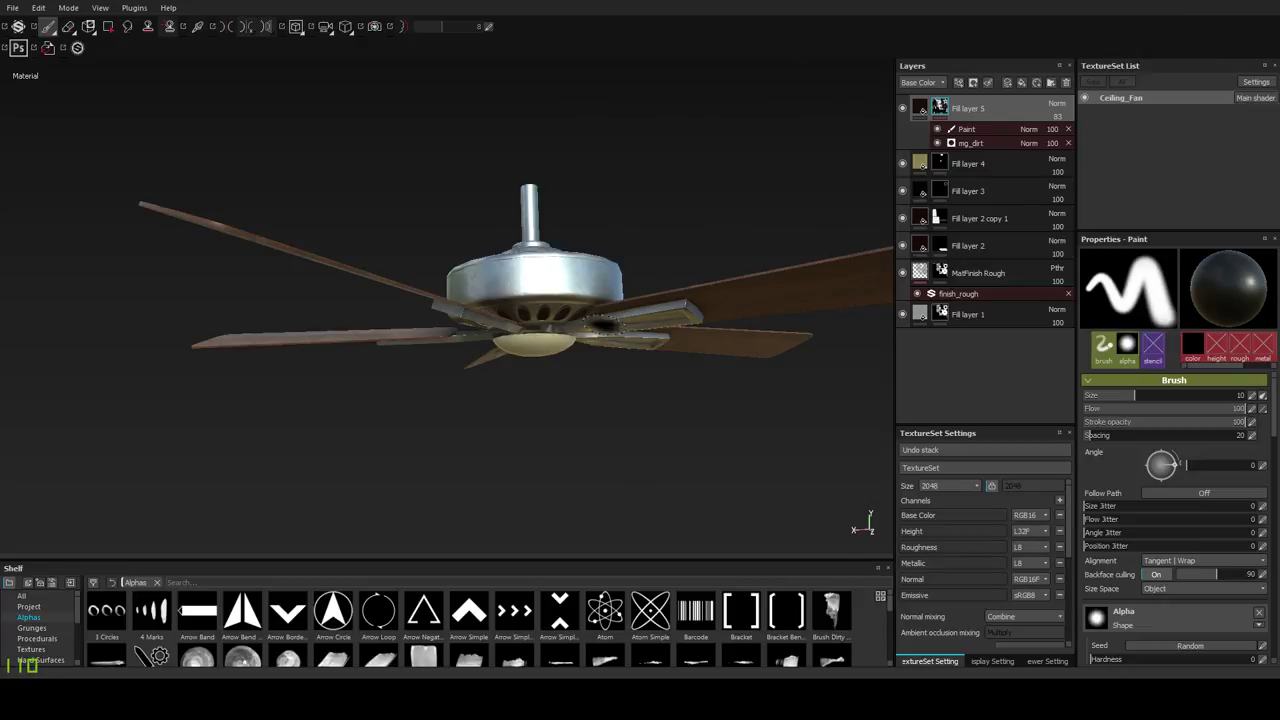
Examine the textured ceiling fan's motor housing, blades and light from above, below and the sides.
left_click_drag(603, 326, 662, 405, "alt")
middle_click_drag(615, 368, 586, 431, "alt")
mouse_move(586, 431)
left_mouse_down("alt")
mouse_move(596, 460)
mouse_move(655, 482)
mouse_move(652, 437)
mouse_move(617, 419)
left_mouse_up("alt")
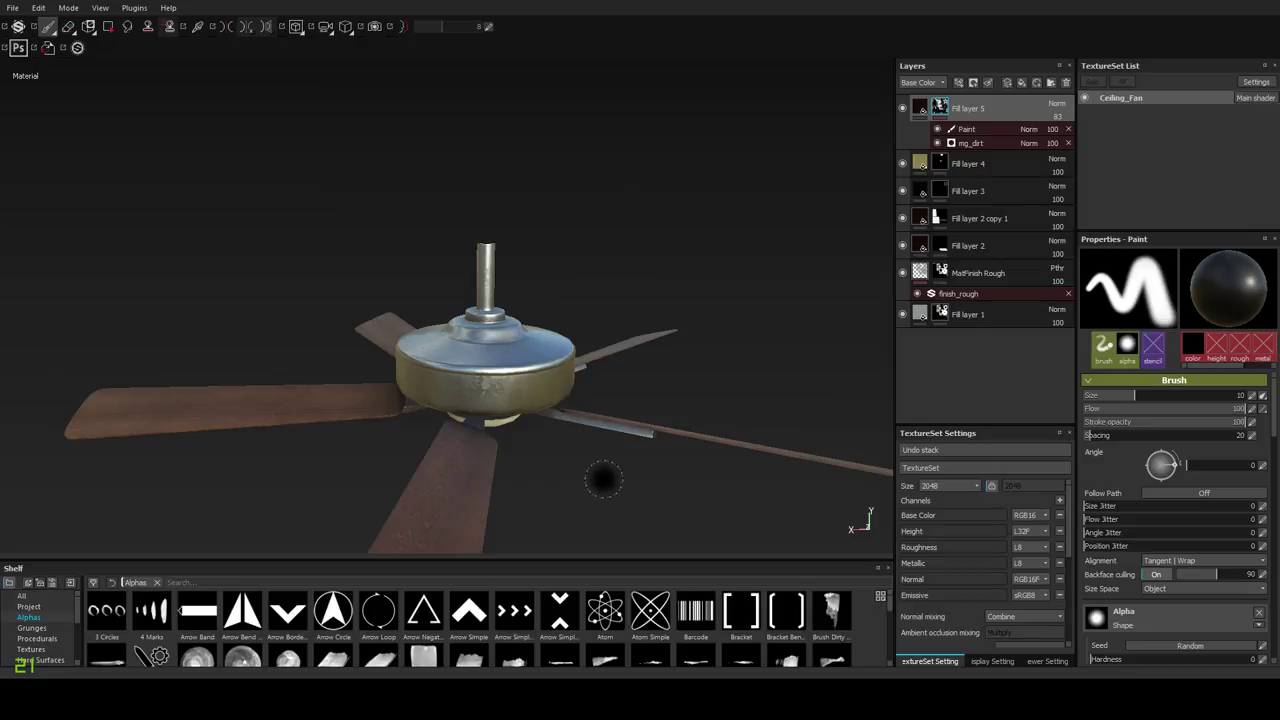
mouse_move(640, 491)
left_mouse_down("alt")
mouse_move(595, 400)
mouse_move(615, 389)
mouse_move(510, 278)
left_mouse_up("alt")
right_click_drag(510, 278, 645, 278, "shift")
left_click_drag(510, 280, 519, 286, "alt")
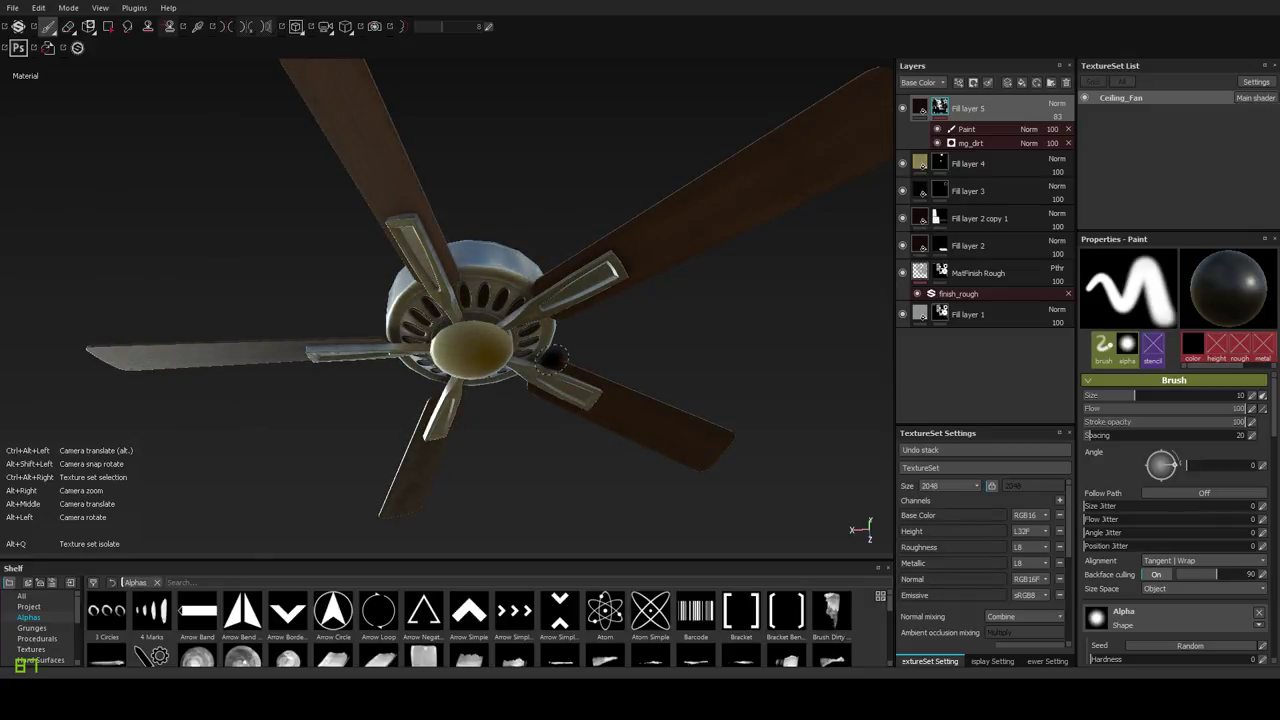
left_click_drag(552, 363, 554, 450, "alt")
left_click_drag(545, 330, 575, 308, "alt")
left_click_drag(400, 465, 315, 480, "alt")
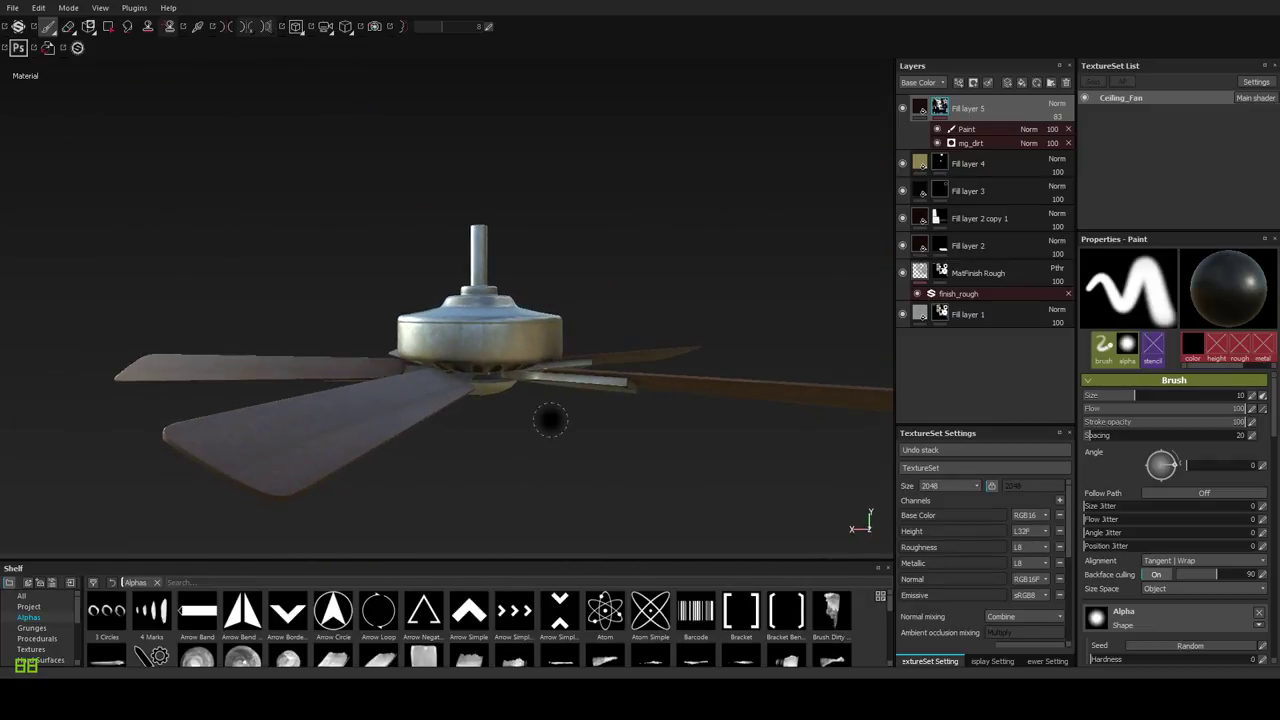
mouse_move(545, 405)
left_mouse_down("alt")
mouse_move(440, 440)
mouse_move(449, 399)
left_mouse_up("alt")
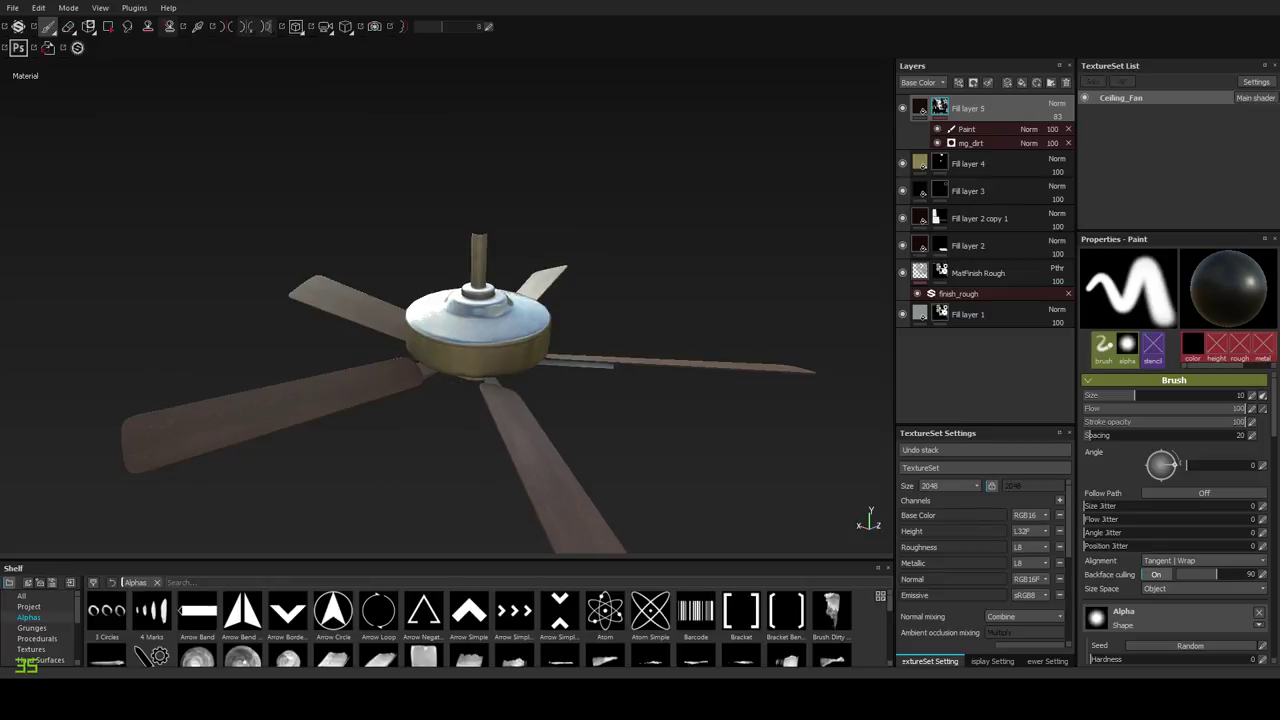
Switch to the Coffe_Table_Wooden_Modern project without saving the ceiling fan, and examine the wooden drawer table from several angles.
left_click(1265, 8)
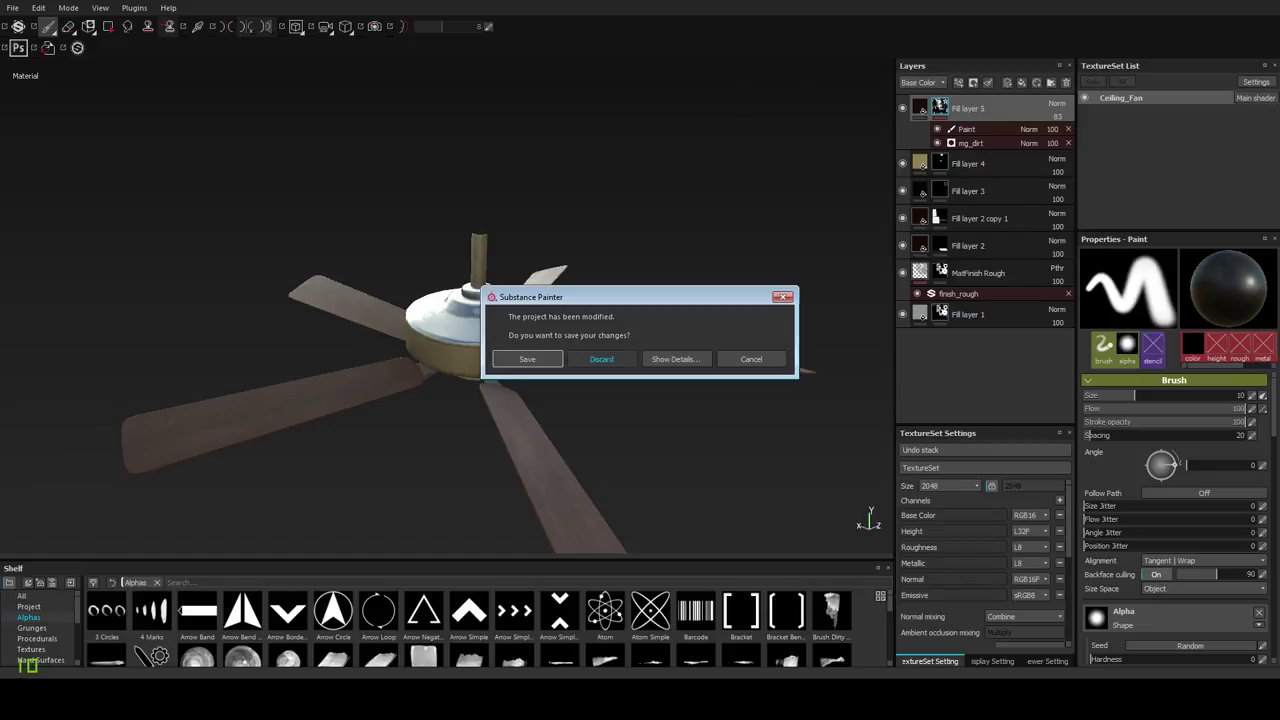
left_click(601, 359)
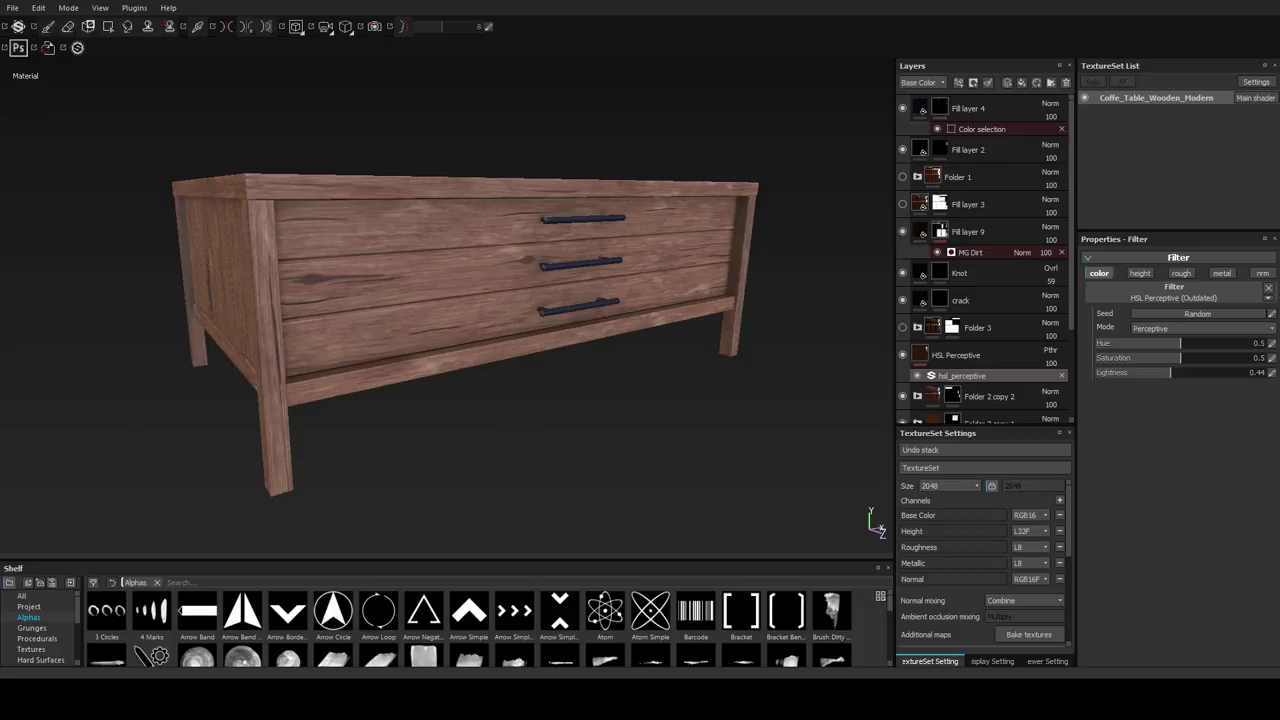
left_click_drag(450, 300, 474, 385, "alt")
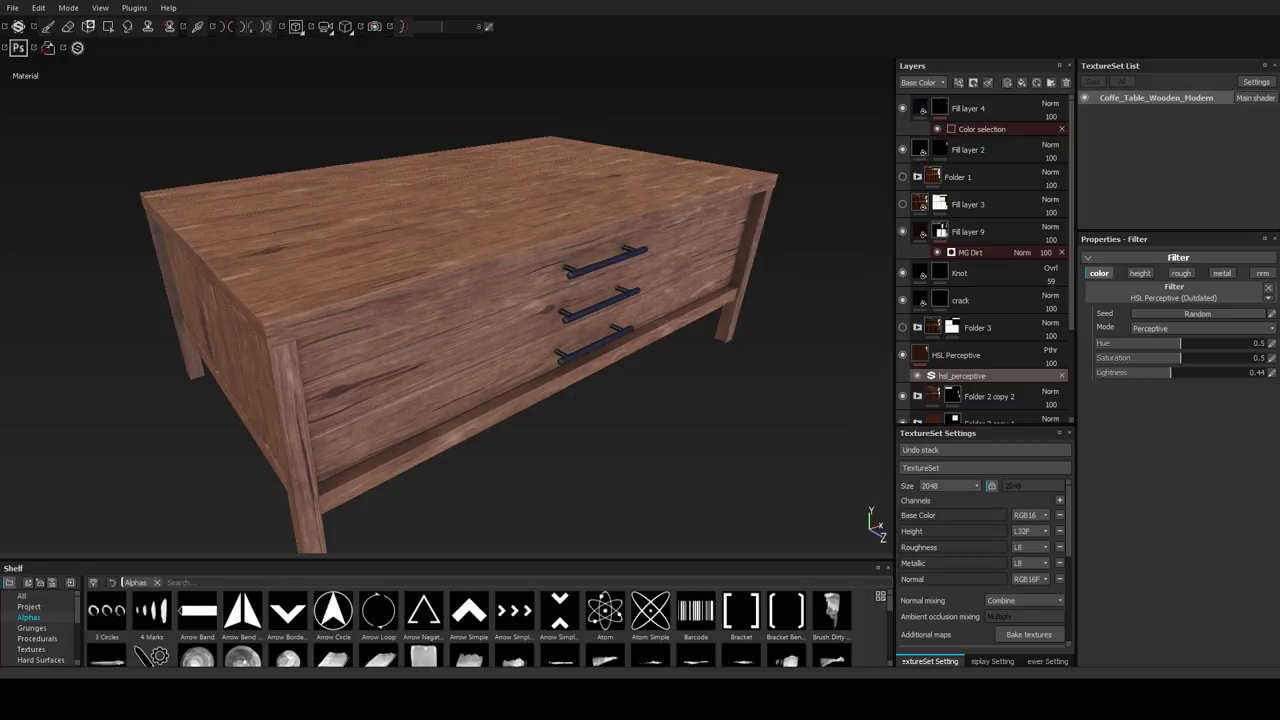
left_click_drag(450, 385, 500, 339, "alt")
scroll(448, 323, "down", 2)
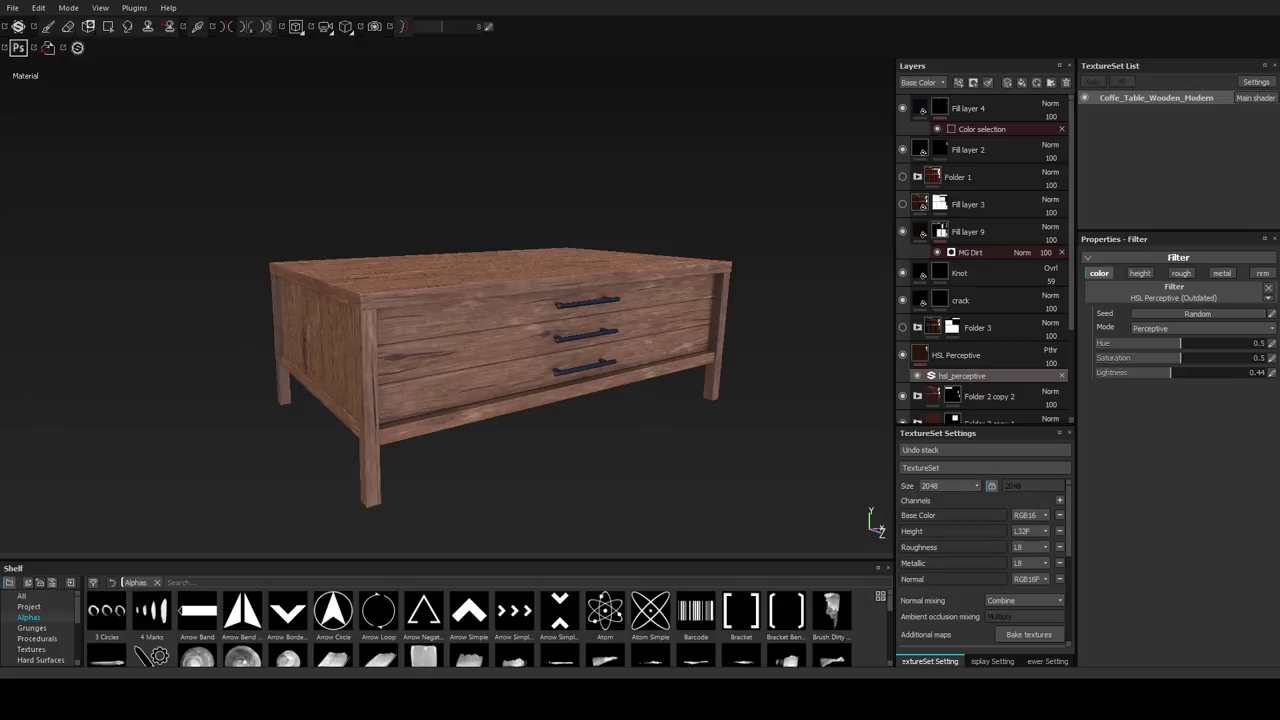
left_click_drag(560, 380, 238, 366, "alt")
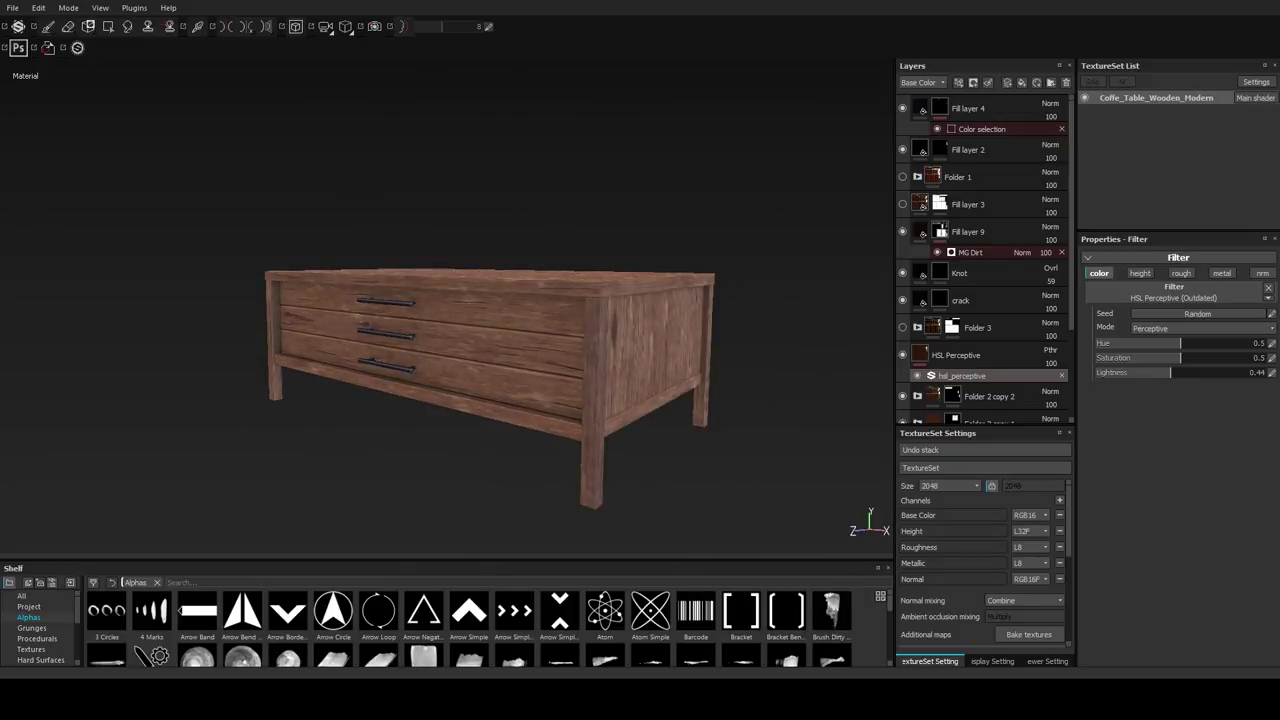
right_click_drag(400, 380, 640, 380, "shift")
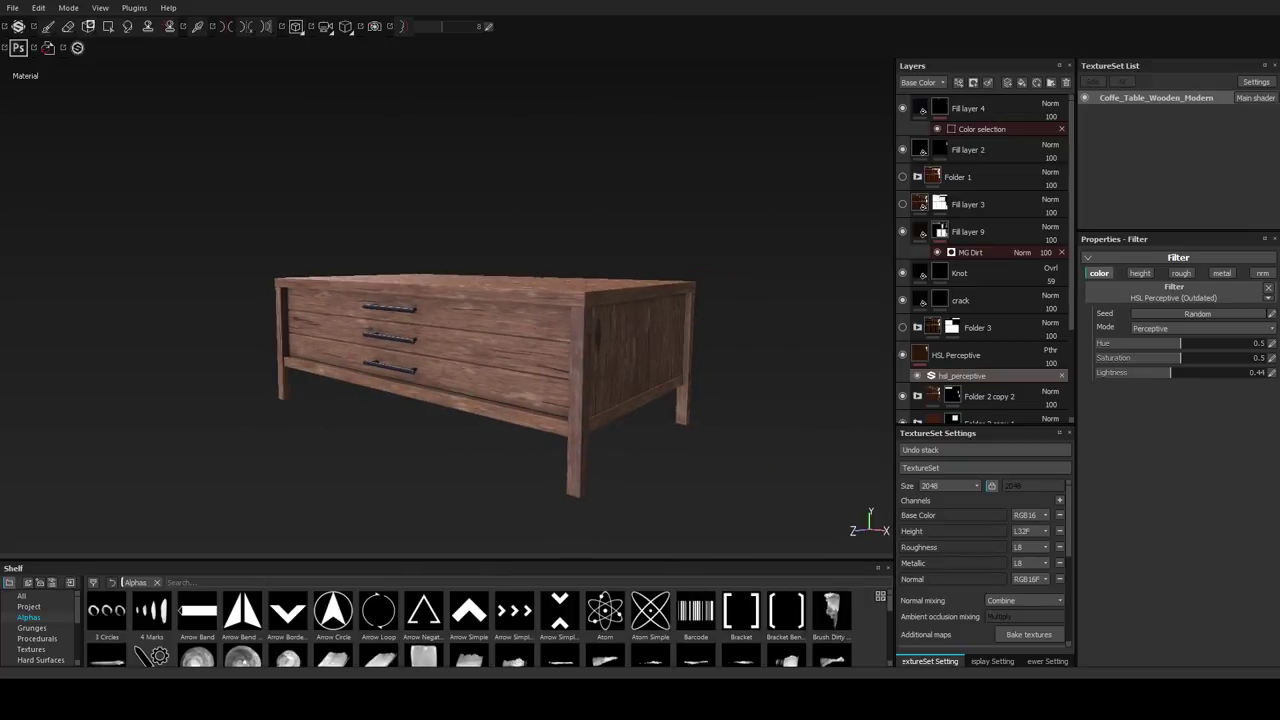
left_click_drag(400, 360, 610, 400, "alt")
left_click_drag(440, 340, 340, 350, "alt")
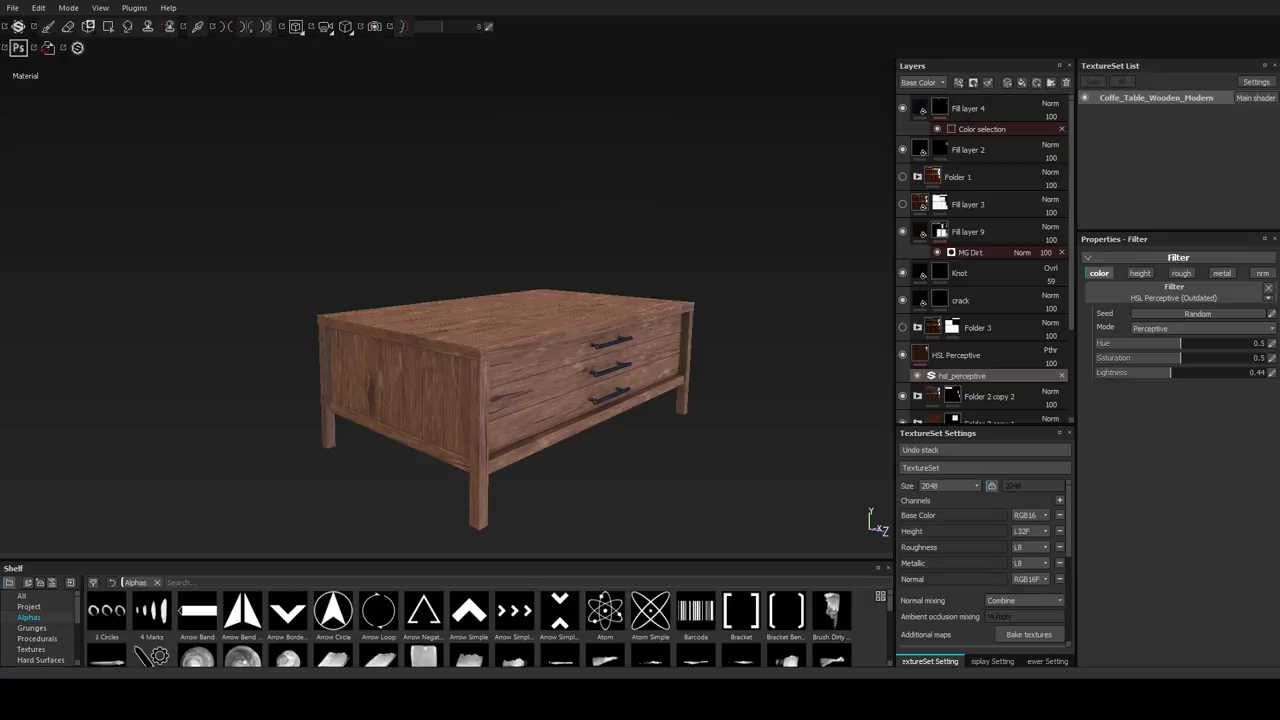
Switch to the Coffe_Table_Wooden_Modern_2 project, discarding the current changes, and view the whole dark wood table.
key("ctrl+n")
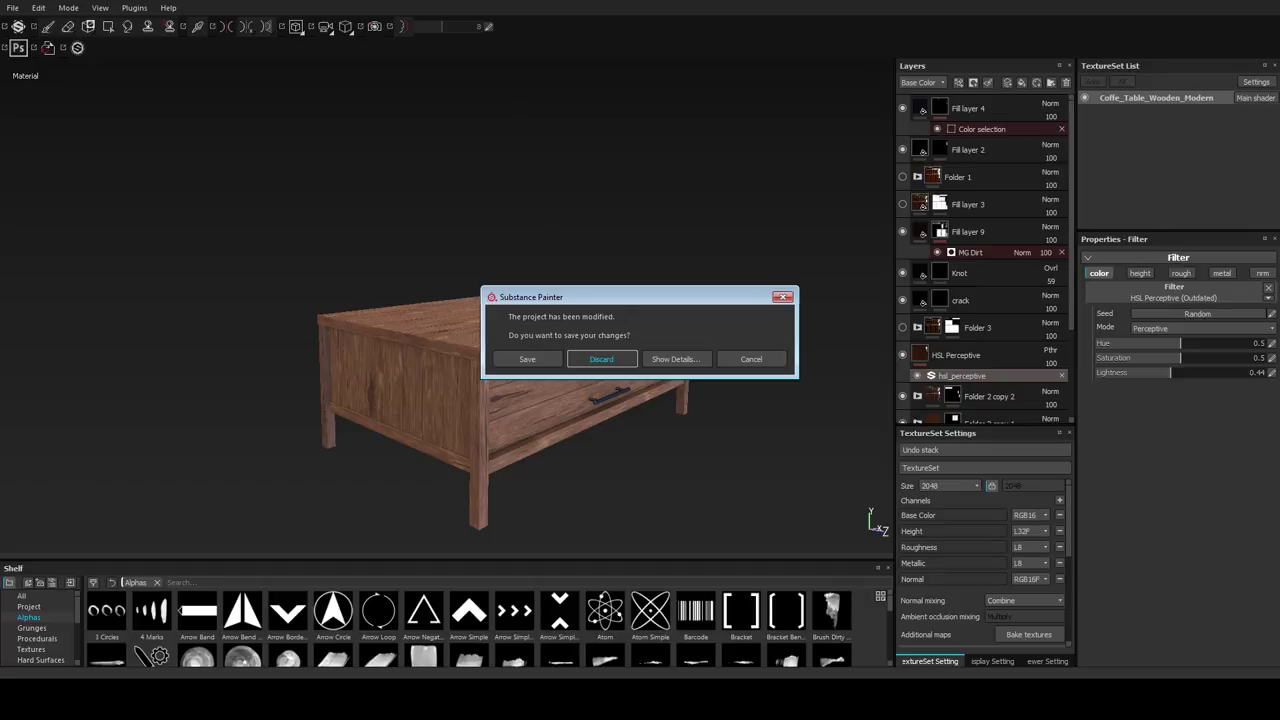
left_click(601, 358)
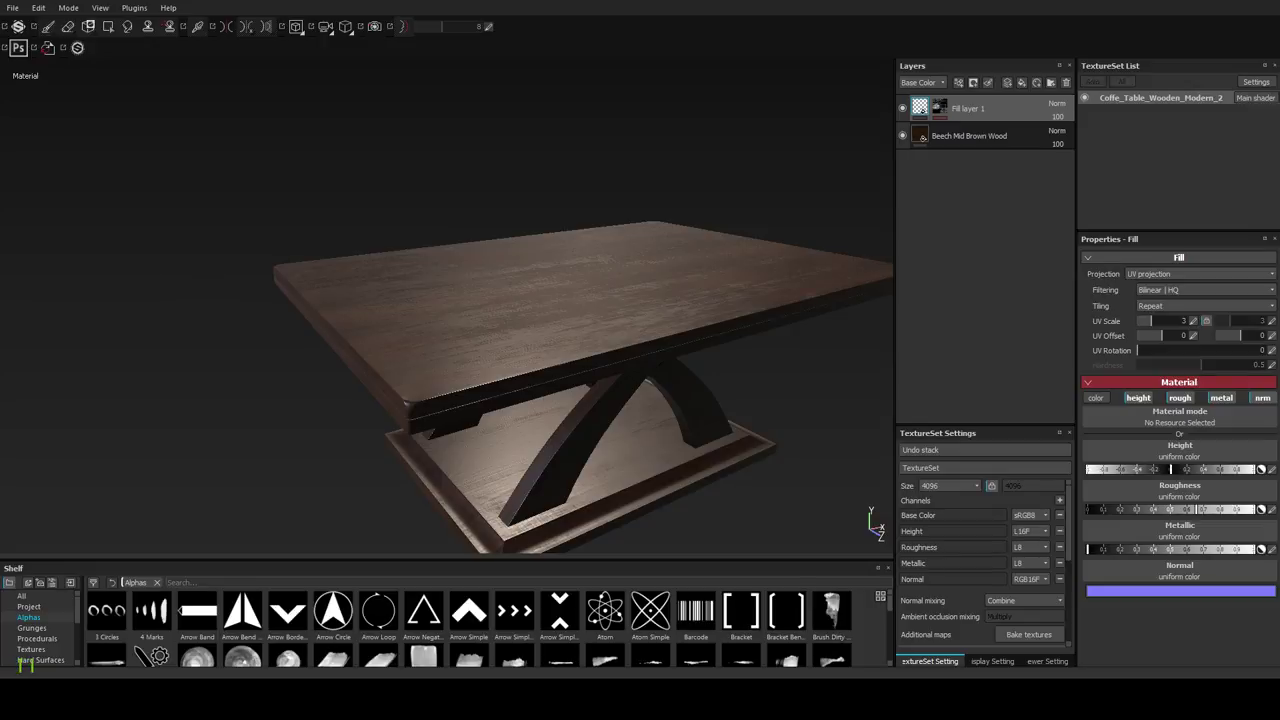
scroll(480, 340, "down", 2)
left_click_drag(500, 340, 450, 410, "alt")
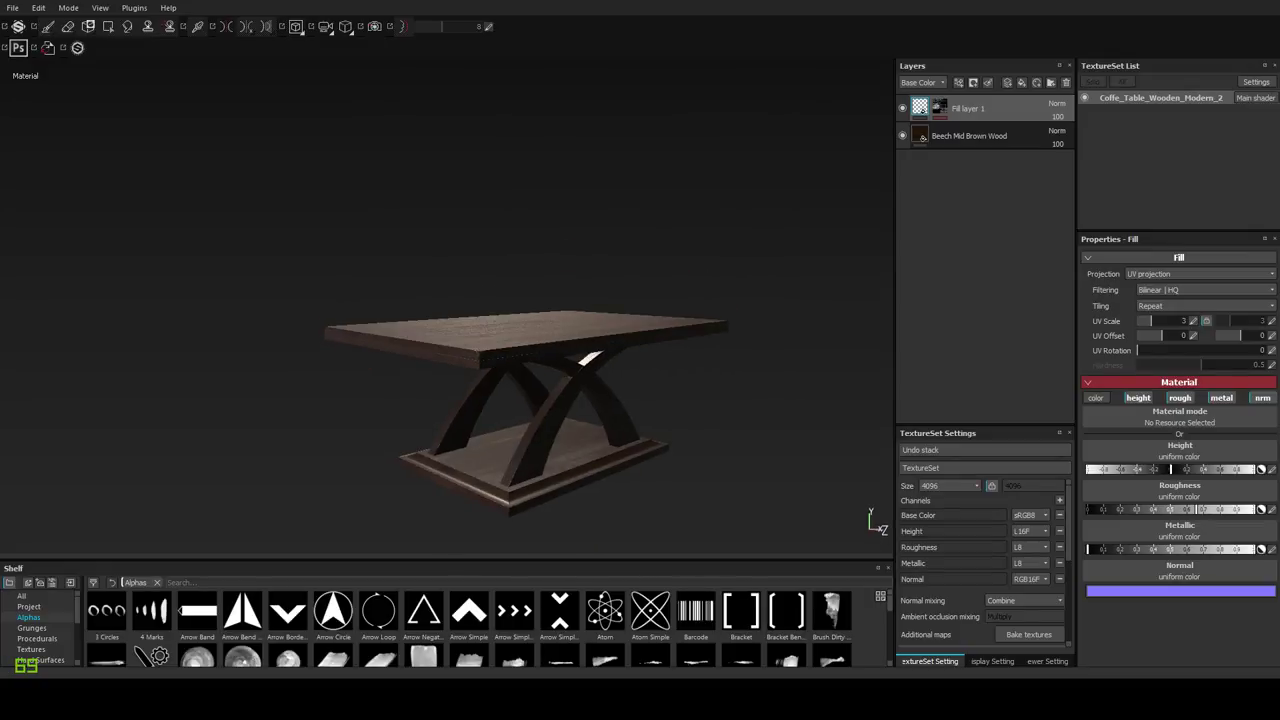
Open the Security_Checkpoint_System project and center the untextured gate in the view.
key("ctrl+n")
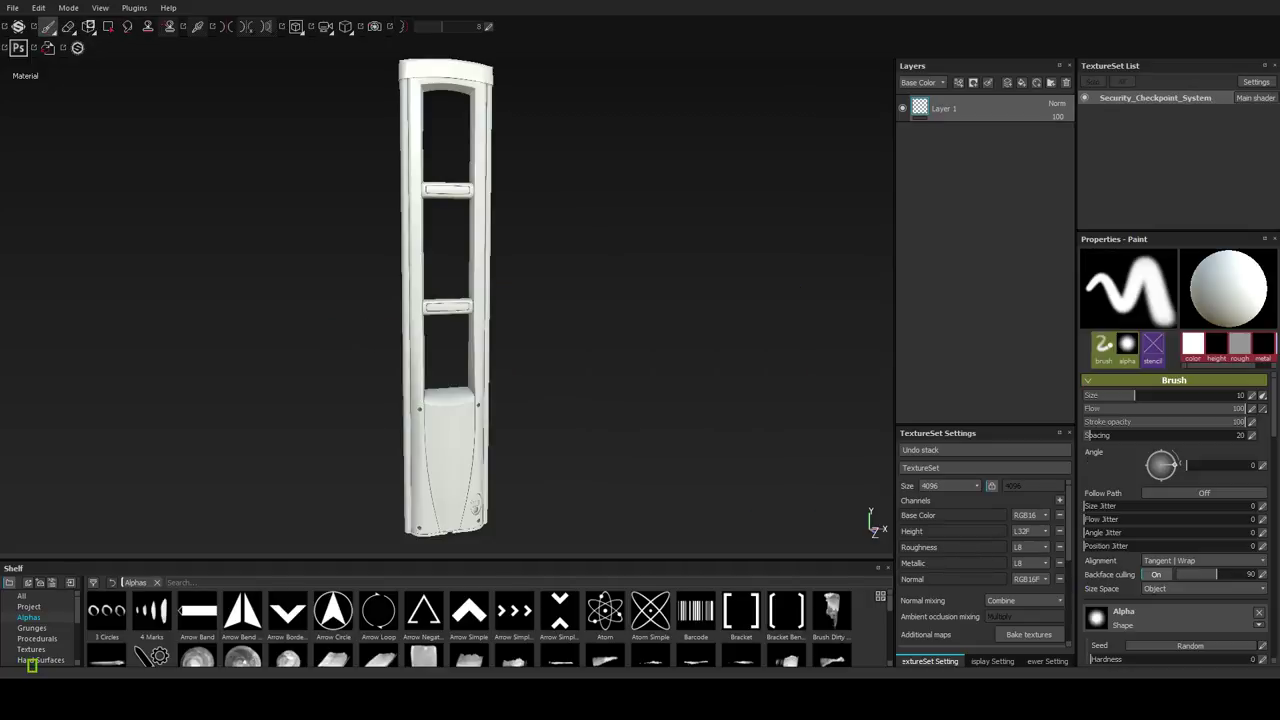
middle_click_drag(512, 342, 541, 346, "alt")
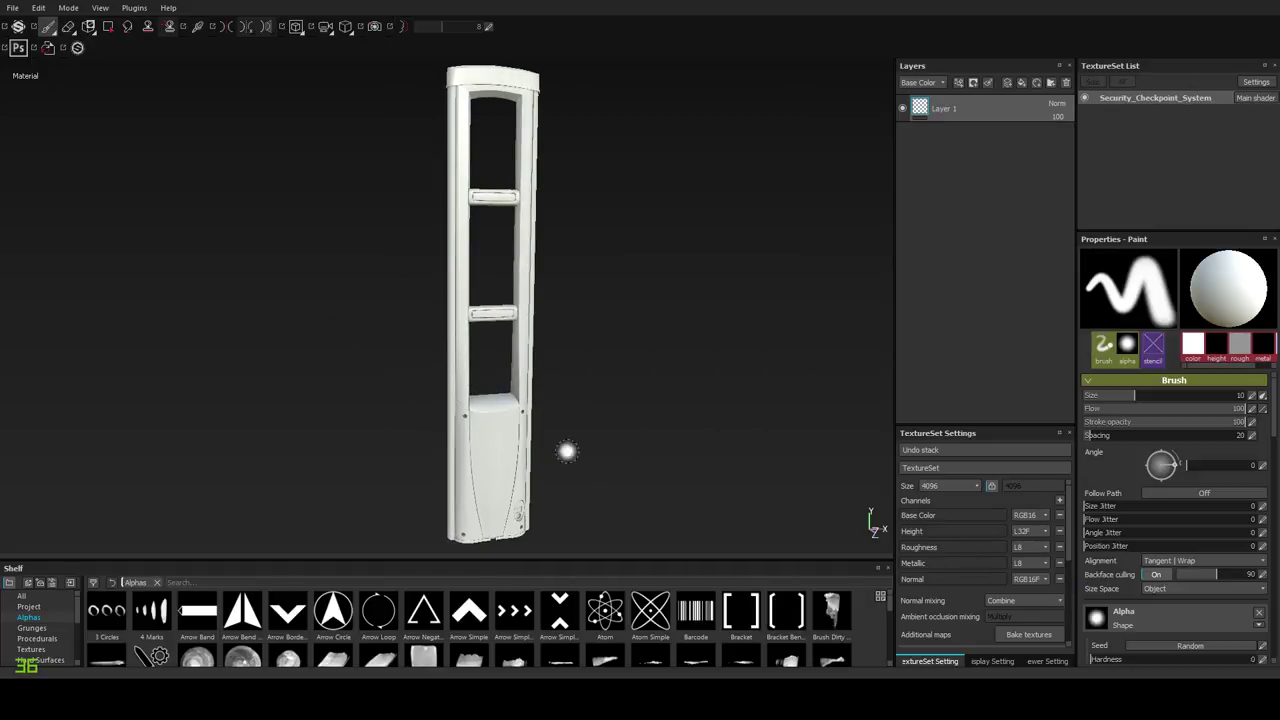
Switch to Windows Photo Viewer, compare the reference photos of the security gate, and return to Substance Painter.
key("alt+Tab")
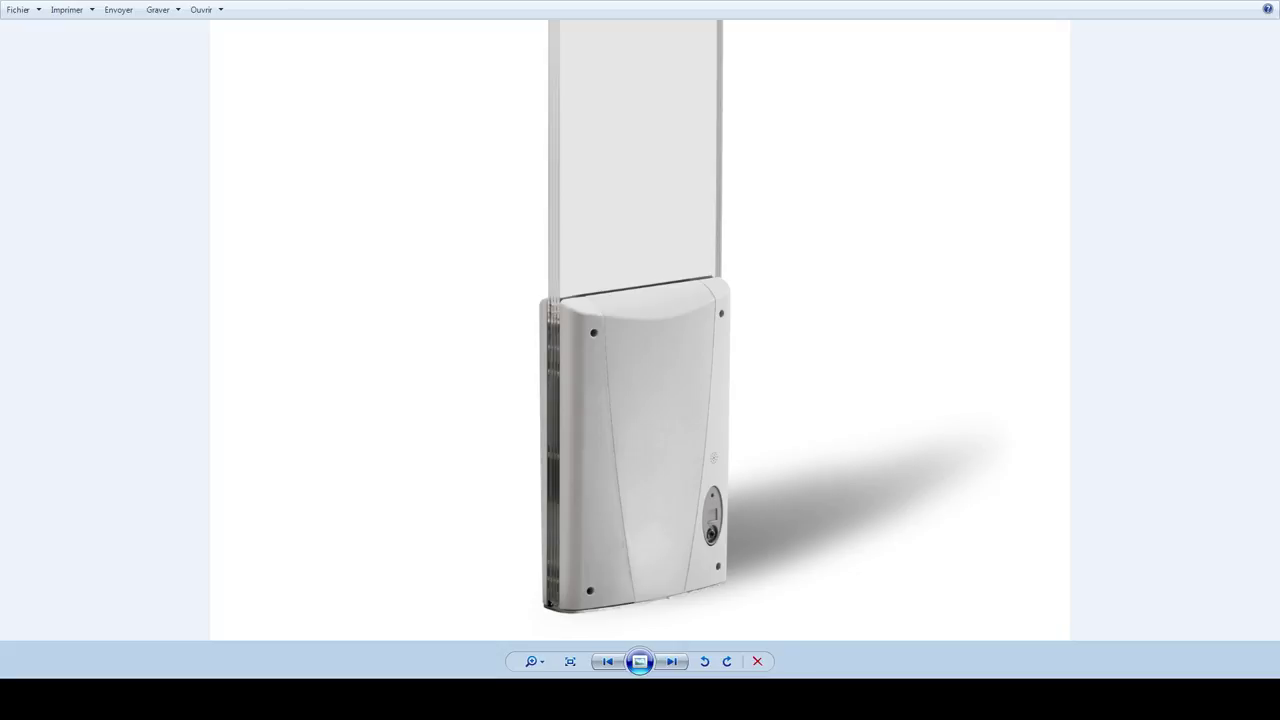
scroll(640, 330, "down", 5)
key("Right")
key("Right")
key("Left")
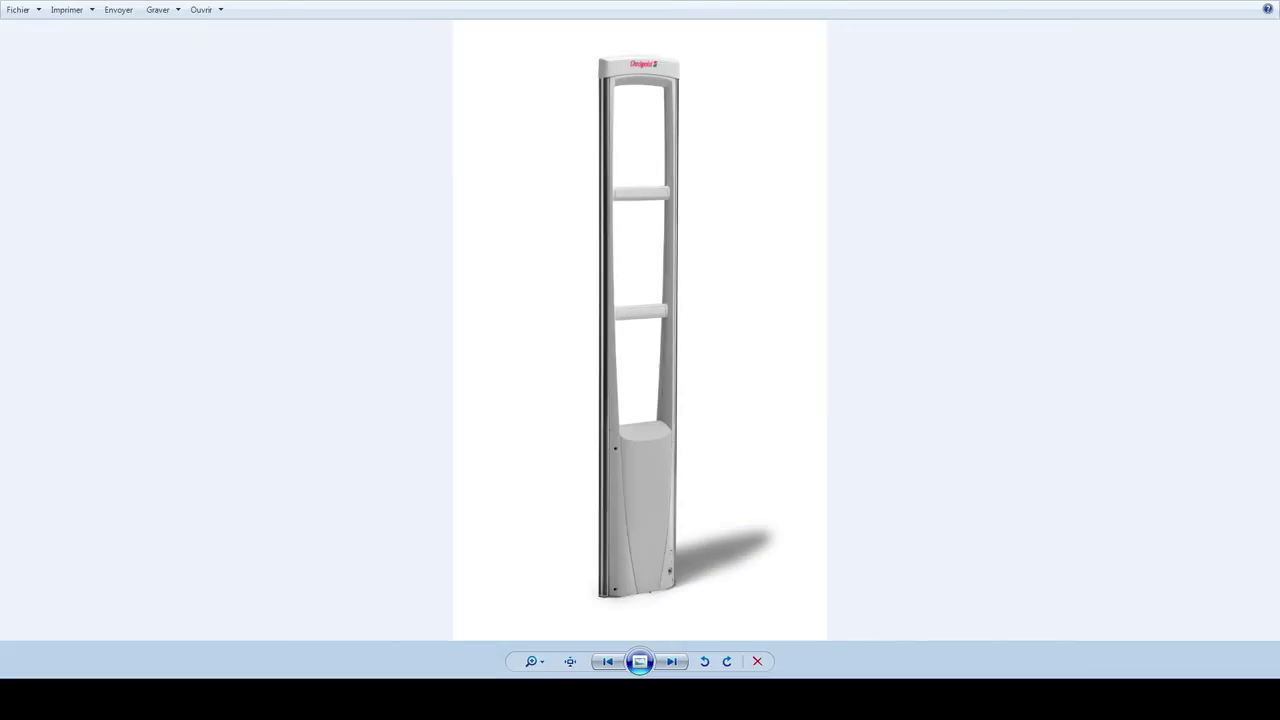
key("Right")
key("Left")
key("alt+Tab")
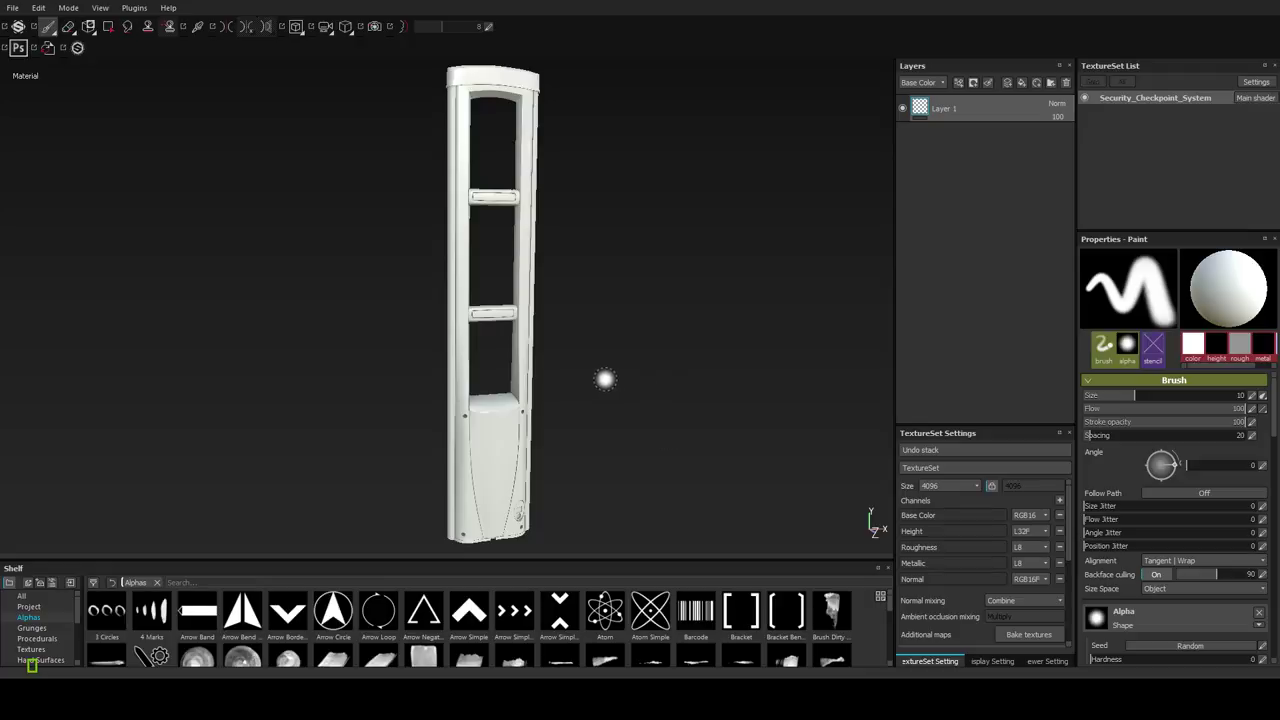
Enlarge the shelf area and add a fill layer above Layer 1 for the security gate.
left_click_drag(605, 379, 538, 383)
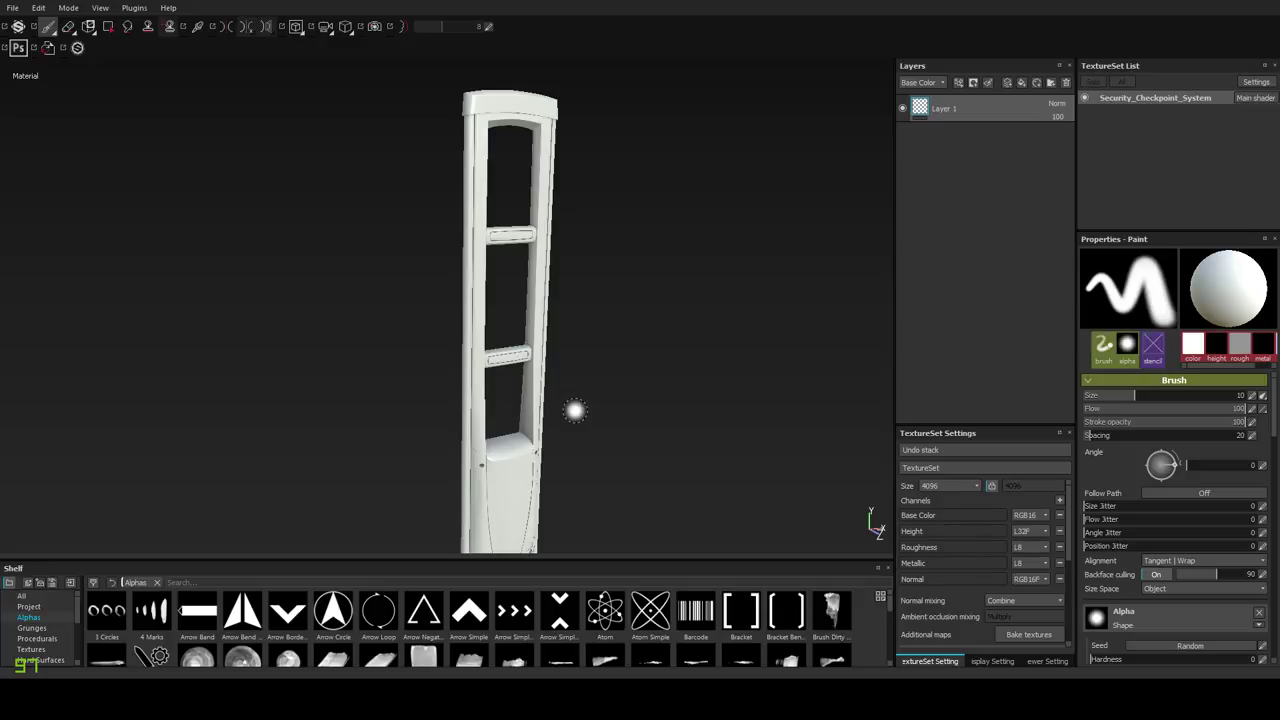
left_click_drag(574, 411, 517, 509)
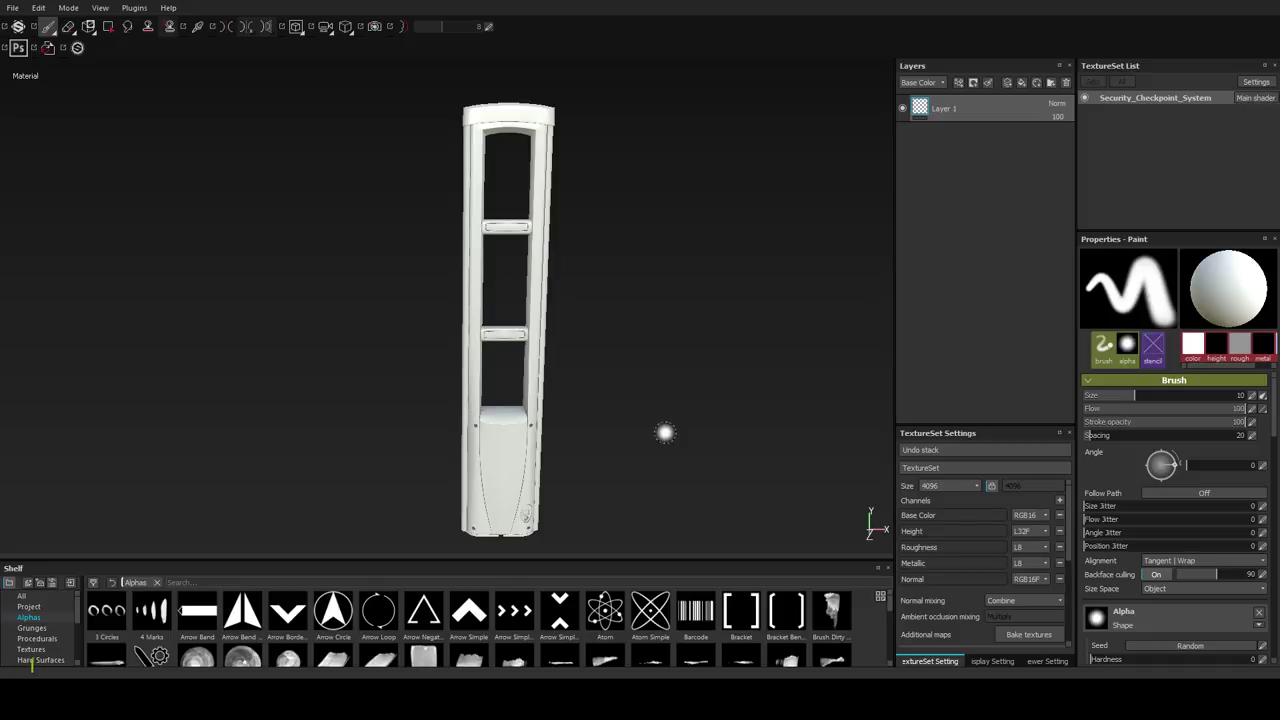
mouse_move(630, 435)
left_mouse_down()
mouse_move(446, 426)
mouse_move(689, 431)
left_mouse_up()
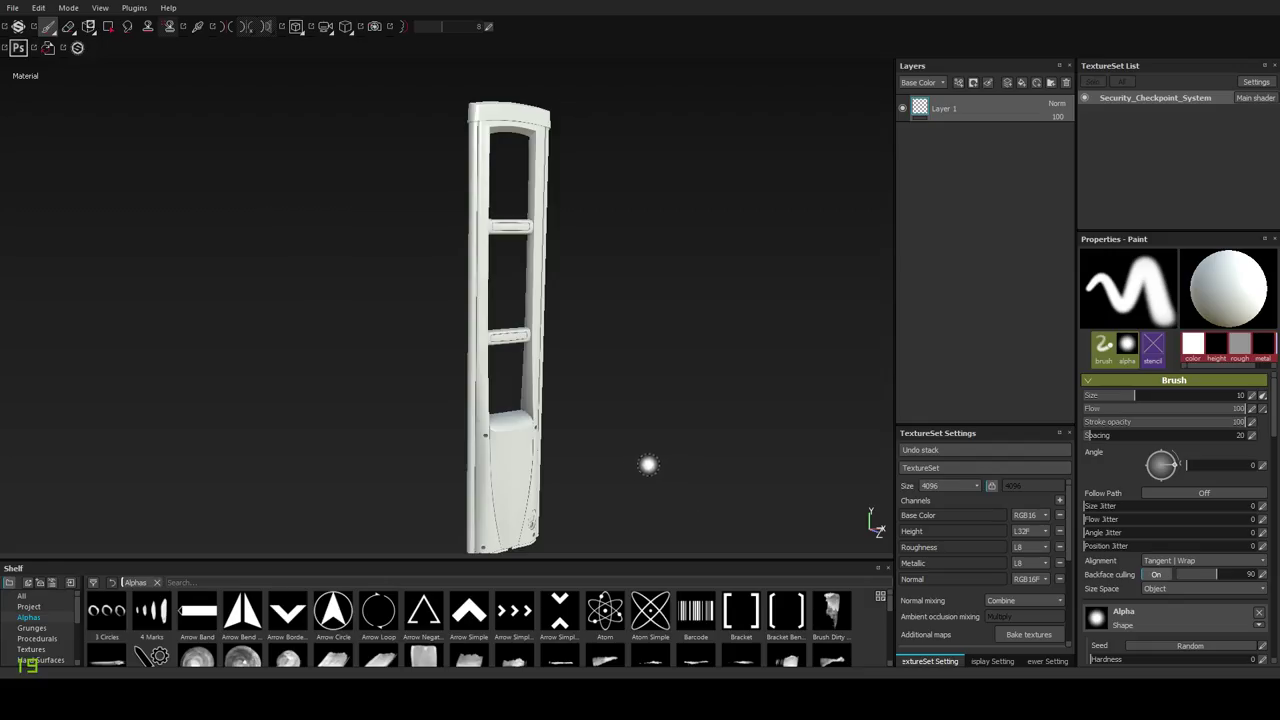
left_click_drag(580, 560, 572, 490)
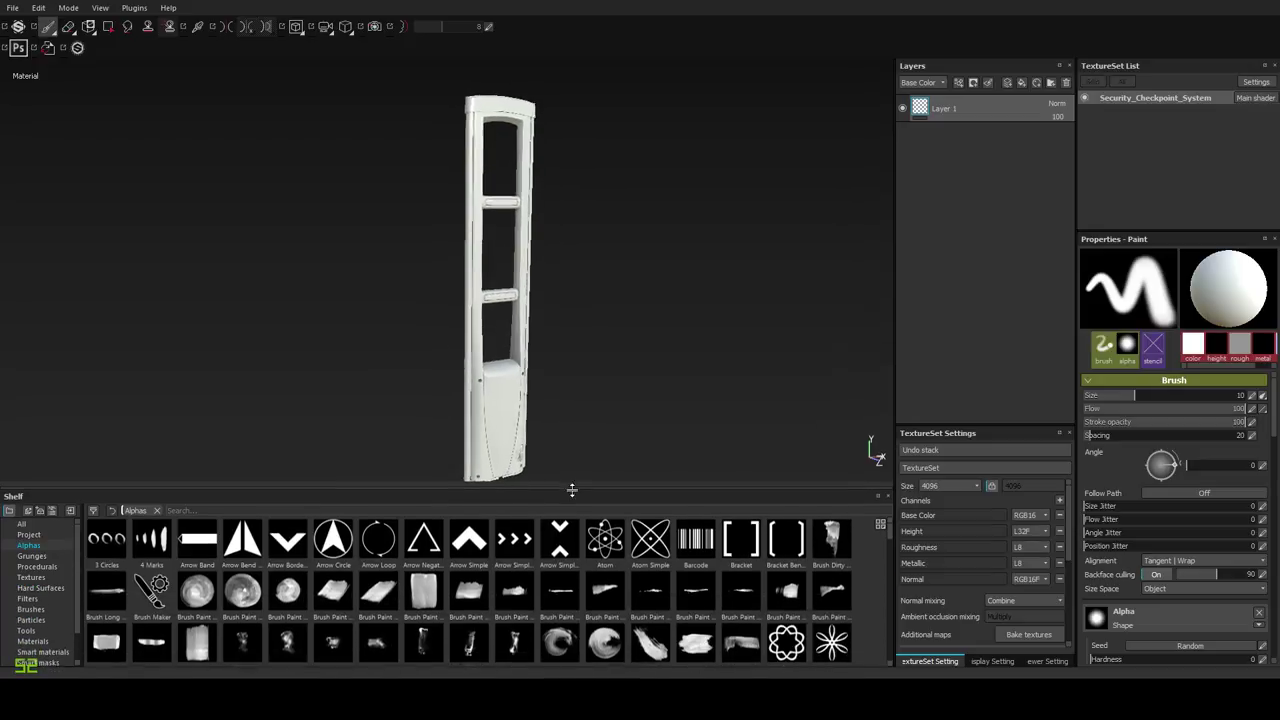
left_click(1021, 87)
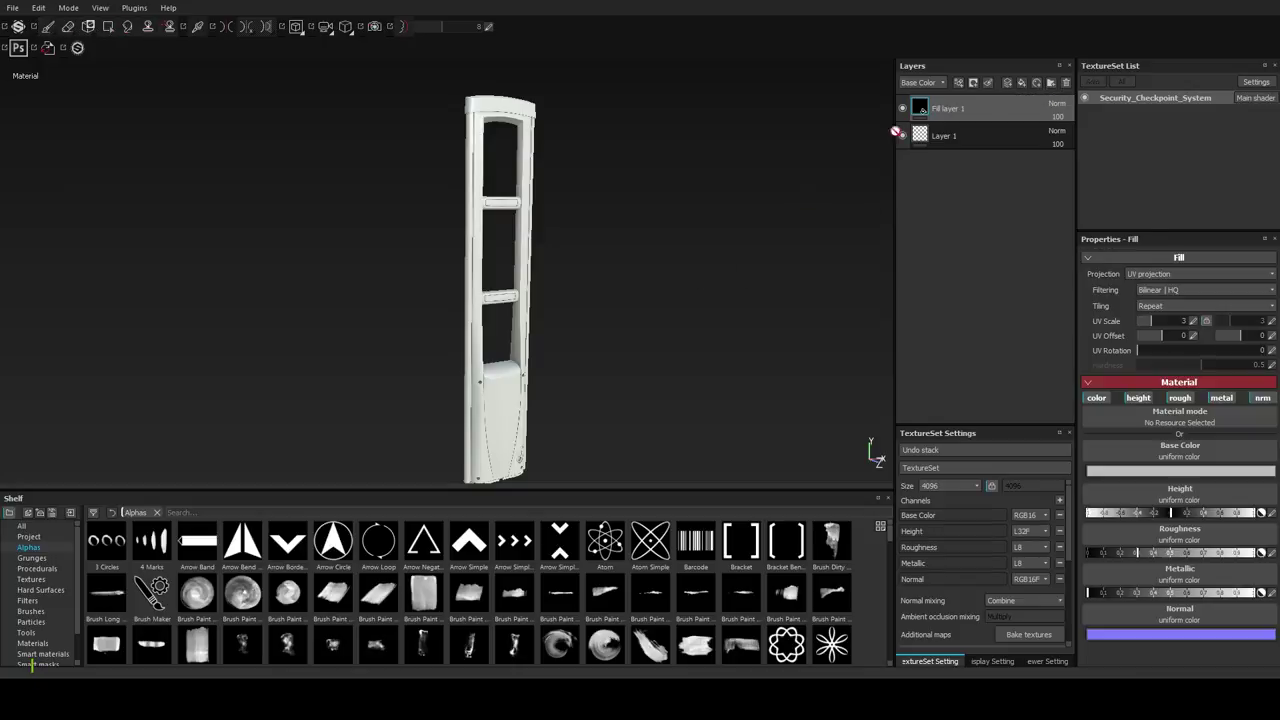
Show the Materials category in the shelf and look through its available materials.
left_click(40, 644)
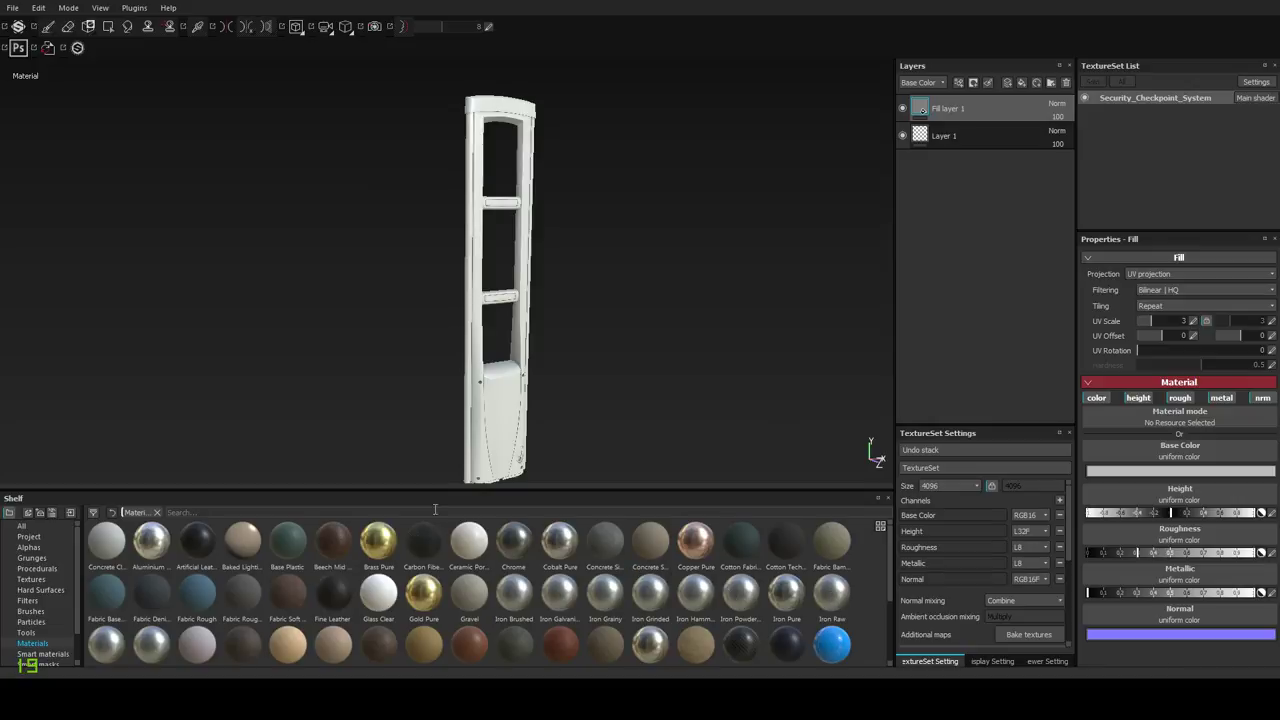
scroll(851, 584, "down", 3)
left_click_drag(189, 554, 141, 87)
left_click_drag(508, 77, 968, 93)
Add a black mask to Fill layer 1 and activate Polygon Fill, with the shelf area reduced.
right_click(952, 110)
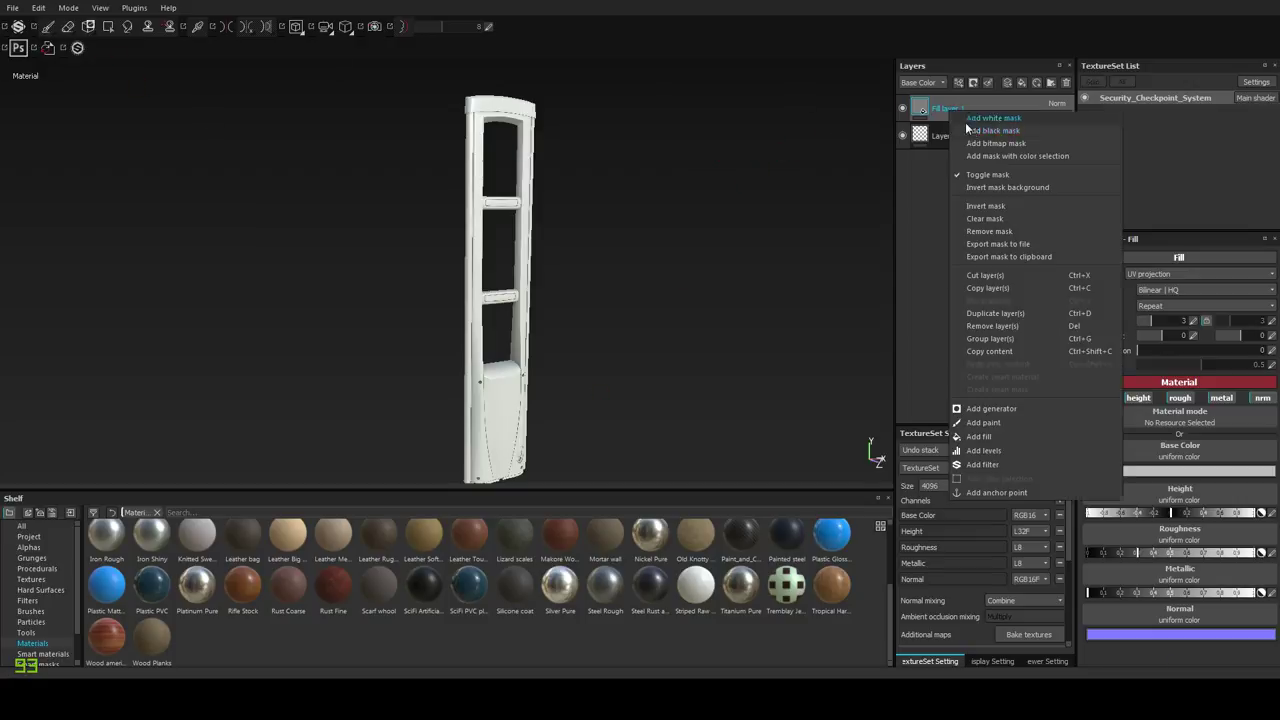
left_click(992, 131)
left_click(108, 27)
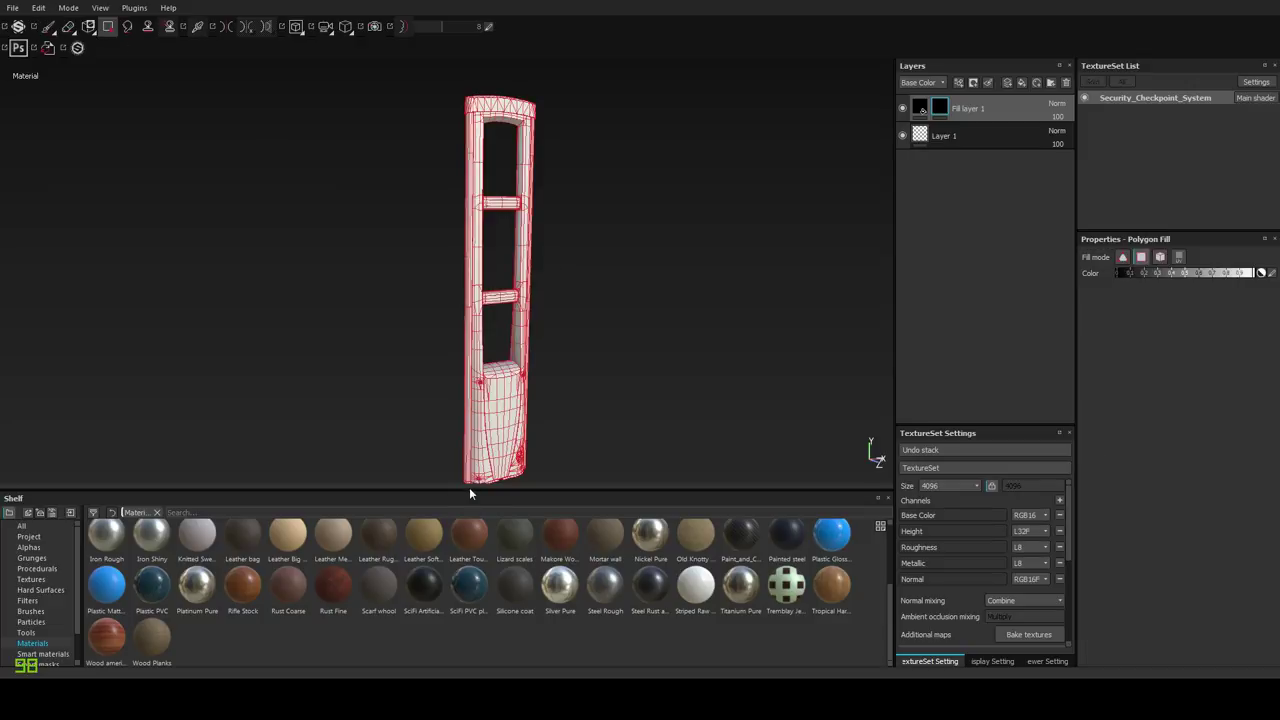
left_click_drag(469, 489, 470, 586)
Examine the gate's frame, crossbars and base panel up close, both with and without the polygon wireframe.
left_click_drag(525, 382, 455, 428, "alt")
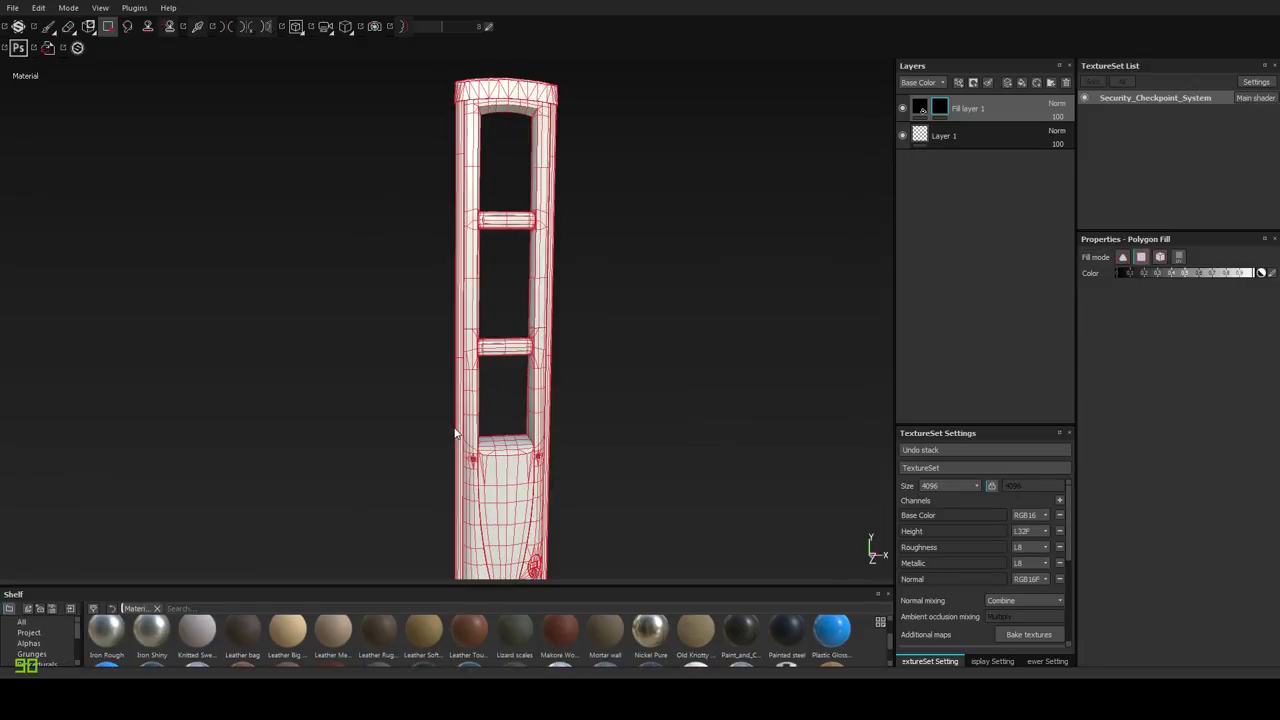
middle_click_drag(571, 375, 558, 365, "alt")
right_click_drag(558, 365, 549, 300, "alt")
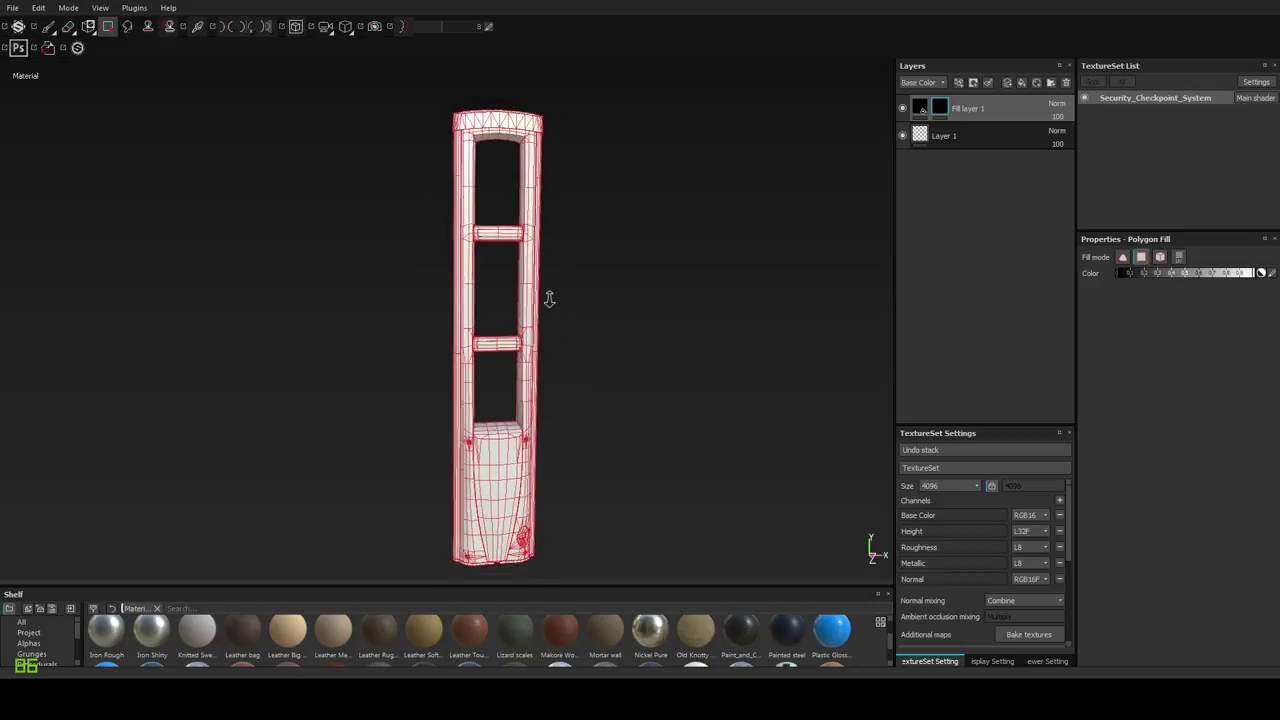
left_click_drag(554, 341, 605, 340, "alt")
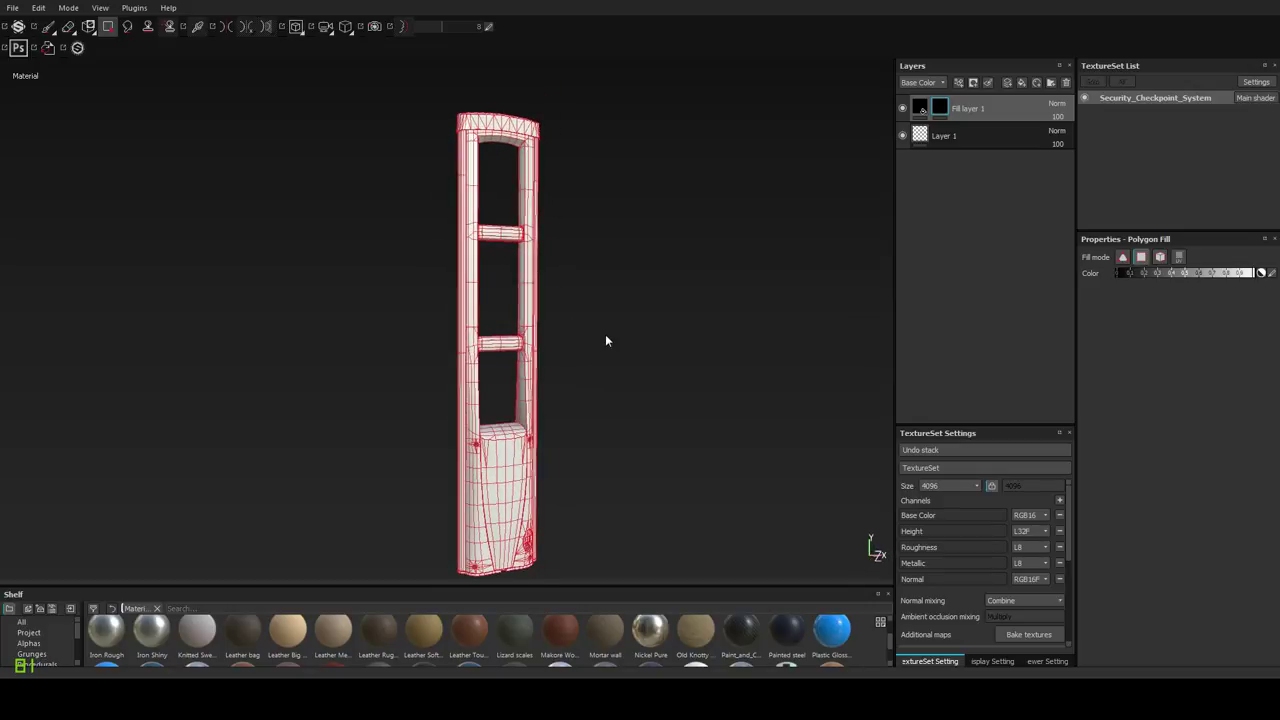
right_click_drag(483, 375, 458, 440, "alt")
middle_click_drag(458, 440, 446, 226, "alt")
right_click_drag(474, 357, 494, 447, "alt")
left_click_drag(494, 447, 645, 377, "alt")
right_click_drag(560, 398, 508, 340, "alt")
middle_click_drag(508, 290, 527, 498, "alt")
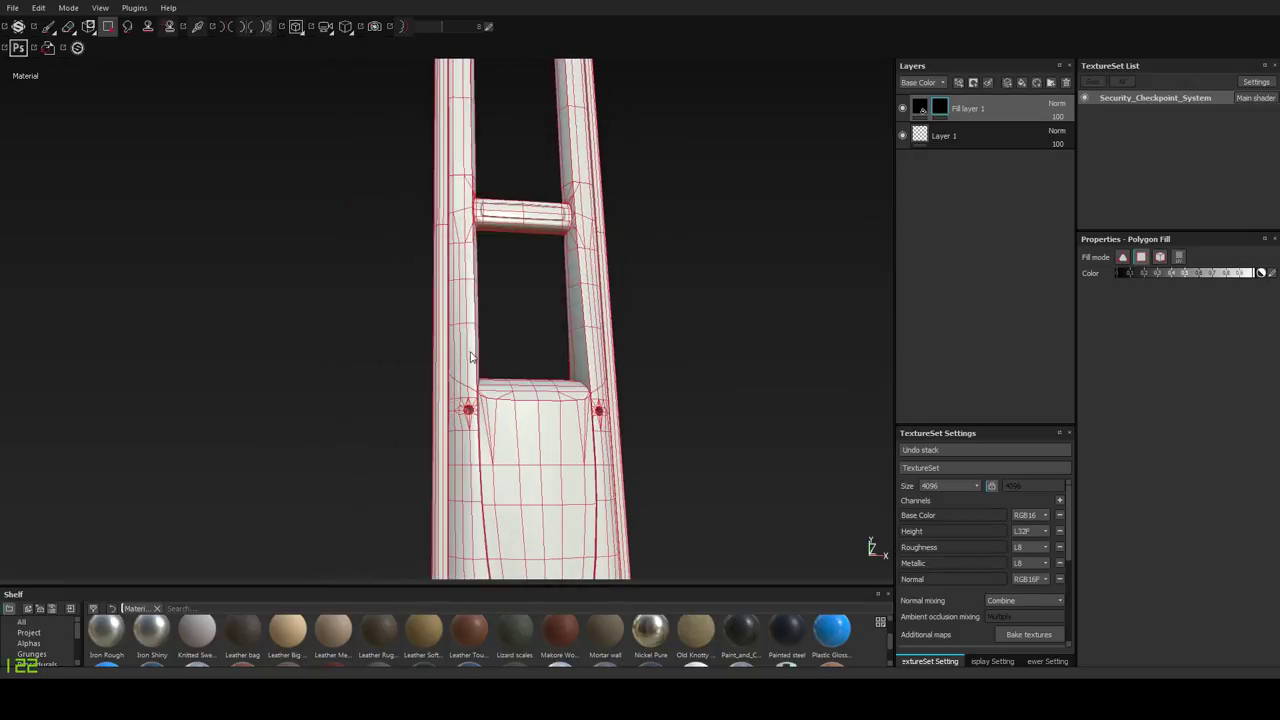
left_click_drag(471, 355, 440, 462, "alt")
right_click_drag(440, 462, 437, 394, "alt")
middle_click_drag(437, 394, 441, 291, "alt")
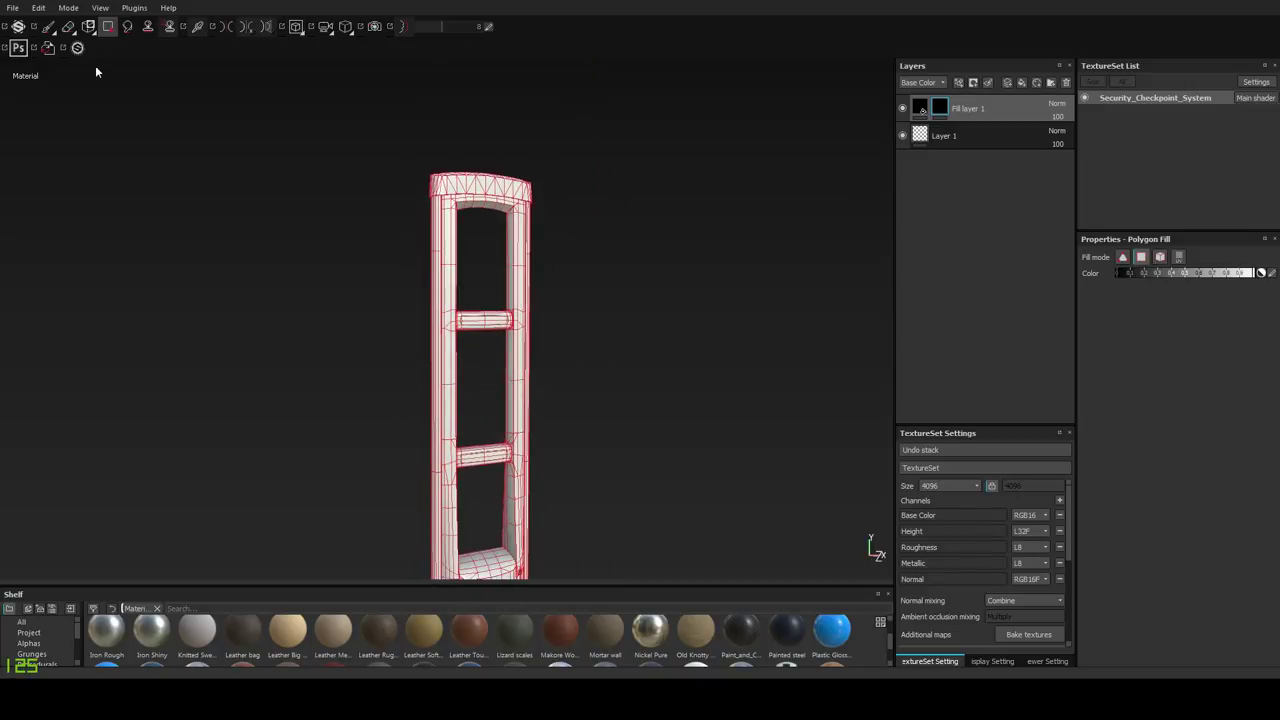
left_click(49, 28)
left_click_drag(373, 343, 458, 305, "alt")
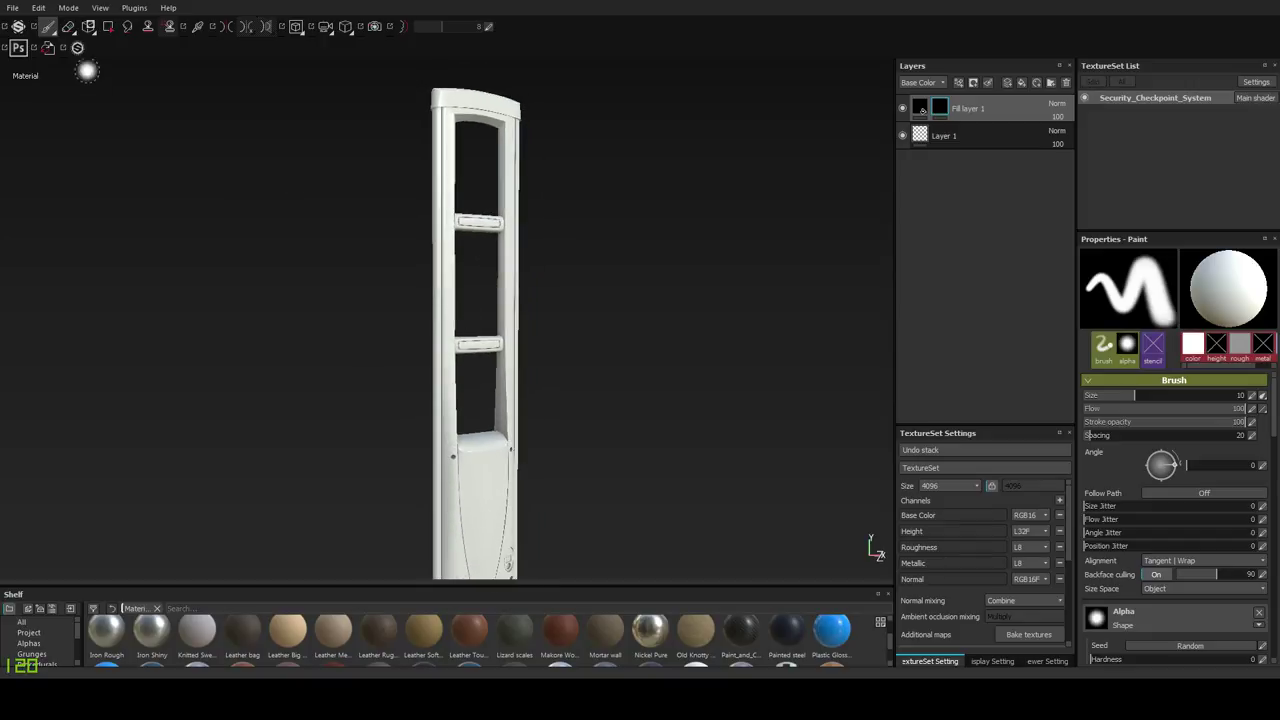
Reactivate Polygon Fill for the Fill layer 1 mask and set its fill mode to whole mesh parts.
left_click(107, 26)
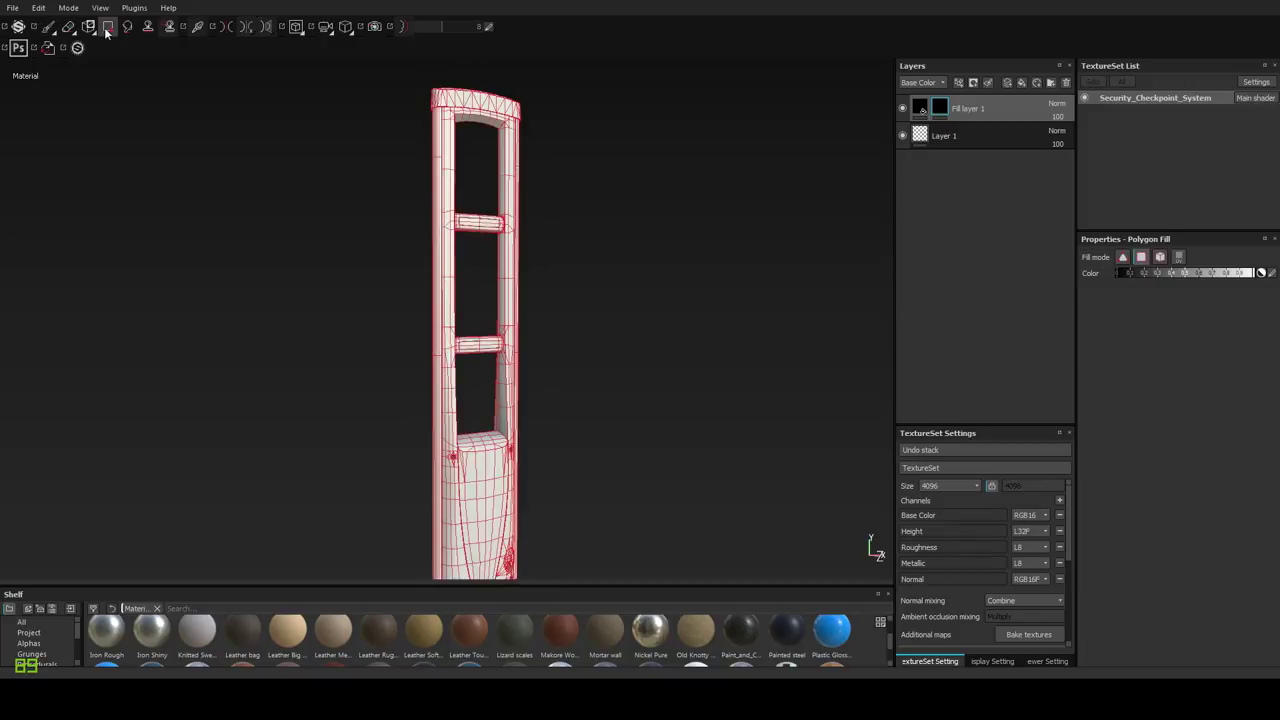
left_click(1160, 256)
left_click_drag(609, 363, 475, 374, "alt")
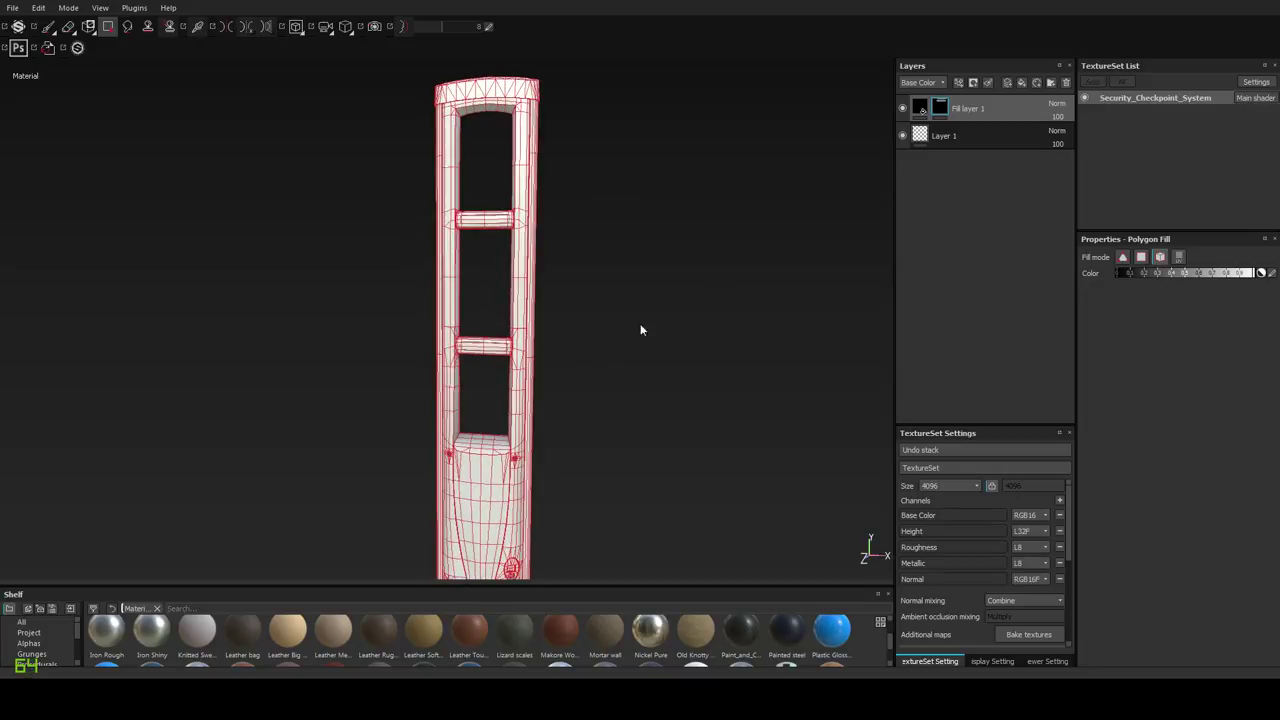
Apply the Iron Rough material to the fill of Fill layer 1, enlarging the shelf only while choosing it.
left_click(922, 108)
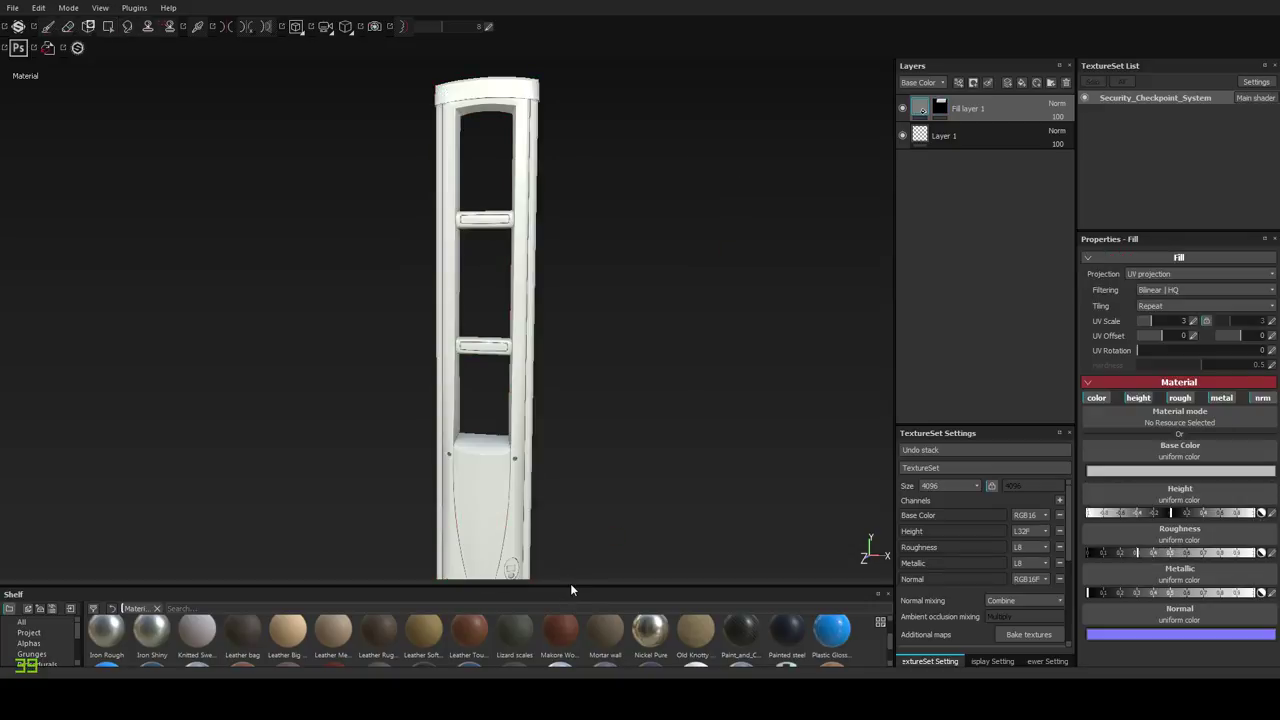
left_click_drag(570, 586, 581, 398)
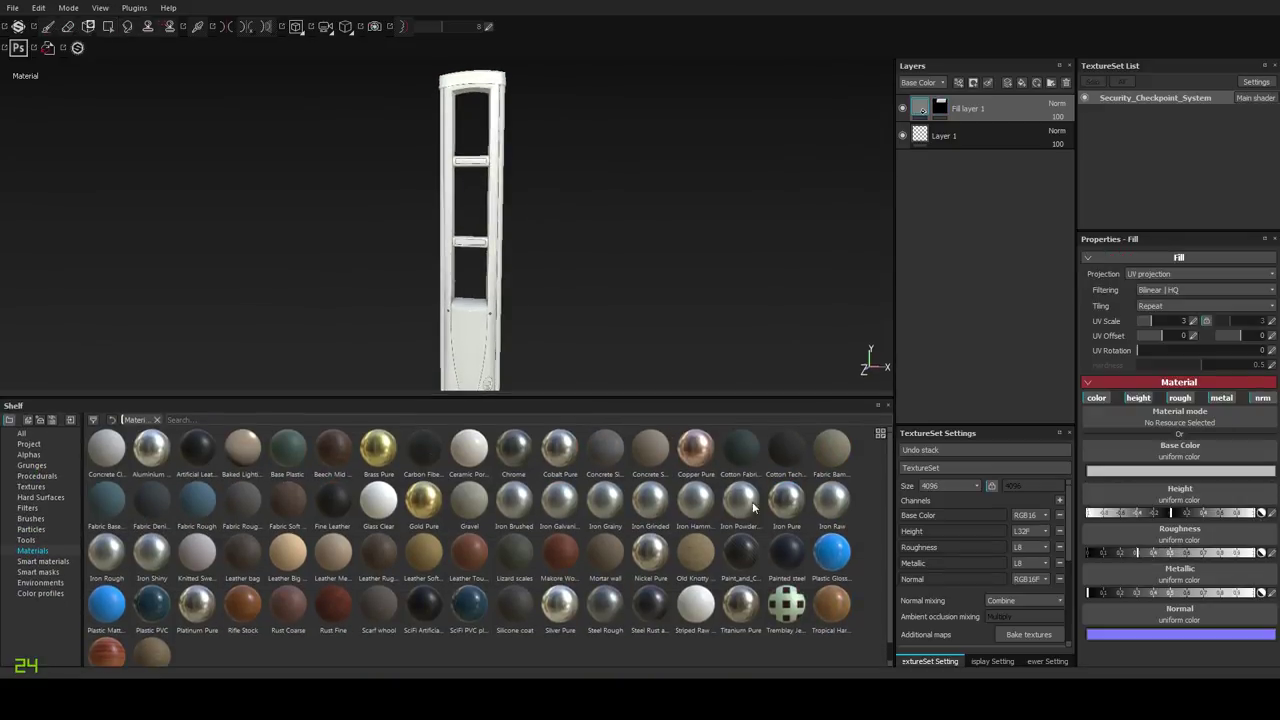
left_click(152, 553)
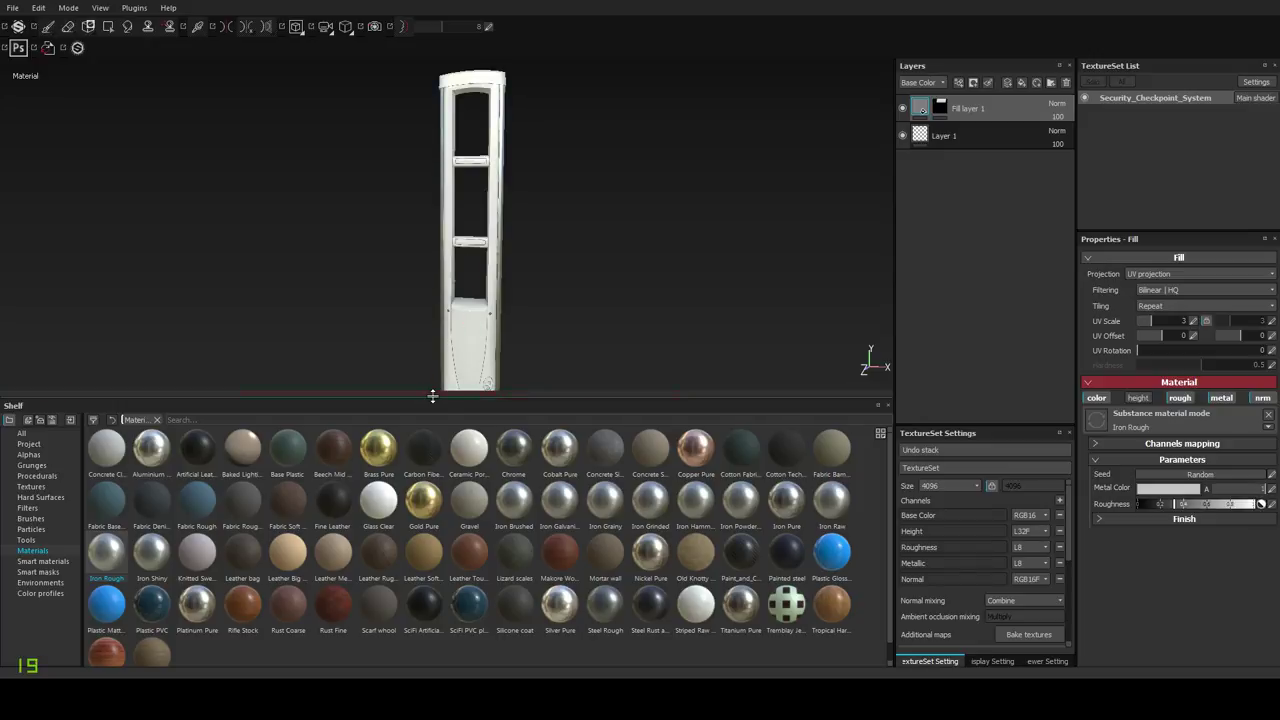
left_click_drag(432, 400, 680, 420)
Inspect the metal side rails up close and set Fill layer 1's UV Scale to 4.
scroll(454, 409, "up", 1)
scroll(465, 503, "up", 5)
left_click_drag(465, 503, 440, 349, "alt")
right_click_drag(440, 349, 485, 410, "alt")
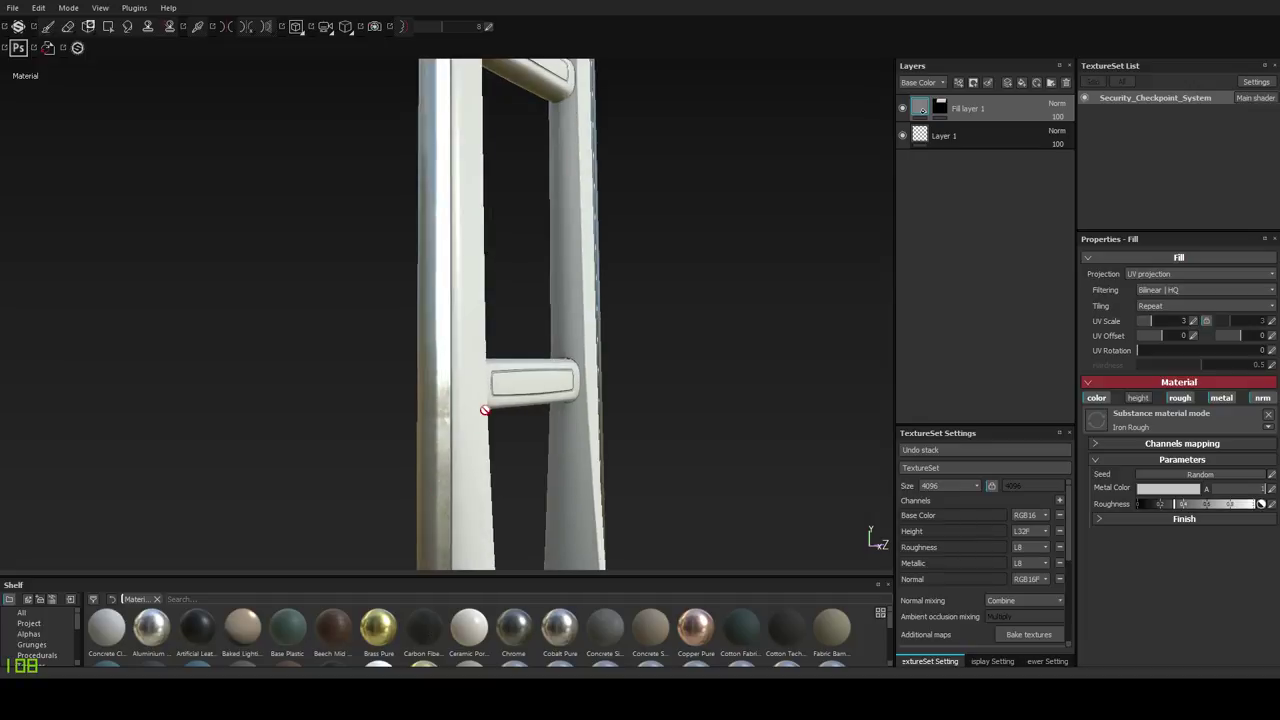
mouse_move(478, 405)
left_mouse_down("alt")
mouse_move(451, 400)
mouse_move(459, 376)
mouse_move(474, 380)
left_mouse_up("alt")
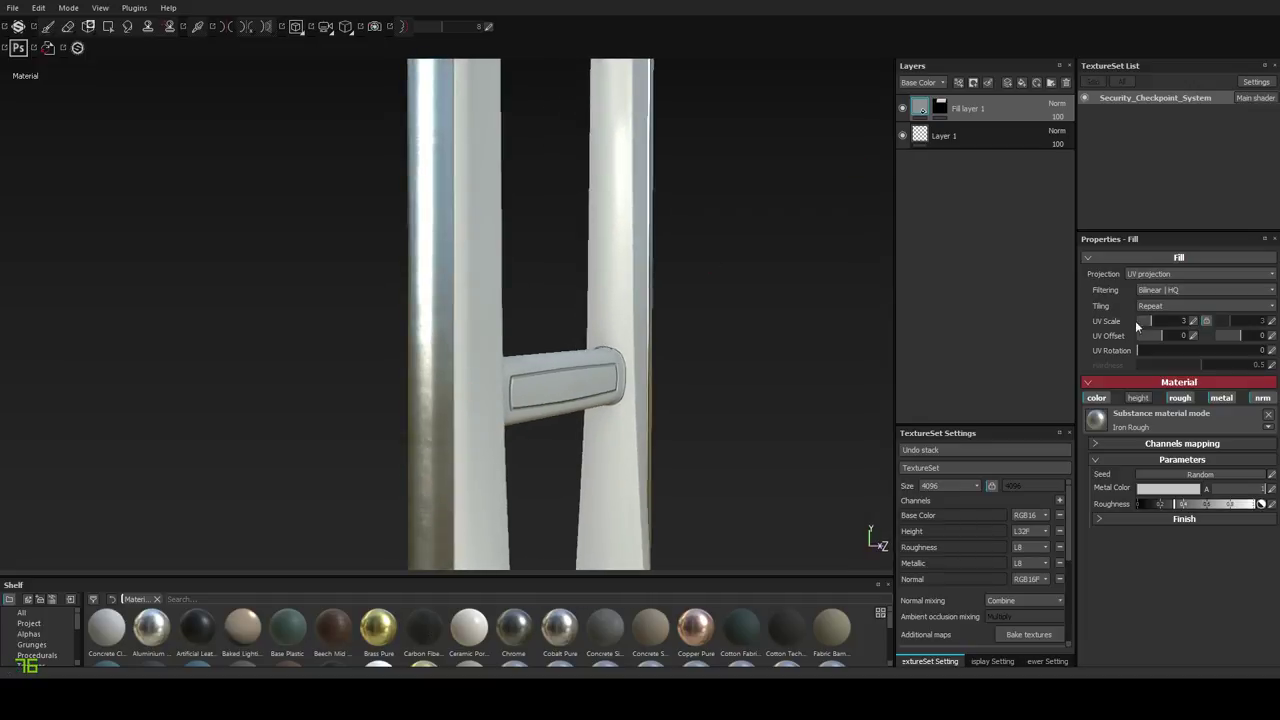
left_click(1190, 321)
type("4")
key("Return")
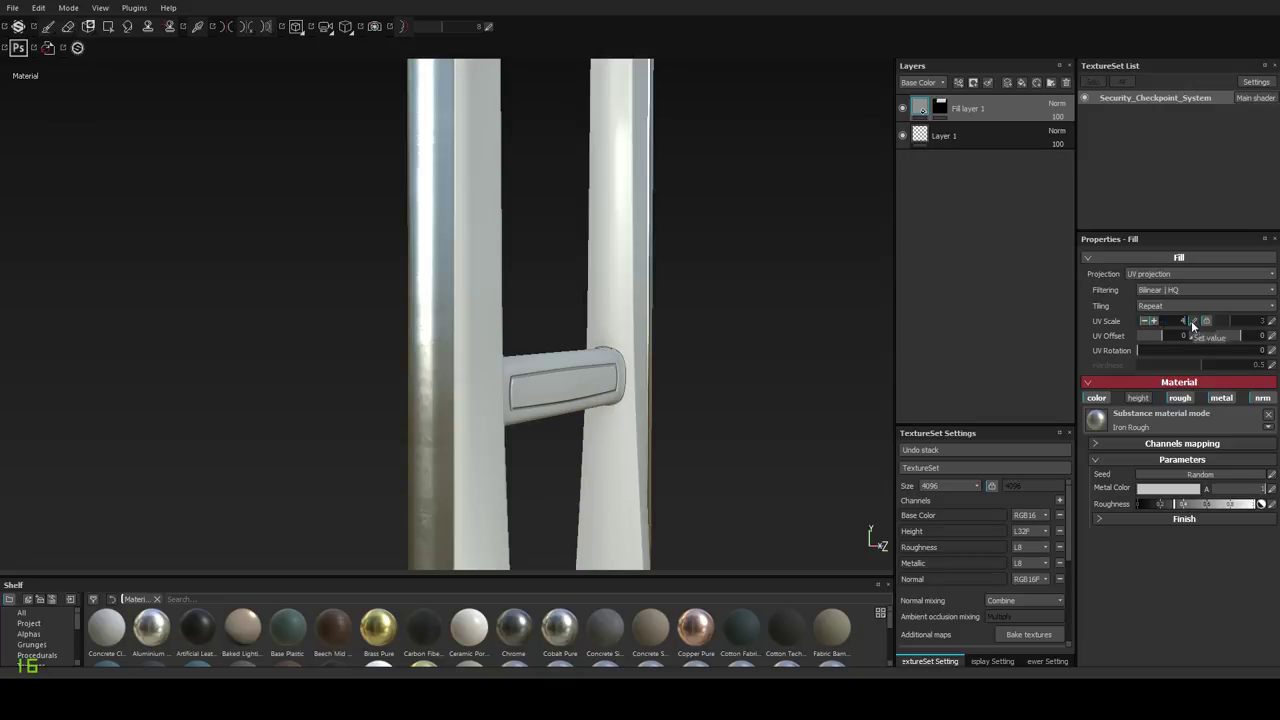
Try a UV Offset of 1 on Fill layer 1, and restore it to 0.
left_click(1182, 336)
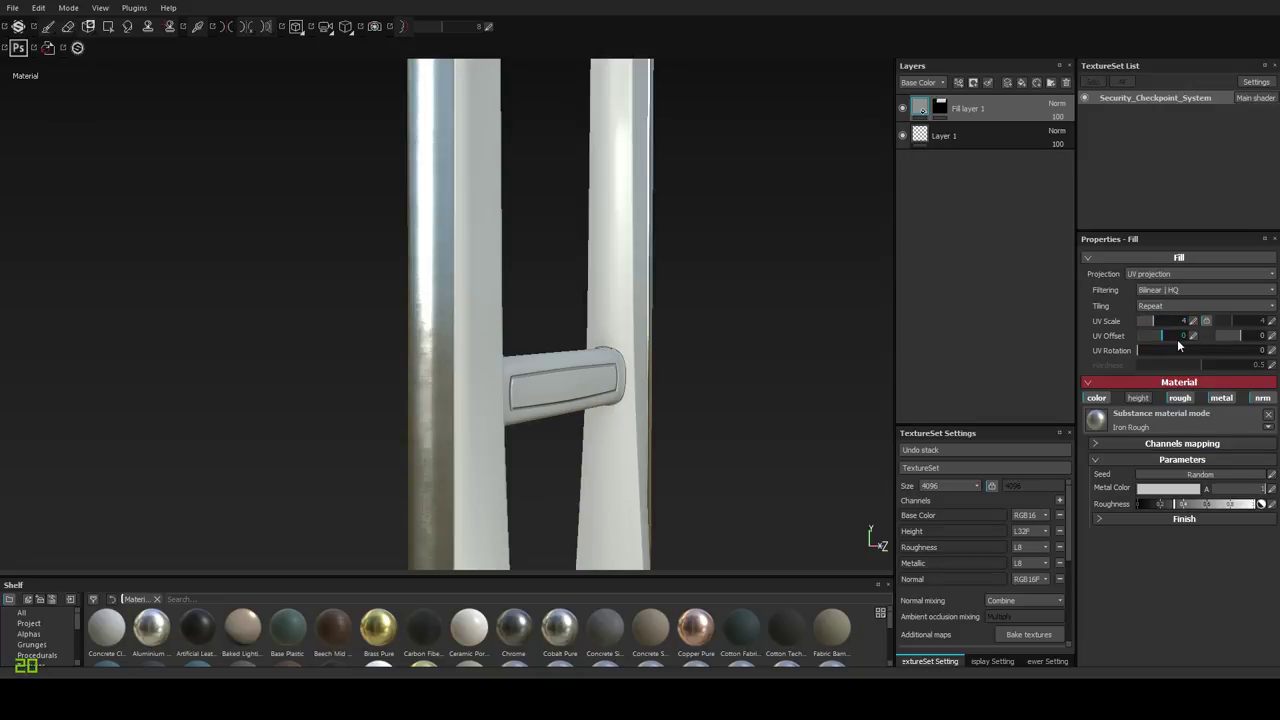
type("1")
key("Return")
left_click(1194, 337)
type("0")
key("Return")
Set Fill layer 1's UV Rotation to 90 and the texture set size to 2048.
type("90")
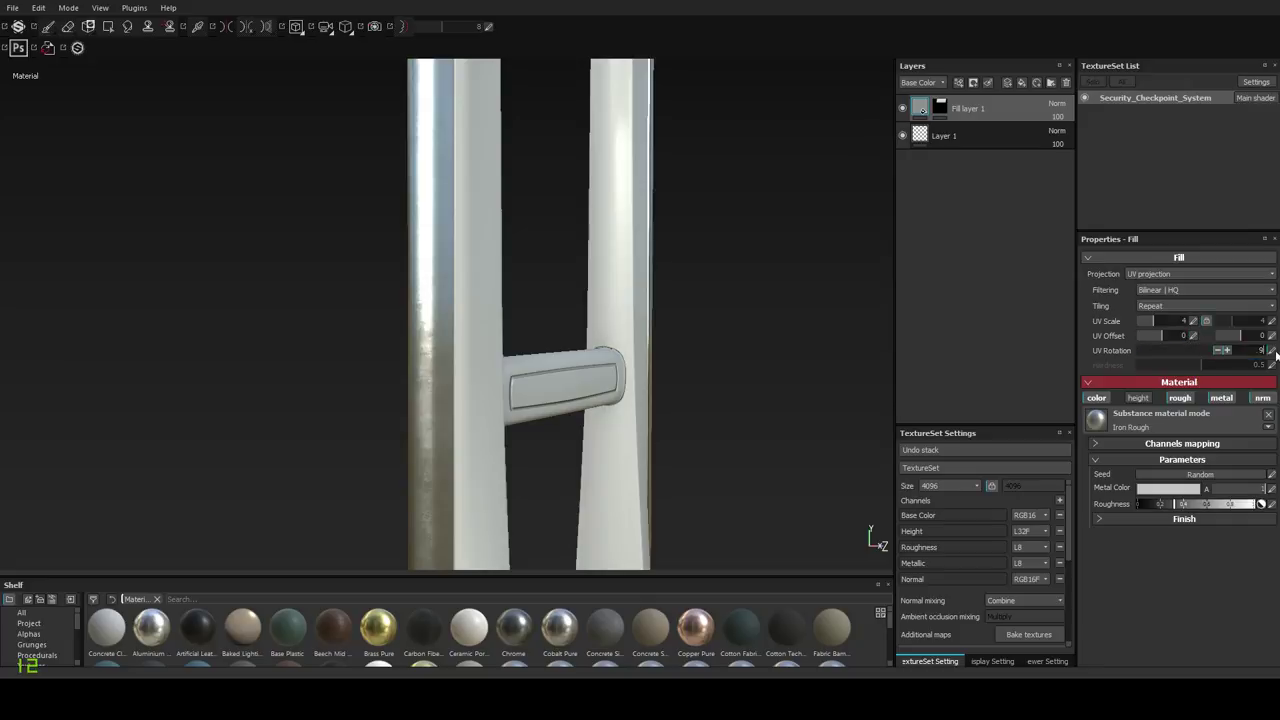
key("Return")
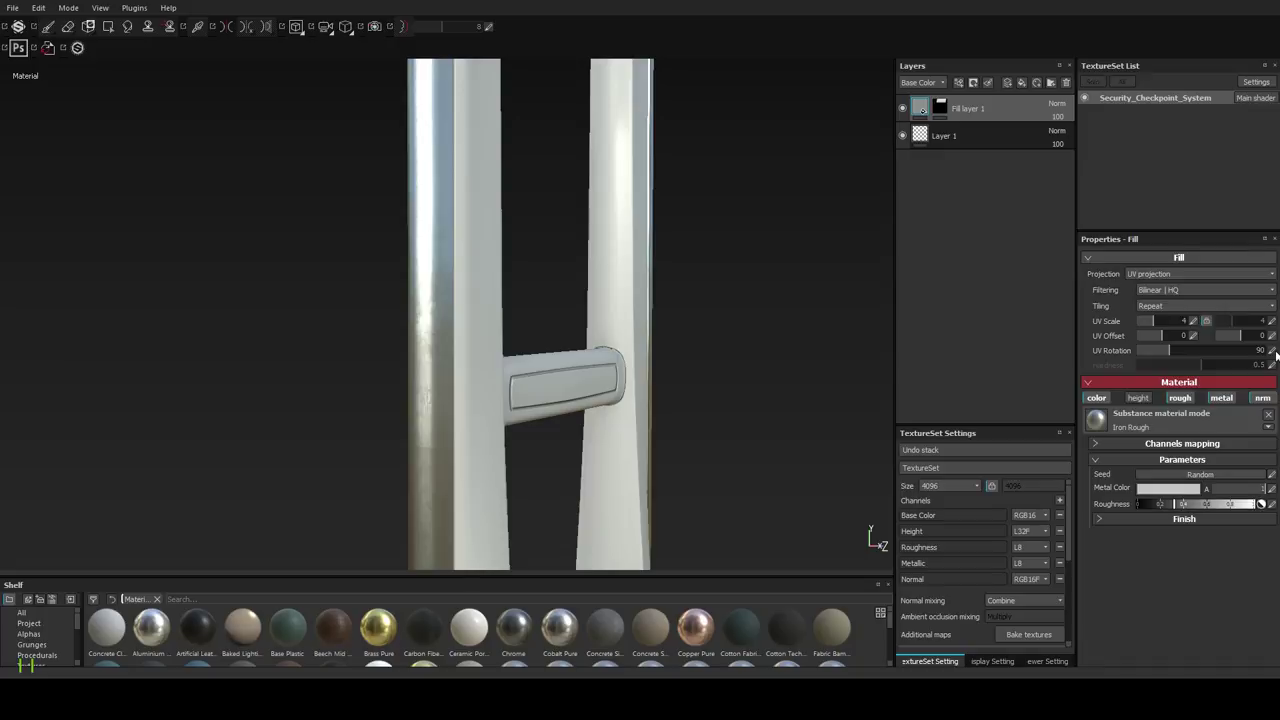
left_click(1103, 518)
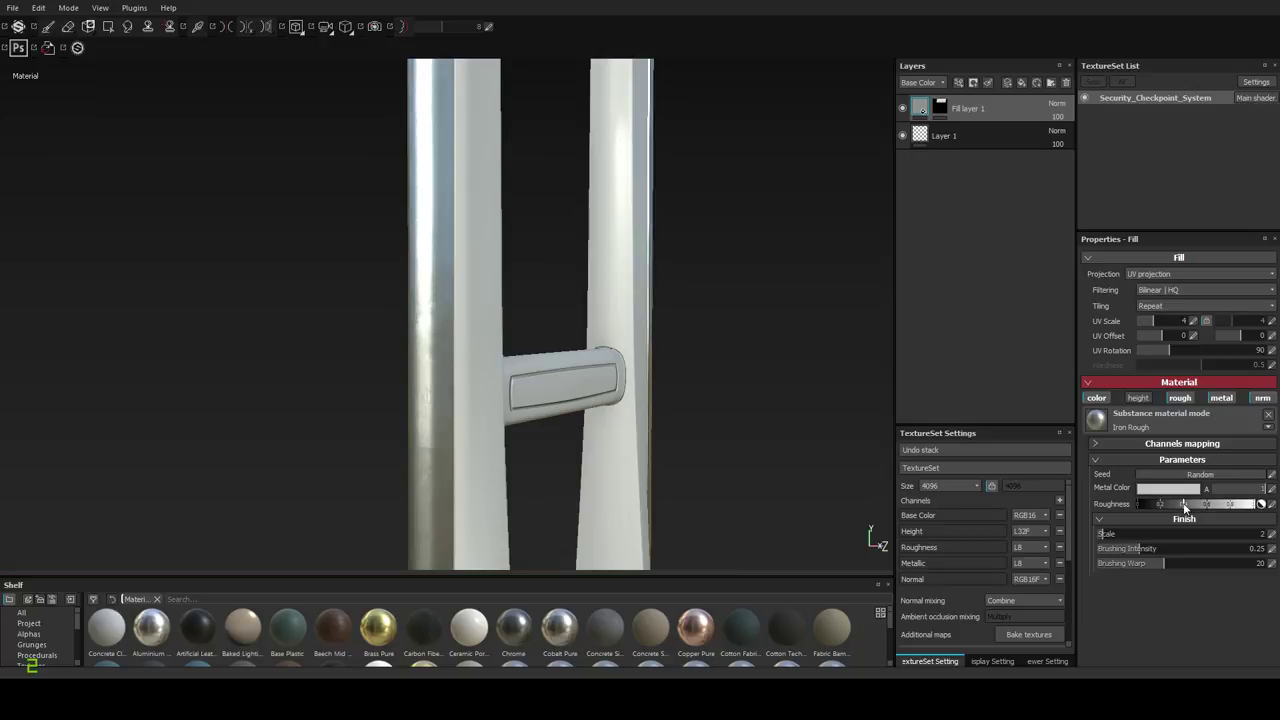
left_click(957, 485)
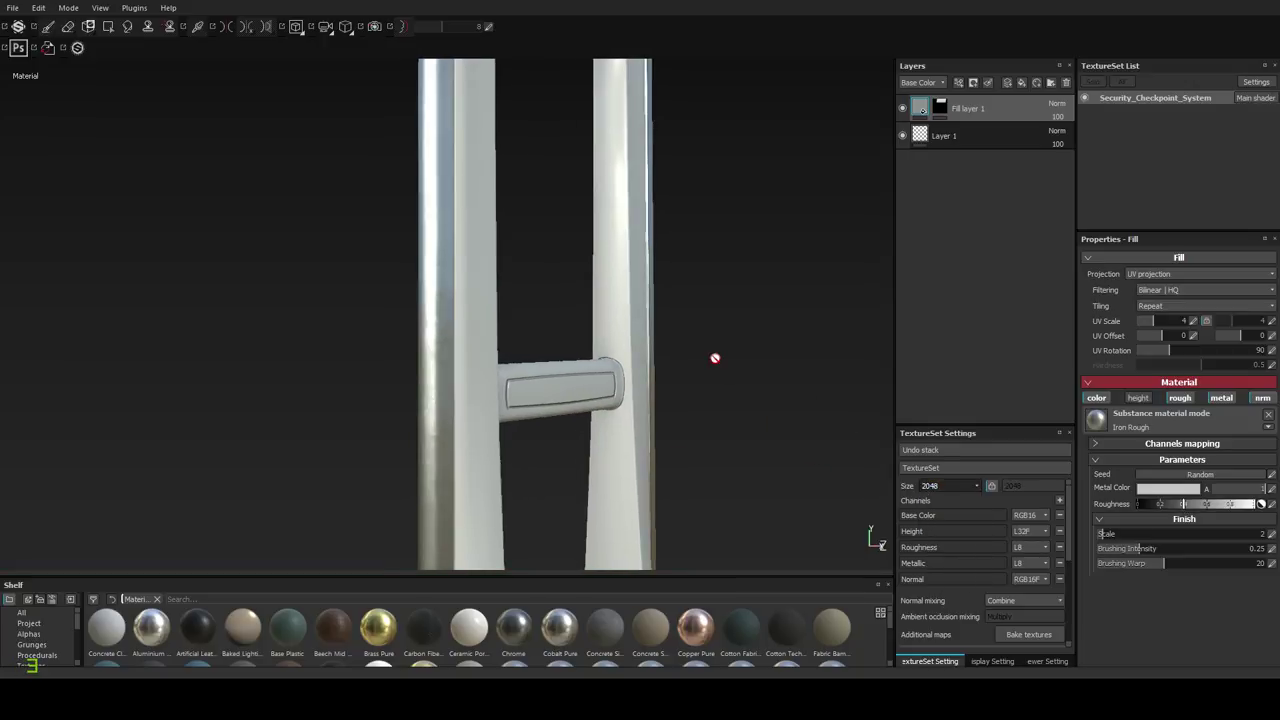
Darken the Metal Color of the Iron Rough material on Fill layer 1 to a medium grey.
left_click_drag(457, 286, 540, 444, "alt")
left_click_drag(520, 380, 470, 430, "alt")
right_click_drag(470, 430, 486, 429, "shift")
left_click(1178, 494)
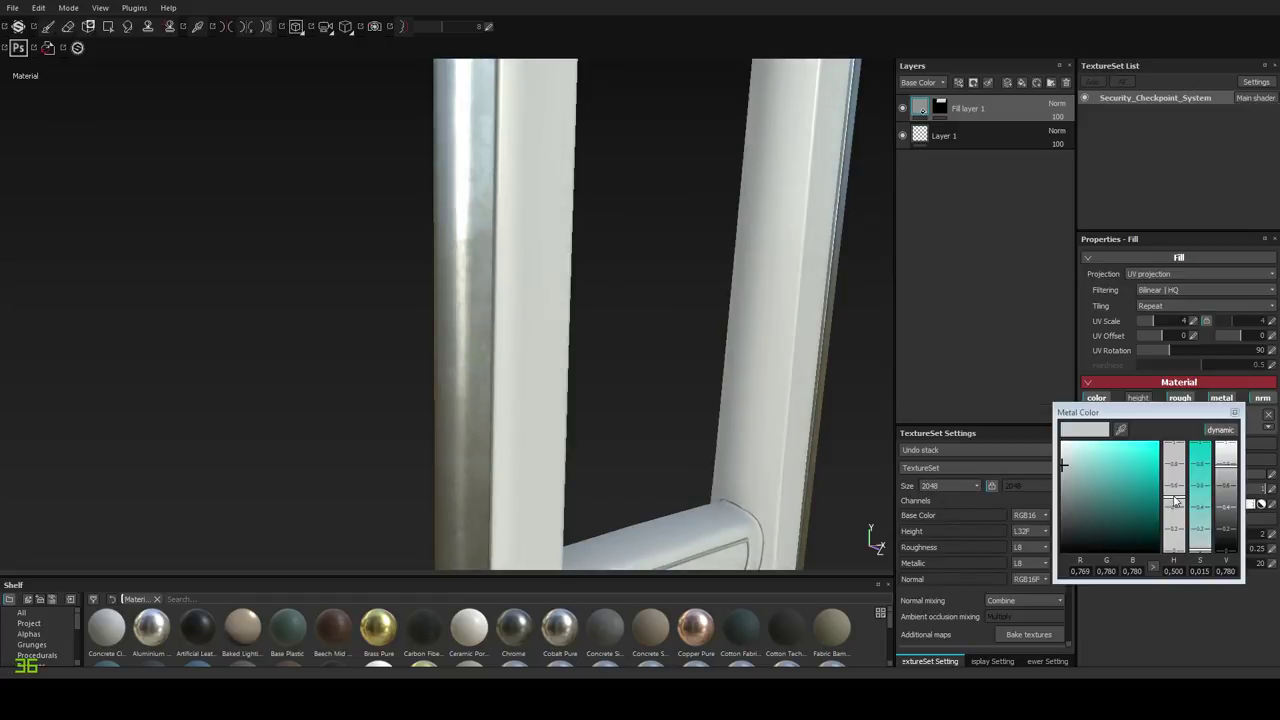
left_click_drag(1228, 488, 1228, 500)
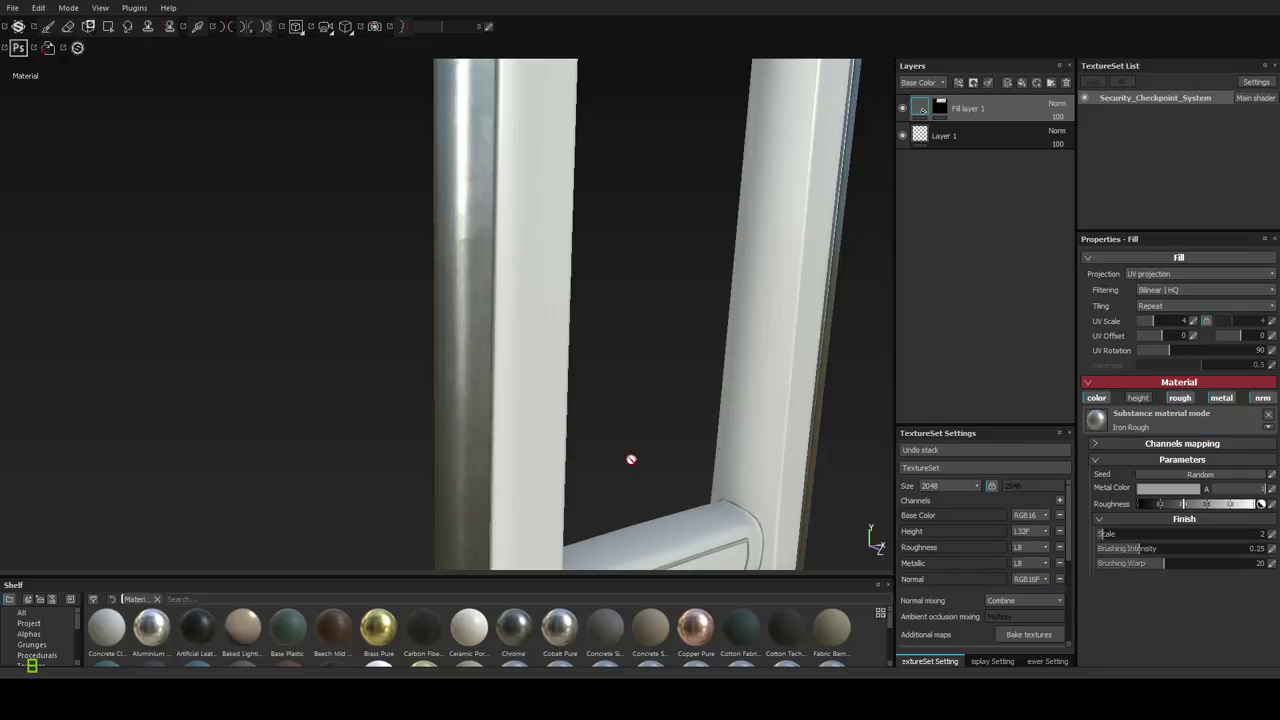
Examine the gate's rails and base panel, with and without the polygon wireframe of Fill layer 1's mask.
right_click_drag(631, 457, 590, 301, "alt")
left_click_drag(590, 301, 591, 311, "alt")
right_click_drag(591, 311, 628, 346, "alt")
left_click_drag(628, 346, 580, 308, "alt")
middle_click_drag(580, 307, 550, 85, "alt")
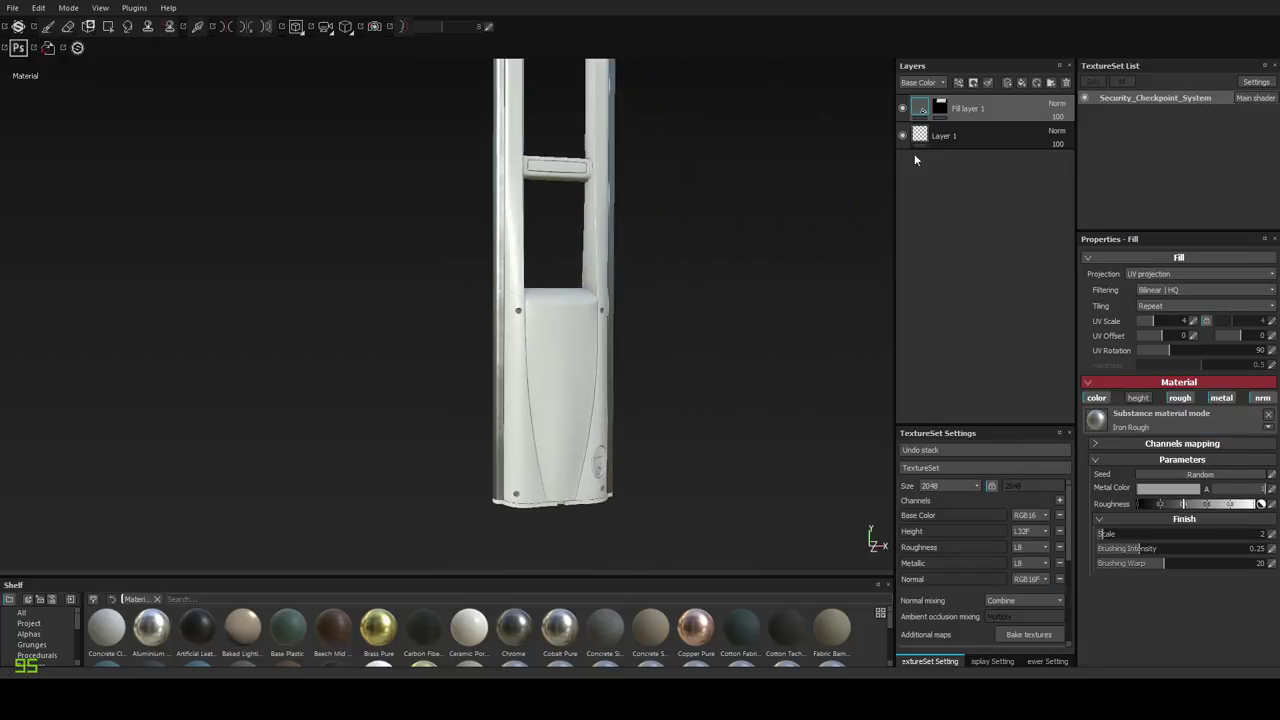
left_click(938, 107)
middle_click_drag(550, 362, 540, 265, "alt")
right_click_drag(540, 265, 517, 457, "alt")
left_click_drag(517, 457, 550, 475, "alt")
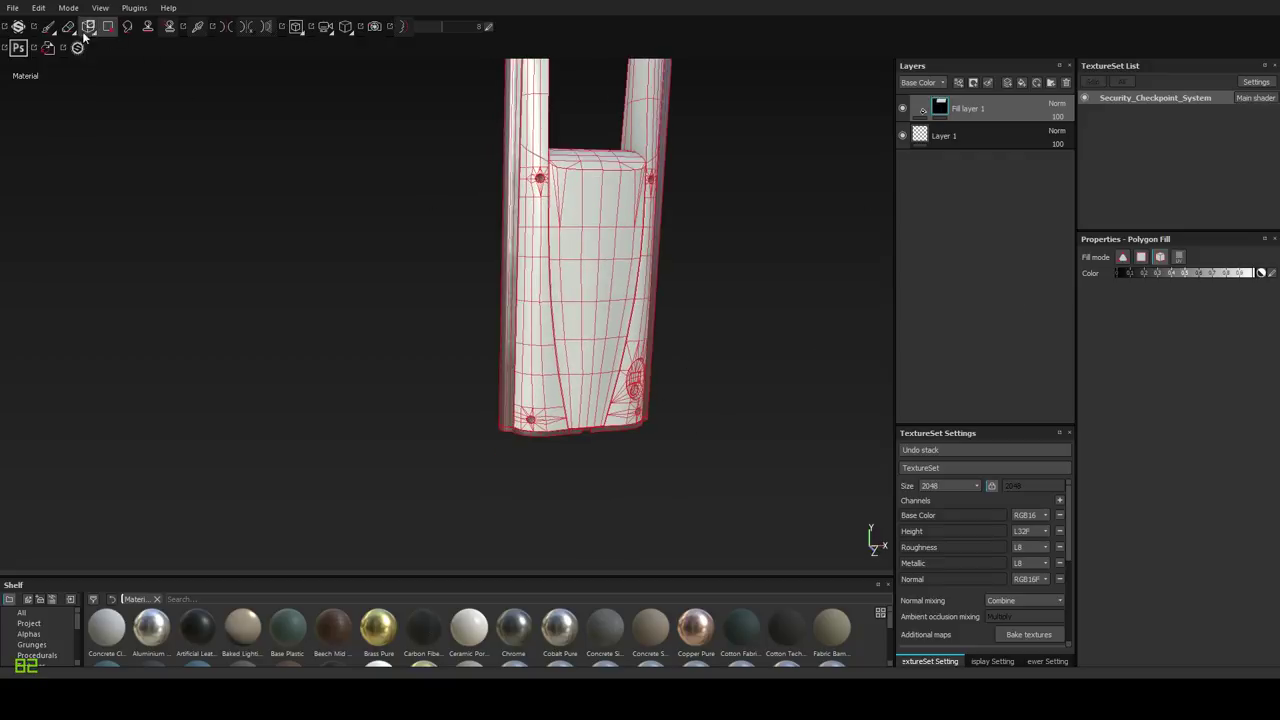
left_click(48, 26)
left_click_drag(449, 334, 415, 338, "alt")
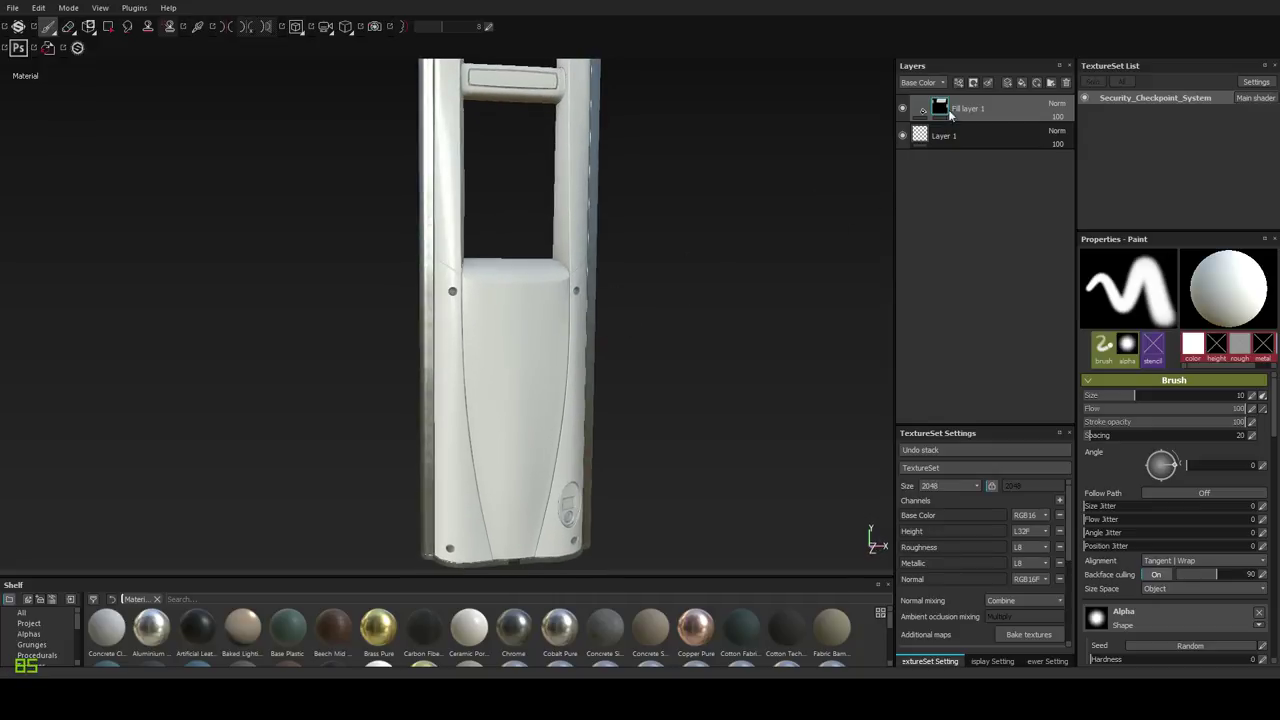
Add a second fill layer above Fill layer 1 and give it a black mask.
left_click(1021, 83)
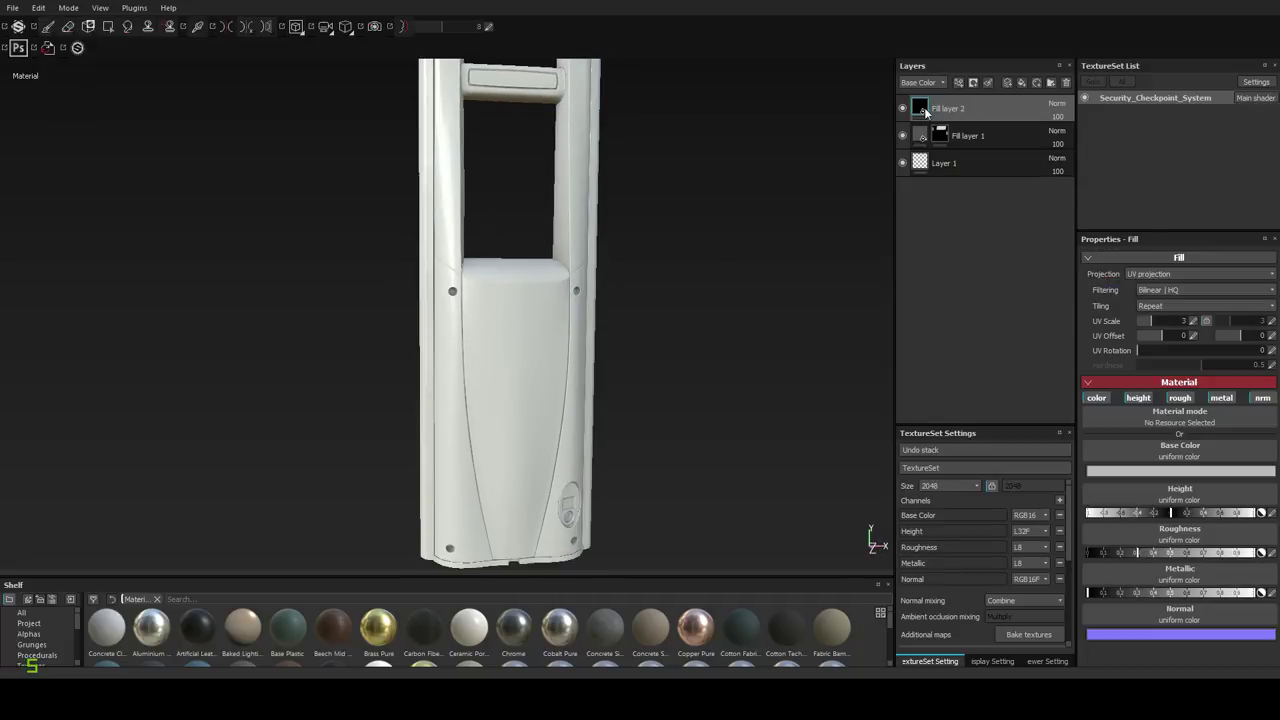
right_click(944, 111)
left_click(965, 134)
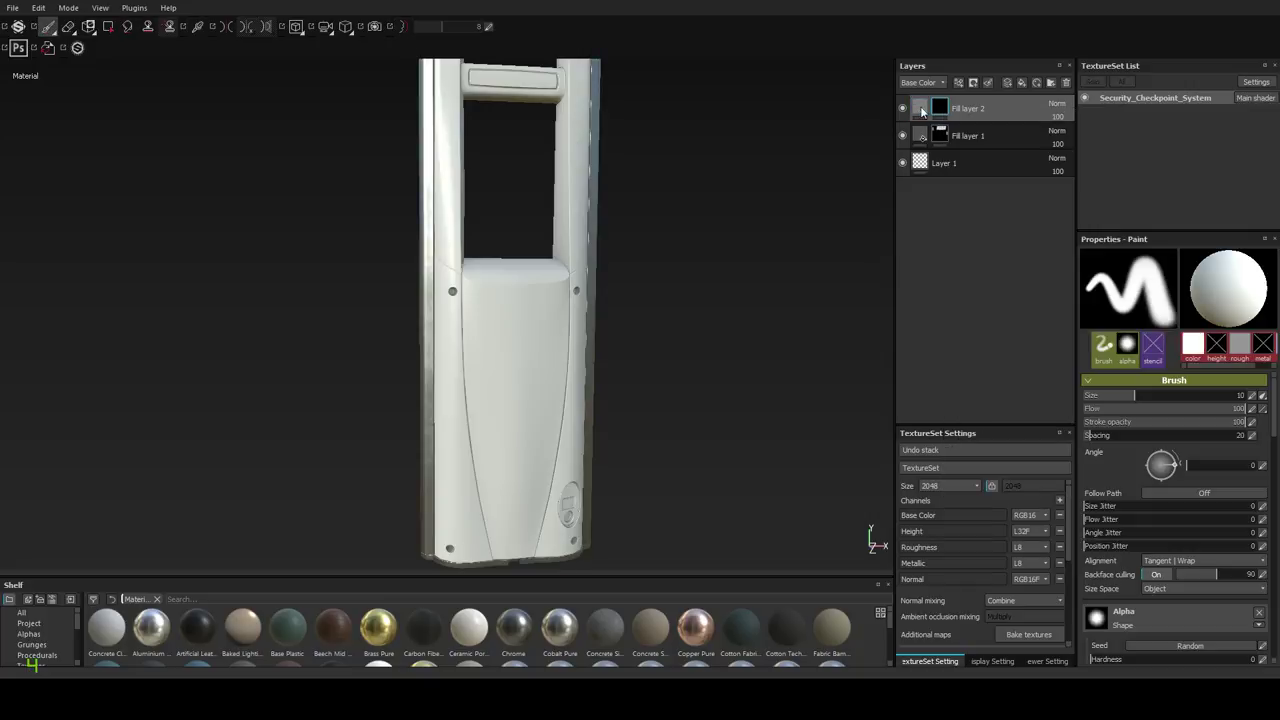
Apply the Base Plastic material to the fill of Fill layer 2, enlarging the shelf only while choosing it.
left_click(922, 110)
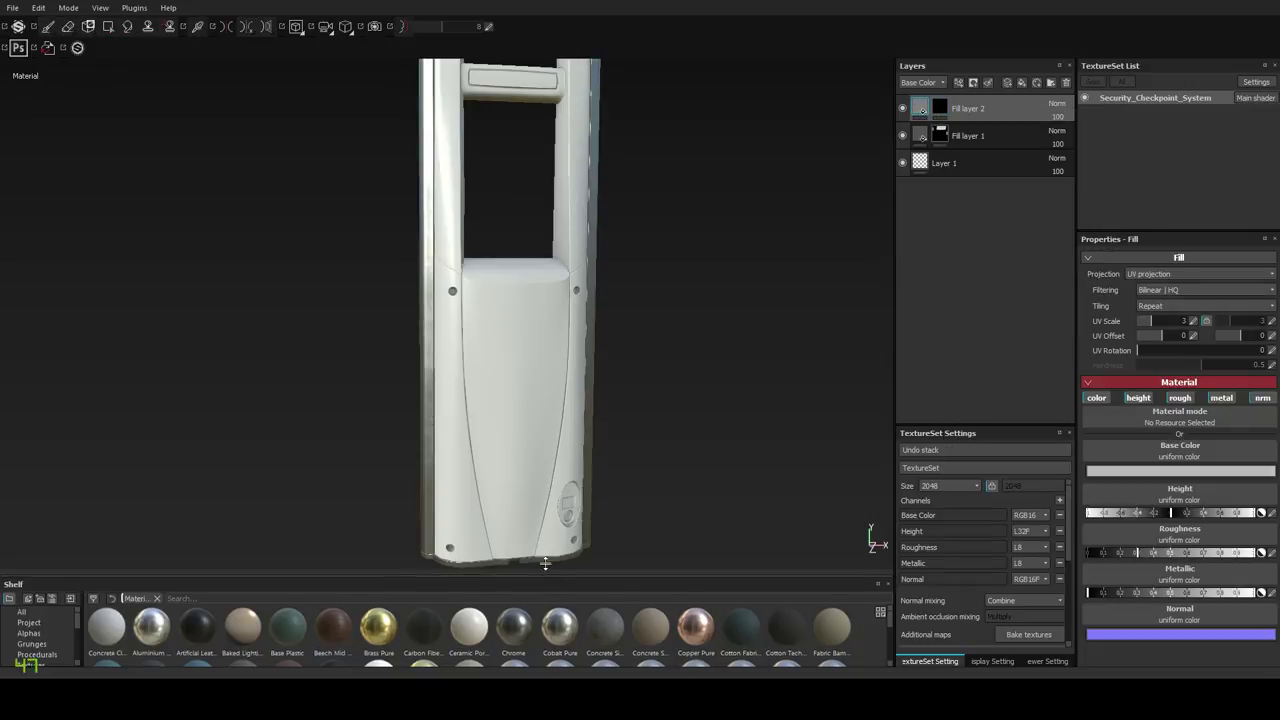
left_click_drag(539, 578, 552, 412)
scroll(512, 533, "down", 1)
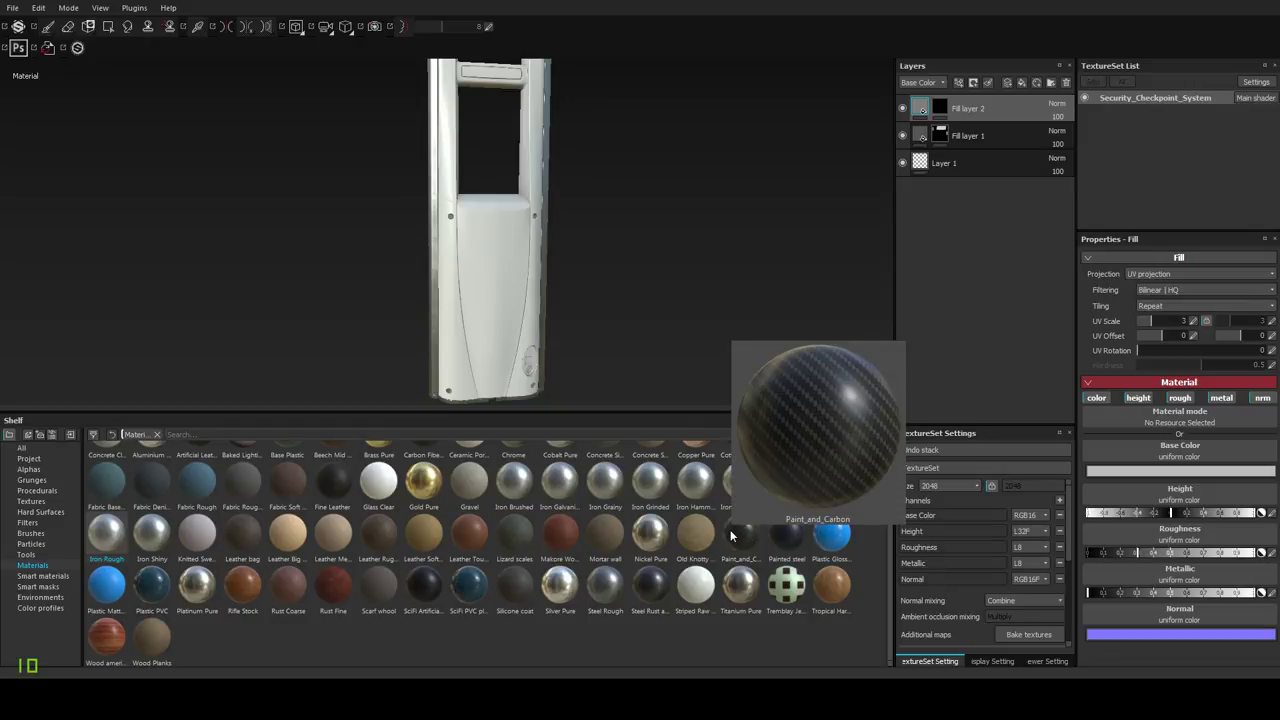
scroll(820, 562, "up", 1)
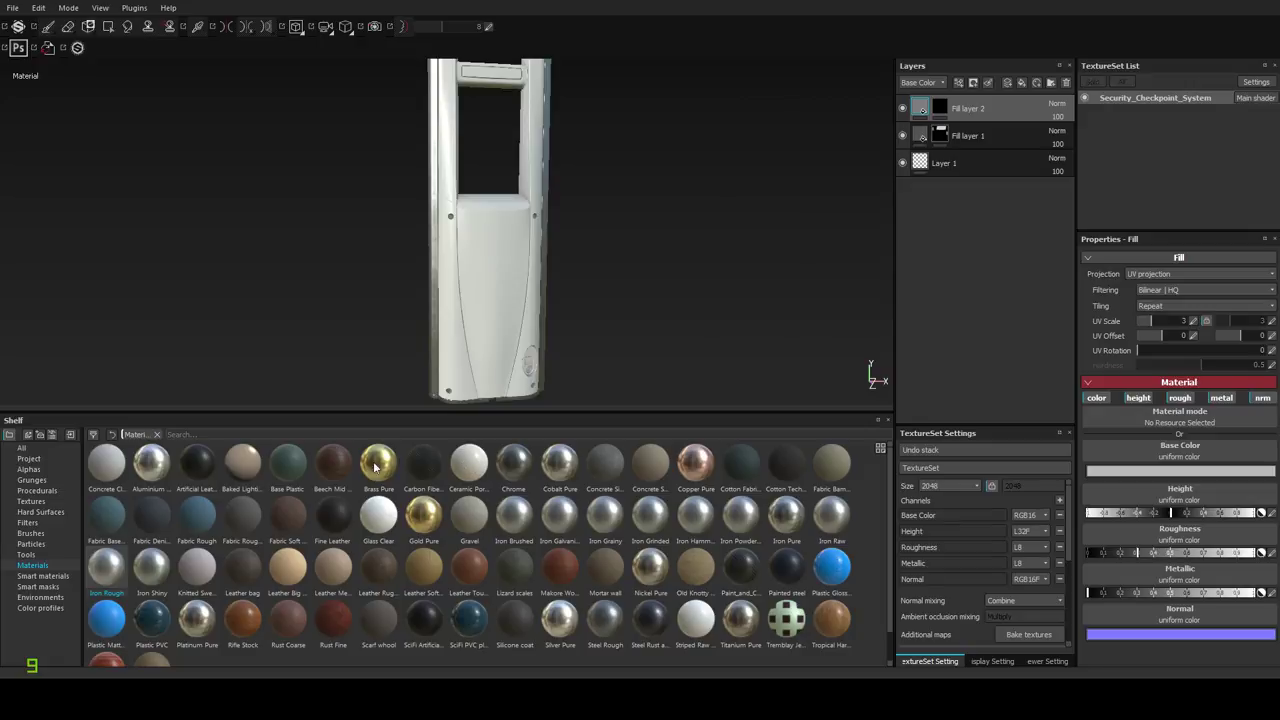
left_click(282, 467)
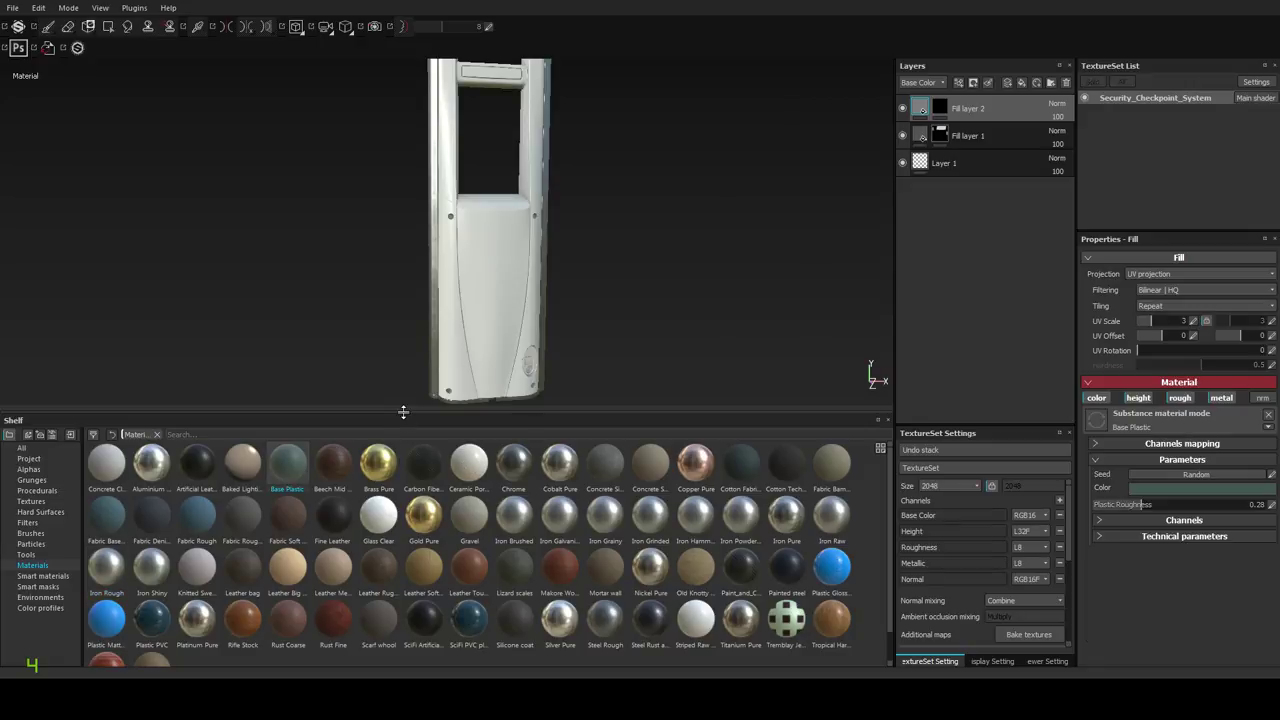
left_click_drag(400, 410, 401, 587)
Fill the gate's main frame and base panel in Fill layer 2's mask using Polygon Fill on whole mesh parts.
key("1")
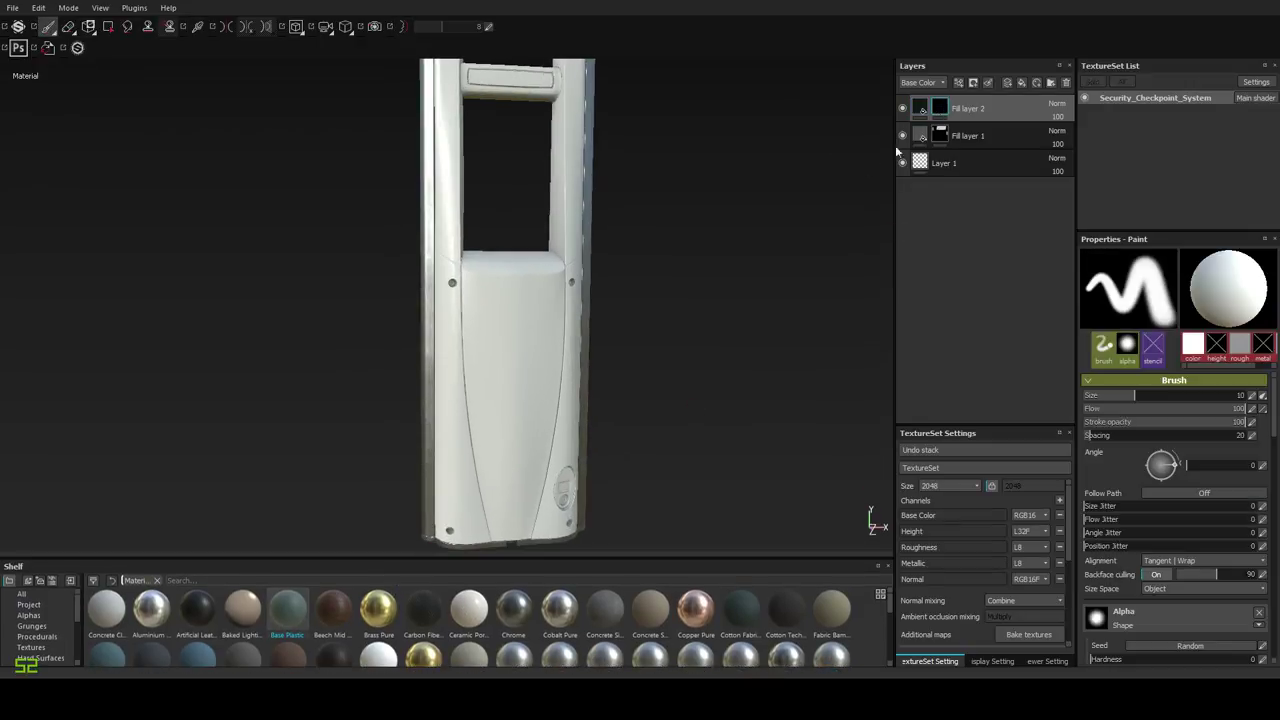
left_click(108, 27)
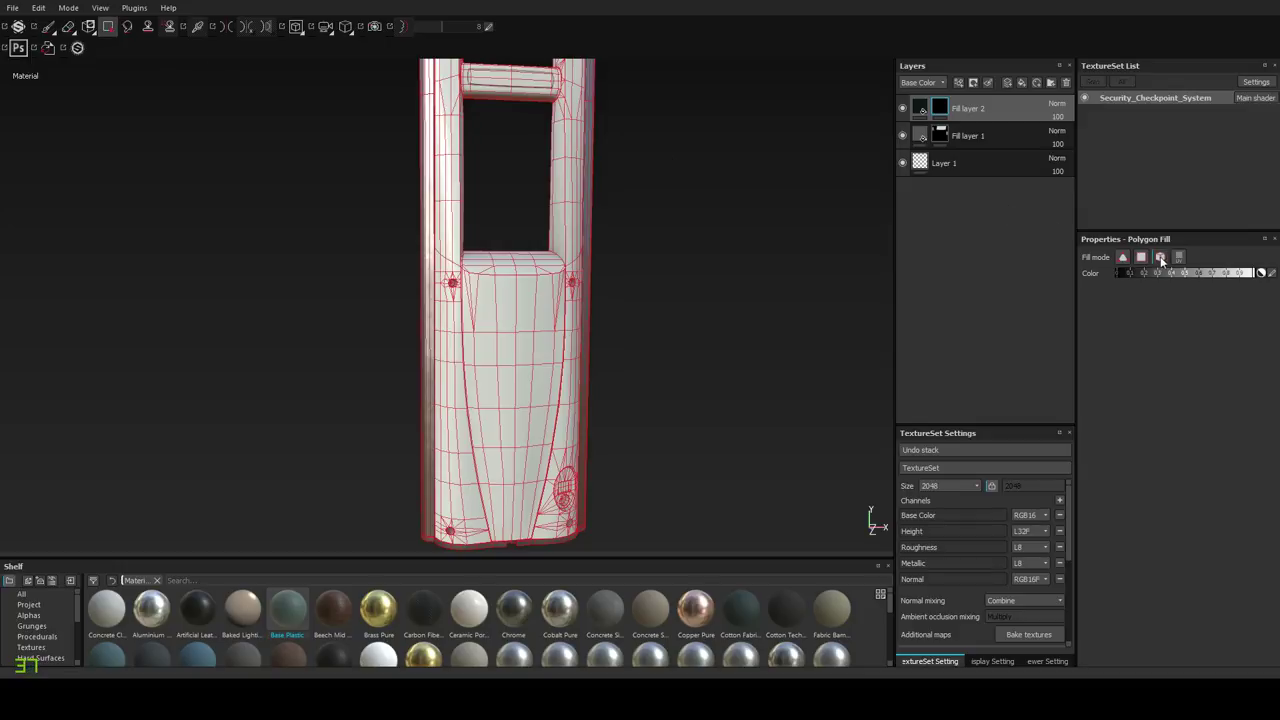
left_click(449, 255)
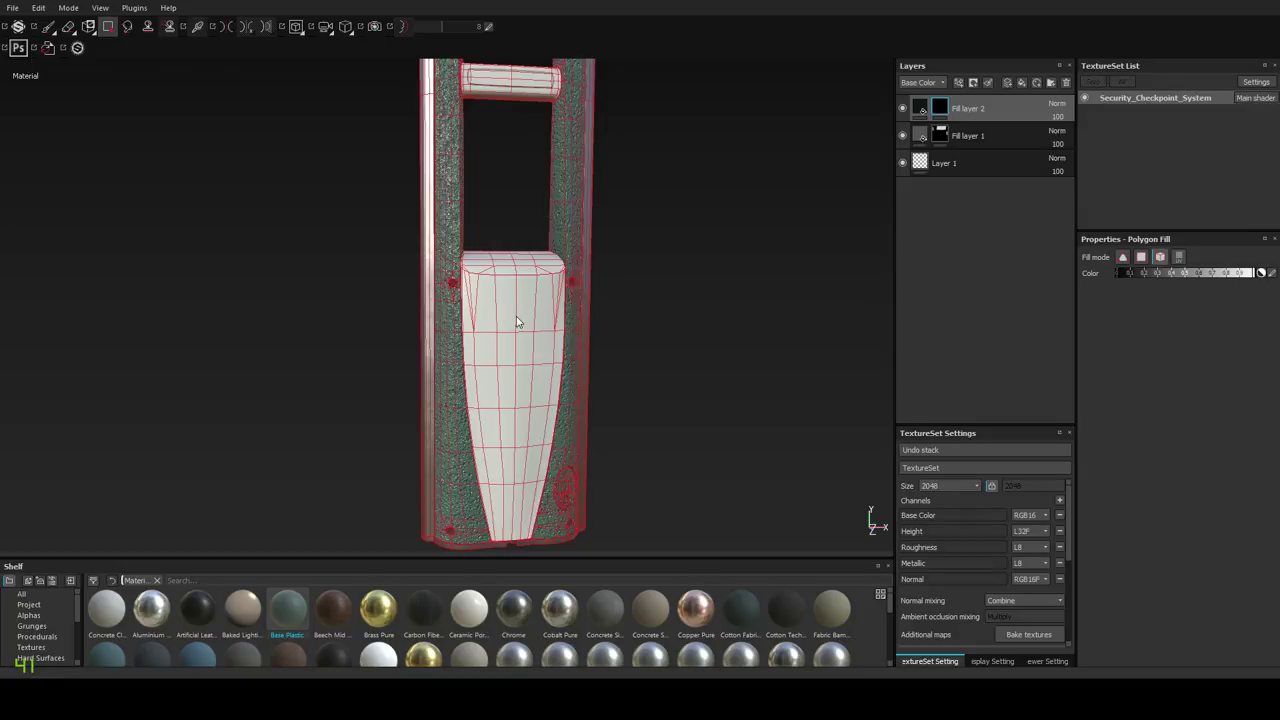
left_click(516, 316)
Add both crossbars and the top cap to Fill layer 2's mask, and return to the Paint tool.
middle_click_drag(476, 167, 498, 450, "alt")
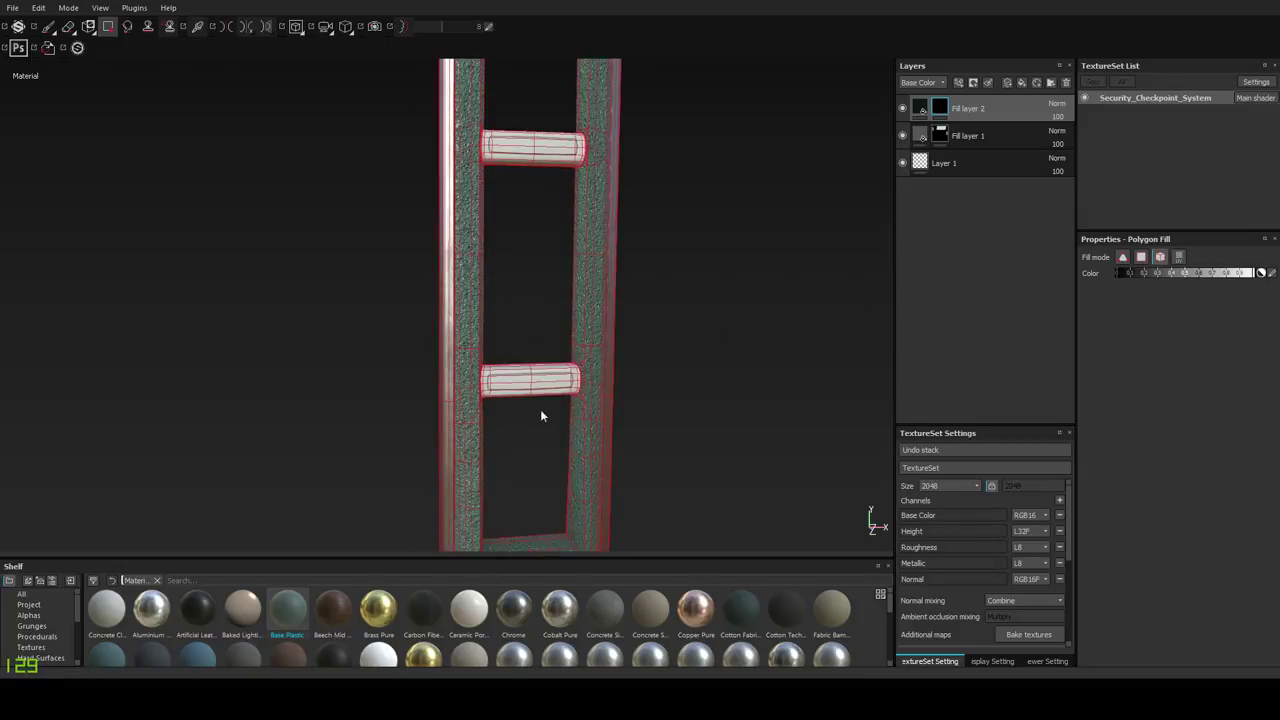
left_click(548, 374)
left_click(516, 153)
middle_click_drag(507, 152, 516, 458, "alt")
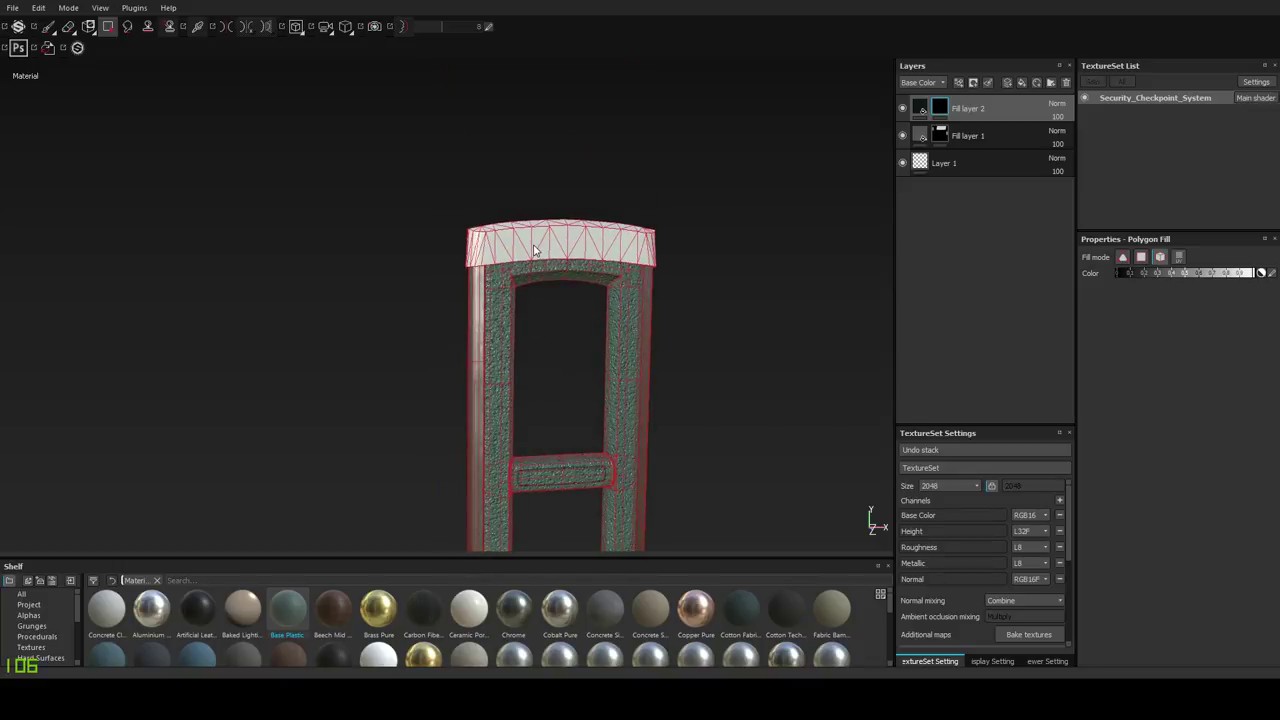
left_click(535, 248)
left_click_drag(576, 340, 572, 343, "alt")
left_click(48, 27)
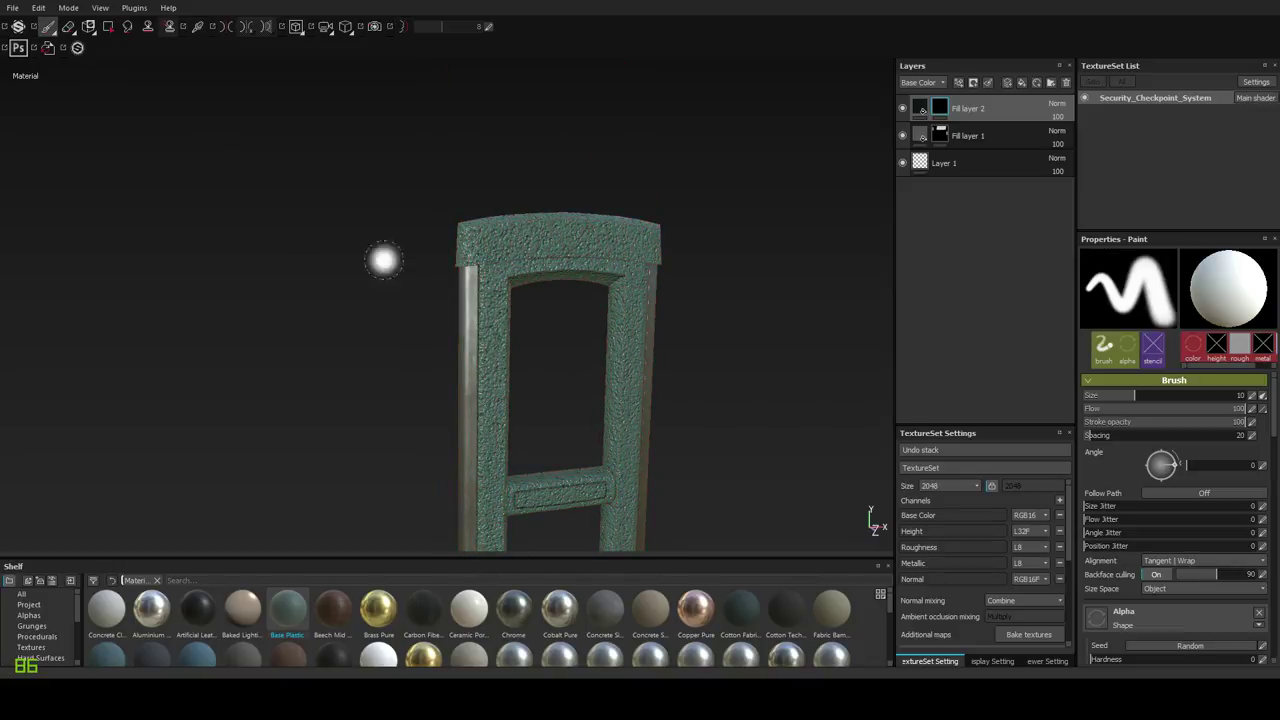
right_click_drag(560, 270, 570, 360, "alt")
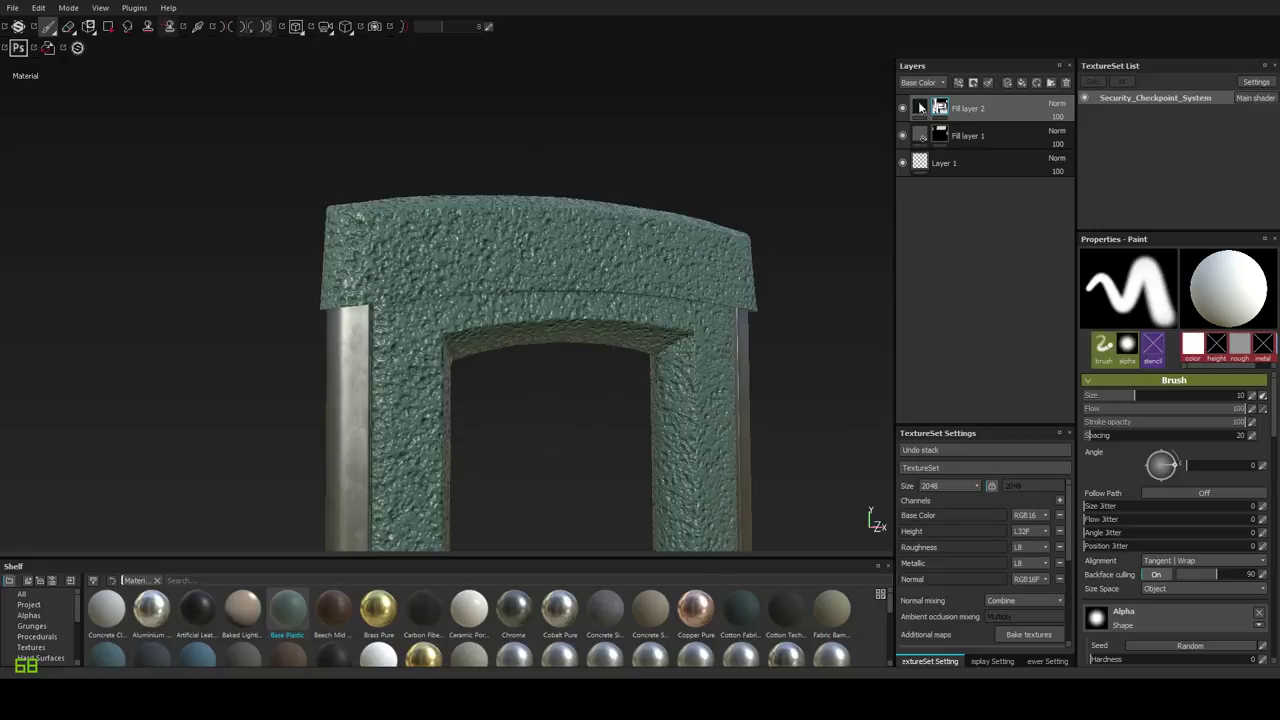
Change the Base Plastic color on Fill layer 2 to a very pale mint white.
left_click(934, 106)
left_click(1157, 490)
left_click_drag(1087, 470, 1065, 450)
left_click(1235, 415)
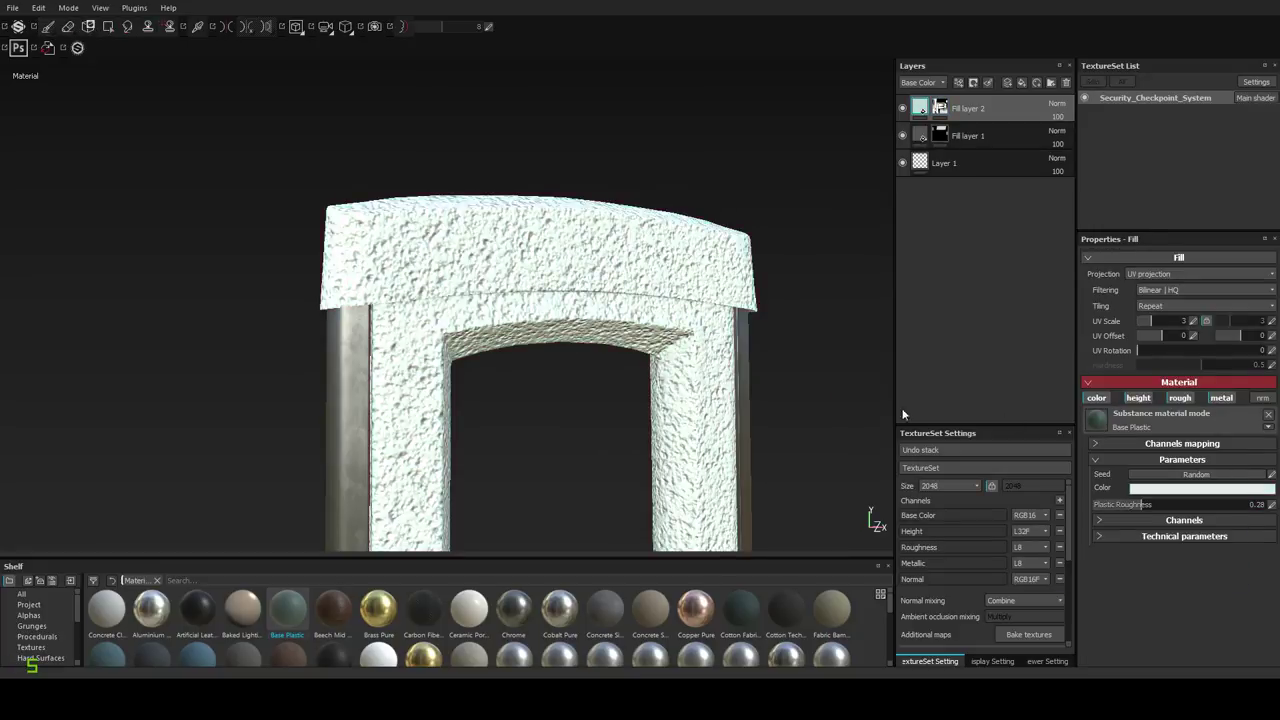
right_click_drag(665, 392, 629, 320, "alt")
left_click_drag(629, 320, 647, 346, "alt")
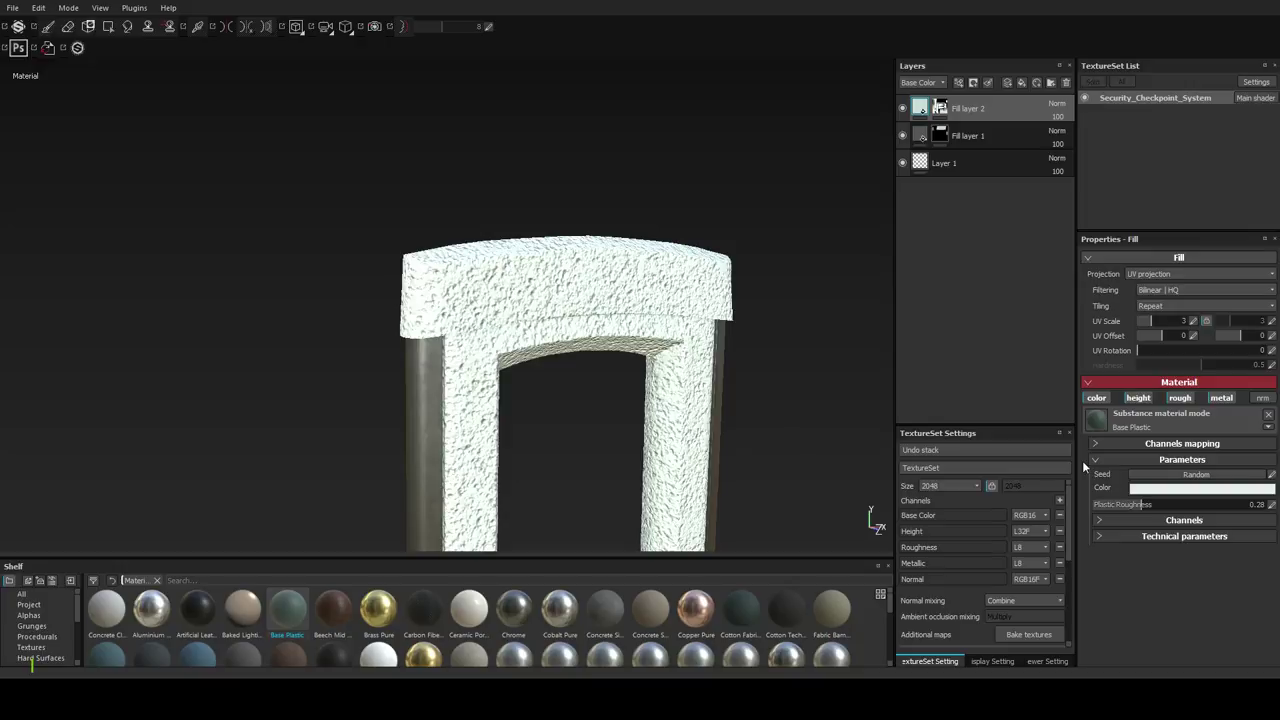
Reduce the Base Plastic's Height Range to 0.03 in its technical parameters and check the top cap's surface grain.
left_click(1110, 521)
left_click(1113, 519)
left_click(1117, 537)
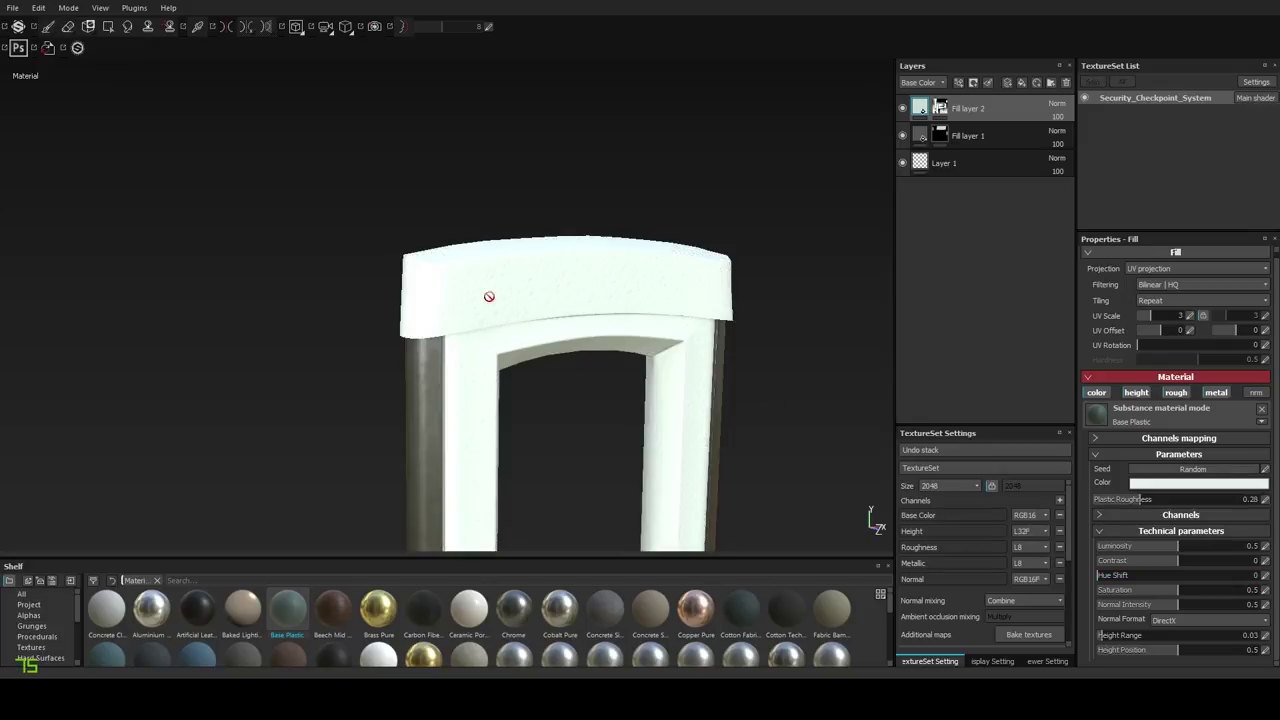
right_click_drag(489, 296, 529, 329, "alt")
left_click_drag(529, 329, 514, 334, "alt")
right_click_drag(517, 338, 504, 341, "shift")
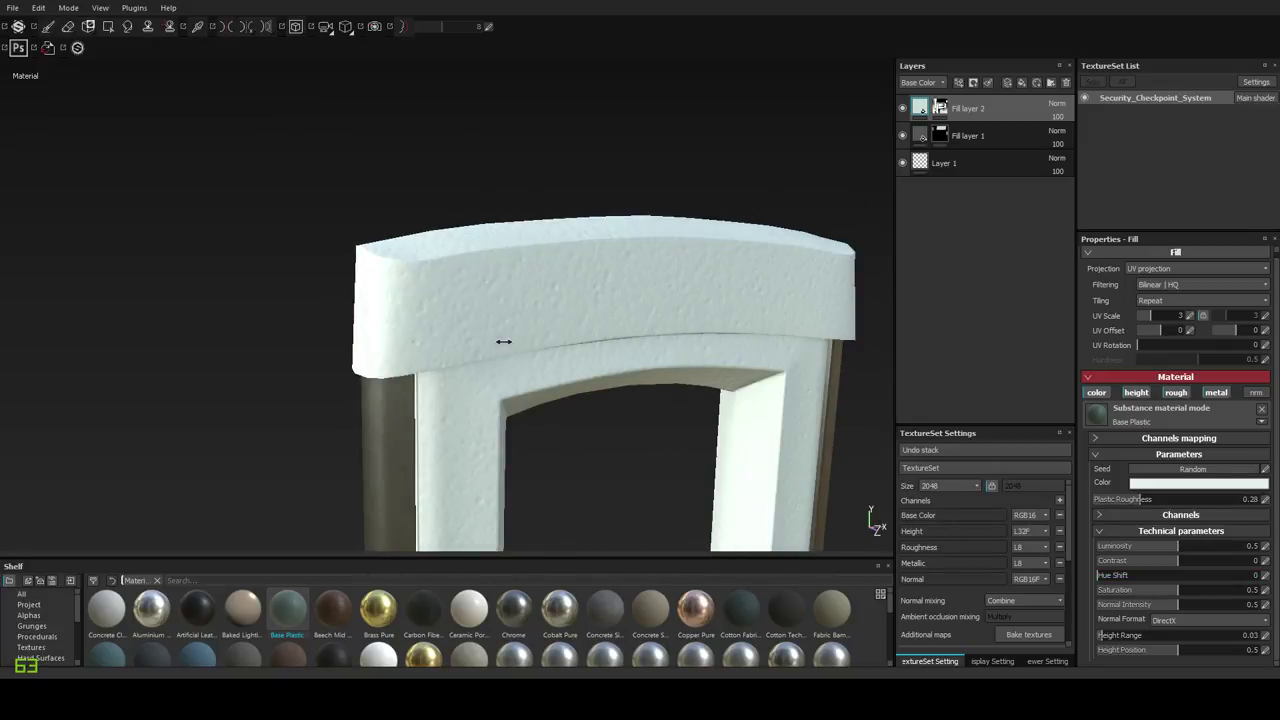
left_click_drag(504, 341, 482, 382, "alt")
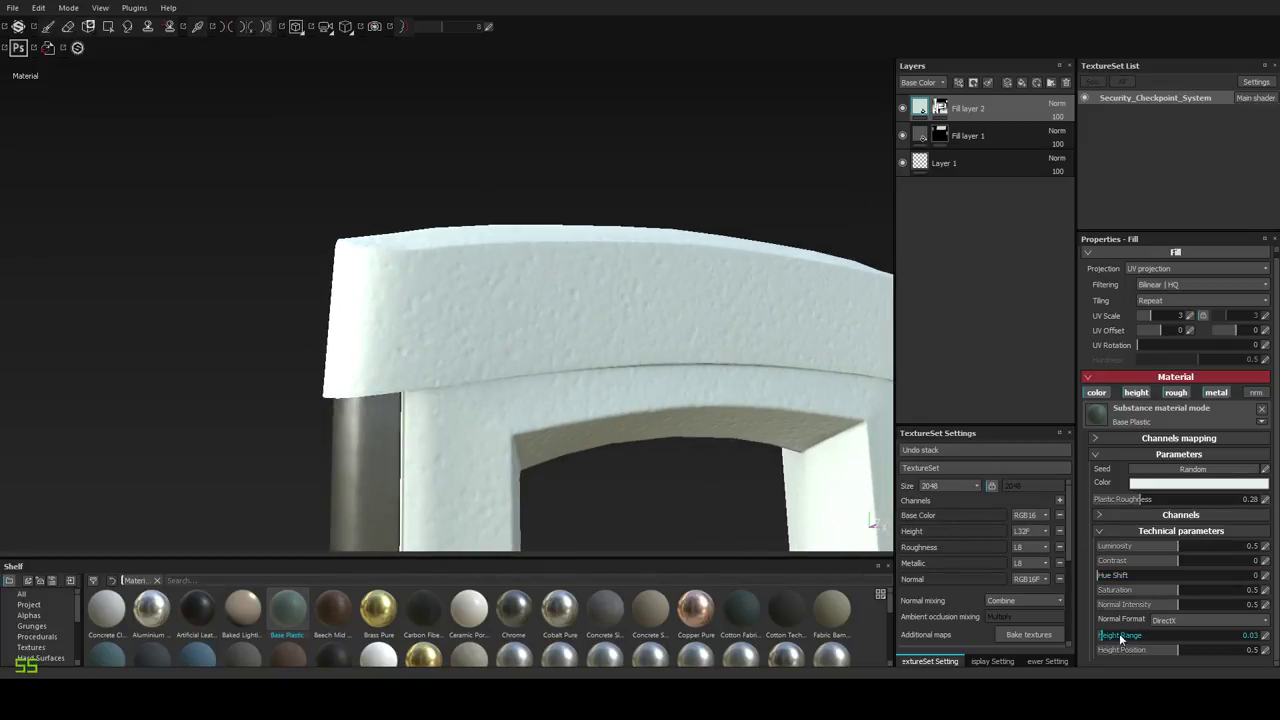
Set Fill layer 2's UV Scale to 20 and darken the Base Plastic color to a mid grey with a value of 0.583.
left_click_drag(1119, 633, 1101, 635)
left_click_drag(636, 318, 583, 384, "alt")
left_click(1180, 483)
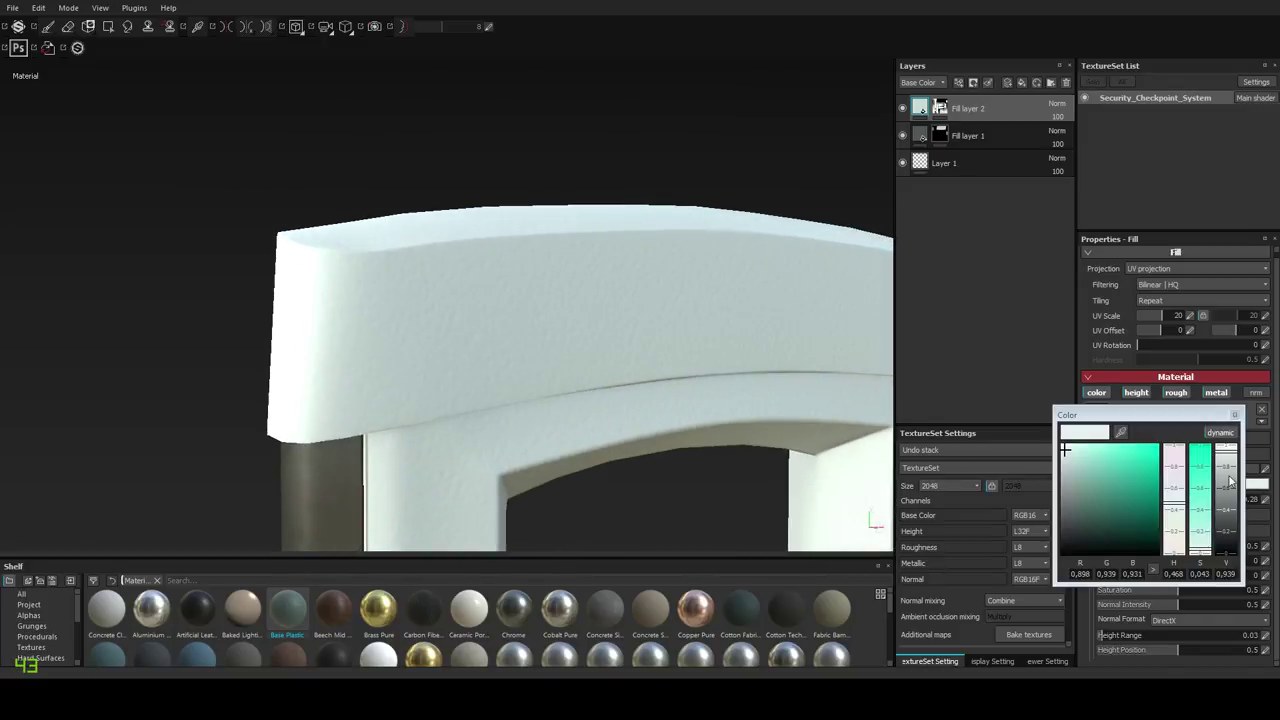
left_click(1065, 489)
left_click(1235, 415)
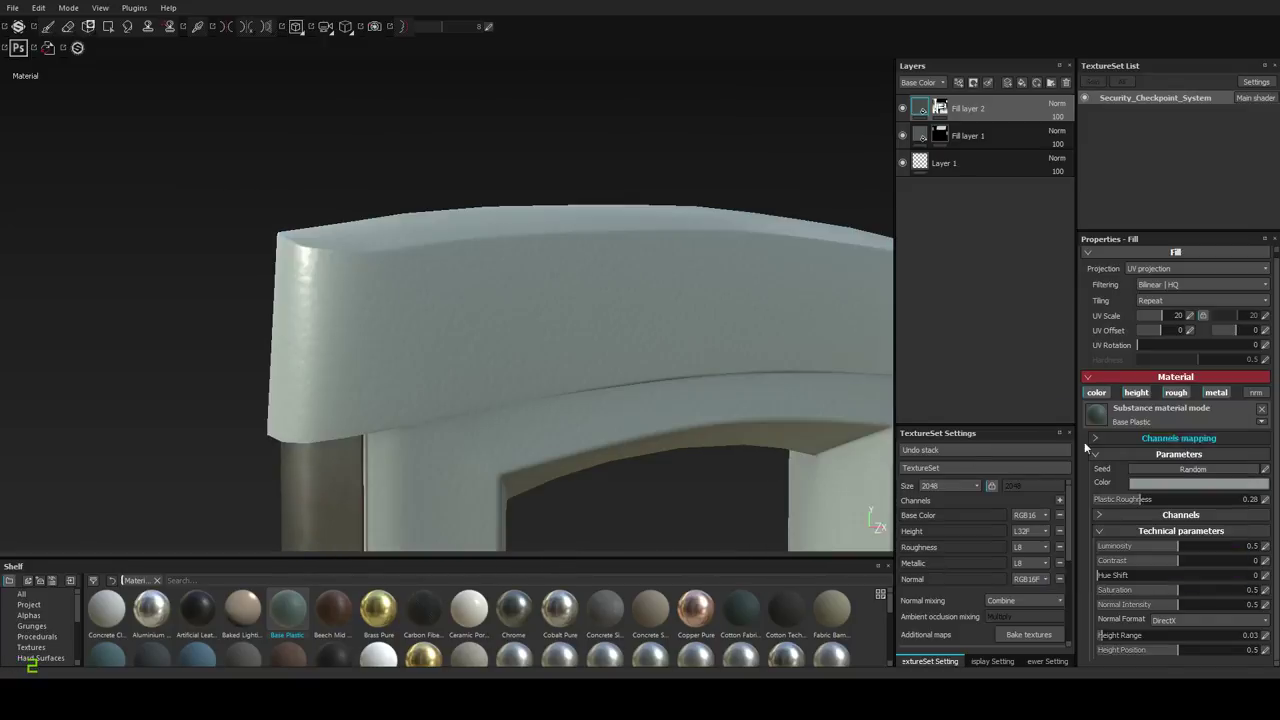
Lighten Fill layer 2's Base Plastic color slightly to a value of 0.669, judging it on the whole gate.
right_click_drag(690, 340, 614, 443, "alt")
middle_click_drag(612, 450, 600, 100, "alt")
right_click_drag(600, 100, 583, 197, "alt")
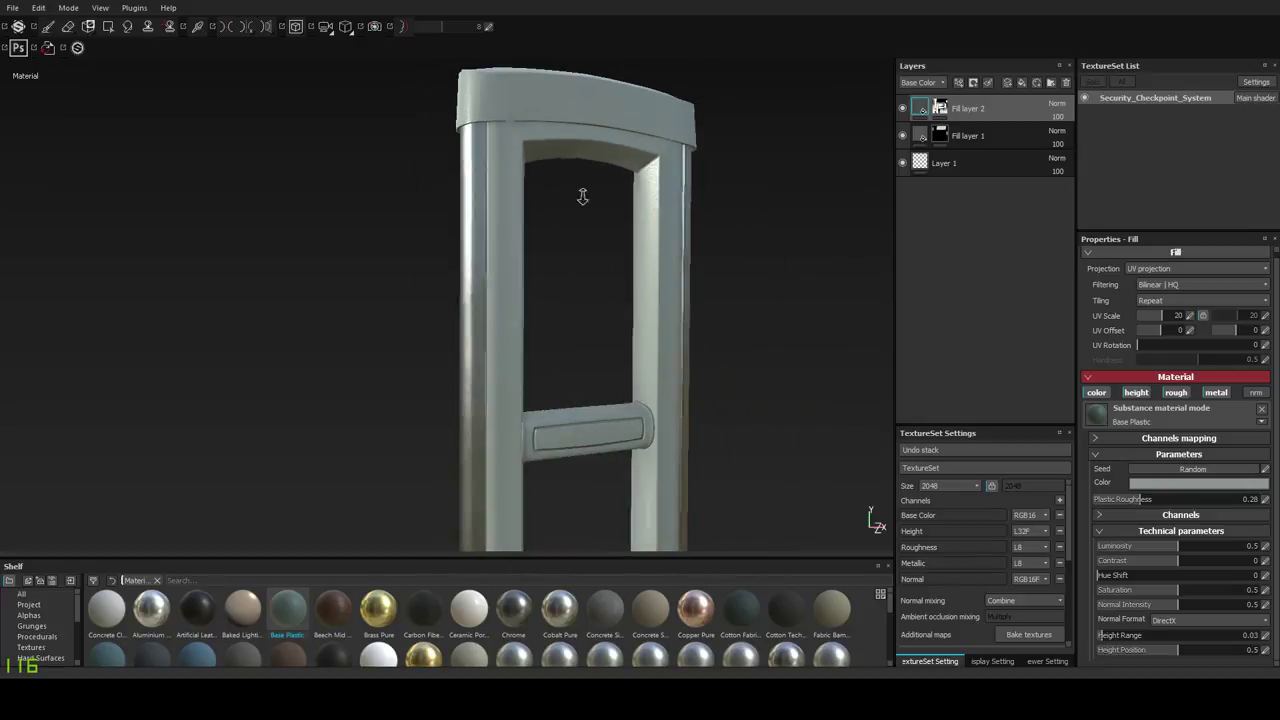
left_click_drag(582, 196, 641, 413, "alt")
left_click(1184, 486)
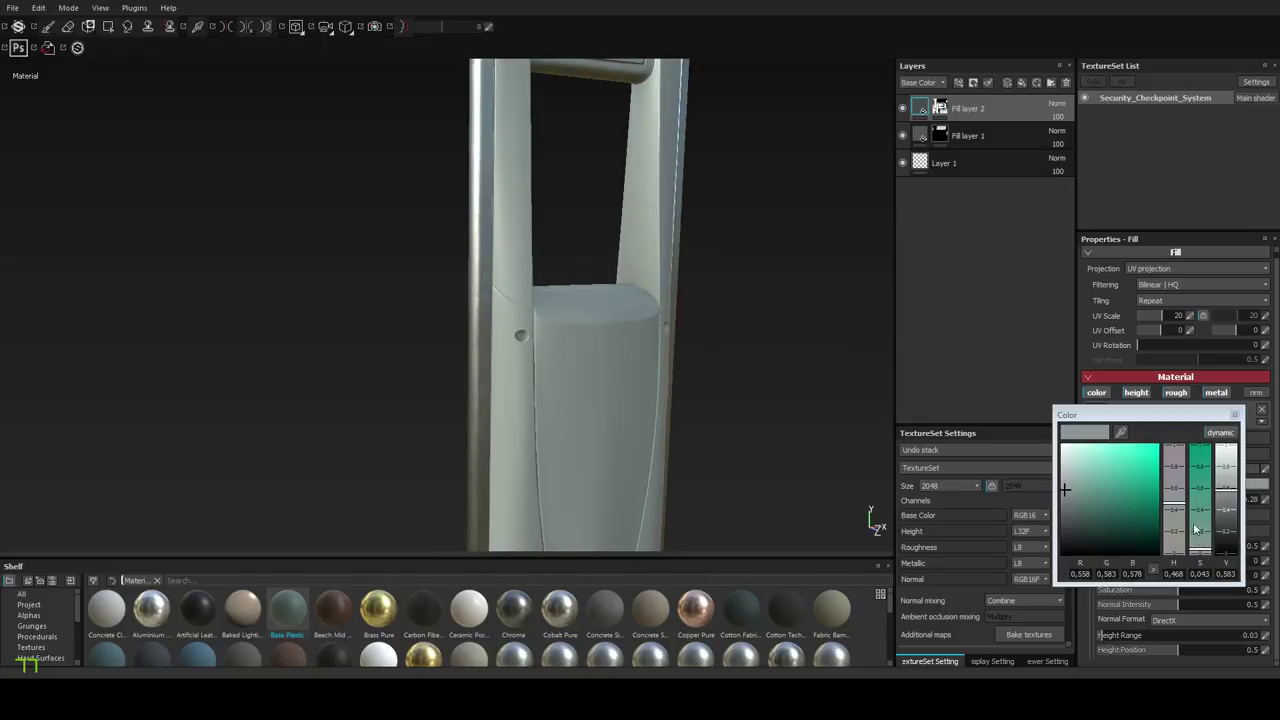
left_click_drag(1227, 489, 1227, 477)
left_click(1235, 415)
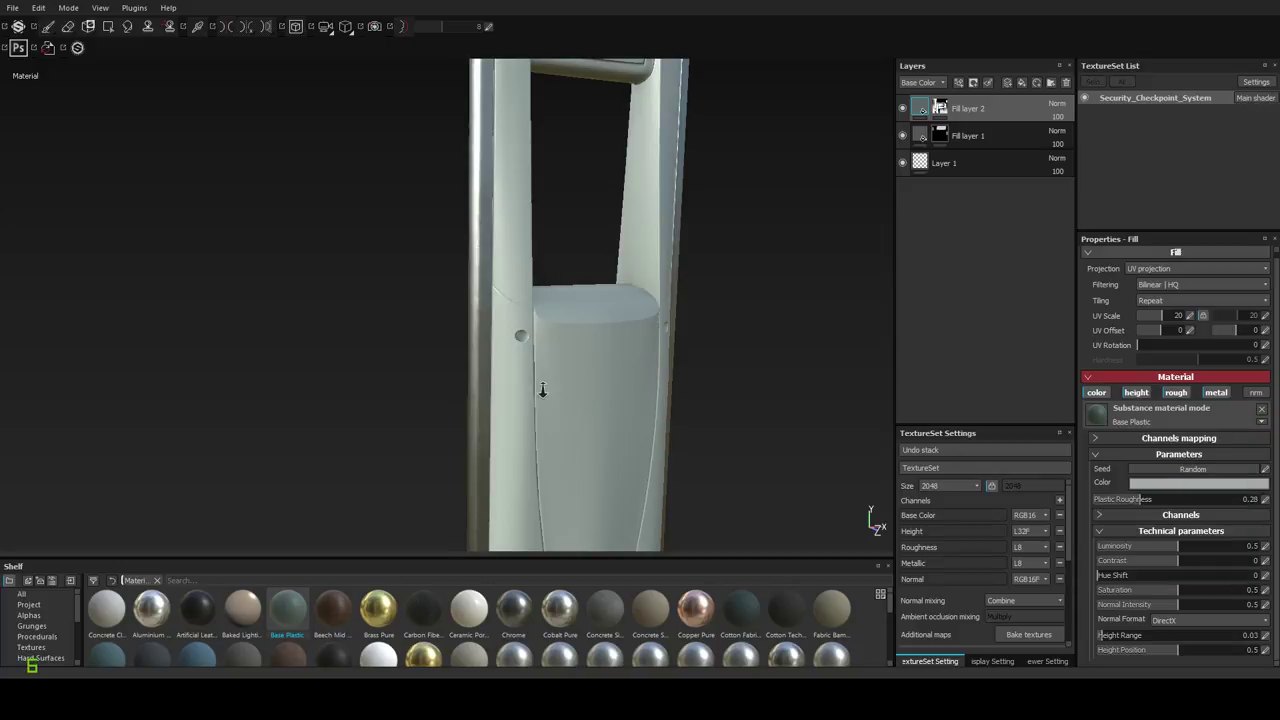
Add a paint layer above Fill layer 2 and choose the Screw Bolt tool preset from an enlarged shelf.
right_click_drag(543, 391, 548, 380, "alt")
left_click_drag(548, 380, 531, 380, "alt")
middle_click_drag(531, 380, 497, 283, "alt")
right_click_drag(497, 283, 505, 313, "alt")
left_click_drag(504, 313, 423, 334, "alt")
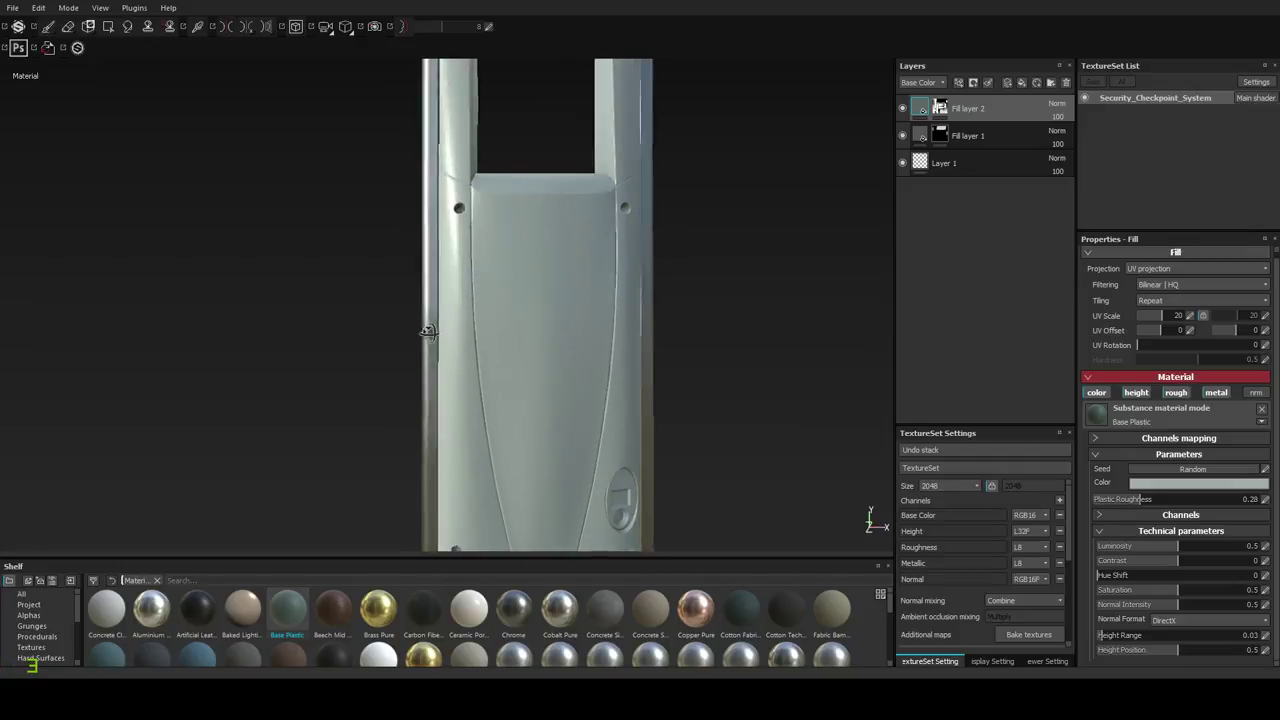
left_click(1007, 83)
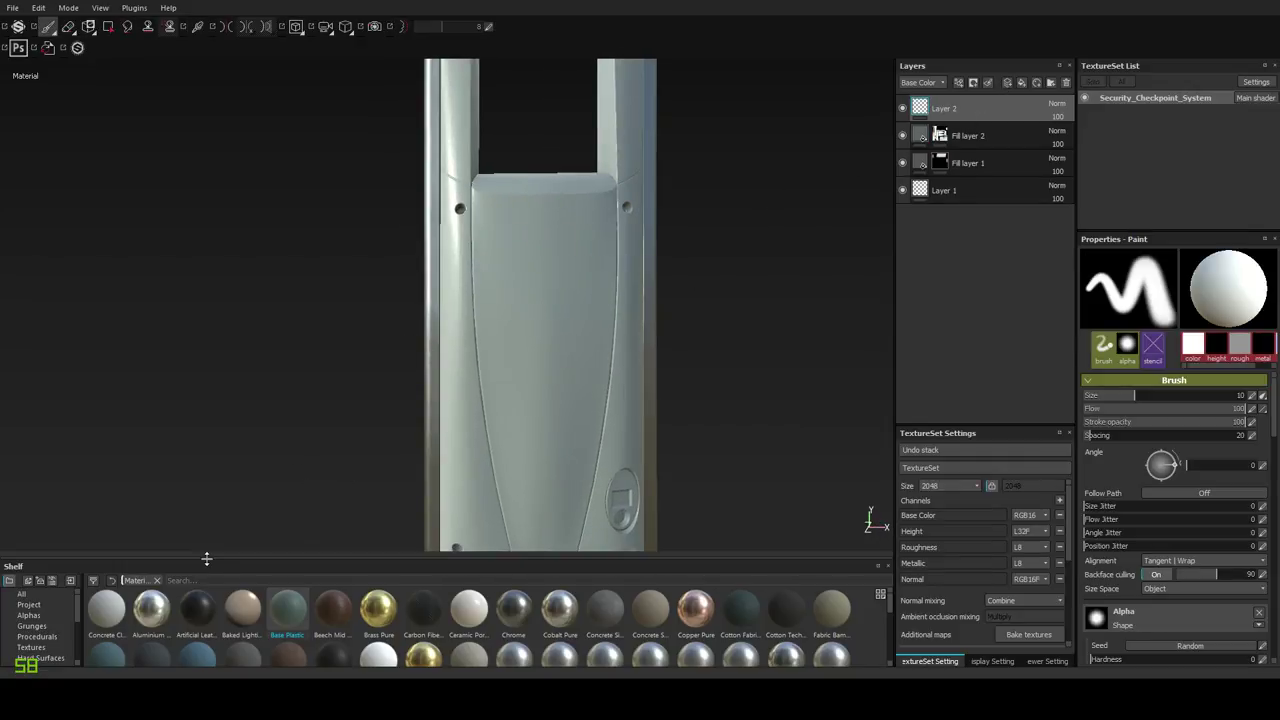
left_click_drag(206, 562, 212, 461)
left_click(30, 611)
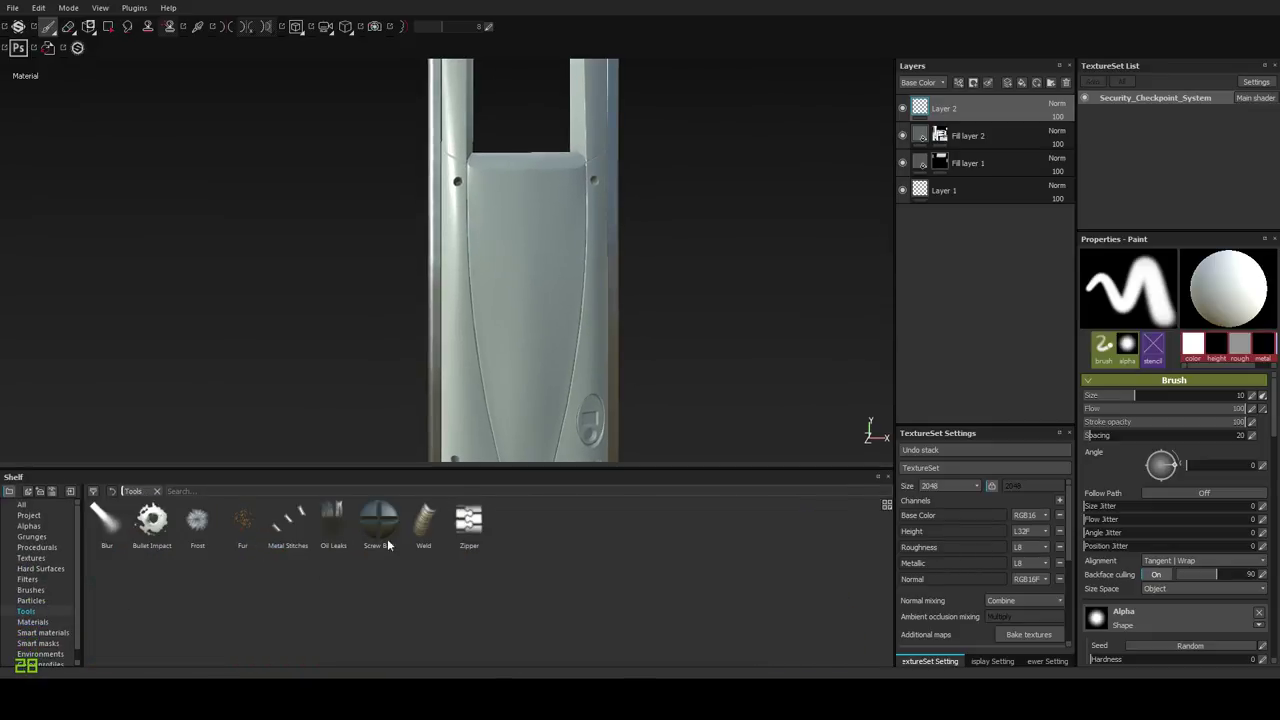
left_click(388, 523)
Size the Screw Bolt brush to about 1.93 to fit the screw hole beside the base panel and set its Inner Shape to Bolt.
middle_click_drag(437, 127, 457, 191, "alt")
right_click_drag(457, 191, 482, 480, "alt")
middle_click_drag(487, 380, 474, 351, "alt")
left_click_drag(474, 351, 485, 325, "alt")
mouse_move(485, 325)
right_mouse_down("alt")
mouse_move(503, 405)
mouse_move(484, 324)
mouse_move(470, 320)
right_mouse_up("alt")
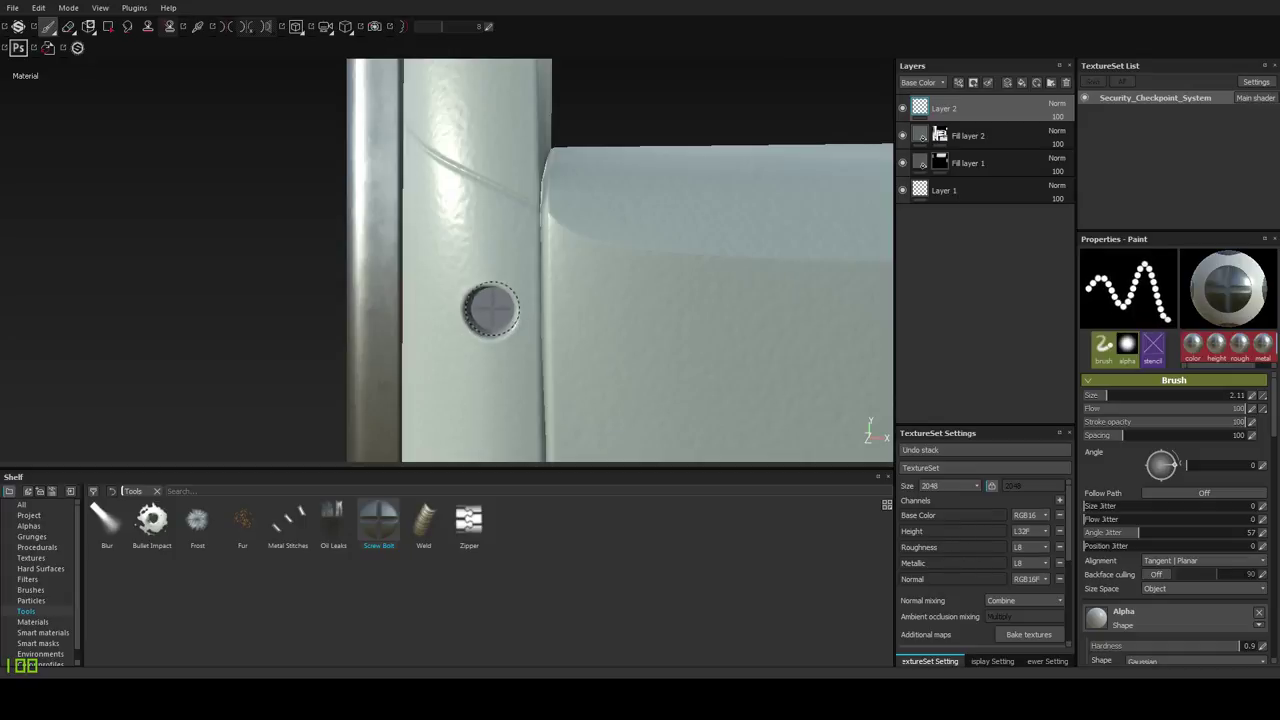
left_click_drag(491, 309, 482, 303, "alt")
right_click_drag(482, 303, 485, 344, "alt")
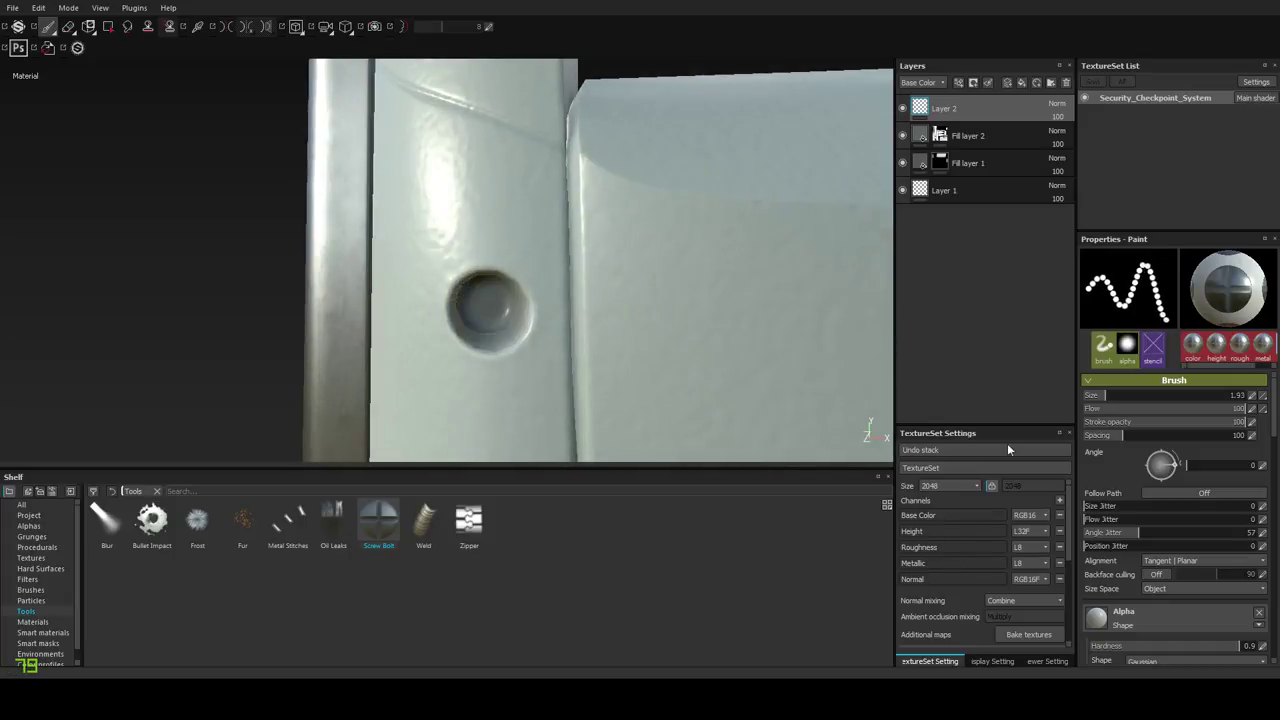
scroll(1136, 496, "down", 2)
scroll(1136, 496, "down", 4)
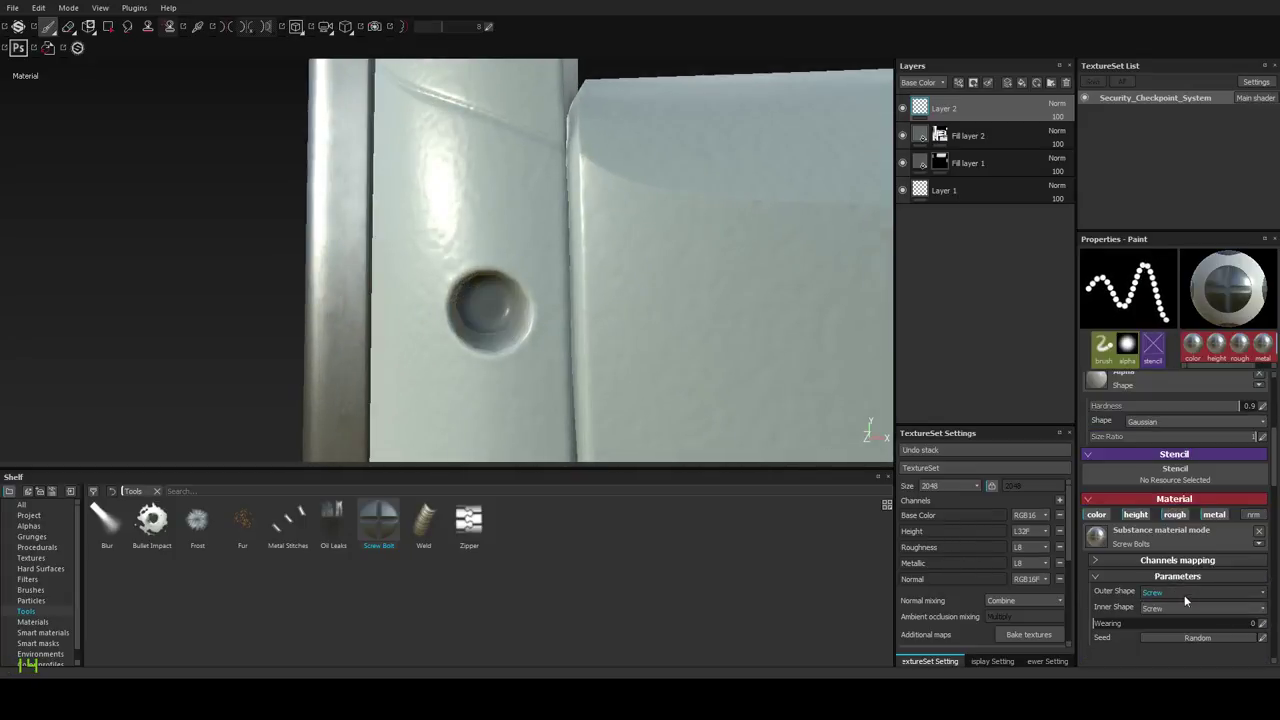
left_click(1165, 626)
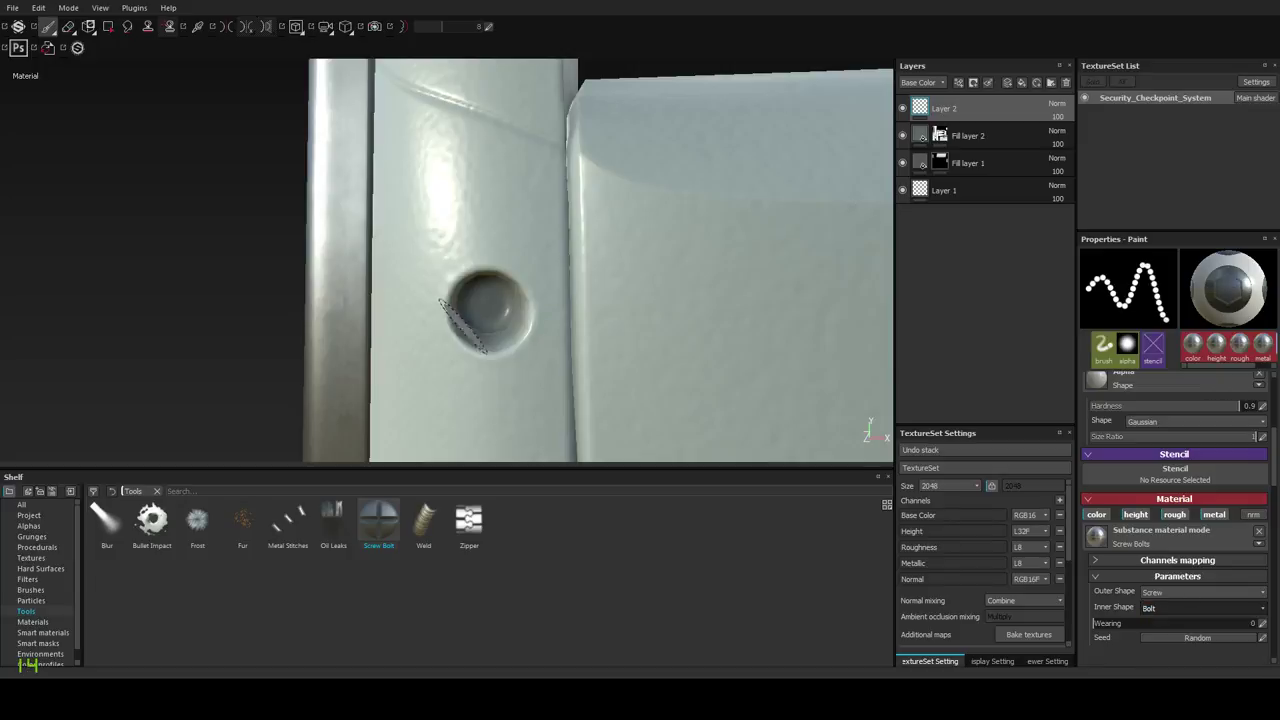
Try stamping a single hex bolt into the upper screw hole beside the base panel, adjusting the brush size between attempts.
left_click(485, 310)
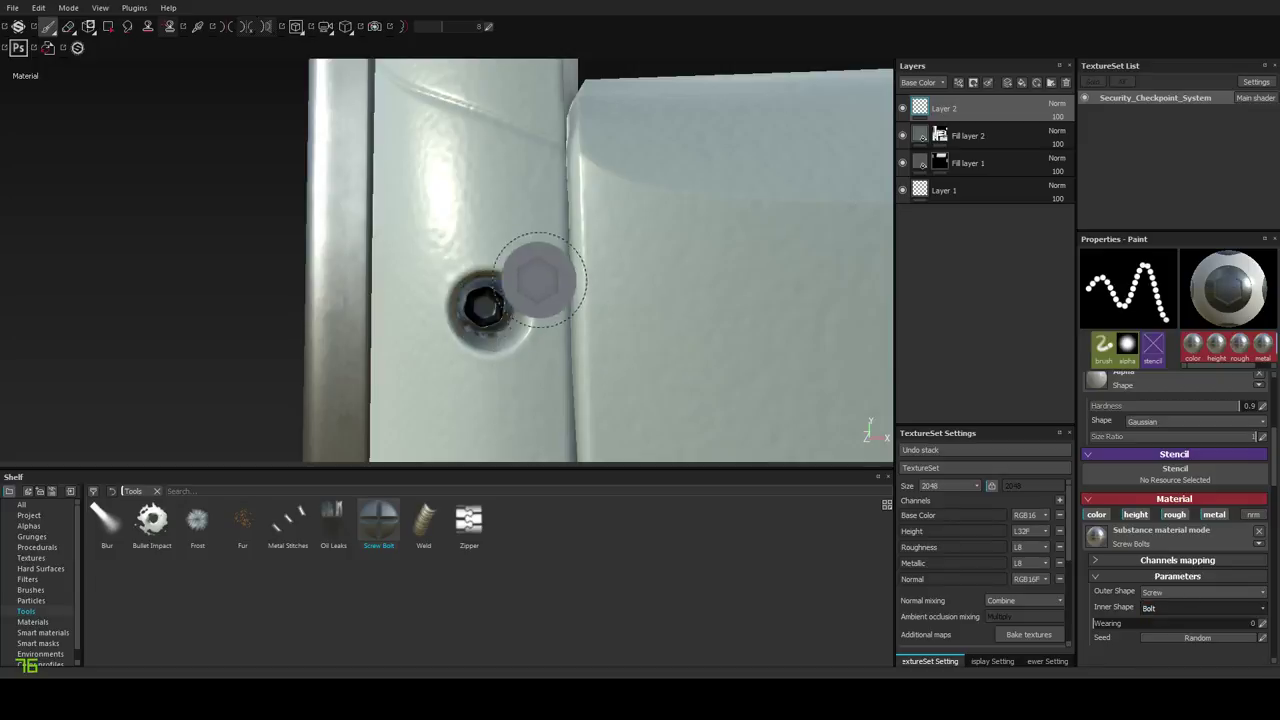
scroll(534, 277, "up", 2)
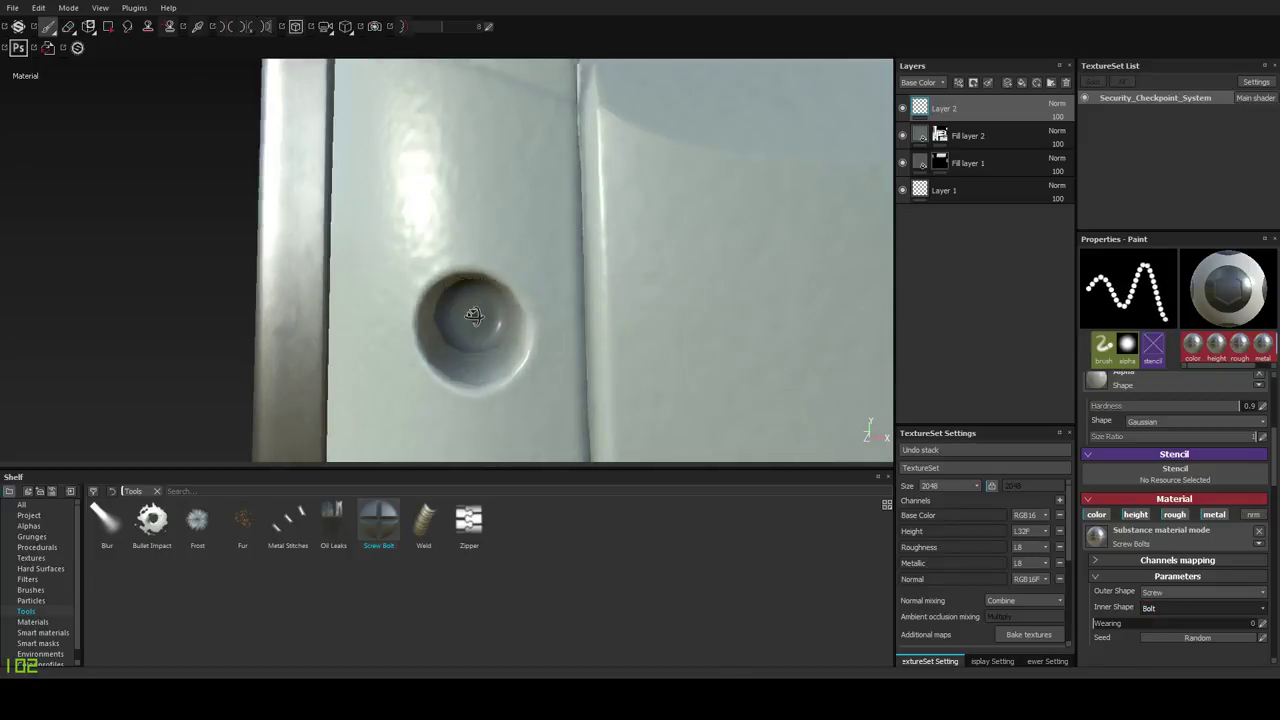
left_click_drag(472, 319, 472, 314, "alt")
right_click_drag(472, 314, 480, 314, "ctrl")
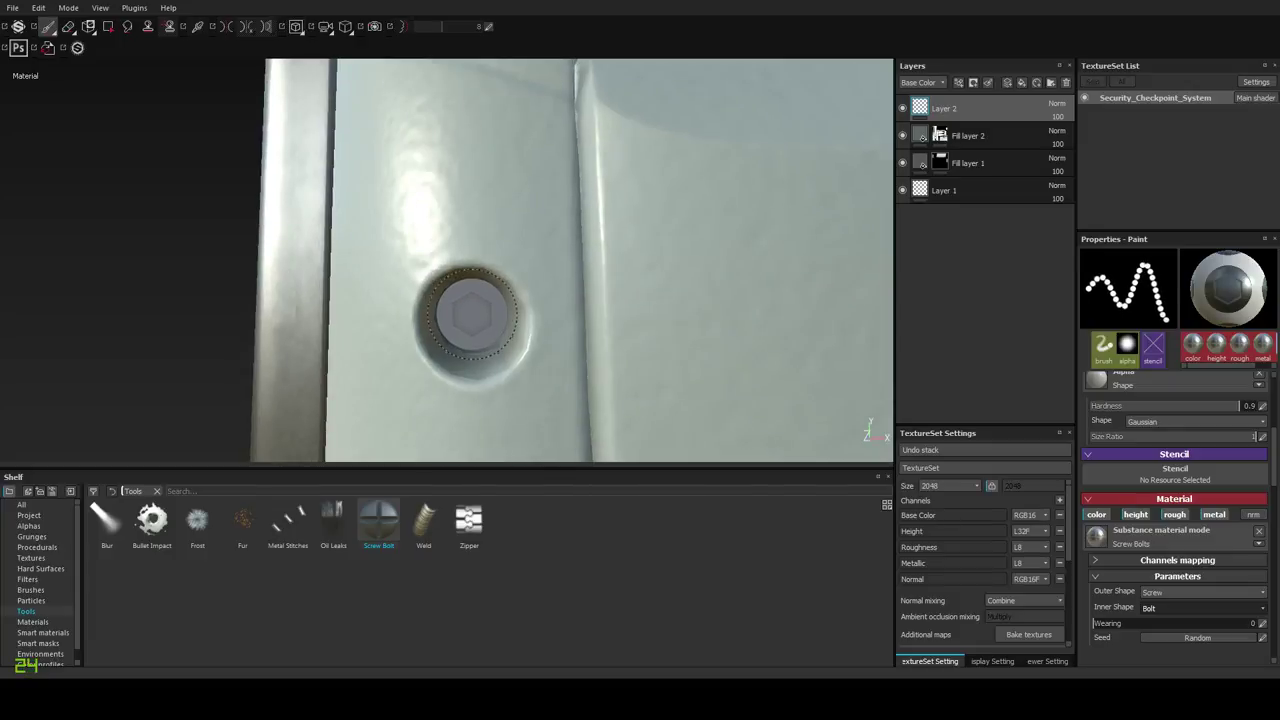
left_click(473, 317)
right_click_drag(744, 286, 326, 306, "alt")
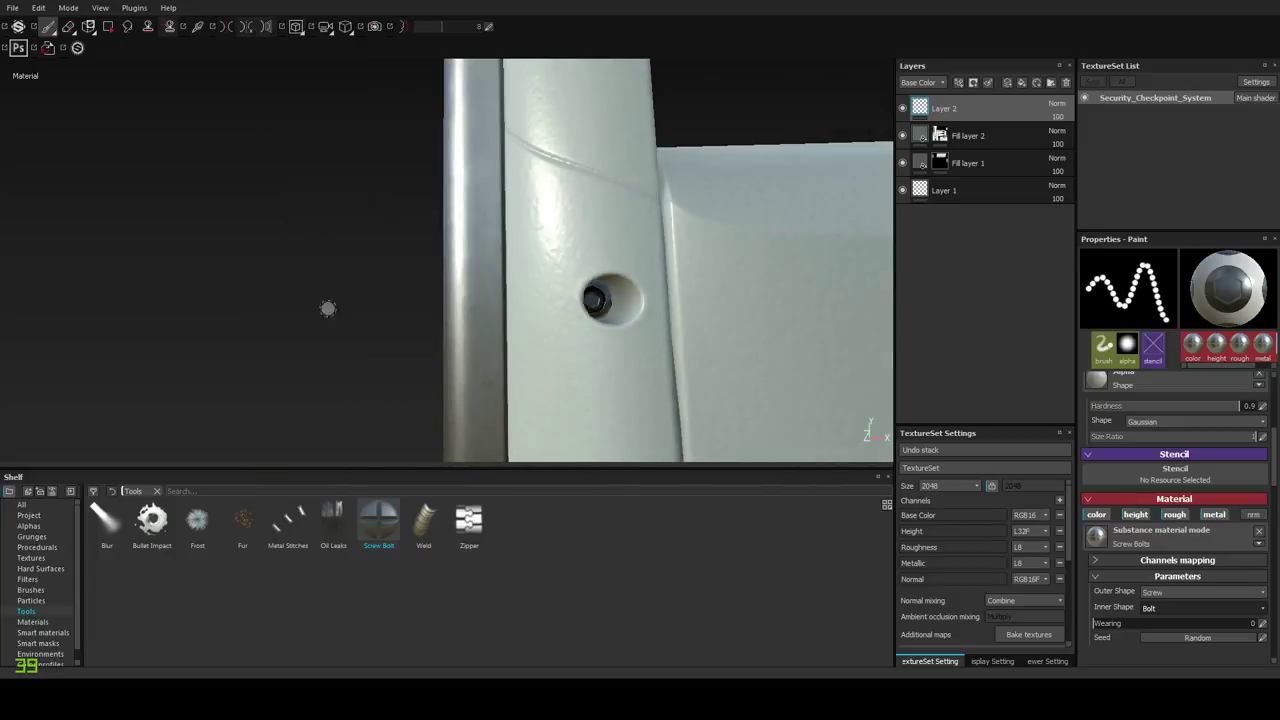
left_click_drag(326, 306, 290, 298, "alt")
Turn on symmetry and restamp the hex bolt so both upper screw holes beside the base panel receive one.
mouse_move(727, 300)
left_mouse_down("alt")
mouse_move(680, 246)
mouse_move(691, 269)
mouse_move(571, 234)
mouse_move(575, 342)
mouse_move(554, 320)
left_mouse_up("alt")
right_click_drag(554, 320, 603, 266, "alt")
mouse_move(594, 358)
middle_mouse_down("alt")
mouse_move(497, 289)
mouse_move(438, 300)
middle_mouse_up("alt")
middle_click_drag(538, 245, 687, 294, "alt")
left_click_drag(687, 294, 606, 289, "alt")
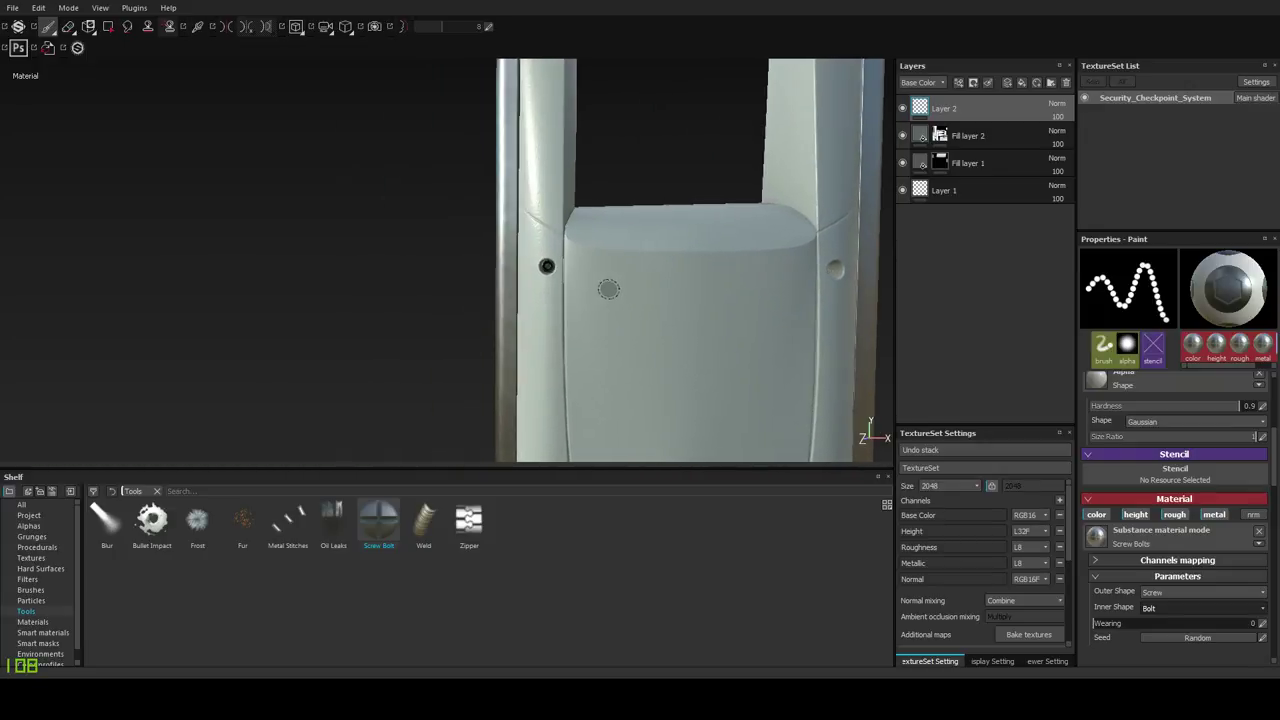
right_click_drag(606, 289, 541, 338, "alt")
left_click(229, 27)
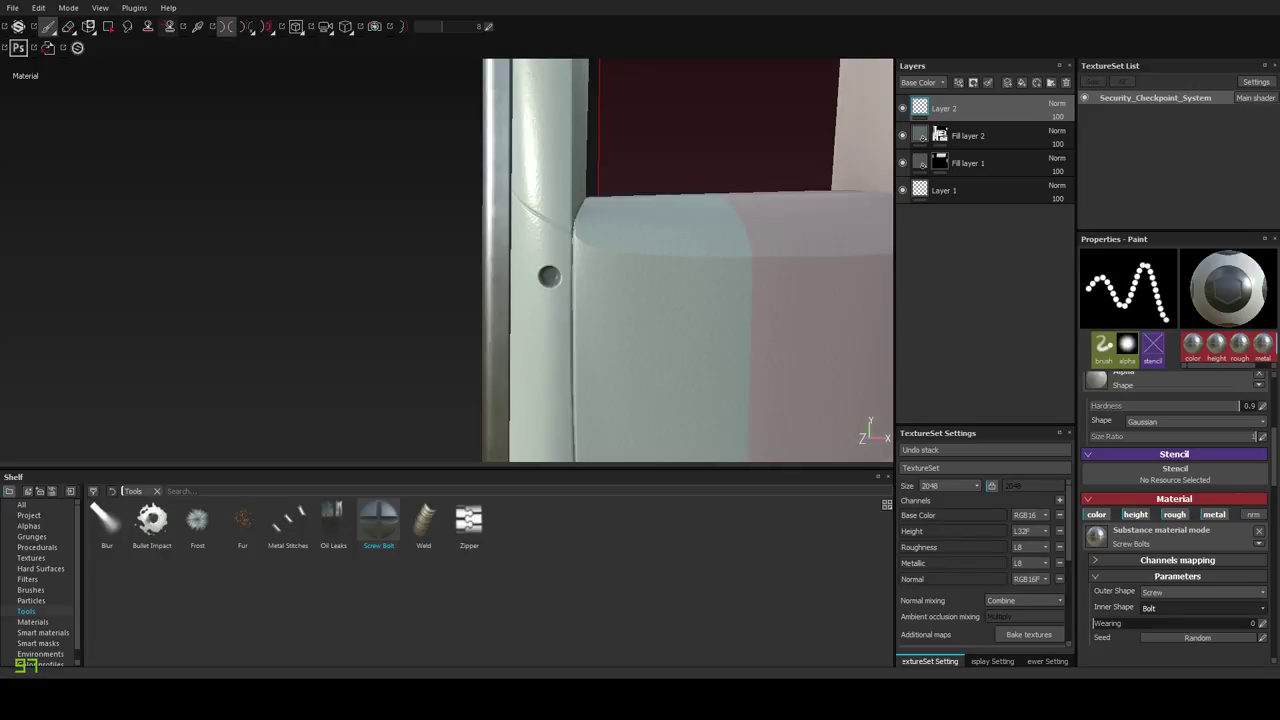
right_click_drag(564, 226, 598, 320, "alt")
middle_click_drag(598, 320, 615, 268, "alt")
right_click_drag(590, 310, 550, 380, "alt")
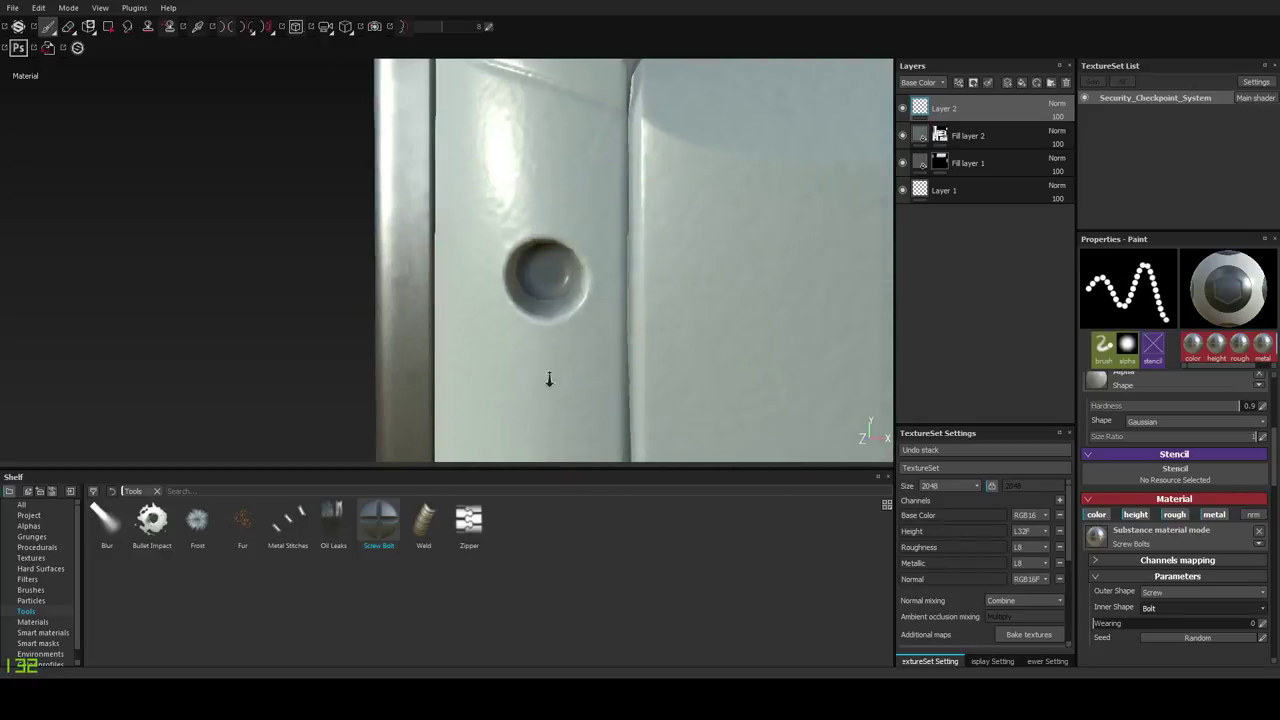
left_click_drag(553, 360, 564, 328, "alt")
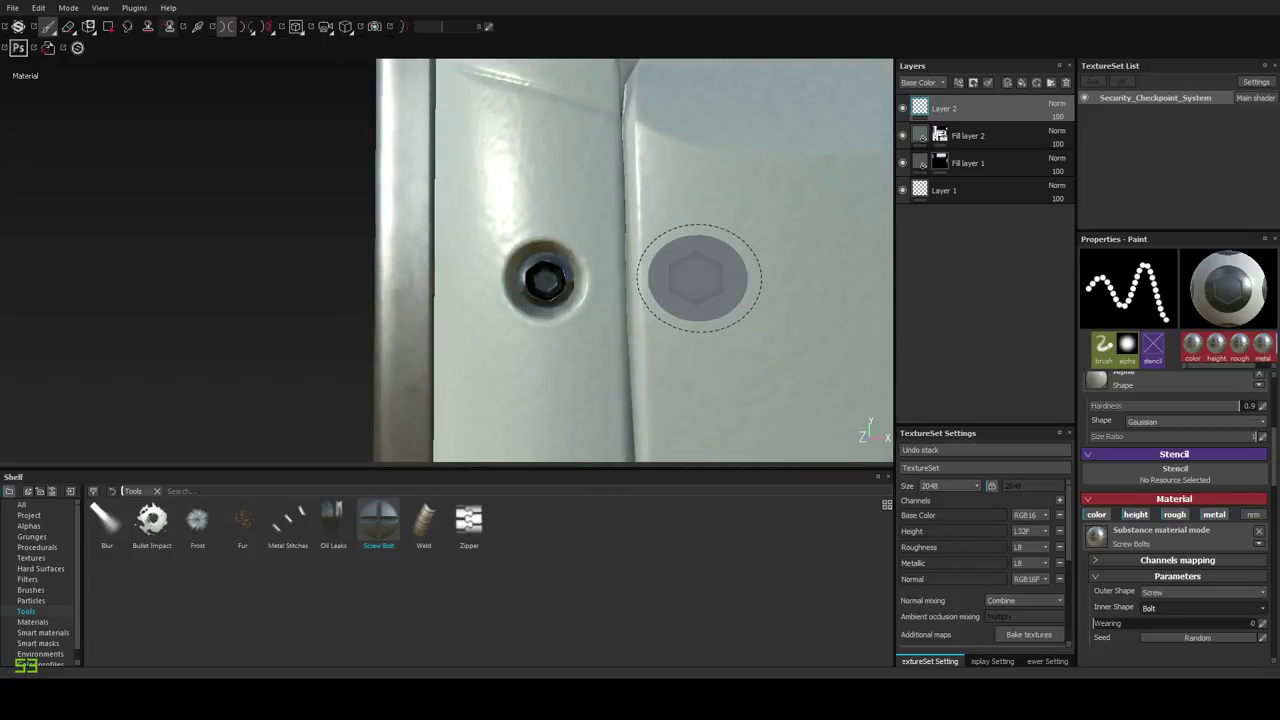
Stamp mirrored hex bolts into the two lower screw holes on the same face of the base.
mouse_move(700, 275)
left_mouse_down("alt")
mouse_move(698, 306)
mouse_move(634, 337)
left_mouse_up("alt")
right_click_drag(634, 337, 596, 165, "alt")
middle_click_drag(635, 322, 398, 262, "alt")
right_click_drag(664, 325, 630, 220, "alt")
middle_click_drag(590, 272, 657, 300, "alt")
mouse_move(665, 290)
left_mouse_down("alt")
mouse_move(597, 261)
mouse_move(622, 272)
left_mouse_up("alt")
middle_click_drag(600, 372, 643, 78, "alt")
middle_click_drag(612, 334, 668, 100, "alt")
right_click_drag(597, 262, 589, 530, "alt")
mouse_move(600, 320)
left_mouse_down("alt")
mouse_move(623, 377)
mouse_move(616, 311)
left_mouse_up("alt")
right_click_drag(616, 311, 586, 360, "alt")
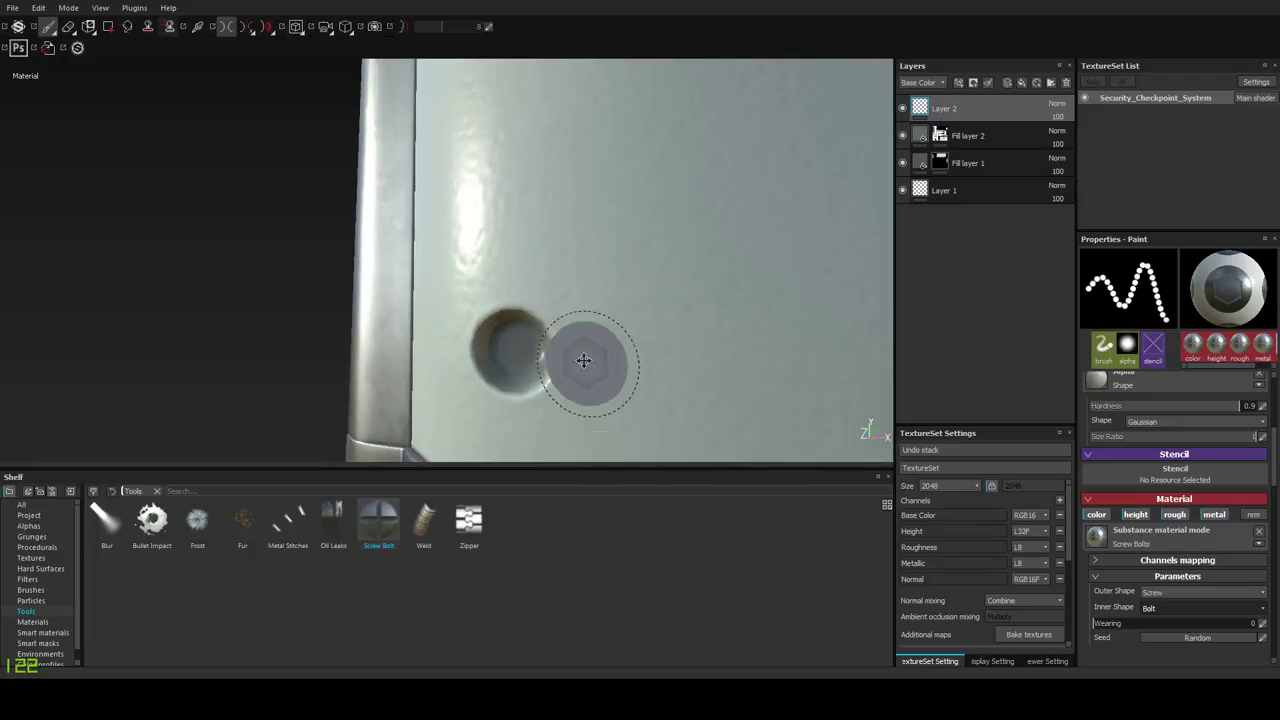
left_click_drag(586, 360, 596, 338, "alt")
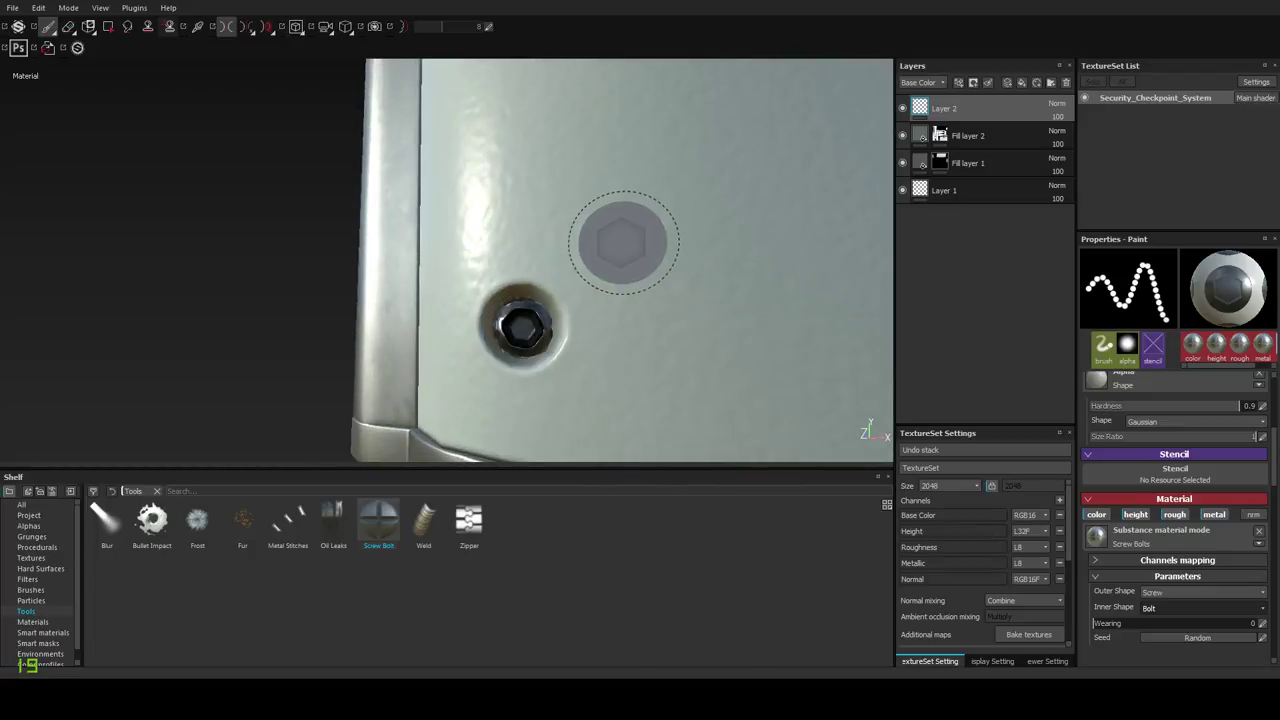
Stamp mirrored hex bolts into the lower screw holes on the opposite face of the base.
left_click_drag(623, 243, 614, 271, "alt")
right_click_drag(614, 271, 606, 254, "alt")
left_click_drag(606, 254, 610, 240, "alt")
right_click_drag(610, 240, 613, 193, "alt")
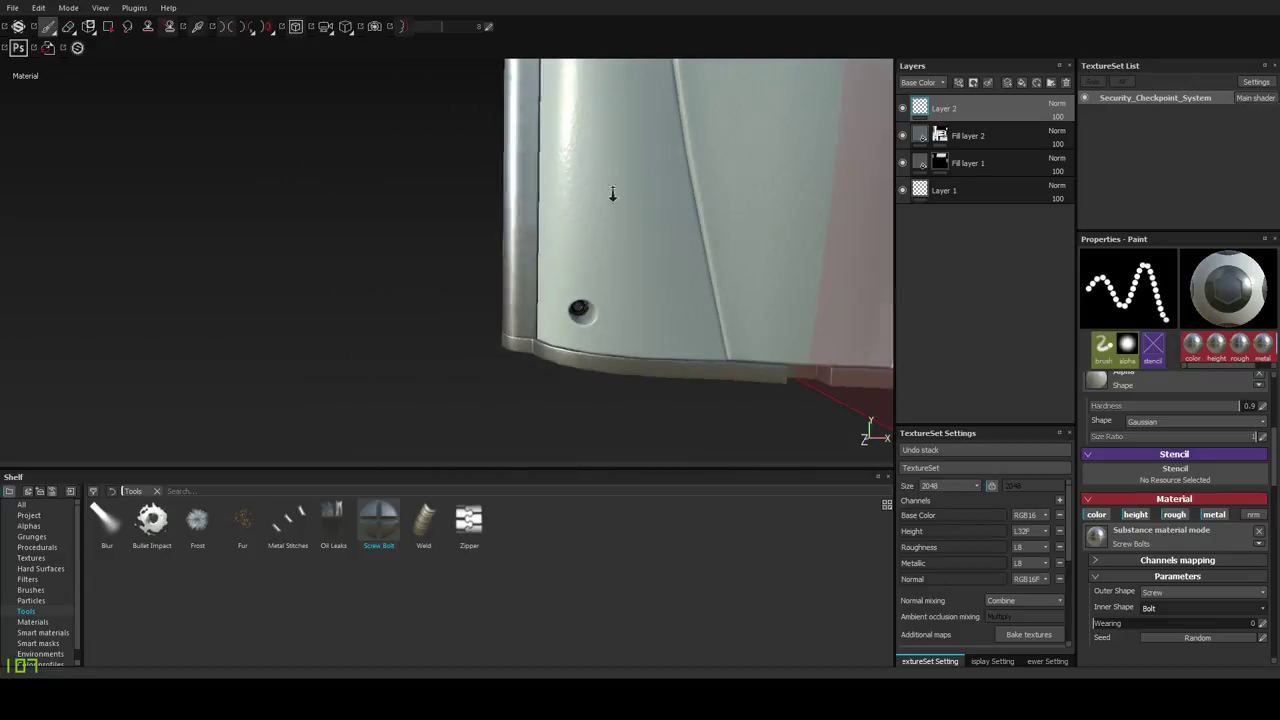
left_click_drag(613, 194, 528, 403, "alt")
right_click_drag(528, 403, 551, 423, "alt")
left_click_drag(551, 423, 666, 406, "alt")
middle_click_drag(666, 406, 678, 349, "alt")
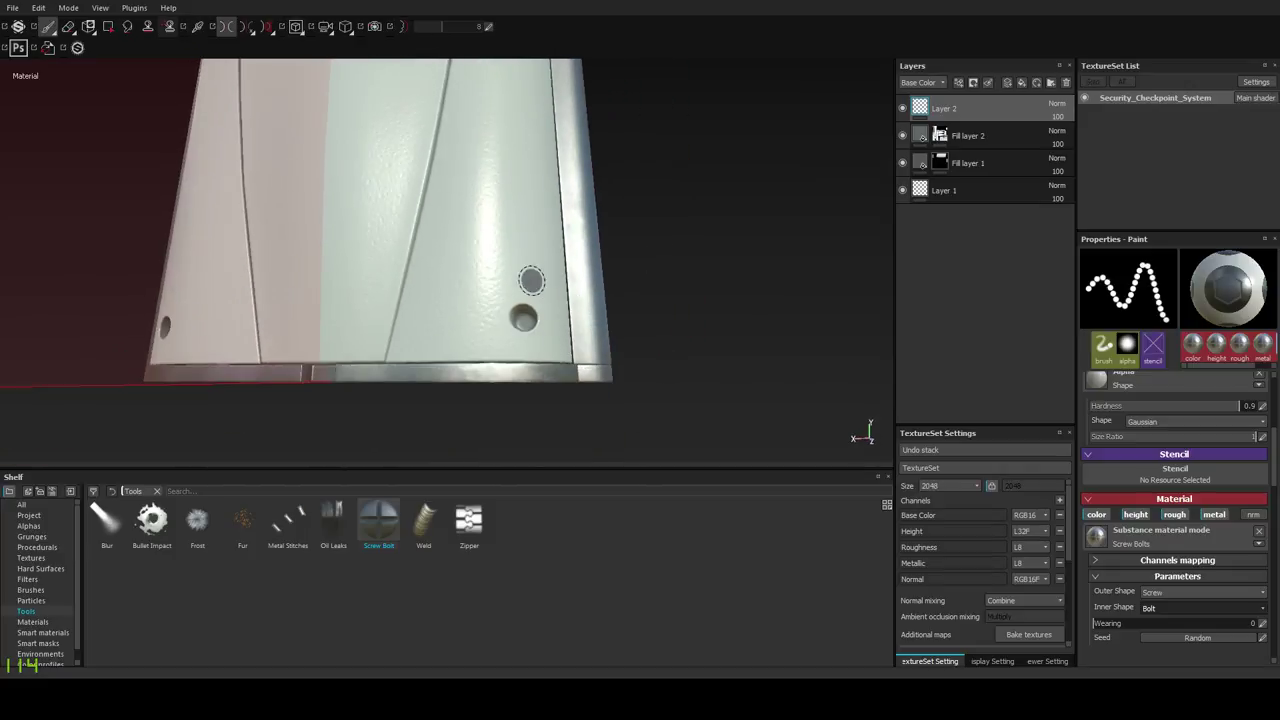
right_click_drag(532, 281, 535, 393, "alt")
right_click_drag(527, 345, 523, 440, "alt")
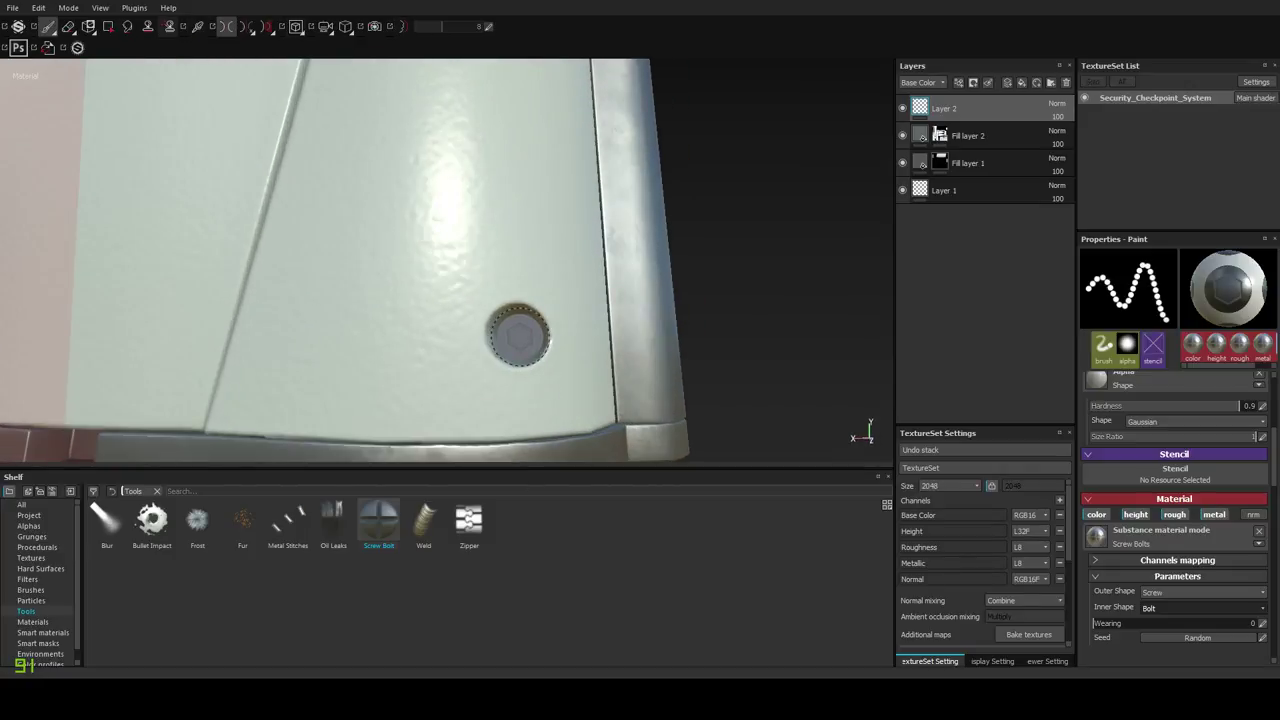
left_click(518, 337)
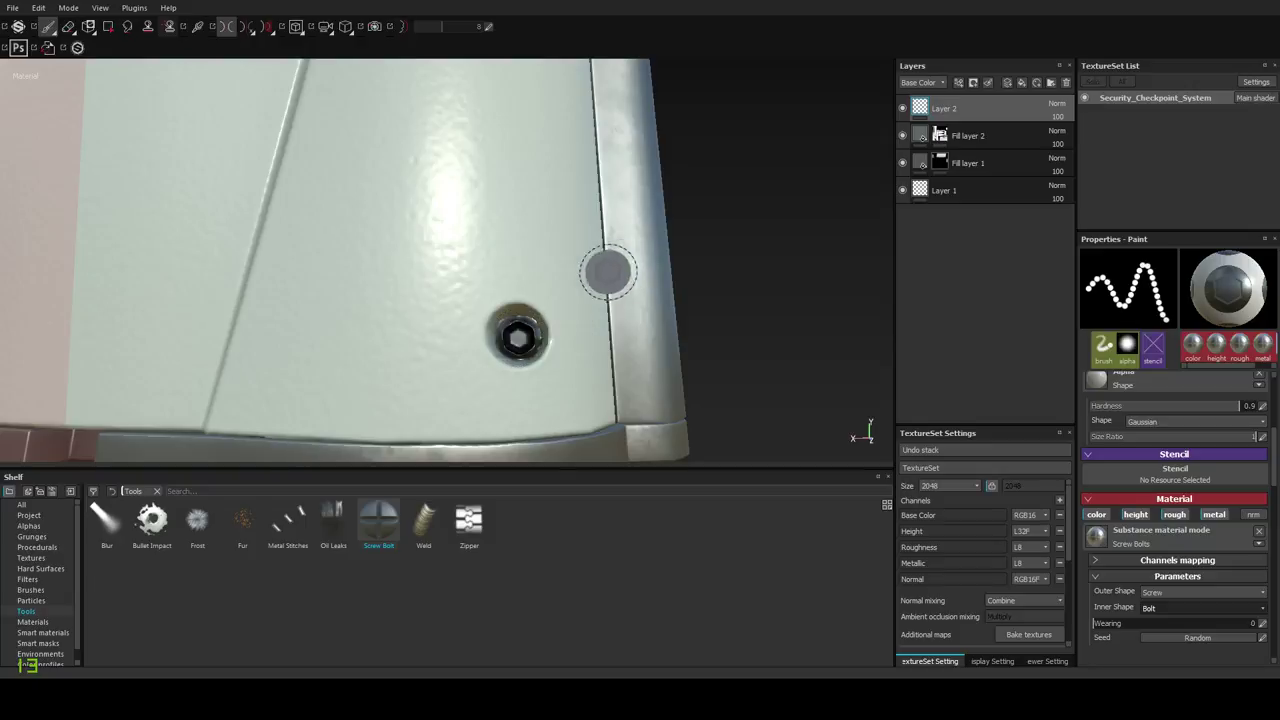
Check the bolts in the screw holes on both faces of the gate's base, and look over the crossbars.
right_click_drag(540, 290, 440, 260, "alt")
left_click_drag(385, 272, 414, 280, "alt")
middle_click_drag(285, 284, 363, 274, "alt")
left_click_drag(363, 274, 503, 219, "alt")
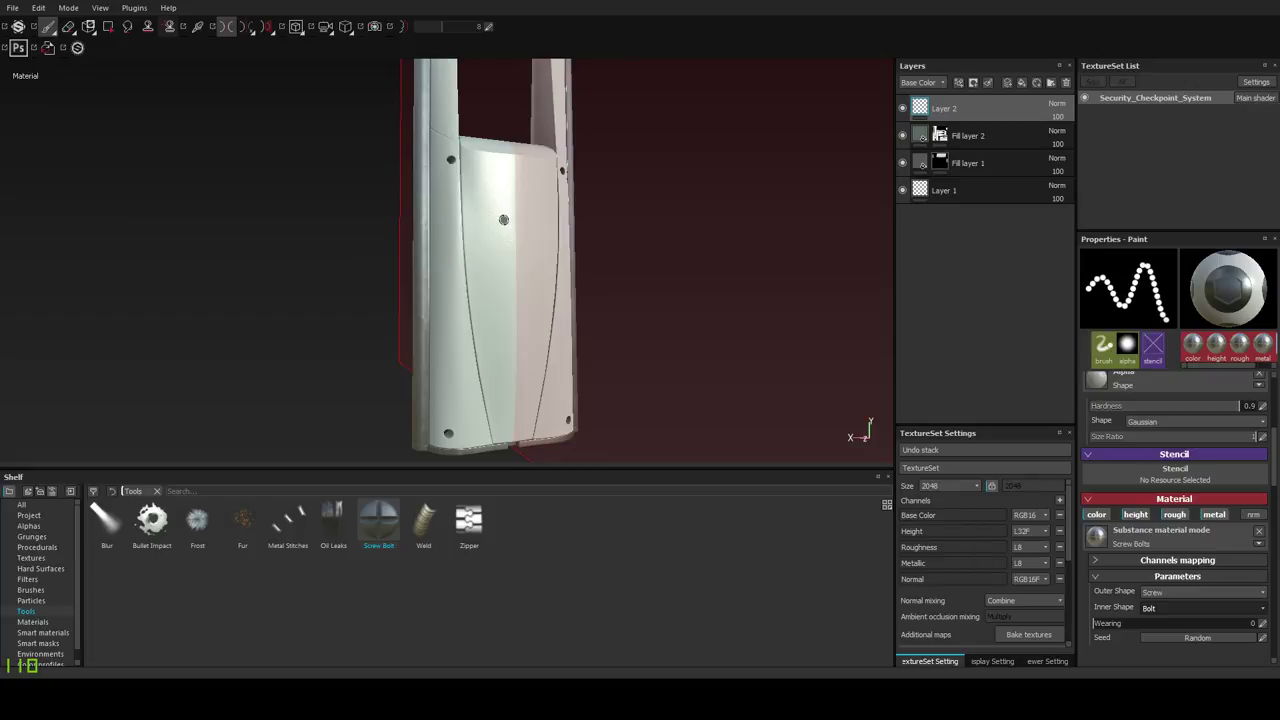
left_click_drag(514, 216, 543, 214, "alt")
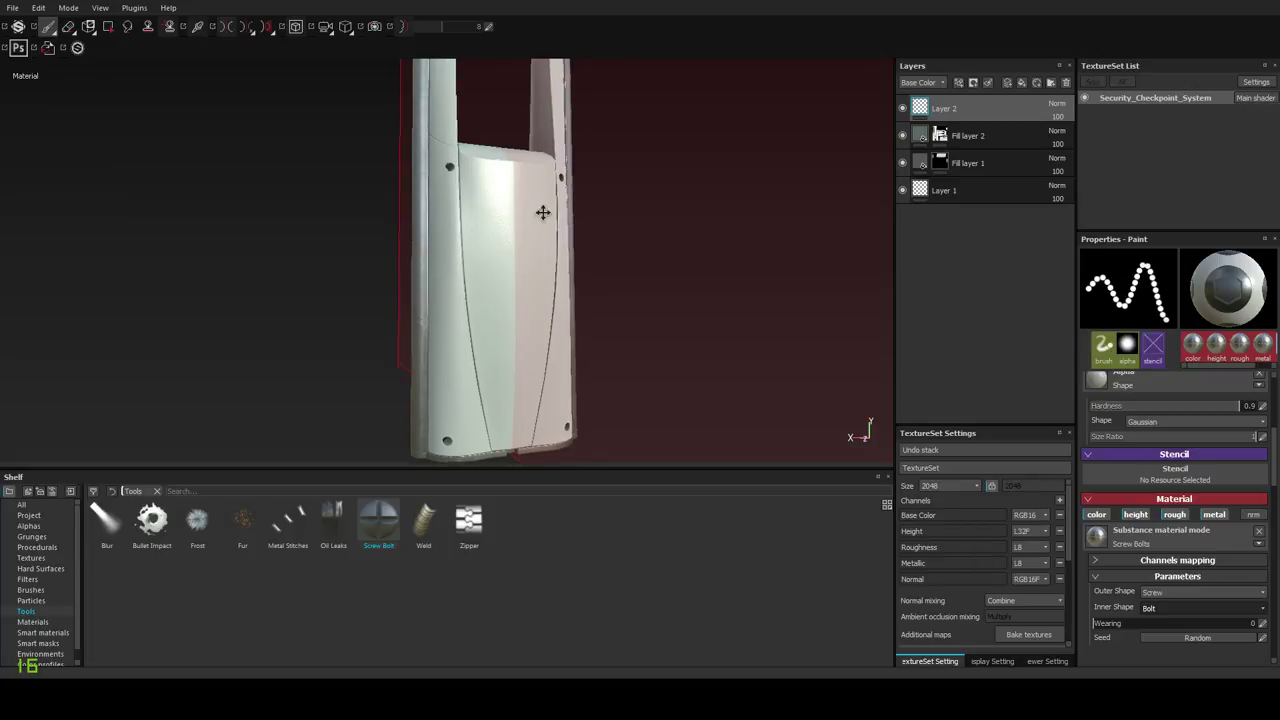
middle_click_drag(543, 214, 503, 350, "alt")
middle_click_drag(405, 150, 405, 408, "alt")
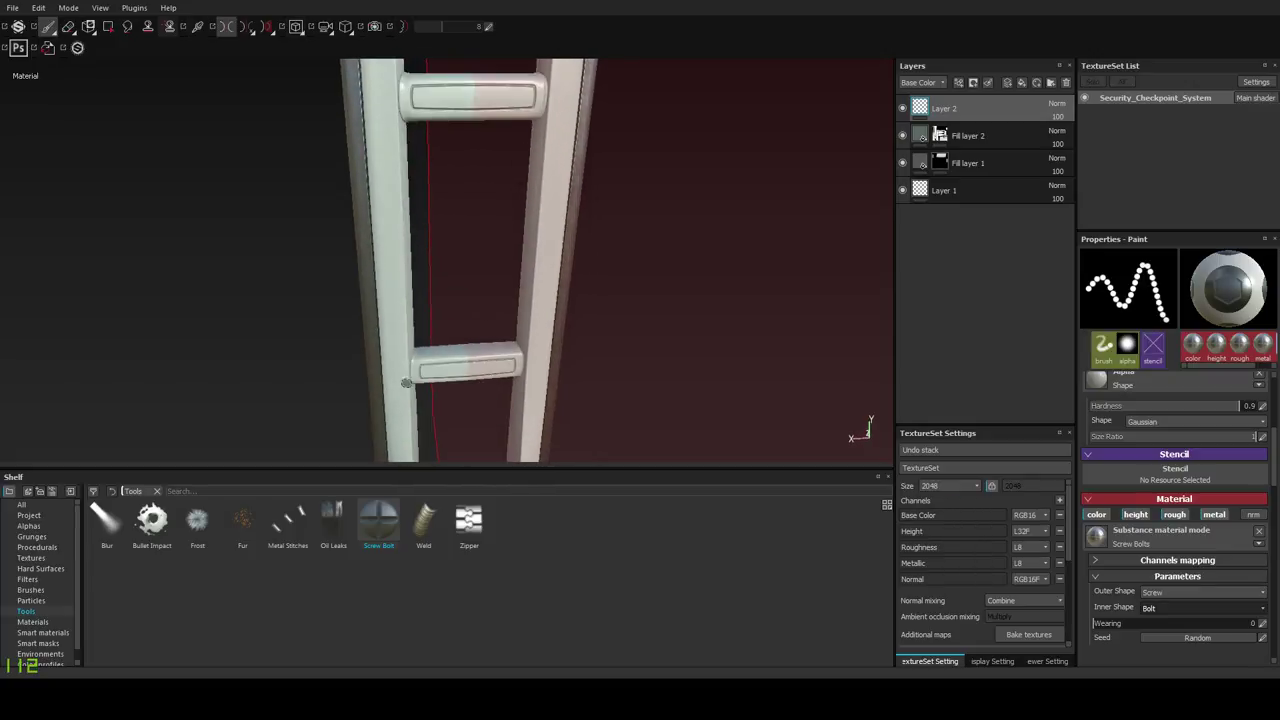
scroll(404, 183, "down", 2)
left_click_drag(322, 311, 456, 59, "alt")
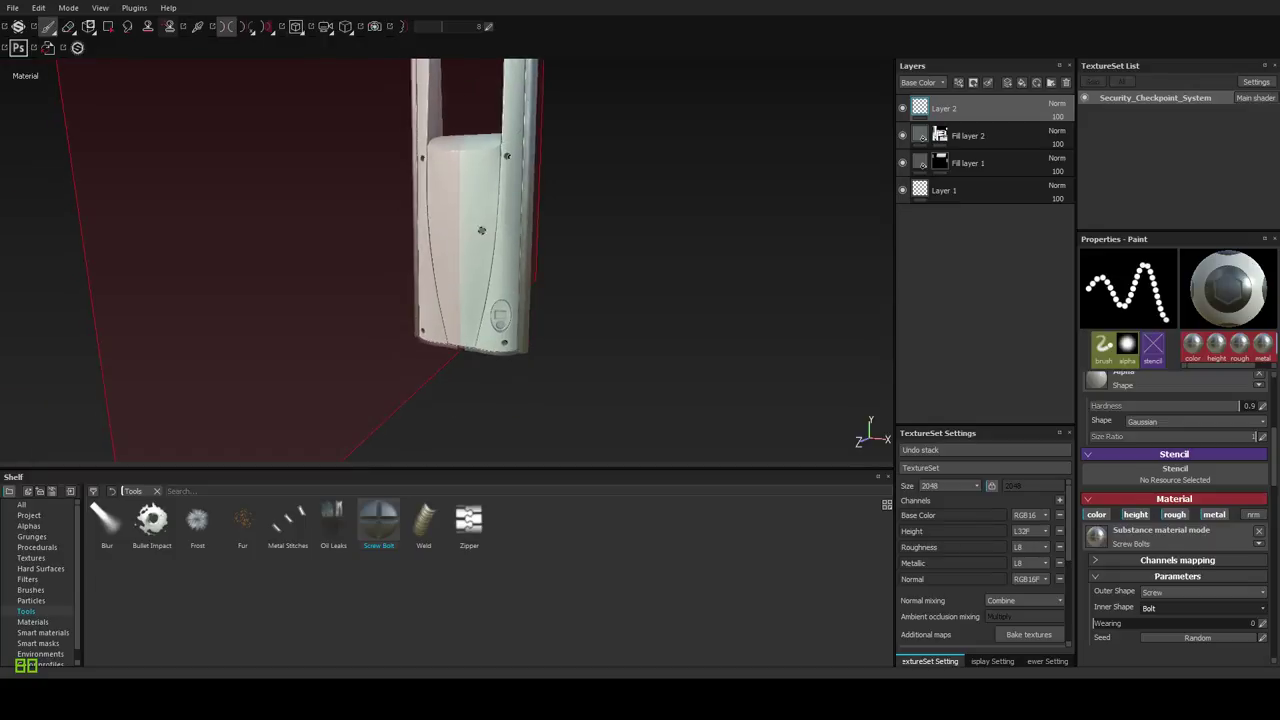
scroll(481, 231, "up", 4)
middle_click_drag(485, 292, 497, 223, "alt")
scroll(497, 223, "up", 2)
mouse_move(517, 331)
left_mouse_down("alt")
mouse_move(528, 316)
mouse_move(511, 297)
mouse_move(521, 332)
left_mouse_up("alt")
middle_click_drag(512, 236, 458, 372, "alt")
scroll(484, 175, "down", 3)
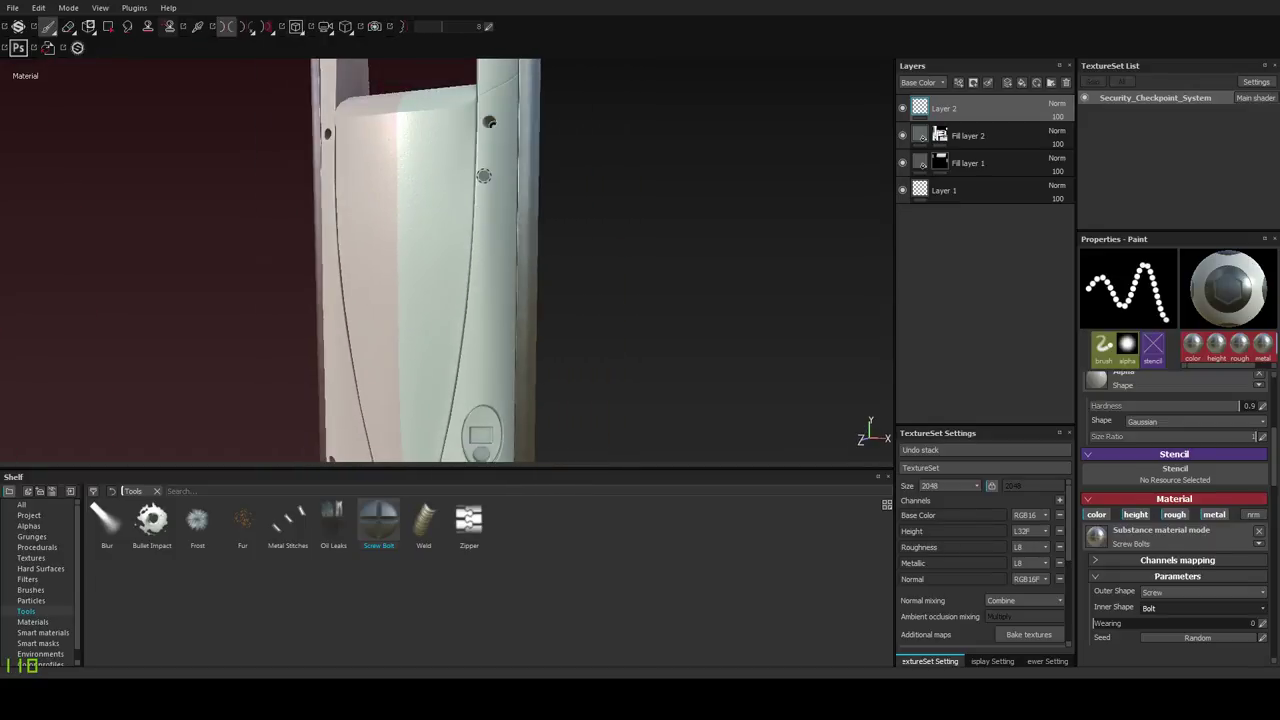
Desaturate and lighten the plastic body's colour in Fill layer 2 to saturation 0.031 and value 0.693.
left_click_drag(483, 176, 499, 322, "alt")
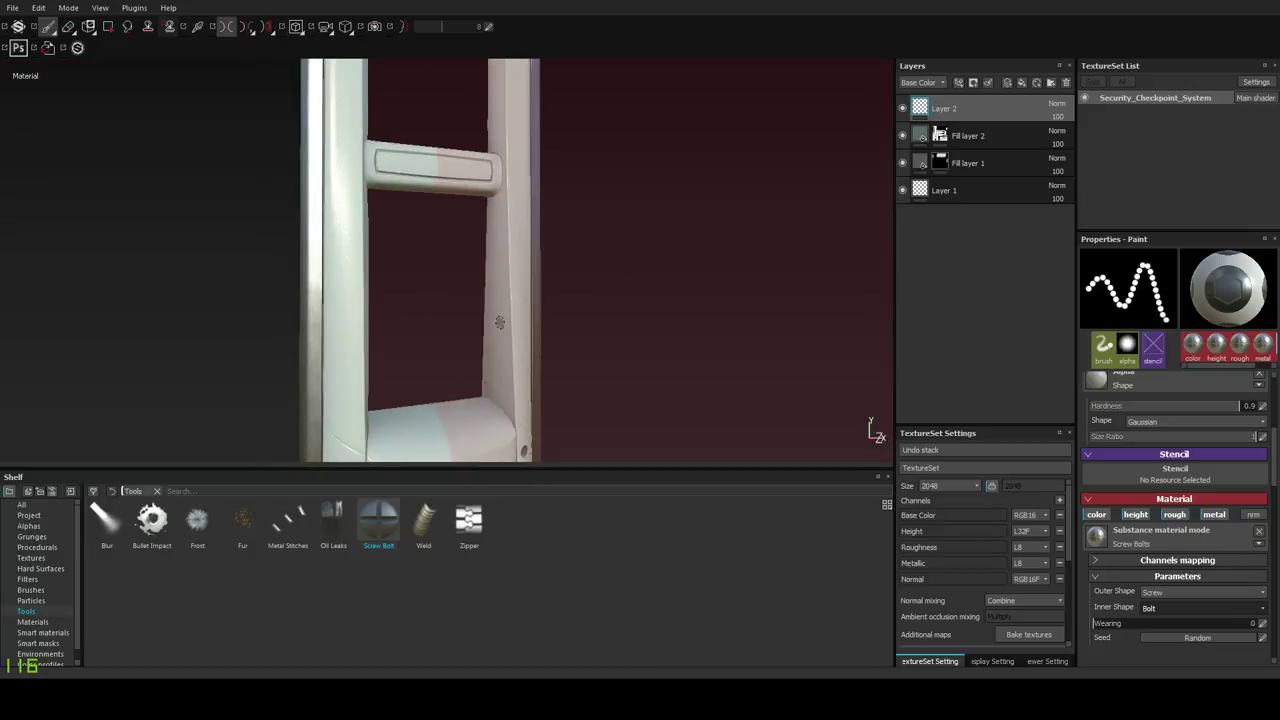
scroll(499, 322, "down", 2)
middle_click_drag(484, 204, 494, 274, "alt")
middle_click_drag(498, 162, 503, 274, "alt")
scroll(503, 274, "down", 1)
middle_click_drag(497, 136, 508, 262, "alt")
left_click_drag(508, 262, 466, 266, "alt")
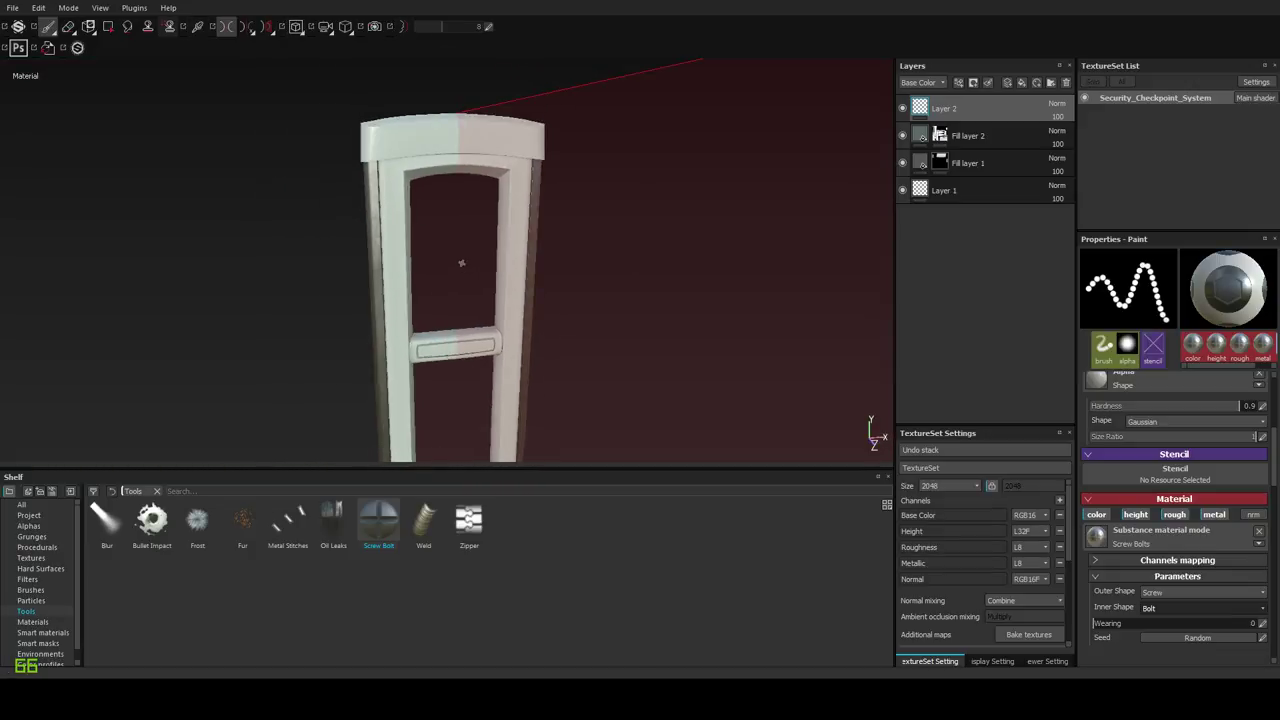
left_click_drag(390, 178, 420, 230, "alt")
left_click(935, 136)
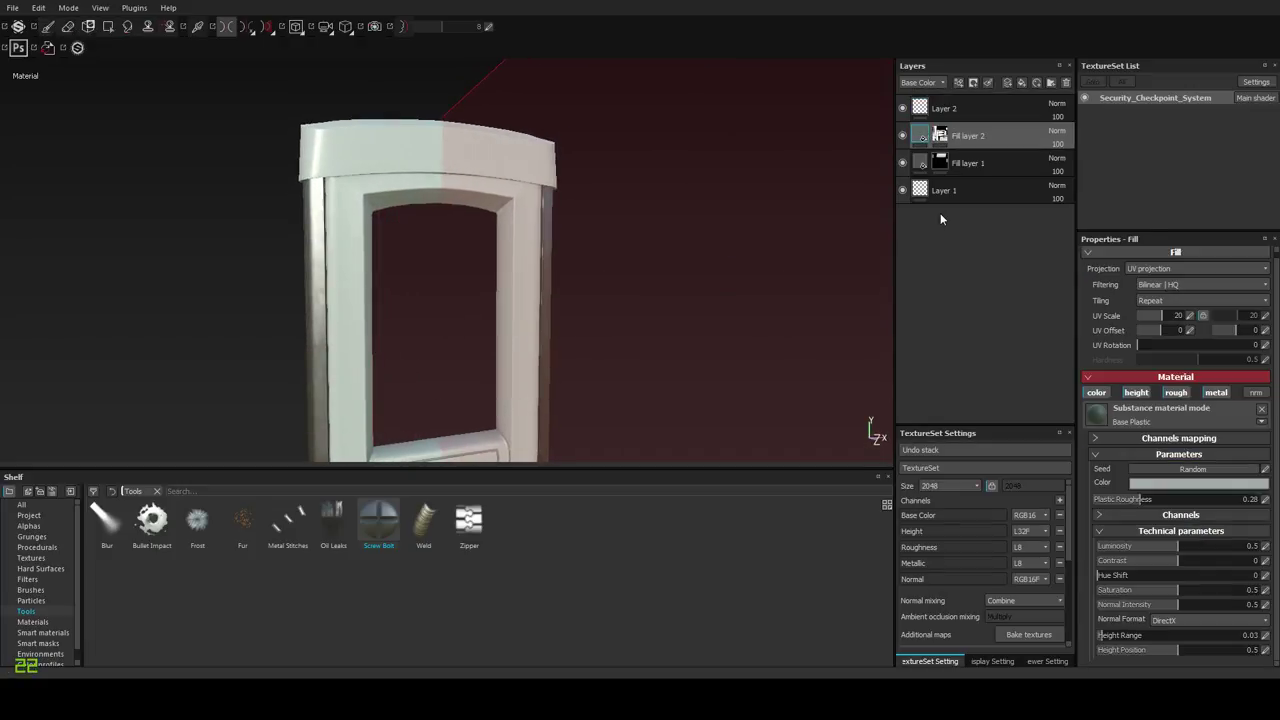
left_click(1150, 484)
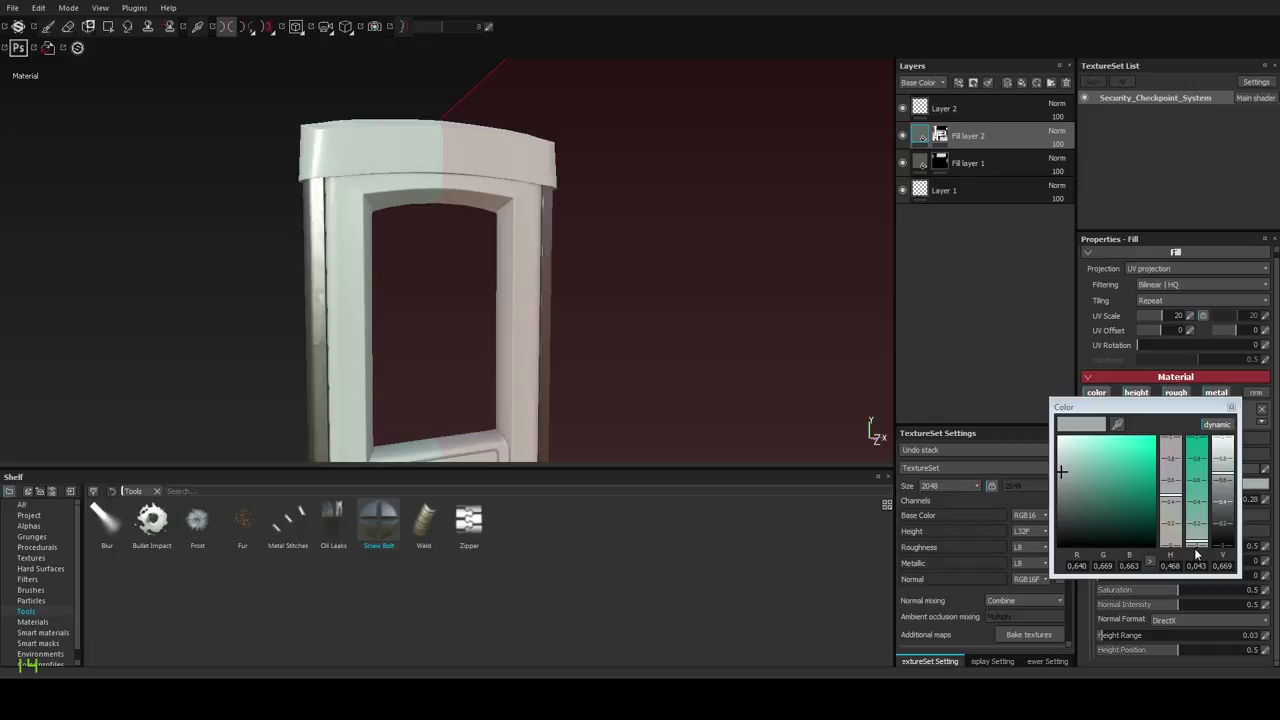
left_click_drag(1198, 548, 1198, 551)
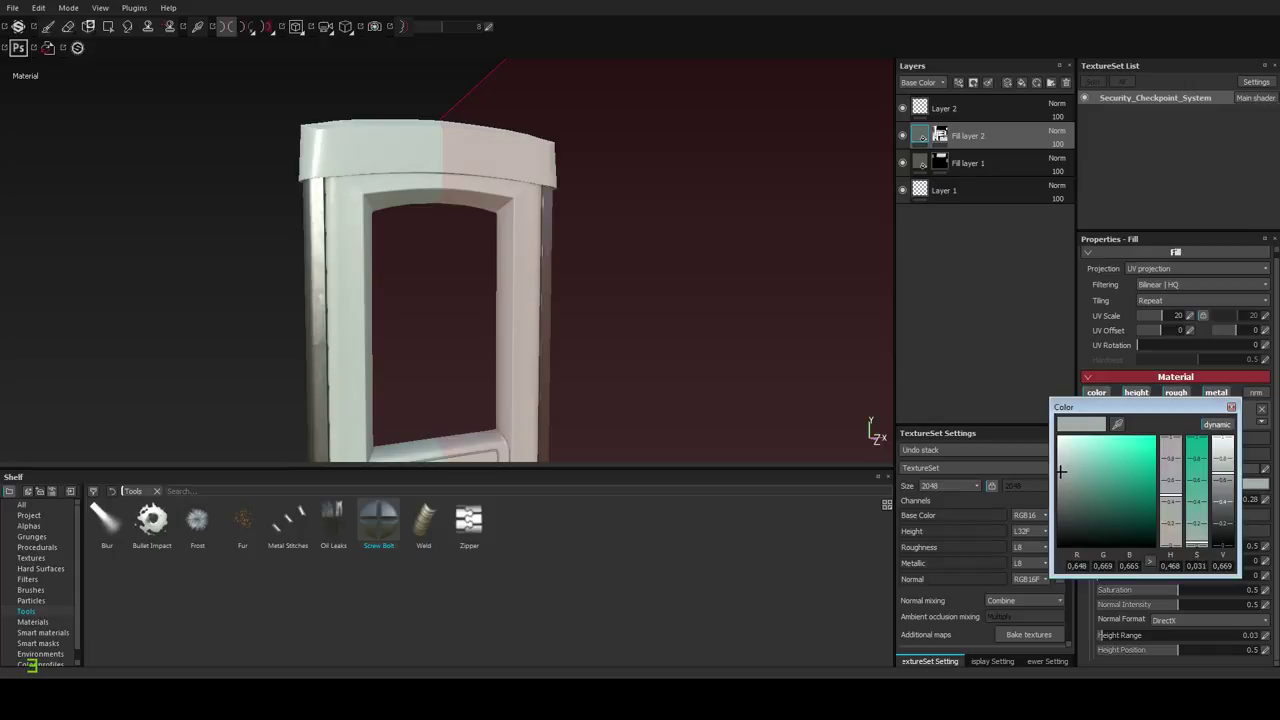
mouse_move(1061, 471)
left_mouse_down()
mouse_move(1061, 456)
mouse_move(1061, 469)
left_mouse_up()
Turn off symmetry and shrink the shelf to give the viewport more height.
right_click_drag(600, 340, 523, 412, "alt")
middle_click_drag(523, 412, 511, 275, "alt")
left_click(230, 29)
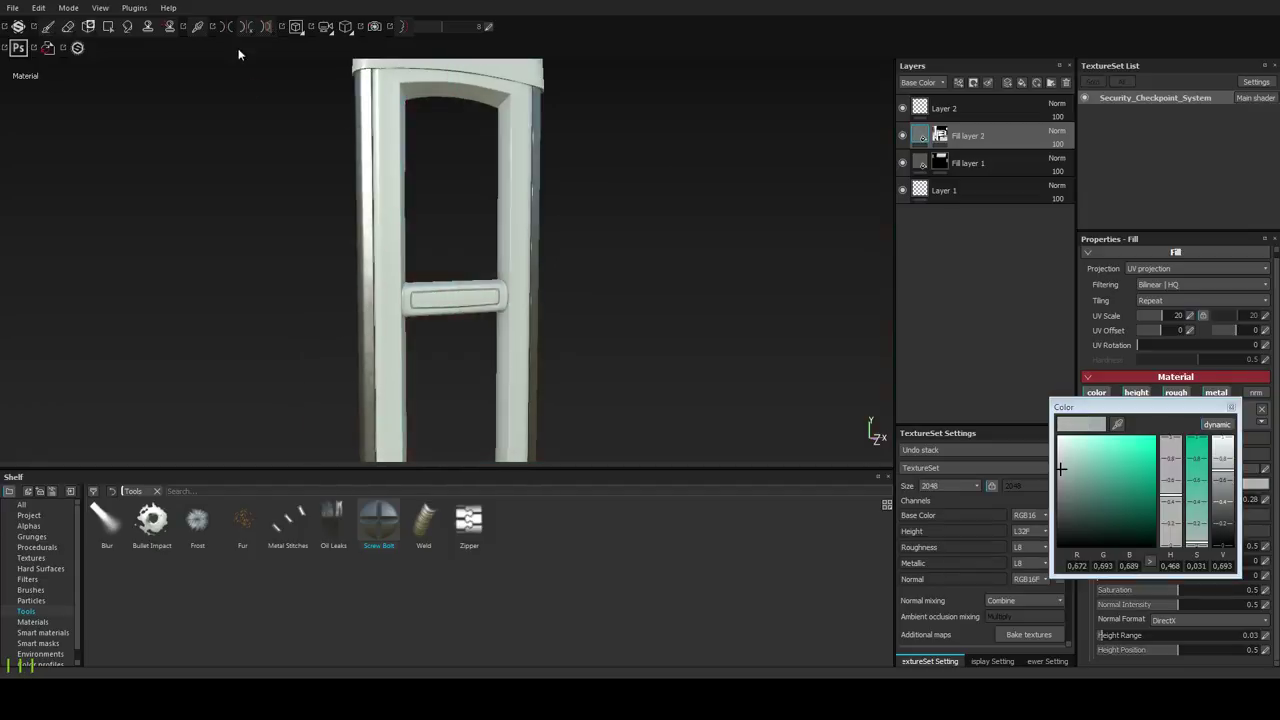
right_click_drag(498, 402, 506, 273, "alt")
middle_click_drag(512, 369, 527, 188, "alt")
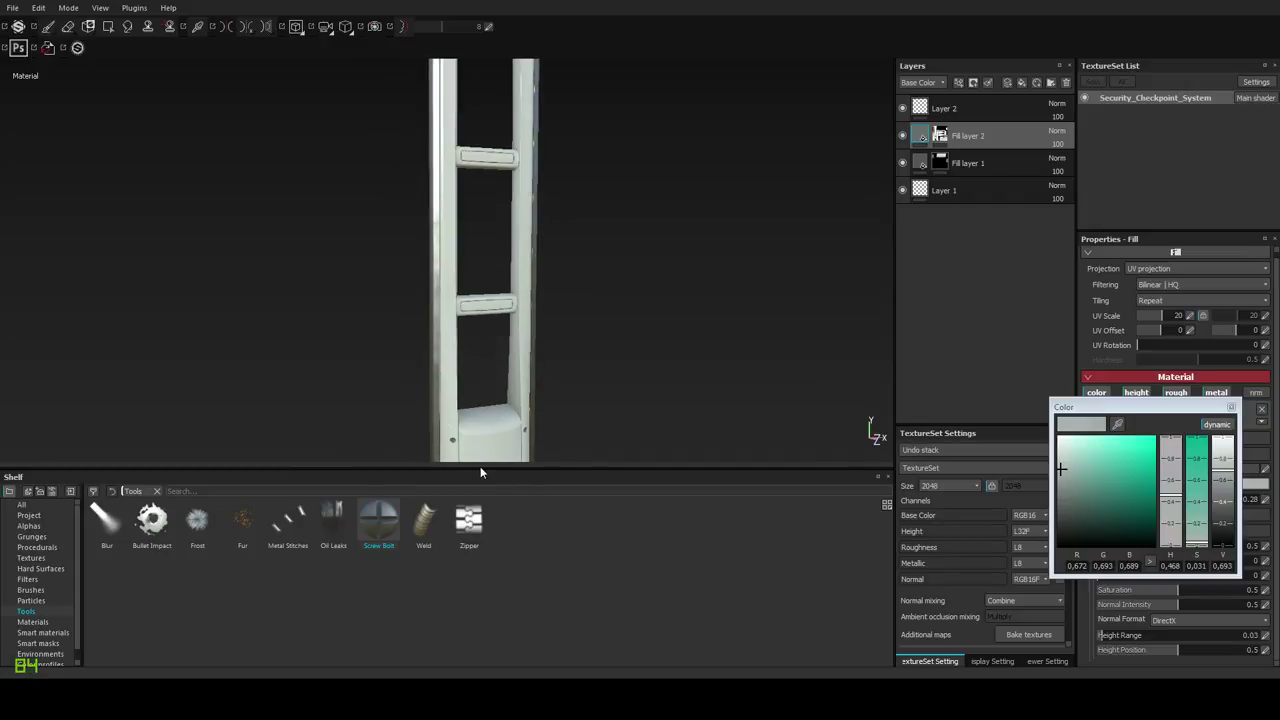
left_click_drag(480, 470, 476, 586)
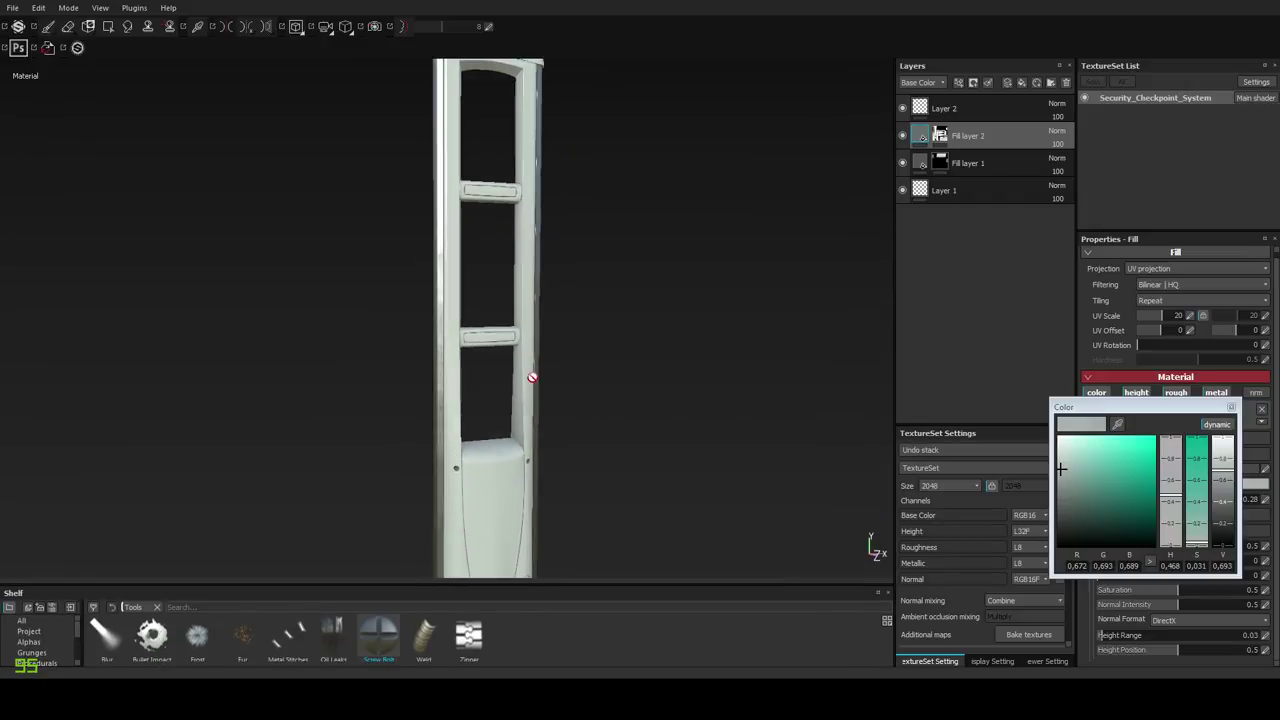
Examine the rails and crossbars up close, including how the rough iron surface reacts to rotated lighting.
mouse_move(532, 377)
left_mouse_down("alt")
mouse_move(503, 398)
mouse_move(461, 372)
mouse_move(512, 373)
left_mouse_up("alt")
right_click_drag(451, 277, 441, 540, "alt")
mouse_move(441, 450)
left_mouse_down("alt")
mouse_move(457, 397)
mouse_move(397, 414)
mouse_move(461, 456)
left_mouse_up("alt")
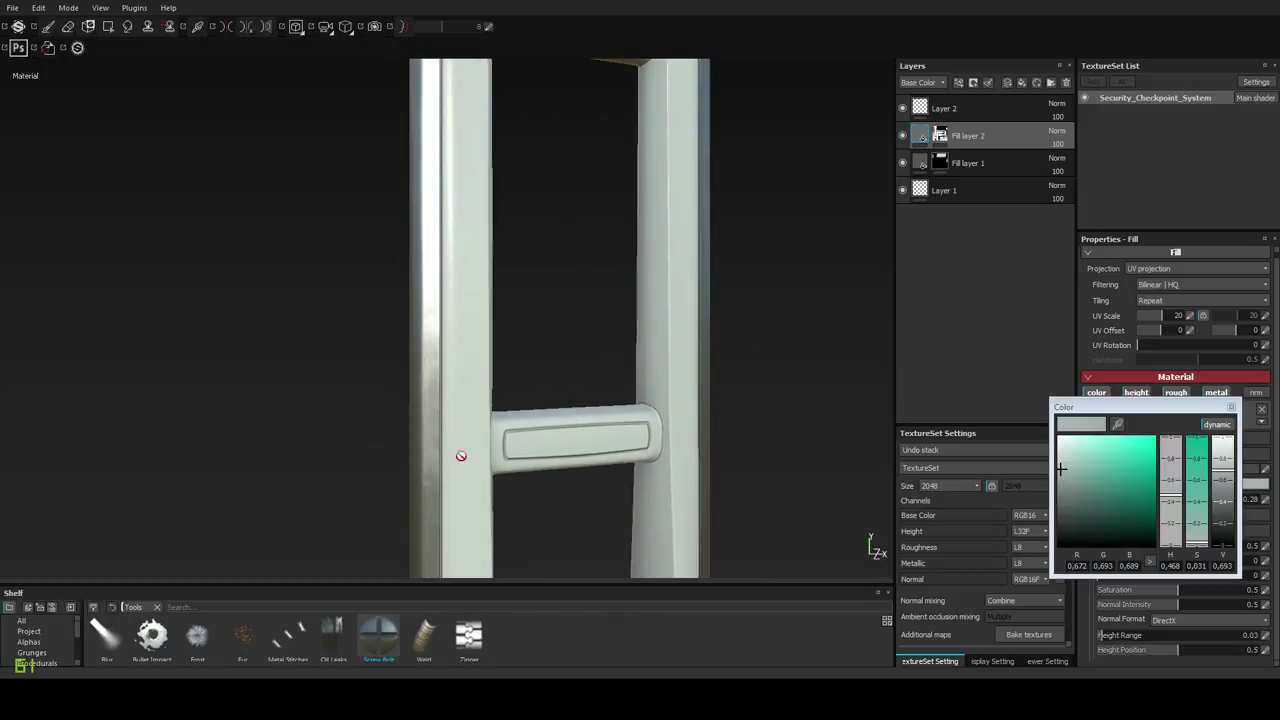
right_click_drag(498, 493, 475, 355, "alt")
right_click_drag(472, 477, 469, 420, "alt")
left_click_drag(469, 420, 470, 399, "alt")
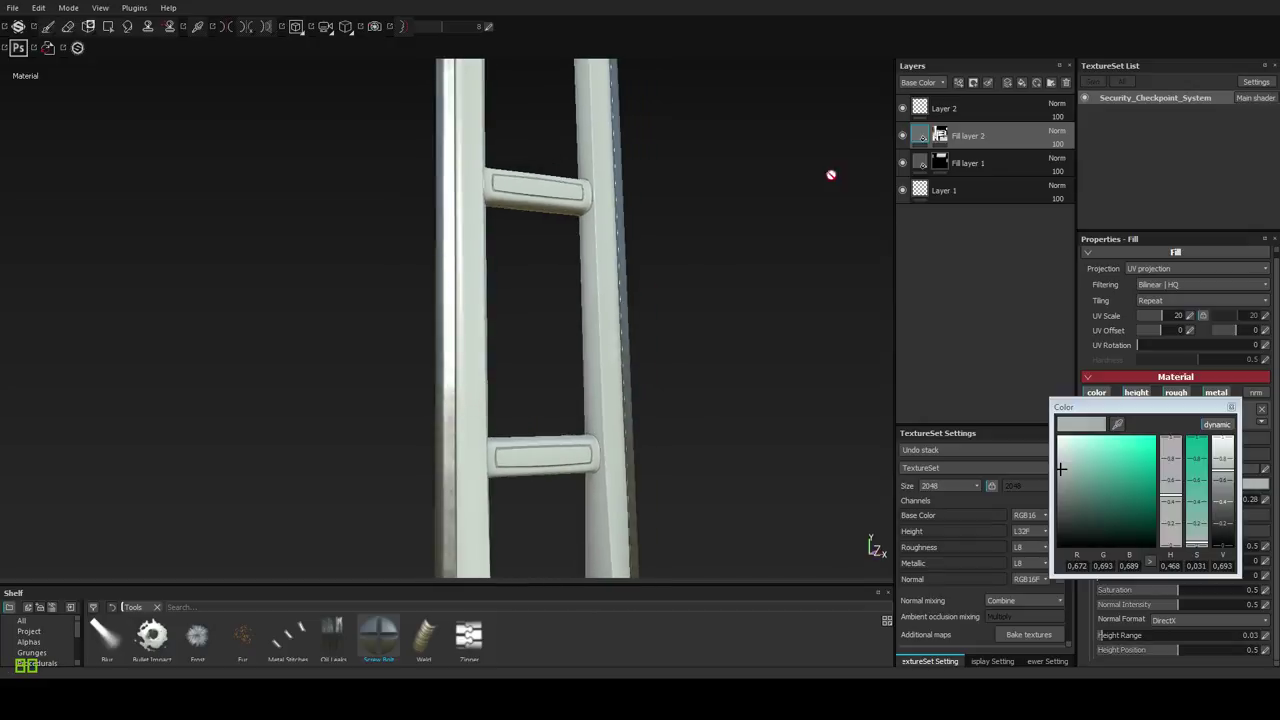
middle_click_drag(627, 253, 592, 480, "alt")
right_click_drag(485, 560, 517, 417, "alt")
left_click_drag(517, 417, 525, 438, "alt")
right_click_drag(525, 438, 504, 438, "shift")
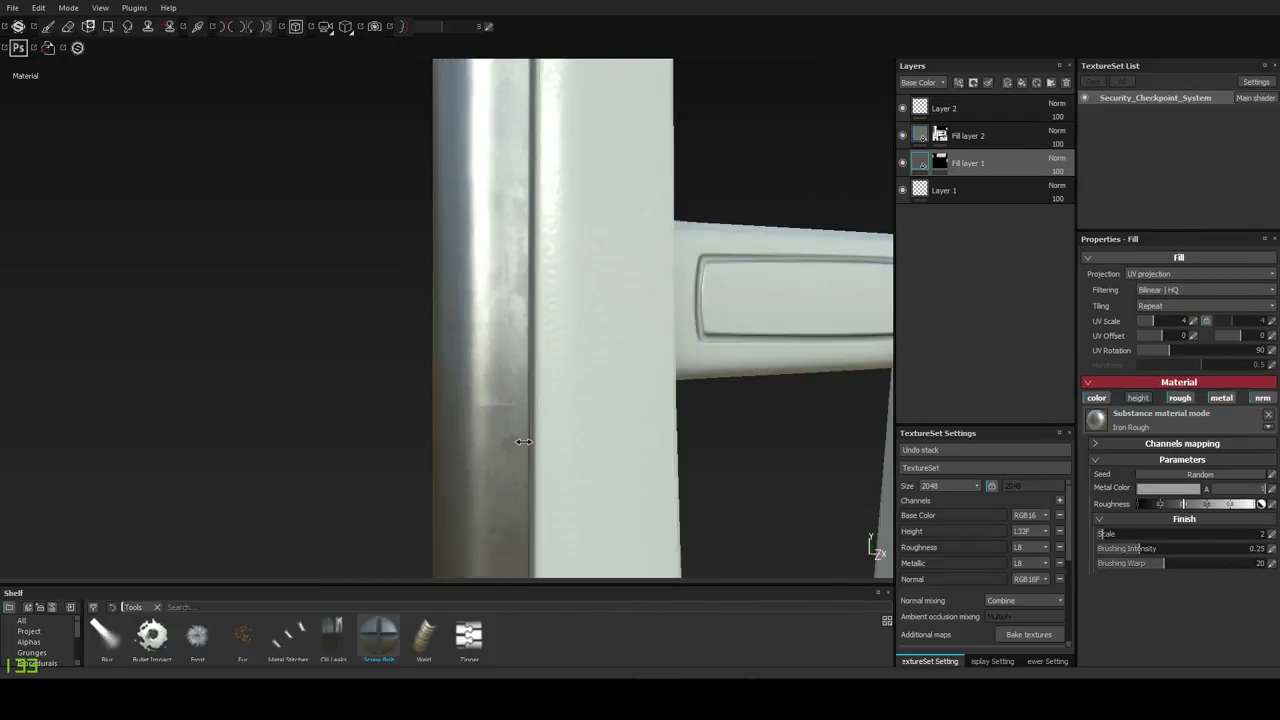
Switch the iron rails' fill layer from UV projection to tri-planar projection.
left_click(1176, 290)
left_click(1177, 290)
left_click(1173, 275)
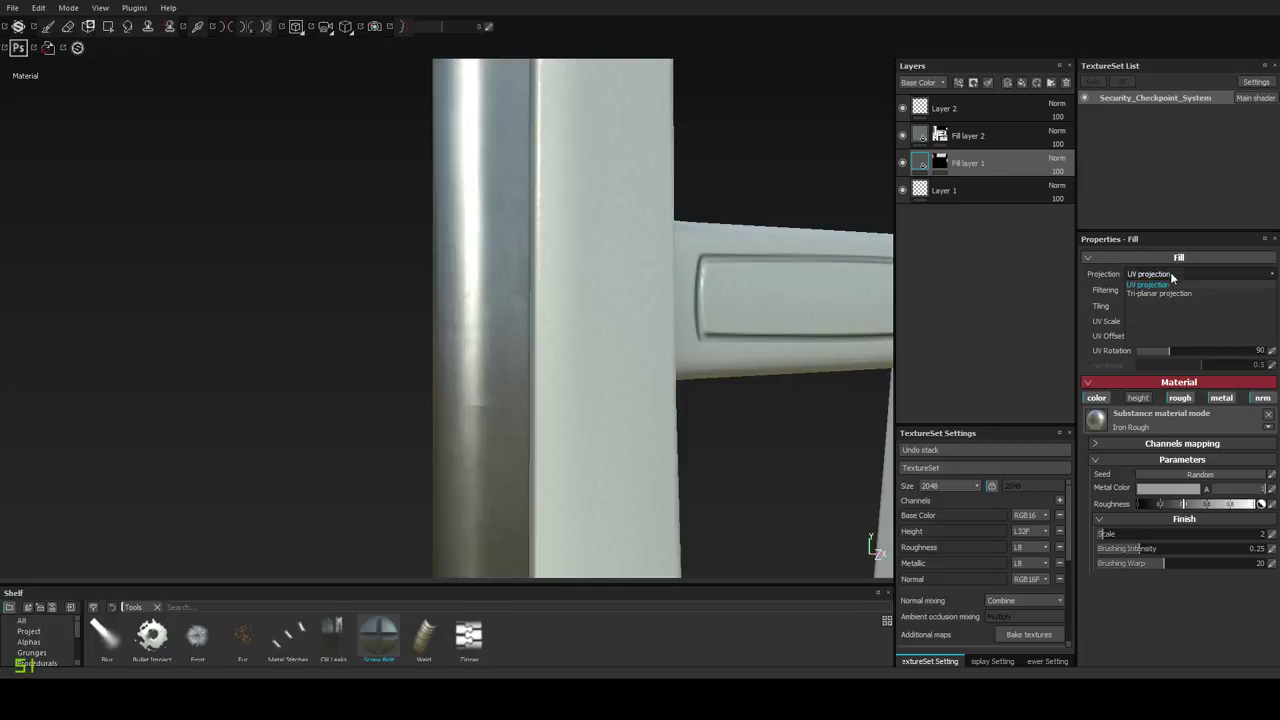
left_click(1158, 293)
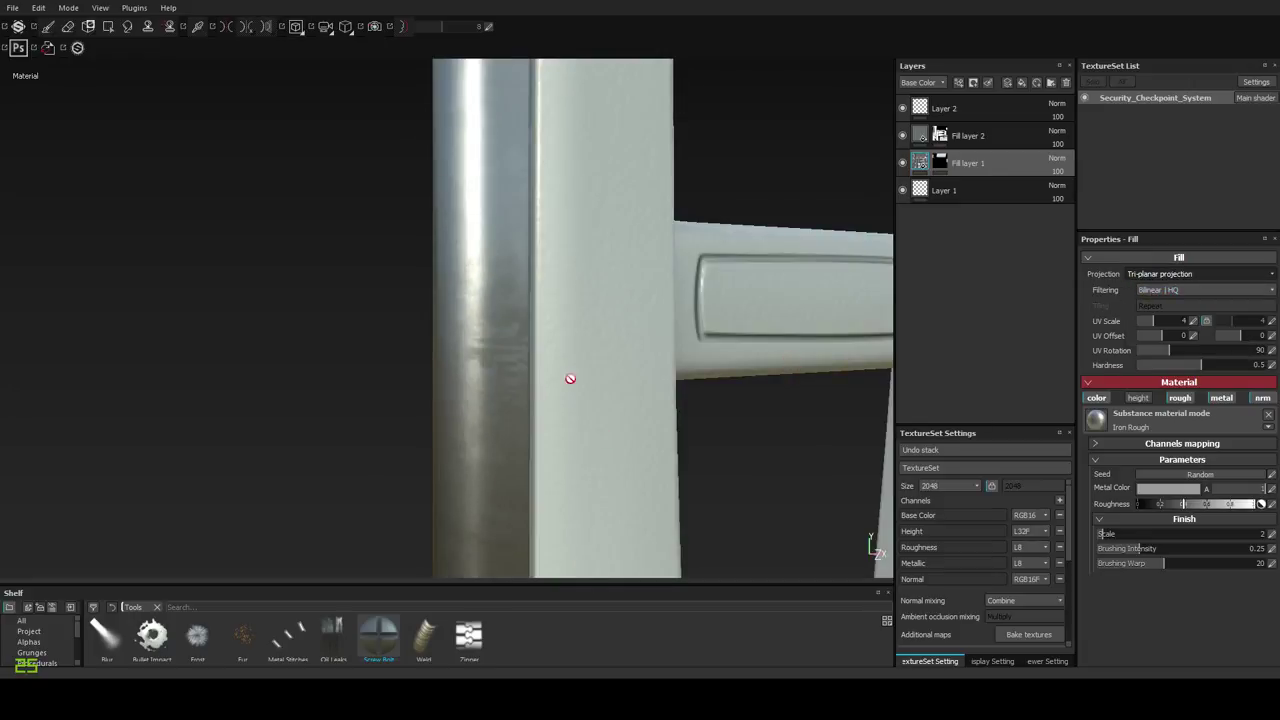
Set the rough iron's brushing intensity to 0.12 and brushing warp to 16.27.
left_click_drag(571, 374, 526, 397, "alt")
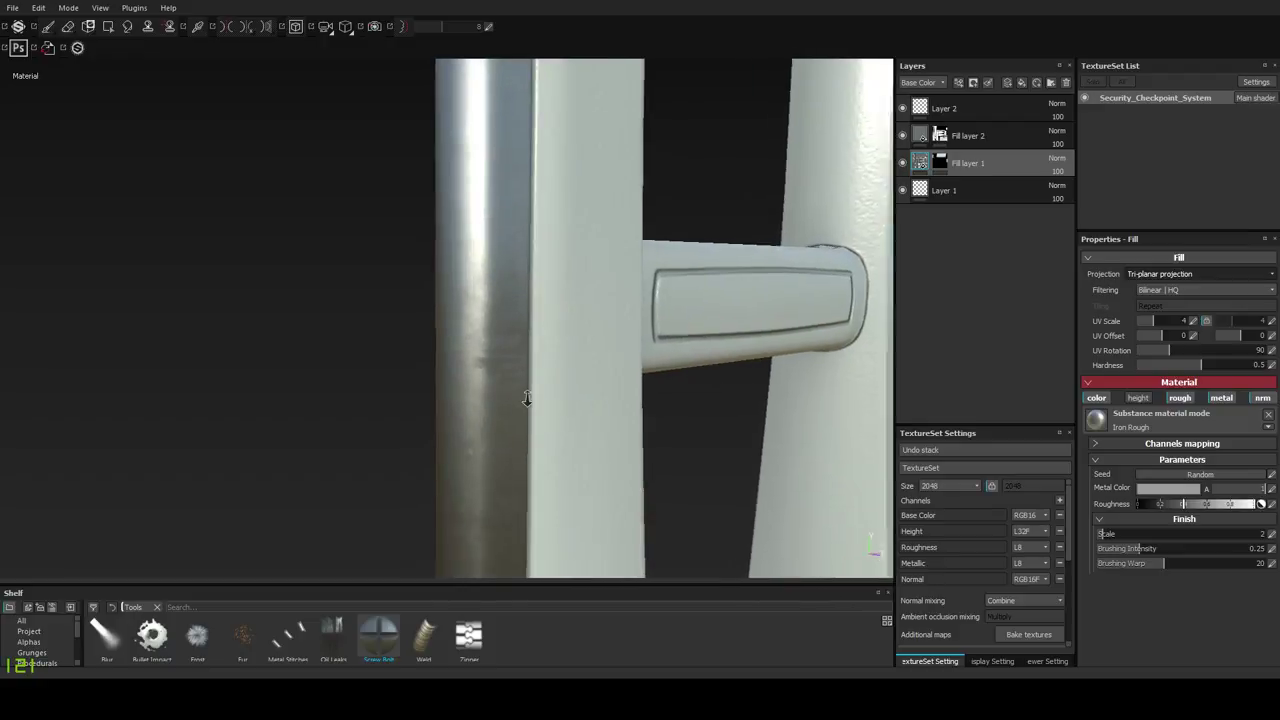
right_click_drag(526, 397, 540, 317, "alt")
left_click_drag(540, 317, 543, 374, "alt")
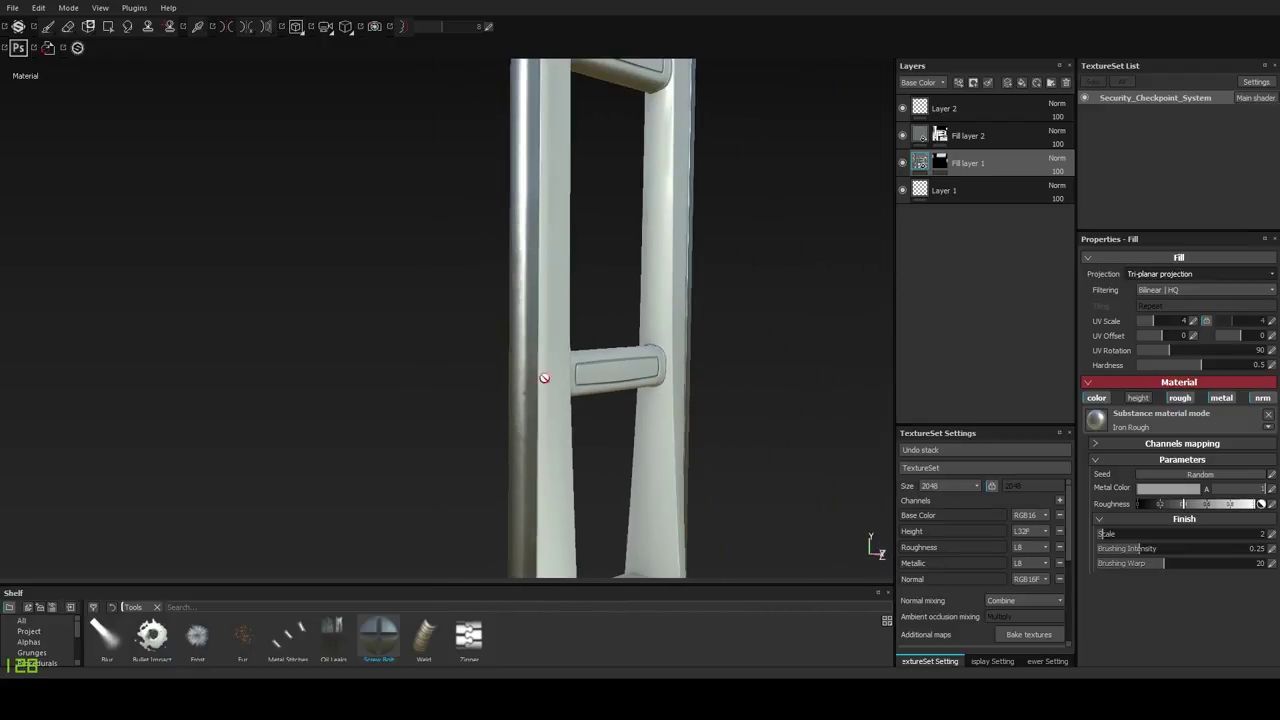
right_click_drag(543, 374, 495, 381, "alt")
left_click_drag(495, 381, 514, 334, "alt")
right_click_drag(514, 334, 559, 418, "alt")
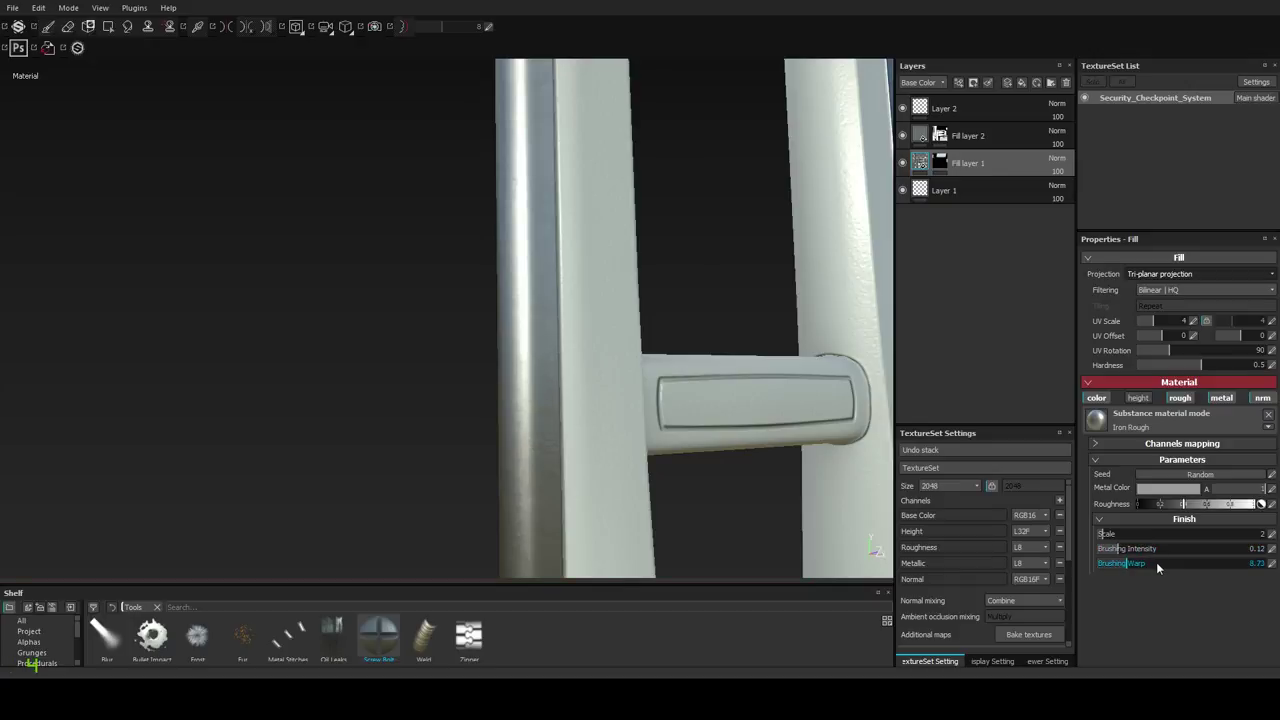
left_click(1151, 562)
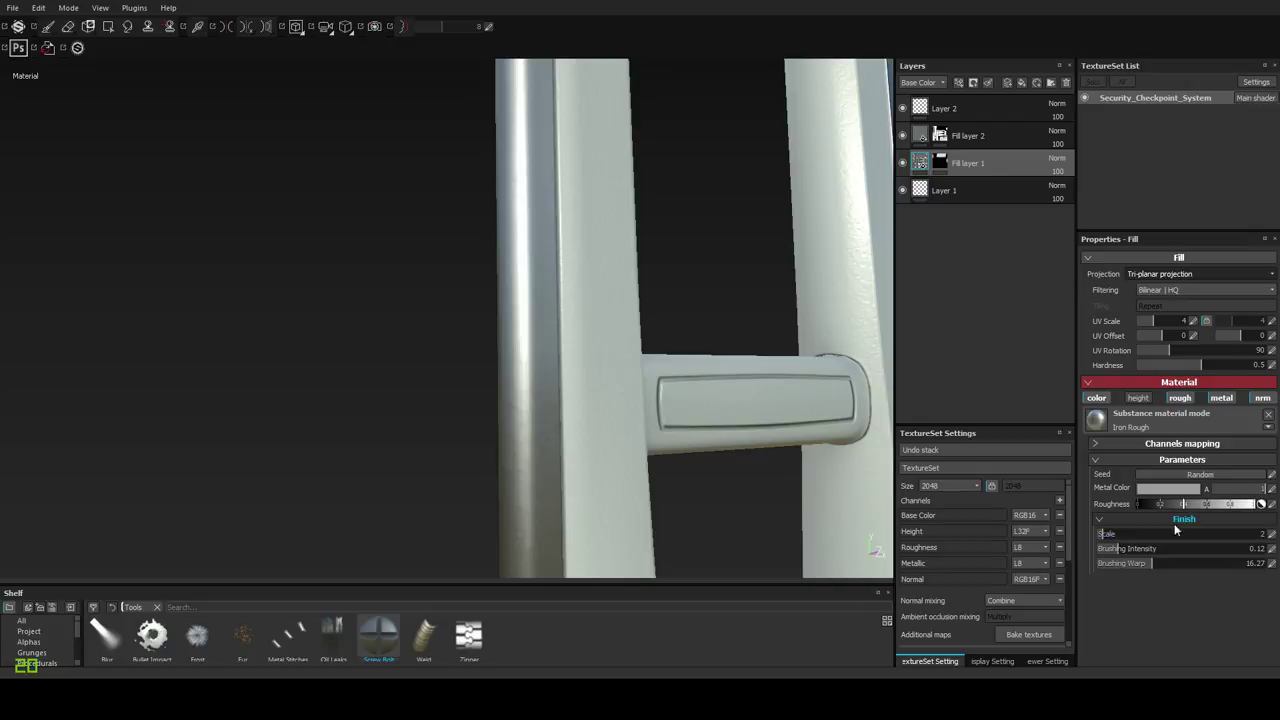
Switch to the picture viewer and study the gate's reference photo up close, including its base and rails.
left_click_drag(606, 438, 622, 317, "alt")
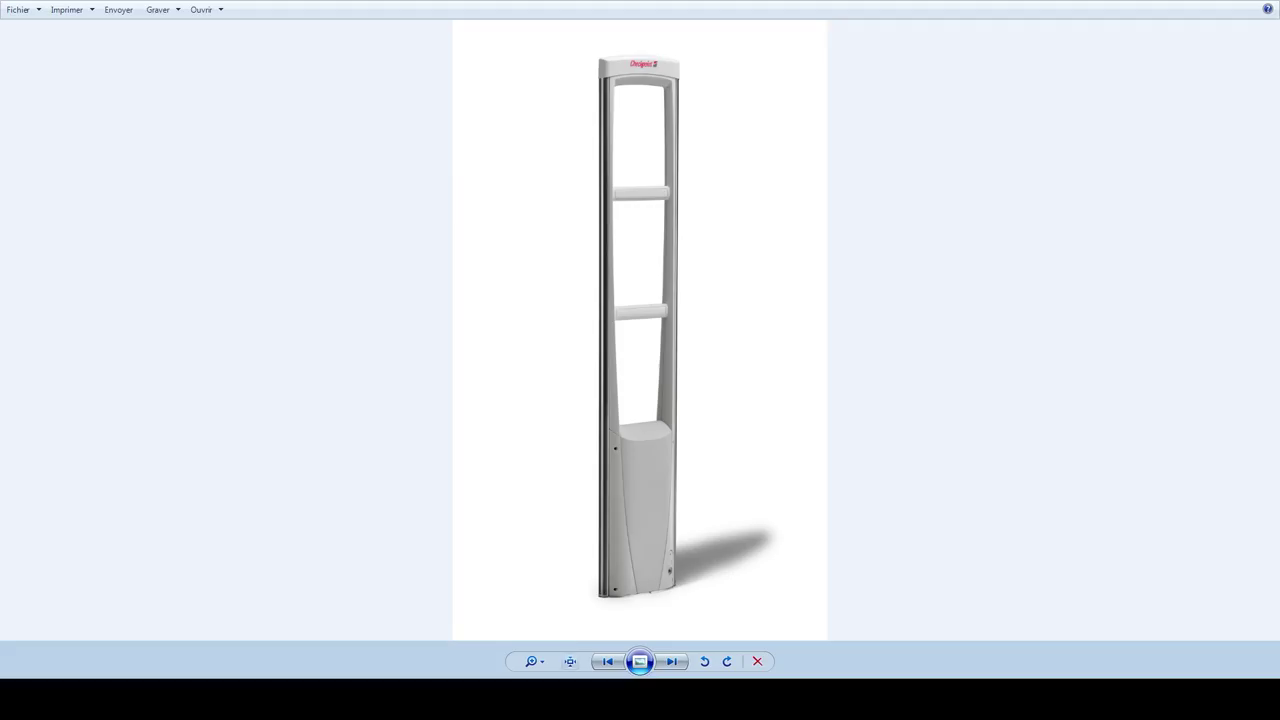
scroll(640, 440, "up", 6)
left_click_drag(660, 510, 660, 151)
scroll(536, 549, "up", 3)
left_click_drag(541, 330, 550, 659)
scroll(542, 398, "down", 2)
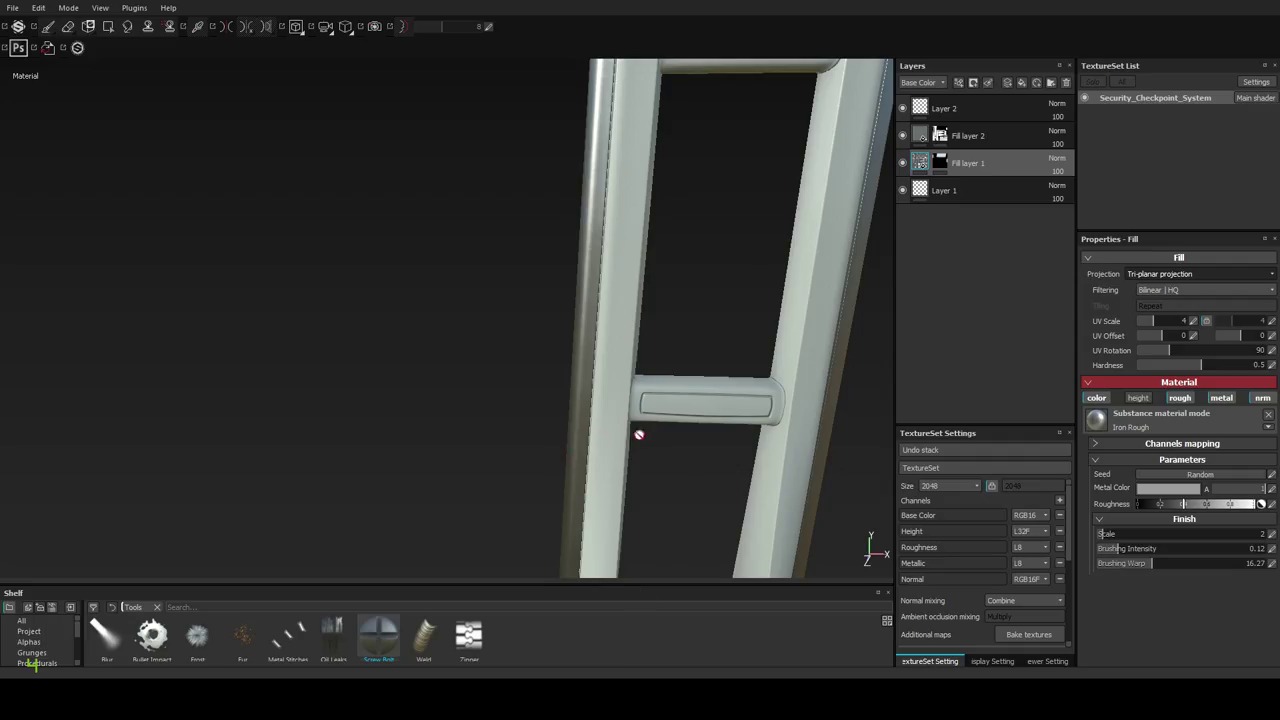
Darken the iron rails' metal colour to a value of 0.577.
mouse_move(640, 434)
left_mouse_down("alt")
mouse_move(690, 430)
mouse_move(770, 380)
mouse_move(783, 323)
left_mouse_up("alt")
left_click(1170, 488)
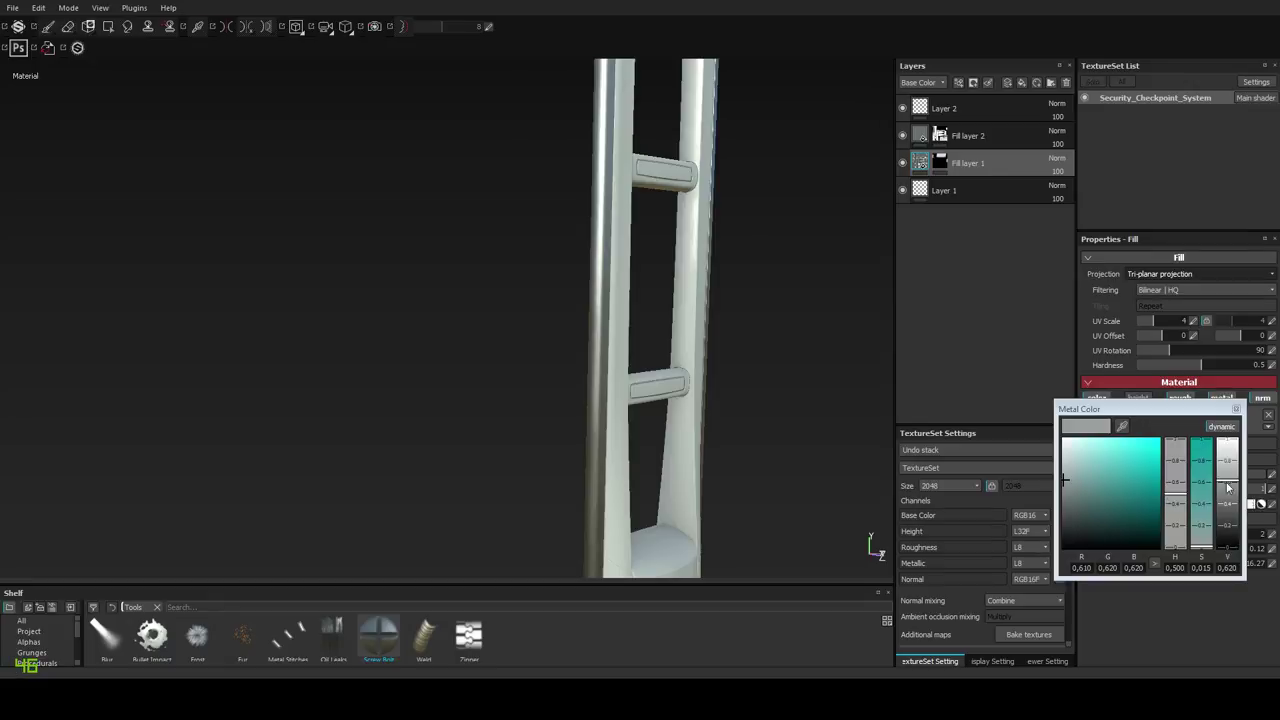
left_click(1231, 488)
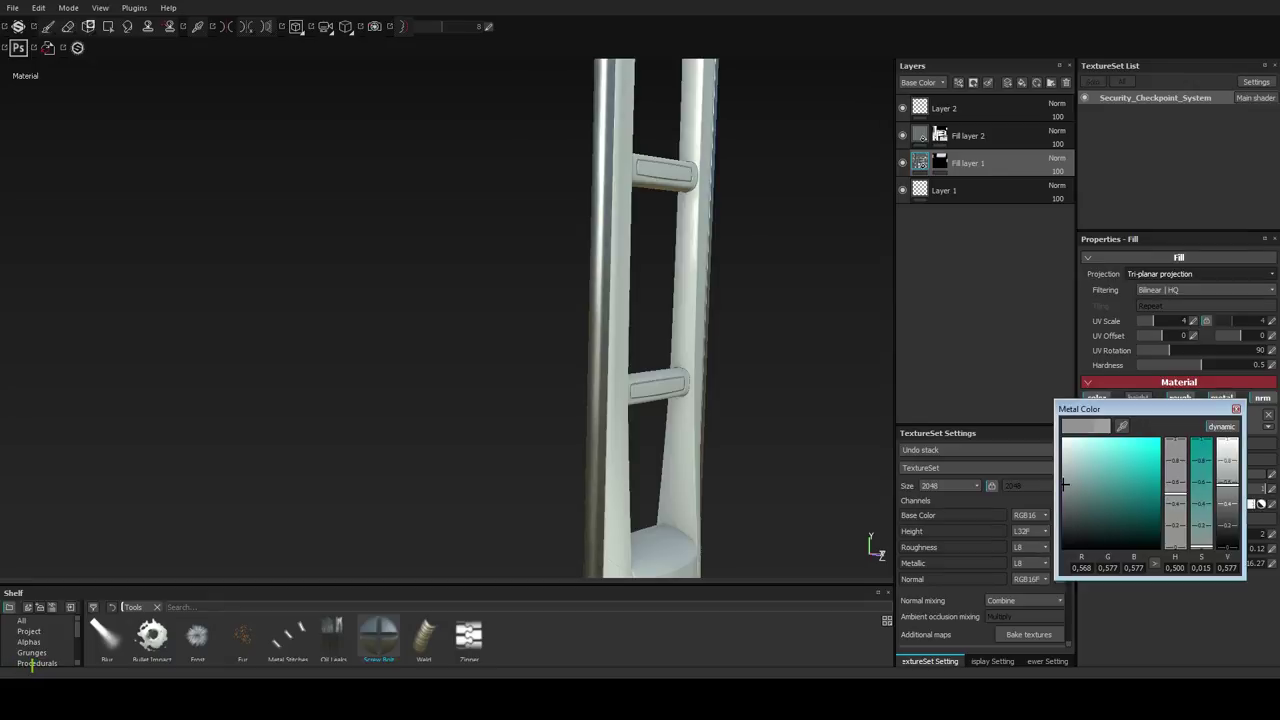
Add a new fill layer above Fill layer 2 and give it a black mask.
left_click_drag(786, 357, 416, 343, "alt")
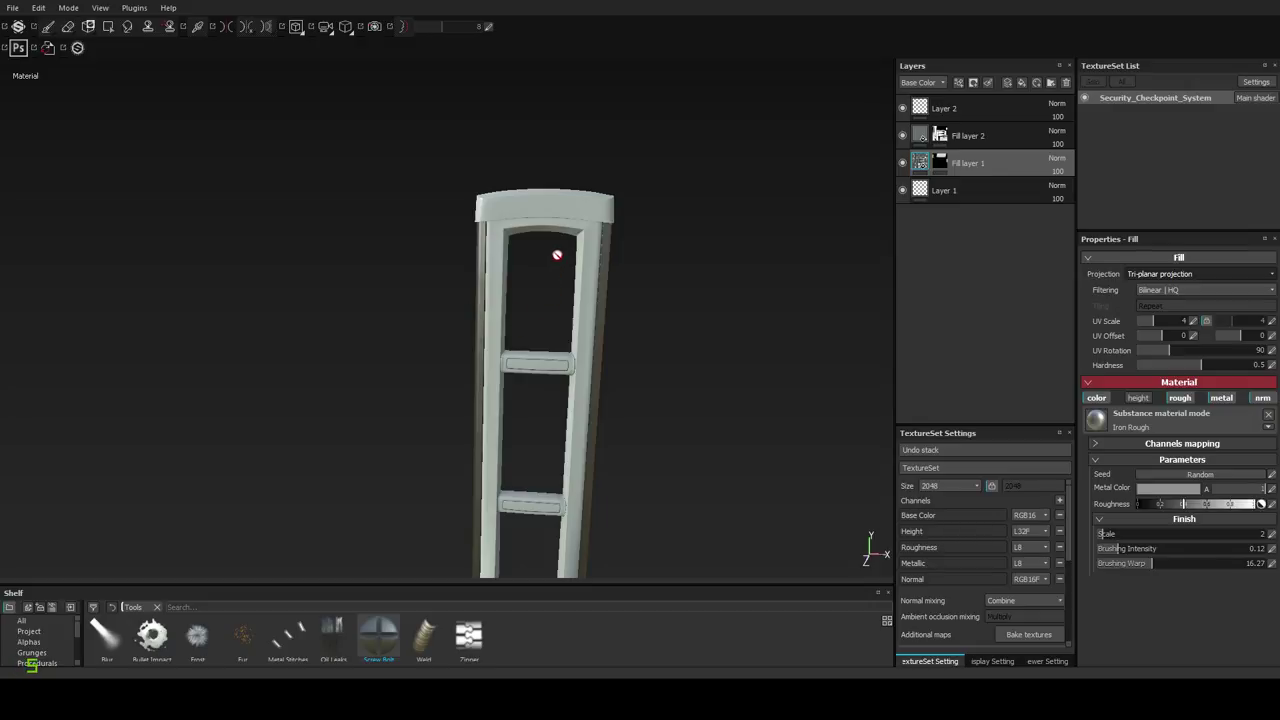
left_click_drag(561, 275, 531, 314, "alt")
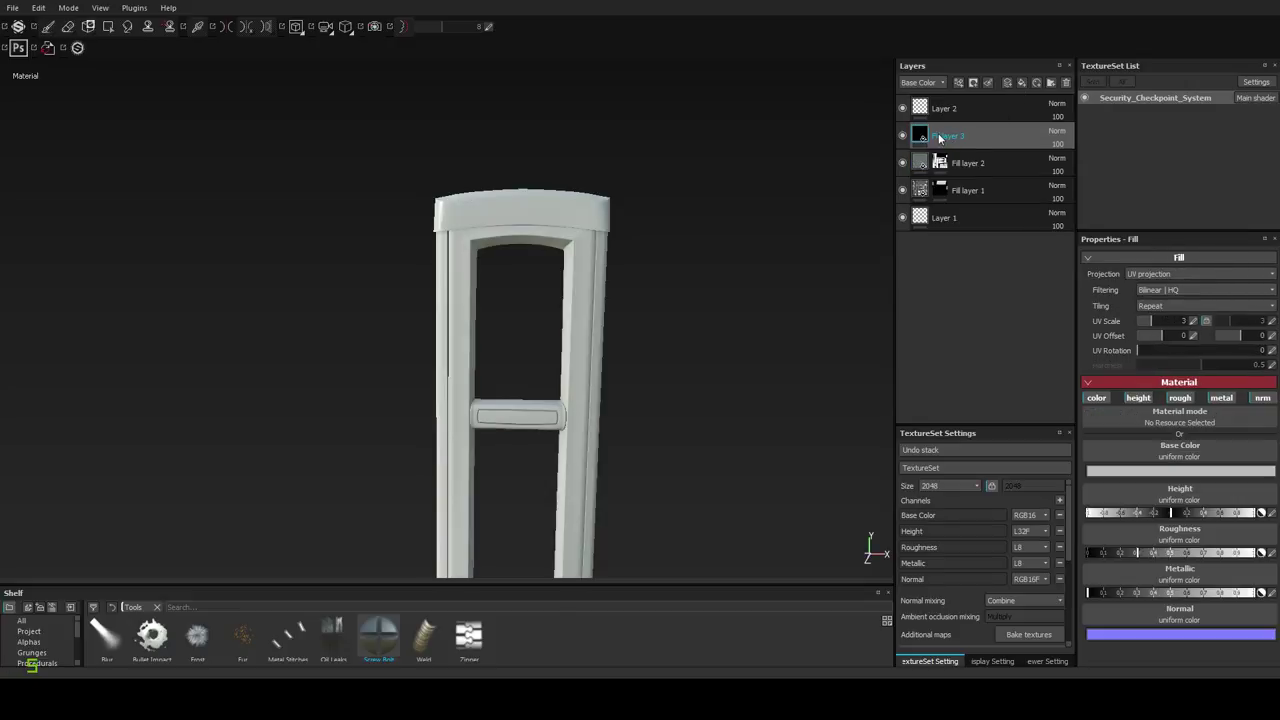
right_click(937, 137)
left_click(985, 149)
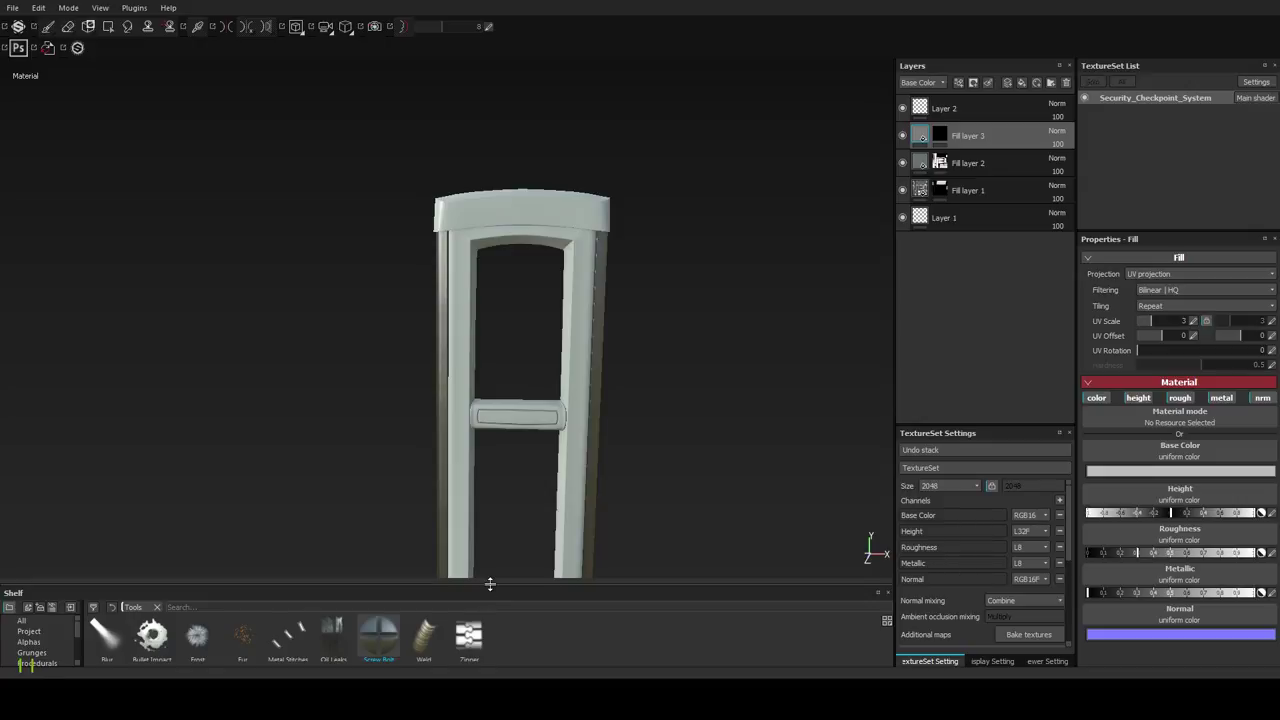
Apply the glossy blue plastic material to Fill layer 3 and activate its mask for brush painting.
left_click_drag(490, 585, 480, 378)
left_click(36, 563)
left_click(50, 531)
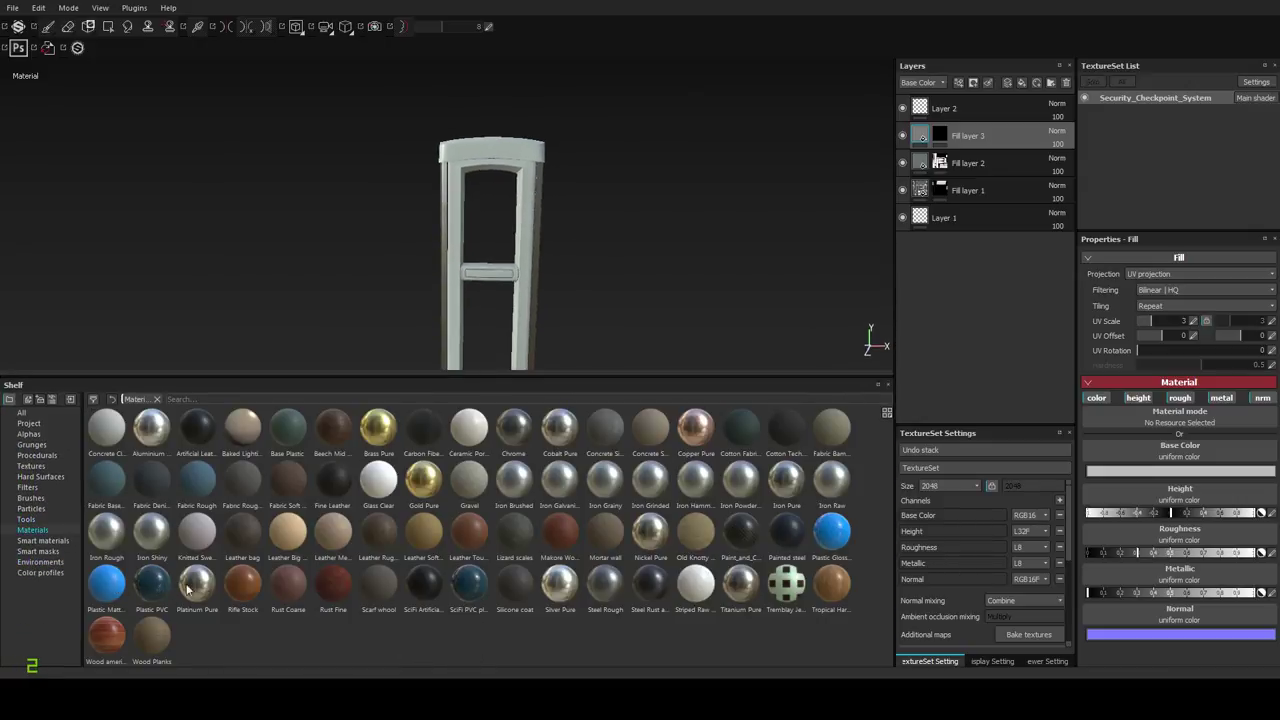
left_click(836, 533)
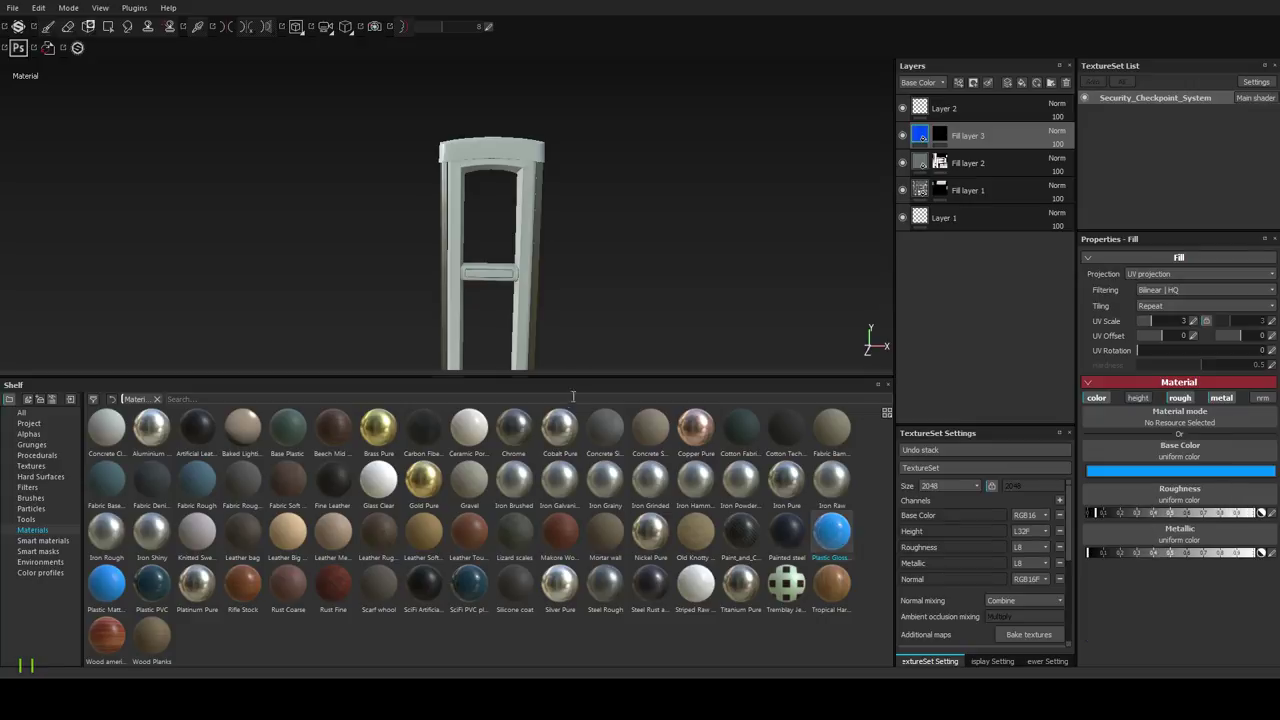
left_click_drag(572, 380, 540, 584)
scroll(523, 423, "up", 3)
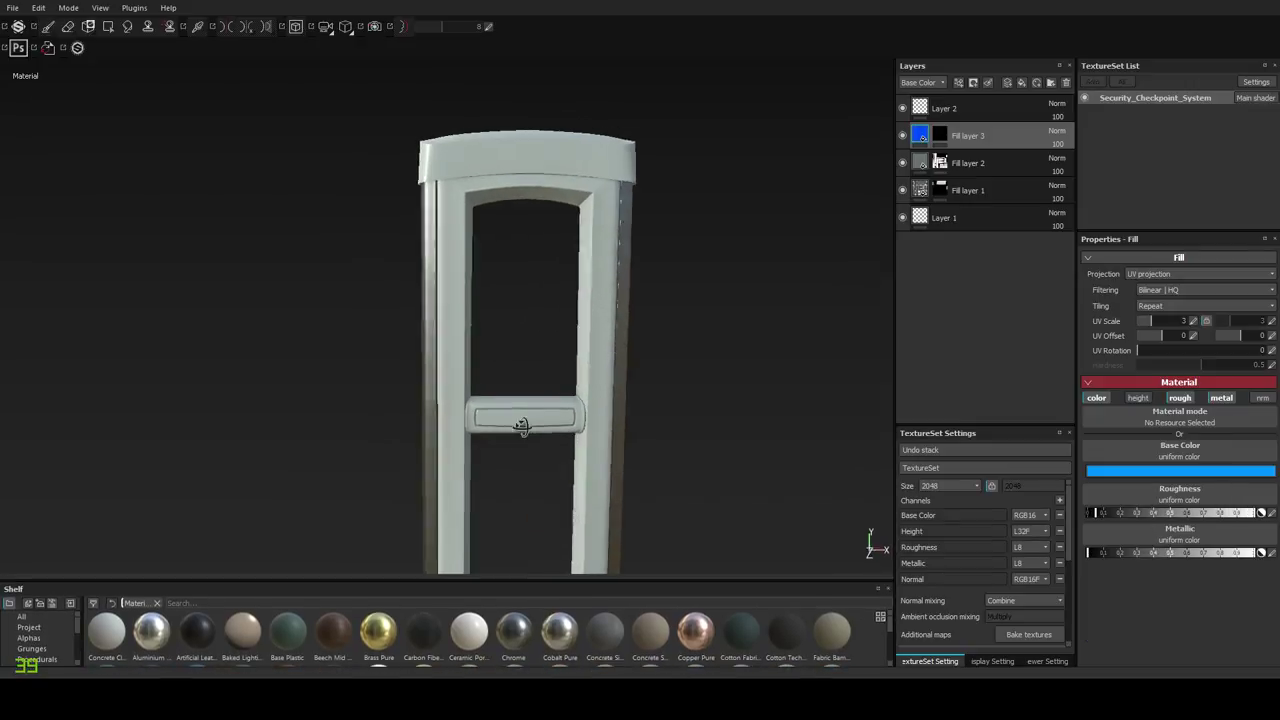
left_click(940, 137)
key("1")
right_click(940, 137)
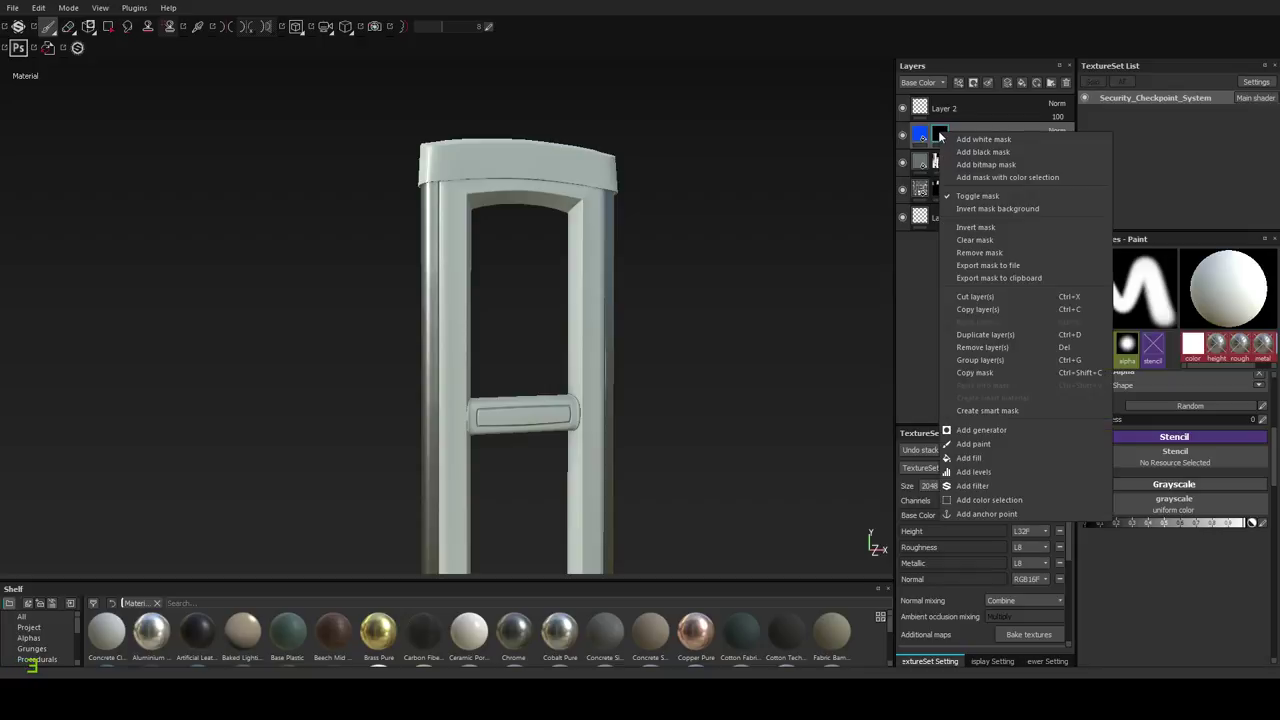
left_click(918, 295)
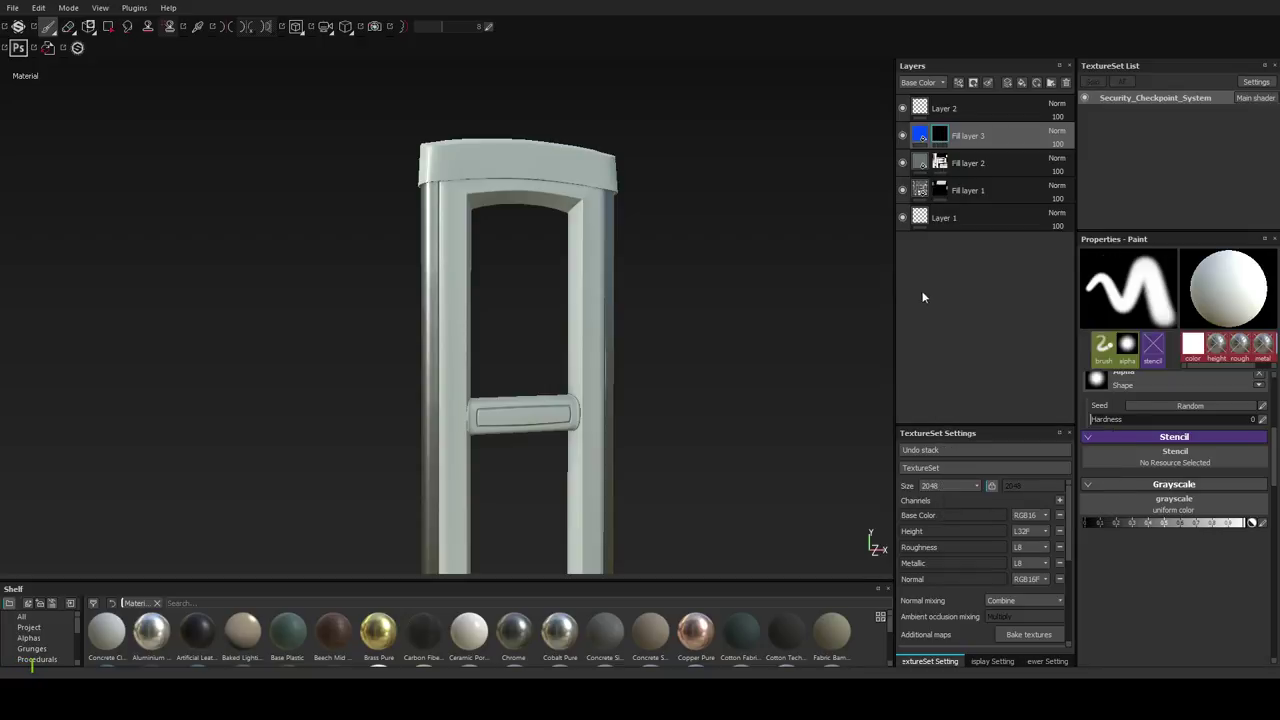
right_click(942, 139)
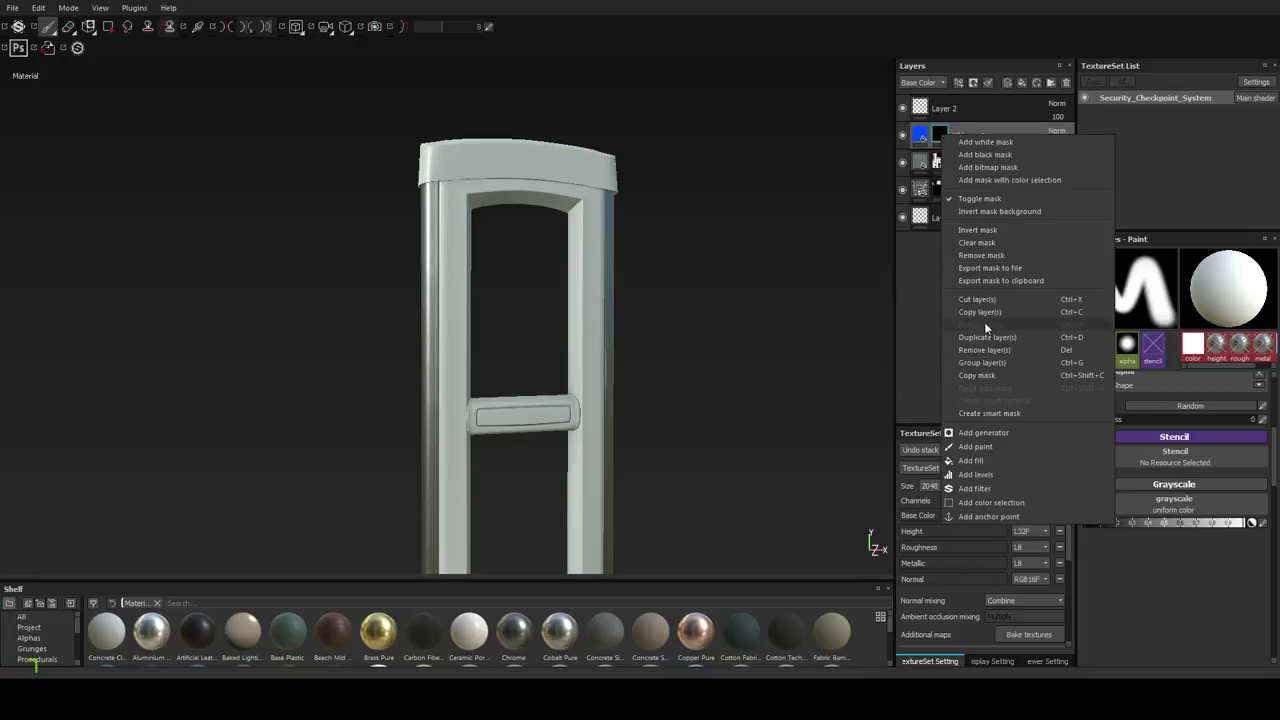
left_click(983, 448)
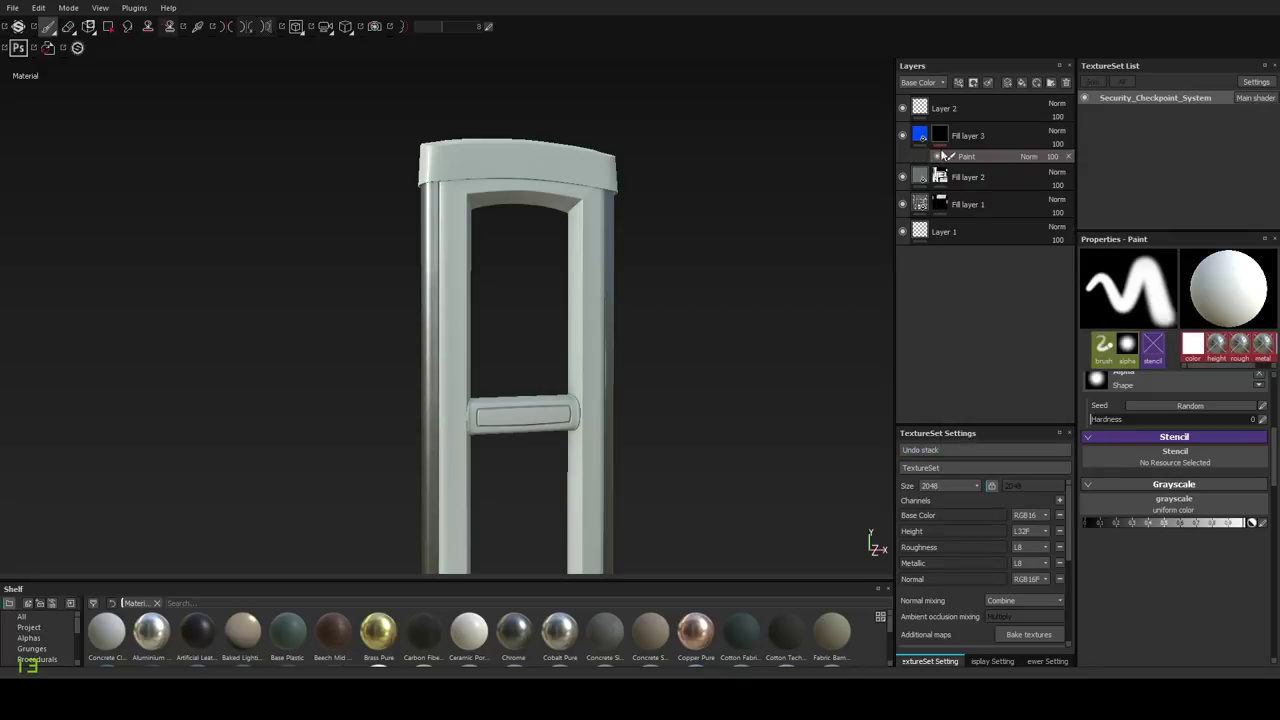
left_click(1068, 157)
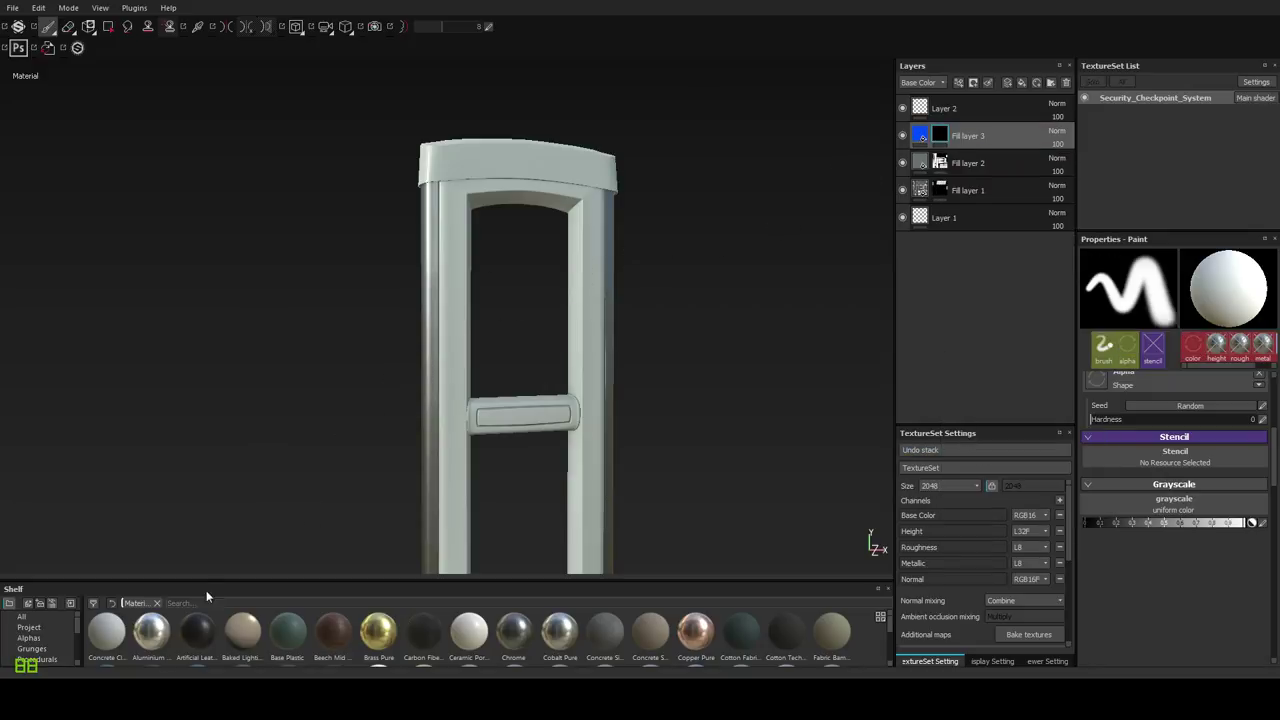
Enlarge the shelf, browse its resource categories, and load the Font Chathura text alpha for painting Fill layer 3's mask.
left_click_drag(222, 581, 200, 442)
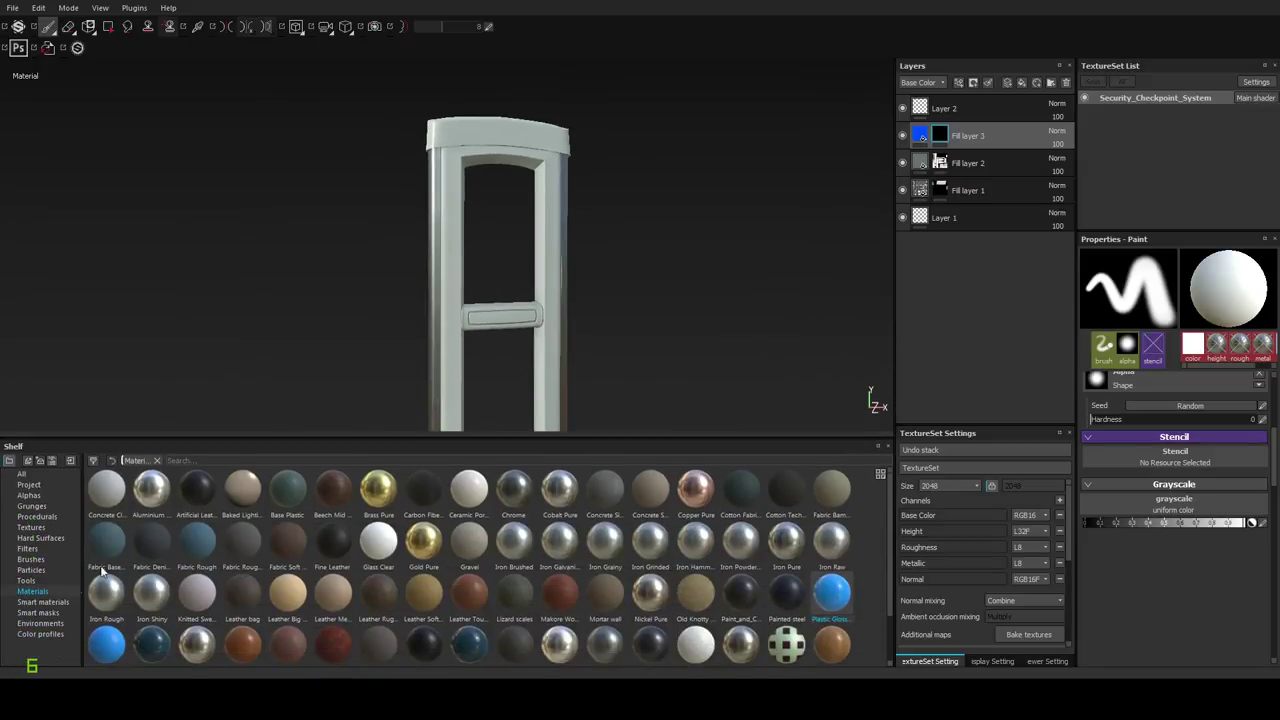
left_click(42, 538)
left_click(30, 559)
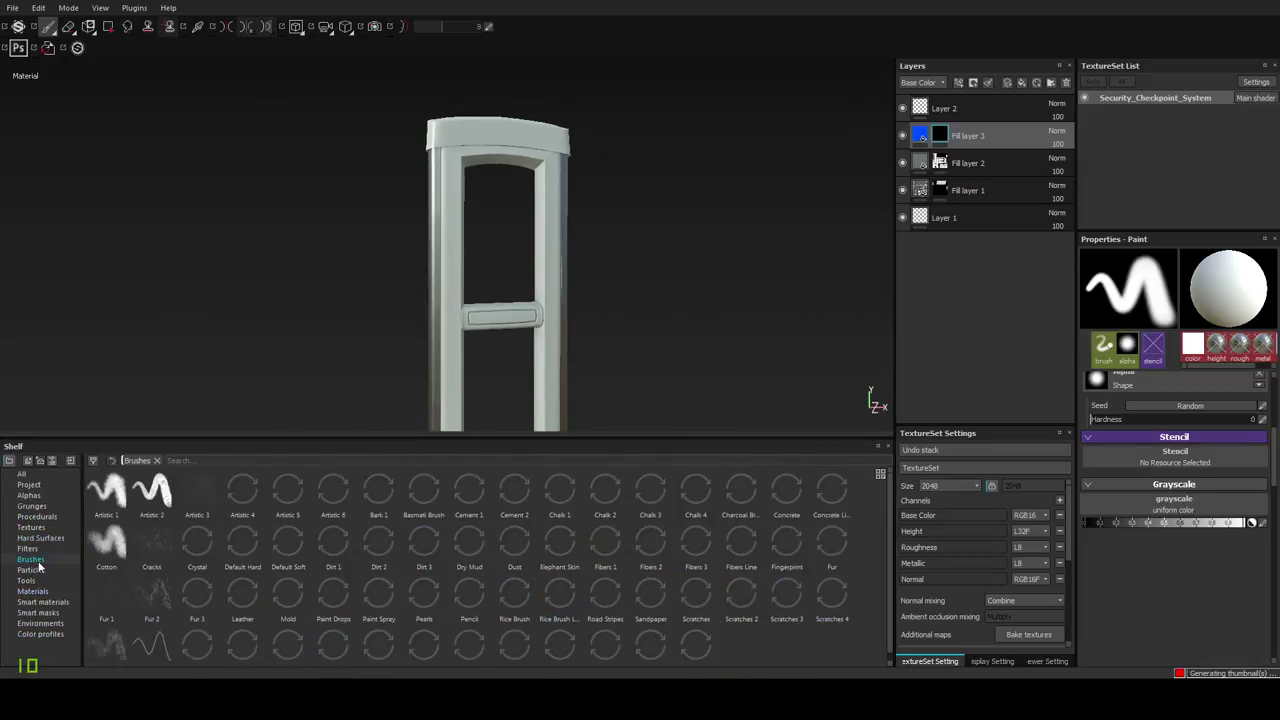
left_click(31, 570)
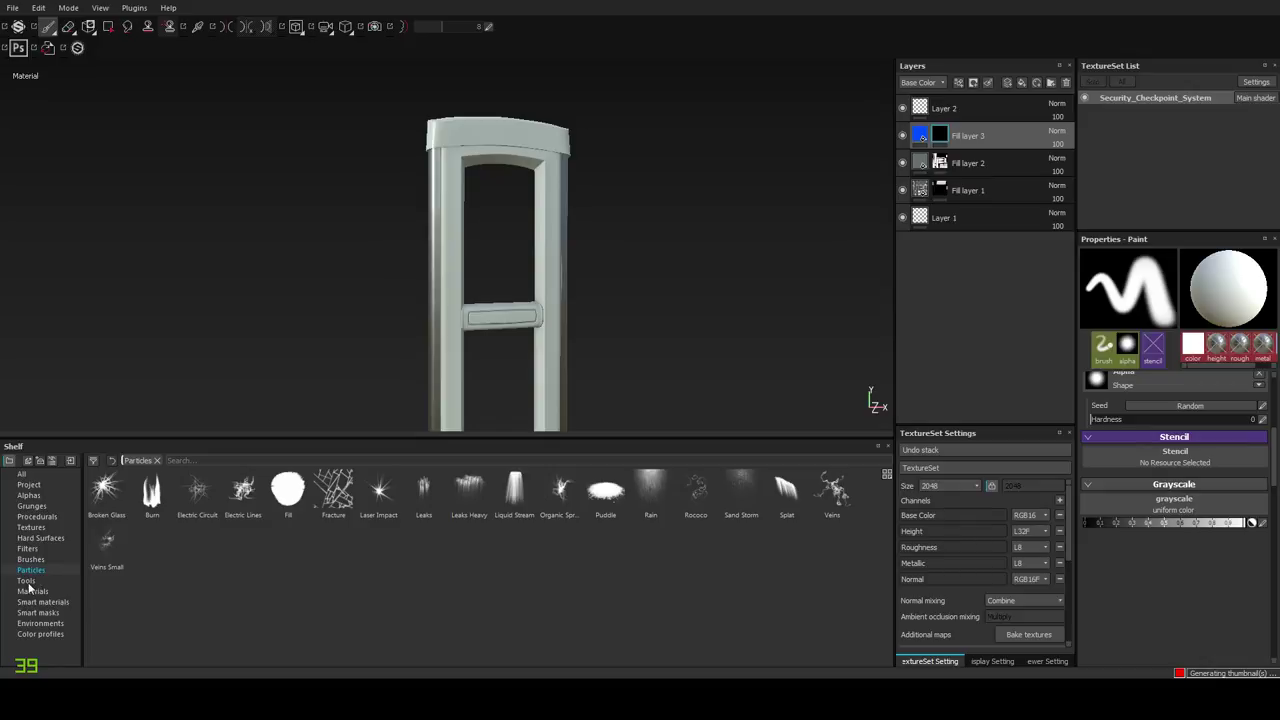
left_click(30, 527)
left_click(36, 516)
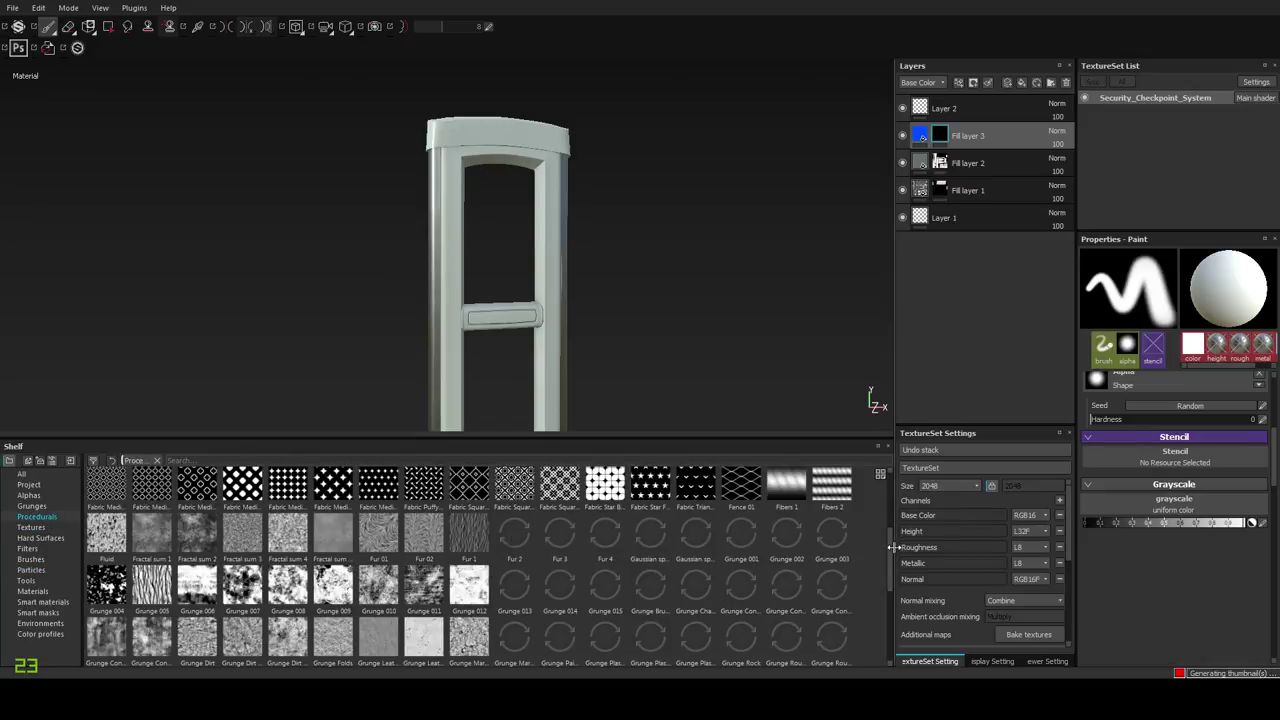
left_click_drag(891, 549, 834, 497)
left_click(31, 527)
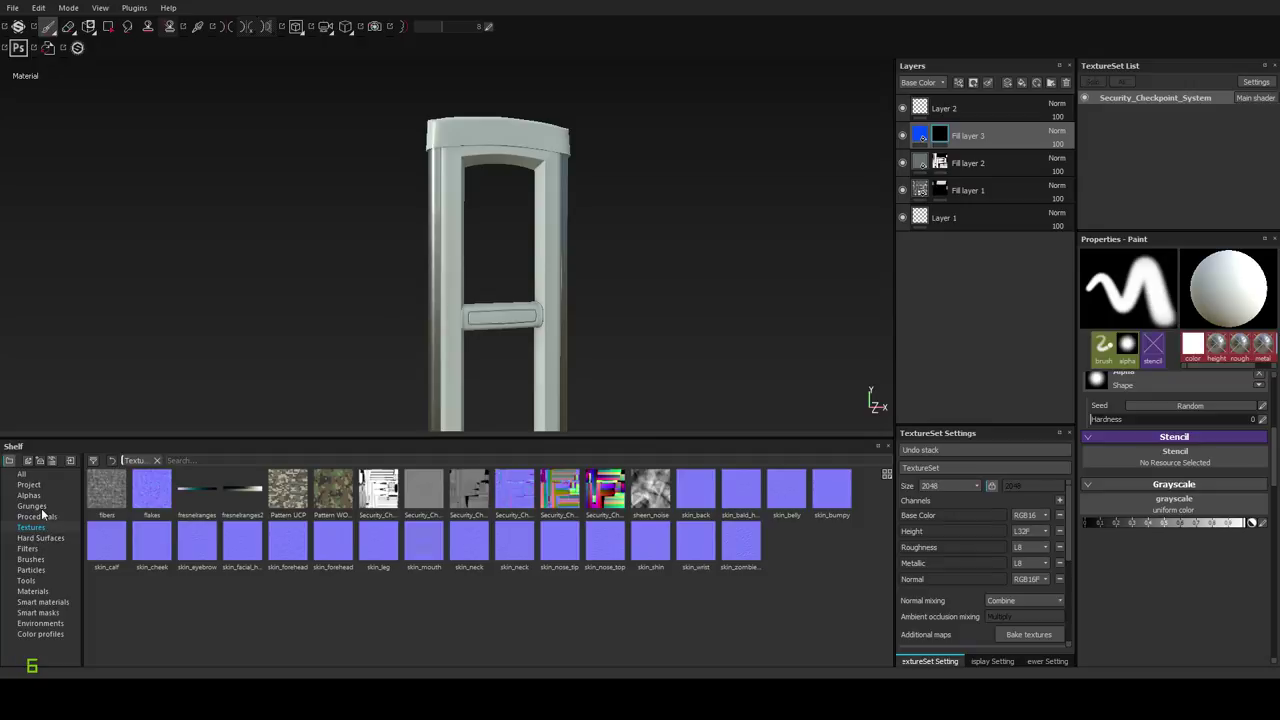
left_click(29, 495)
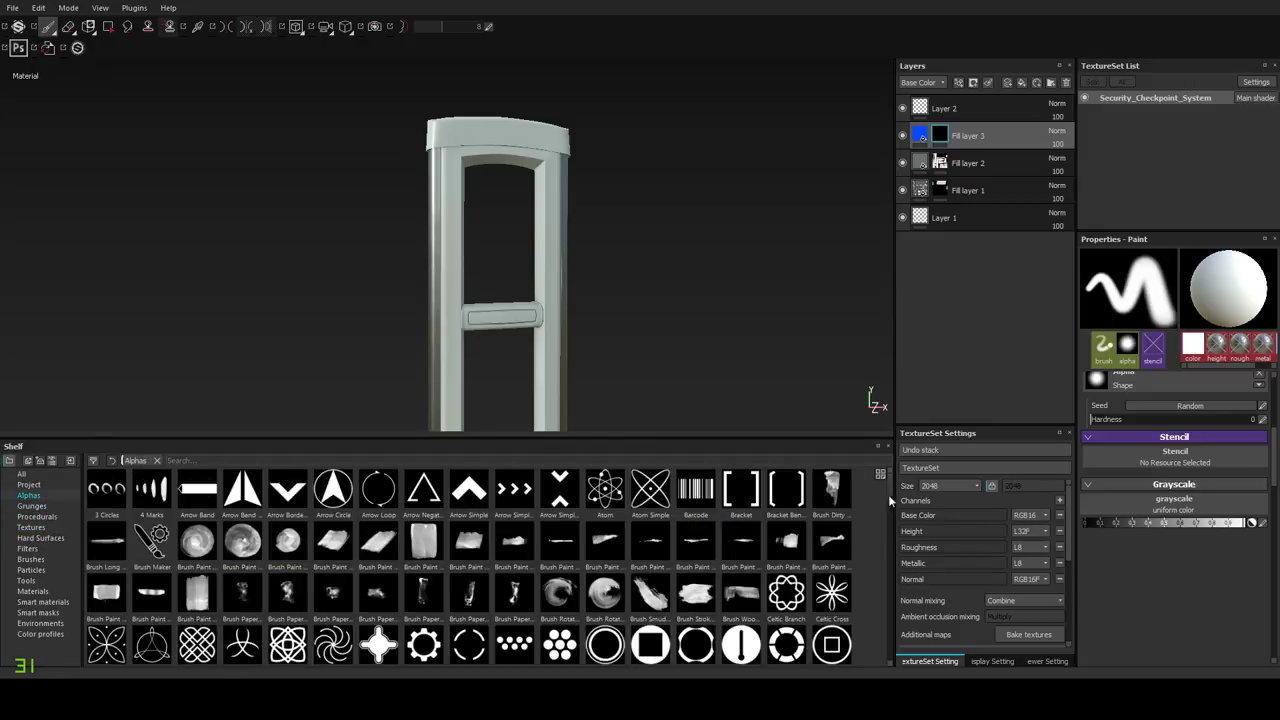
left_click_drag(888, 494, 890, 543)
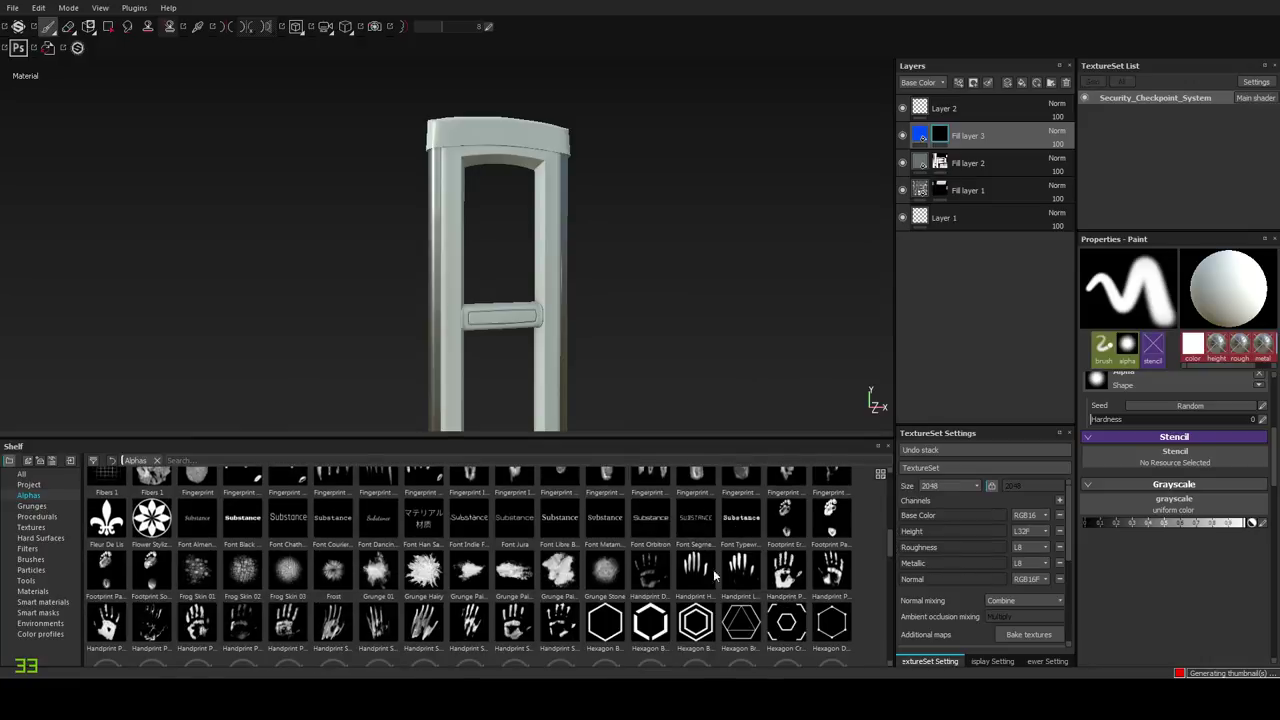
left_click(298, 533)
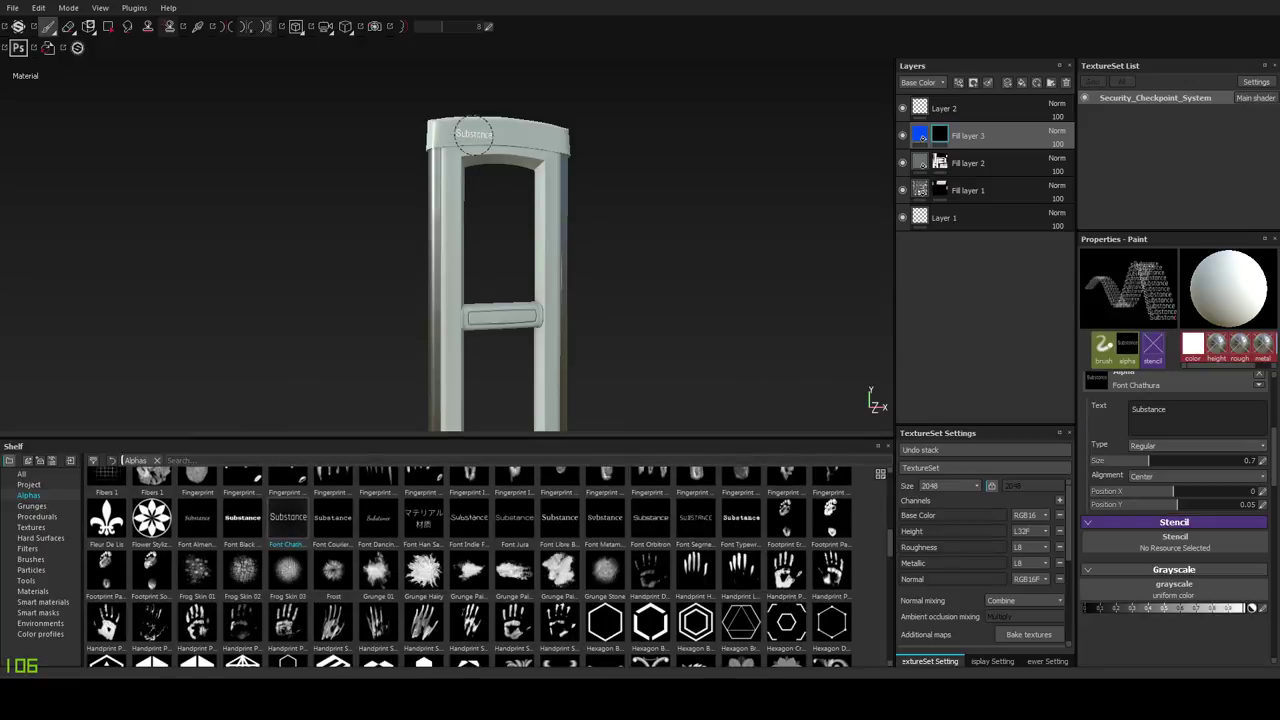
Compare other font alphas for the gate's header, choose Font Chathura again and set its type to Bold.
right_click_drag(473, 135, 495, 304, "alt")
left_click_drag(495, 304, 418, 288, "alt")
middle_click_drag(485, 248, 434, 330, "alt")
right_click_drag(490, 213, 523, 206, "alt")
left_click_drag(523, 206, 523, 214, "alt")
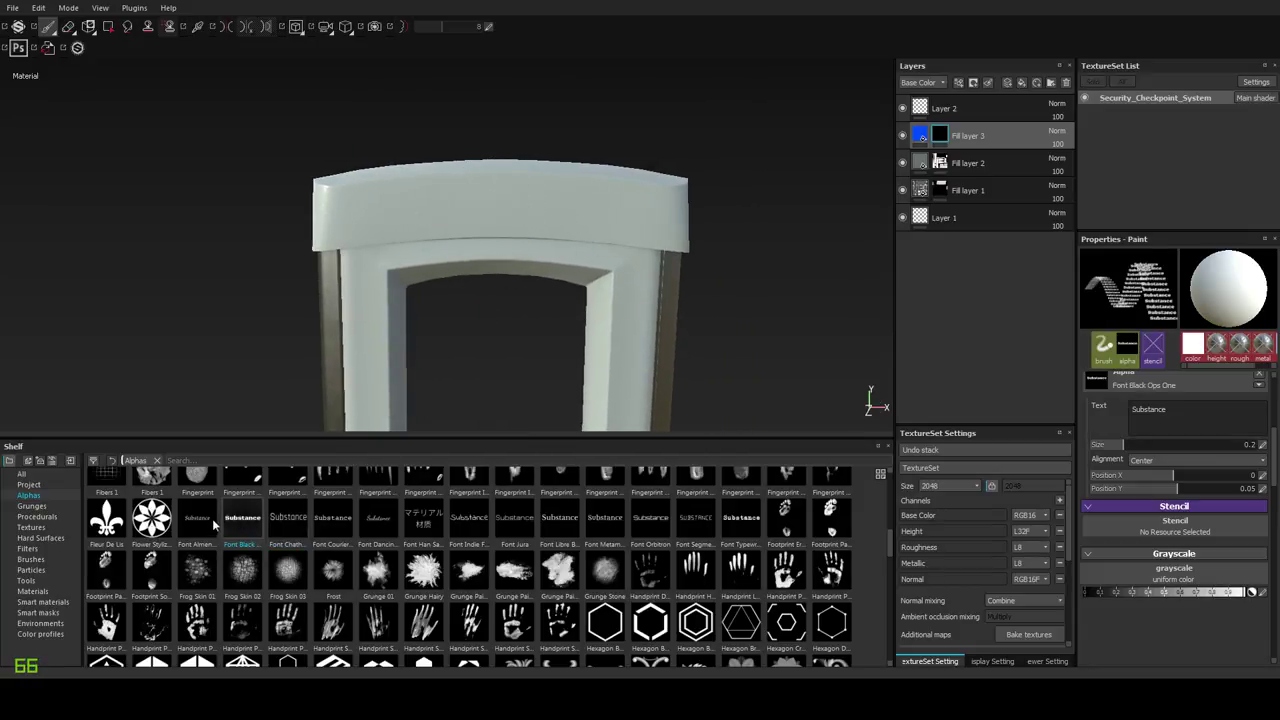
left_click(205, 518)
left_click(308, 521)
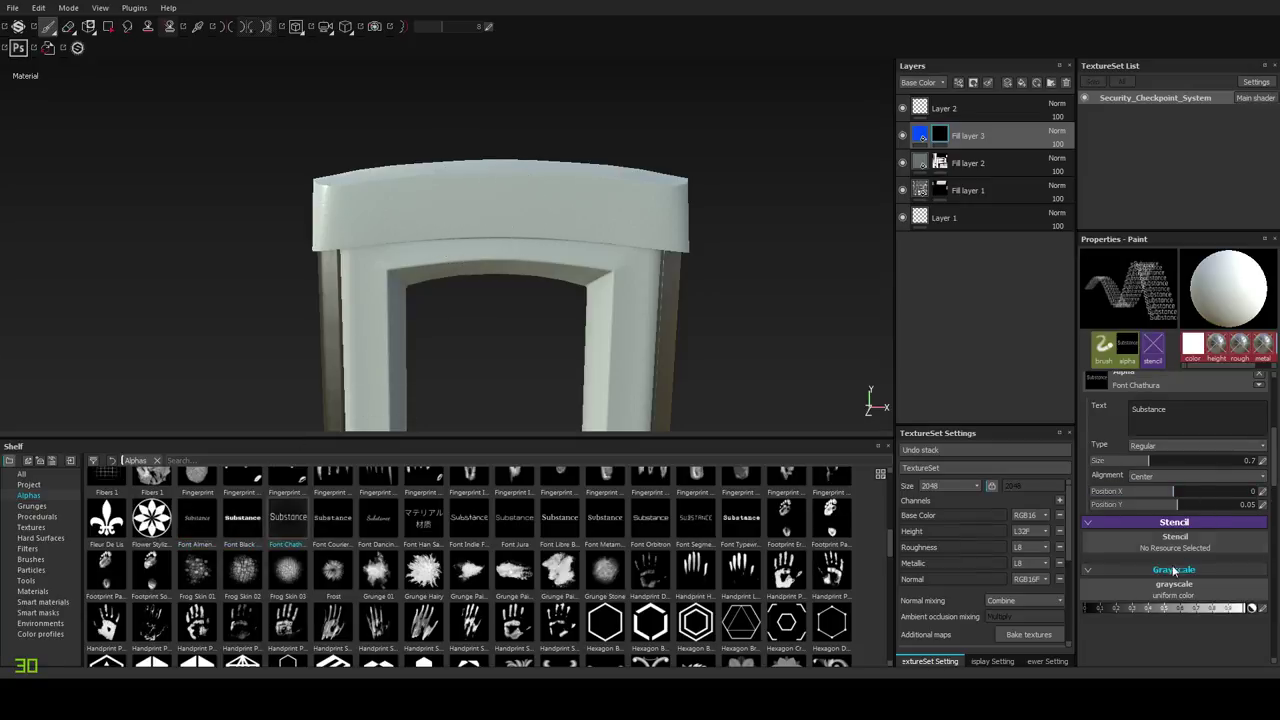
scroll(1225, 490, "up", 2)
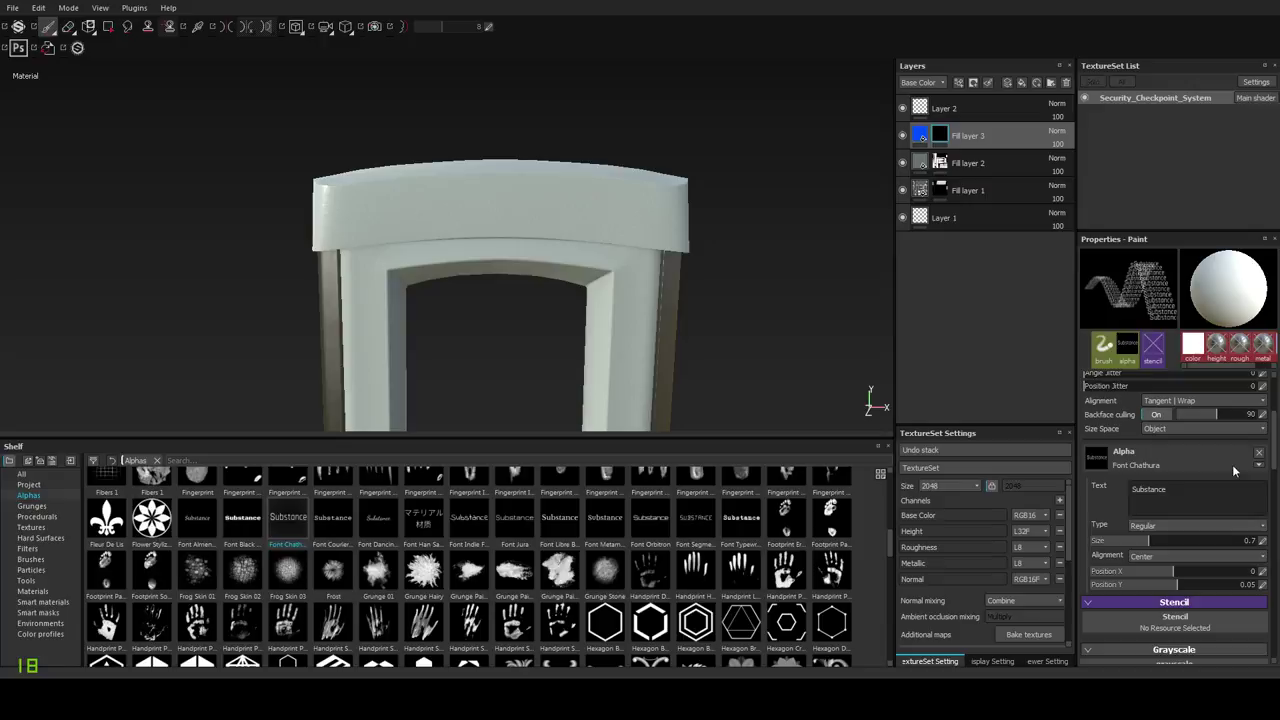
left_click(1188, 524)
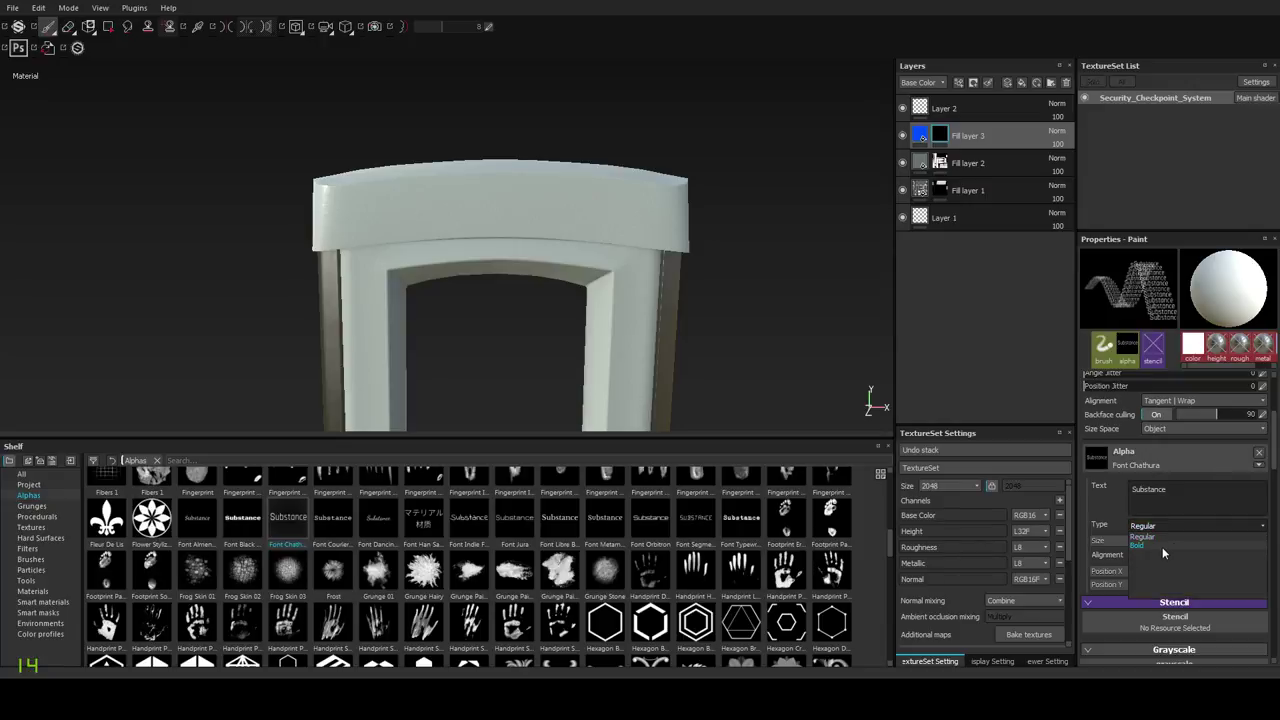
left_click(1163, 545)
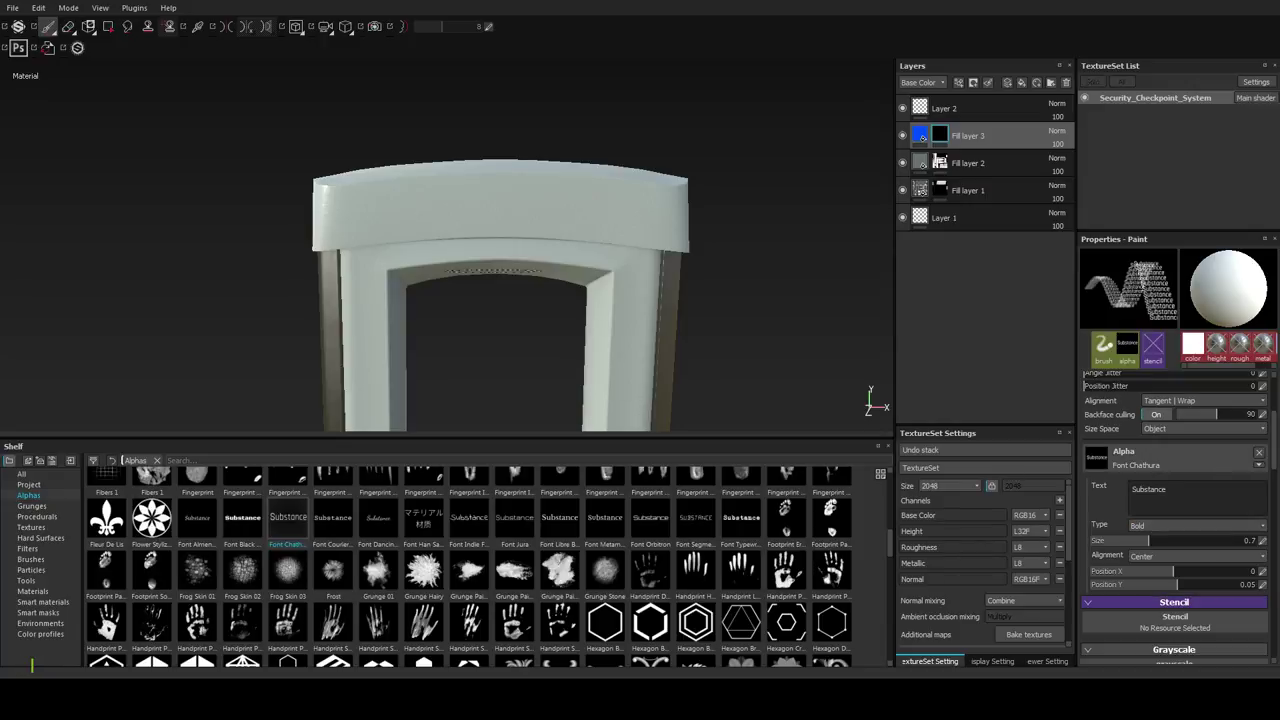
Try stamping the sample text "Substance" in blue on the gate's header.
left_click(515, 203)
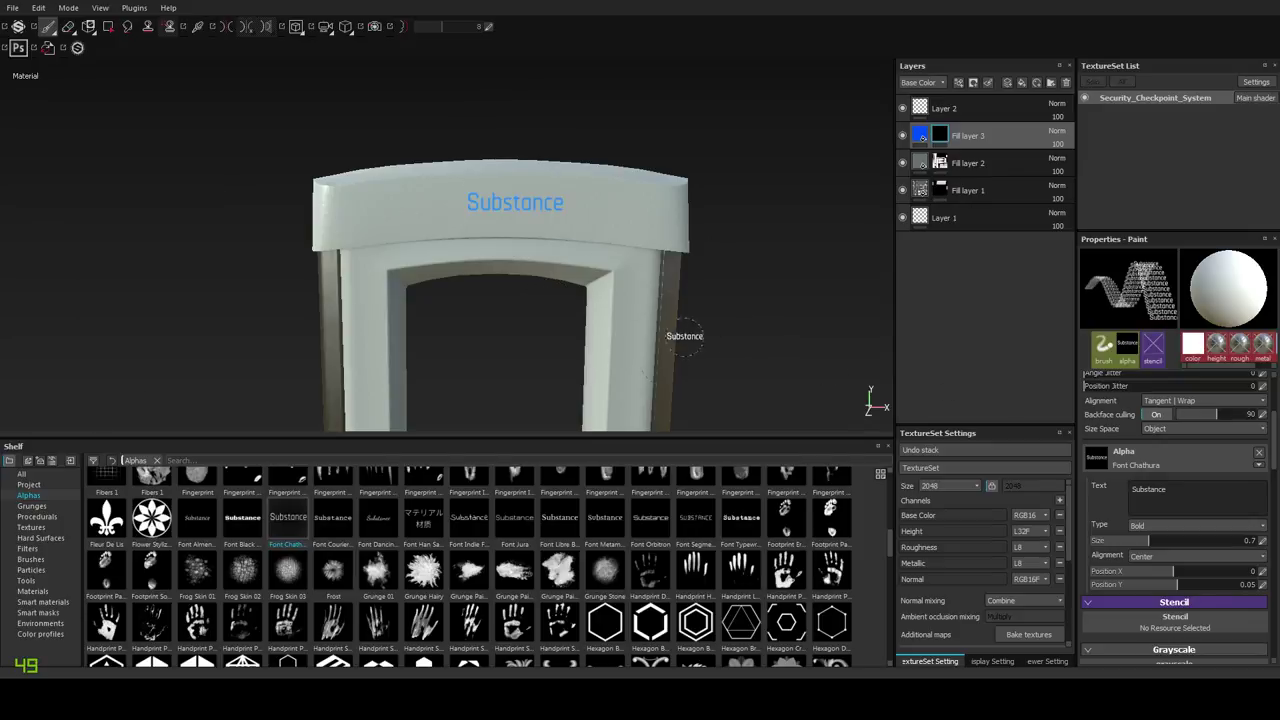
mouse_move(612, 307)
left_mouse_down("alt")
mouse_move(668, 287)
mouse_move(598, 303)
mouse_move(599, 316)
left_mouse_up("alt")
right_click_drag(542, 206, 535, 320, "alt")
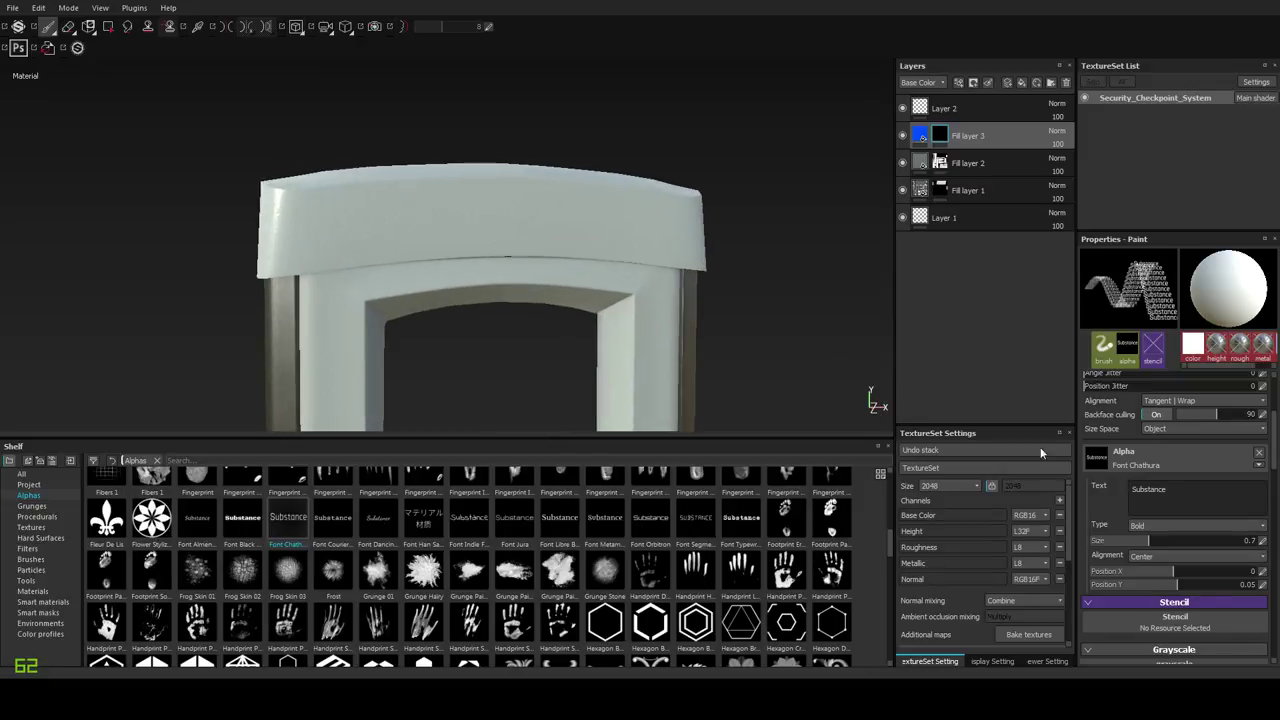
Change Fill layer 3's base colour to a dark crimson red with a value of 0.697.
left_click(920, 135)
left_click(1178, 470)
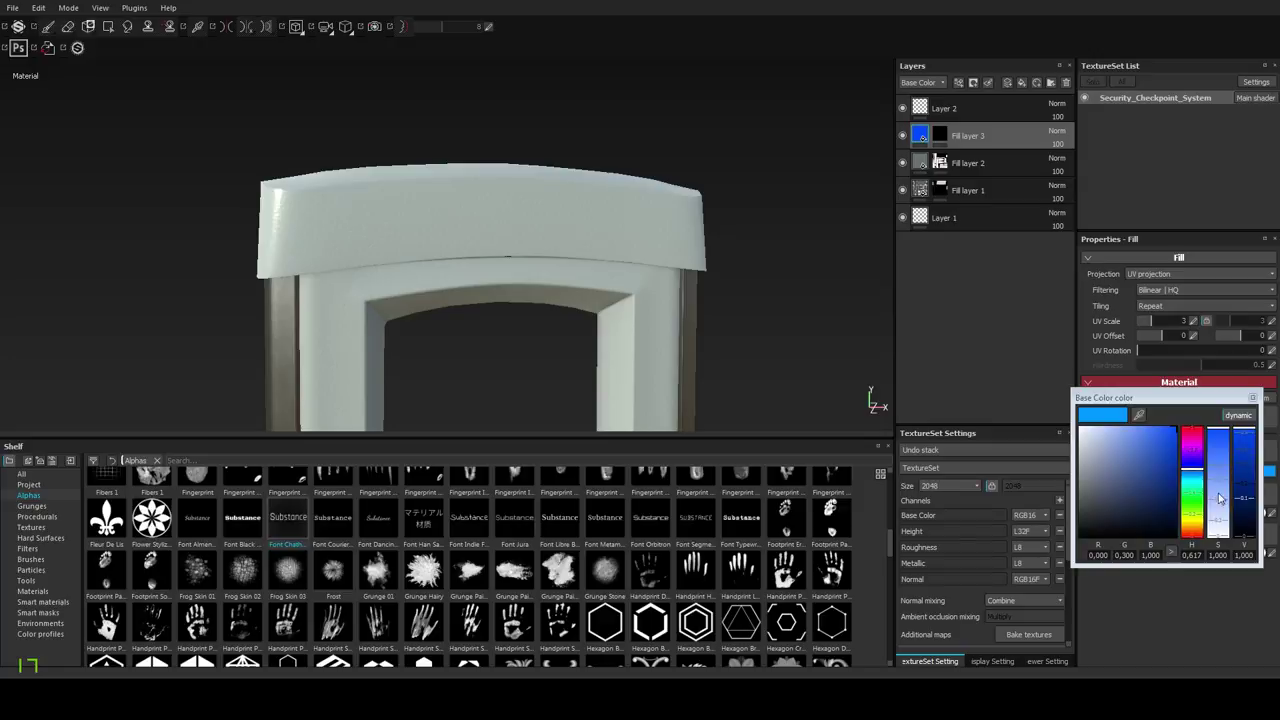
left_click(1193, 538)
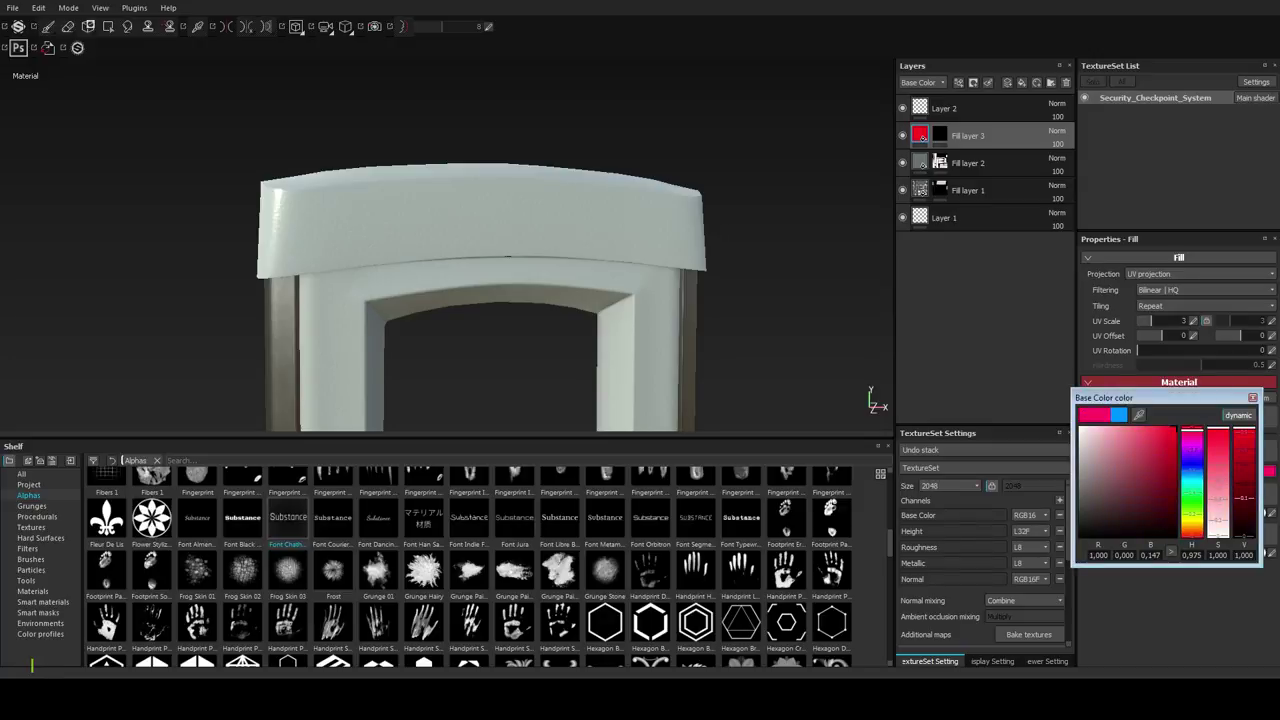
left_click_drag(1244, 429, 1244, 443)
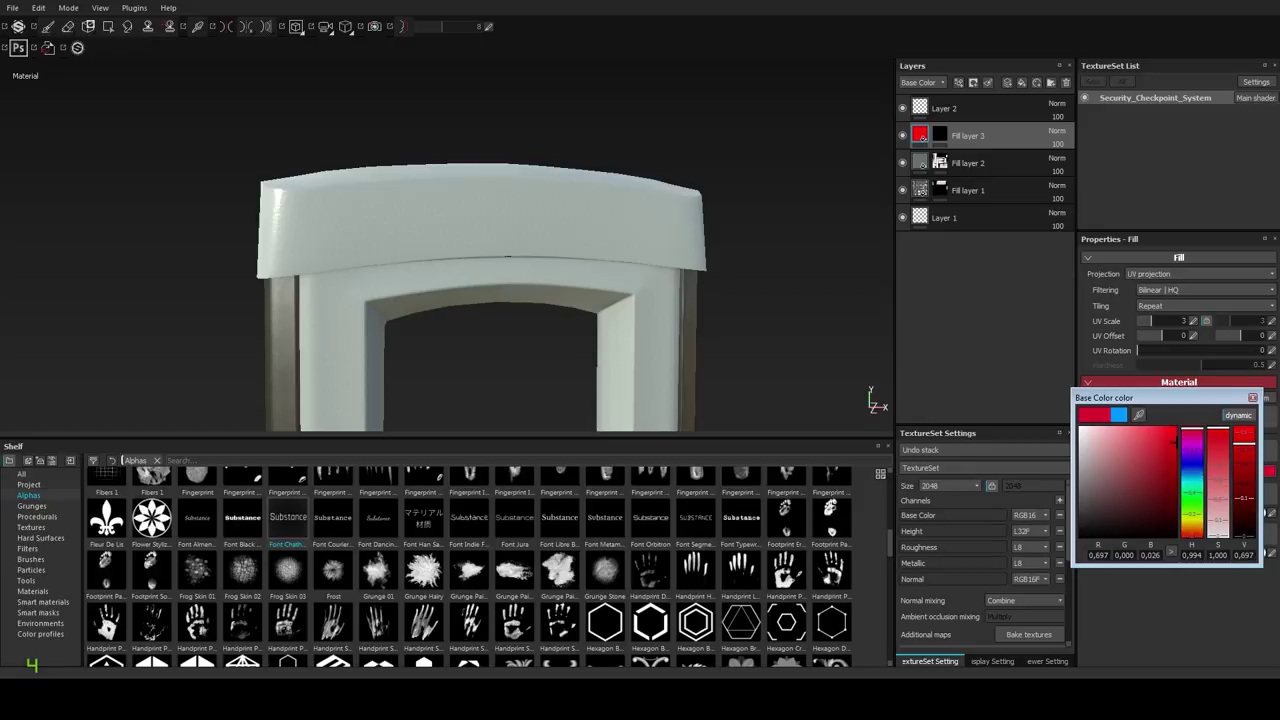
left_click(1252, 397)
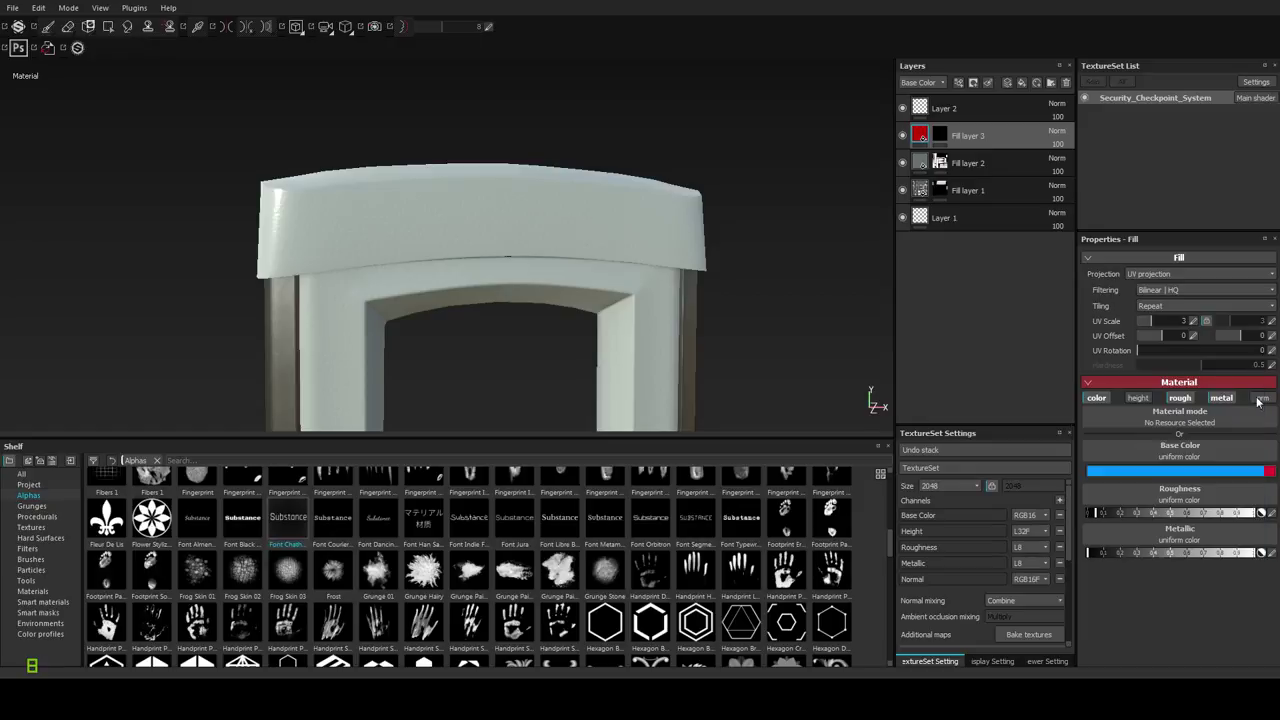
Activate Fill layer 3's mask, test the "Substance" text stamp in red on the gate's header, and undo it.
left_click(939, 137)
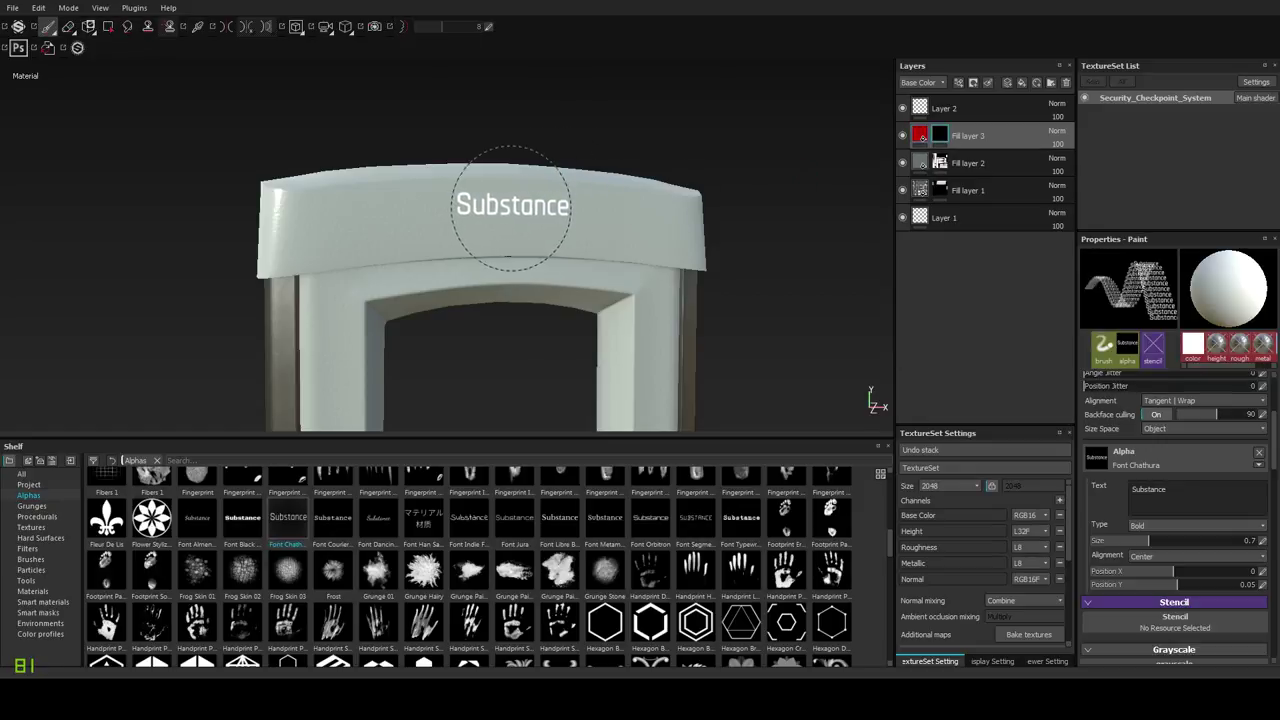
left_click(531, 203)
mouse_move(604, 250)
left_mouse_down("alt")
mouse_move(577, 271)
mouse_move(606, 268)
left_mouse_up("alt")
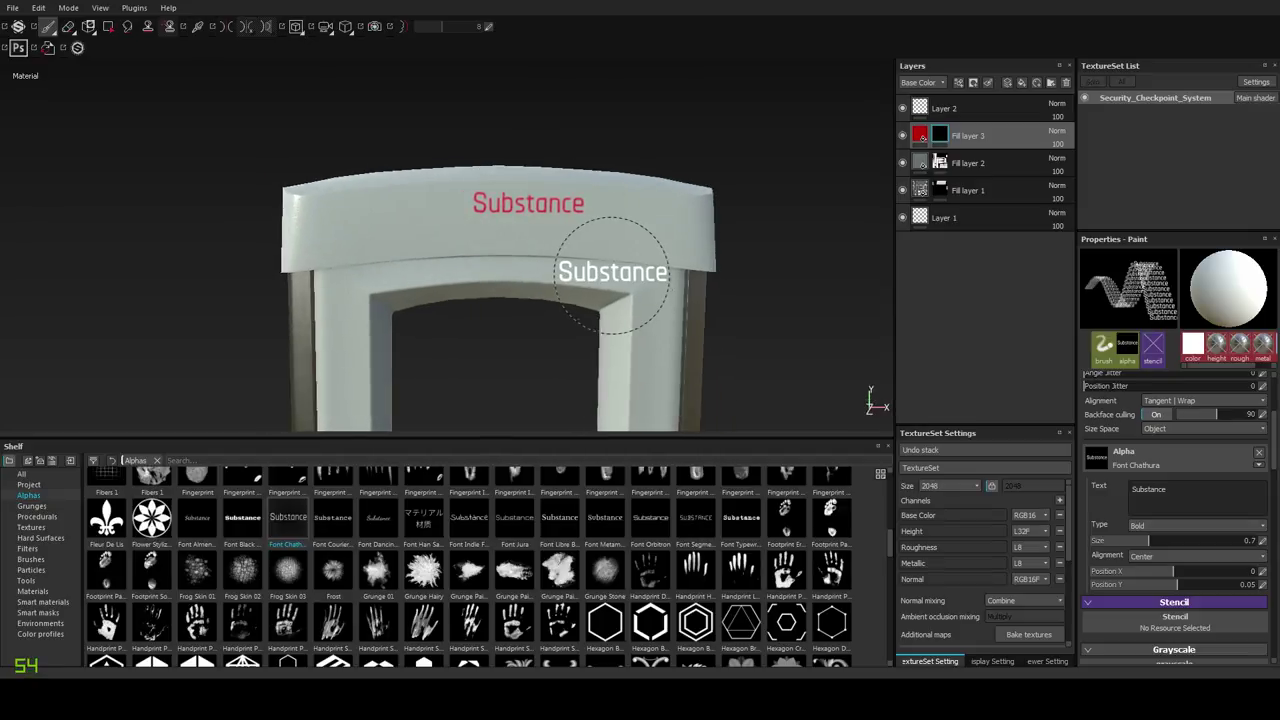
key("ctrl+z")
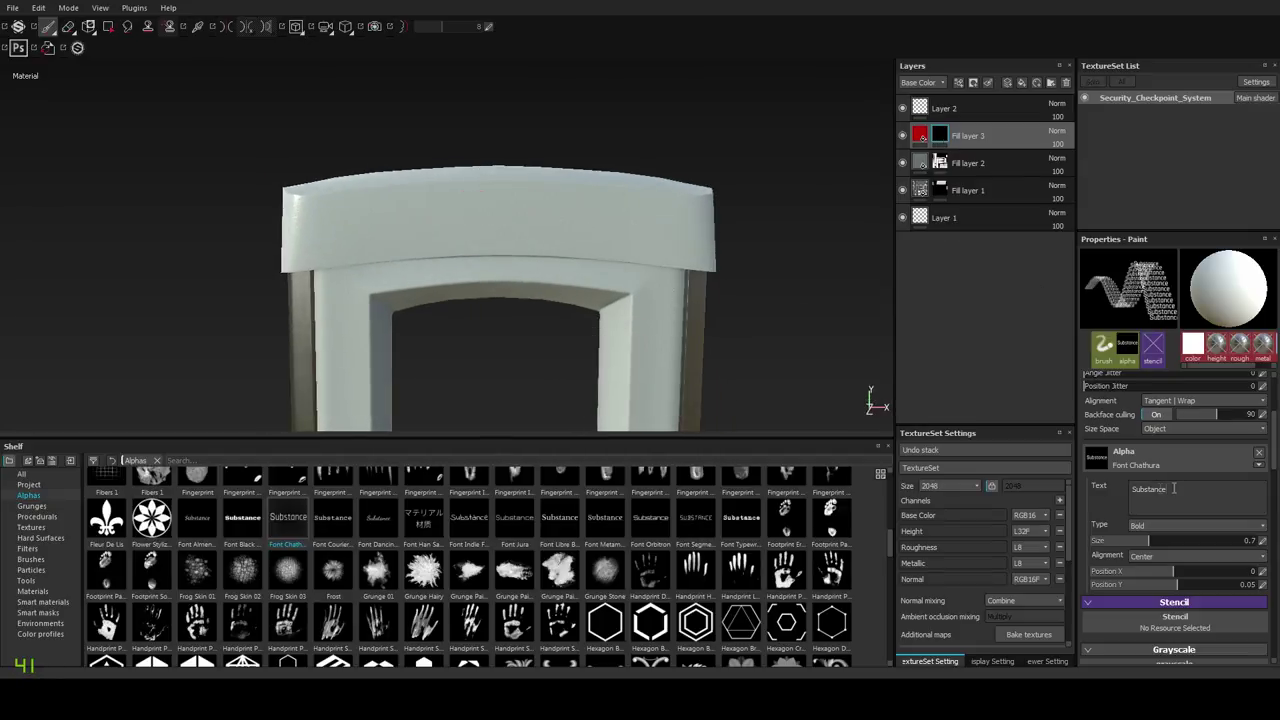
Replace the font alpha's text with "Checkpoint".
key("ctrl+a")
type("S")
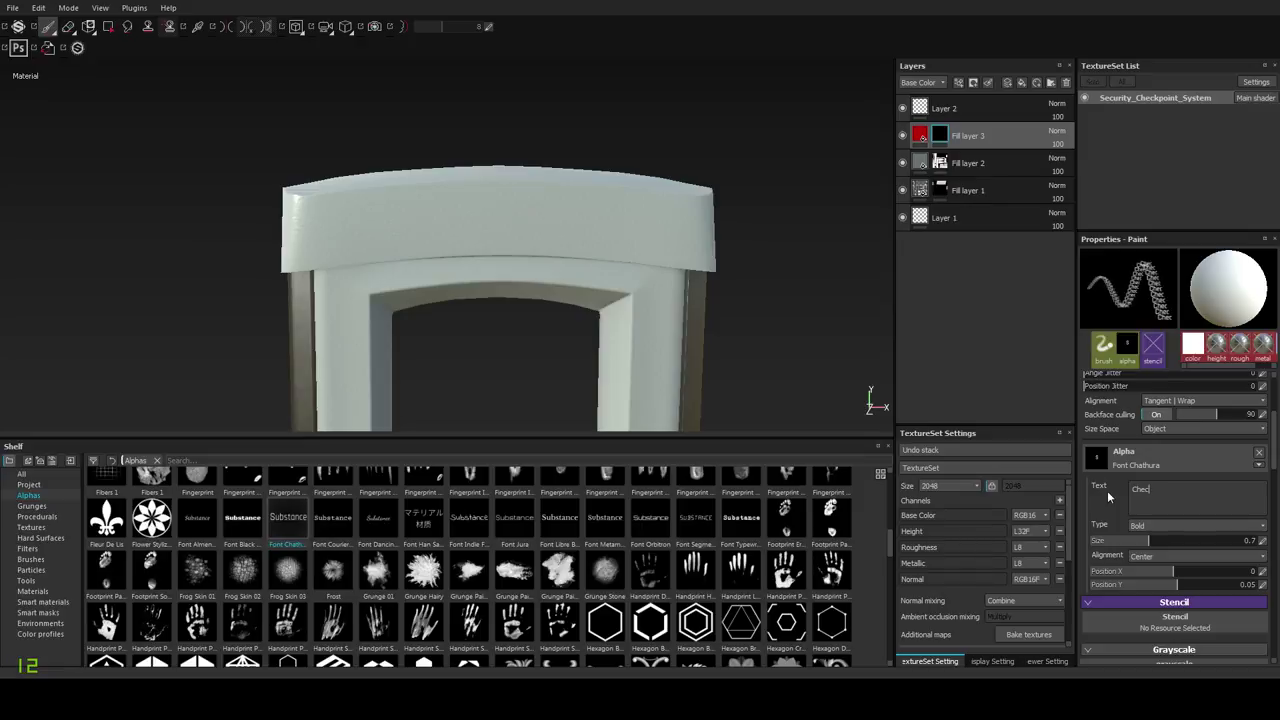
type("h")
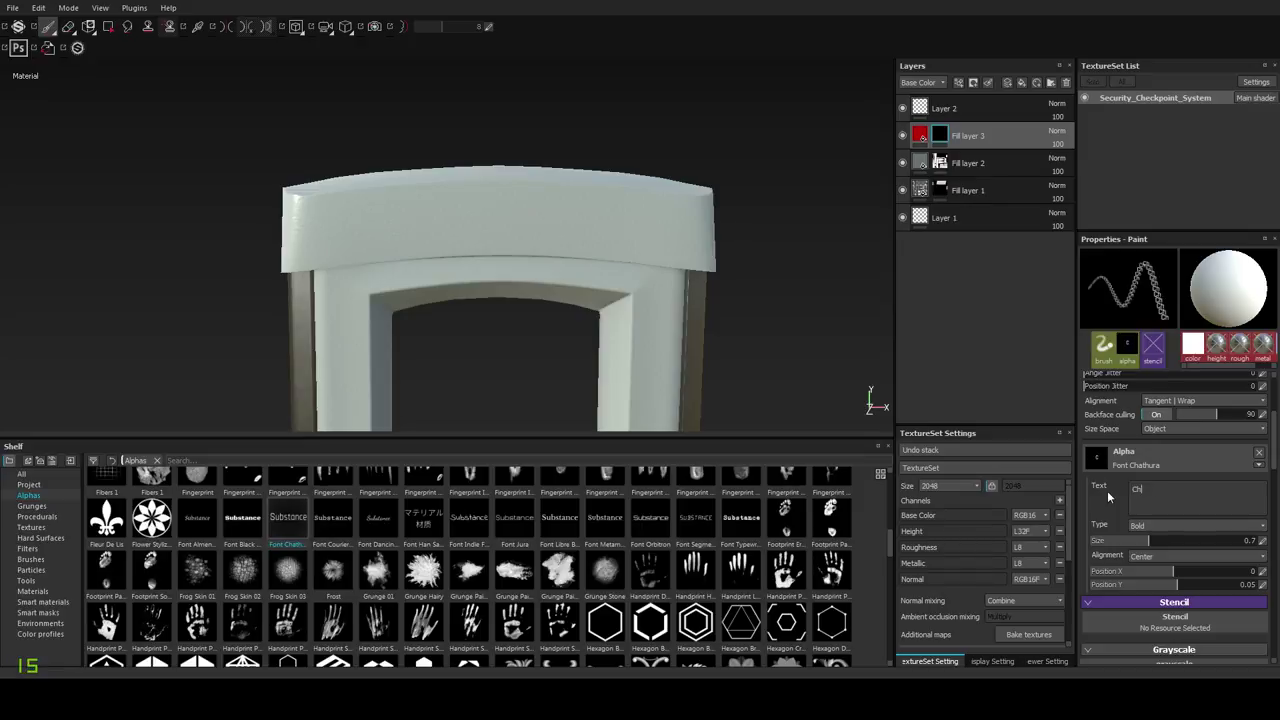
type("eckpoint")
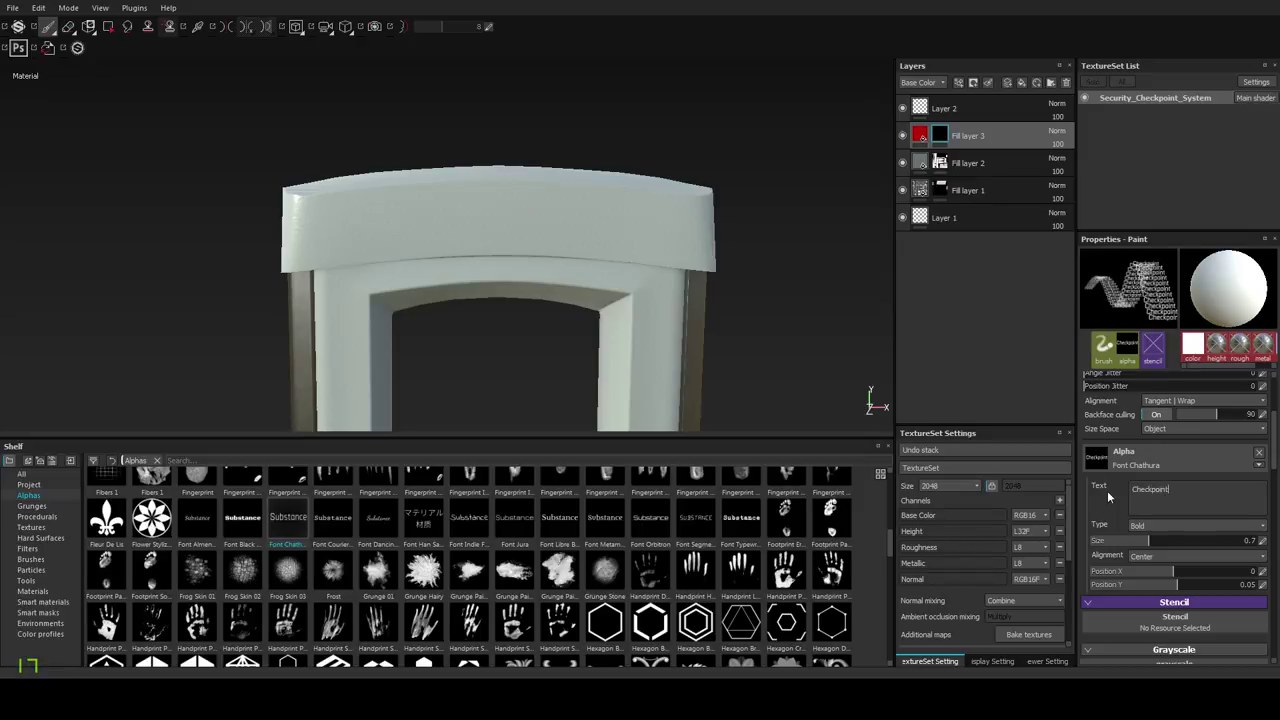
Stamp the red "Checkpoint" lettering in the middle of the gate's header, undoing the first placement.
left_click(532, 210)
key("ctrl+z")
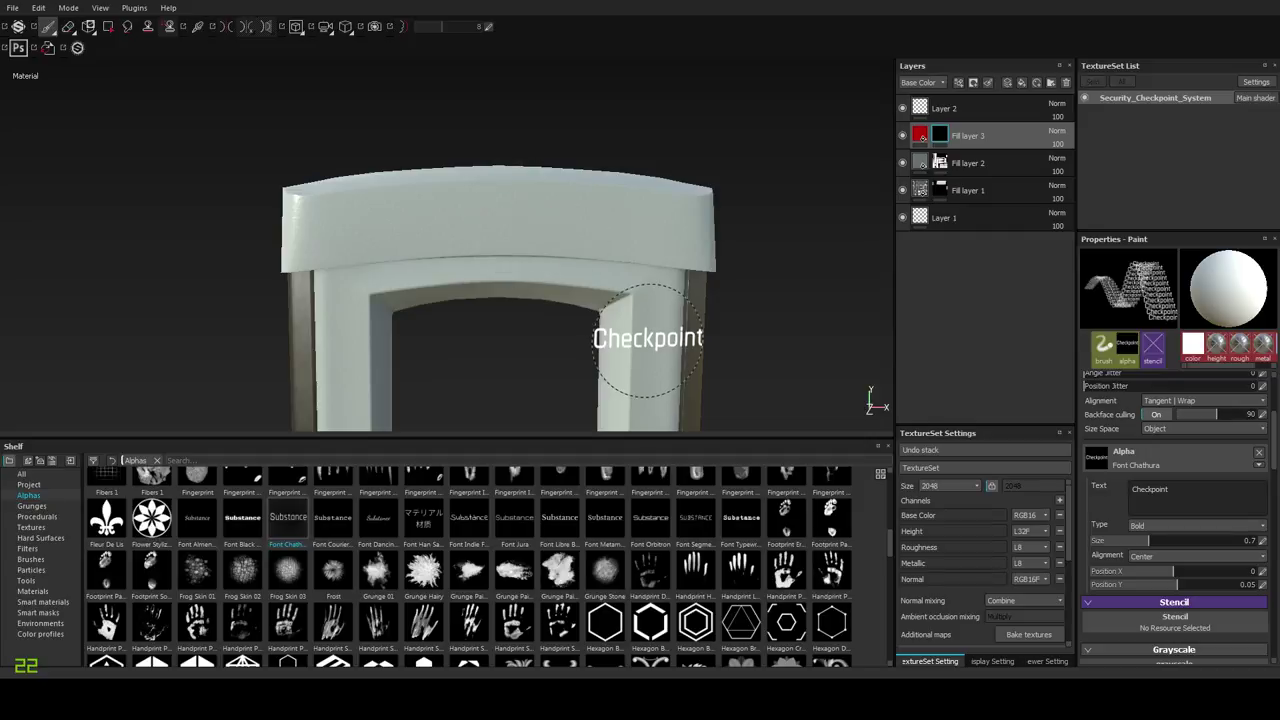
mouse_move(648, 338)
left_mouse_down("alt")
mouse_move(591, 309)
mouse_move(623, 323)
mouse_move(606, 314)
left_mouse_up("alt")
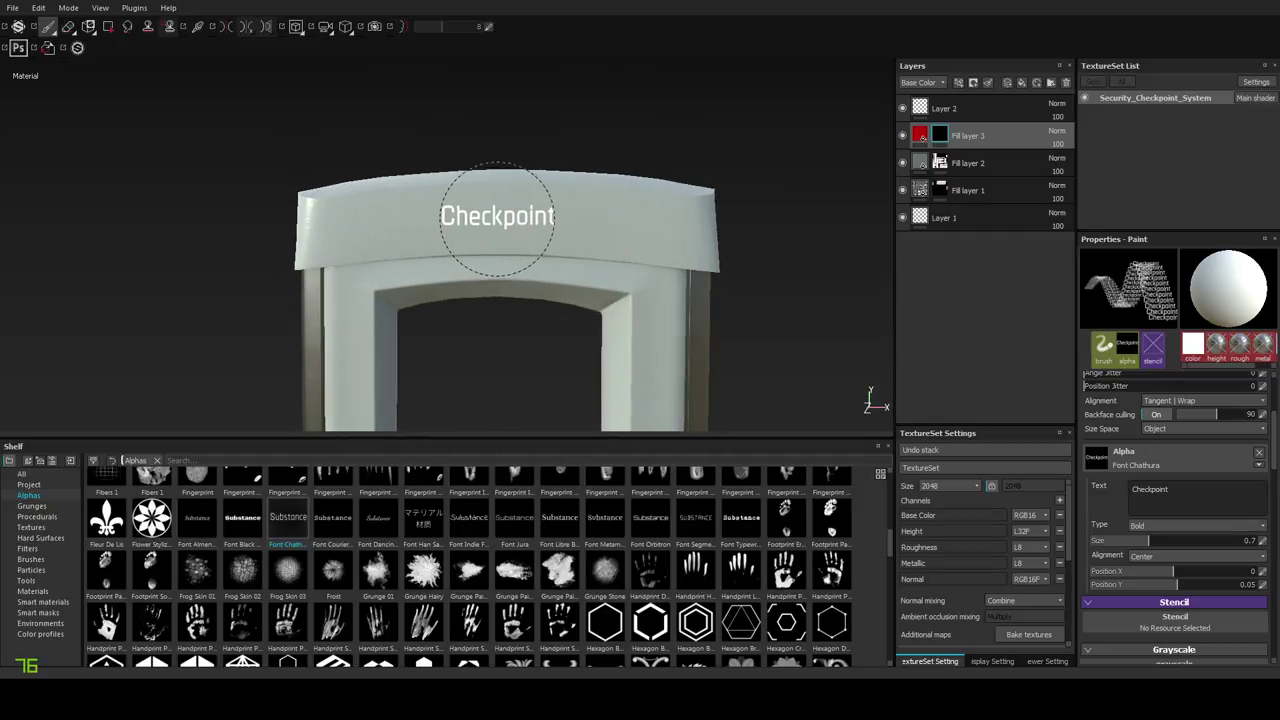
left_click(499, 215)
mouse_move(499, 215)
left_mouse_down("alt")
mouse_move(627, 300)
mouse_move(667, 292)
mouse_move(690, 308)
left_mouse_up("alt")
scroll(594, 234, "up", 4)
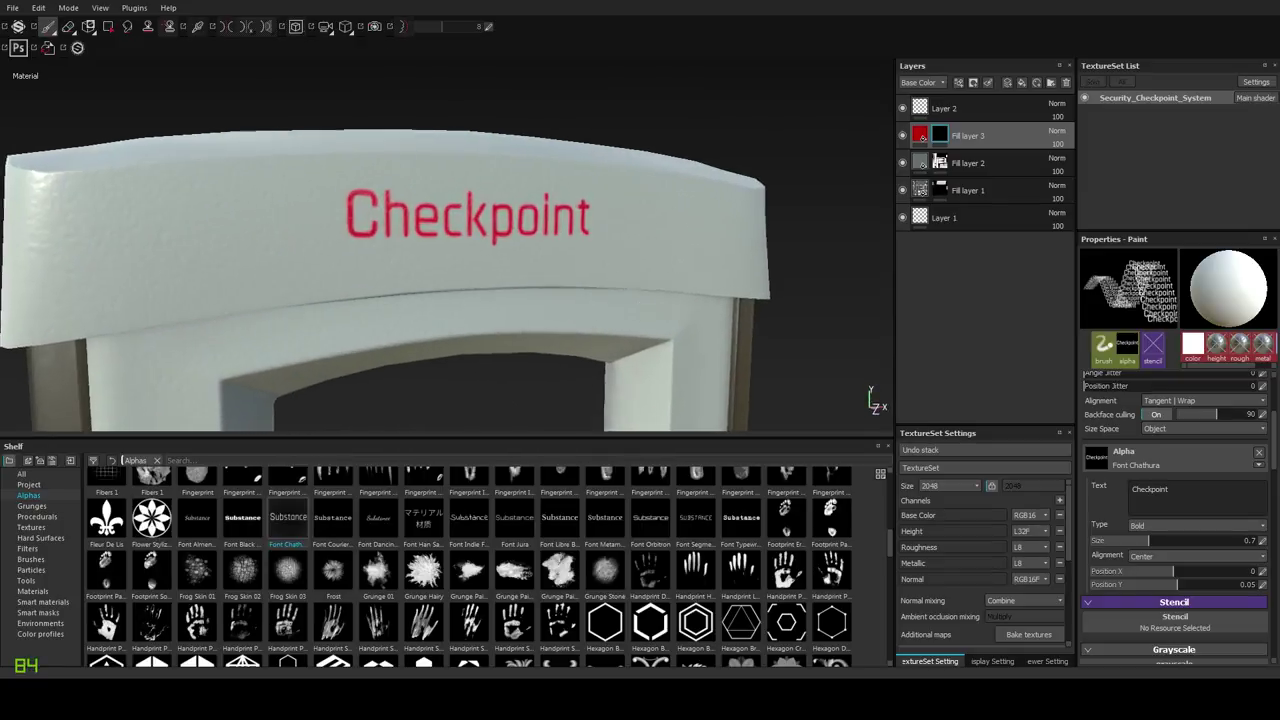
Enable the height channel in Fill layer 3's material and set it slightly below zero to engrave the lettering.
left_click(920, 135)
mouse_move(508, 217)
left_mouse_down("alt")
mouse_move(524, 228)
mouse_move(537, 325)
mouse_move(573, 284)
left_mouse_up("alt")
scroll(537, 334, "up", 4)
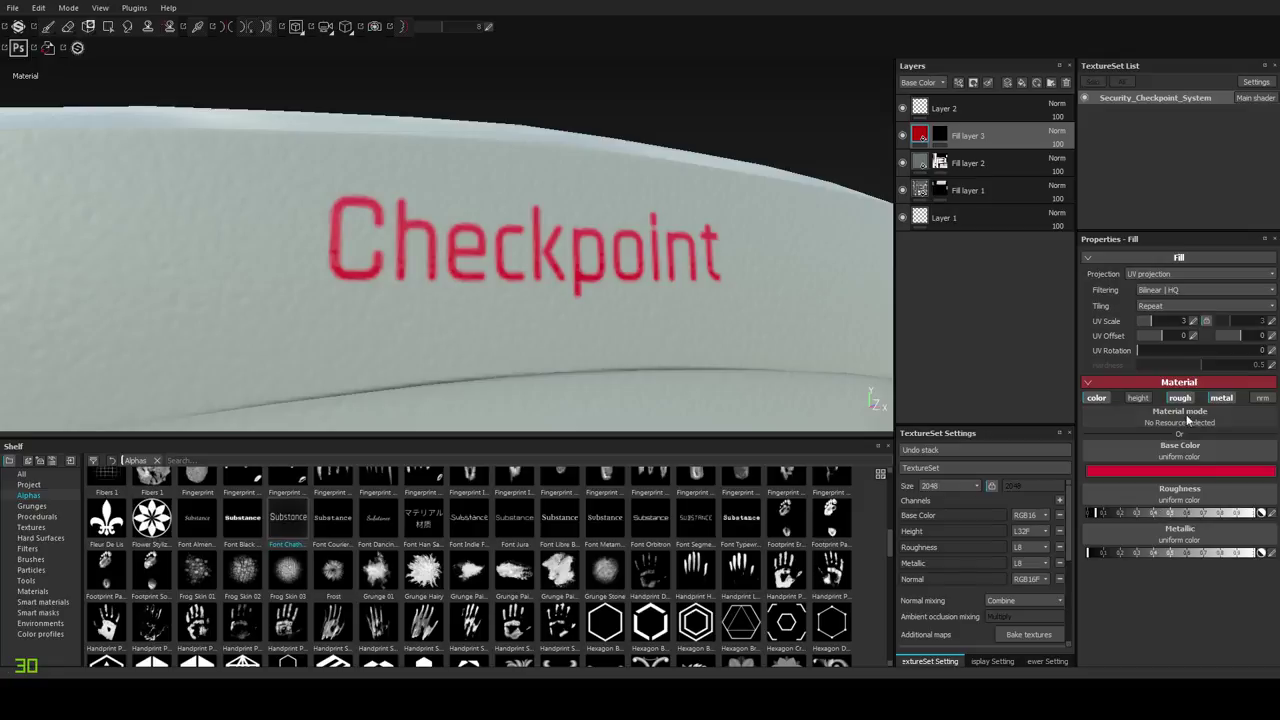
left_click(1138, 397)
left_click_drag(1171, 515, 1168, 515)
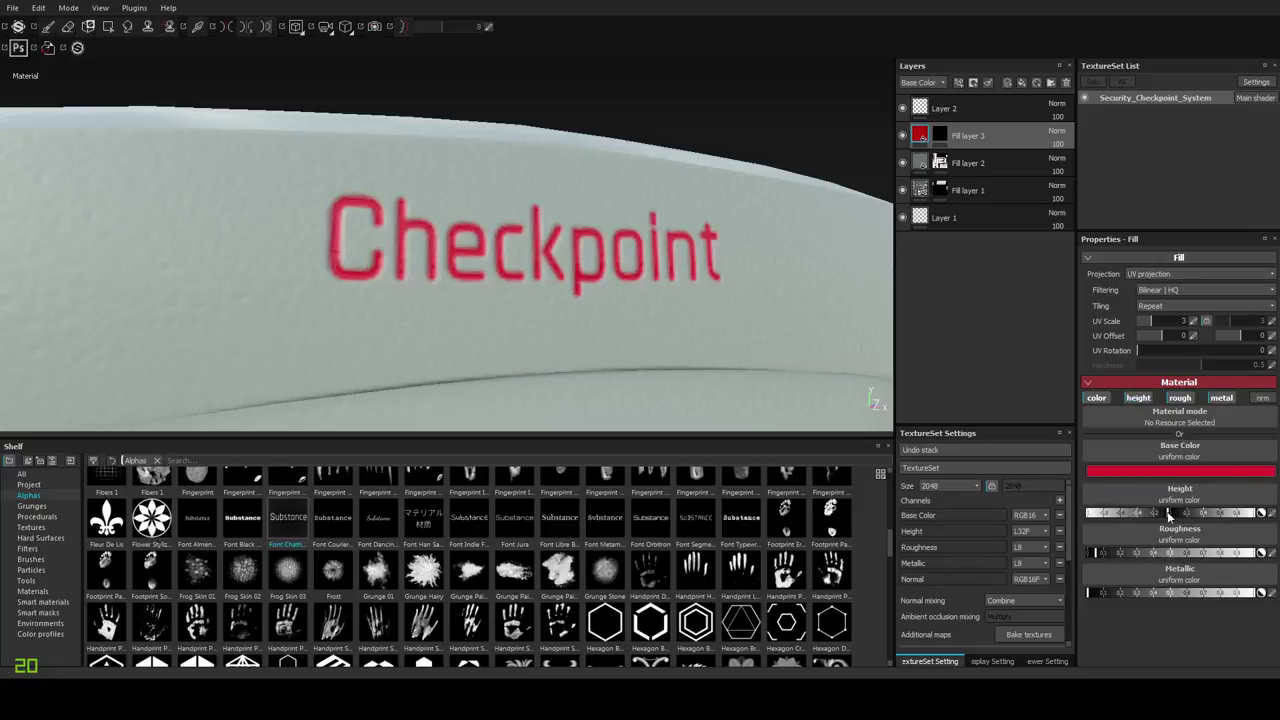
Examine the lettering's engraved relief on the gate's header from several angles and distances.
left_click_drag(735, 385, 680, 343, "alt")
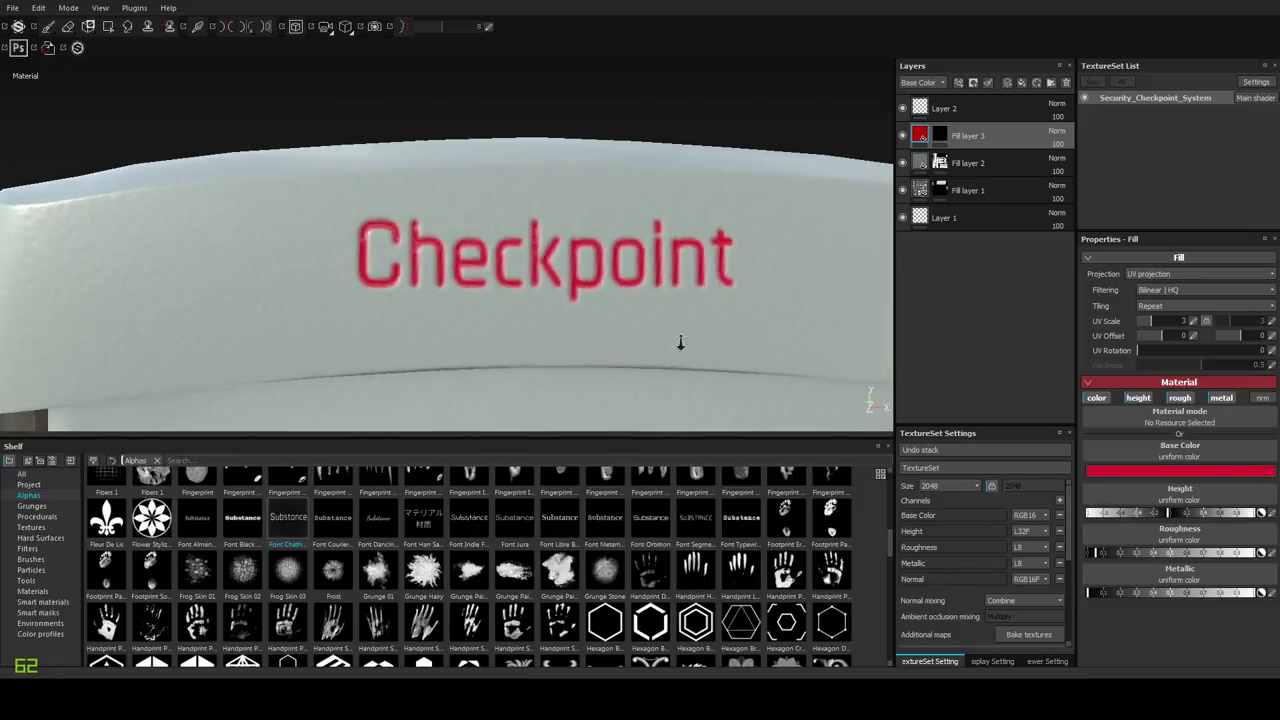
right_click_drag(680, 343, 702, 345, "alt")
middle_click_drag(731, 348, 640, 320, "alt")
left_click_drag(640, 320, 671, 334, "alt")
right_click_drag(671, 334, 655, 388, "alt")
middle_click_drag(622, 322, 604, 237, "alt")
left_click_drag(649, 368, 587, 365, "alt")
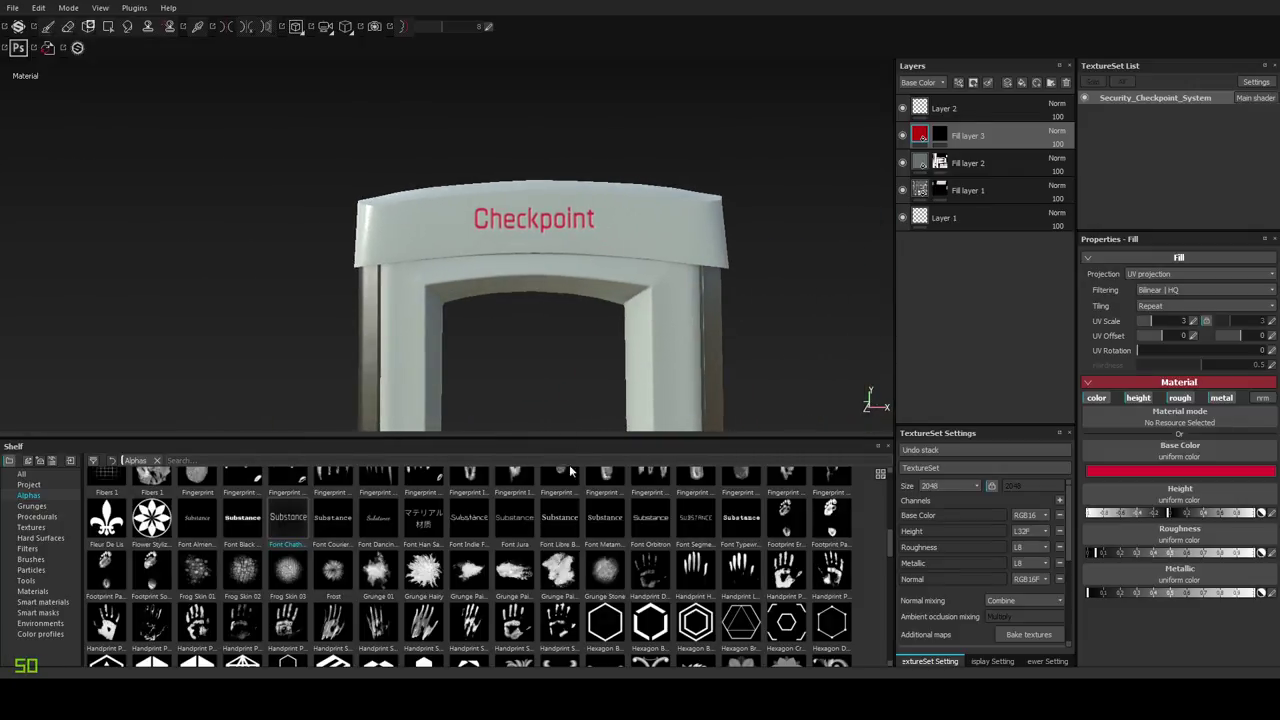
Set Fill layer 3's height slightly above zero so the "Checkpoint" lettering is embossed.
left_click_drag(776, 236, 669, 267, "alt")
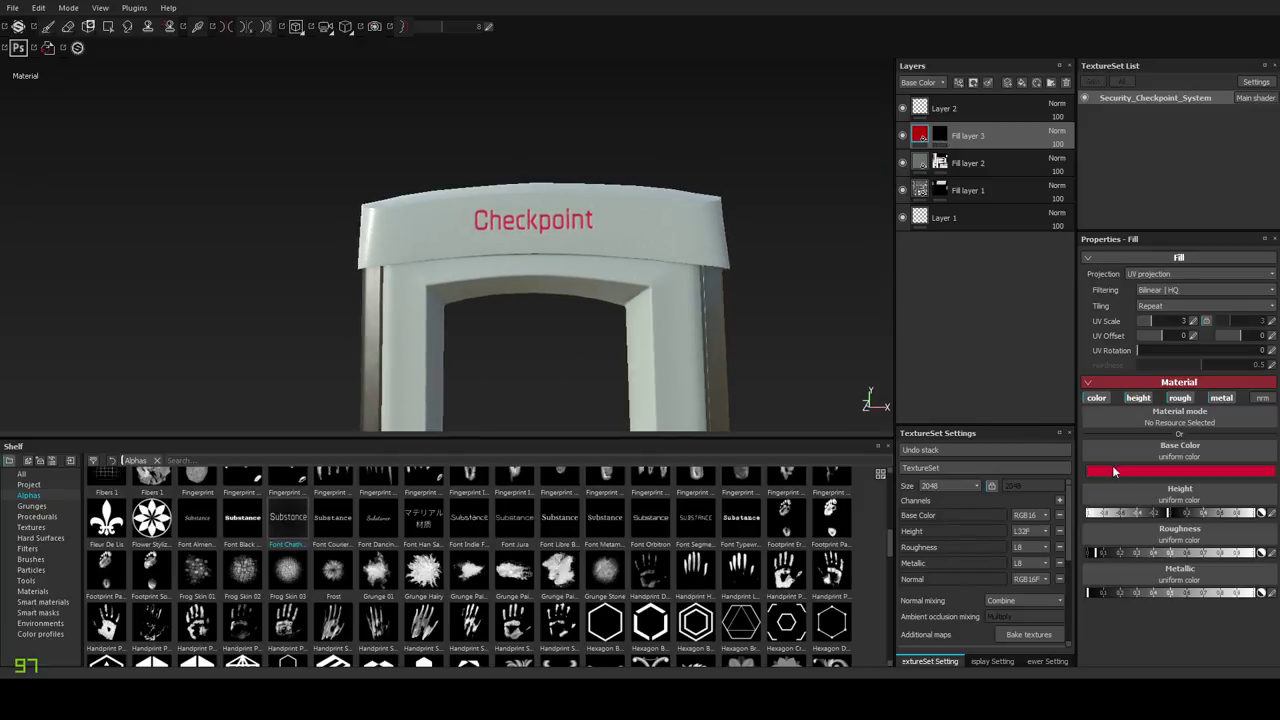
left_click_drag(714, 343, 769, 363, "alt")
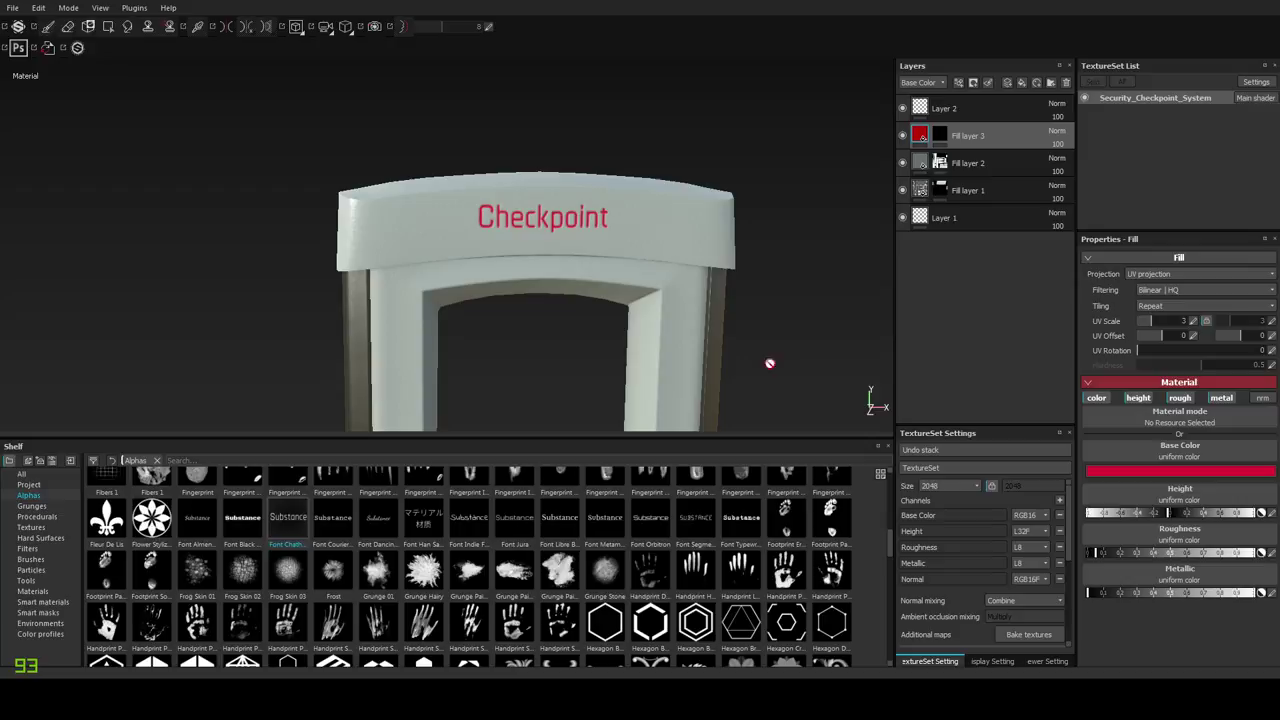
left_click(1175, 513)
right_click_drag(600, 246, 600, 346, "alt")
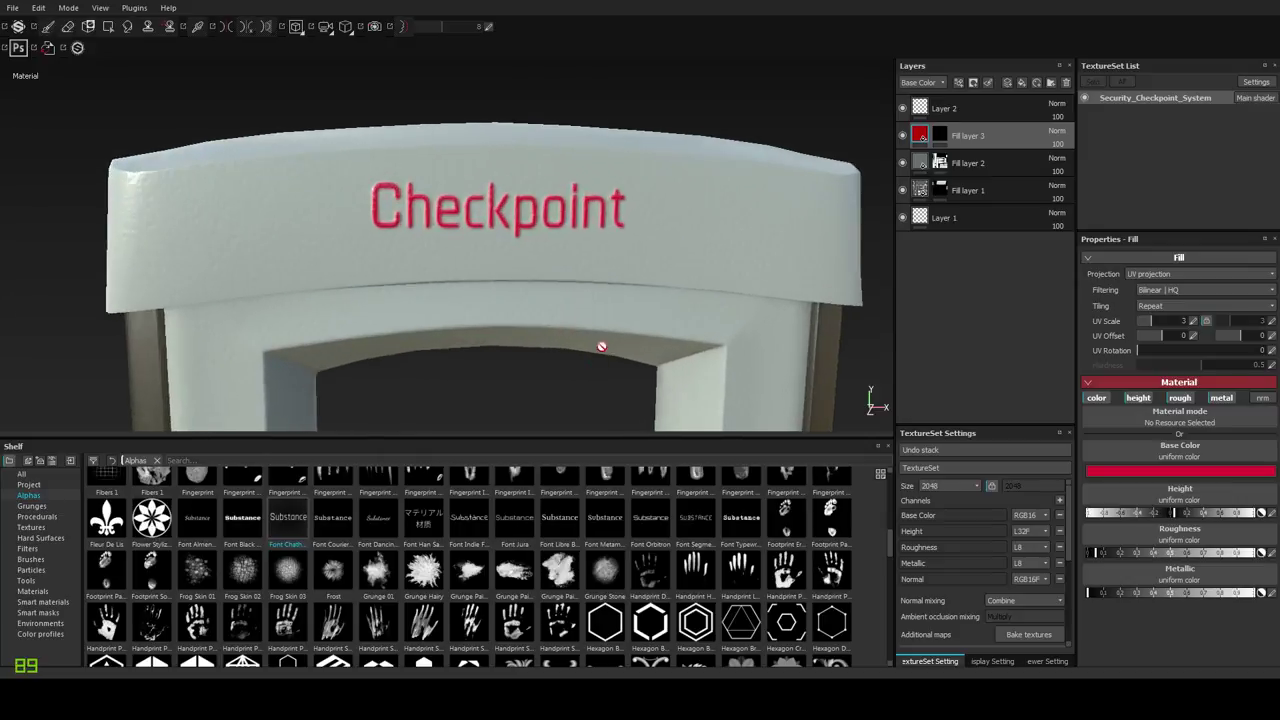
Set Fill layer 3's height slightly below zero to engrave the "Checkpoint" lettering and check the relief on the header.
left_click_drag(600, 346, 769, 365, "alt")
left_click(1168, 513)
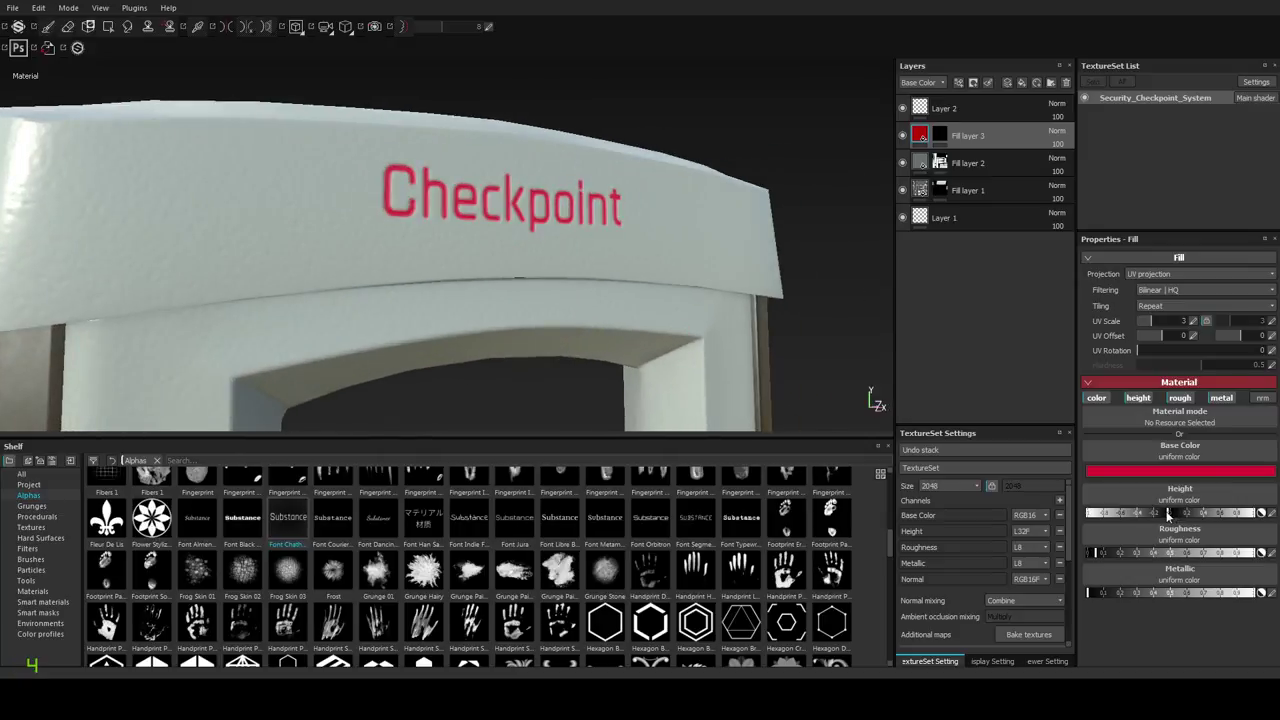
left_click_drag(731, 370, 609, 351, "alt")
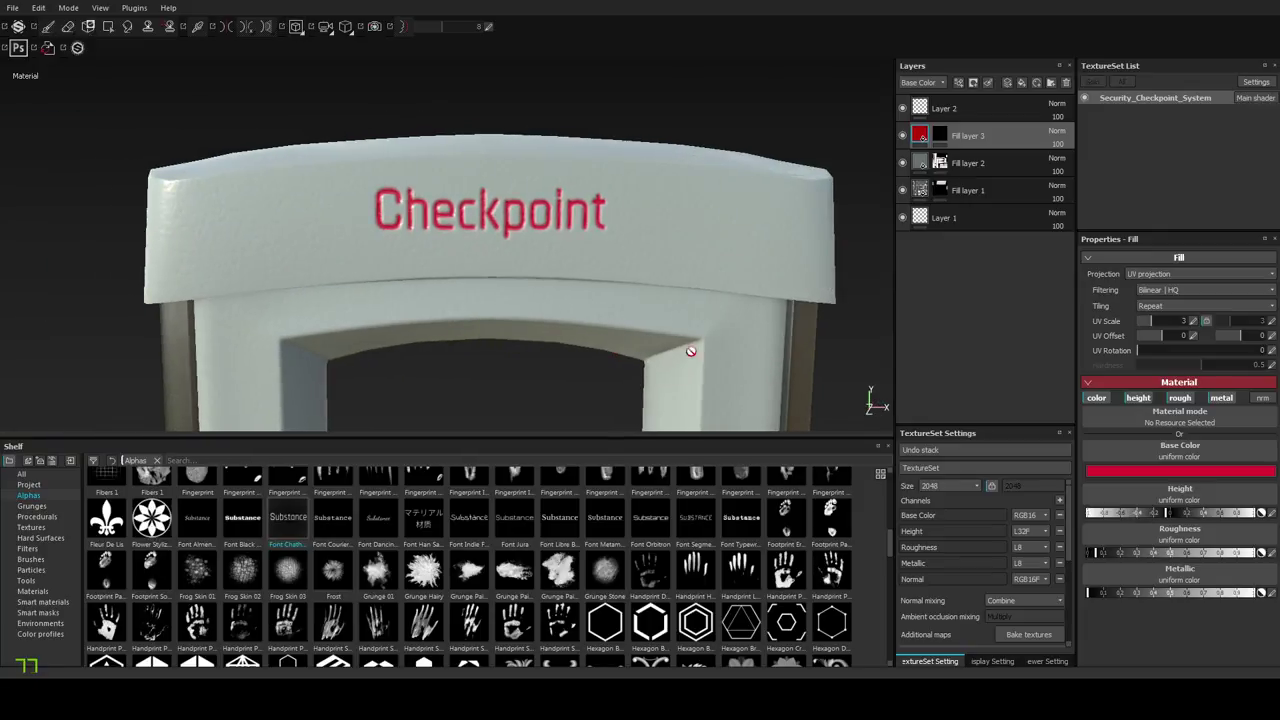
right_click_drag(634, 335, 555, 75, "alt")
middle_click_drag(631, 337, 606, 240, "alt")
left_click_drag(606, 240, 648, 269, "alt")
Select Fill layer 3's mask, reload the Font Chathura alpha for the brush and set its text to "CHECKPOINT".
left_click(940, 137)
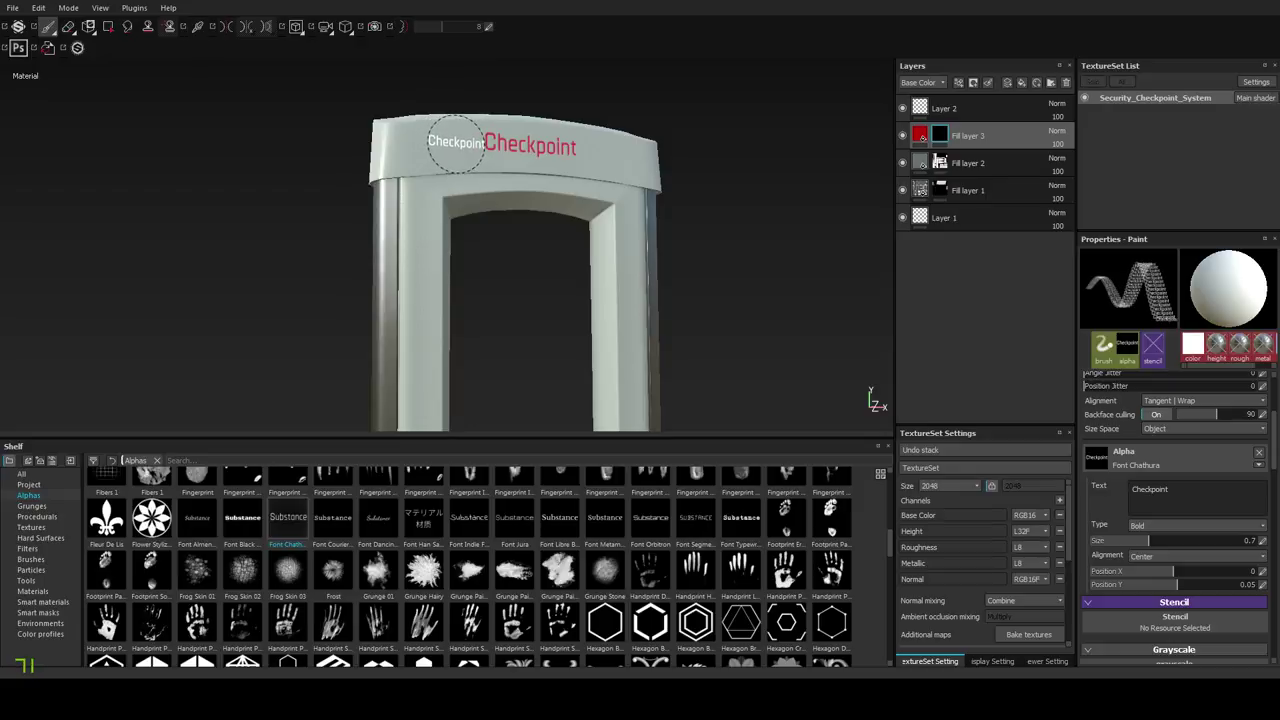
left_click_drag(453, 144, 454, 250, "alt")
scroll(454, 251, "up", 3)
middle_click_drag(454, 251, 480, 275, "alt")
left_click_drag(480, 273, 457, 263, "alt")
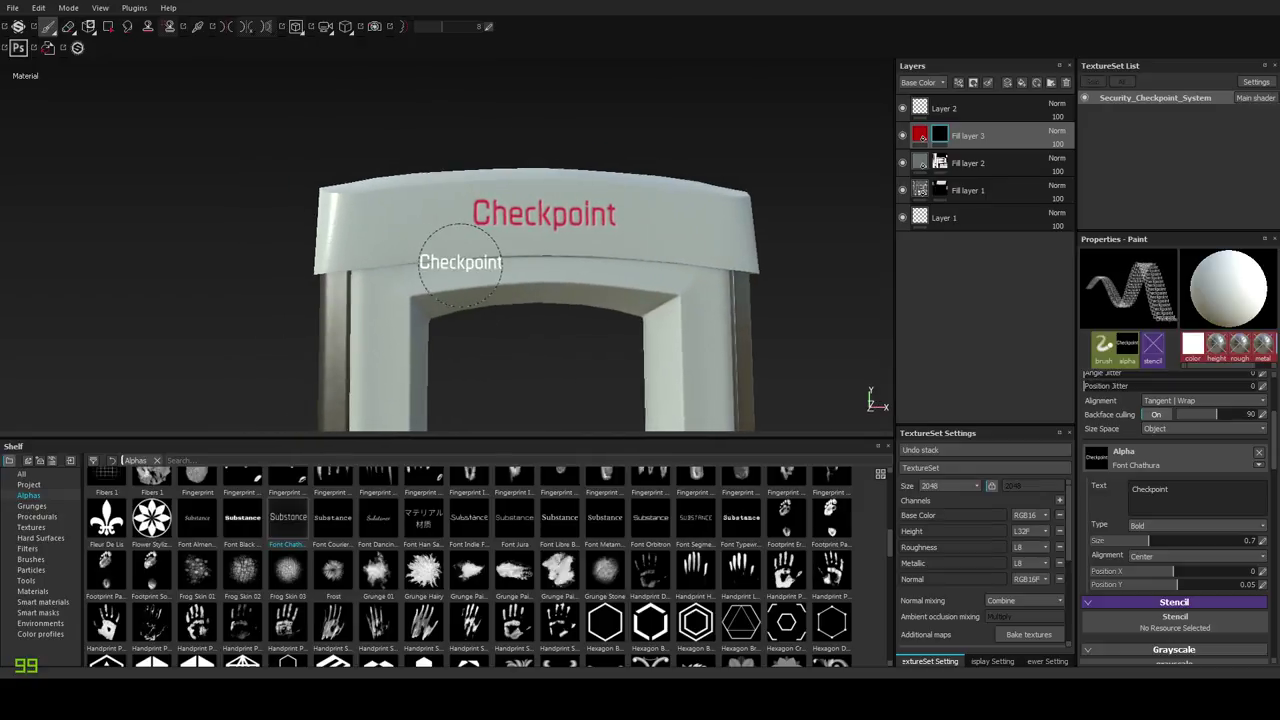
left_click(332, 517)
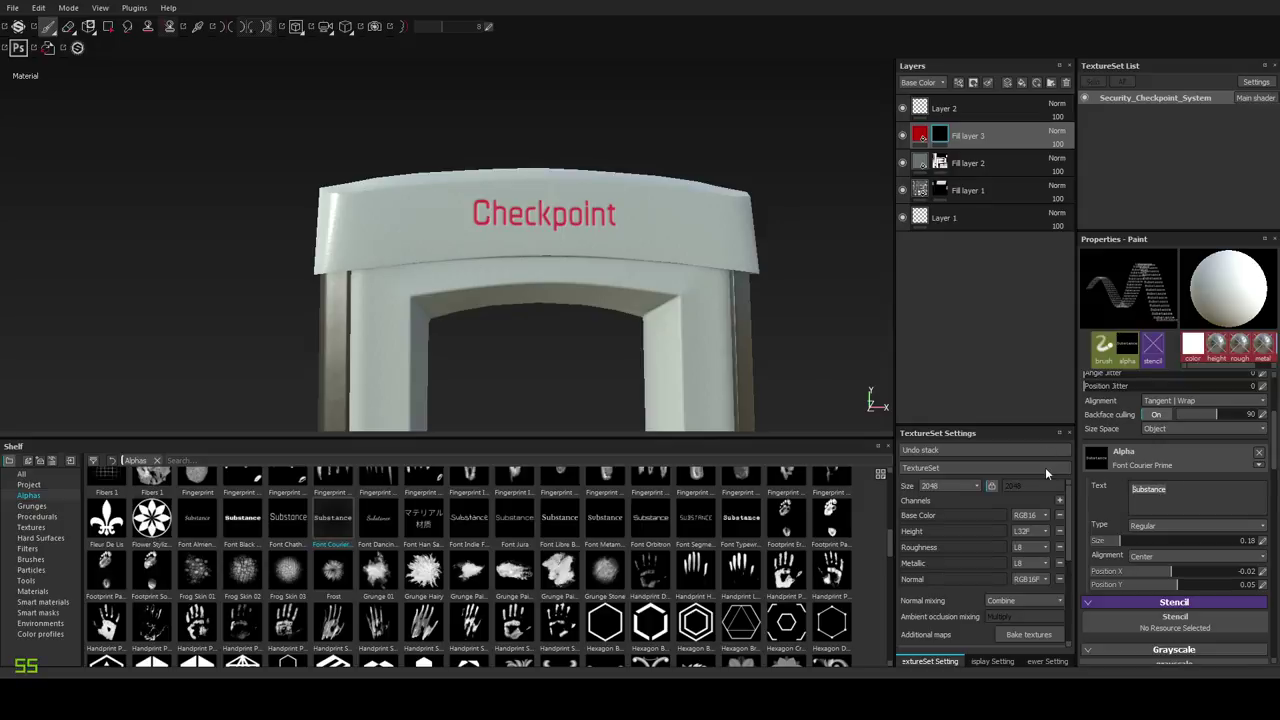
left_click(287, 517)
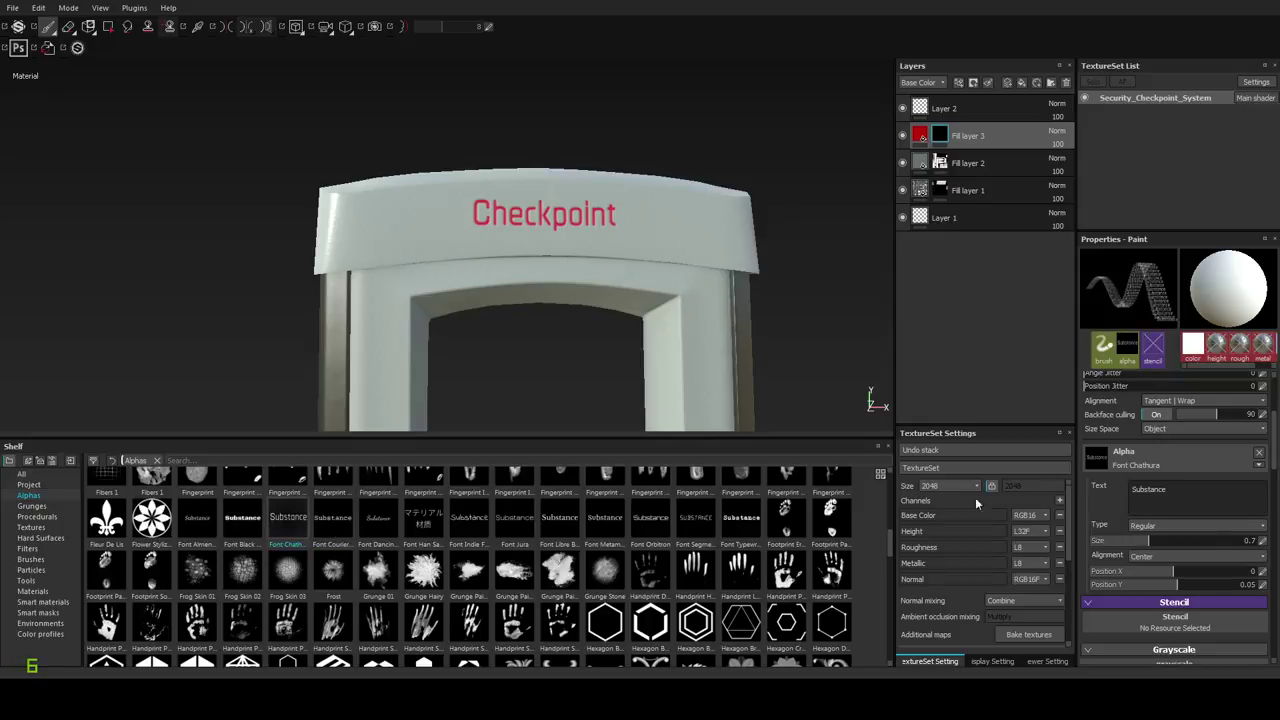
double_click(1174, 489)
type("Ch")
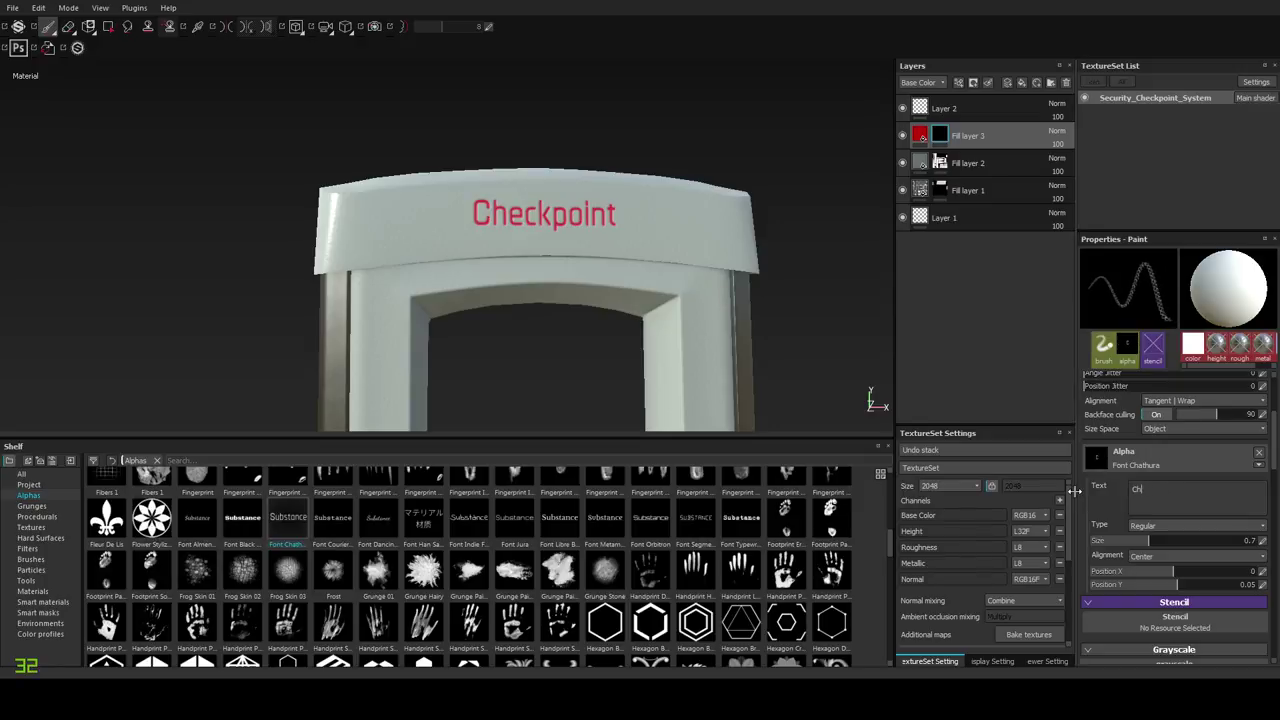
type("ECK")
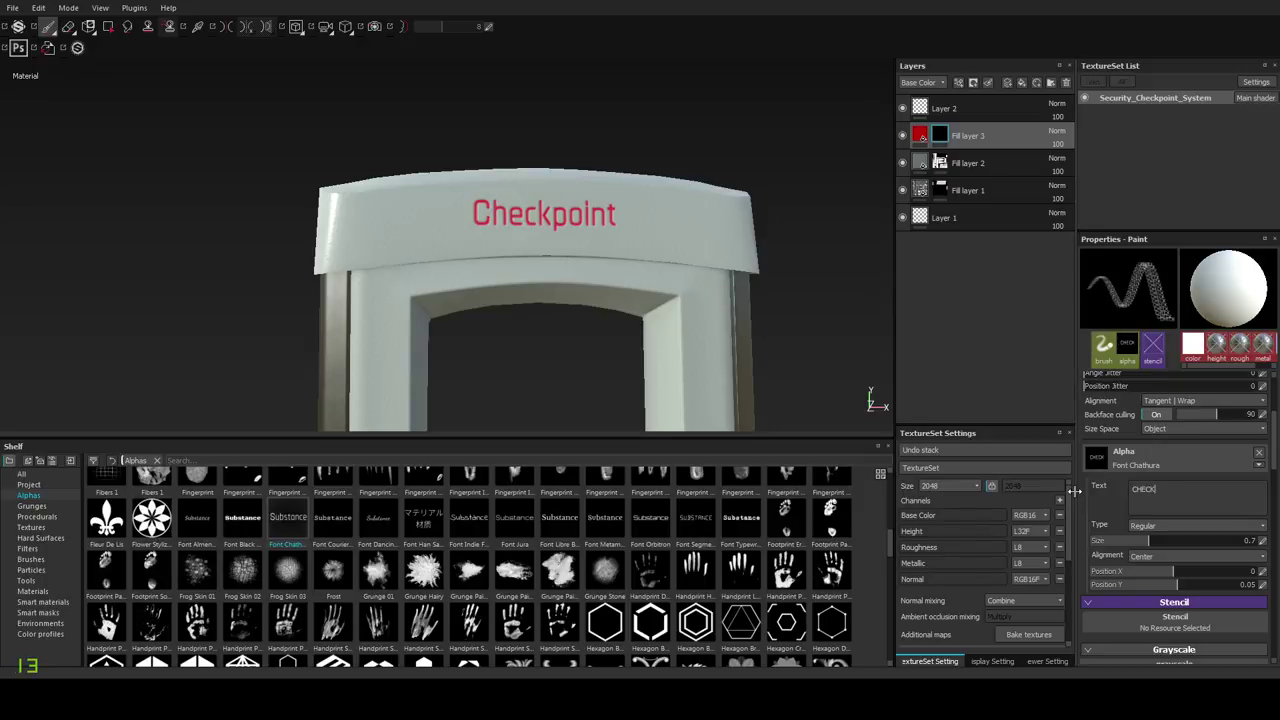
type("POINT")
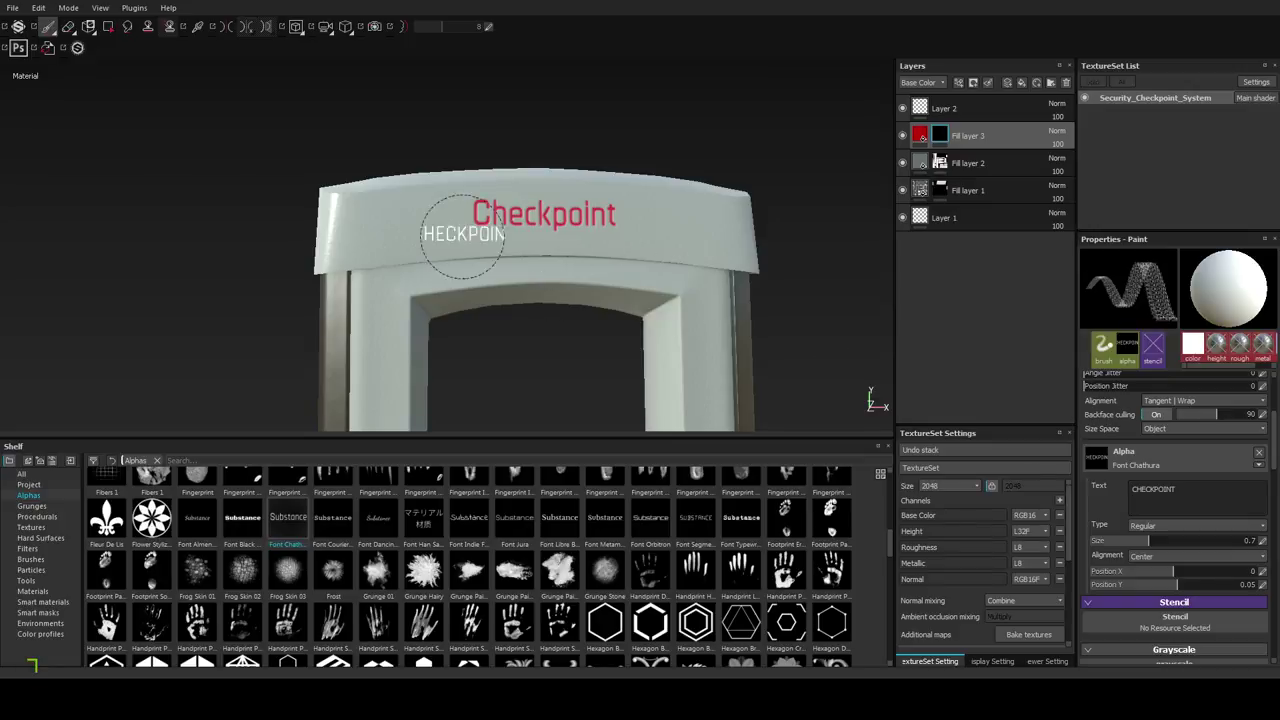
Try stamping the uppercase text beside the start of the existing lettering on the gate's header.
left_click(417, 217)
left_click_drag(631, 270, 593, 270, "alt")
key("ctrl+z")
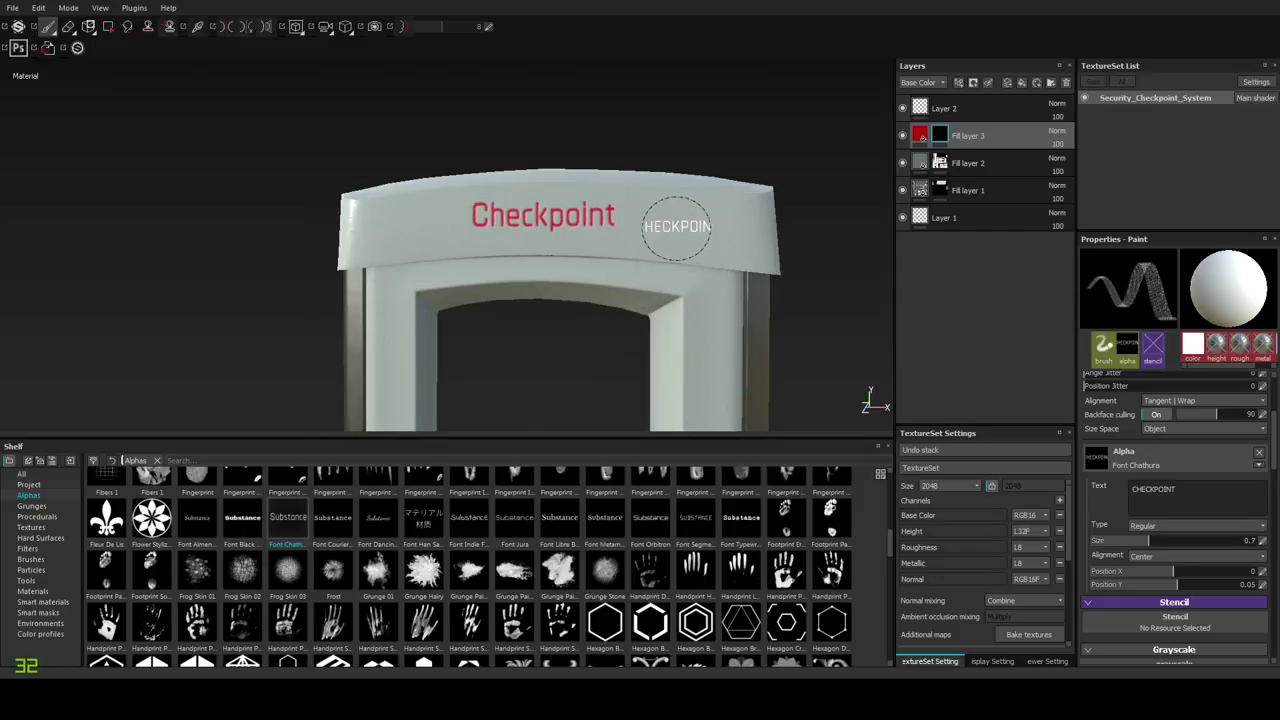
Reduce the text alpha's size to 0.55 and try it with a stamp beside the end of the existing lettering.
left_click_drag(1146, 540, 1135, 540)
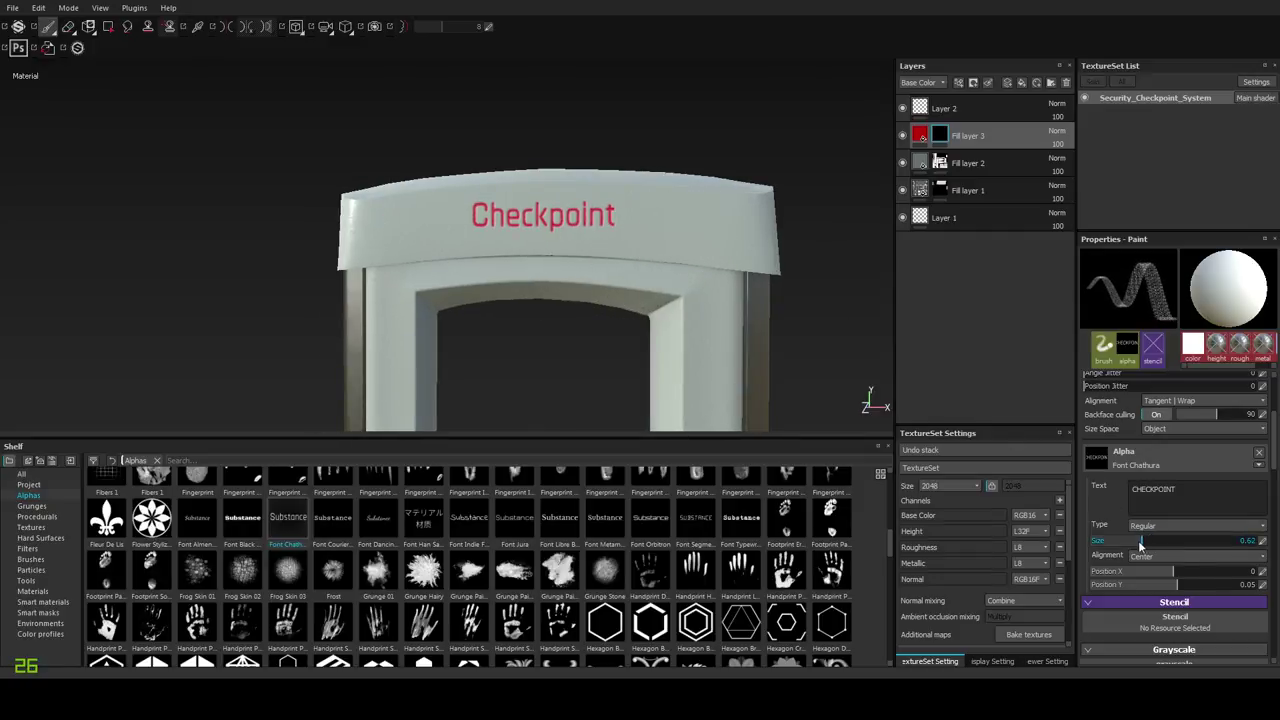
left_click(674, 214)
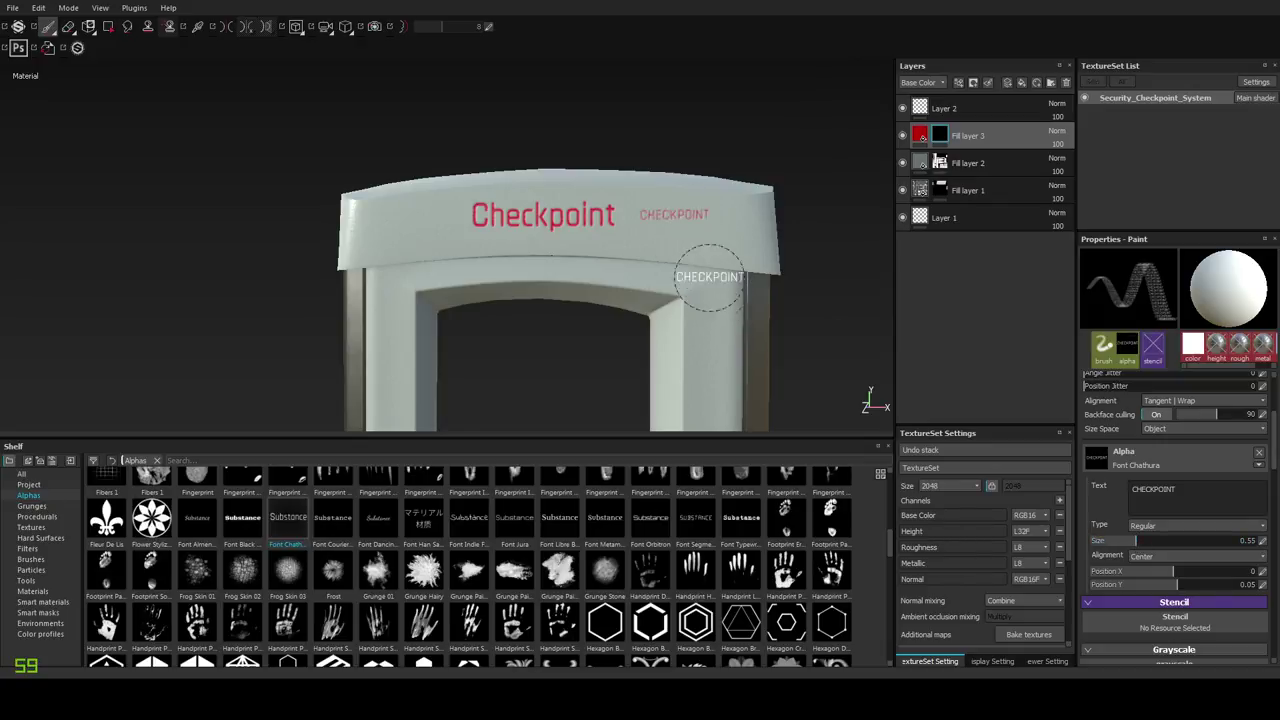
key("ctrl+z")
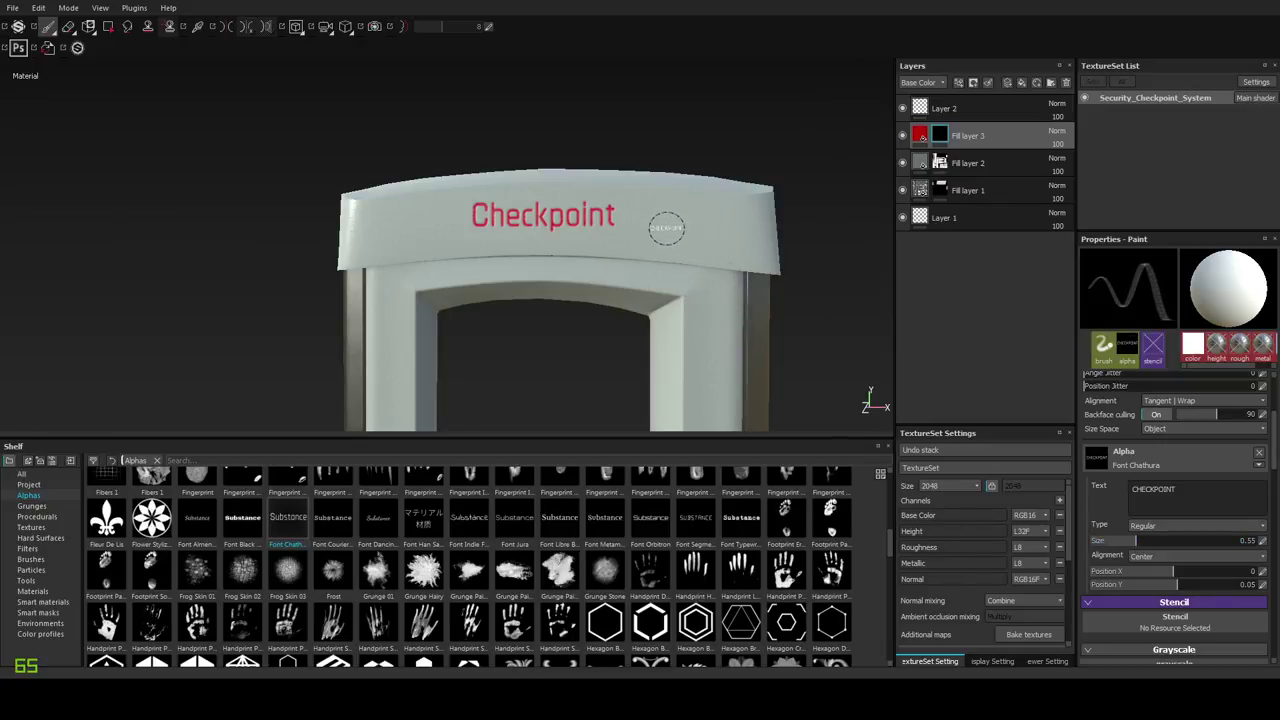
Try a larger stamp of the regular-weight "CHECKPOINT" text just right of the existing lettering on the header.
scroll(677, 249, "up", 5)
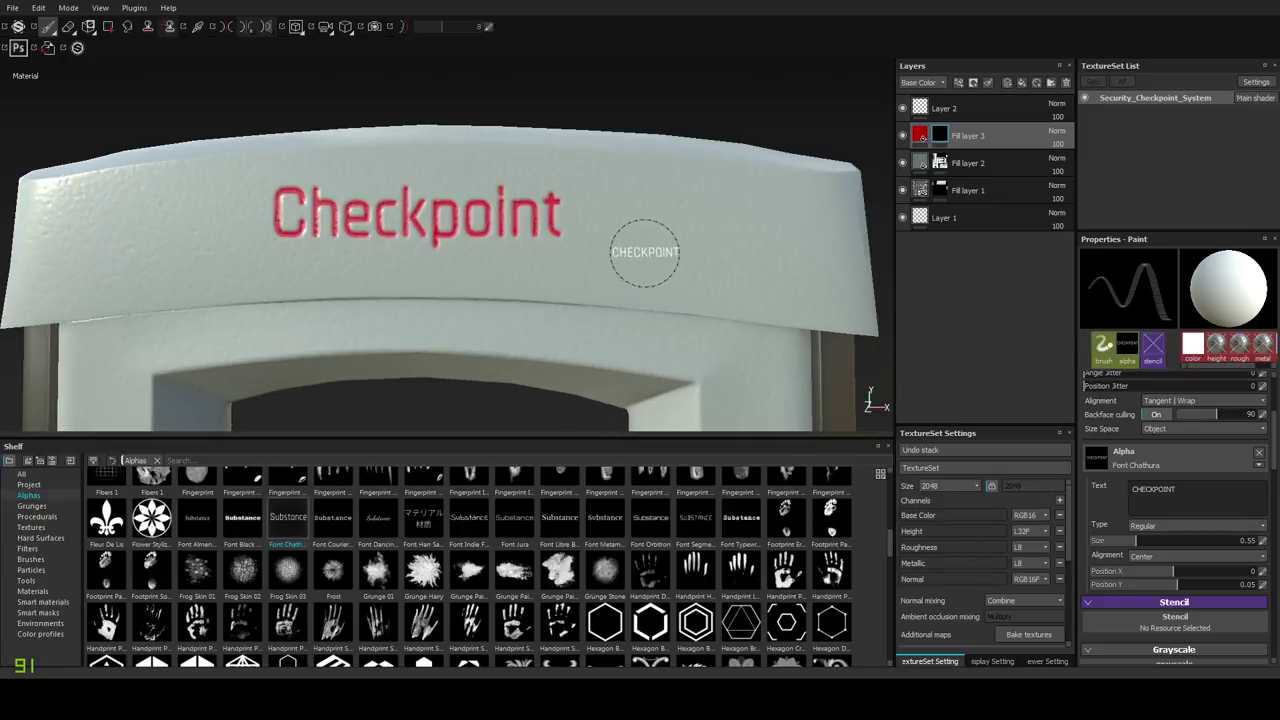
left_click(685, 226)
left_click_drag(697, 321, 677, 320, "alt")
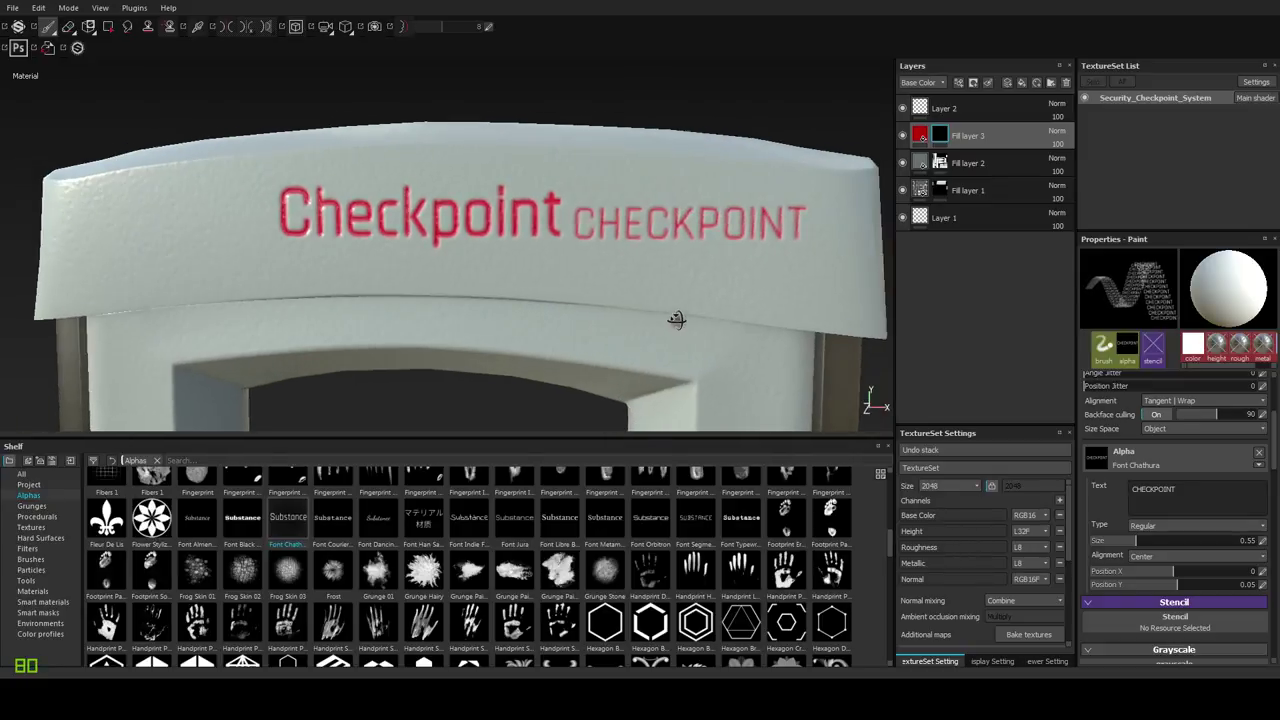
scroll(665, 300, "down", 2)
left_click_drag(676, 251, 680, 289, "alt")
key("ctrl+z")
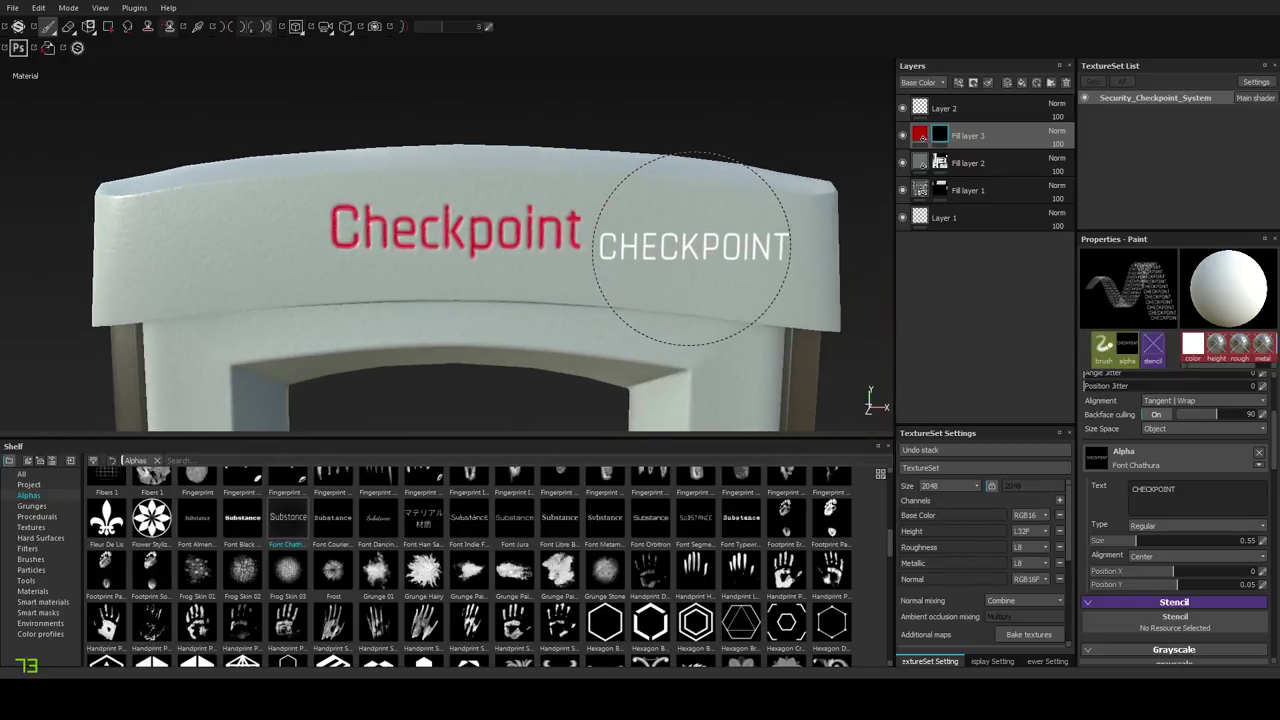
Set the Font Chathura alpha's type to Bold and try it with a stamp on the header's right part.
left_click(1172, 532)
left_click(1154, 548)
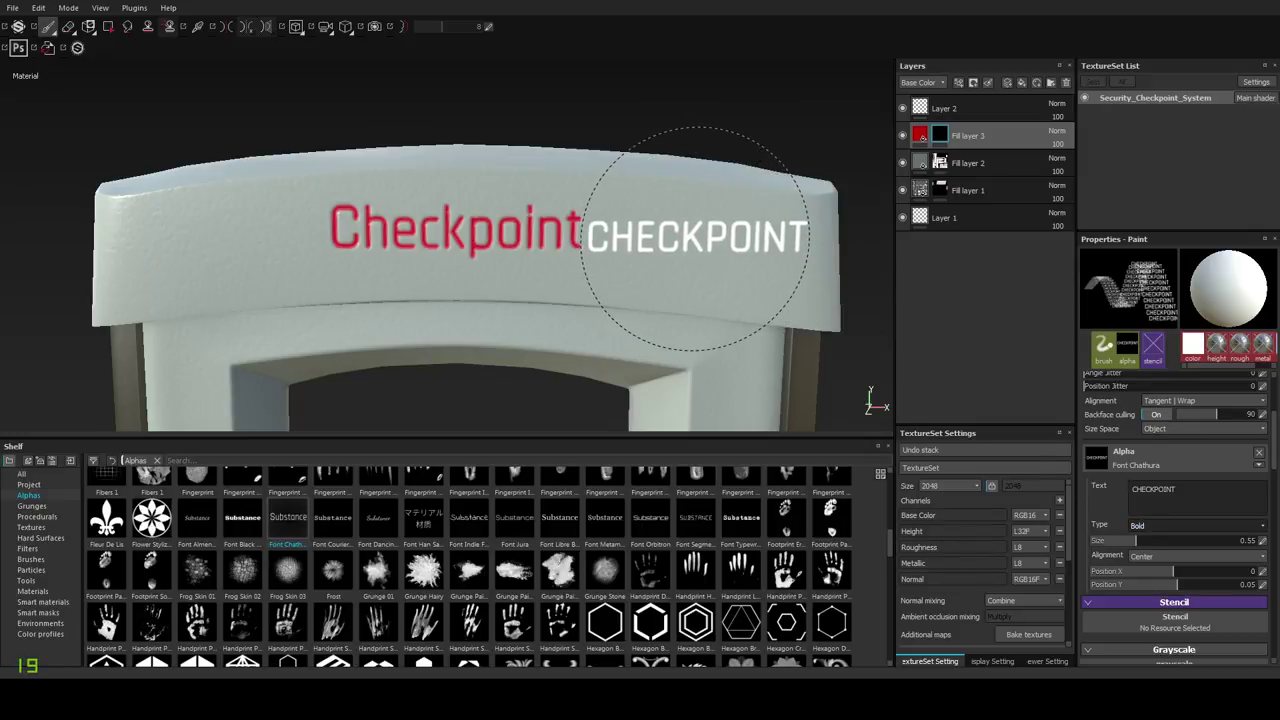
left_click(697, 235)
left_click_drag(733, 333, 722, 322, "alt")
key("ctrl+z")
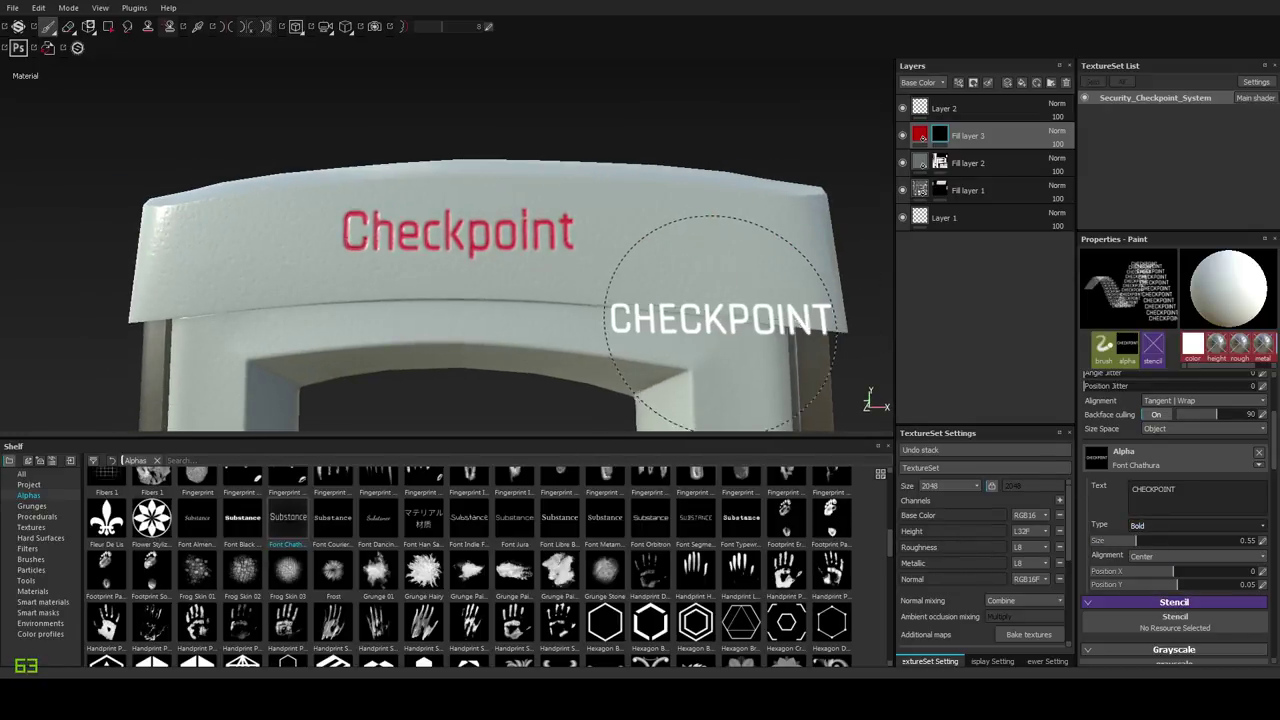
Try another bold "CHECKPOINT" stamp between the existing lettering and the header's right end.
scroll(714, 310, "down", 2)
mouse_move(702, 258)
left_mouse_down("alt")
mouse_move(700, 320)
mouse_move(608, 266)
left_mouse_up("alt")
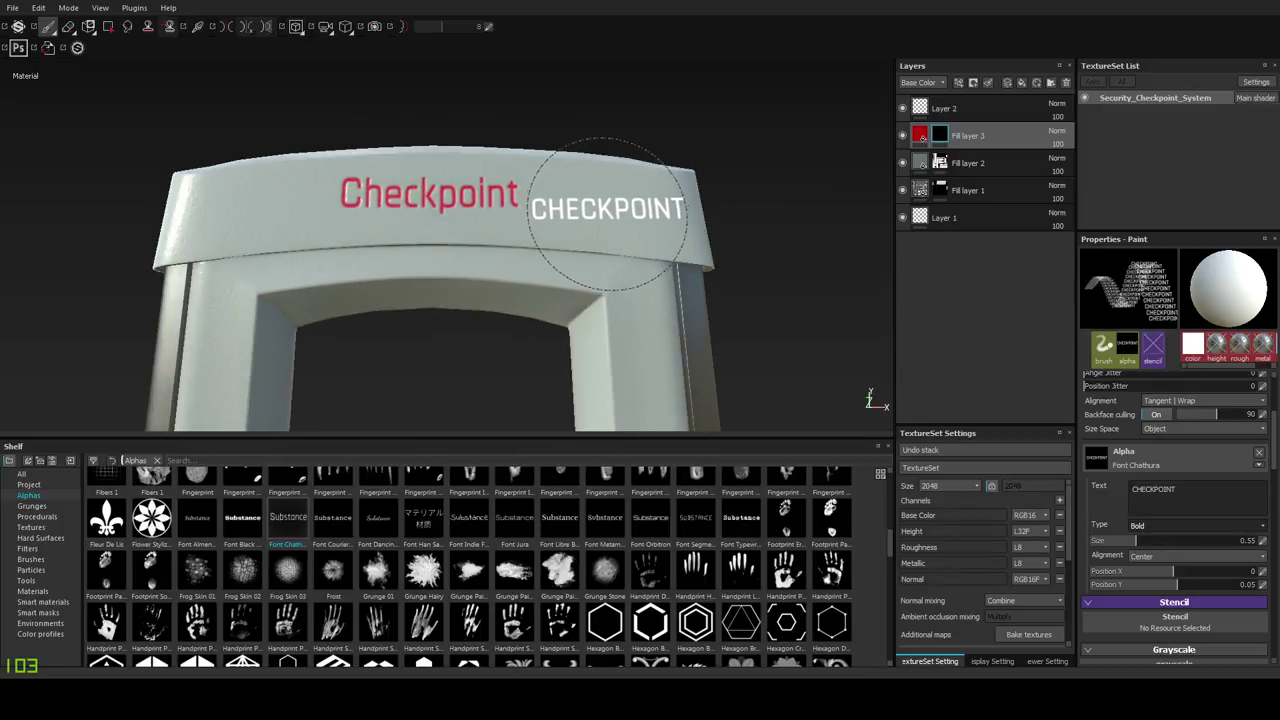
left_click(604, 204)
mouse_move(604, 210)
left_mouse_down("alt")
mouse_move(600, 294)
mouse_move(620, 283)
mouse_move(602, 277)
left_mouse_up("alt")
key("ctrl+z")
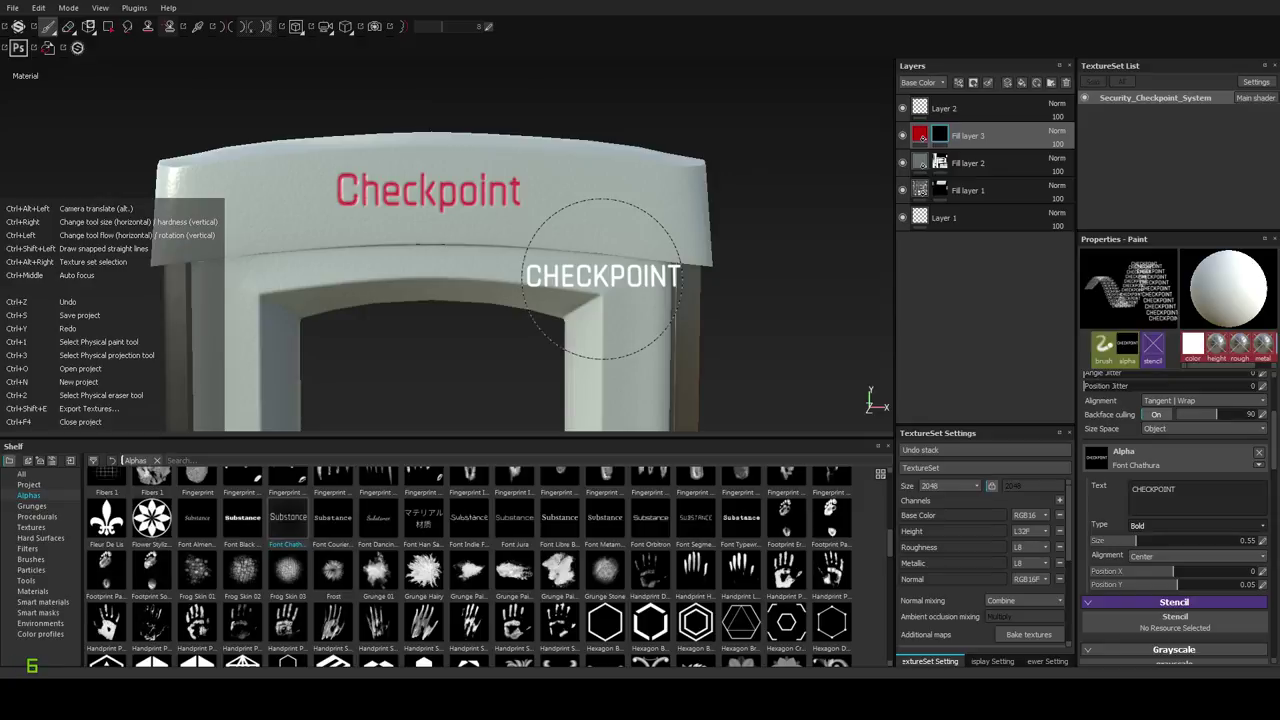
Undo the original mixed-case lettering and stamp the bold "CHECKPOINT" near the left end of the header.
key("ctrl+z")
middle_click_drag(450, 259, 553, 243, "alt")
left_click(367, 190)
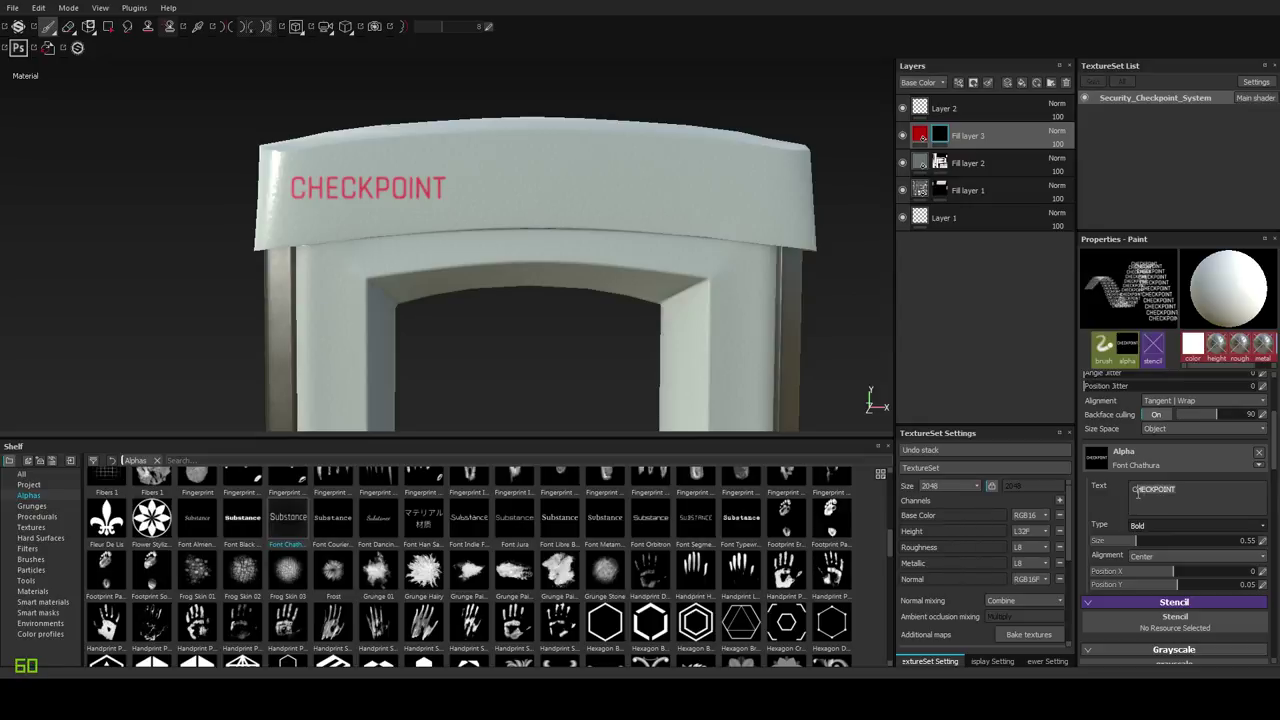
Change the alpha text to "Checkpoint" and stamp it in the middle of the header for comparison.
type("Ch")
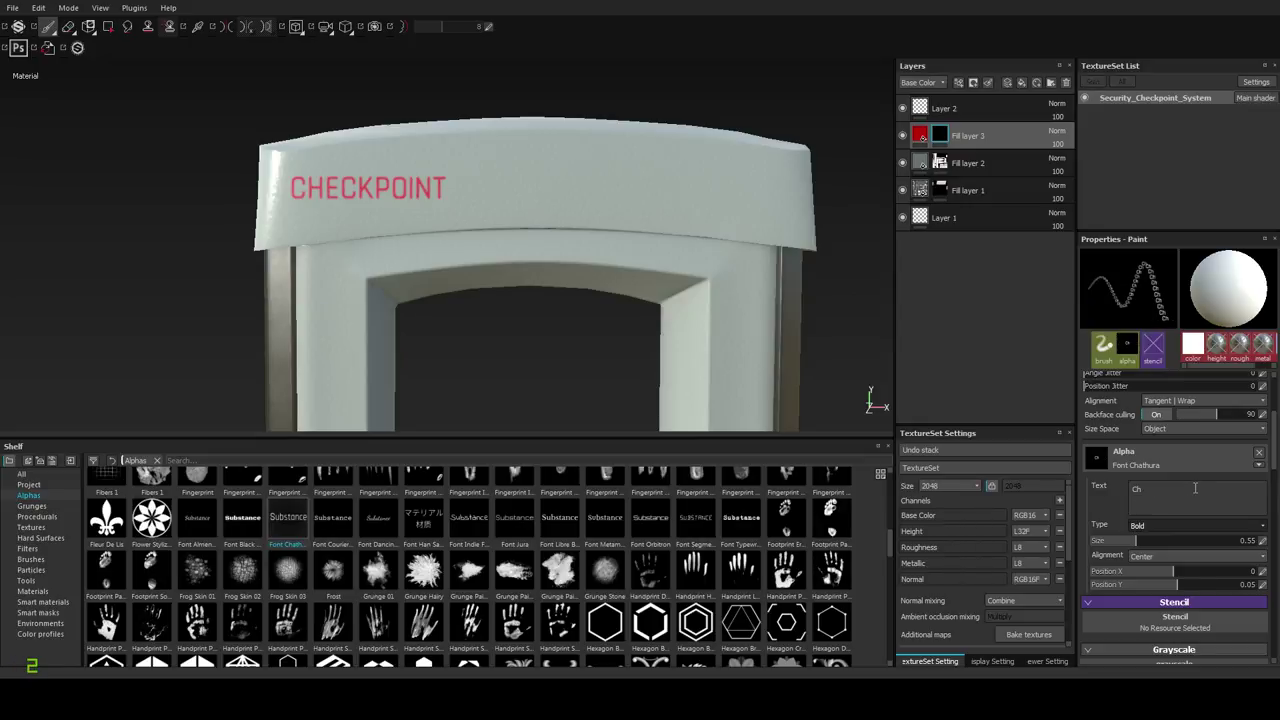
type("eckpoint")
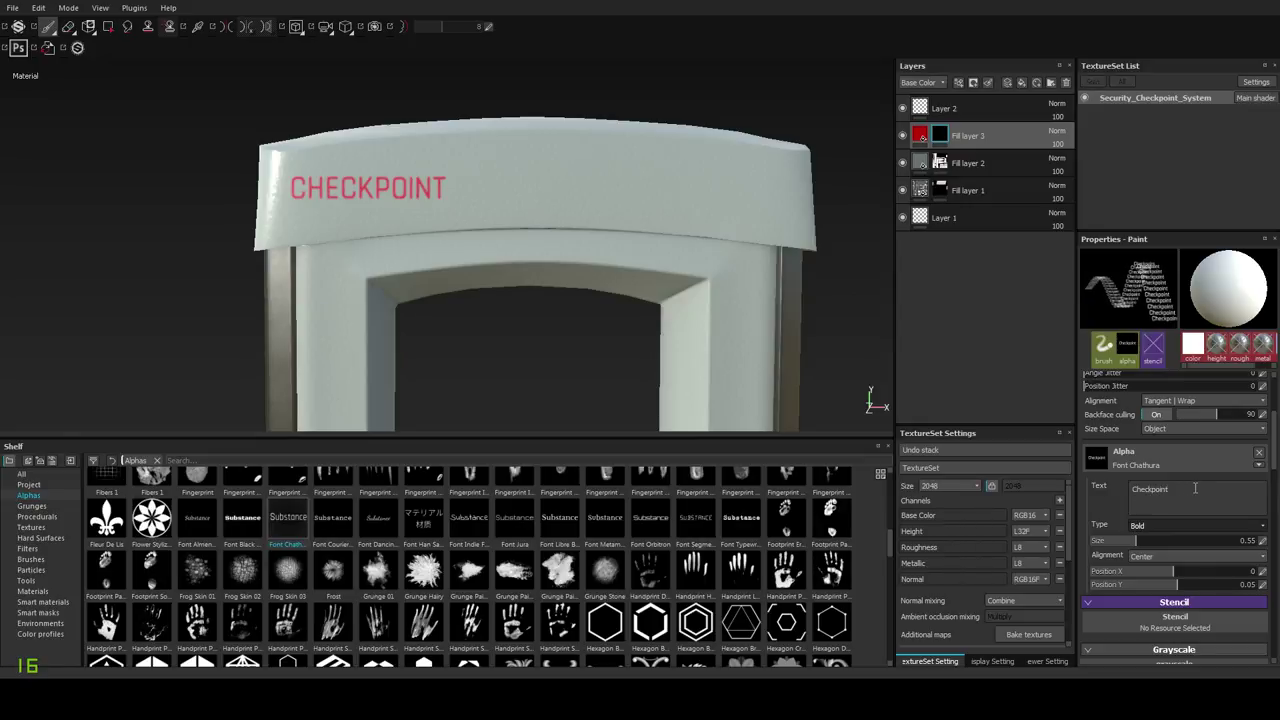
left_click(520, 188)
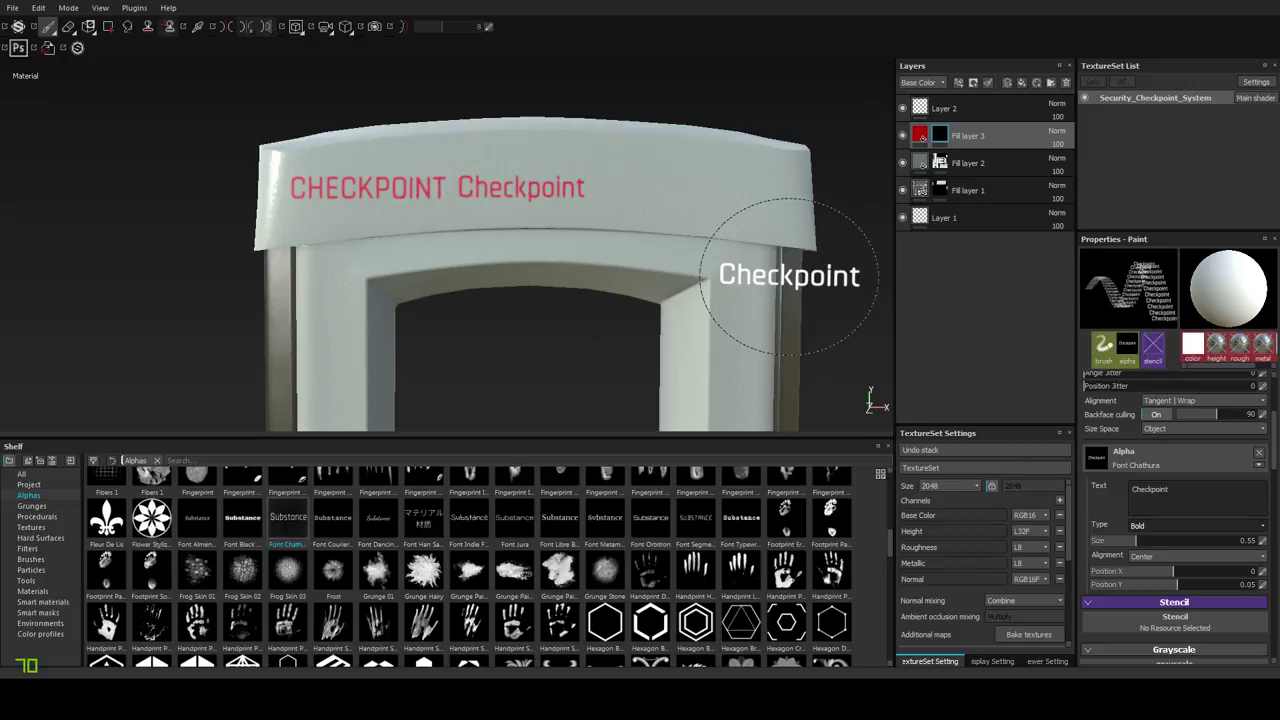
Load the Font Courier Prime alpha, set its text to "Chekpoint" and try a stamp on the header's right part.
left_click(340, 538)
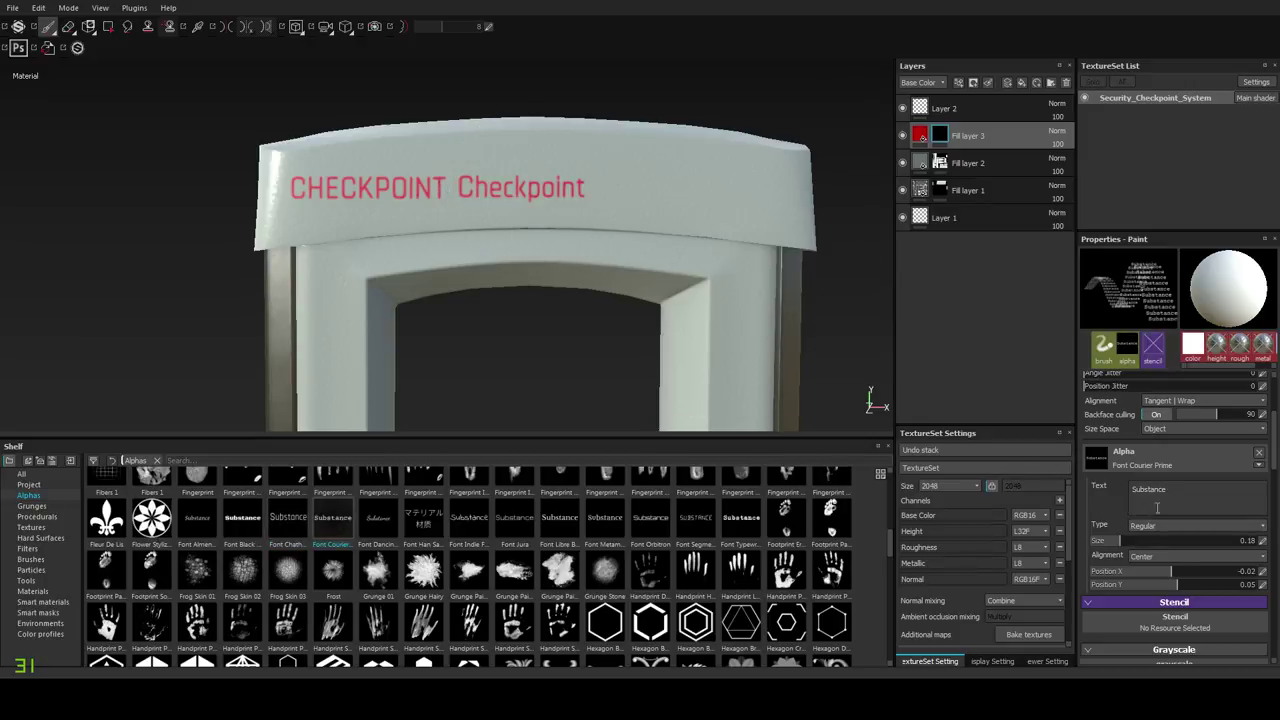
type("Che")
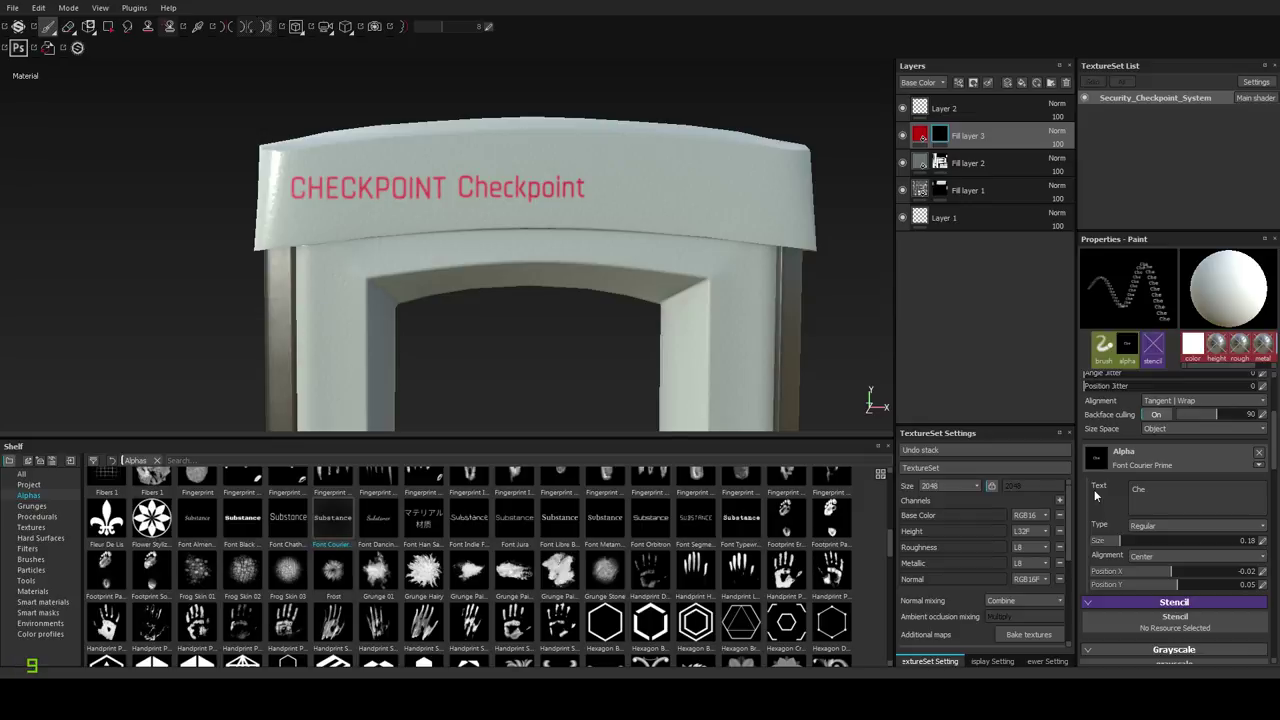
type("ckpoint")
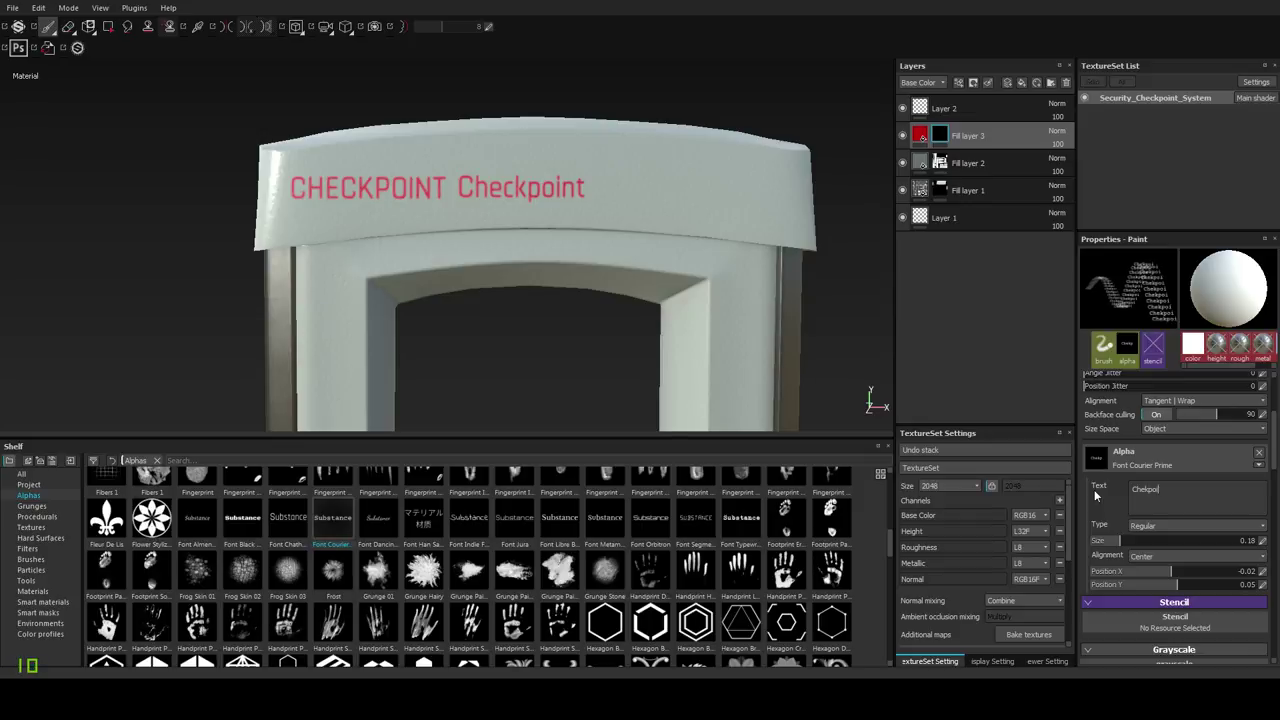
left_click(683, 185)
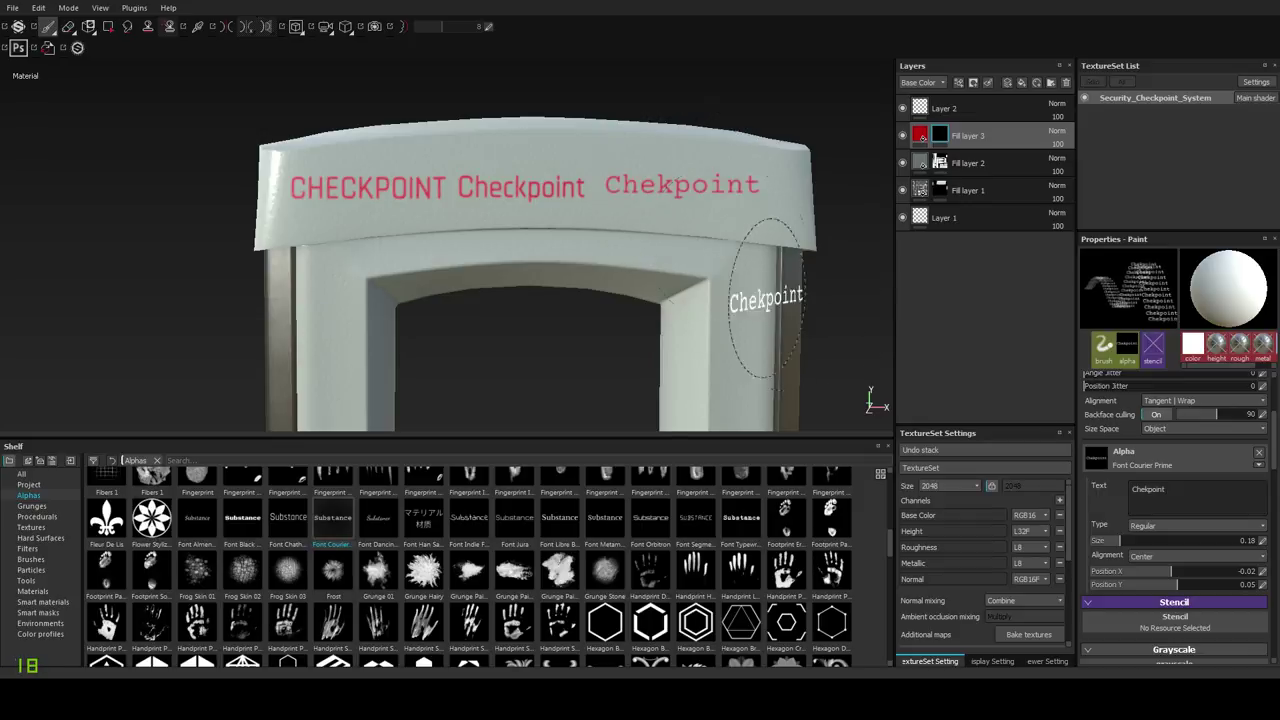
key("ctrl+z")
Set the Courier Prime alpha's type to Bold and try stamping it right of the two existing samples.
left_click(1150, 526)
left_click(1149, 544)
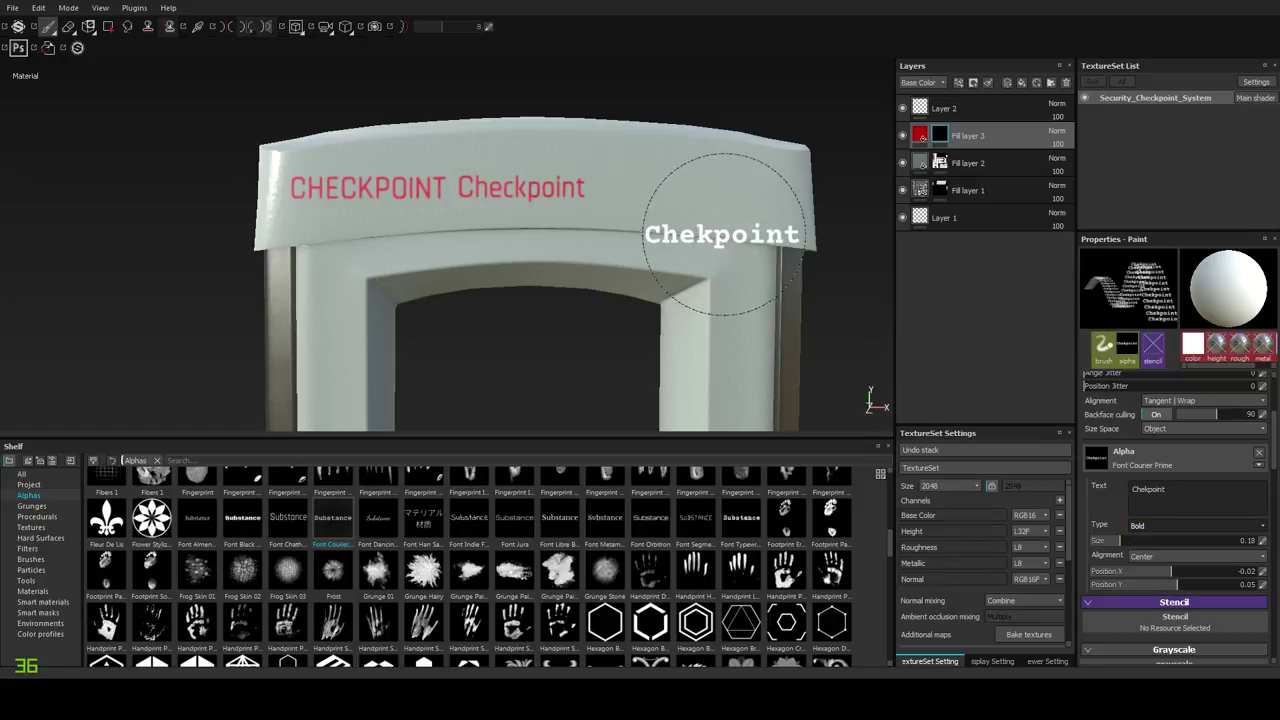
left_click(690, 193)
key("ctrl+z")
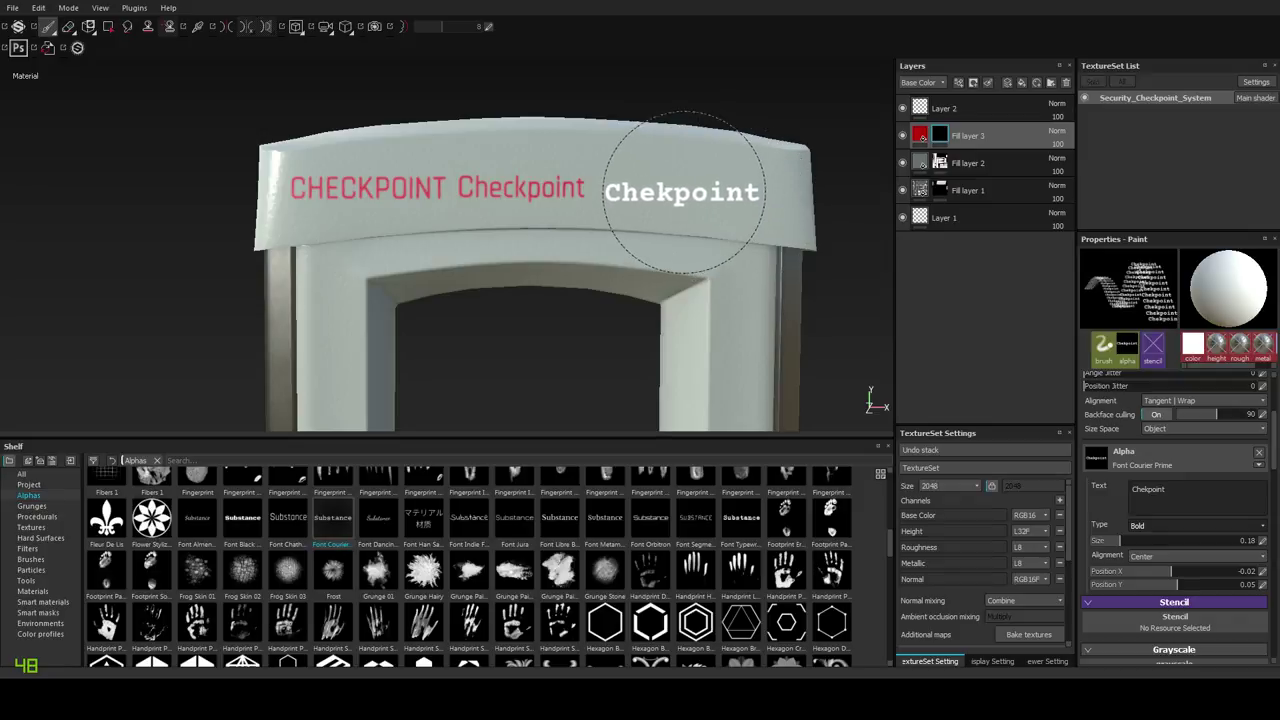
Try other font alphas and settle on Font Jura, with type Bold and the text "Checkpoint".
left_click(378, 518)
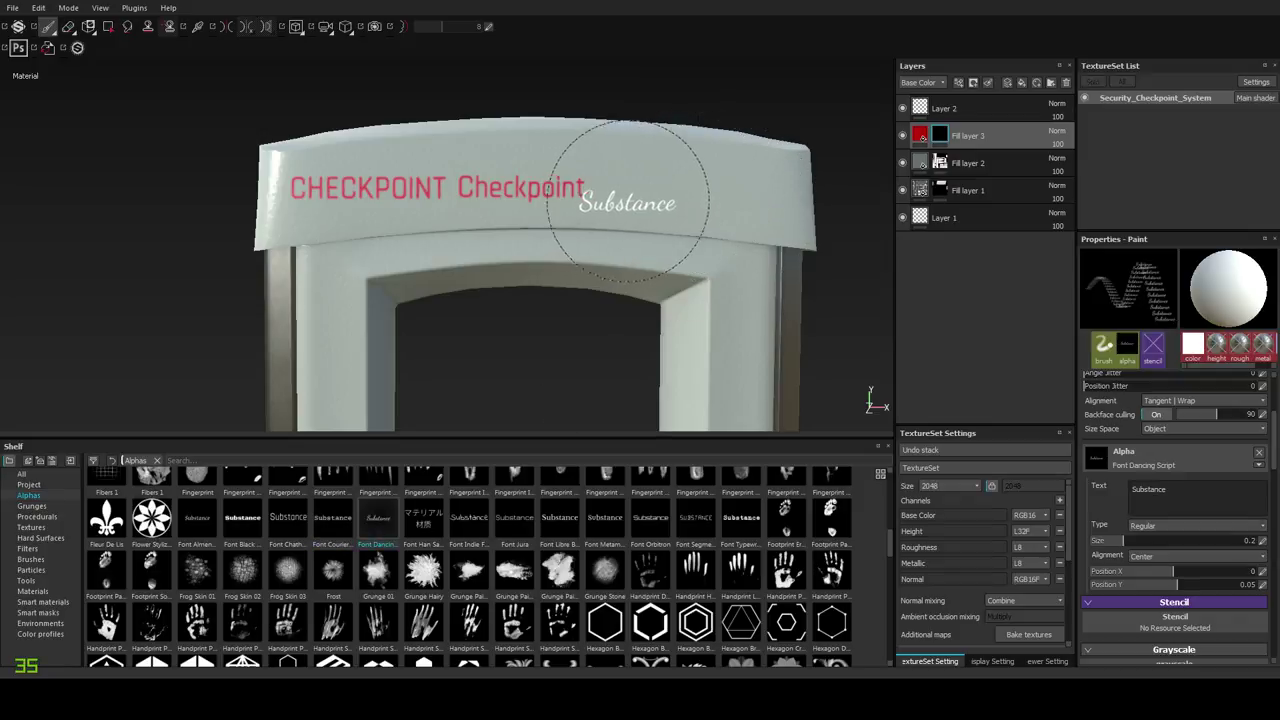
left_click(469, 527)
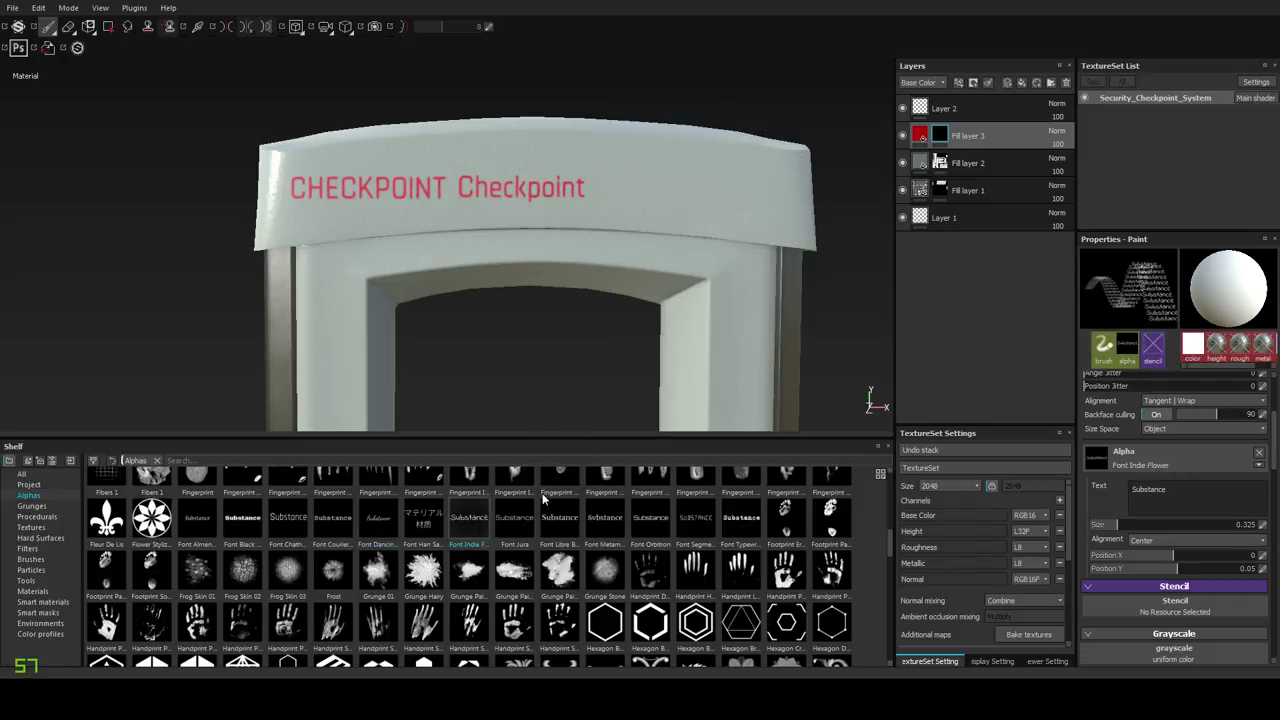
left_click(516, 520)
left_click(1160, 525)
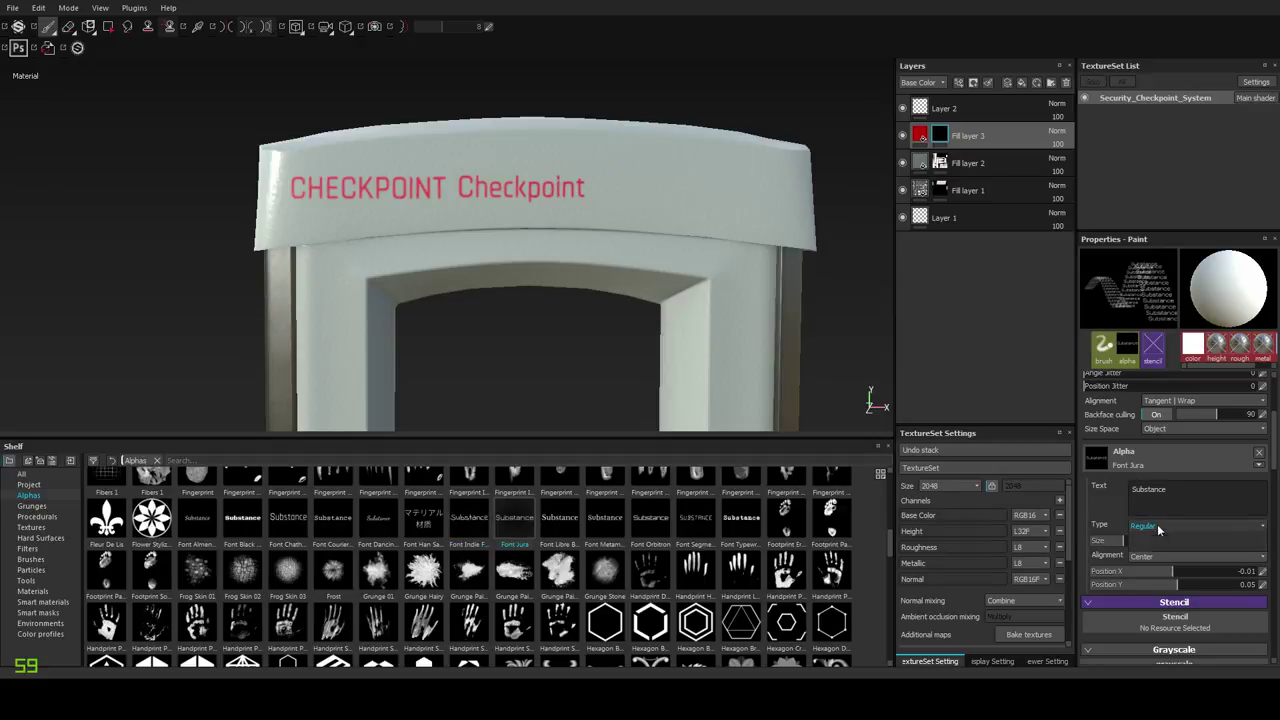
left_click(1140, 545)
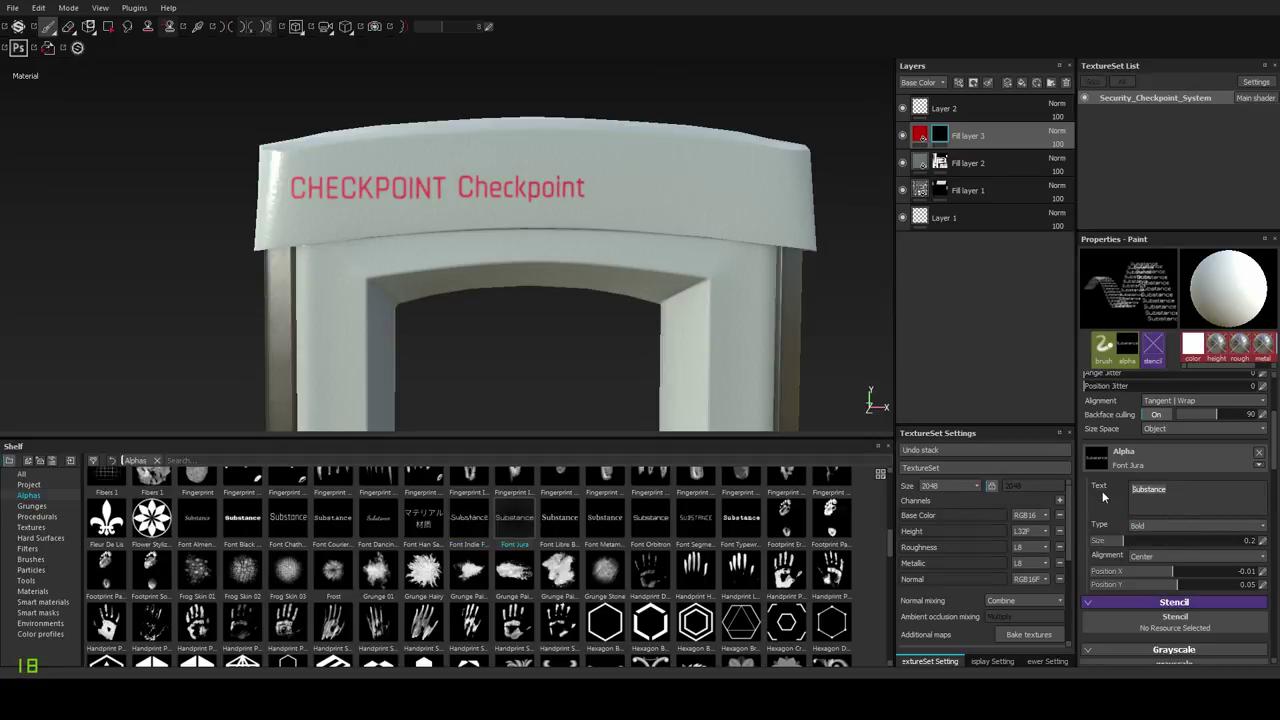
type("Checkpoint")
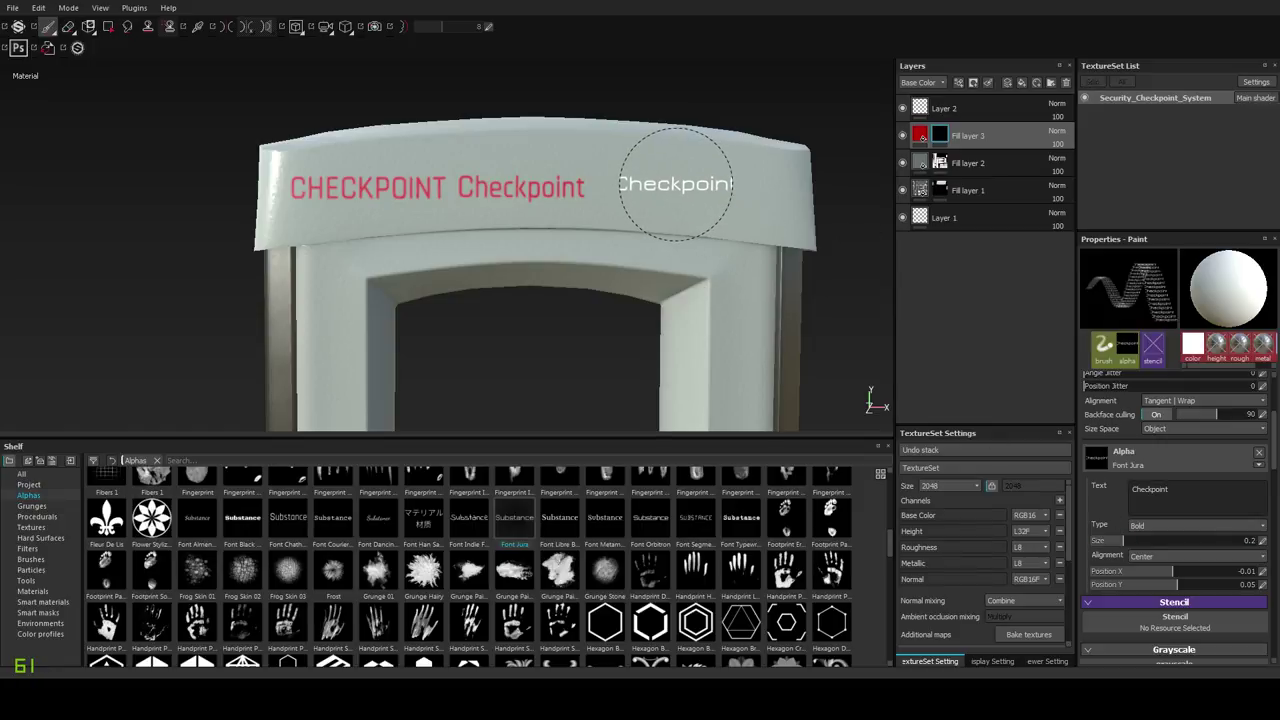
Change the Font Jura alpha's text to "CHECKPOINT" and try stamping it on the header's right part with a normal and an enlarged brush.
key("ctrl+a")
type("C")
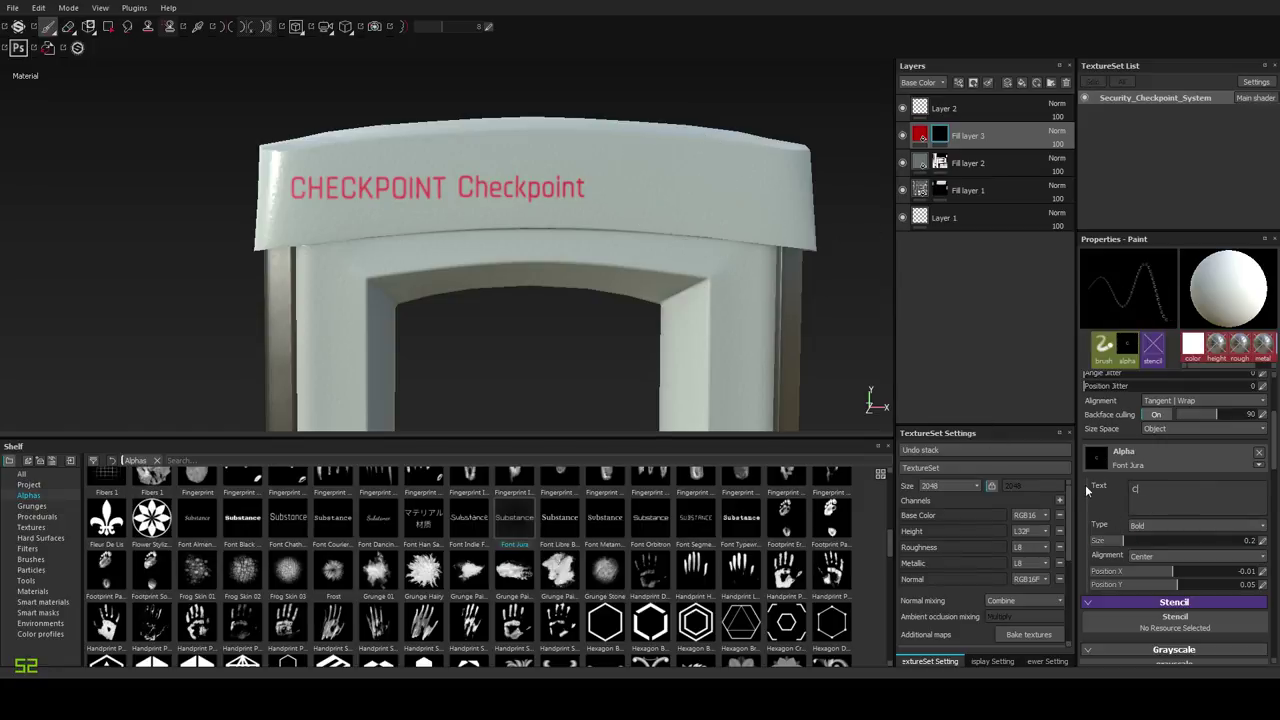
type("HECKPOINT")
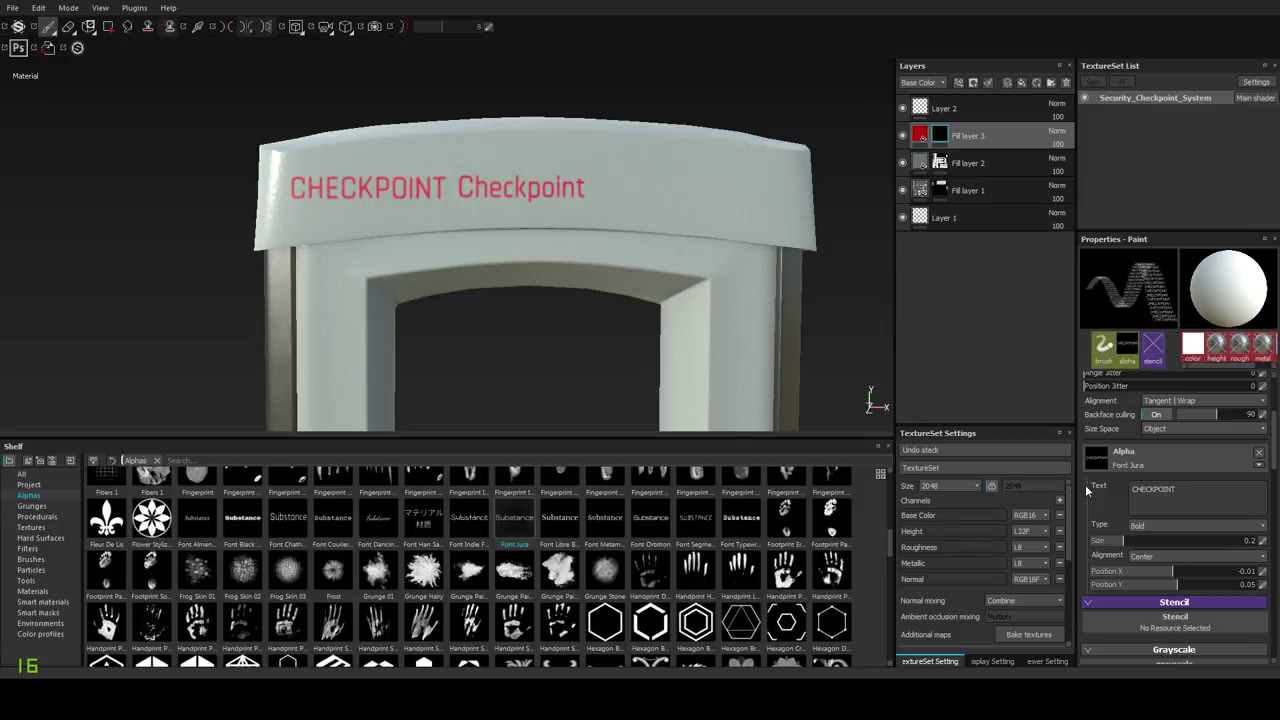
left_click(664, 188)
left_click_drag(730, 269, 713, 269, "alt")
key("ctrl+z")
right_click_drag(667, 189, 703, 189, "ctrl")
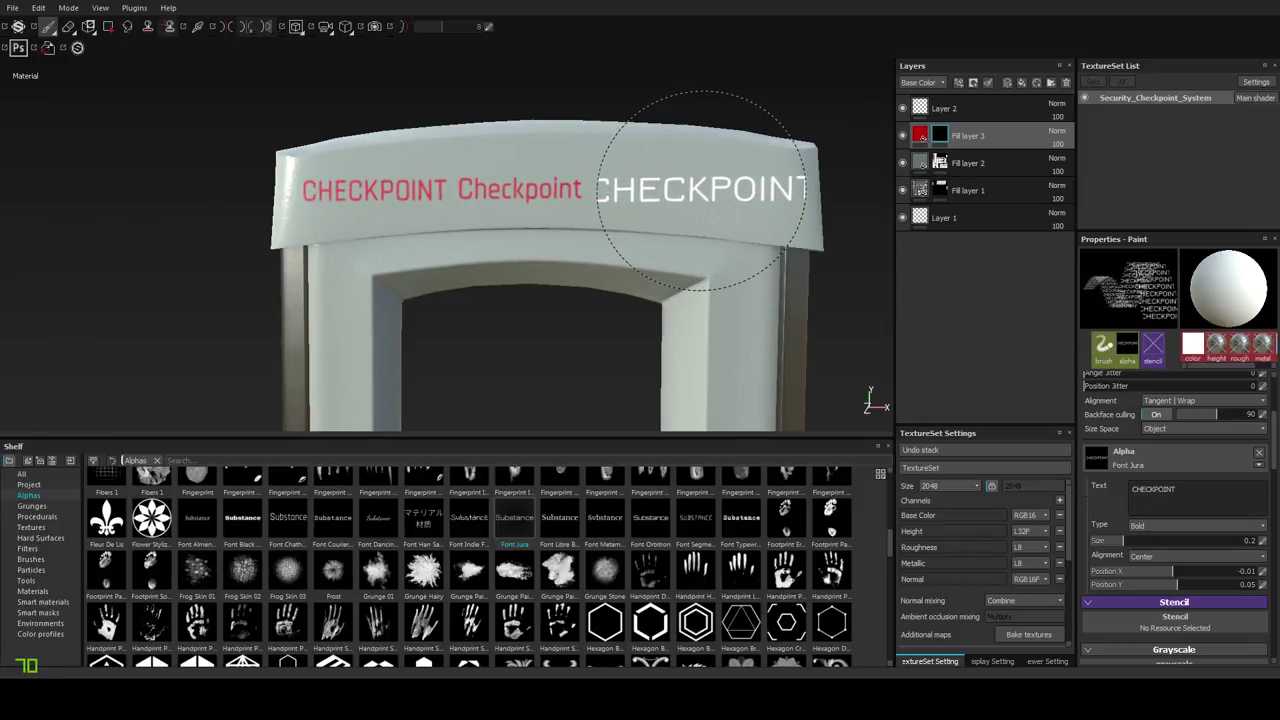
left_click(703, 190)
key("ctrl+z")
Set the Font Jura alpha's size to 0.14 and try stamping "CHECKPOINT" beside the two existing samples.
left_click(1154, 528)
left_click(1154, 528)
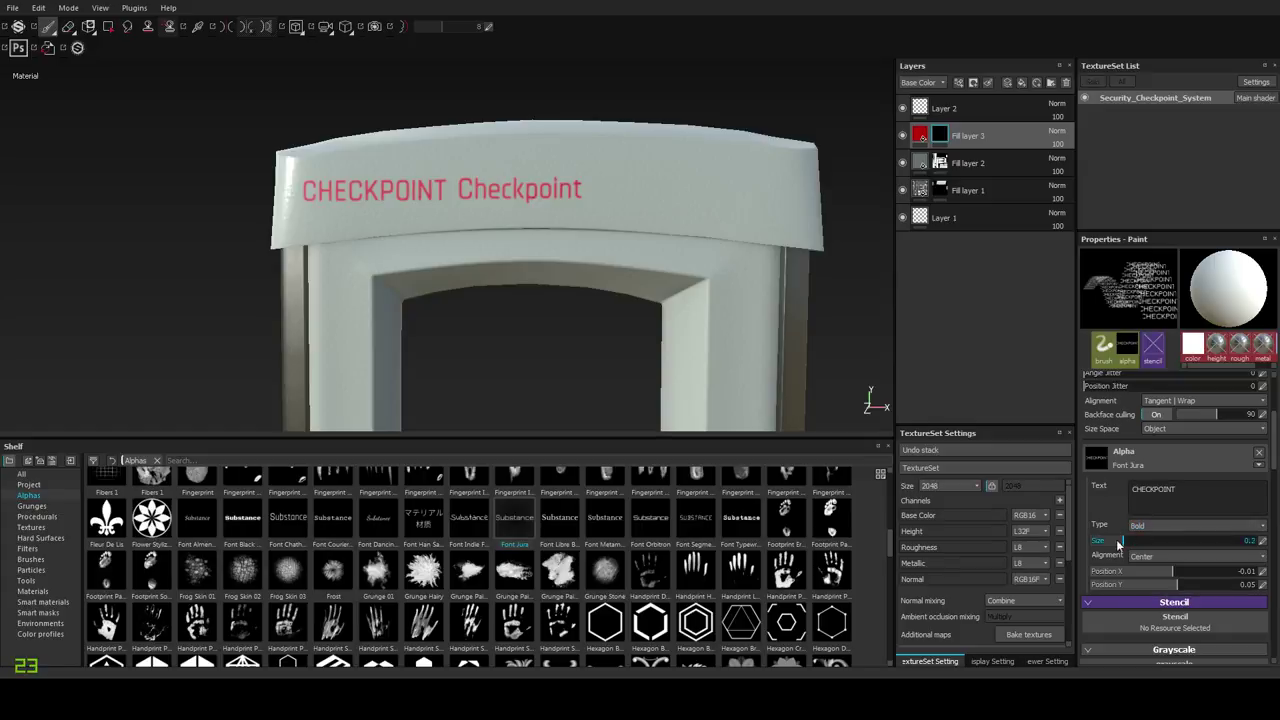
left_click_drag(1119, 541, 1113, 541)
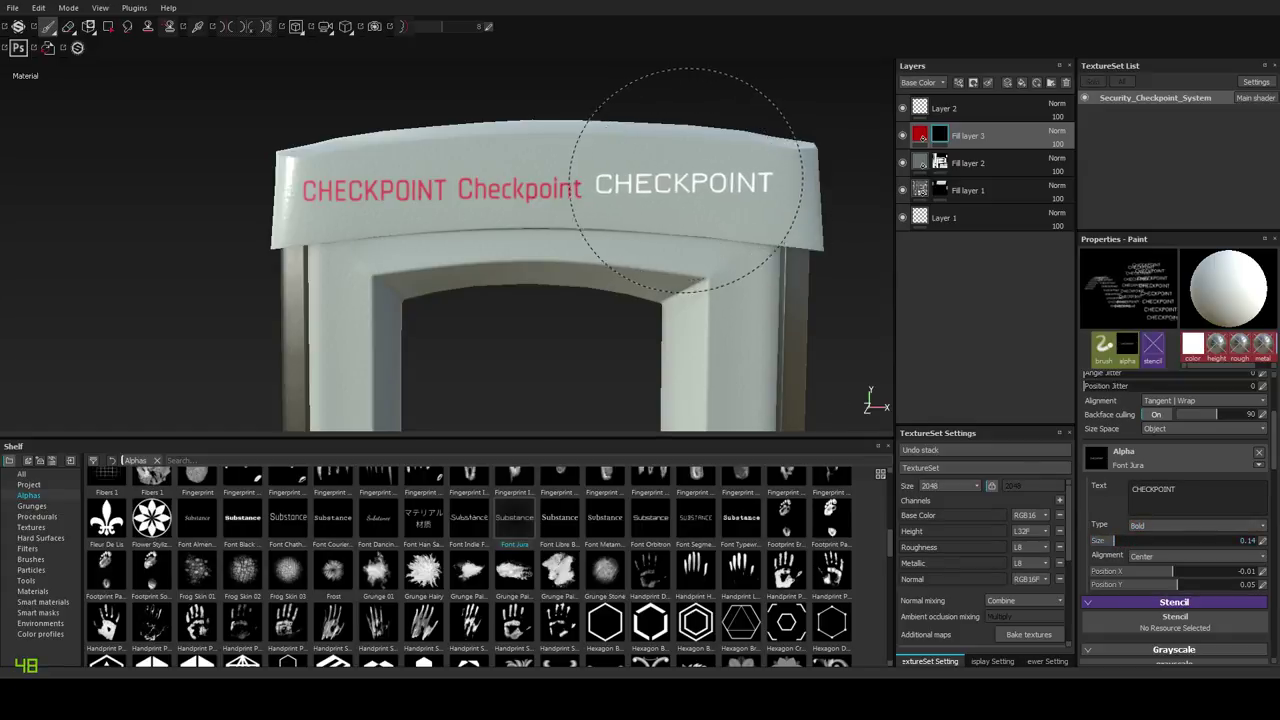
left_click(686, 181)
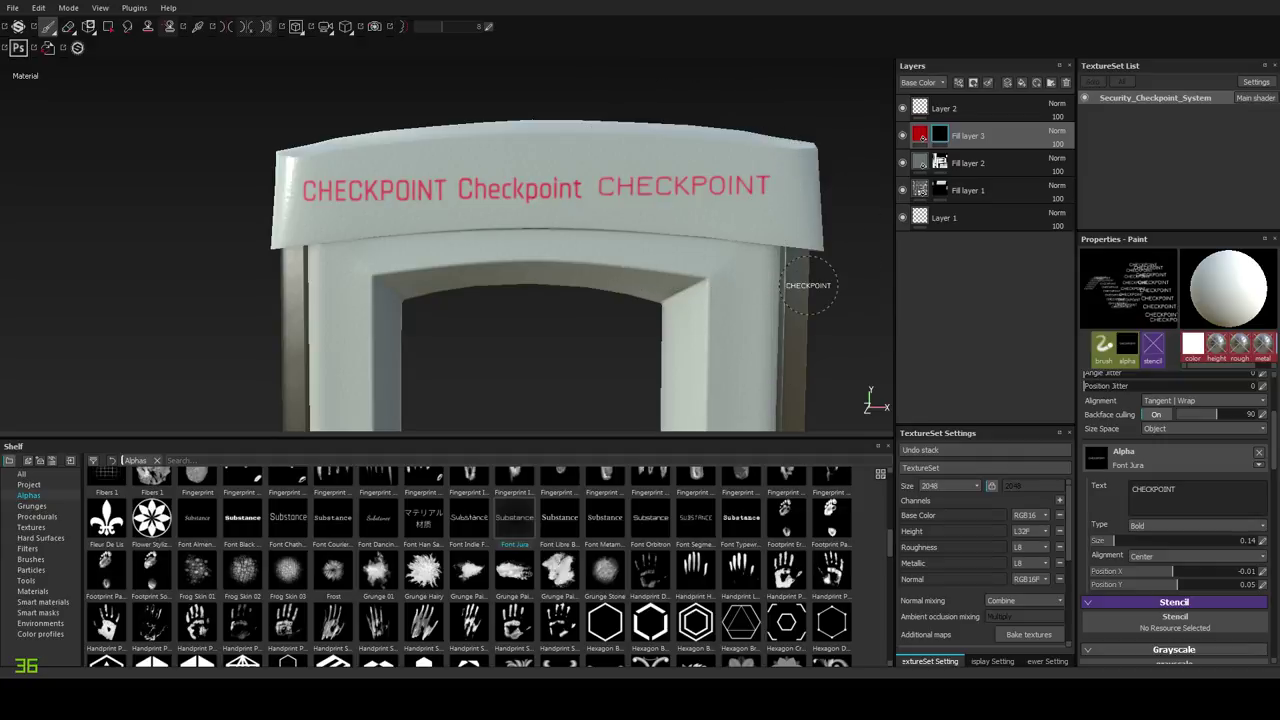
key("ctrl+z")
Load the Font Libre Baskerville alpha and set its text to "Checkpoint".
left_click(560, 520)
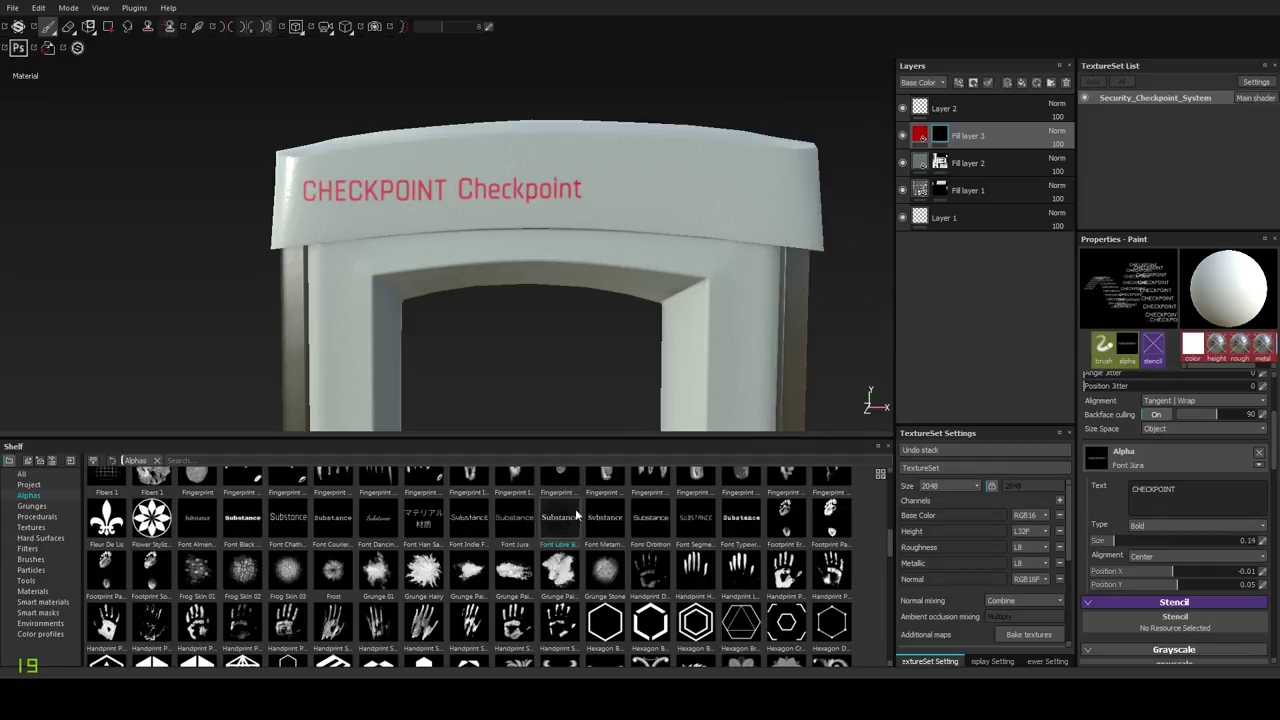
left_click(701, 189)
key("ctrl+z")
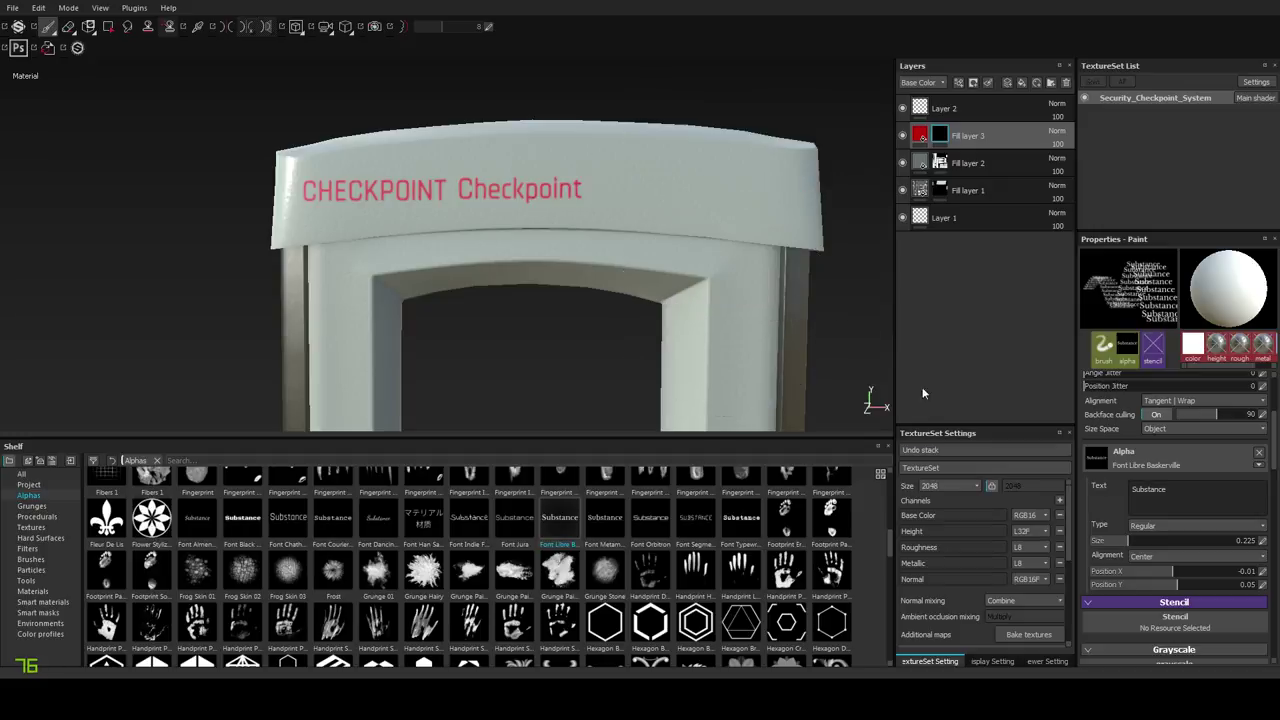
left_click(1112, 489)
type("C")
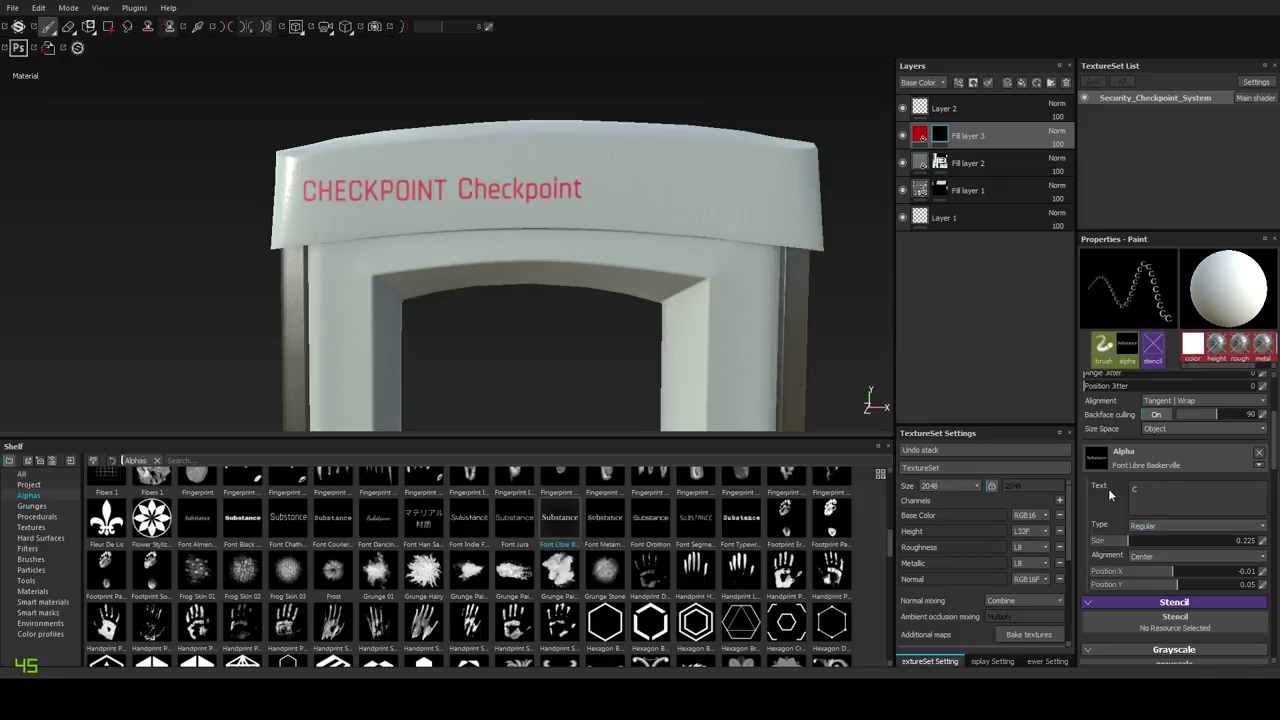
type("heckpoint")
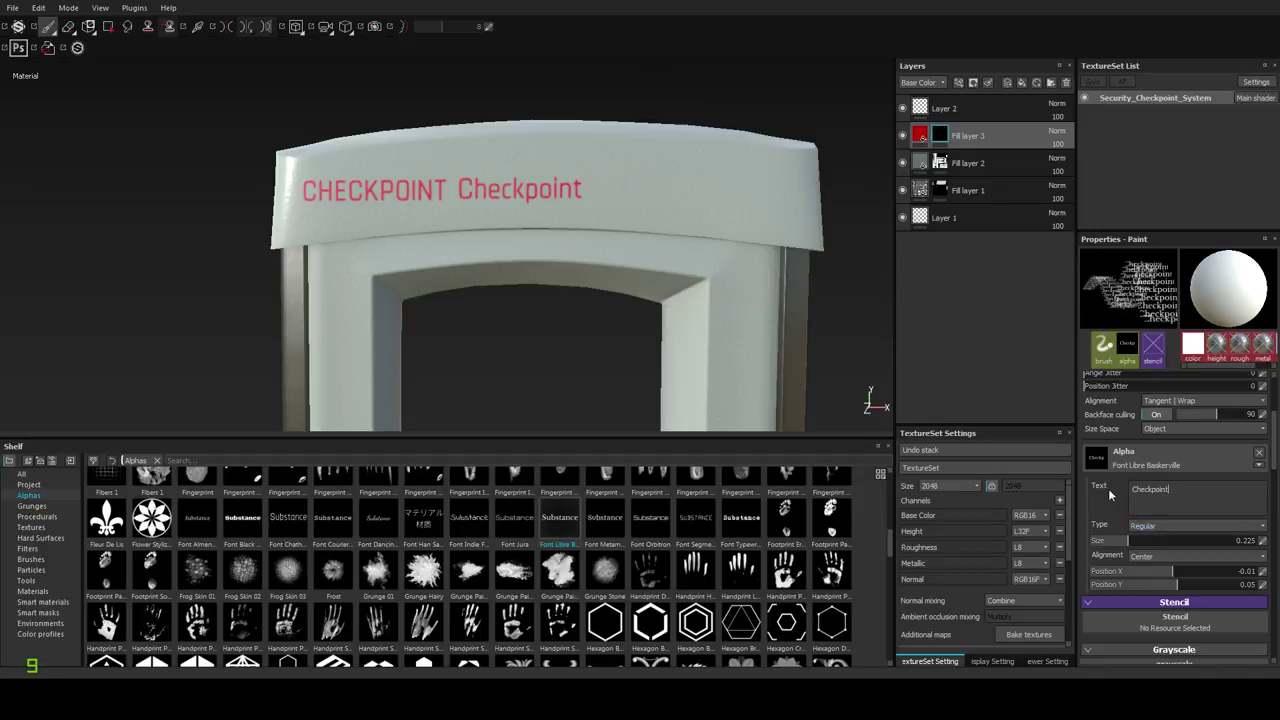
Set the Libre Baskerville alpha's type to Bold and size to 0.17, and try a stamp on the header's right part.
left_click(1150, 525)
left_click(1148, 543)
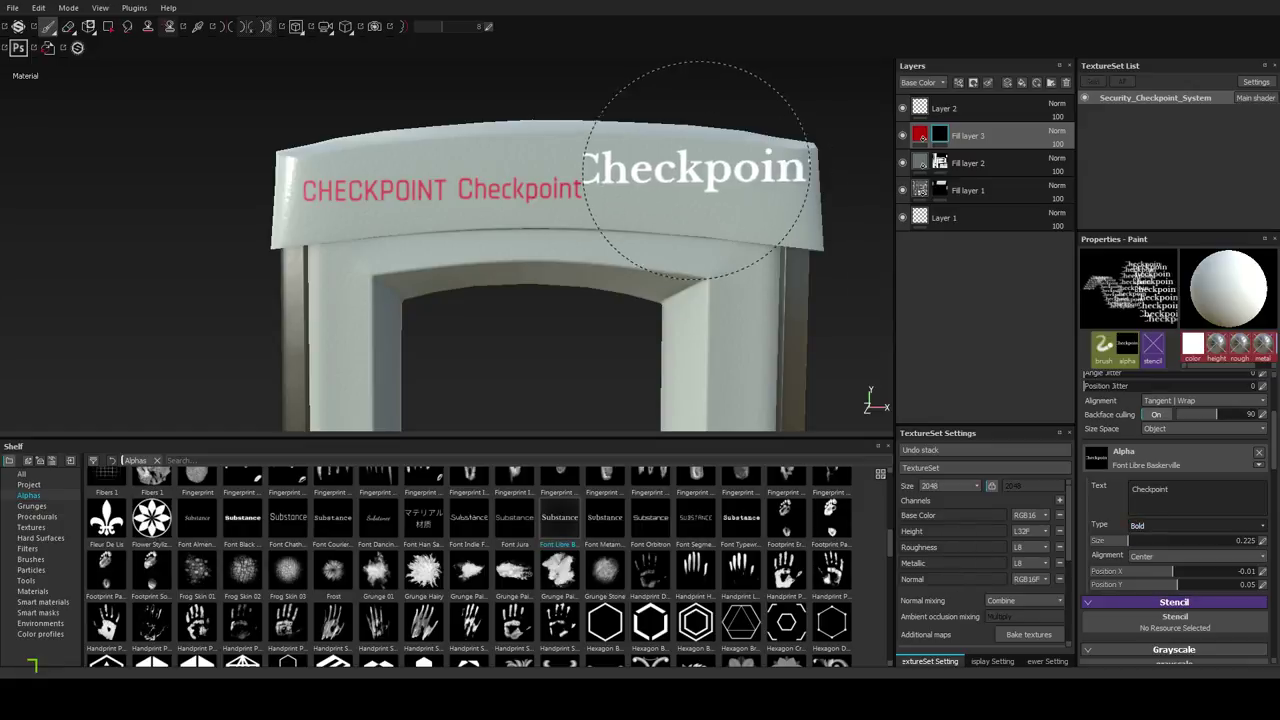
left_click(1117, 540)
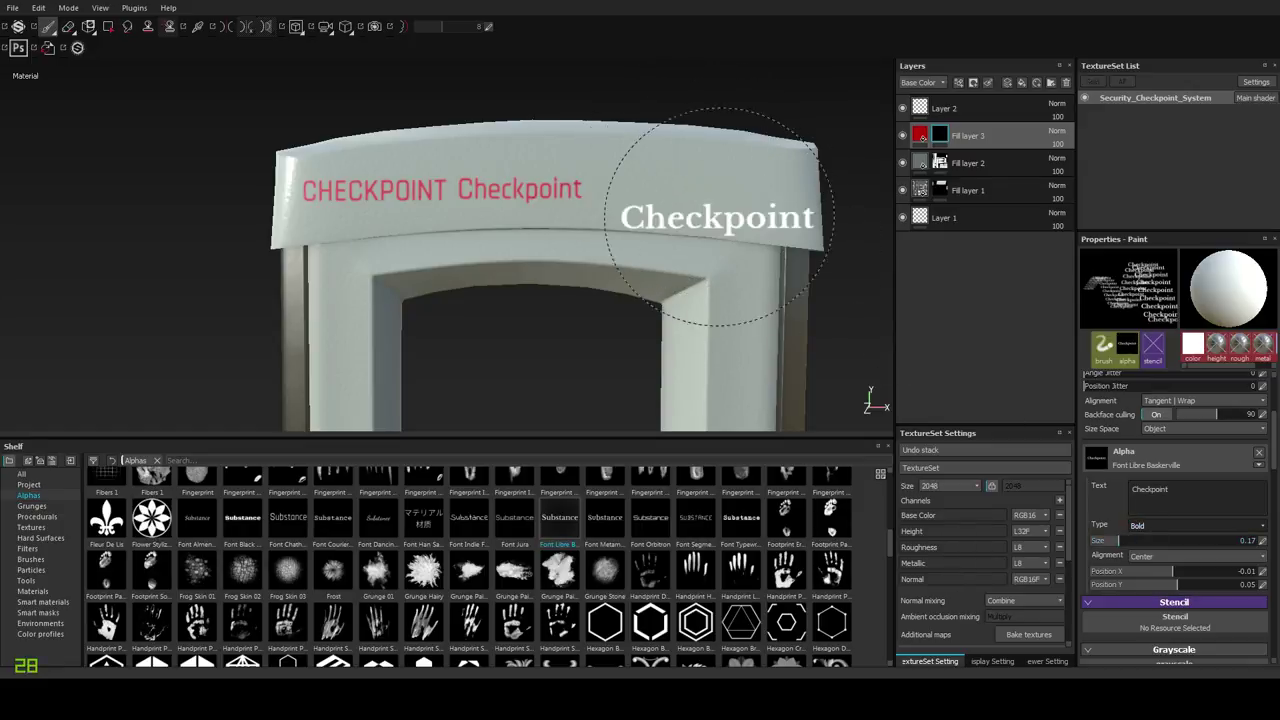
left_click(700, 183)
mouse_move(800, 320)
left_mouse_down("alt")
mouse_move(663, 251)
mouse_move(715, 275)
left_mouse_up("alt")
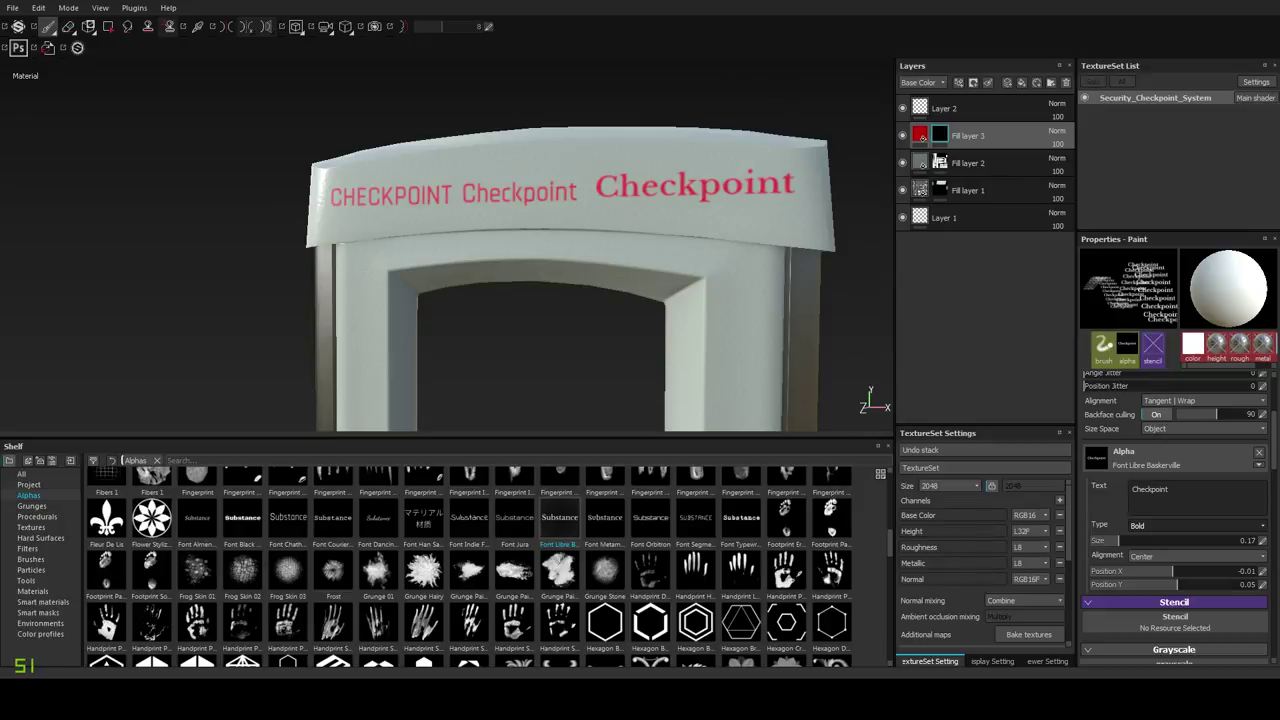
left_click_drag(690, 231, 699, 239, "alt")
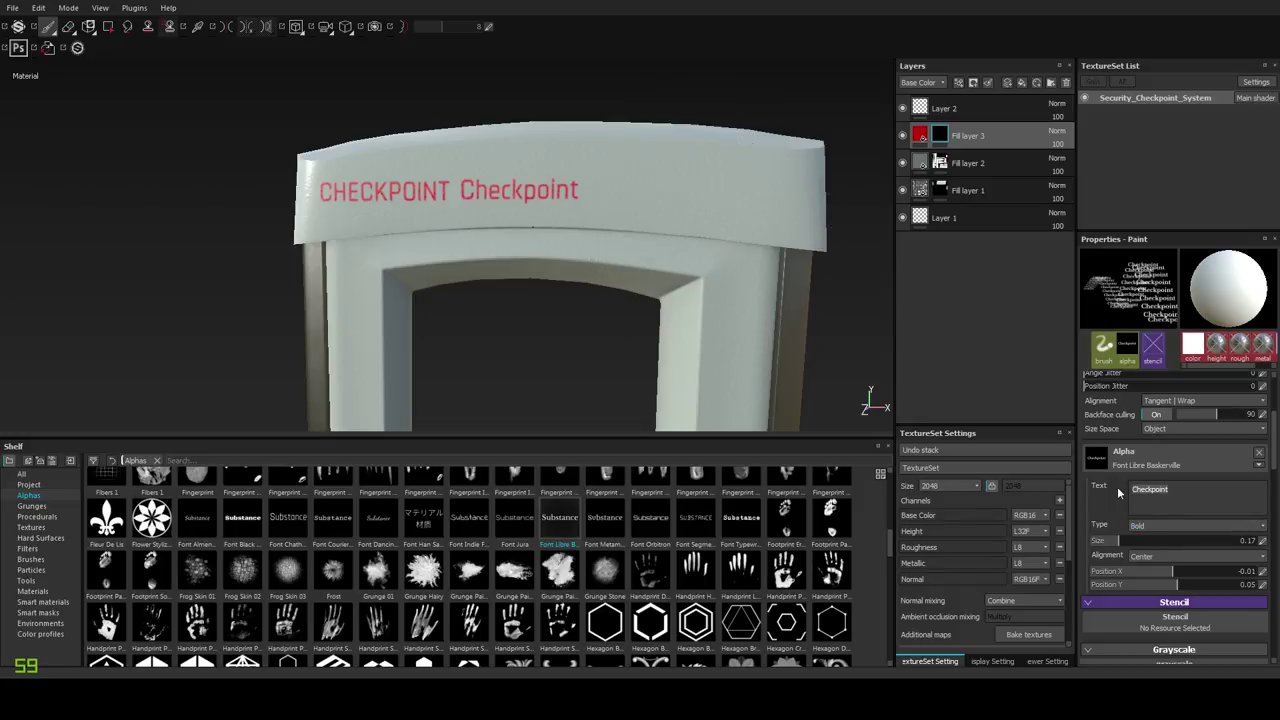
Change the Libre Baskerville text to "CHECKPOINT" with size 0.15 and try stamping it right of the two samples.
type("CHECKPOINT")
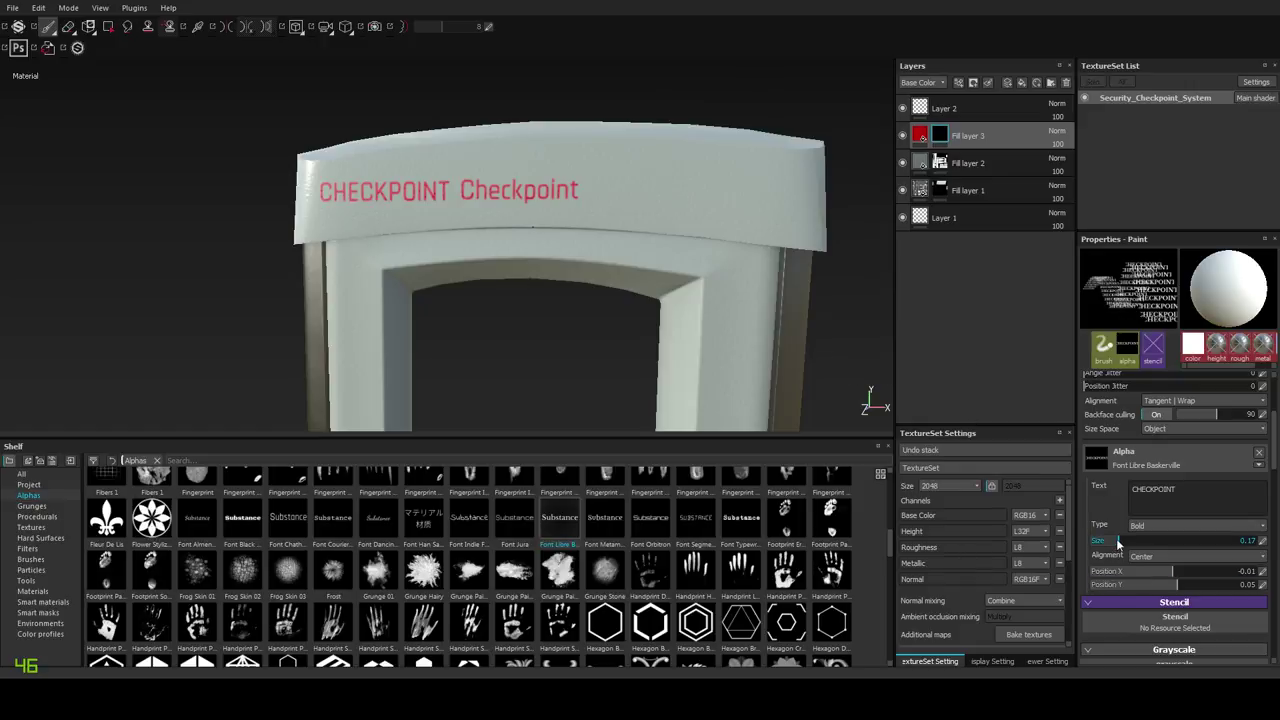
left_click_drag(1118, 541, 1112, 541)
left_click(694, 190)
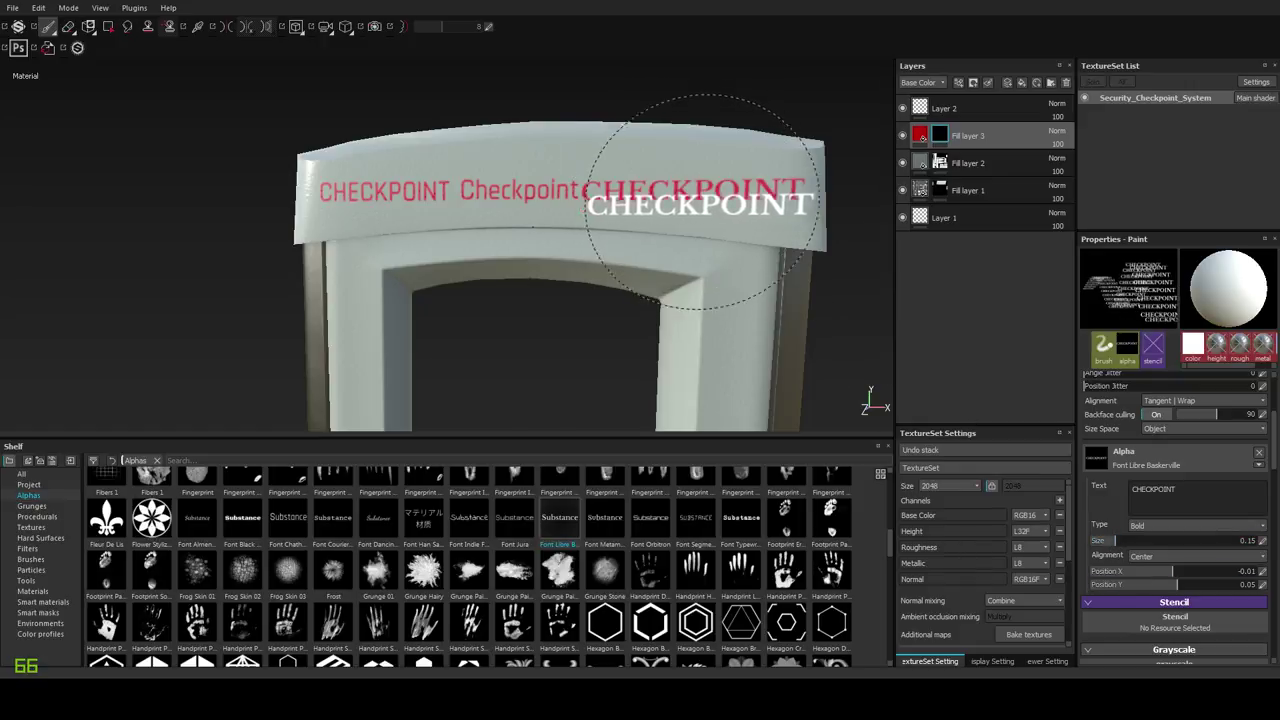
mouse_move(666, 301)
left_mouse_down("alt")
mouse_move(686, 284)
mouse_move(668, 299)
left_mouse_up("alt")
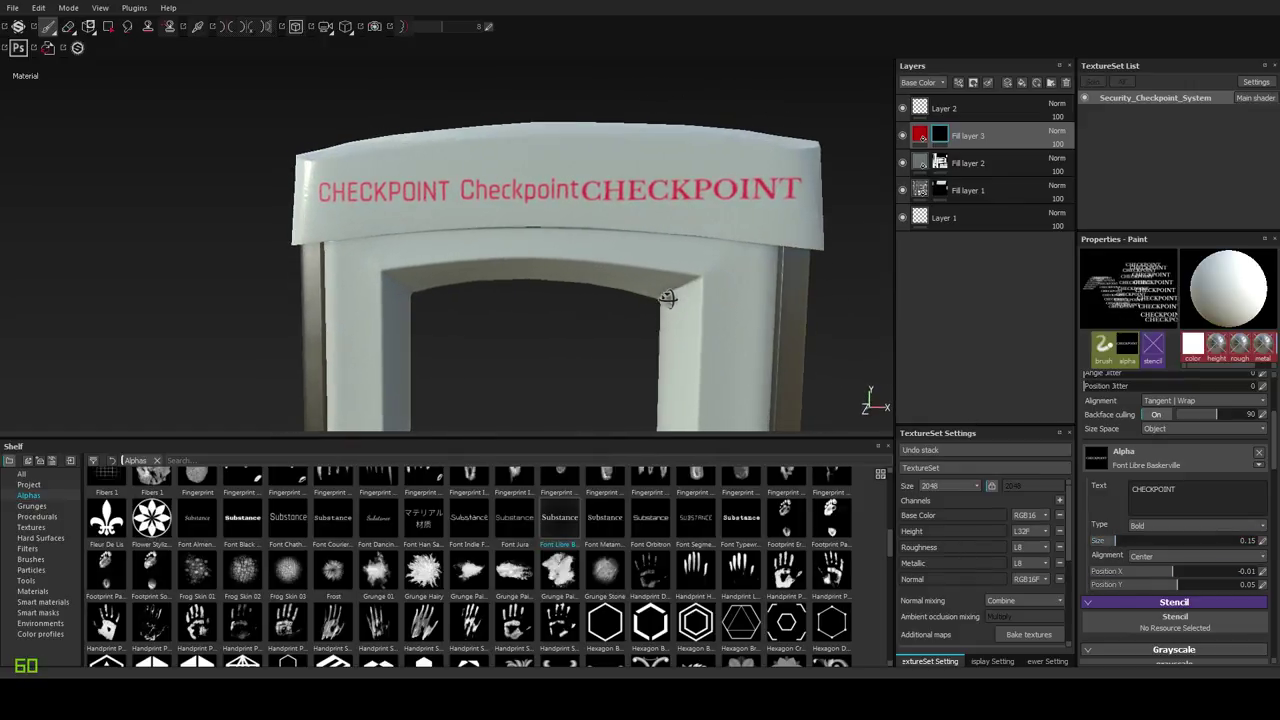
Replace the uppercase Libre Baskerville stamp with one reading "Checkpoint" as the third sample on the header.
key("ctrl+z")
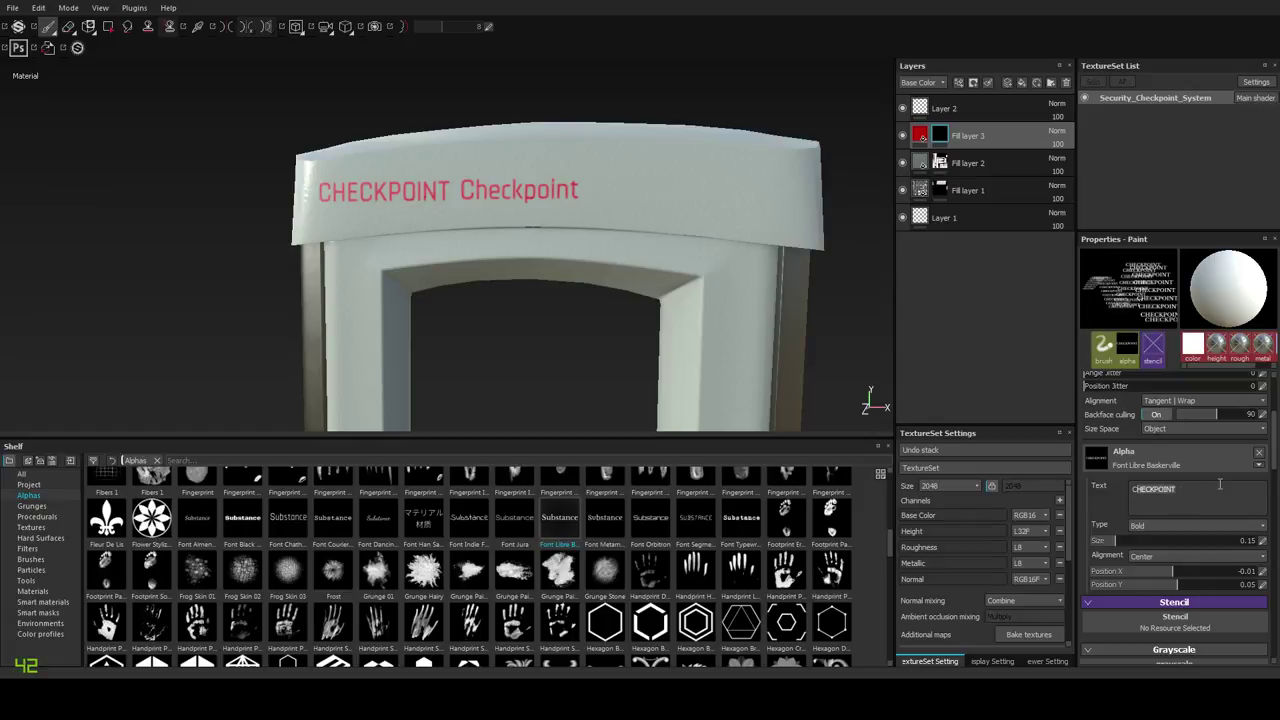
type("heckpoint")
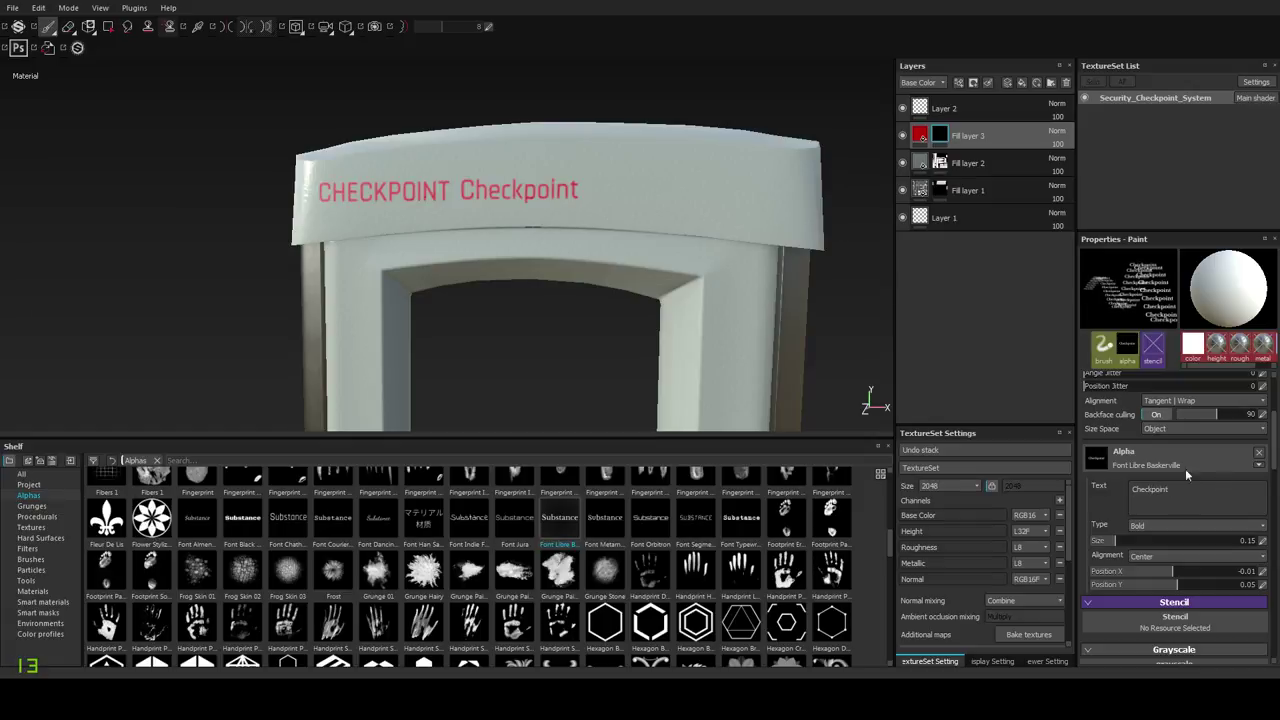
left_click(684, 186)
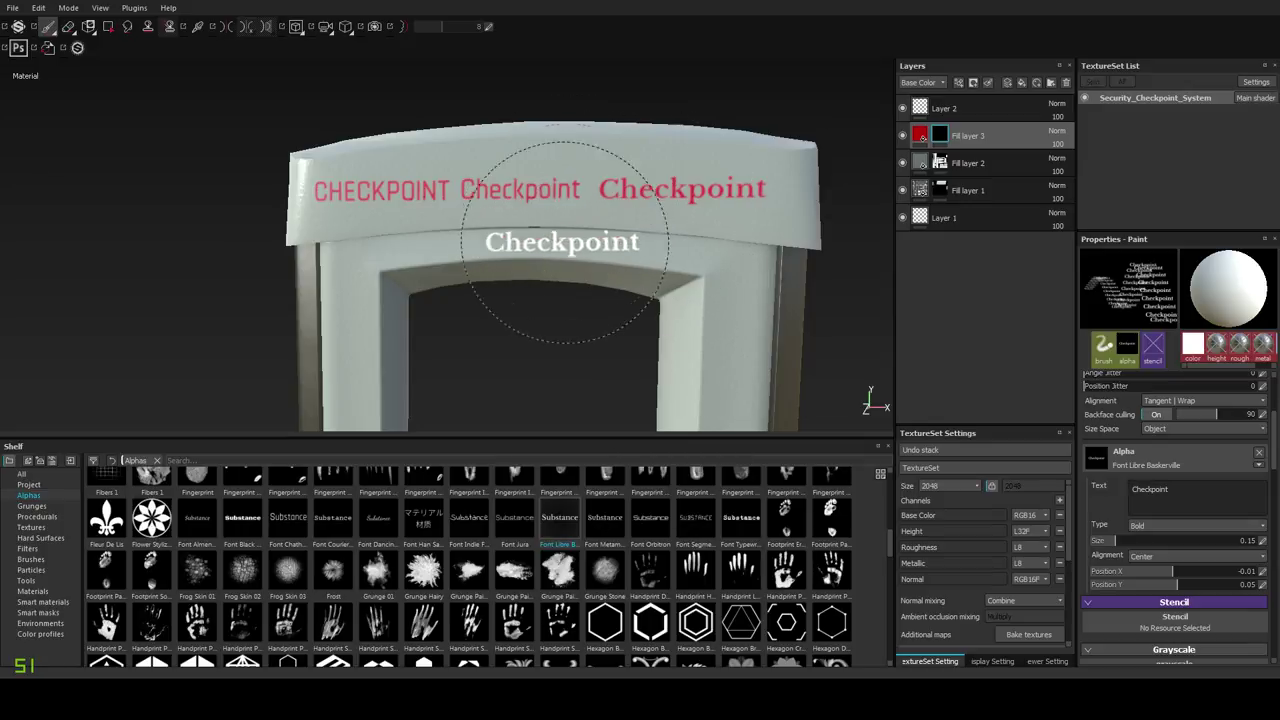
Load the Font Metamorphous alpha, set its text to "Checkpoint" and try stamping it above the three samples.
left_click(604, 518)
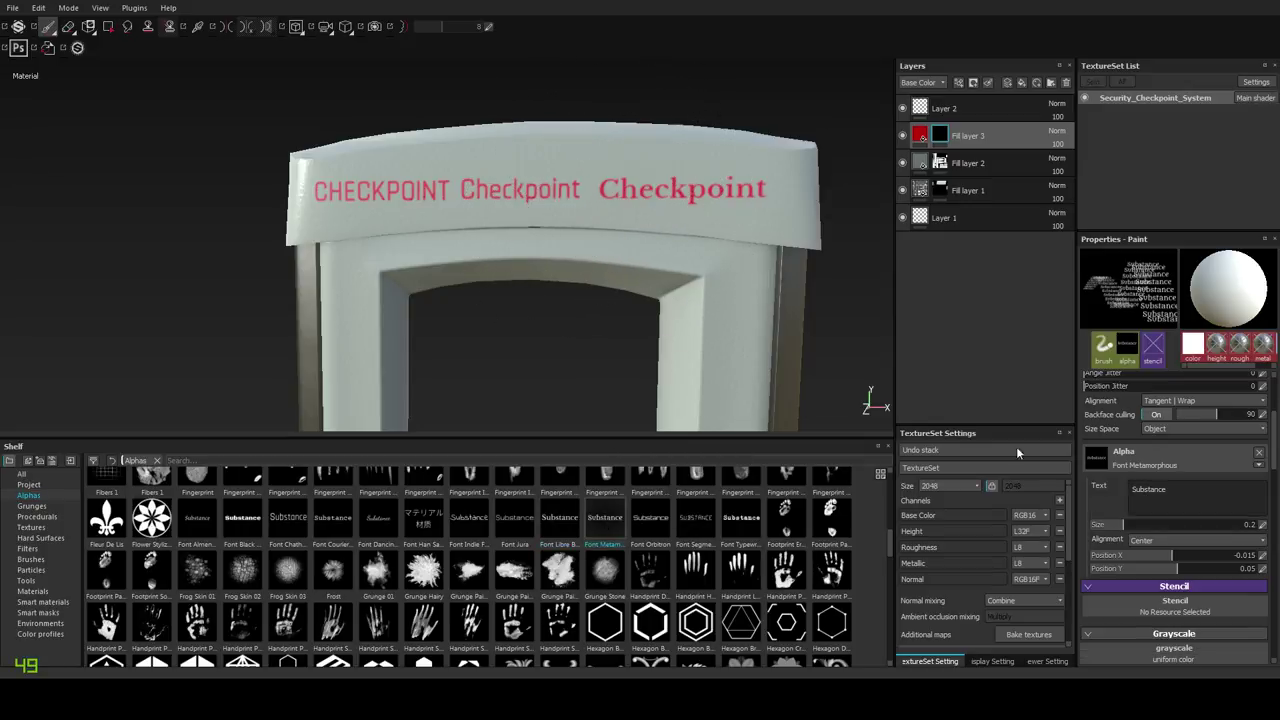
key("ctrl+a")
type("Checkp")
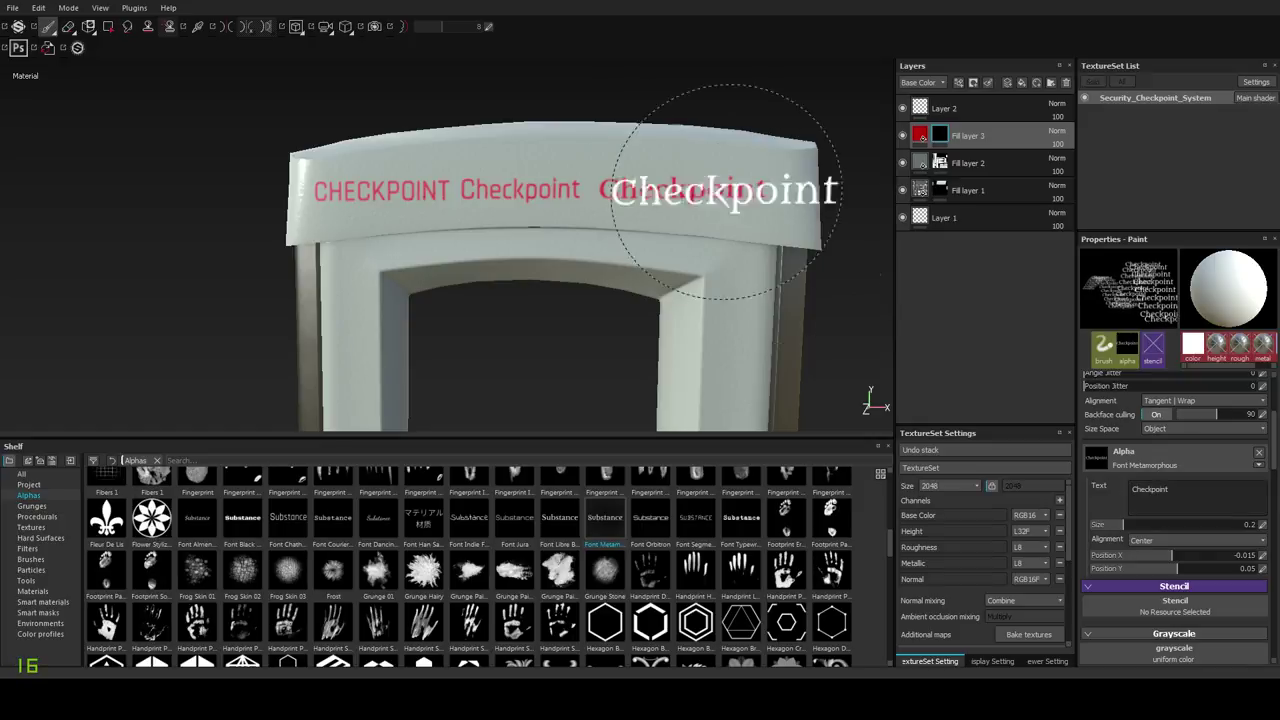
left_click(566, 152)
key("ctrl+z")
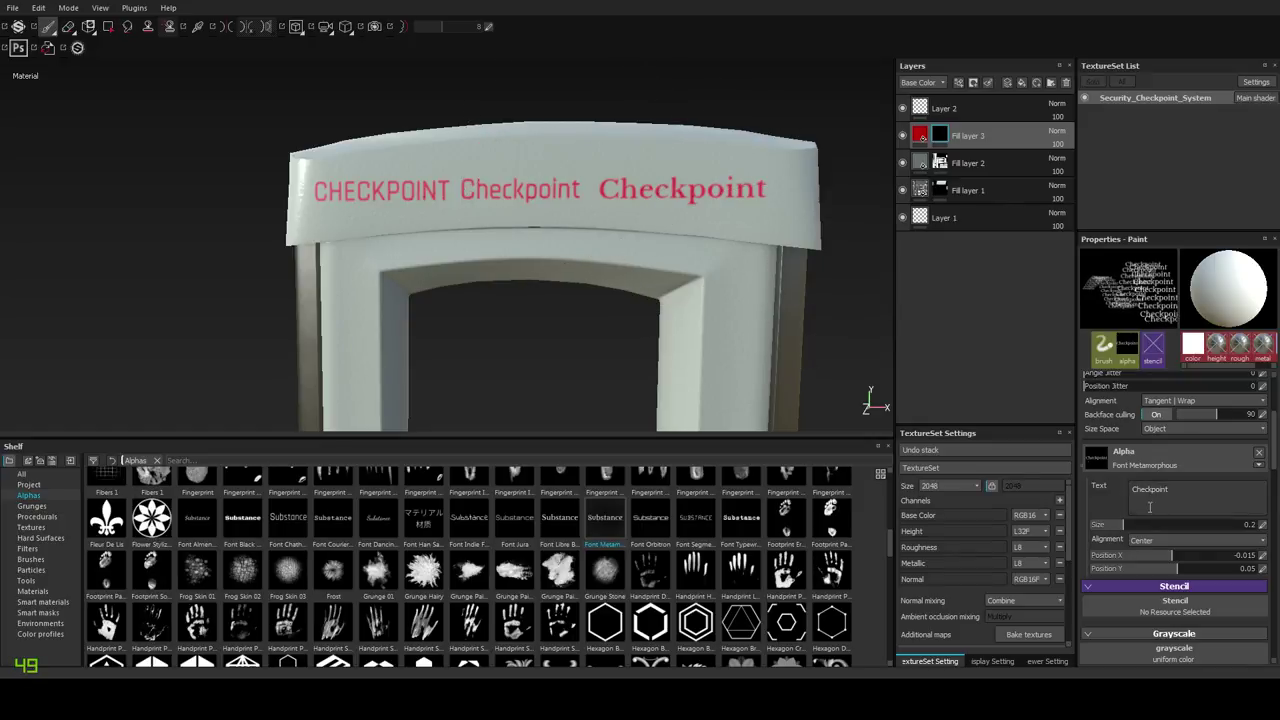
Load the Font Orbitron alpha, change its text from "Substance" to "Checkpoint" and try stamping it above the three samples.
left_click(741, 517)
left_click(651, 527)
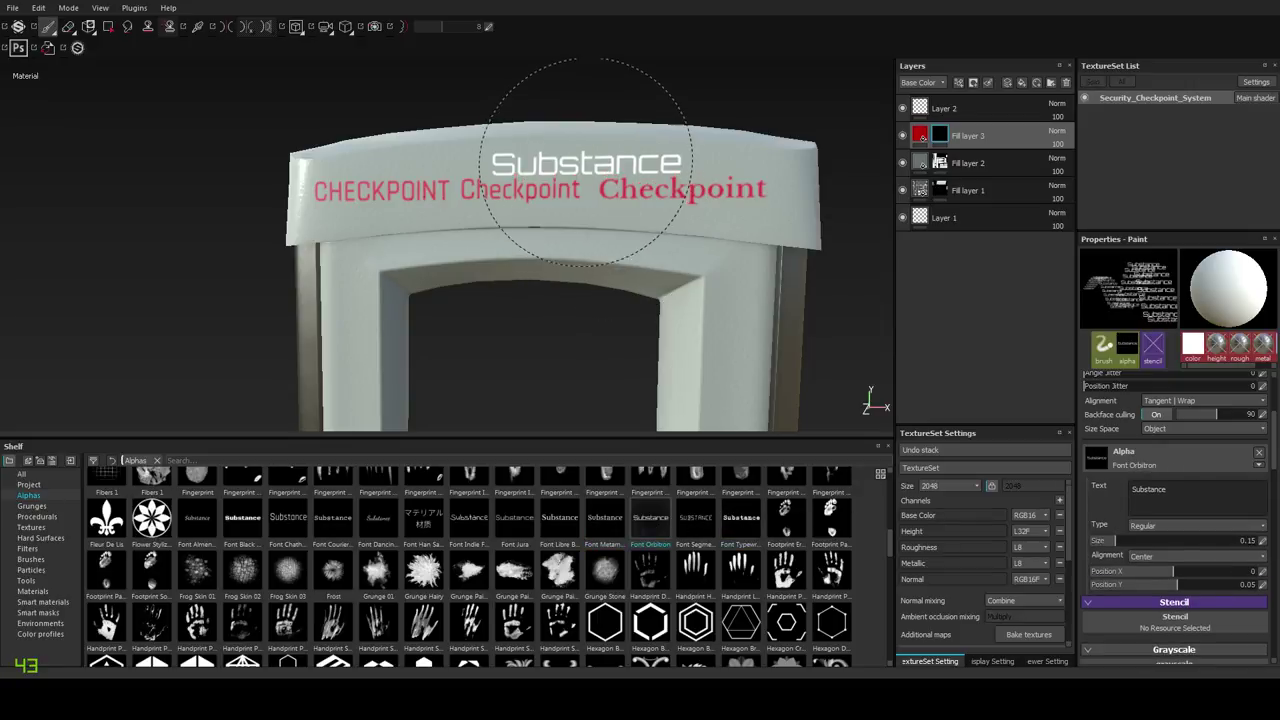
left_click(582, 151)
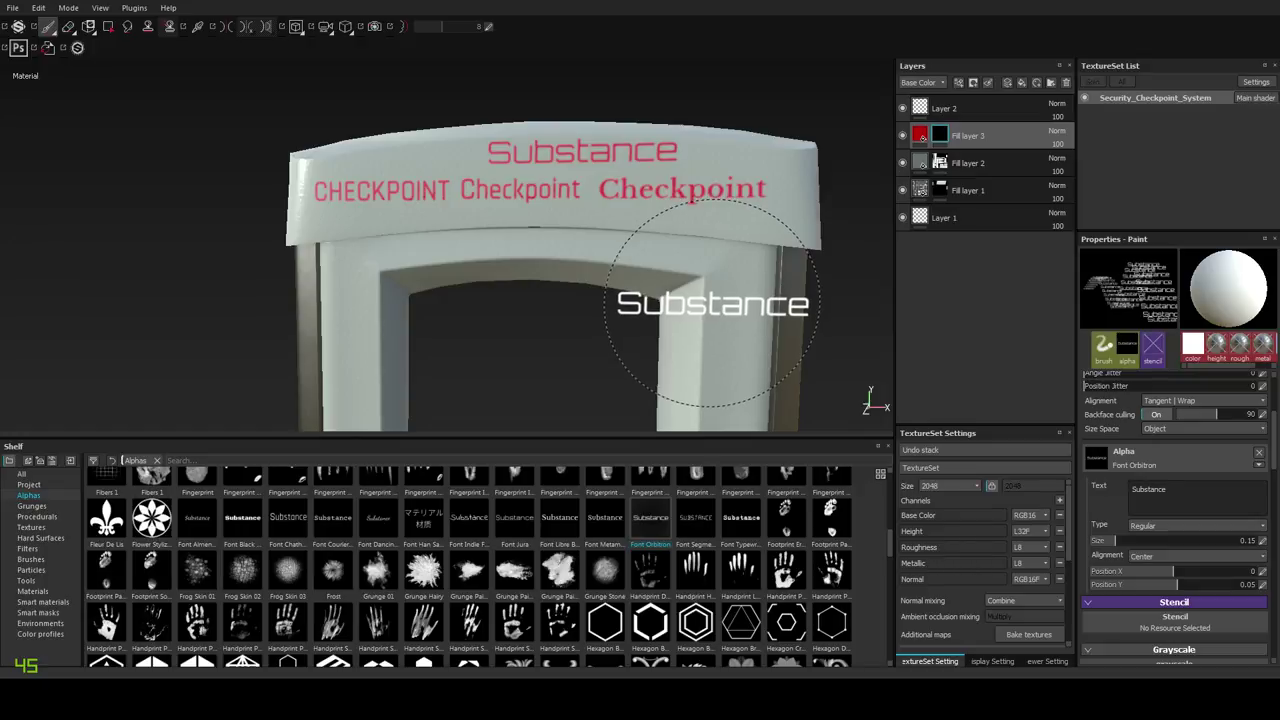
key("ctrl+z")
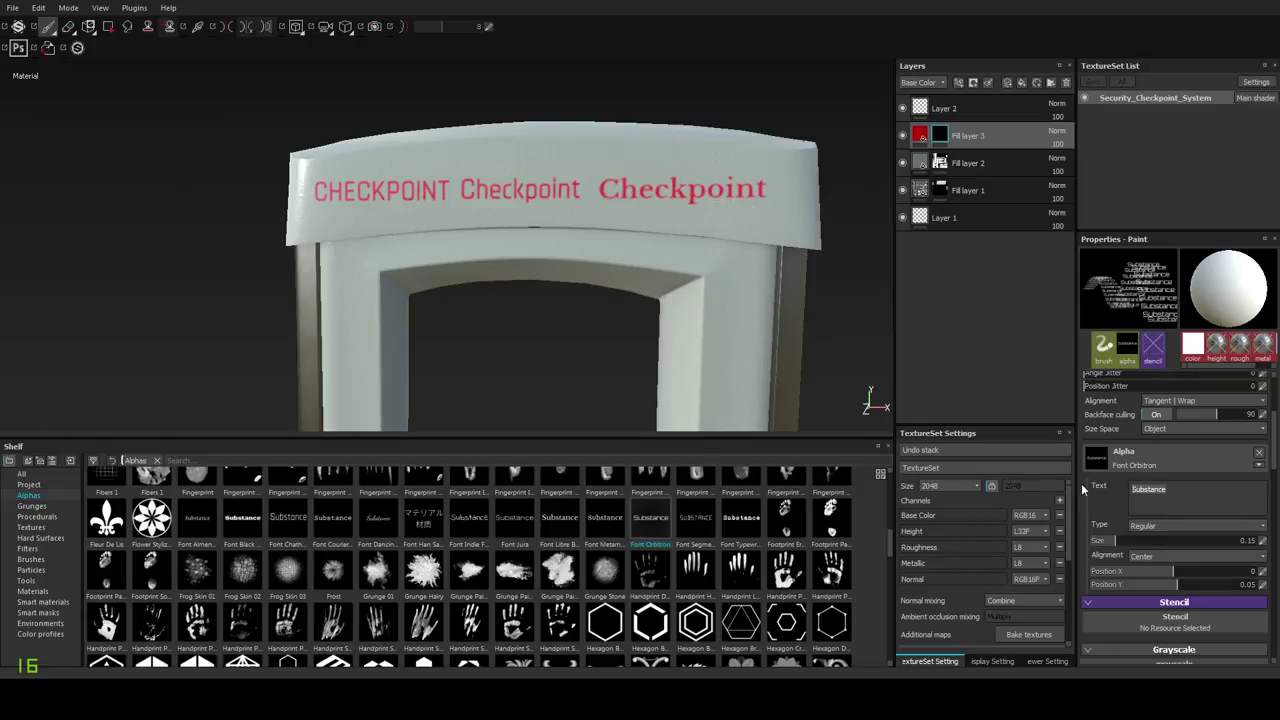
type("Checkpoint")
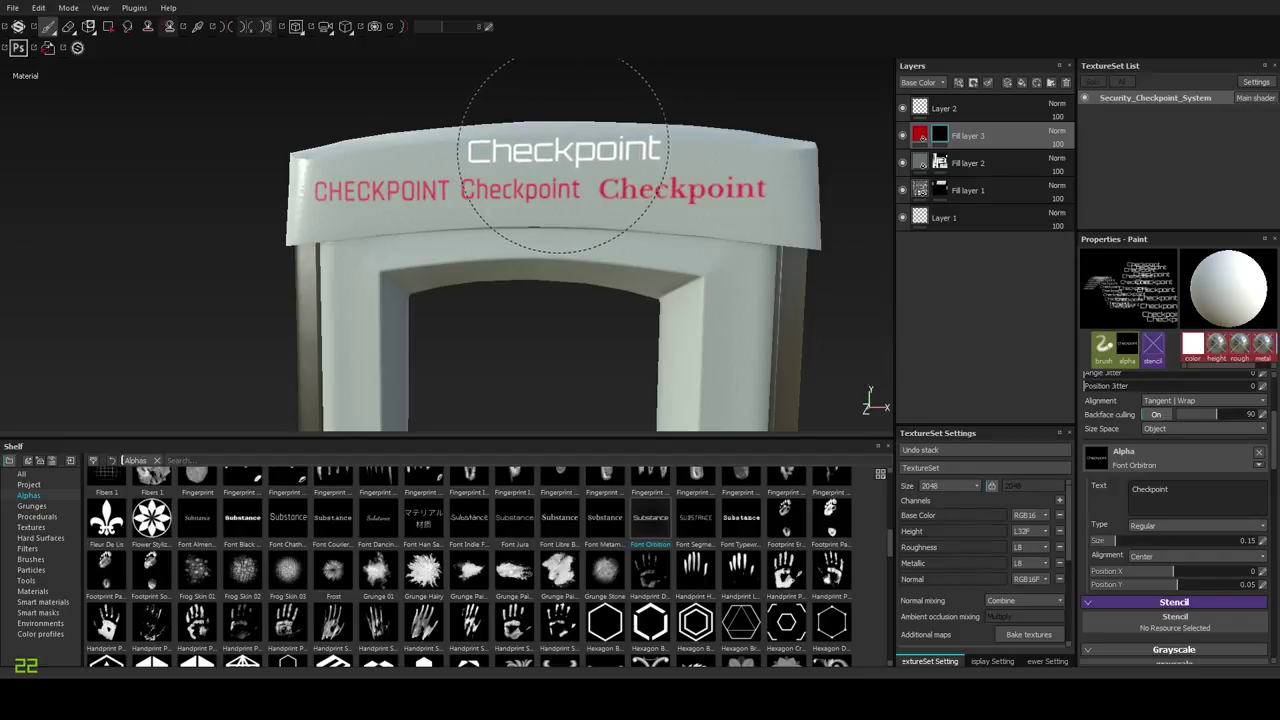
left_click(561, 149)
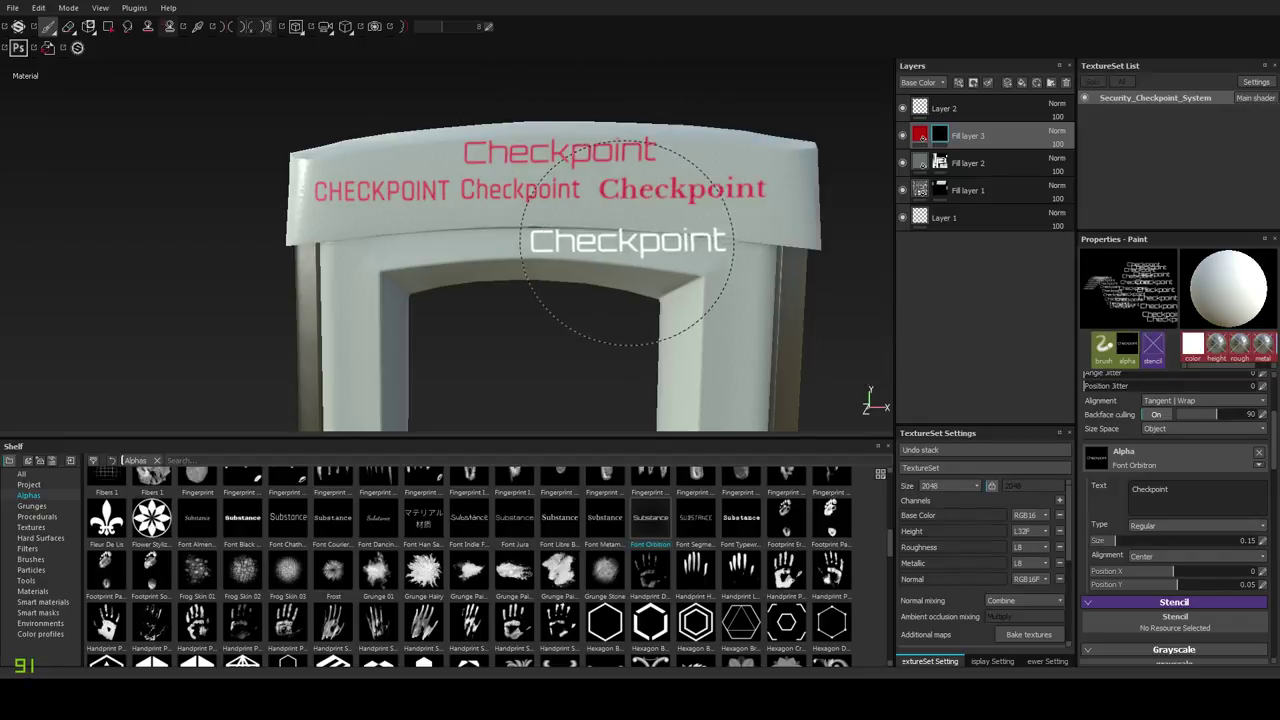
mouse_move(629, 241)
left_mouse_down("alt")
mouse_move(637, 256)
mouse_move(600, 240)
mouse_move(662, 254)
left_mouse_up("alt")
key("ctrl+z")
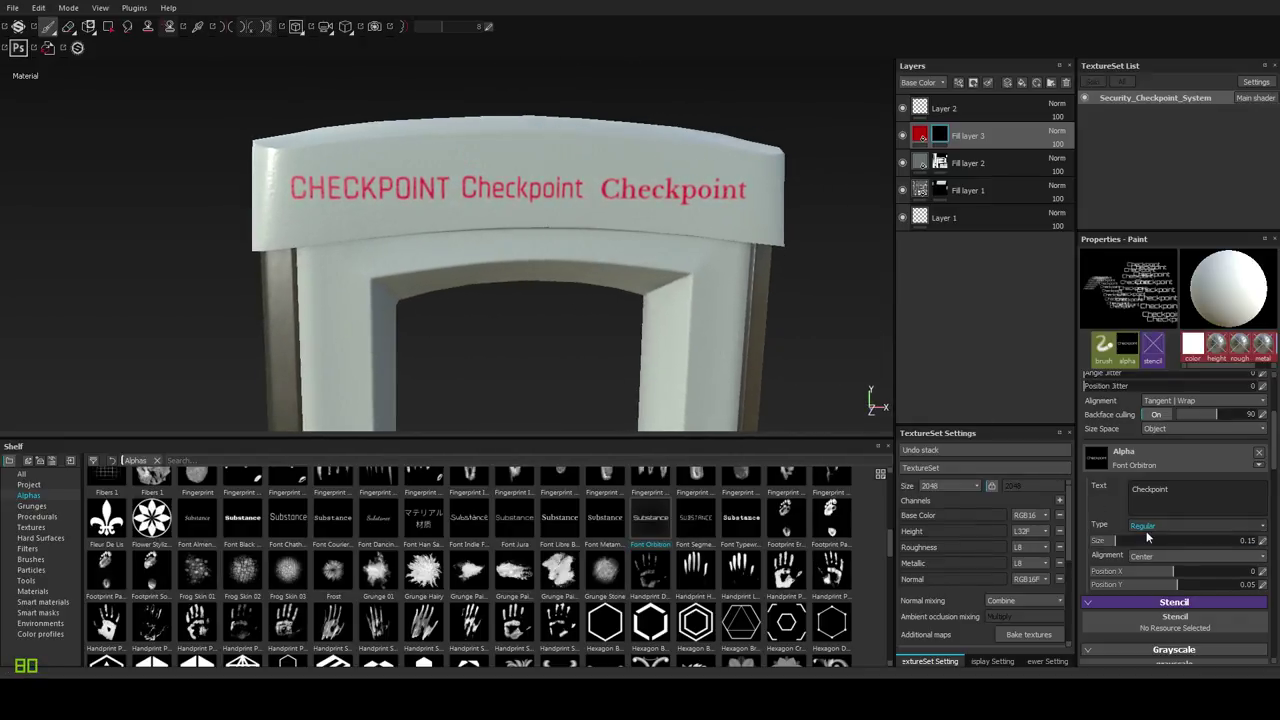
Set the Orbitron alpha's type to Bold and try the "Checkpoint" stamp above the samples again.
left_click(1198, 525)
left_click(1158, 541)
left_click(549, 151)
mouse_move(670, 262)
left_mouse_down("alt")
mouse_move(611, 249)
mouse_move(620, 236)
mouse_move(623, 249)
mouse_move(654, 251)
mouse_move(640, 246)
left_mouse_up("alt")
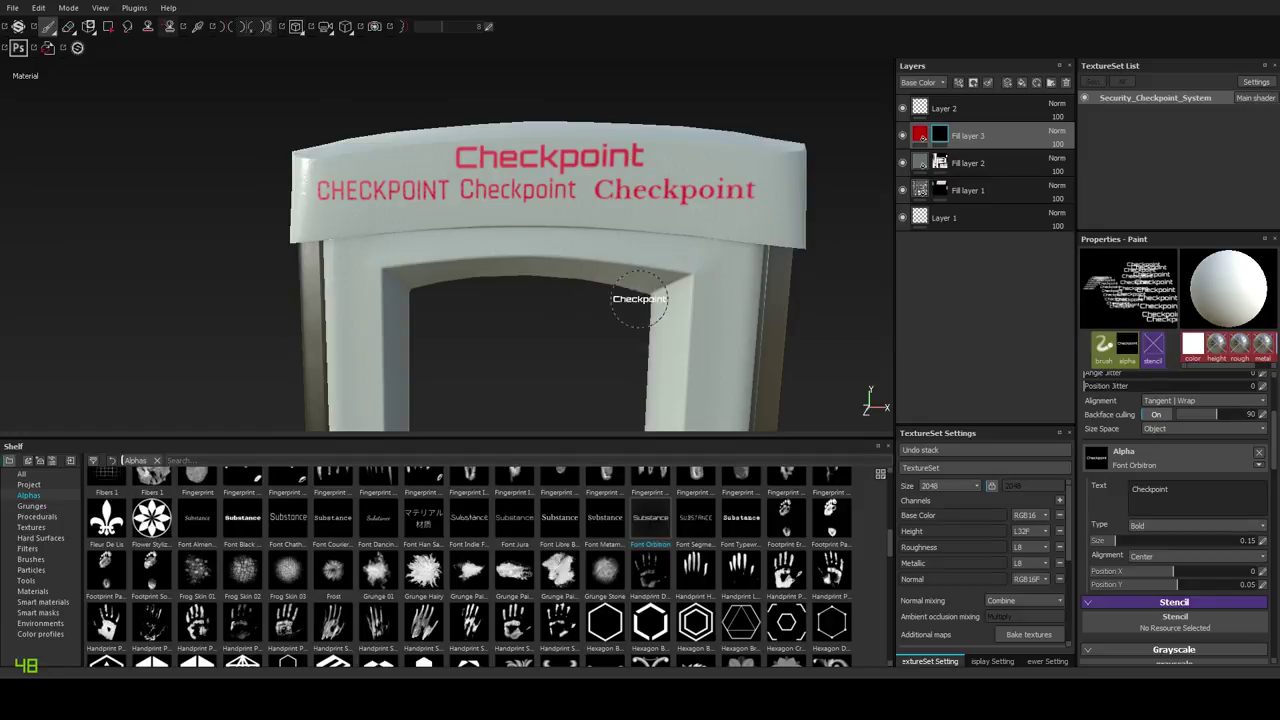
key("ctrl+z")
Reload the Font Libre Baskerville alpha with the text "Checkpoint", type Bold and size 0.17.
left_click(556, 526)
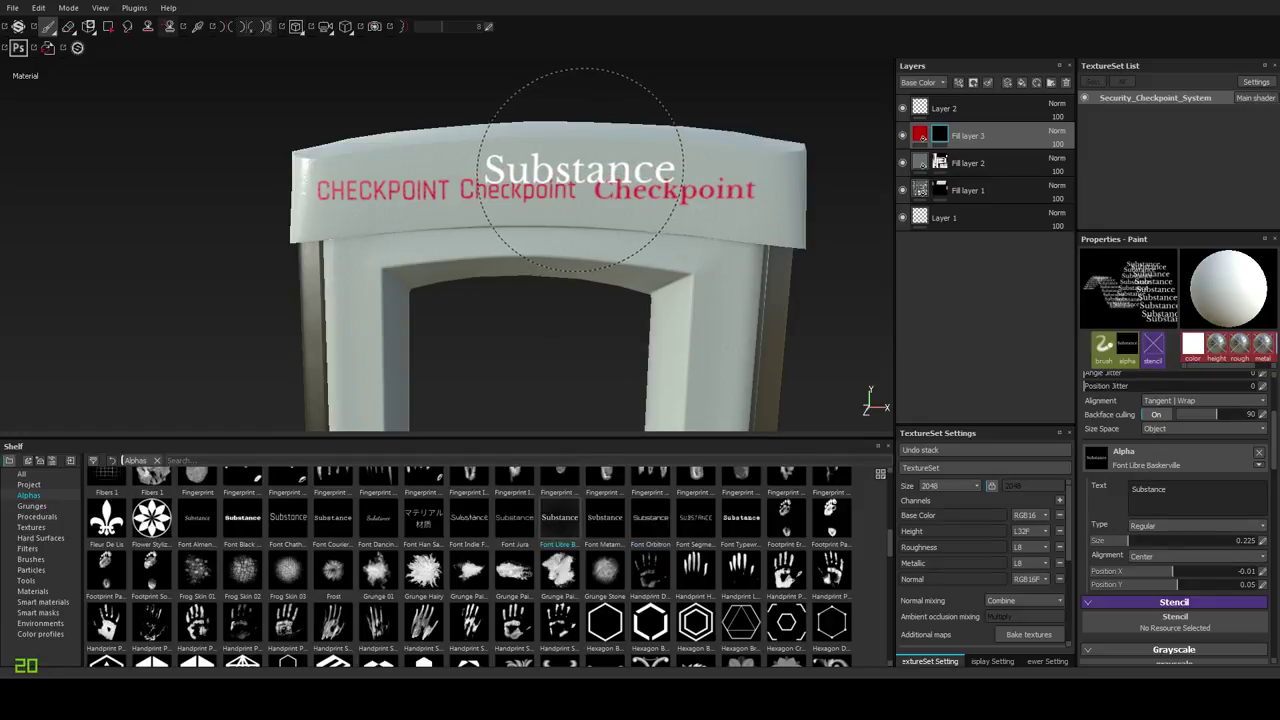
type("Checkpoint")
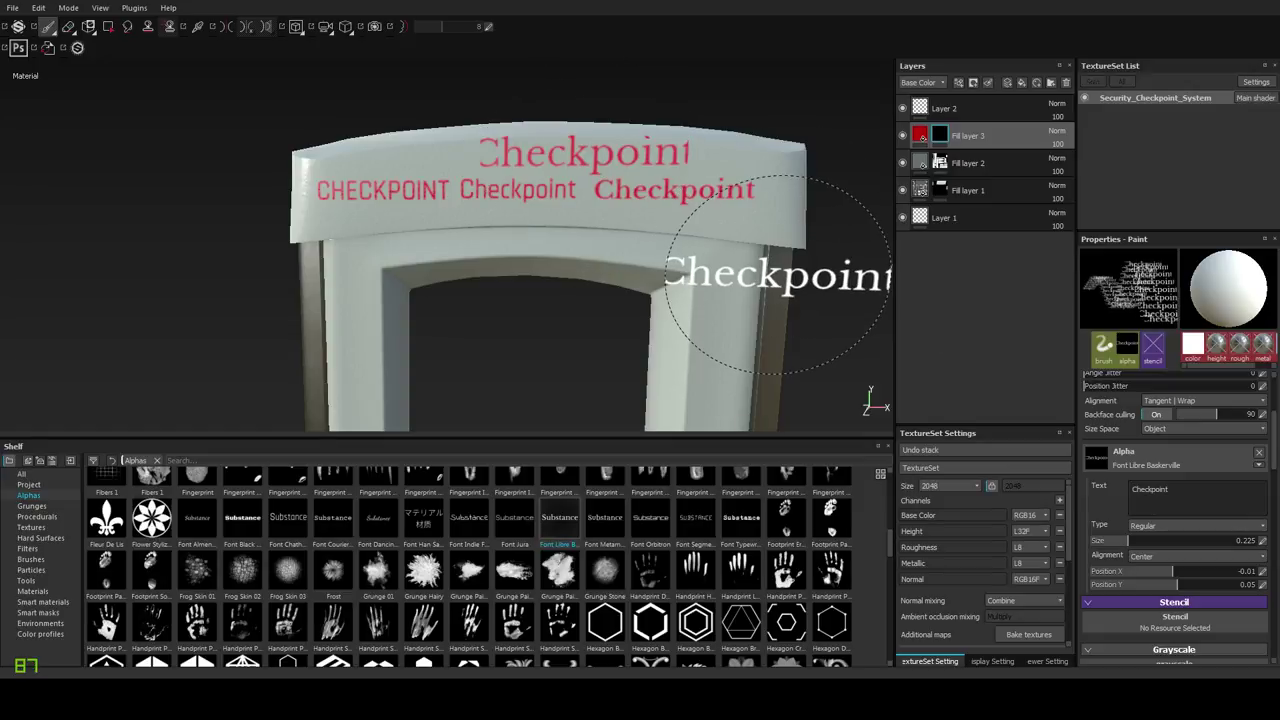
left_click(1178, 526)
left_click(1138, 545)
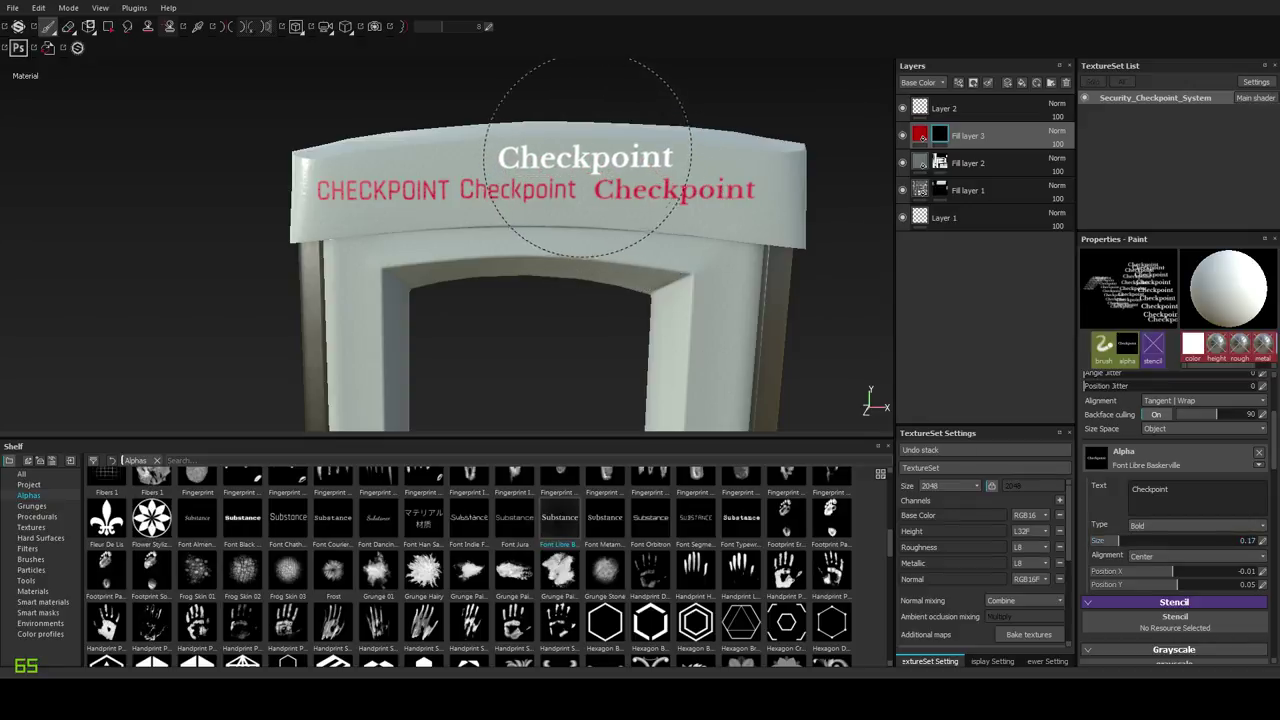
Try the bold Libre Baskerville stamp above the samples, and clear Fill layer 3's mask to remove all sample lettering.
left_click(580, 153)
key("ctrl+z")
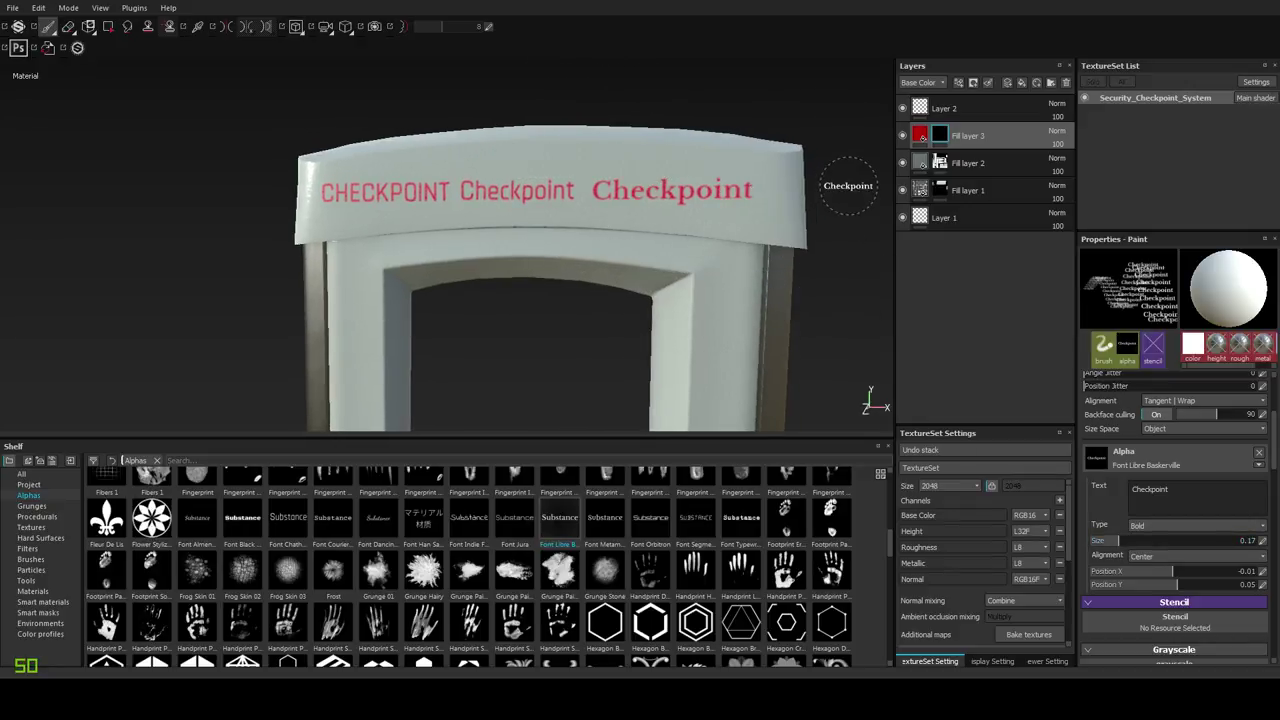
right_click(940, 138)
left_click(961, 156)
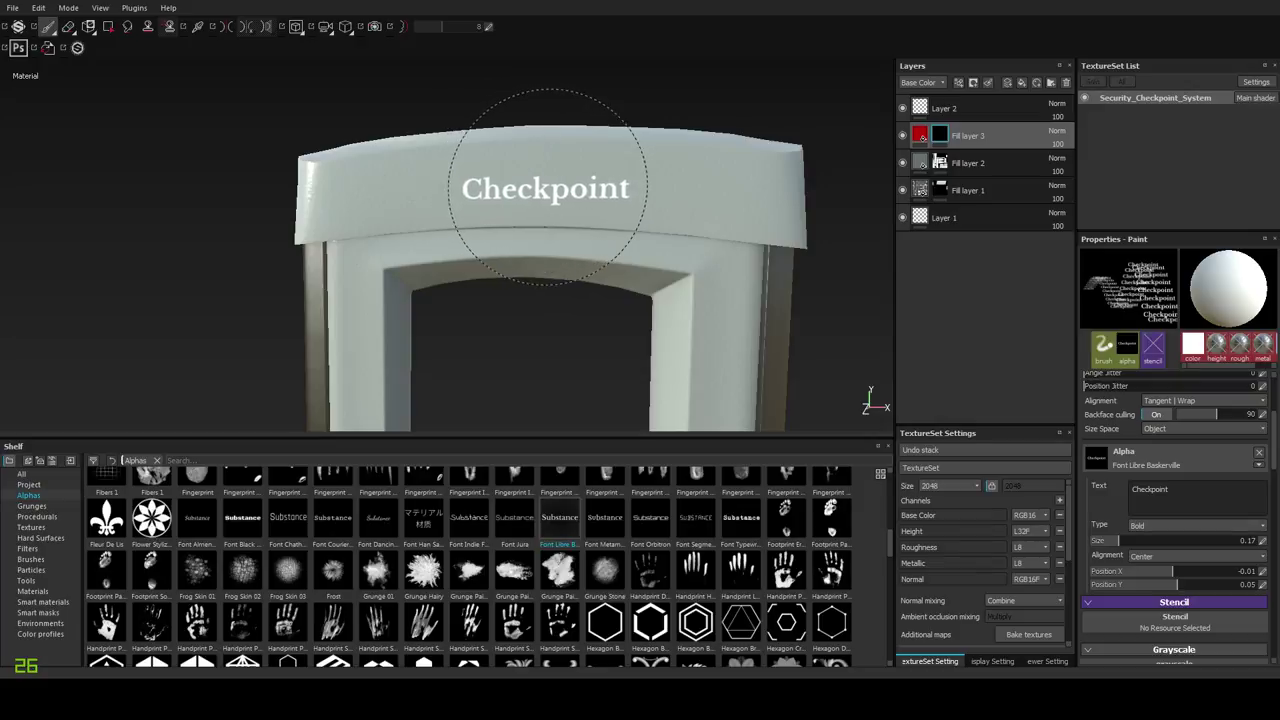
Enlarge the brush and try stamping the "Checkpoint" lettering on the header, slightly left of its centre.
right_click_drag(552, 186, 584, 186, "ctrl")
mouse_move(552, 186)
left_mouse_down("alt")
mouse_move(566, 251)
mouse_move(553, 272)
left_mouse_up("alt")
left_click(533, 178)
key("ctrl+z")
mouse_move(543, 194)
left_mouse_down("alt")
mouse_move(531, 221)
mouse_move(528, 206)
left_mouse_up("alt")
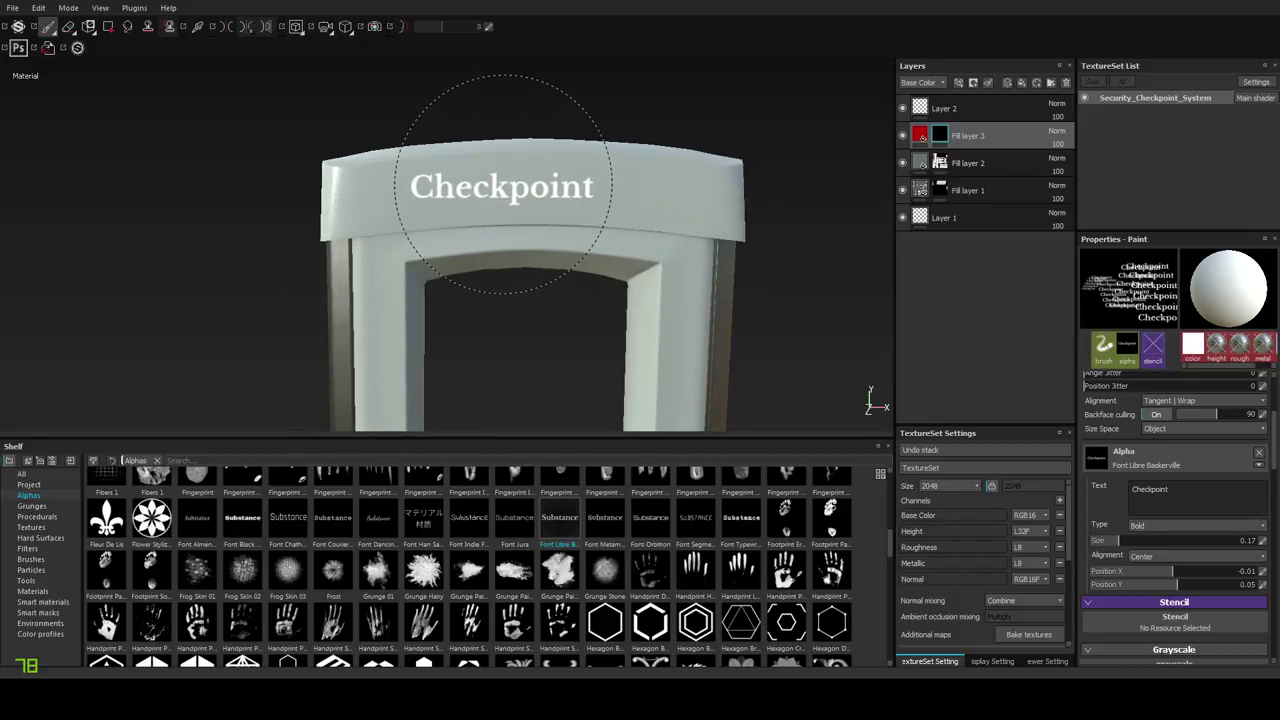
left_click(503, 186)
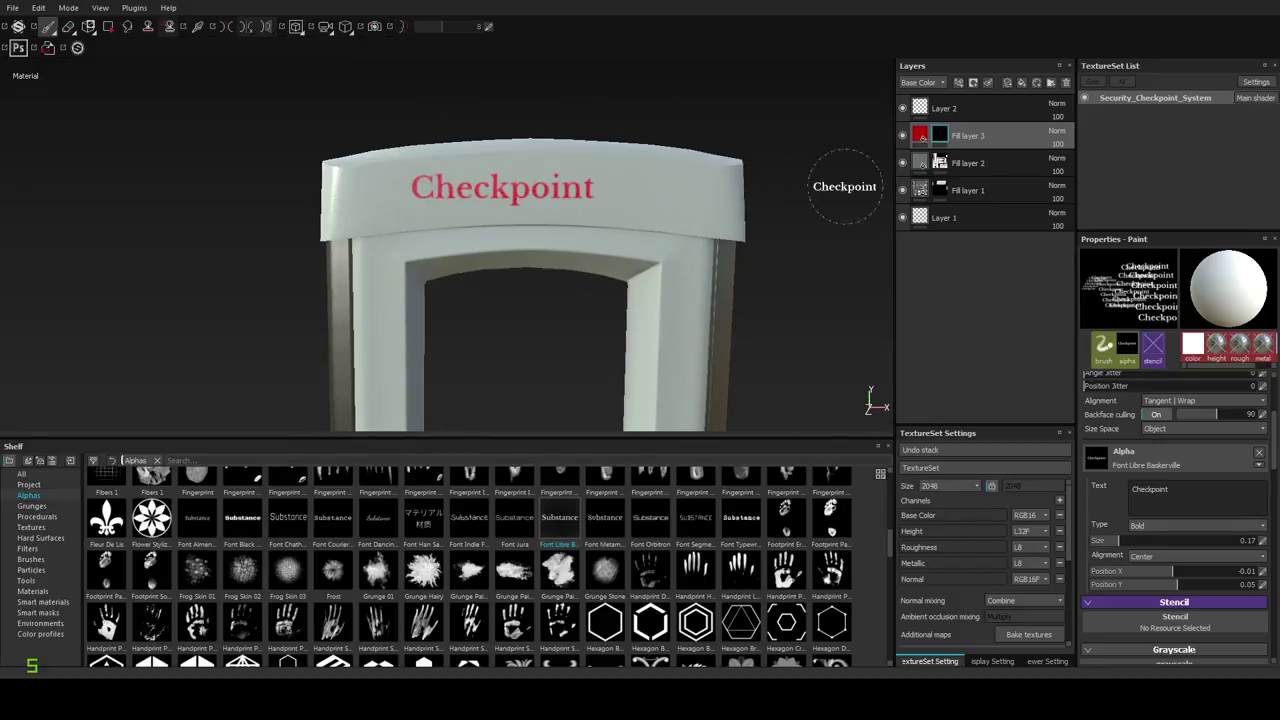
Add a filter to Fill layer 3's mask and choose Transform for it.
right_click(942, 135)
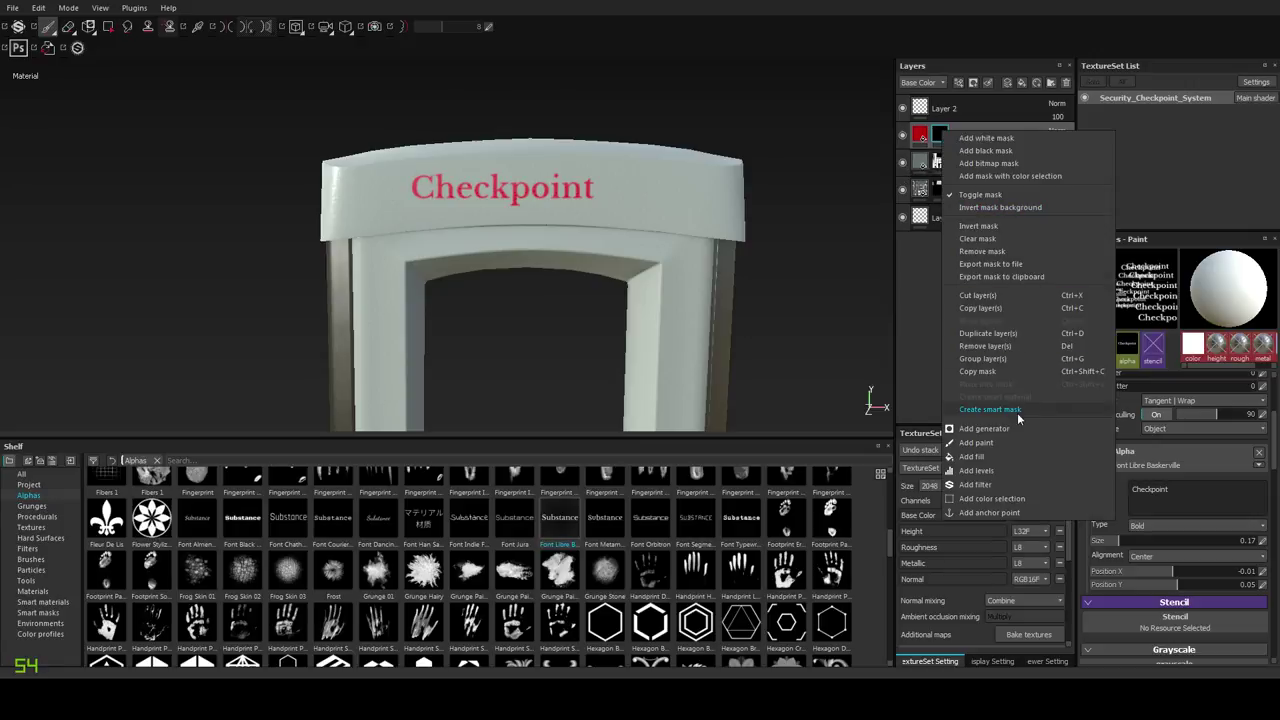
left_click(1000, 484)
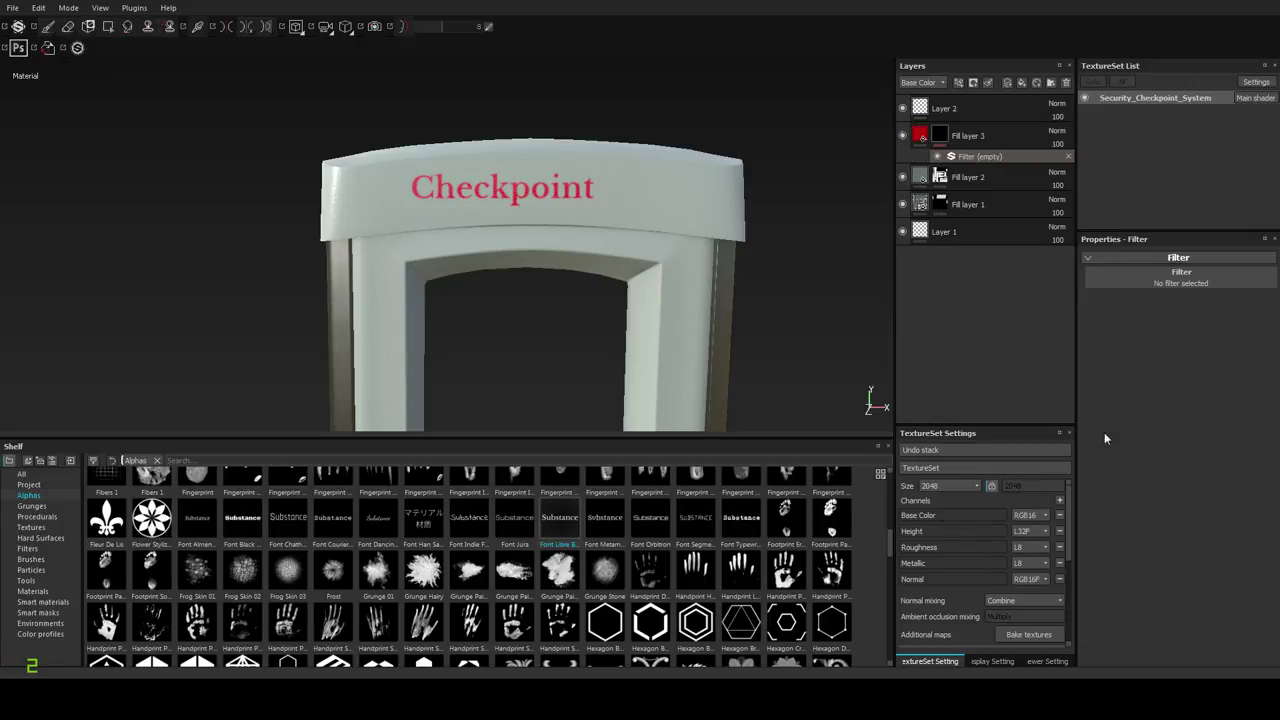
left_click(1150, 280)
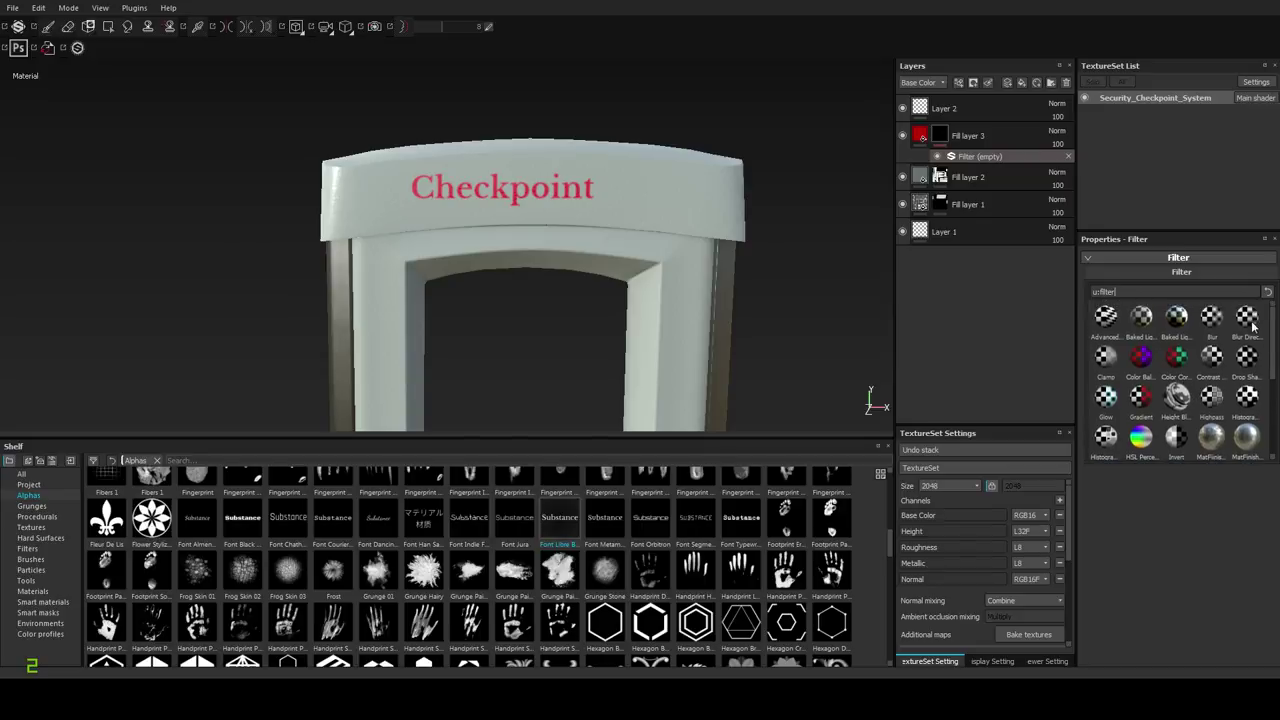
left_click_drag(1274, 343, 1274, 348)
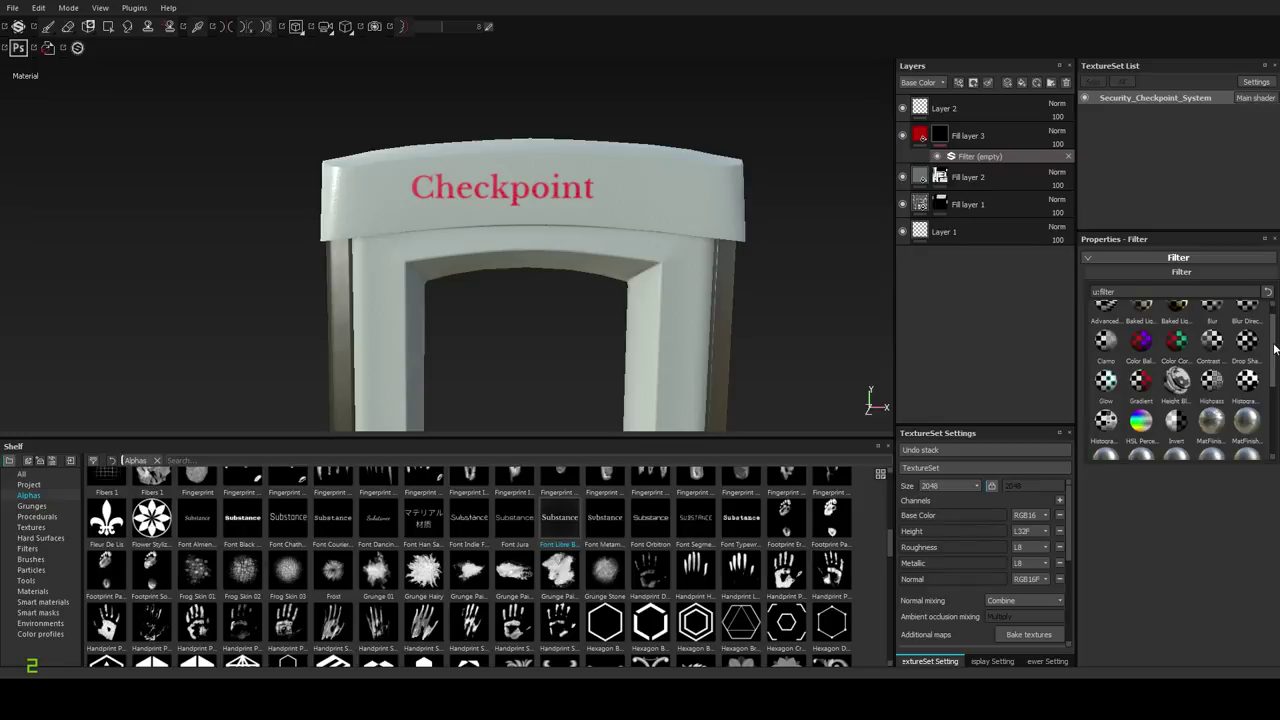
left_click_drag(1274, 349, 1265, 418)
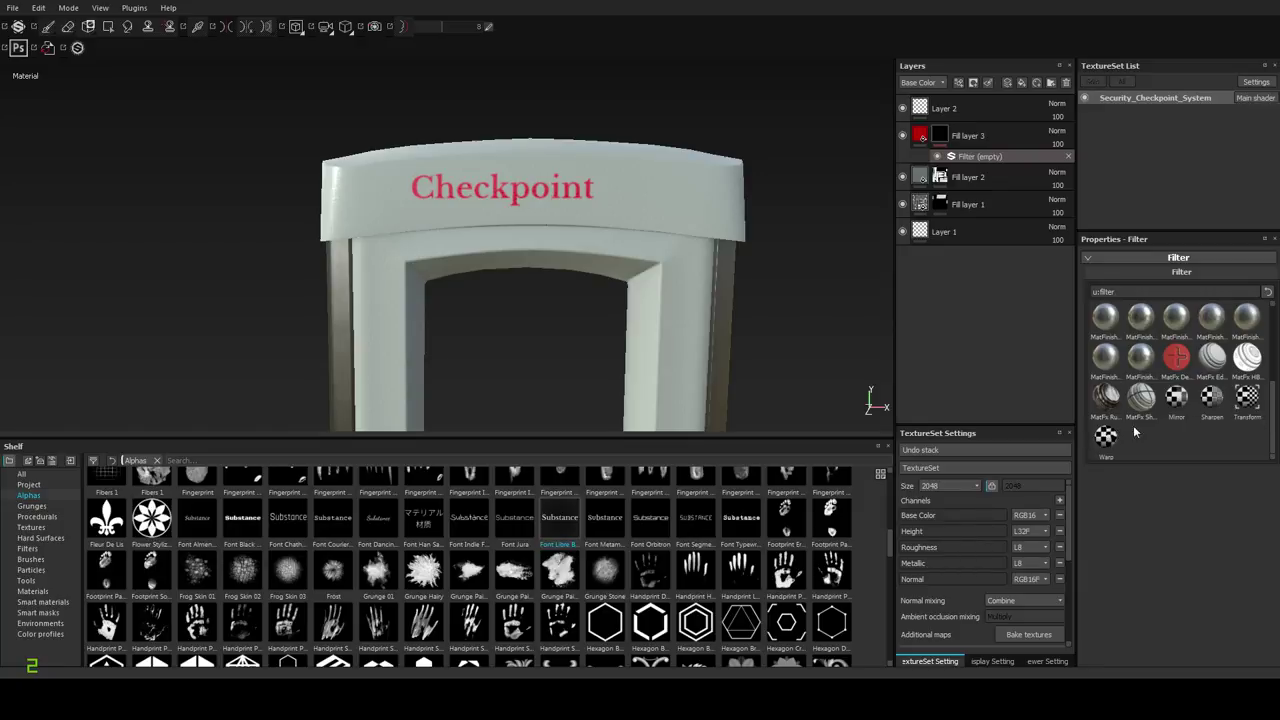
left_click(1243, 401)
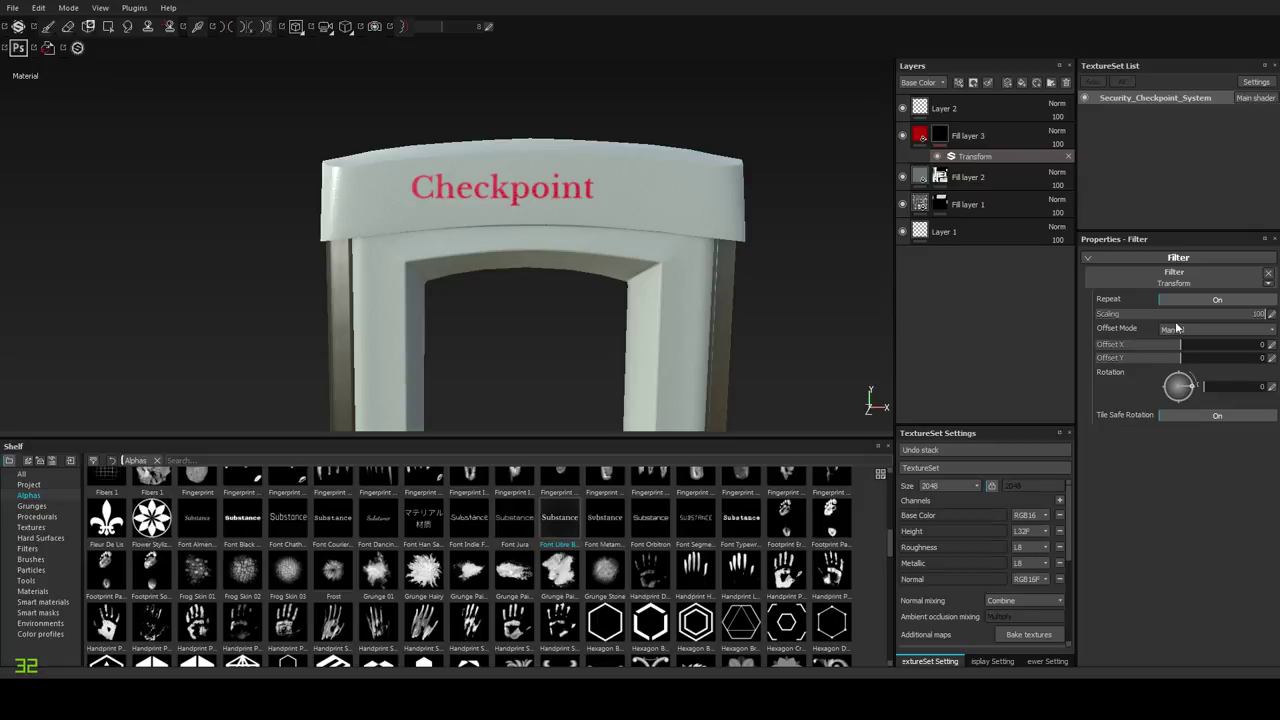
Try an Offset X of -0.01 in the Transform filter, and remove the filter from Fill layer 3's mask.
left_click(1177, 328)
left_click_drag(1181, 349, 1180, 349)
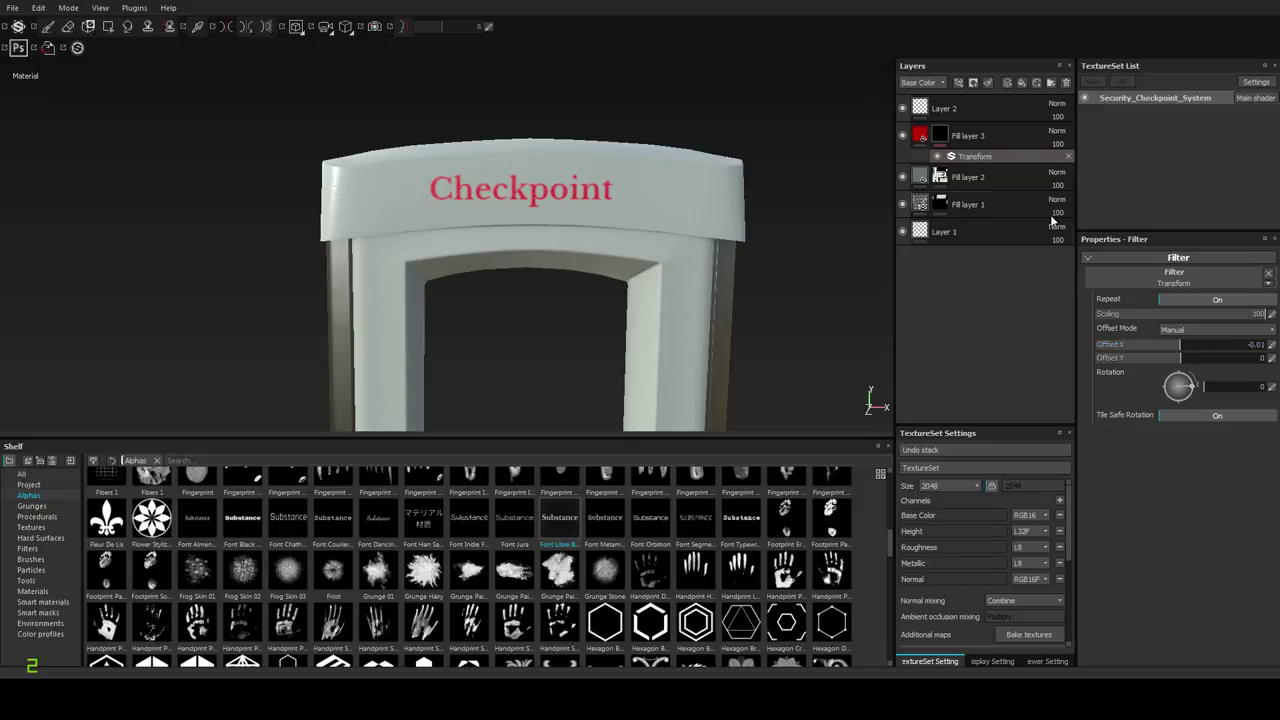
left_click(1174, 277)
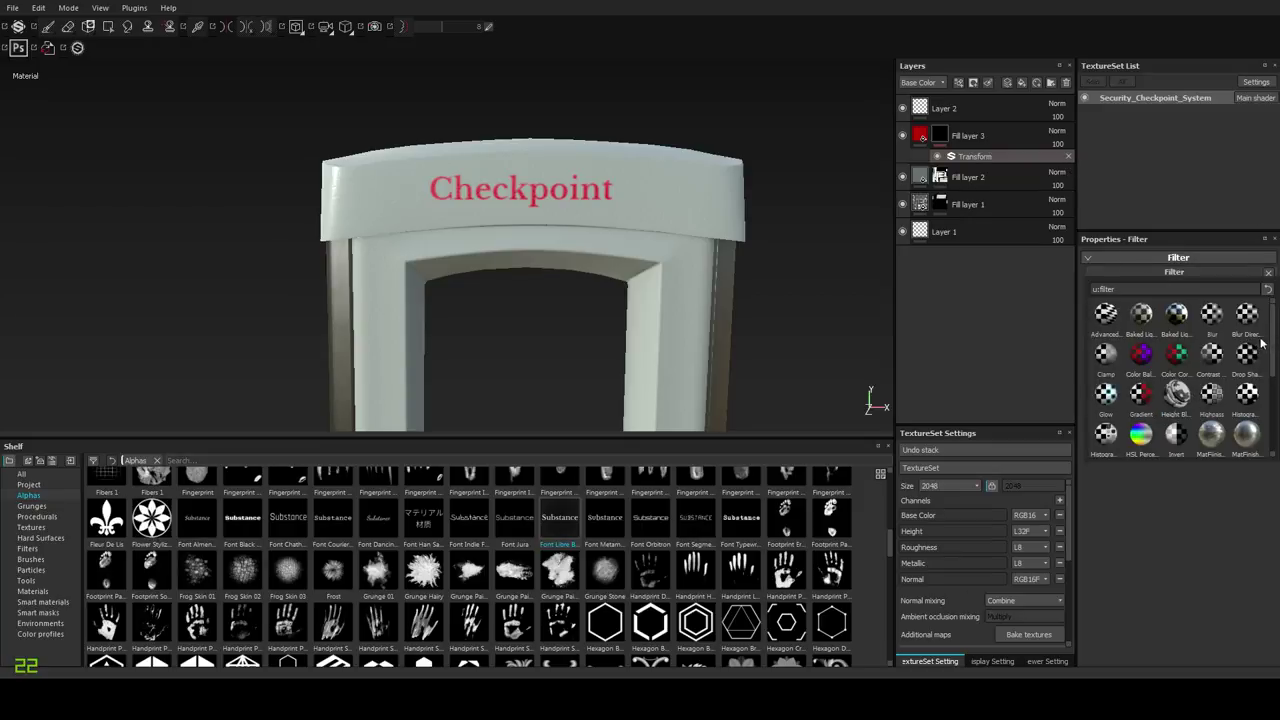
left_click(1069, 157)
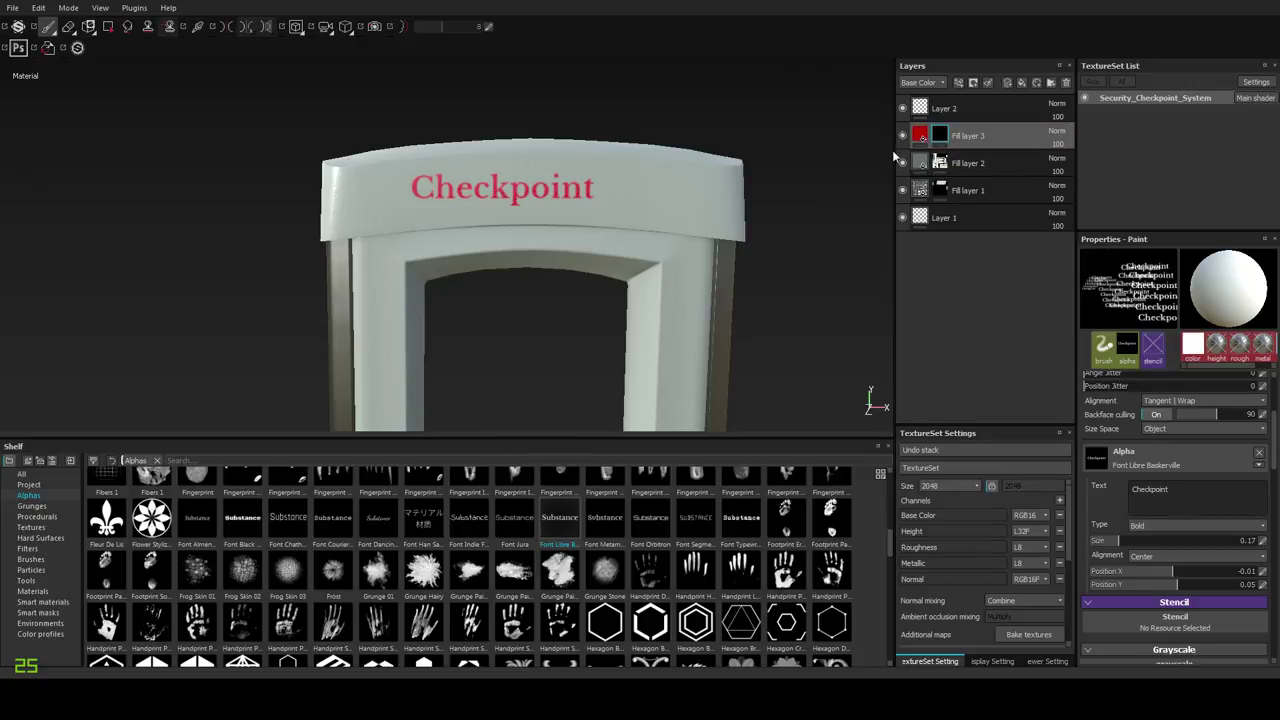
key("ctrl+z")
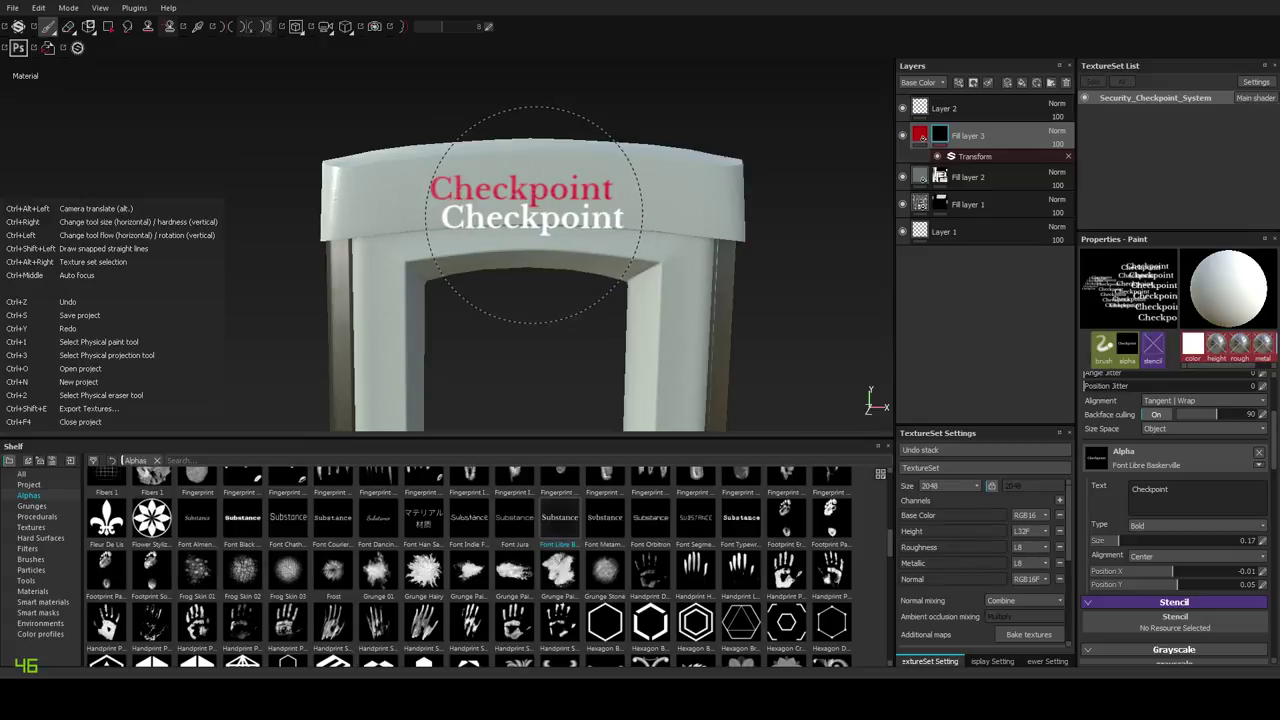
key("ctrl+y")
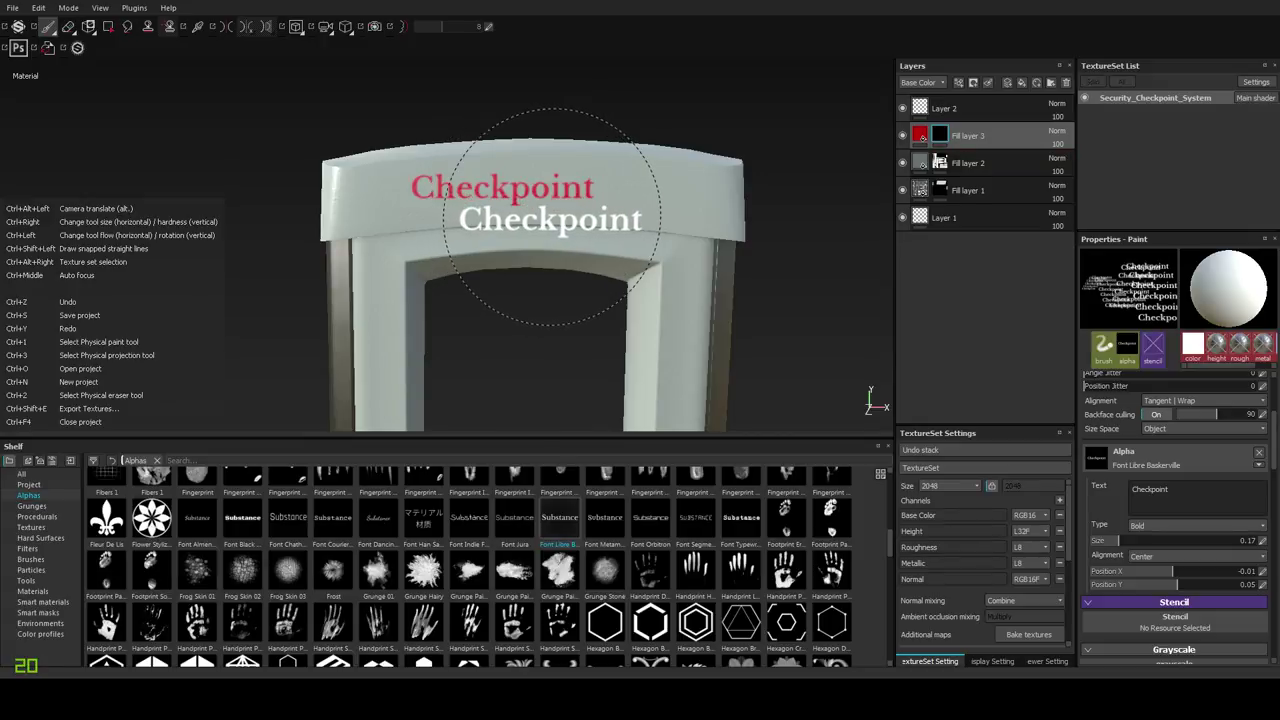
Try the "Checkpoint" stamp near the header's centre with a slightly smaller brush, check it from around the gate and undo it.
scroll(551, 217, "up", 3)
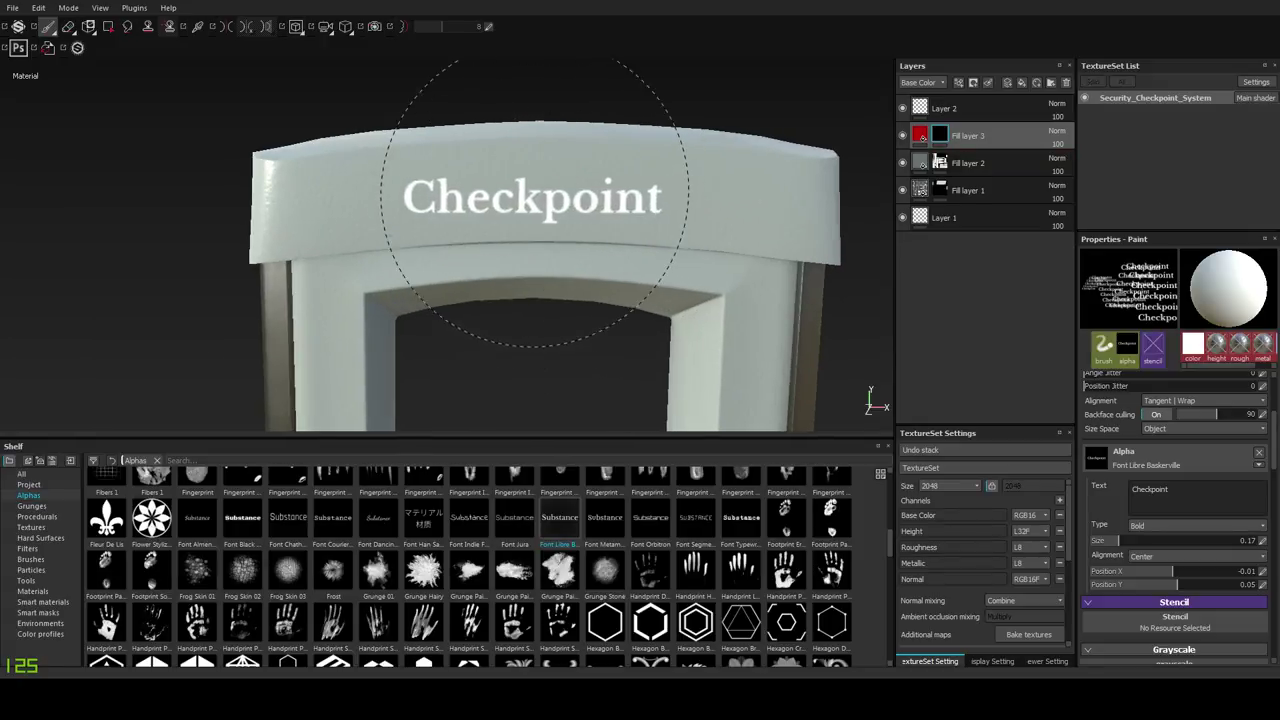
key("bracketleft")
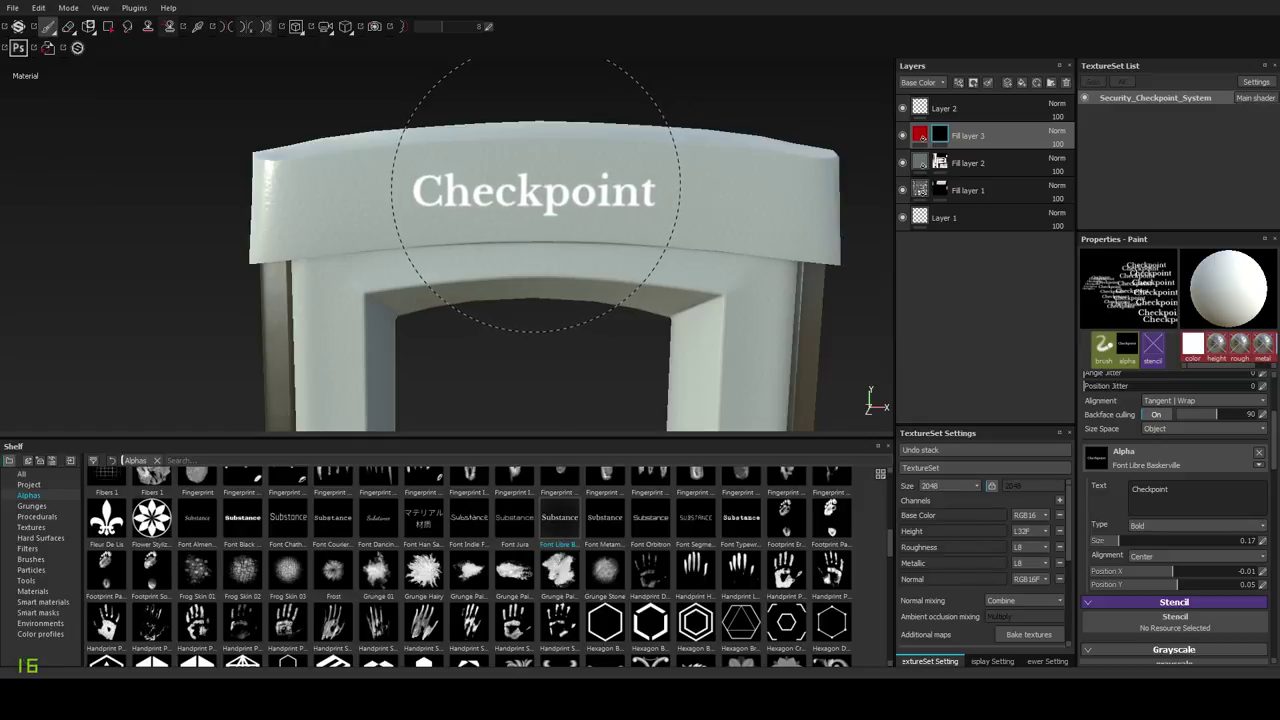
left_click(537, 190)
left_click_drag(715, 302, 667, 320, "alt")
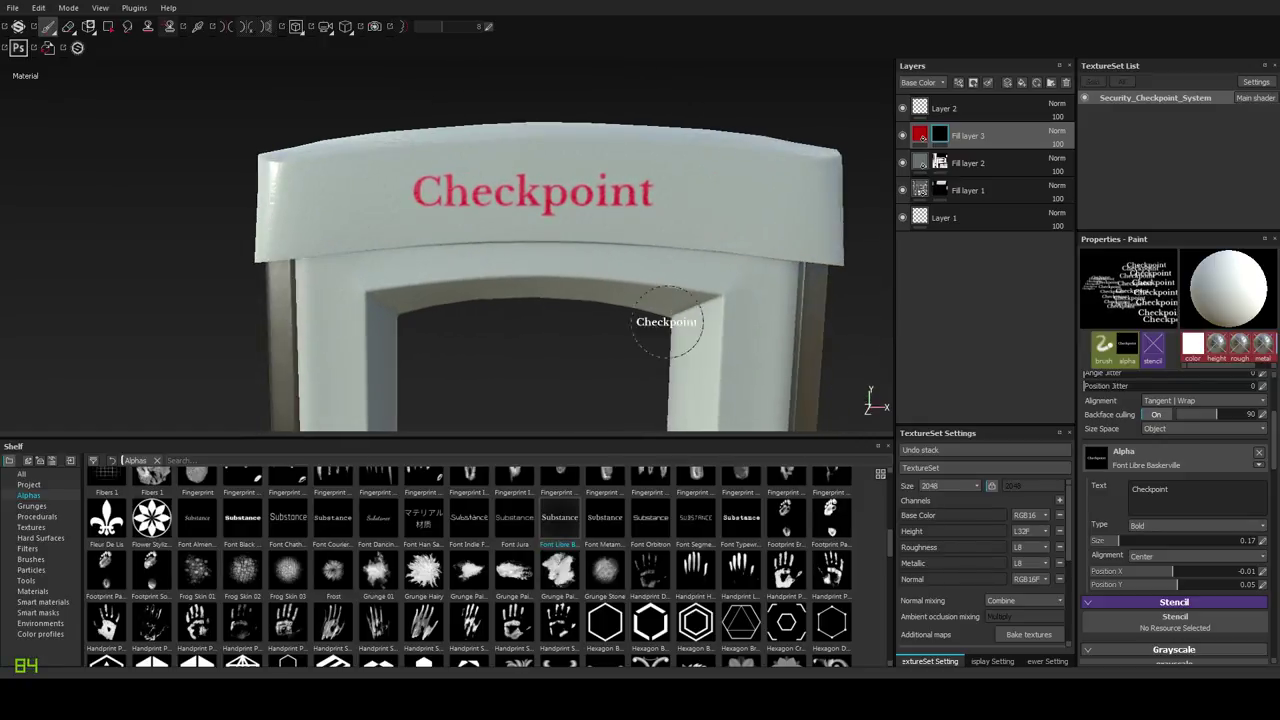
right_click_drag(667, 320, 629, 281, "alt")
left_click_drag(629, 281, 711, 240, "alt")
key("ctrl+z")
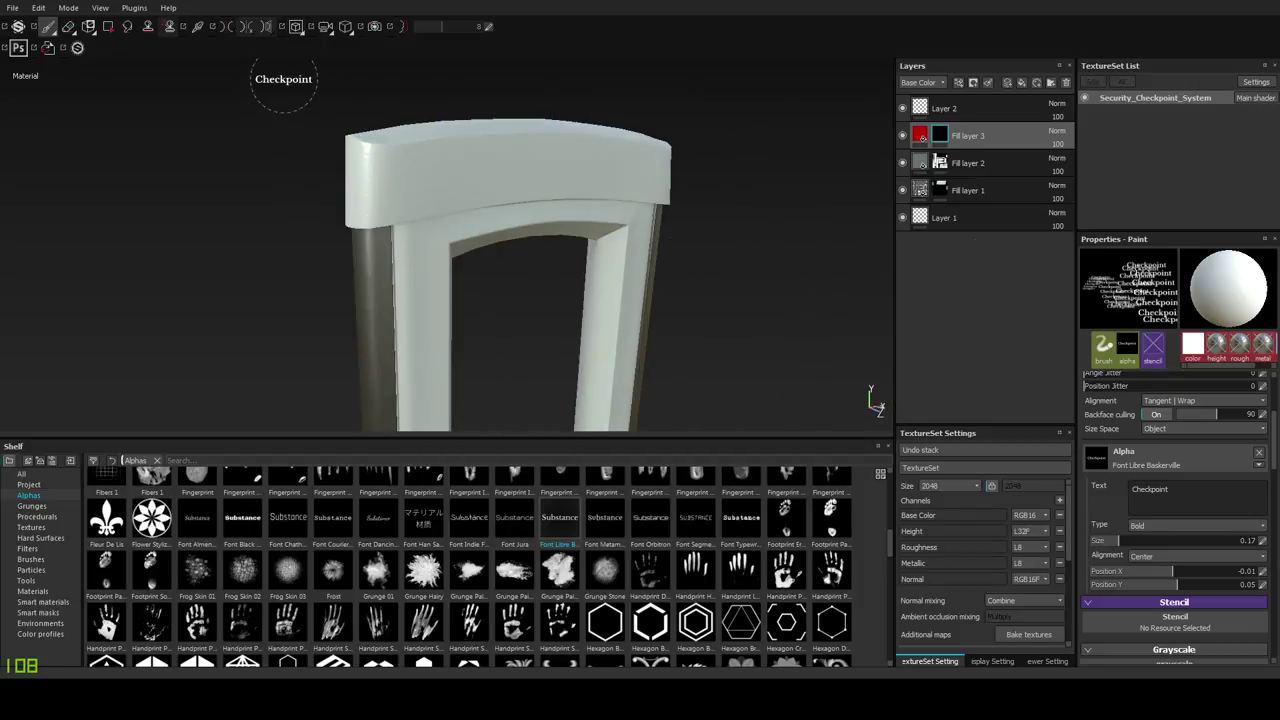
Turn on symmetry and try the Mirror Y, Mirror X and Mirror Z axes.
left_click(228, 26)
left_click(250, 27)
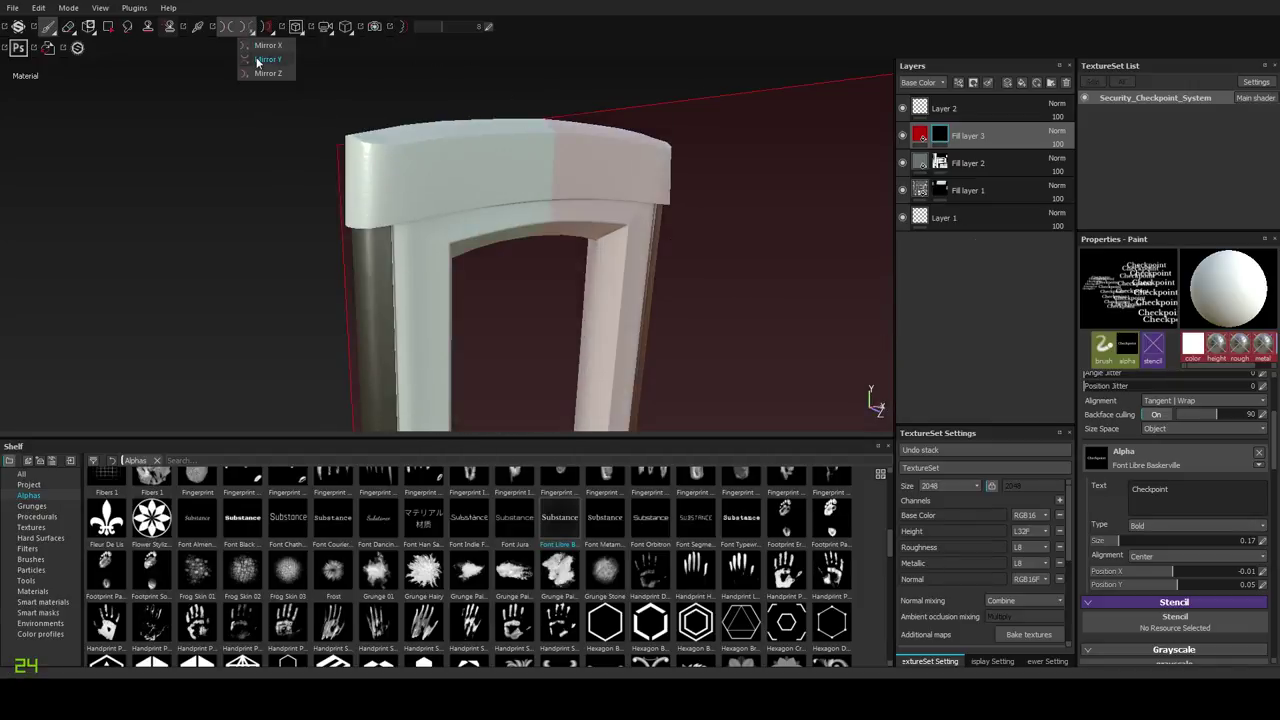
left_click(256, 62)
left_click(250, 27)
left_click(257, 48)
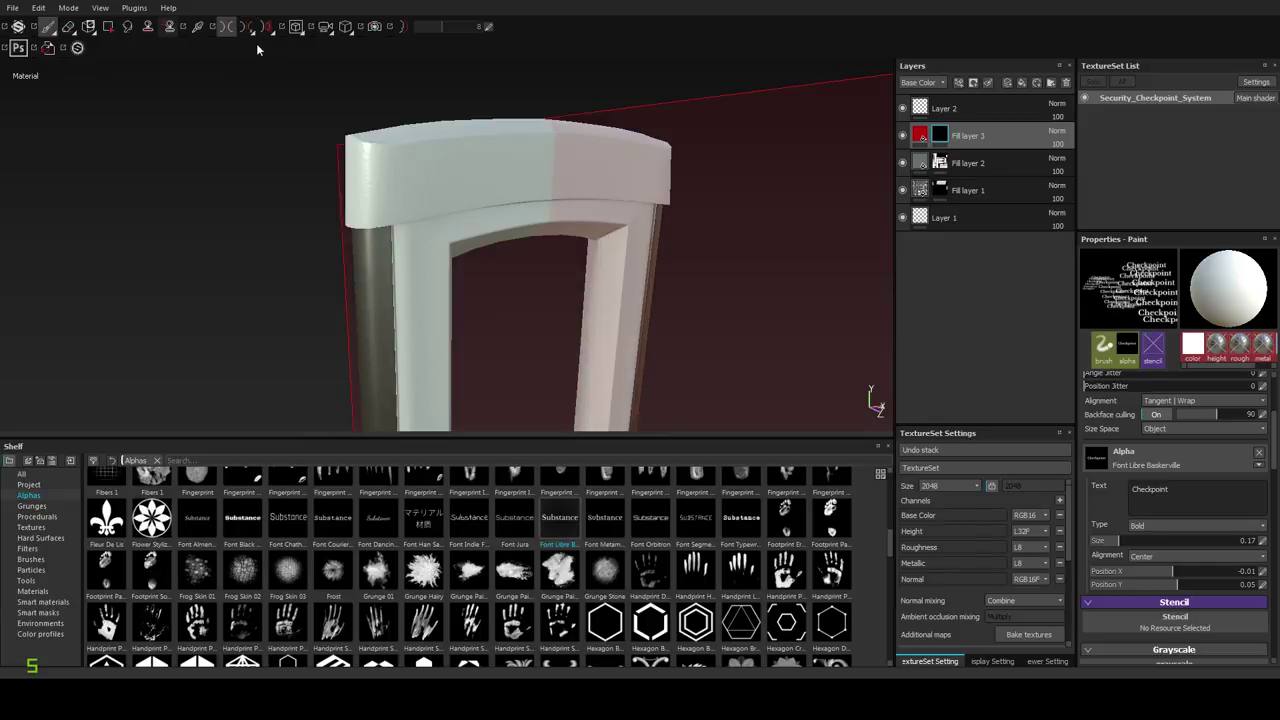
left_click(247, 27)
left_click(258, 76)
Try the "Checkpoint" stamp on the header with symmetry on, undo it and turn symmetry off.
mouse_move(552, 170)
left_mouse_down("alt")
mouse_move(377, 200)
mouse_move(806, 223)
mouse_move(668, 198)
mouse_move(420, 198)
left_mouse_up("alt")
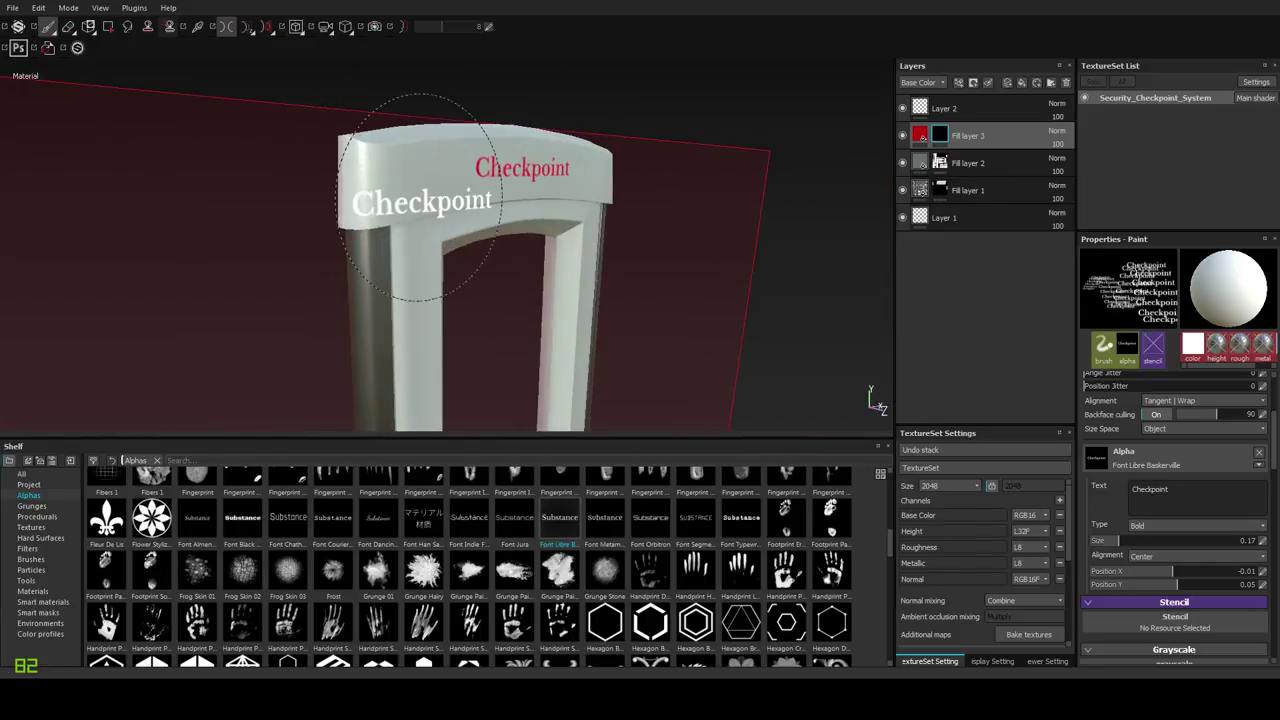
mouse_move(595, 216)
left_mouse_down("alt")
mouse_move(502, 212)
mouse_move(438, 180)
mouse_move(409, 188)
left_mouse_up("alt")
key("ctrl+z")
key("ctrl+z")
key("ctrl+z")
left_click(226, 28)
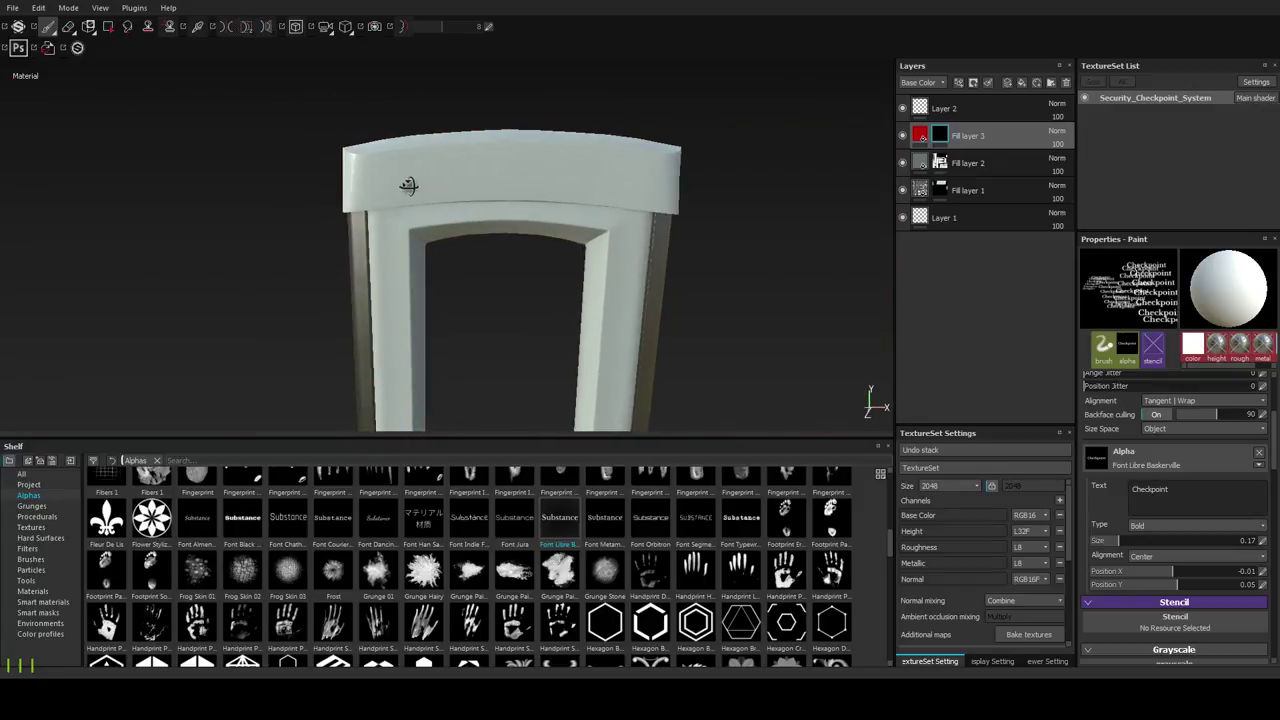
Stamp the red "Checkpoint" lettering on the header slightly left of centre, undoing the first placement.
right_click_drag(409, 188, 532, 200, "alt")
mouse_move(532, 200)
left_mouse_down("alt")
mouse_move(550, 222)
mouse_move(525, 185)
mouse_move(571, 277)
mouse_move(549, 265)
left_mouse_up("alt")
left_click(508, 170)
key("ctrl+z")
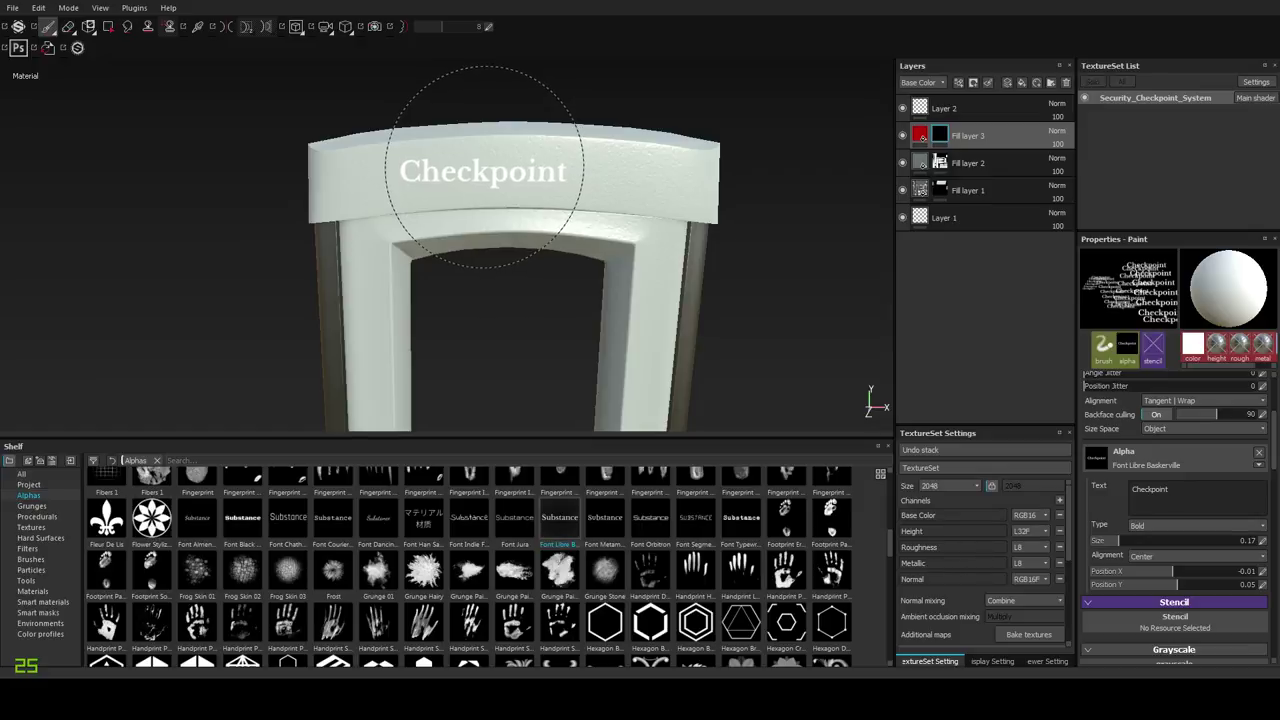
left_click(483, 168)
left_click_drag(517, 351, 563, 332, "alt")
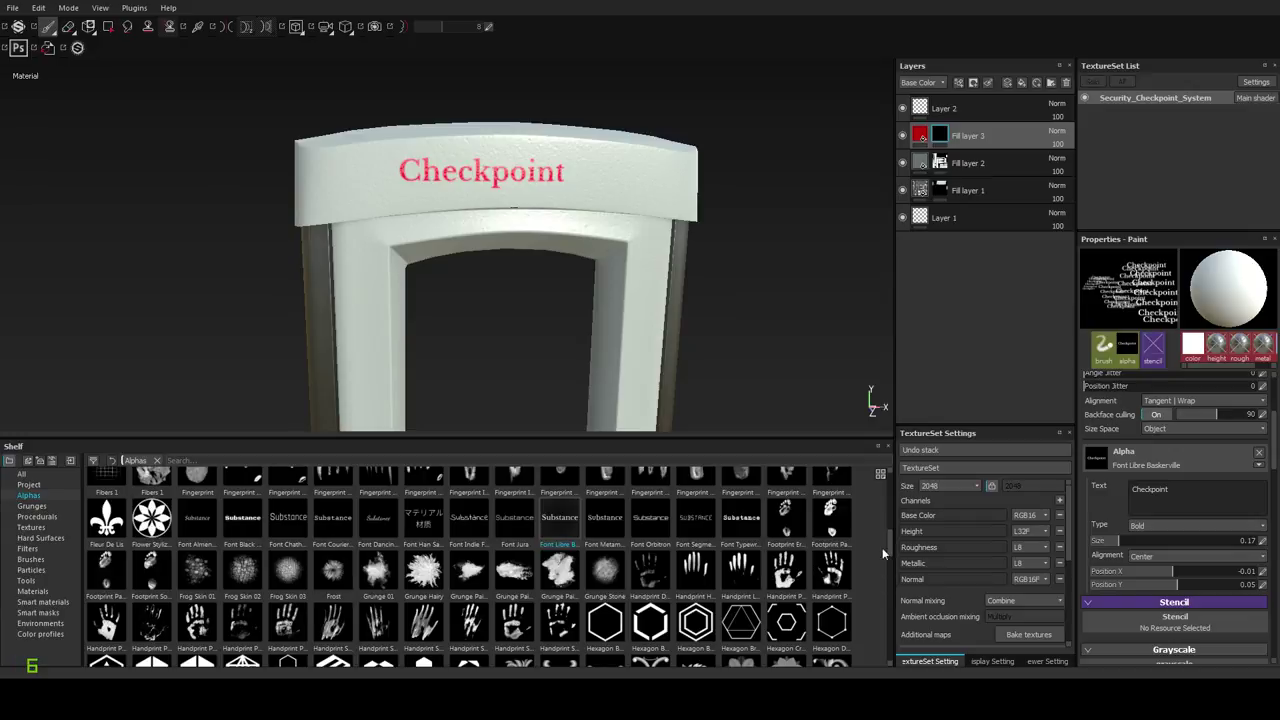
Browse the alphas for a circular emblem and load Circle Split as the brush alpha.
mouse_move(889, 549)
left_mouse_down()
mouse_move(892, 562)
mouse_move(898, 501)
left_mouse_up()
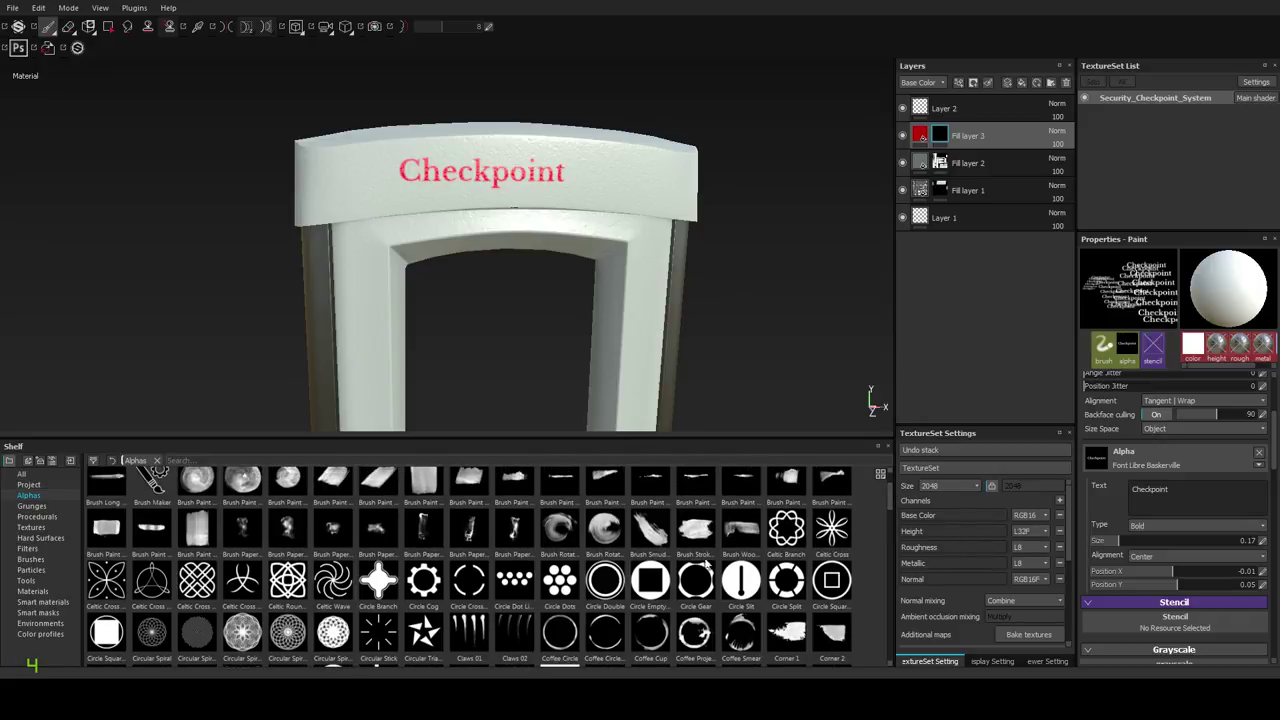
mouse_move(419, 584)
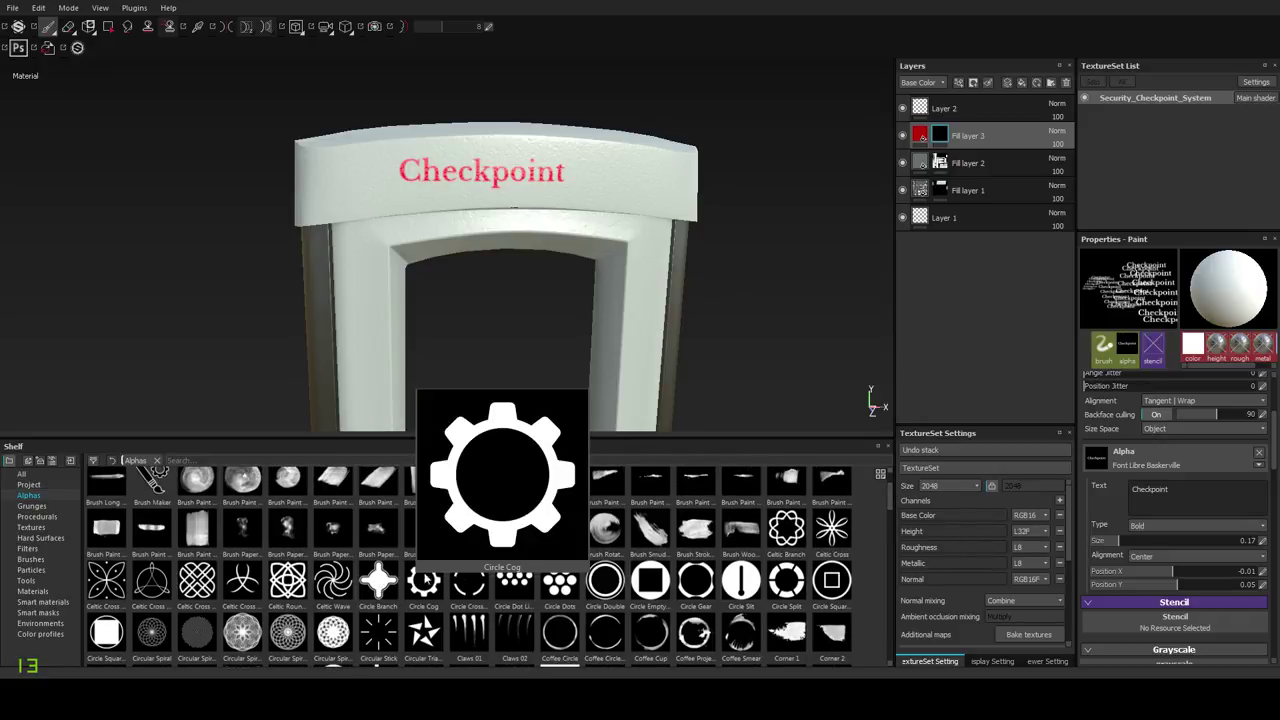
mouse_move(686, 574)
scroll(890, 492, "up", 2)
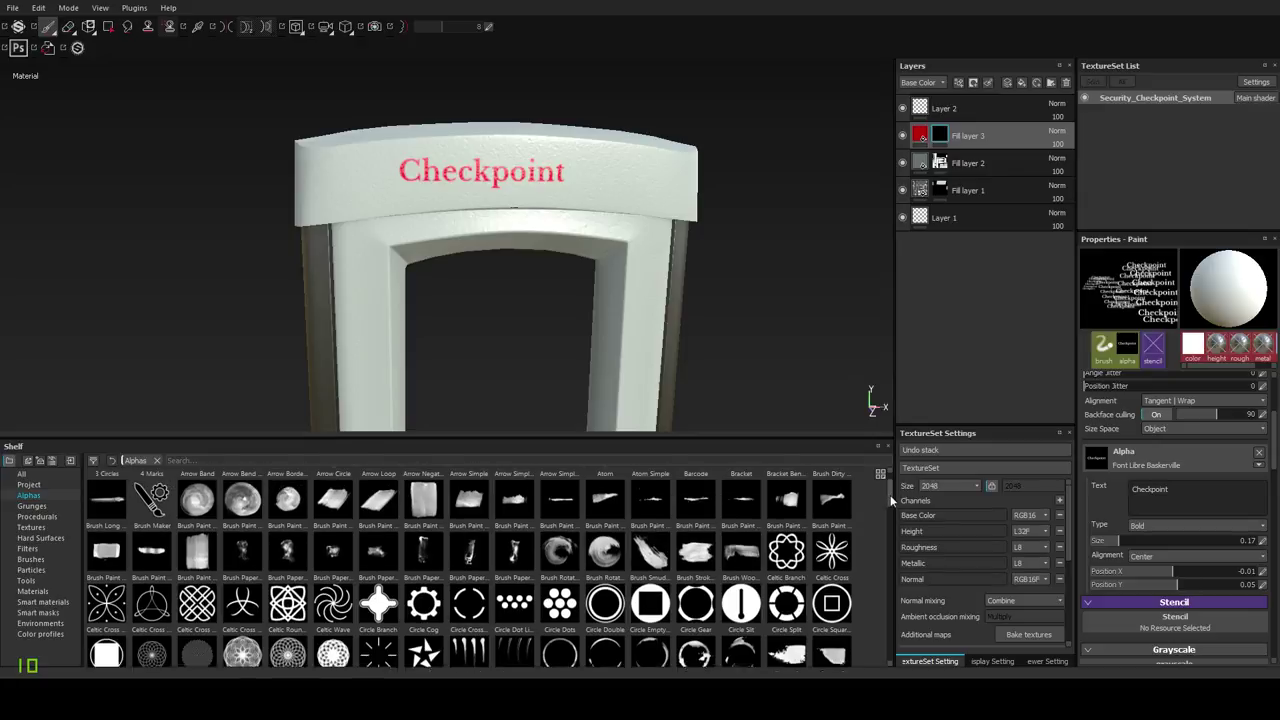
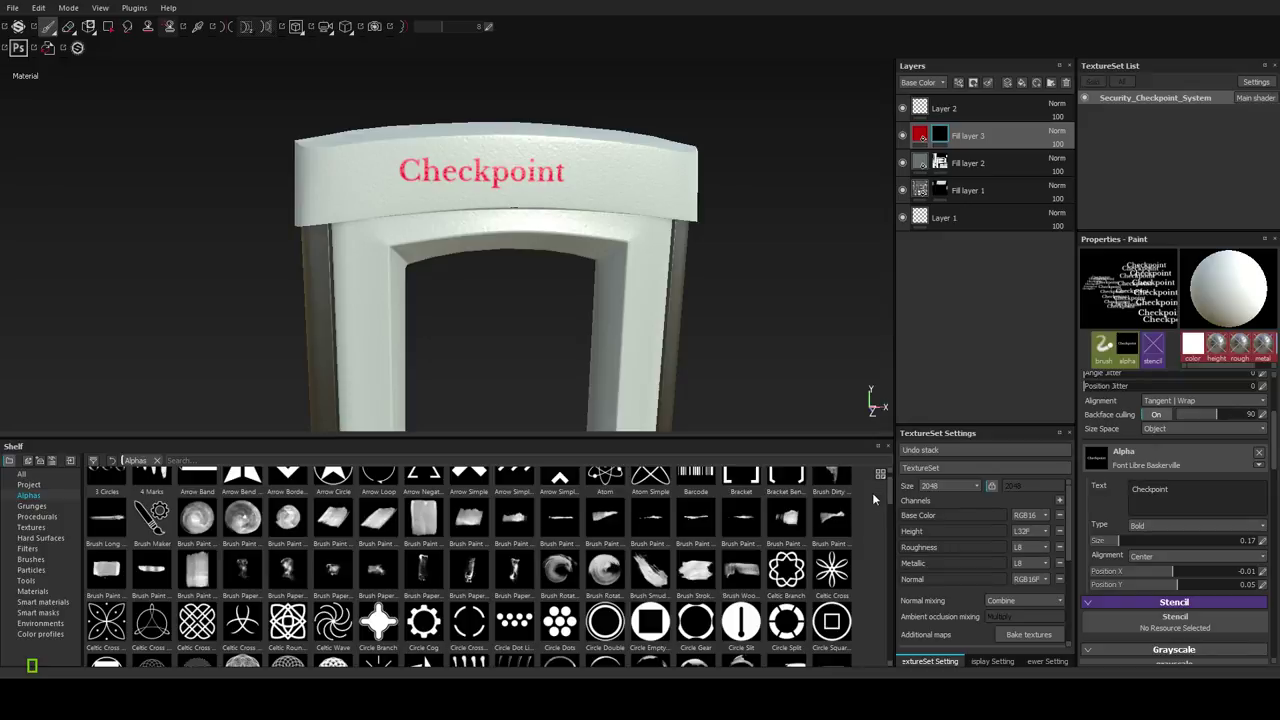
mouse_move(844, 507)
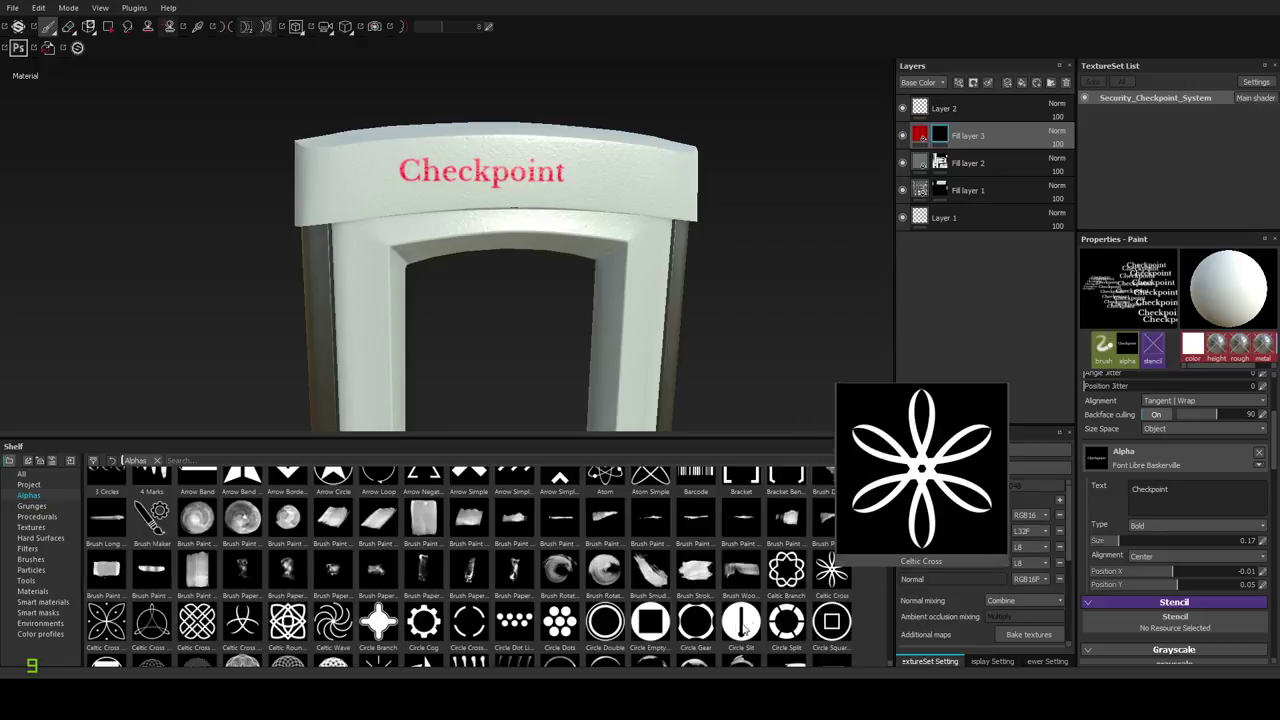
mouse_move(655, 624)
mouse_move(717, 631)
mouse_move(786, 632)
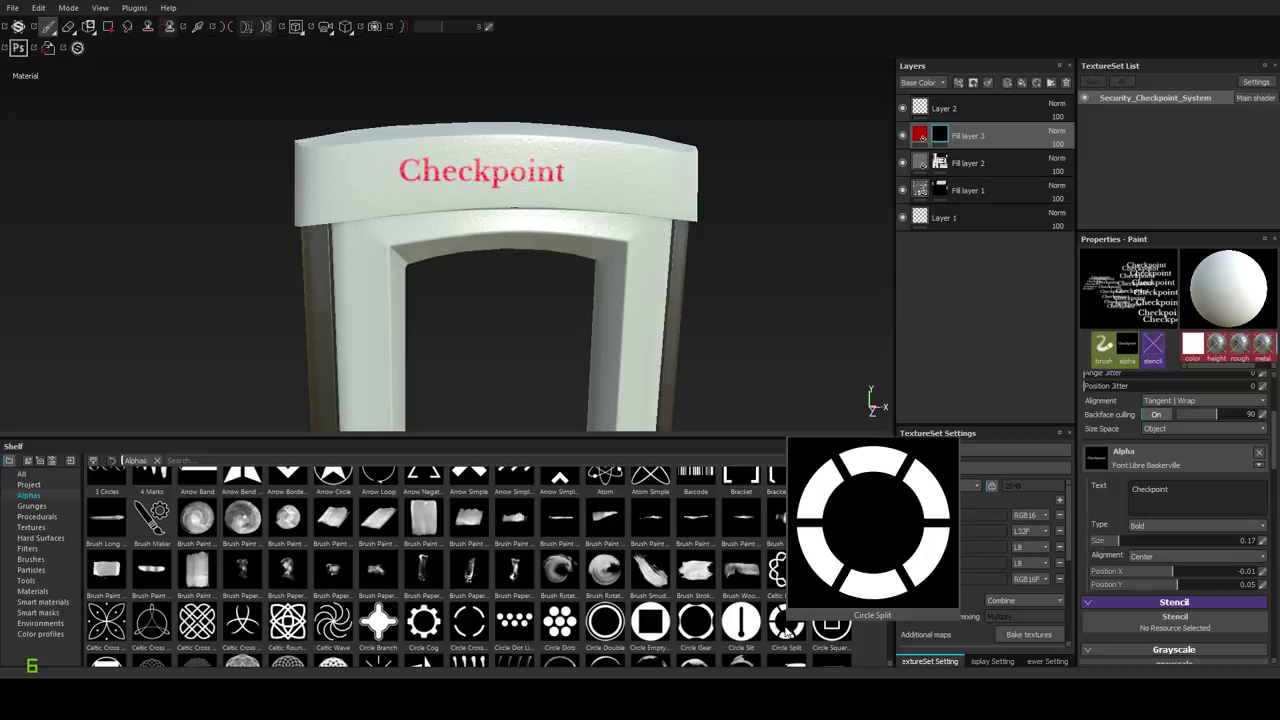
left_click(786, 632)
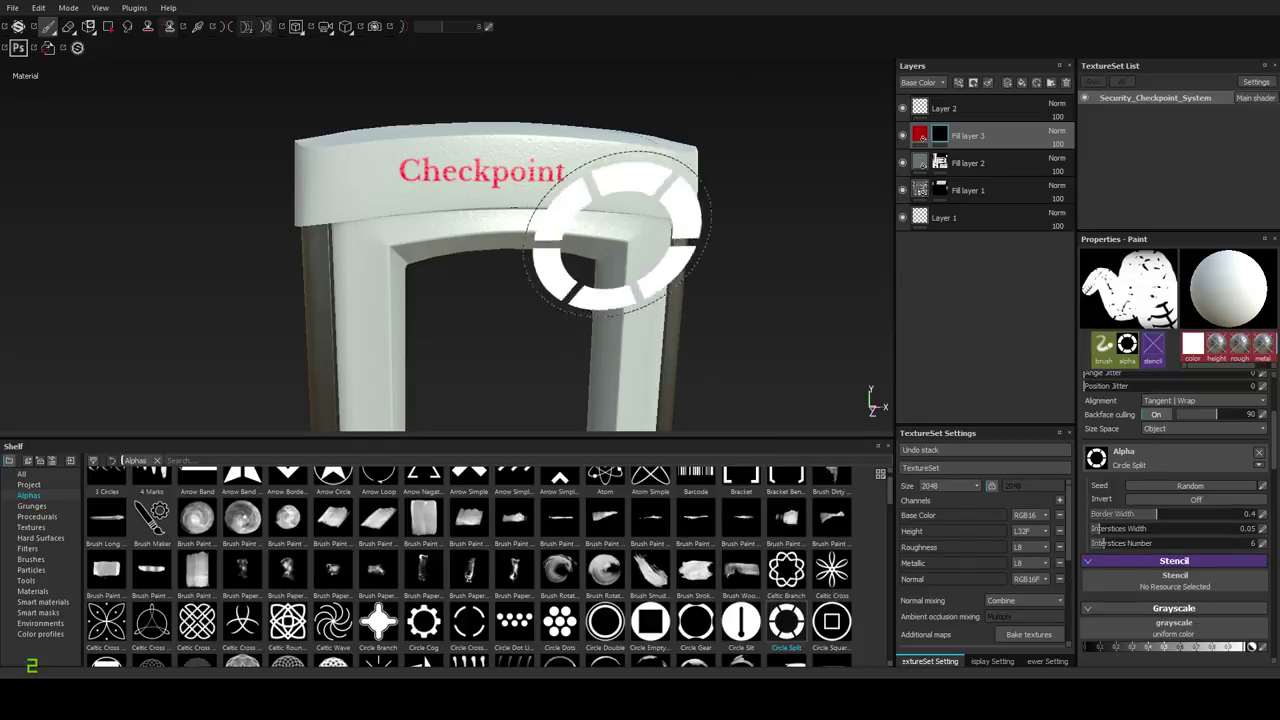
Shrink the brush for the header and set the Circle Split alpha's Border Width to 0.25 and Interstices Width to 0.19.
left_click_drag(629, 266, 584, 224, "alt")
middle_click_drag(584, 224, 543, 288, "alt")
mouse_move(543, 288)
right_mouse_down("alt")
mouse_move(583, 360)
mouse_move(648, 331)
right_mouse_up("alt")
middle_click_drag(648, 331, 606, 323, "alt")
right_click_drag(617, 253, 570, 253, "ctrl")
mouse_move(615, 254)
left_mouse_down("alt")
mouse_move(603, 277)
mouse_move(589, 252)
left_mouse_up("alt")
scroll(1178, 571, "down", 2)
scroll(1177, 572, "up", 2)
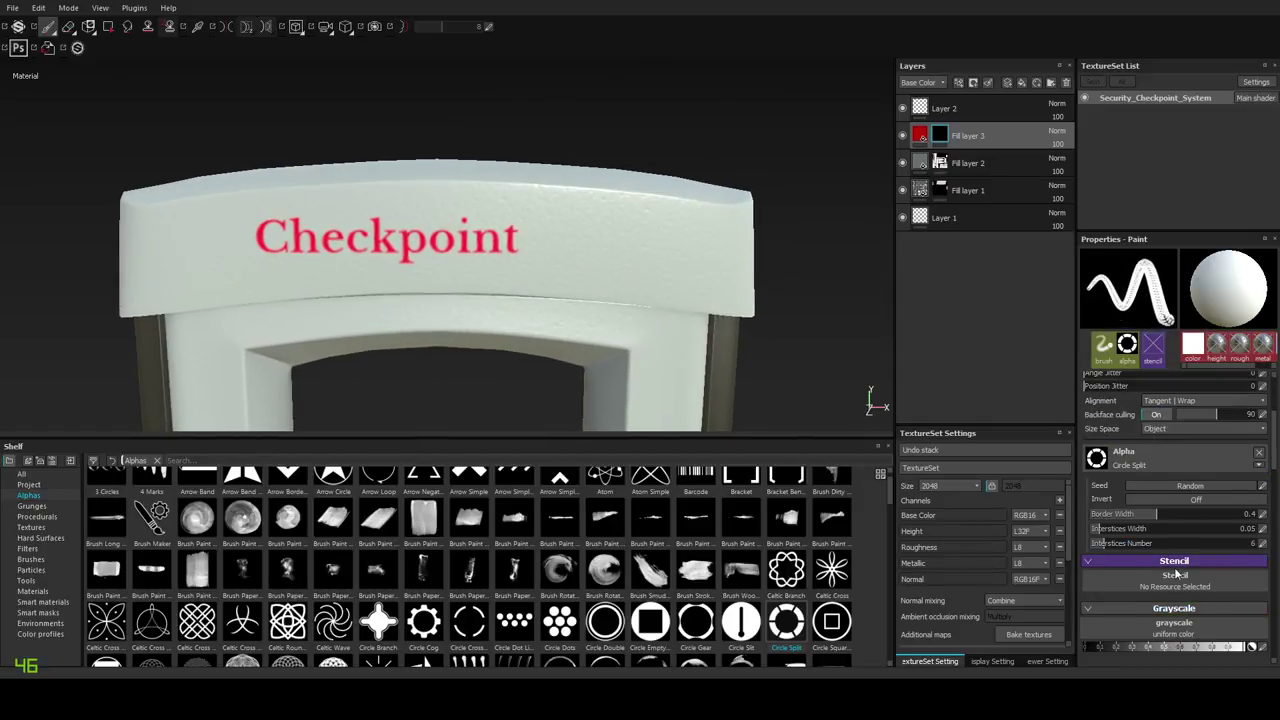
left_click_drag(1150, 516, 1125, 530)
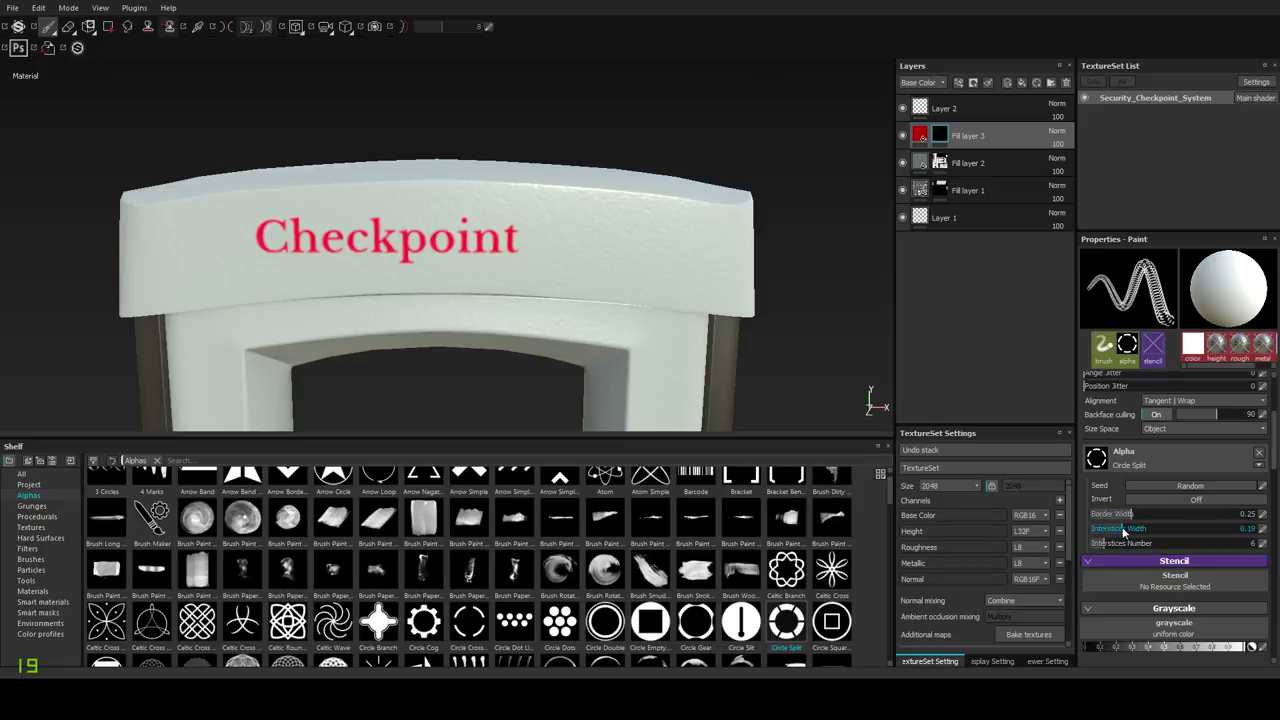
Try the split ring beside the end of "Checkpoint", undo it, and set Interstices Width to 0.04 and Interstices Number to 11.
left_click(588, 246)
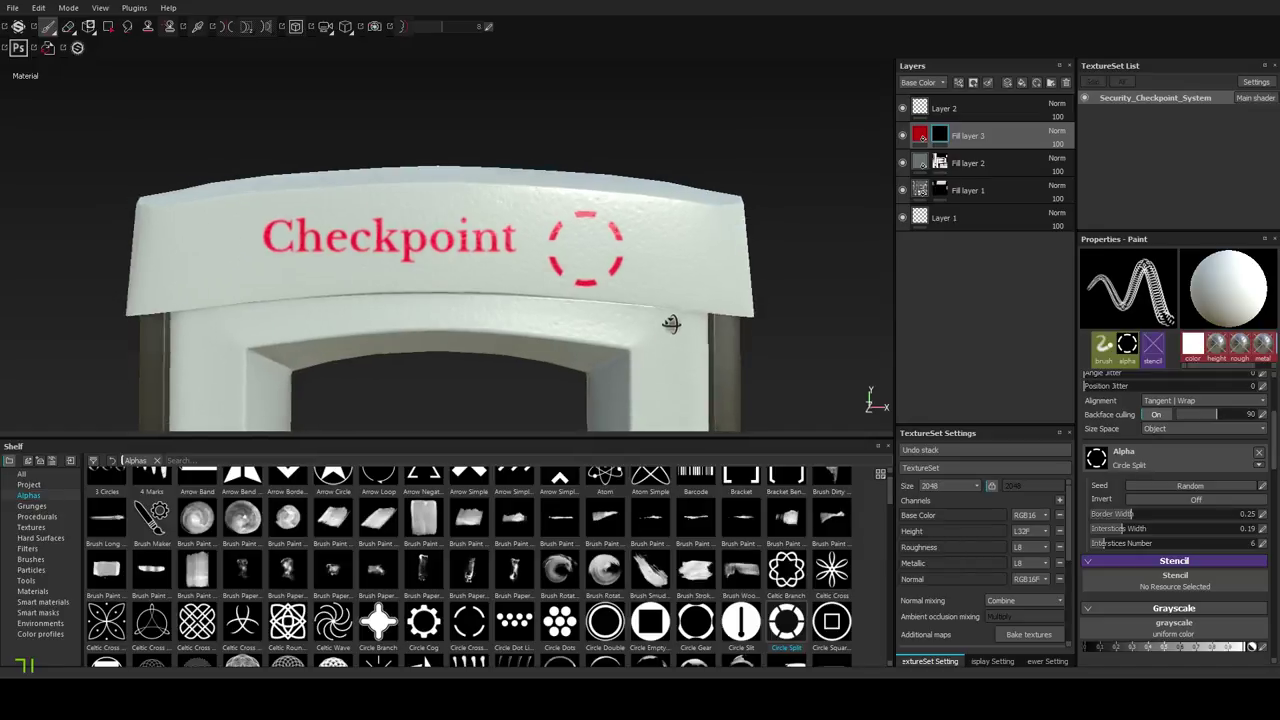
key("ctrl+z")
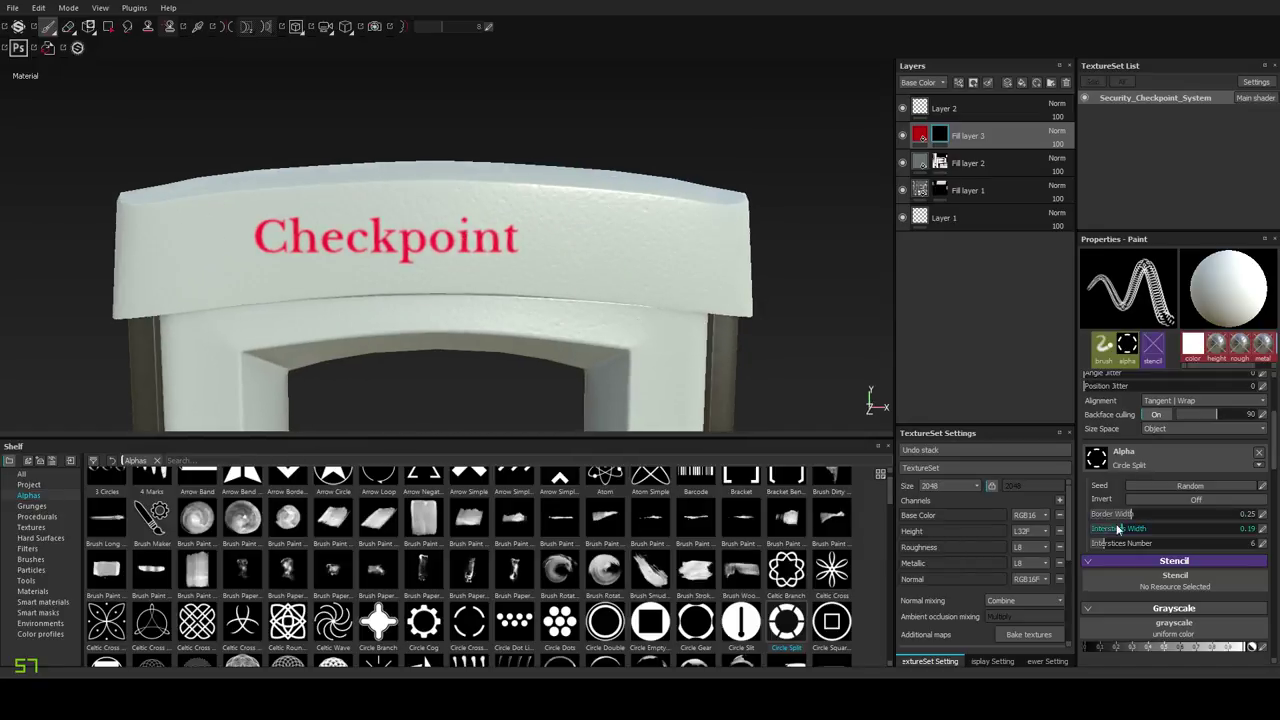
mouse_move(1126, 530)
left_mouse_down()
mouse_move(1095, 526)
mouse_move(1132, 544)
left_mouse_up()
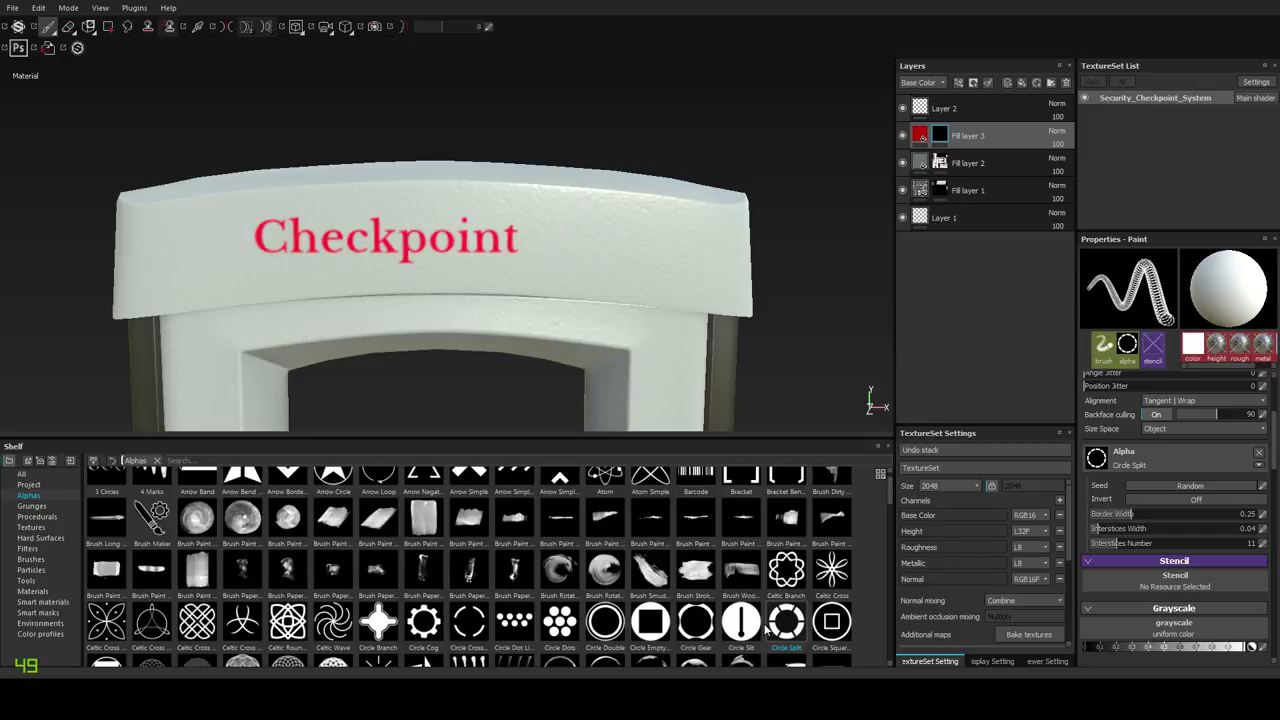
Try the split ring at a larger size just after the end of "Checkpoint", undoing both placements.
left_click(581, 245)
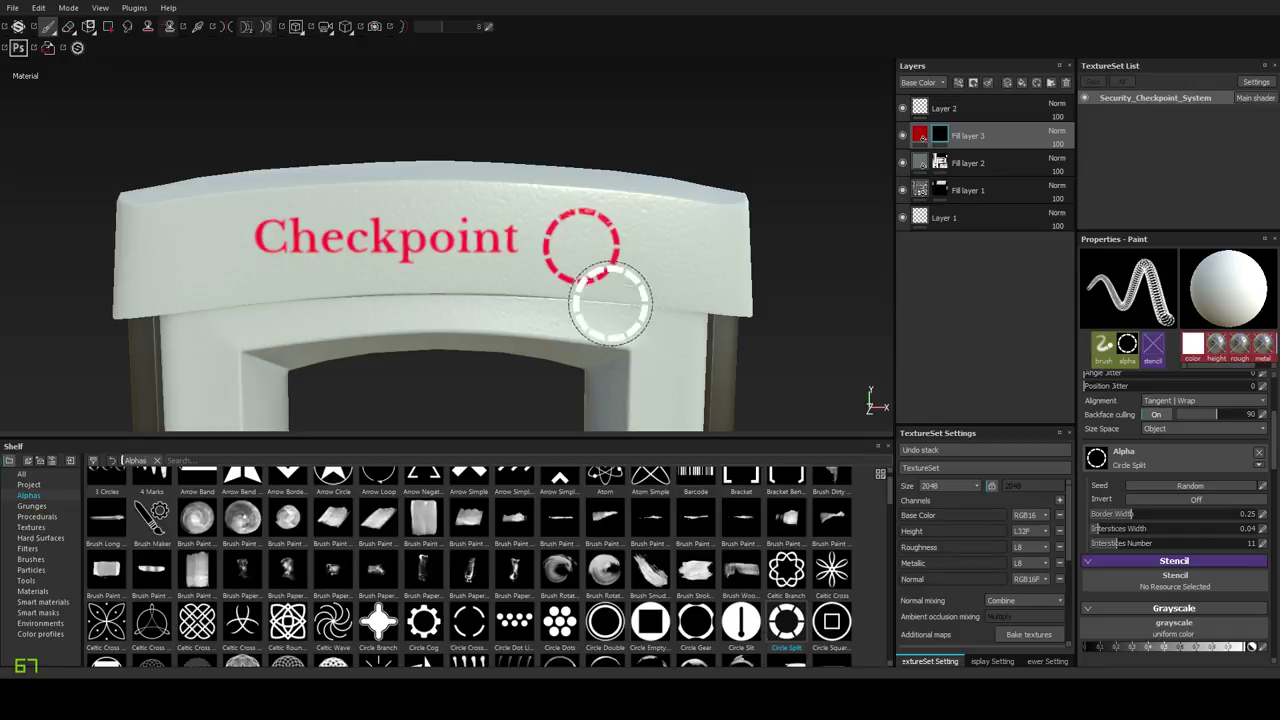
mouse_move(595, 342)
left_mouse_down("alt")
mouse_move(614, 346)
mouse_move(602, 343)
left_mouse_up("alt")
key("ctrl+z")
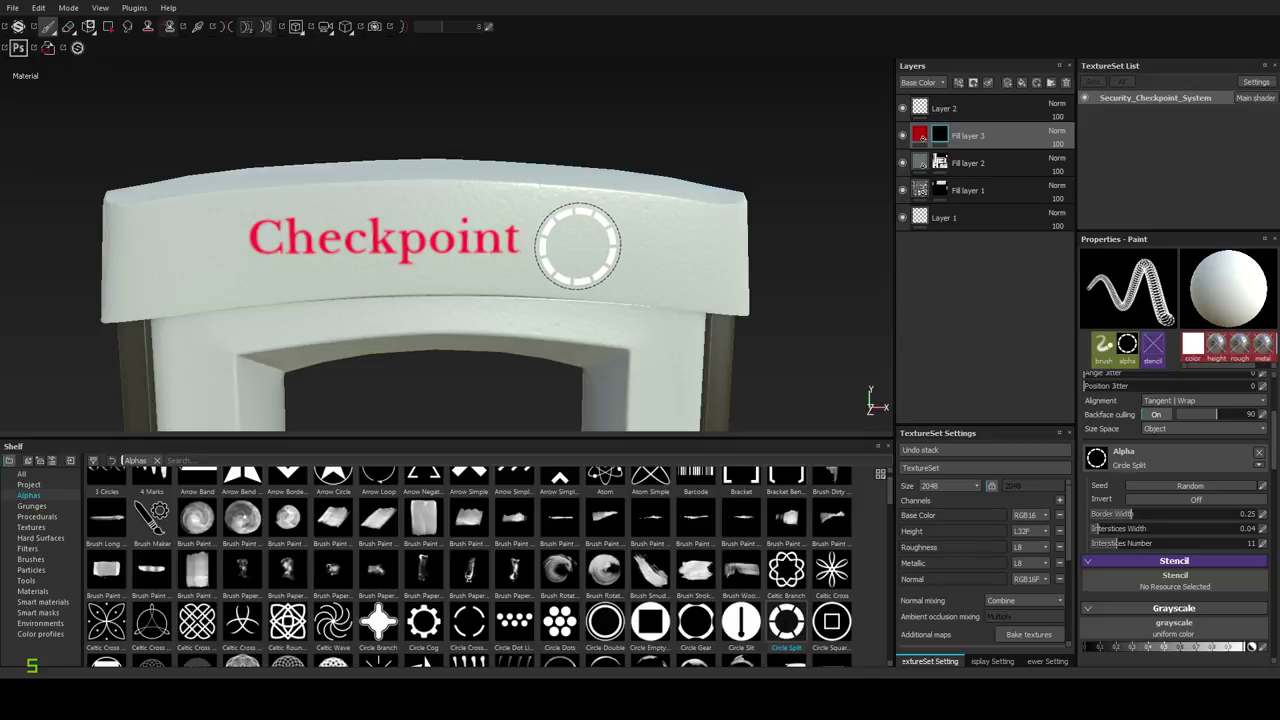
left_click(579, 245)
mouse_move(643, 343)
left_mouse_down("alt")
mouse_move(694, 337)
mouse_move(626, 334)
mouse_move(645, 341)
left_mouse_up("alt")
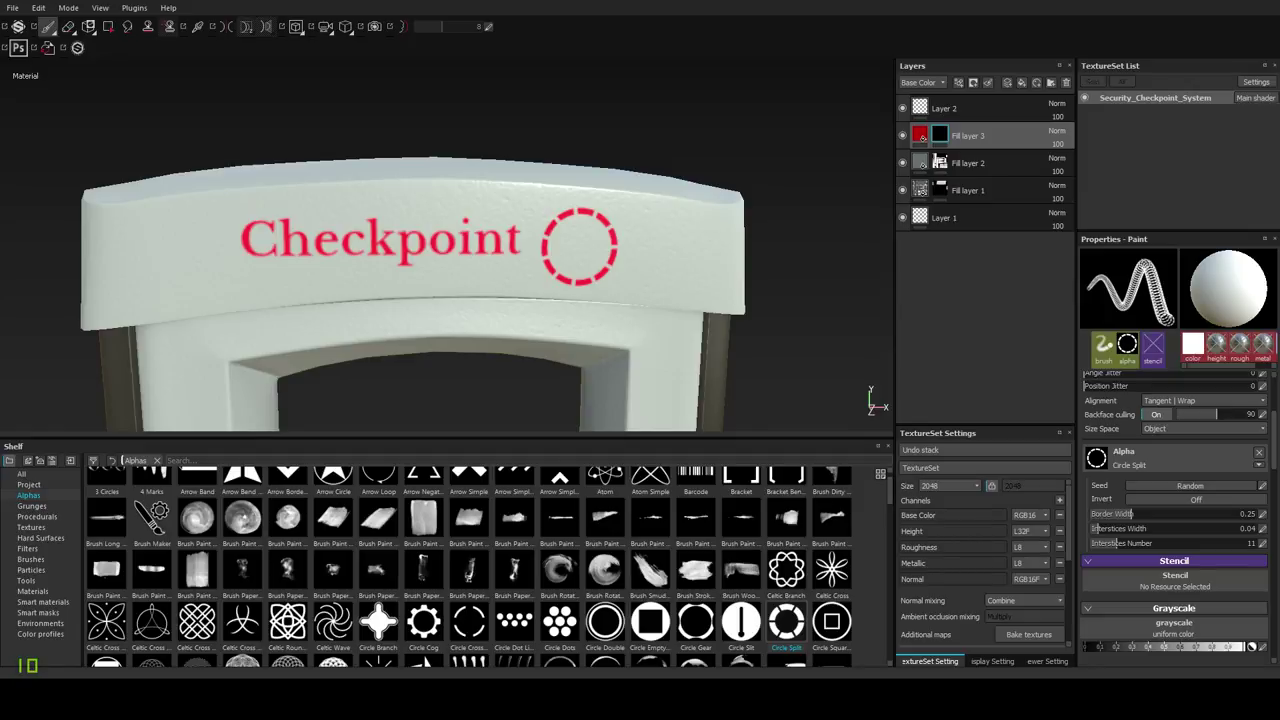
left_click_drag(634, 251, 646, 262, "alt")
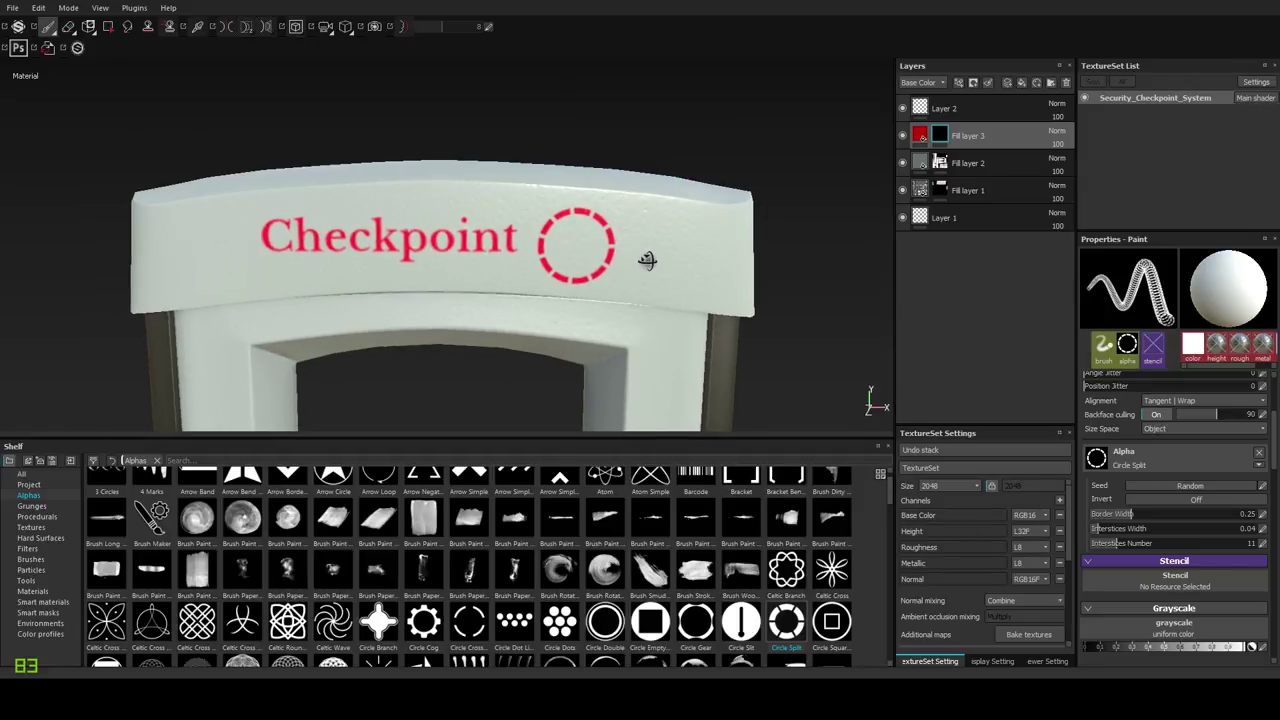
key("ctrl+z")
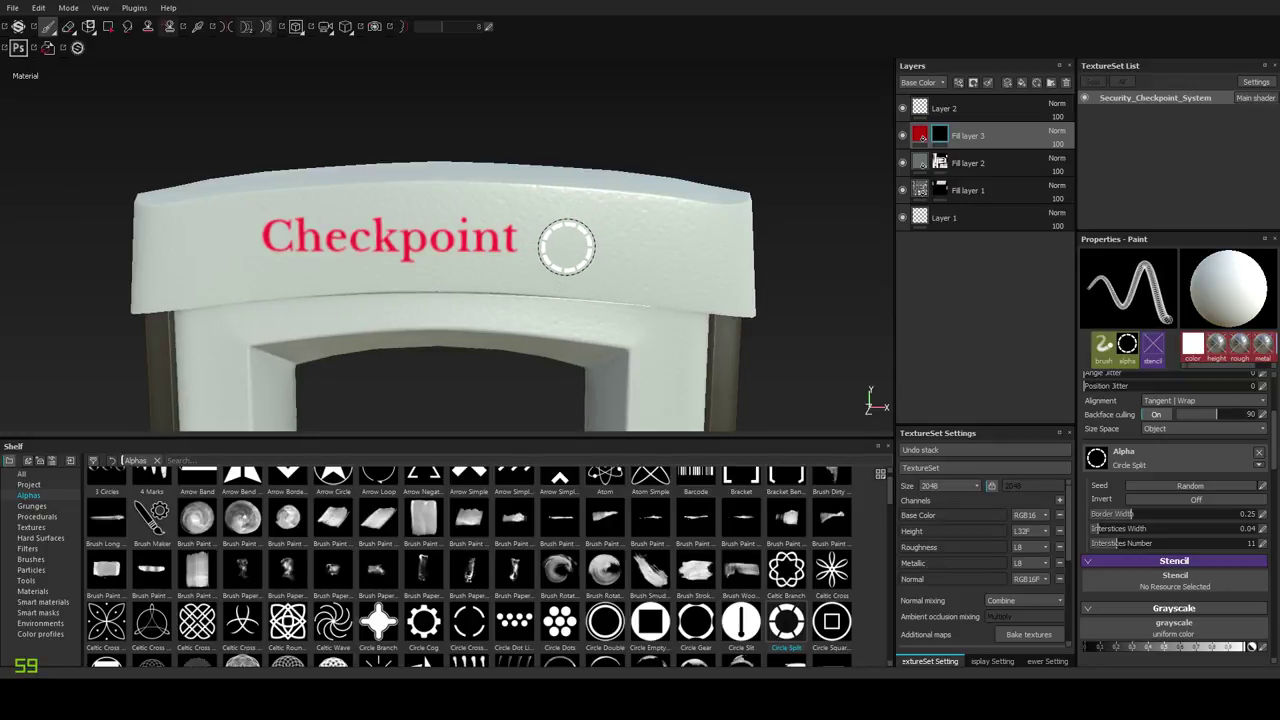
Resize the brush to make the split ring slightly smaller and stamp it just after the end of "Checkpoint".
right_click_drag(568, 250, 576, 252, "alt")
left_click(568, 245)
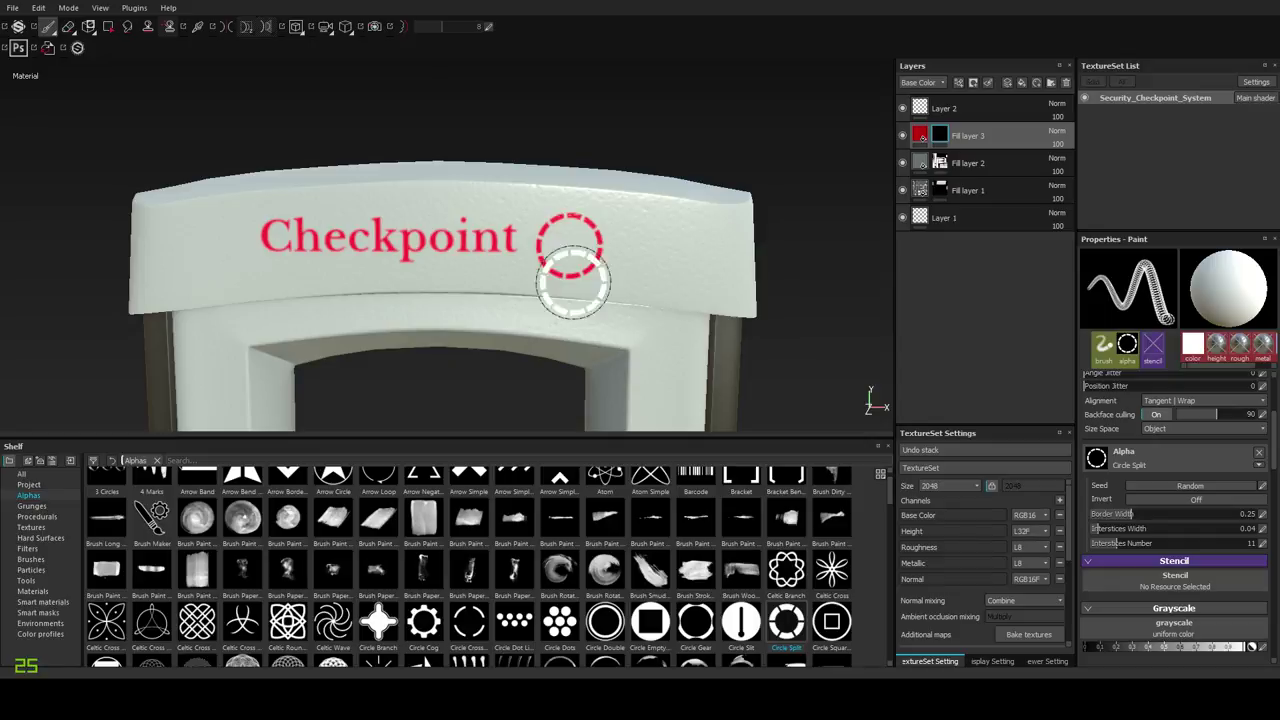
Try erasing the right side and upper-left arc of the split ring with a small Eraser, and undo the strokes.
left_click(68, 30)
scroll(575, 240, "up", 3)
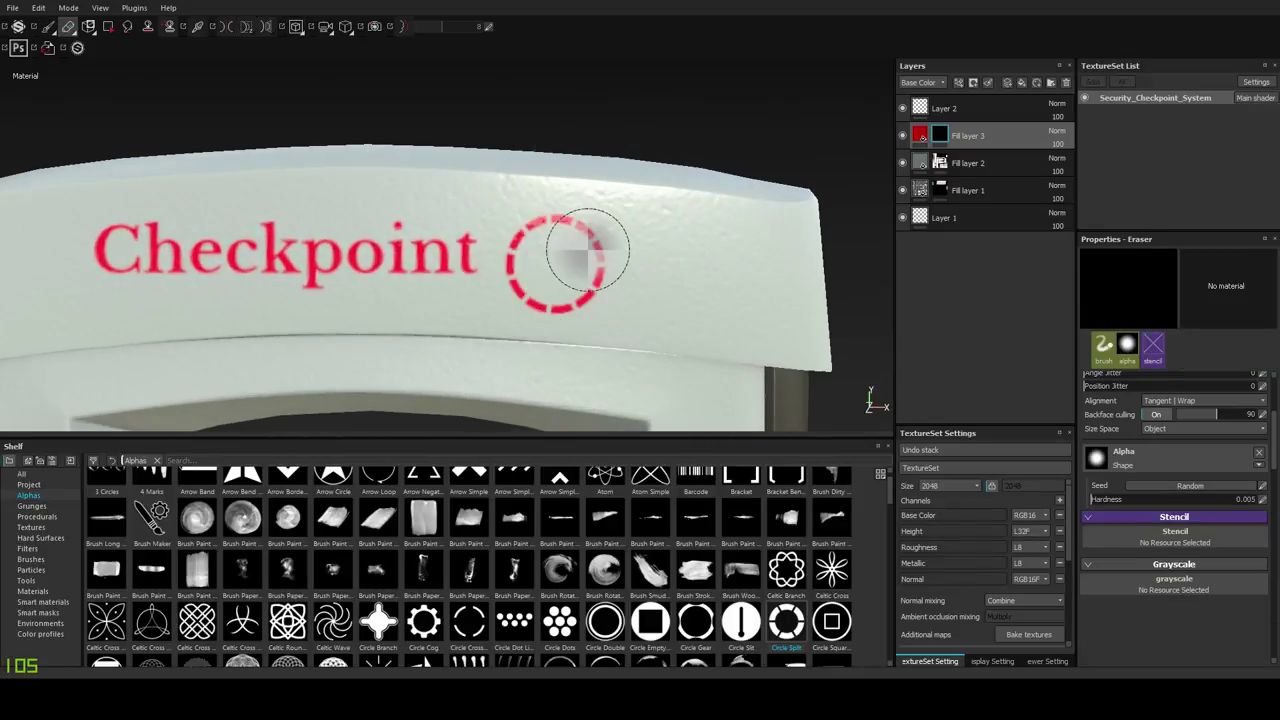
mouse_move(587, 250)
left_mouse_down()
mouse_move(586, 214)
mouse_move(603, 220)
mouse_move(598, 308)
left_mouse_up()
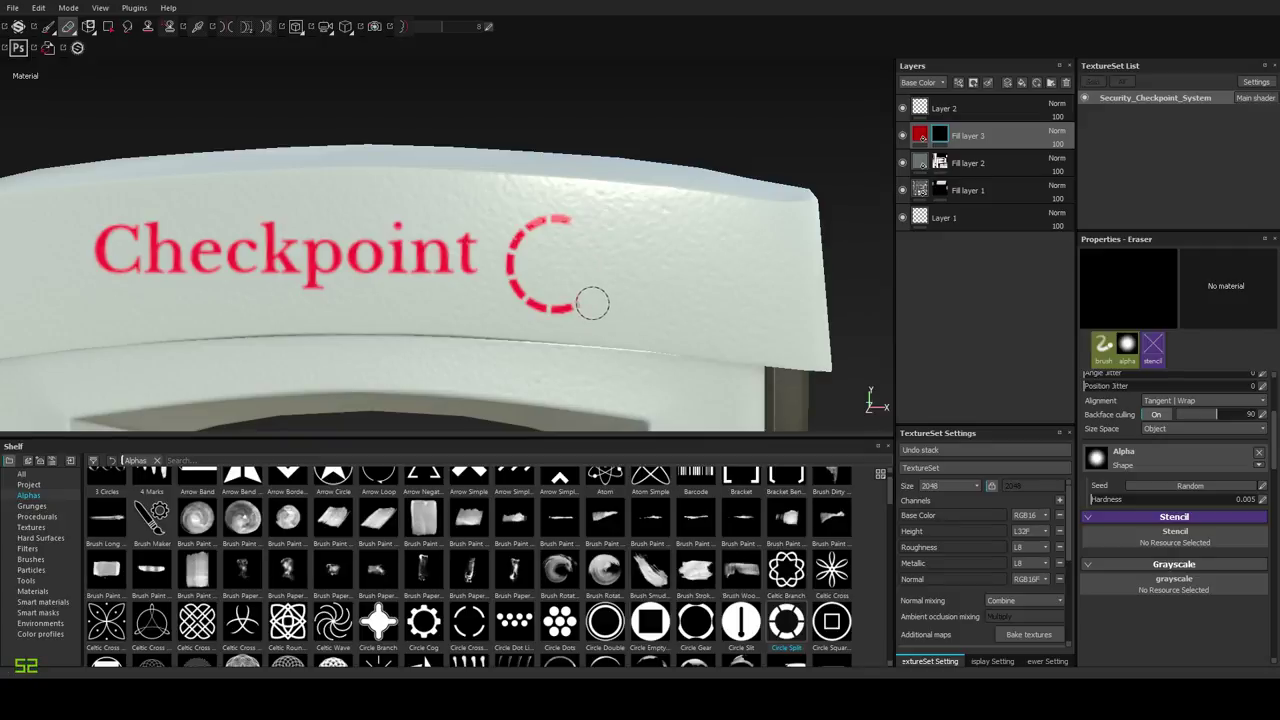
mouse_move(572, 214)
left_mouse_down()
mouse_move(529, 206)
mouse_move(525, 238)
left_mouse_up()
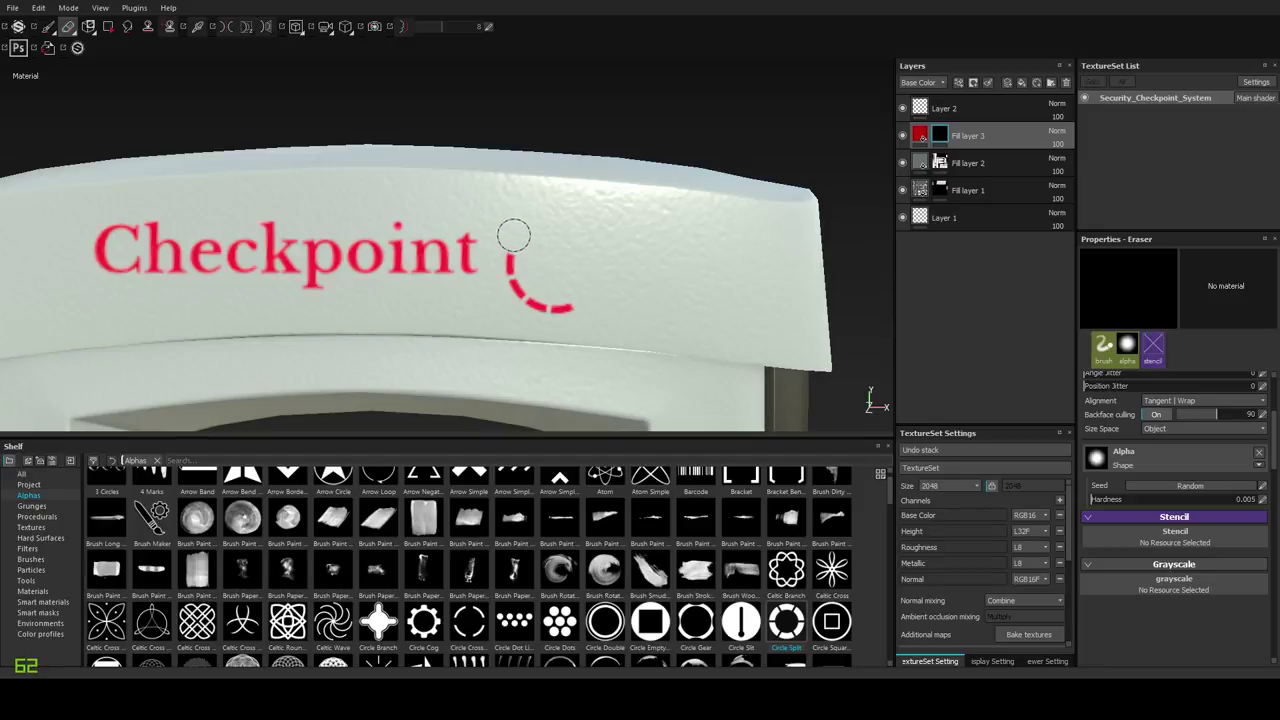
scroll(648, 282, "down", 2)
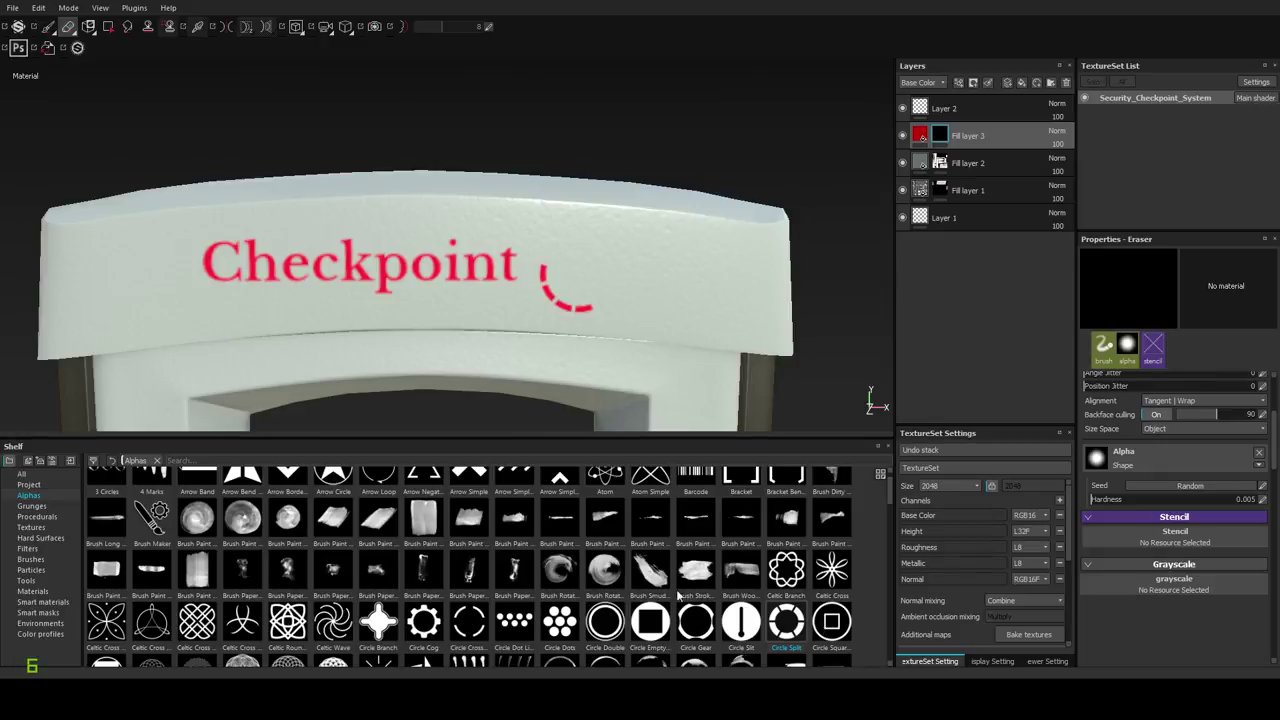
scroll(630, 590, "up", 1)
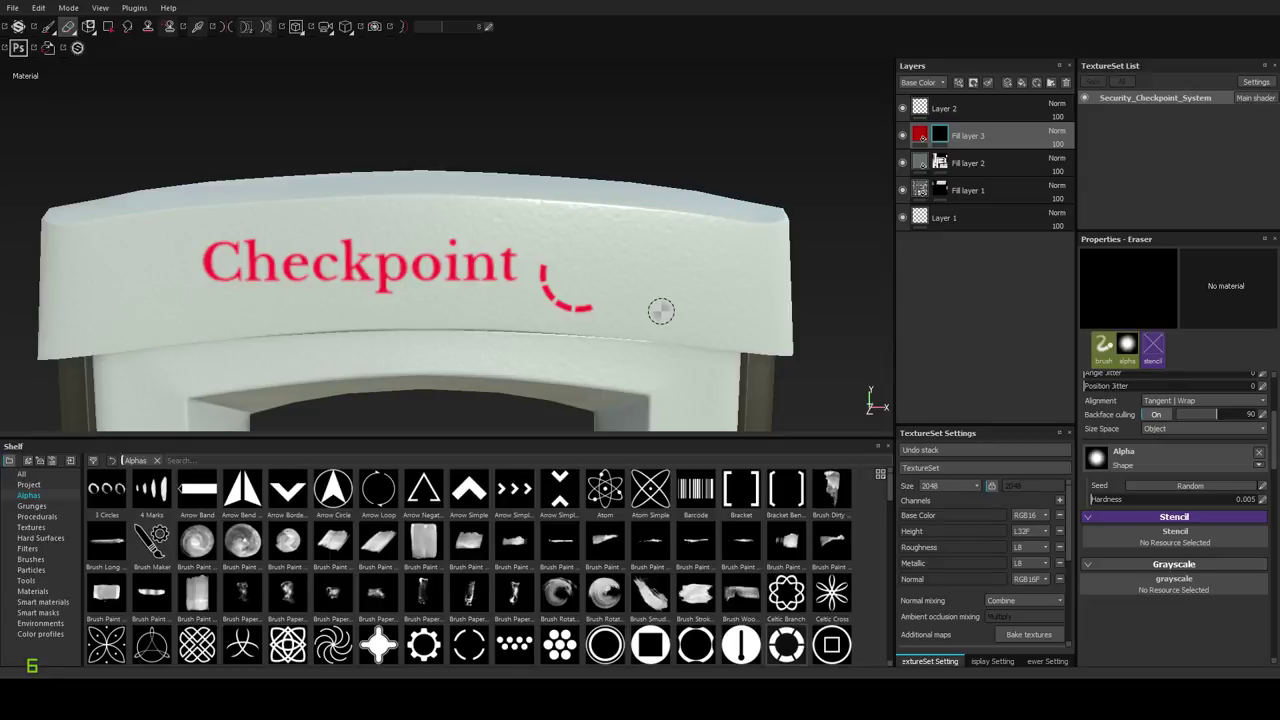
key("ctrl")
key("ctrl+z")
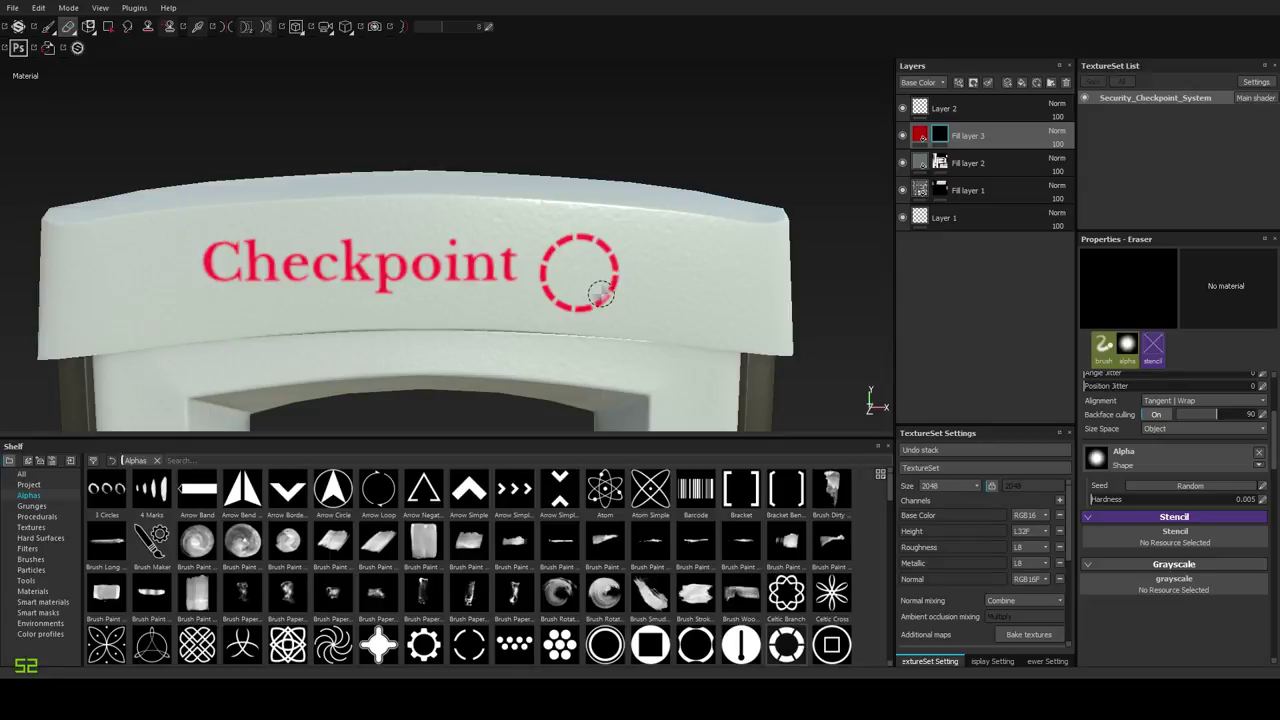
Erase the upper-left and lower-right segments of the split ring to leave two opposite dashed arcs.
scroll(598, 297, "up", 3)
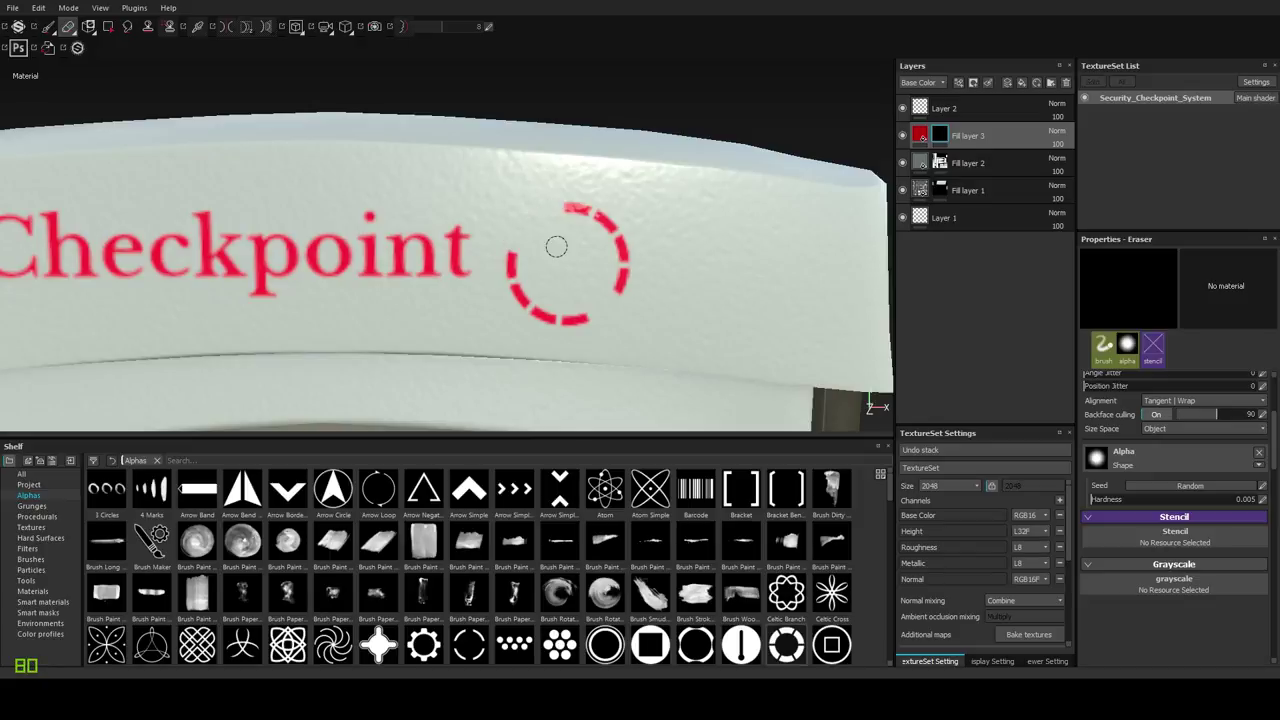
scroll(603, 329, "down", 3)
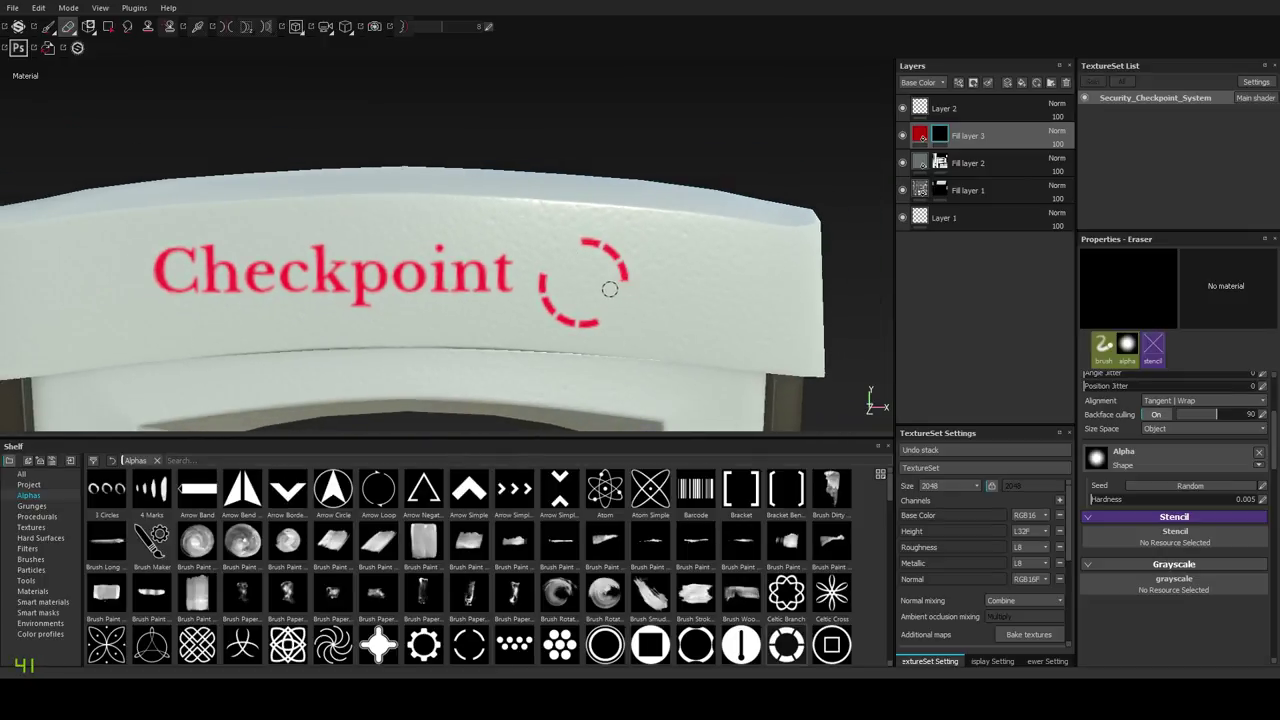
Load Circle Empty Square as the alpha and switch from the Eraser back to the Paint brush.
left_click(694, 640)
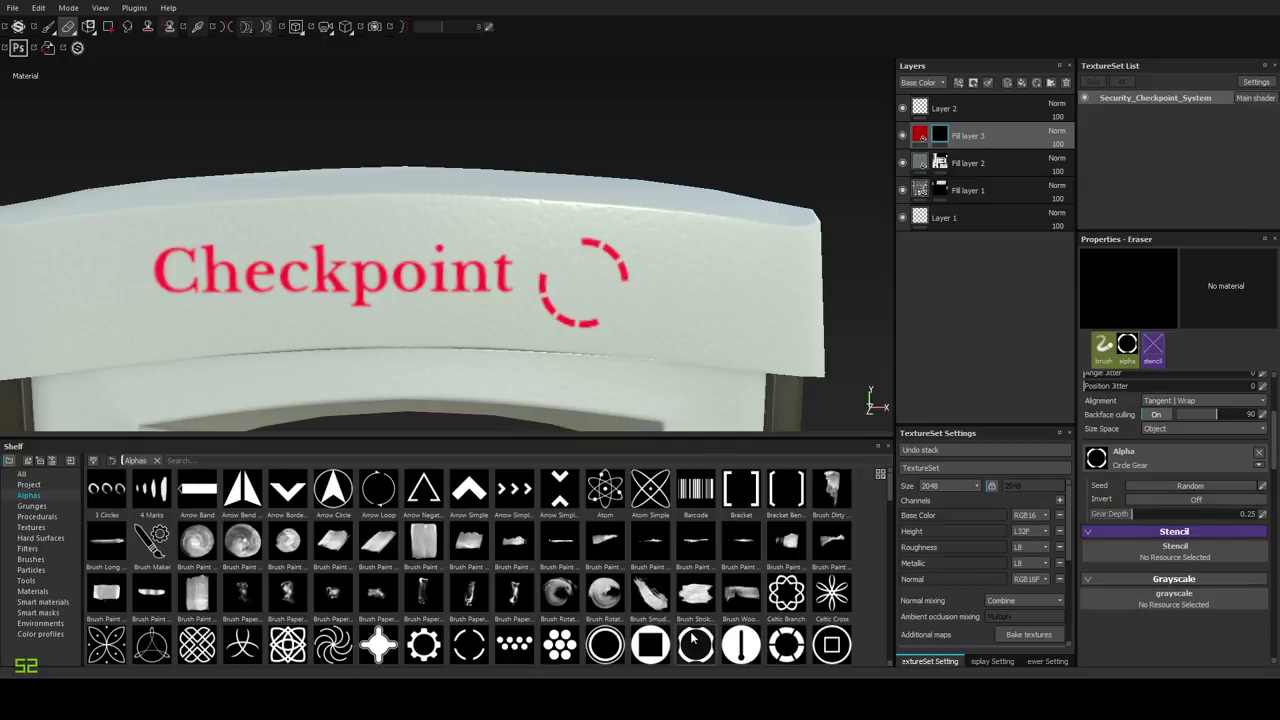
left_click(655, 643)
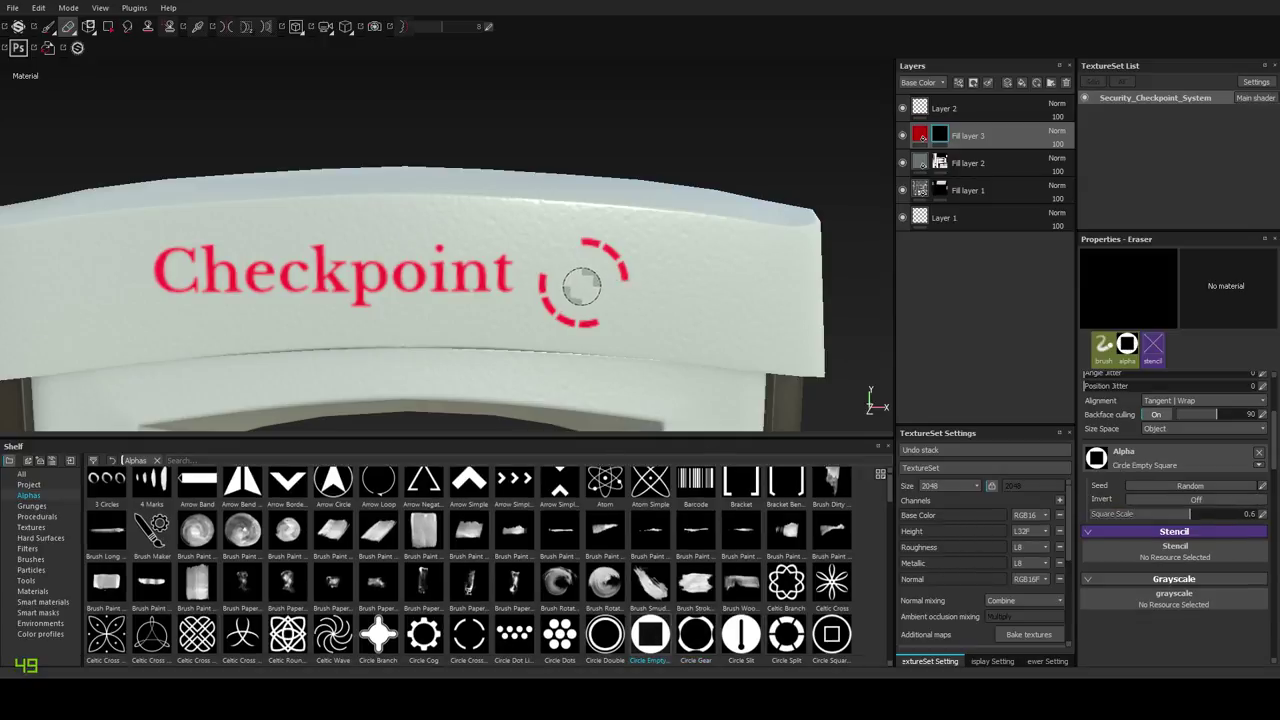
left_click(49, 28)
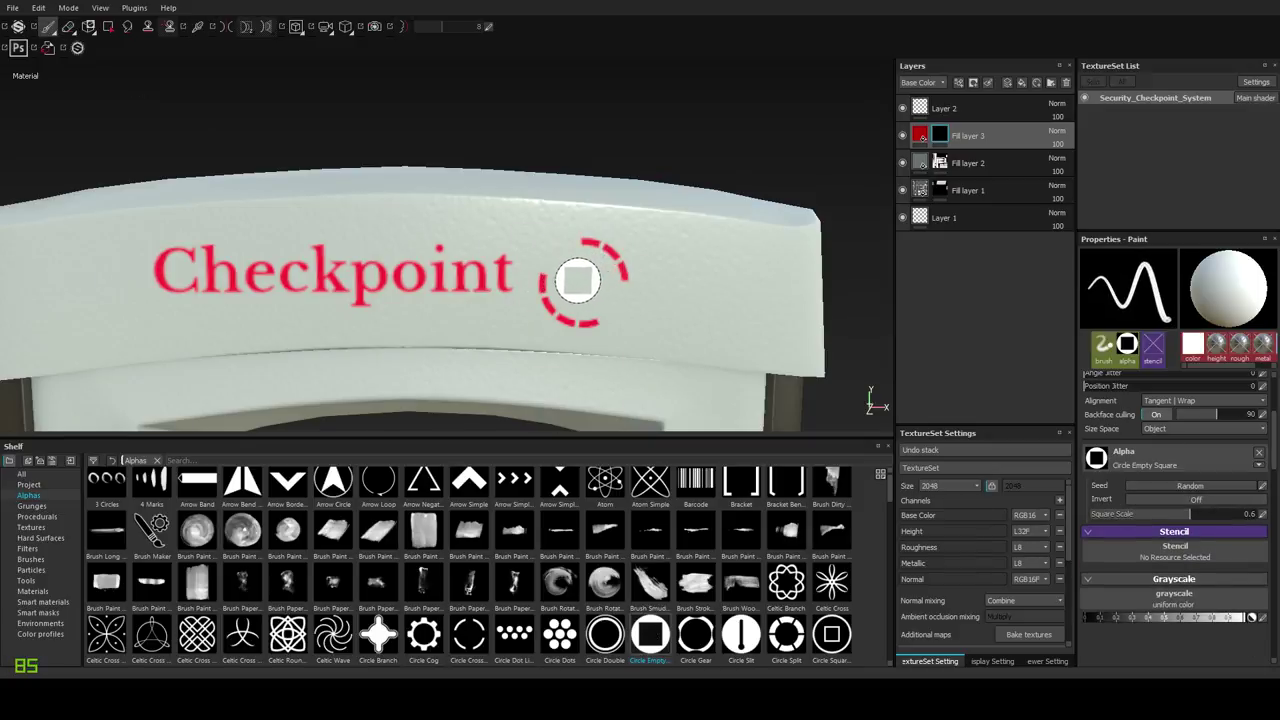
Duplicate the red Fill layer 3 and delete the plain grey Fill layer 4 above it.
mouse_move(586, 280)
left_mouse_down("alt")
mouse_move(640, 294)
mouse_move(743, 377)
left_mouse_up("alt")
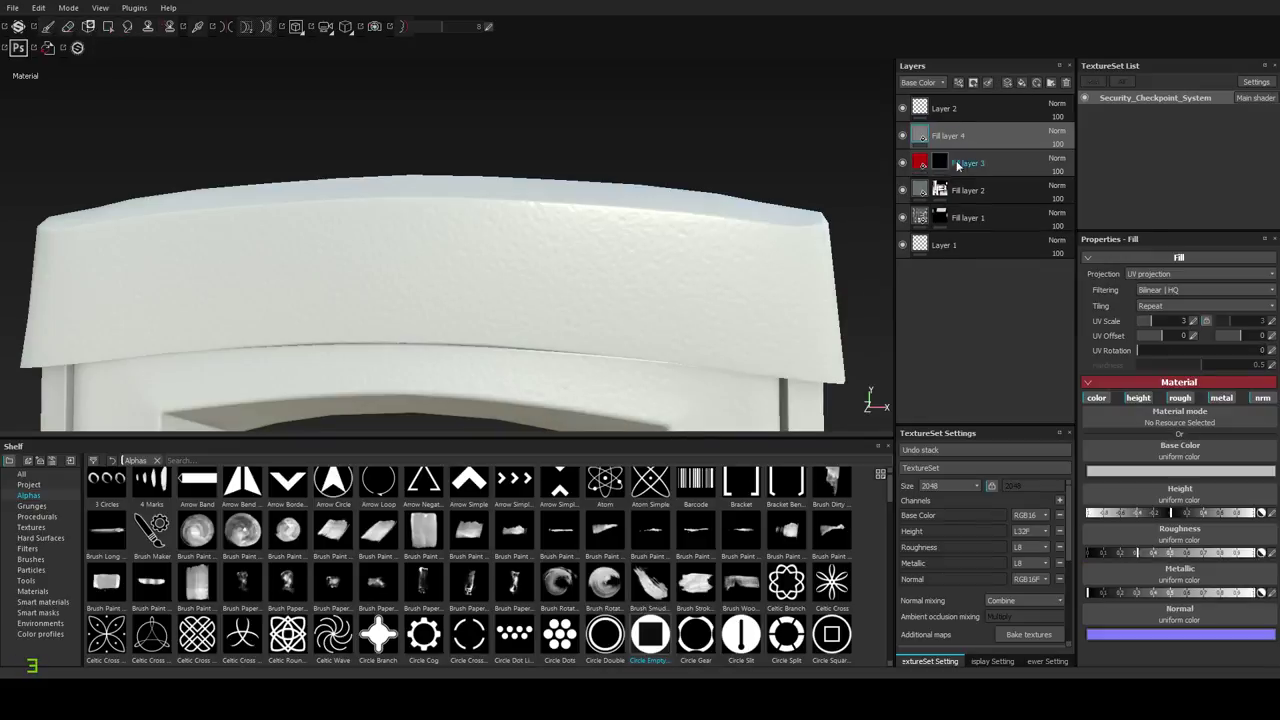
left_click(967, 165)
right_click(961, 167)
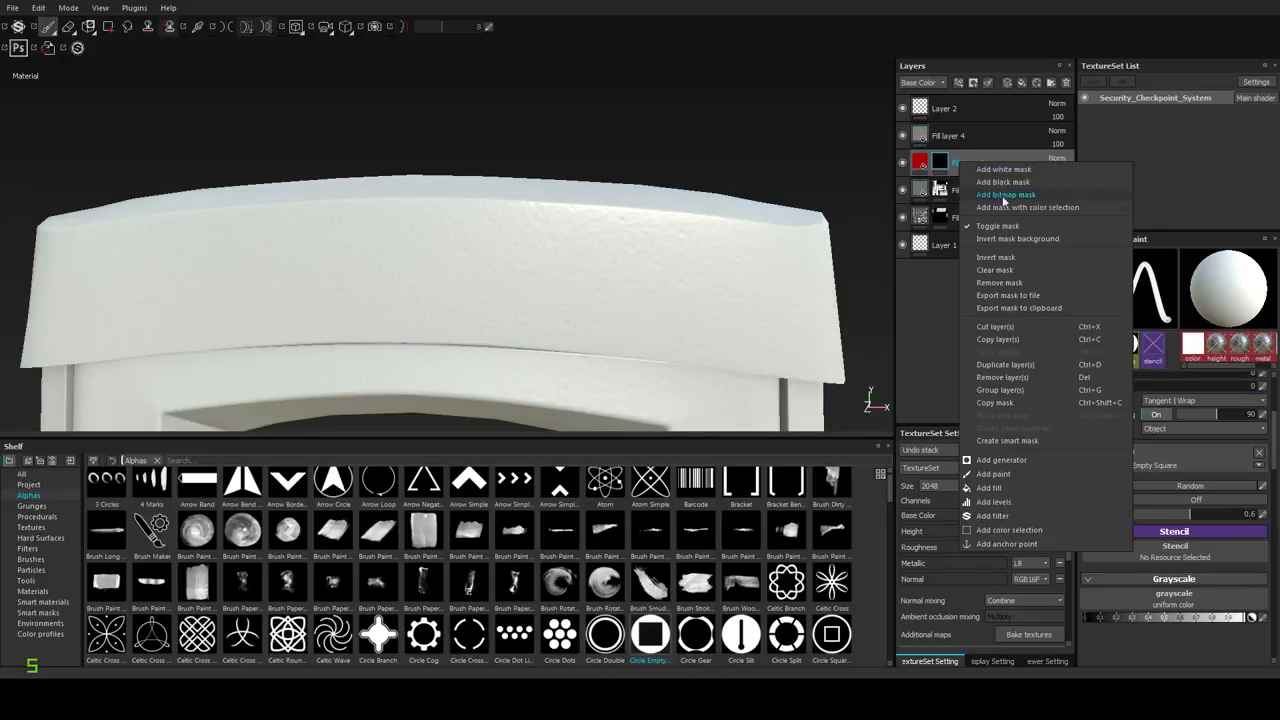
left_click(1026, 368)
left_click(958, 135)
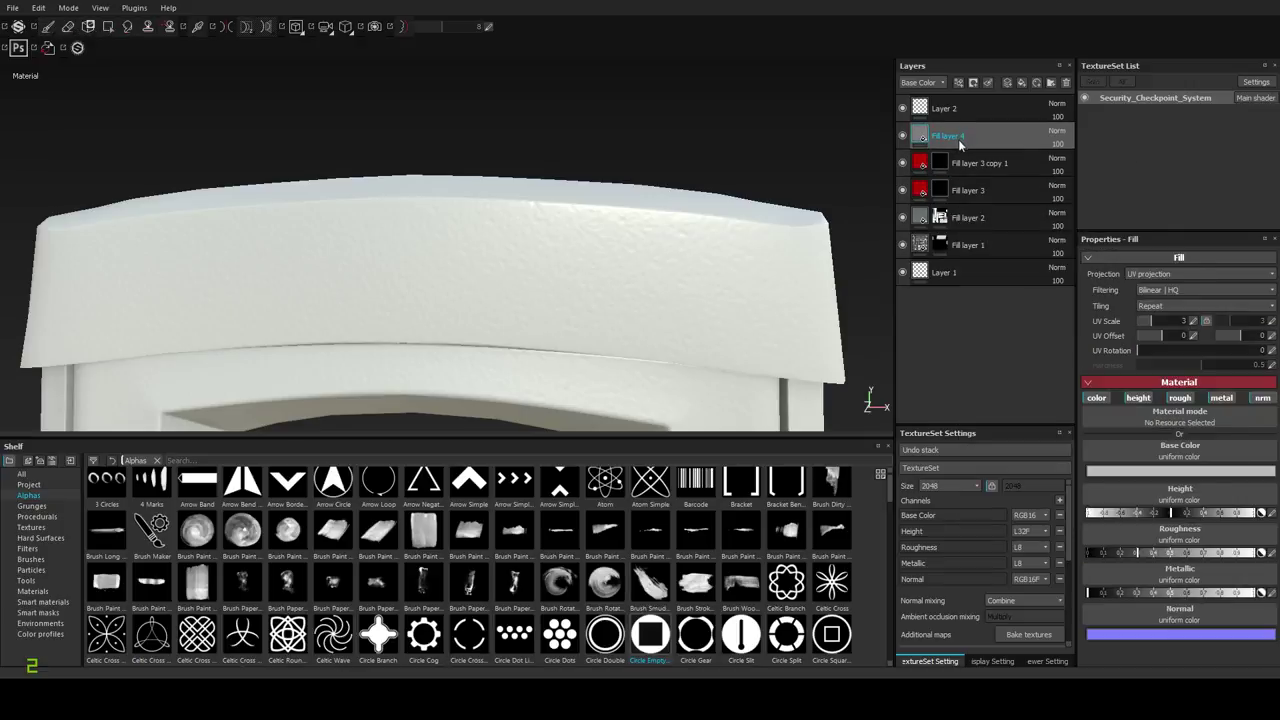
key("Delete")
Set the duplicated fill layer's base color to blue and replace its copied mask with an empty black mask.
left_click(921, 136)
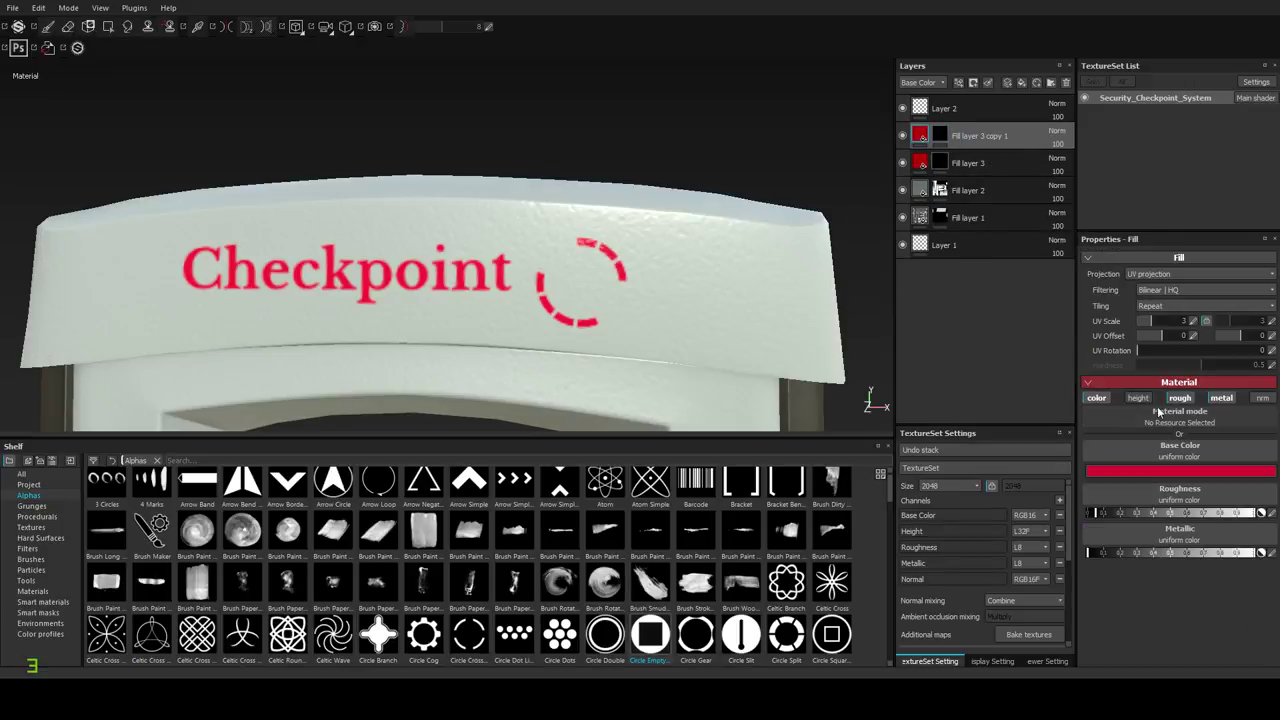
left_click(1191, 472)
left_click(1190, 468)
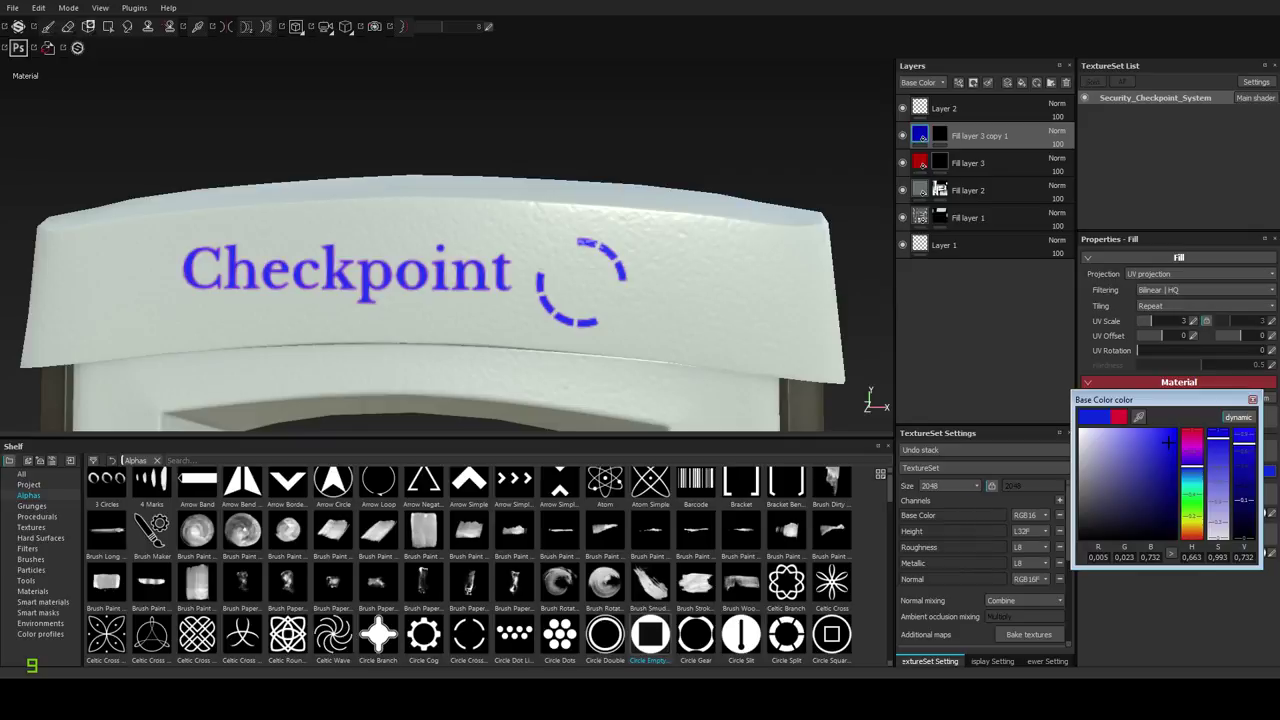
left_click(944, 132)
right_click(944, 132)
left_click(973, 154)
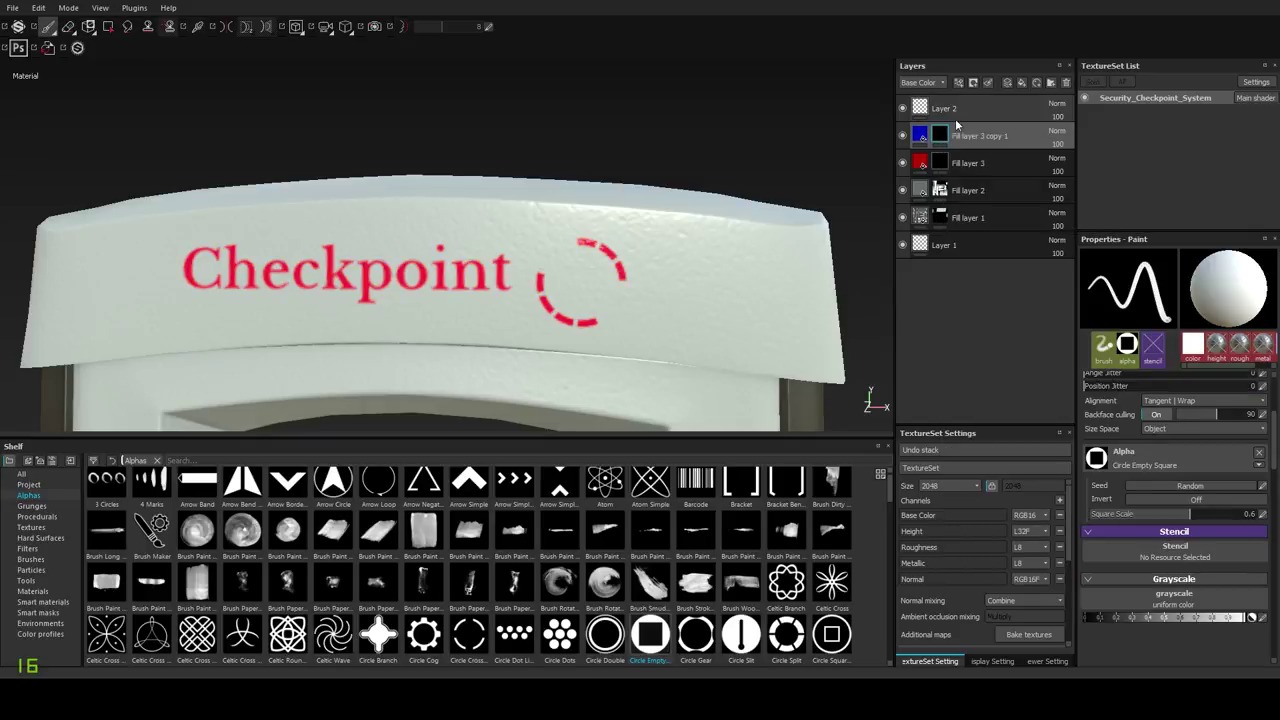
Try the blue Circle Empty Square inside the arcs, undo it, and lighten the layer's base color to RGB 0.106, 0.122, 0.732.
left_click(583, 278)
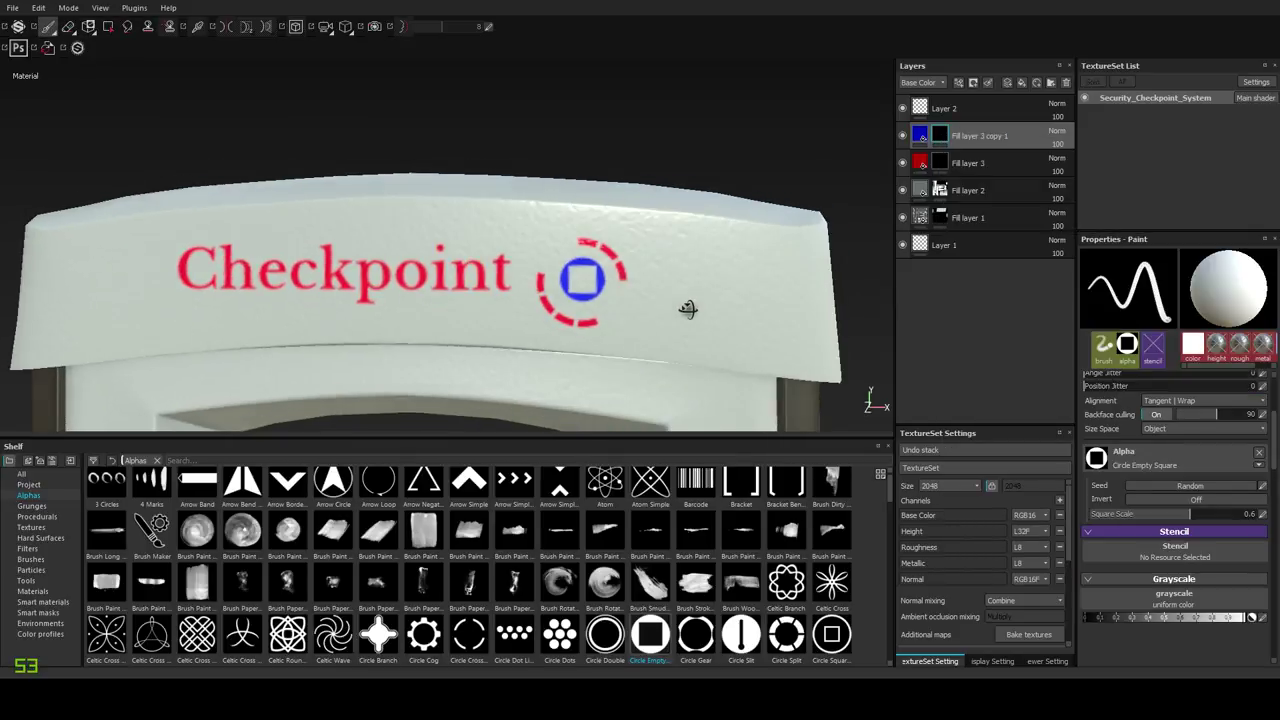
key("ctrl+z")
left_click(918, 134)
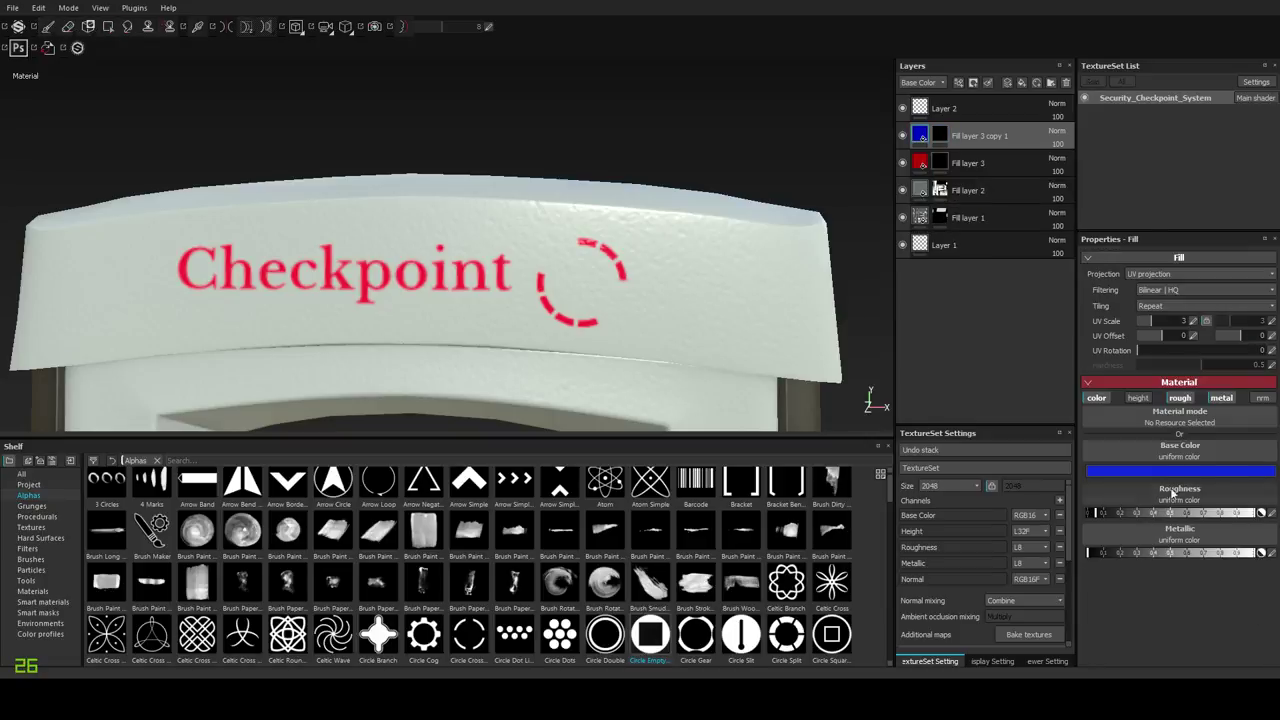
left_click(1176, 471)
left_click(1153, 435)
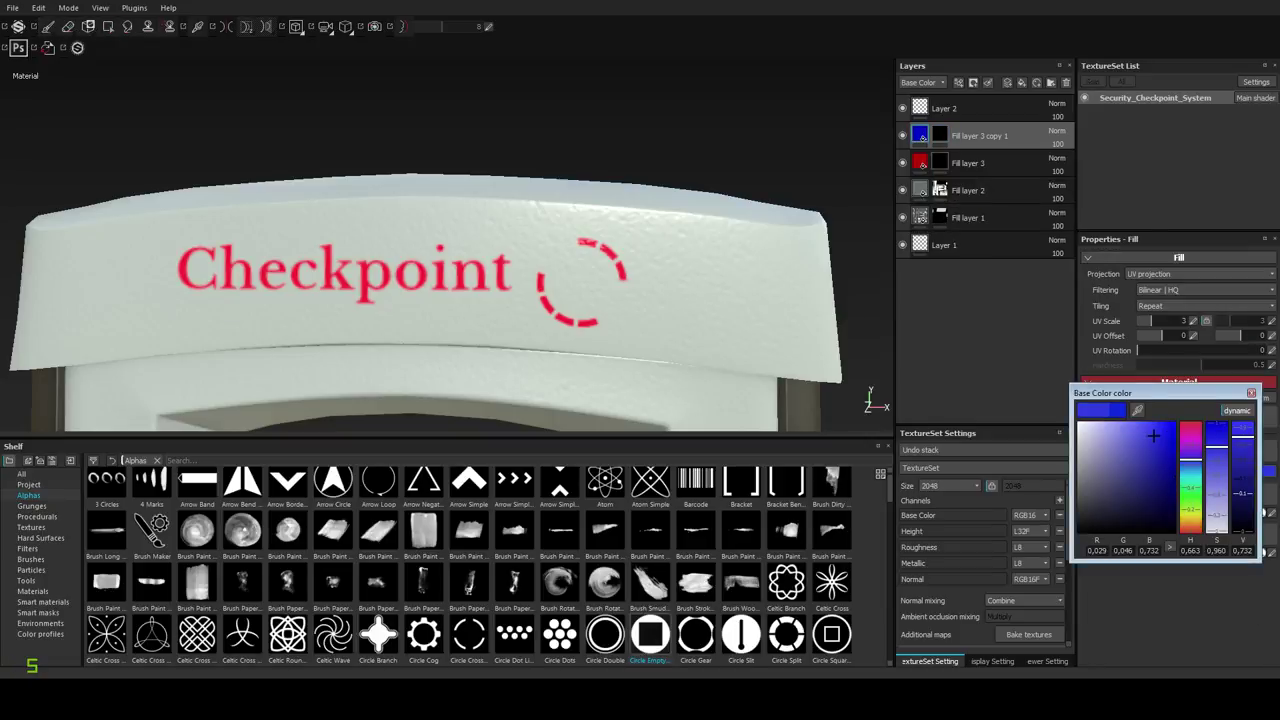
left_click(1190, 463)
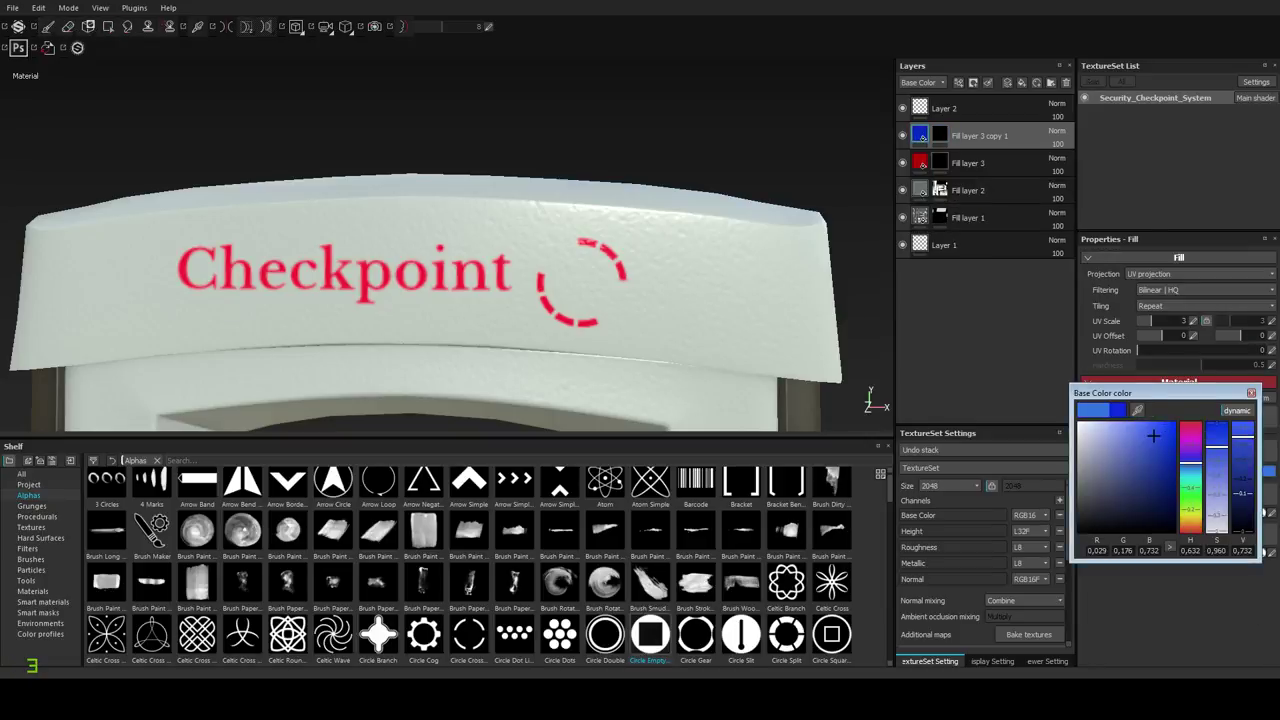
key("ctrl+z")
left_click(1134, 435)
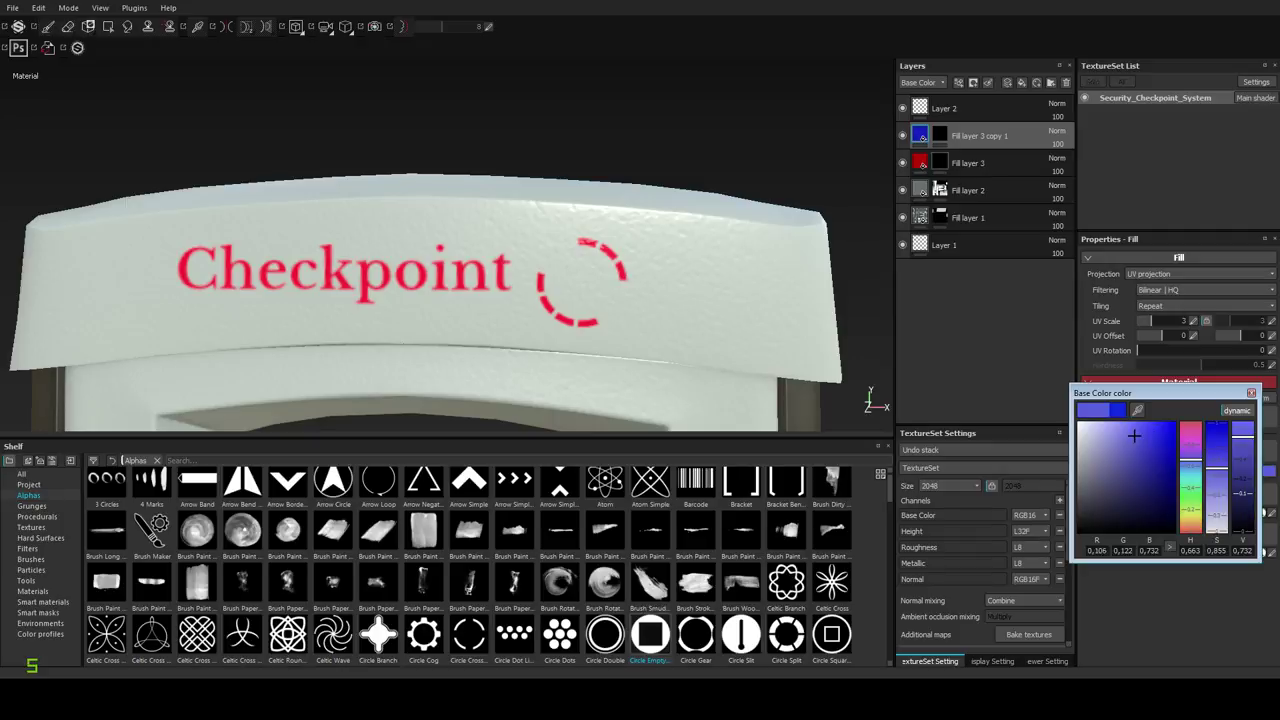
left_click(1251, 393)
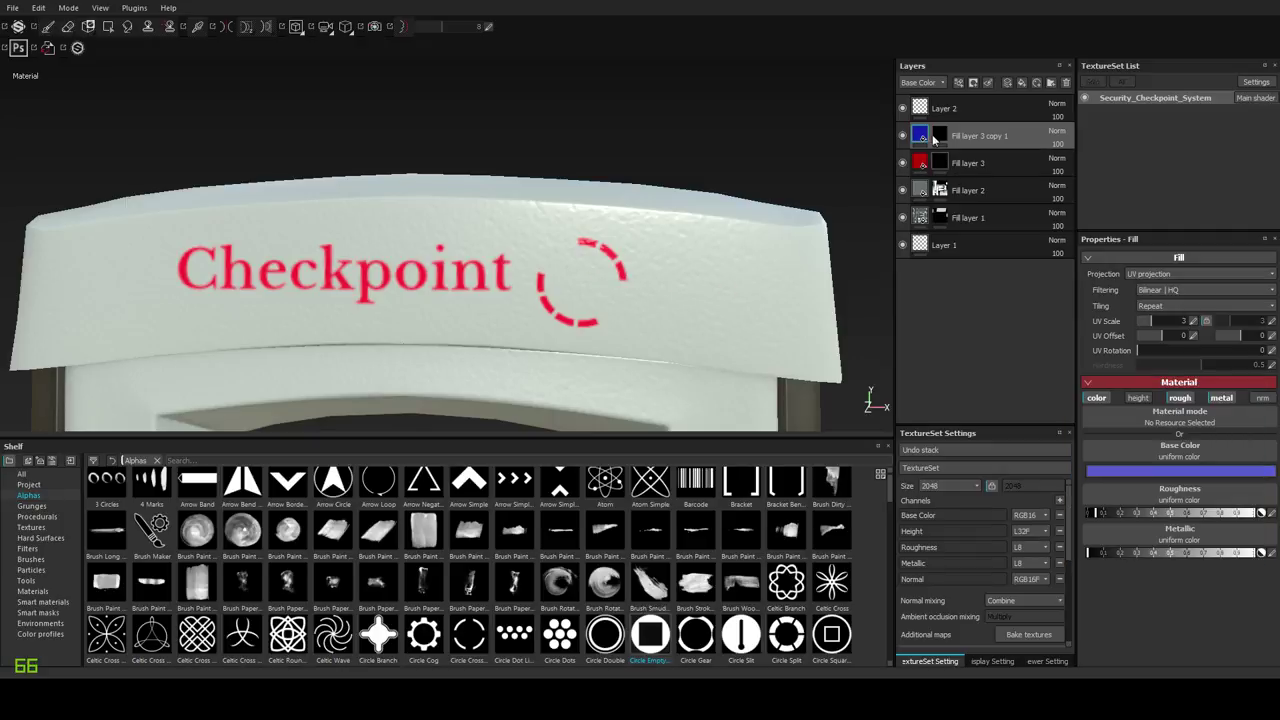
Stamp the lighter blue Circle Empty Square in the centre of the red dashed arcs on the copied layer's mask.
key("1")
left_click_drag(620, 331, 626, 326, "alt")
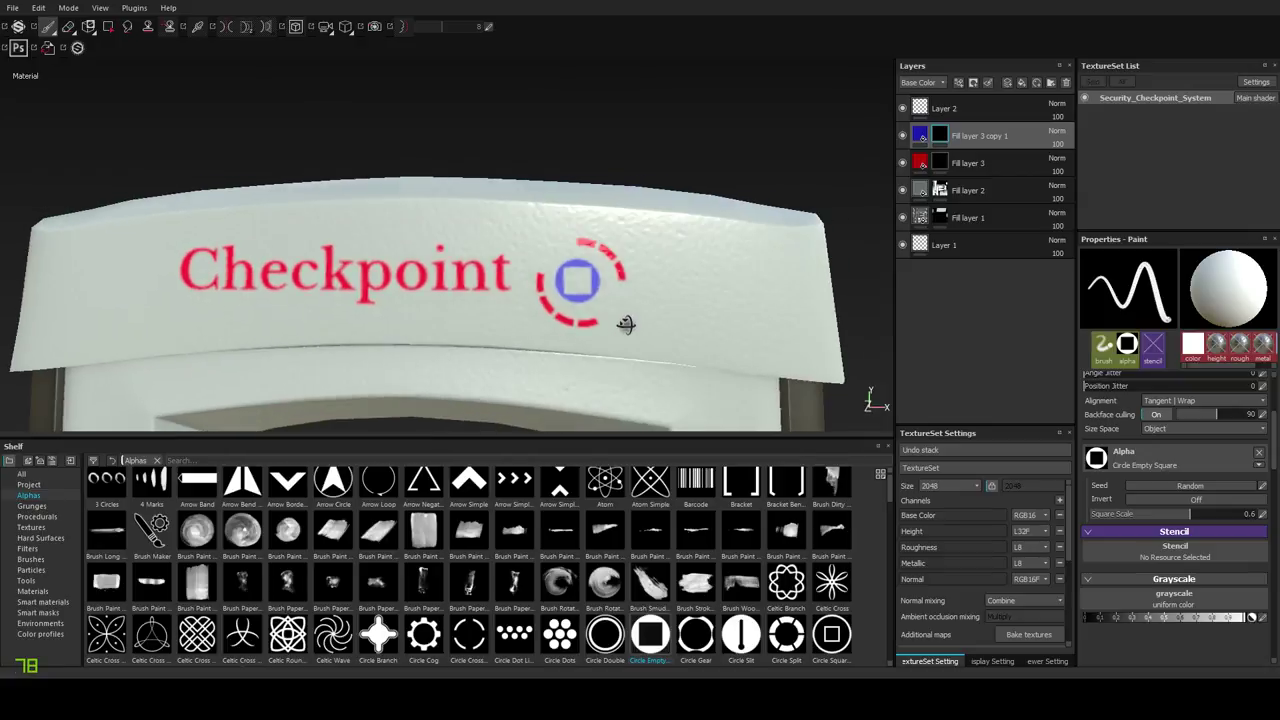
Undo the last blue stamp and restamp the Circle Empty Square alpha slightly larger, centred inside the dashed red ring.
key("ctrl+z")
right_click_drag(582, 289, 596, 289, "ctrl")
left_click_drag(582, 289, 580, 287, "alt")
left_click(581, 282)
Examine the Checkpoint lettering and logo on the header from several angles and distances.
left_click_drag(757, 372, 674, 371, "alt")
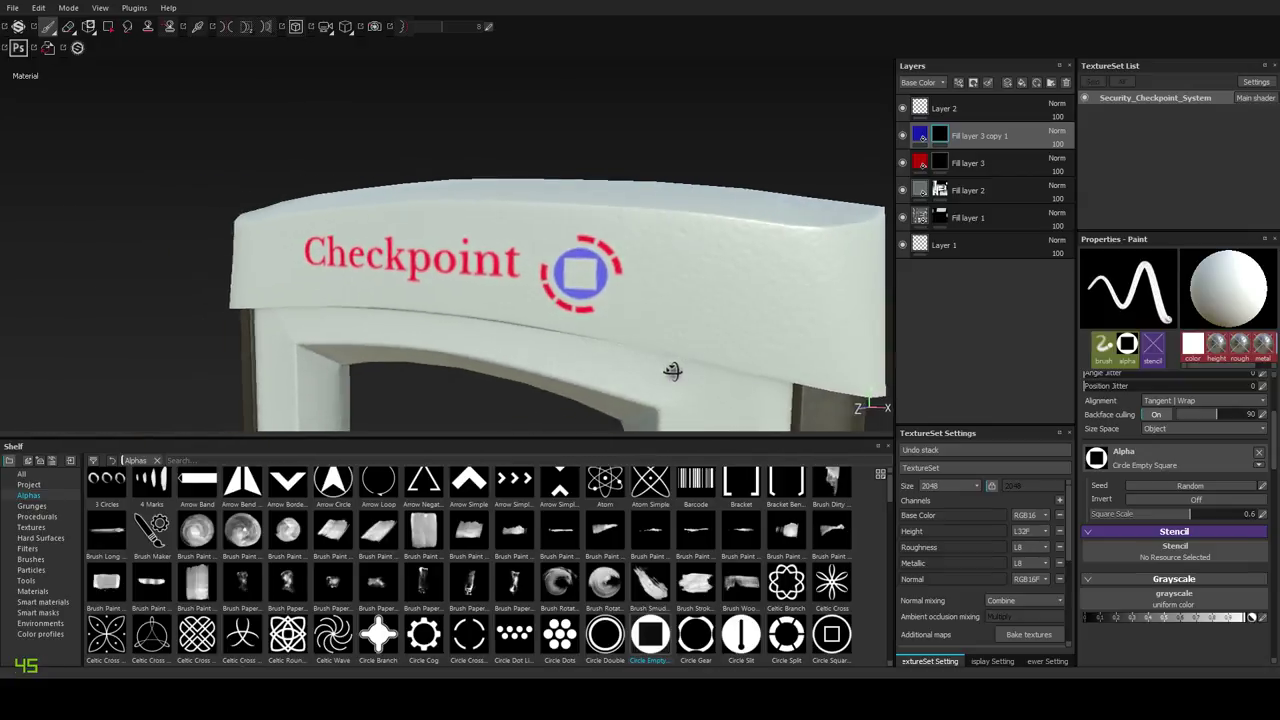
right_click_drag(674, 371, 628, 165, "alt")
left_click_drag(614, 317, 650, 280, "alt")
middle_click_drag(650, 280, 630, 182, "alt")
left_click_drag(612, 264, 700, 246, "alt")
right_click_drag(611, 178, 586, 306, "alt")
middle_click_drag(589, 172, 595, 232, "alt")
left_click_drag(593, 230, 553, 296, "alt")
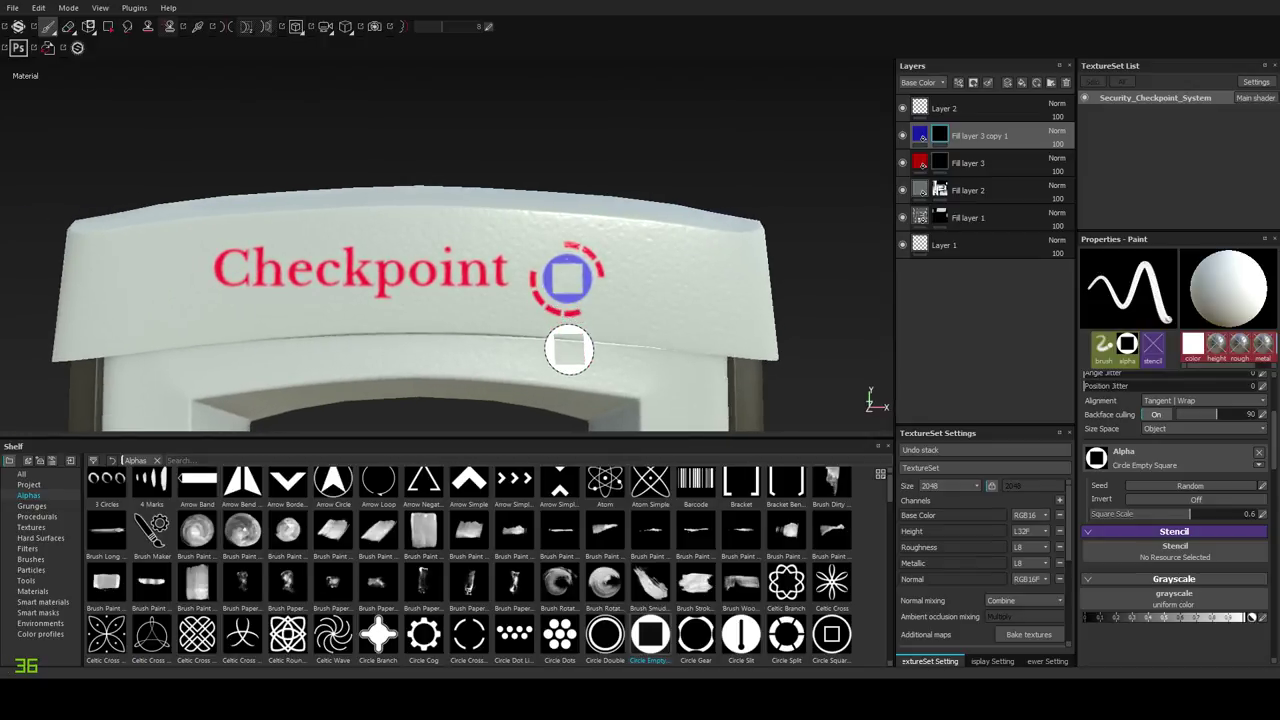
scroll(636, 362, "down", 8)
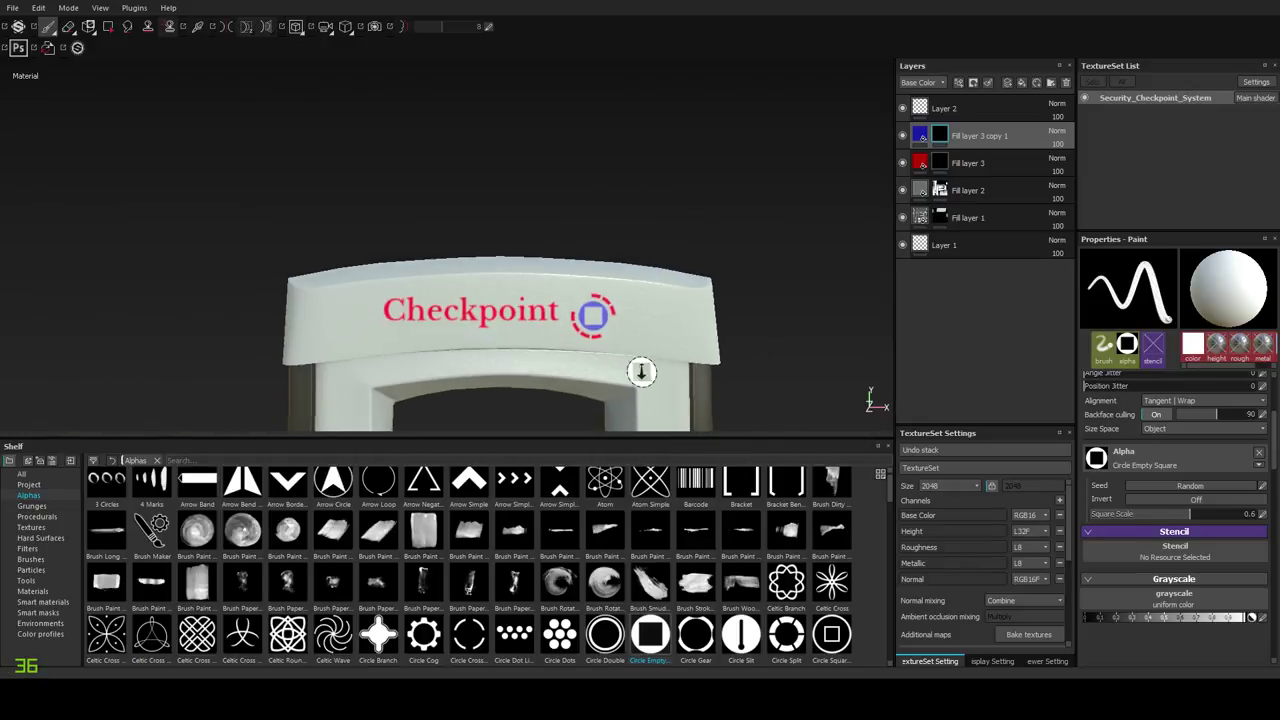
middle_click_drag(652, 293, 643, 203, "alt")
left_click_drag(643, 203, 647, 288, "alt")
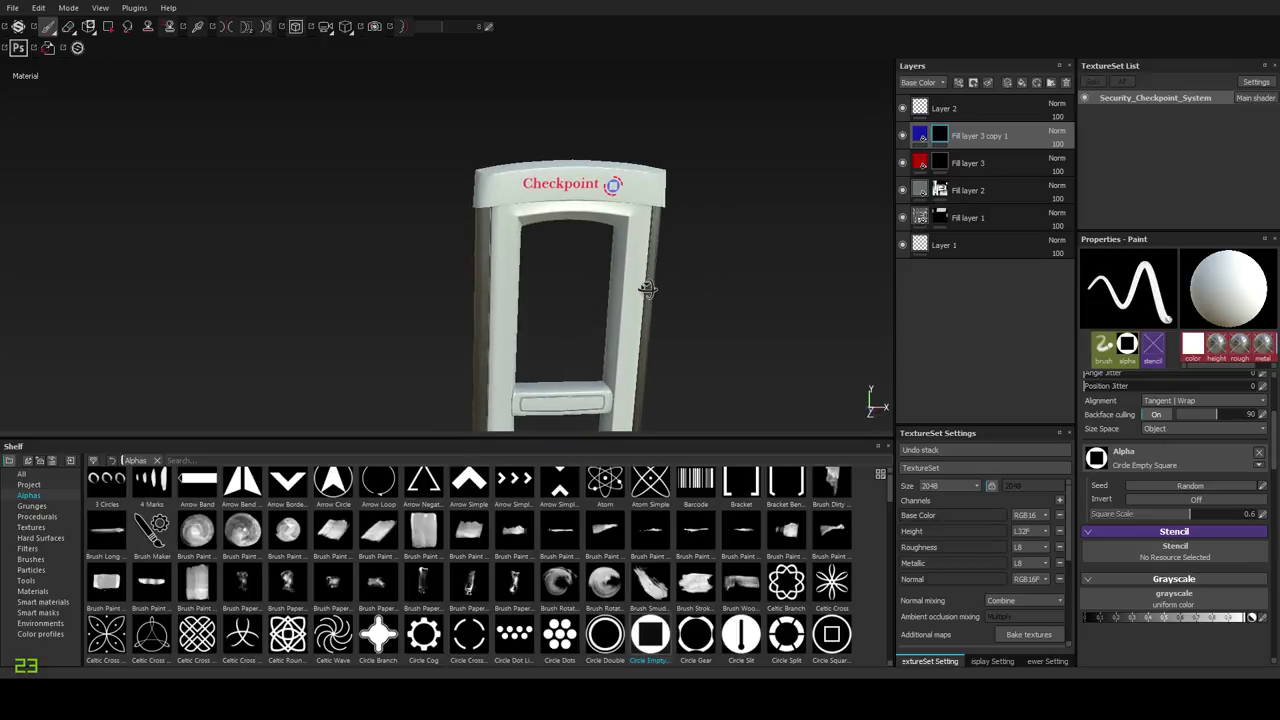
middle_click_drag(637, 264, 508, 220, "alt")
left_click_drag(508, 225, 536, 238, "alt")
middle_click_drag(497, 178, 530, 275, "alt")
right_click_drag(528, 278, 506, 417, "alt")
middle_click_drag(506, 198, 584, 292, "alt")
right_click_drag(580, 250, 557, 298, "alt")
left_click_drag(520, 285, 567, 275, "alt")
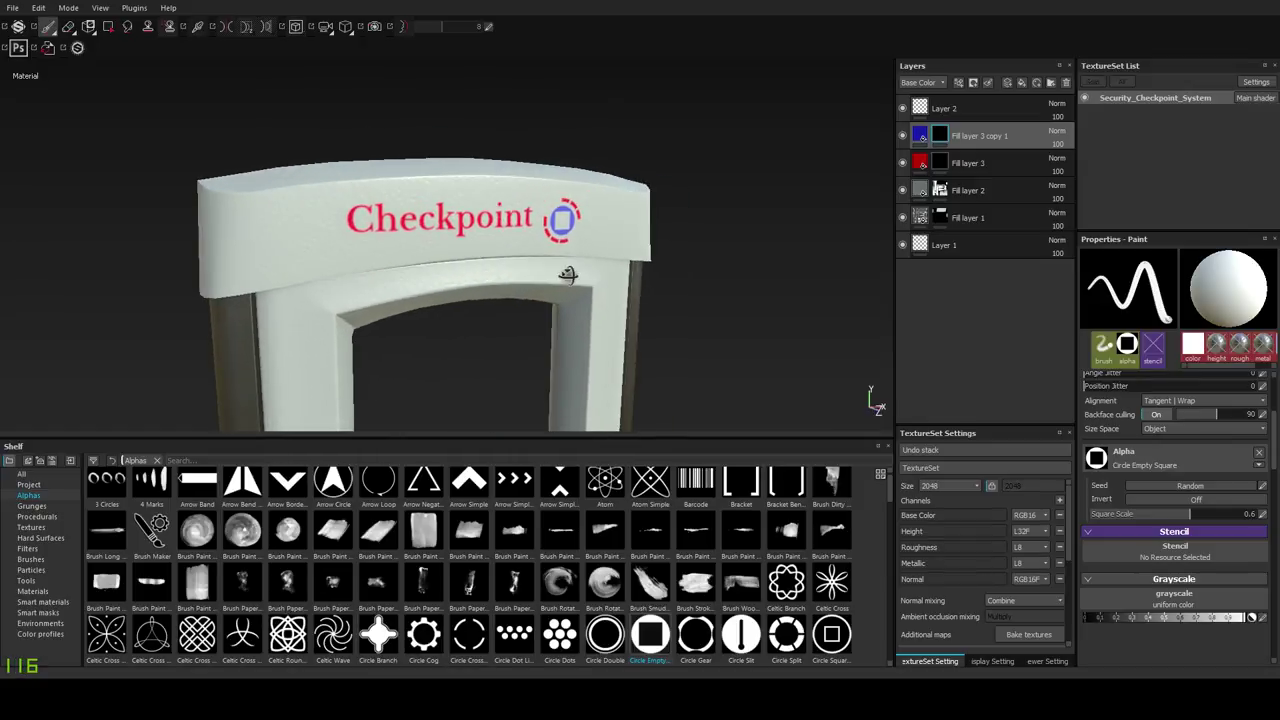
Enable the height channel on Fill layer 3 and Fill layer 3 copy 1 and lower each height slightly.
right_click_drag(567, 272, 606, 303, "alt")
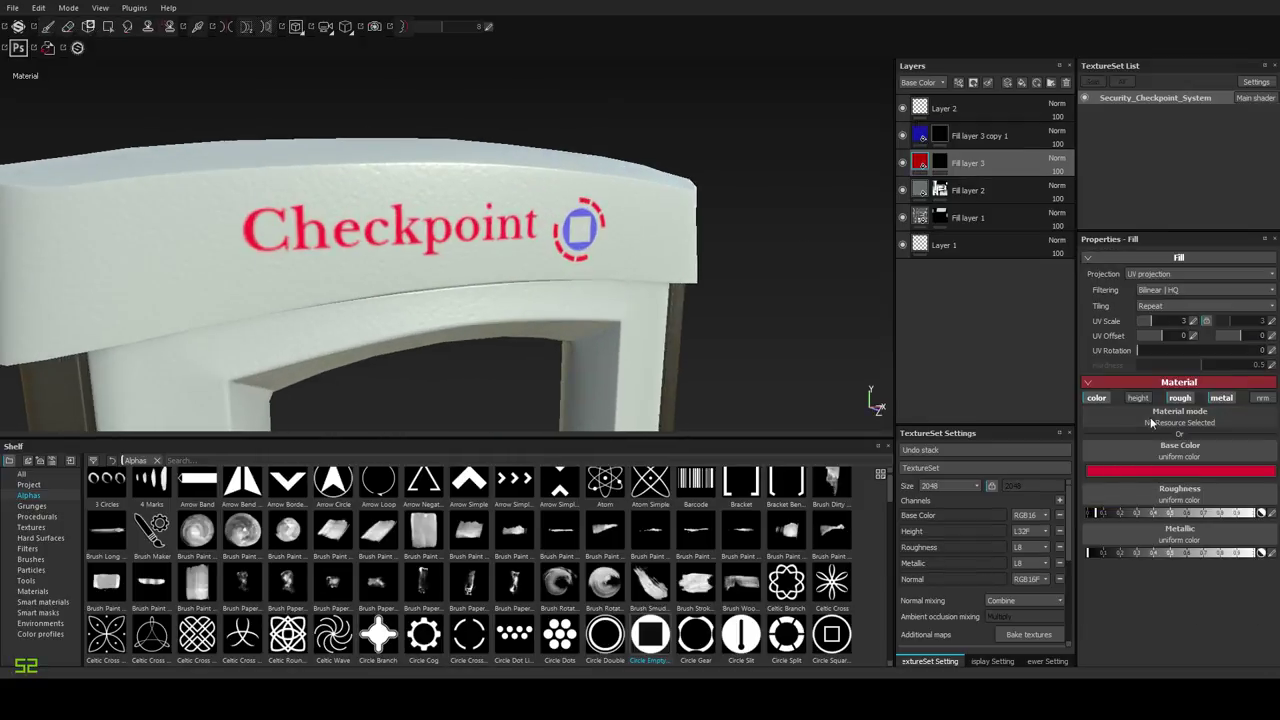
left_click(1138, 399)
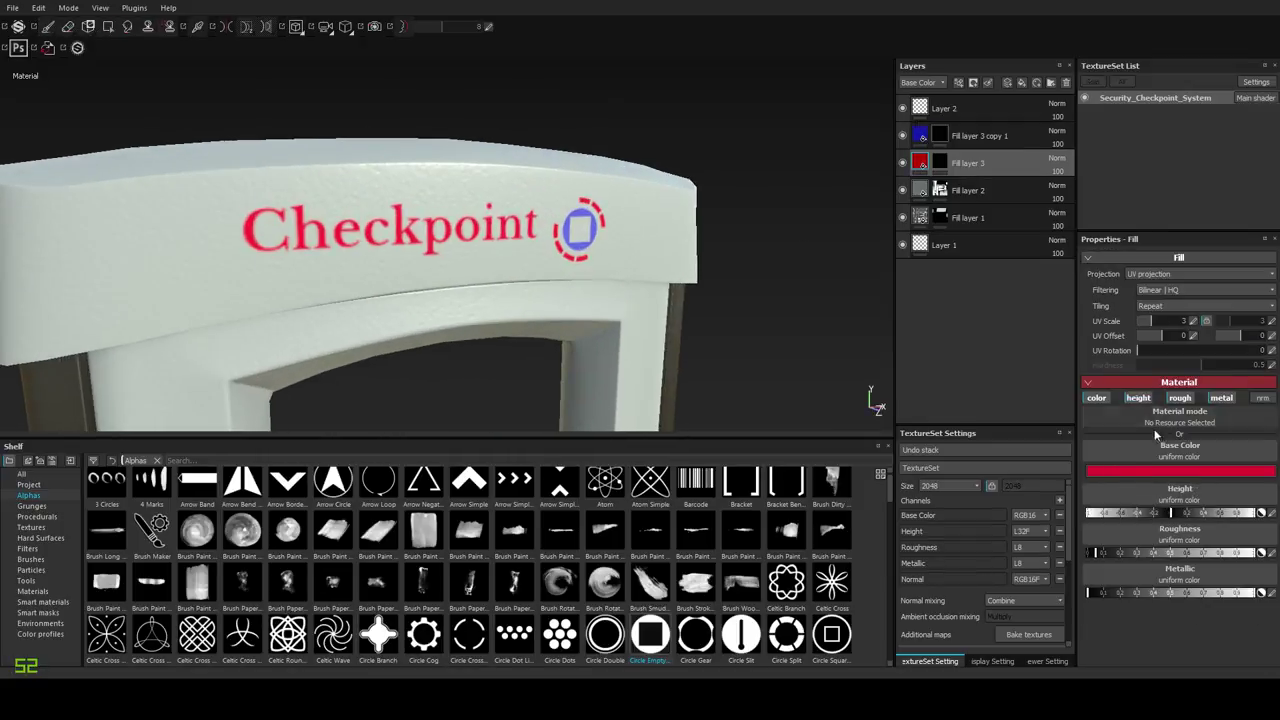
left_click(1170, 515)
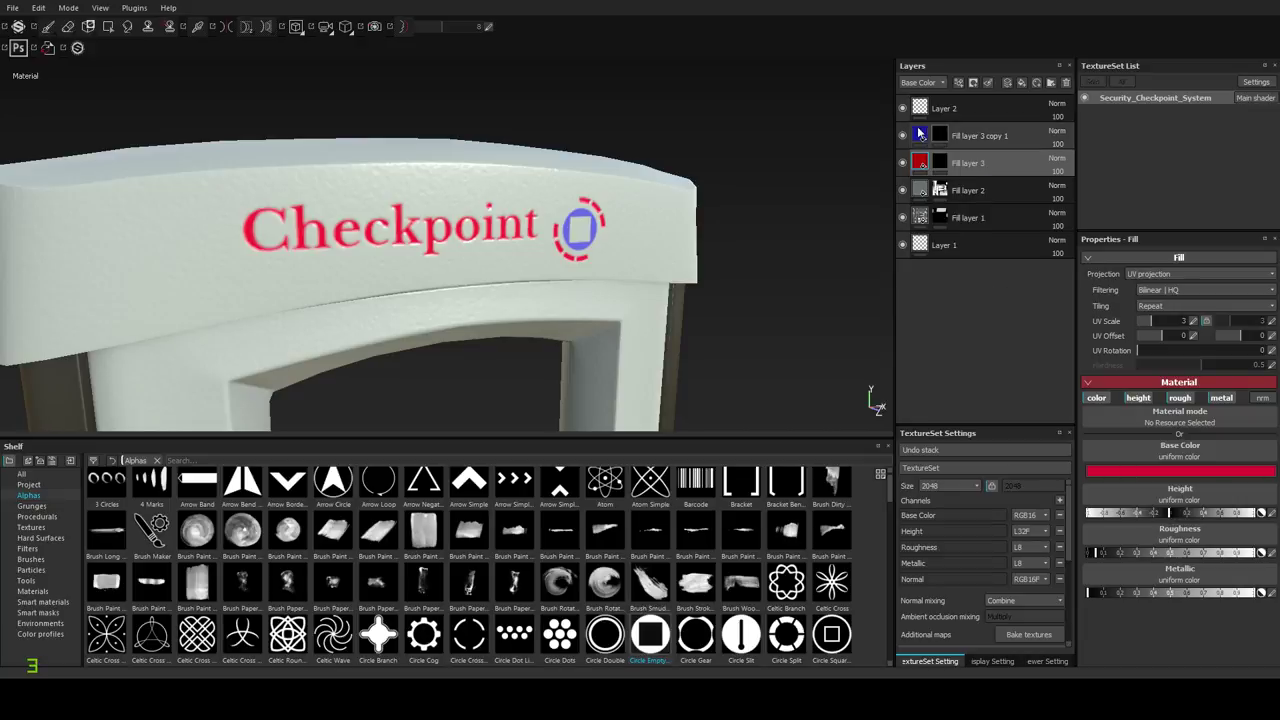
left_click(978, 136)
left_click(1140, 398)
left_click(1140, 398)
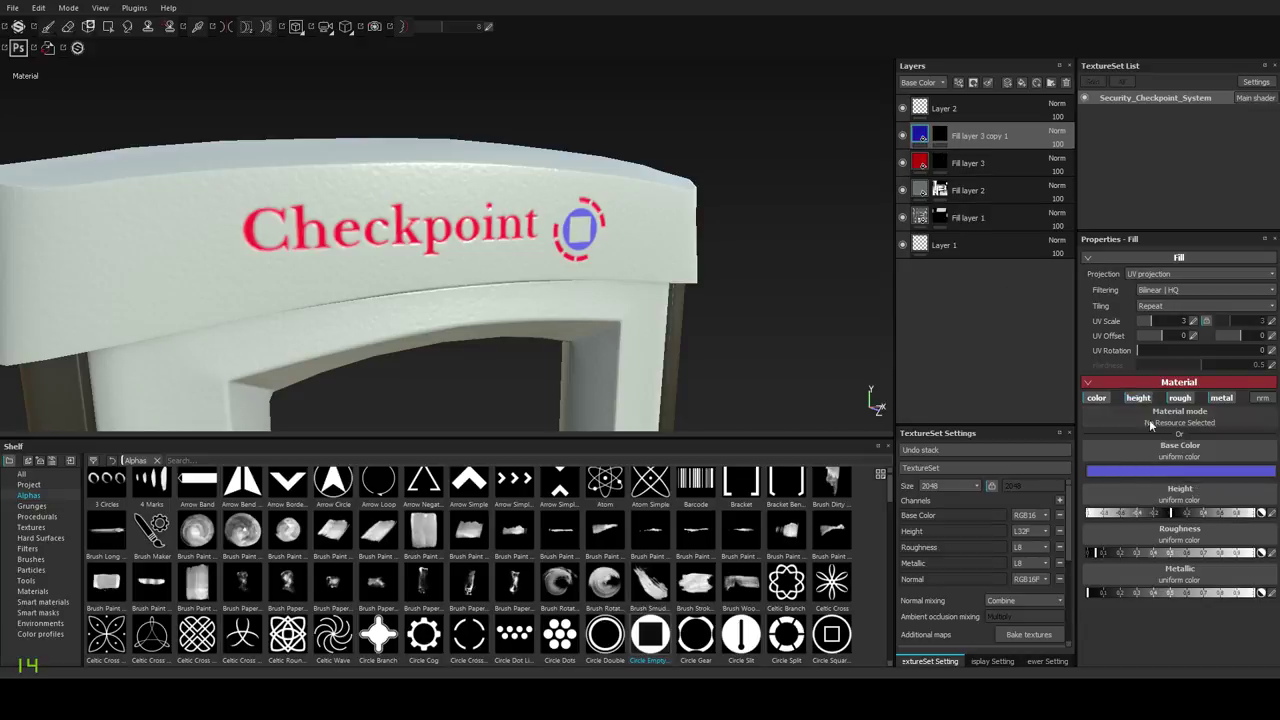
left_click(1170, 515)
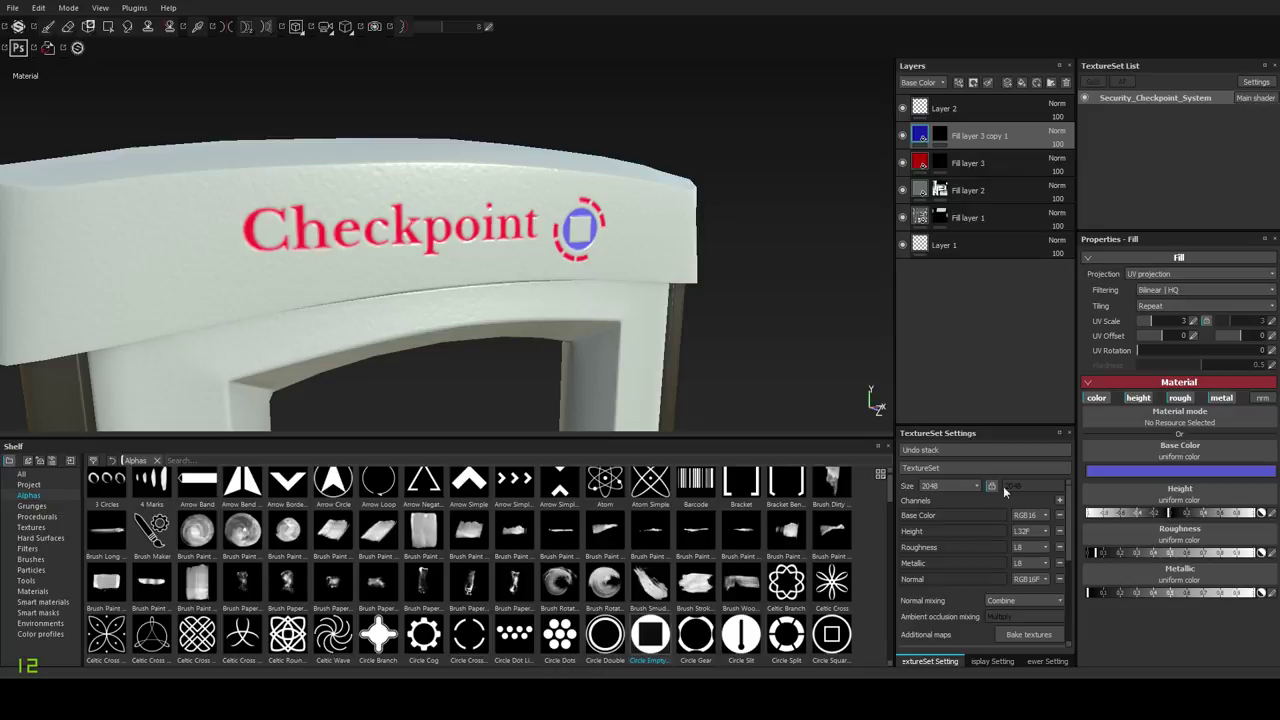
Examine the Checkpoint lettering's relief and the whole tower, enlarging the viewport to see down to the base.
left_click_drag(580, 320, 650, 310, "alt")
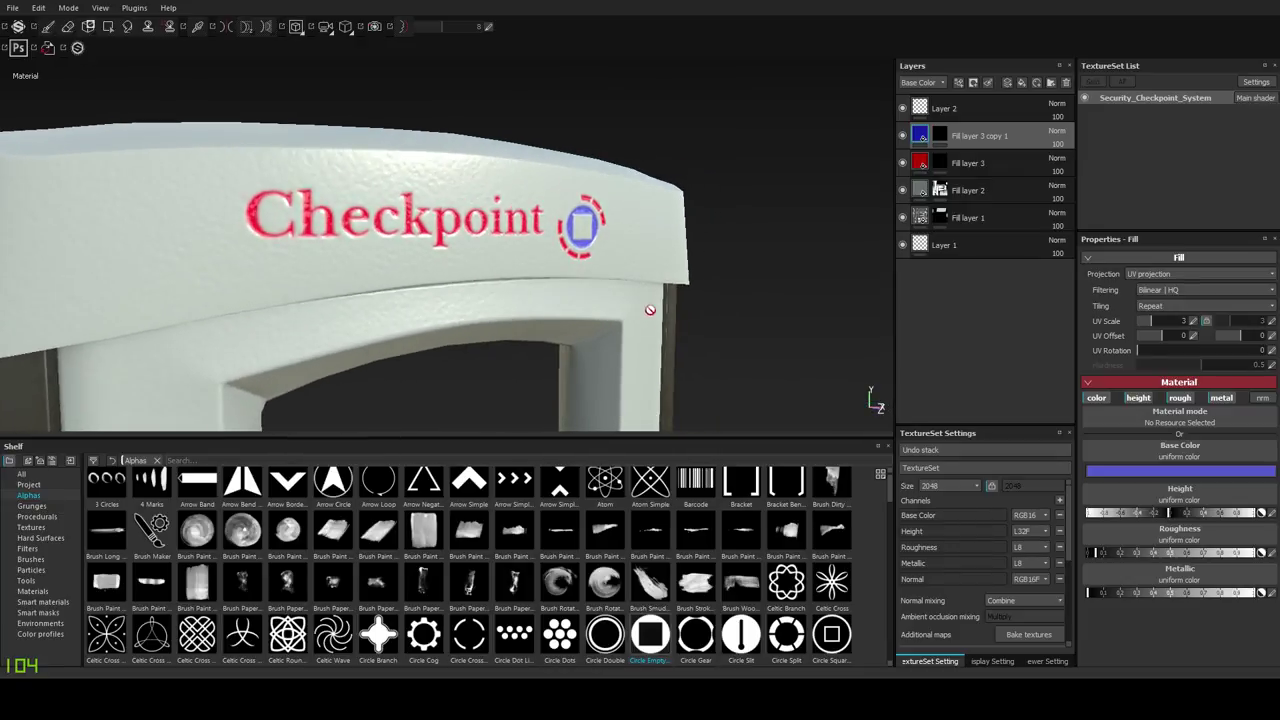
right_click_drag(650, 310, 612, 218, "alt")
middle_click_drag(650, 364, 641, 198, "alt")
right_click_drag(648, 304, 619, 230, "alt")
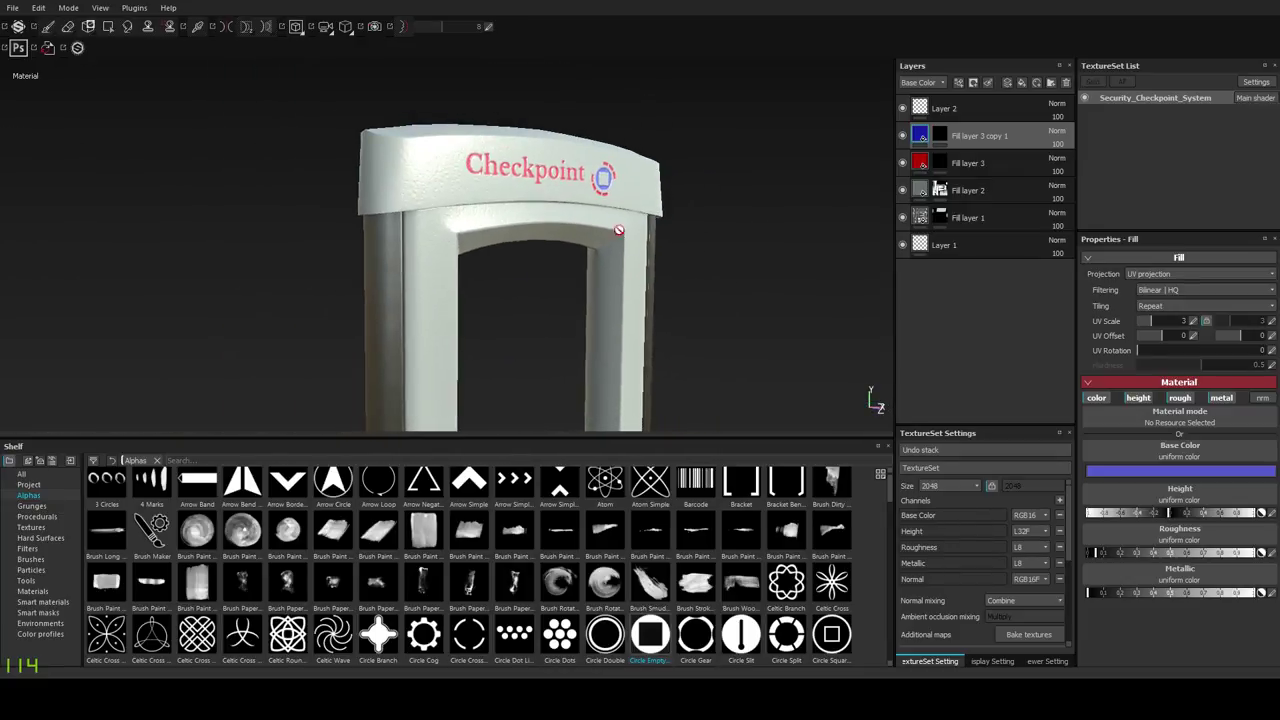
left_click_drag(618, 300, 580, 328, "alt")
right_click_drag(640, 330, 600, 189, "alt")
right_click_drag(646, 380, 633, 322, "alt")
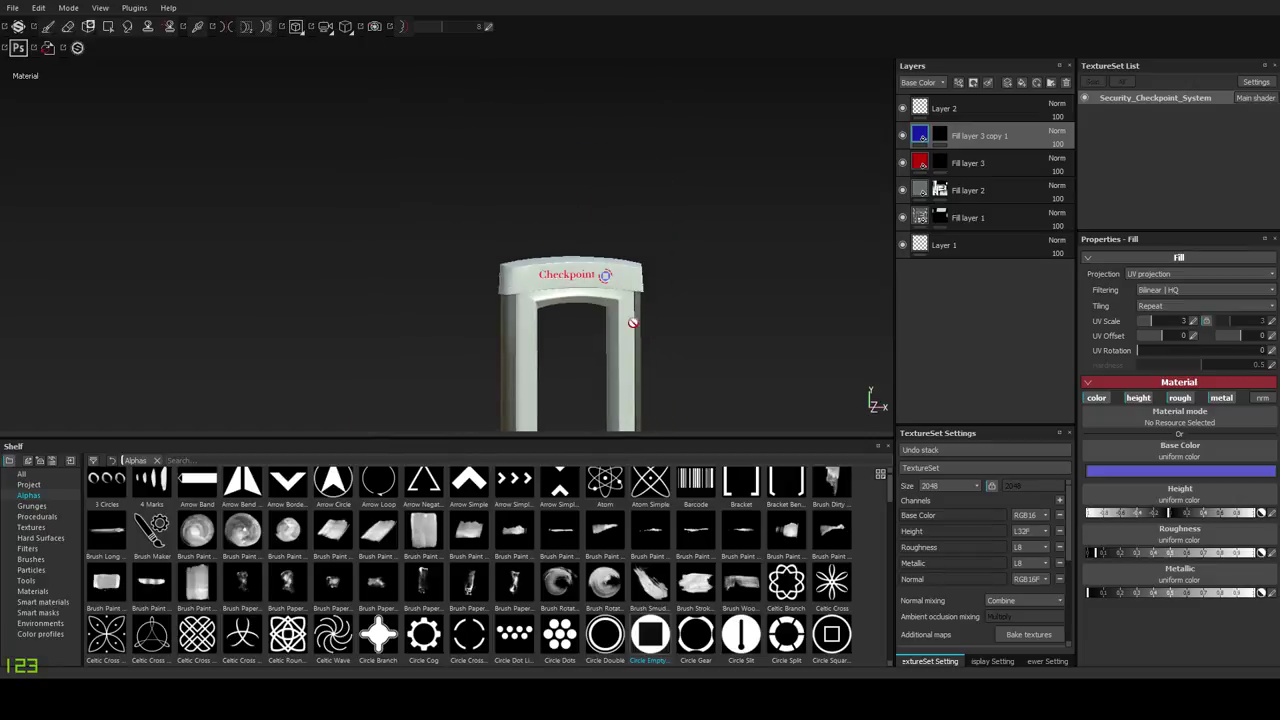
middle_click_drag(633, 322, 610, 203, "alt")
left_click_drag(535, 436, 559, 579)
middle_click_drag(658, 434, 582, 263, "alt")
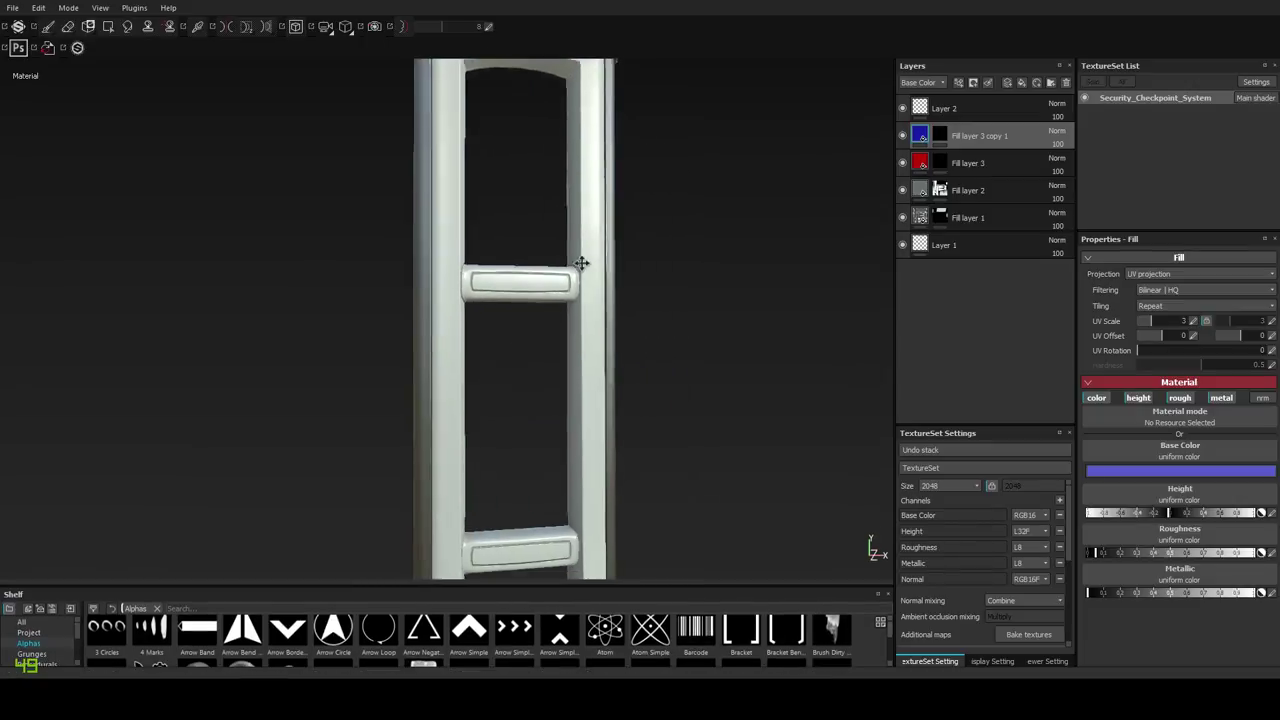
right_click_drag(588, 325, 532, 165, "alt")
middle_click_drag(568, 412, 526, 280, "alt")
left_click_drag(532, 325, 510, 405, "alt")
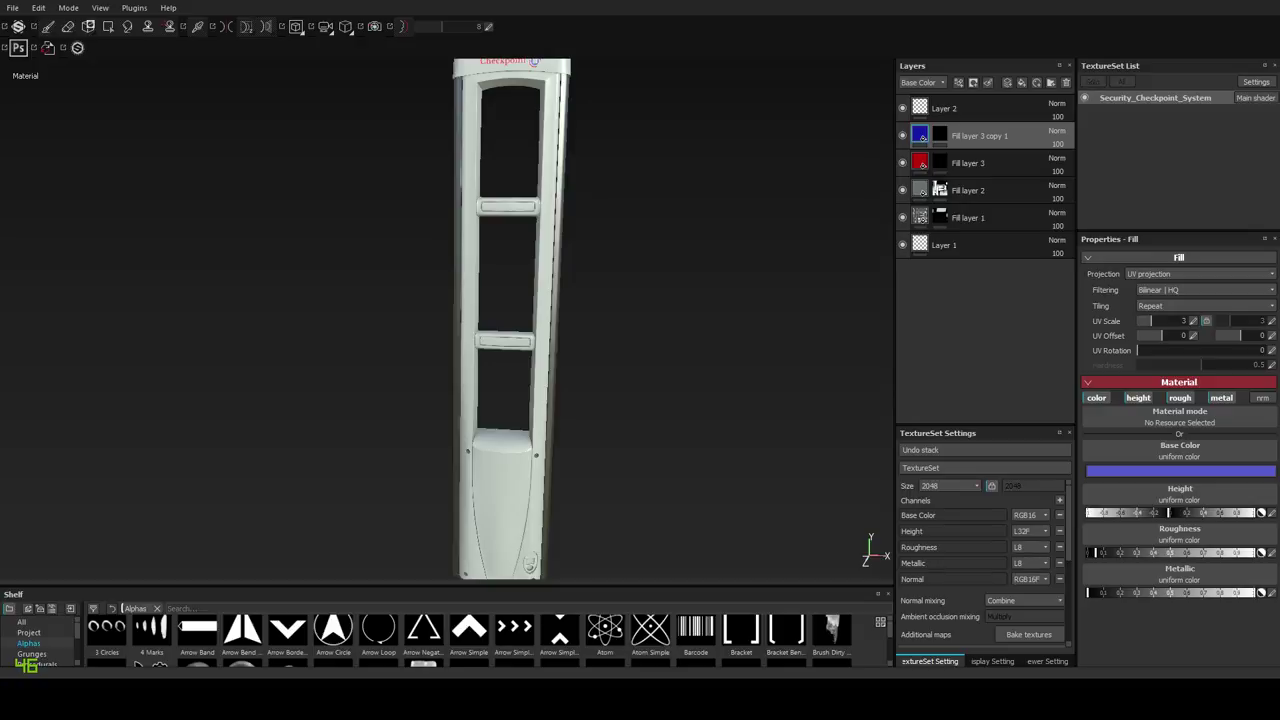
Add a fill layer above the blue logo layer and give it a black mask, with the base's oval panel in view.
middle_click_drag(640, 452, 592, 295, "alt")
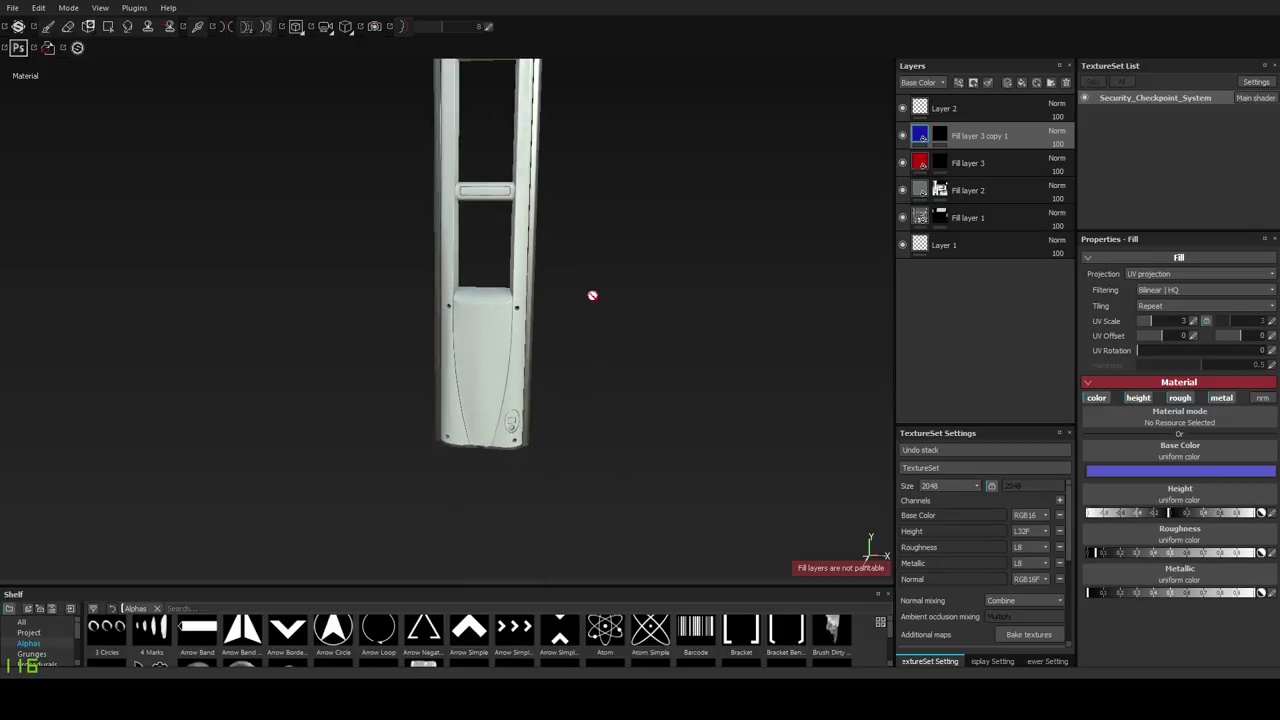
right_click_drag(592, 295, 534, 492, "alt")
mouse_move(534, 490)
left_mouse_down("alt")
mouse_move(538, 428)
mouse_move(523, 506)
mouse_move(500, 420)
mouse_move(481, 411)
left_mouse_up("alt")
right_click_drag(481, 411, 489, 454, "alt")
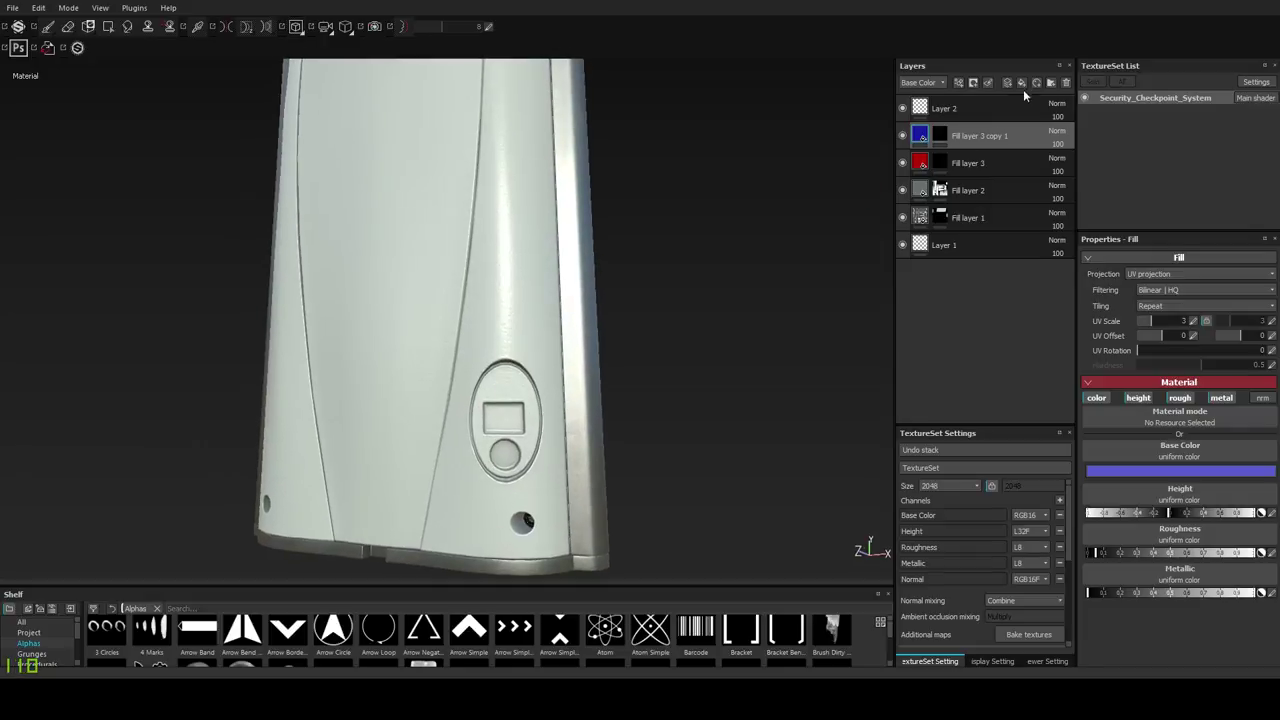
left_click(1021, 84)
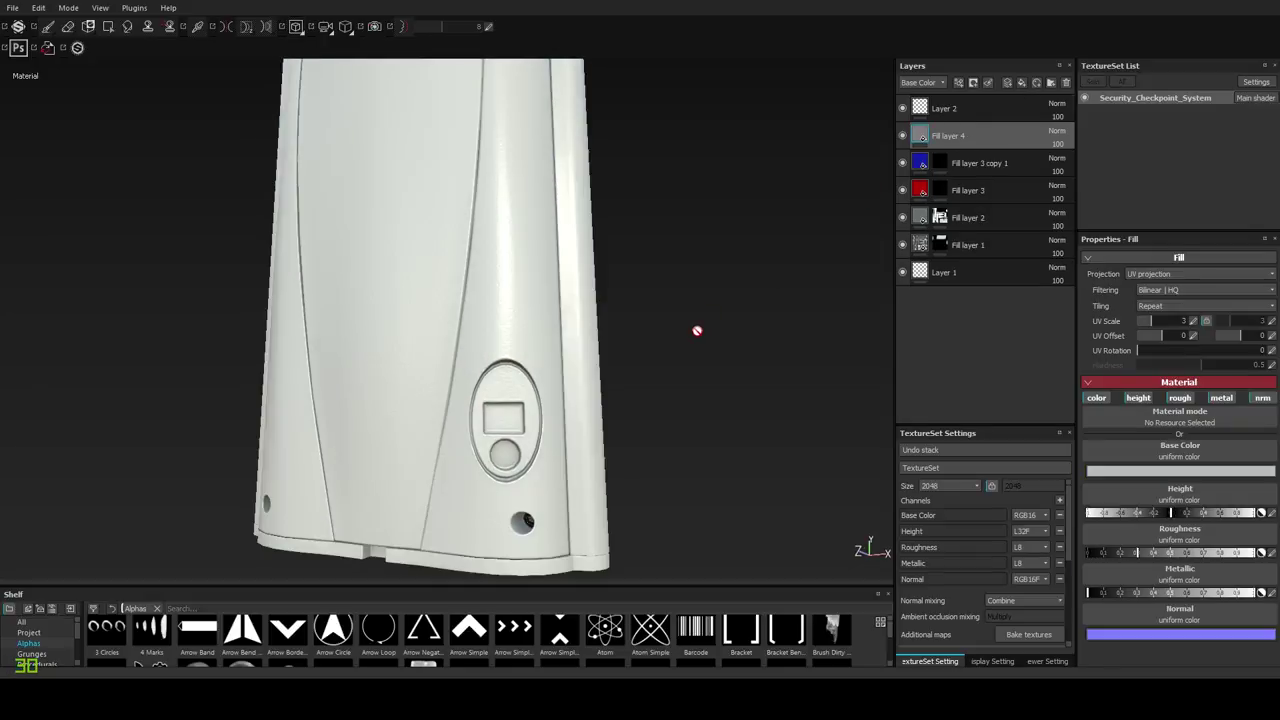
left_click_drag(532, 380, 546, 380, "alt")
middle_click_drag(522, 409, 534, 372, "alt")
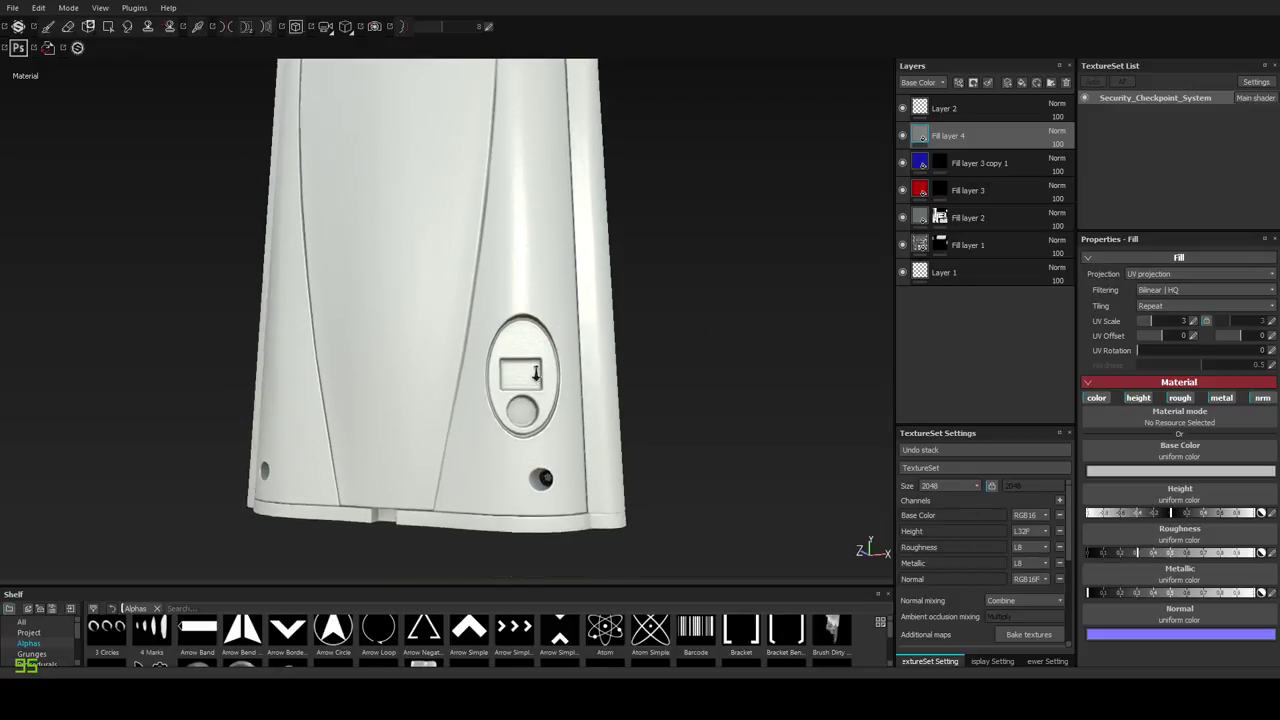
right_click_drag(534, 372, 531, 457, "alt")
right_click(933, 142)
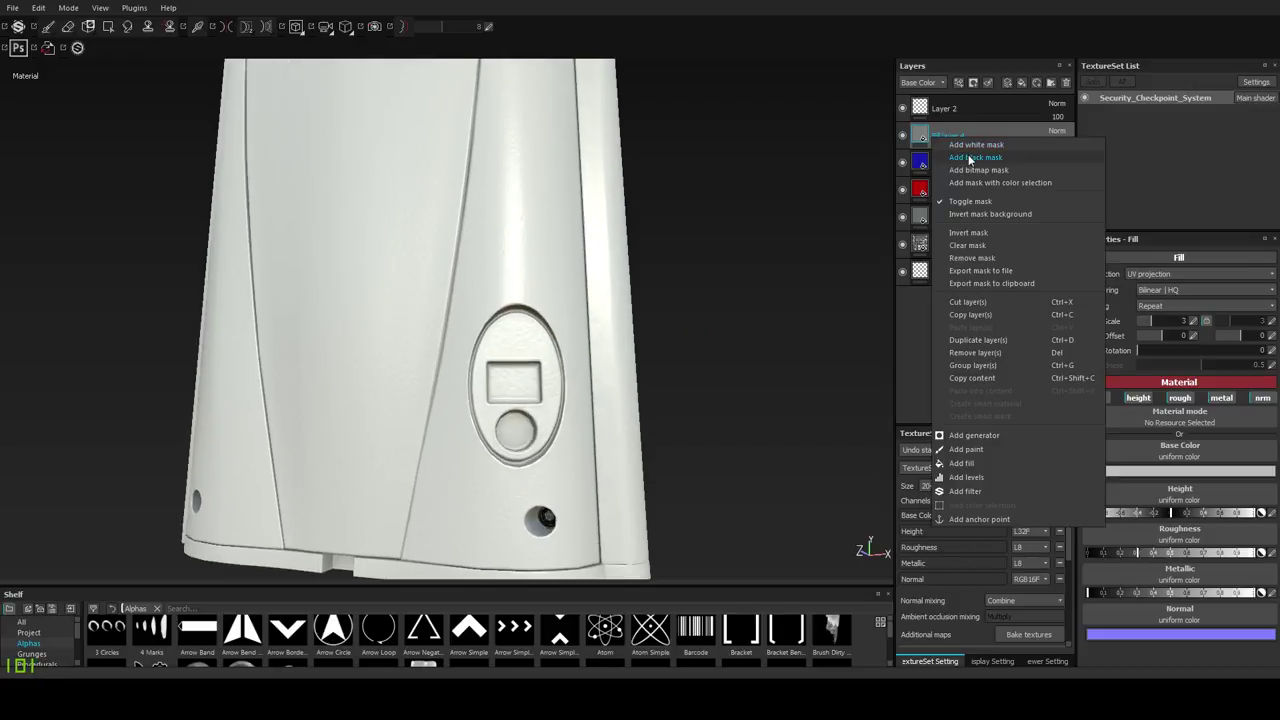
left_click(968, 158)
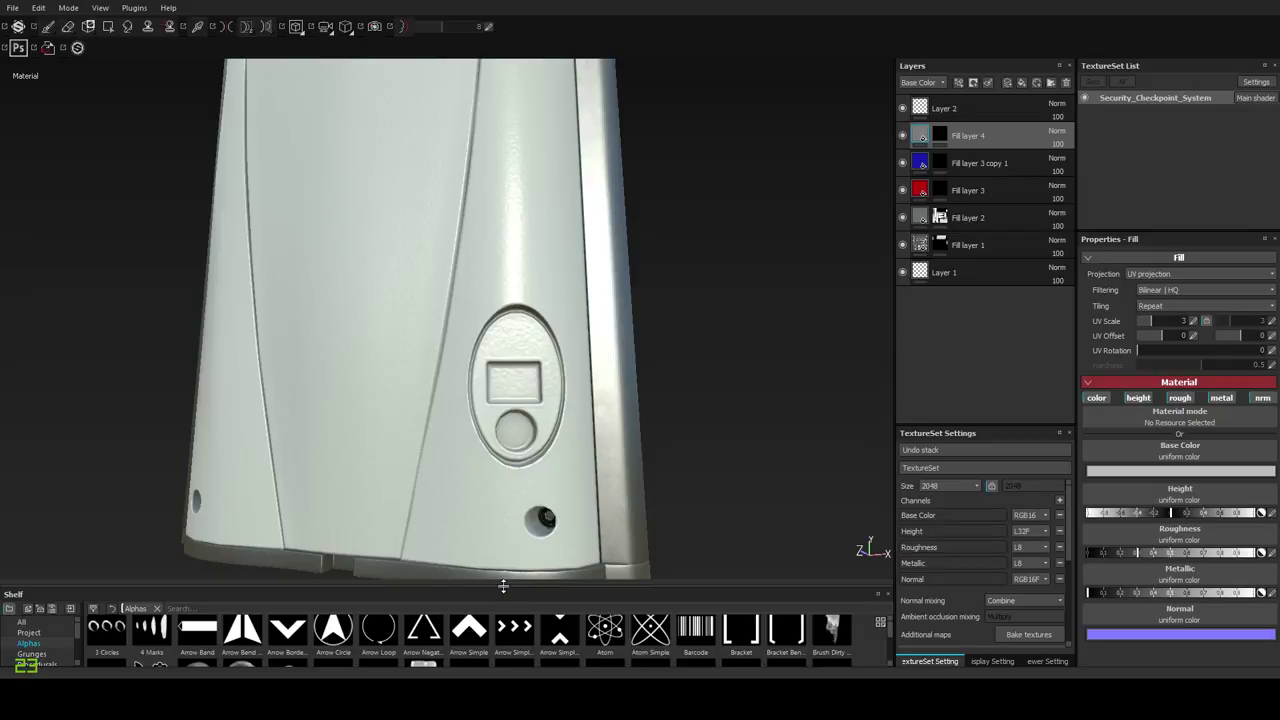
Assign the Iron Rough material to Fill layer 4 and make its mask active for painting at the oval panel.
left_click_drag(503, 587, 505, 458)
left_click(48, 612)
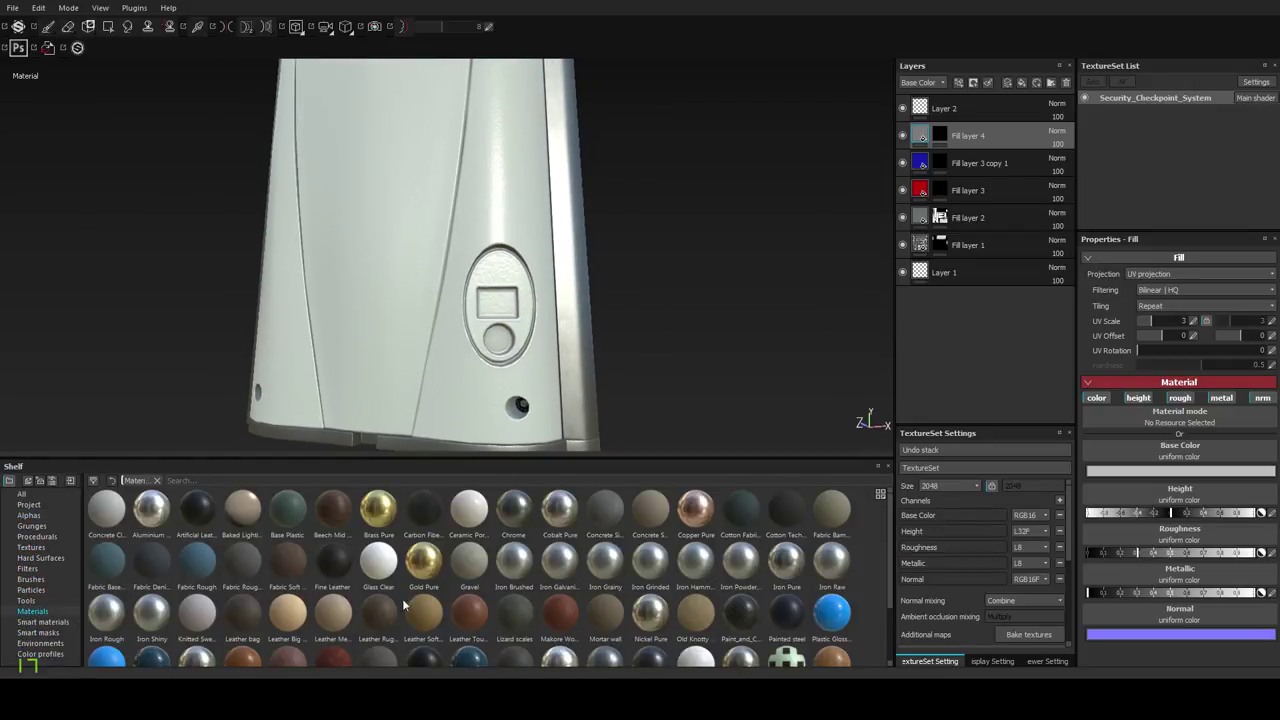
left_click_drag(125, 622, 515, 318)
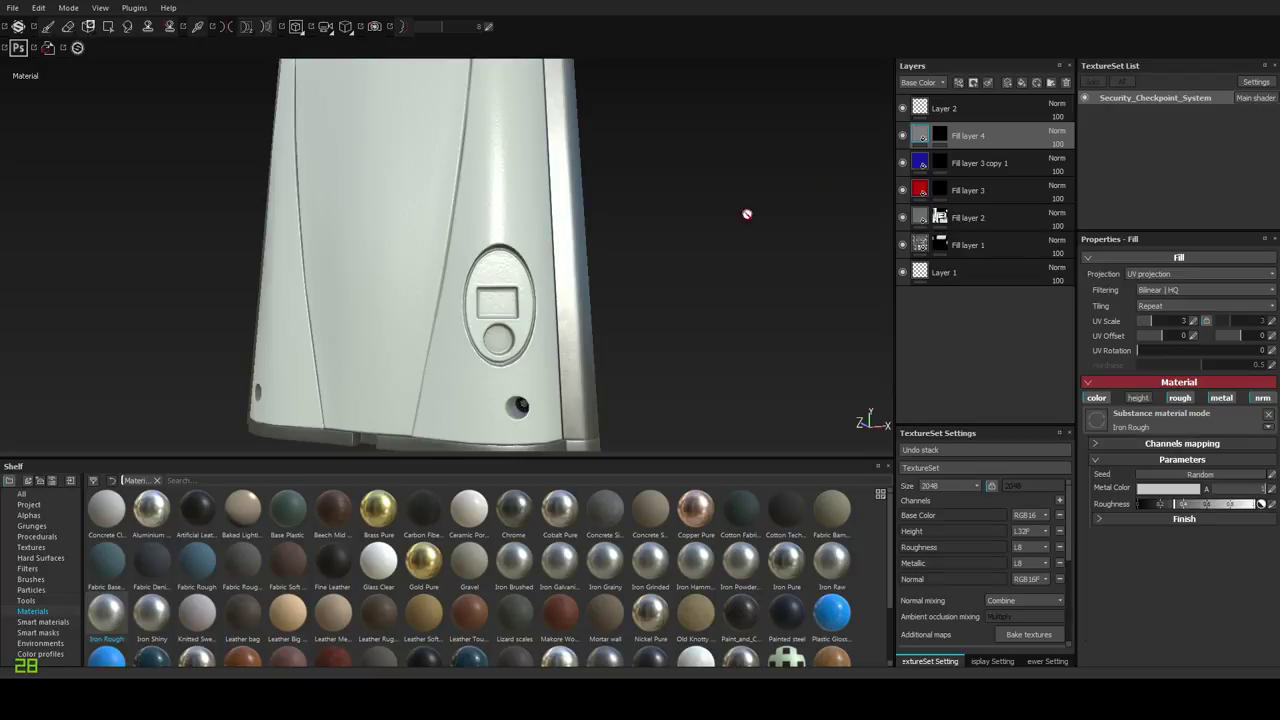
key("1")
scroll(488, 352, "up", 6)
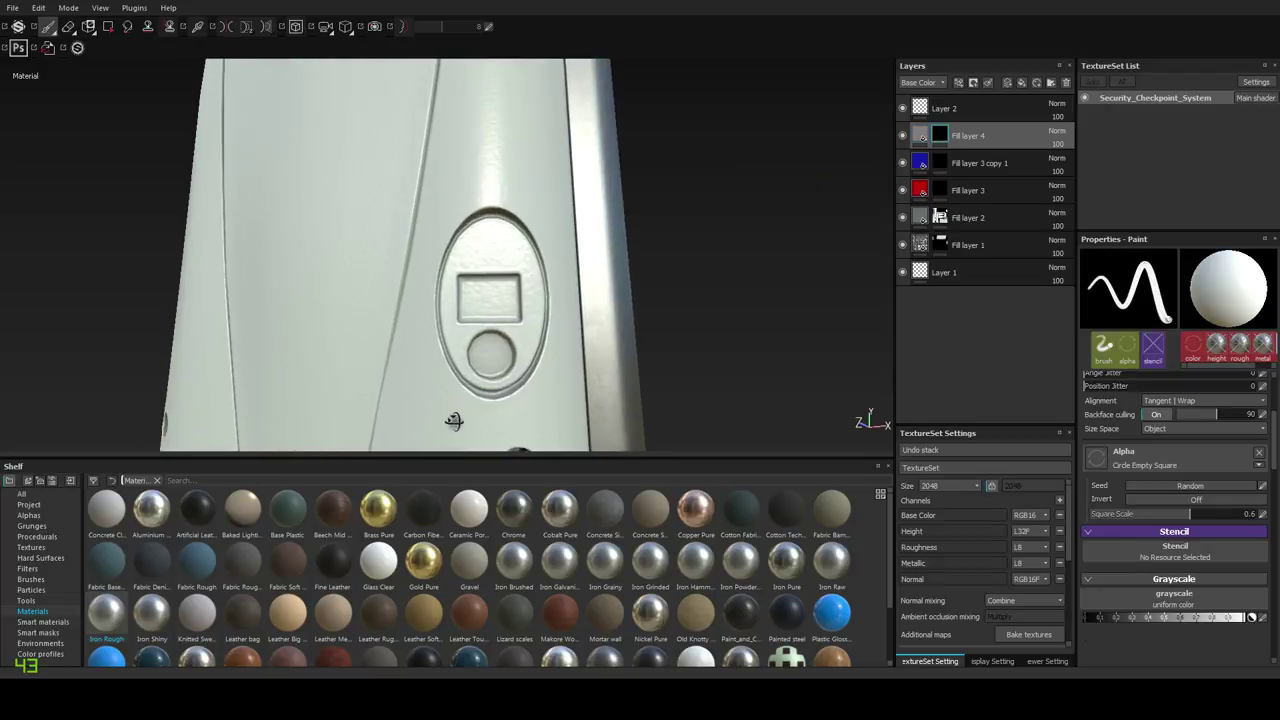
left_click_drag(488, 351, 489, 368, "alt")
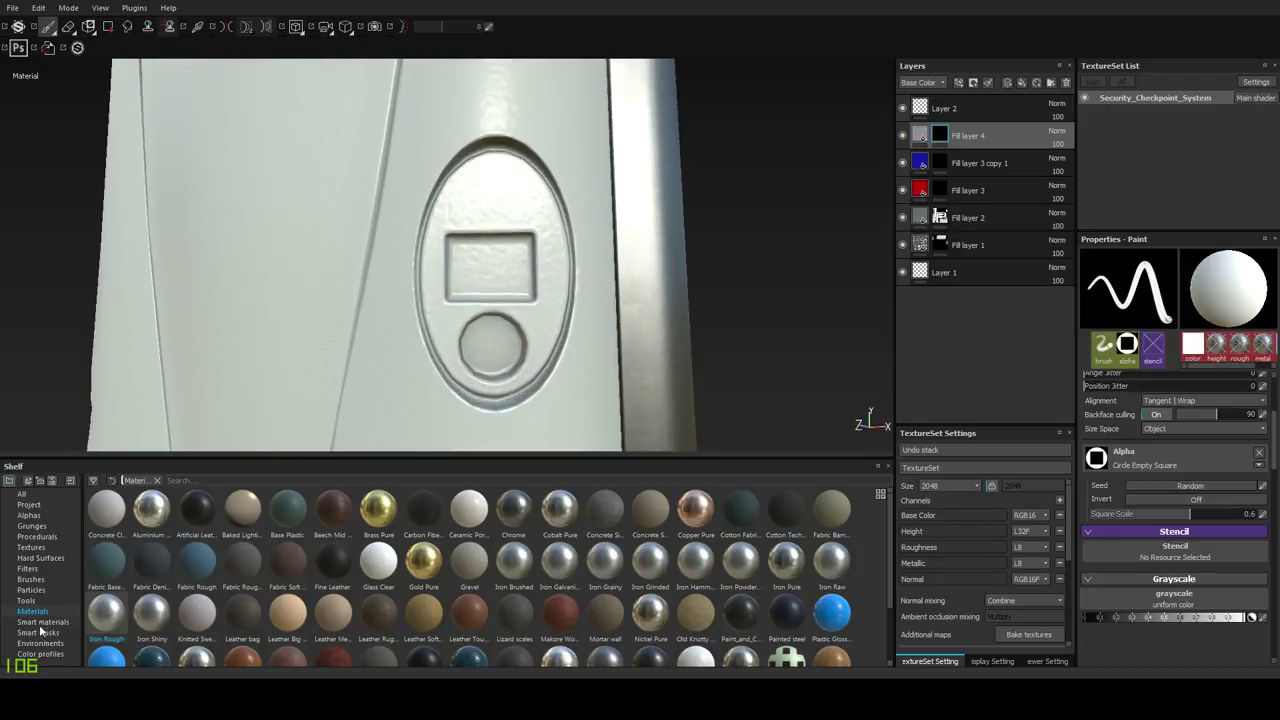
Try the Circle Gear alpha with a gear depth of 0.46 against the oval panel's round recess.
left_click(29, 515)
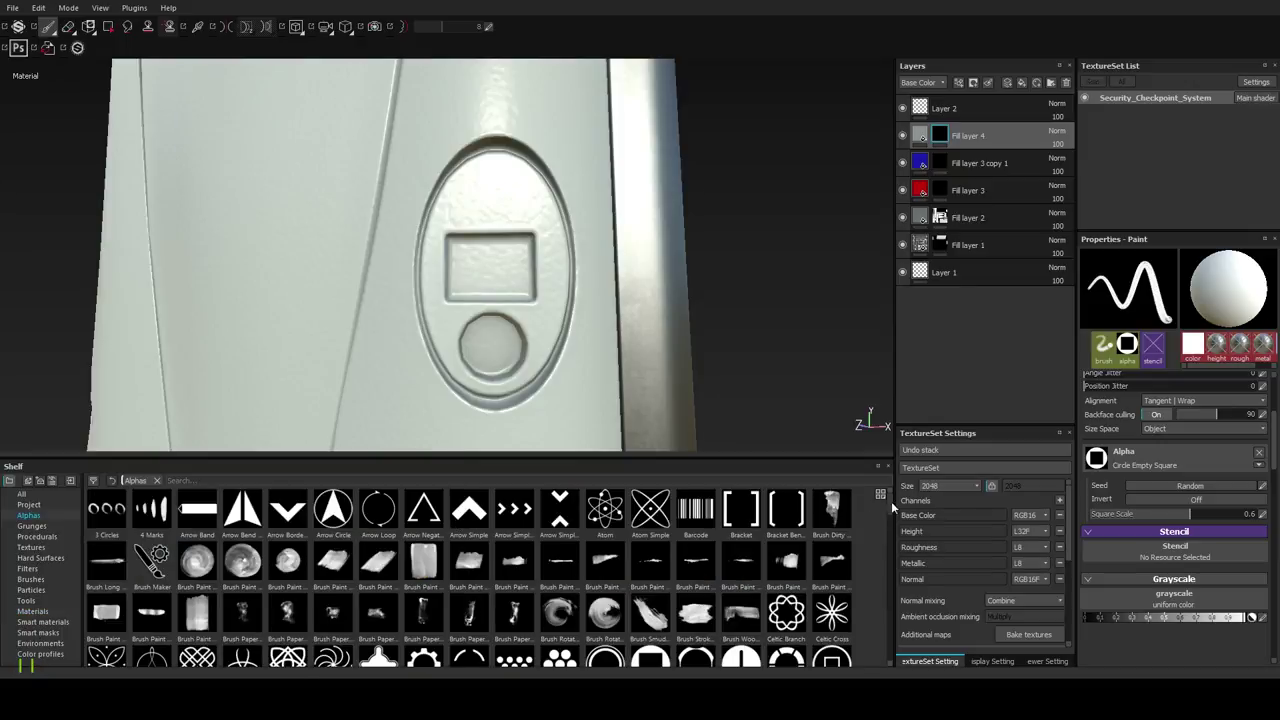
left_click_drag(891, 501, 891, 520)
left_click(696, 516)
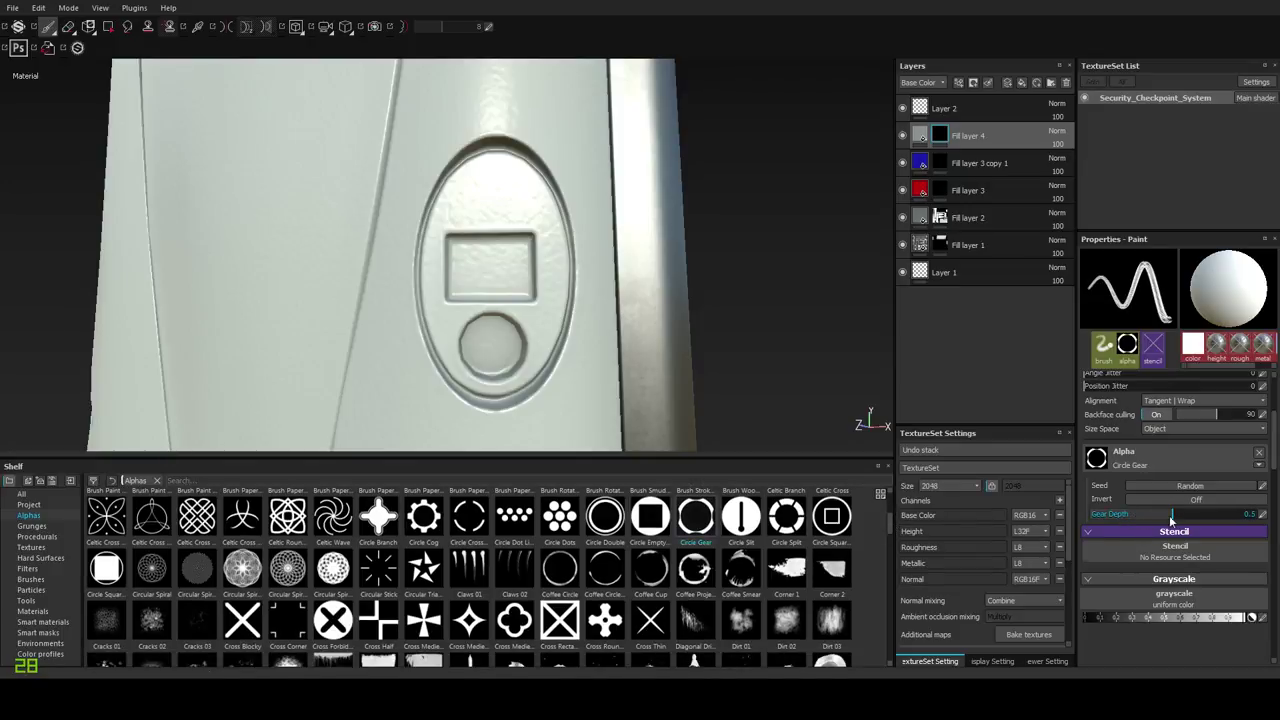
left_click_drag(1165, 518, 1108, 516)
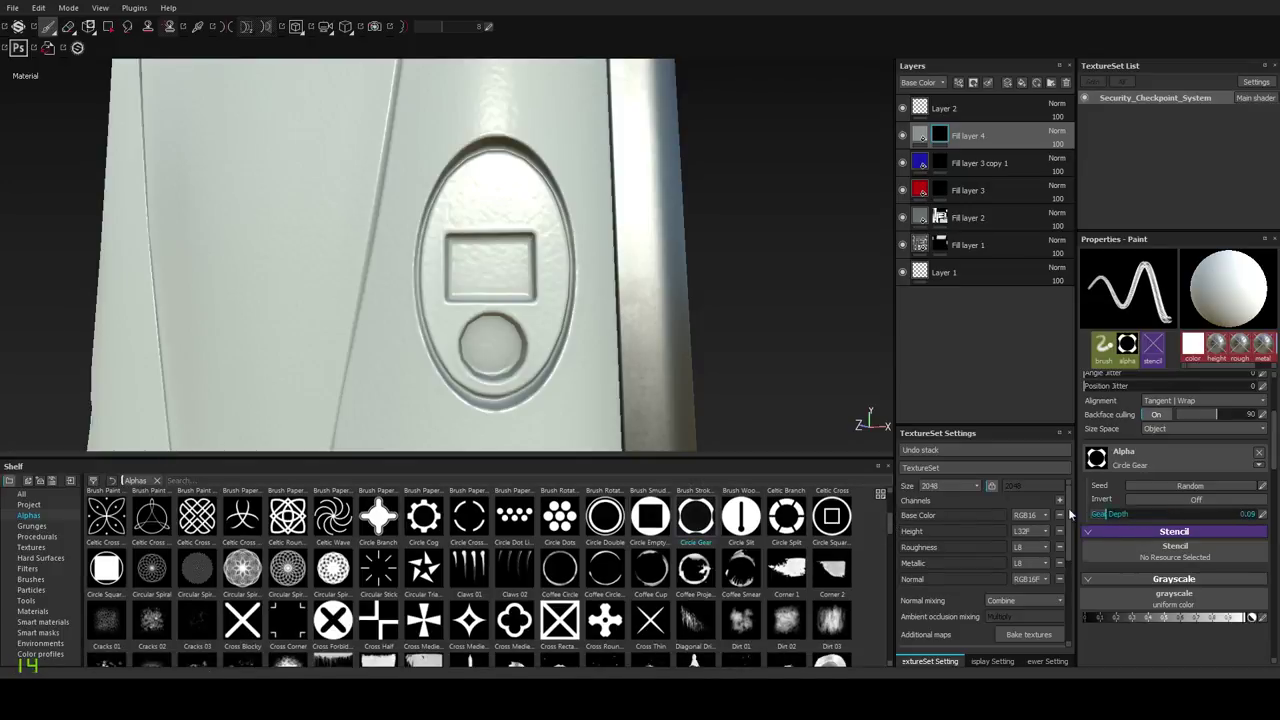
left_click(1166, 514)
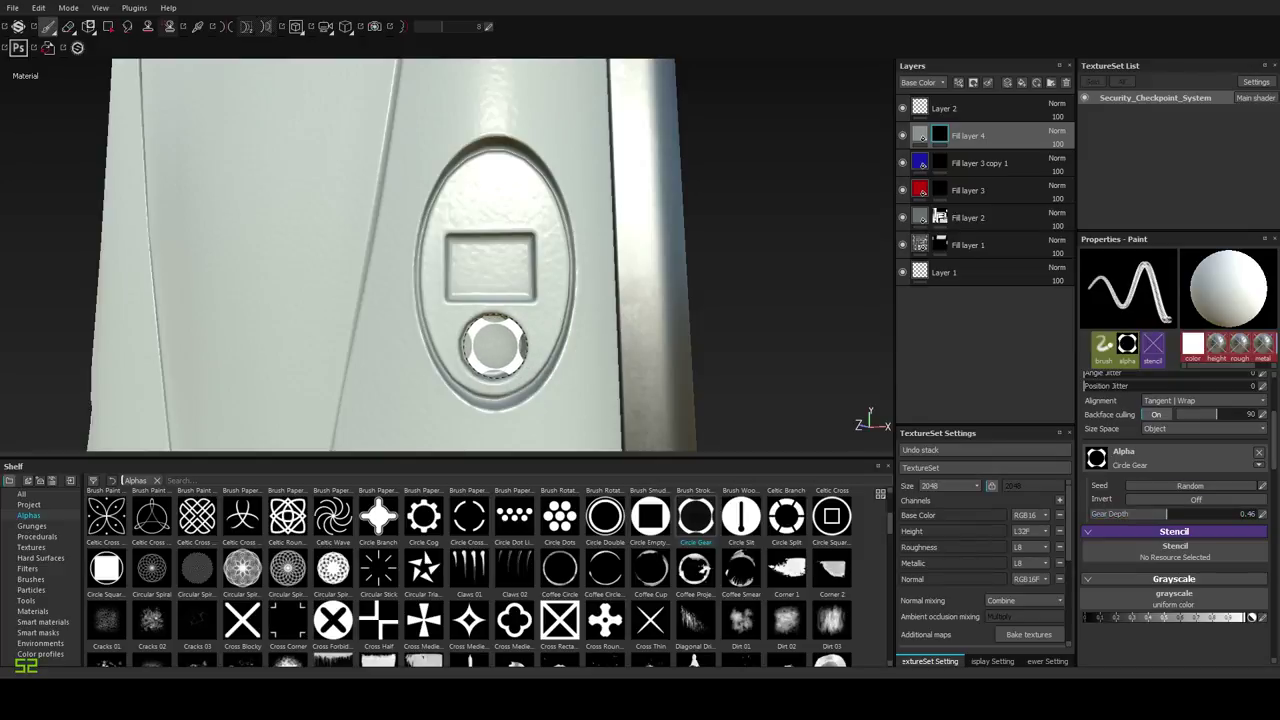
right_click_drag(544, 362, 517, 397, "alt")
left_click_drag(517, 397, 511, 361, "alt")
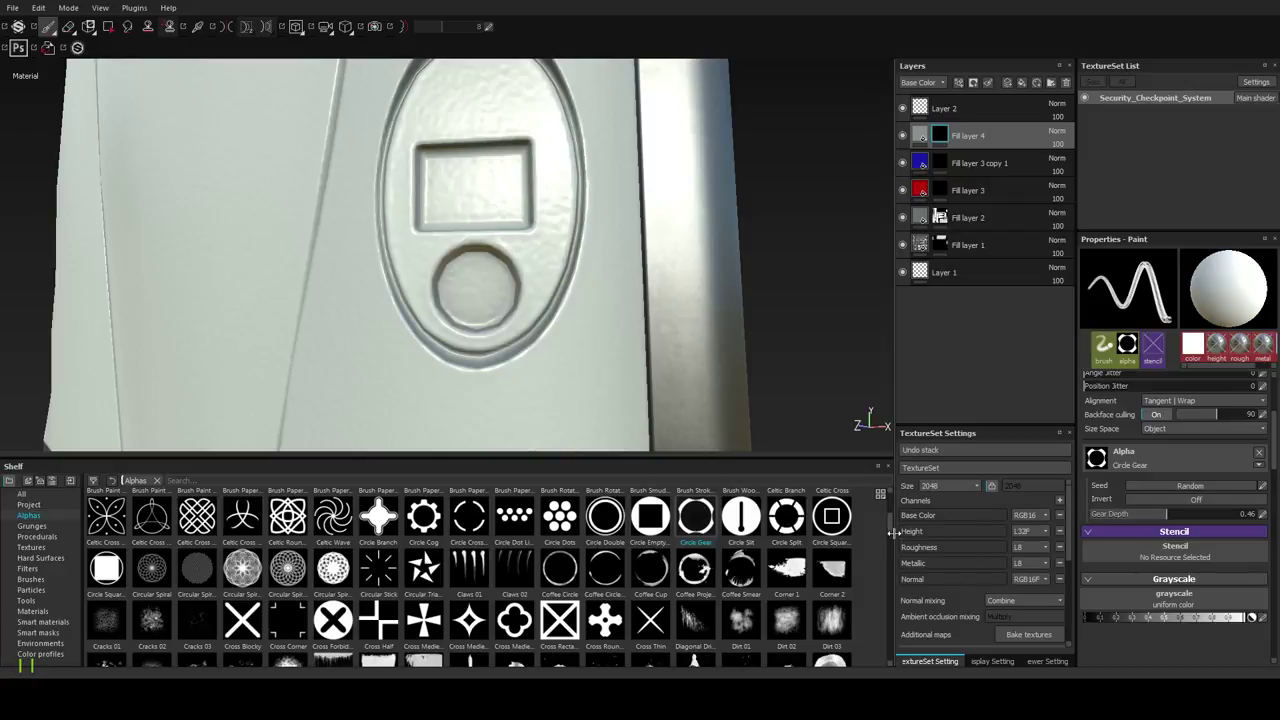
Switch the brush alpha to Hexagon Tri Branch with a branch length of 0.85 and a pattern scale of 0.4.
left_click_drag(893, 533, 889, 548)
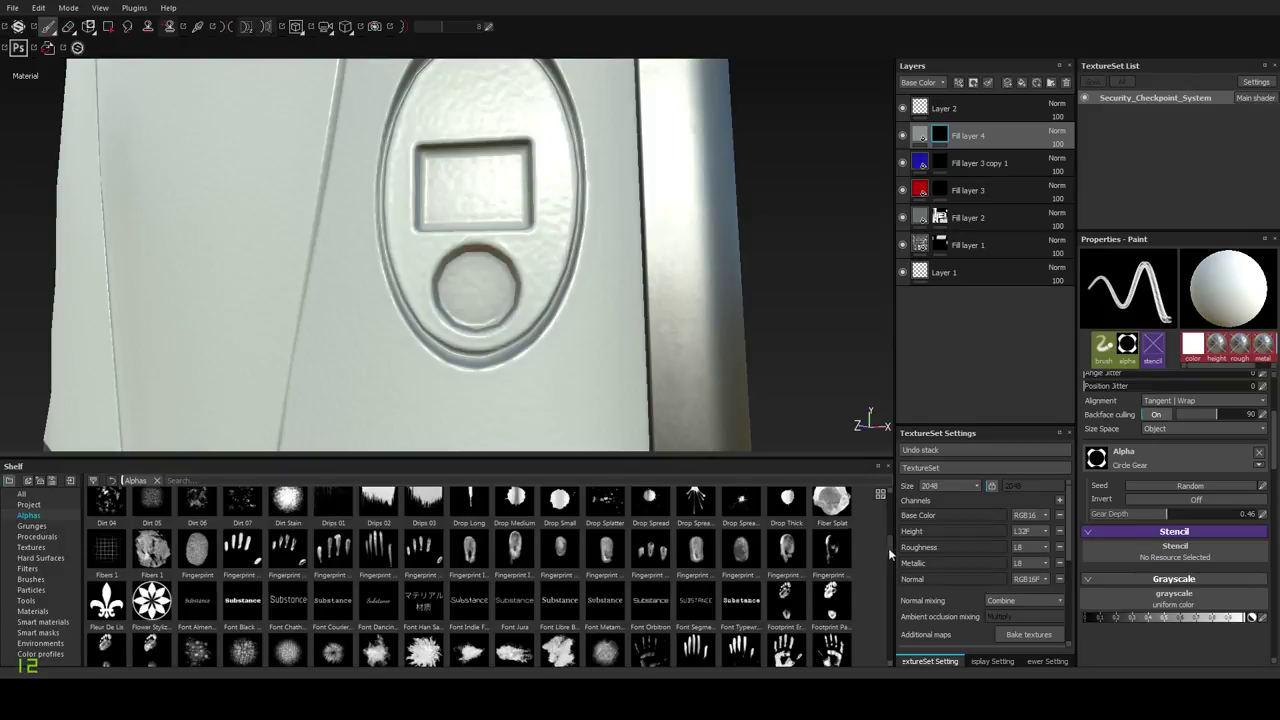
left_click_drag(888, 547, 888, 565)
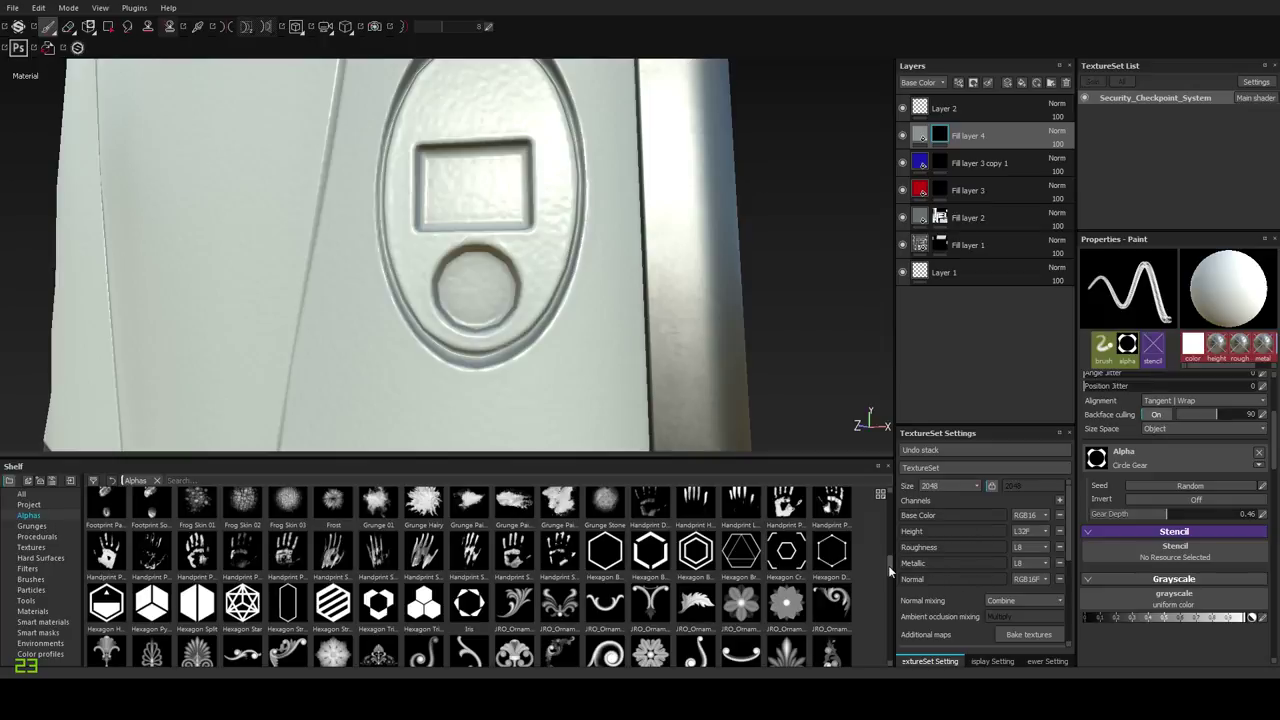
left_click_drag(888, 565, 886, 637)
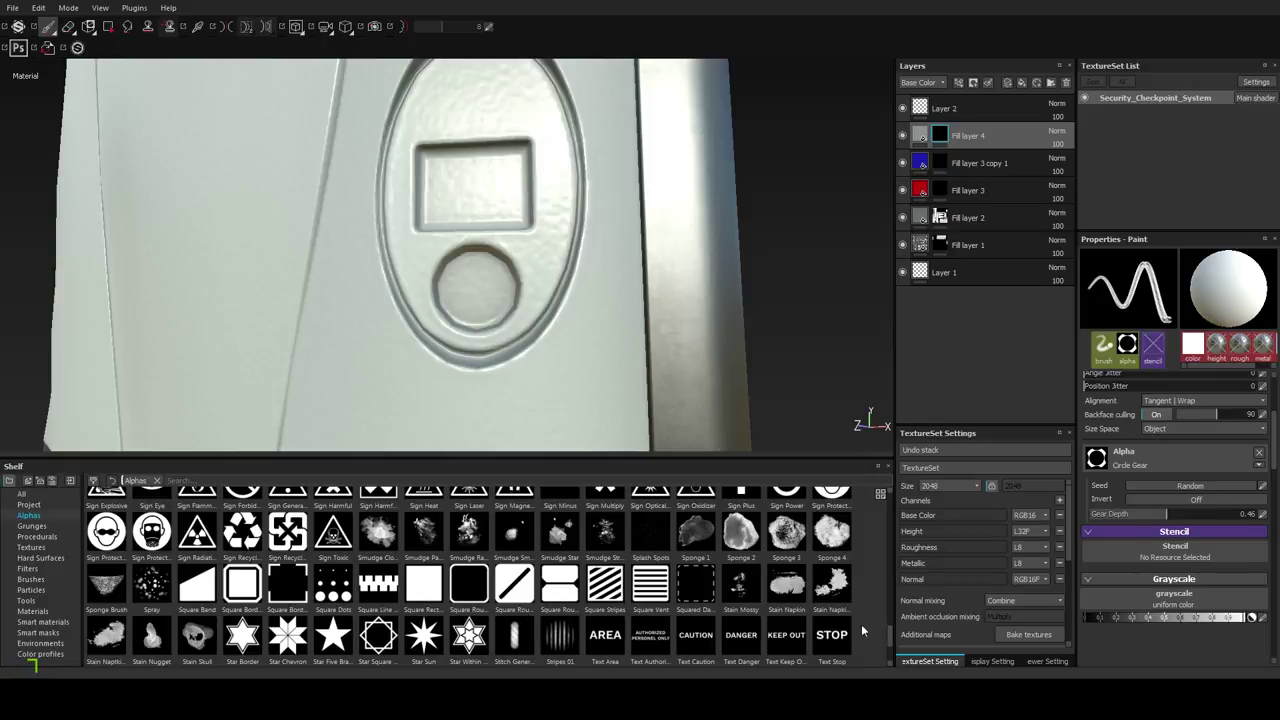
left_click_drag(885, 634, 897, 595)
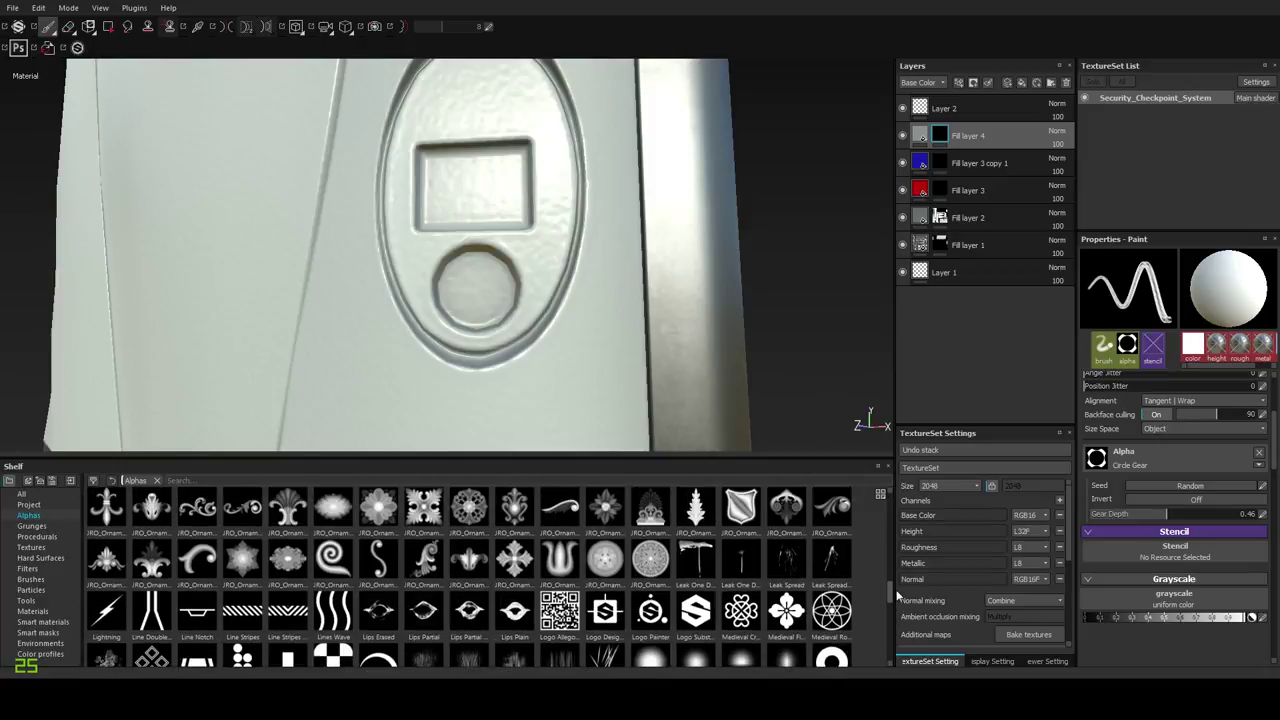
left_click_drag(896, 594, 898, 568)
left_click(378, 588)
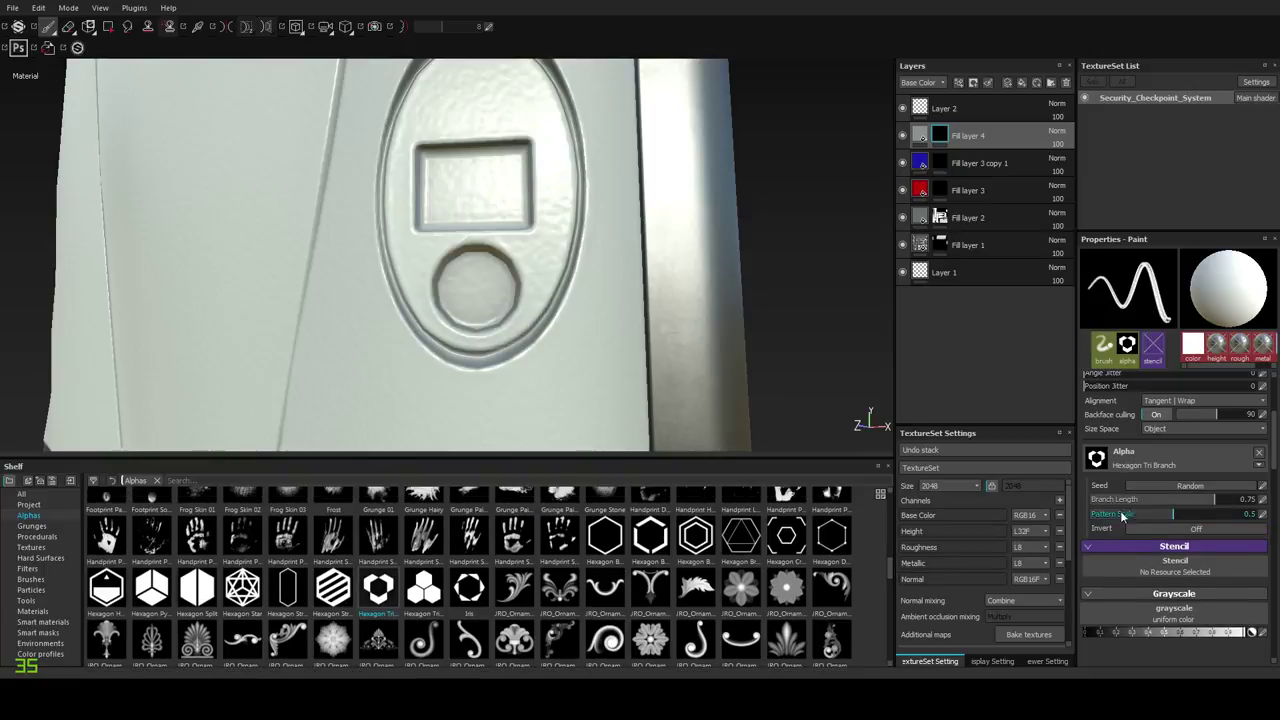
left_click_drag(1190, 517, 1129, 525)
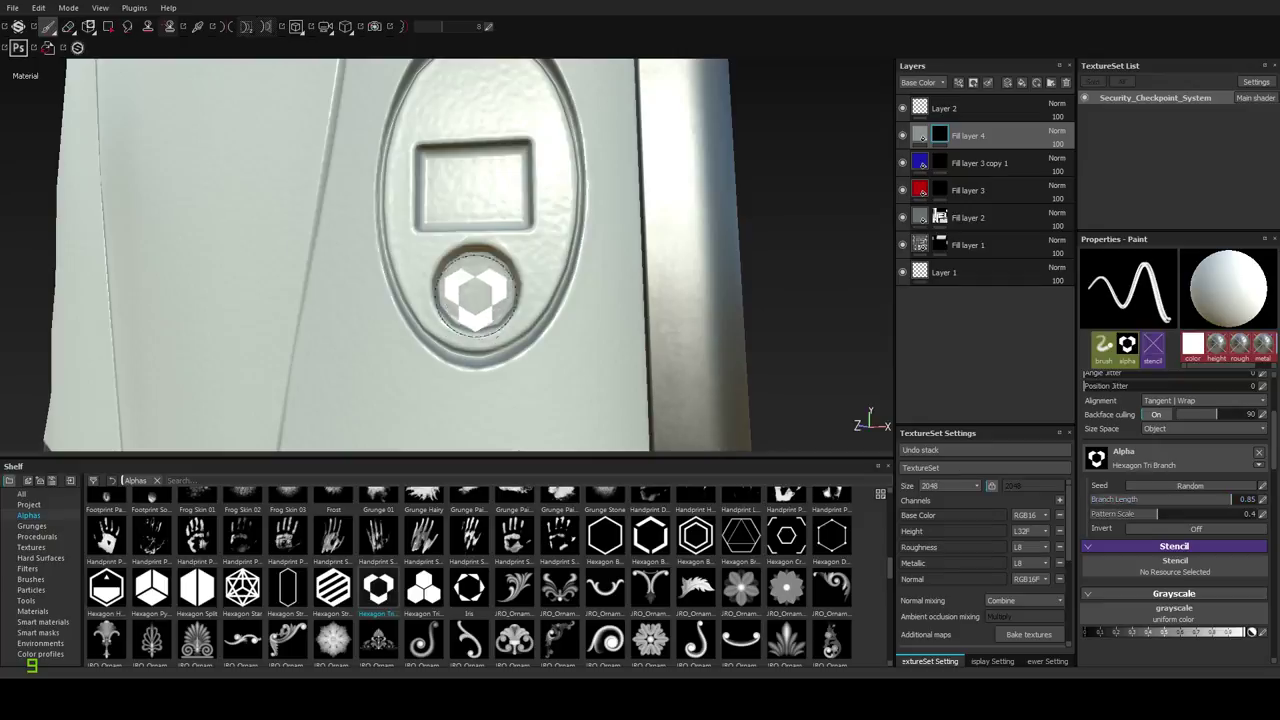
Stamp the hexagon pattern once in the oval panel's round recess and darken Fill layer 4's metal color to a mid grey.
left_click(476, 287)
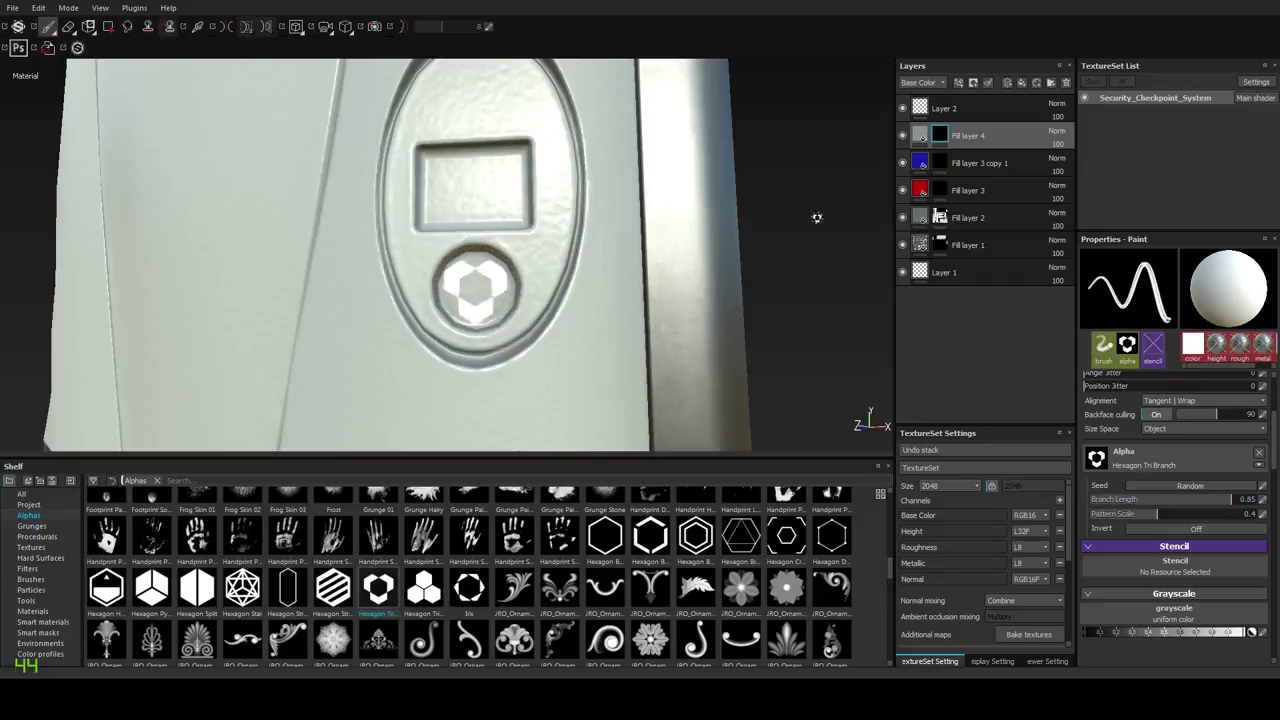
left_click_drag(700, 290, 800, 194, "alt")
left_click(922, 134)
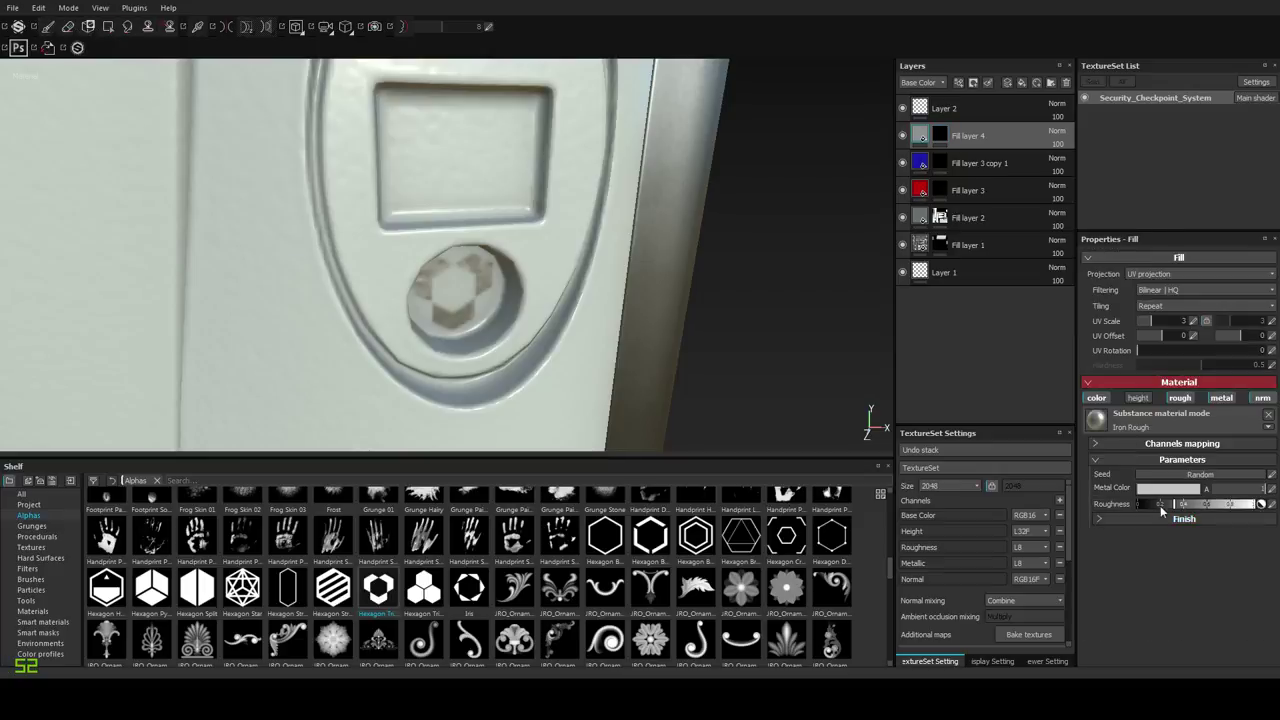
left_click(1168, 490)
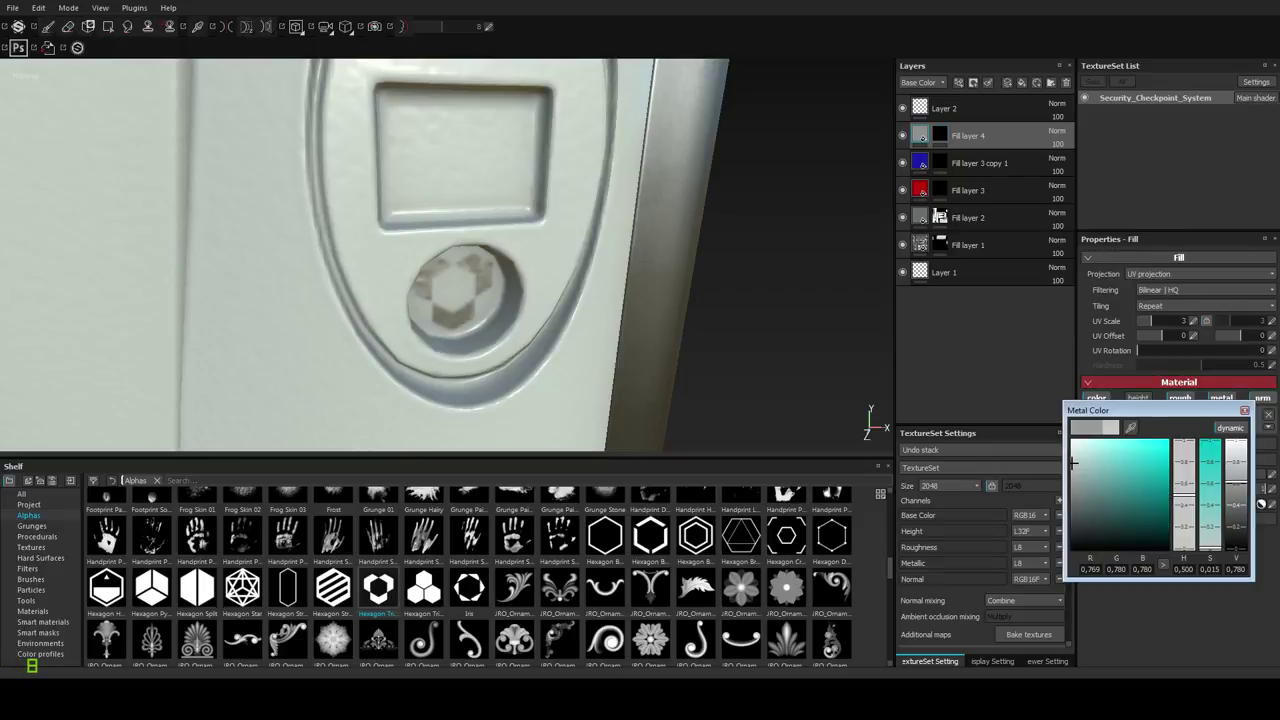
left_click(1244, 411)
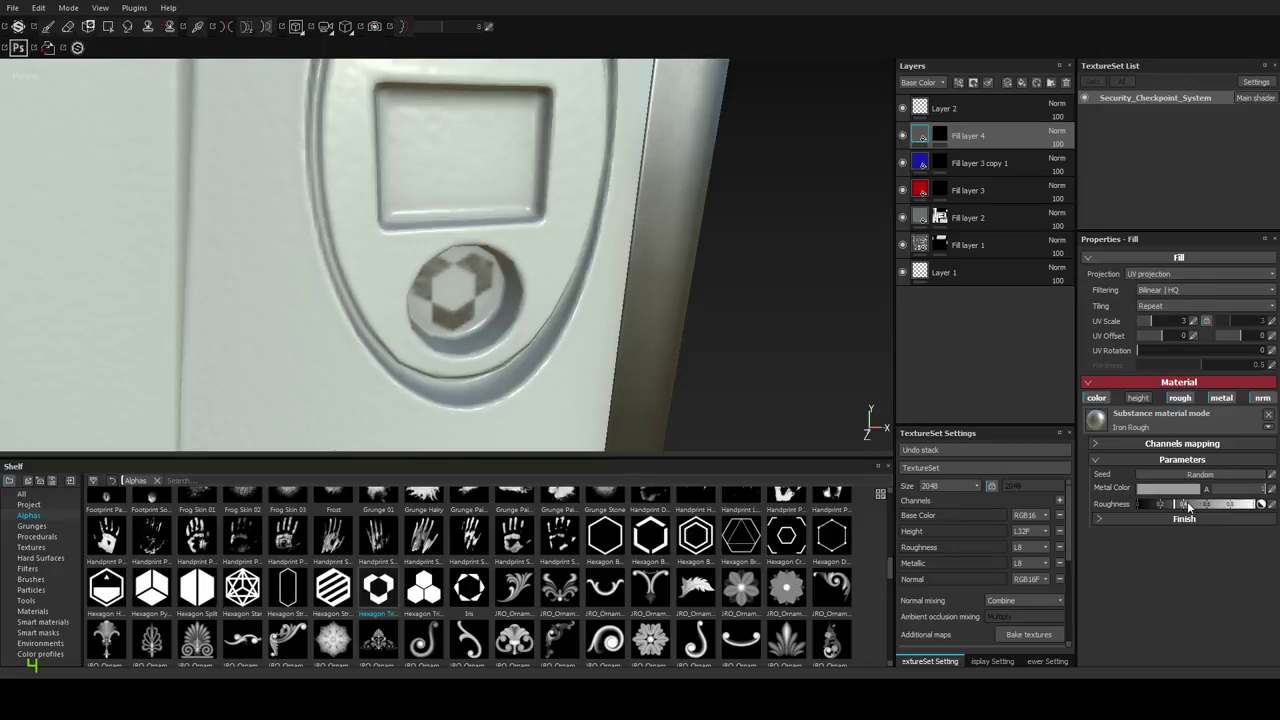
Try a lower roughness and the height channel on Fill layer 4, checking the stamped hexagon pattern from several angles.
left_click_drag(550, 391, 482, 368, "alt")
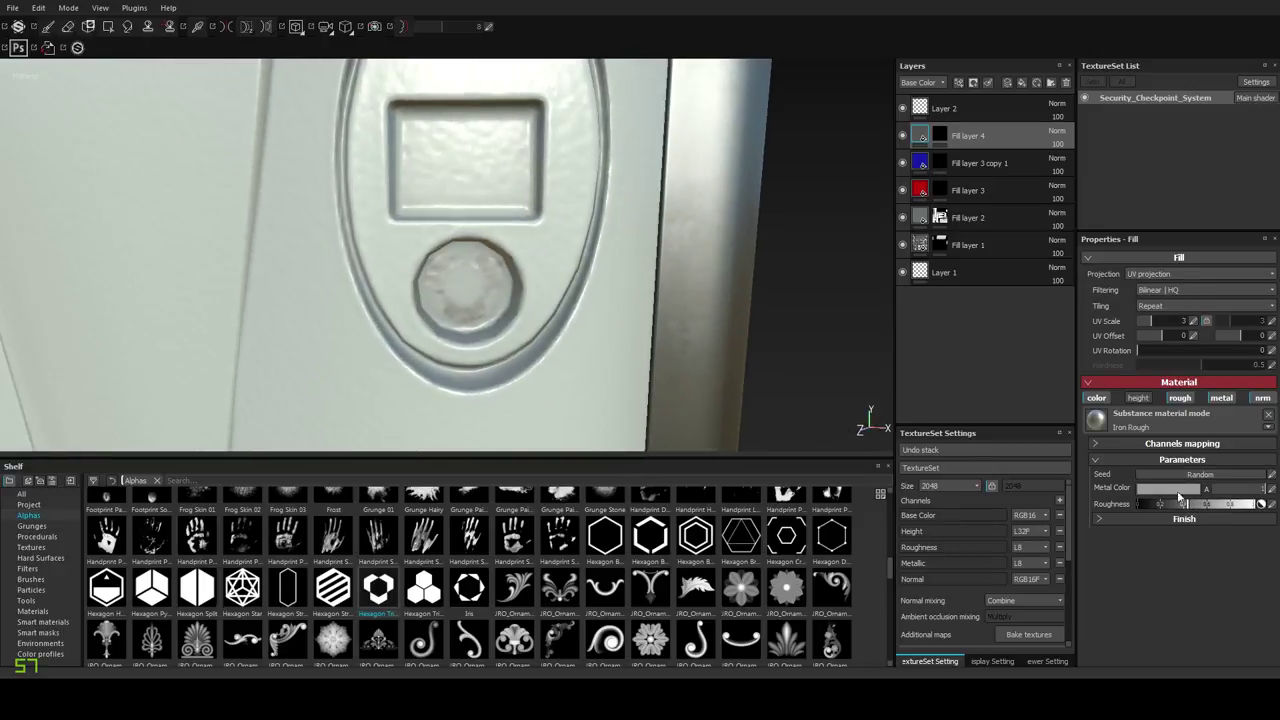
left_click_drag(571, 377, 786, 243, "alt")
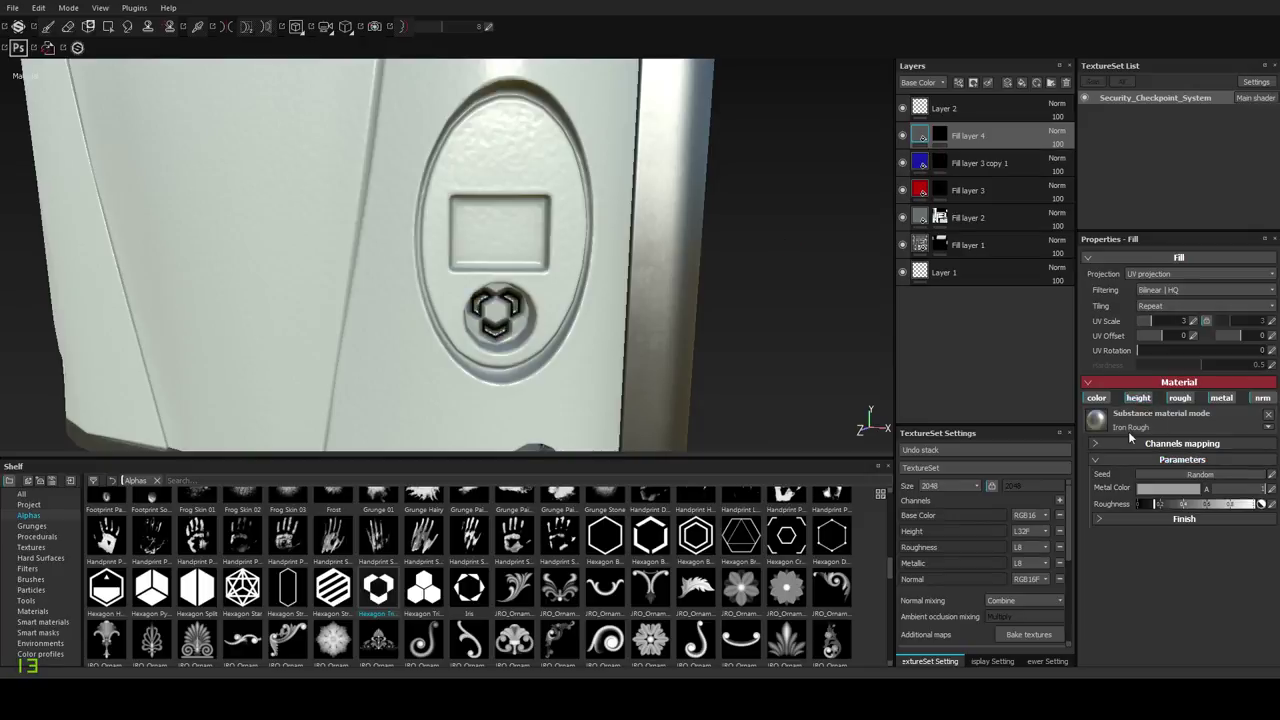
left_click(1134, 519)
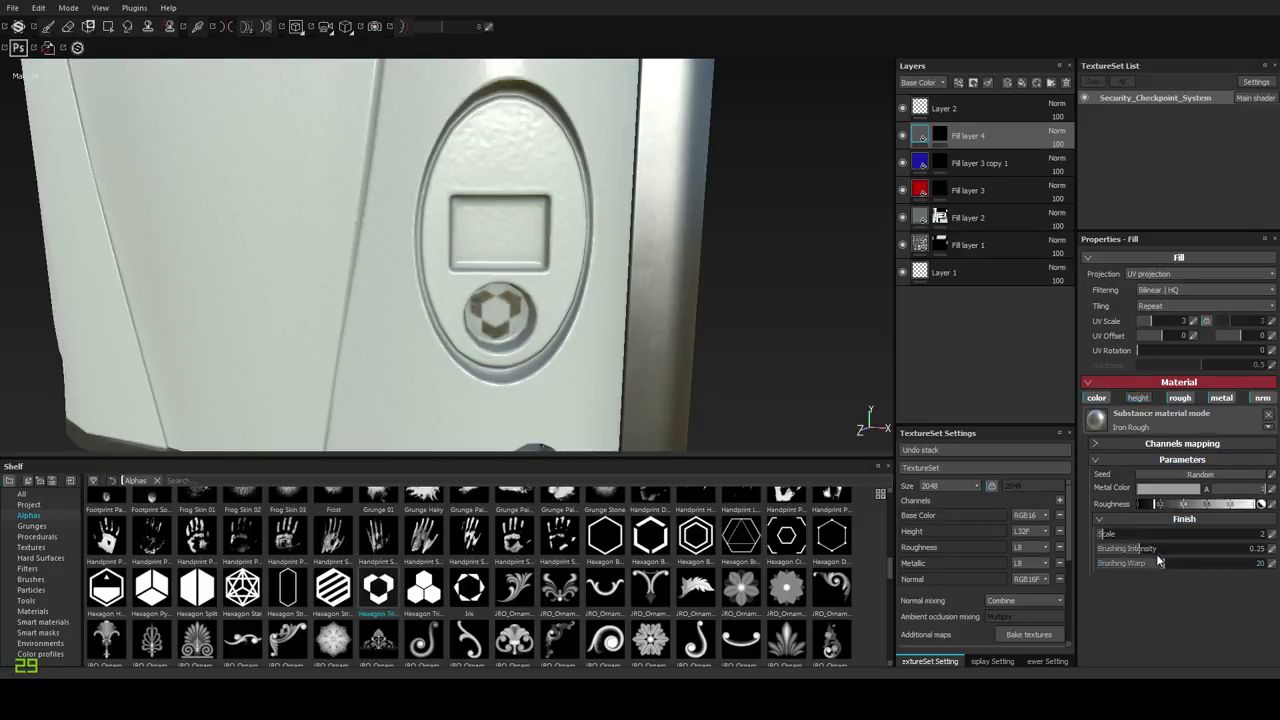
left_click_drag(612, 373, 636, 386, "alt")
key("ctrl")
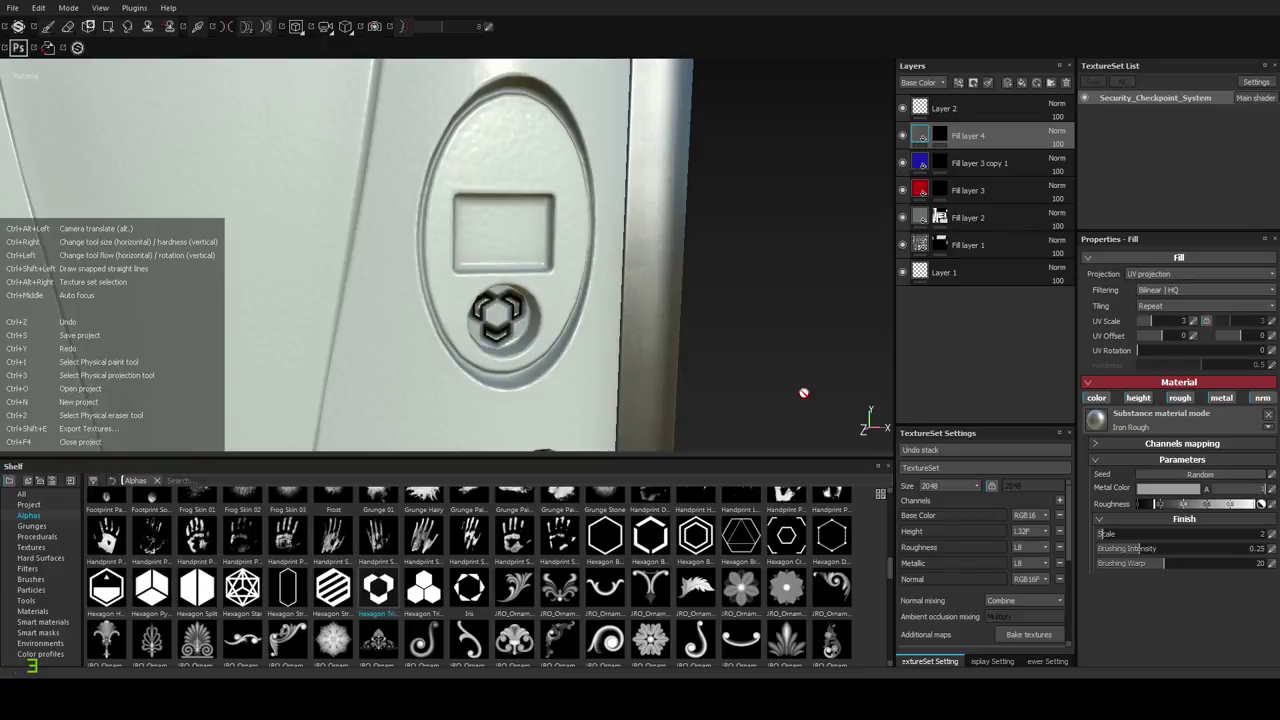
left_click(1134, 450)
left_click(1134, 450)
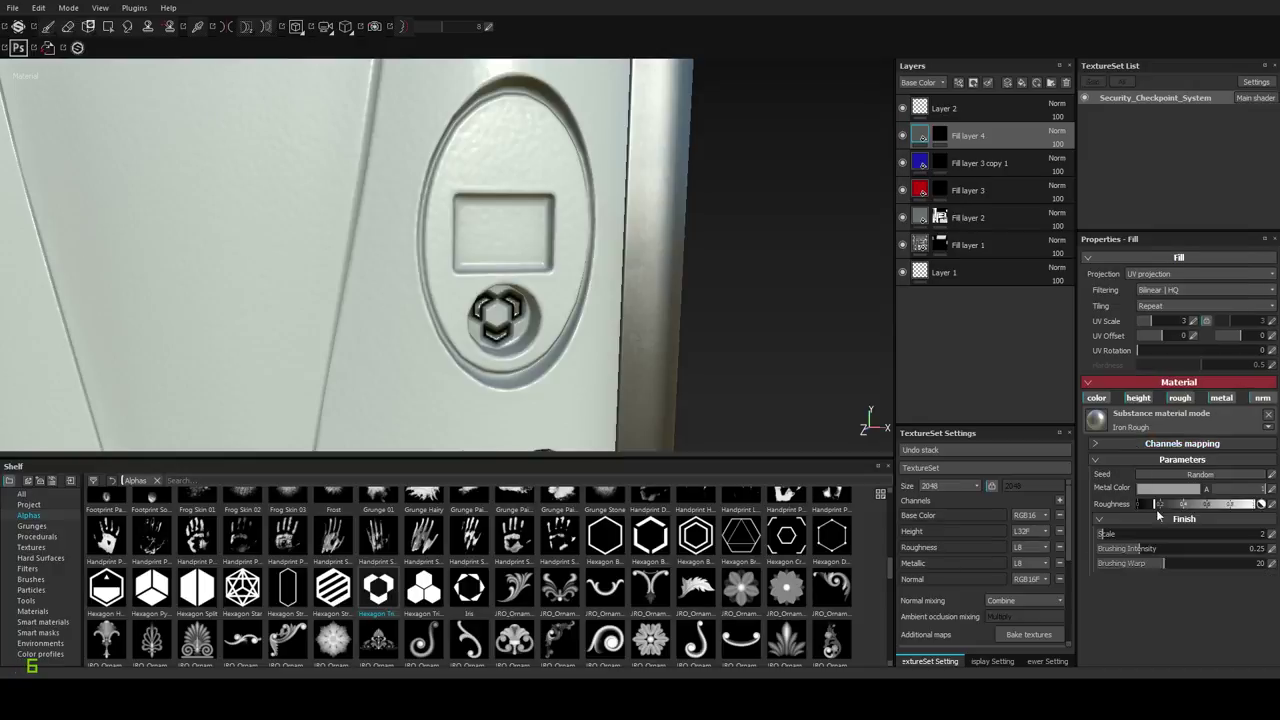
left_click_drag(640, 405, 601, 369, "alt")
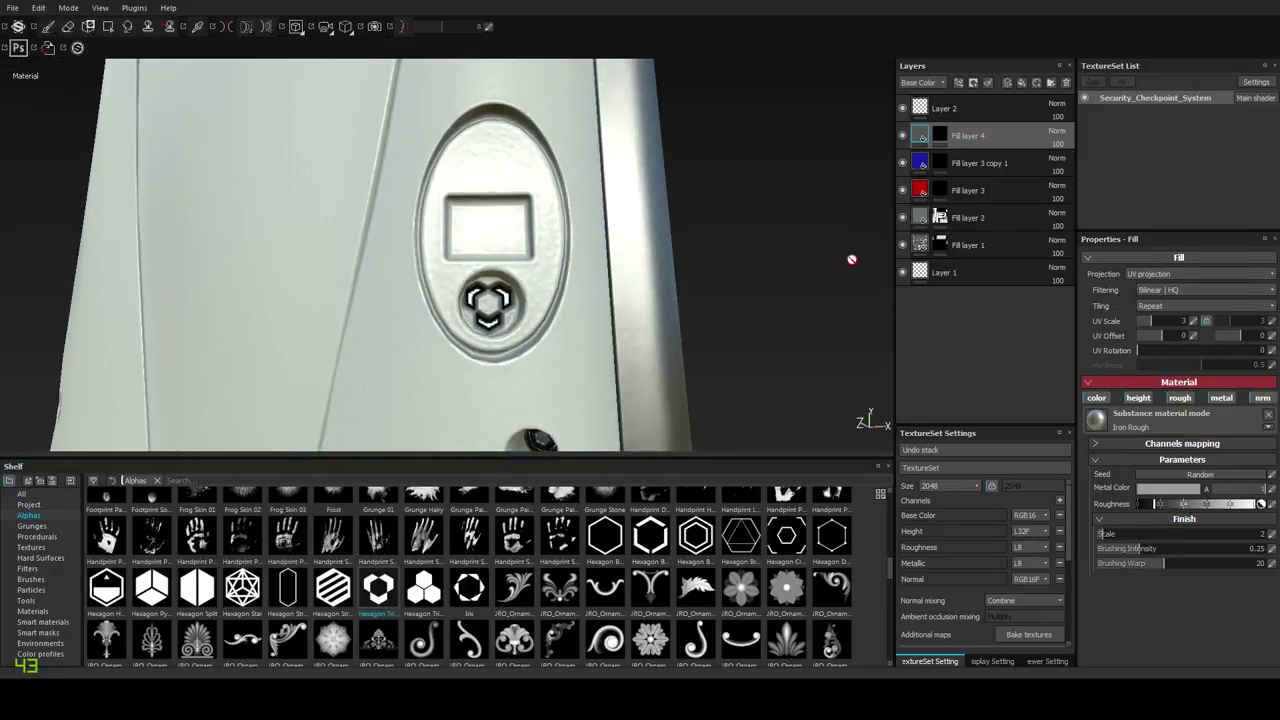
Undo the changes to Fill layer 4, including the stamped hexagon pattern, back to before the Iron Rough material.
key("ctrl")
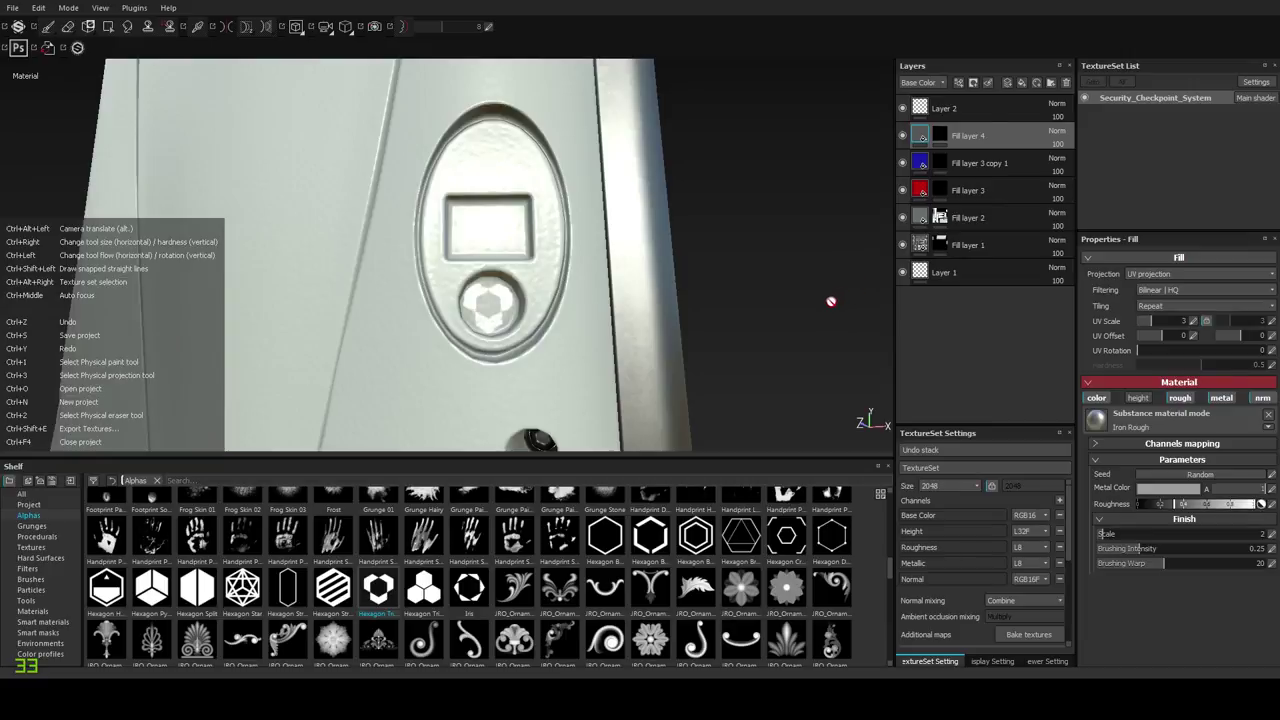
key("ctrl+z")
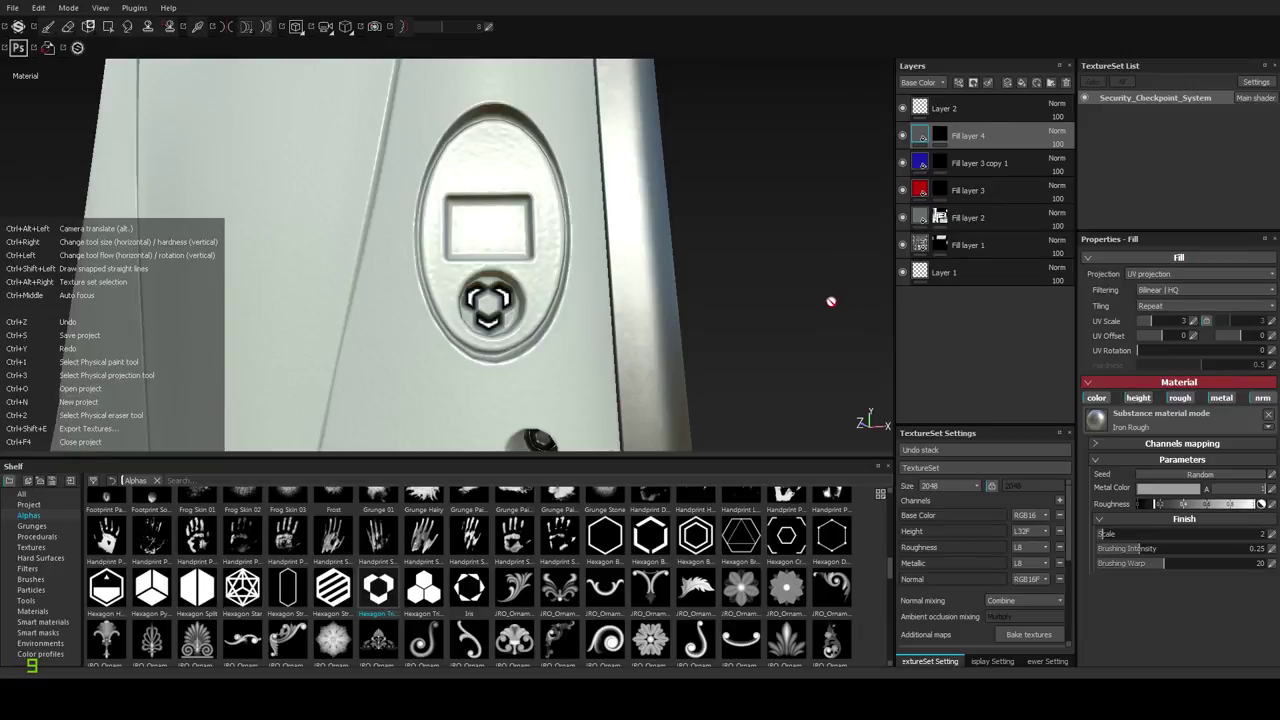
key("ctrl+z")
key("ctrl+z")
left_click_drag(726, 322, 714, 345, "alt")
key("ctrl+z")
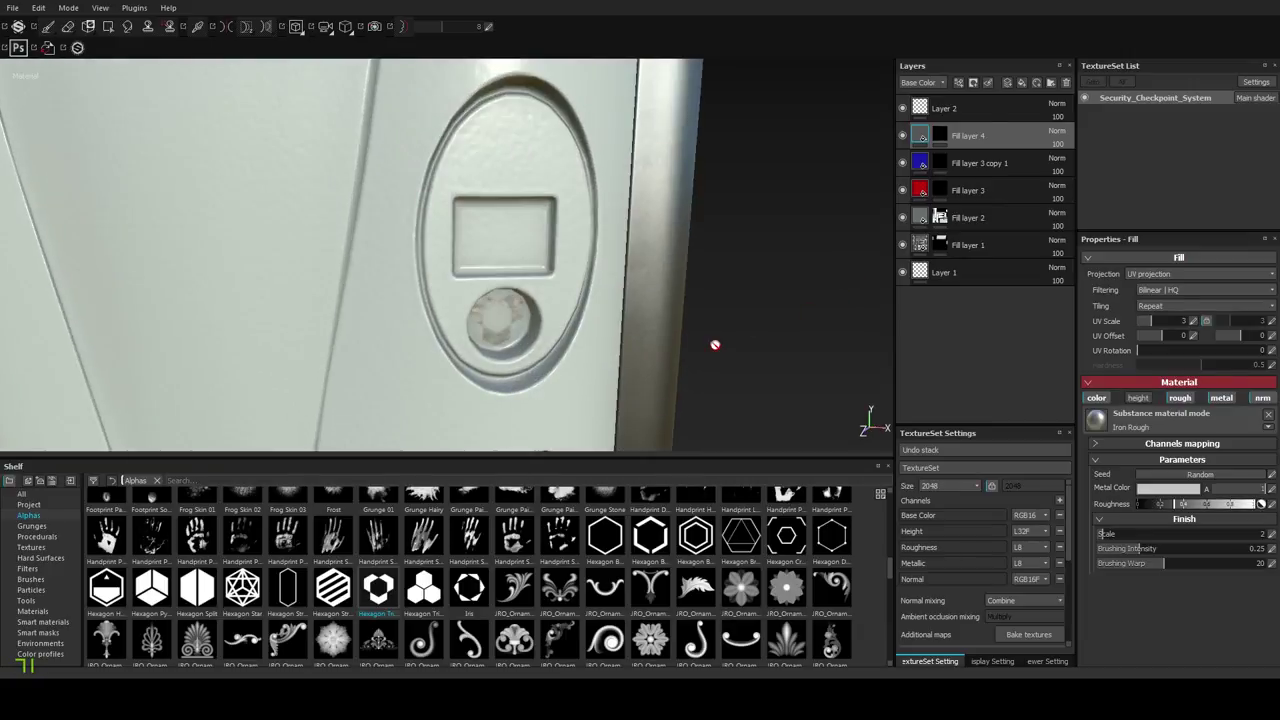
key("ctrl+z")
scroll(652, 346, "down", 1)
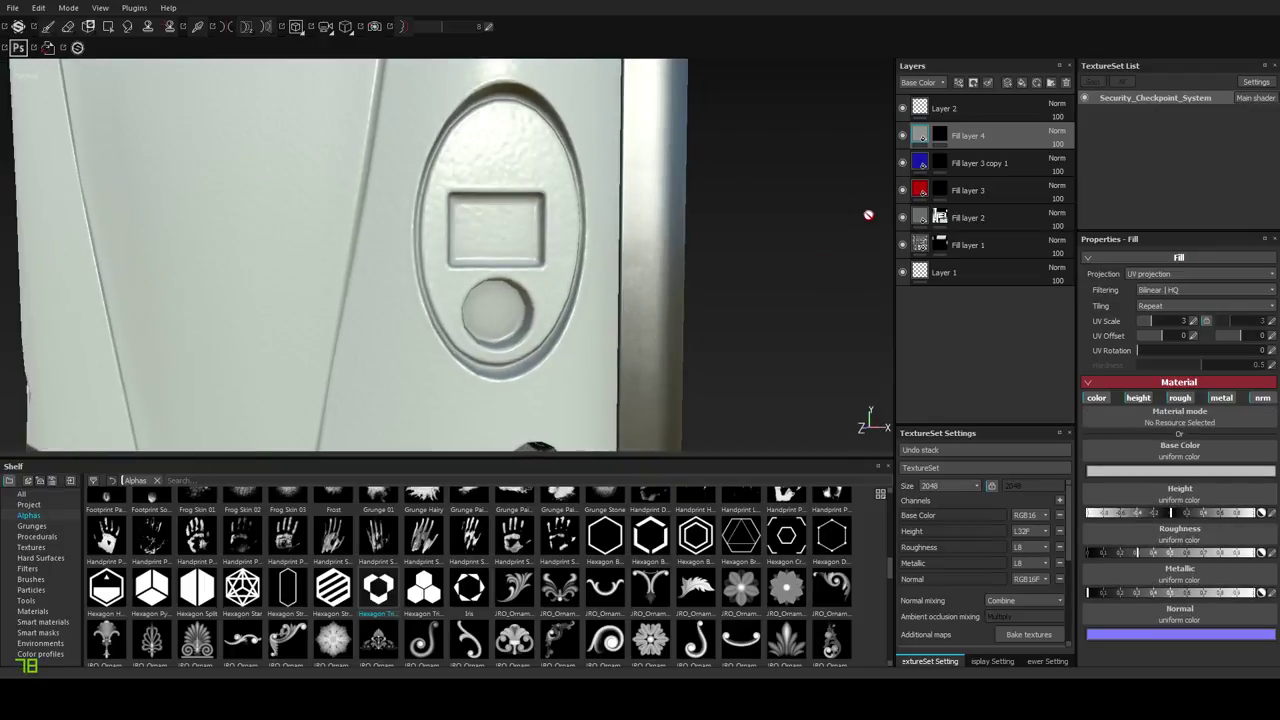
left_click_drag(616, 322, 570, 322, "alt")
Replace Fill layer 4 with a new fill layer above the blue logo layer and give it a black mask.
scroll(400, 583, "up", 5)
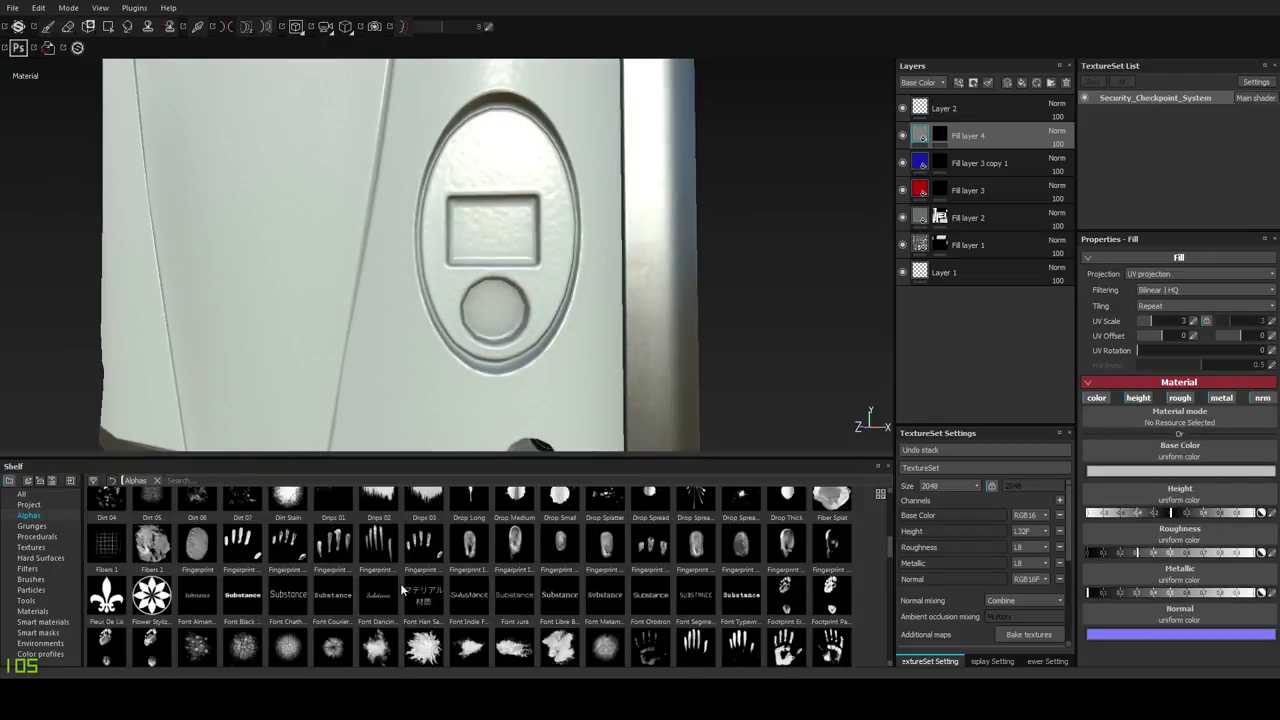
scroll(400, 583, "up", 3)
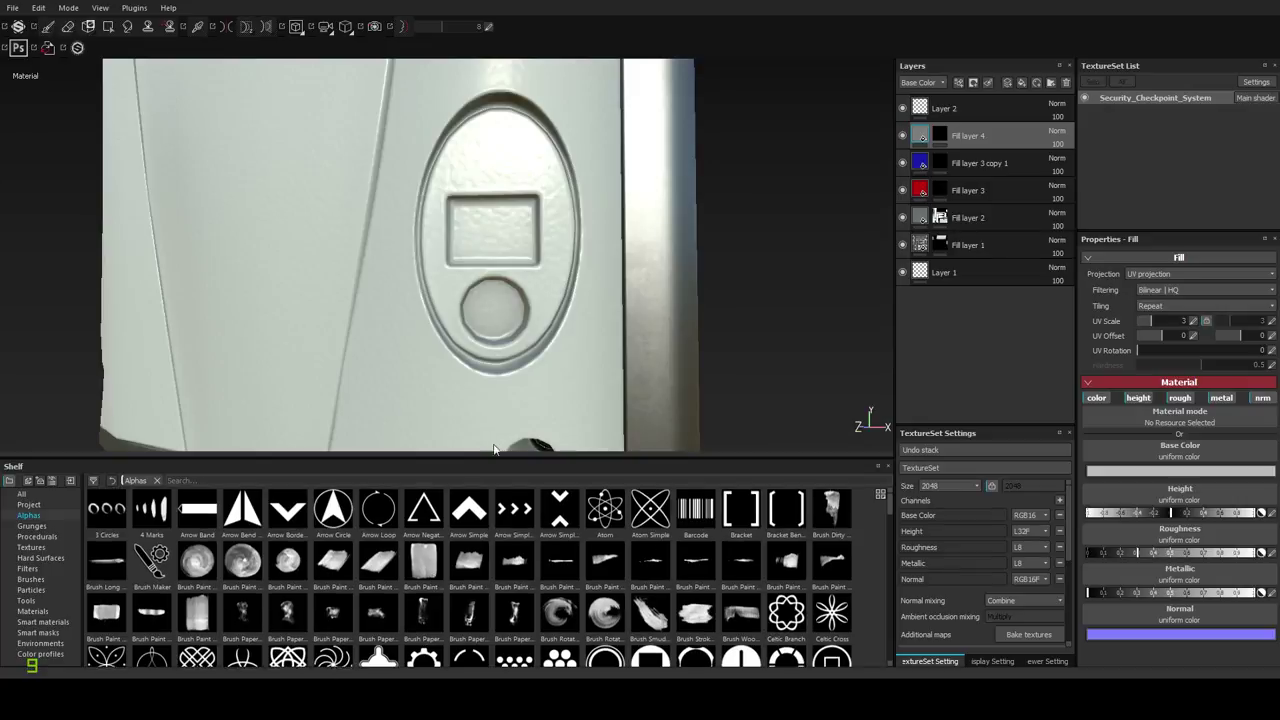
left_click_drag(533, 290, 567, 312, "alt")
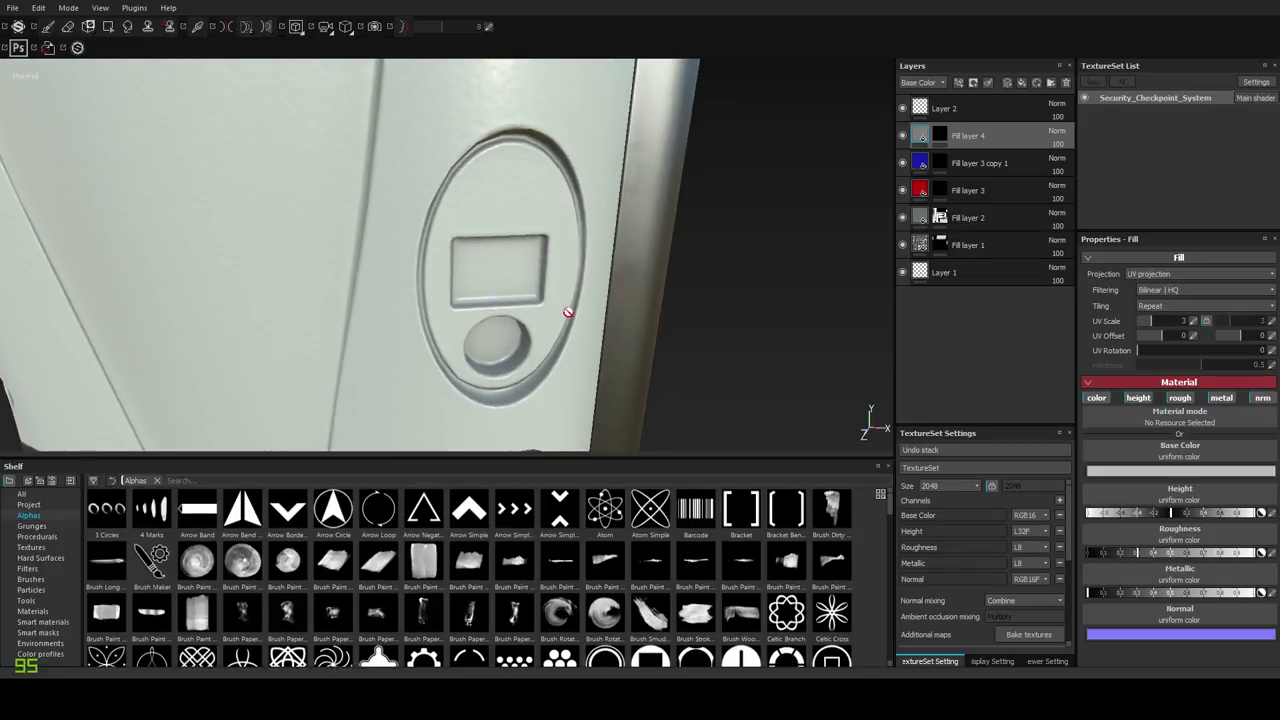
left_click(1022, 83)
left_click(954, 160)
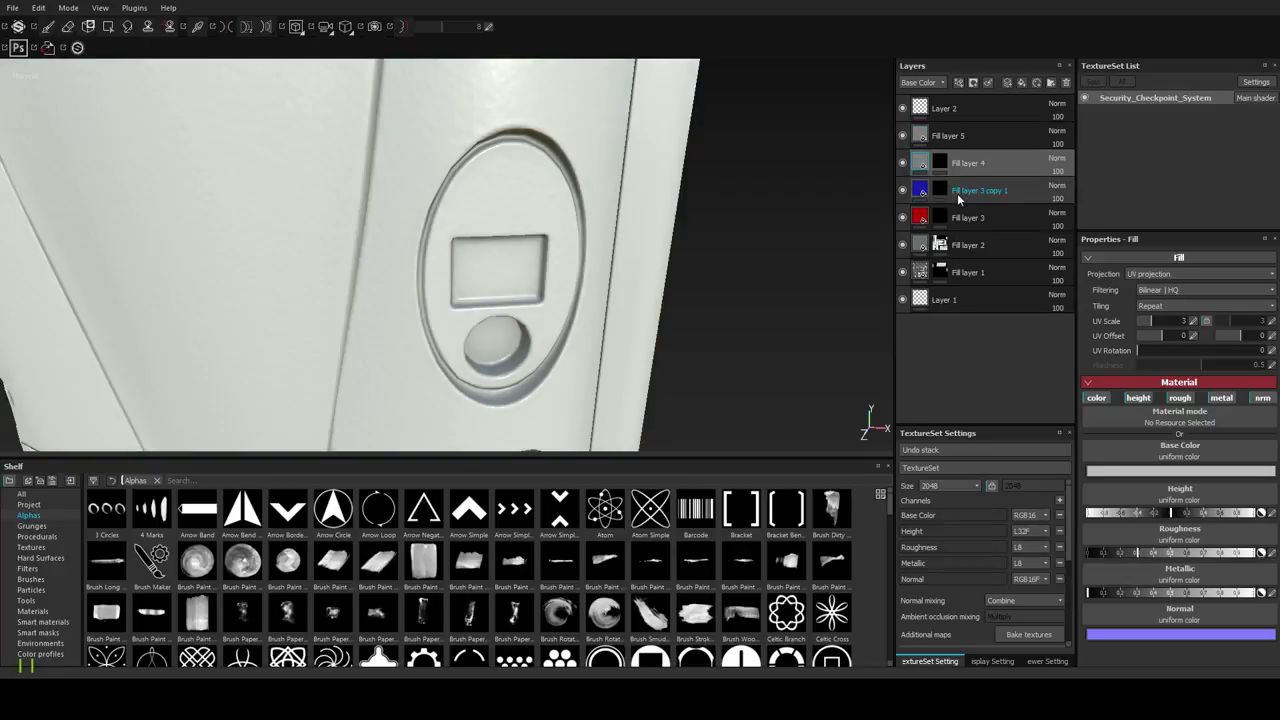
key("Delete")
right_click(945, 138)
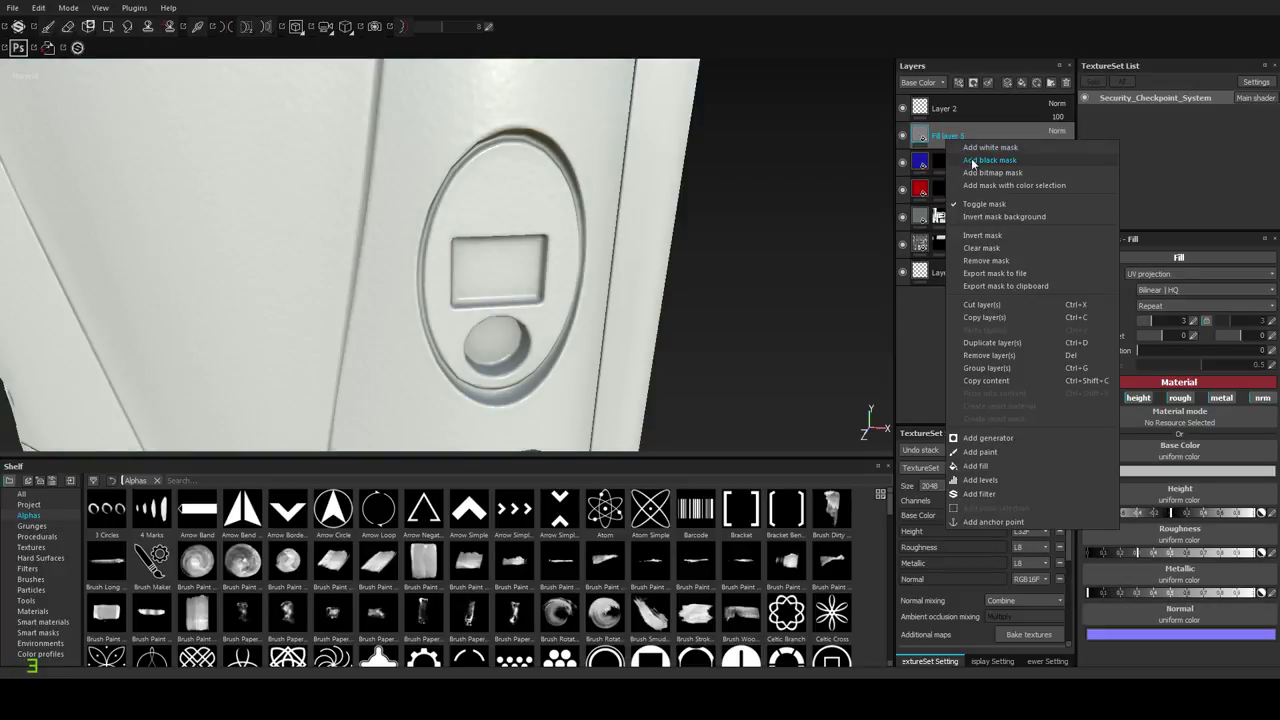
left_click(988, 160)
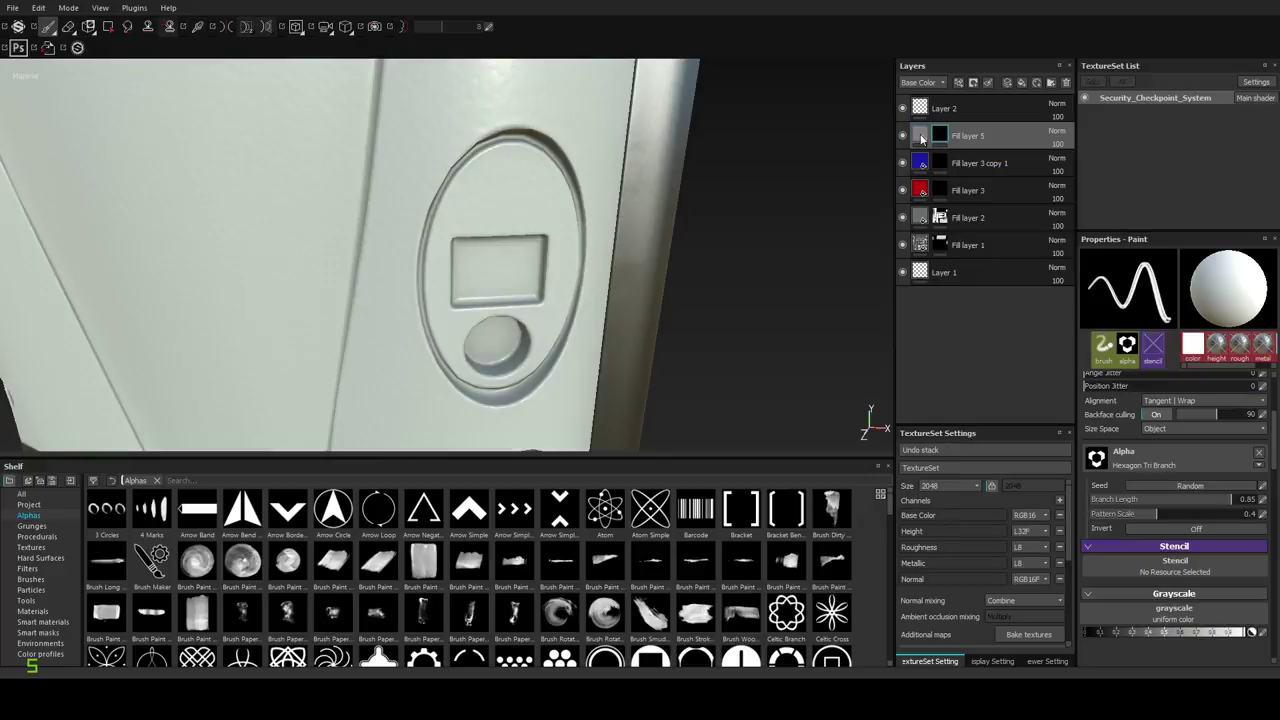
Assign the blue glossy plastic material to Fill layer 5.
left_click(33, 611)
scroll(490, 550, "down", 2)
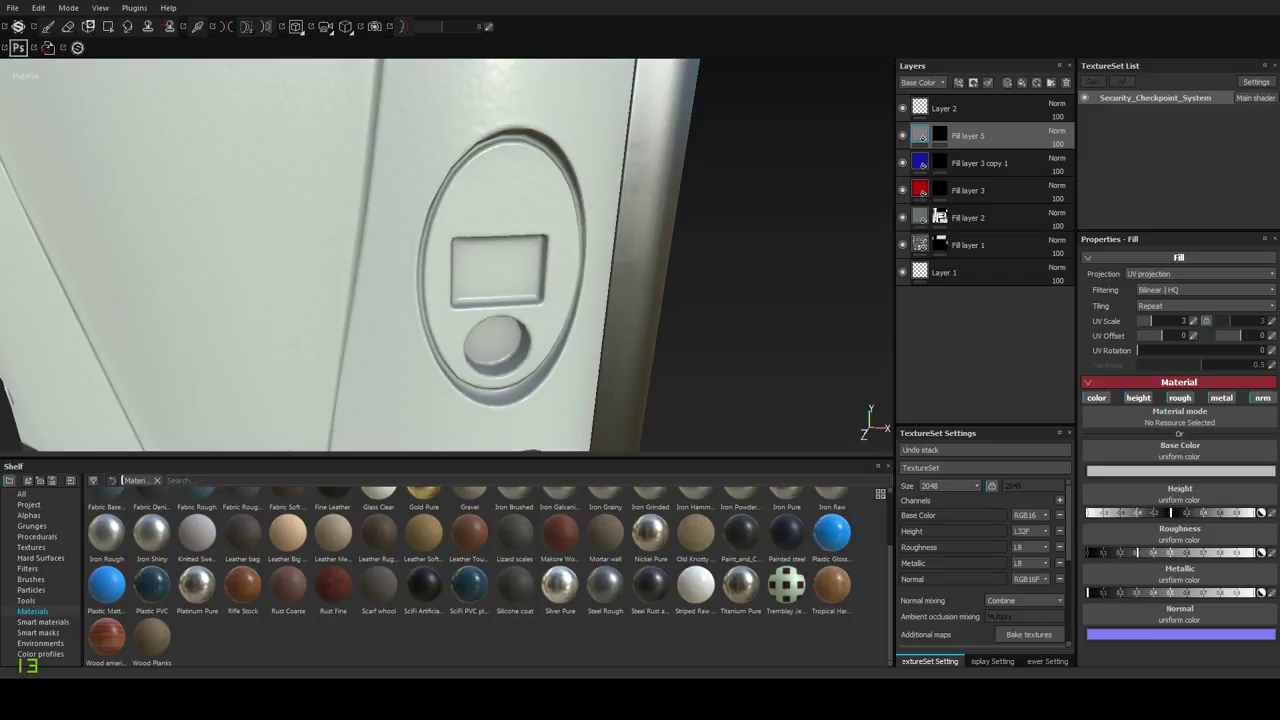
left_click(829, 537)
right_click_drag(506, 280, 494, 363, "alt")
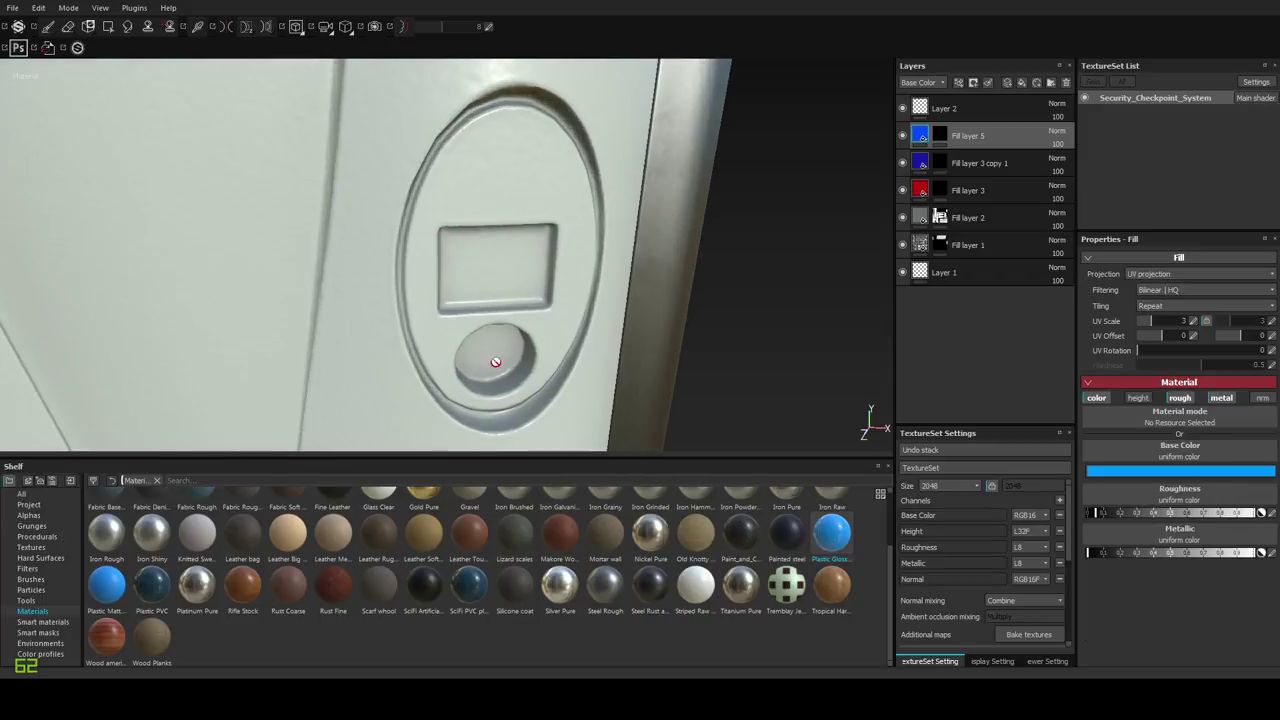
left_click_drag(494, 363, 732, 228, "alt")
Set Fill layer 5's base color to red (0.879, 0.003, 0.003) and make its mask active for painting at the oval panel.
left_click(1130, 471)
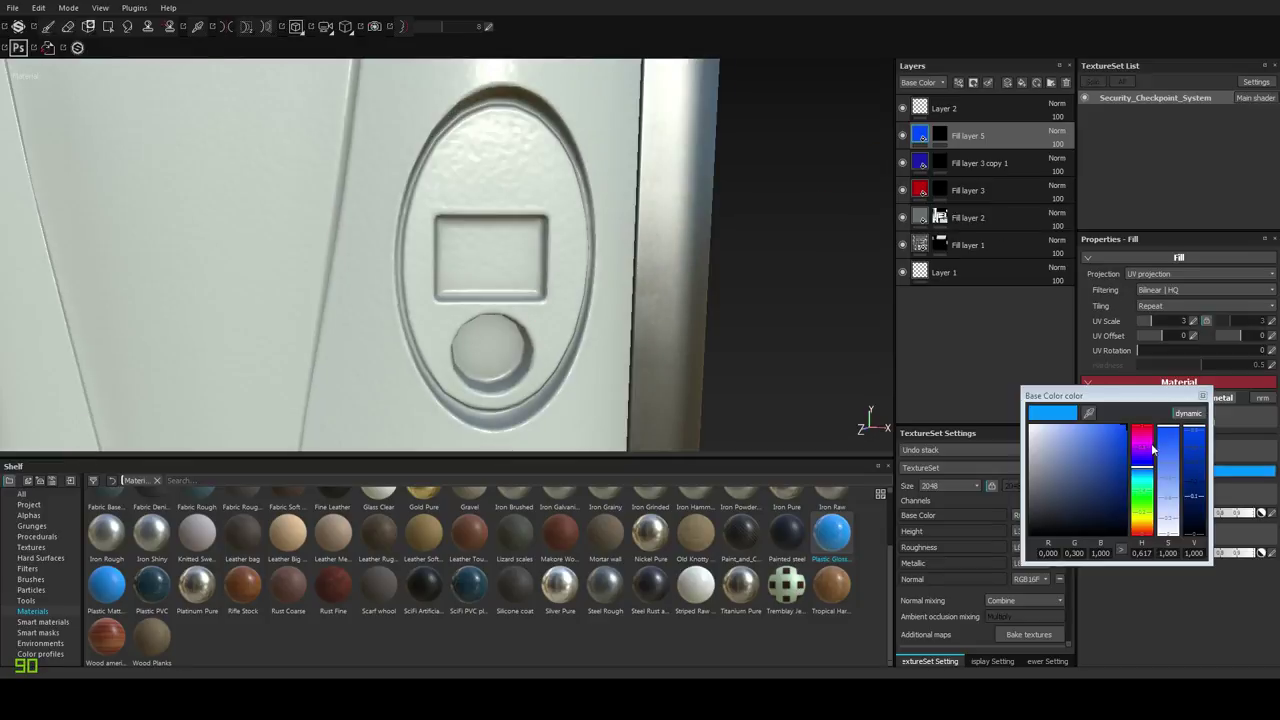
left_click(1142, 429)
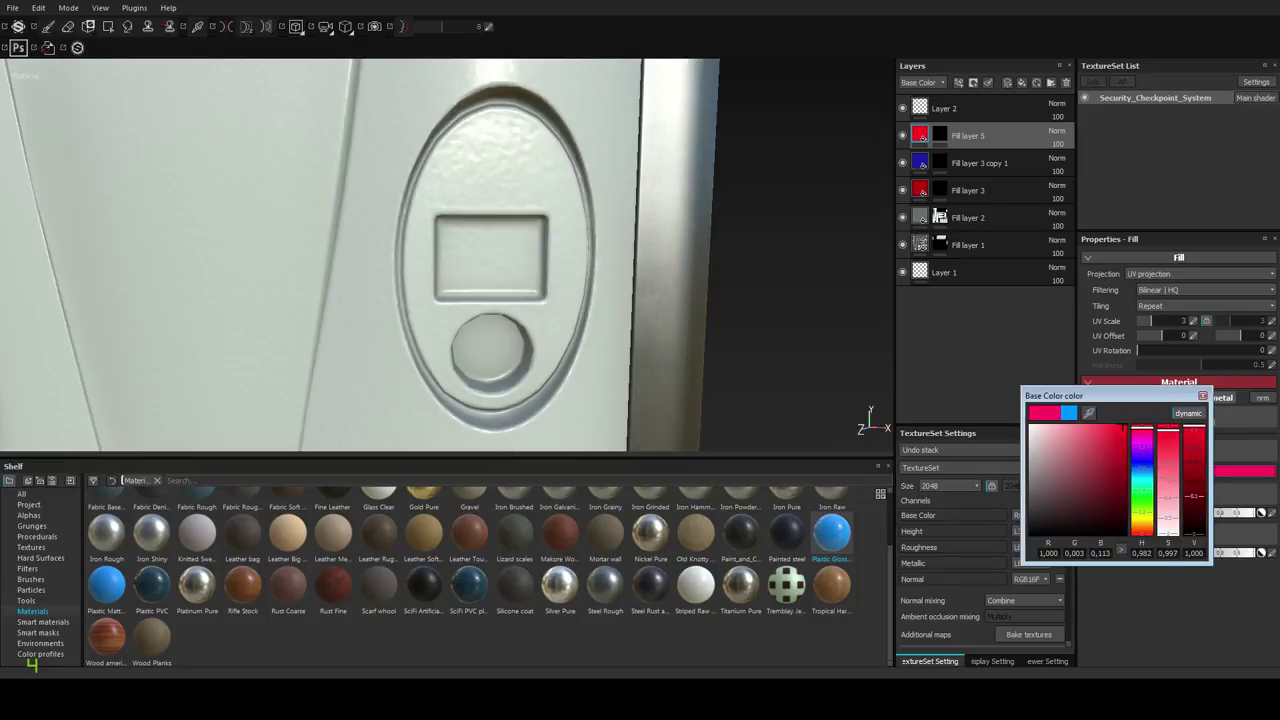
left_click(1202, 396)
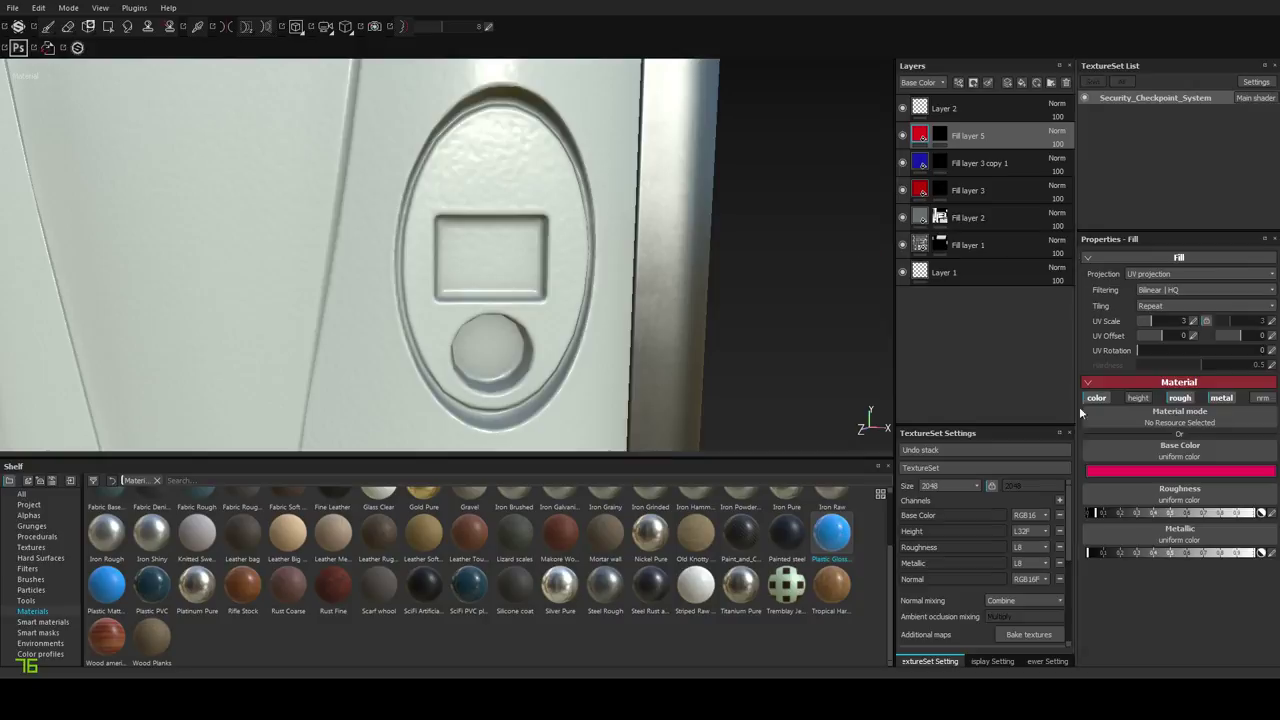
left_click(1132, 472)
left_click_drag(1142, 430, 1142, 426)
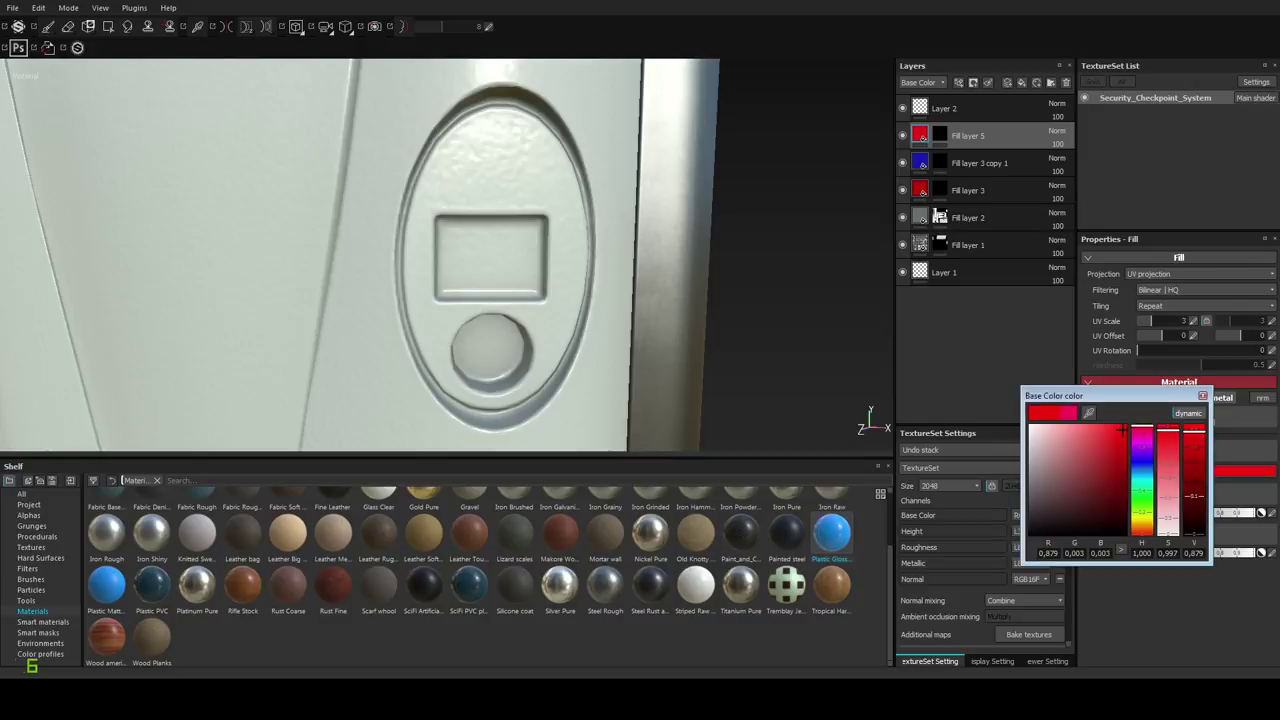
left_click(1203, 396)
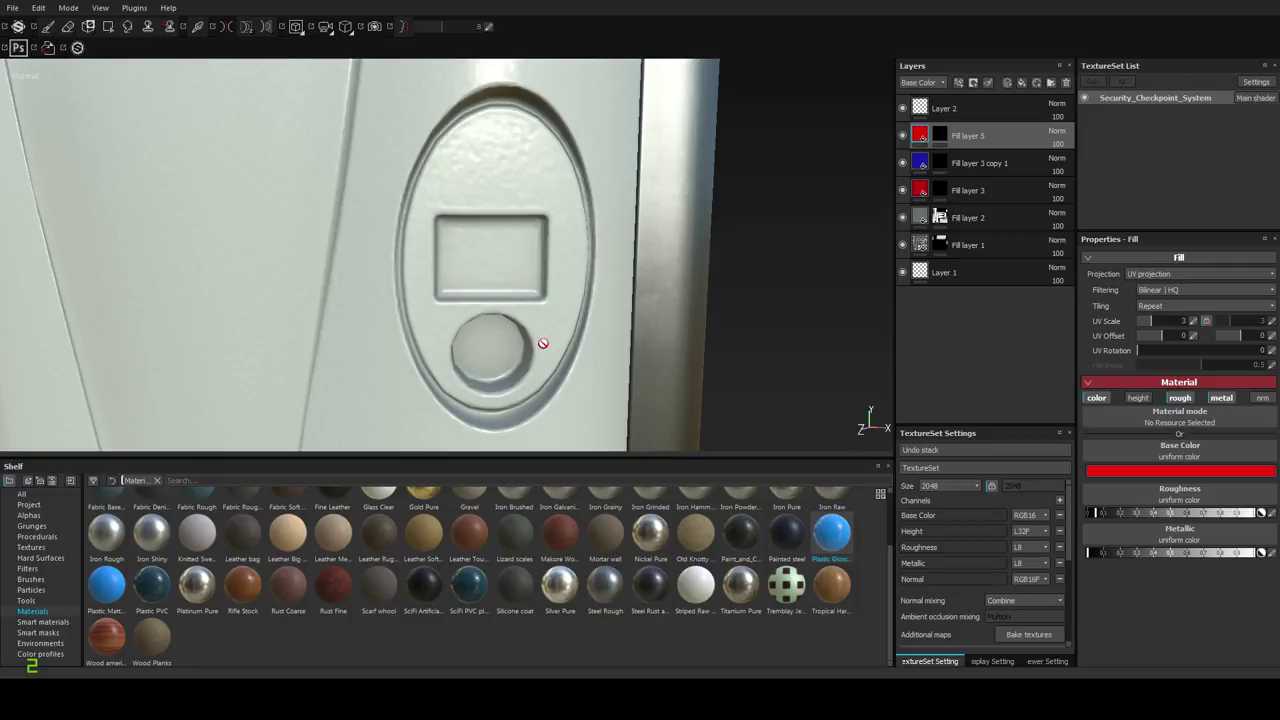
right_click_drag(494, 272, 523, 311, "alt")
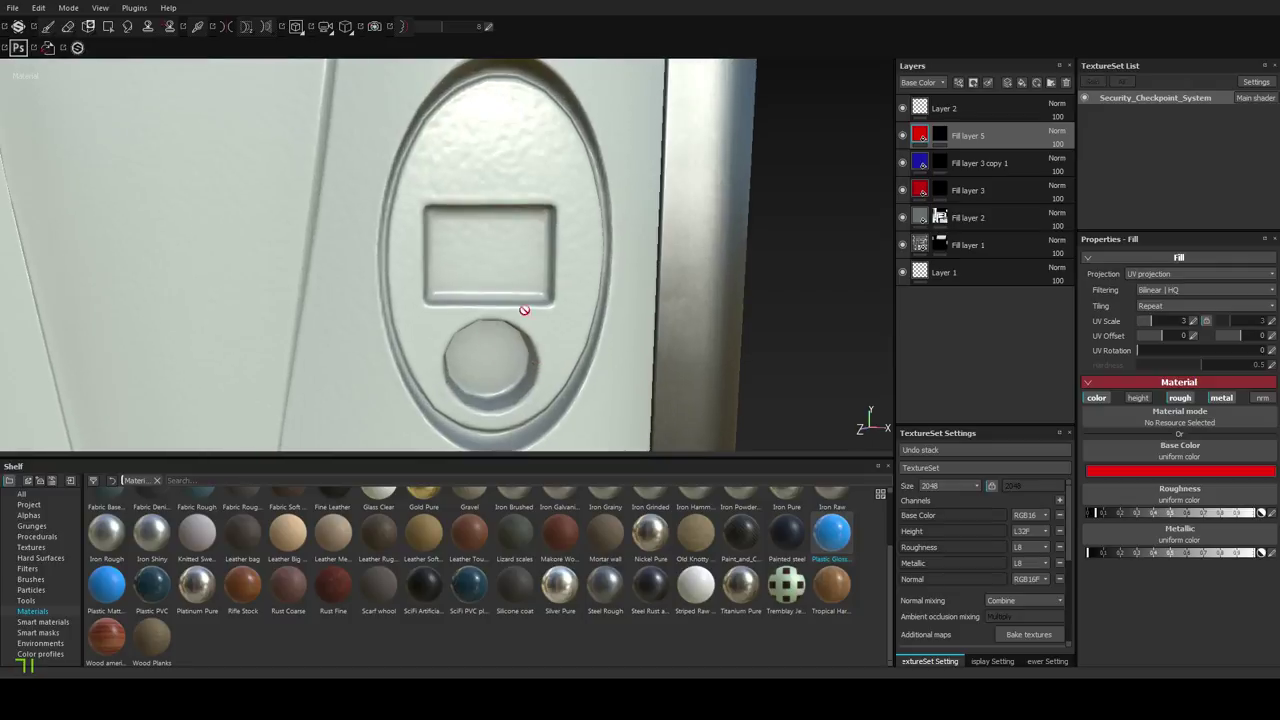
left_click(944, 135)
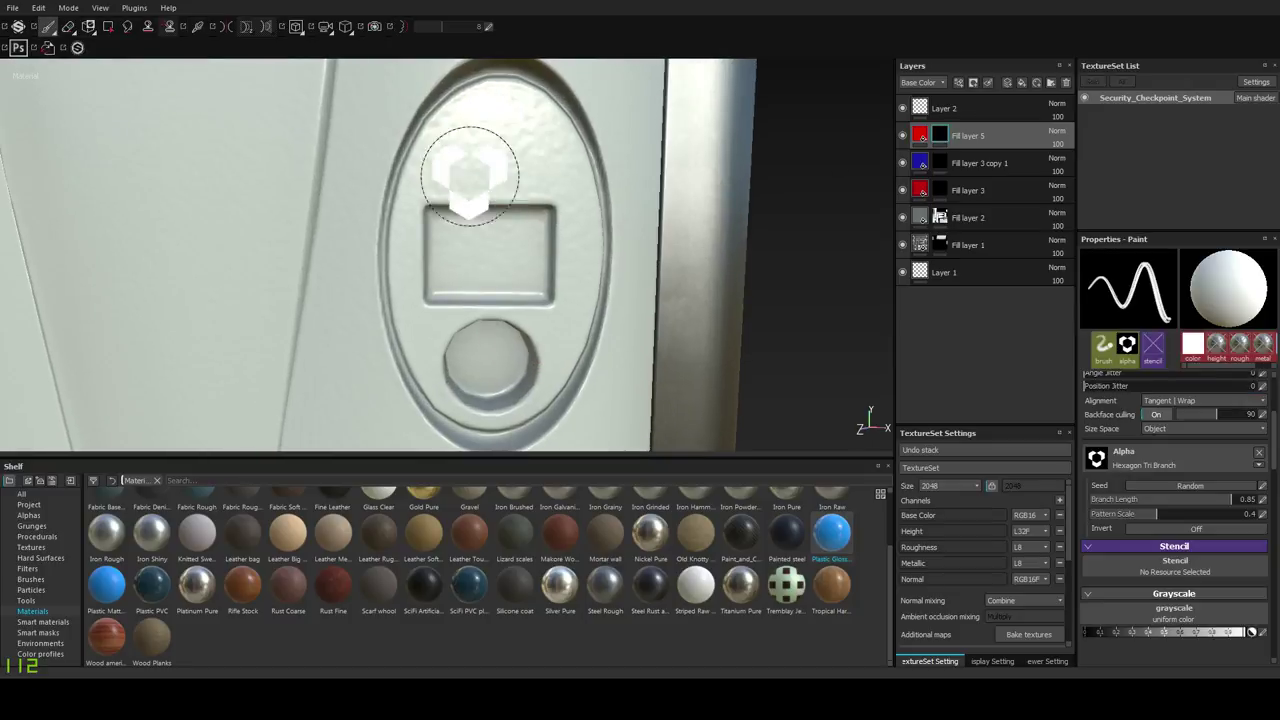
Switch to the Default Soft brush with hardness 0.085 for painting Fill layer 5's mask.
left_click(31, 548)
left_click(31, 579)
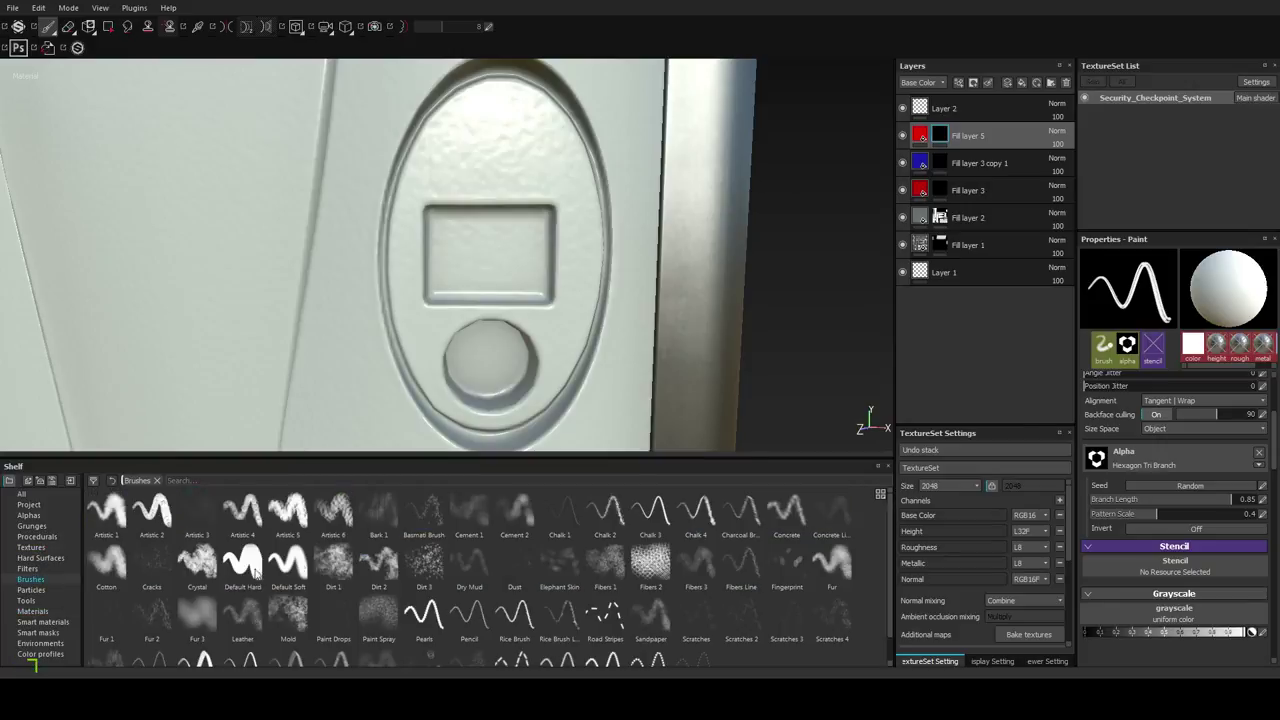
left_click(272, 565)
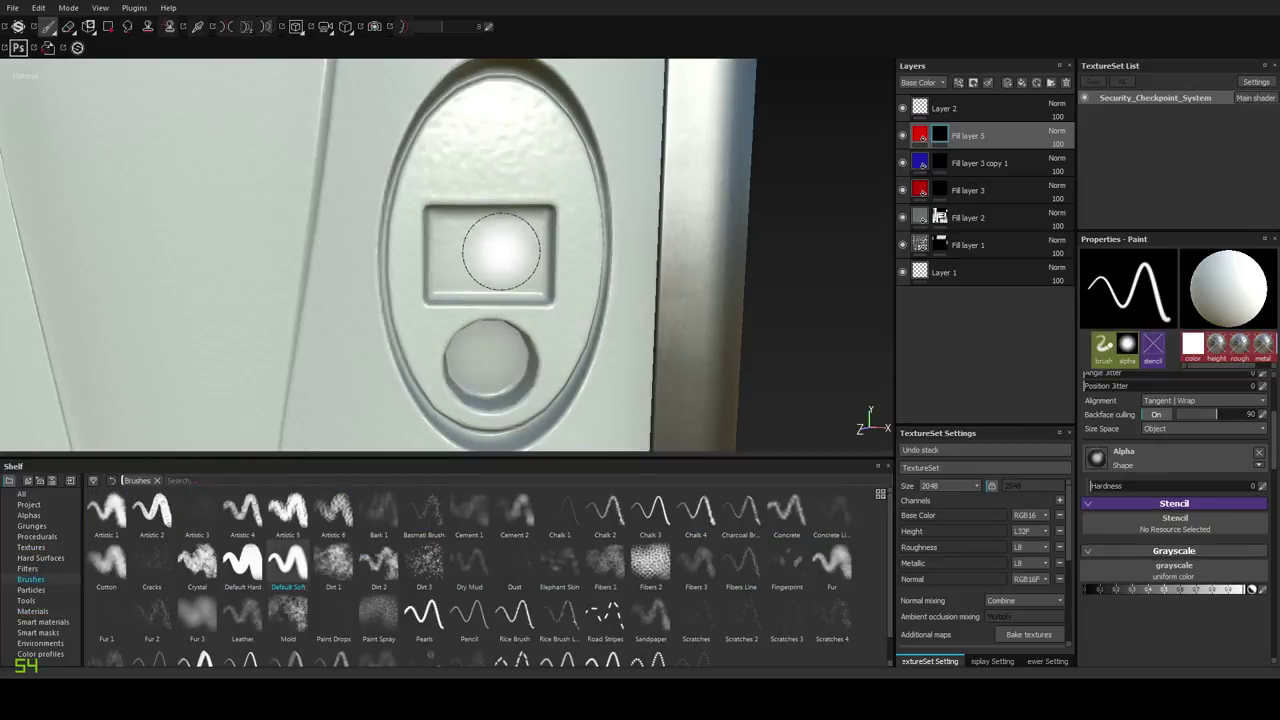
left_click_drag(501, 251, 491, 263, "alt")
mouse_move(491, 263)
right_mouse_down("alt")
mouse_move(471, 289)
mouse_move(494, 240)
right_mouse_up("alt")
Try a soft red dot above the rectangular recess on the oval panel and undo it.
left_click(489, 222)
mouse_move(499, 268)
left_mouse_down("alt")
mouse_move(503, 306)
mouse_move(518, 309)
mouse_move(511, 298)
mouse_move(489, 309)
mouse_move(494, 294)
left_mouse_up("alt")
key("ctrl+z")
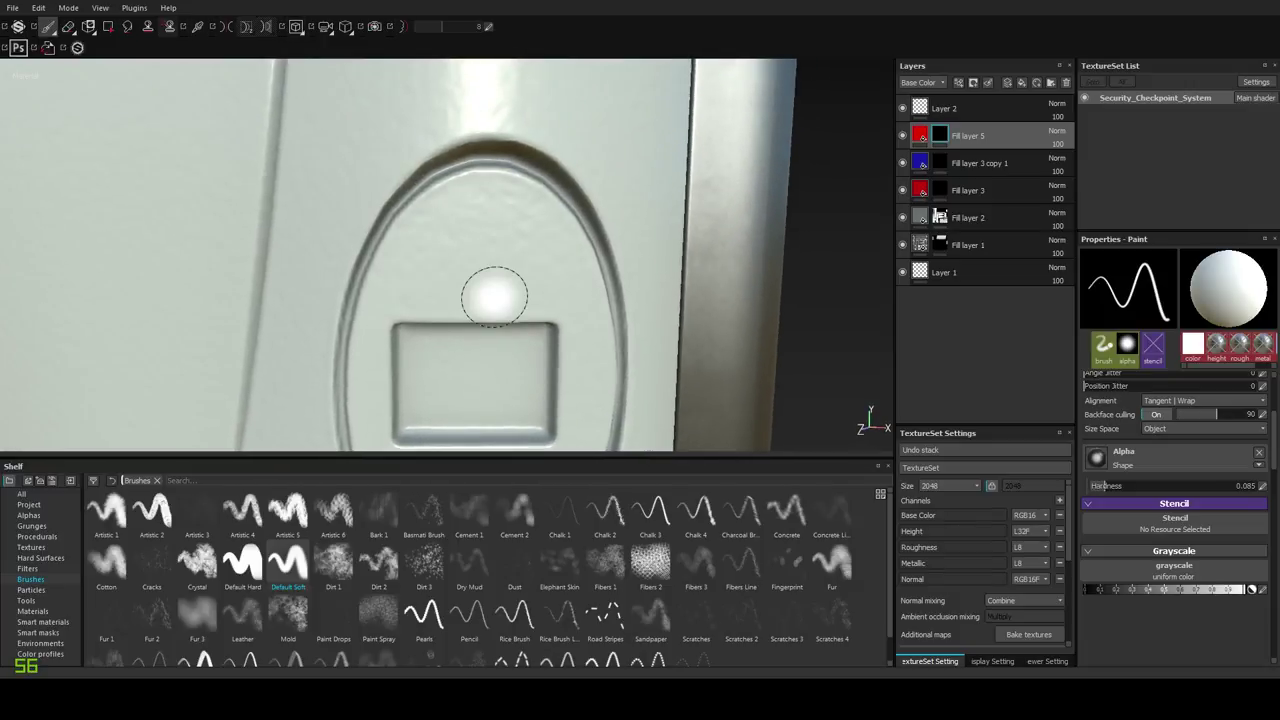
Enable the height channel on Fill layer 5, raise it slightly above zero, and make its mask active again.
left_click(921, 136)
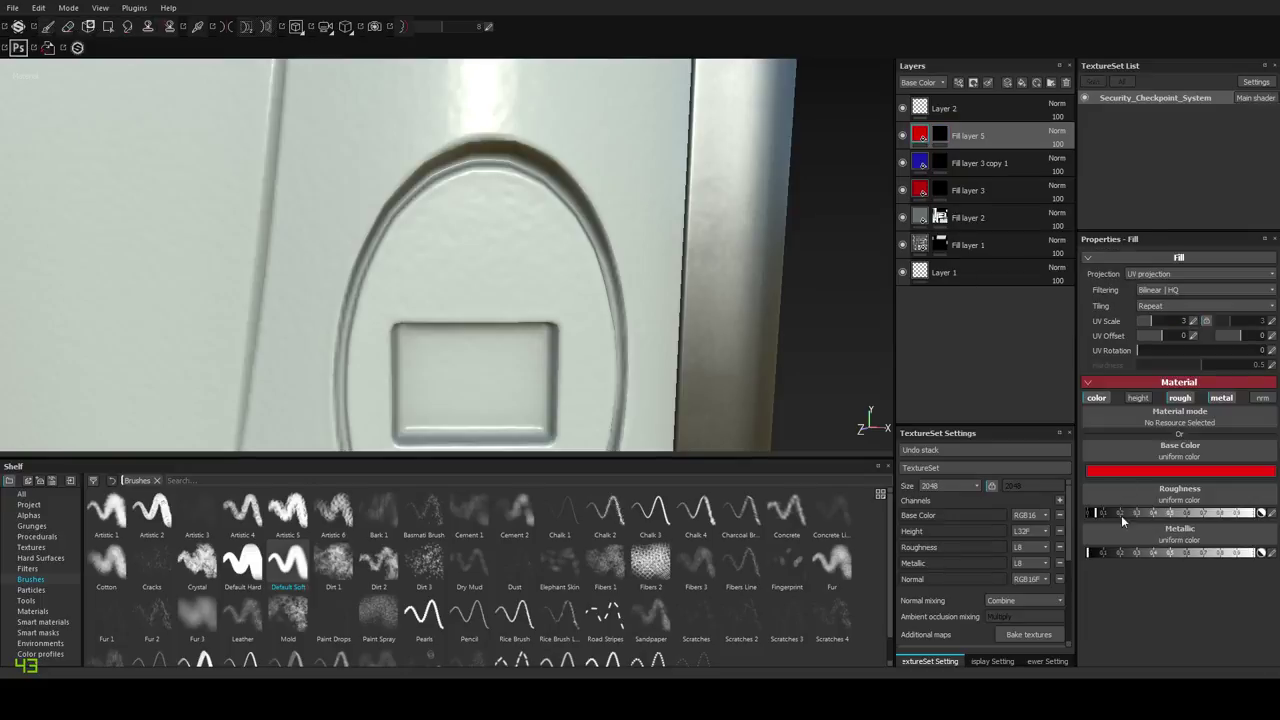
left_click(1140, 398)
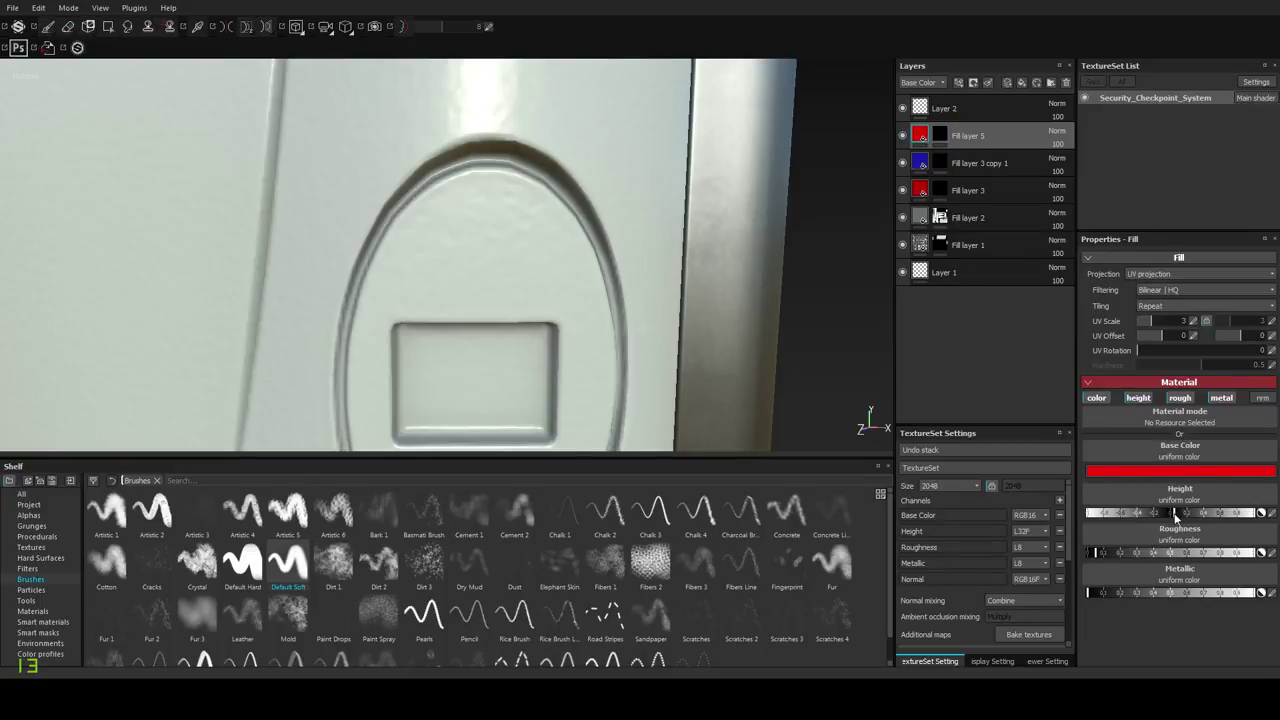
left_click(940, 135)
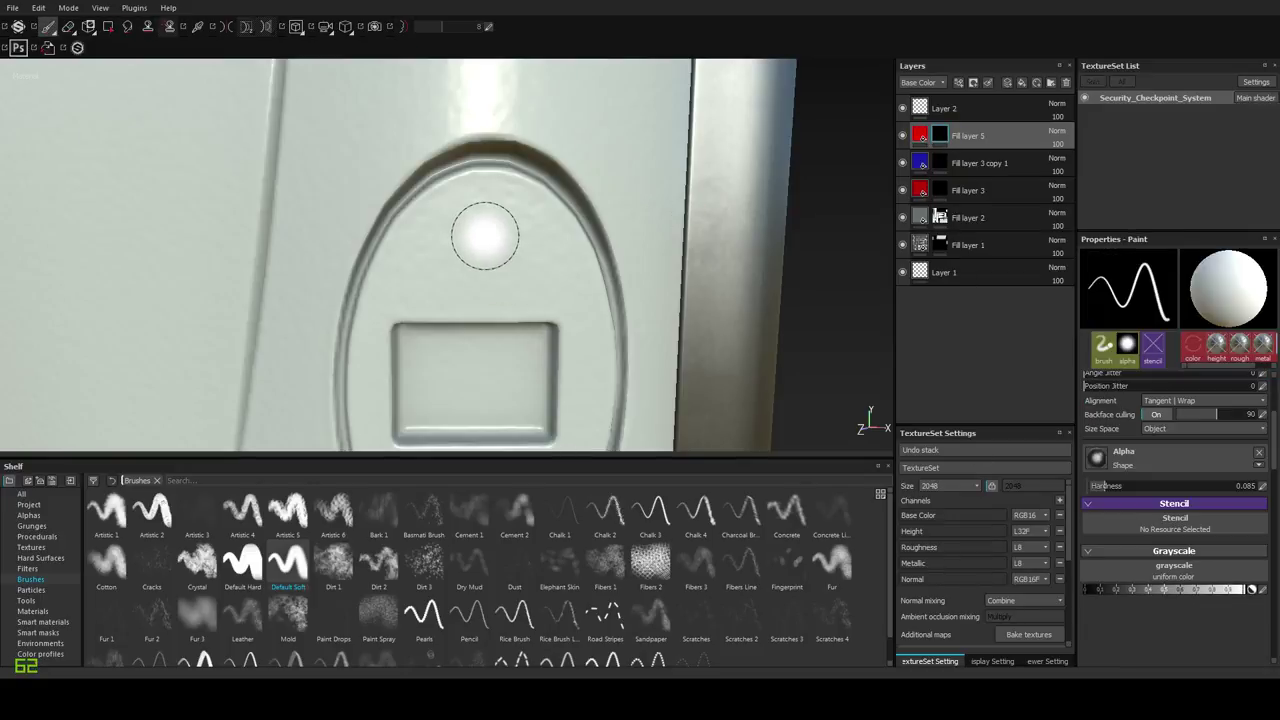
Try a raised soft dot in the upper part of the oval panel and undo it.
left_click(485, 232)
mouse_move(504, 287)
left_mouse_down("alt")
mouse_move(583, 314)
mouse_move(530, 305)
mouse_move(465, 262)
mouse_move(474, 320)
mouse_move(486, 277)
left_mouse_up("alt")
key("ctrl+z")
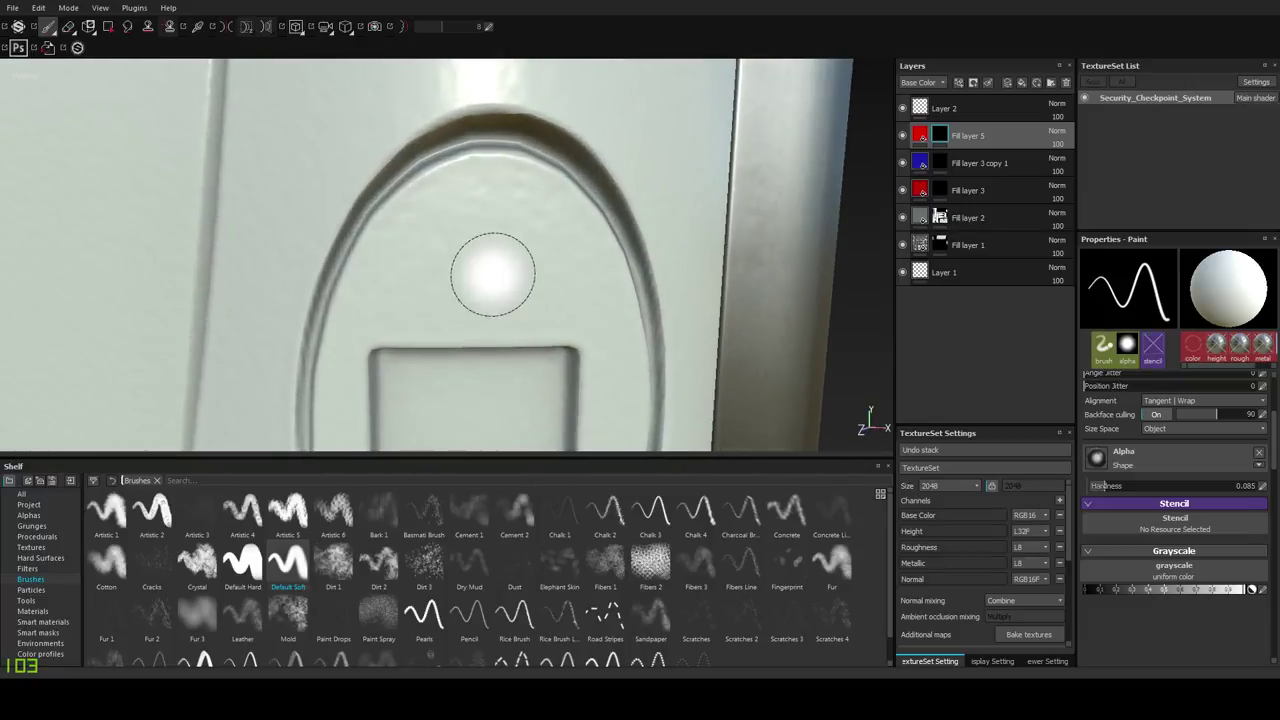
Stamp a smaller raised red dot centered in the upper part of the oval panel, undoing a misplaced attempt.
mouse_move(483, 214)
left_mouse_down("alt")
mouse_move(500, 243)
mouse_move(480, 271)
left_mouse_up("alt")
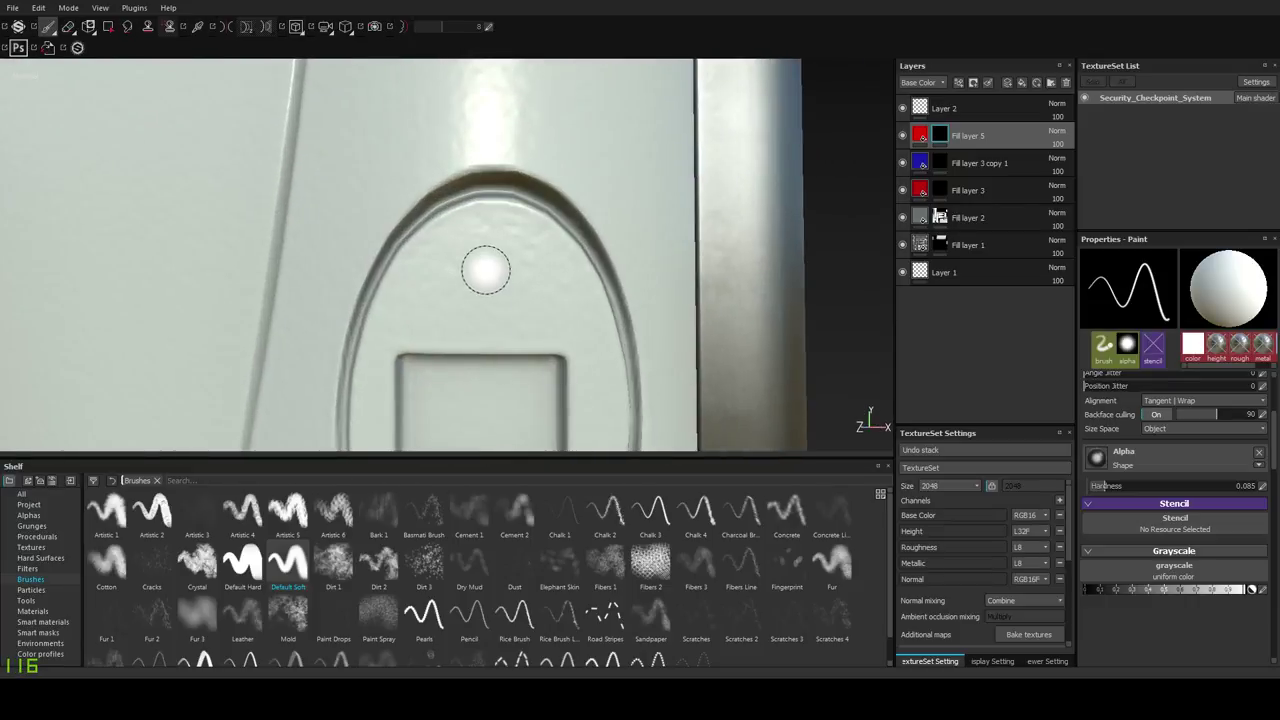
left_click(487, 251)
key("ctrl+z")
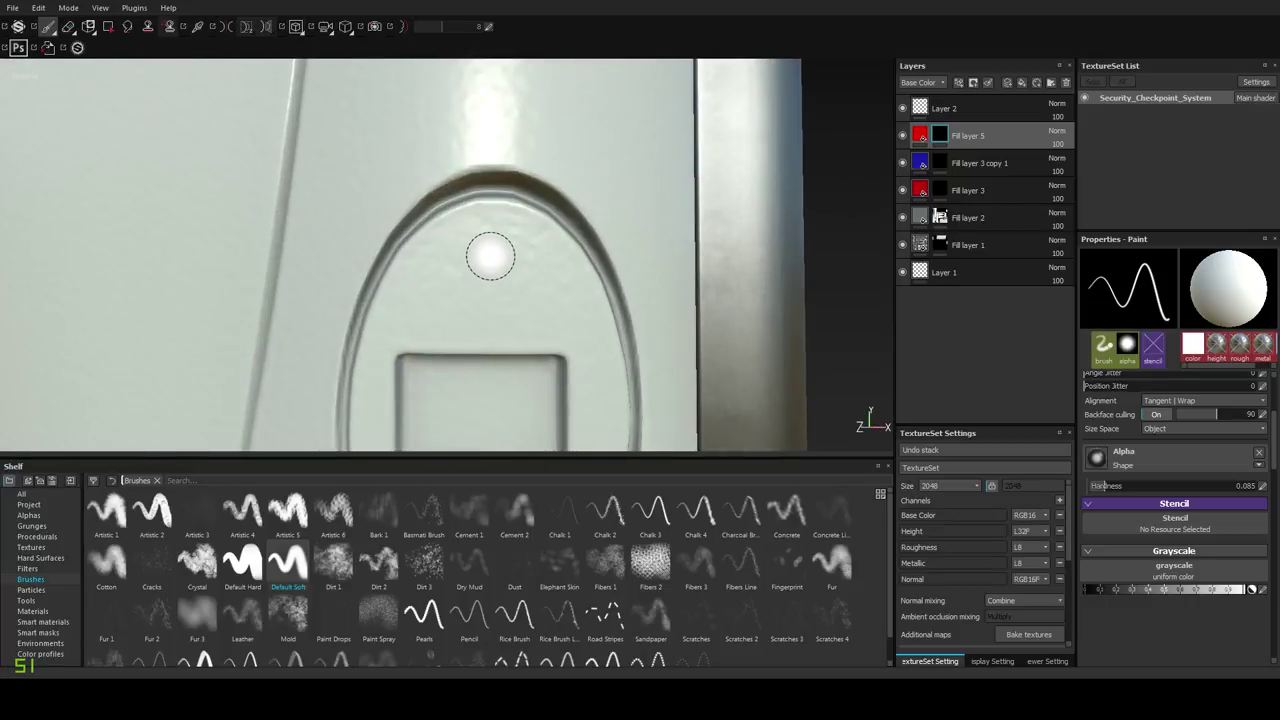
left_click(490, 256)
mouse_move(489, 332)
left_mouse_down("alt")
mouse_move(557, 337)
mouse_move(528, 331)
left_mouse_up("alt")
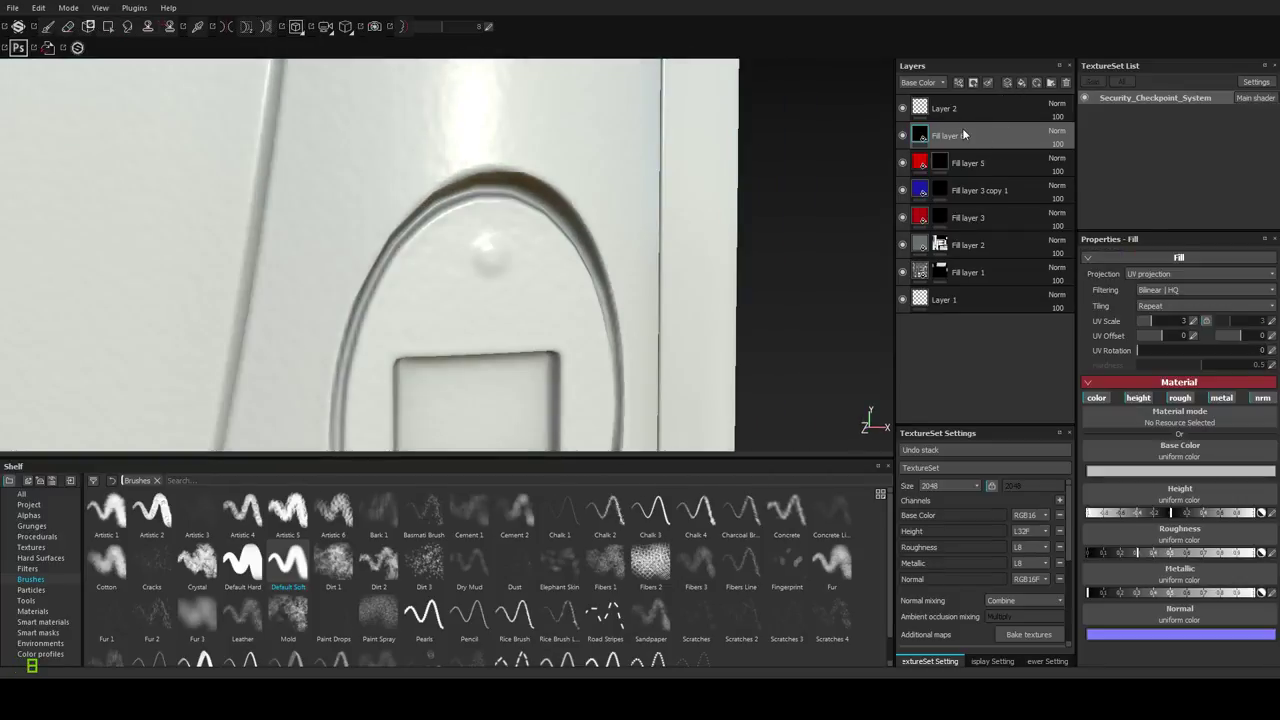
Place the new Fill layer 6 directly below Fill layer 5 and give it a black mask.
left_click_drag(962, 130, 964, 171)
right_click(946, 166)
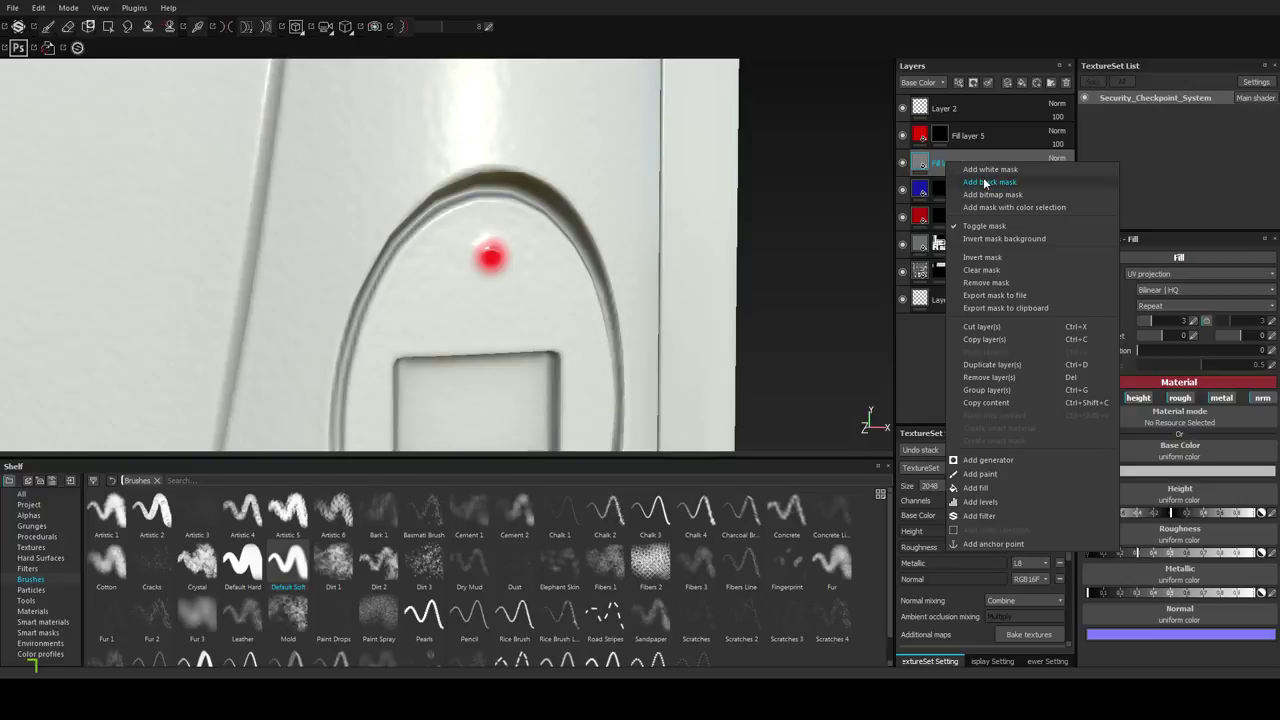
left_click(985, 183)
Disable Fill layer 6's color, roughness and metallic channels and lower its height slightly below zero.
left_click(921, 164)
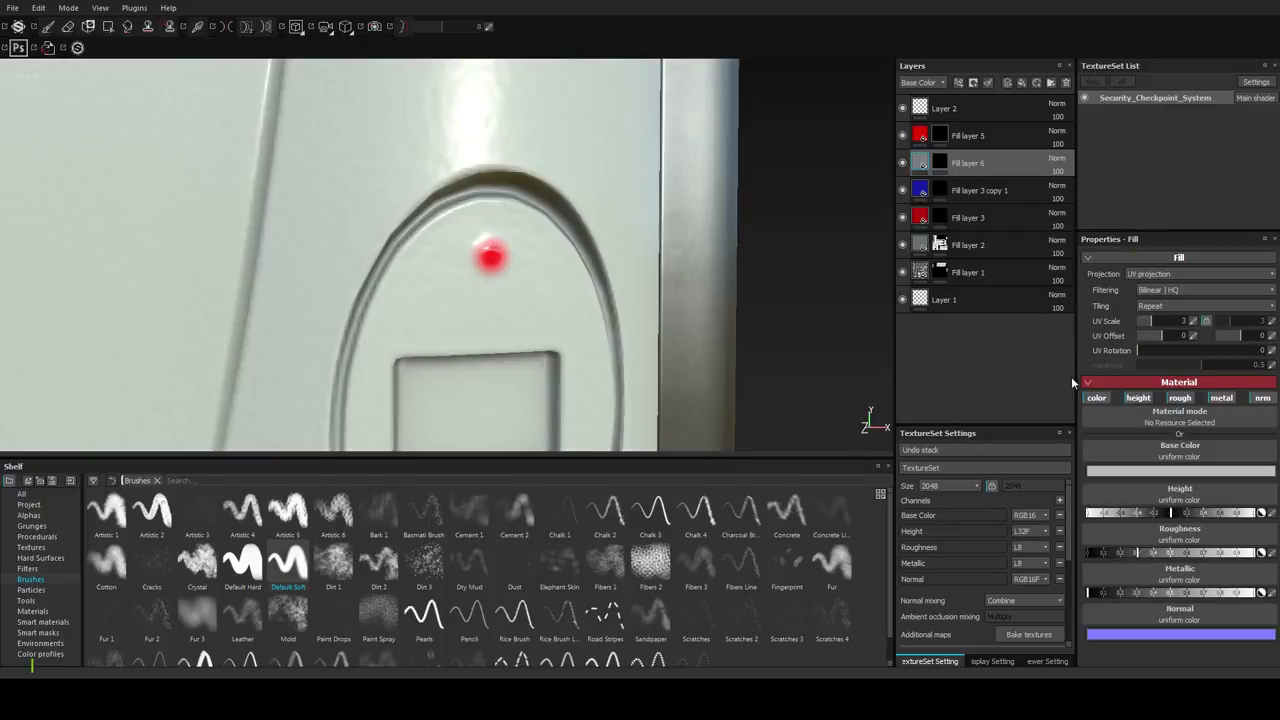
left_click(1096, 397)
left_click(1180, 397)
left_click(1221, 397)
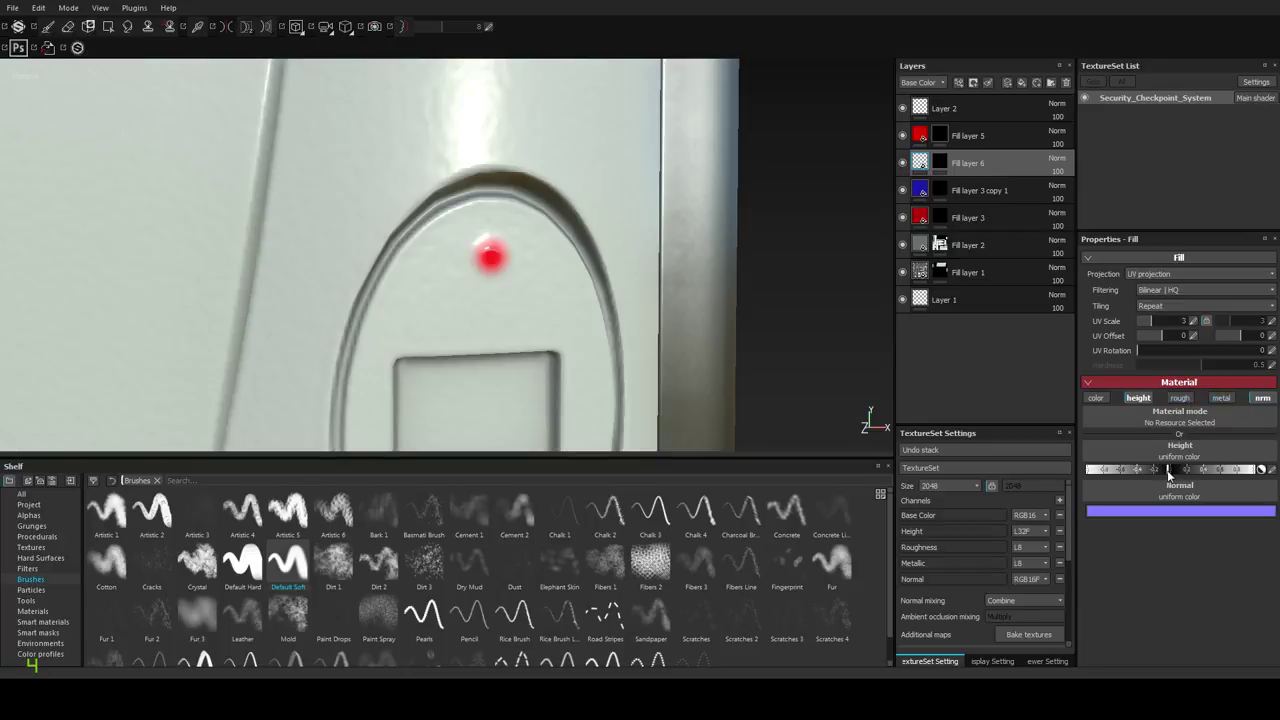
Select the Default Hard brush for Fill layer 6's mask and size it slightly larger than the red dot.
left_click(939, 163)
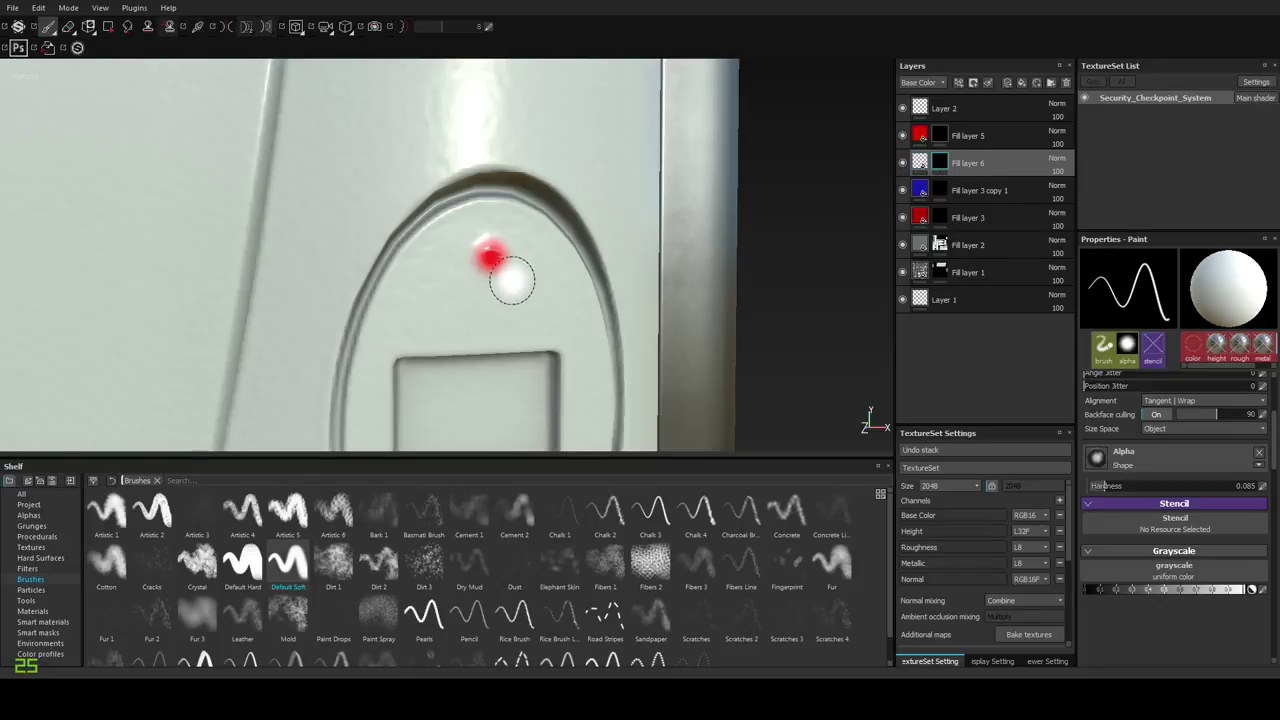
left_click_drag(465, 280, 494, 317, "alt")
left_click(238, 570)
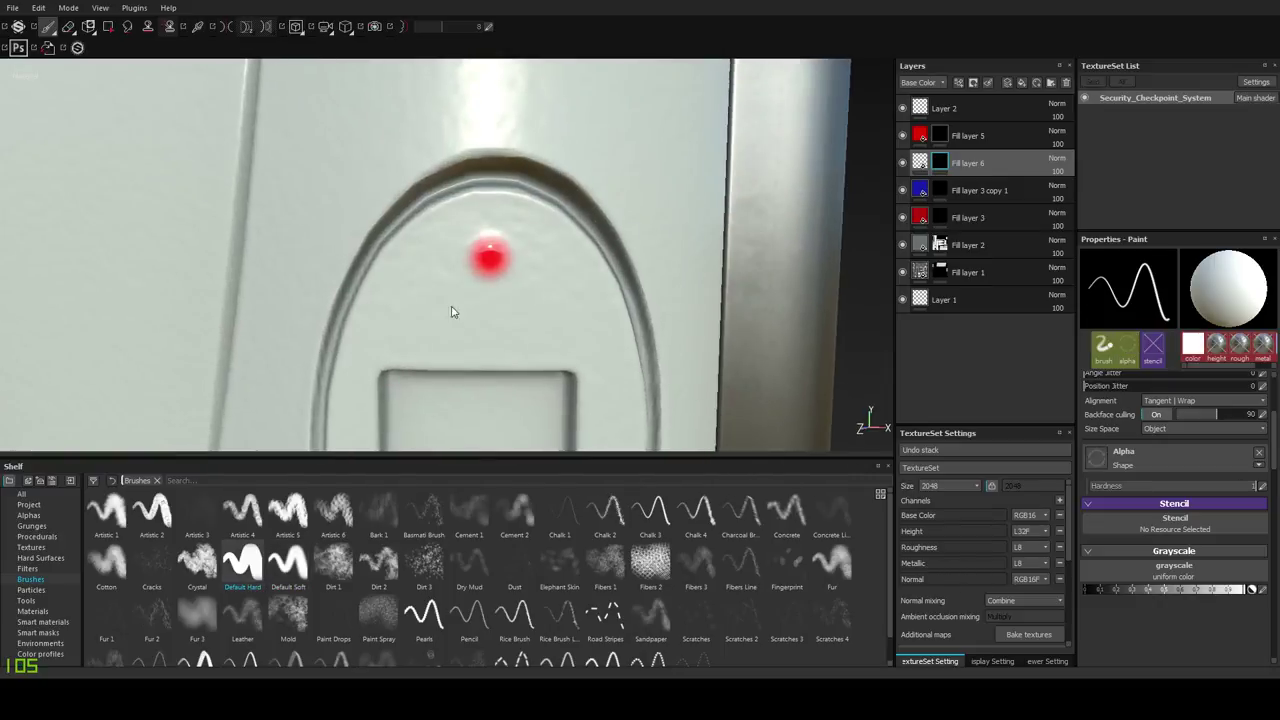
mouse_move(497, 252)
right_mouse_down("ctrl")
mouse_move(380, 252)
mouse_move(480, 320)
mouse_move(486, 288)
right_mouse_up("ctrl")
mouse_move(547, 310)
left_mouse_down("alt")
mouse_move(595, 314)
mouse_move(549, 314)
left_mouse_up("alt")
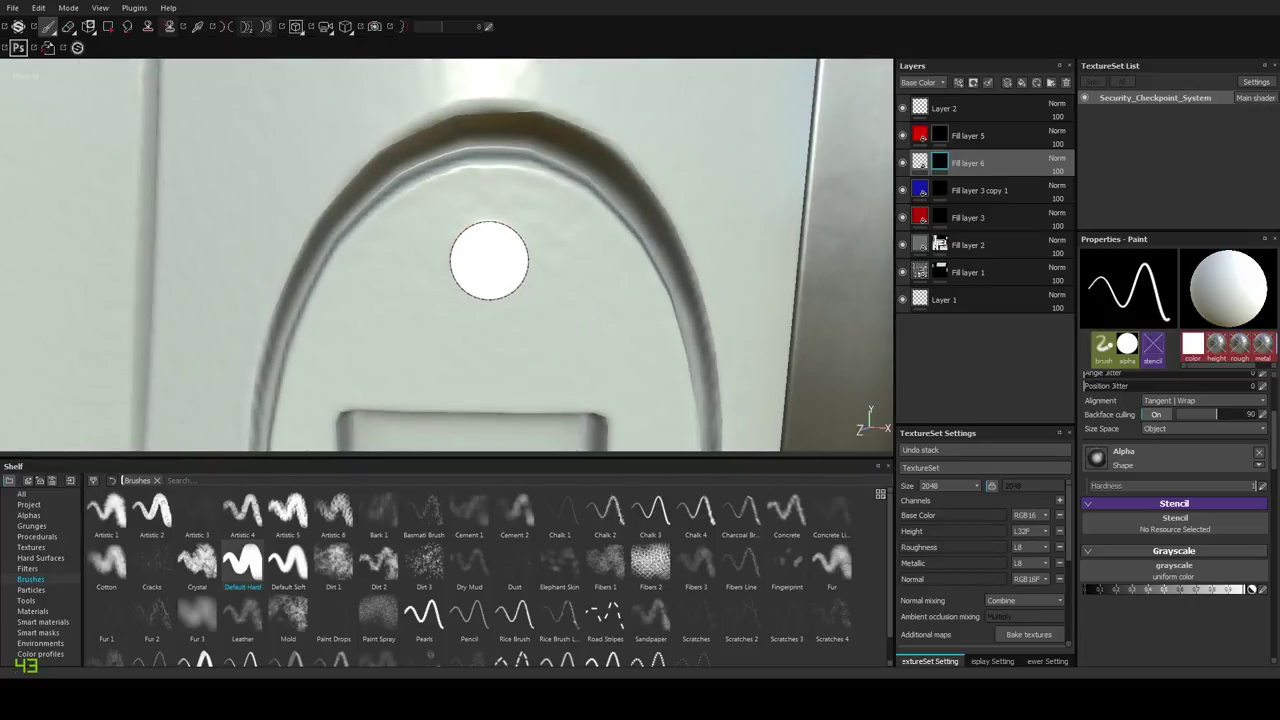
mouse_move(486, 263)
left_mouse_down("alt")
mouse_move(540, 294)
mouse_move(463, 314)
mouse_move(584, 308)
mouse_move(614, 286)
left_mouse_up("alt")
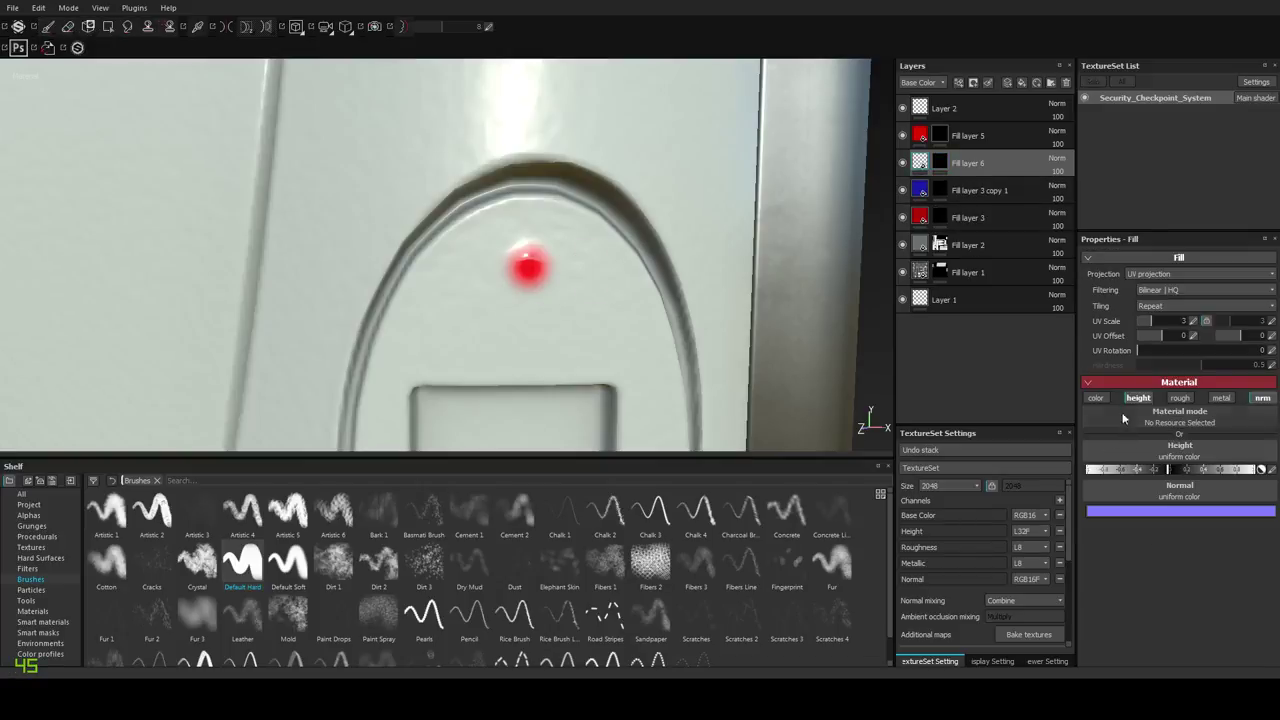
Enable Fill layer 6's color channel and set its base color to dark gray (0.169).
left_click(1096, 398)
left_click(1170, 472)
left_click(1242, 485)
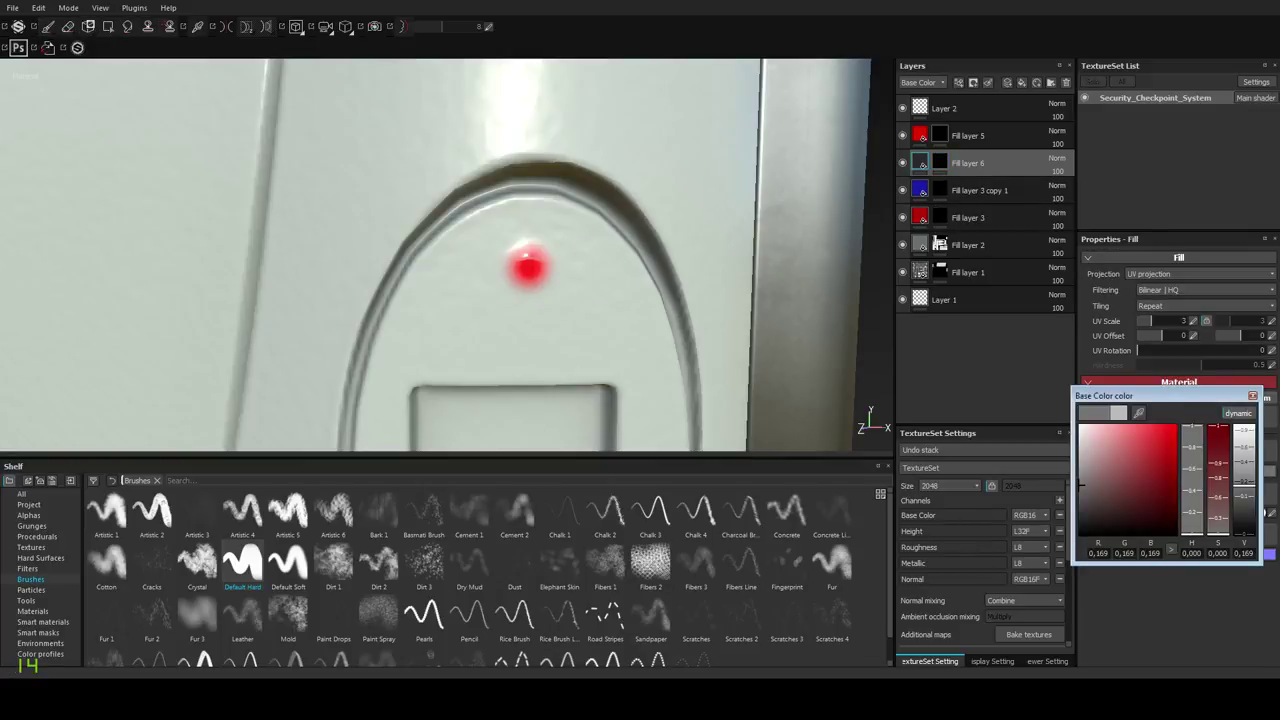
left_click(1252, 396)
Stamp a hard circle on Fill layer 6's mask behind the red dot to form a recessed gray ring.
left_click(940, 164)
key("1")
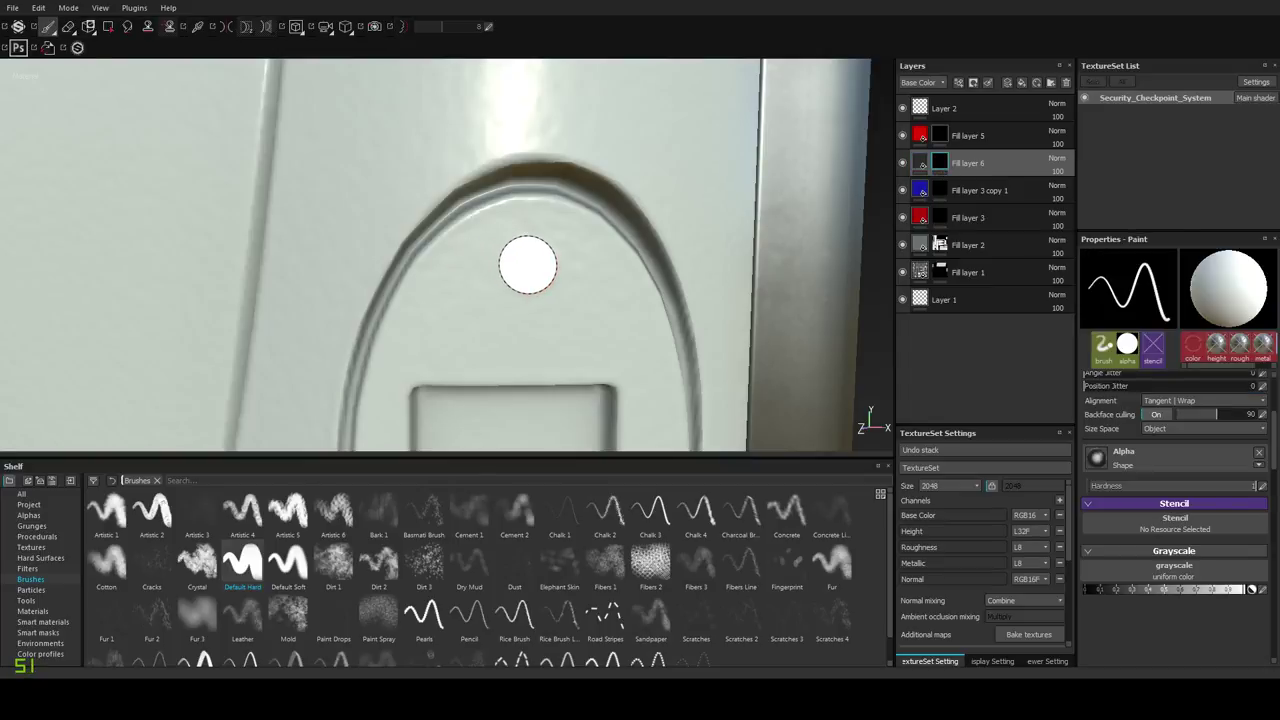
left_click_drag(584, 327, 618, 340, "alt")
right_click_drag(618, 340, 618, 112, "alt")
left_click_drag(626, 308, 731, 320, "alt")
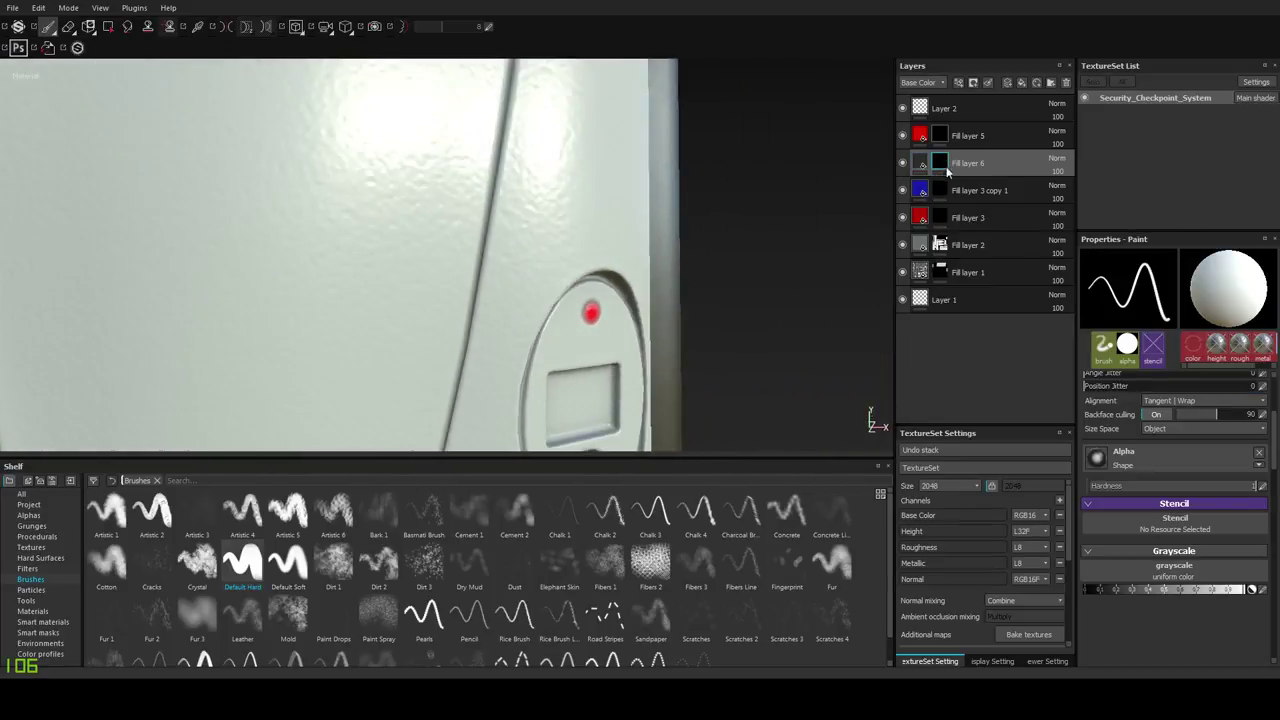
Raise Fill layer 5's height slightly so the red dot protrudes more from the panel.
left_click(928, 139)
left_click(925, 136)
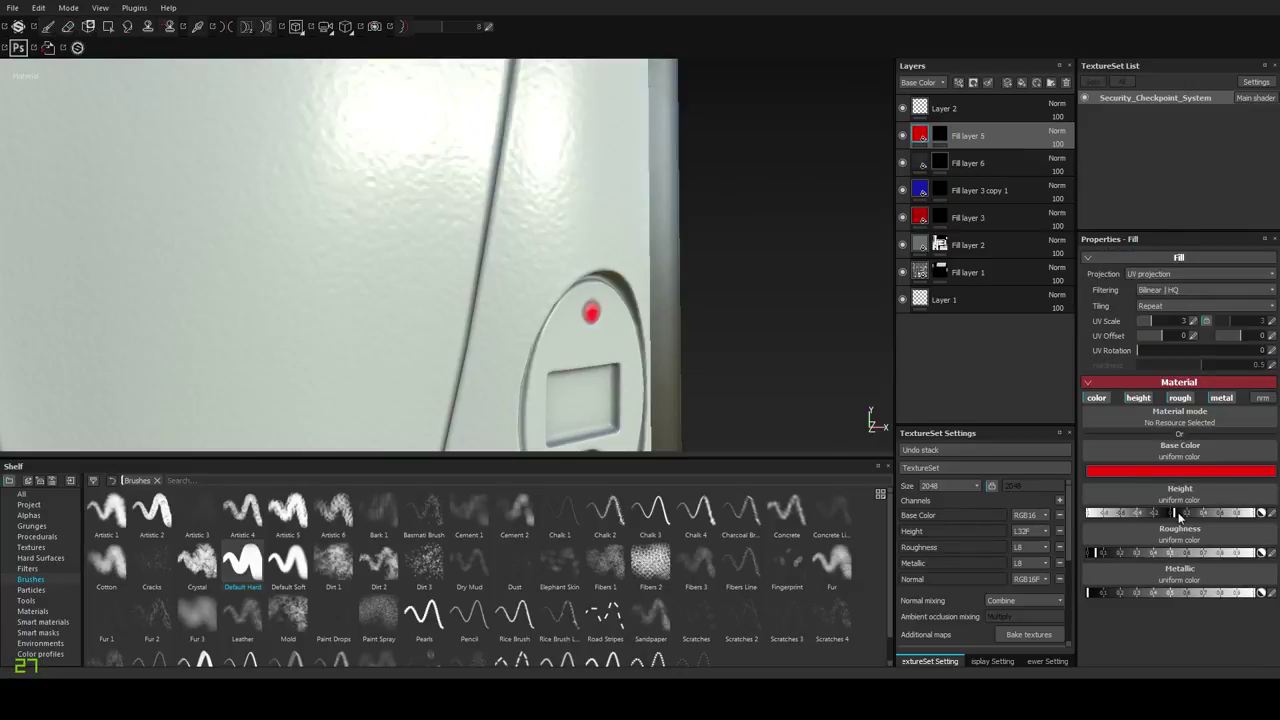
left_click_drag(1177, 514, 1180, 515)
left_click_drag(640, 342, 554, 337, "alt")
right_click_drag(570, 230, 628, 354, "alt")
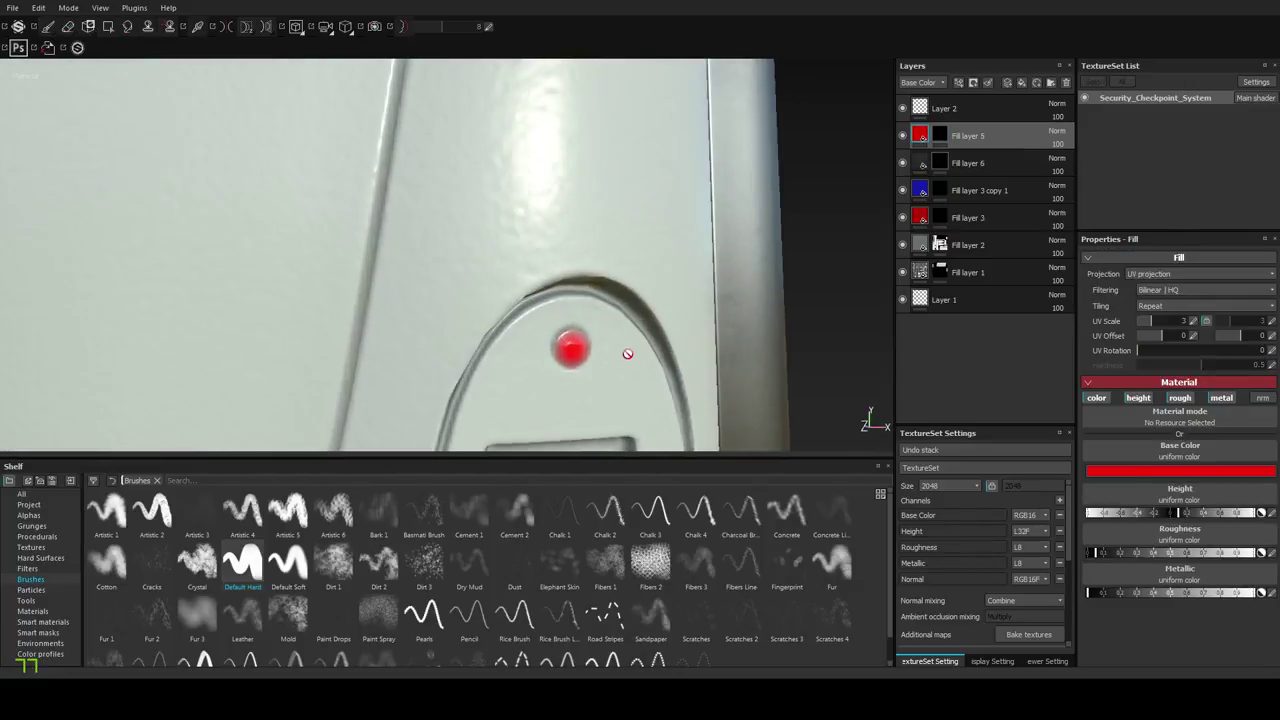
left_click_drag(627, 354, 814, 226, "alt")
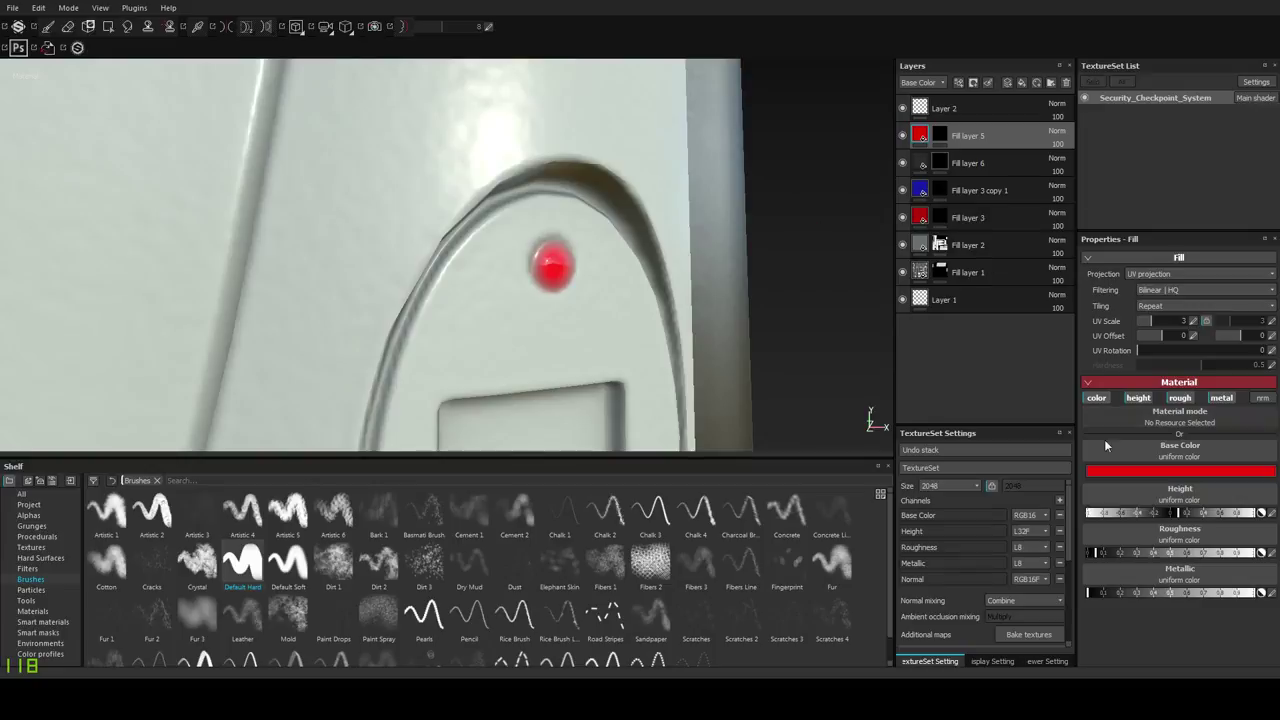
Darken Fill layer 5's base color to red (0.664, 0.010, 0.010) and check the dot from several distances and angles.
left_click(1175, 470)
left_click(1213, 450)
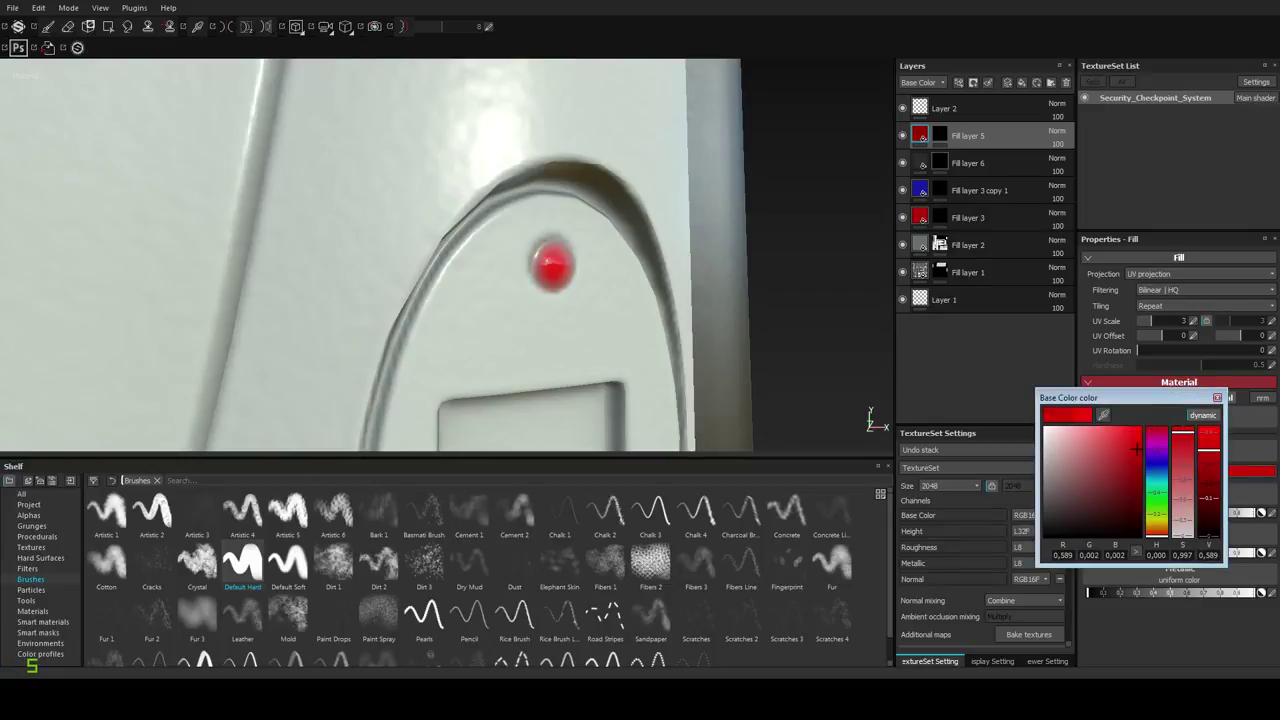
mouse_move(1212, 450)
left_mouse_down()
mouse_move(1212, 463)
mouse_move(1209, 445)
mouse_move(1106, 443)
mouse_move(1129, 444)
left_mouse_up()
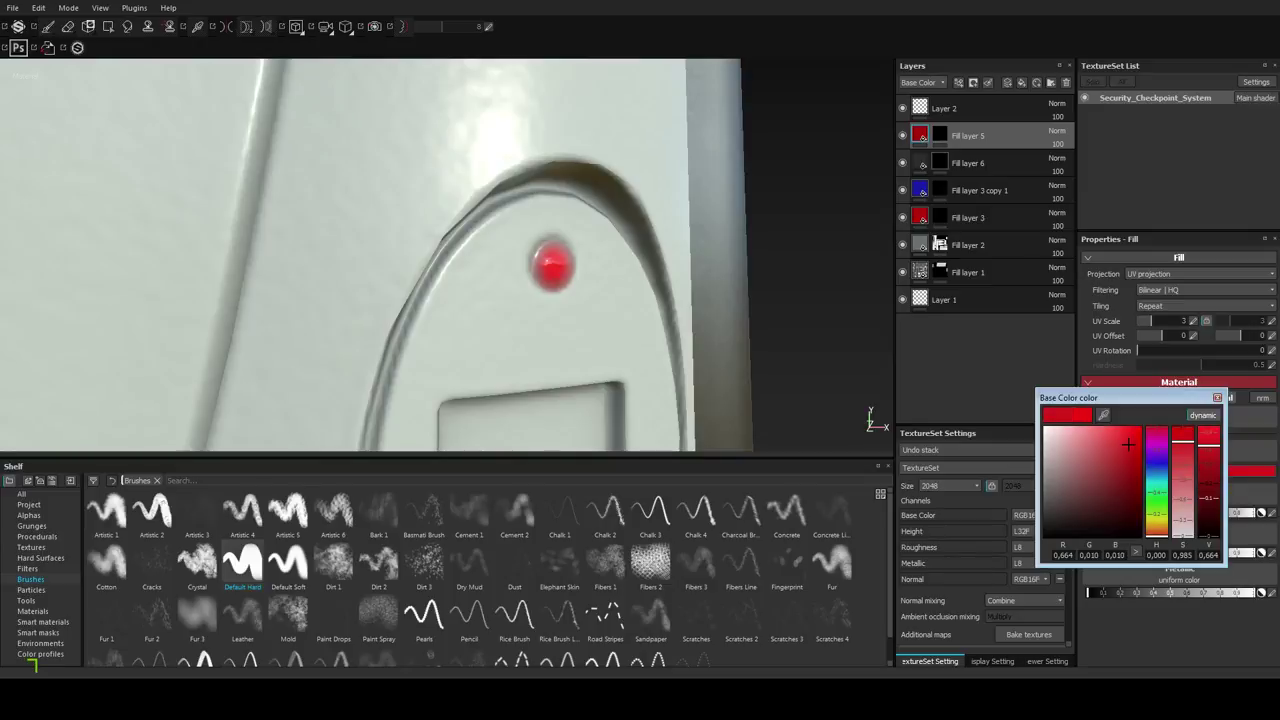
right_click_drag(686, 262, 637, 271, "alt")
middle_click_drag(637, 271, 620, 314, "alt")
right_click_drag(620, 314, 569, 283, "alt")
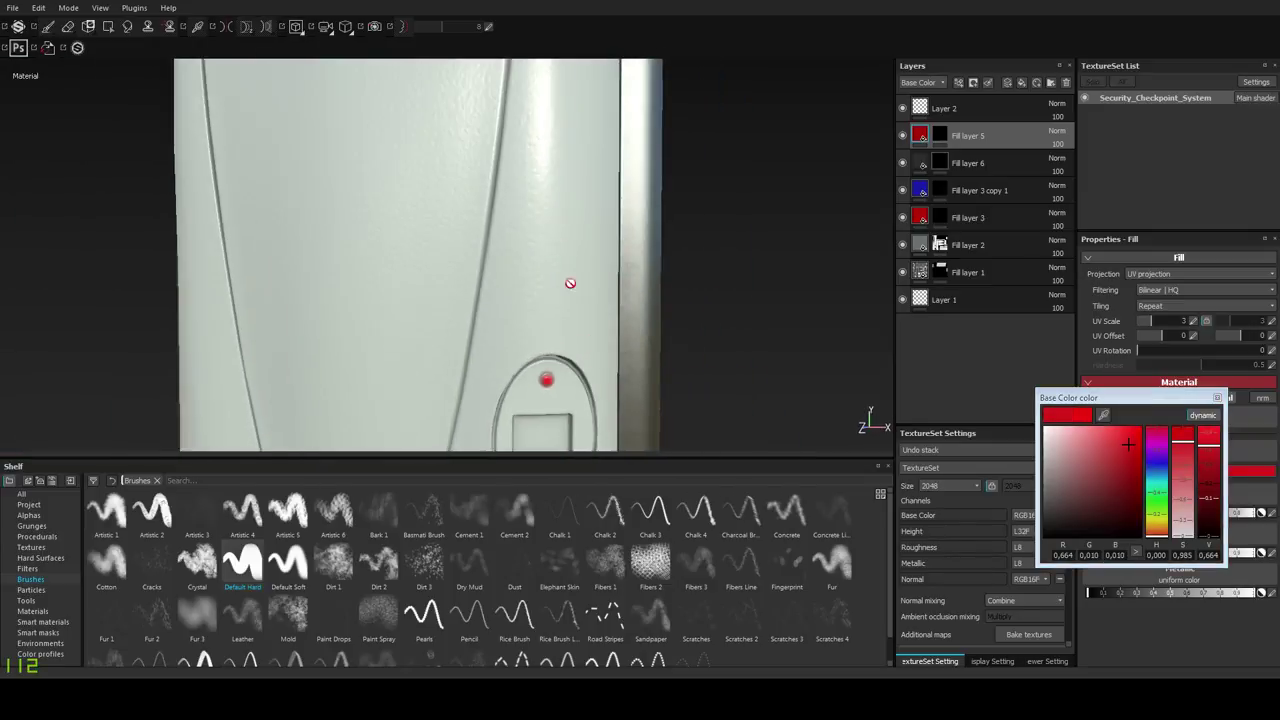
middle_click_drag(569, 283, 575, 225, "alt")
left_click_drag(575, 225, 554, 283, "alt")
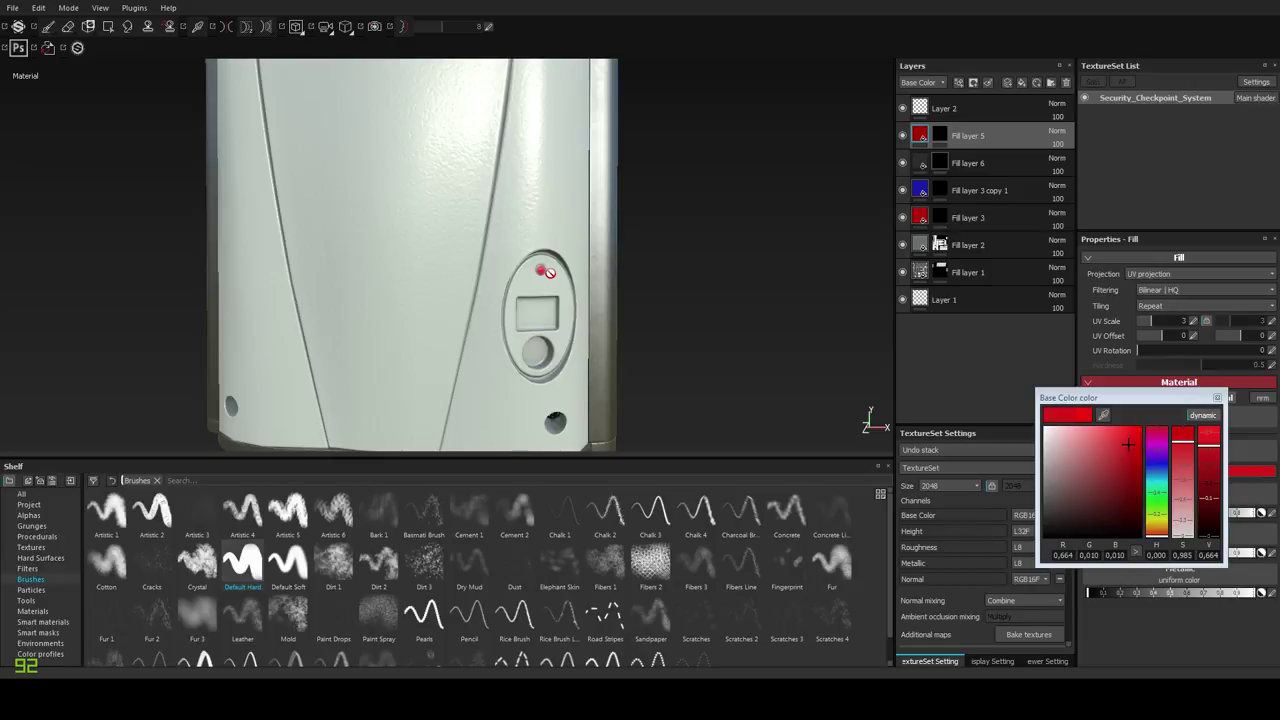
mouse_move(565, 275)
left_mouse_down("alt")
mouse_move(400, 269)
mouse_move(363, 286)
mouse_move(530, 340)
mouse_move(586, 326)
mouse_move(512, 296)
mouse_move(437, 294)
left_mouse_up("alt")
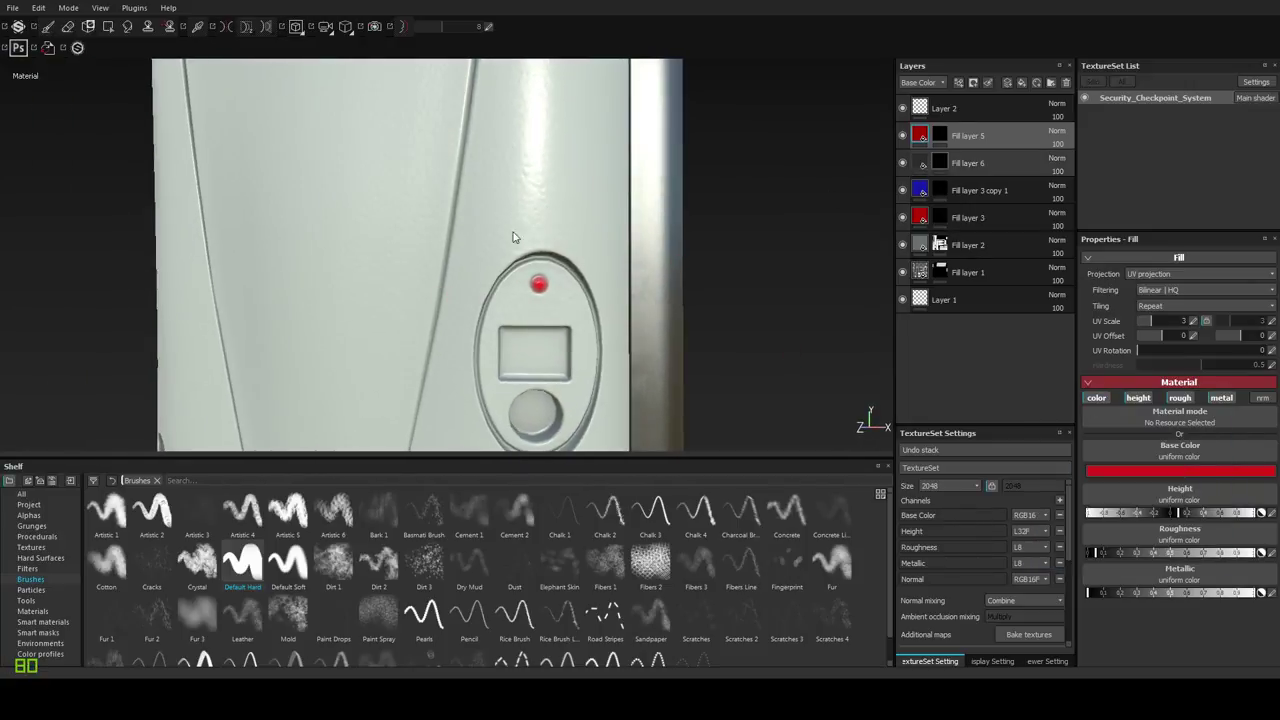
Darken Fill layer 6's base color to gray (0.097) and check the ring around the red dot.
right_click_drag(515, 237, 531, 283, "alt")
middle_click_drag(531, 283, 541, 216, "alt")
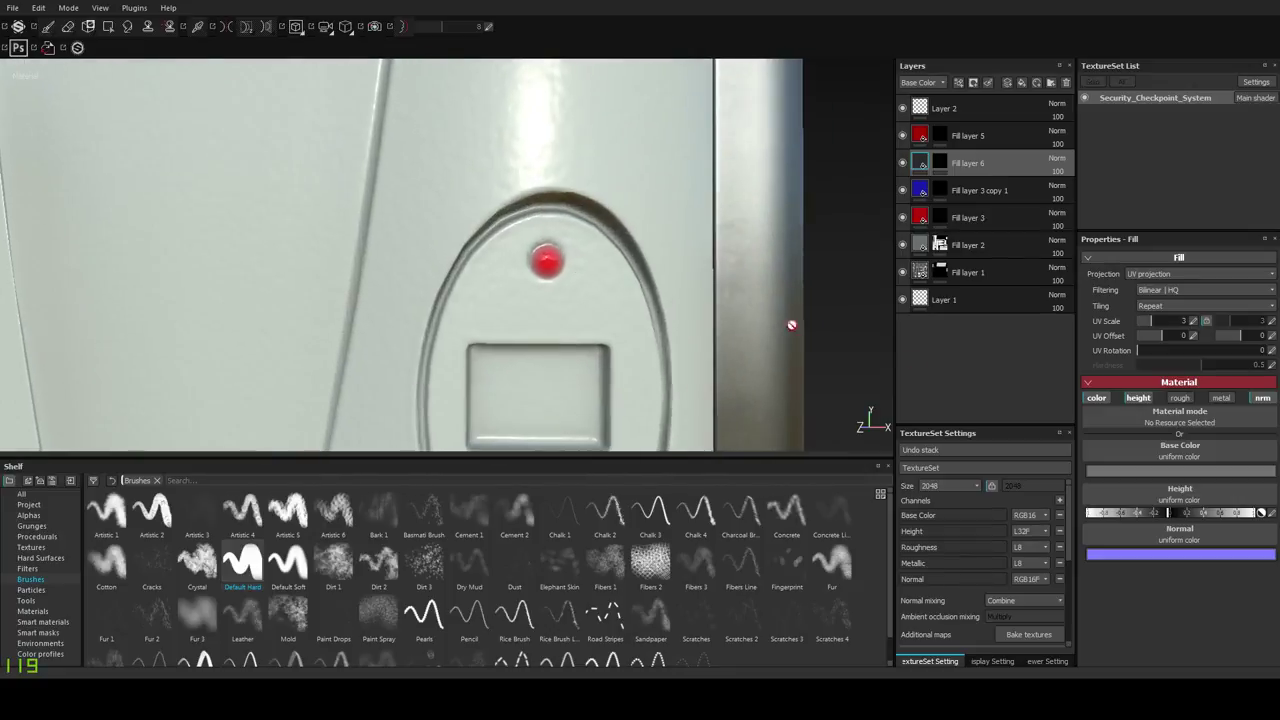
left_click(1135, 470)
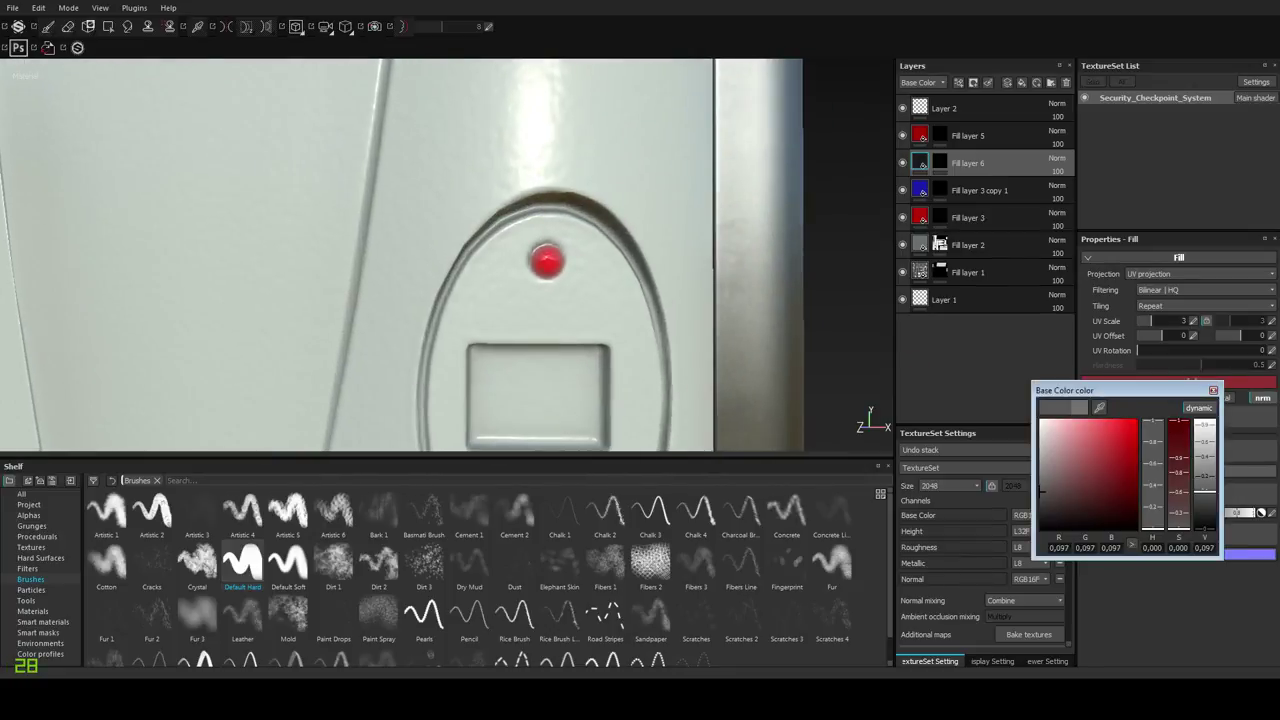
left_click_drag(648, 338, 558, 306, "alt")
left_click_drag(530, 316, 637, 333, "alt")
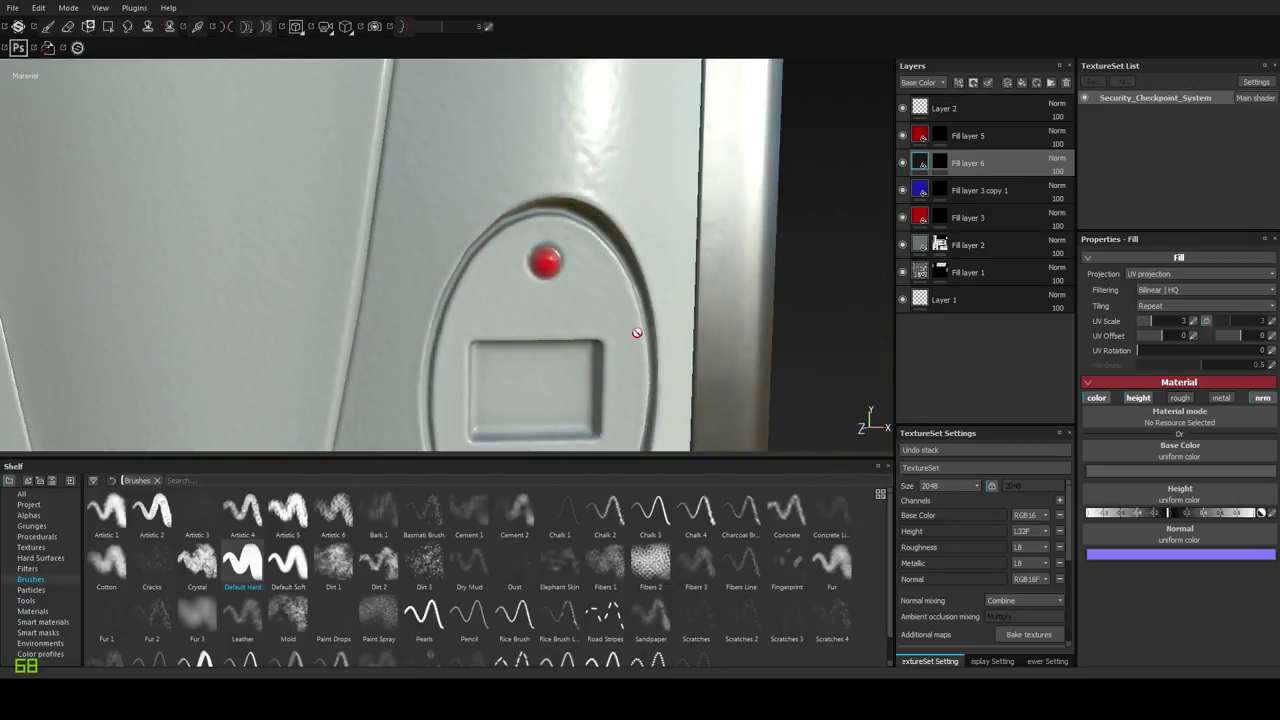
left_click_drag(672, 316, 638, 308, "alt")
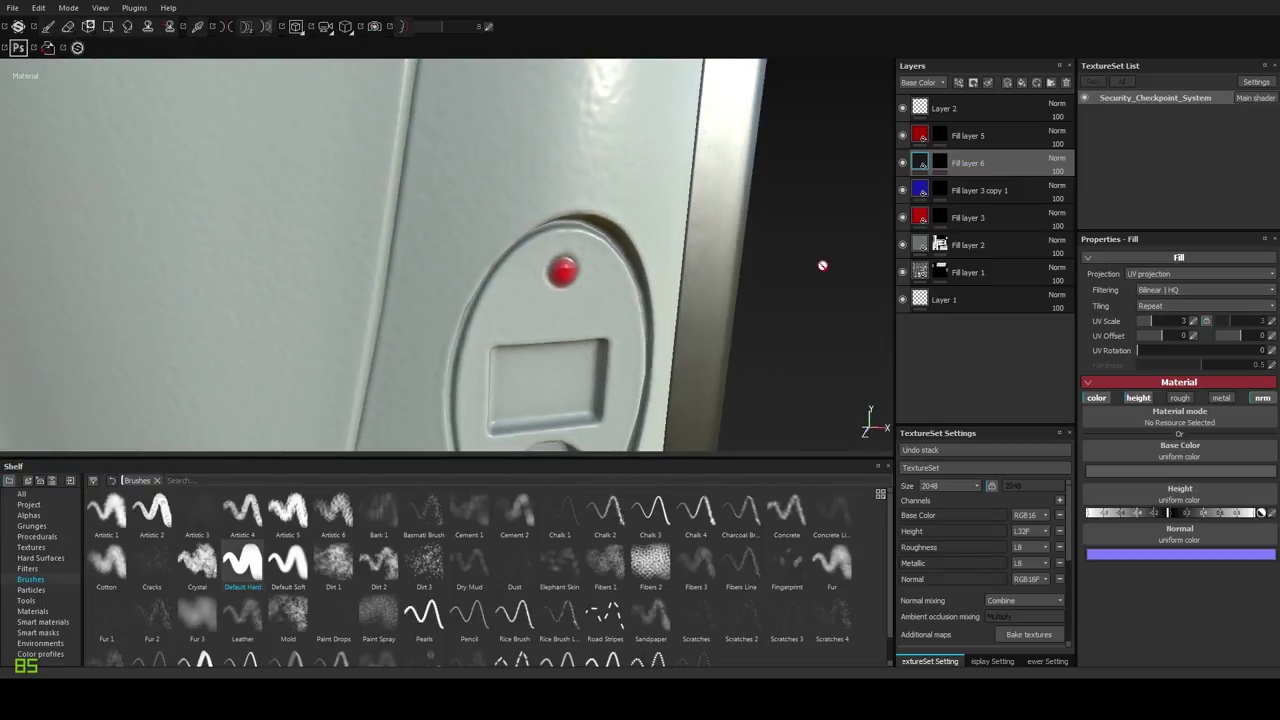
Make Fill layer 6's mask active and examine the ring around the red dot up close.
left_click(940, 165)
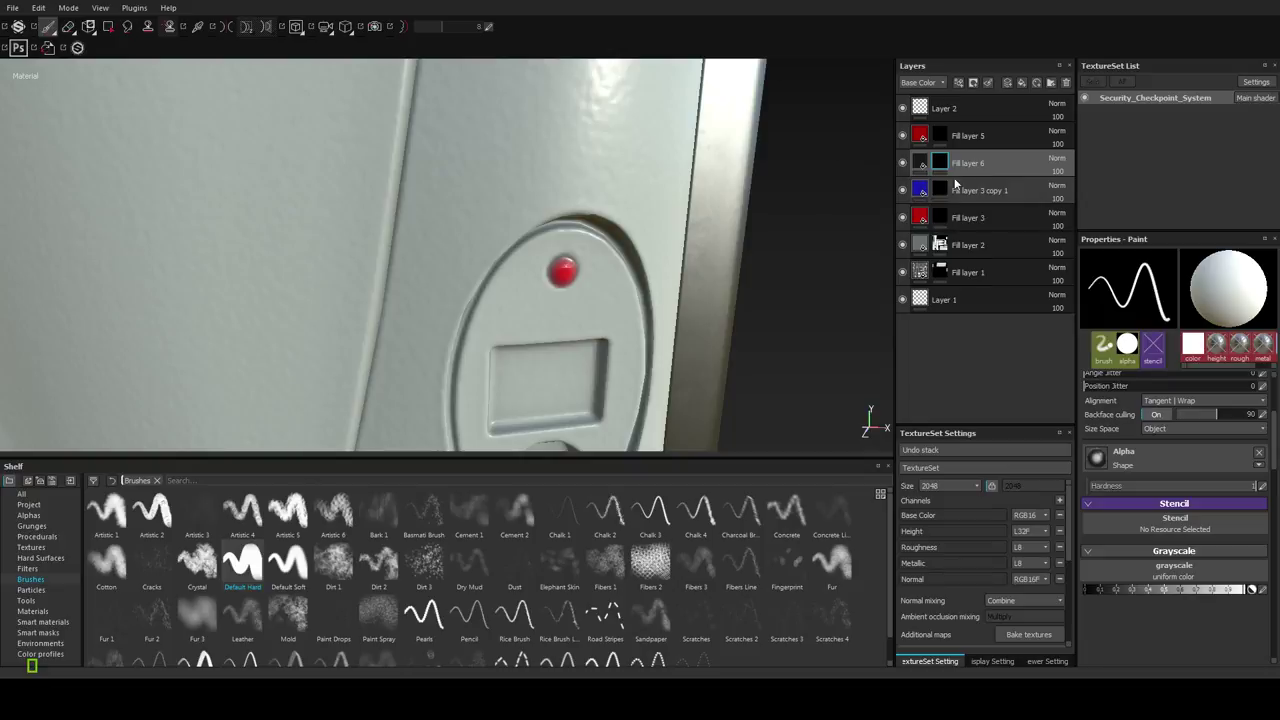
left_click_drag(606, 277, 563, 300, "alt")
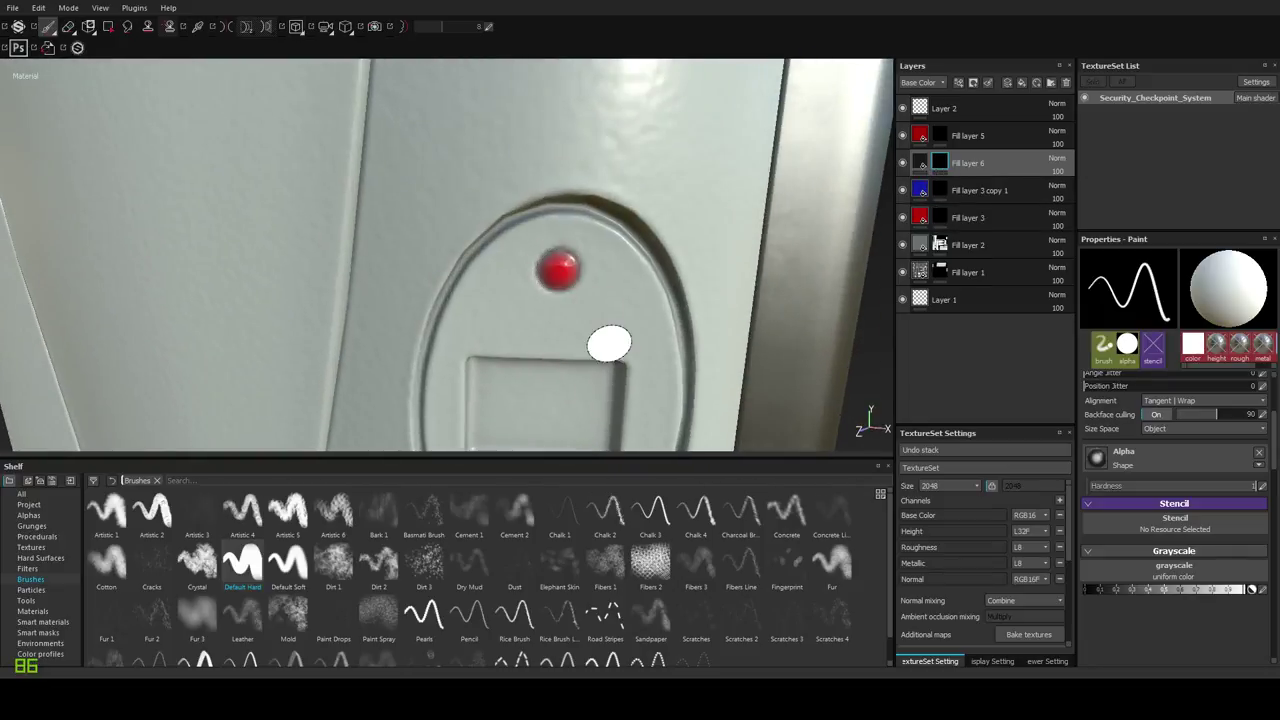
left_click_drag(608, 343, 600, 320, "alt")
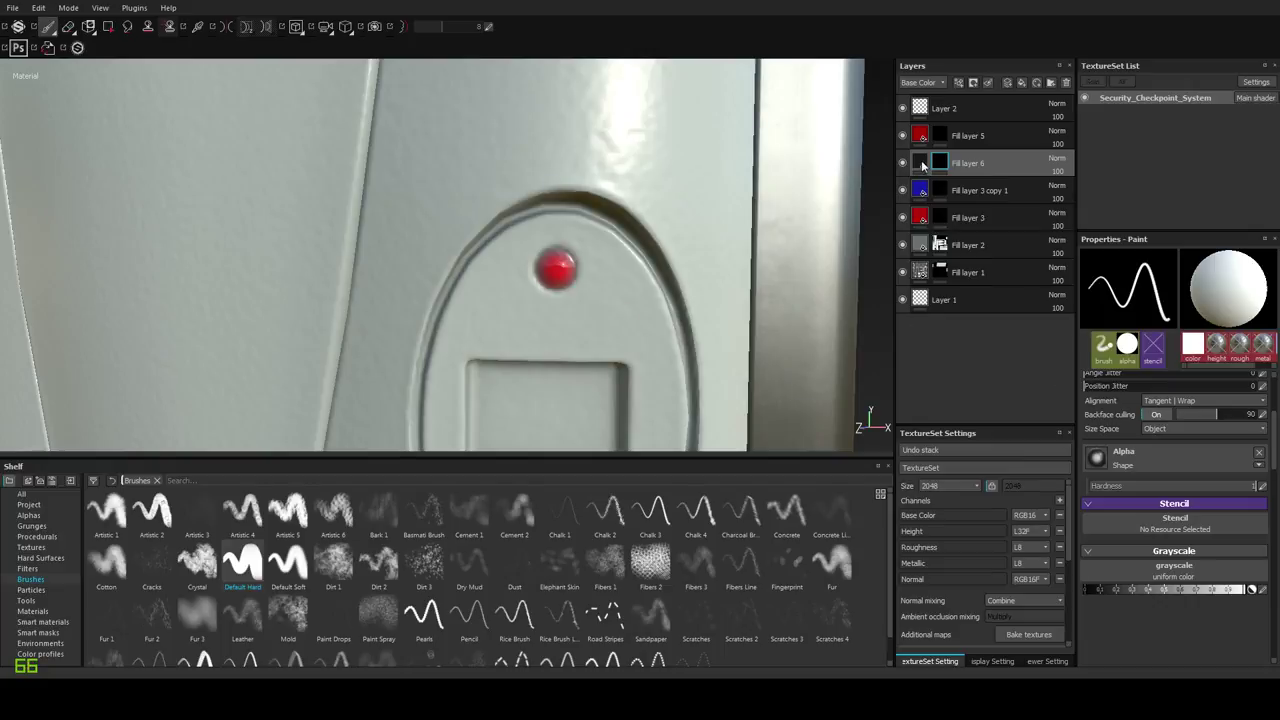
Make Fill layer 6's material active and inspect the red dot and its ring from several distances and angles around the tower.
left_click(923, 165)
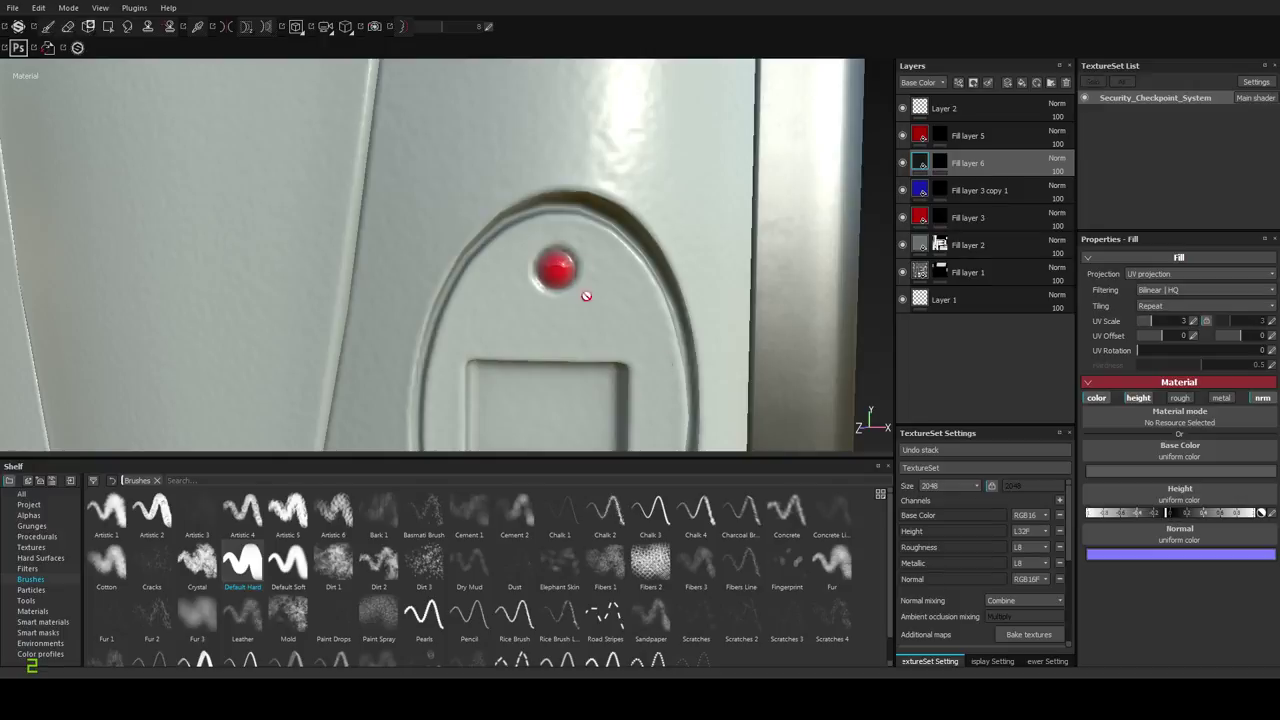
scroll(636, 272, "down", 5)
left_click_drag(643, 269, 584, 286, "alt")
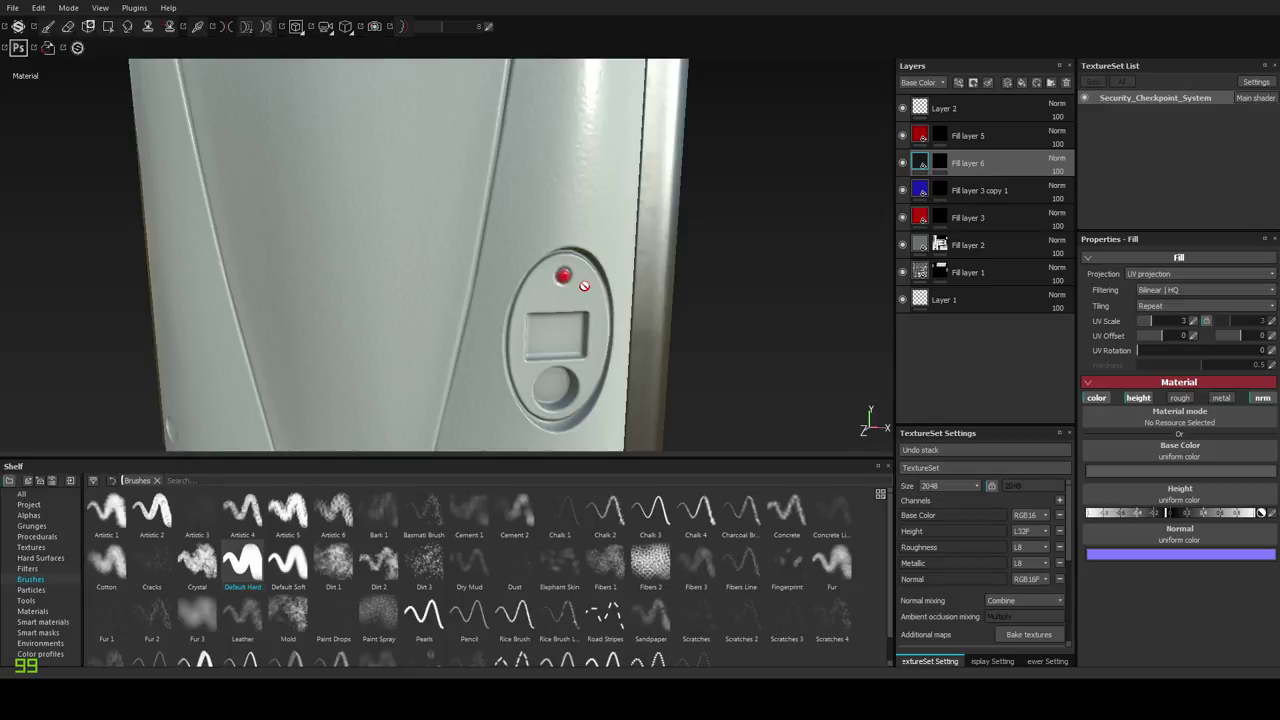
left_click_drag(584, 286, 537, 272, "alt")
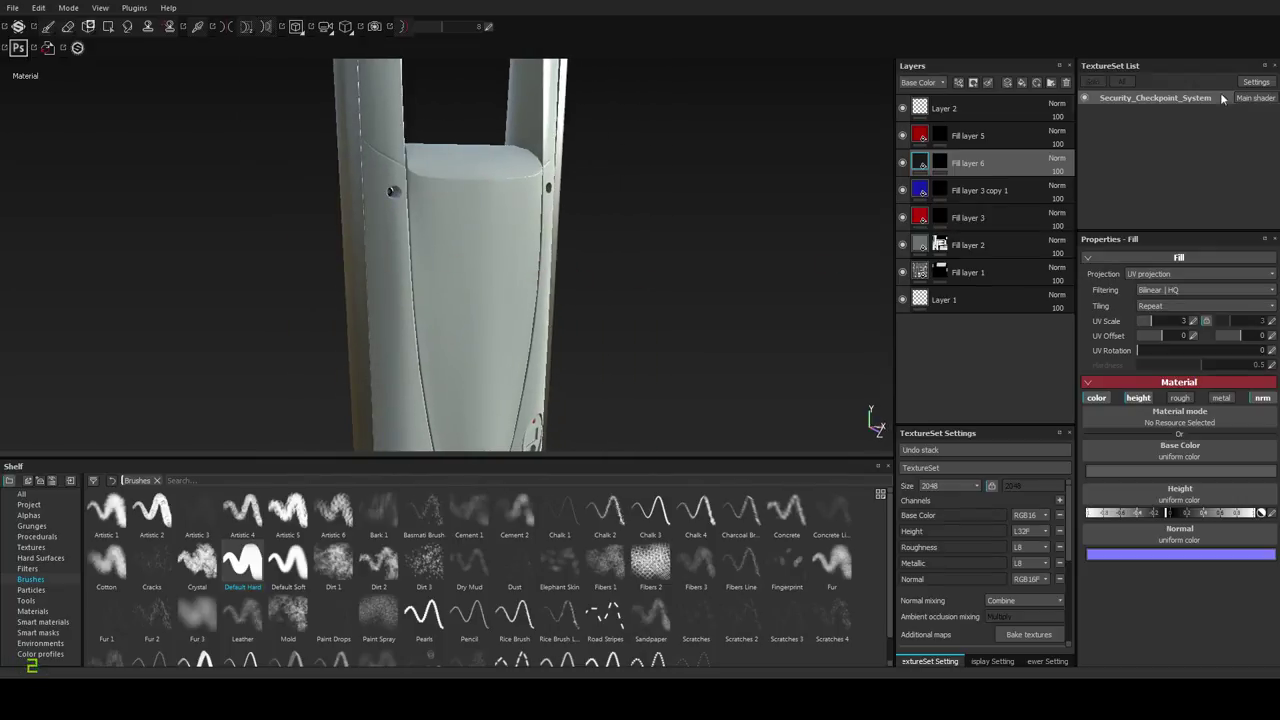
left_click_drag(606, 223, 577, 320, "alt")
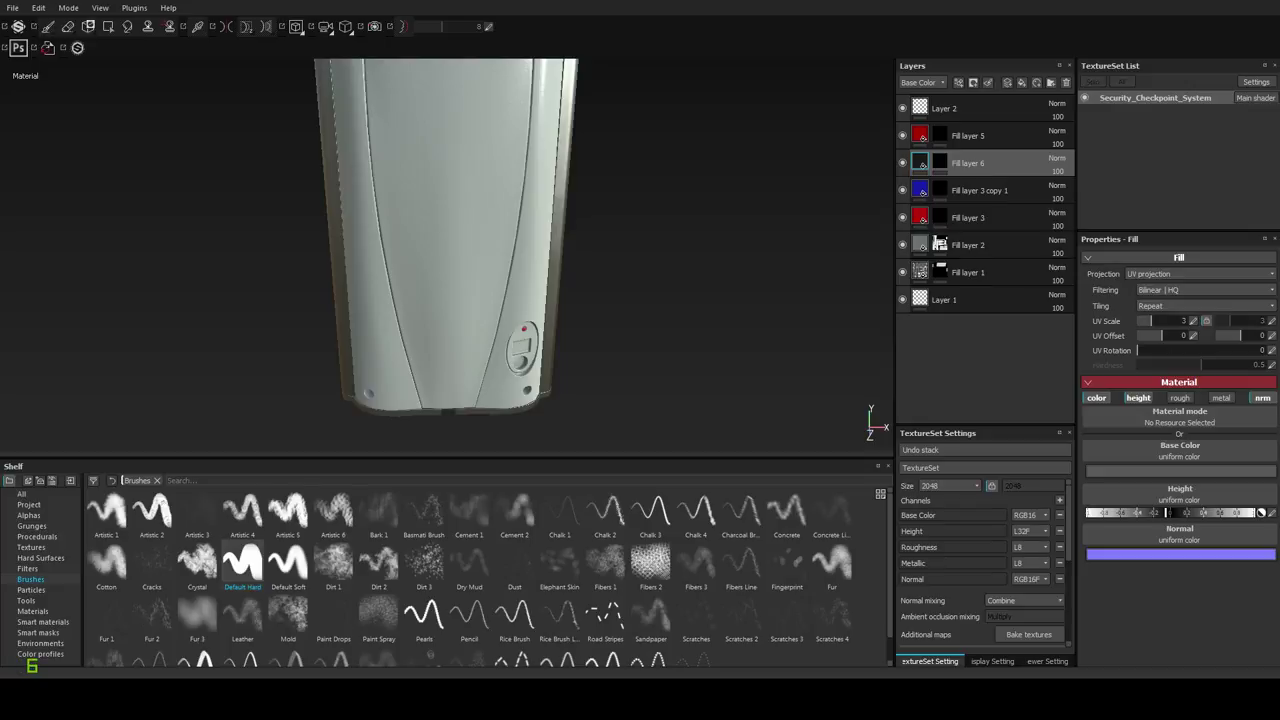
right_click_drag(550, 300, 560, 326, "alt")
middle_click_drag(560, 326, 566, 237, "alt")
right_click_drag(566, 237, 523, 383, "alt")
left_click_drag(523, 383, 479, 331, "alt")
right_click_drag(518, 296, 534, 330, "alt")
left_click_drag(534, 330, 509, 327, "alt")
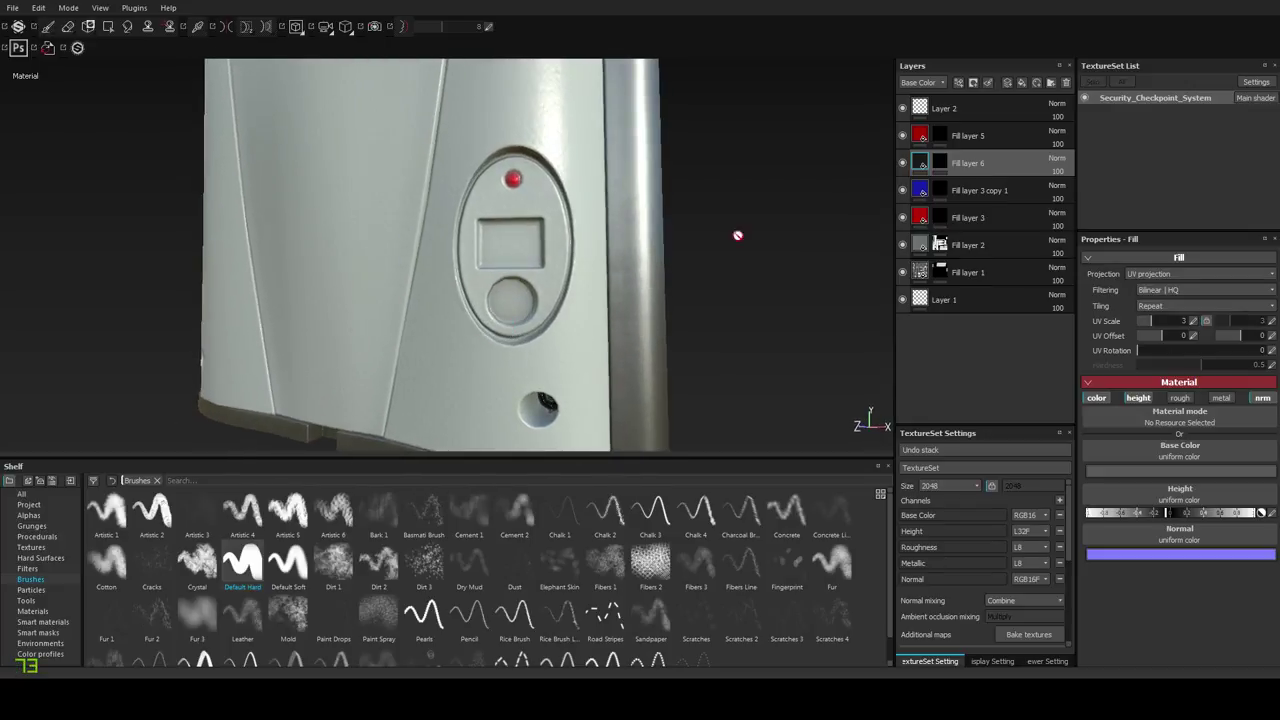
Add a new fill layer directly above Fill layer 5 and give it a black mask.
left_click(962, 137)
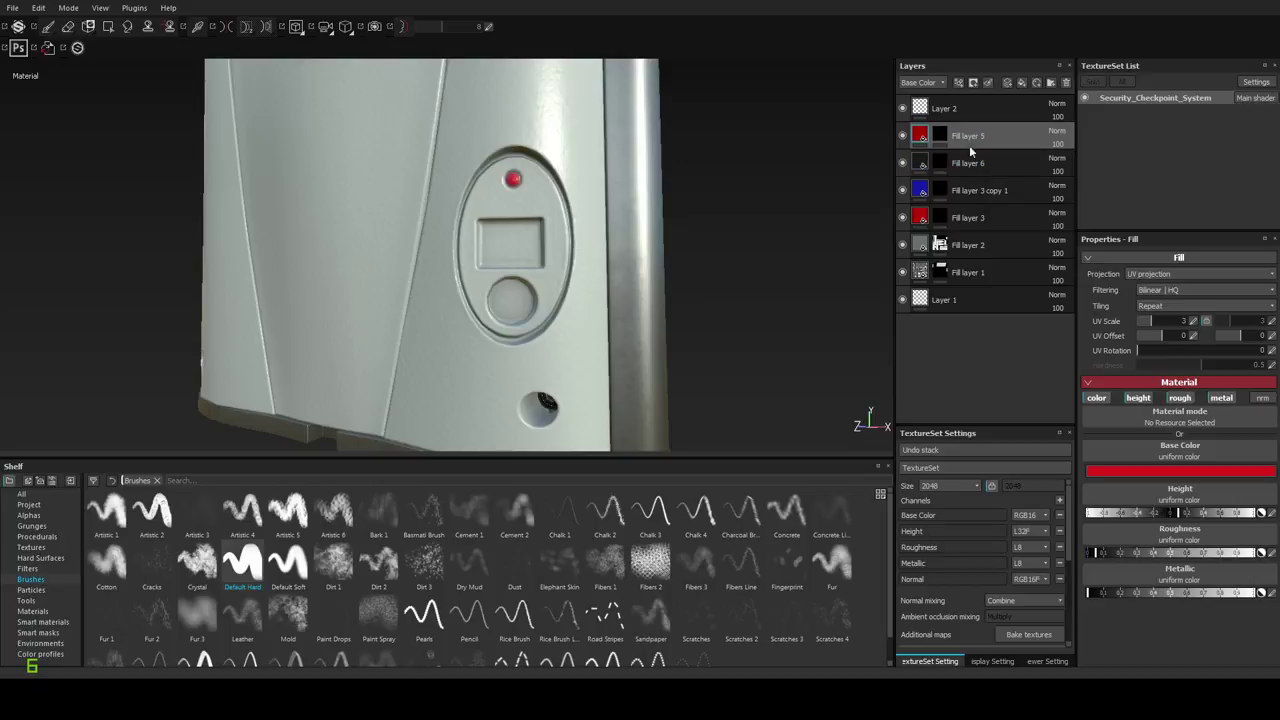
left_click(1021, 83)
left_click_drag(606, 251, 568, 303, "alt")
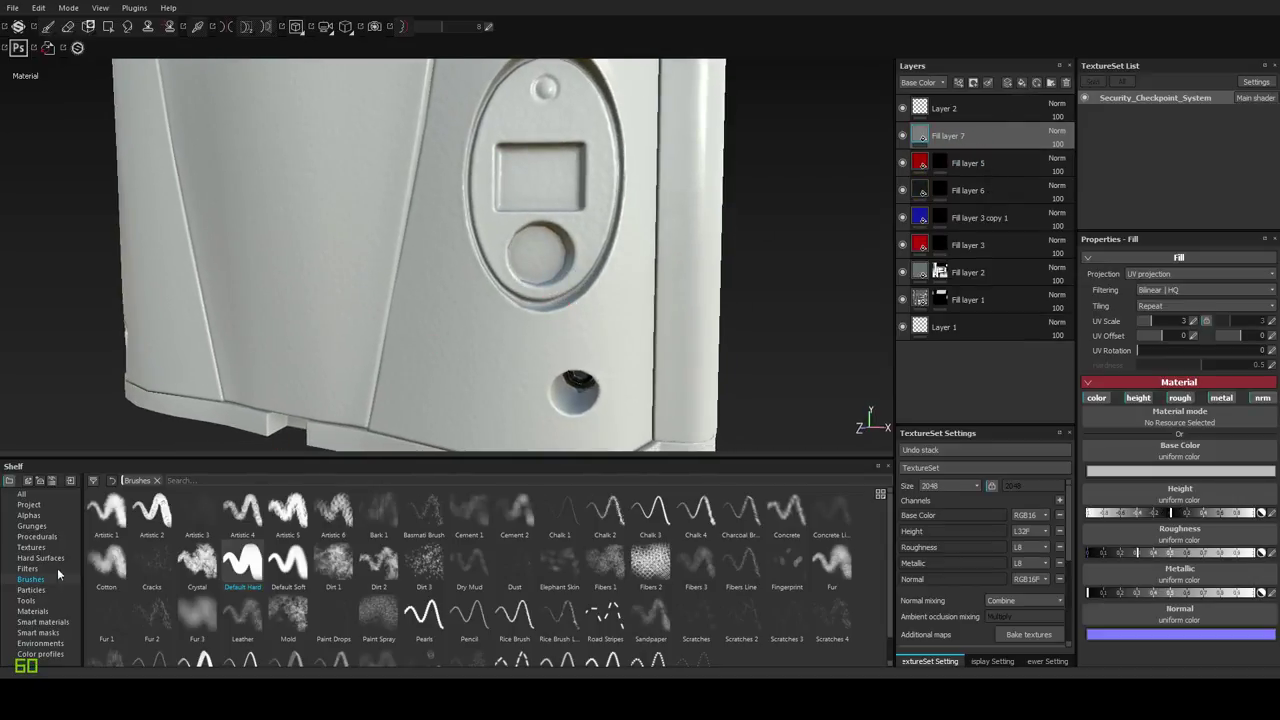
left_click(30, 515)
left_click(40, 547)
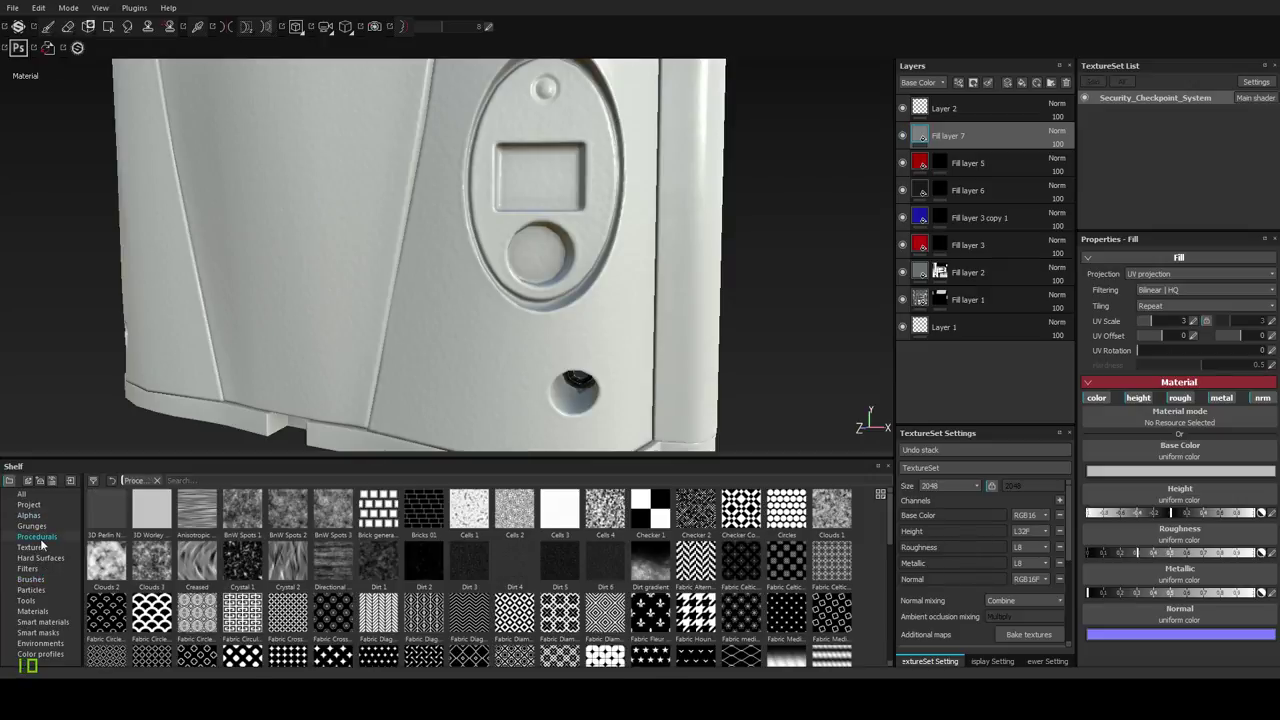
left_click(40, 516)
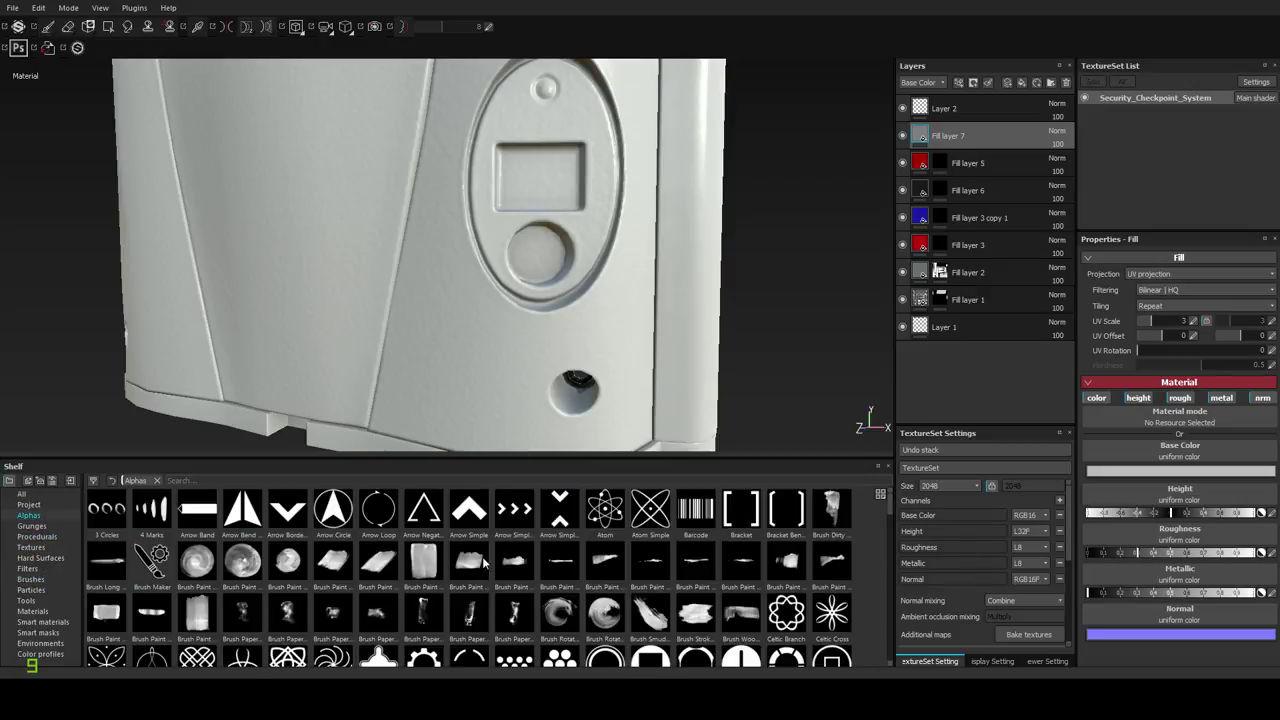
scroll(557, 563, "down", 3)
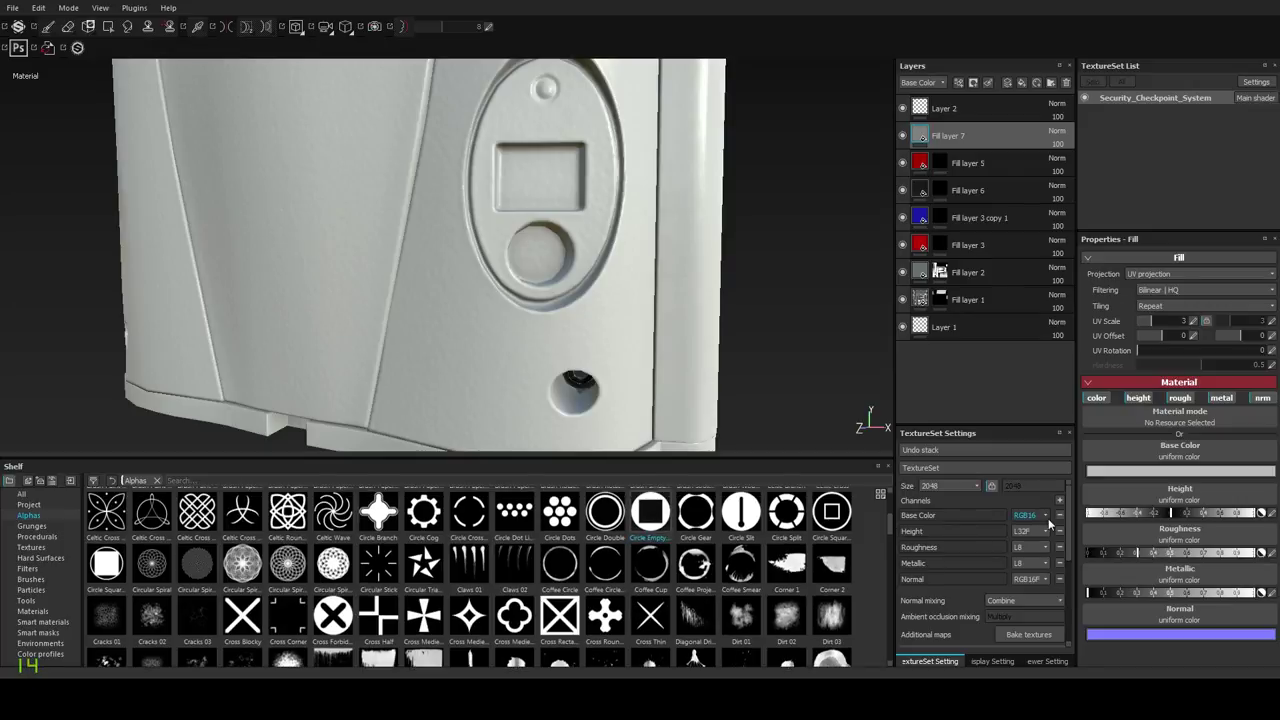
right_click(950, 138)
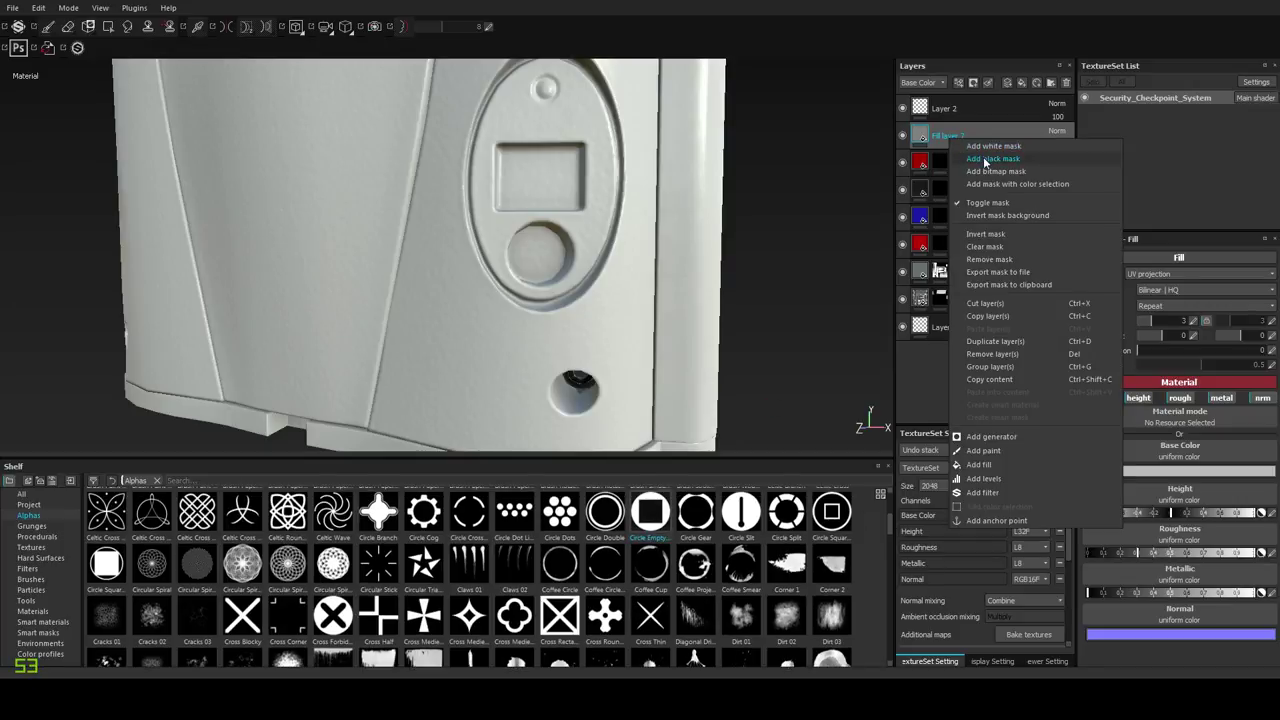
left_click(958, 143)
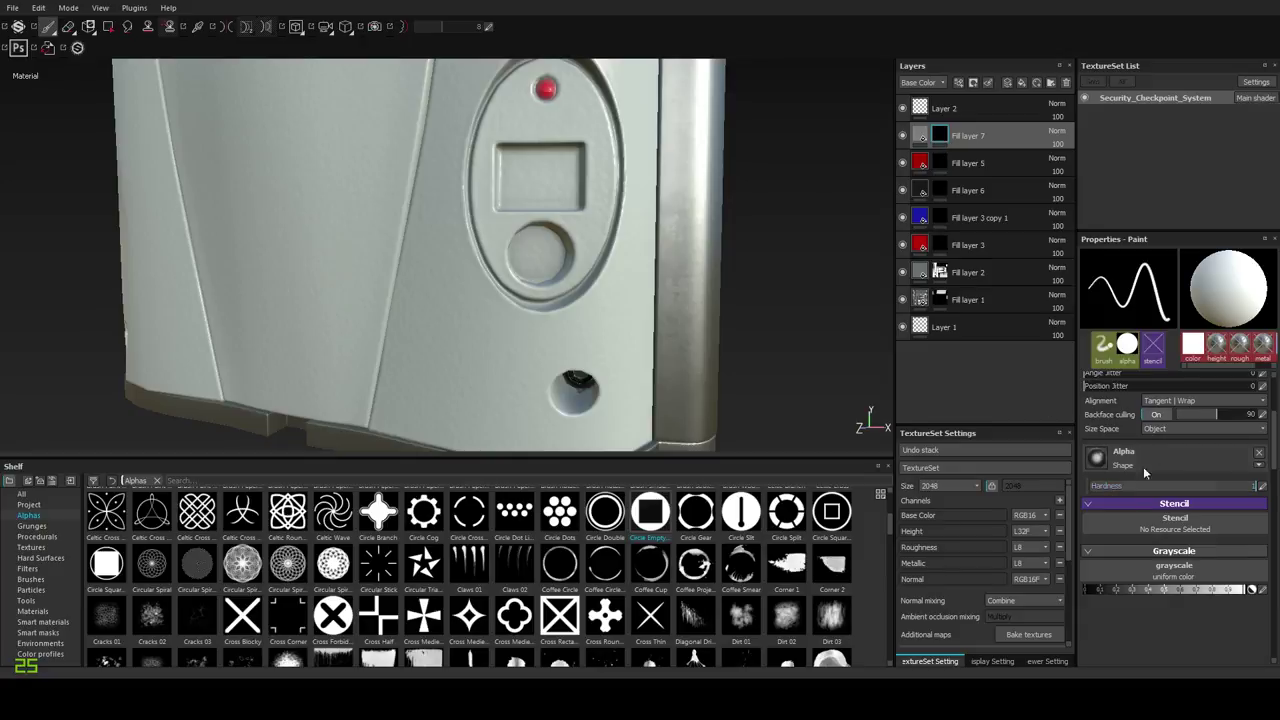
Try the Circle Empty Square and Circle Gear alphas on the brush for Fill layer 7's mask.
scroll(1160, 521, "up", 3)
scroll(1160, 521, "down", 2)
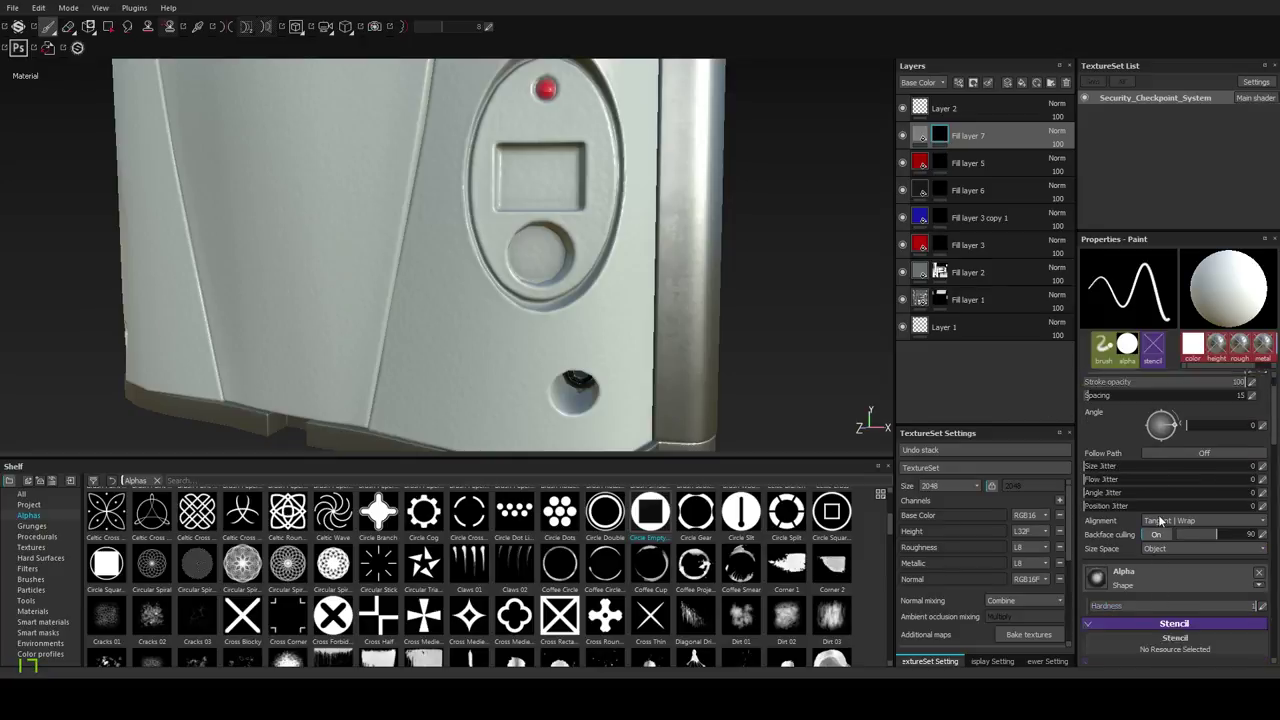
left_click(654, 524)
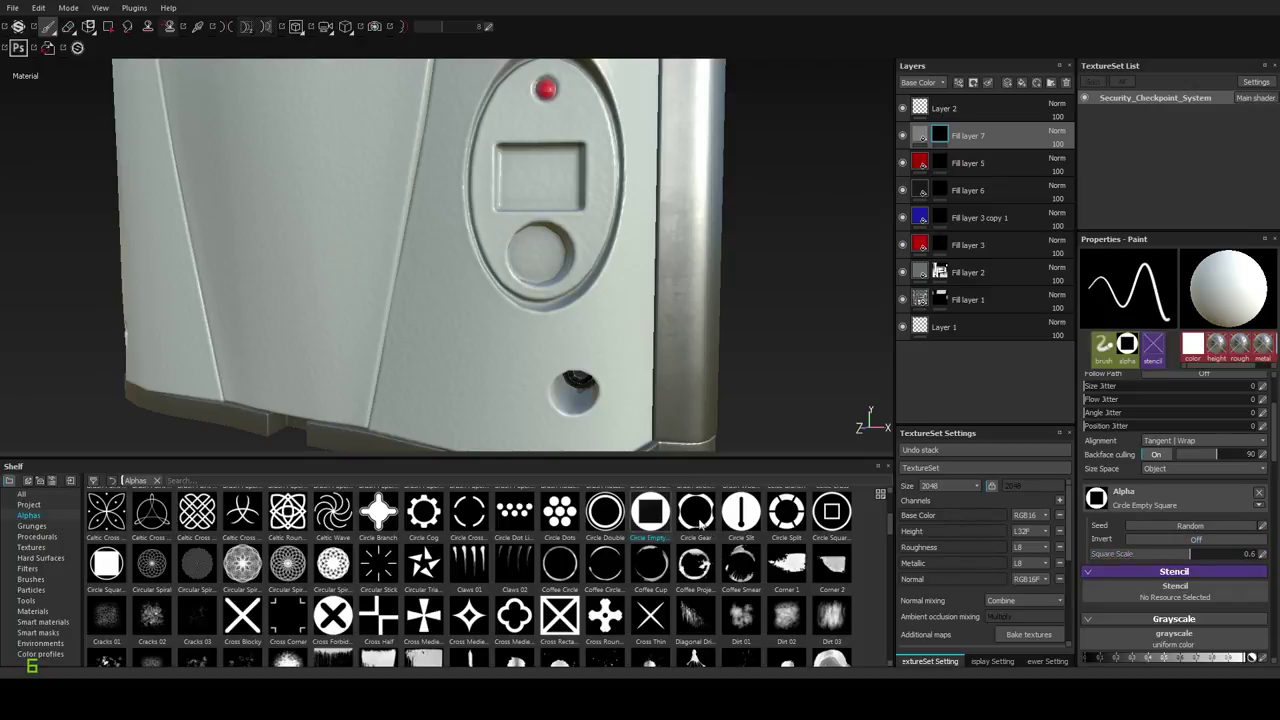
left_click(700, 522)
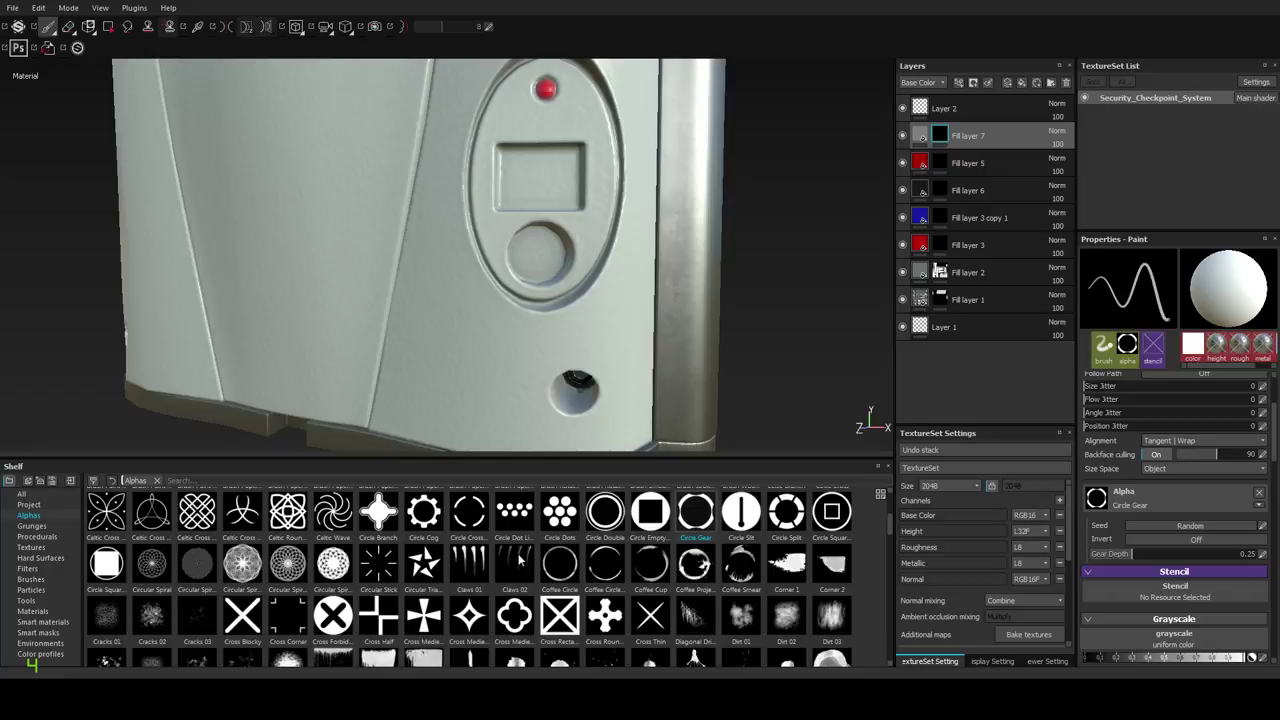
Try the Hexagon Border Corner Cut alpha with border width 0.72 and corner cut width 0.11, previewing it below the oval panel.
scroll(519, 560, "up", 3)
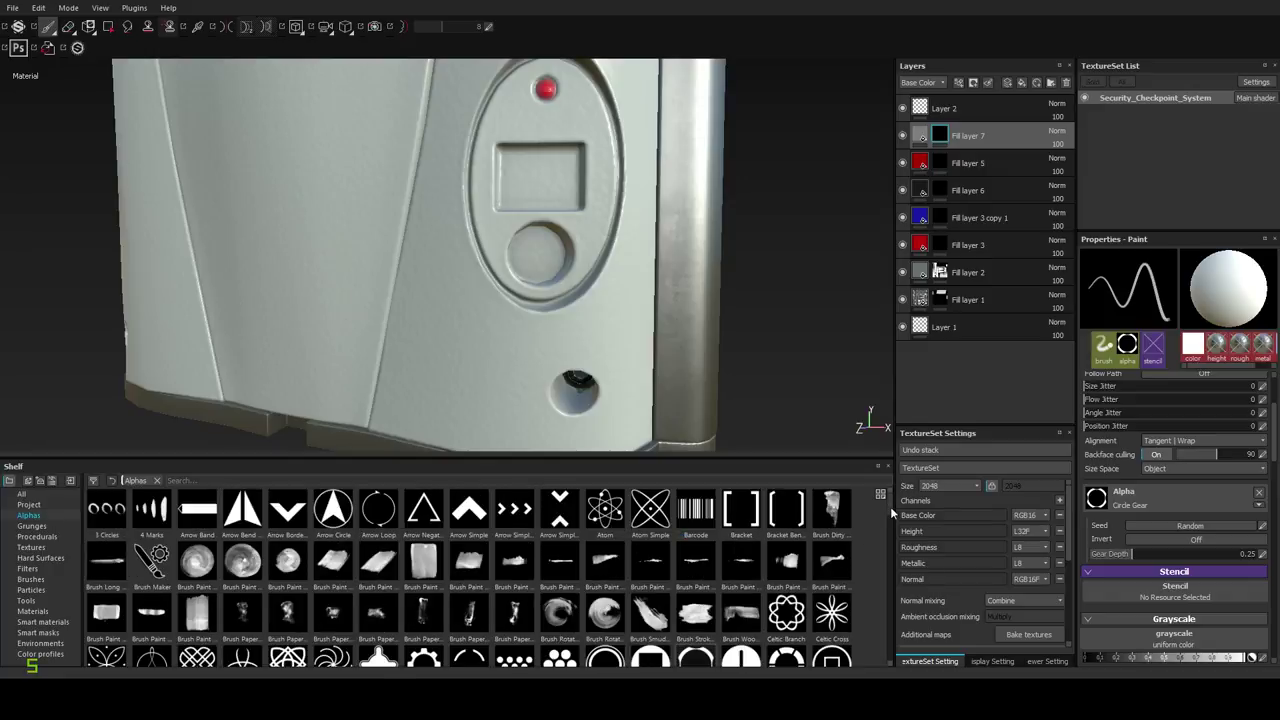
left_click_drag(890, 506, 884, 571)
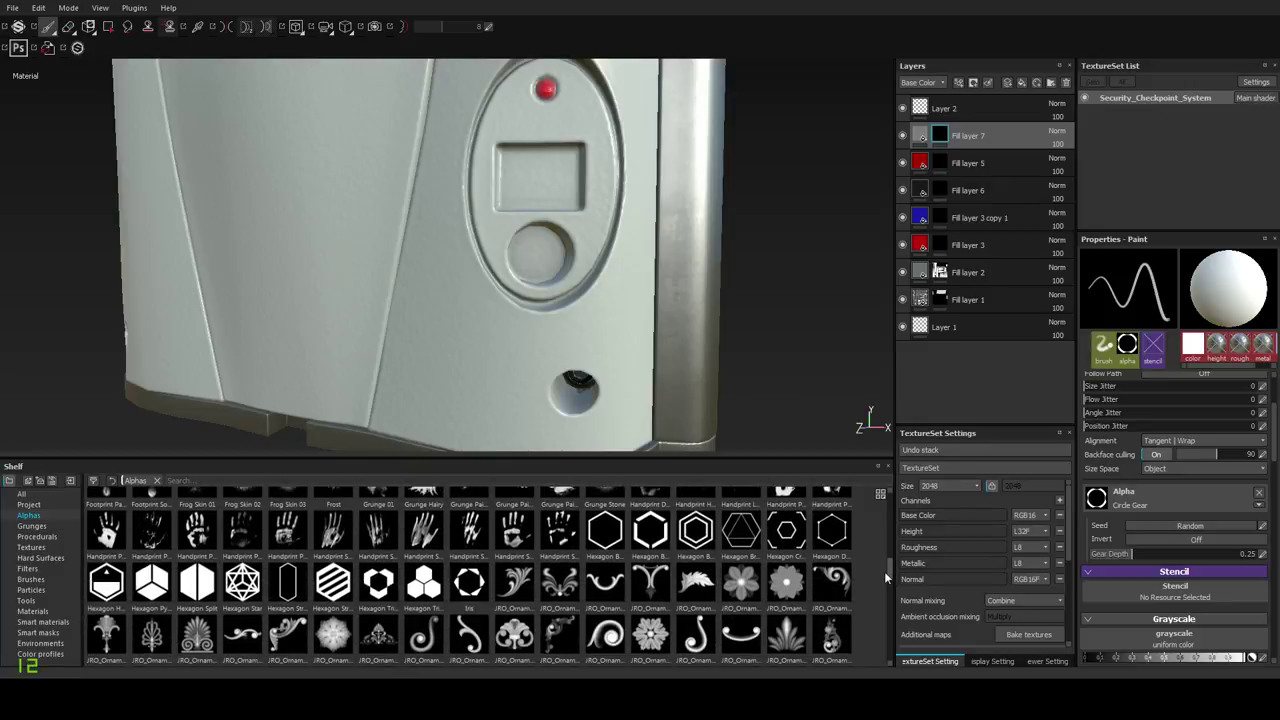
left_click(656, 545)
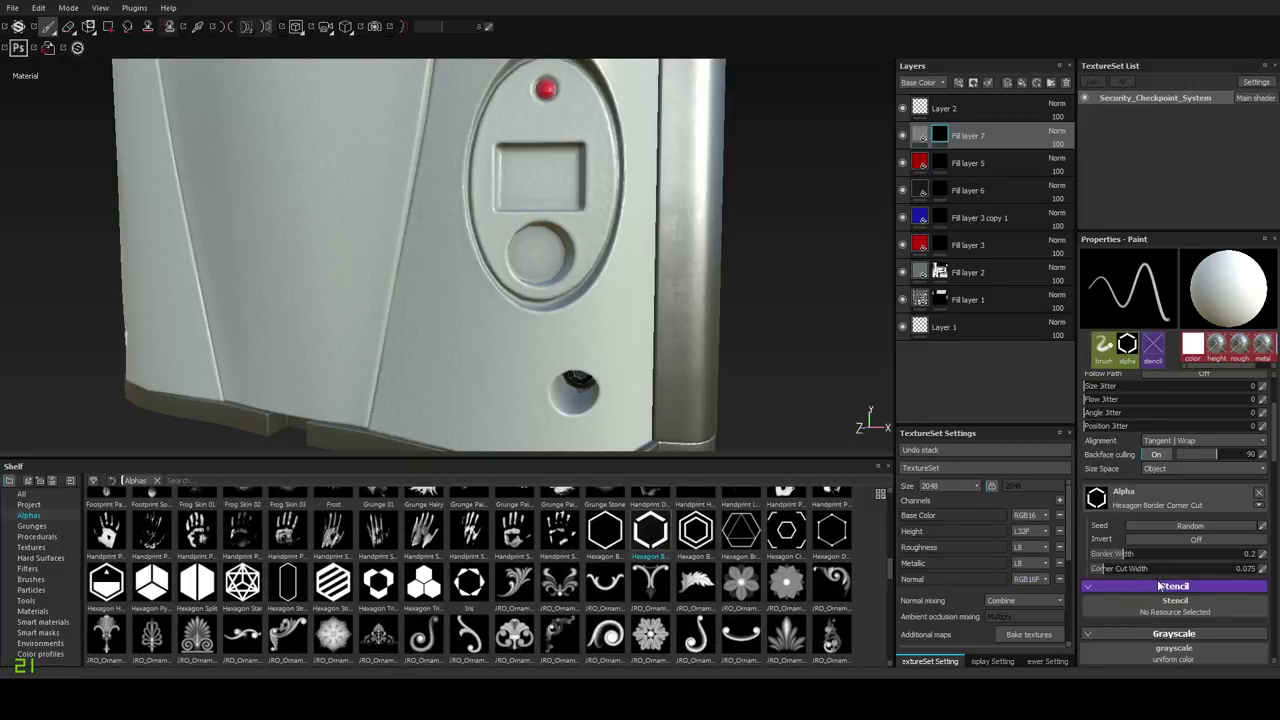
left_click_drag(1117, 569, 1210, 557)
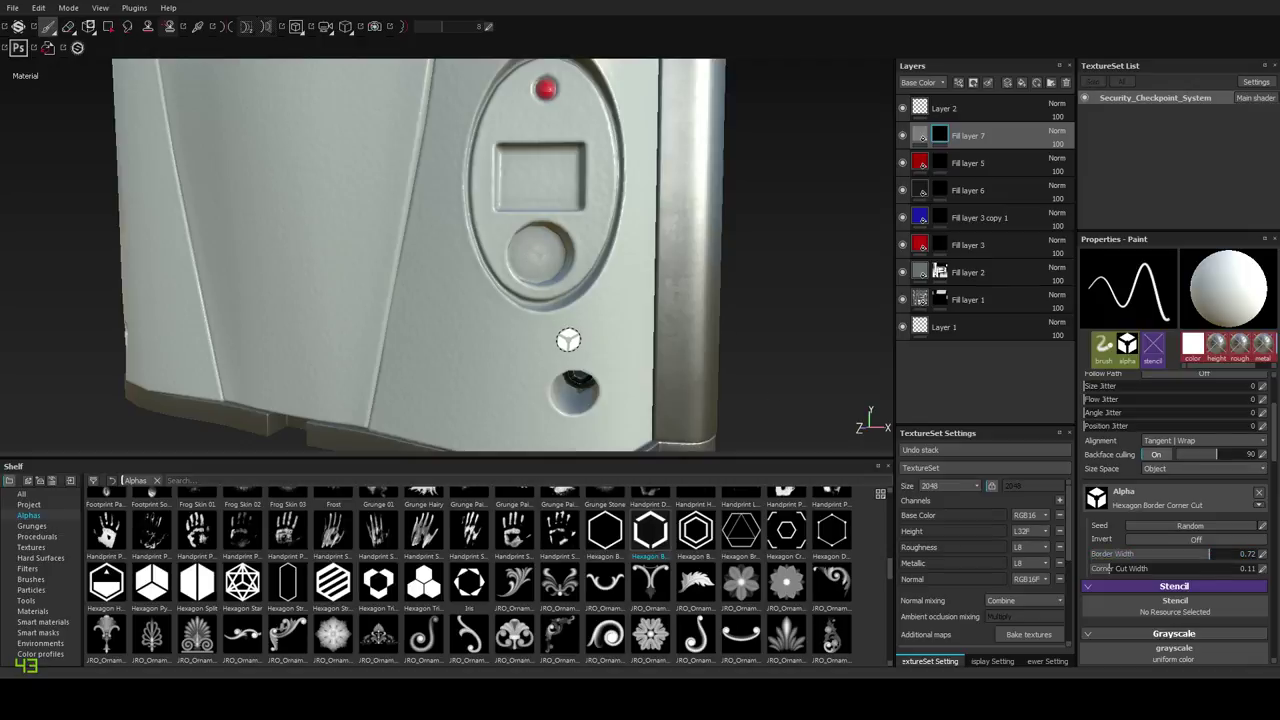
scroll(581, 344, "up", 2)
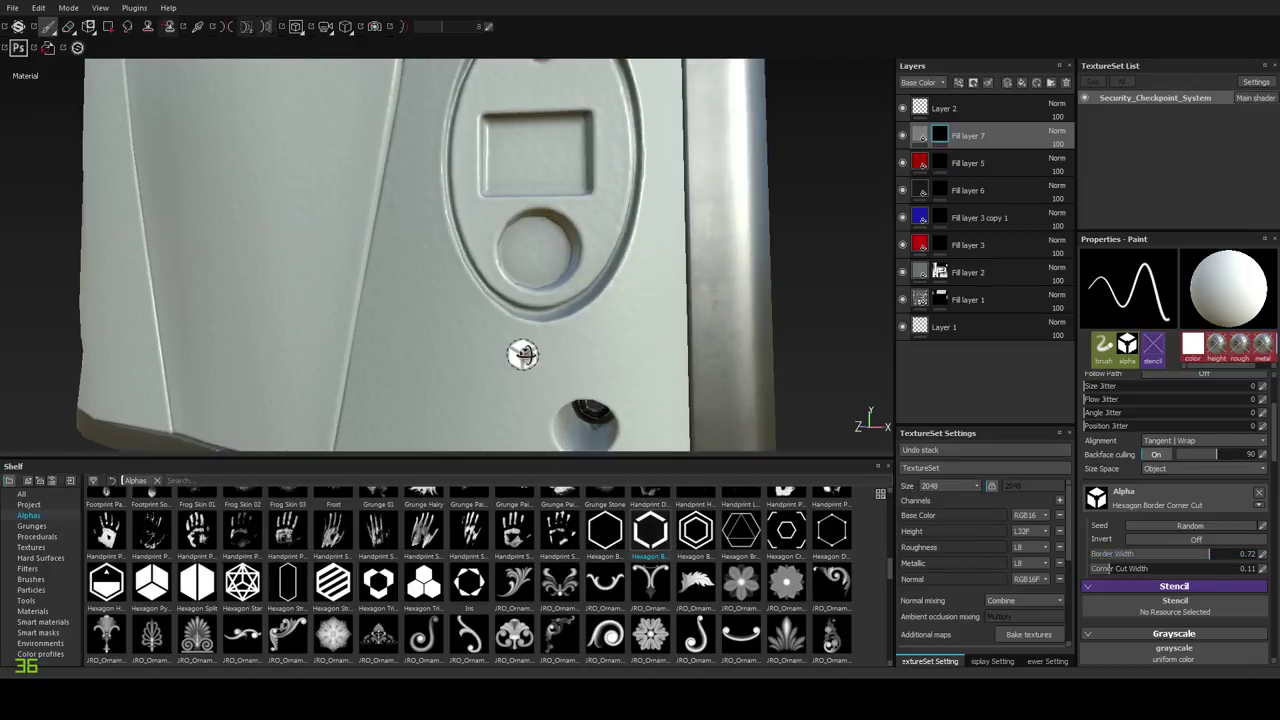
scroll(540, 365, "up", 1)
left_click_drag(550, 375, 491, 423, "alt")
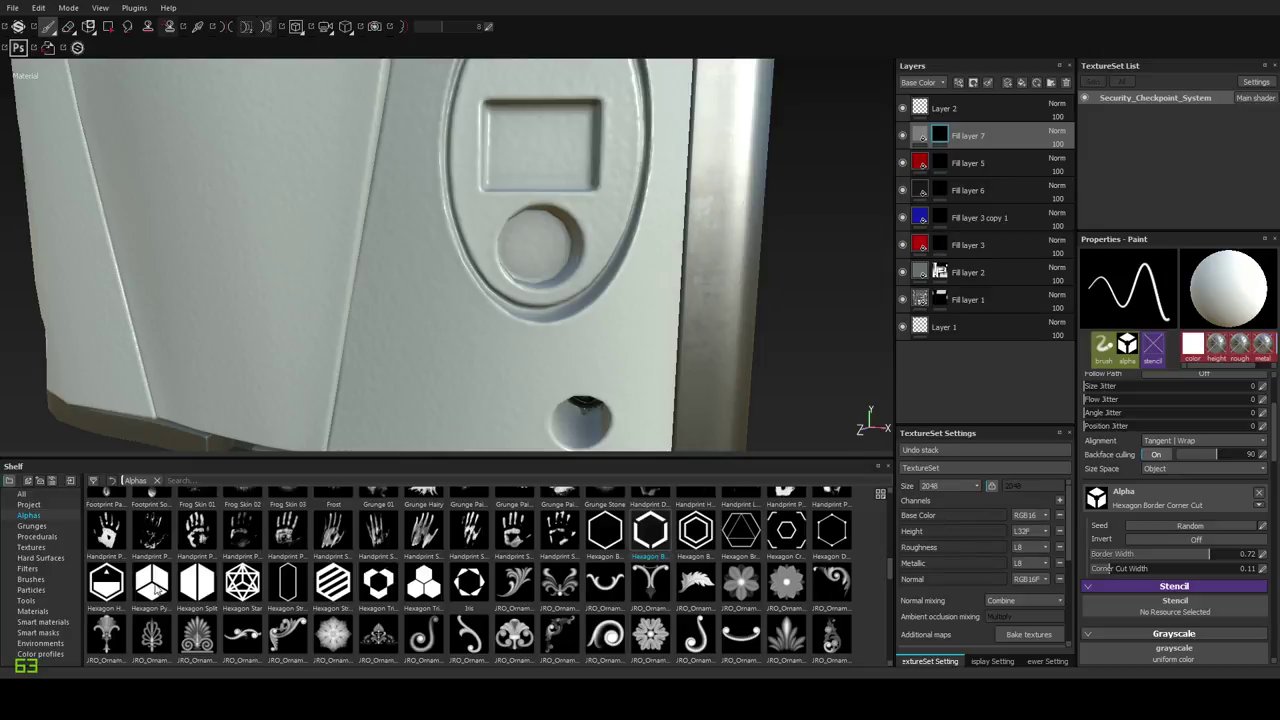
Try the Square Rectangle and Hexagon Split alphas on the mask brush, adjusting the hexagon's split width.
left_click_drag(890, 567, 898, 630)
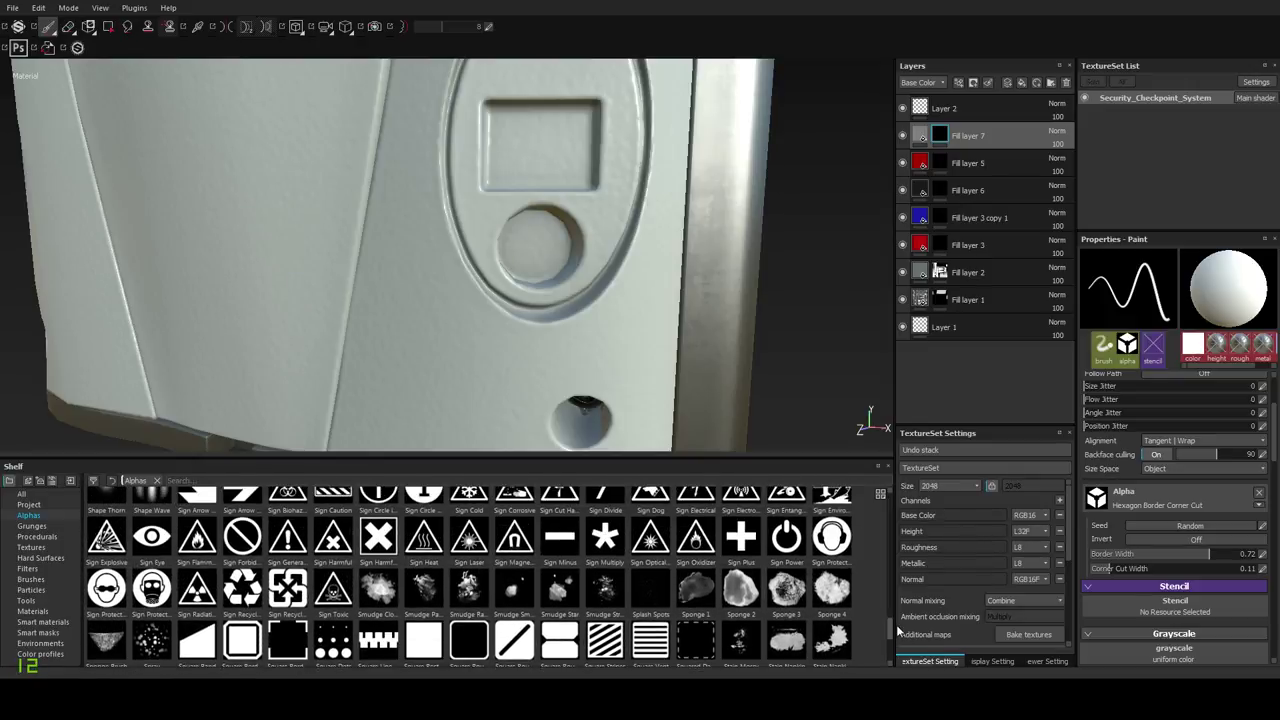
scroll(507, 612, "down", 1)
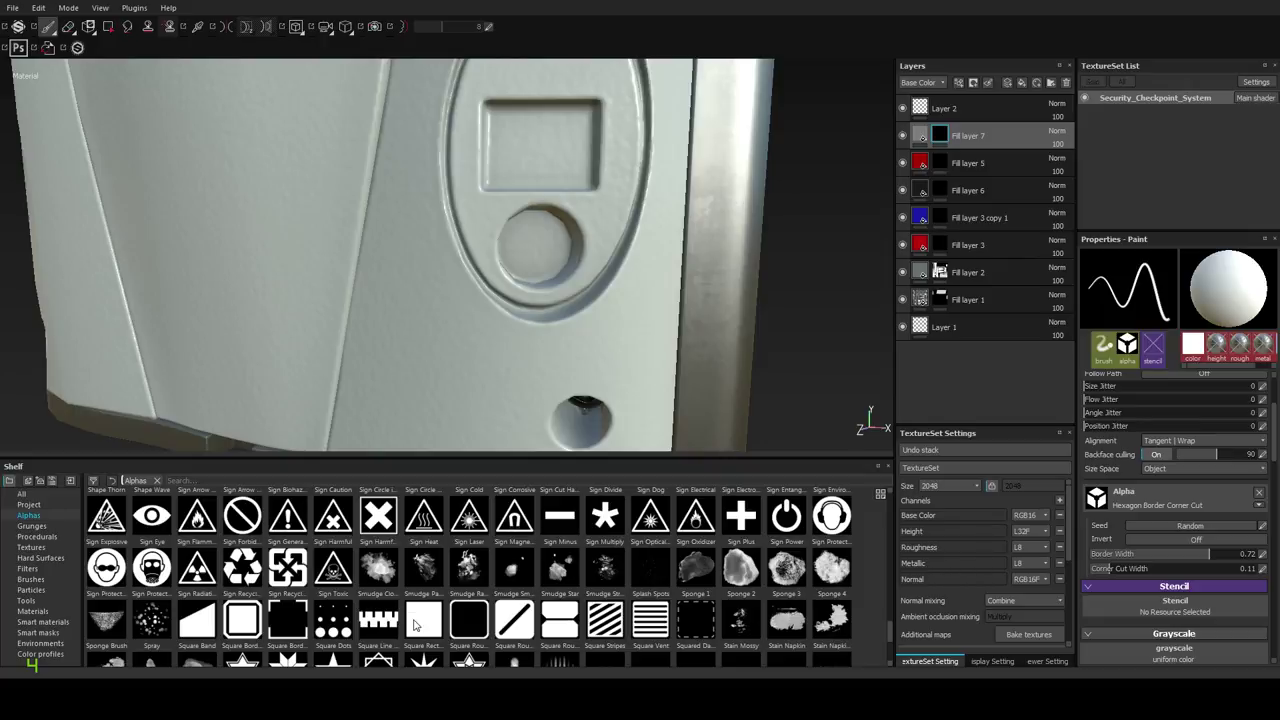
left_click(417, 625)
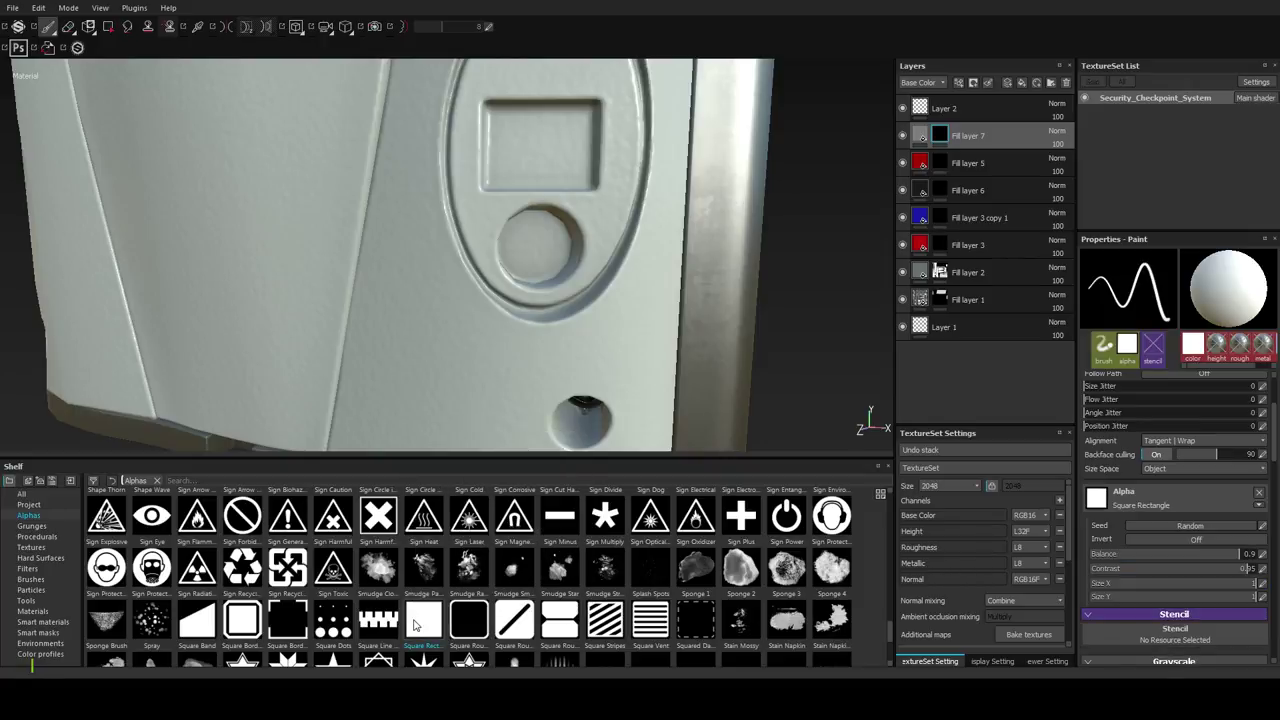
scroll(573, 579, "up", 3)
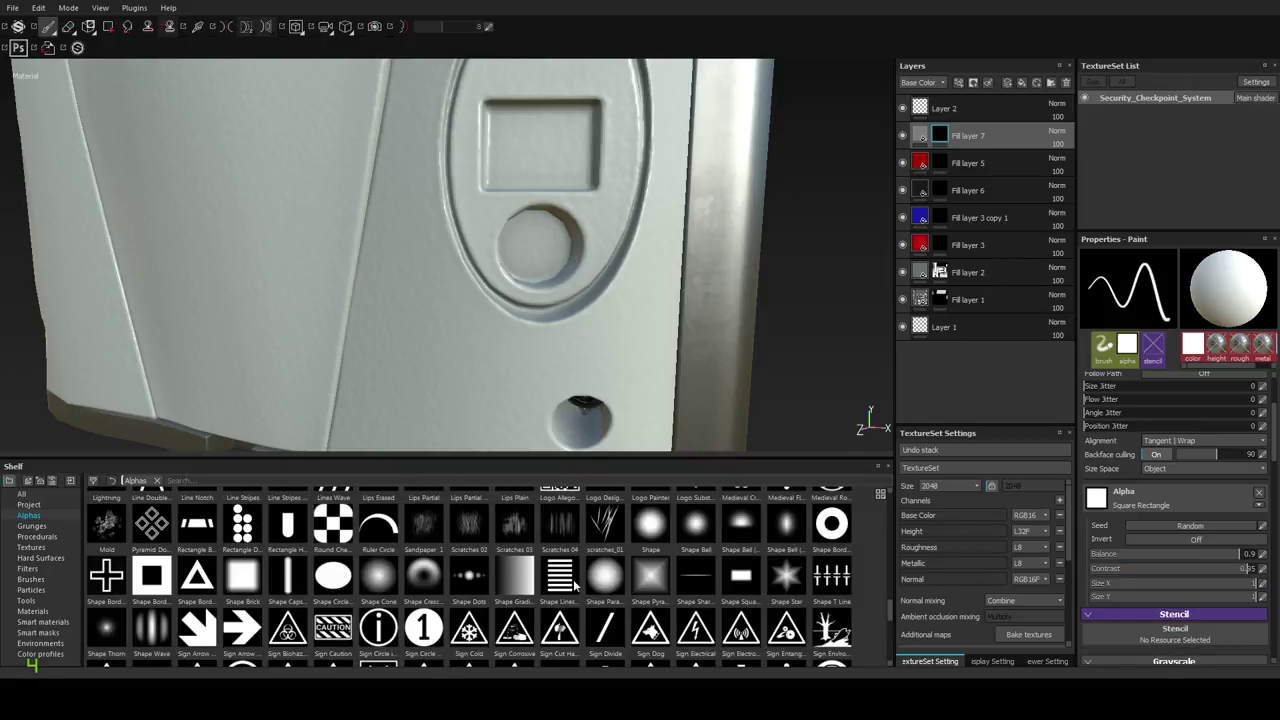
left_click_drag(889, 606, 892, 562)
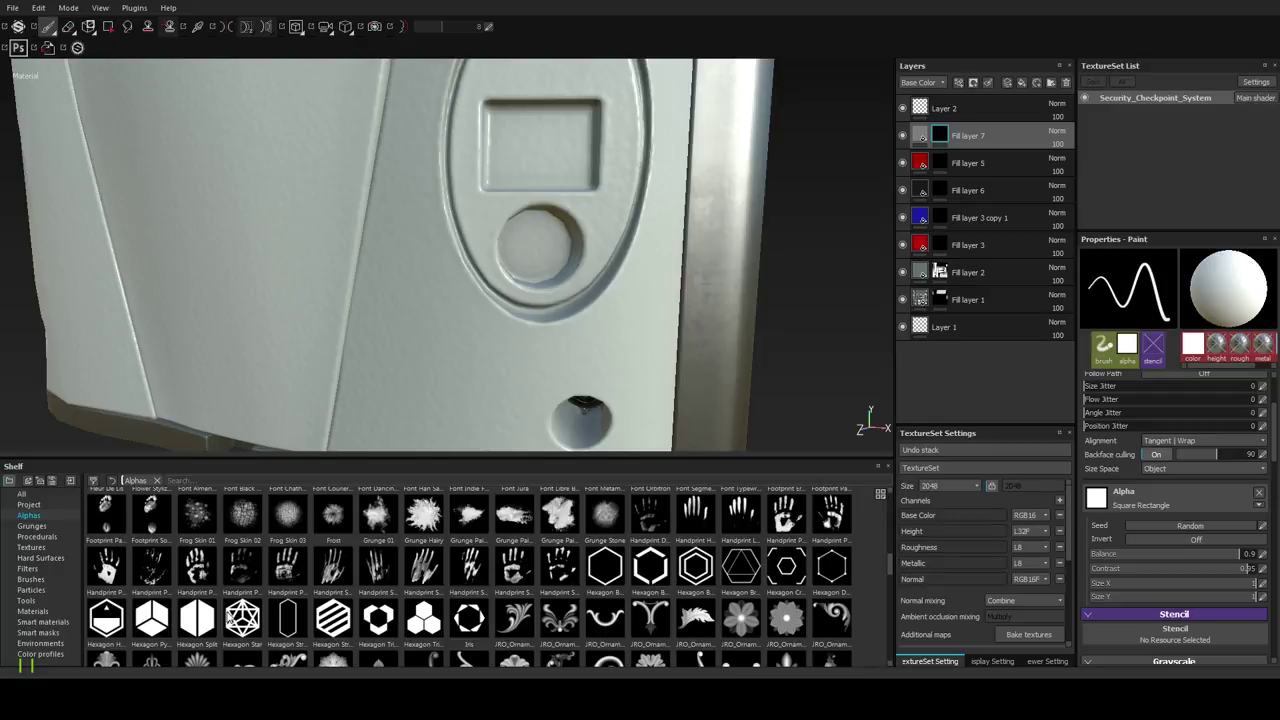
left_click(200, 620)
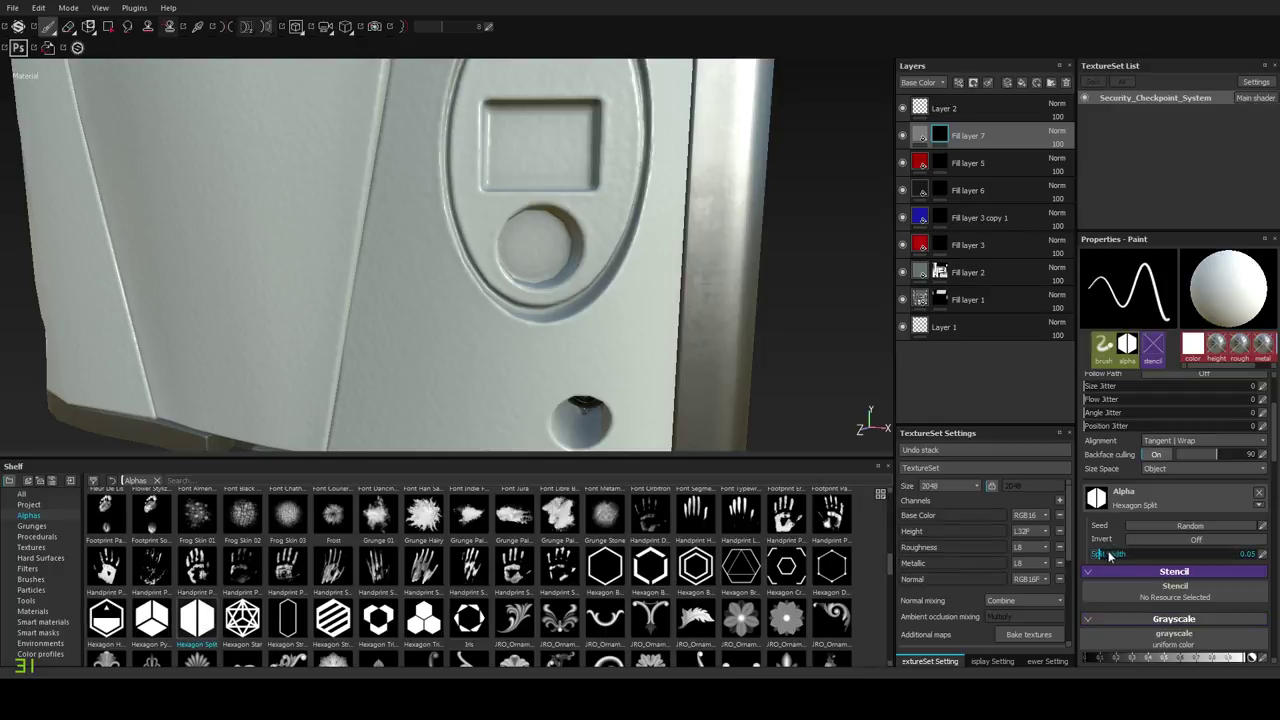
left_click_drag(1131, 558, 1093, 558)
Use the Hexagon Stripes alpha as a solid hexagon with border width 0.75, stripes bending -0.35, stripes tiling 8 and stripes width 1.
left_click(379, 622)
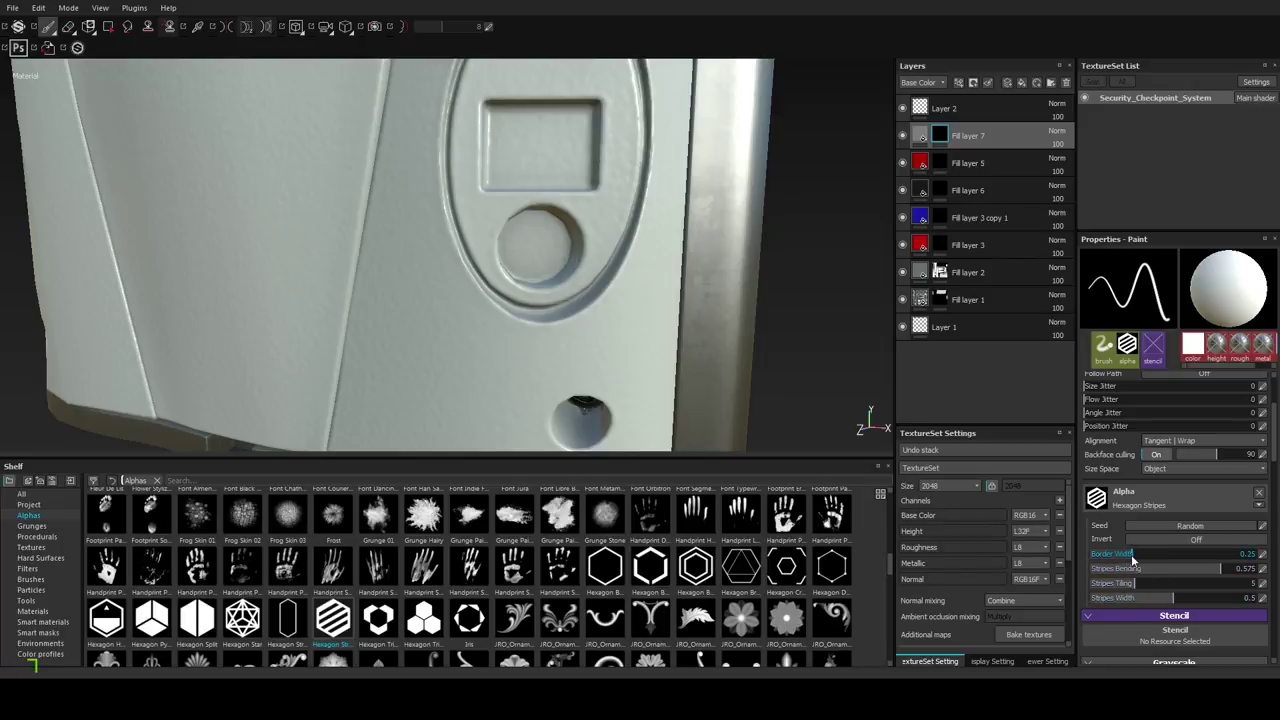
mouse_move(1134, 559)
left_mouse_down()
mouse_move(1237, 560)
mouse_move(1146, 578)
left_mouse_up()
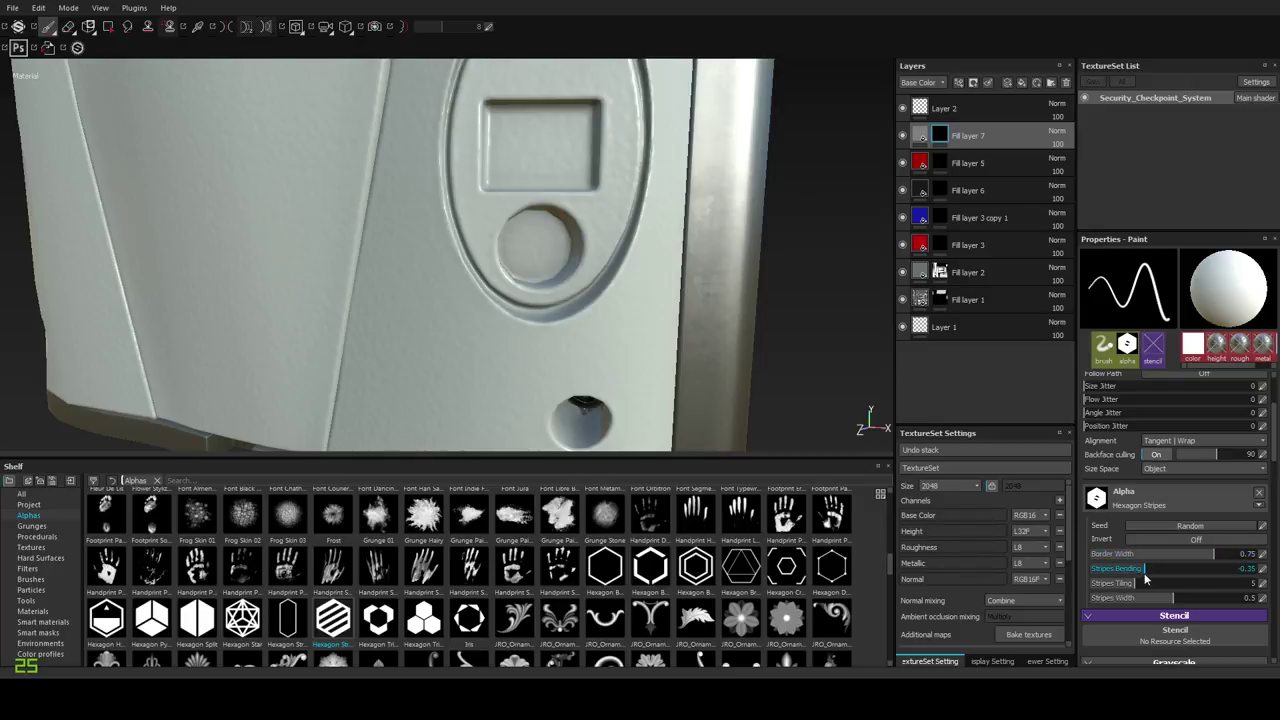
left_click(1178, 584)
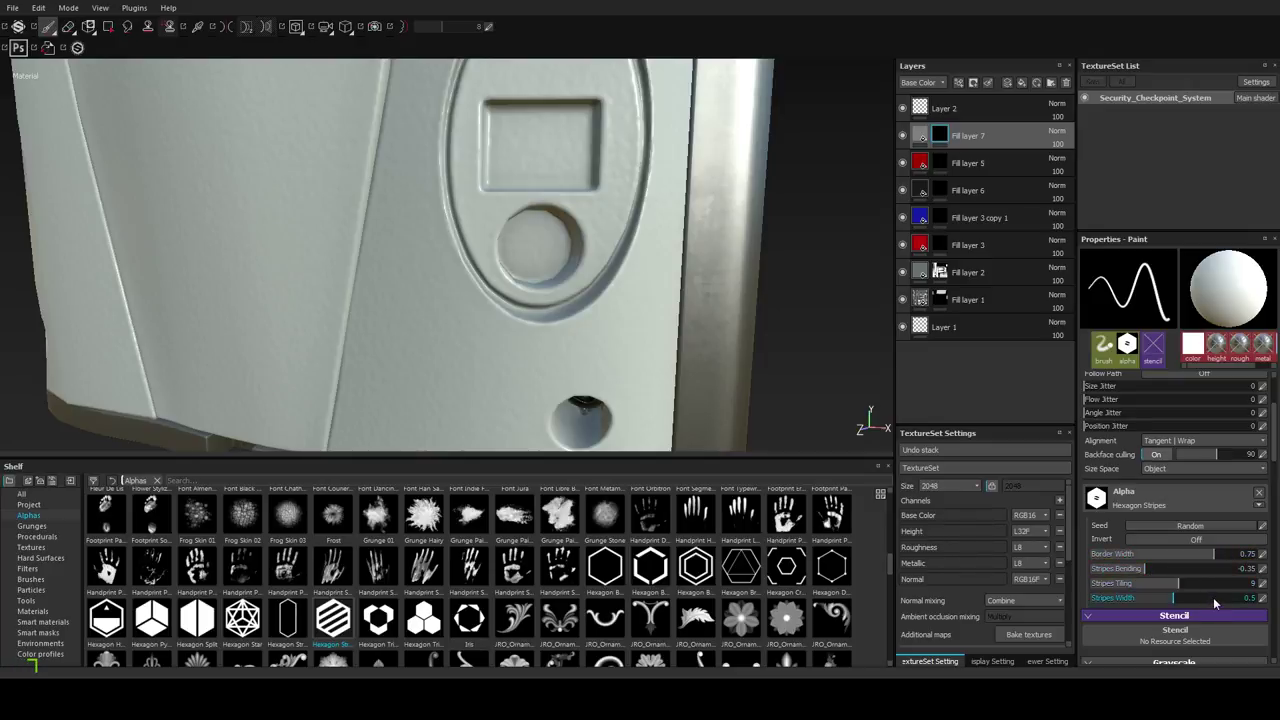
left_click_drag(1213, 597, 1262, 597)
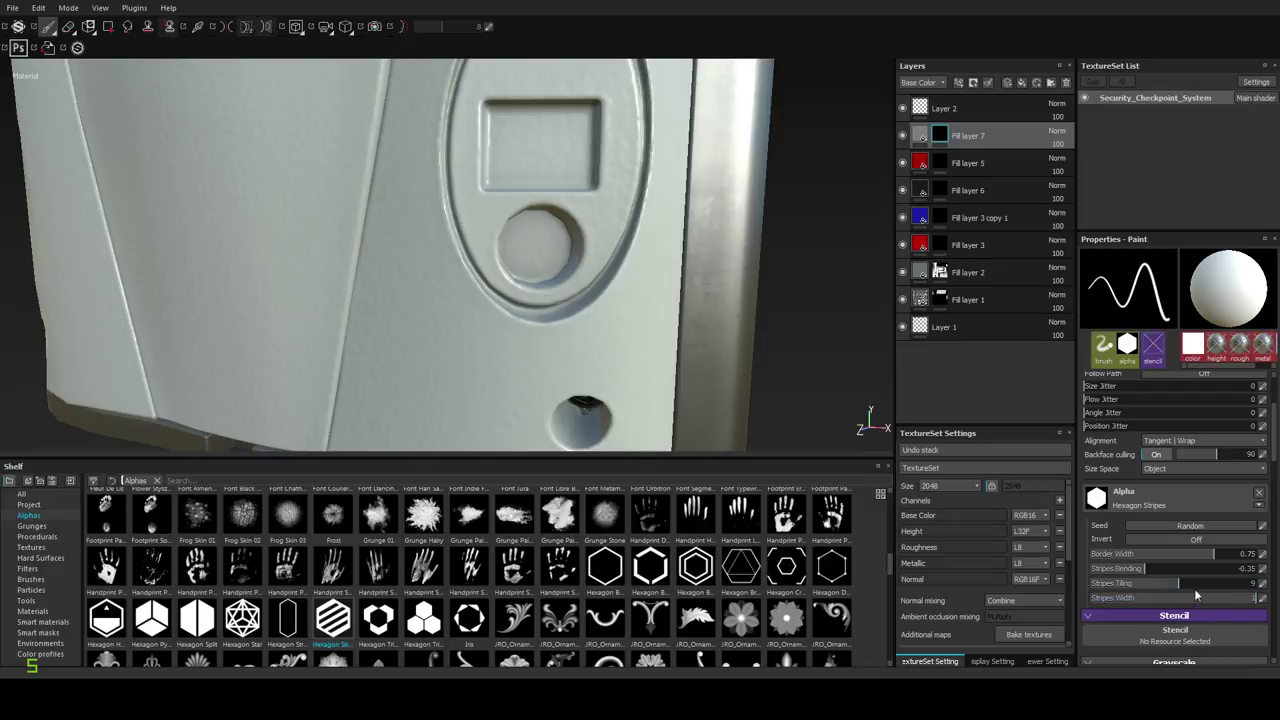
left_click_drag(1176, 590, 1167, 588)
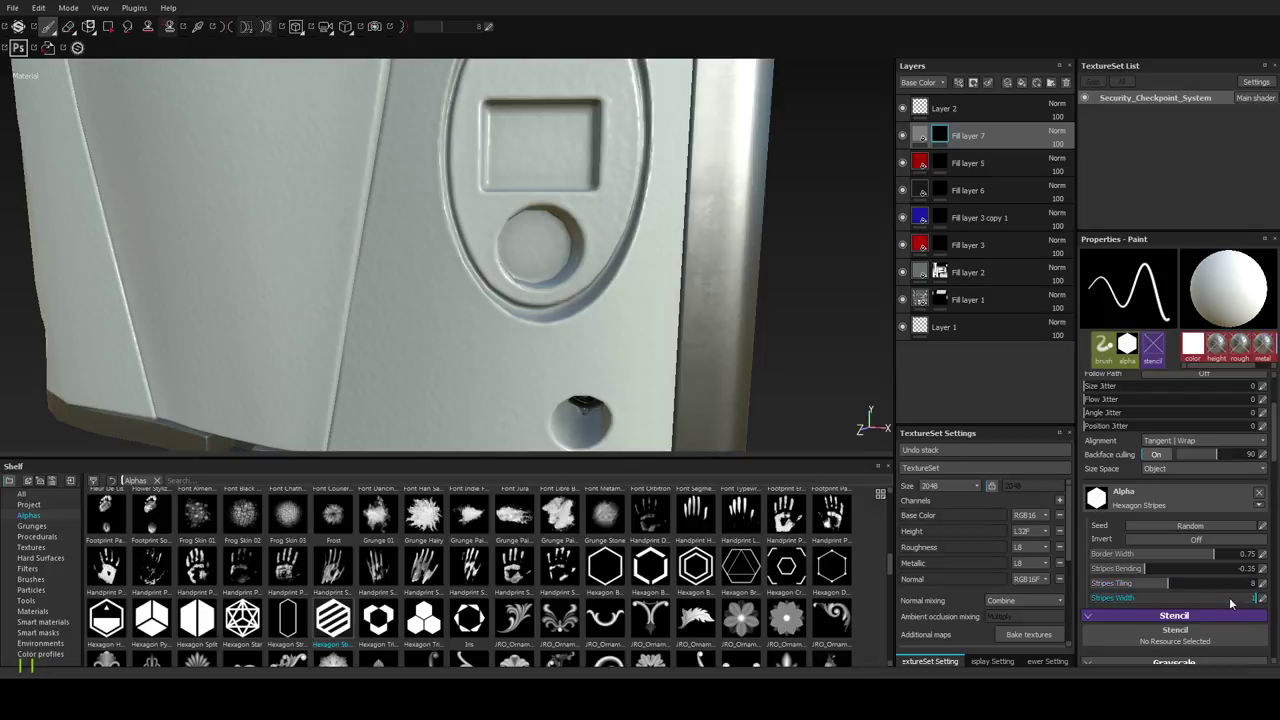
left_click(1262, 598)
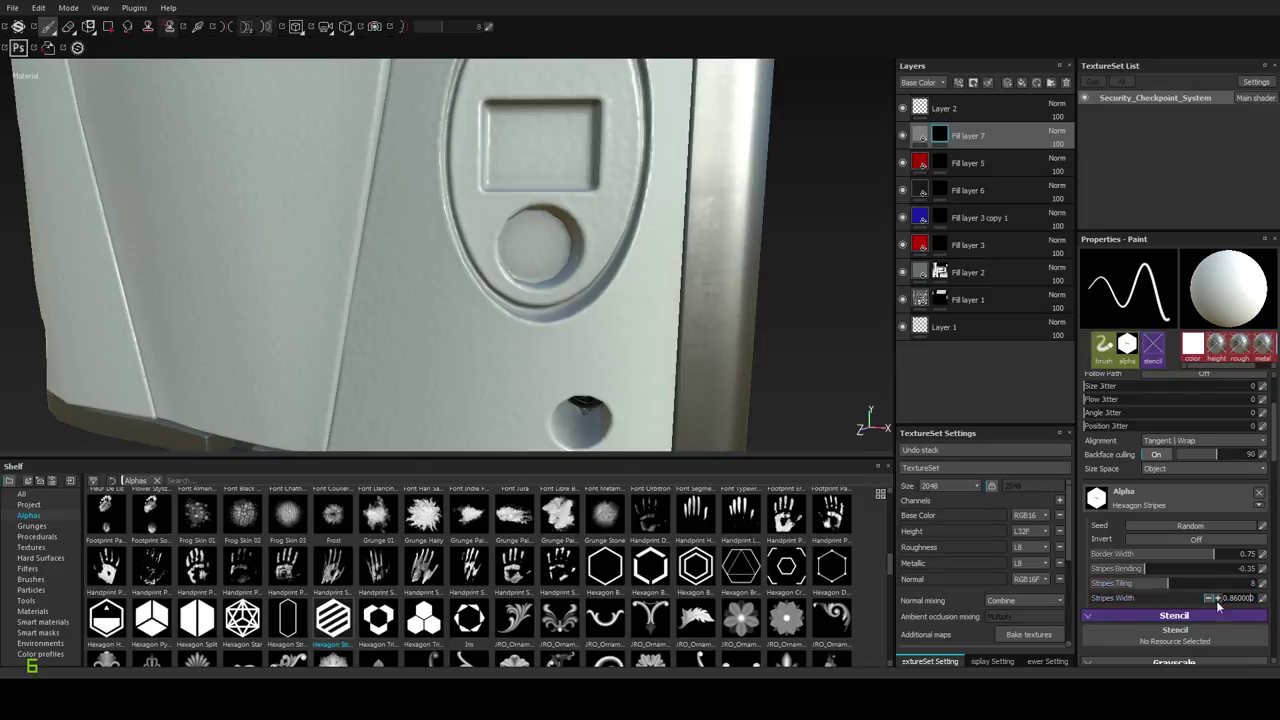
key("Return")
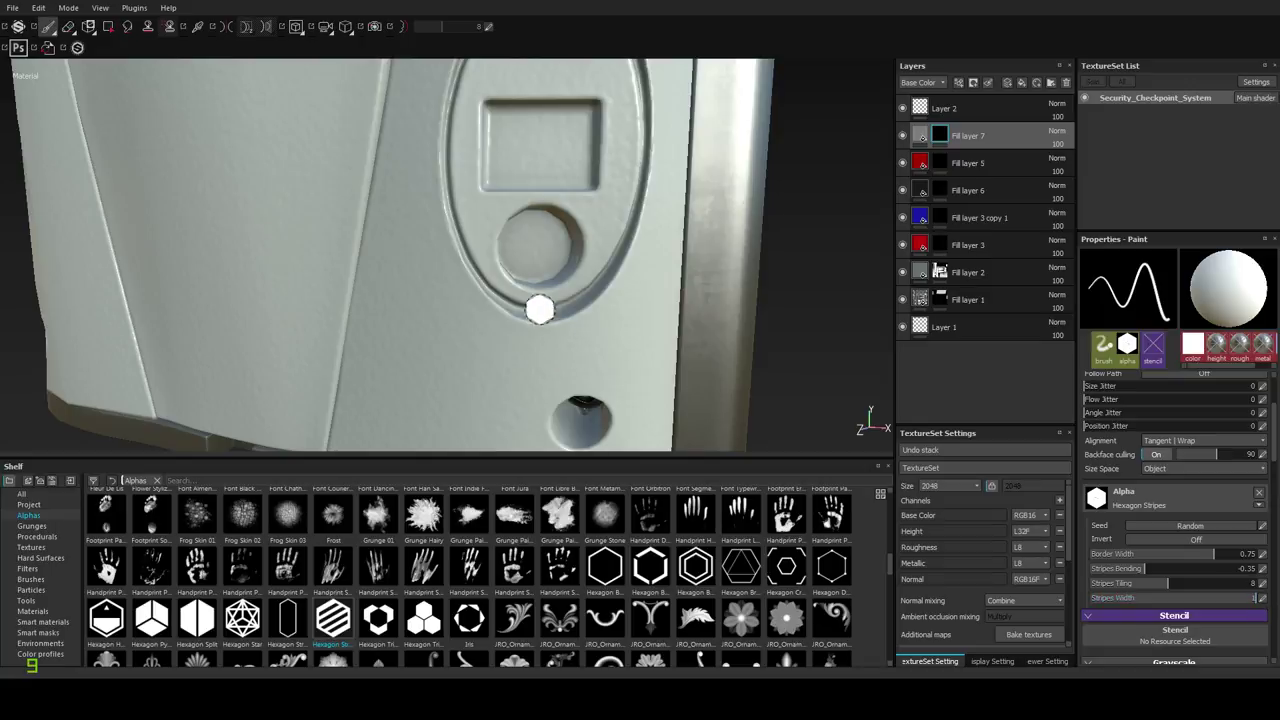
Set Fill layer 7's base color to a darker neutral gray of 0.349.
left_click(930, 135)
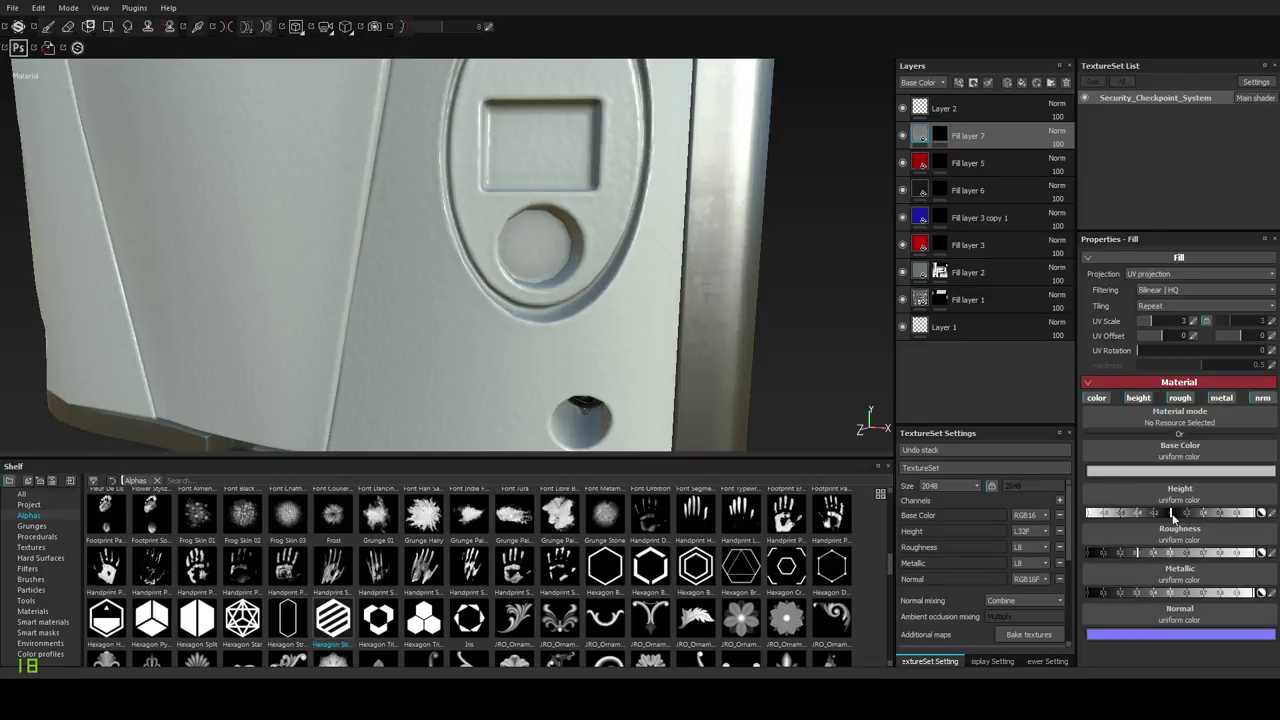
left_click(1154, 472)
left_click(1231, 476)
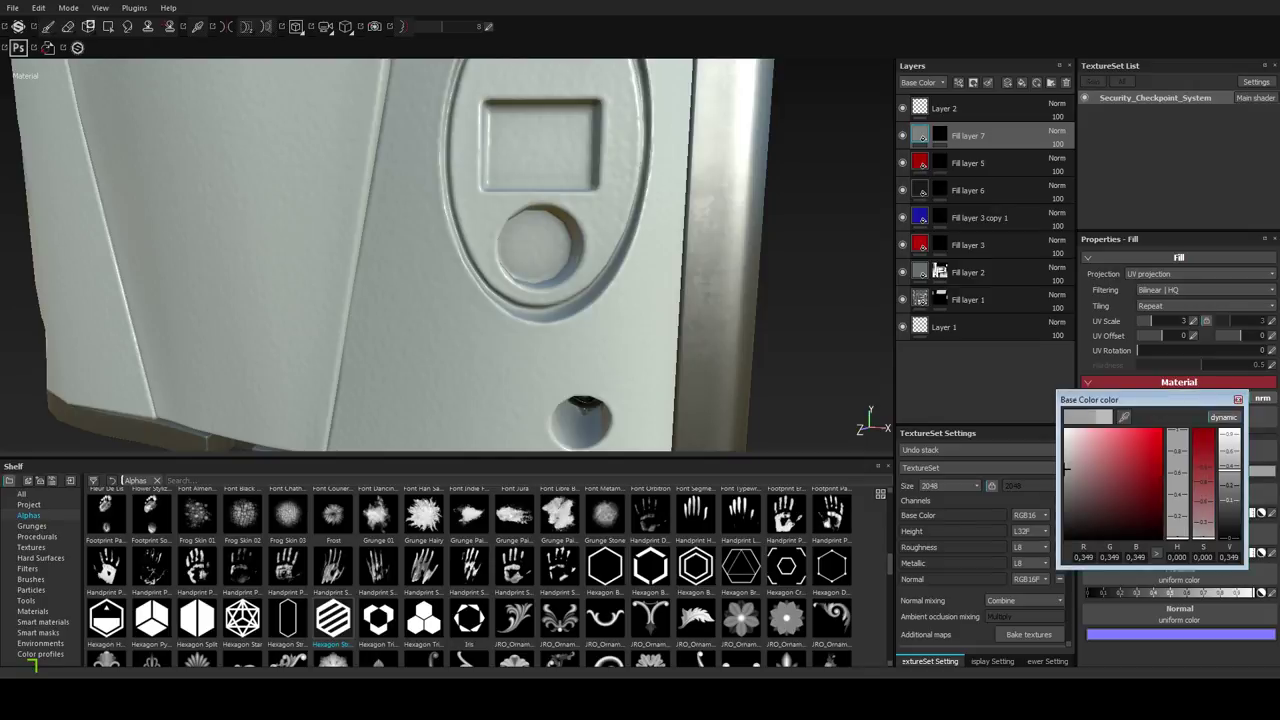
left_click(1238, 400)
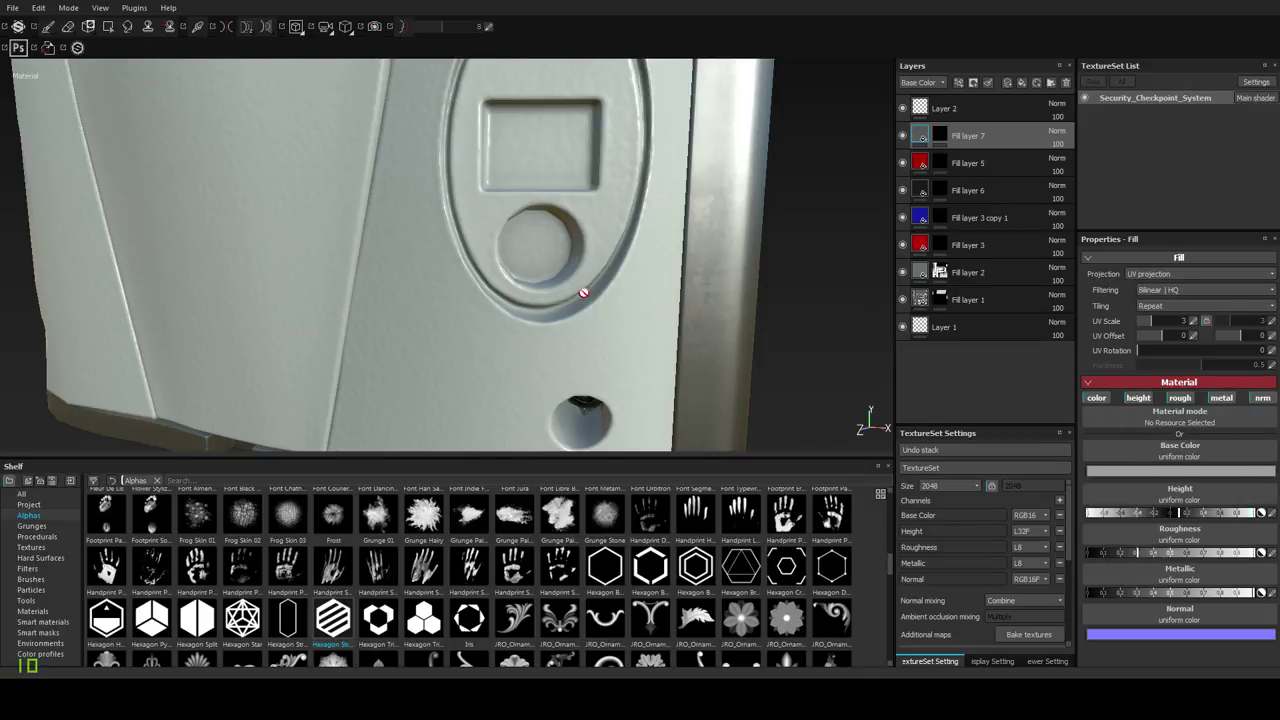
Try a small hexagon stamp on Fill layer 7's mask inside the round recess of the oval panel, and undo it.
left_click(939, 138)
key("1")
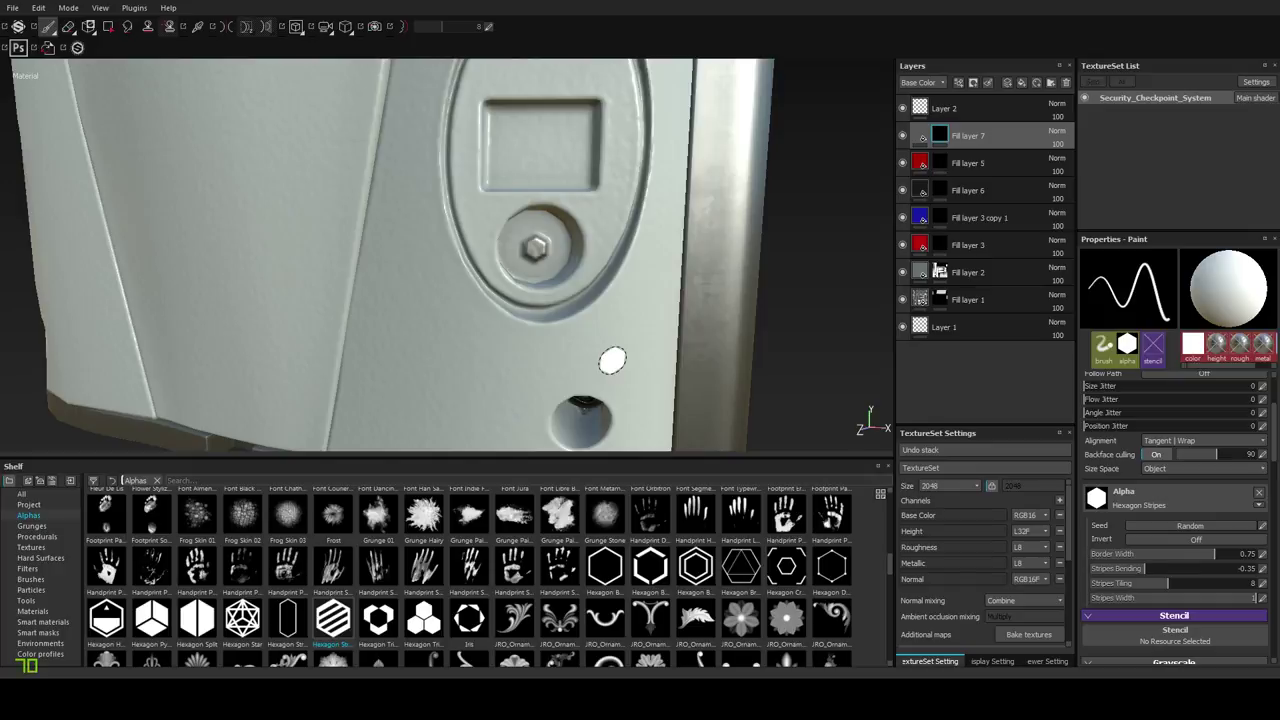
left_click_drag(607, 344, 583, 334, "alt")
key("ctrl+z")
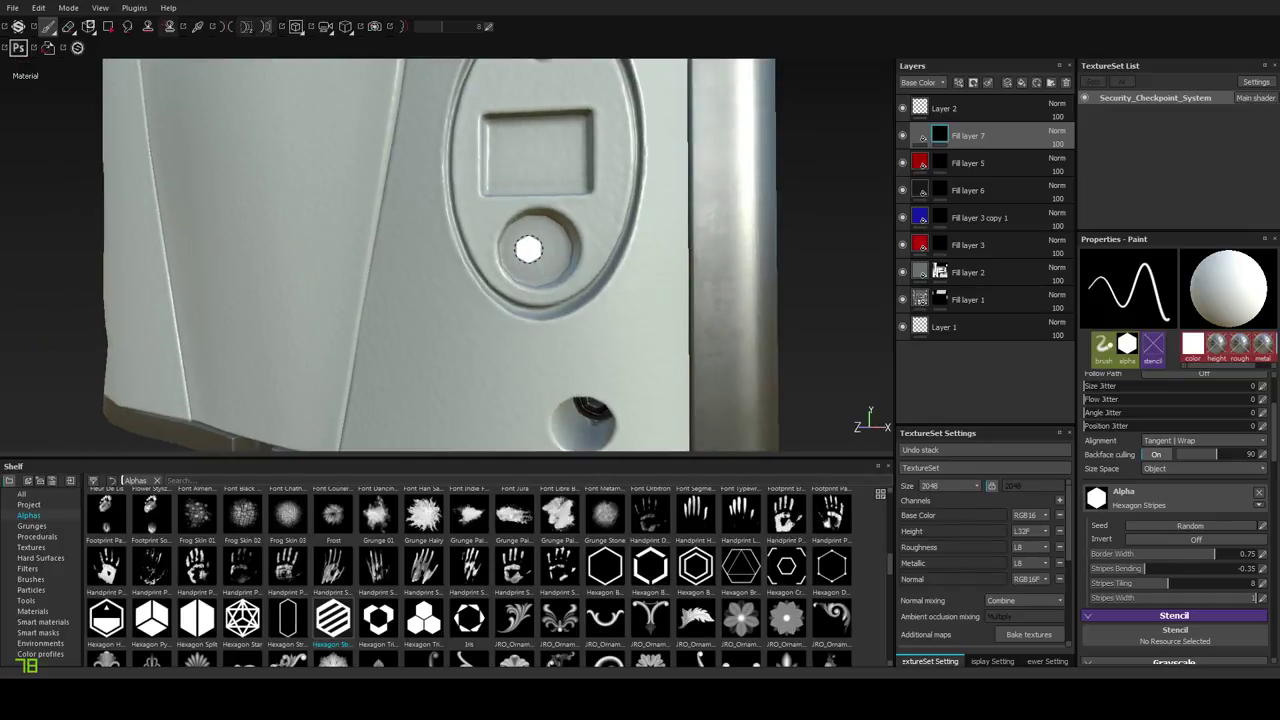
Enlarge the brush and stamp a hexagon on Fill layer 7's mask, centered in the round recess below the rectangle.
left_click_drag(531, 256, 535, 250, "alt")
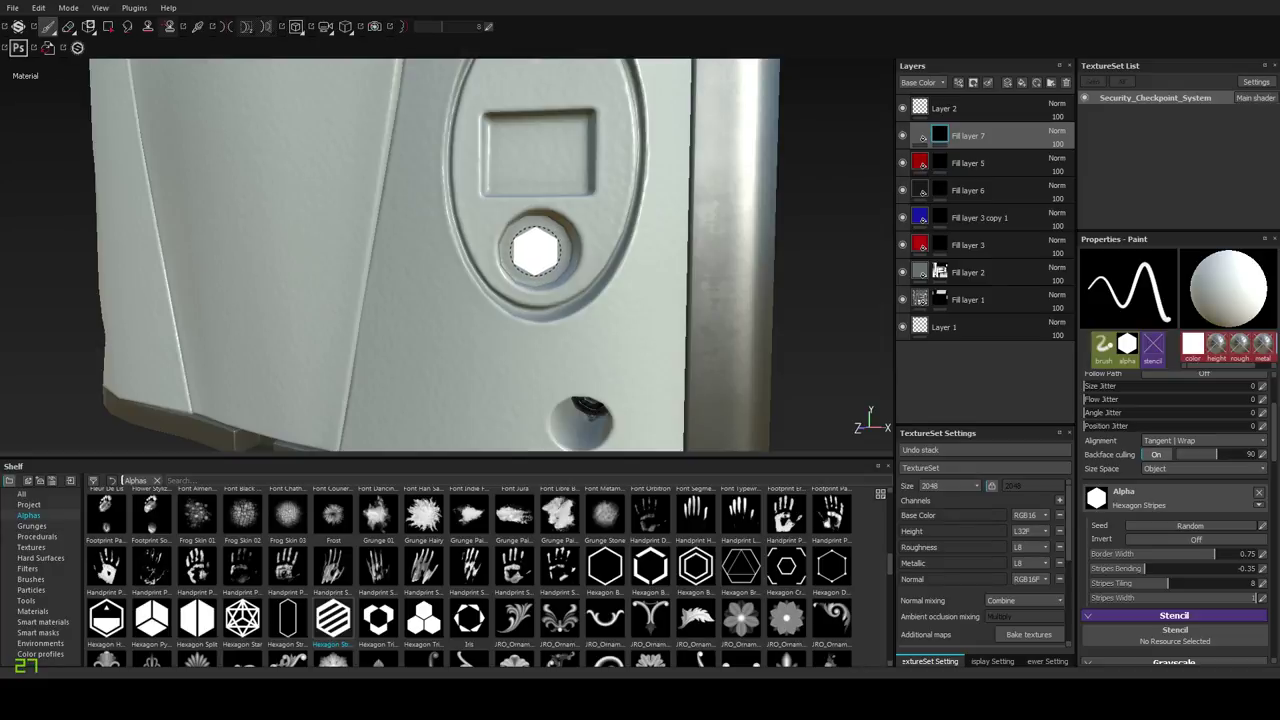
left_click_drag(535, 250, 590, 326, "alt")
scroll(590, 326, "up", 2)
left_click(535, 248)
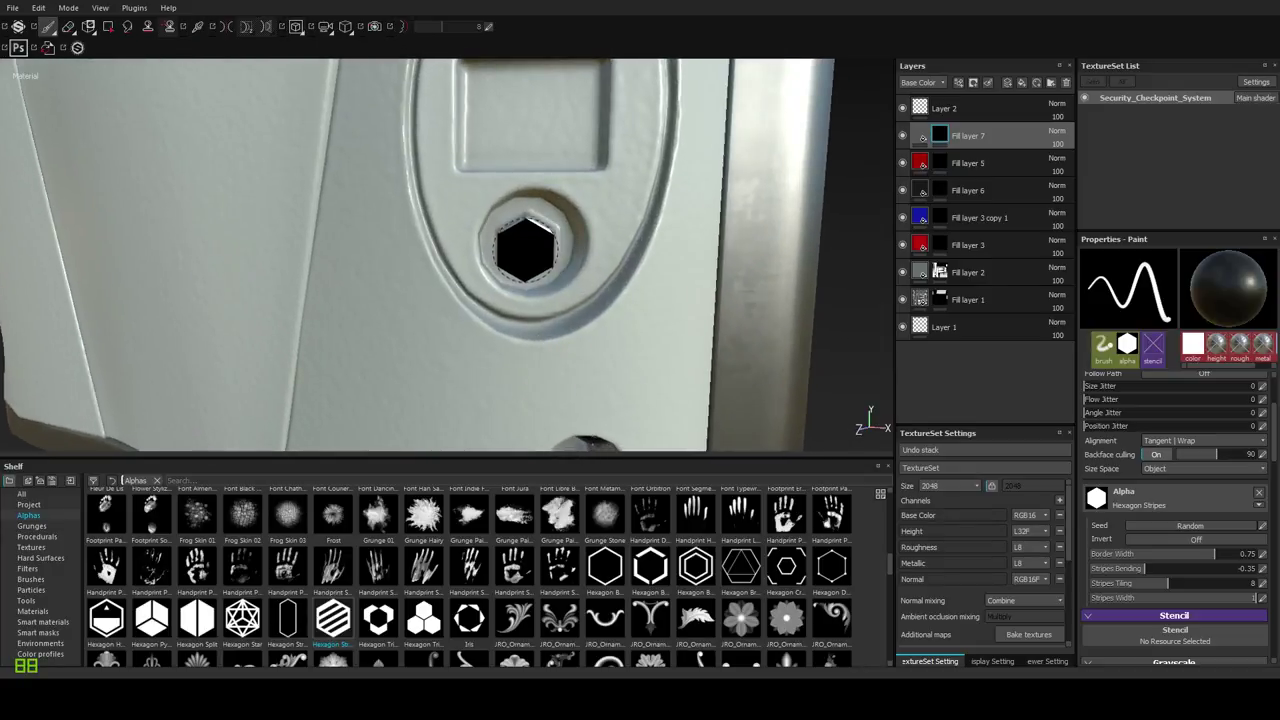
Swap the mask brush to black, shrink it, and stamp out a small hexagonal hole in the middle of the hexagon.
key("x")
right_click_drag(532, 248, 505, 248, "ctrl")
left_click_drag(531, 248, 526, 245, "alt")
left_click_drag(645, 320, 614, 317, "alt")
left_click_drag(531, 250, 524, 245, "alt")
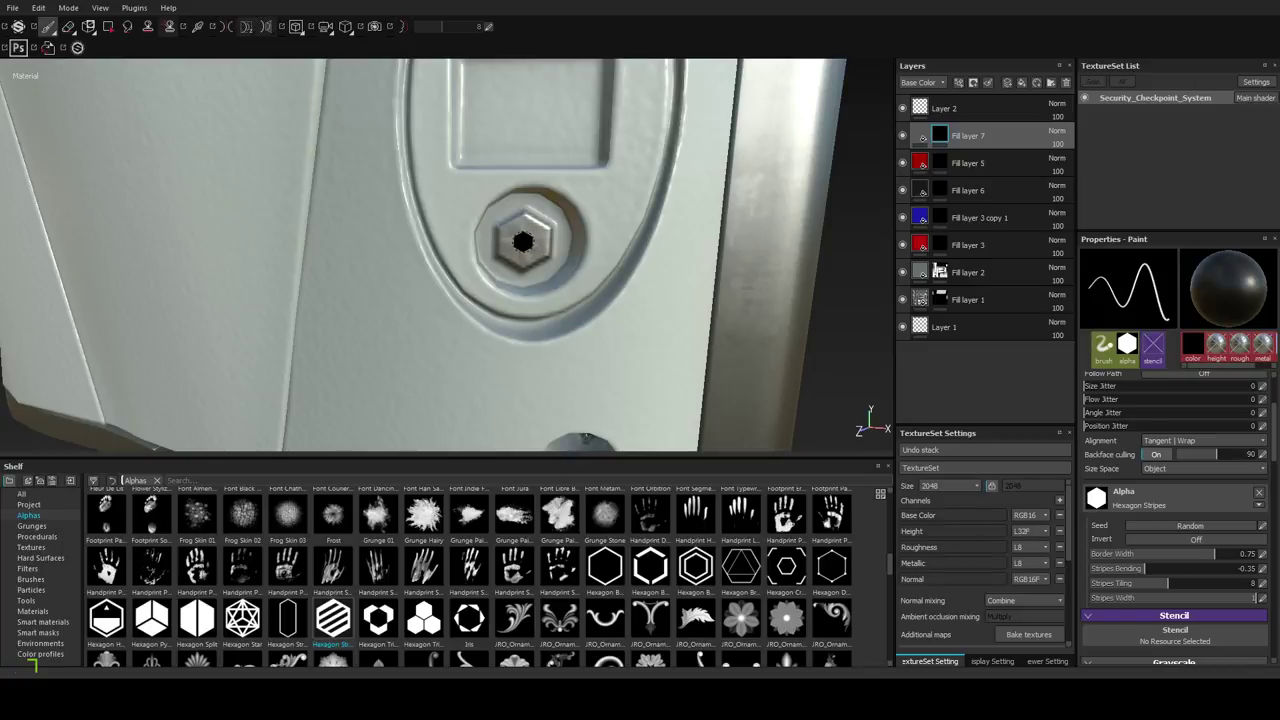
Fine-tune the height of Fill layer 7 after checking the hexagonal nut's relief from several angles.
right_click_drag(758, 328, 500, 320, "alt")
left_click_drag(500, 320, 688, 343, "alt")
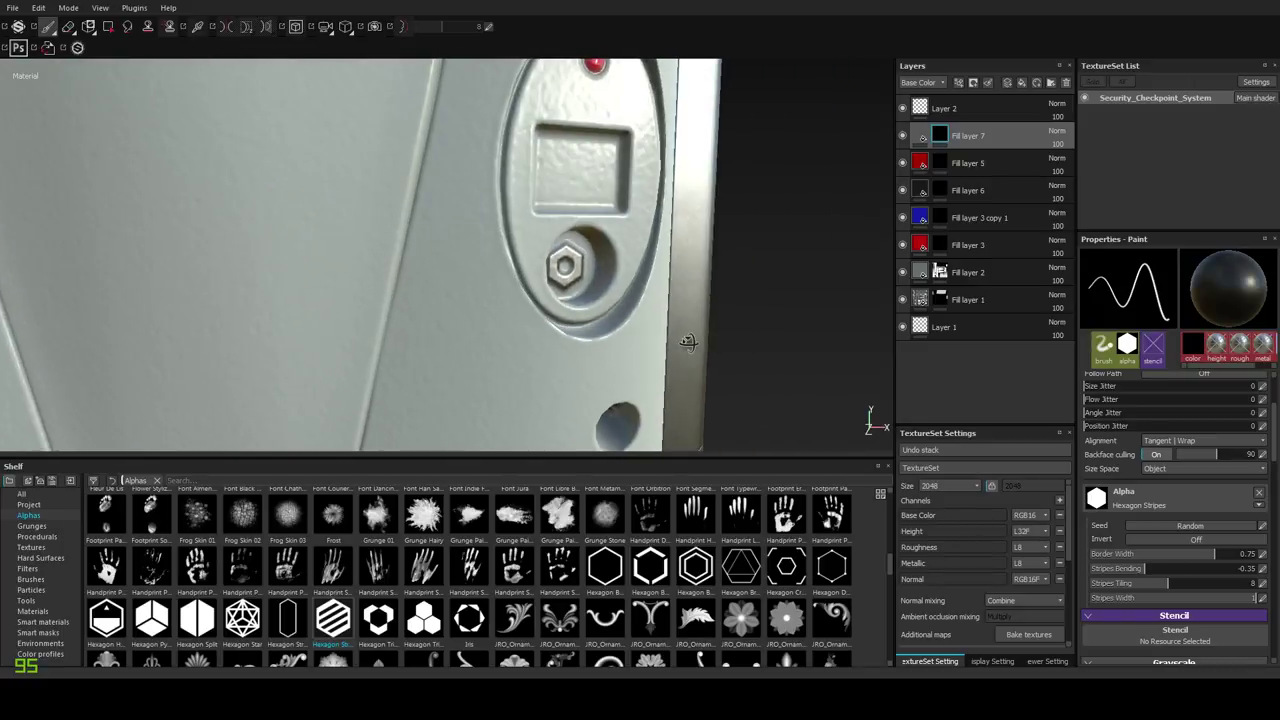
right_click_drag(688, 343, 646, 293, "alt")
left_click_drag(645, 293, 545, 372, "alt")
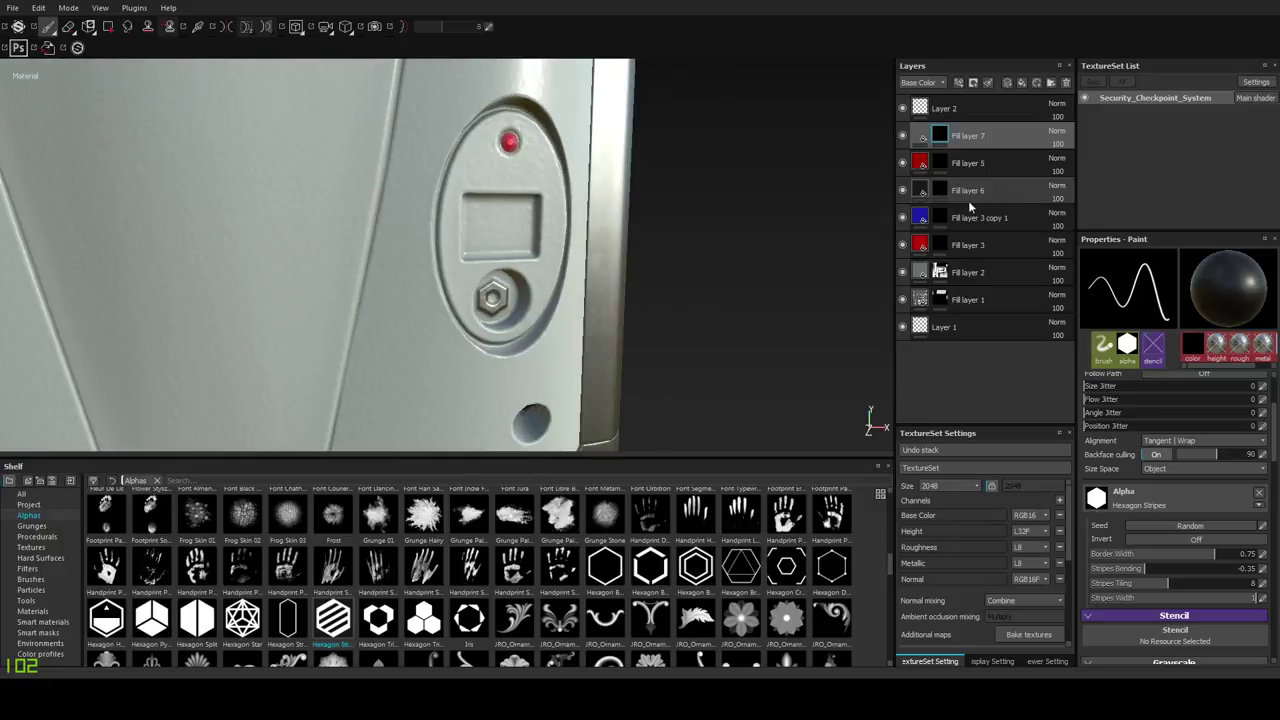
left_click(920, 135)
left_click(1187, 514)
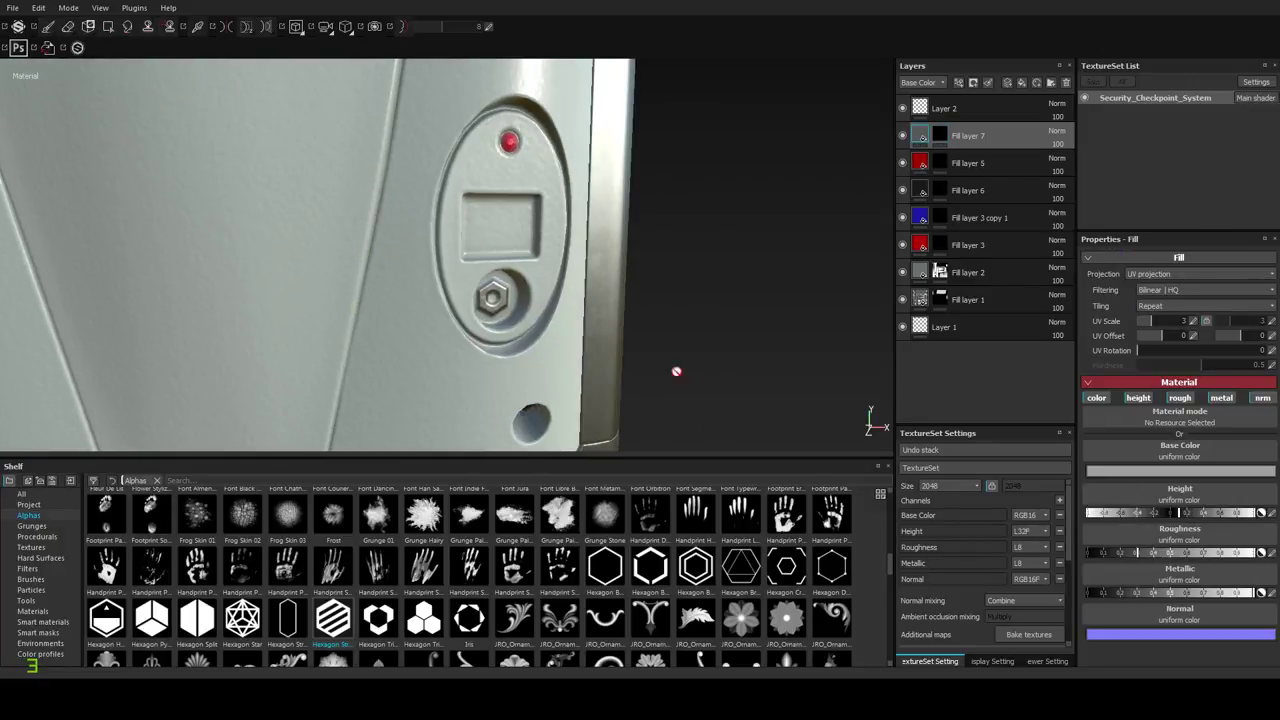
Create a new fill layer above Fill layer 7 and give it a black mask.
right_click_drag(676, 371, 630, 261, "alt")
left_click_drag(630, 261, 488, 300, "alt")
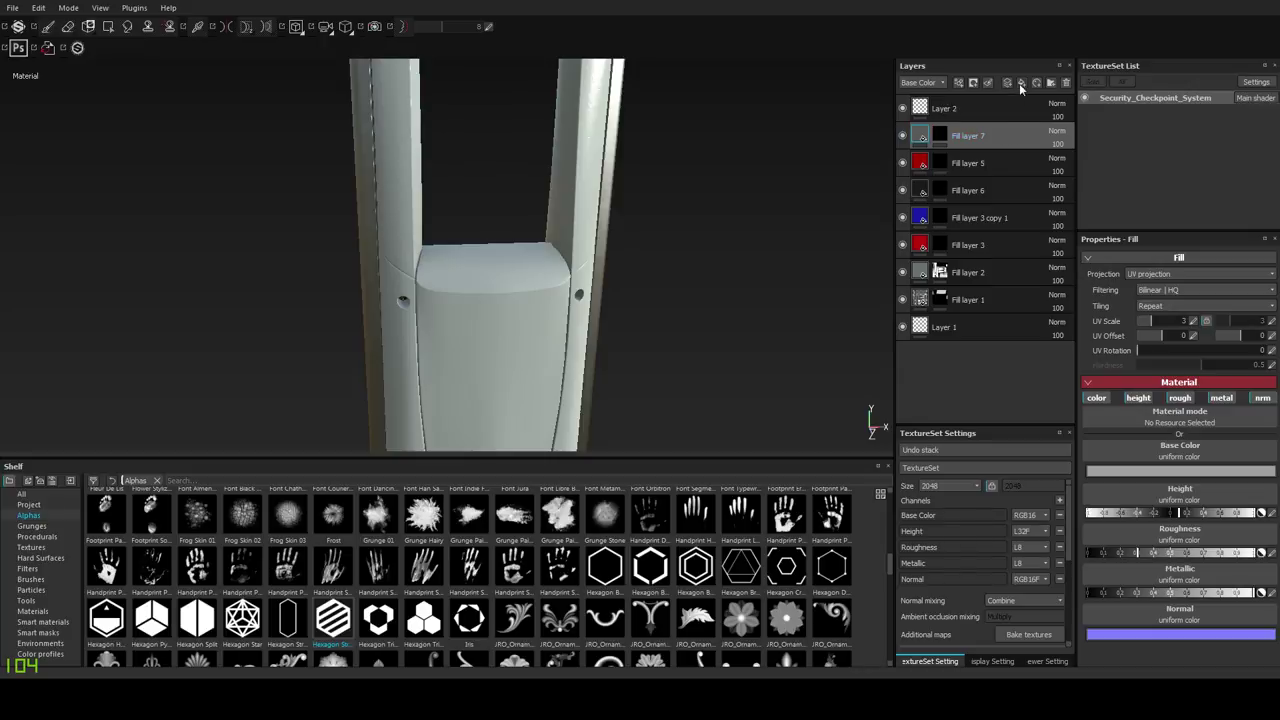
left_click_drag(552, 361, 624, 332, "alt")
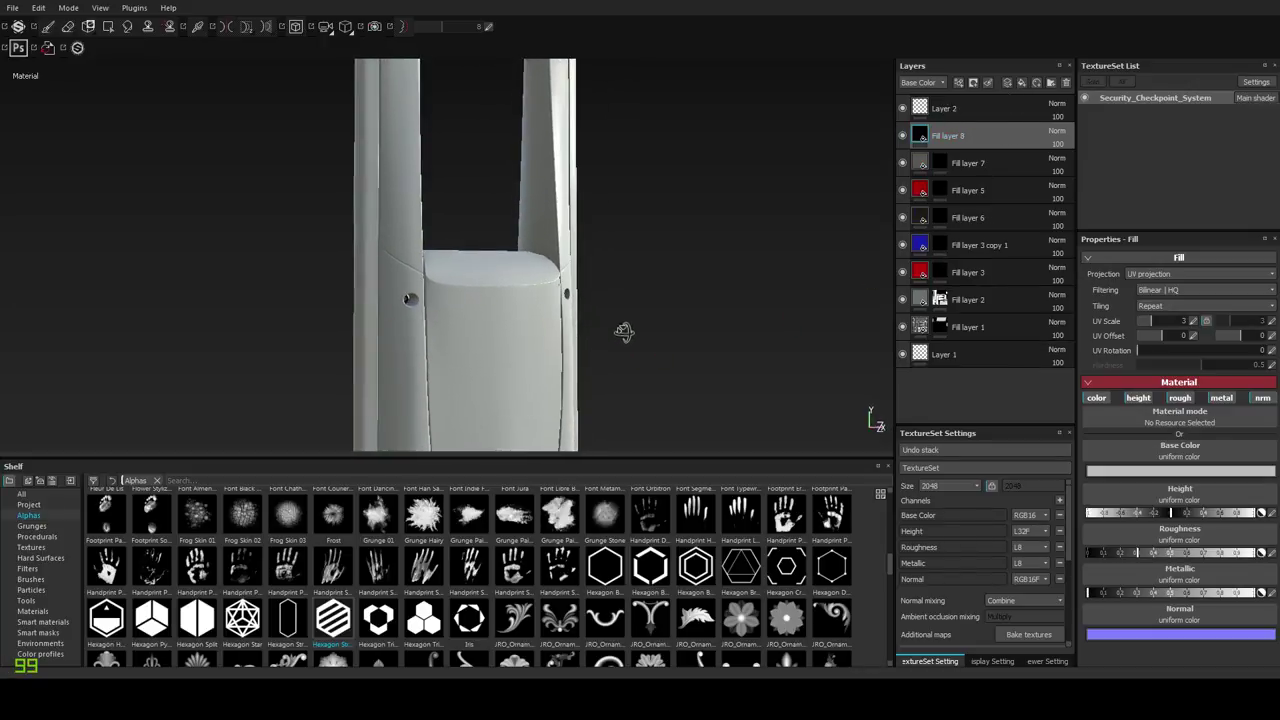
right_click(949, 137)
left_click(969, 155)
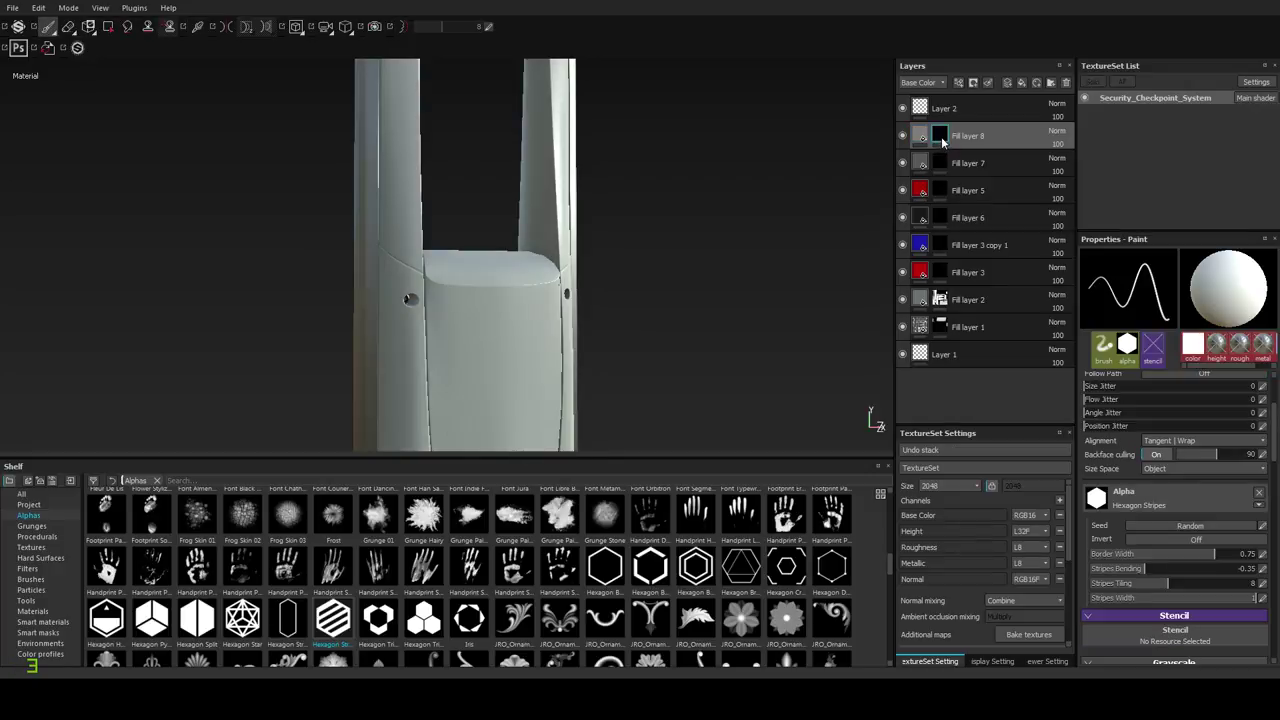
right_click(943, 139)
left_click(985, 433)
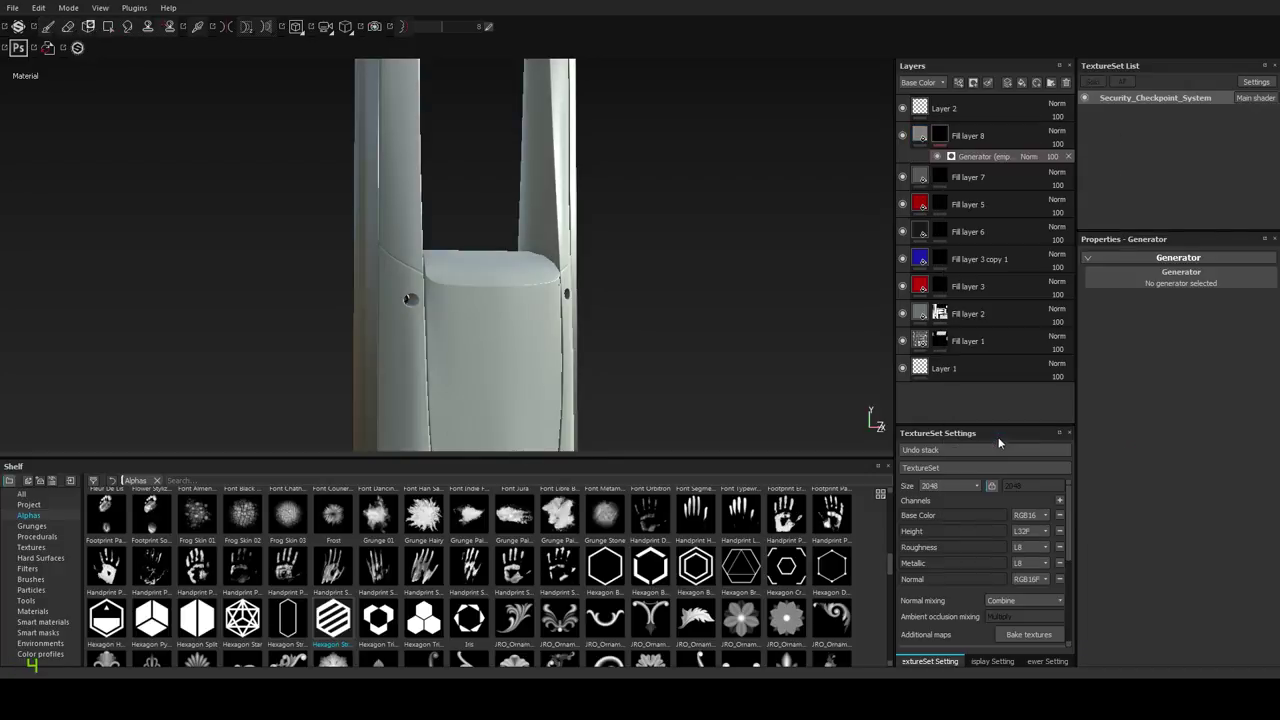
left_click(1152, 288)
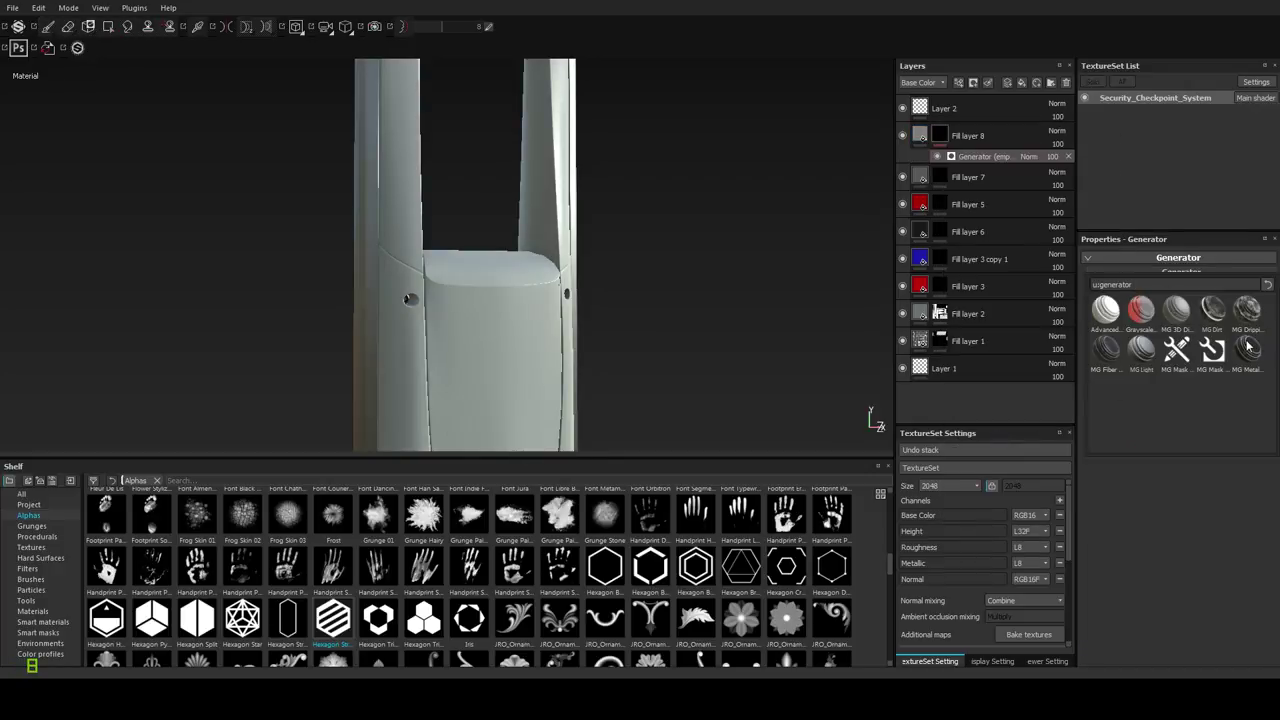
left_click(1067, 157)
left_click(1067, 157)
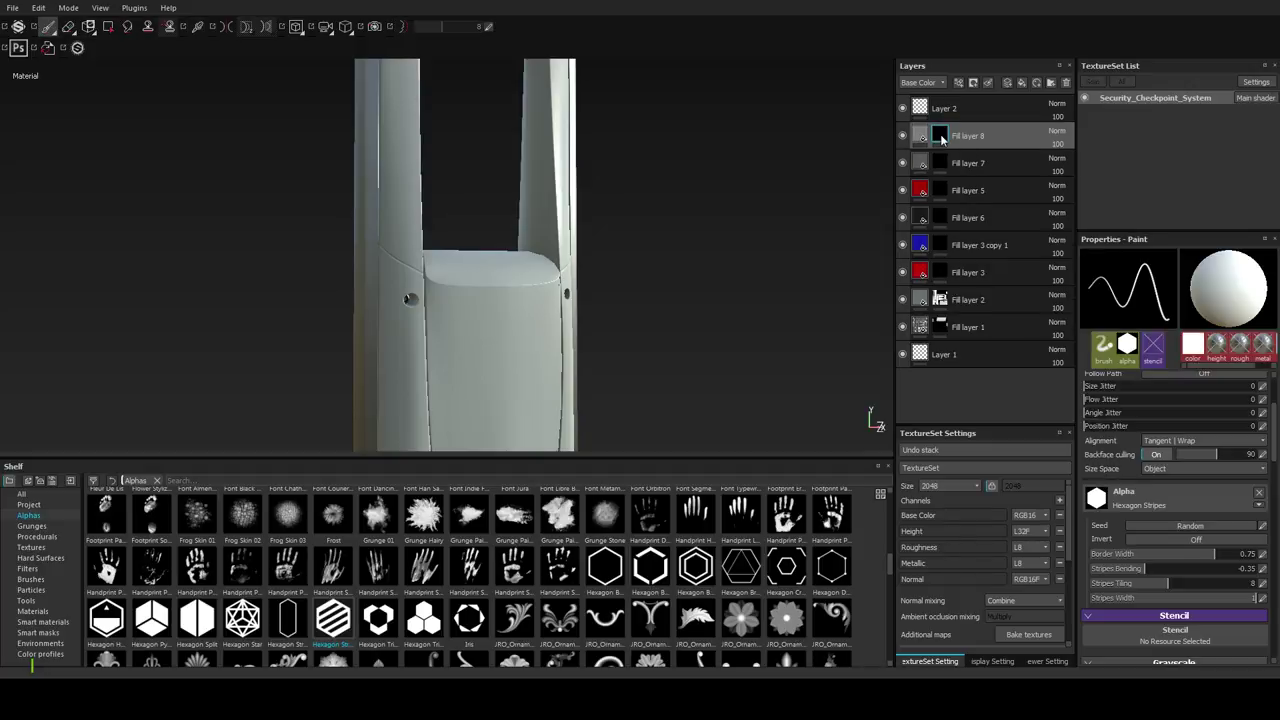
Add a fill to Fill layer 8's mask and assign the Security_Checkpoint_System_ao texture as its grayscale.
right_click(944, 136)
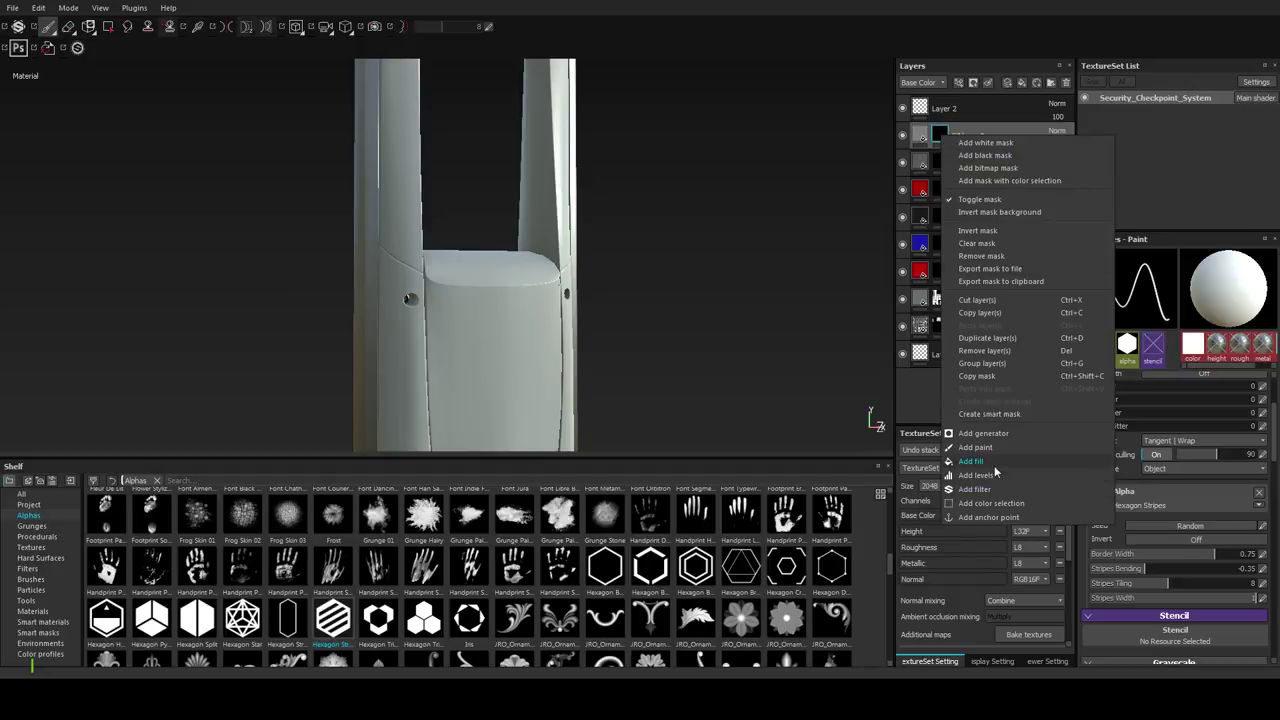
left_click(995, 465)
left_click(1152, 415)
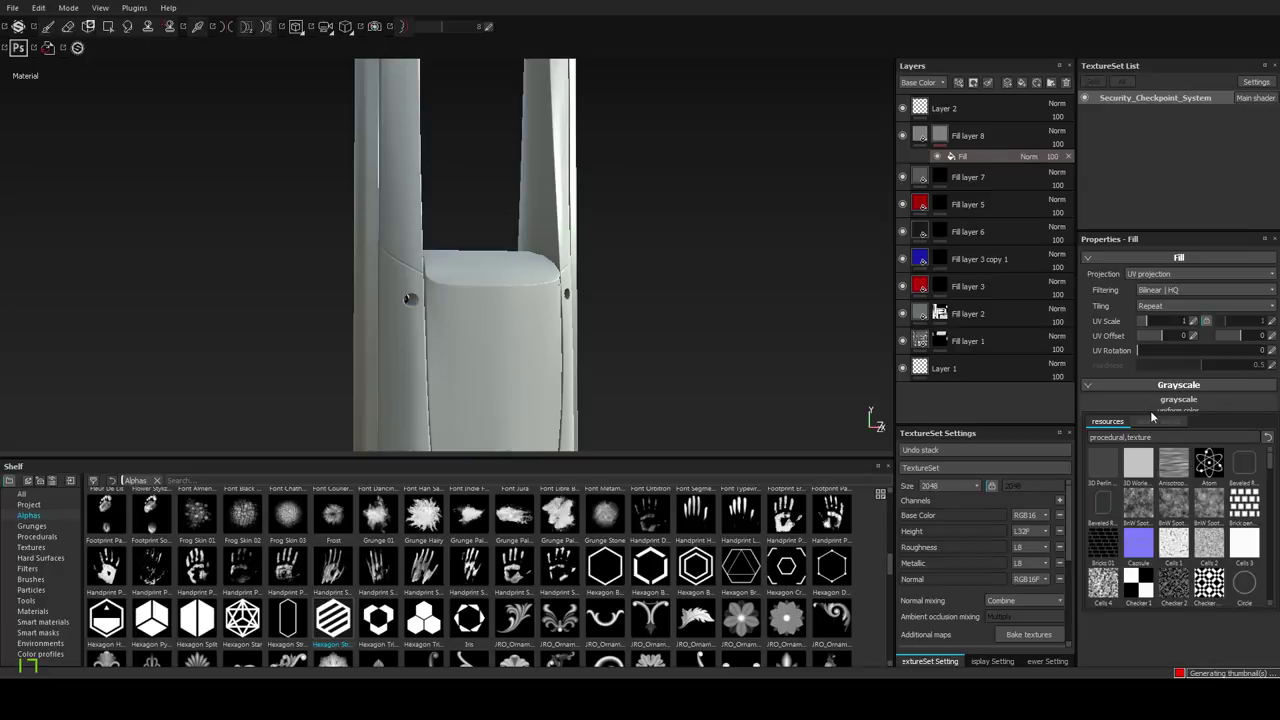
left_click(47, 611)
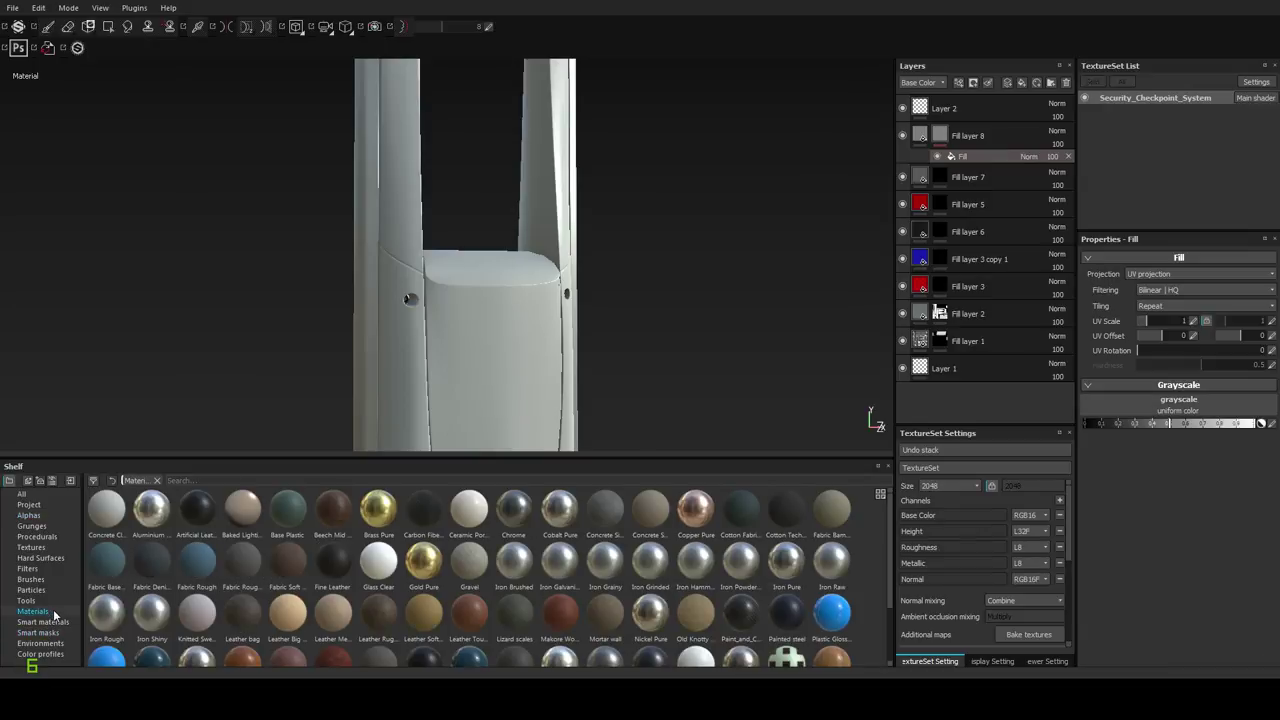
left_click(33, 548)
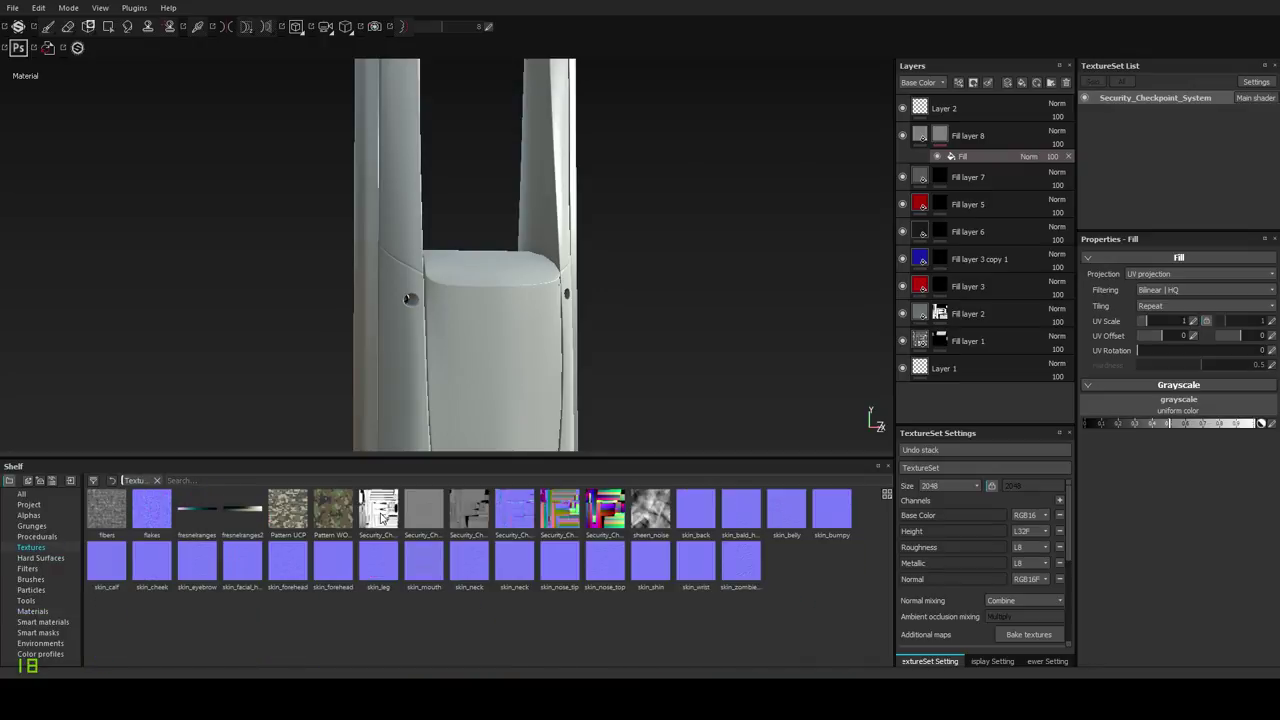
left_click_drag(379, 514, 1145, 394)
Inspect the tower up to the Checkpoint header and invert the mask background of Fill layer 8.
middle_click_drag(503, 212, 494, 380, "alt")
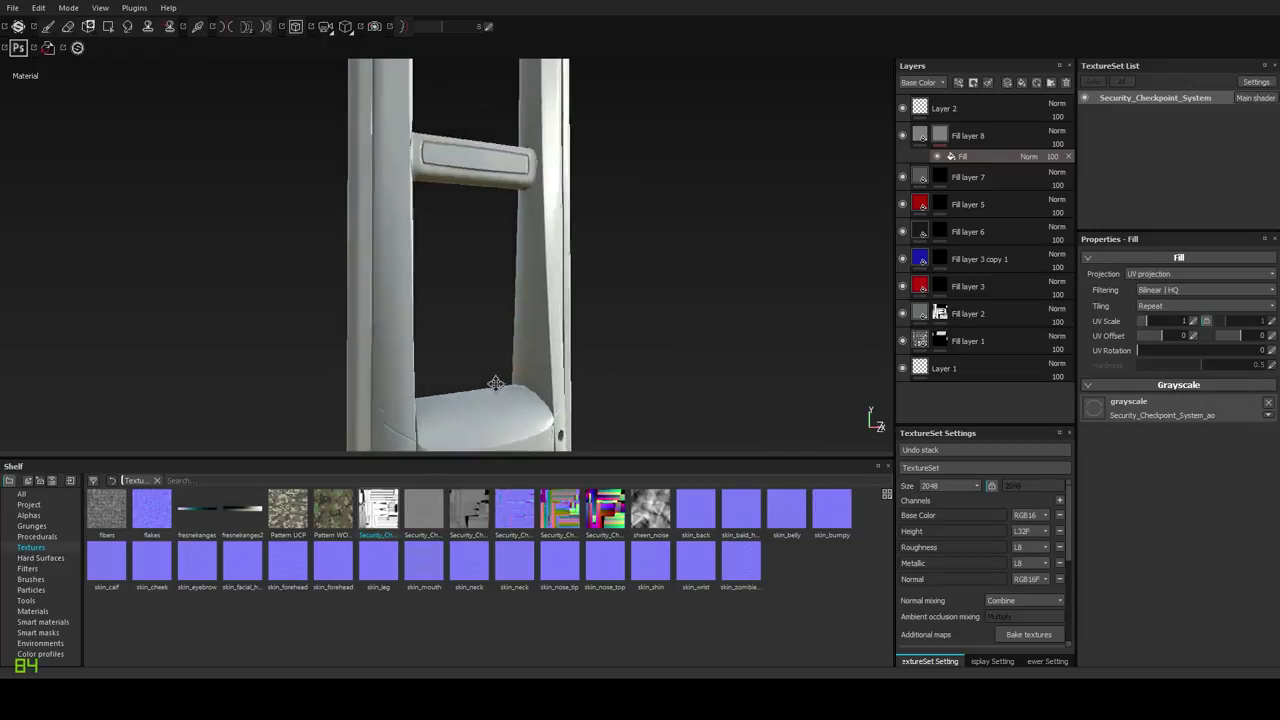
left_click_drag(494, 380, 483, 331, "alt")
middle_click_drag(482, 115, 474, 265, "alt")
left_click_drag(474, 266, 468, 300, "alt")
key("1")
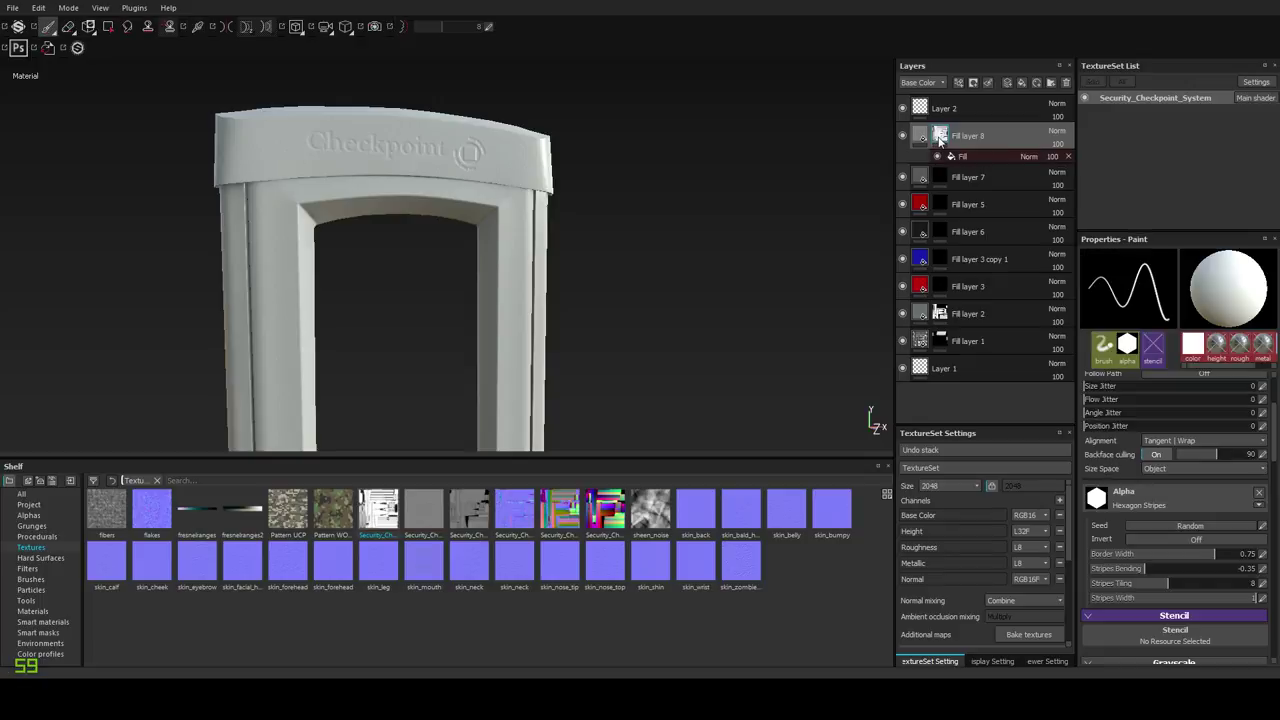
right_click(940, 141)
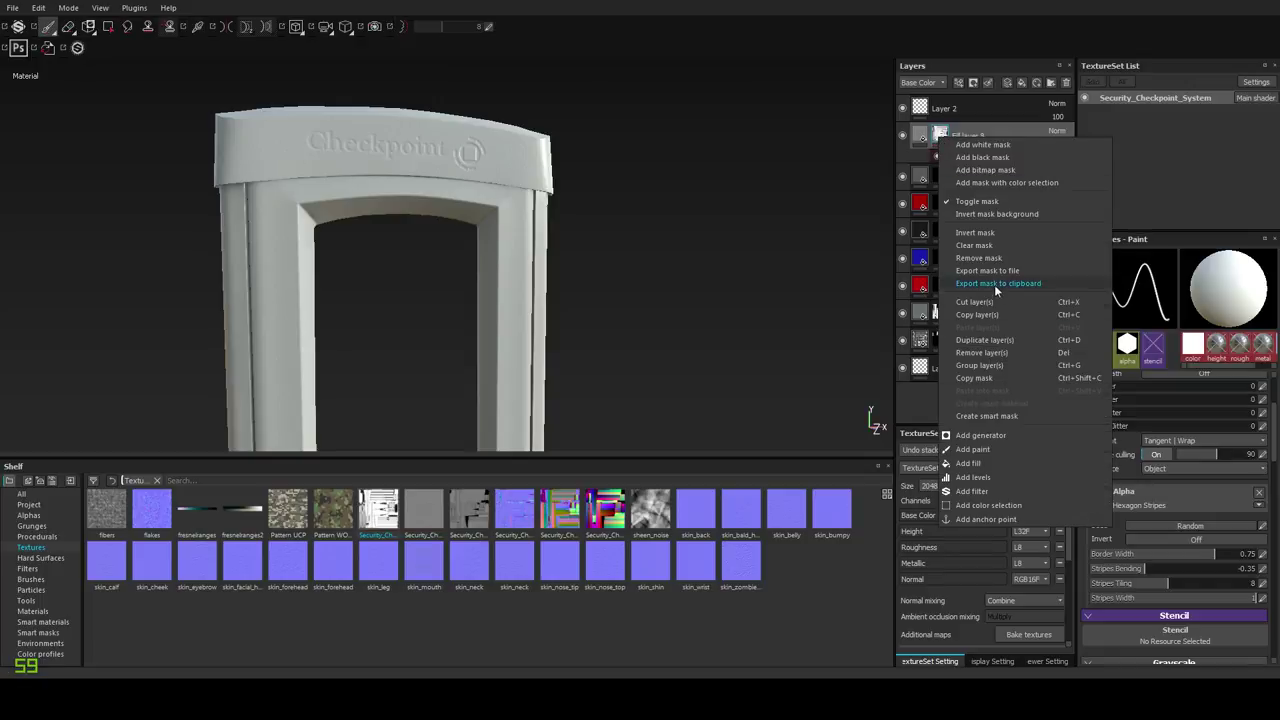
left_click(984, 214)
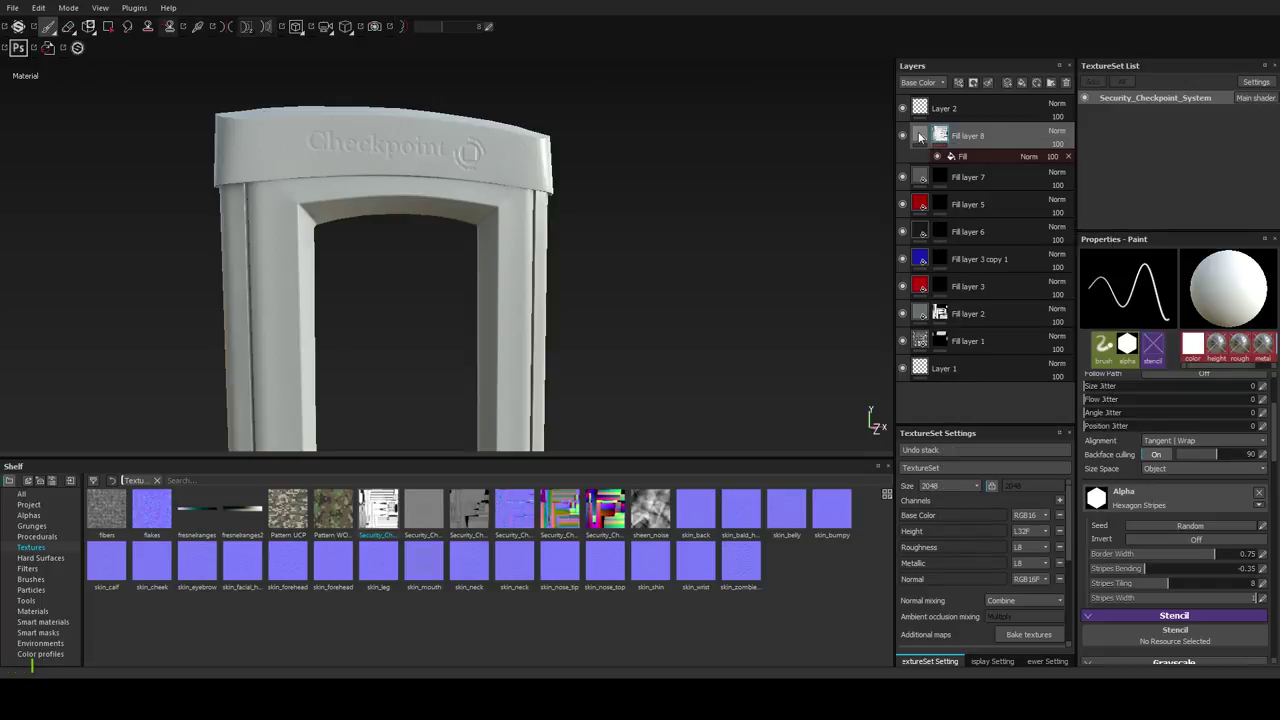
Set Fill layer 8's base color to a dark gray of 0.068 and invert its mask.
left_click(1126, 474)
left_click(1031, 505)
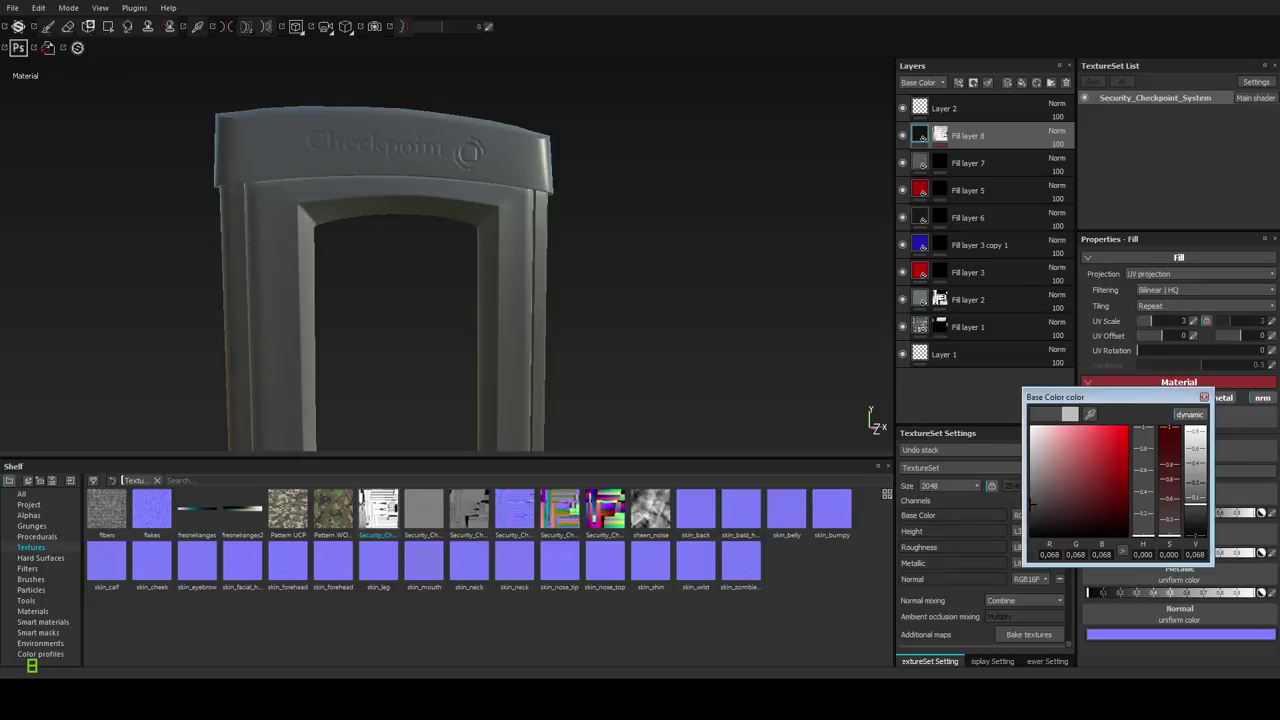
left_click(940, 135)
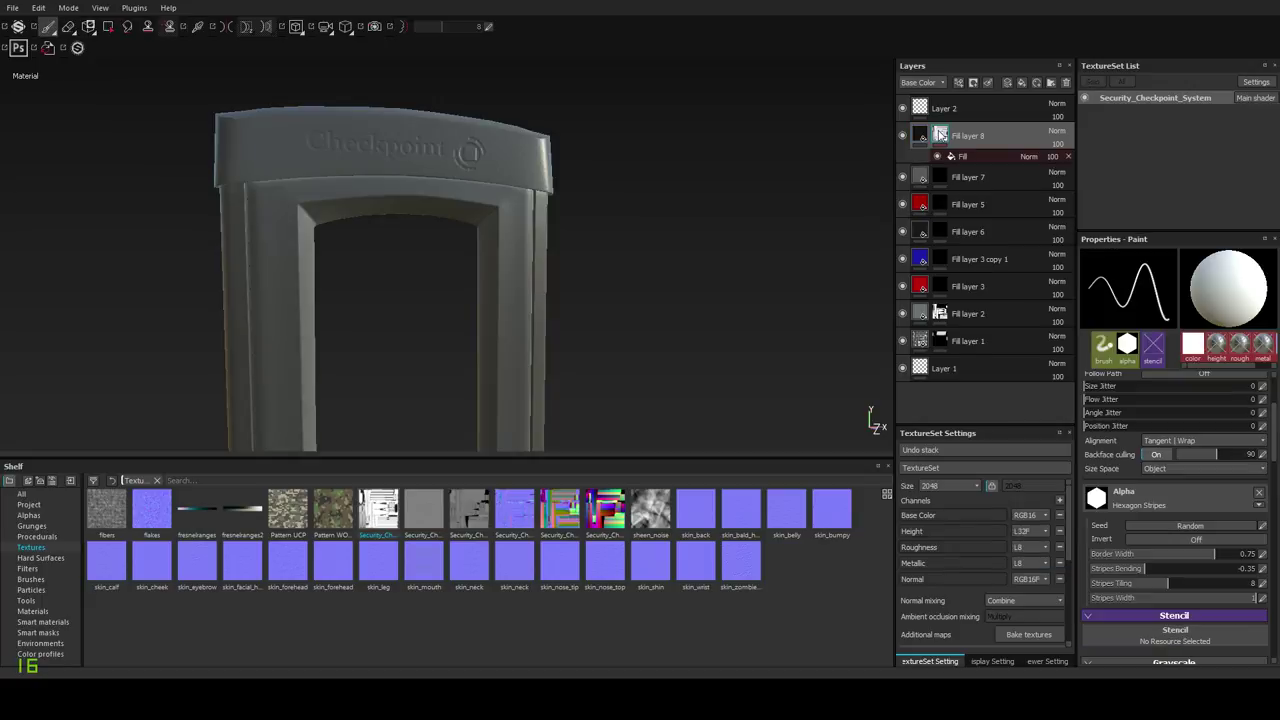
left_click_drag(508, 392, 690, 254, "alt")
right_click(940, 135)
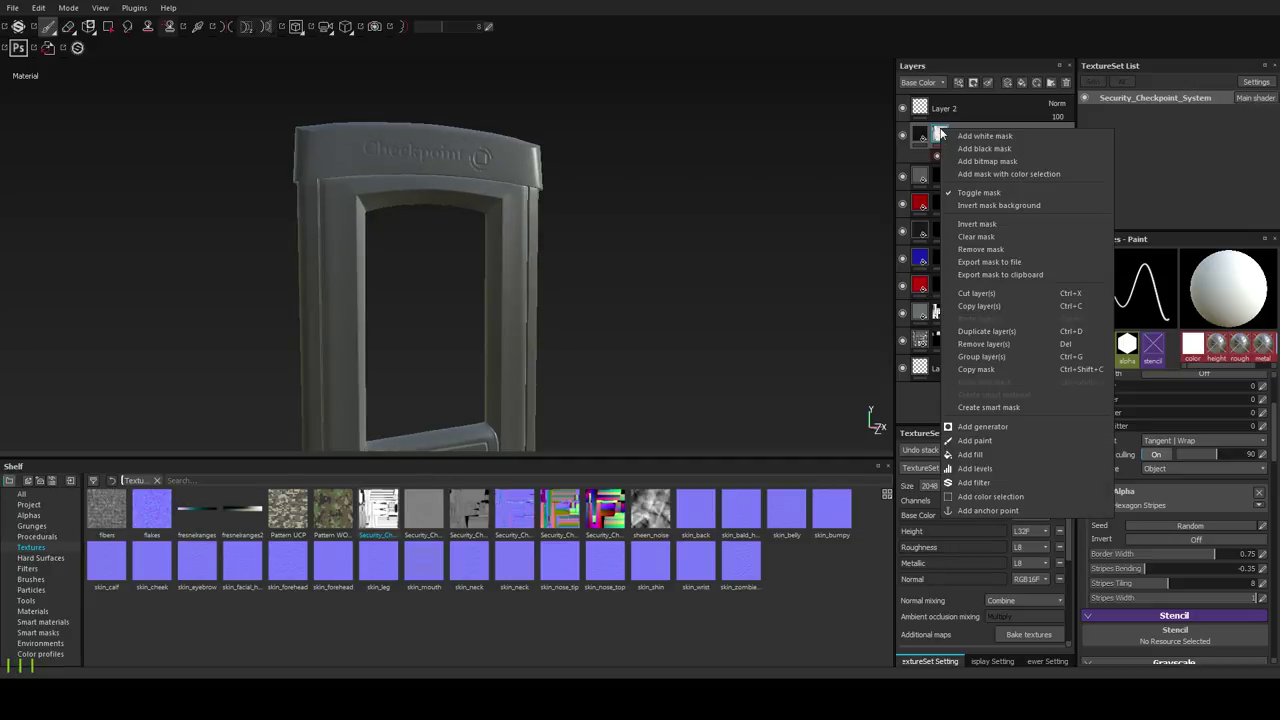
left_click(977, 224)
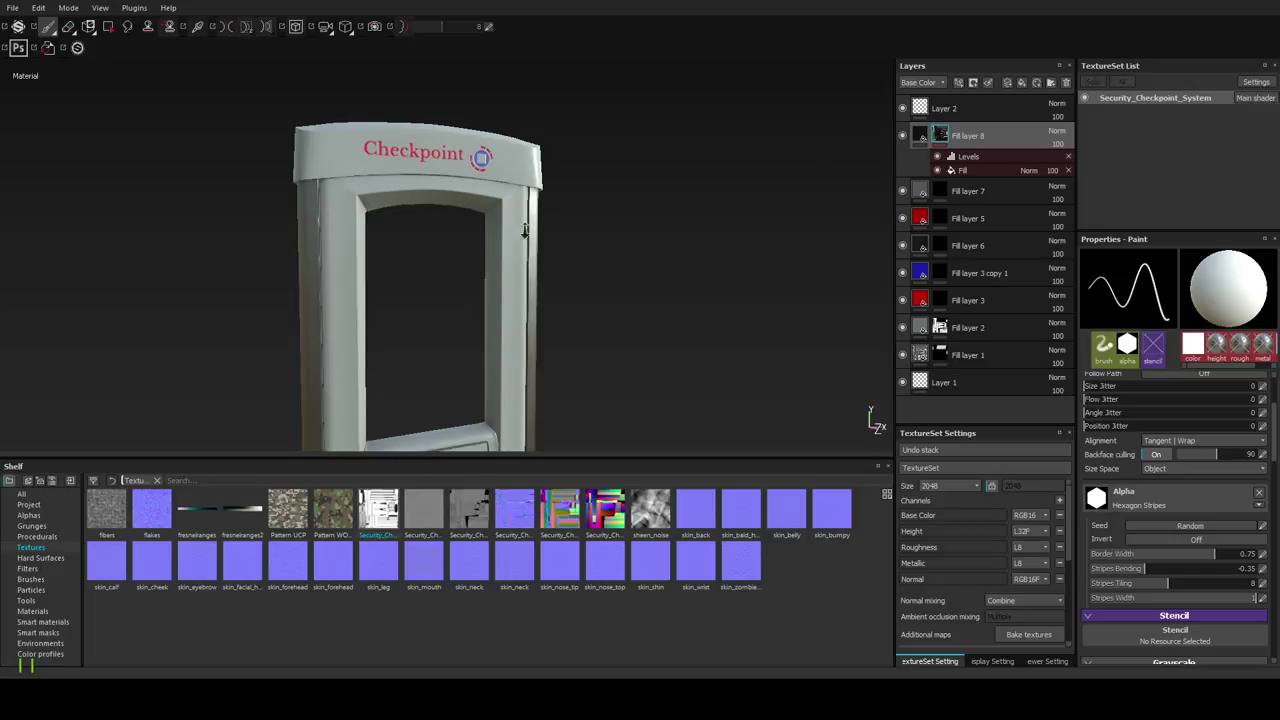
Examine the occlusion darkening on the tower's lower body, comparing Fill layer 8 hidden and shown and rotating the environment lighting.
right_click_drag(525, 231, 508, 355, "alt")
middle_click_drag(508, 355, 518, 180, "alt")
left_click_drag(517, 375, 521, 335, "alt")
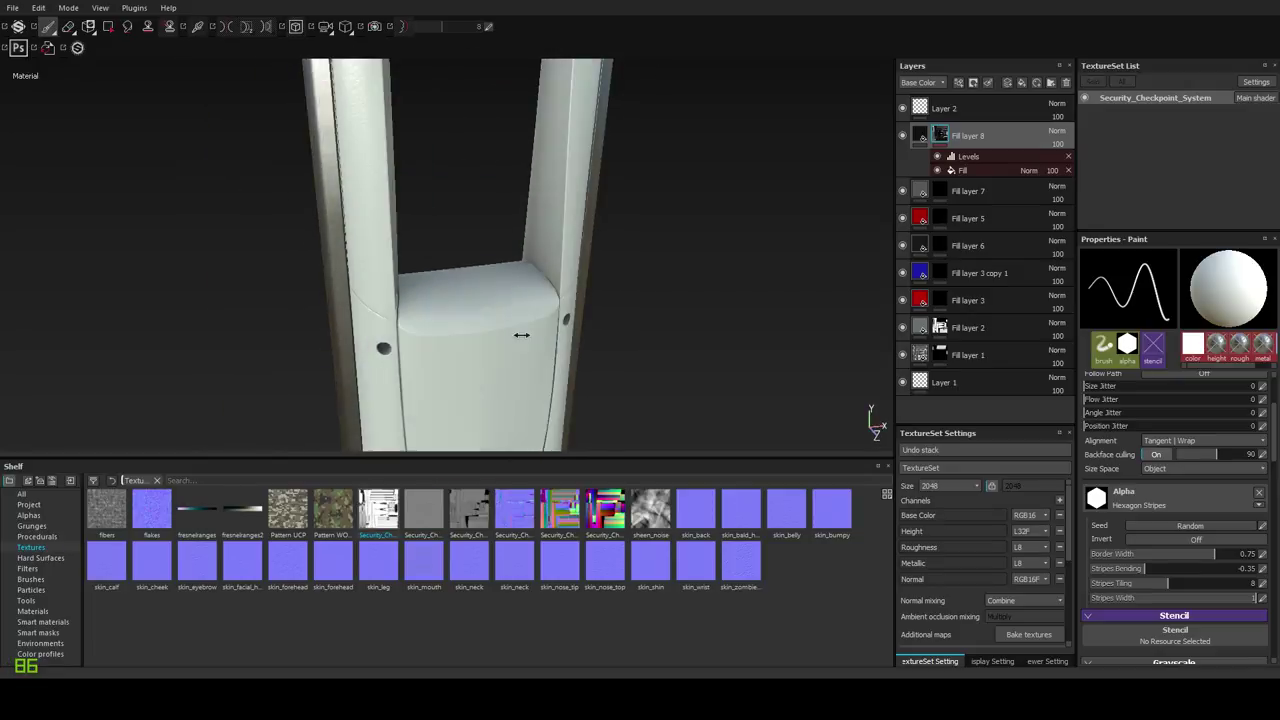
left_click(903, 136)
left_click(903, 136)
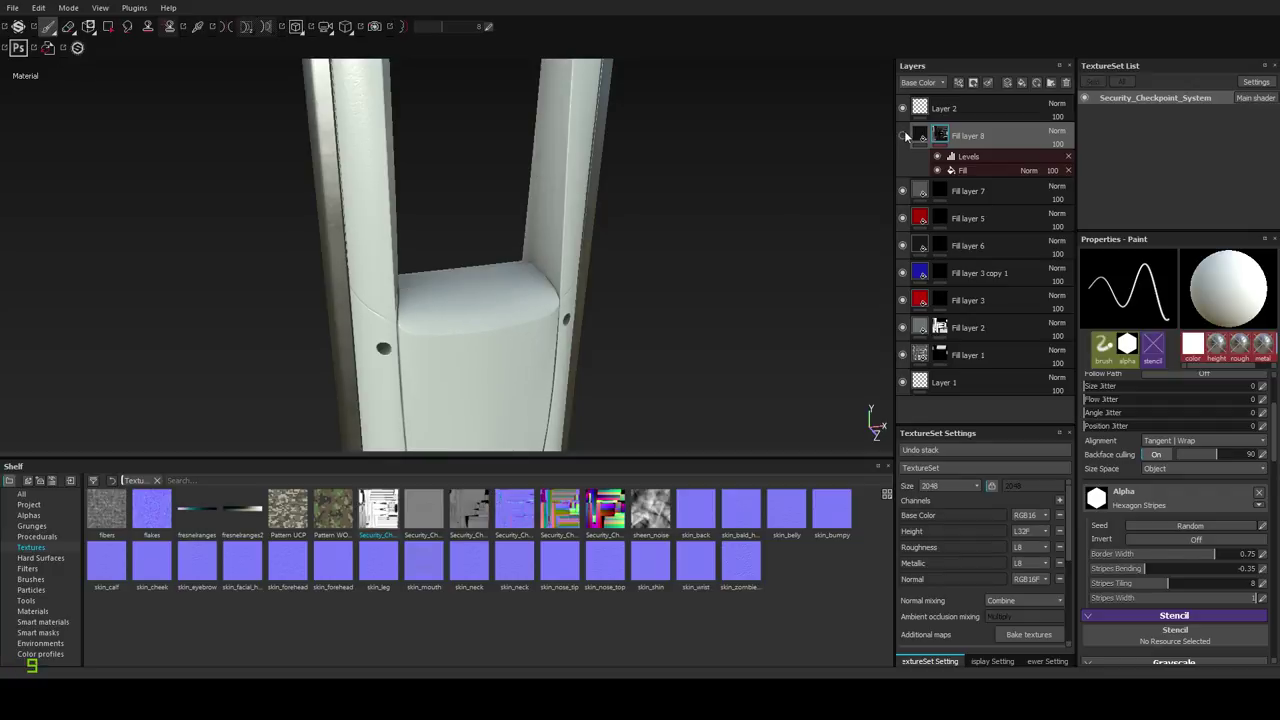
left_click(903, 136)
left_click(903, 136)
mouse_move(556, 314)
right_mouse_down("shift")
mouse_move(484, 326)
mouse_move(500, 326)
right_mouse_up("shift")
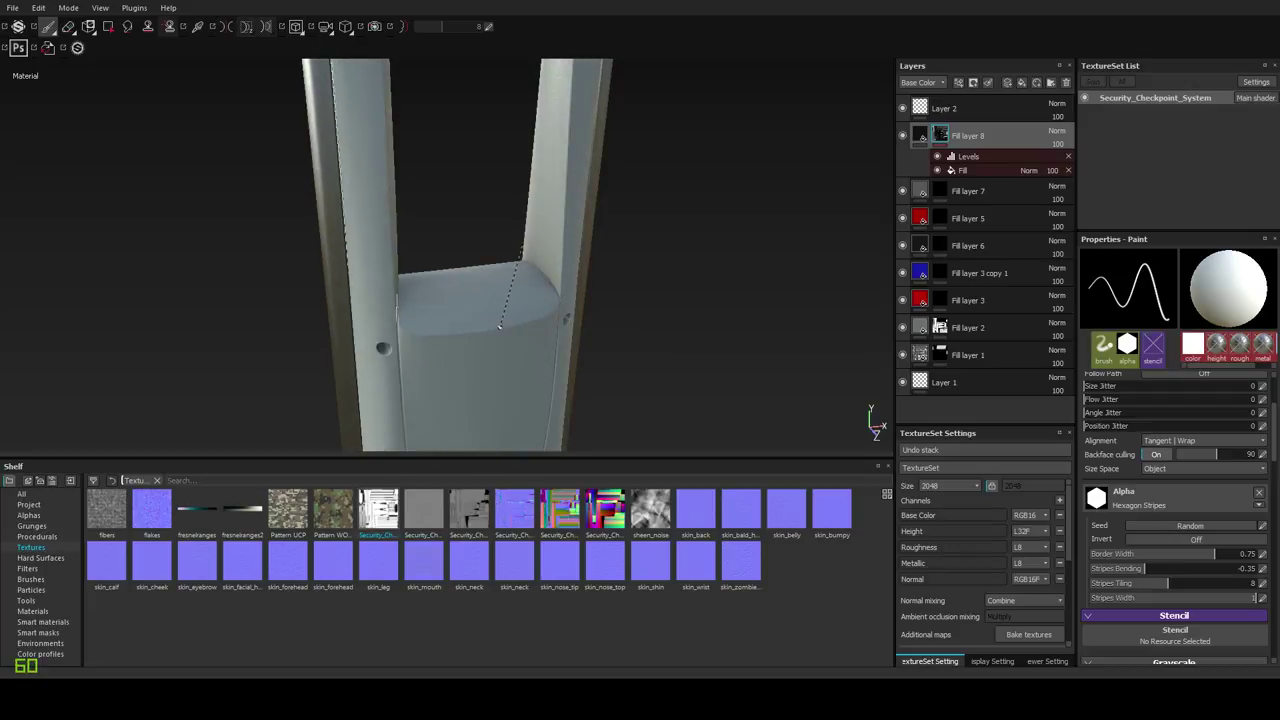
left_click_drag(564, 318, 470, 294, "alt")
right_click_drag(470, 294, 510, 310, "shift")
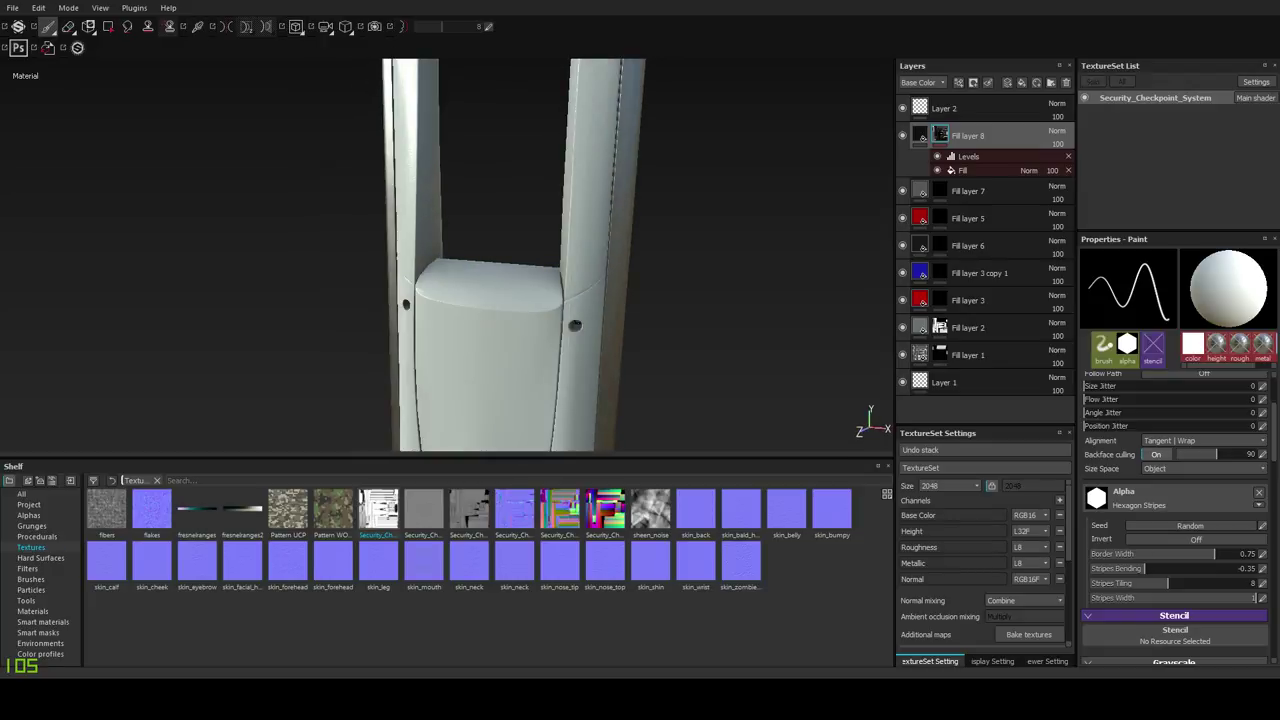
mouse_move(510, 310)
left_mouse_down("alt")
mouse_move(617, 356)
mouse_move(494, 323)
left_mouse_up("alt")
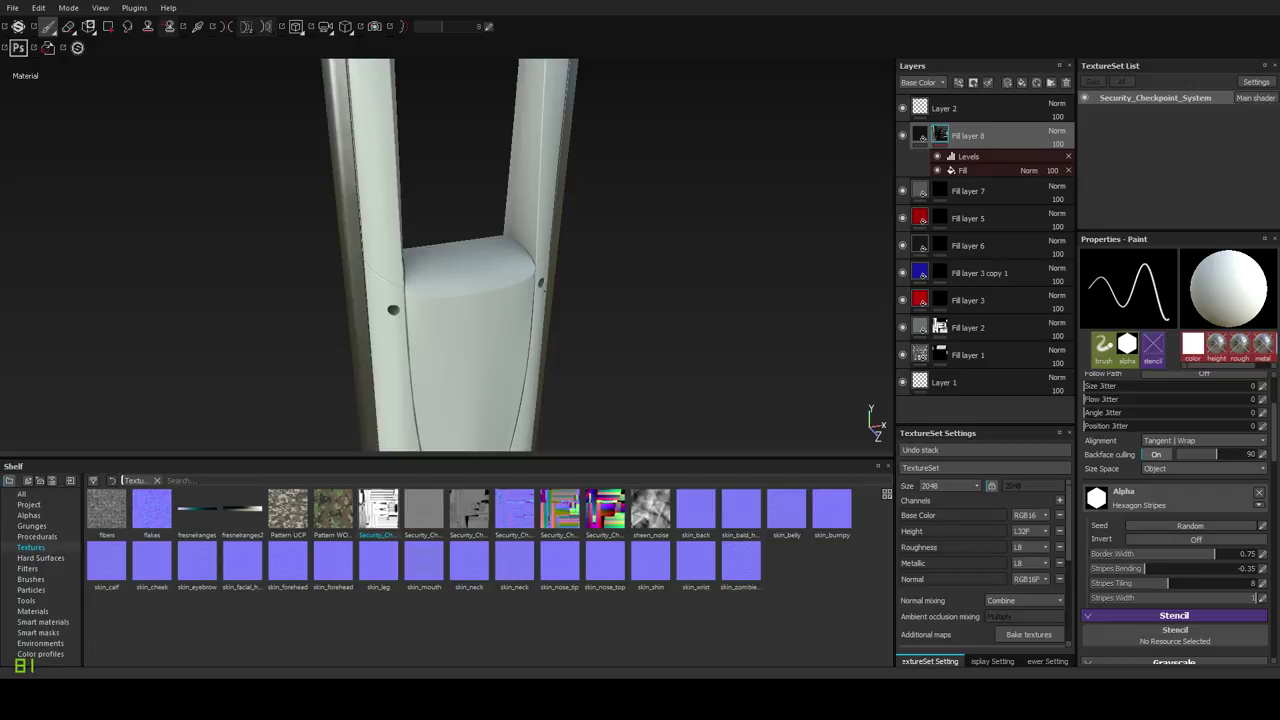
left_click_drag(541, 284, 565, 246, "alt")
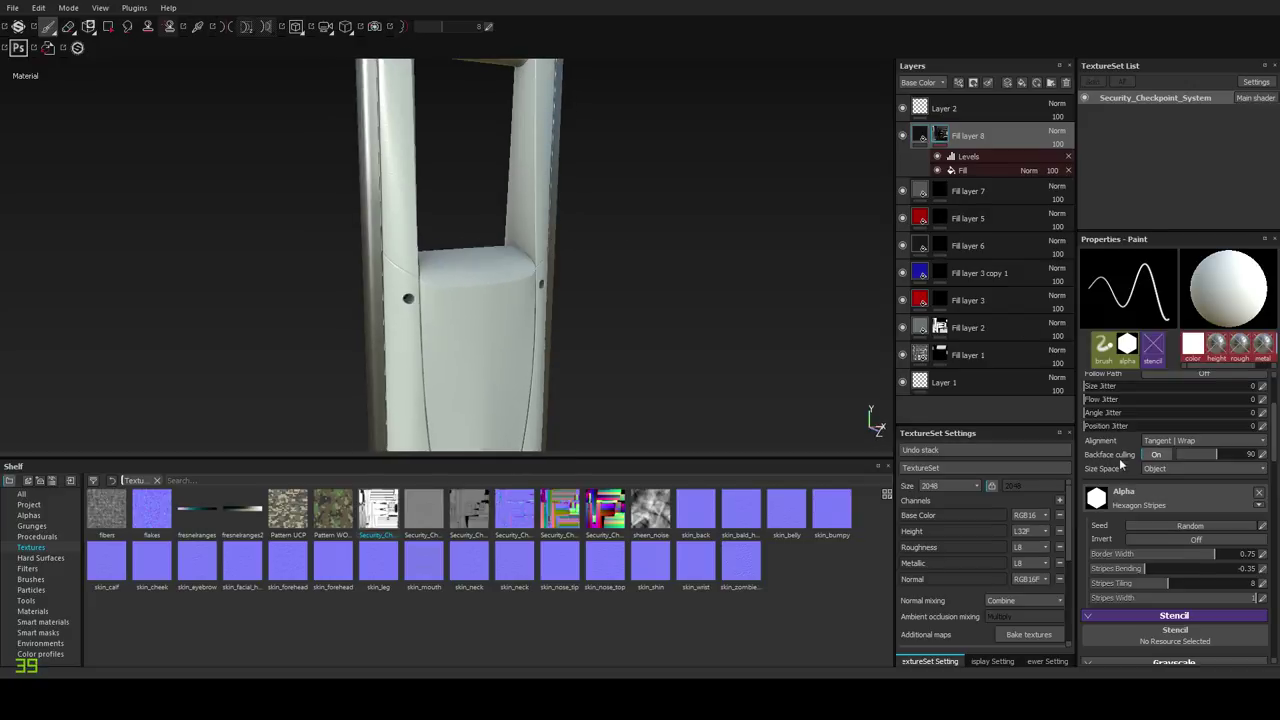
Tint Fill layer 8's base color to a dark bluish gray.
left_click(1178, 467)
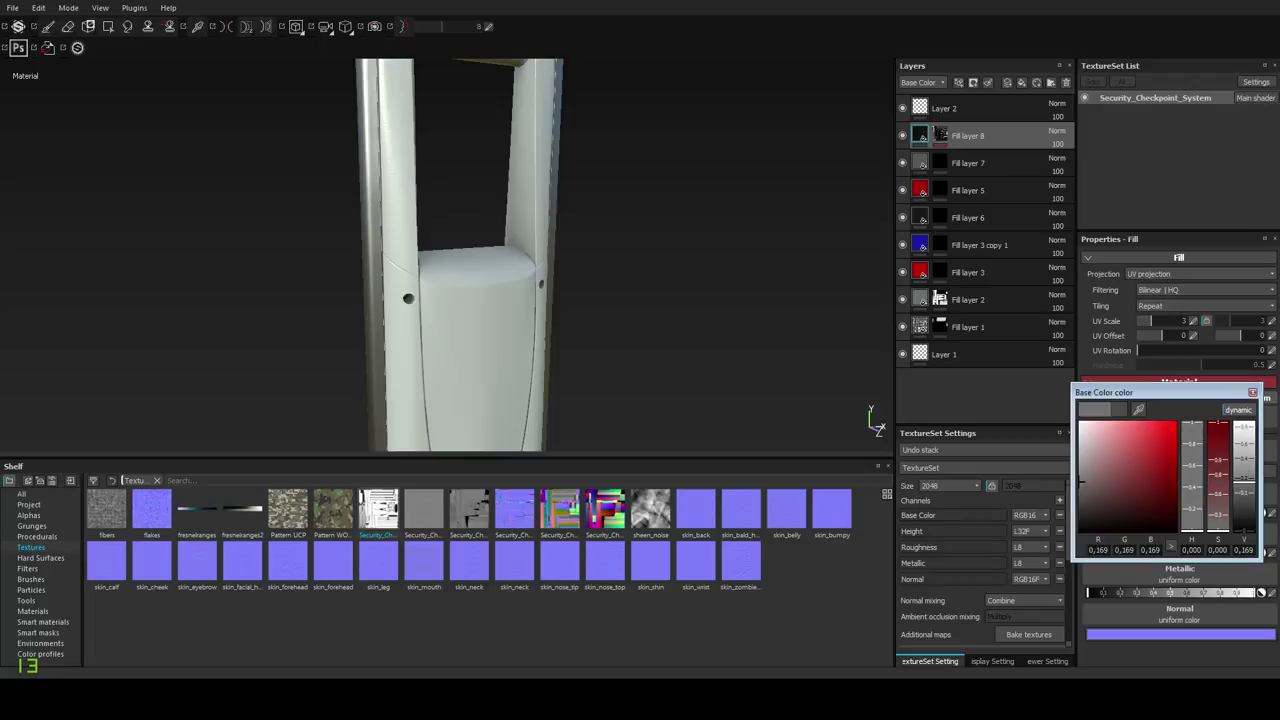
left_click(1086, 481)
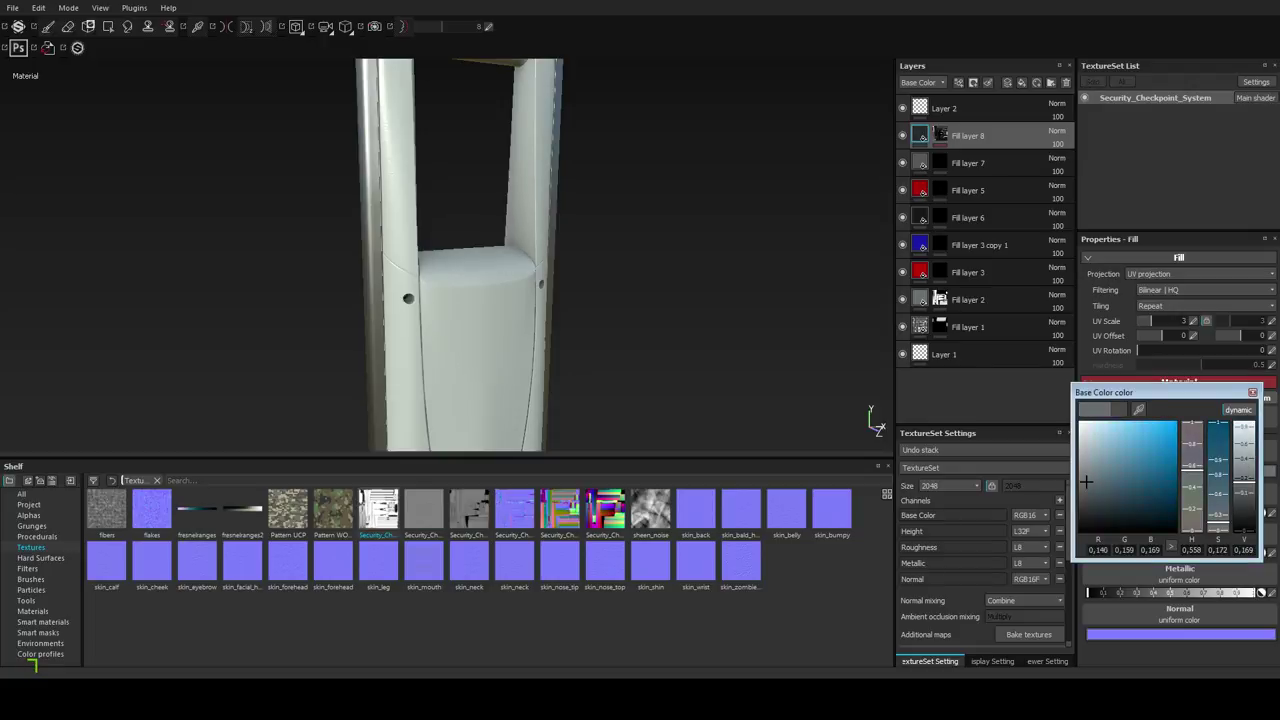
left_click_drag(1093, 481, 1093, 486)
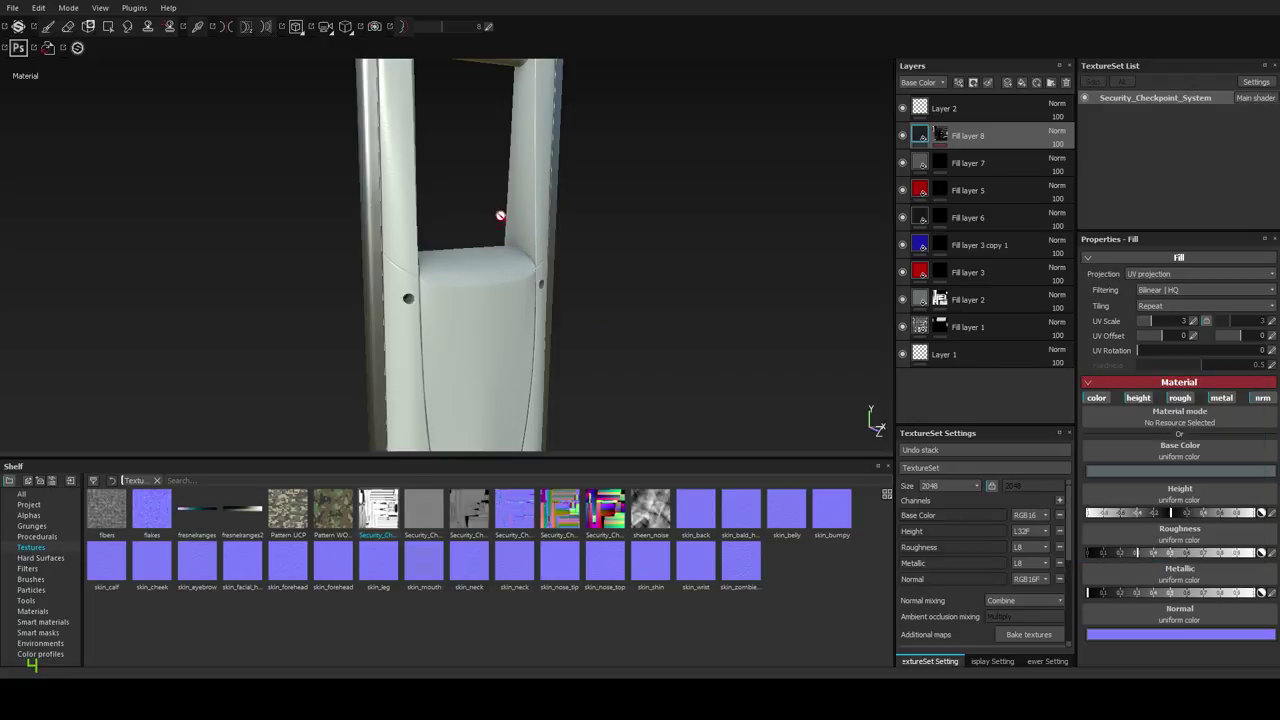
Examine the tinted occlusion shading on the ledge with Fill layer 8 hidden and shown, and inspect the tower up to the Checkpoint header.
left_click_drag(500, 214, 645, 287, "alt")
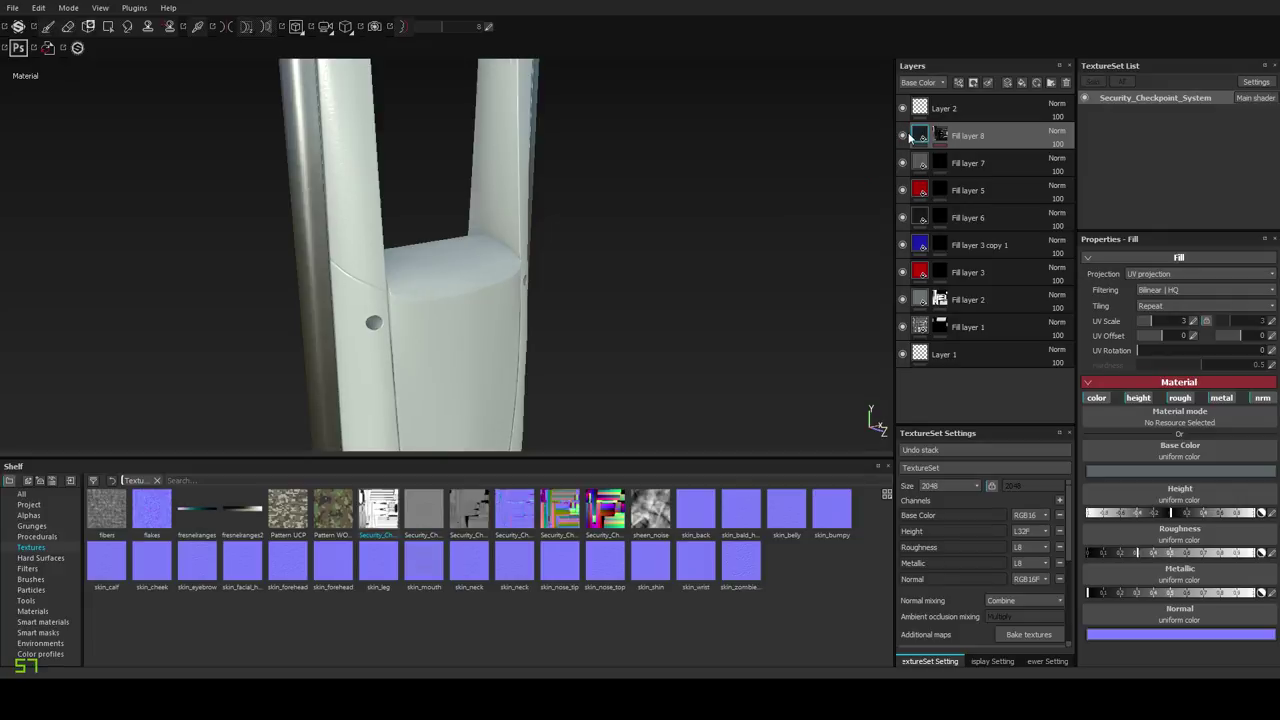
left_click_drag(486, 214, 530, 360, "alt")
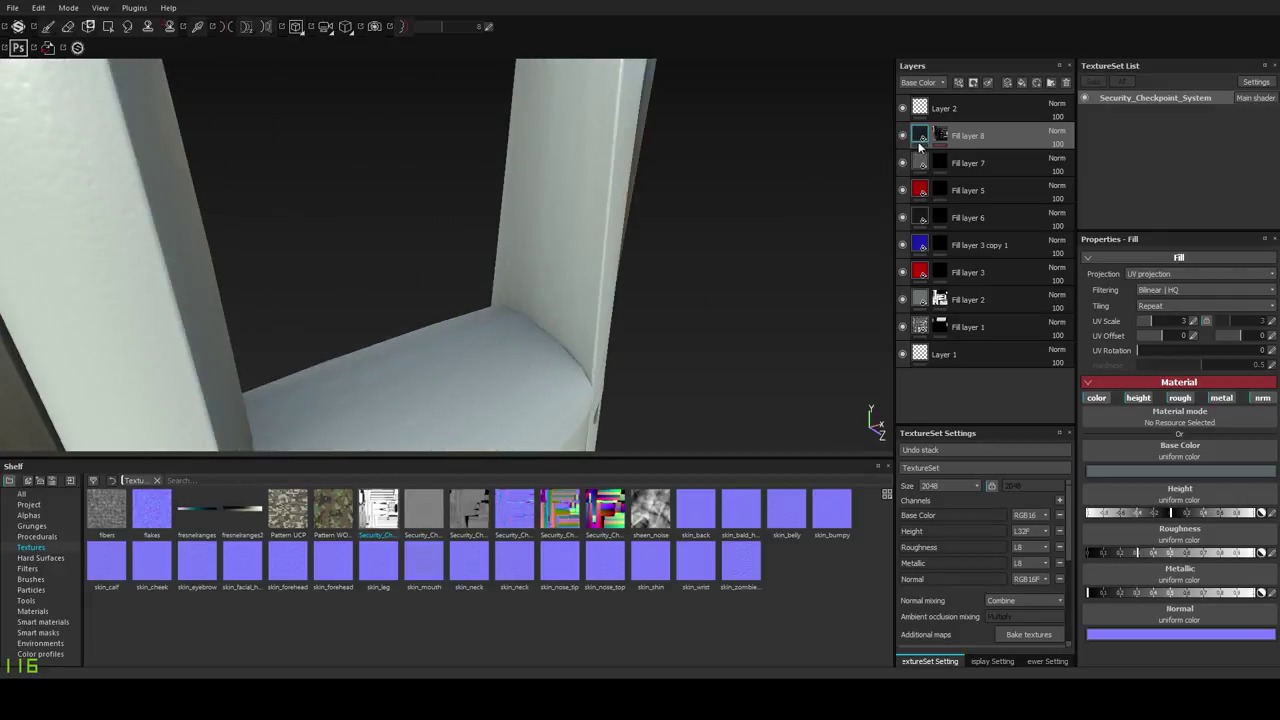
left_click(903, 136)
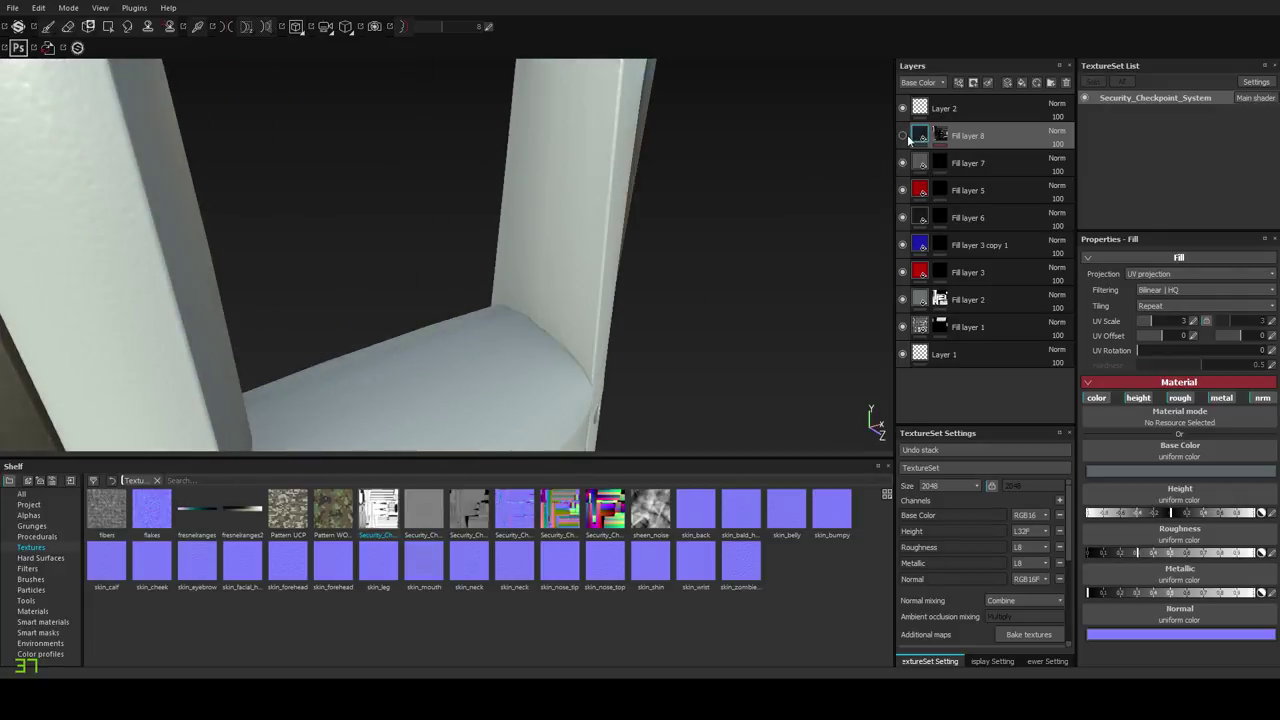
scroll(560, 377, "down", 6)
mouse_move(549, 371)
left_mouse_down("alt")
mouse_move(523, 363)
mouse_move(551, 389)
left_mouse_up("alt")
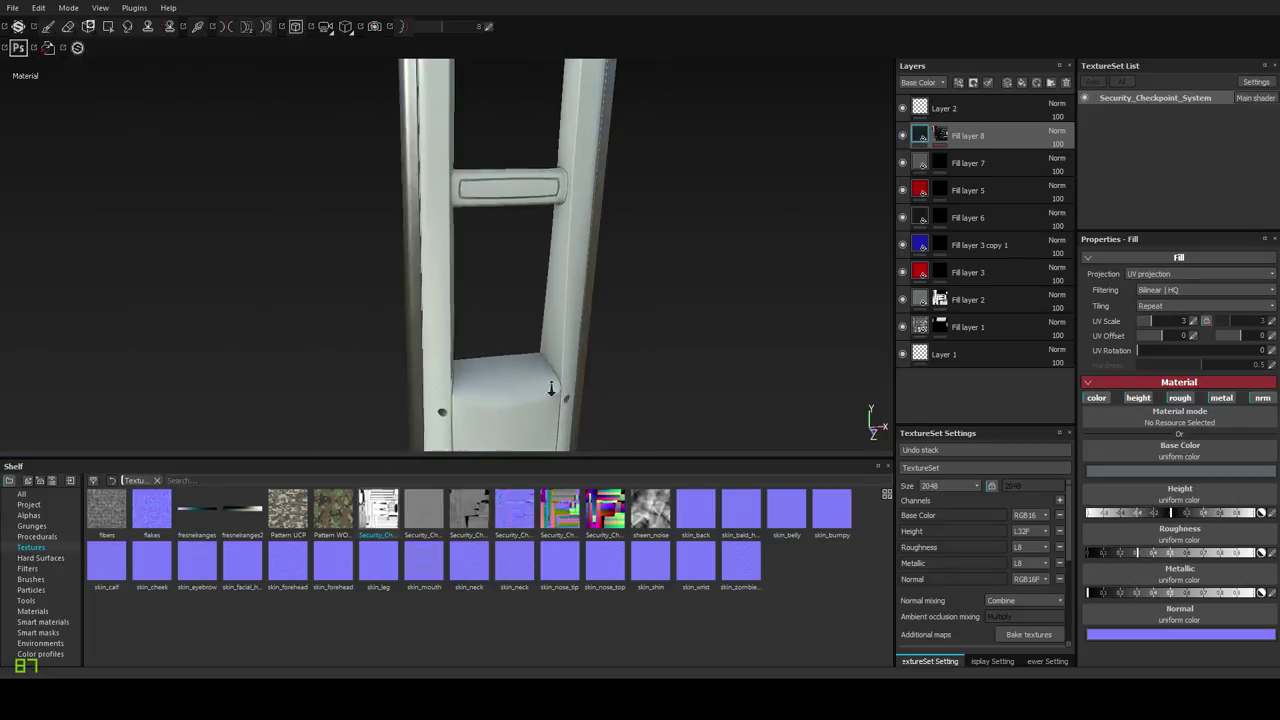
scroll(551, 388, "down", 3)
middle_click_drag(535, 258, 565, 274, "alt")
left_click_drag(565, 274, 586, 354, "alt")
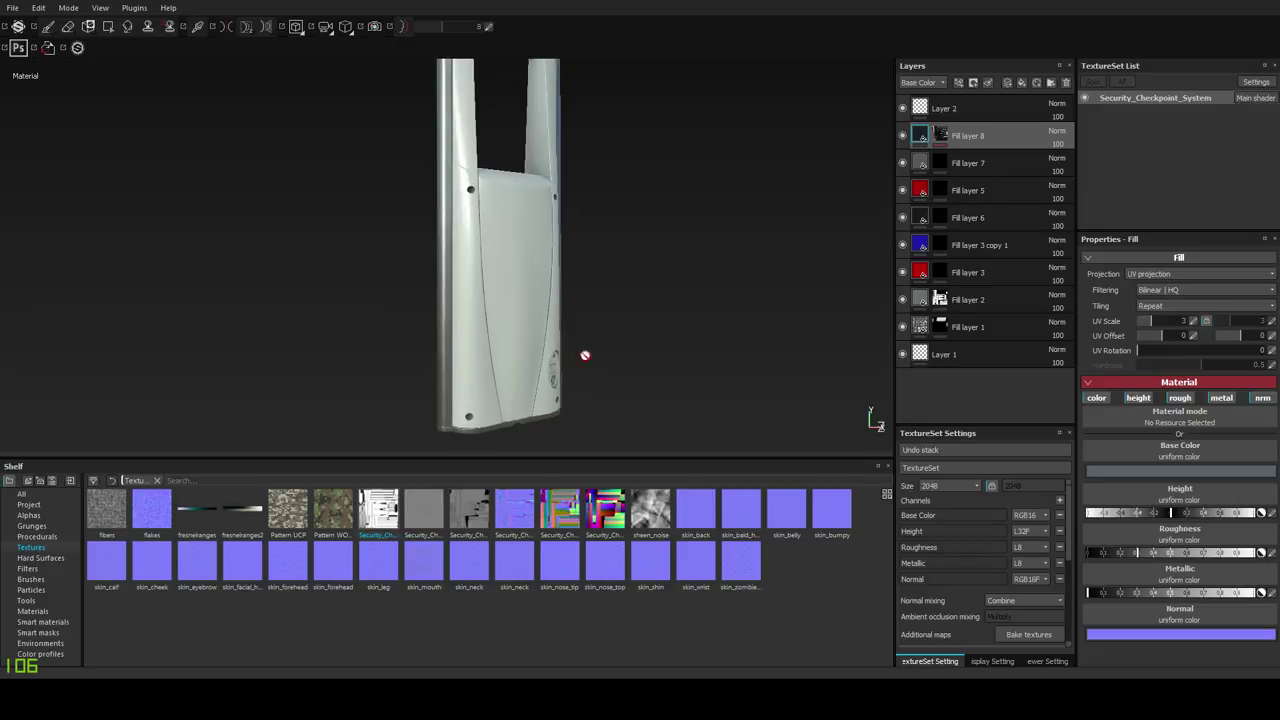
middle_click_drag(473, 318, 470, 460, "alt")
middle_click_drag(444, 114, 450, 243, "alt")
middle_click_drag(443, 192, 434, 386, "alt")
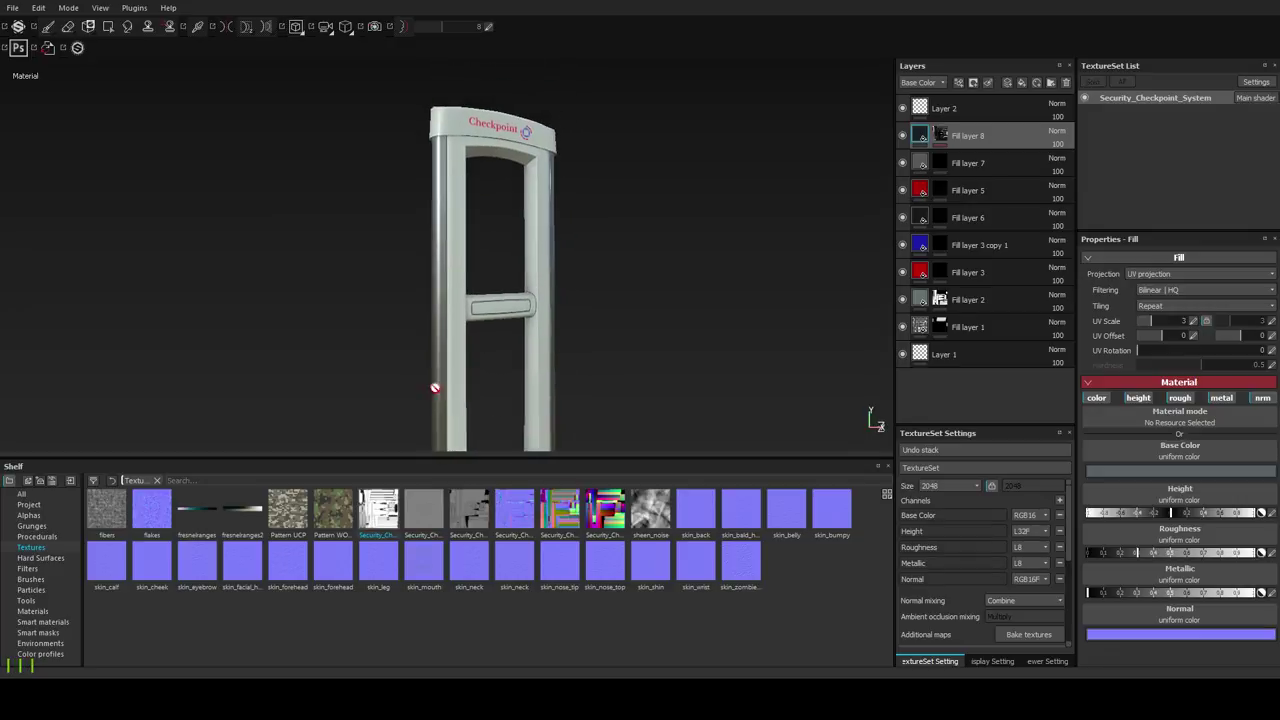
middle_click_drag(440, 303, 430, 400, "alt")
scroll(432, 234, "up", 2)
middle_click_drag(433, 202, 431, 254, "alt")
left_click_drag(575, 320, 409, 320, "alt")
scroll(517, 360, "up", 4)
left_click_drag(517, 360, 491, 334, "alt")
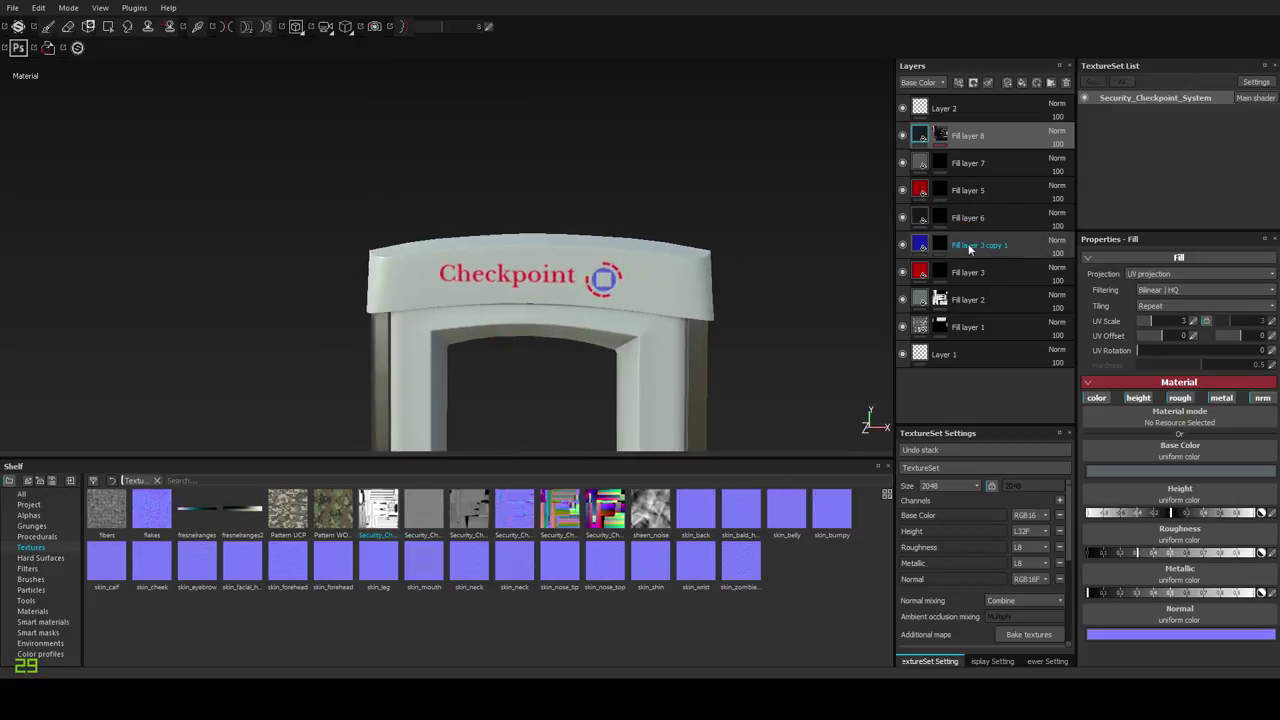
Duplicate Fill layer 3 and replace the copy's mask with a new black mask.
left_click(902, 272)
left_click(902, 272)
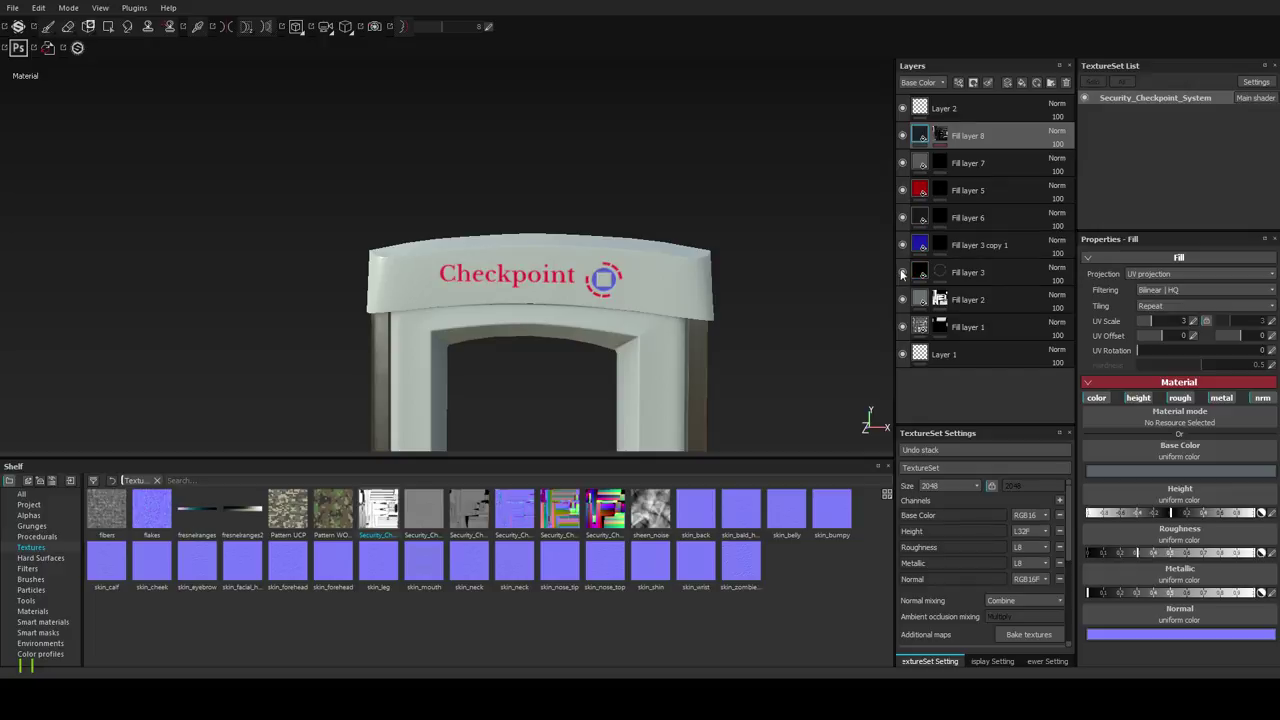
left_click(972, 275)
right_click(974, 274)
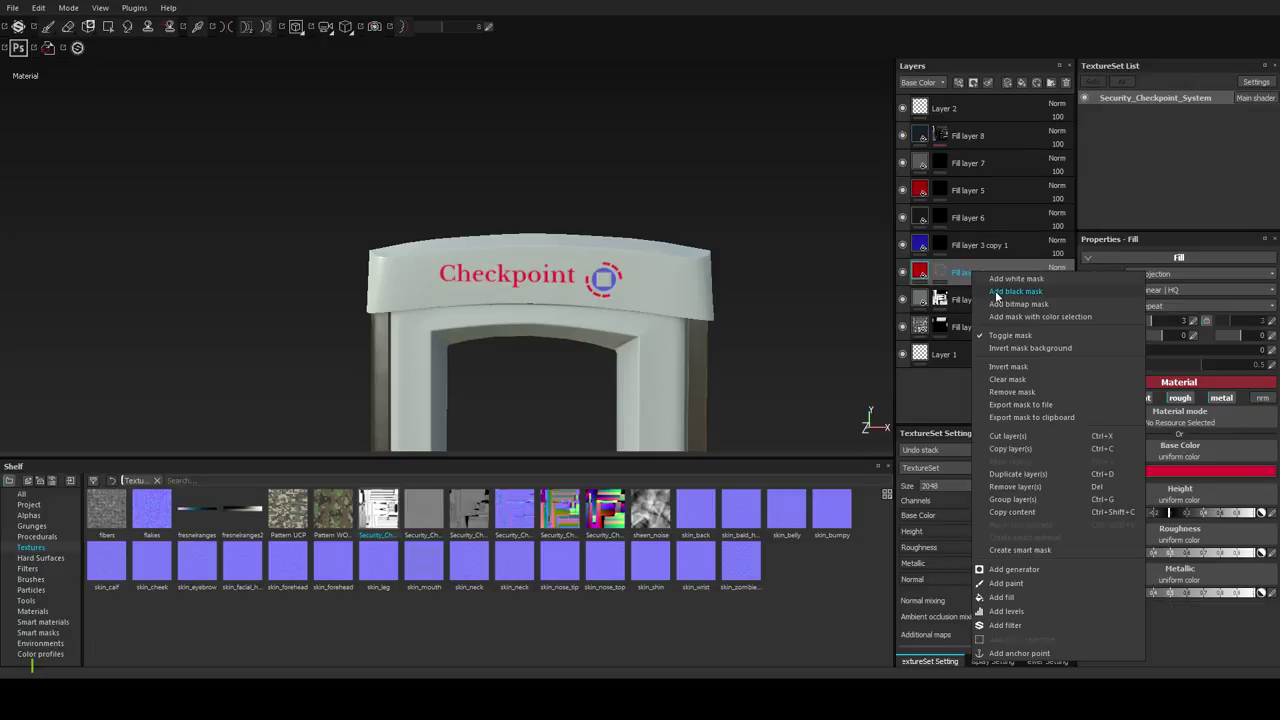
left_click(1017, 473)
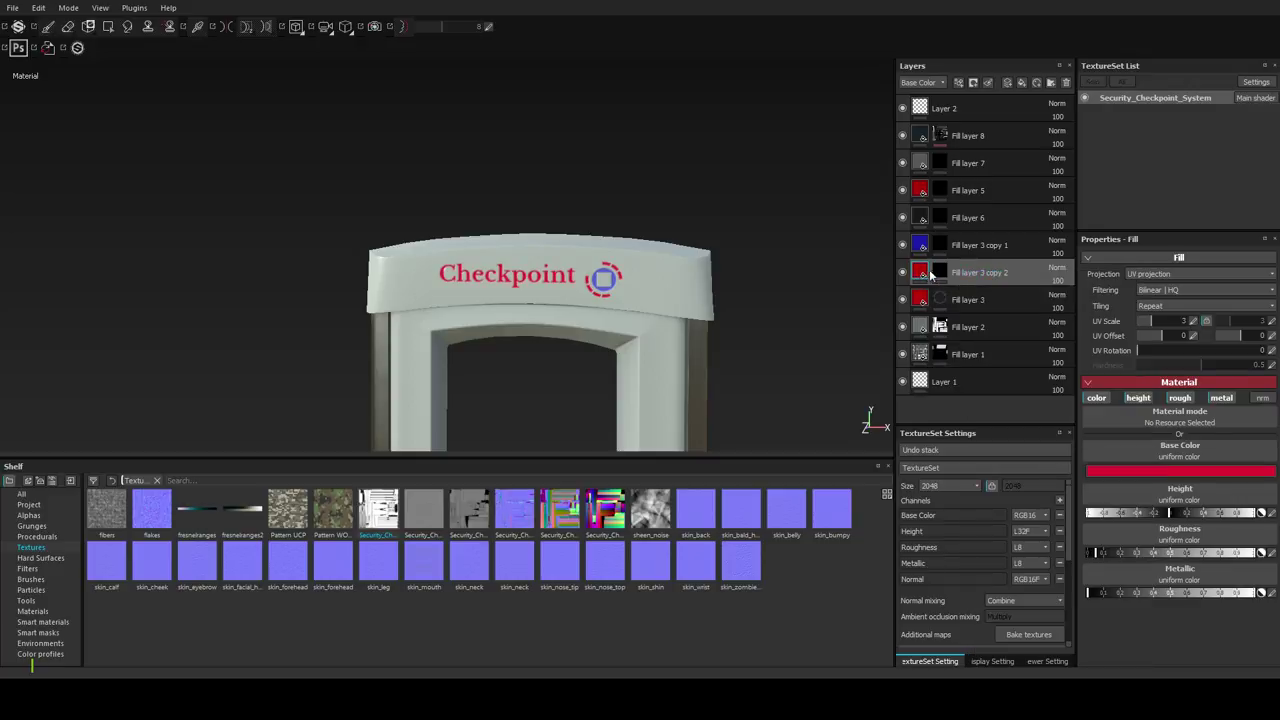
right_click(940, 276)
left_click(984, 292)
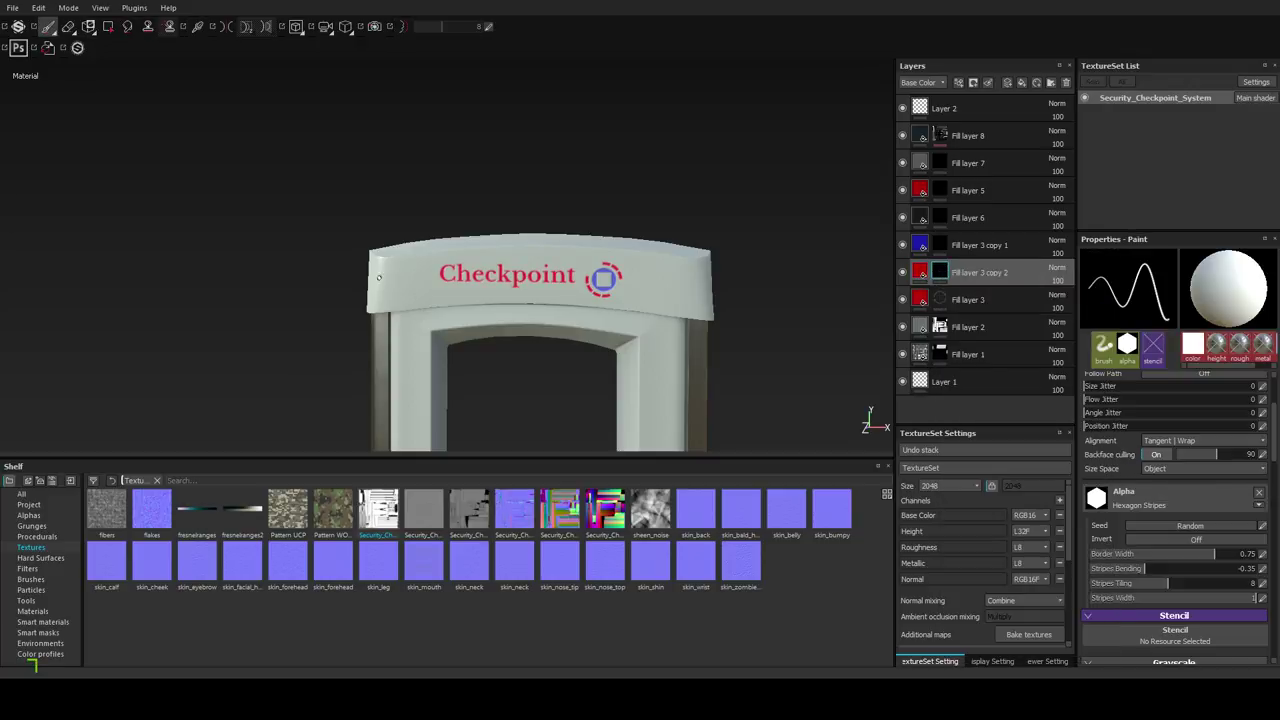
Load the Font Libre Baskerville alpha for painting on the header's blank side and set its text to Checkpoint.
left_click_drag(459, 273, 633, 302, "alt")
left_click_drag(786, 292, 716, 308, "alt")
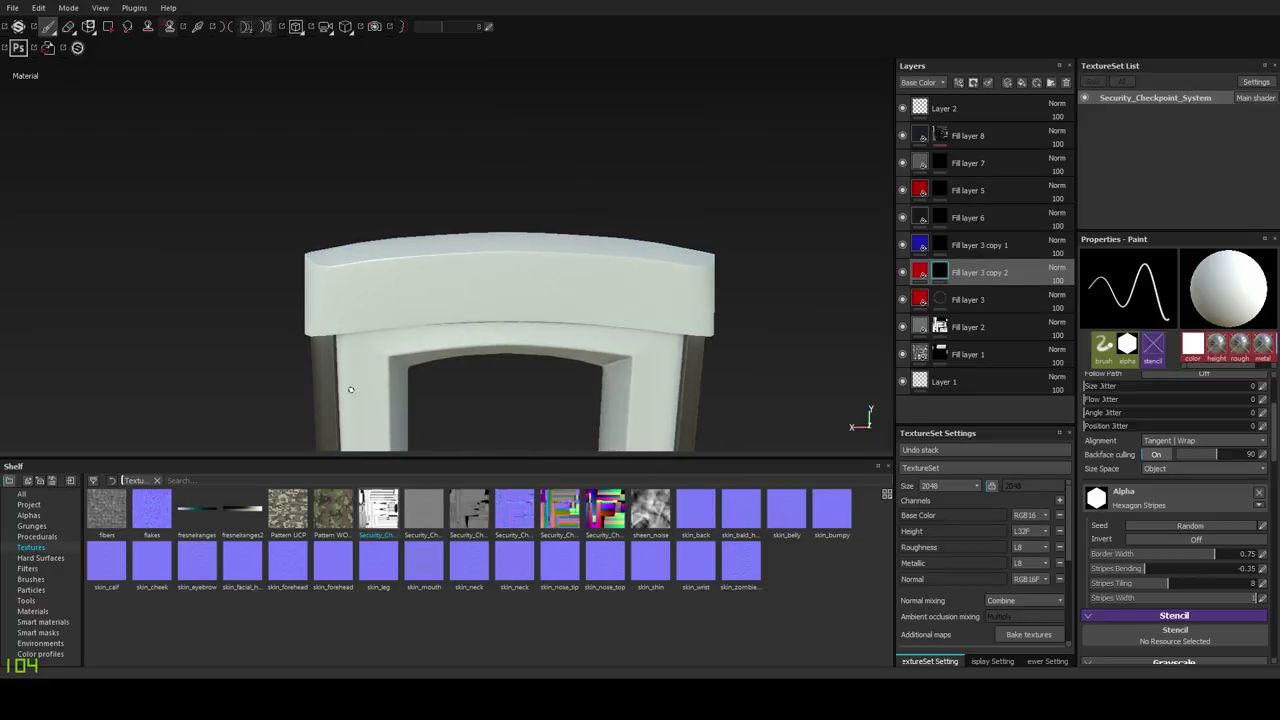
left_click(37, 536)
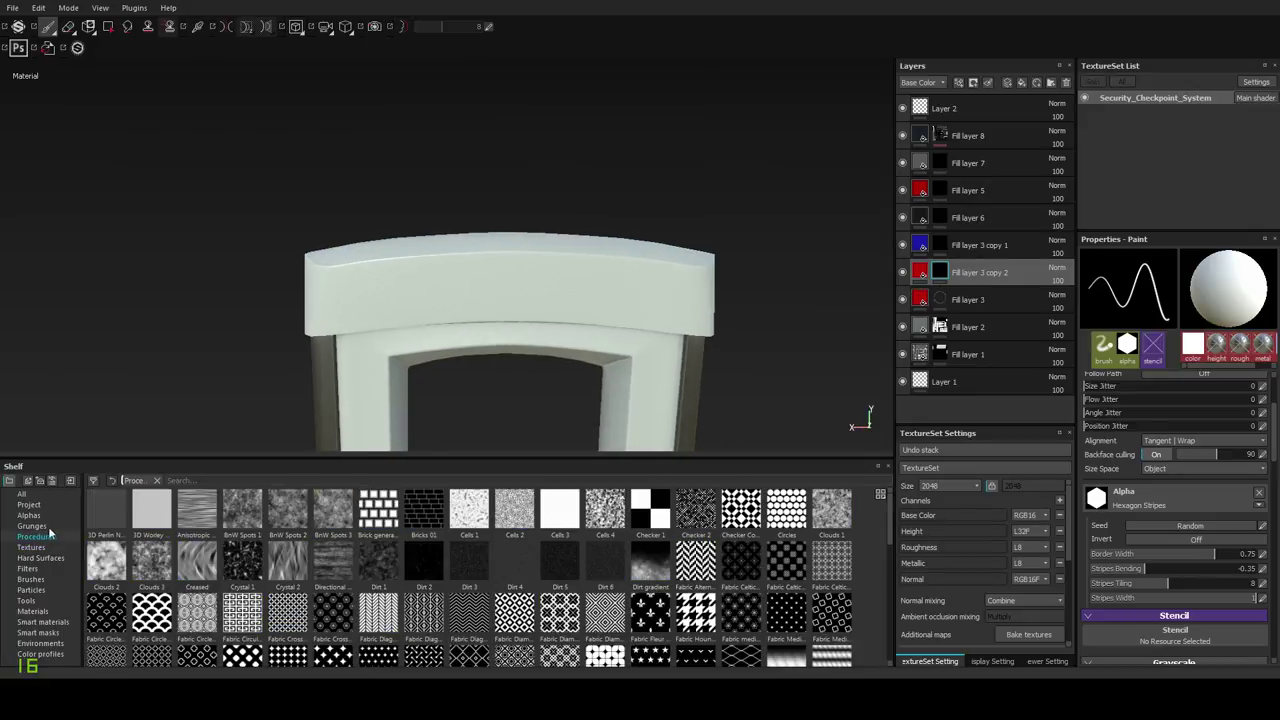
left_click(30, 515)
scroll(865, 547, "down", 10)
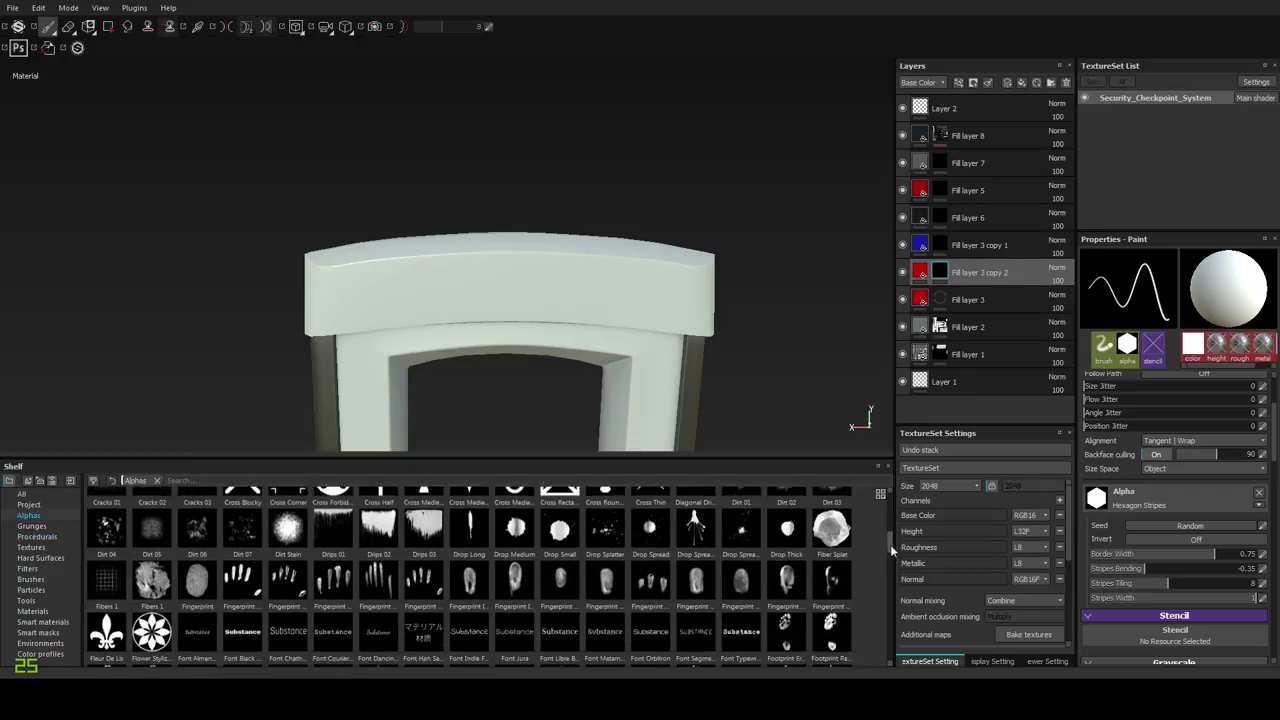
left_click(530, 566)
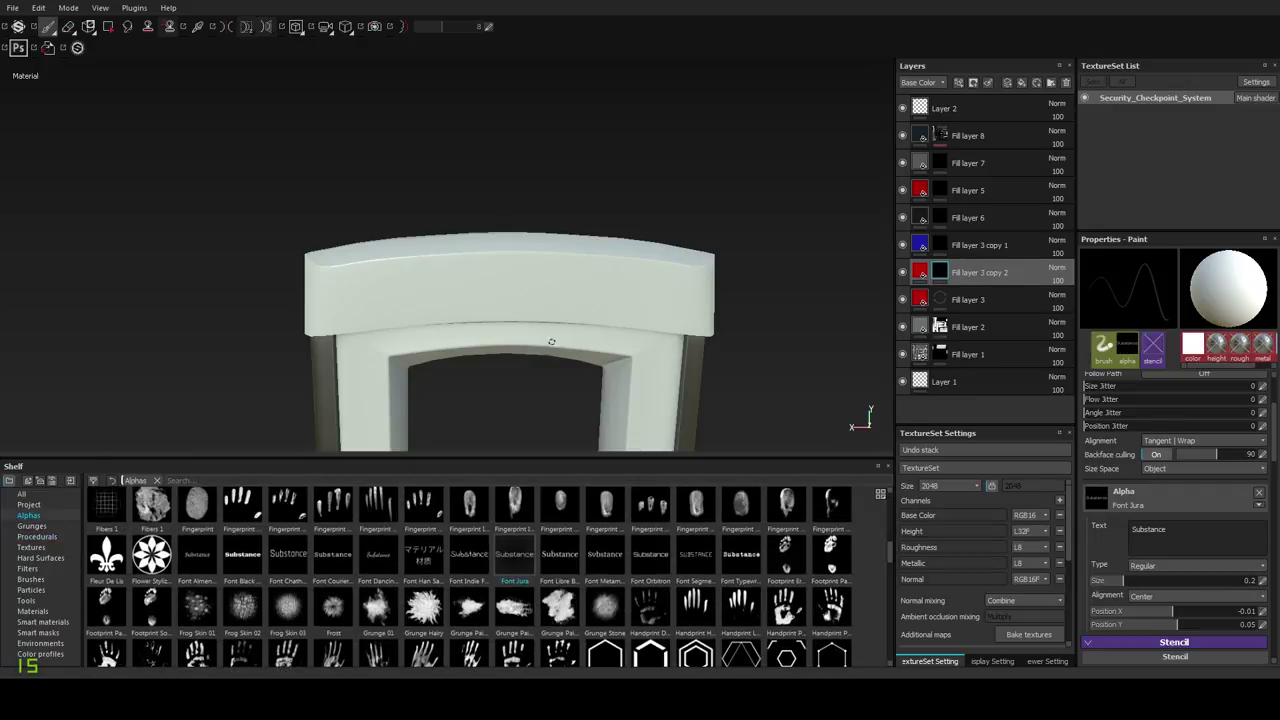
right_click_drag(509, 296, 625, 299, "ctrl")
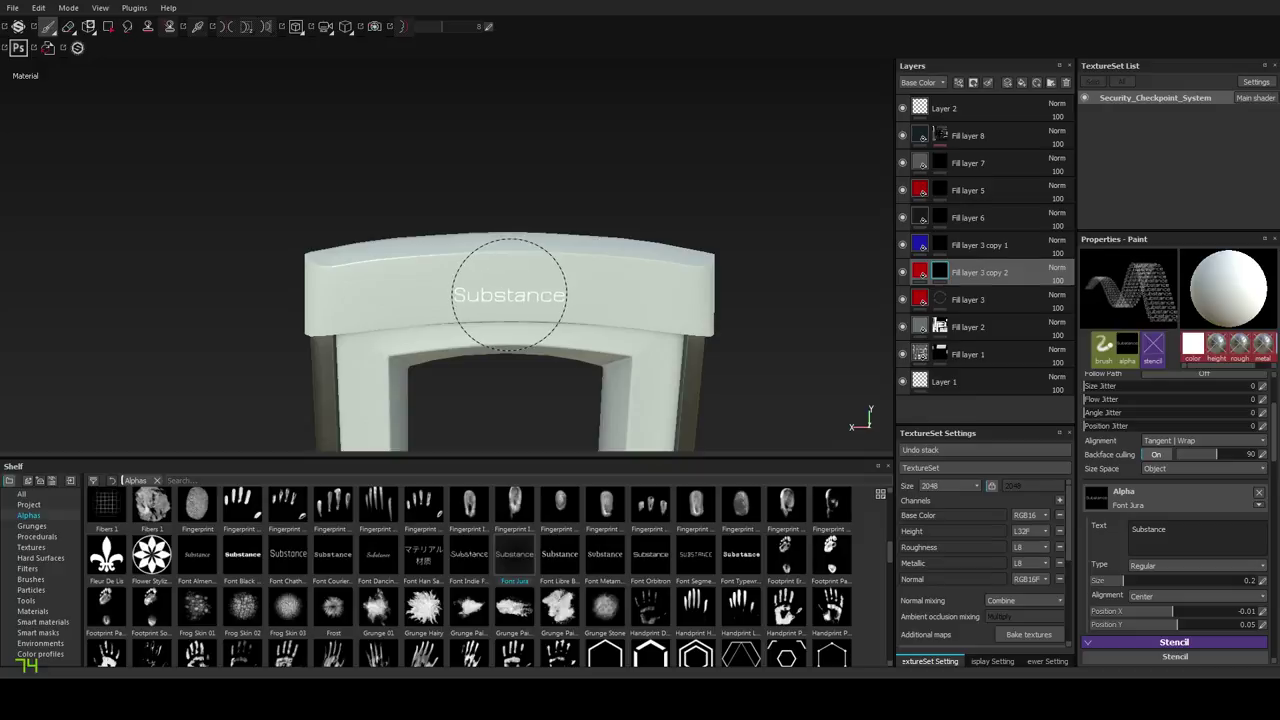
left_click(559, 555)
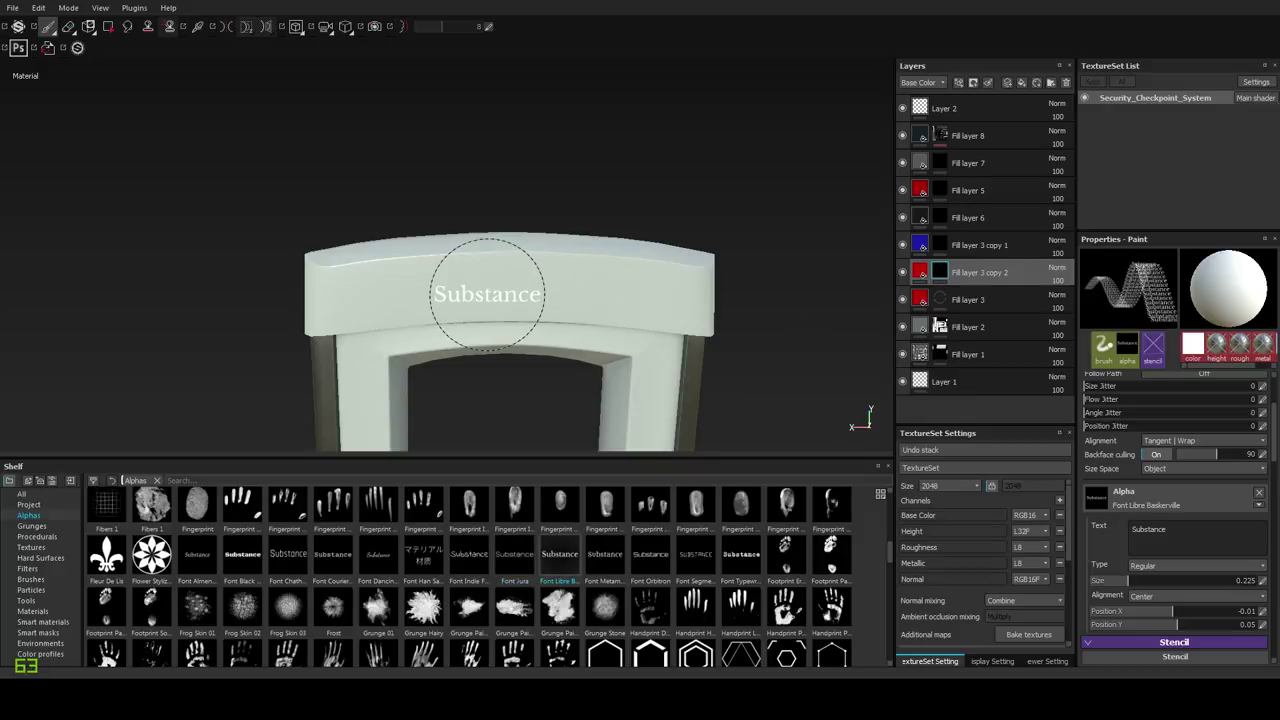
left_click(1187, 528)
type("Check")
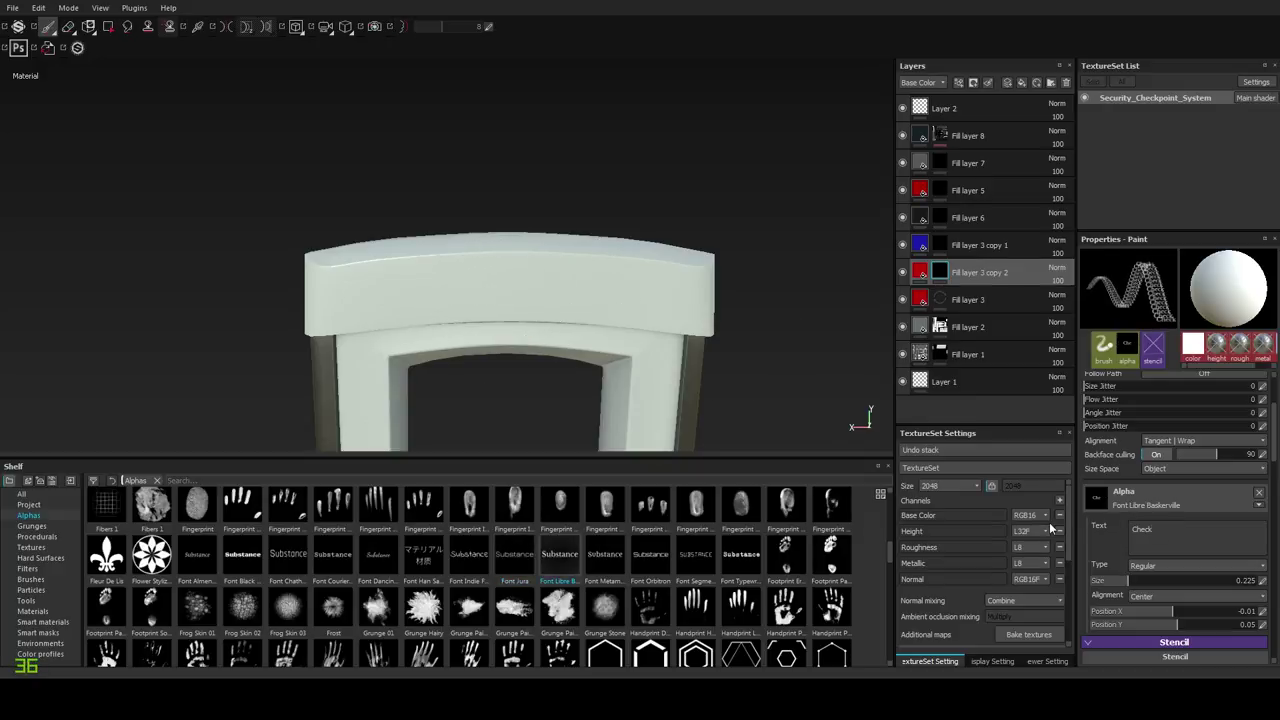
type("point")
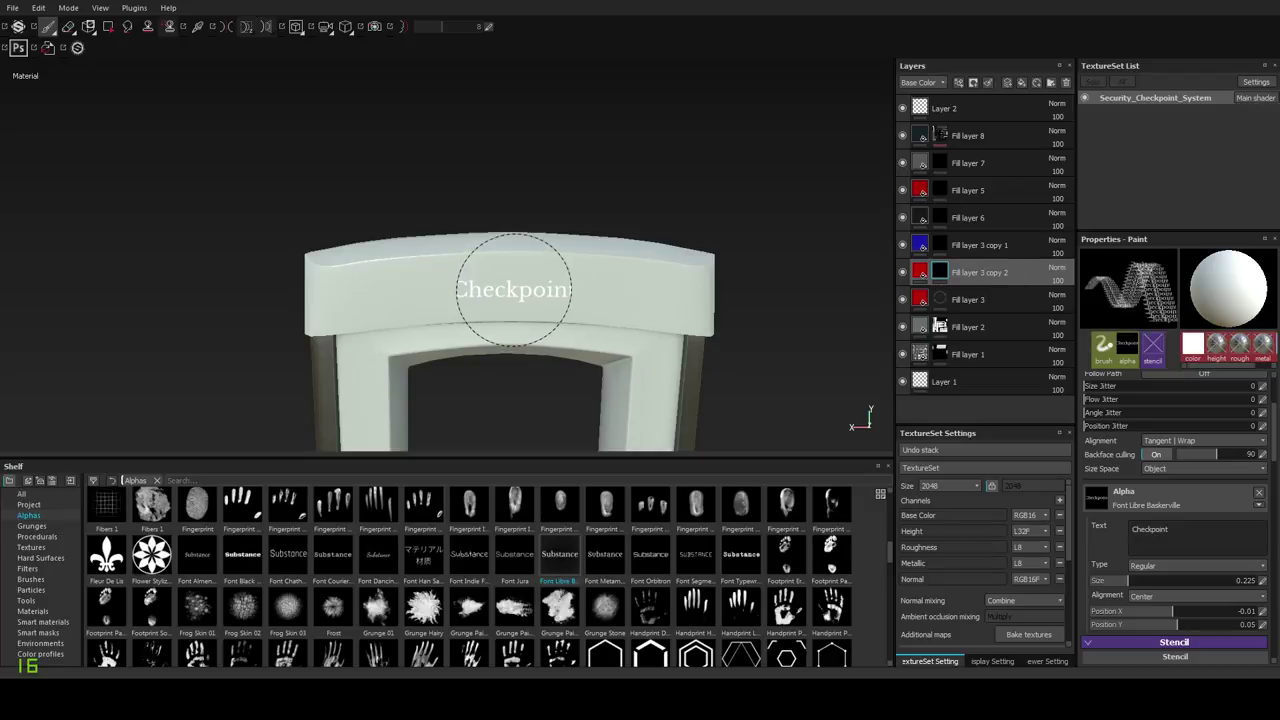
Try stamping the Checkpoint text on the header's blank side and undo the stamp.
left_click_drag(573, 317, 574, 290, "alt")
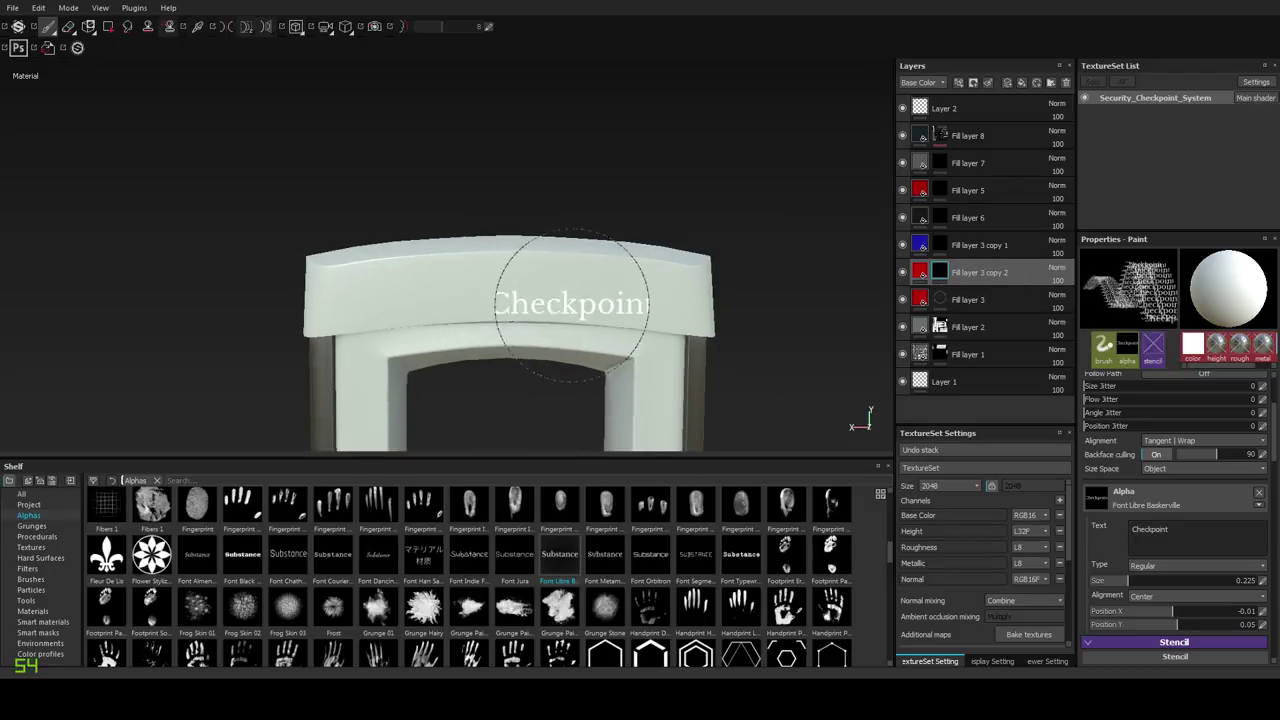
left_click(494, 283)
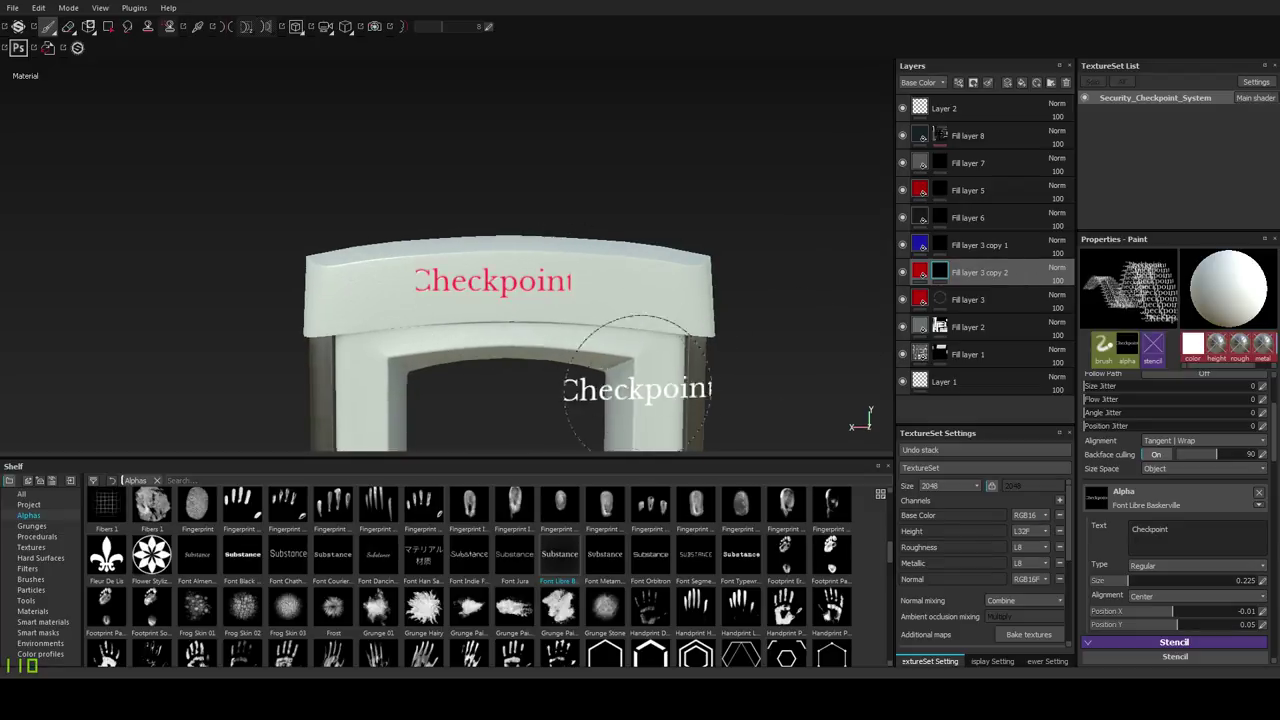
key("ctrl+z")
Set the Checkpoint text alpha to size 0.17 and type Bold, and match the brush size to the existing header lettering.
left_click(1119, 585)
left_click(1155, 567)
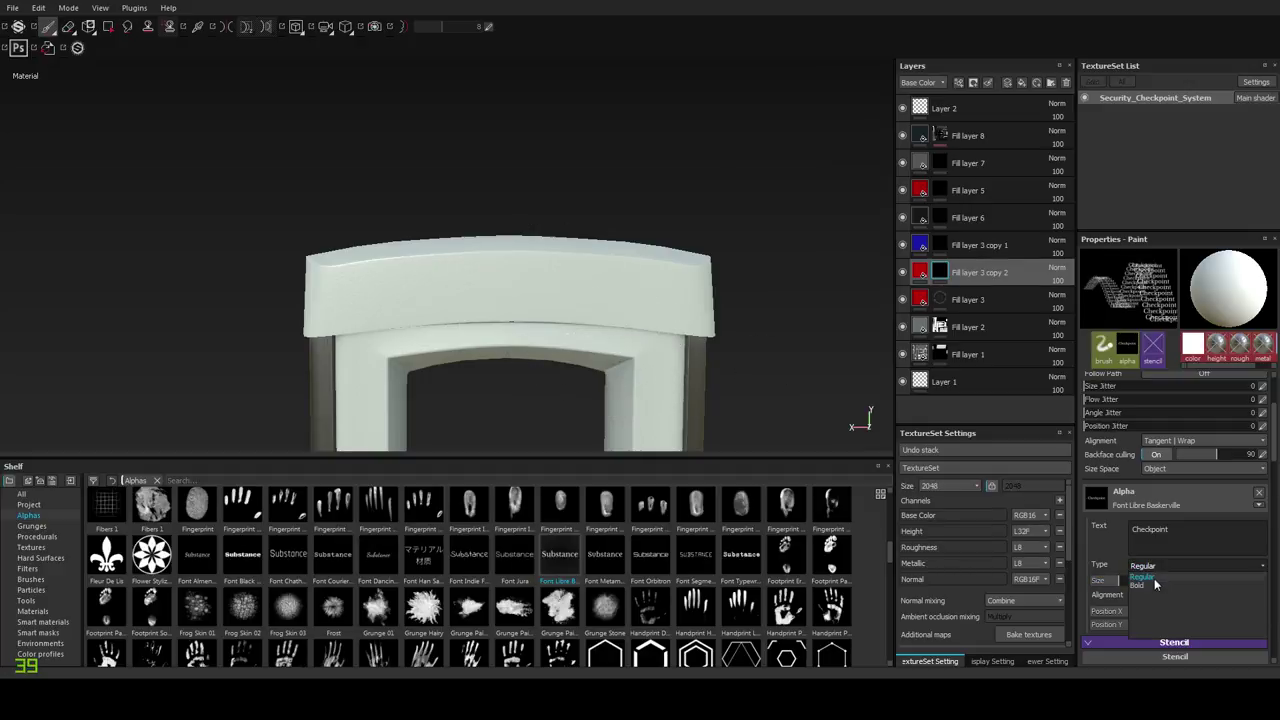
left_click(1155, 591)
mouse_move(551, 304)
left_mouse_down("alt")
mouse_move(357, 312)
mouse_move(569, 303)
mouse_move(317, 291)
mouse_move(326, 323)
mouse_move(537, 283)
mouse_move(471, 252)
mouse_move(563, 274)
mouse_move(608, 262)
left_mouse_up("alt")
scroll(630, 285, "down", 3)
left_click_drag(657, 296, 585, 304, "alt")
mouse_move(725, 322)
left_mouse_down("alt")
mouse_move(560, 305)
mouse_move(605, 318)
left_mouse_up("alt")
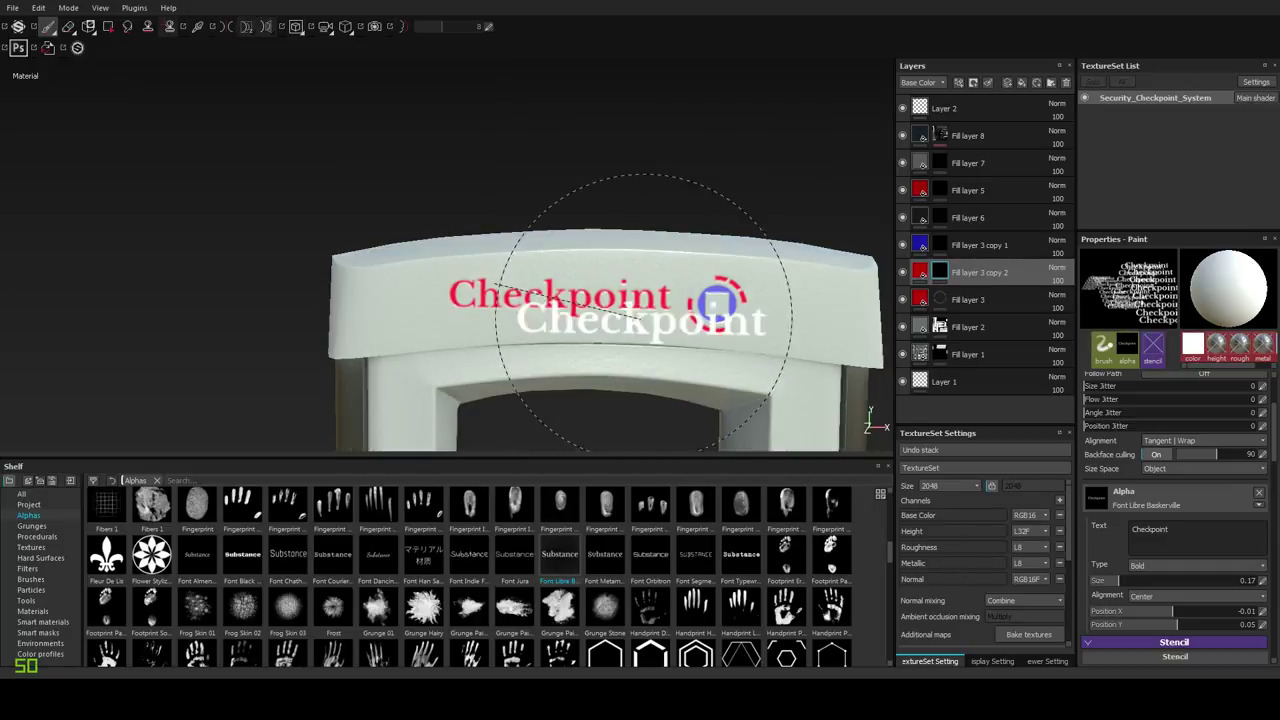
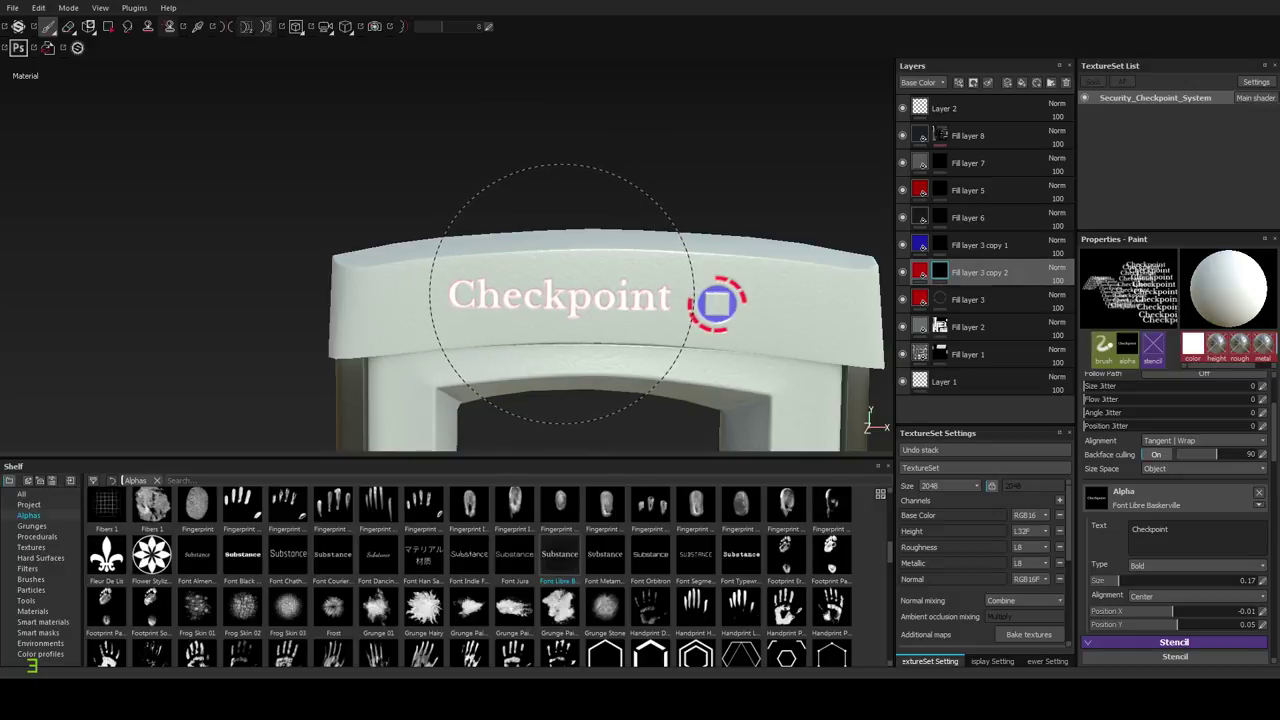
Stamp the red Checkpoint lettering on the blank opposite side of the header in Fill layer 3 copy 2's mask.
left_click_drag(560, 295, 716, 291, "alt")
mouse_move(597, 319)
right_mouse_down("shift")
mouse_move(506, 310)
mouse_move(526, 308)
right_mouse_up("shift")
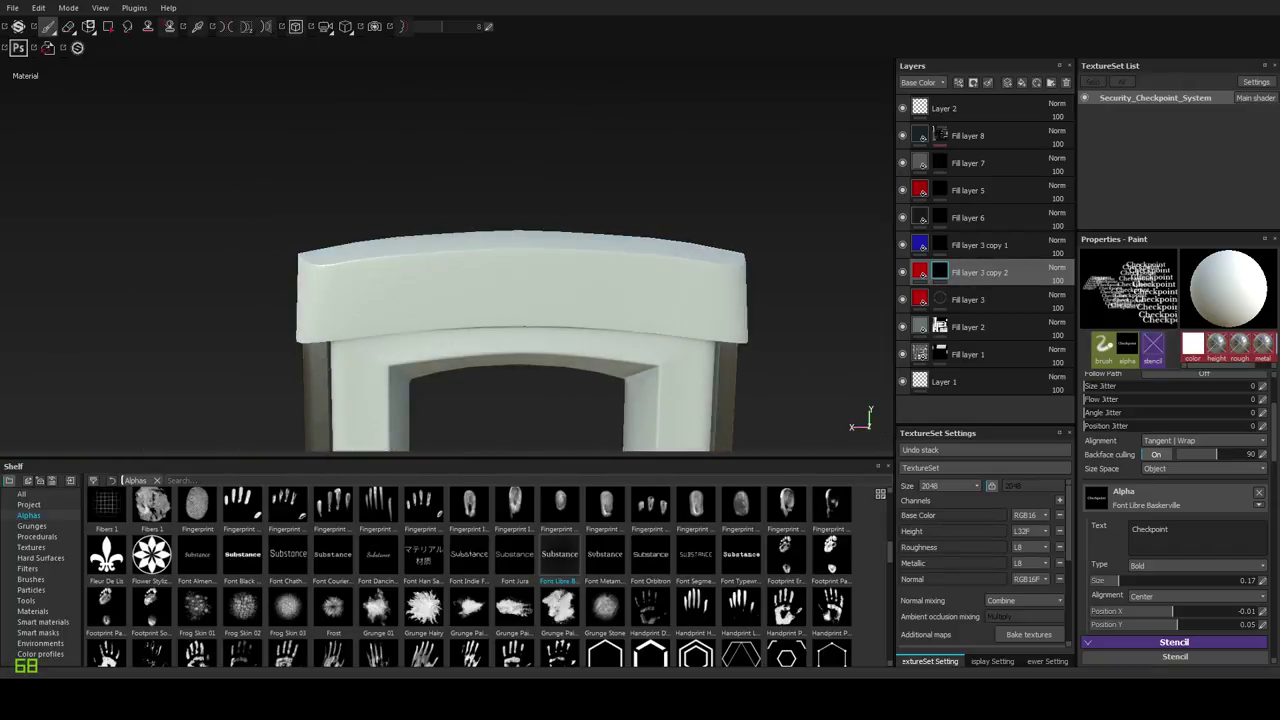
left_click_drag(526, 308, 509, 331, "alt")
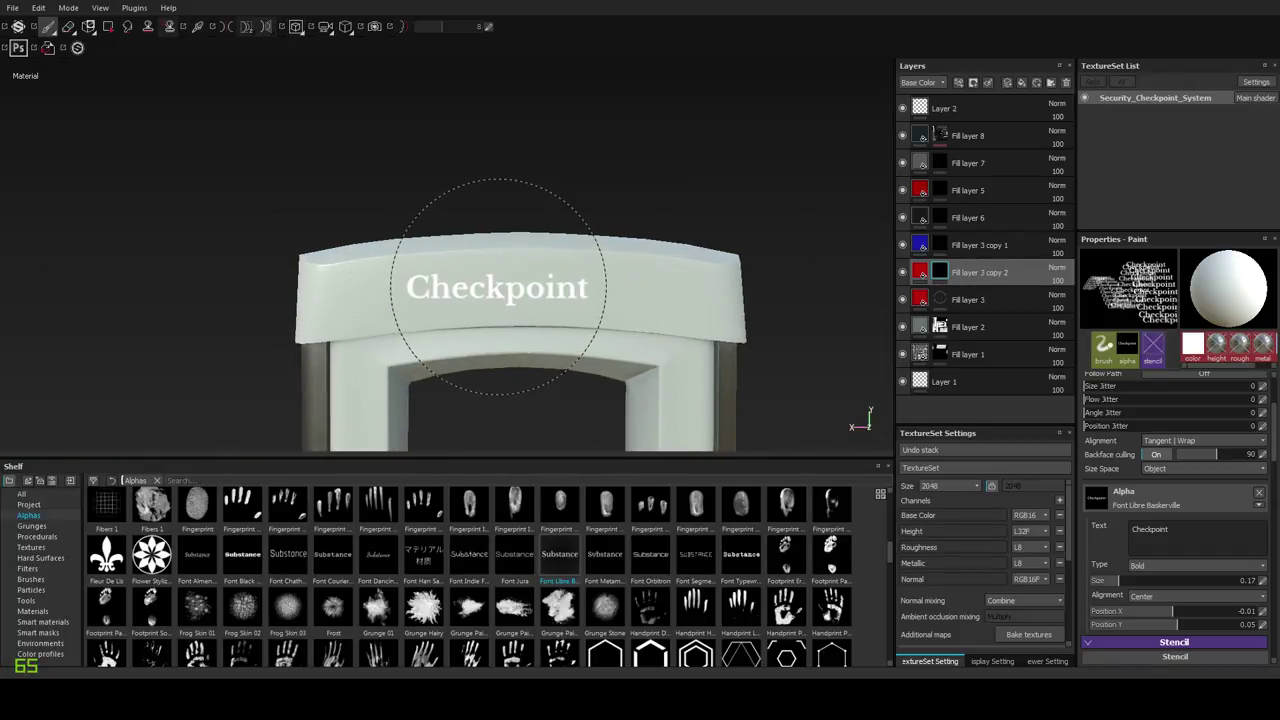
left_click(497, 288)
mouse_move(657, 357)
left_mouse_down("alt")
mouse_move(609, 300)
mouse_move(517, 243)
mouse_move(491, 271)
left_mouse_up("alt")
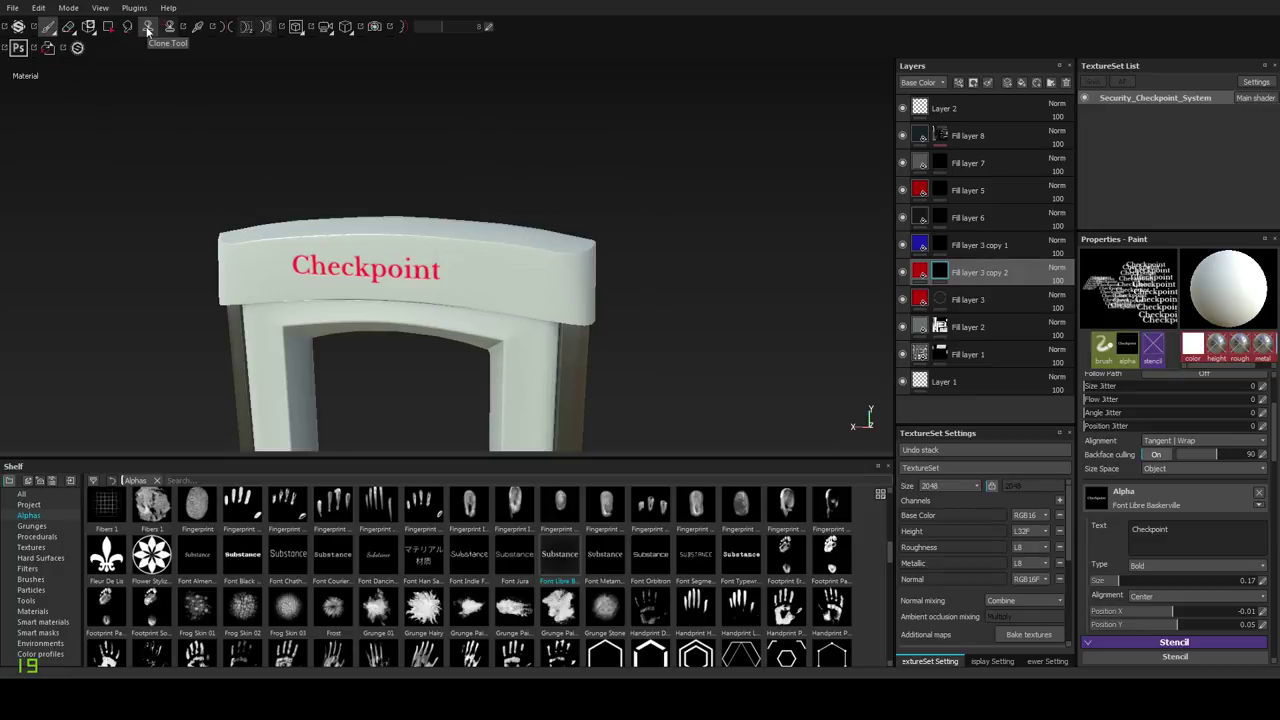
Try setting up the Clone tool on the ring emblem beside the finished Checkpoint lettering, and return to the paint brush.
mouse_move(629, 263)
left_mouse_down("alt")
mouse_move(486, 277)
mouse_move(427, 250)
mouse_move(808, 289)
mouse_move(142, 268)
left_mouse_up("alt")
mouse_move(497, 277)
left_mouse_down("alt")
mouse_move(471, 277)
mouse_move(561, 253)
left_mouse_up("alt")
right_click_drag(680, 270, 520, 270, "ctrl")
middle_click_drag(520, 270, 380, 262, "alt")
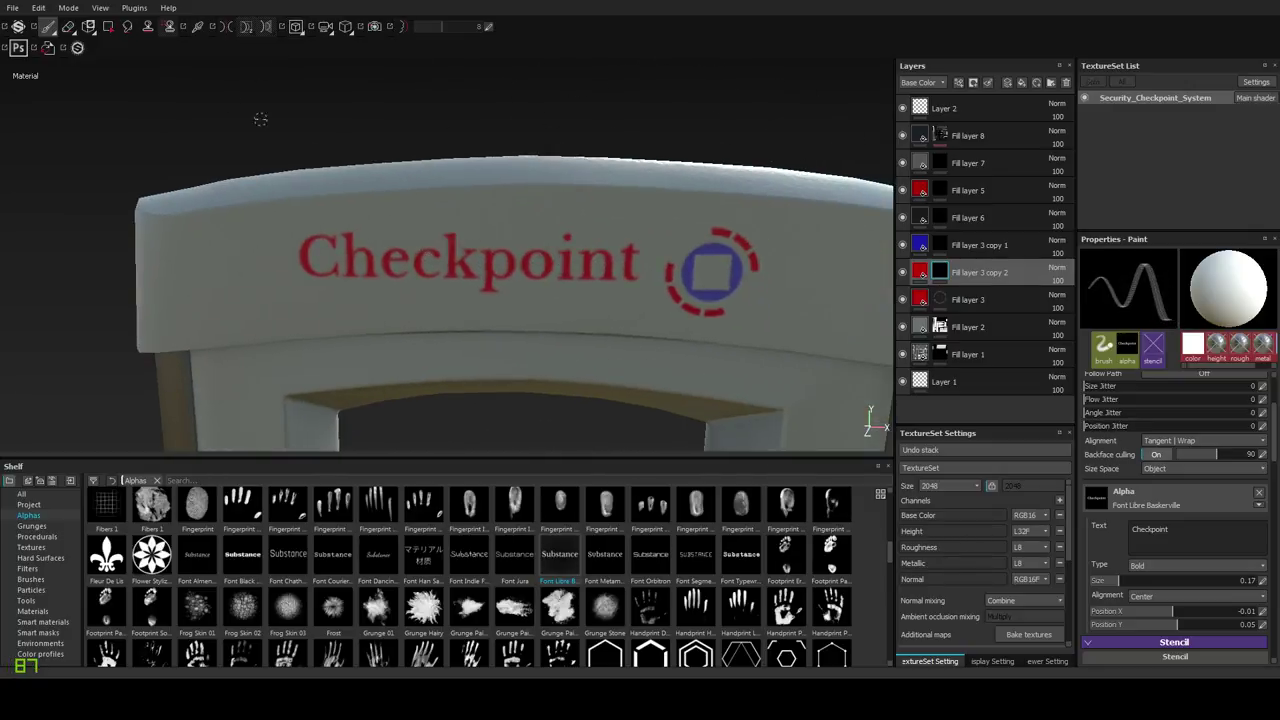
left_click(147, 28)
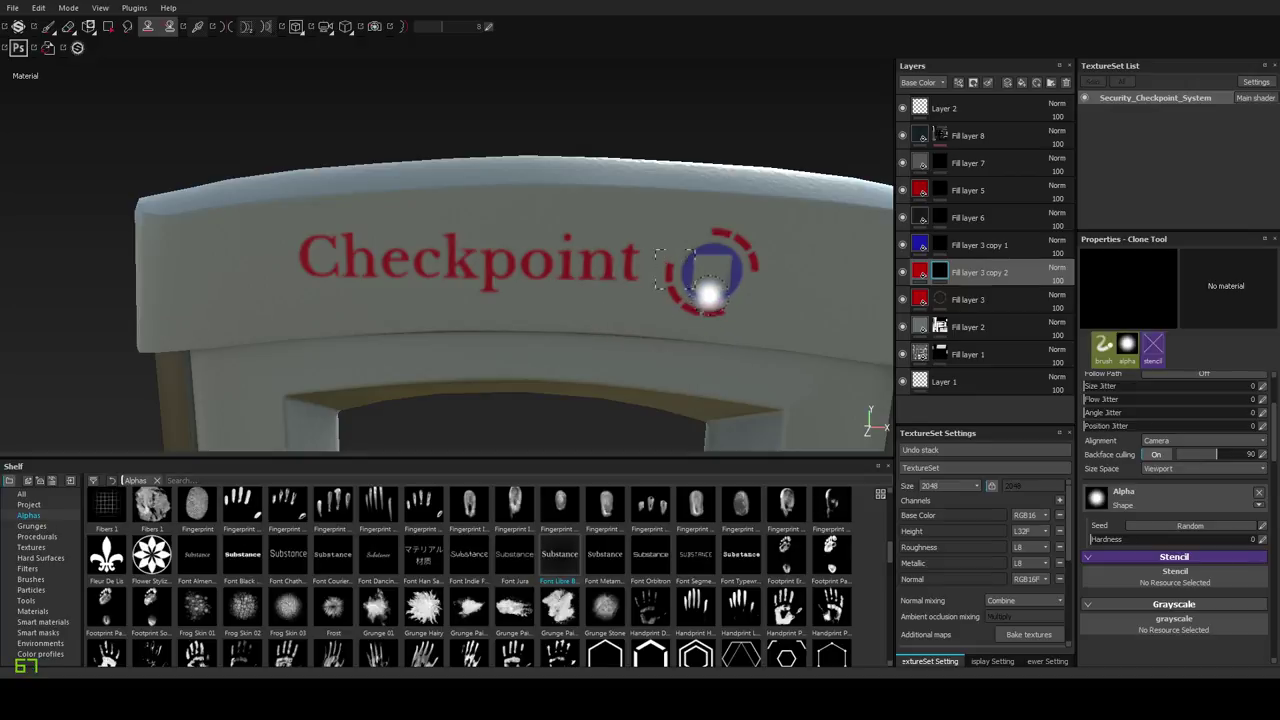
right_click(706, 314)
key("Escape")
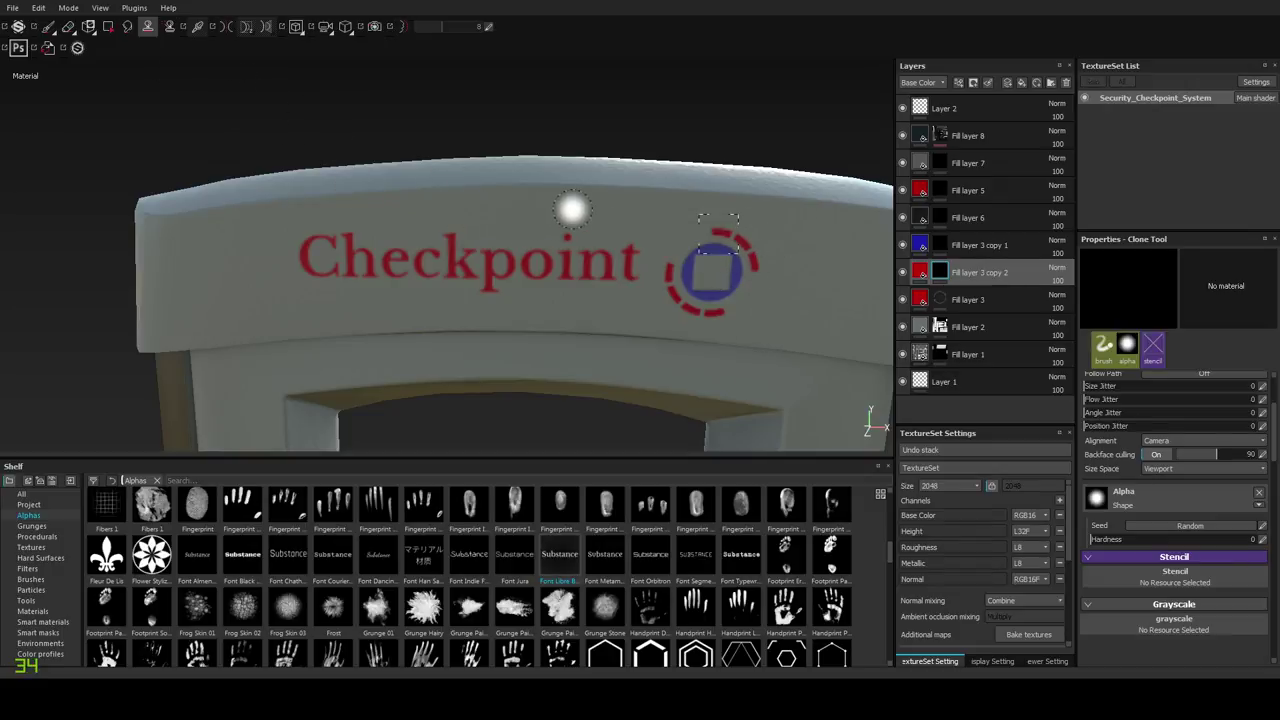
mouse_move(408, 213)
left_mouse_down("alt")
mouse_move(608, 229)
mouse_move(415, 224)
left_mouse_up("alt")
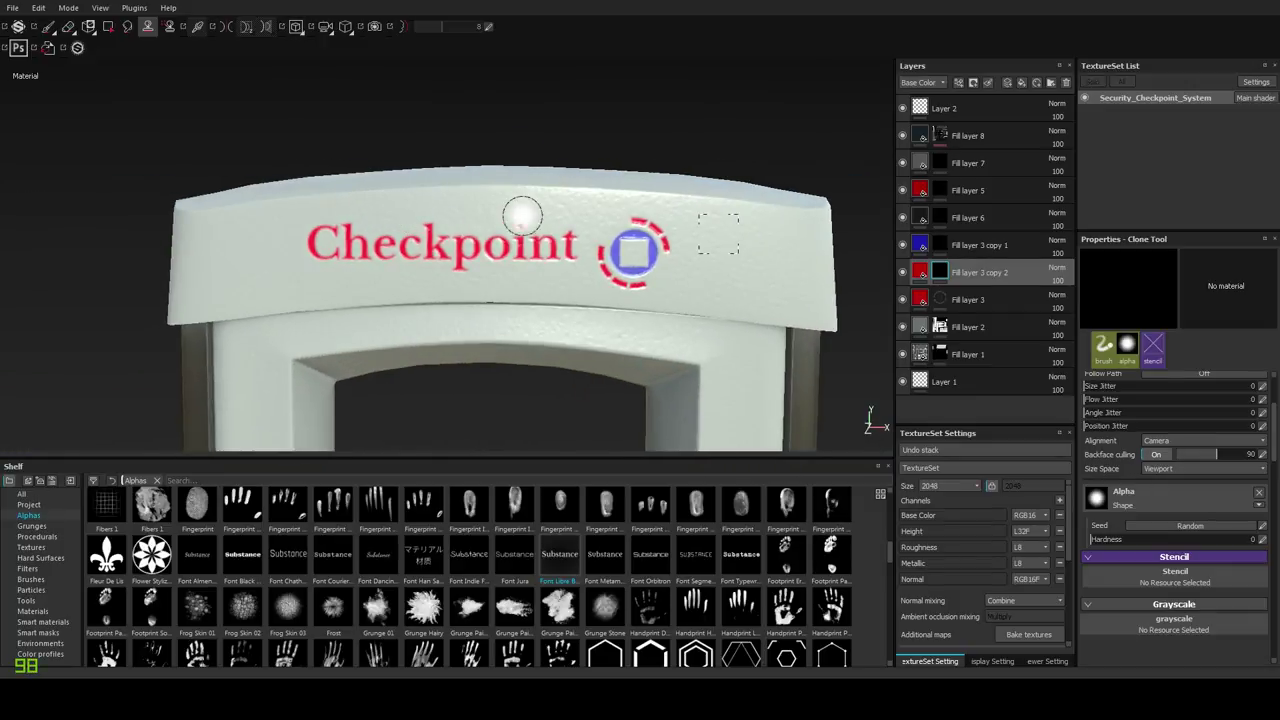
right_click_drag(405, 214, 447, 216, "ctrl")
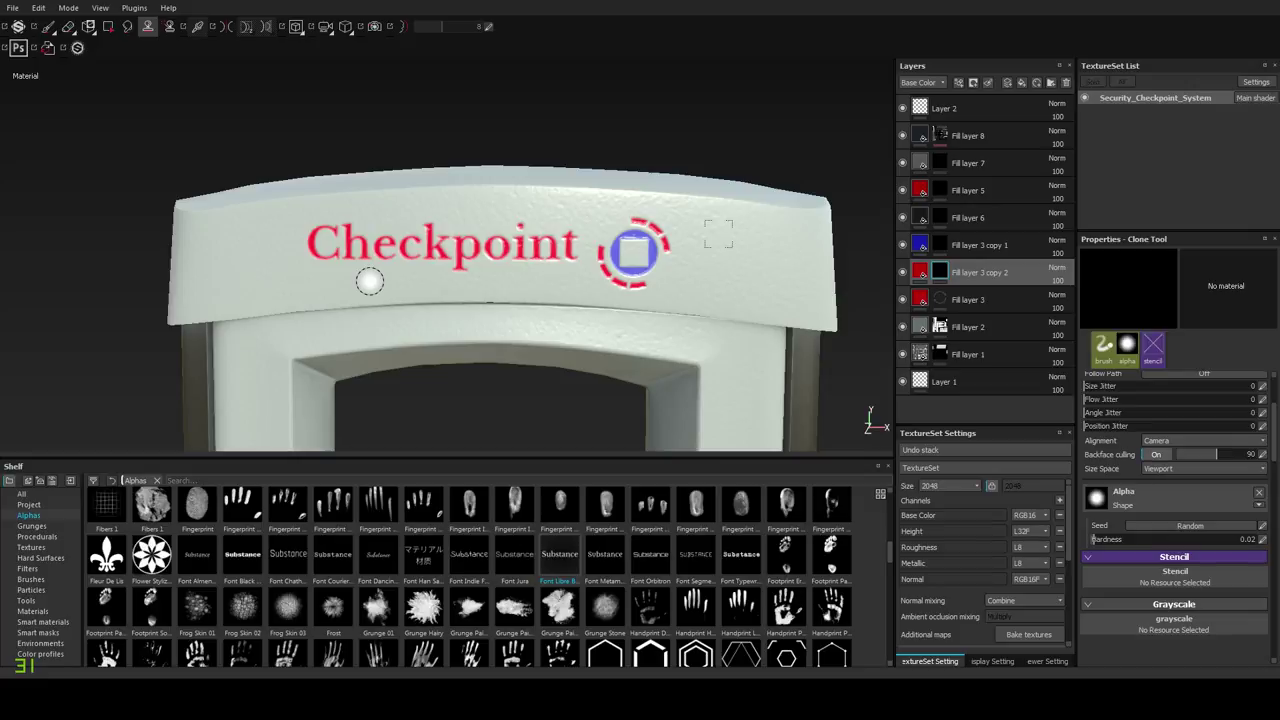
mouse_move(369, 282)
left_mouse_down("alt")
mouse_move(163, 266)
mouse_move(476, 287)
mouse_move(385, 238)
left_mouse_up("alt")
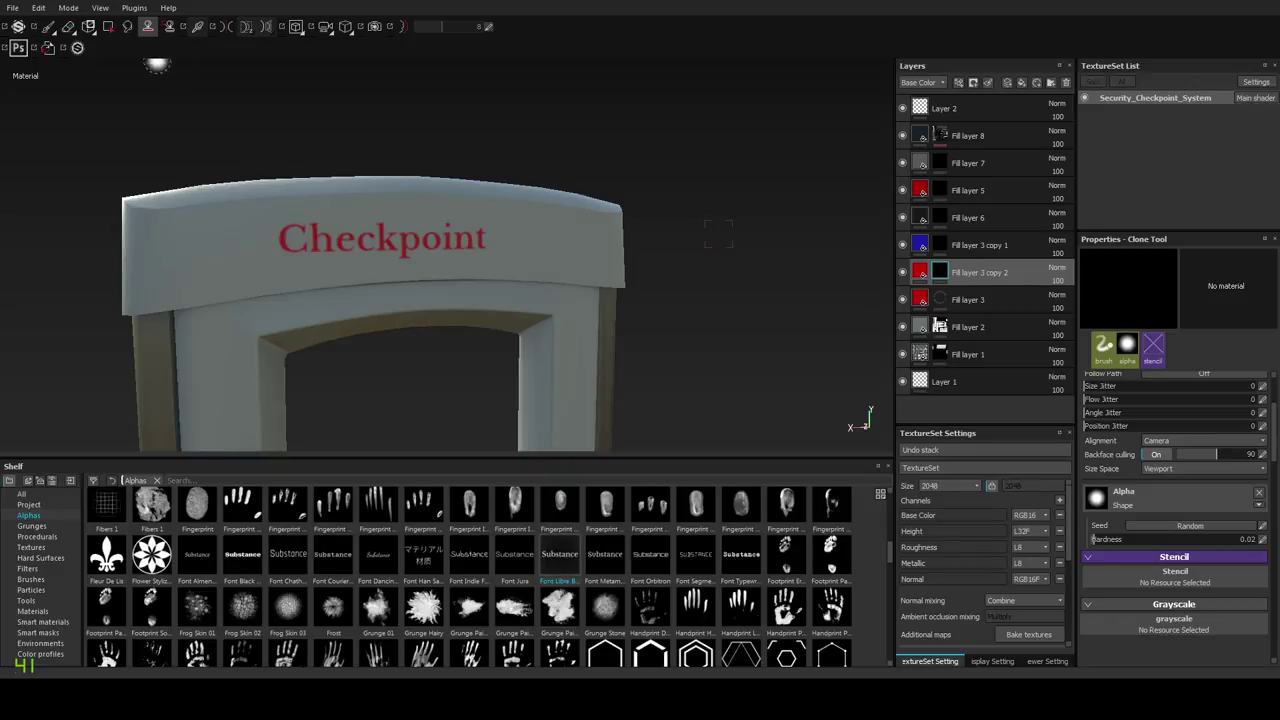
left_click(48, 27)
Load the Circle Split alpha for painting and enlarge the brush to fit the space beside the new Checkpoint lettering.
mouse_move(470, 262)
left_mouse_down("alt")
mouse_move(603, 271)
mouse_move(414, 291)
mouse_move(289, 282)
mouse_move(511, 251)
left_mouse_up("alt")
right_click_drag(511, 251, 543, 297, "alt")
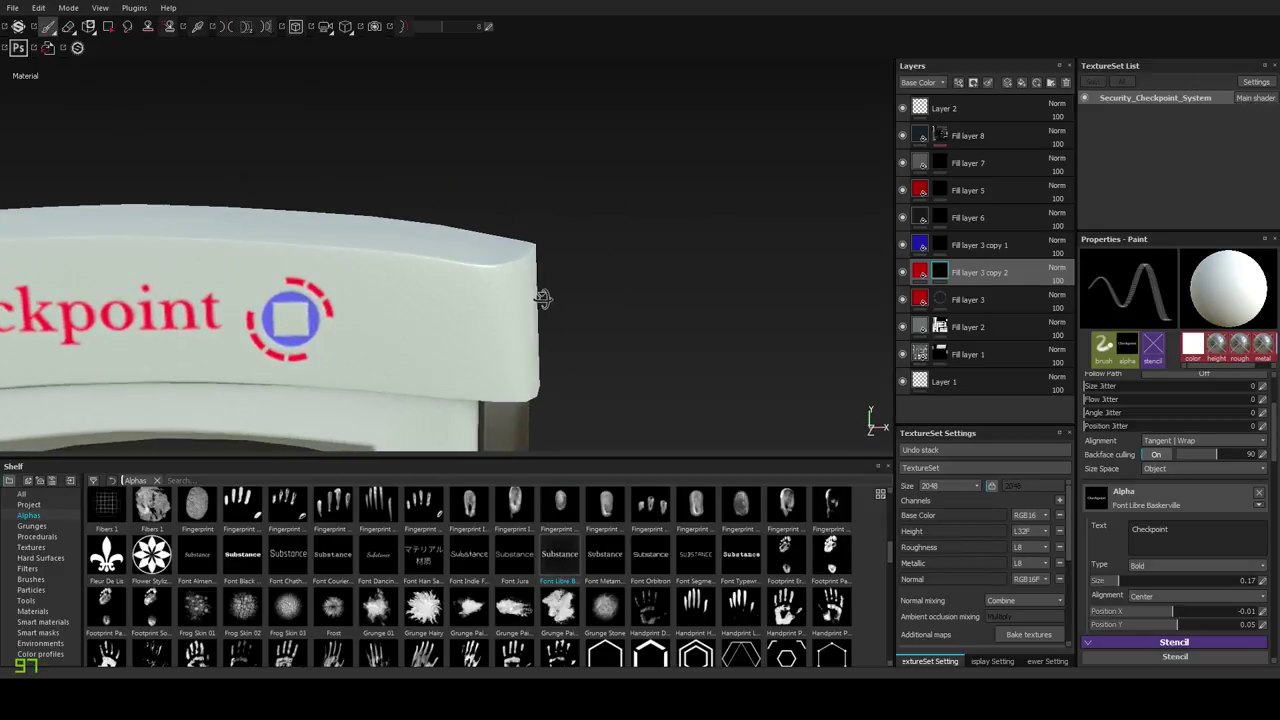
left_click_drag(543, 297, 232, 304, "alt")
middle_click_drag(500, 274, 345, 278, "alt")
left_click_drag(440, 290, 300, 292, "alt")
middle_click_drag(480, 286, 286, 286, "alt")
mouse_move(285, 287)
left_mouse_down("alt")
mouse_move(423, 277)
mouse_move(409, 262)
left_mouse_up("alt")
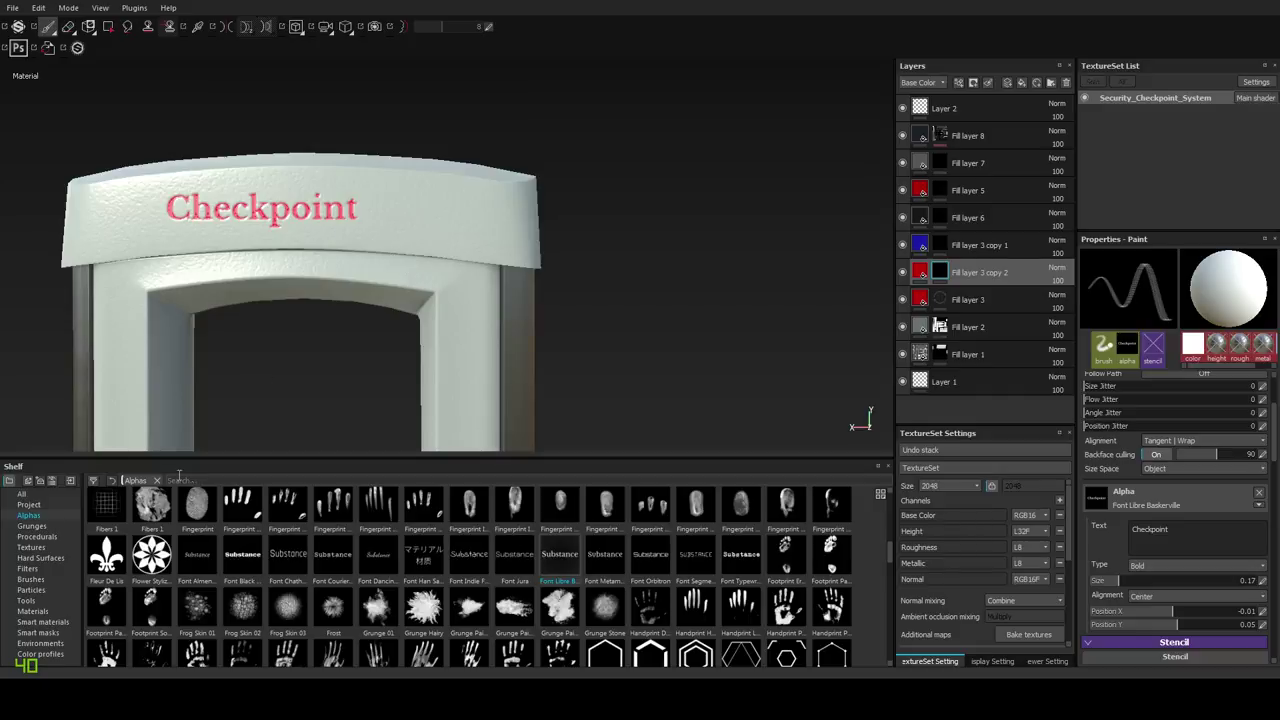
left_click(50, 527)
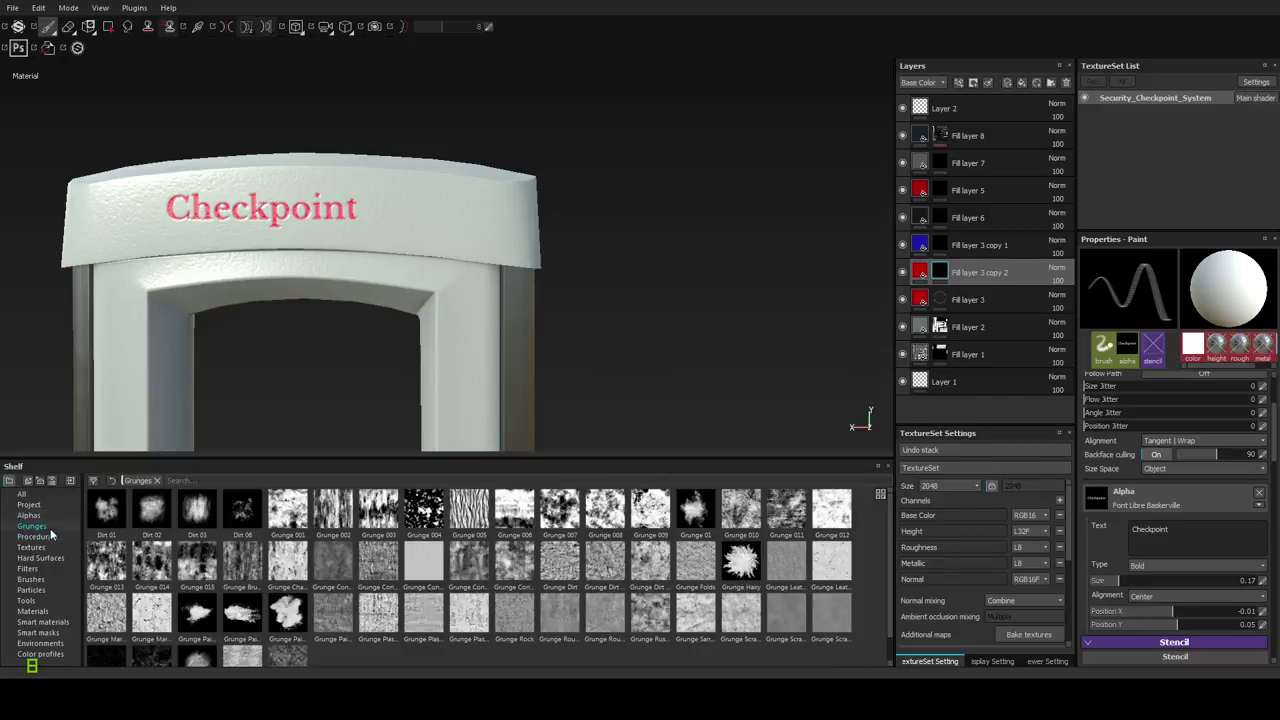
left_click(49, 515)
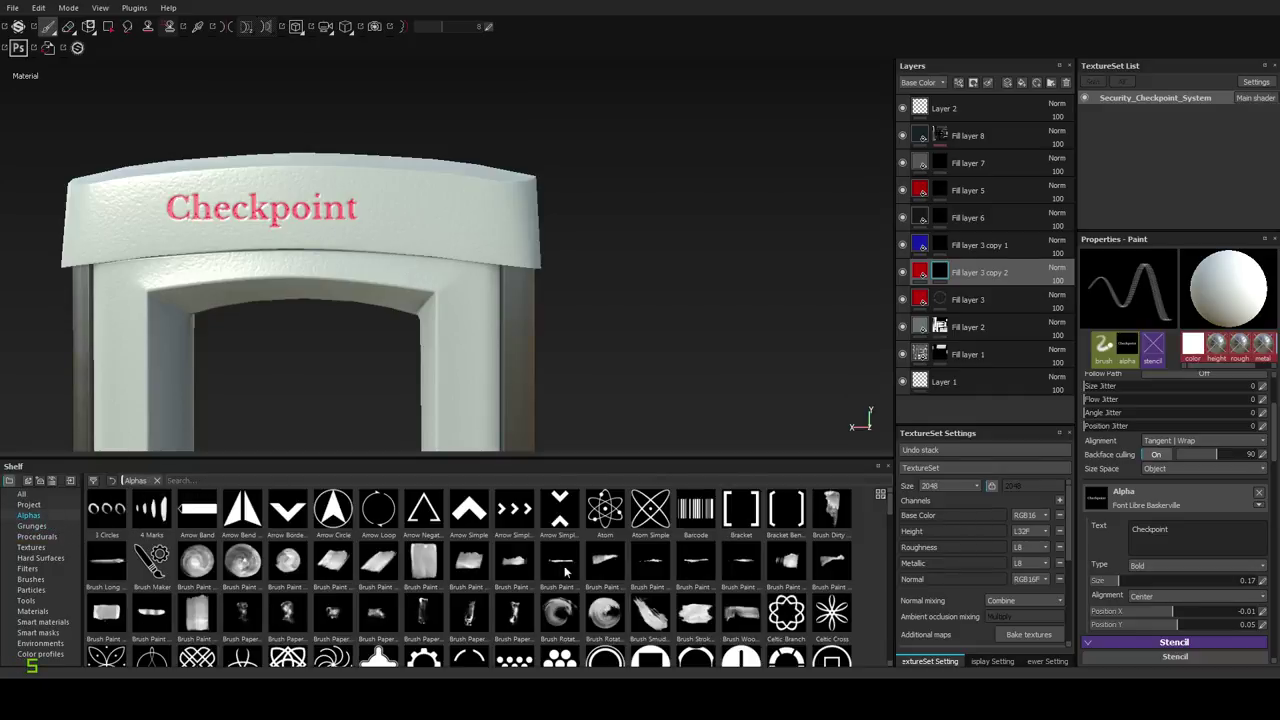
mouse_move(888, 501)
left_mouse_down()
mouse_move(892, 646)
mouse_move(906, 563)
mouse_move(892, 554)
mouse_move(892, 510)
left_mouse_up()
left_click(786, 567)
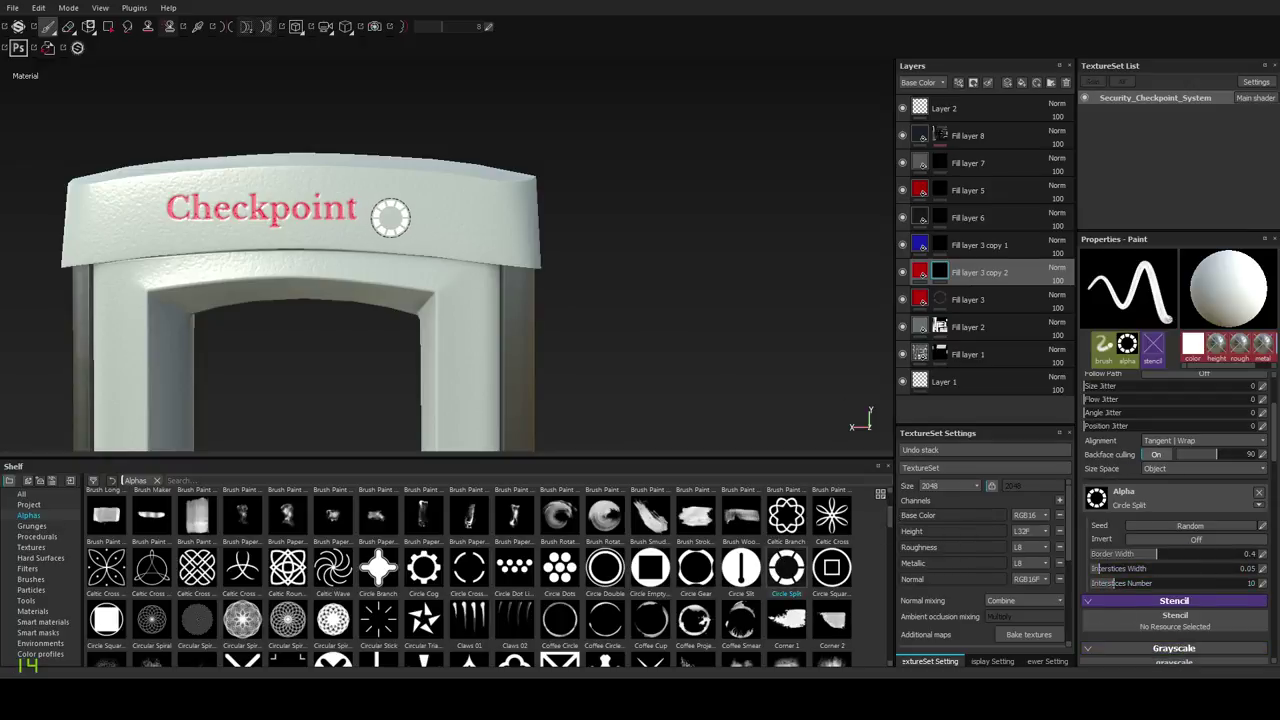
left_click_drag(391, 217, 411, 223, "alt")
right_click_drag(382, 220, 408, 220, "ctrl")
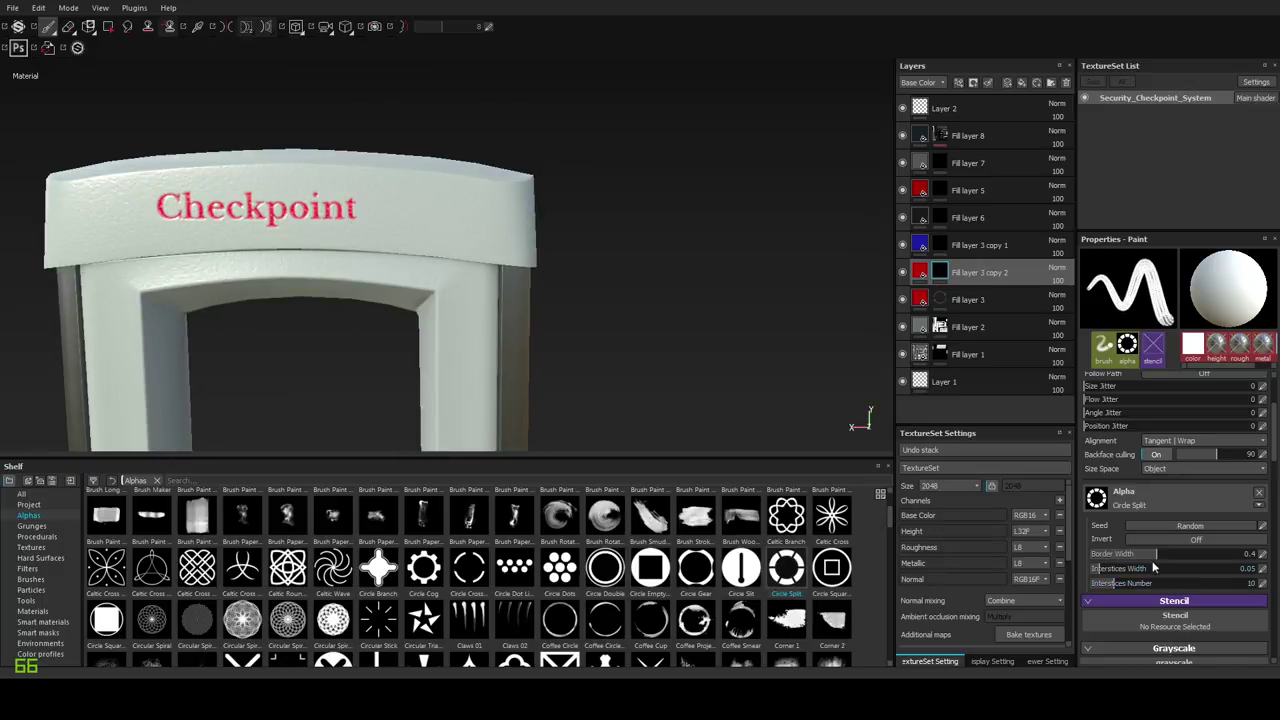
Try stamping the Circle Split ring with a 0.27 border width beside the Checkpoint lettering, and undo the stamp.
left_click_drag(1153, 555, 1122, 555)
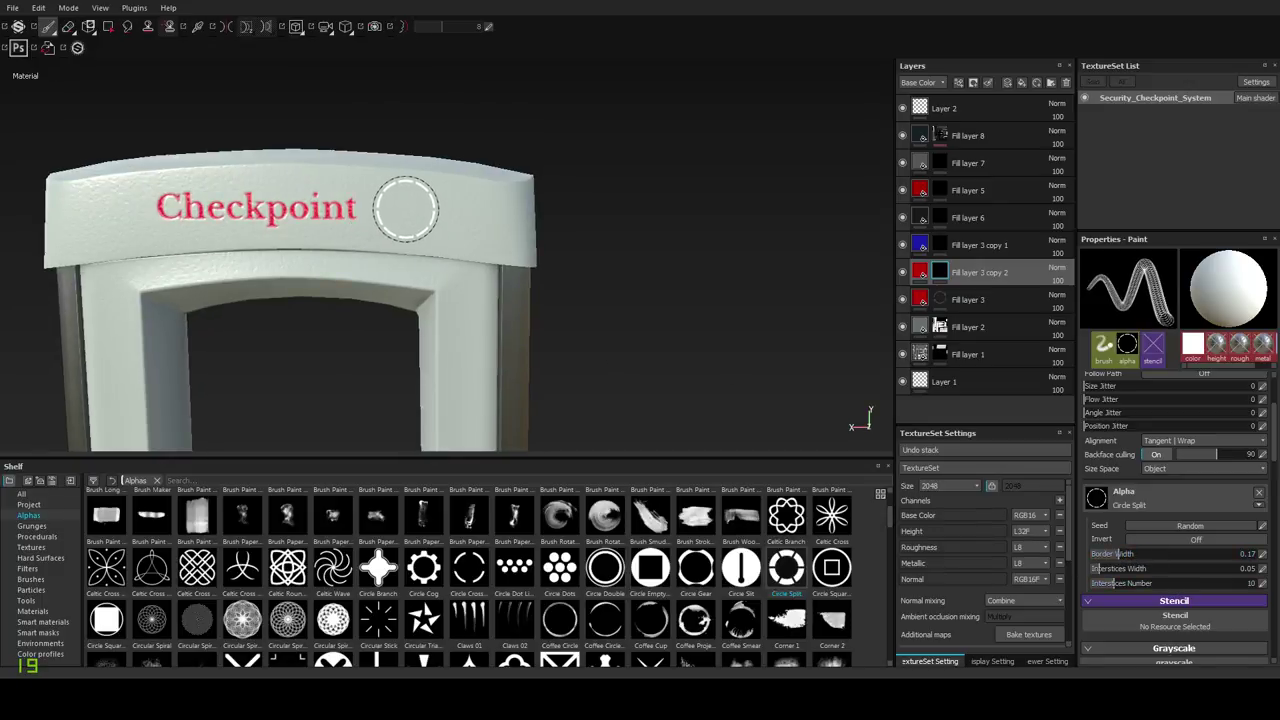
left_click_drag(405, 210, 397, 256, "alt")
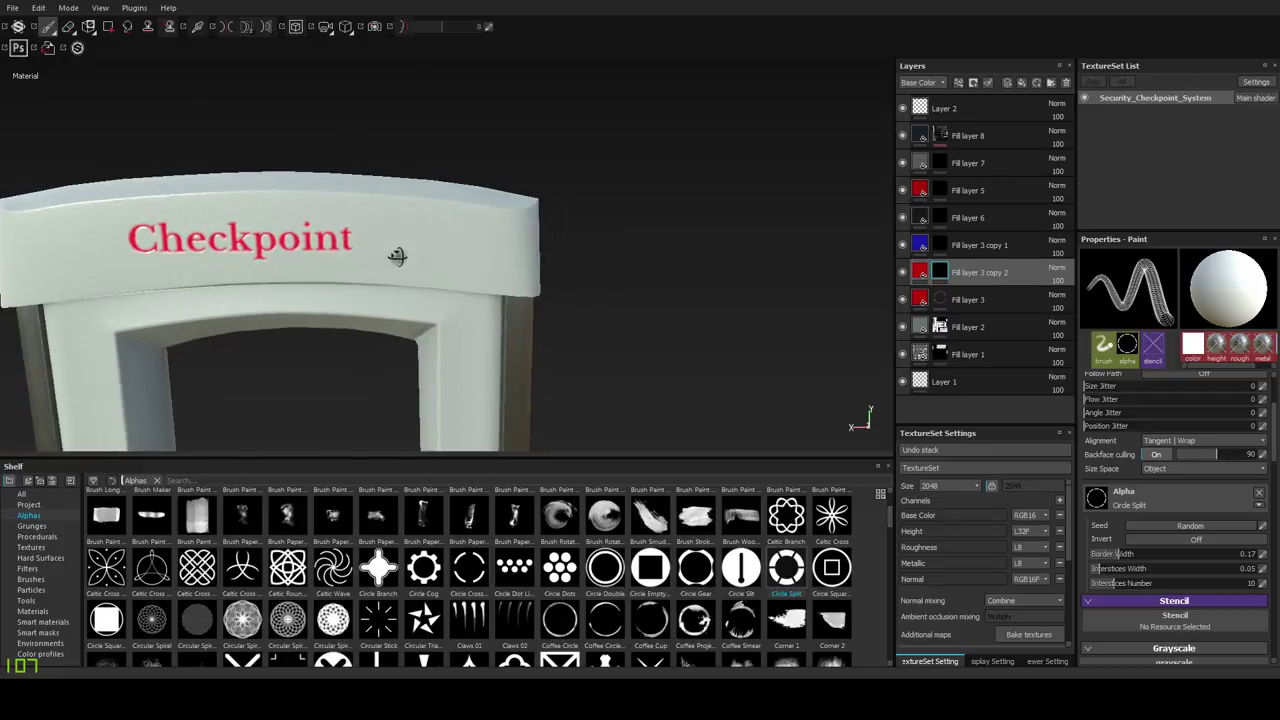
left_click_drag(1124, 555, 1136, 555)
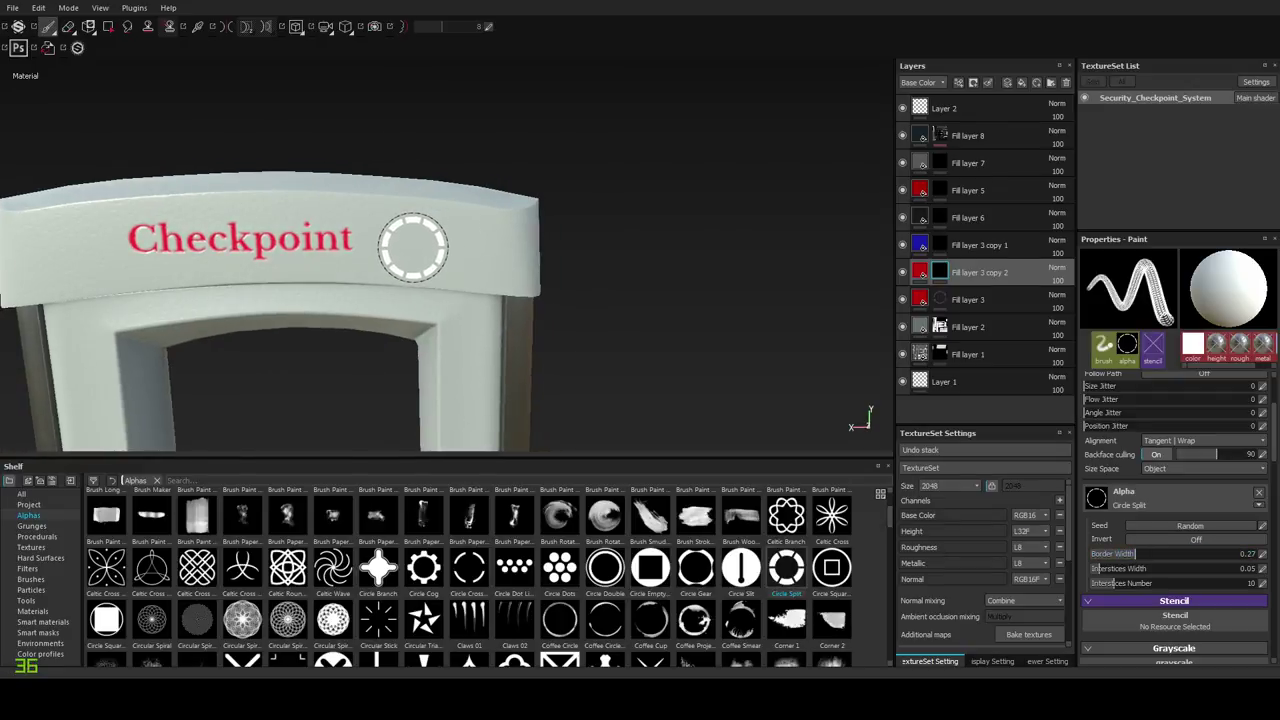
left_click(410, 240)
left_click_drag(410, 240, 397, 309, "alt")
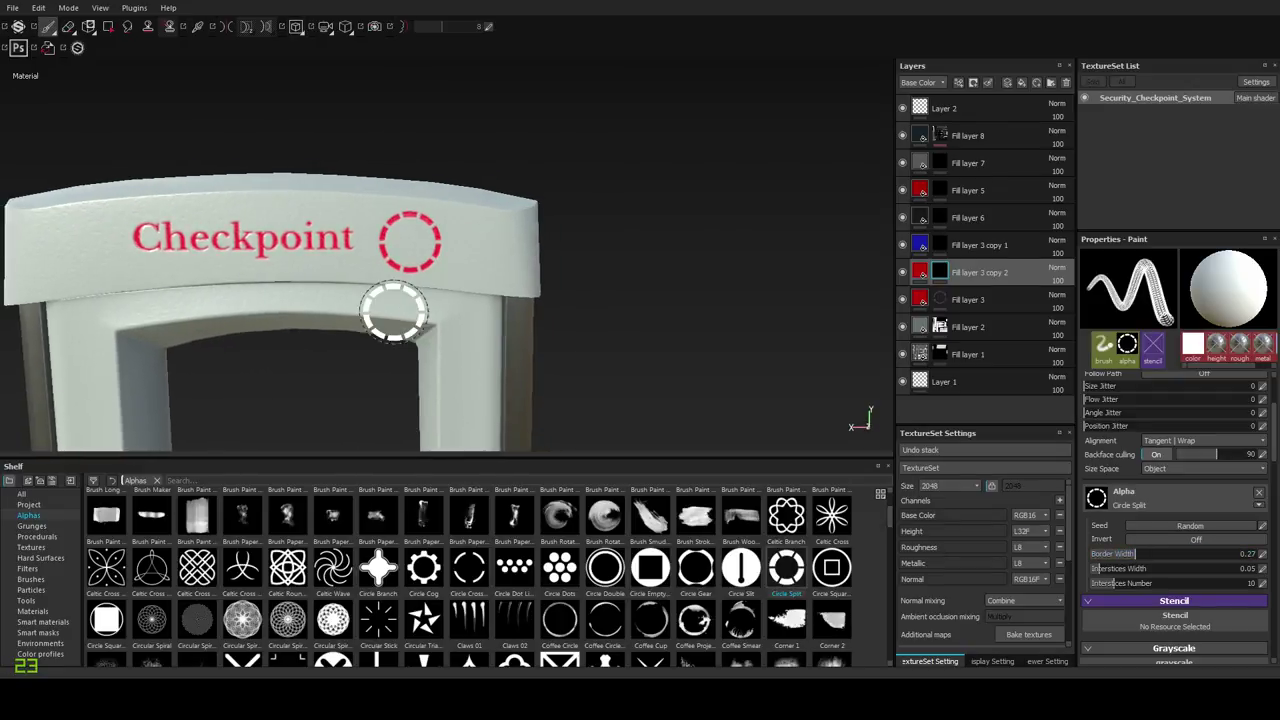
mouse_move(403, 237)
left_mouse_down("alt")
mouse_move(390, 285)
mouse_move(417, 257)
left_mouse_up("alt")
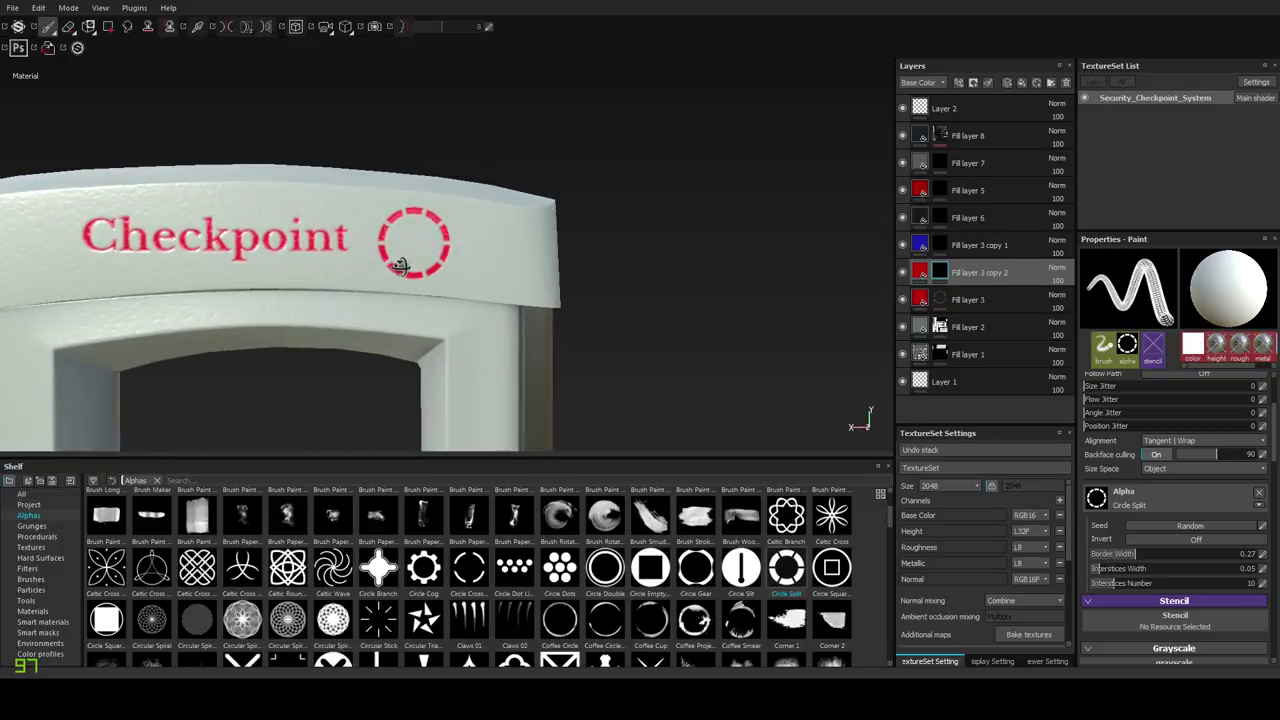
key("ctrl")
key("ctrl")
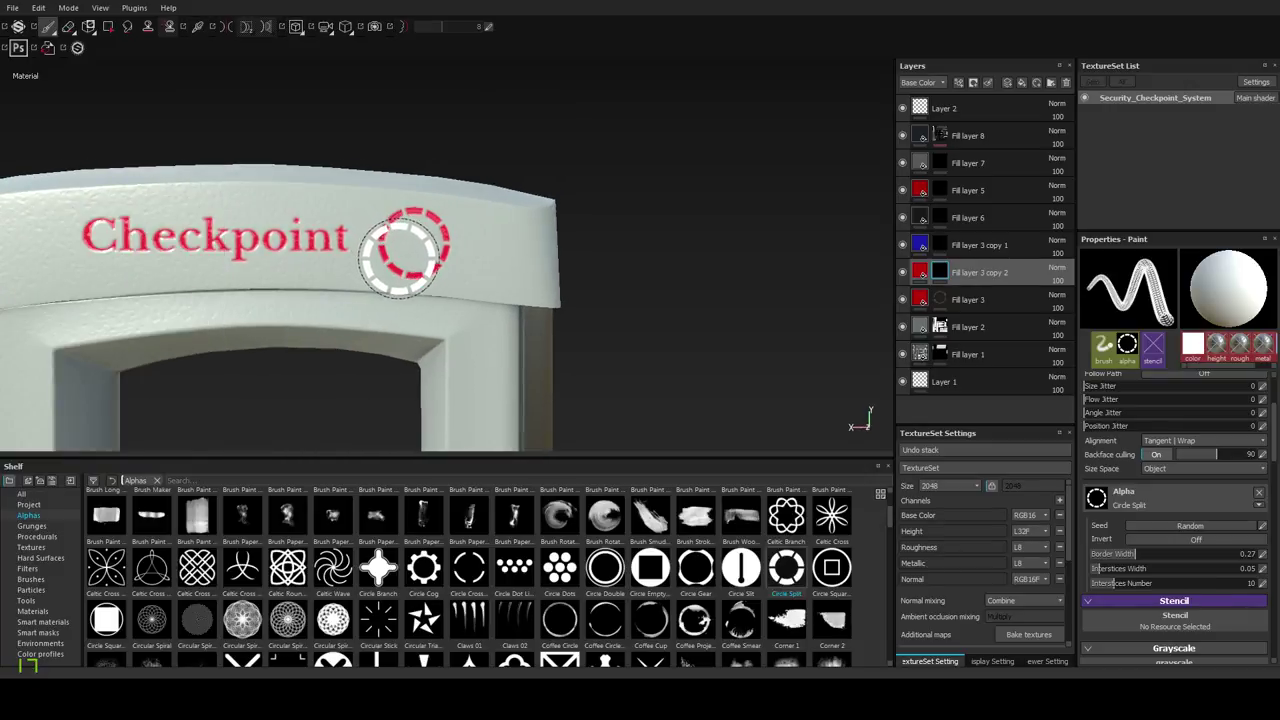
key("ctrl+z")
Set the Circle Split alpha's border width to 0.22, try a stamp after the Checkpoint lettering, and undo it.
left_click_drag(410, 264, 432, 268, "alt")
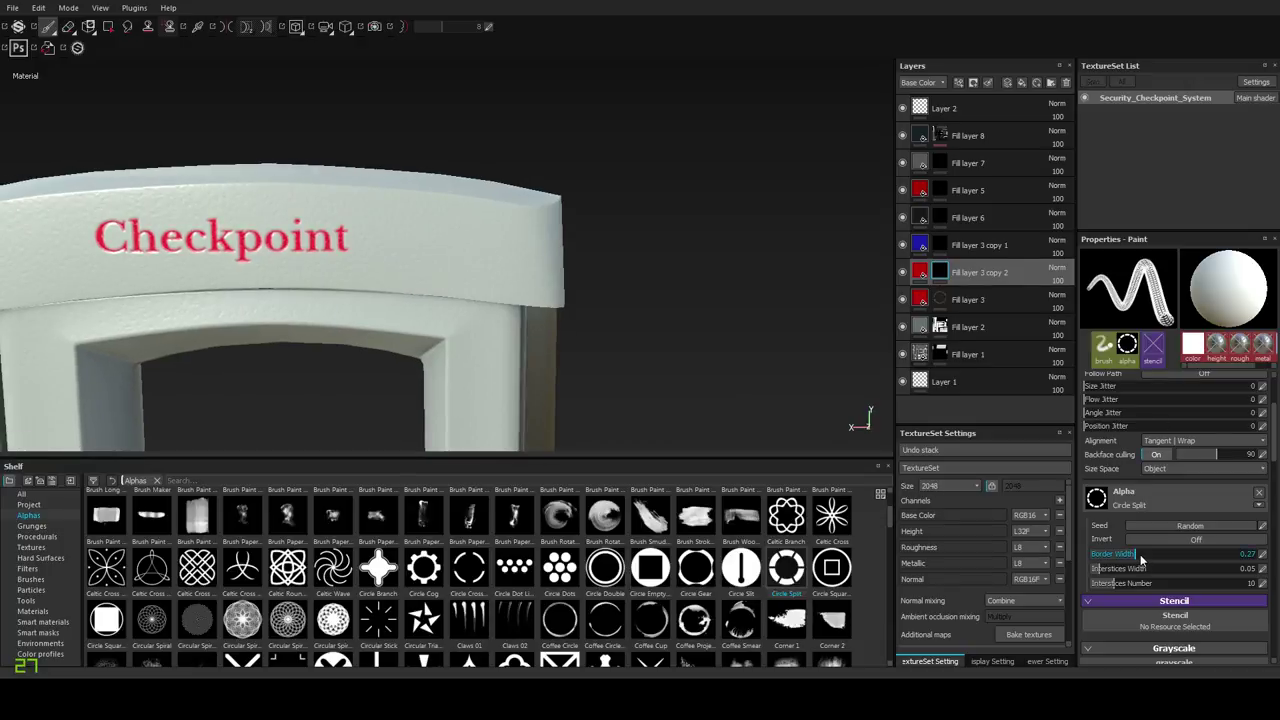
left_click_drag(1141, 560, 1120, 558)
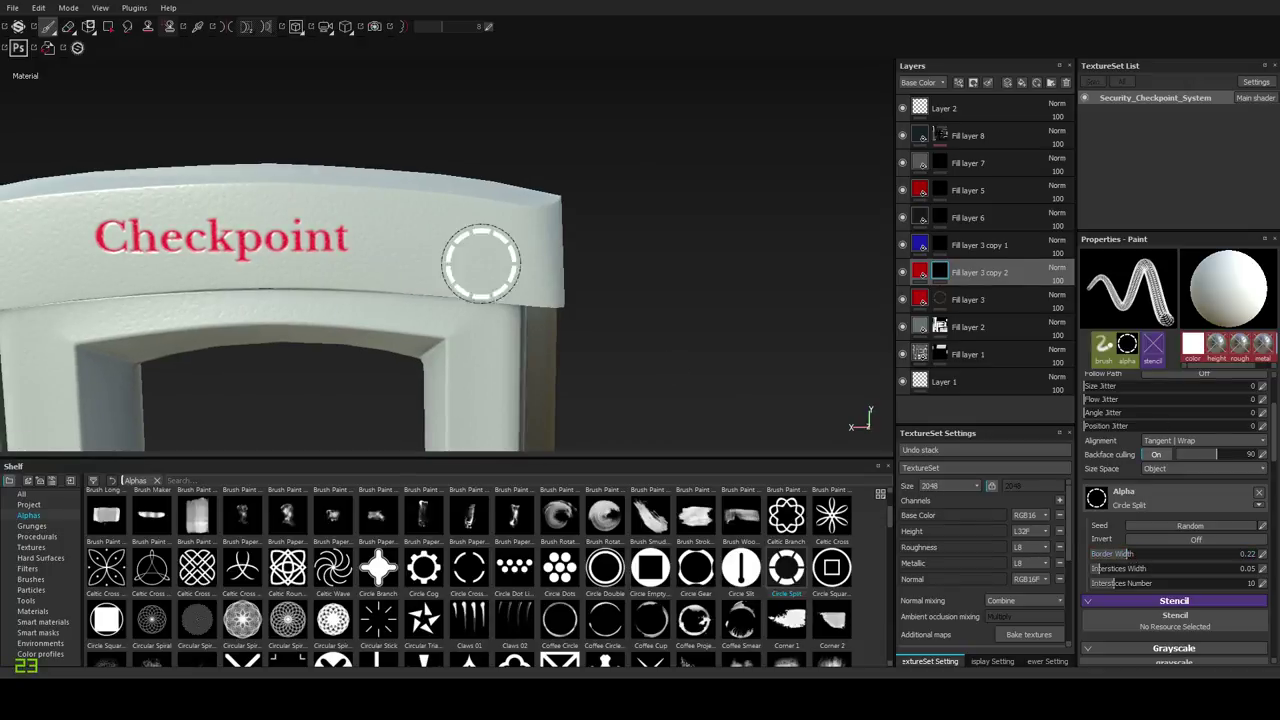
left_click(404, 245)
mouse_move(426, 287)
left_mouse_down("alt")
mouse_move(403, 323)
mouse_move(425, 331)
left_mouse_up("alt")
key("ctrl+z")
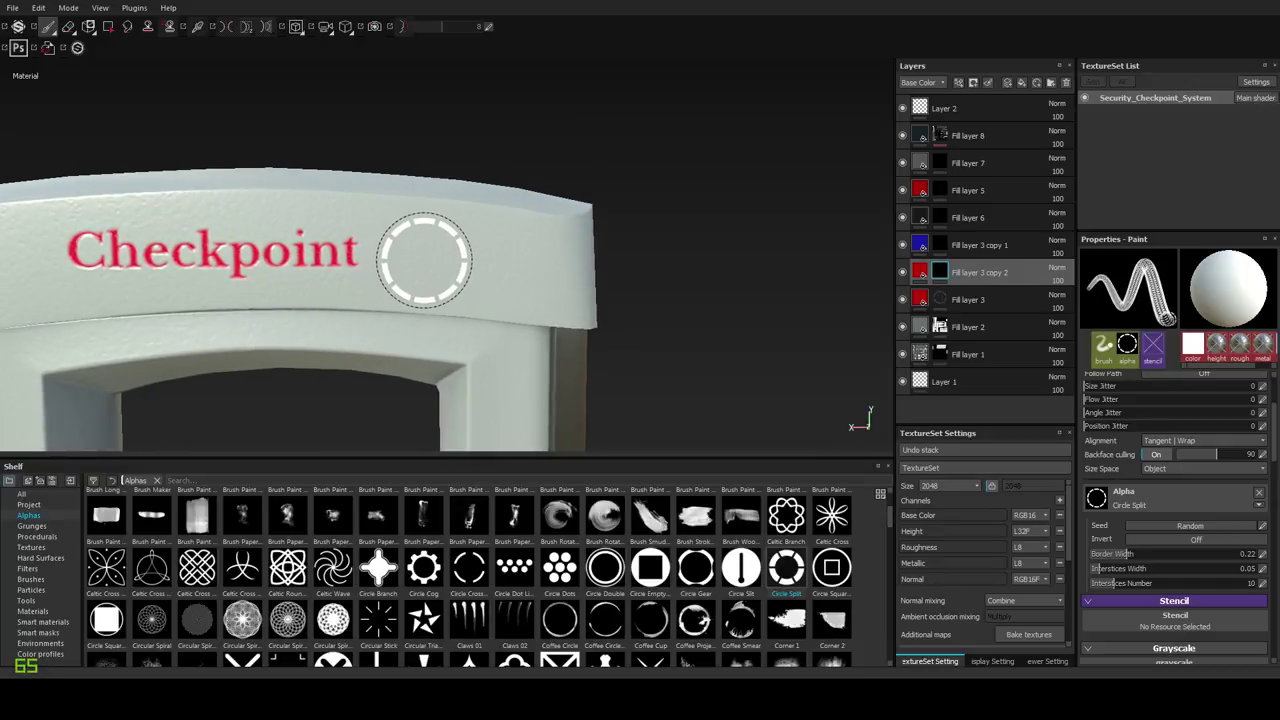
Stamp the ring once more beside the lettering, undo it, and set the alpha's interstices number to 11.
left_click(426, 259)
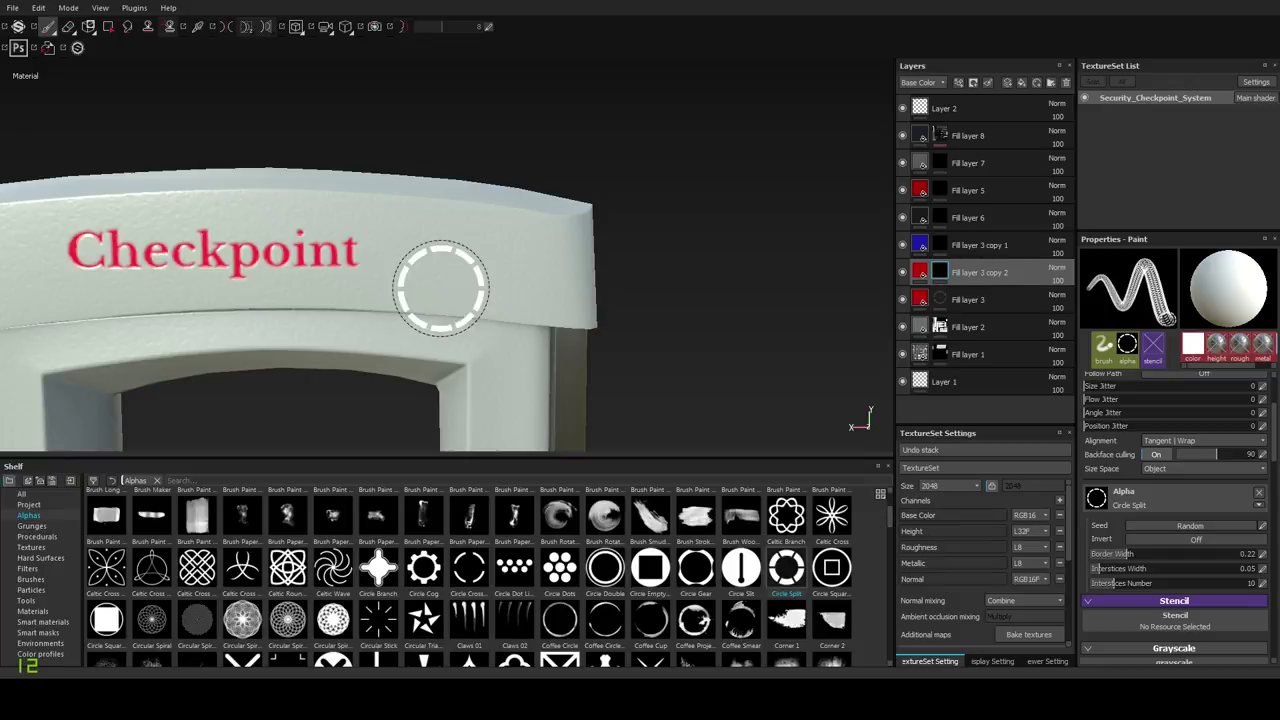
mouse_move(486, 345)
left_mouse_down("alt")
mouse_move(562, 351)
mouse_move(477, 343)
left_mouse_up("alt")
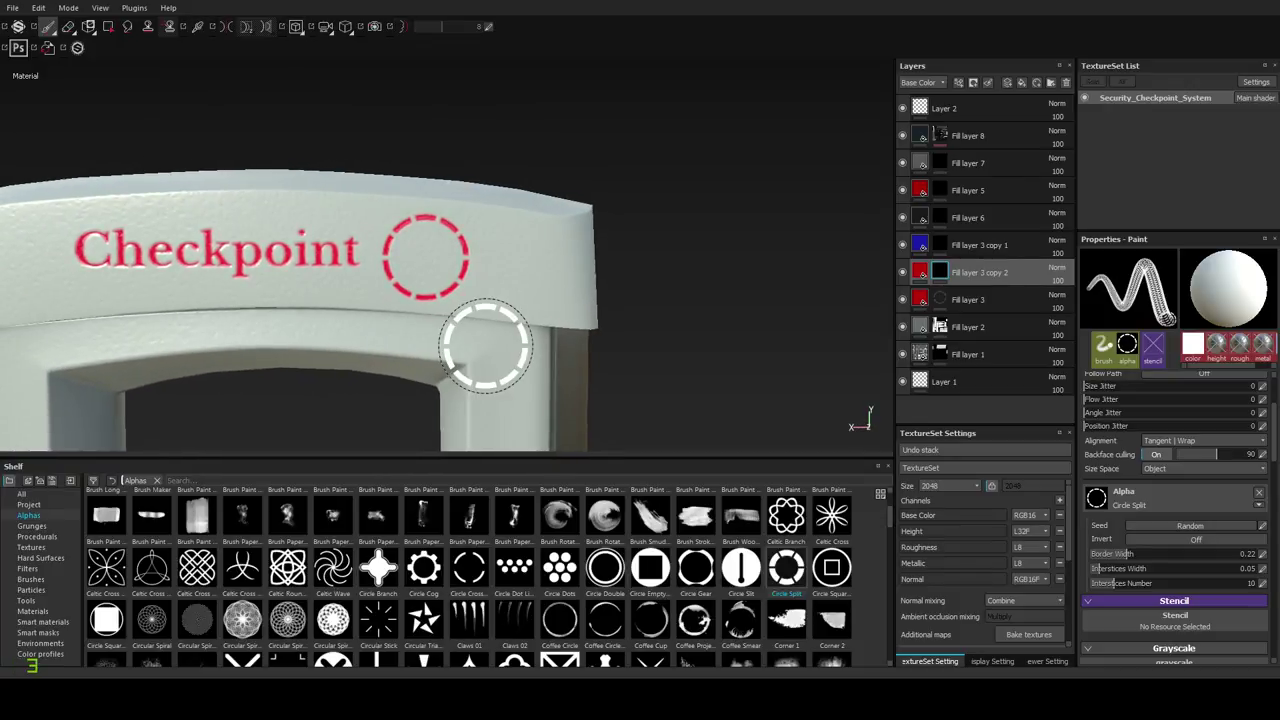
key("ctrl+z")
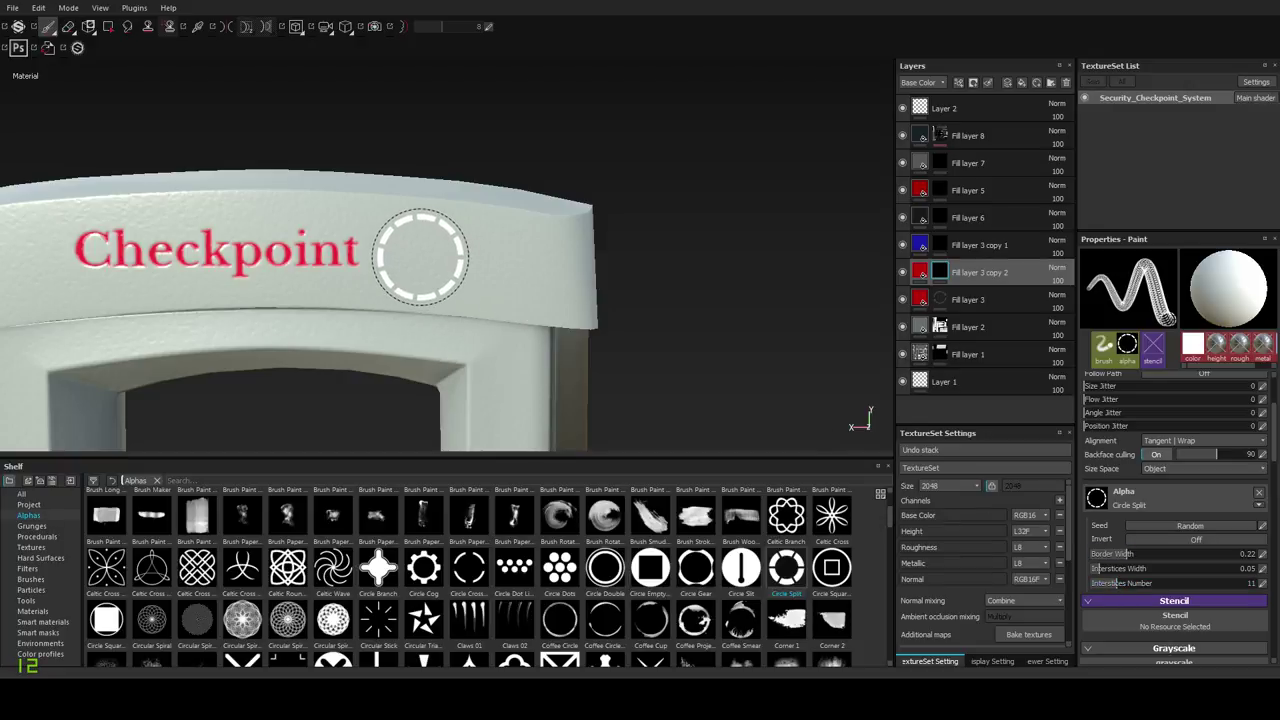
Stamp the red split ring after the Checkpoint lettering and erase its upper-left and lower-right dashes with the Default Hard brush.
left_click(433, 257)
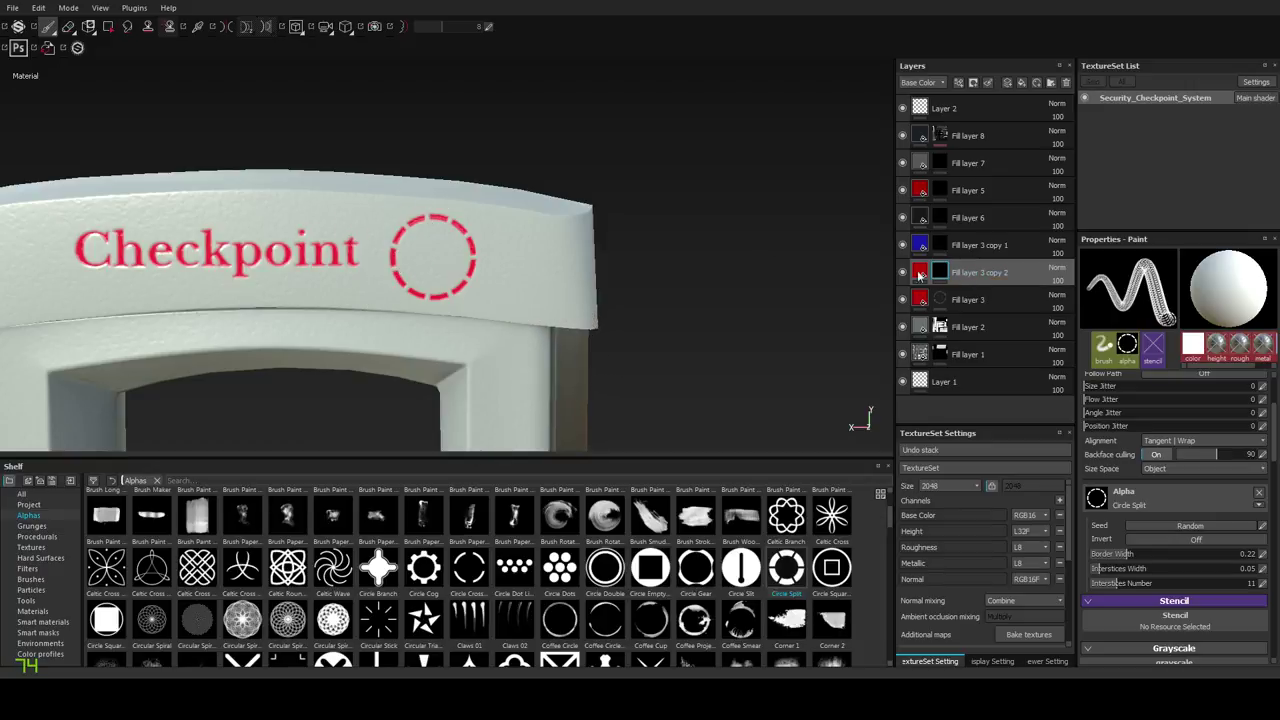
key("e")
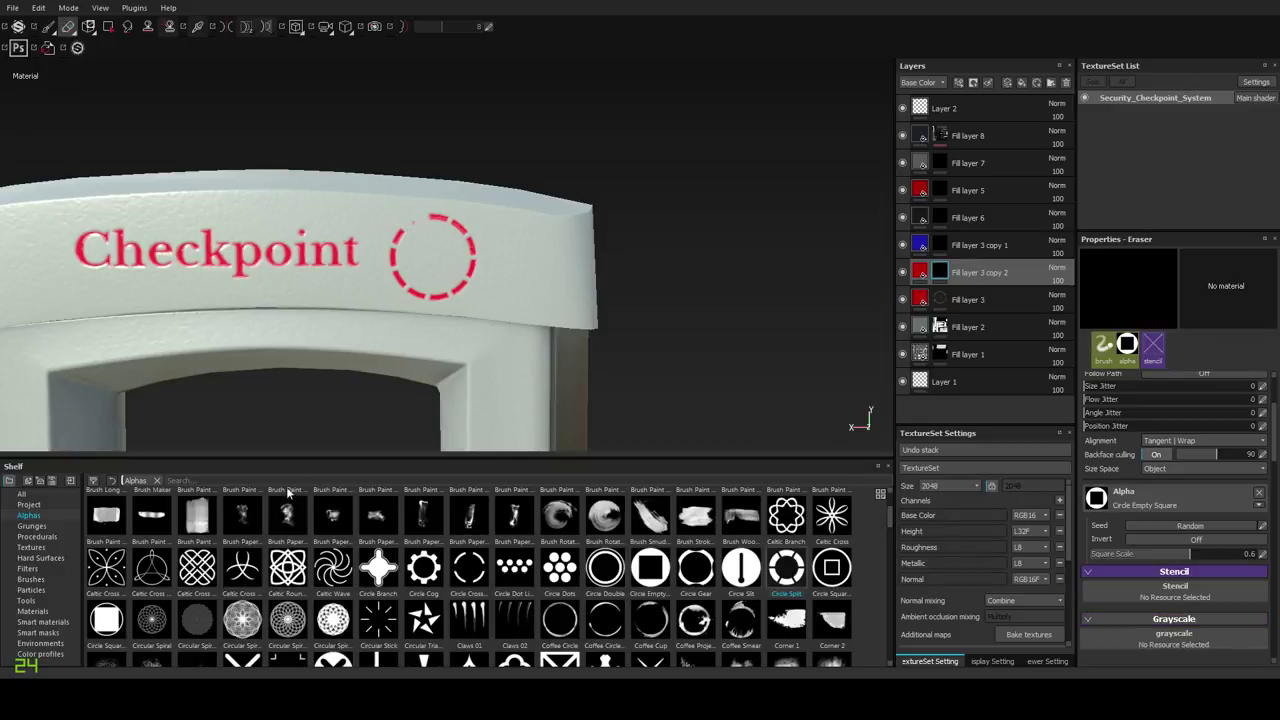
left_click(31, 580)
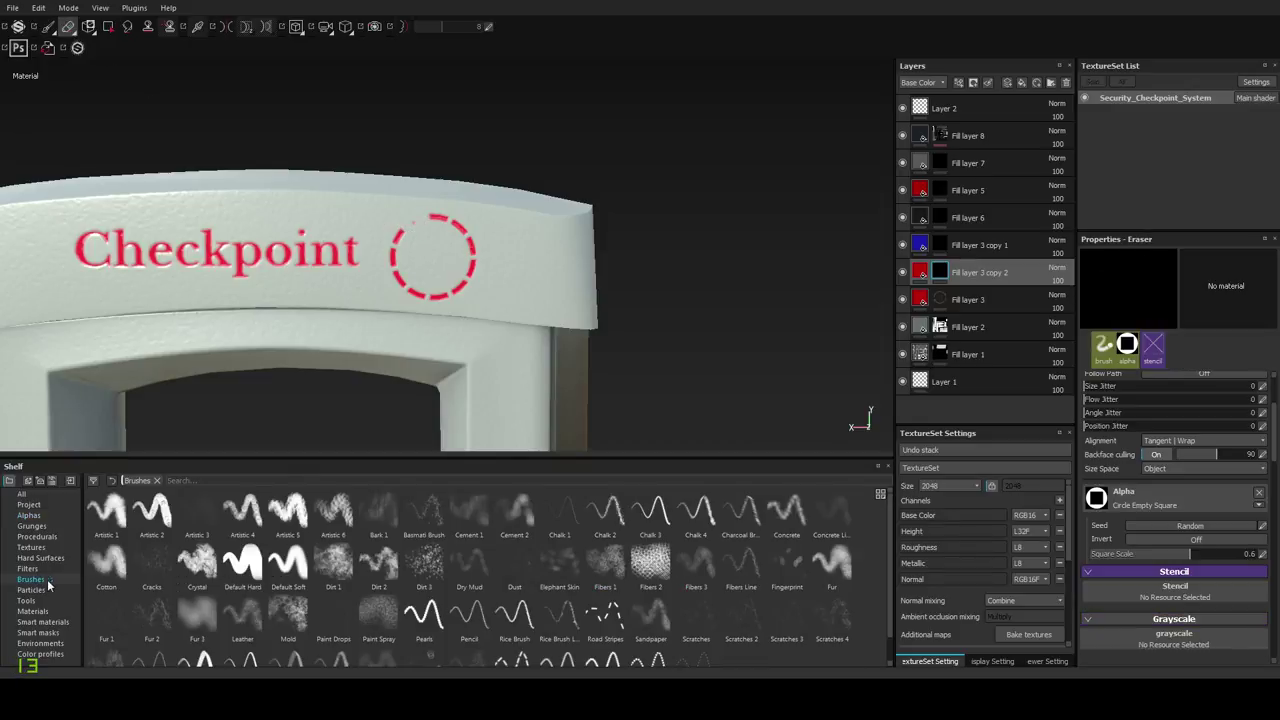
left_click(244, 562)
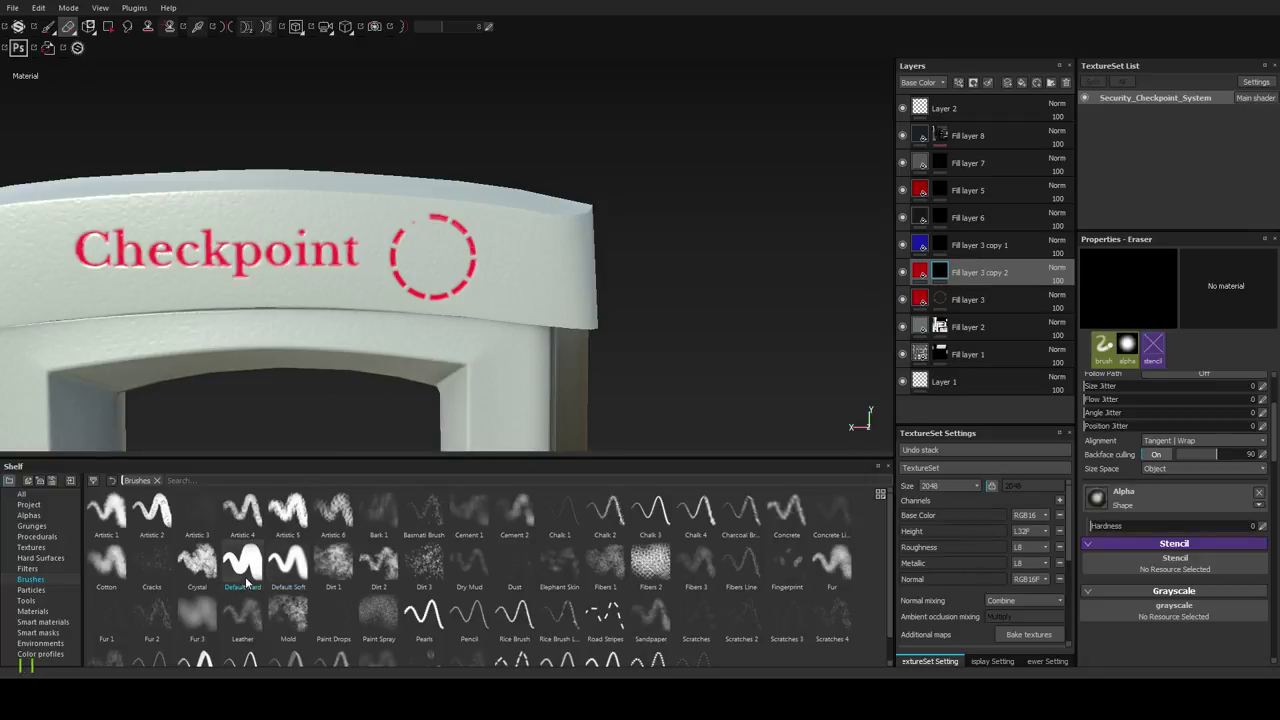
right_click_drag(422, 254, 356, 254, "ctrl")
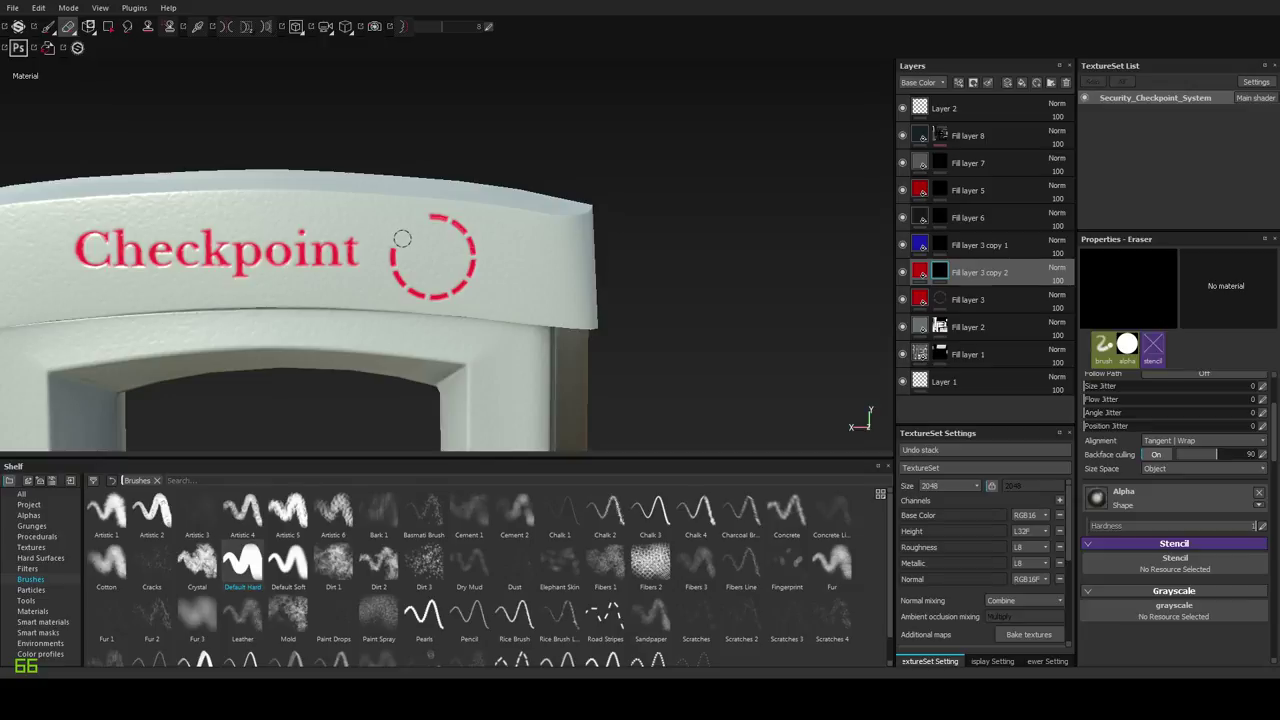
scroll(414, 229, "up", 4)
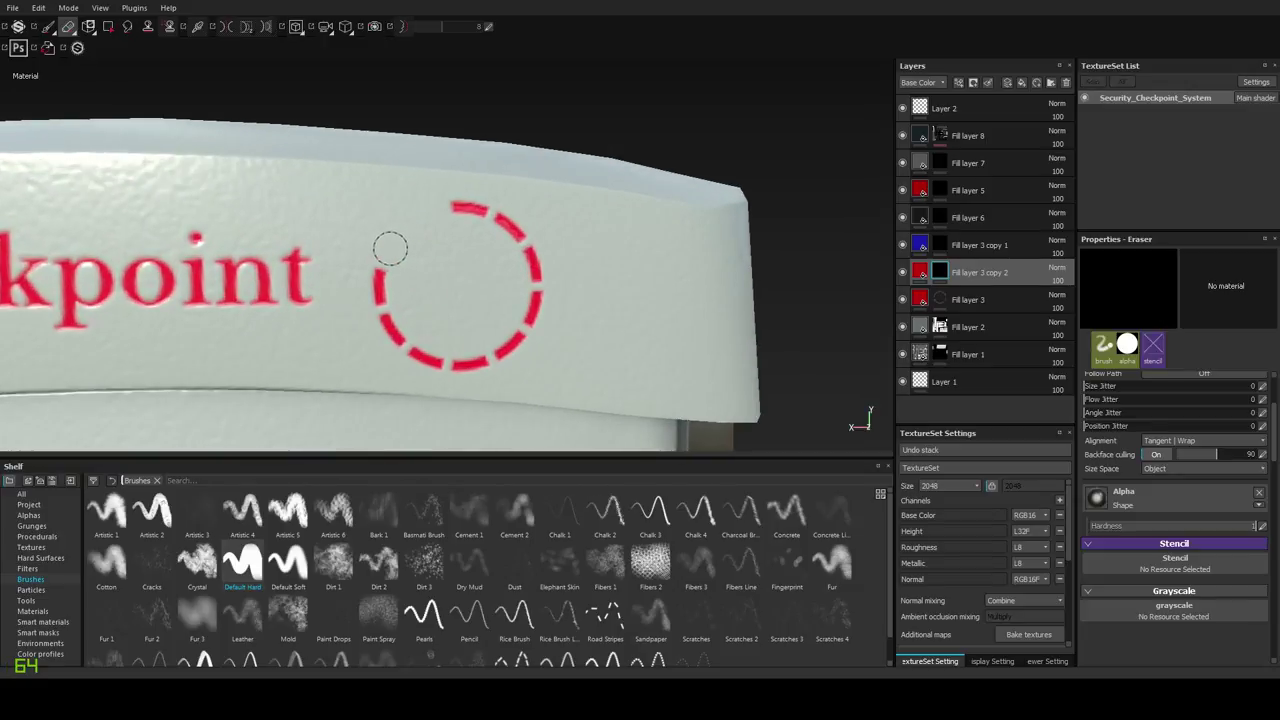
left_click_drag(477, 294, 527, 361)
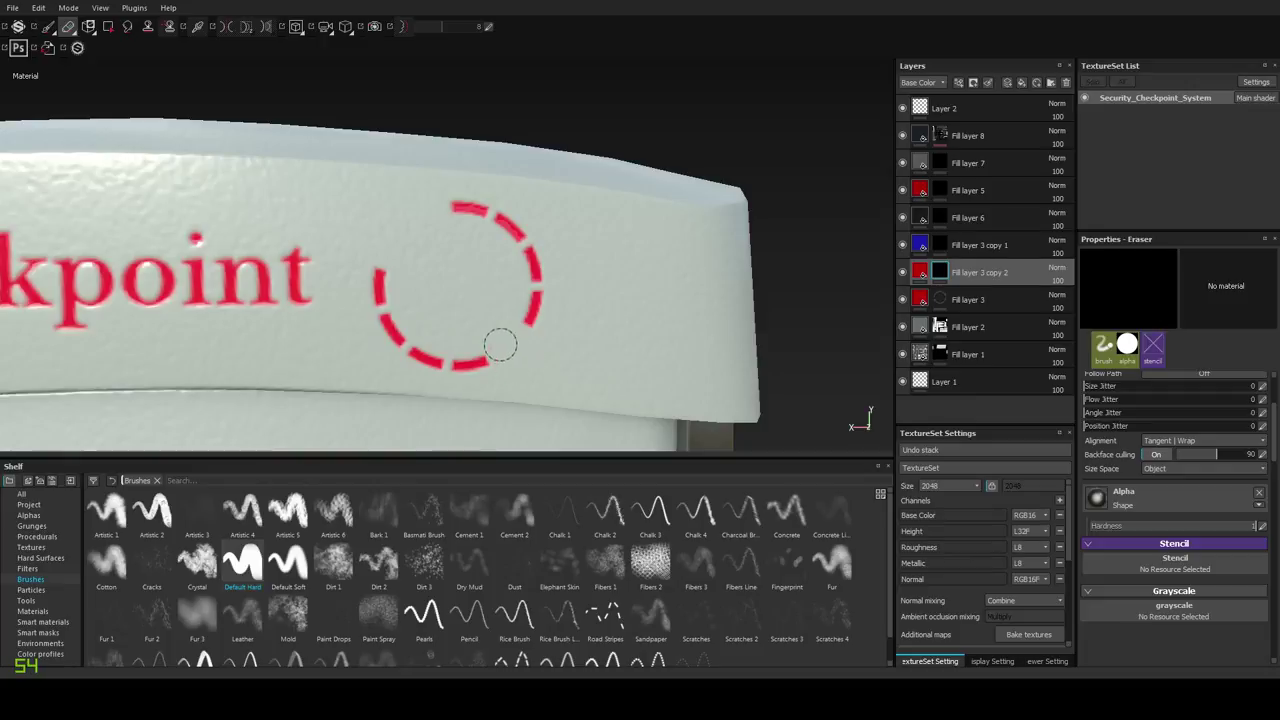
Compare the broken ring with the emblem on the opposite header side, and undo its erasing and stamping.
scroll(471, 289, "down", 6)
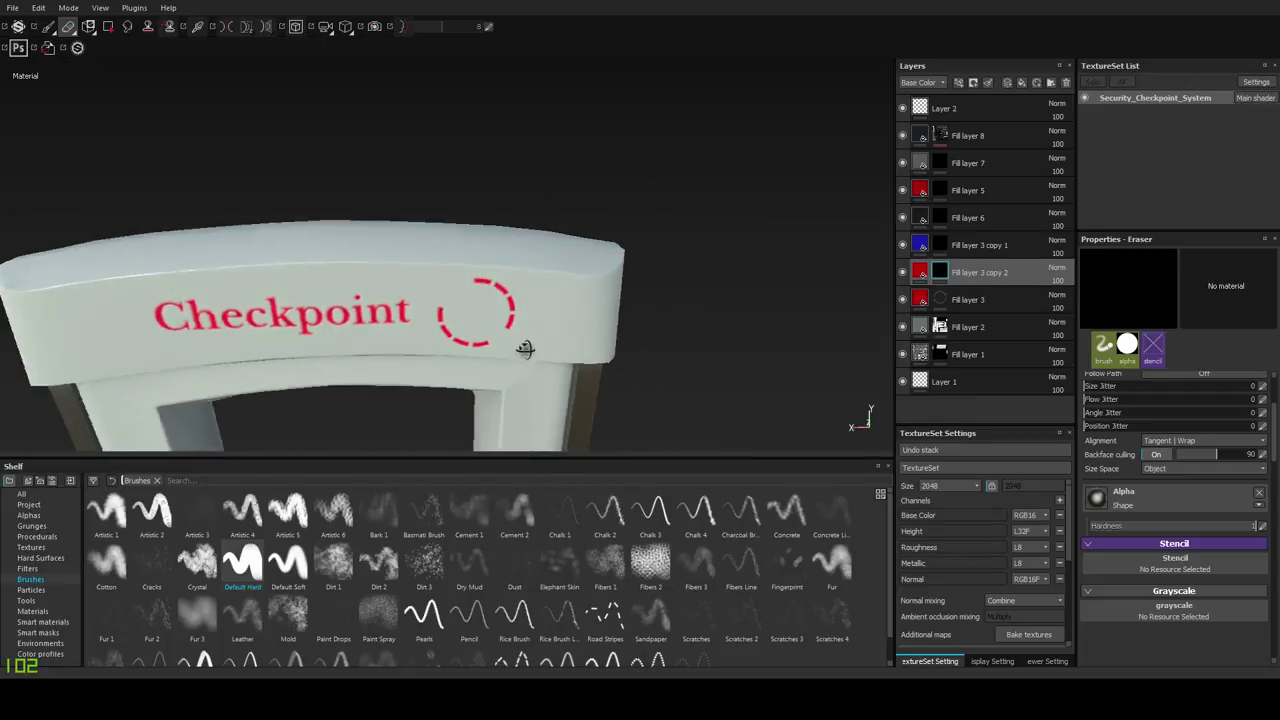
left_click_drag(458, 347, 507, 317, "alt")
left_click_drag(606, 338, 590, 305, "alt")
scroll(403, 293, "up", 4)
middle_click_drag(402, 295, 559, 229, "alt")
left_click_drag(559, 229, 543, 234, "alt")
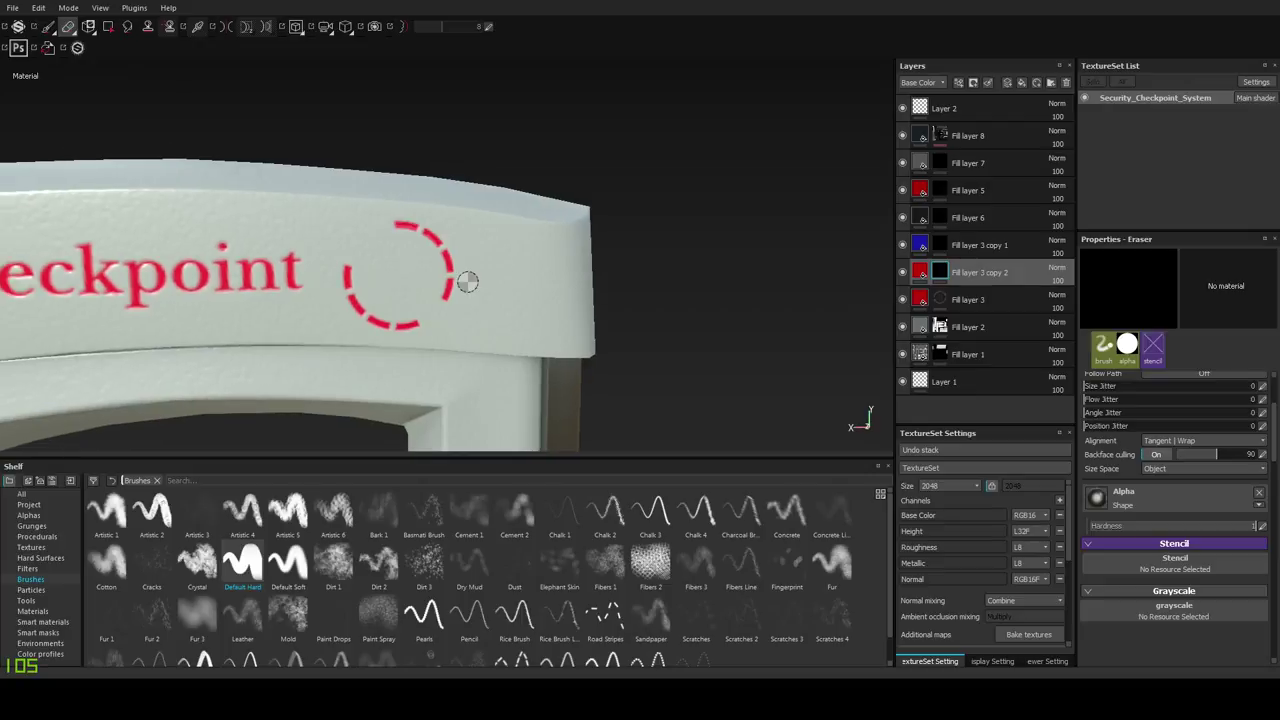
key("ctrl+z")
key("ctrl+z")
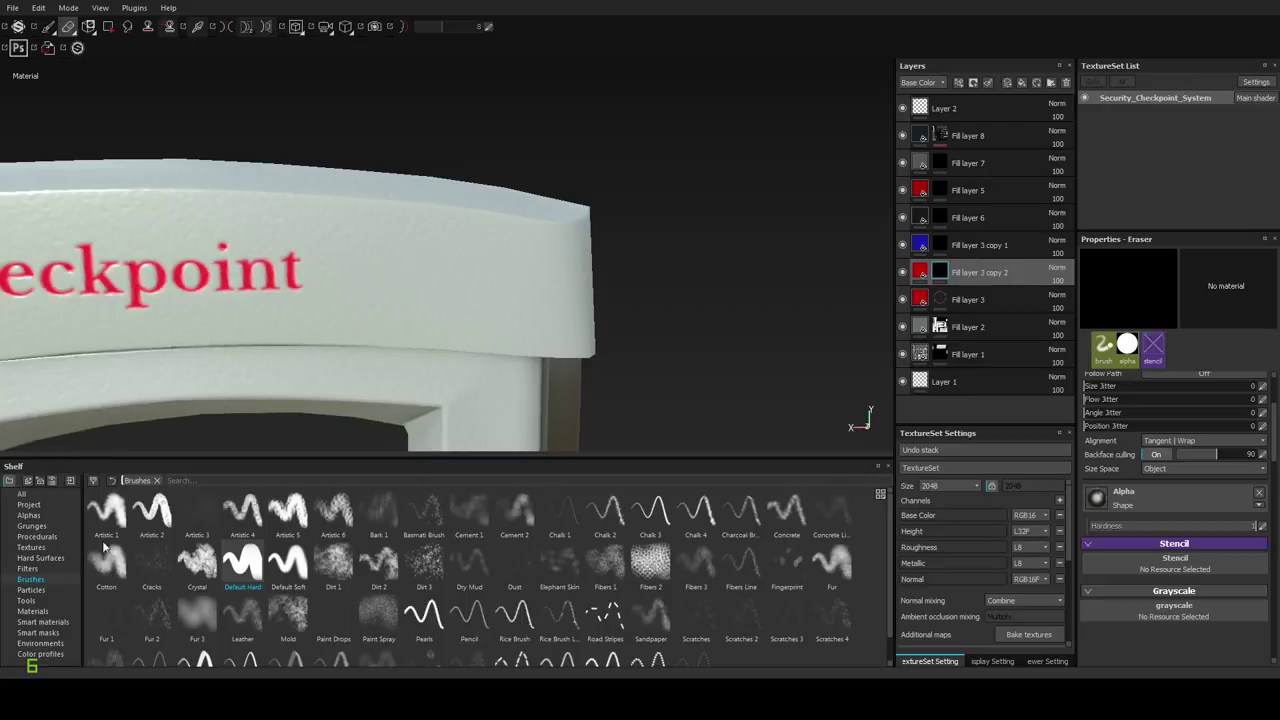
Set the Paint tool up with the Circle Split alpha and reduce its brush size to fit the blank area beside the lettering.
left_click(45, 513)
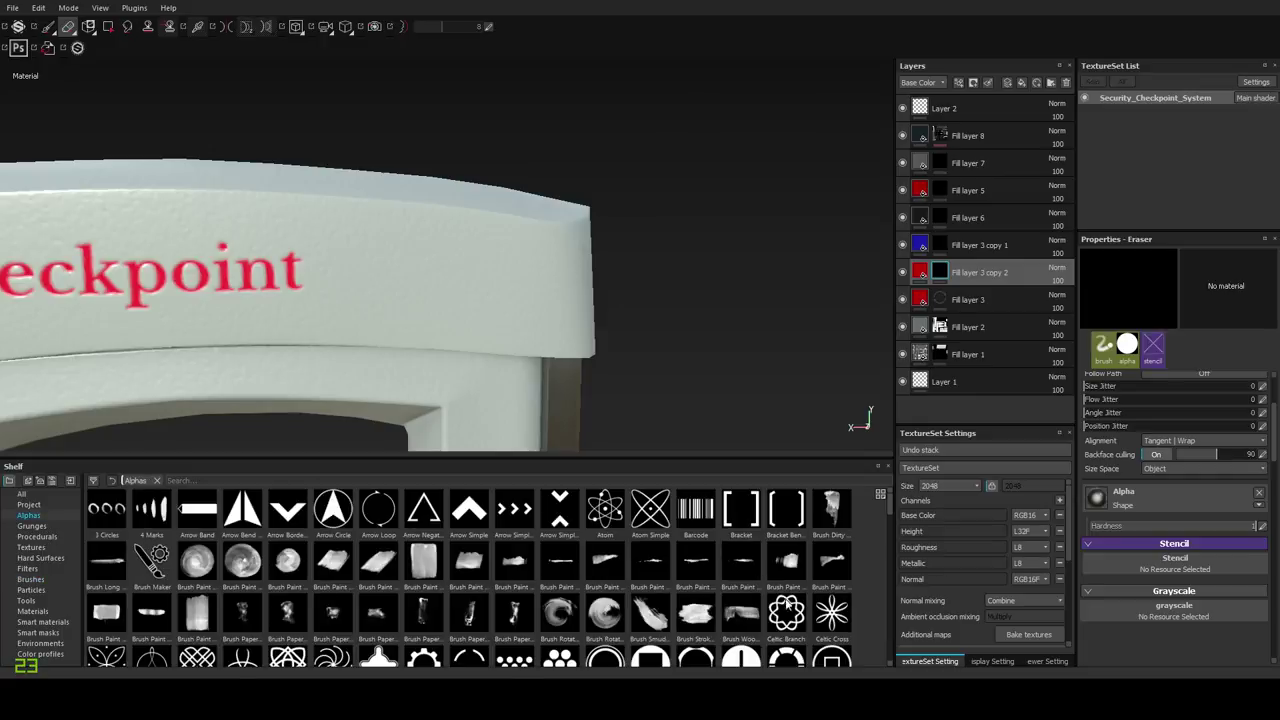
scroll(768, 570, "down", 3)
left_click(788, 516)
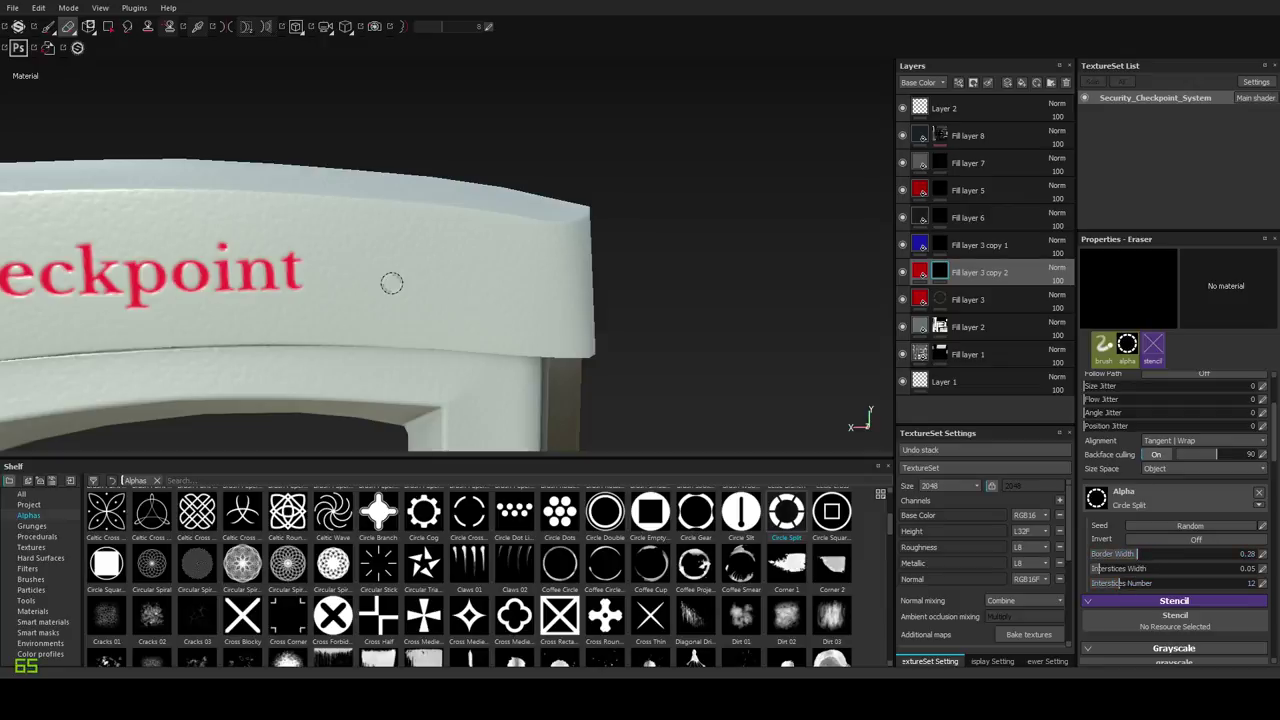
left_click(48, 27)
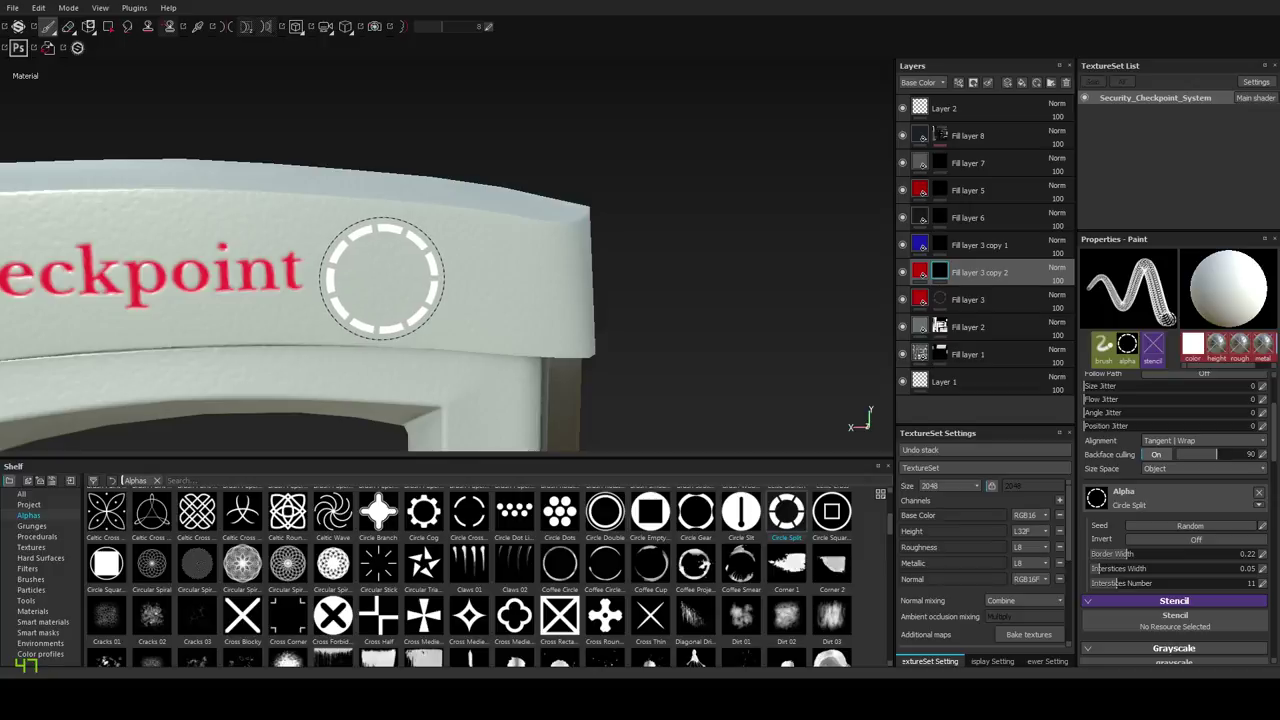
right_click_drag(386, 278, 381, 278, "ctrl")
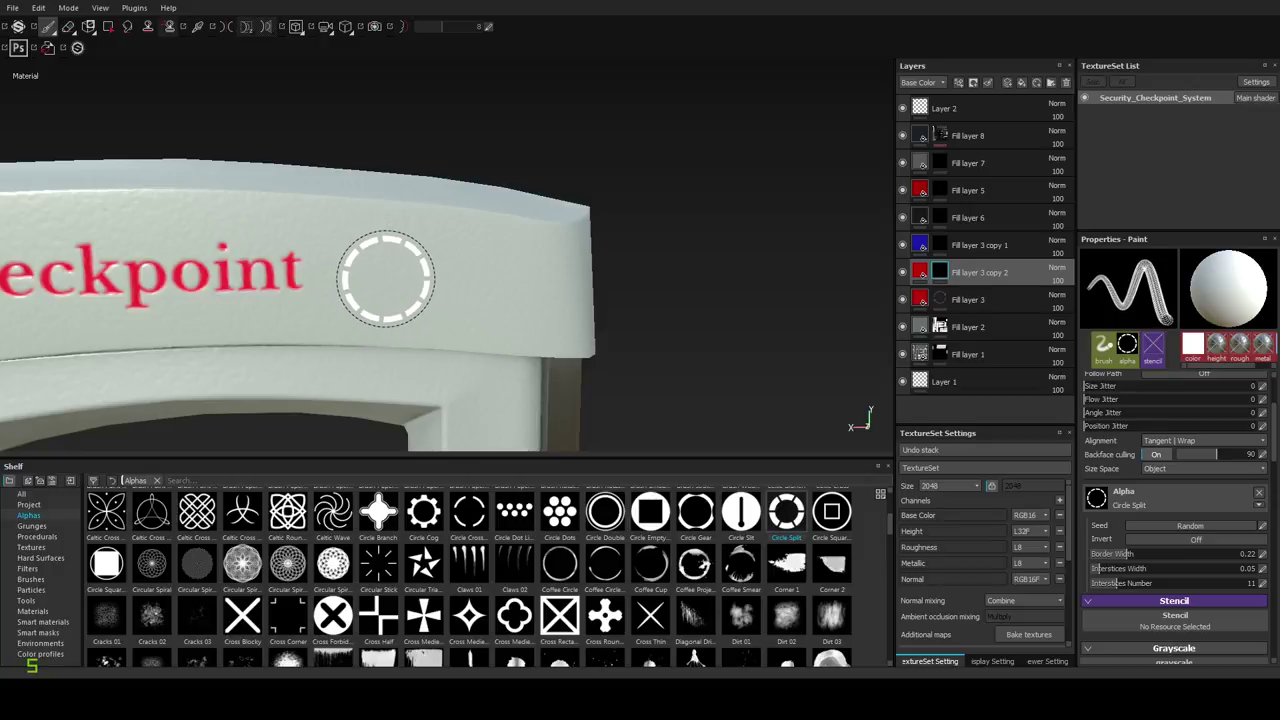
Try stamping the red split ring twice after the Checkpoint lettering, undoing each stamp.
left_click(381, 279)
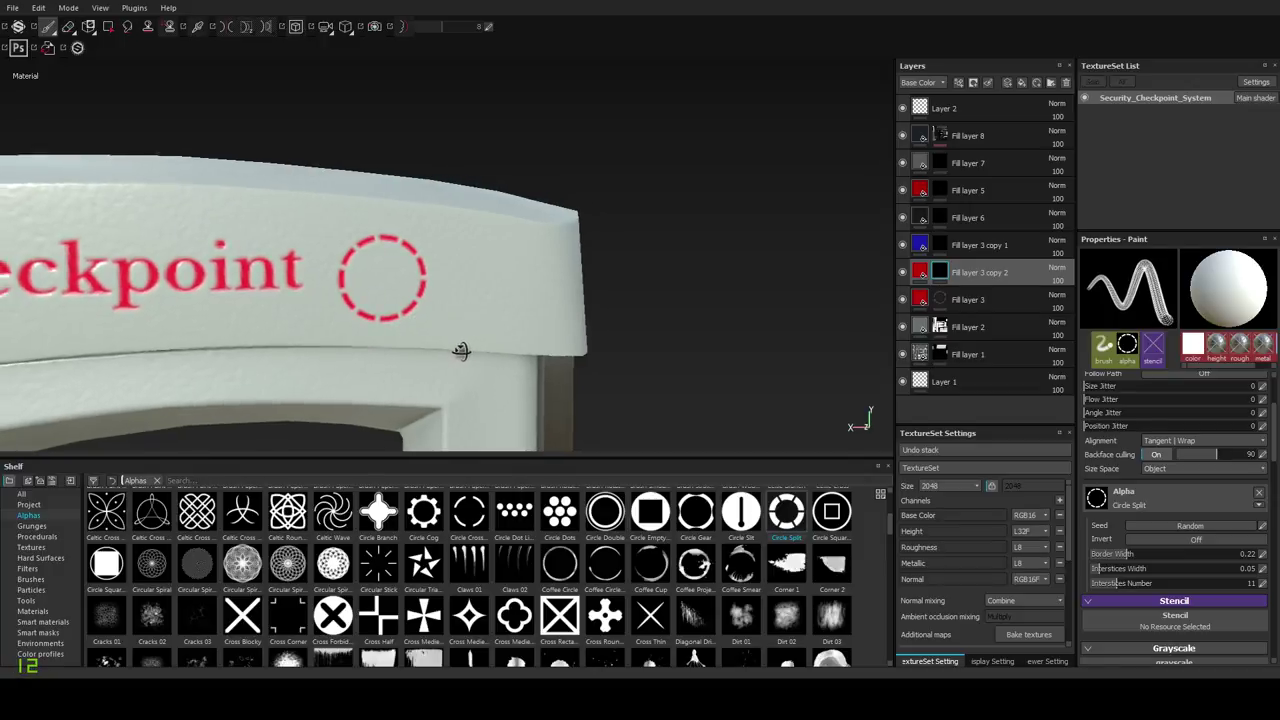
left_click_drag(457, 357, 453, 352, "alt")
right_click_drag(453, 352, 466, 260, "alt")
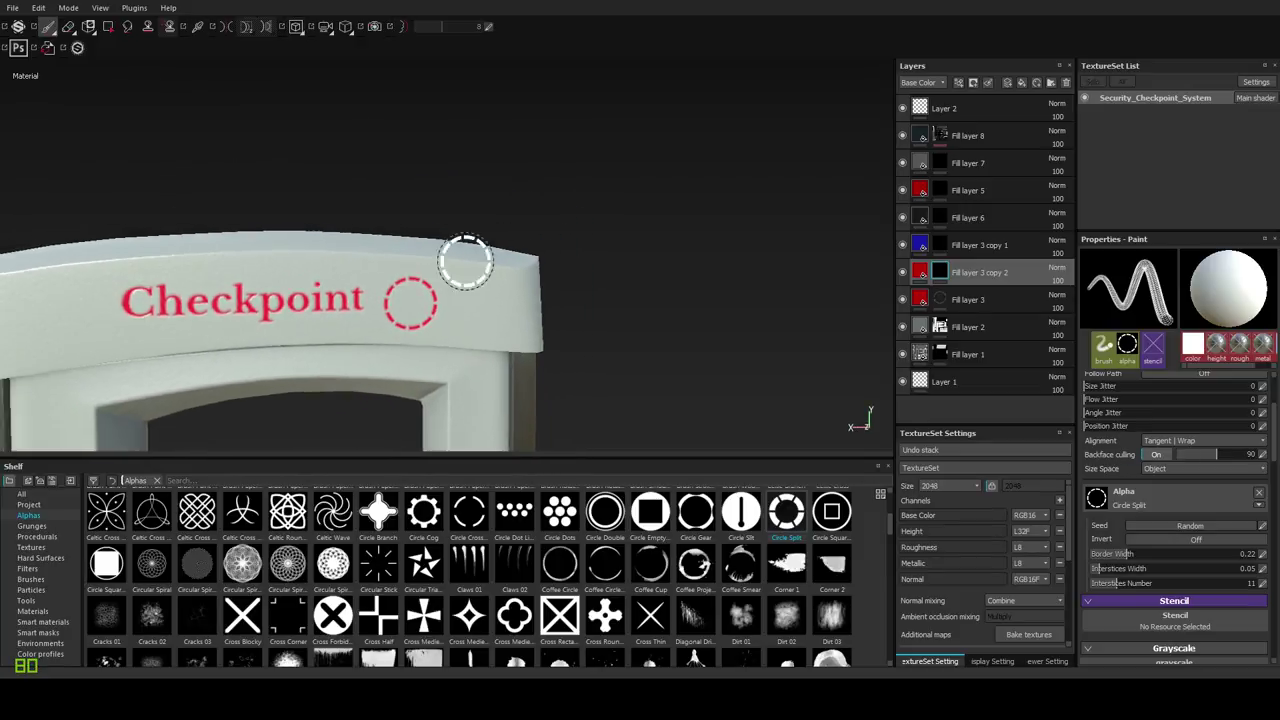
left_click_drag(466, 260, 457, 297, "alt")
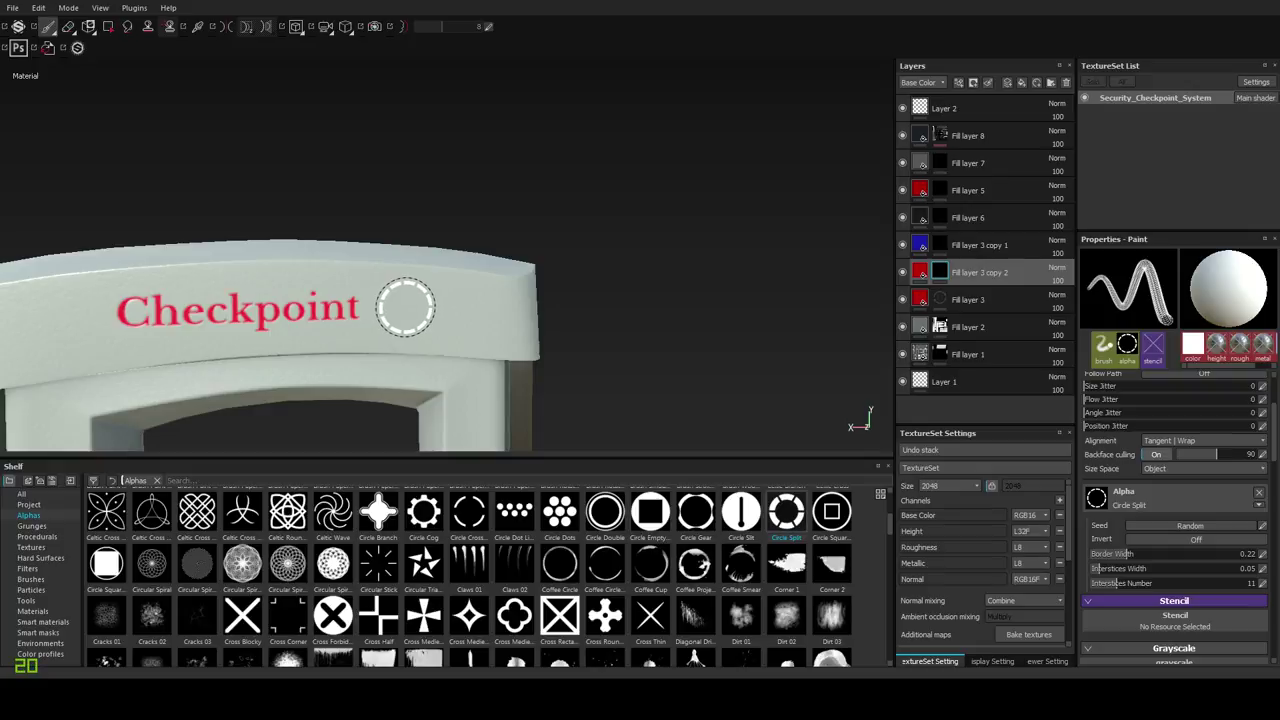
left_click(409, 306)
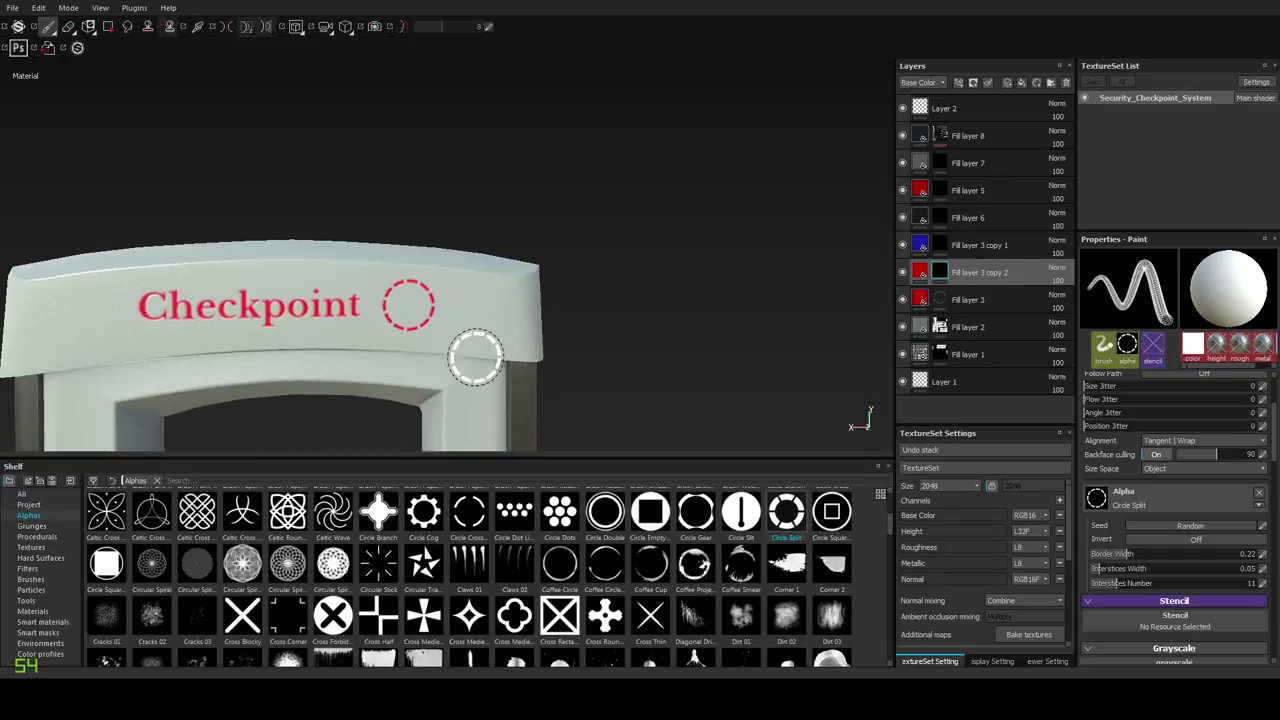
scroll(440, 380, "up", 3)
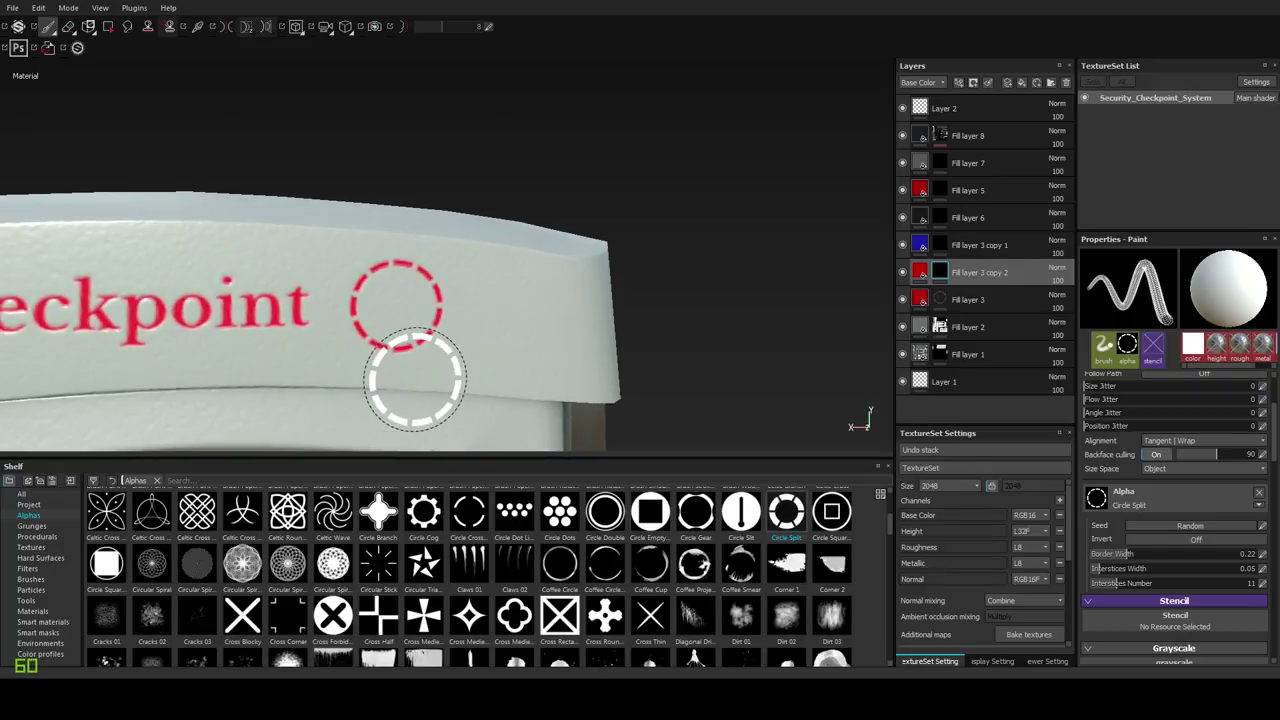
key("ctrl+z")
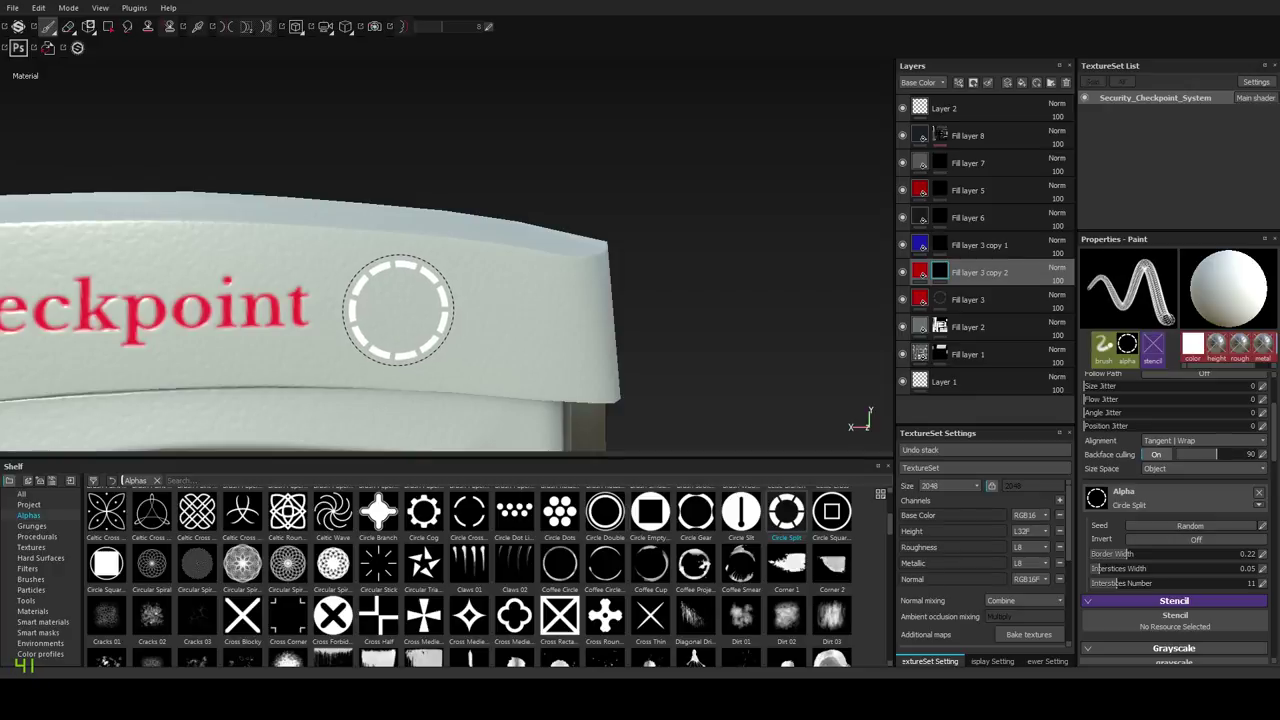
Stamp the red split ring after the Checkpoint lettering and erase its upper-left and lower-right dashes with the Default Hard brush.
left_click(400, 313)
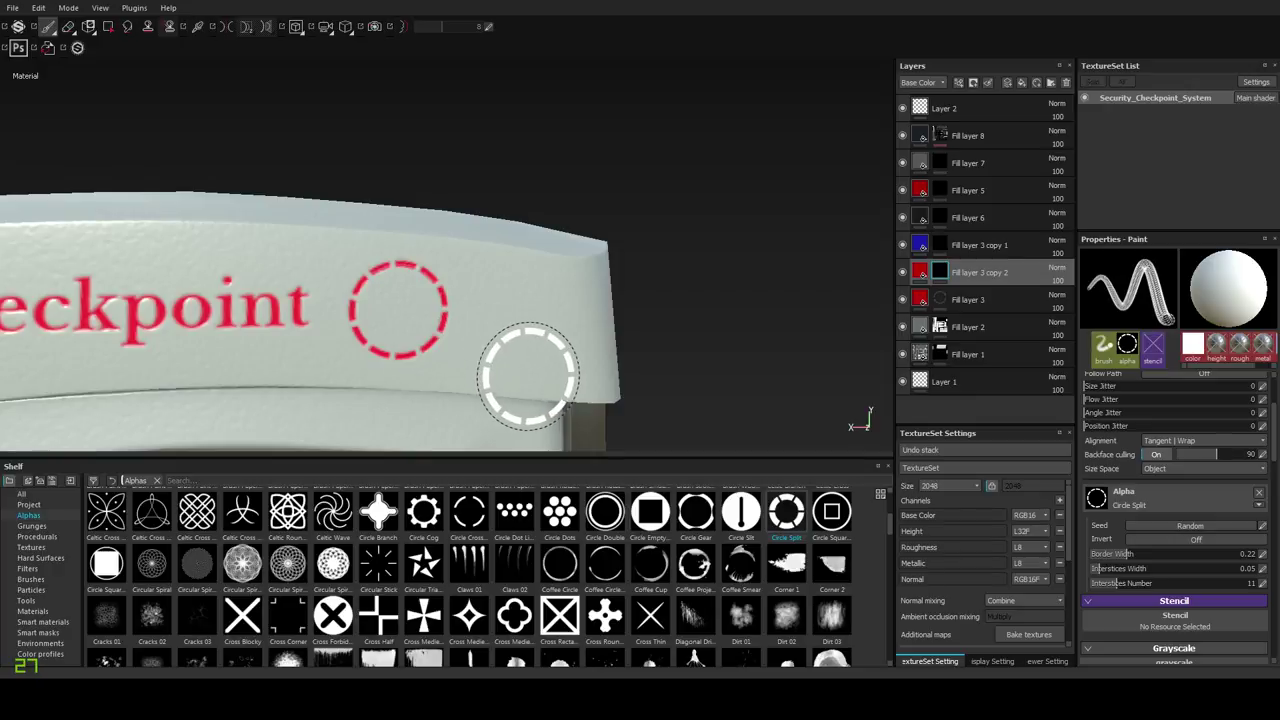
left_click(68, 26)
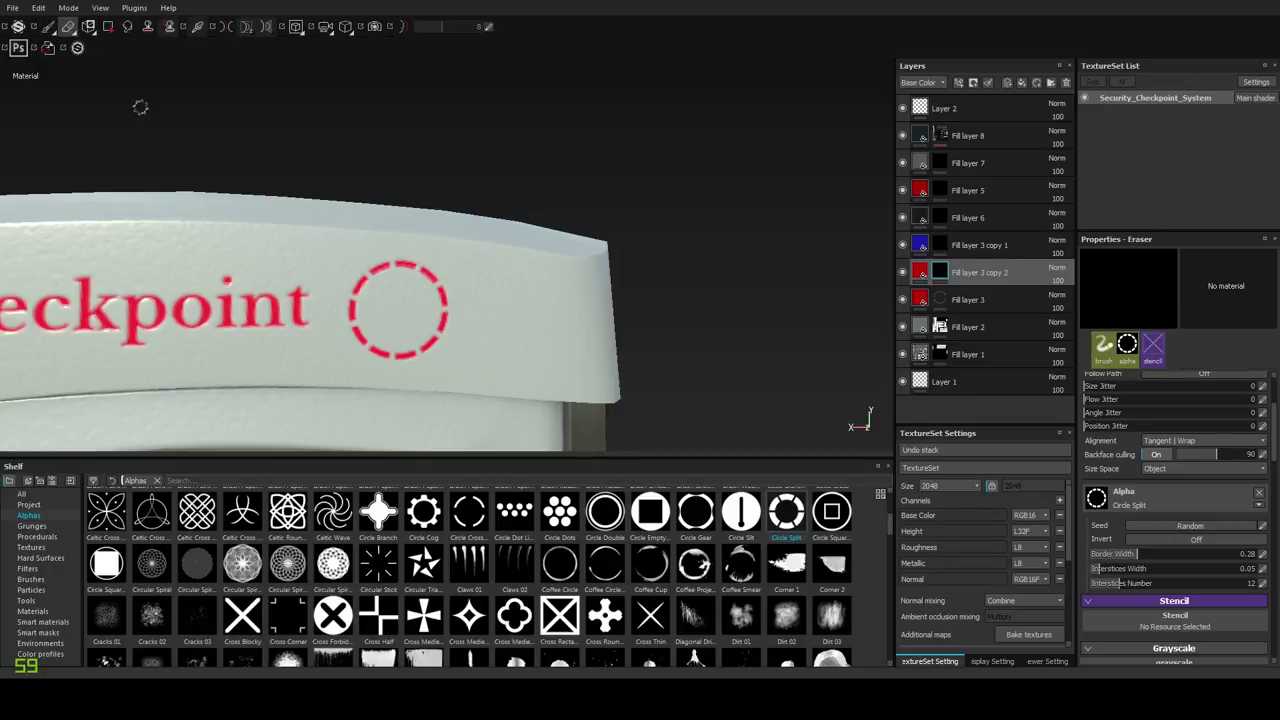
left_click(31, 579)
left_click(242, 563)
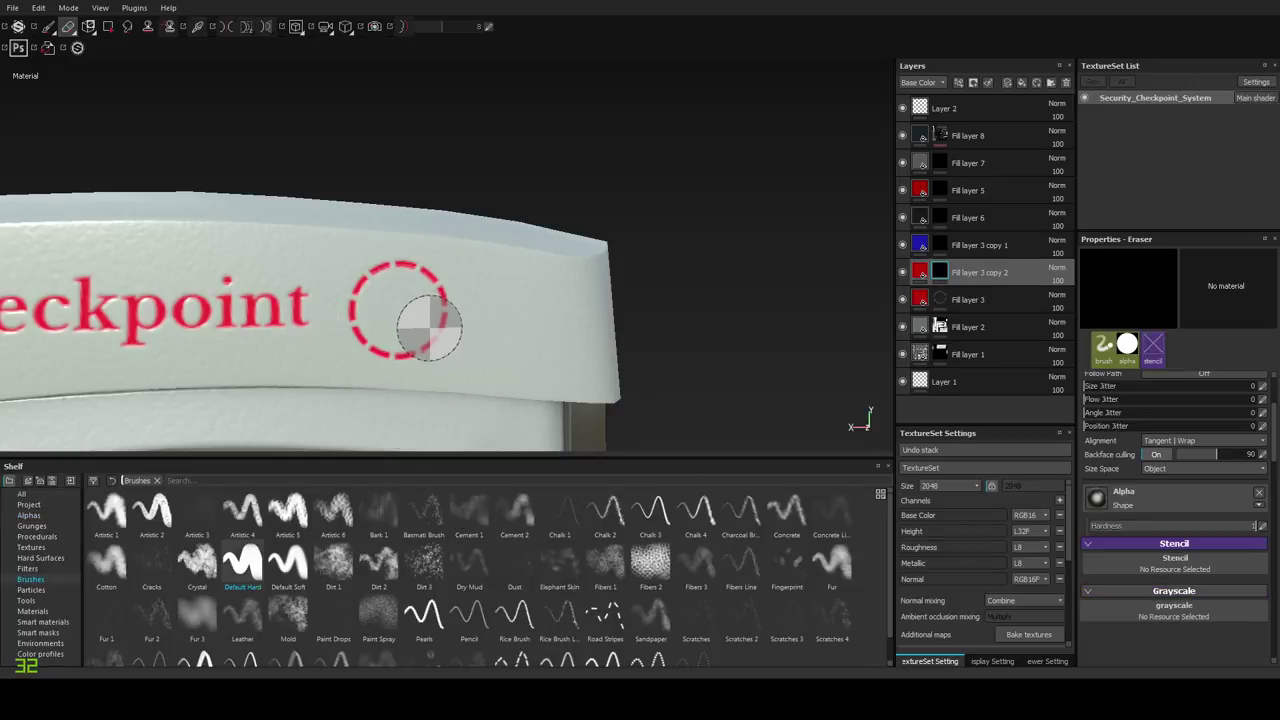
scroll(375, 278, "up", 3)
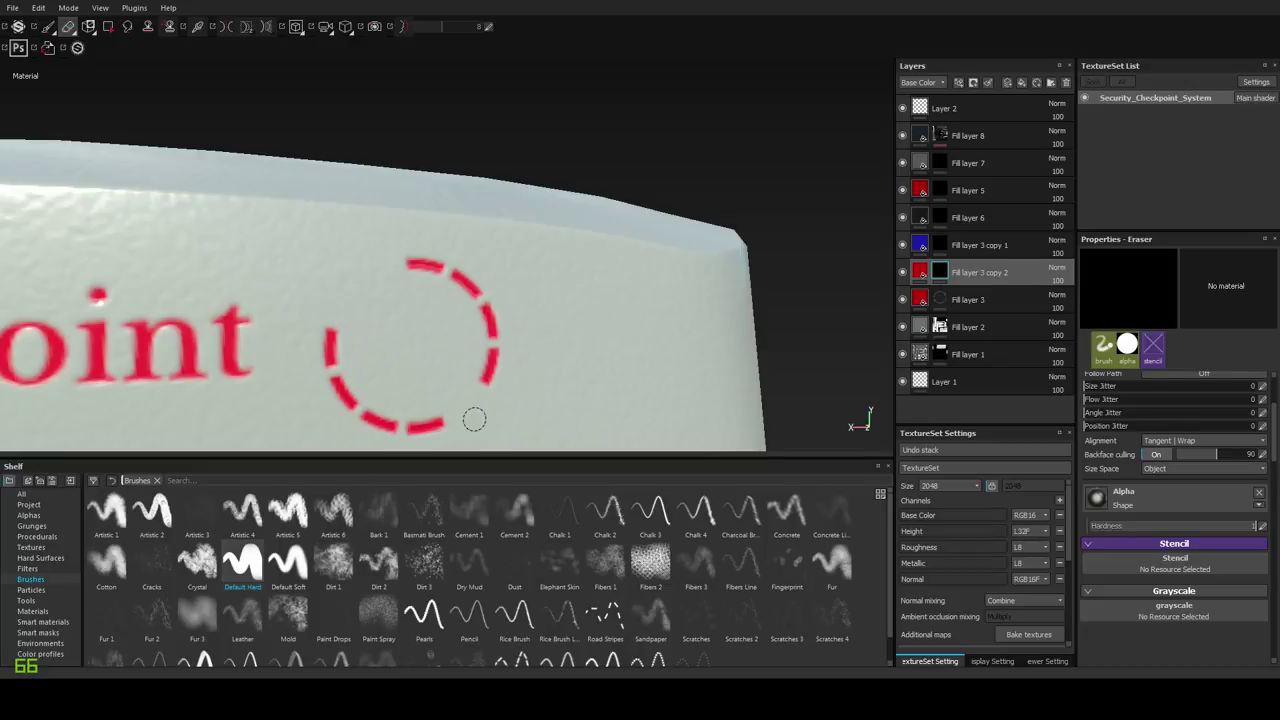
right_click_drag(426, 333, 451, 234, "alt")
left_click_drag(451, 240, 428, 297, "alt")
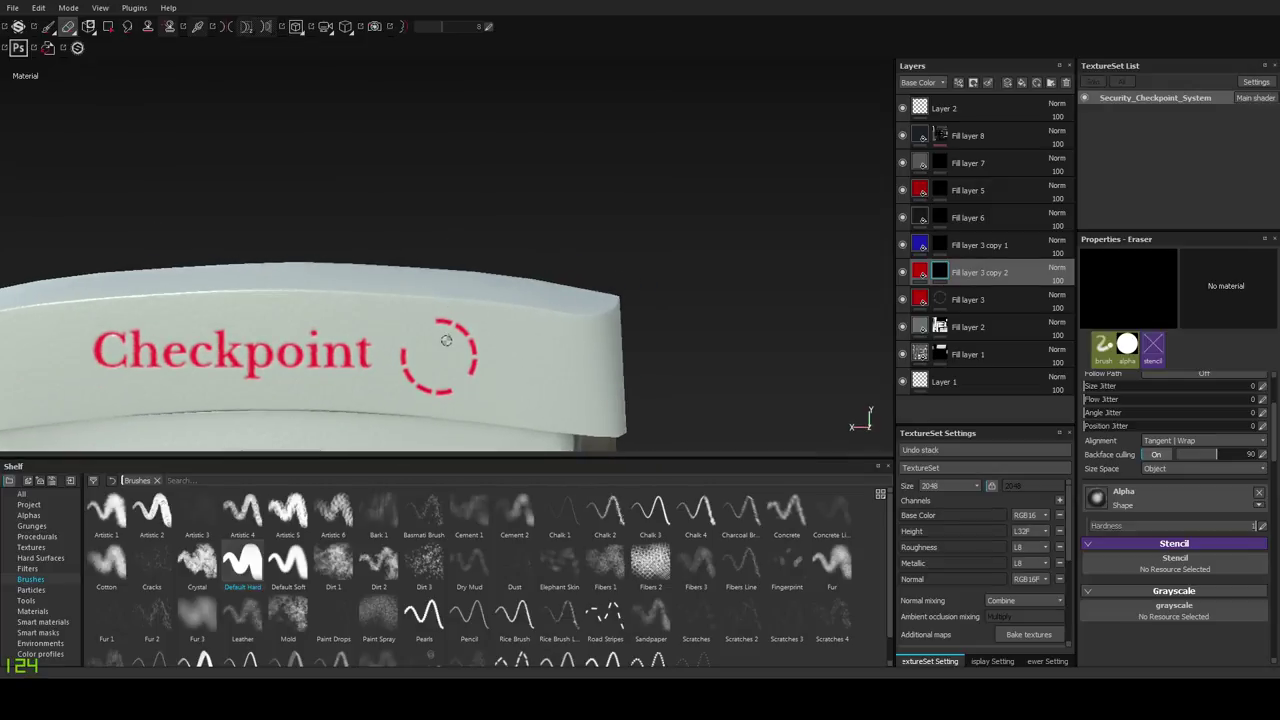
left_click_drag(446, 340, 446, 312, "alt")
right_click_drag(446, 312, 443, 333, "alt")
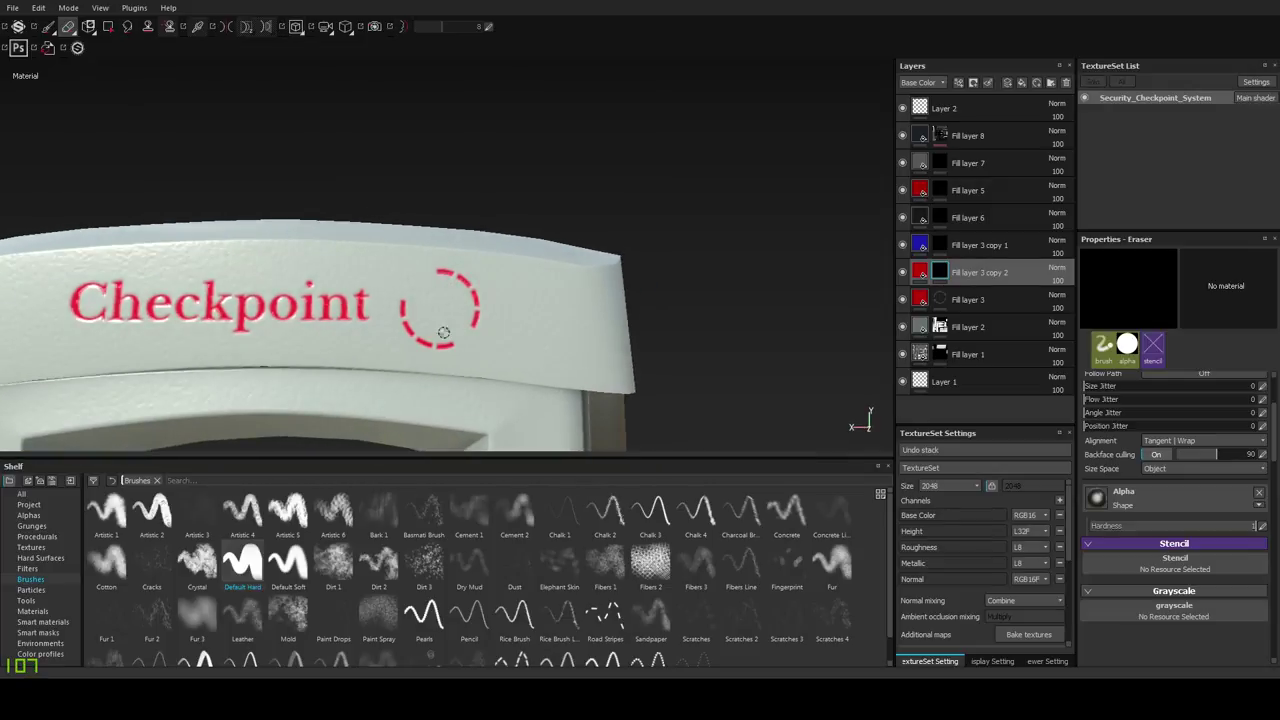
Choose the Circle Empty Square alpha for the Paint tool and target the mask of Fill layer 3 copy 1.
left_click(42, 518)
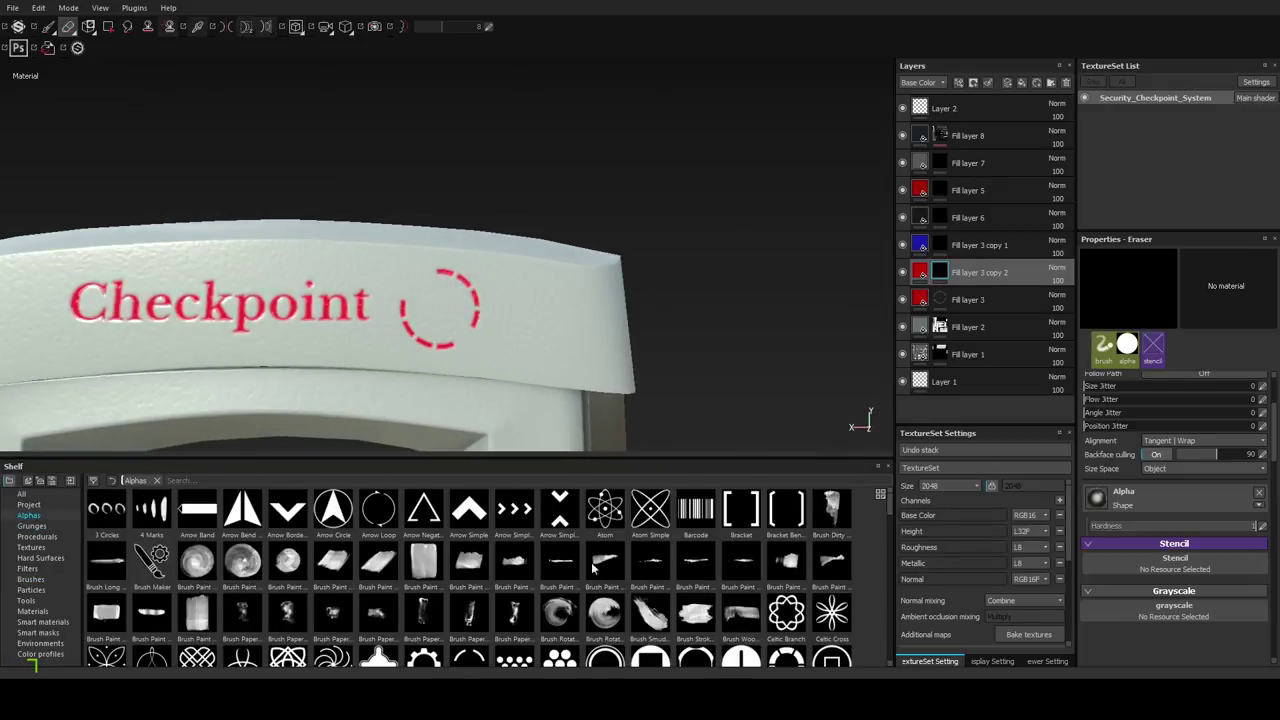
key("1")
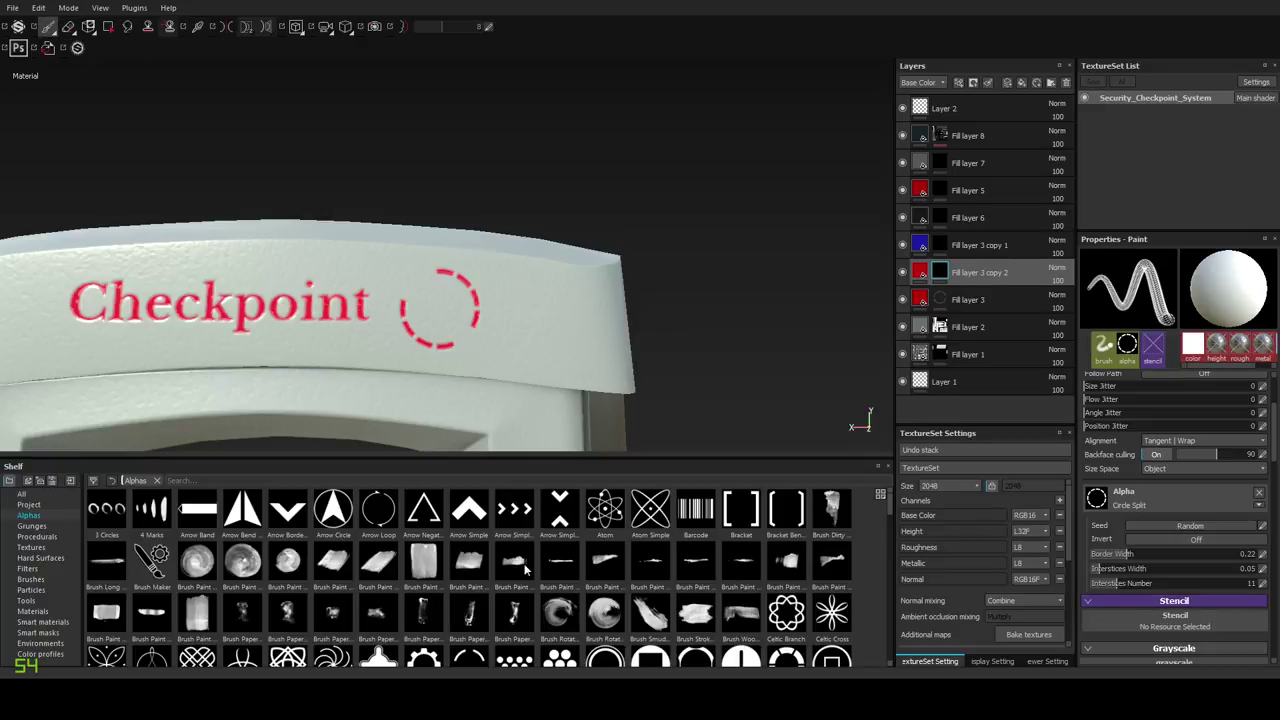
scroll(889, 515, "down", 2)
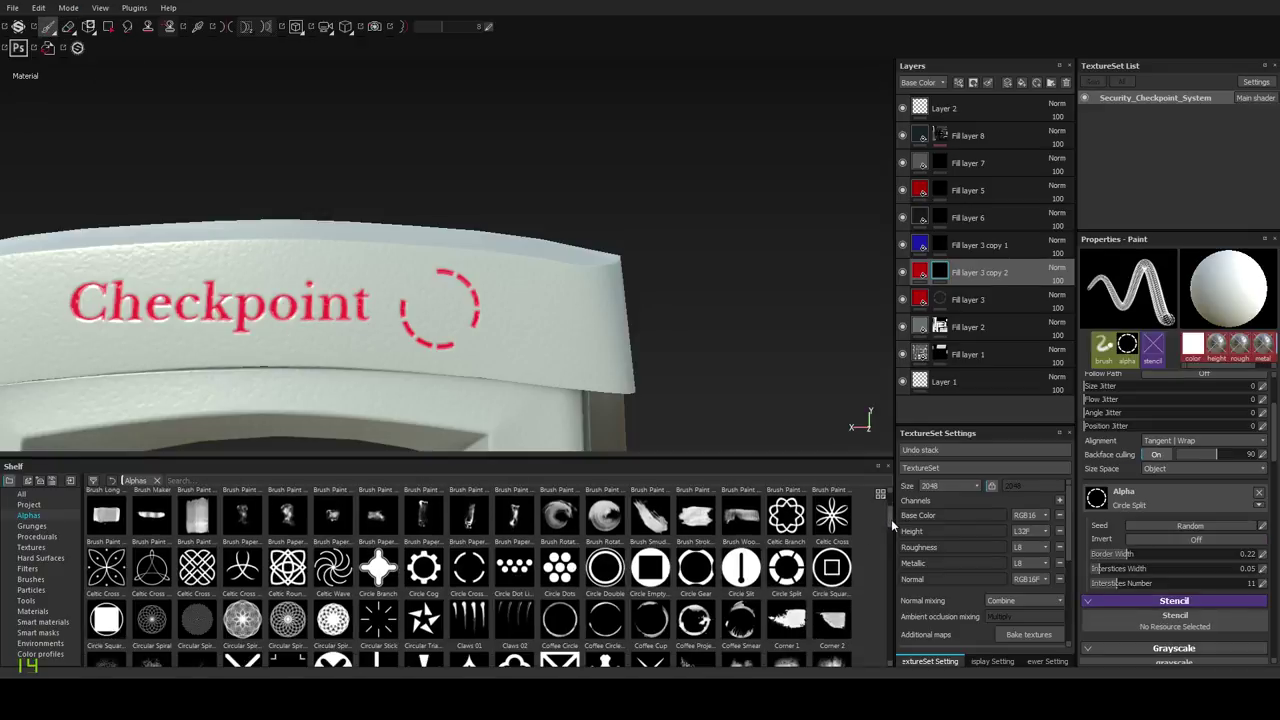
left_click(657, 567)
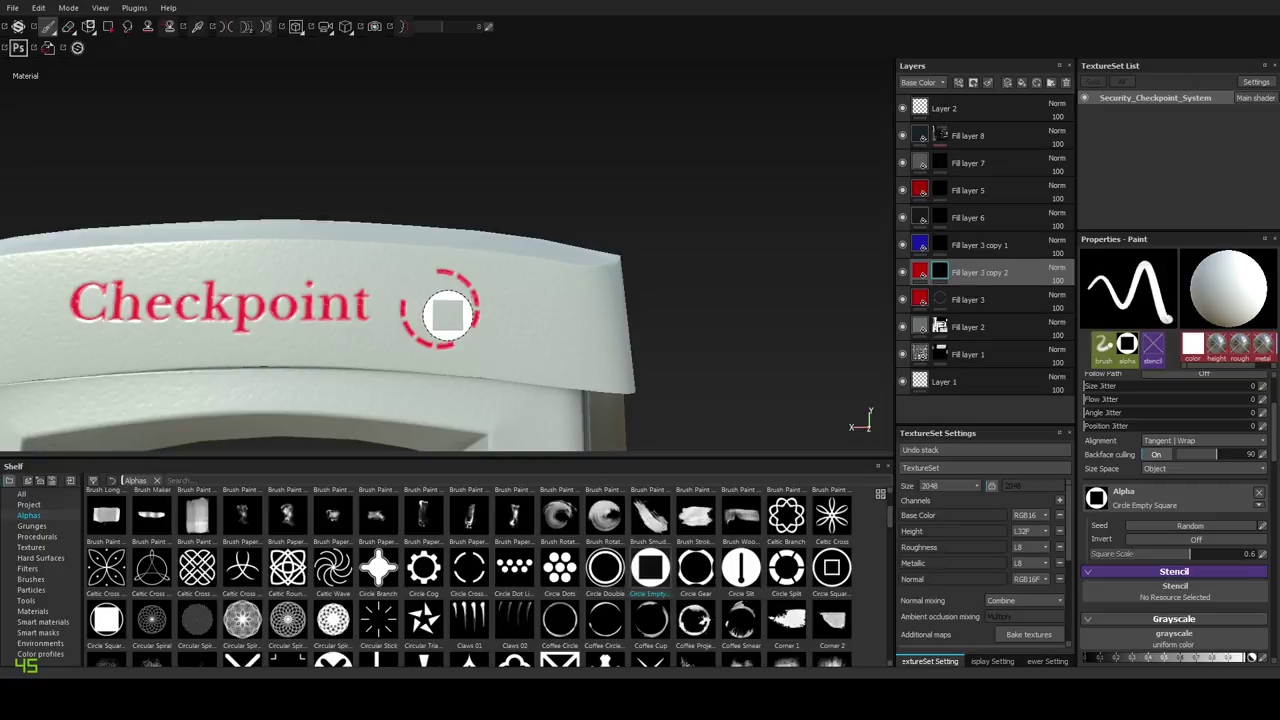
left_click(940, 247)
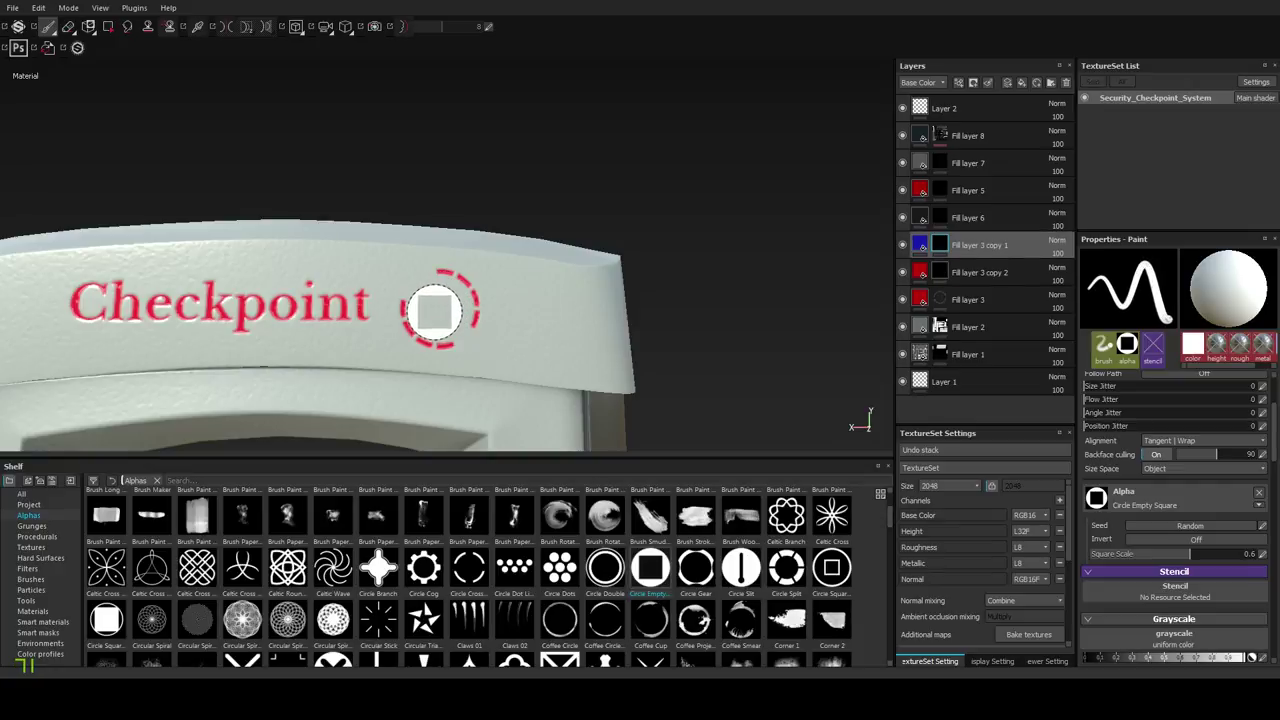
Try the blue circle with the empty square inside the broken red ring at two brush sizes, undoing the first stamp.
left_click(439, 309)
mouse_move(508, 391)
left_mouse_down("alt")
mouse_move(583, 398)
mouse_move(551, 385)
left_mouse_up("alt")
right_click_drag(551, 386, 530, 285, "alt")
left_click_drag(529, 285, 471, 386, "alt")
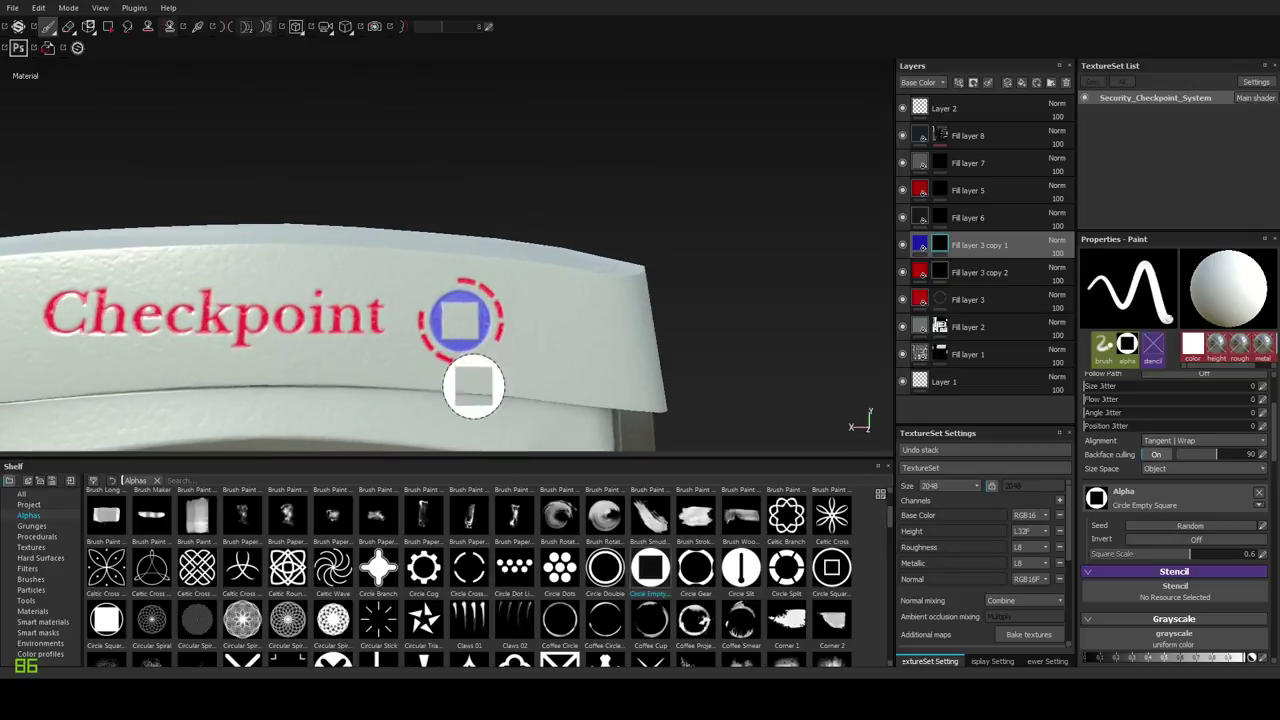
right_click_drag(461, 320, 449, 320, "ctrl")
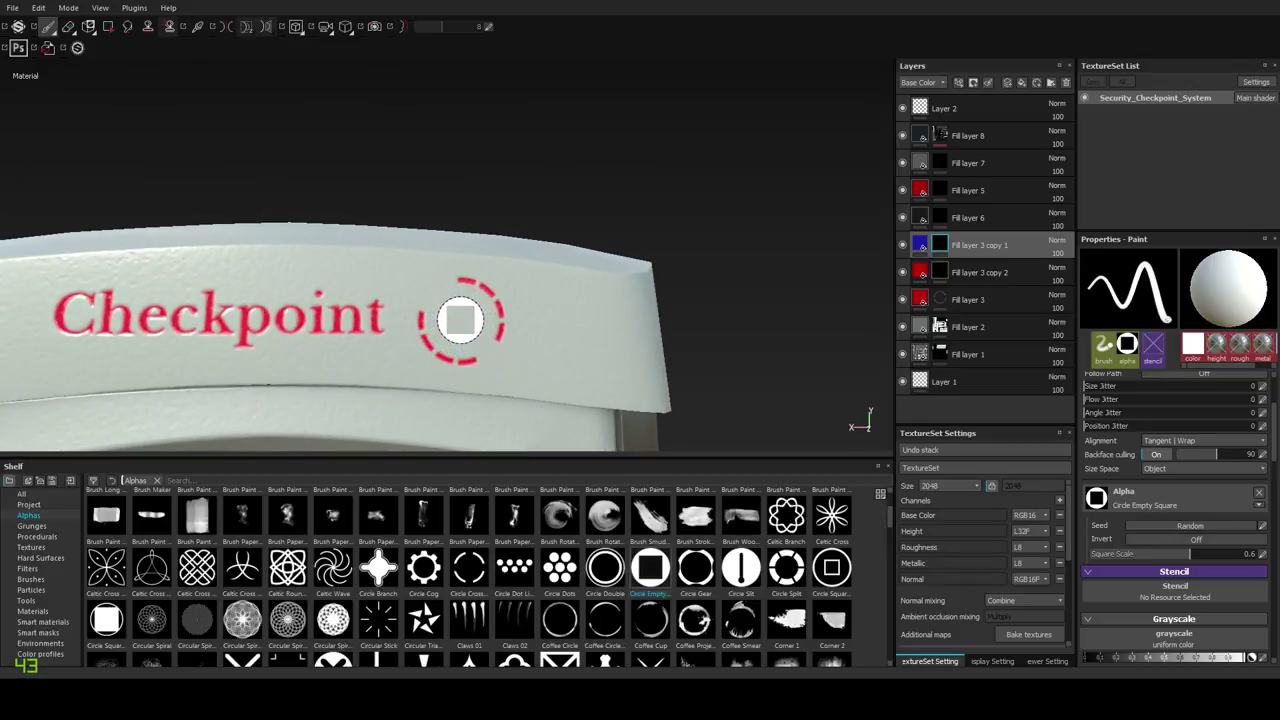
left_click(461, 320)
left_click_drag(541, 372, 550, 366, "alt")
right_click_drag(549, 343, 506, 220, "alt")
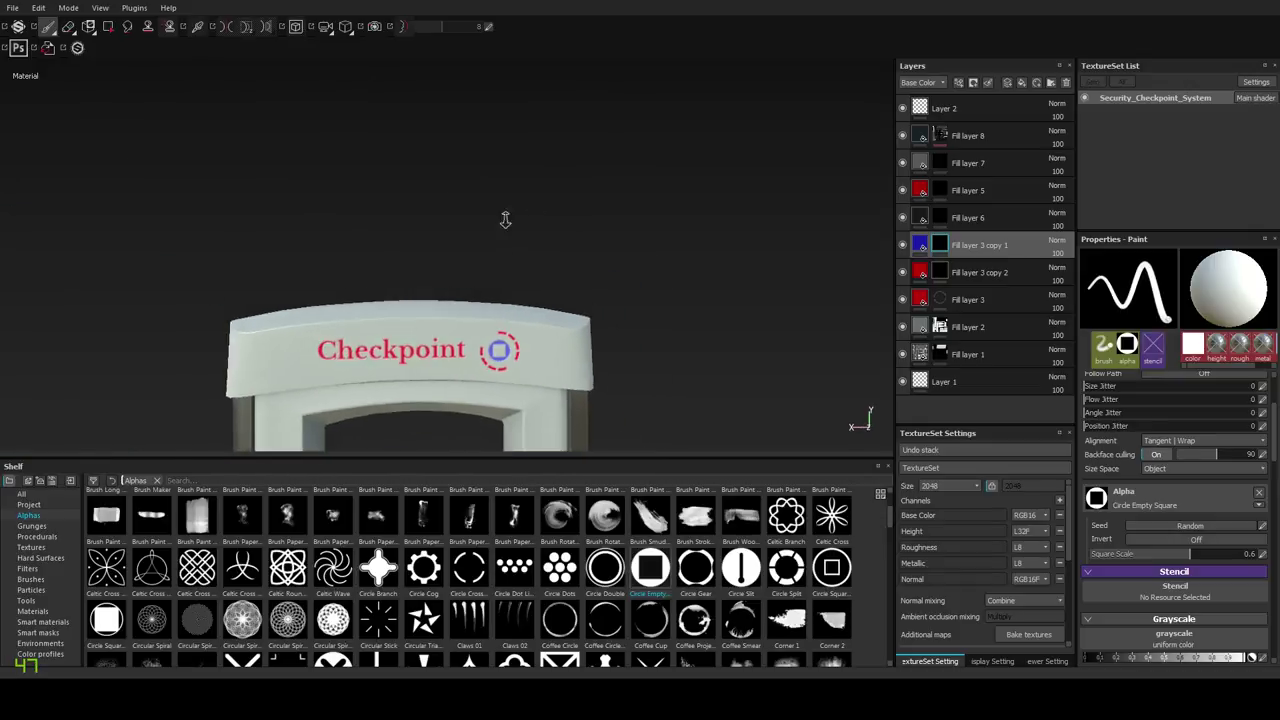
Replace the small blue mark with a larger Circle Empty Square stamp centred inside the broken red ring.
left_click_drag(524, 366, 483, 378, "alt")
right_click_drag(483, 378, 600, 362, "alt")
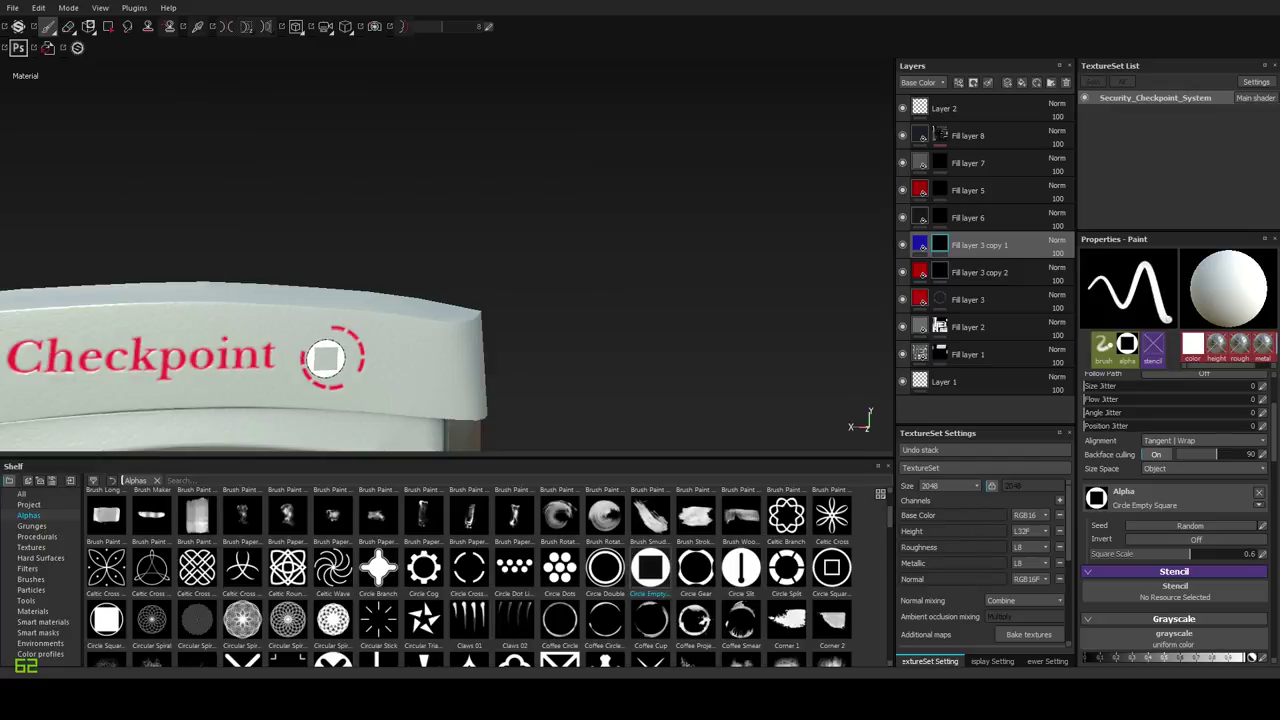
left_click_drag(323, 357, 379, 377, "alt")
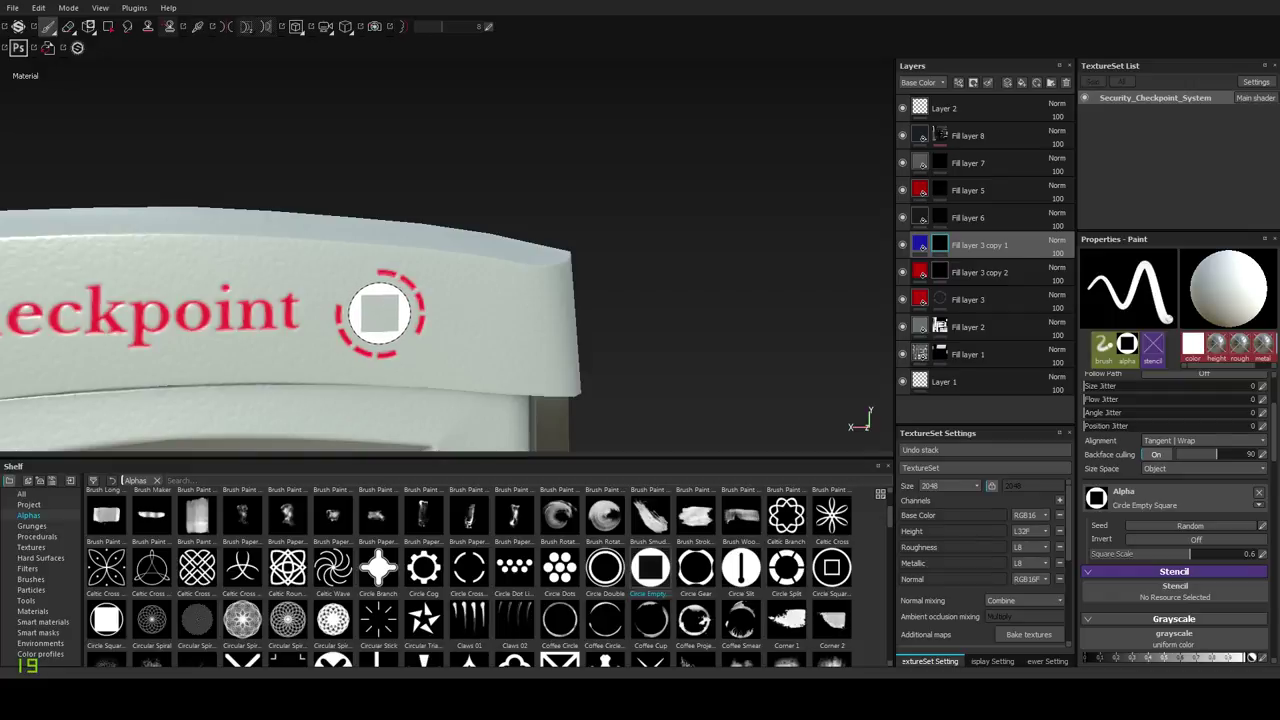
left_click(380, 313)
scroll(640, 354, "down", 4)
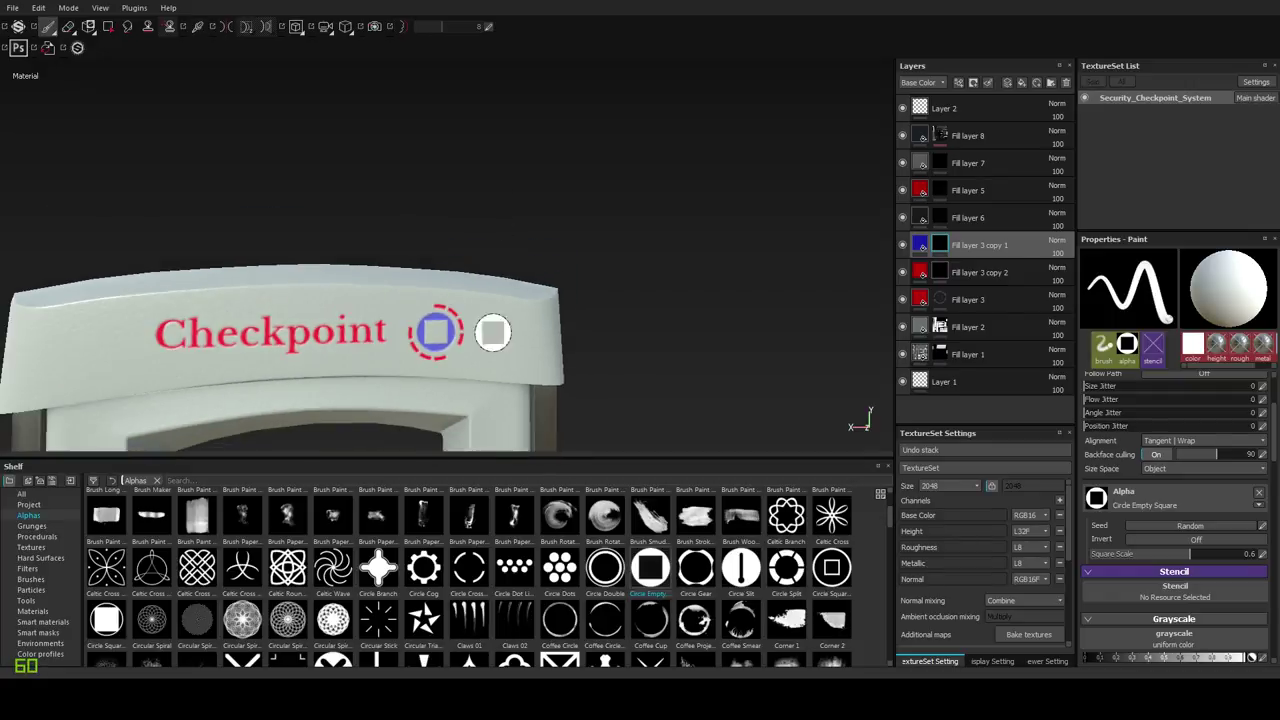
Examine the finished header emblem and the tower's frame and crossbars from several angles.
middle_click_drag(509, 445, 514, 226, "alt")
left_click_drag(531, 299, 484, 326, "alt")
right_click_drag(513, 405, 570, 377, "alt")
middle_click_drag(567, 372, 543, 217, "alt")
left_click_drag(545, 350, 337, 357, "alt")
left_click_drag(680, 310, 551, 360, "alt")
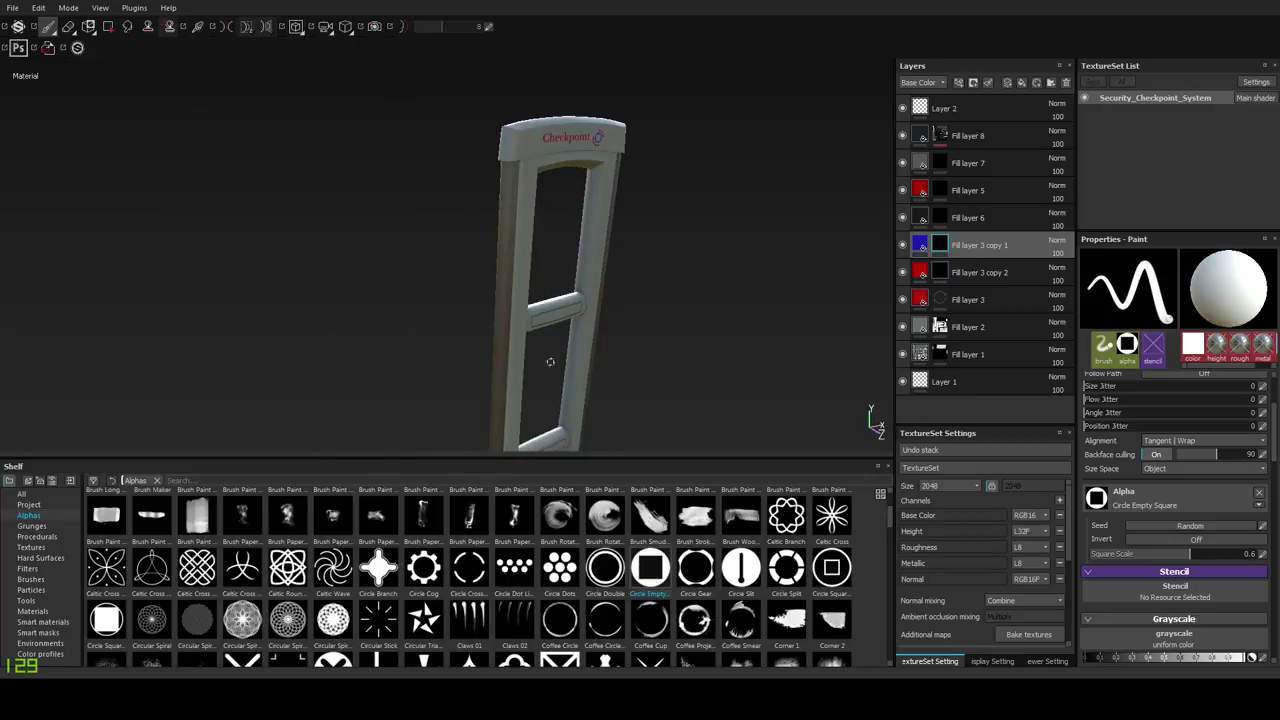
middle_click_drag(551, 360, 337, 167, "alt")
left_click_drag(337, 167, 392, 345, "alt")
middle_click_drag(392, 345, 388, 265, "alt")
left_click_drag(388, 265, 423, 366, "alt")
right_click_drag(423, 366, 416, 338, "alt")
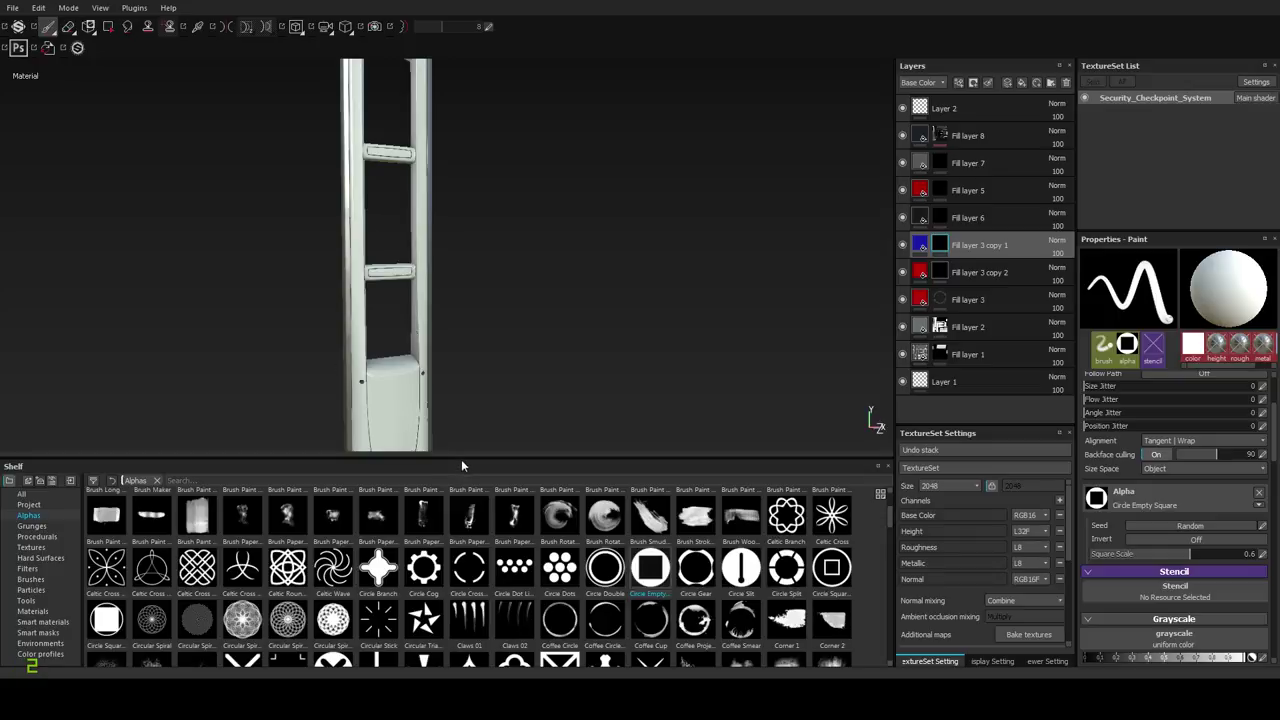
Enlarge the 3D viewport by shrinking the Shelf, and inspect the whole tower and its lower panel.
left_click_drag(460, 459, 460, 540)
left_click_drag(500, 317, 484, 385, "alt")
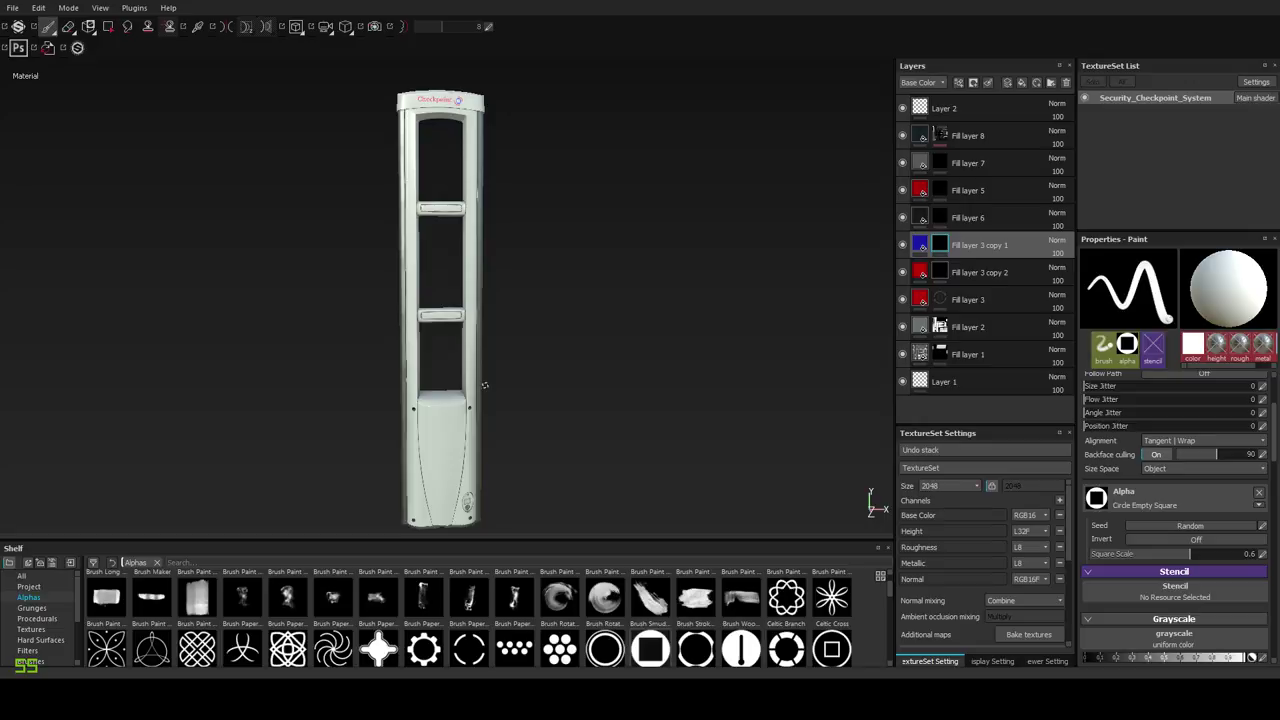
left_click_drag(475, 354, 507, 377, "alt")
middle_click_drag(462, 436, 464, 364, "alt")
right_click_drag(464, 360, 464, 397, "alt")
left_click_drag(464, 397, 498, 455, "alt")
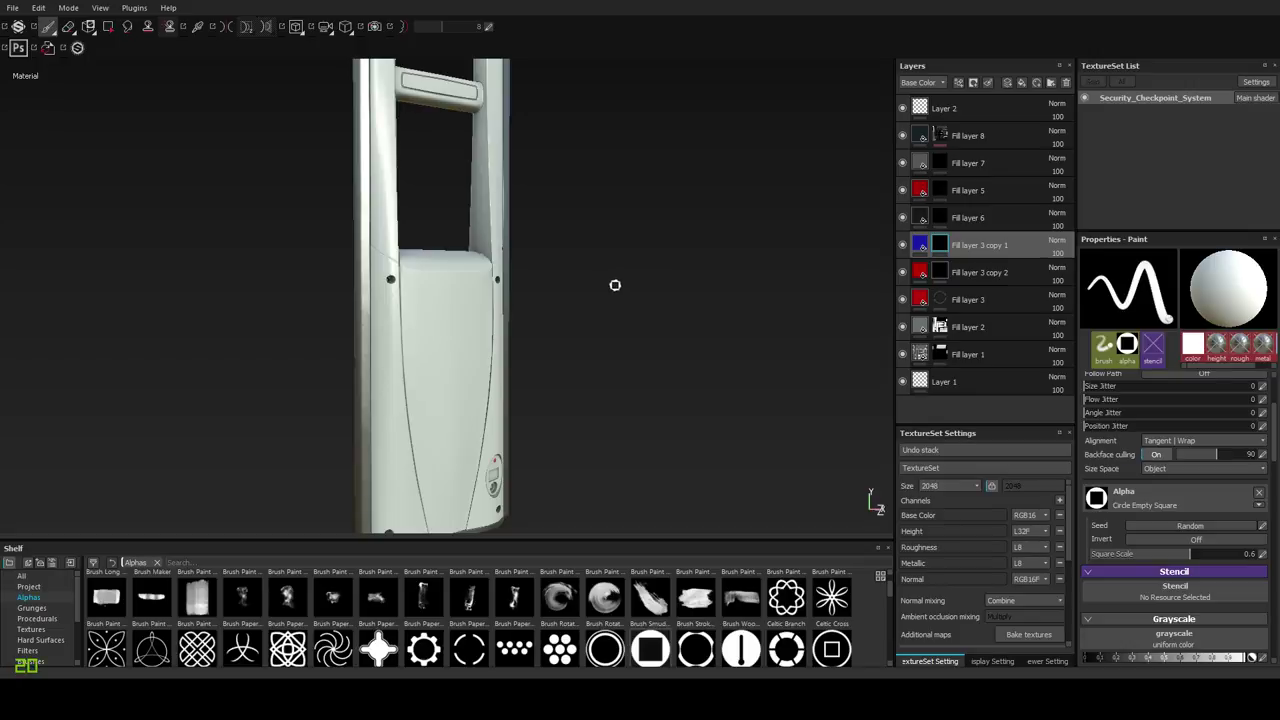
Compare the tower's sides and check the Checkpoint lettering and emblem on the header up close.
left_click_drag(615, 285, 576, 283, "alt")
middle_click_drag(576, 283, 560, 380, "alt")
right_click_drag(560, 380, 538, 70, "alt")
middle_click_drag(538, 70, 524, 303, "alt")
left_click_drag(524, 303, 382, 296, "alt")
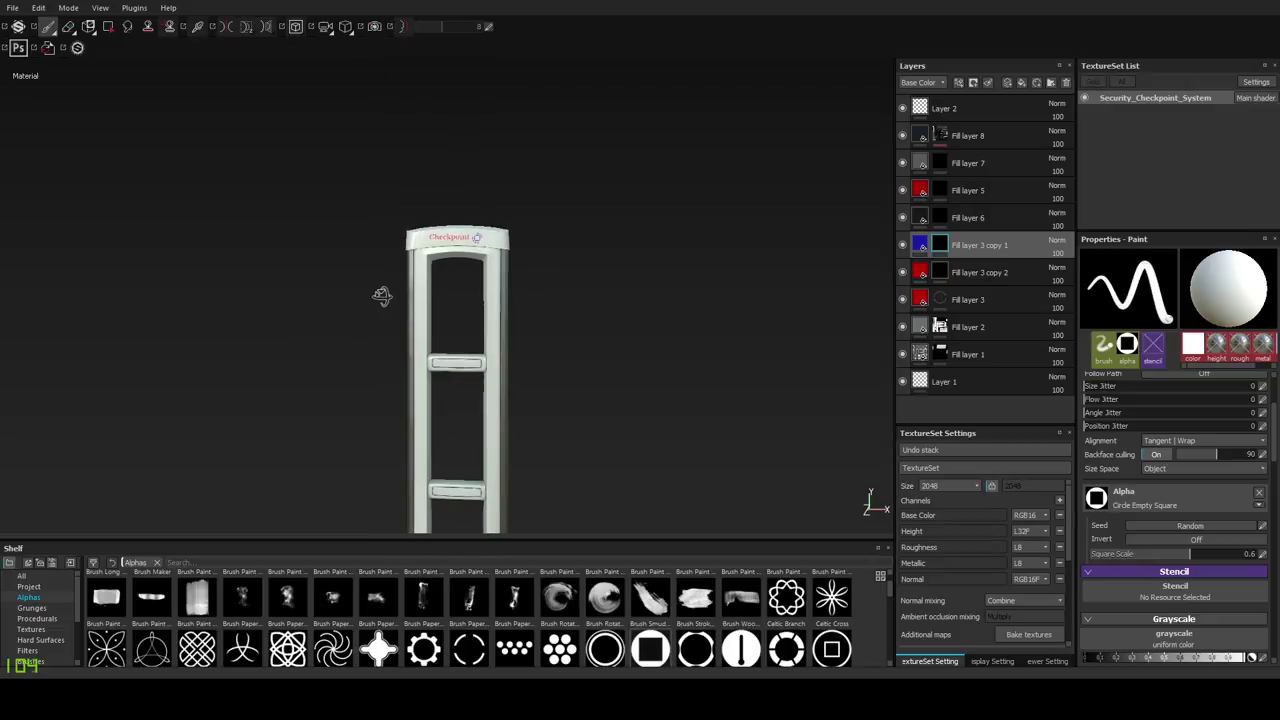
right_click_drag(382, 296, 488, 374, "alt")
middle_click_drag(488, 374, 497, 446, "alt")
left_click_drag(497, 446, 483, 291, "alt")
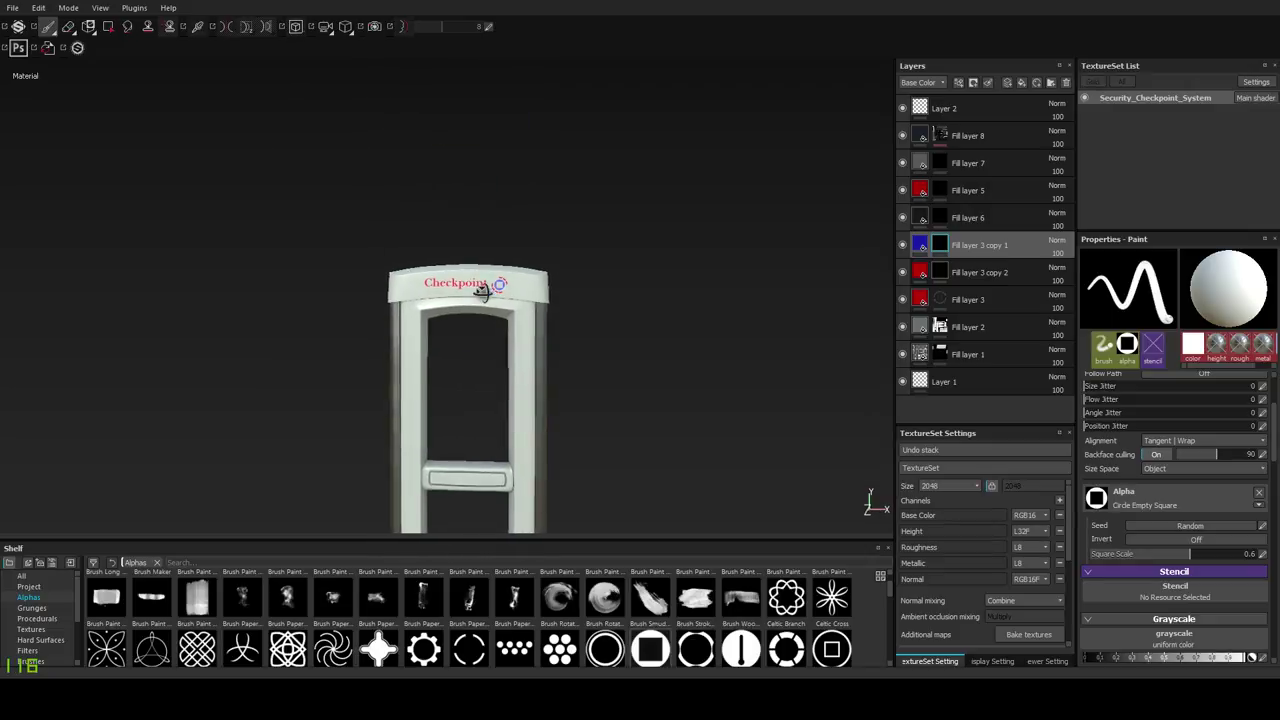
right_click_drag(483, 289, 506, 342, "alt")
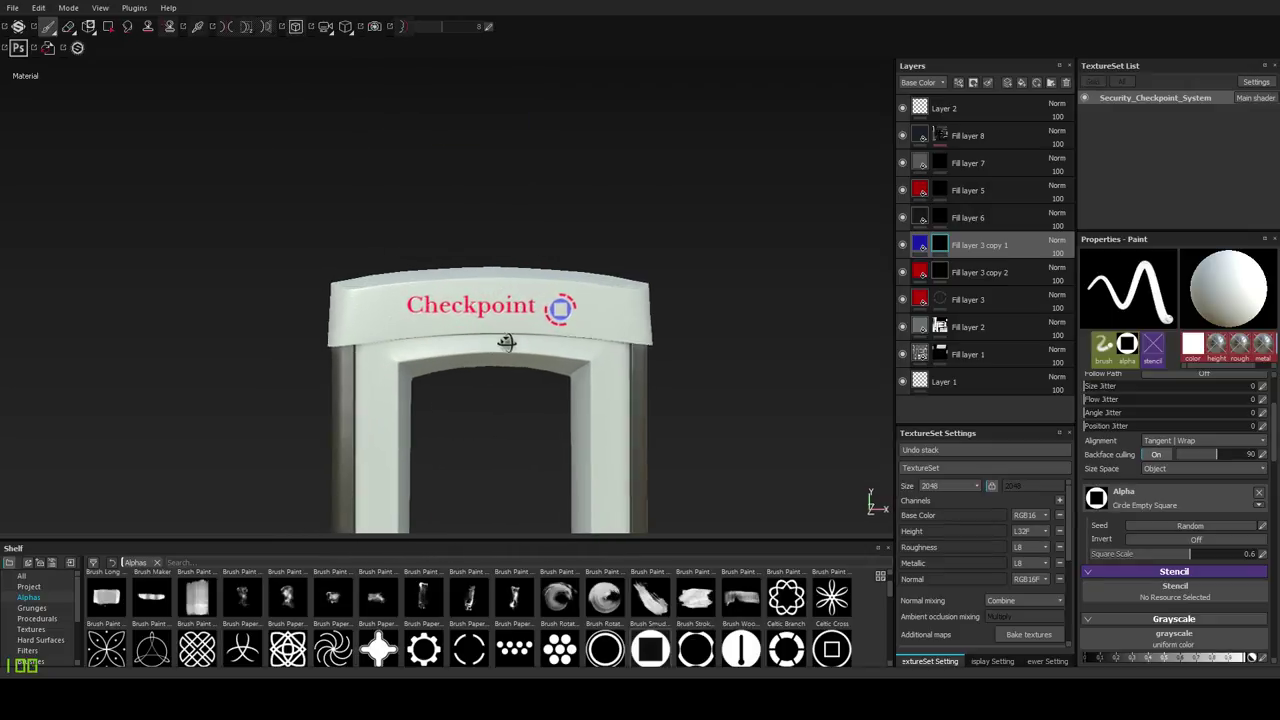
left_click_drag(506, 342, 499, 341, "alt")
Add a fill layer with a black mask directly above Fill layer 8.
left_click(1010, 132)
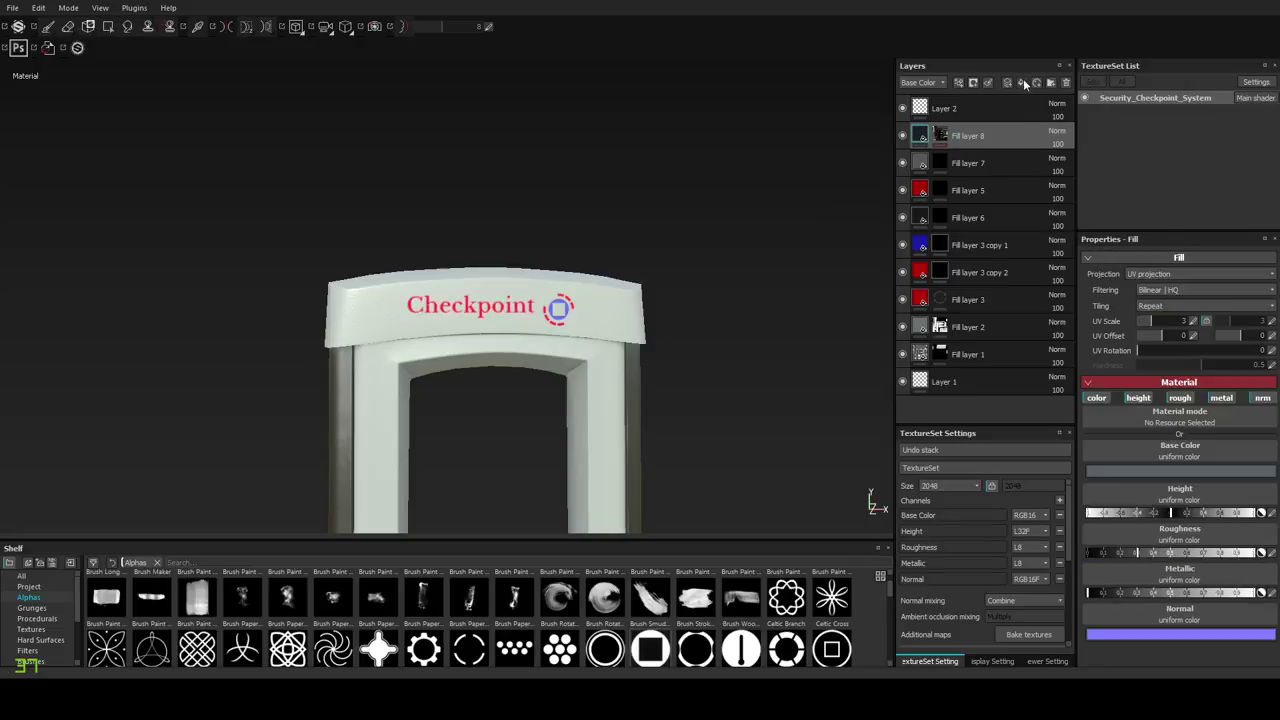
left_click(1021, 83)
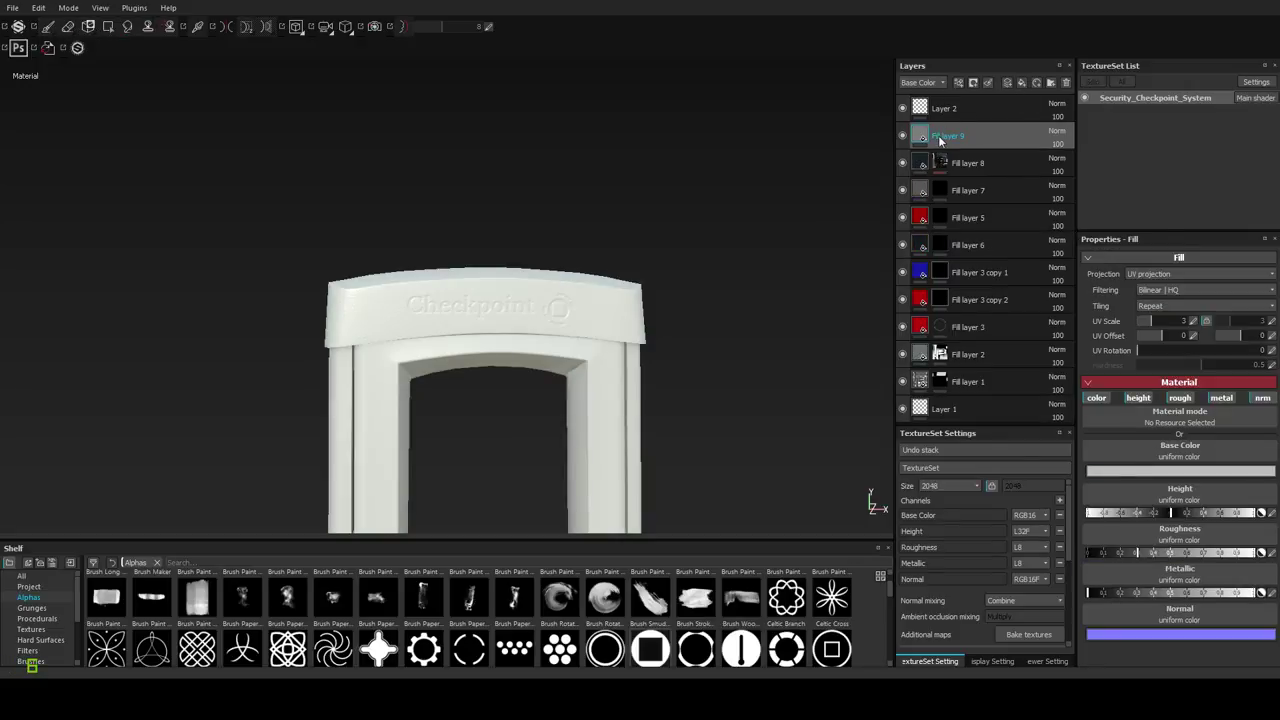
right_click(938, 135)
left_click(965, 153)
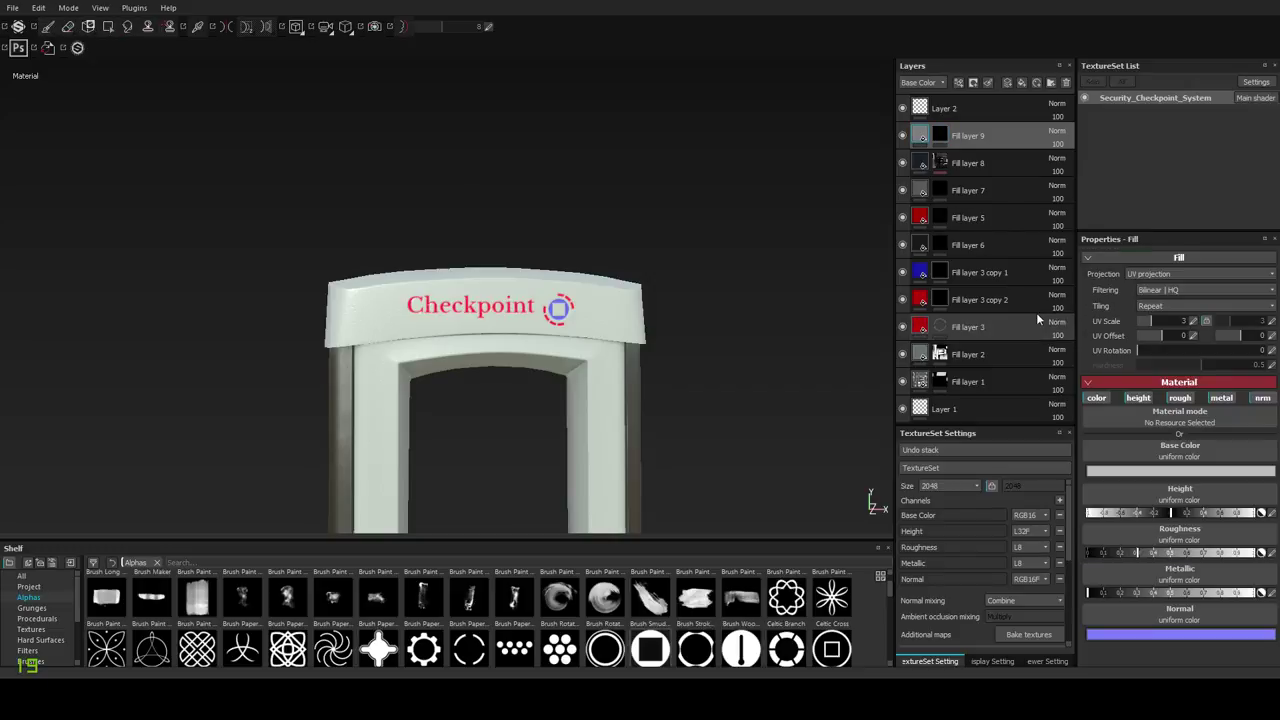
Give the new layer a mid-grey base colour with slightly lowered height, and exclude its roughness and metallic channels.
left_click(1173, 471)
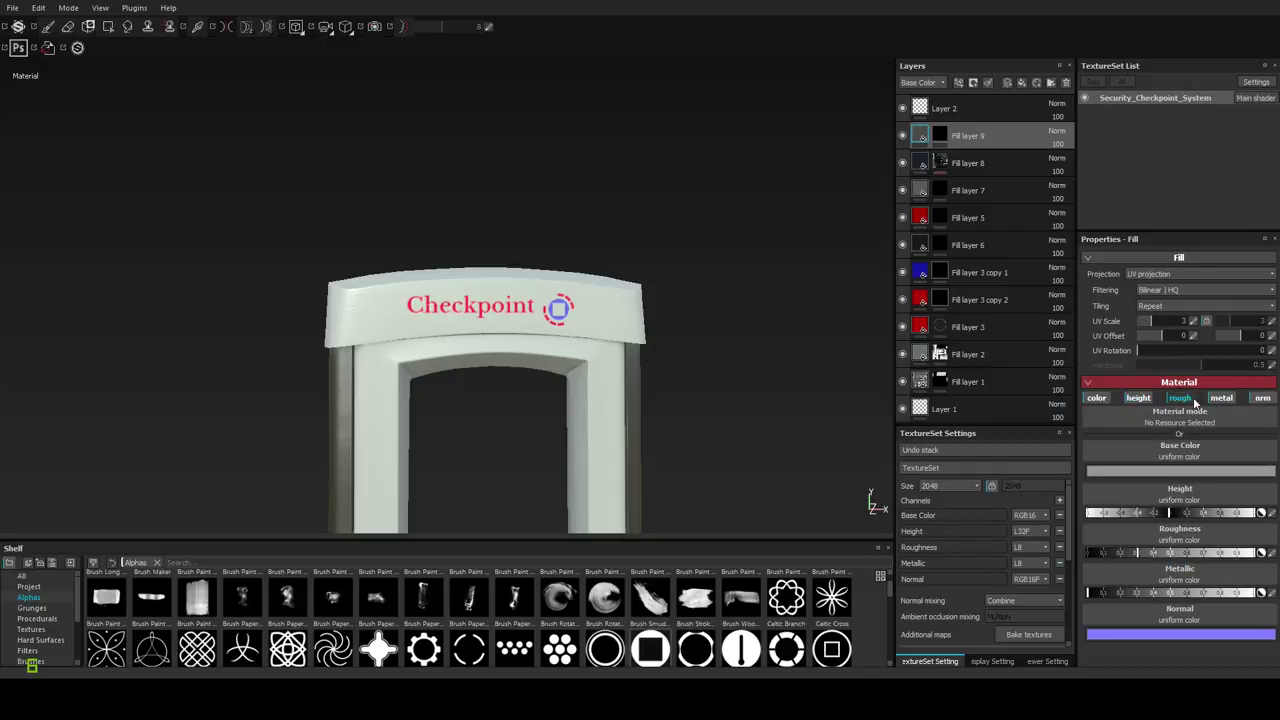
left_click(1181, 398)
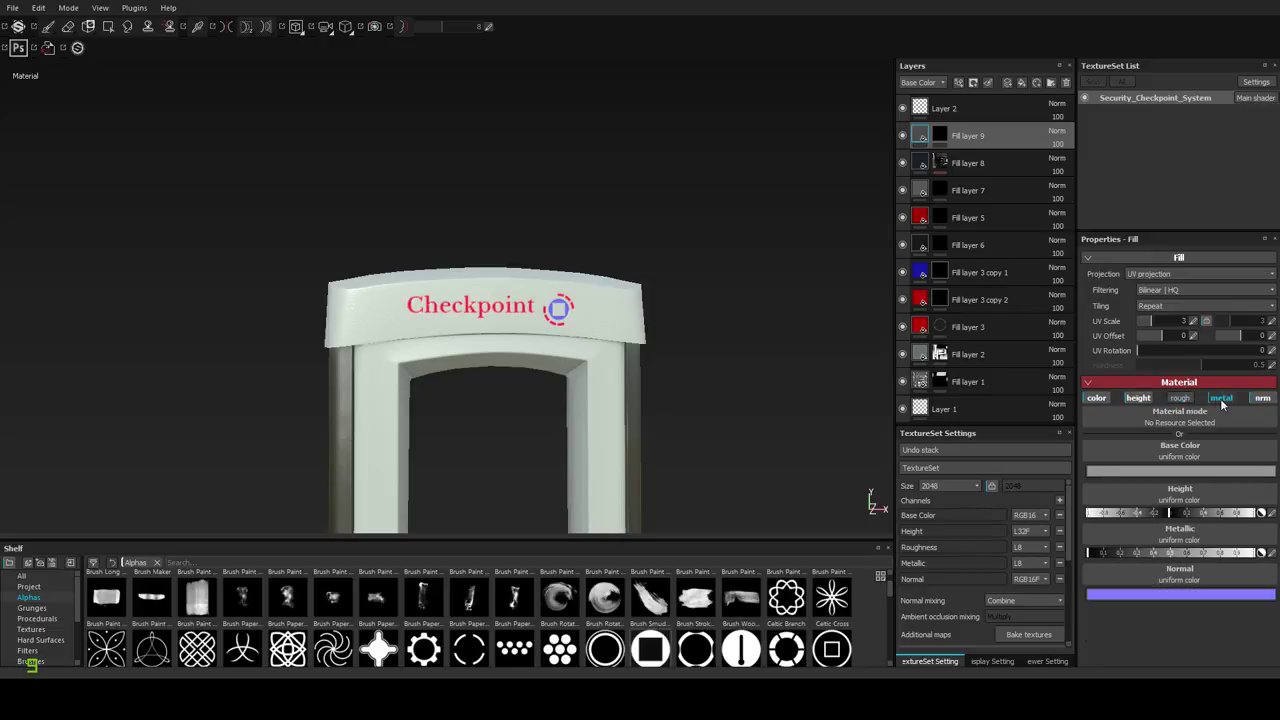
left_click(1220, 398)
scroll(451, 434, "up", 2)
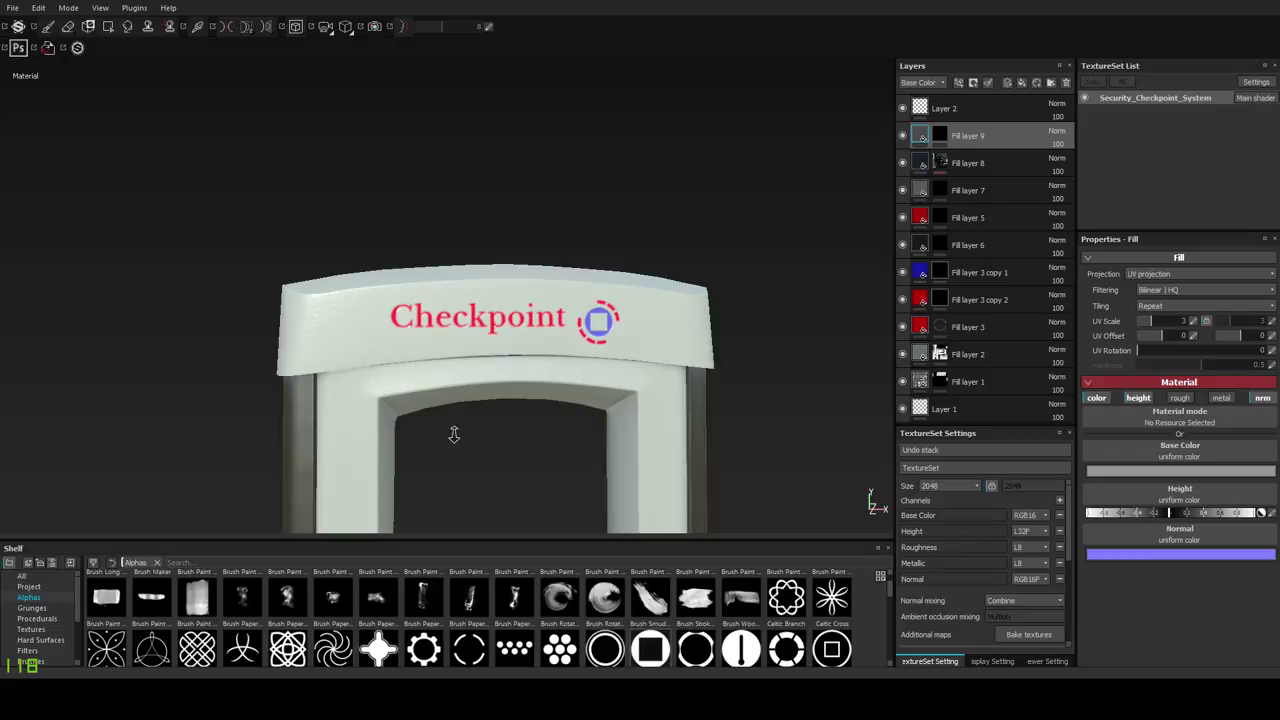
Target the new layer's mask, enlarge the Shelf and load the Default Soft brush, undoing a test stroke on the header.
left_click(941, 140)
middle_click_drag(486, 261, 549, 258, "alt")
right_click_drag(549, 258, 497, 403, "alt")
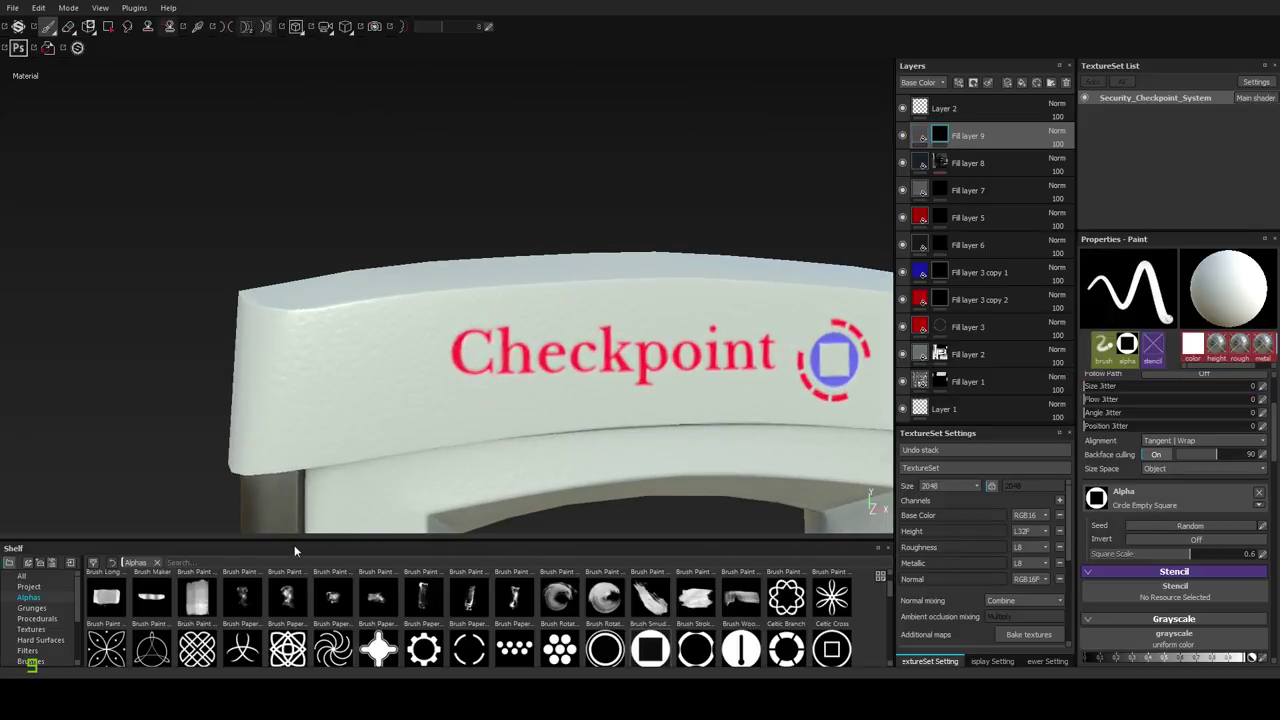
left_click_drag(295, 550, 290, 455)
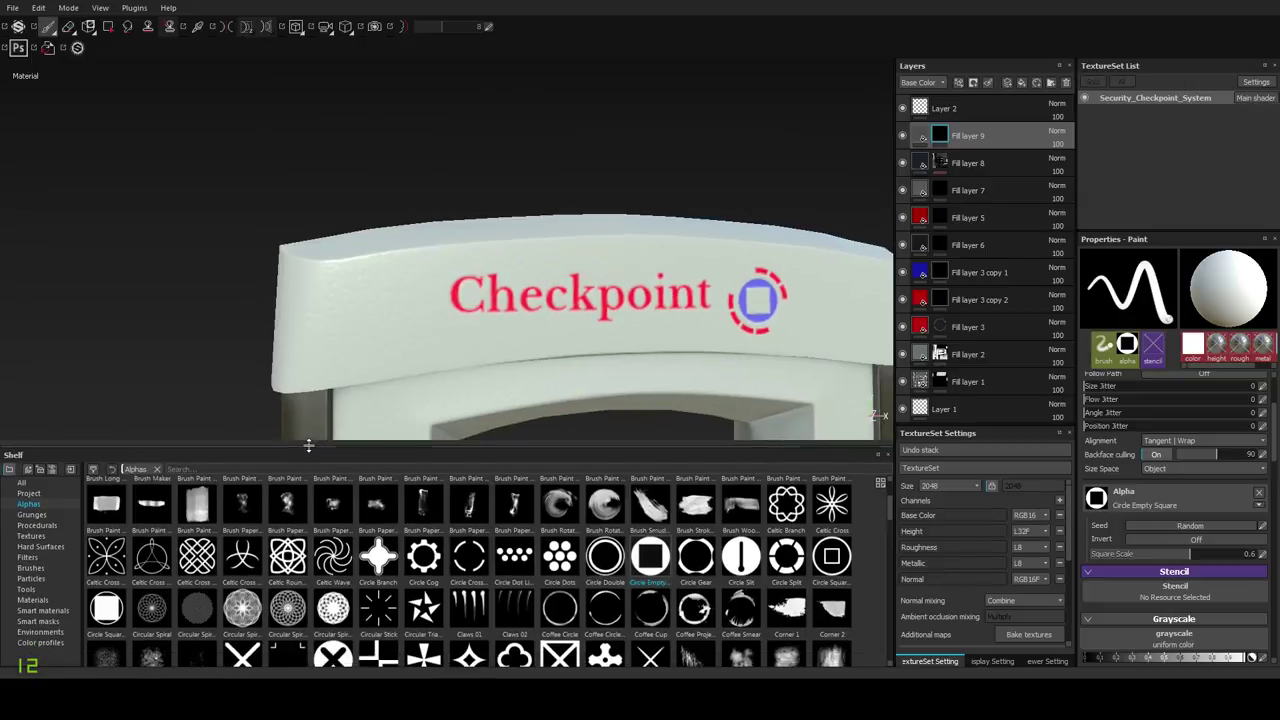
left_click(31, 568)
left_click(253, 560)
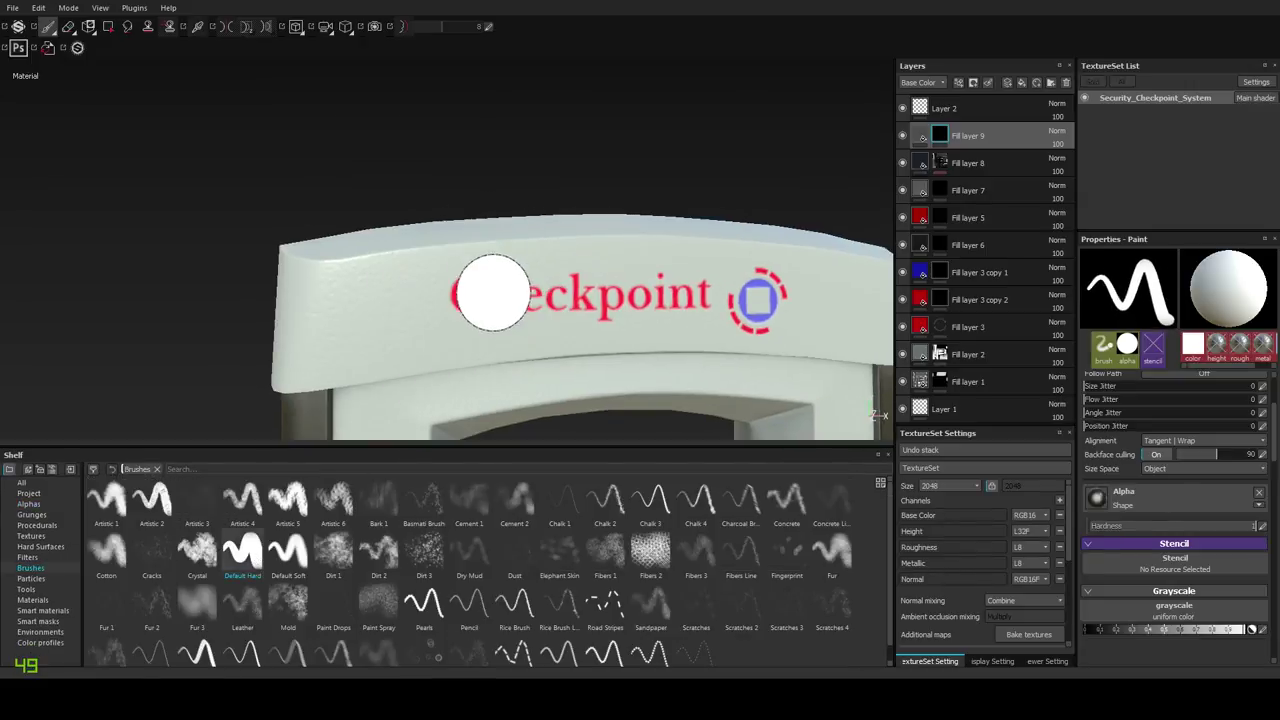
left_click(287, 560)
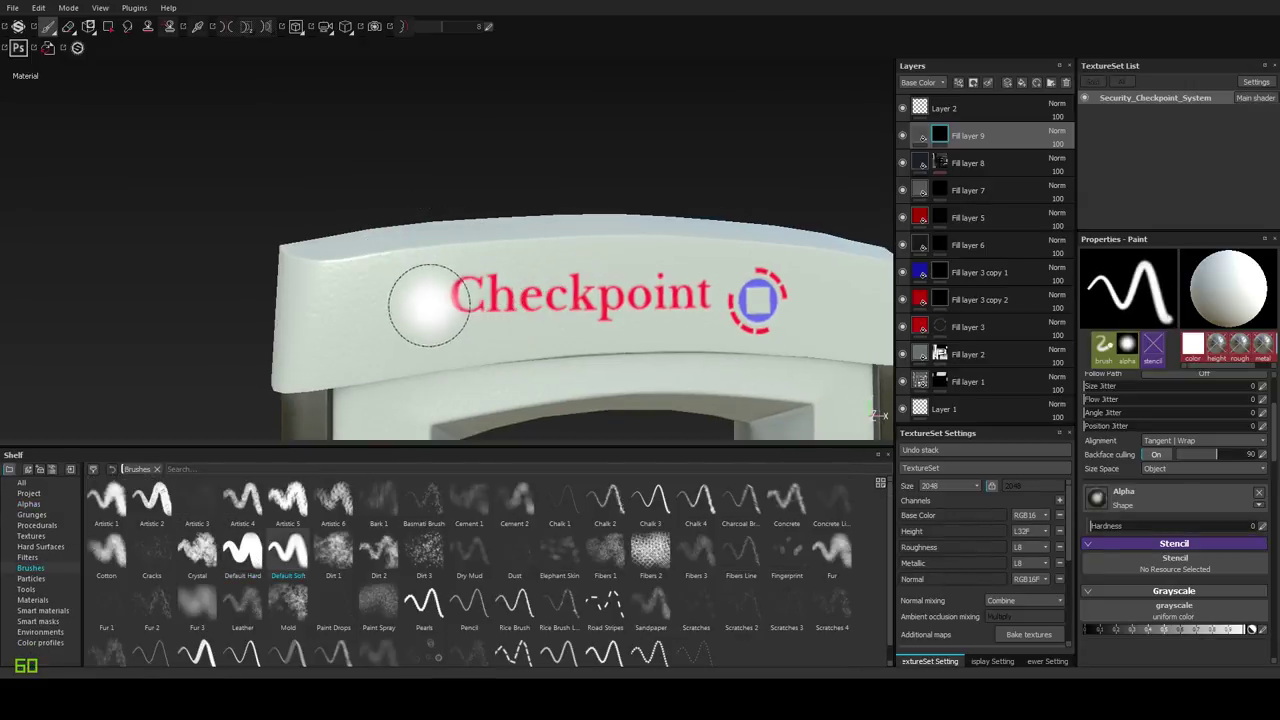
left_click_drag(422, 256, 428, 331)
key("ctrl+z")
With a very small brush and symmetry enabled, paint a thin diagonal seam across the header beside the C of Checkpoint.
right_click_drag(431, 300, 420, 420, "alt")
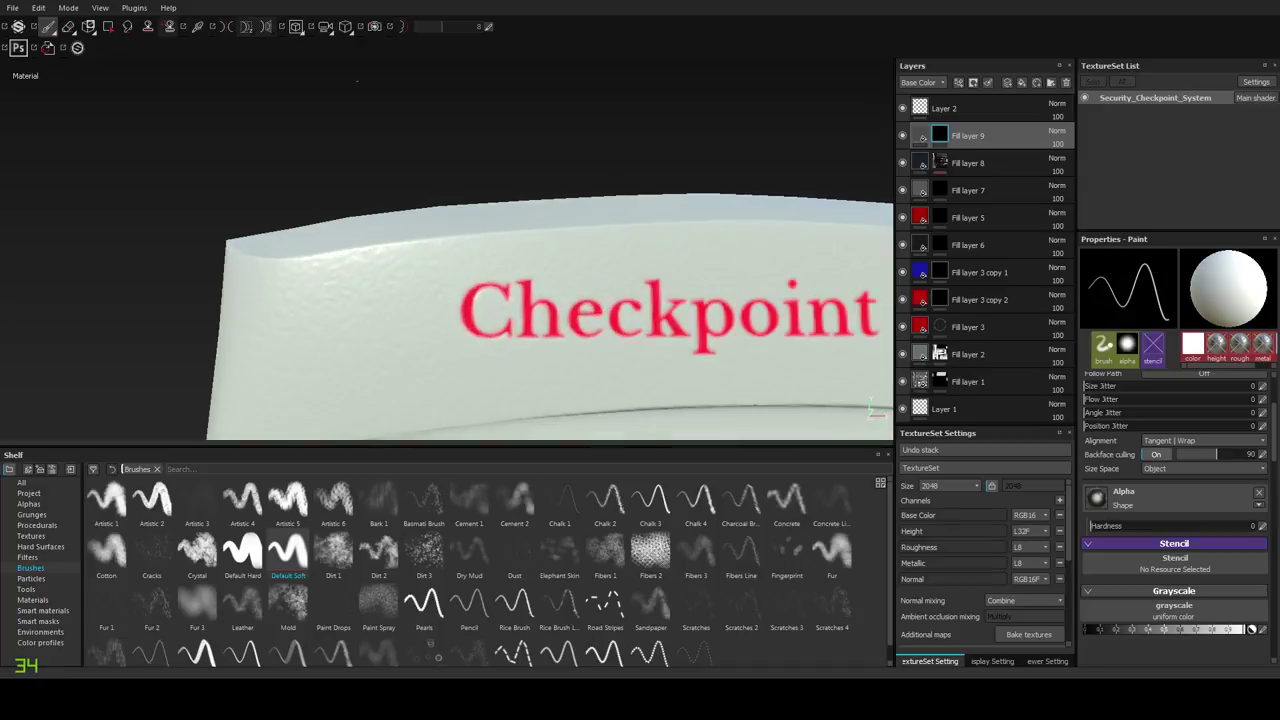
left_click(405, 26)
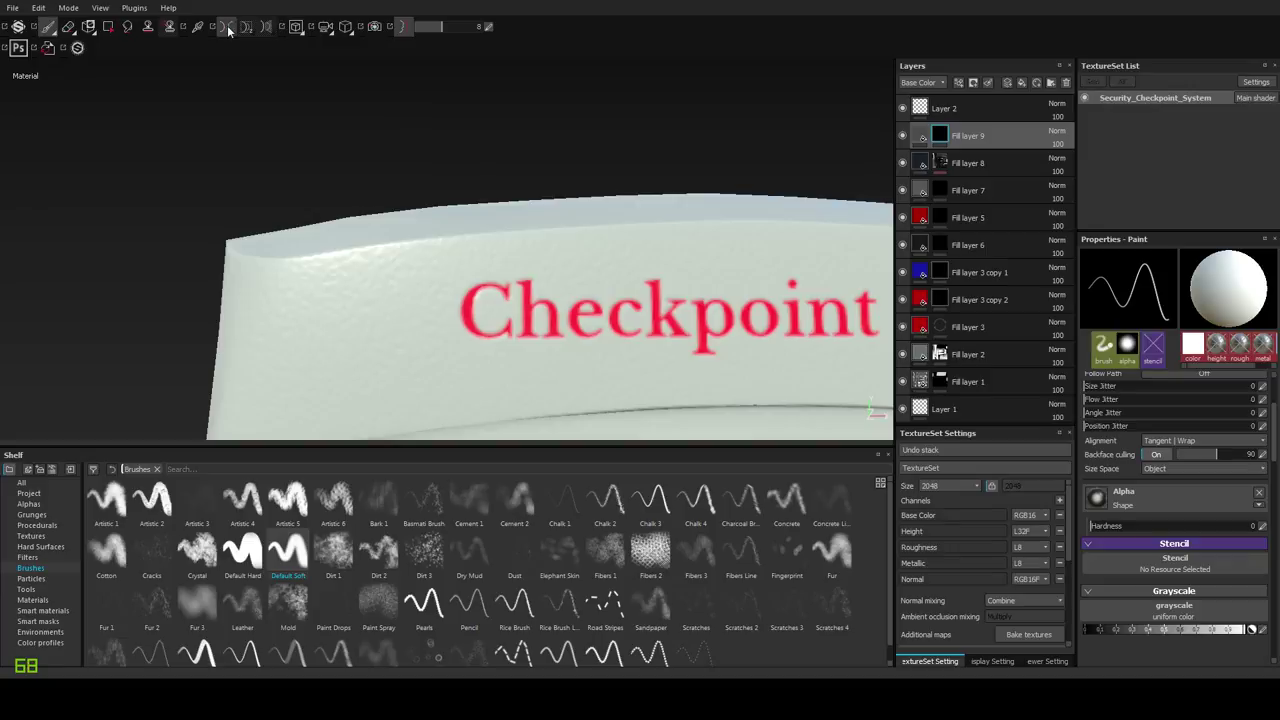
mouse_move(480, 262)
left_mouse_down("alt")
mouse_move(524, 310)
mouse_move(391, 251)
left_mouse_up("alt")
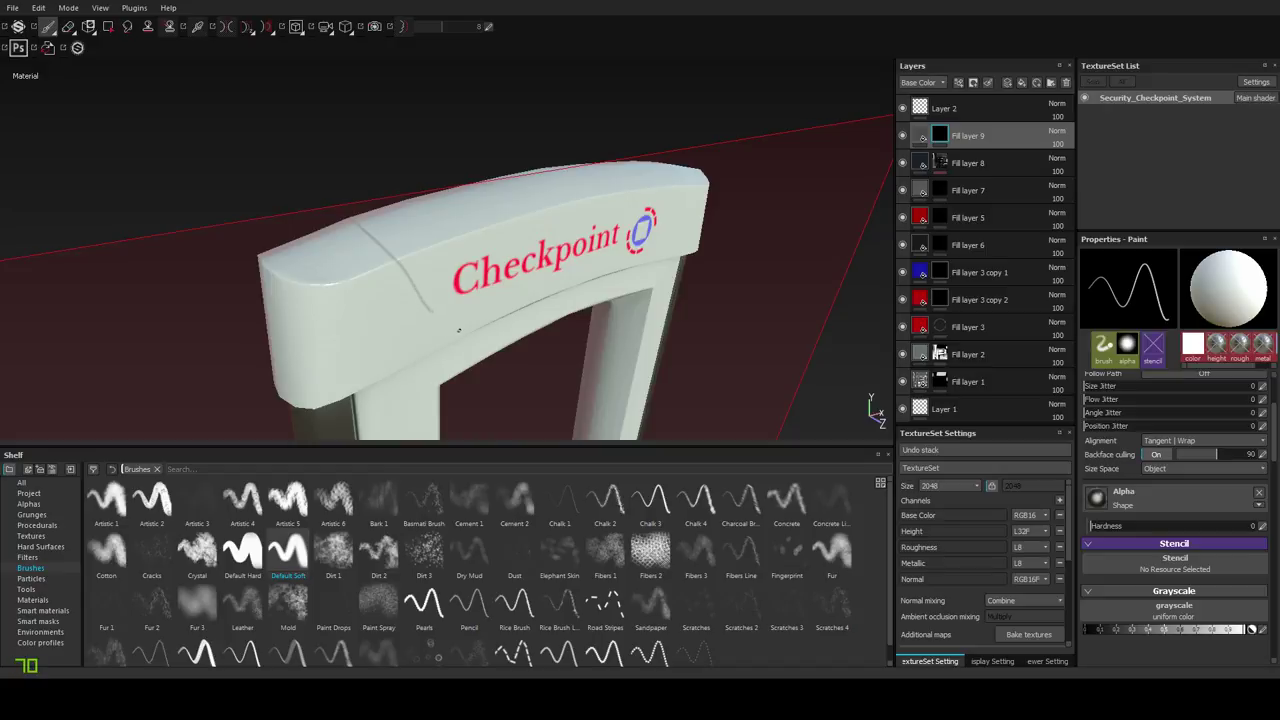
mouse_move(557, 318)
left_mouse_down("alt")
mouse_move(477, 274)
mouse_move(437, 271)
mouse_move(484, 340)
mouse_move(763, 340)
mouse_move(669, 331)
mouse_move(447, 254)
mouse_move(392, 269)
left_mouse_up("alt")
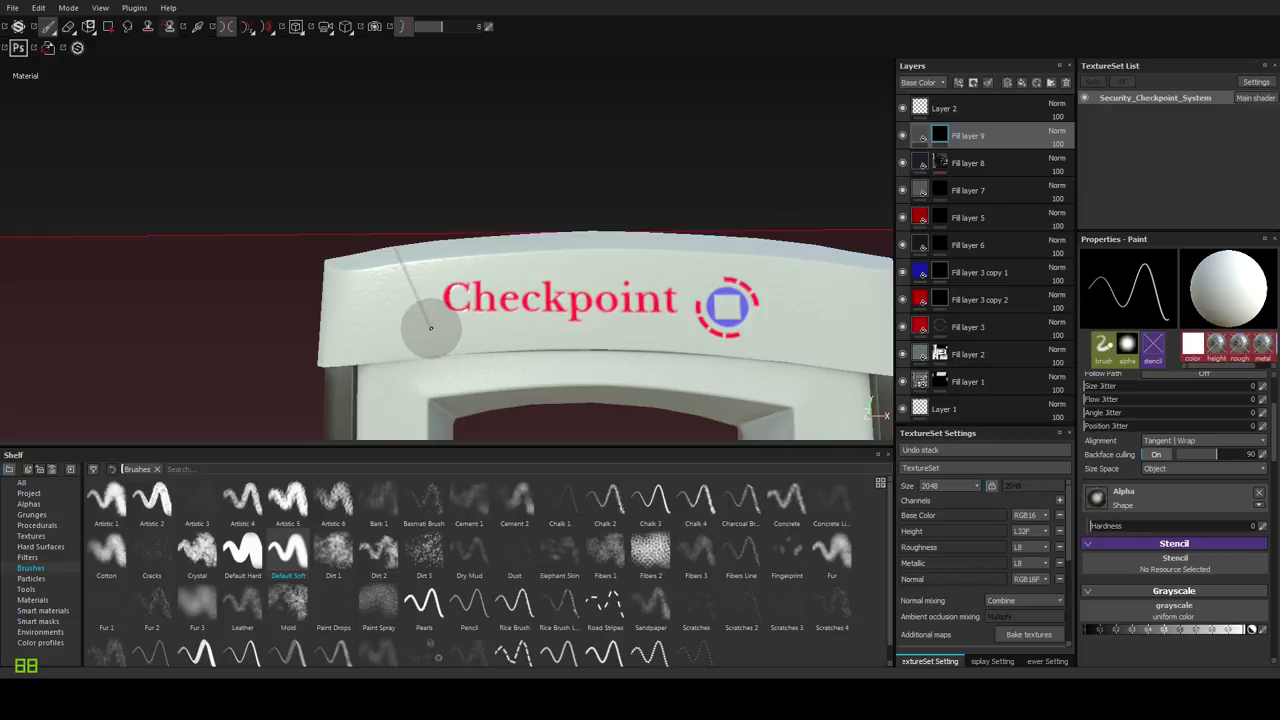
left_click_drag(430, 327, 466, 320, "alt")
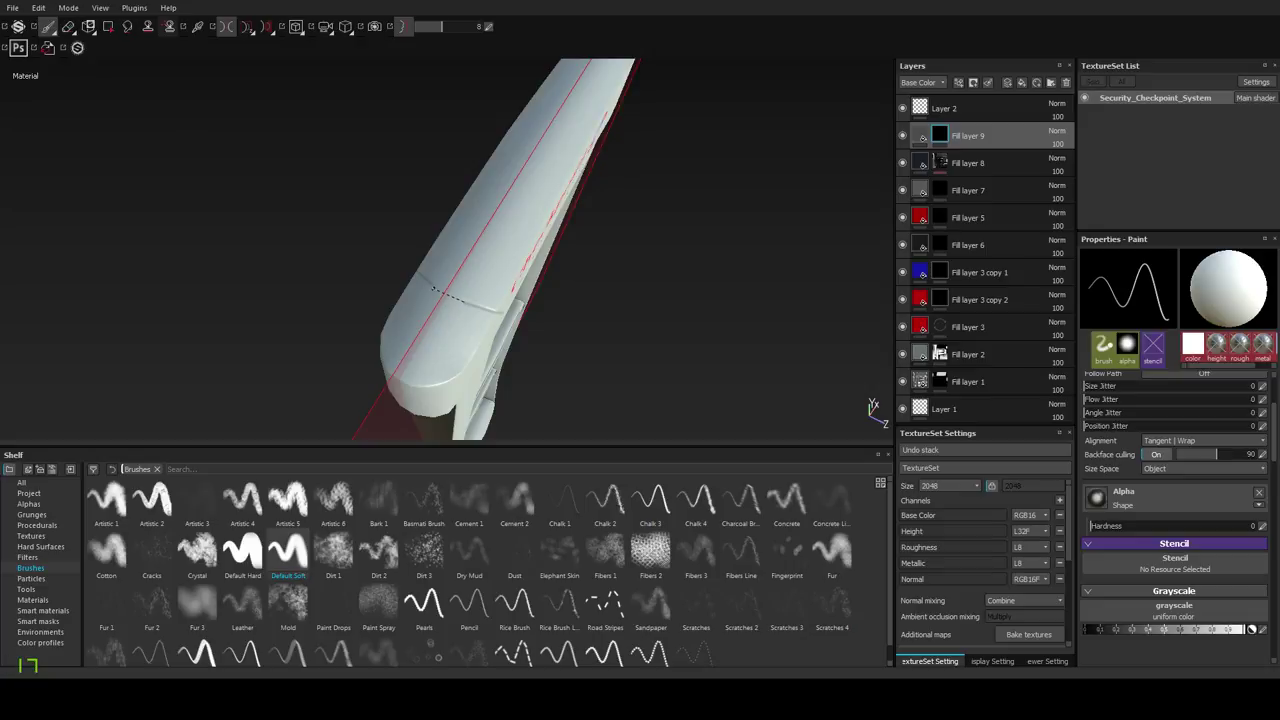
left_click_drag(490, 319, 602, 258, "alt")
middle_click_drag(602, 258, 497, 217, "alt")
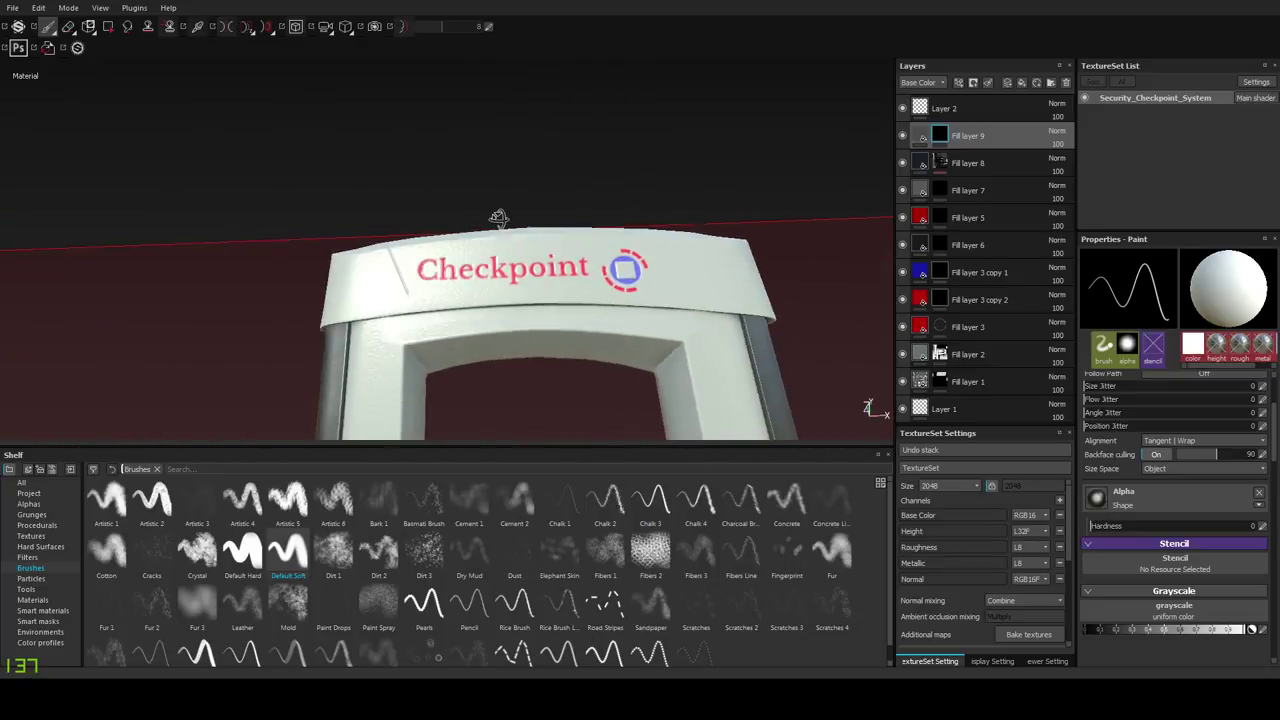
Test the seam layer without its base colour, and restore the channel with a lighter neutral grey of 0.380.
left_click(924, 134)
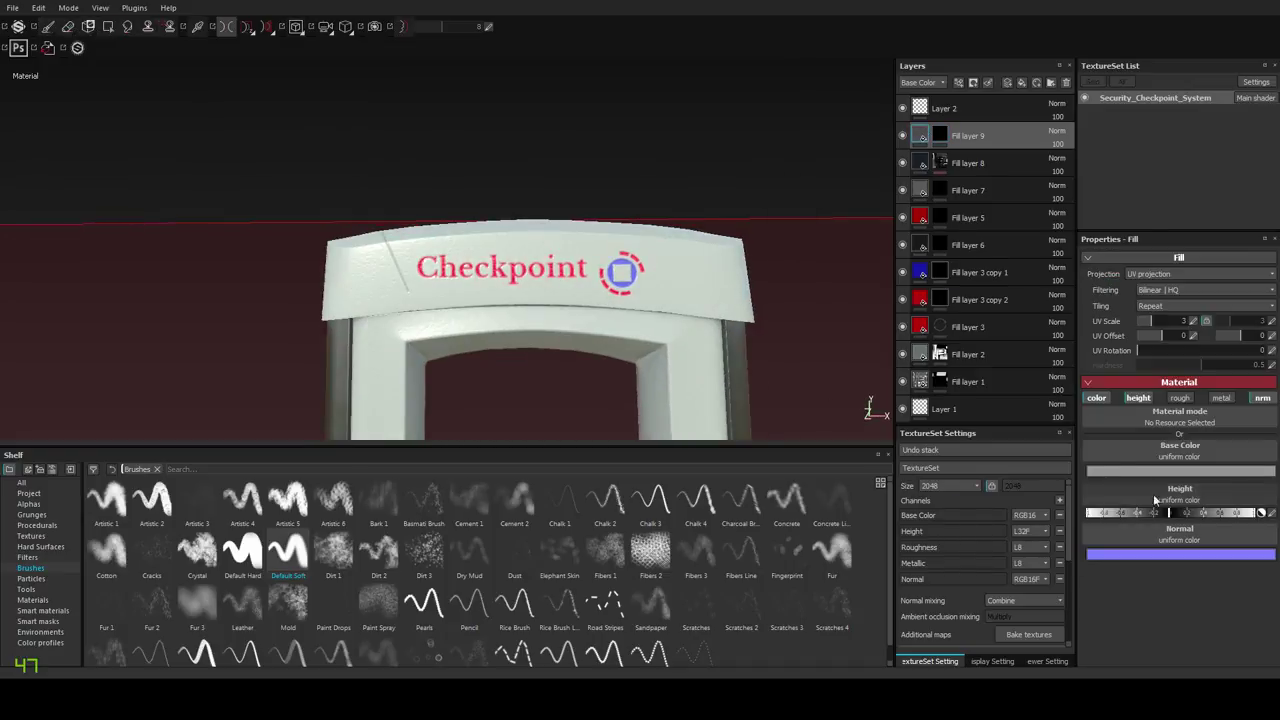
left_click(1101, 398)
middle_click_drag(442, 202, 494, 220, "alt")
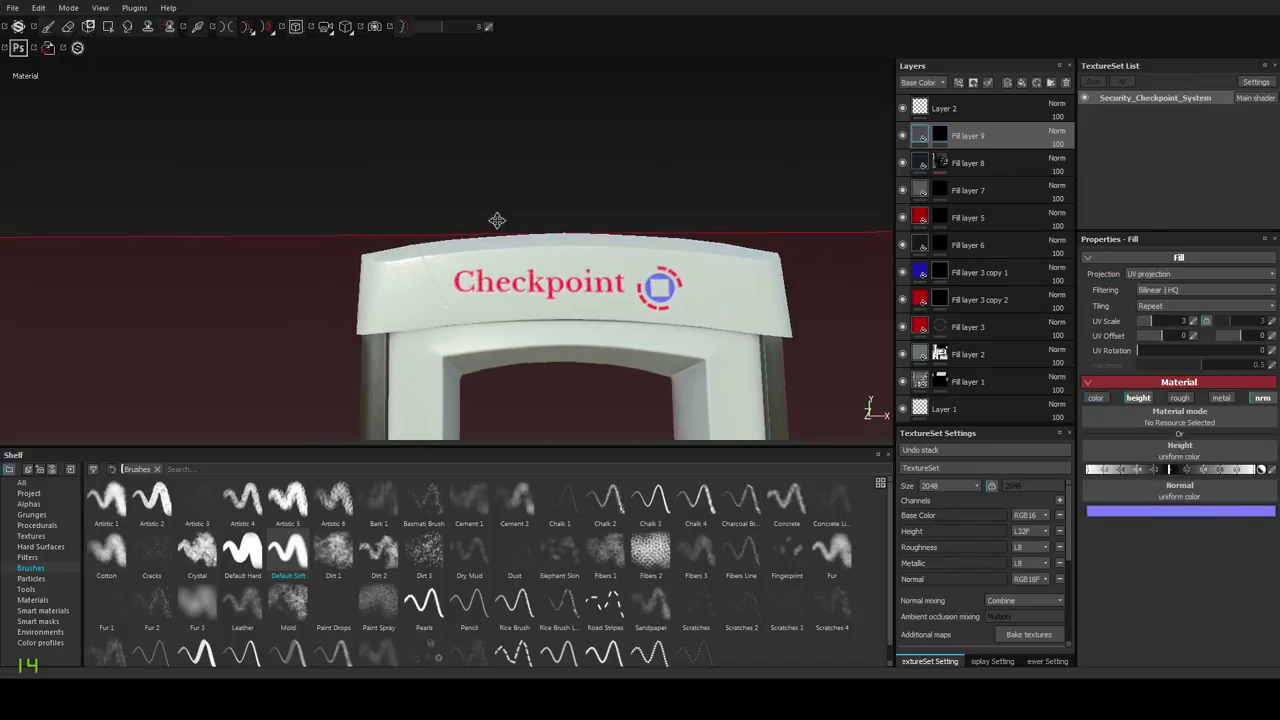
left_click_drag(494, 220, 537, 246, "alt")
right_click_drag(537, 246, 428, 328, "alt")
left_click_drag(428, 328, 443, 282, "alt")
left_click(1100, 397)
left_click(1161, 467)
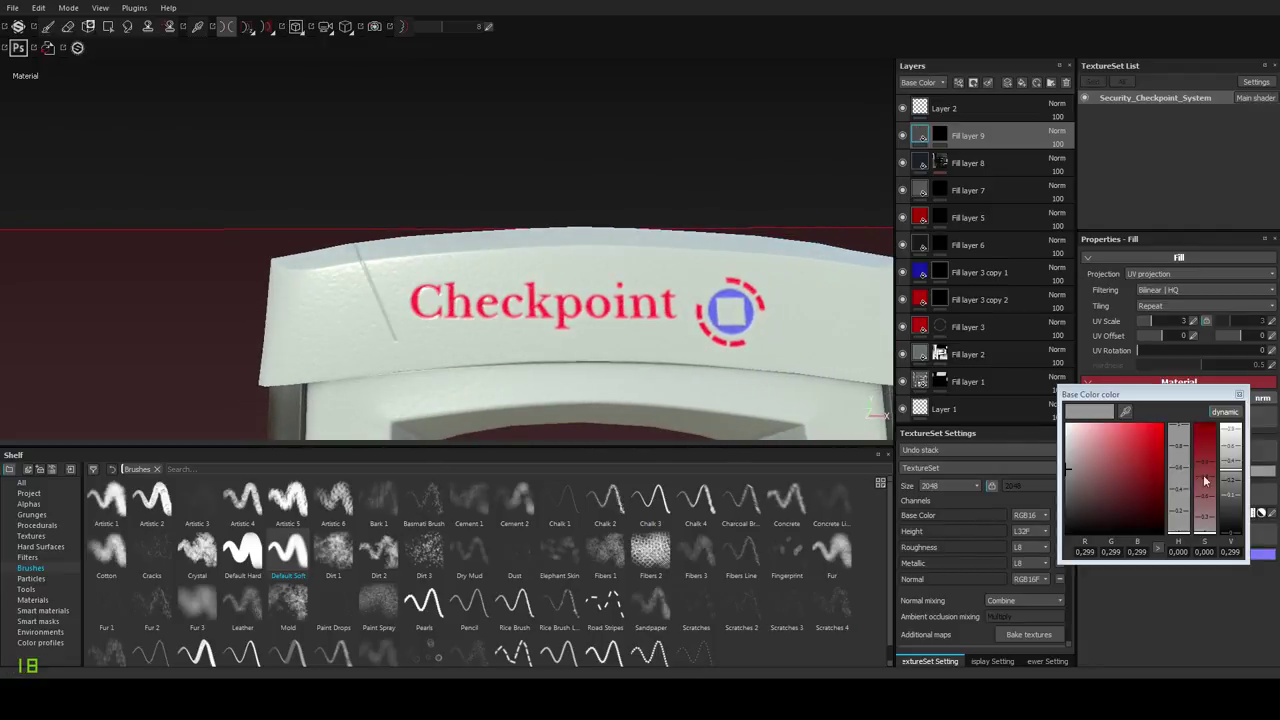
left_click_drag(1068, 456, 1068, 463)
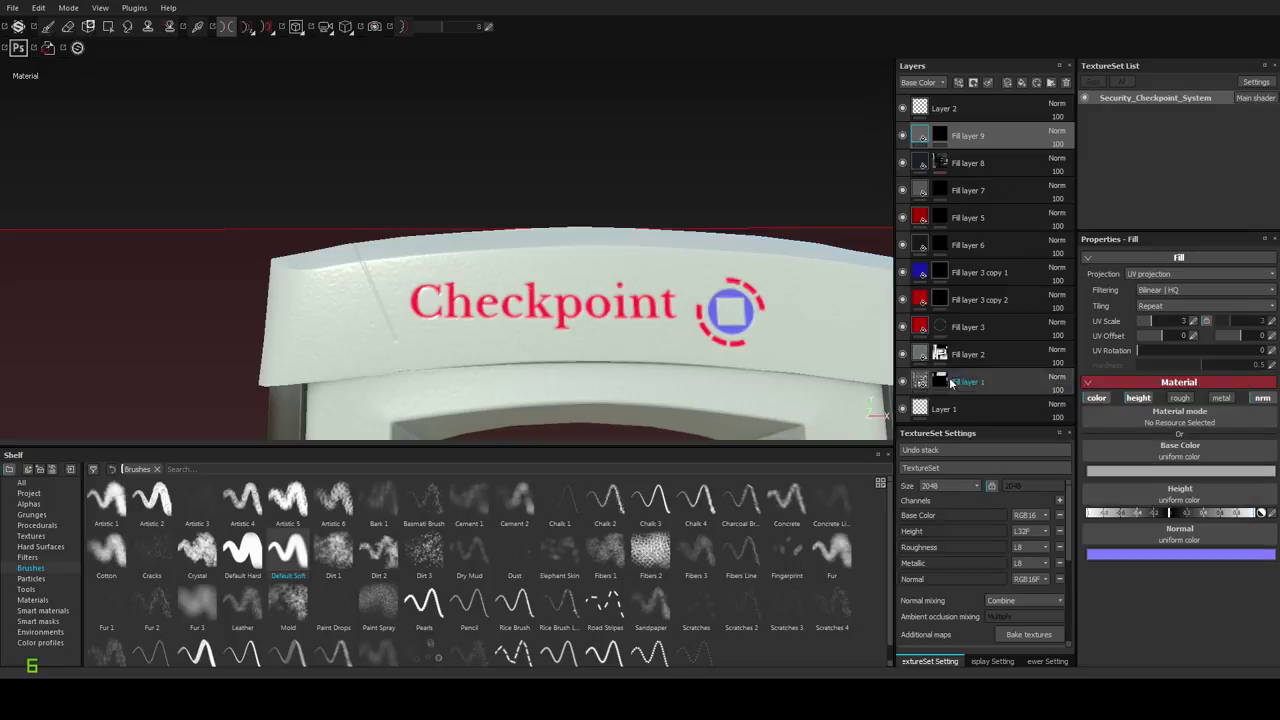
Paint a straight horizontal seam beneath the Checkpoint lettering, from the diagonal's lower end to just before the emblem.
middle_click_drag(542, 283, 479, 262, "alt")
right_click_drag(479, 262, 460, 258, "alt")
left_click_drag(460, 258, 467, 286, "alt")
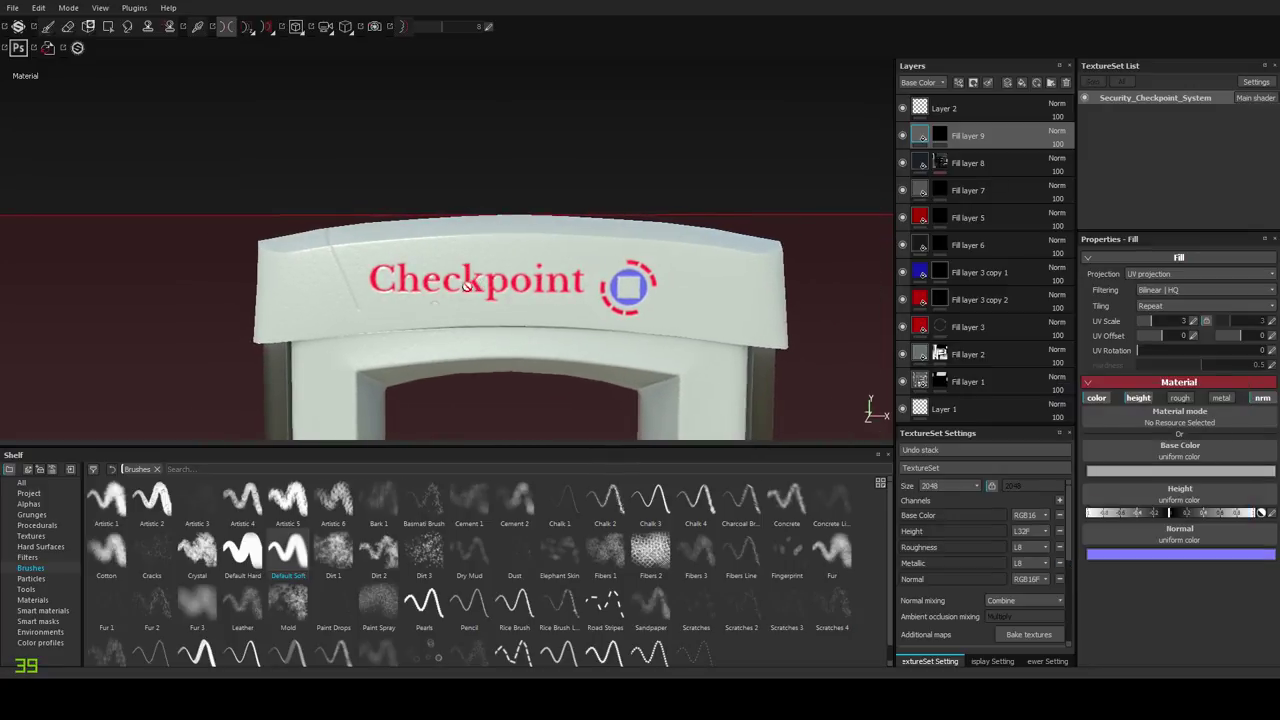
key("1")
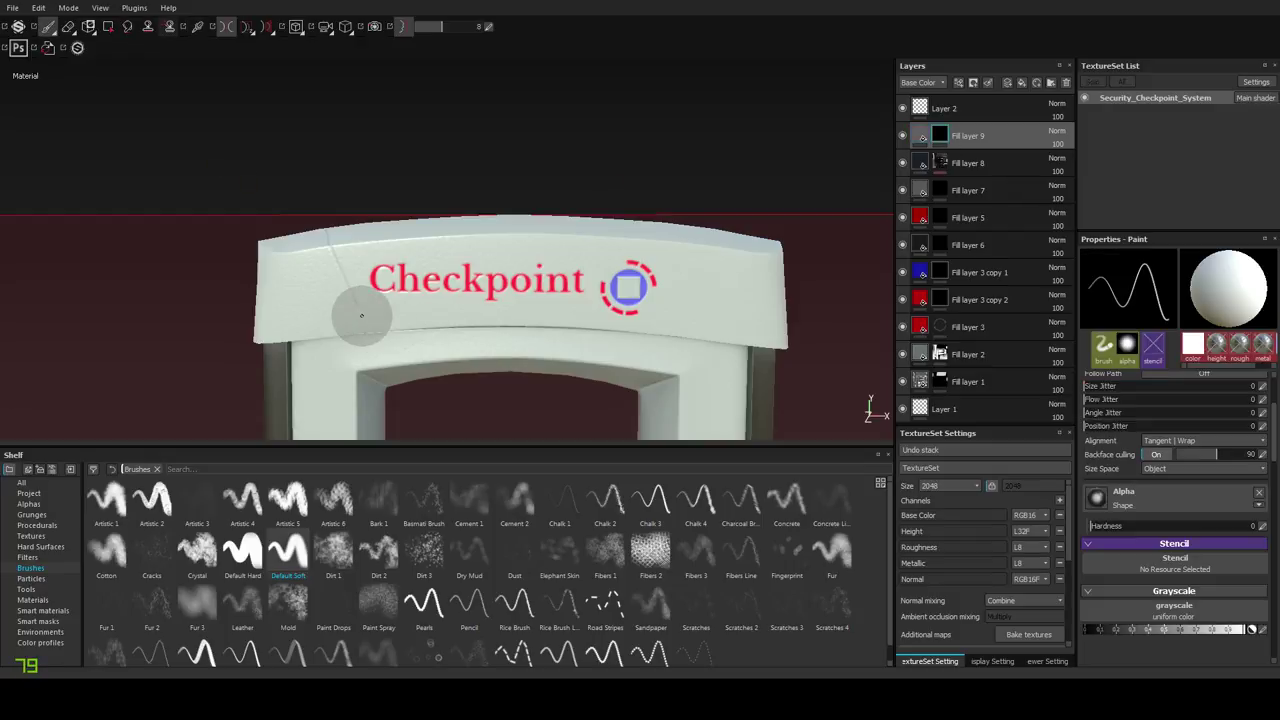
key("shift")
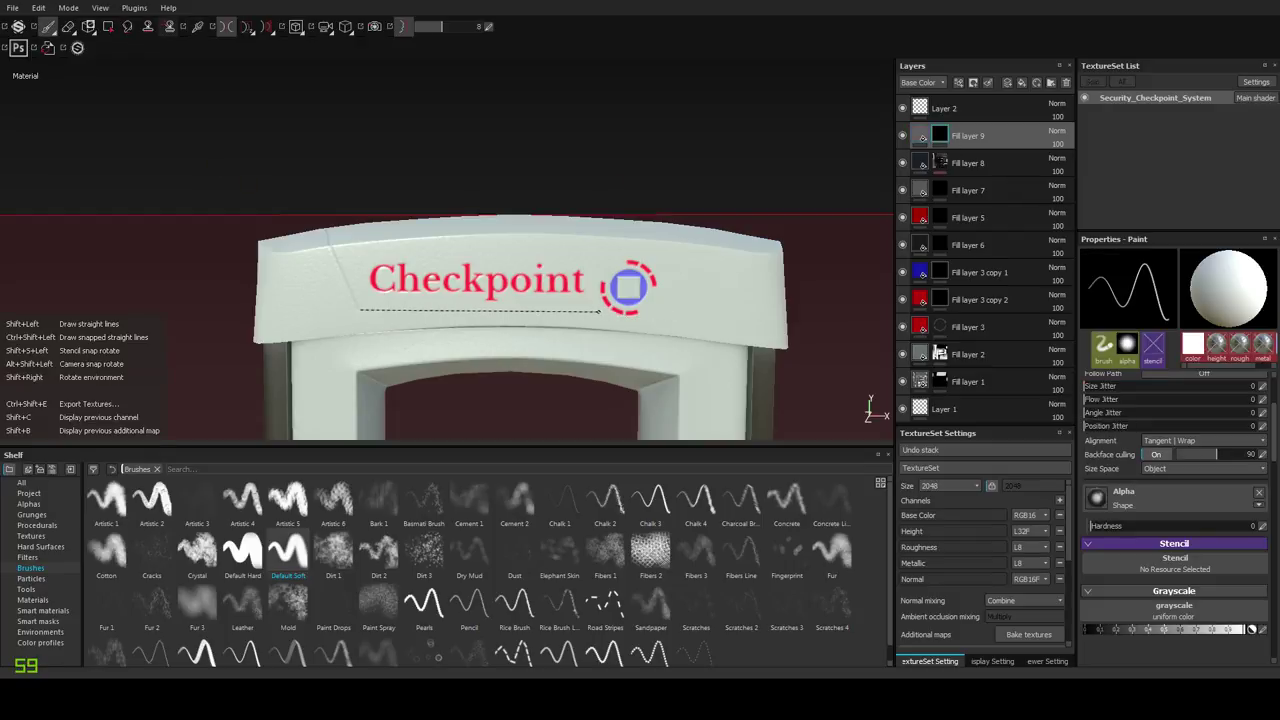
left_click(580, 310, "shift")
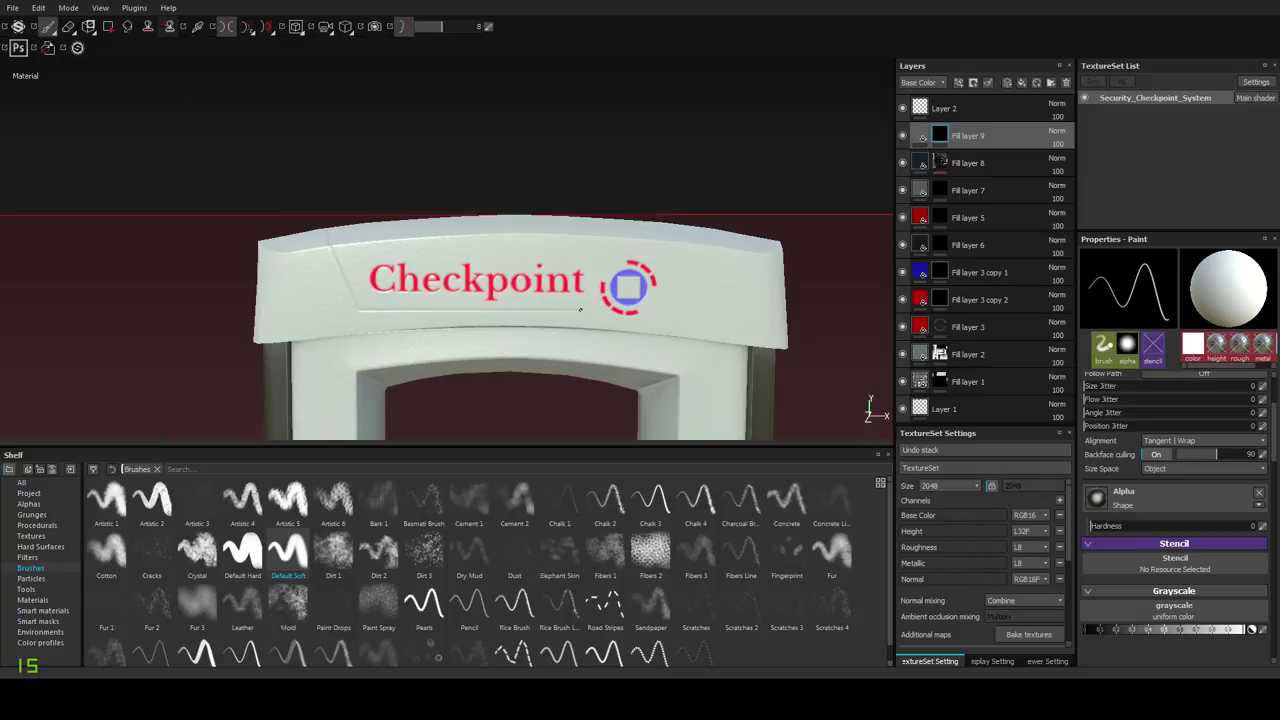
Reinforce the diagonal seam on the header front with a straight stroke down to the horizontal seam.
right_click_drag(629, 338, 603, 177, "alt")
mouse_move(603, 215)
left_mouse_down("alt")
mouse_move(654, 268)
mouse_move(661, 247)
mouse_move(526, 251)
mouse_move(854, 297)
mouse_move(657, 297)
mouse_move(571, 257)
mouse_move(575, 246)
left_mouse_up("alt")
right_click_drag(505, 280, 489, 337, "alt")
left_click_drag(488, 337, 391, 257, "alt")
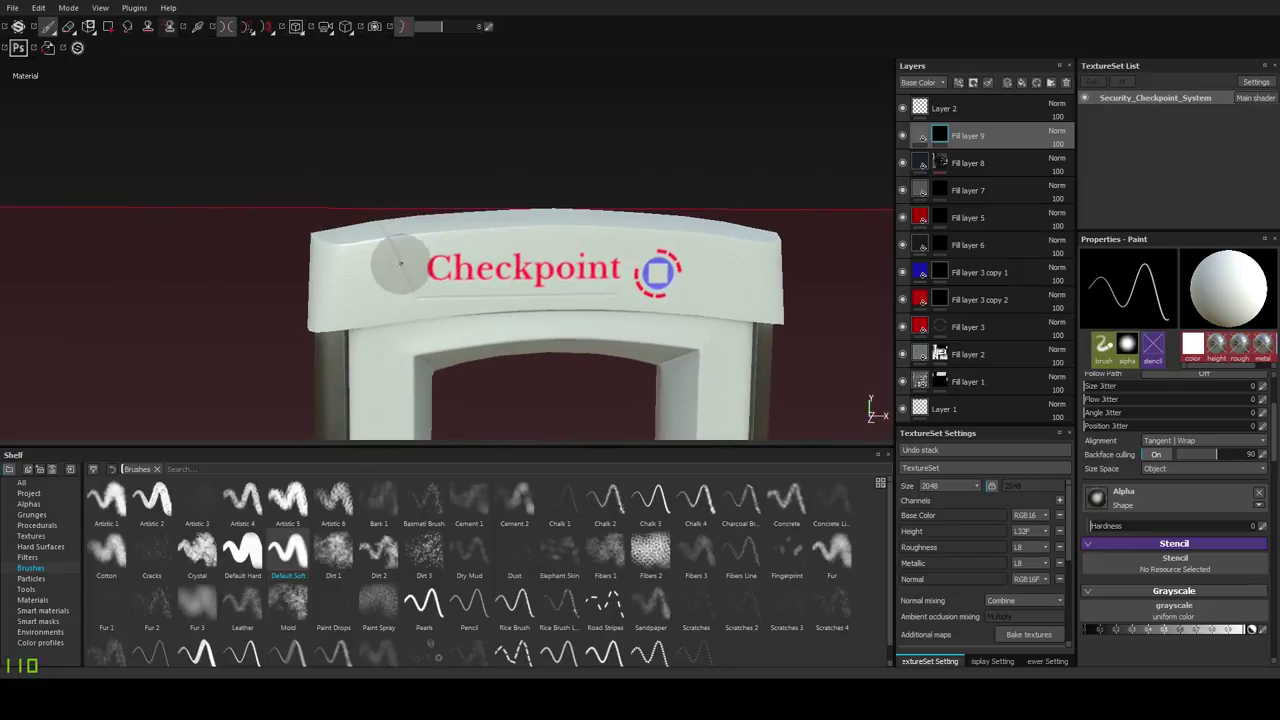
scroll(391, 257, "up", 1)
key("l")
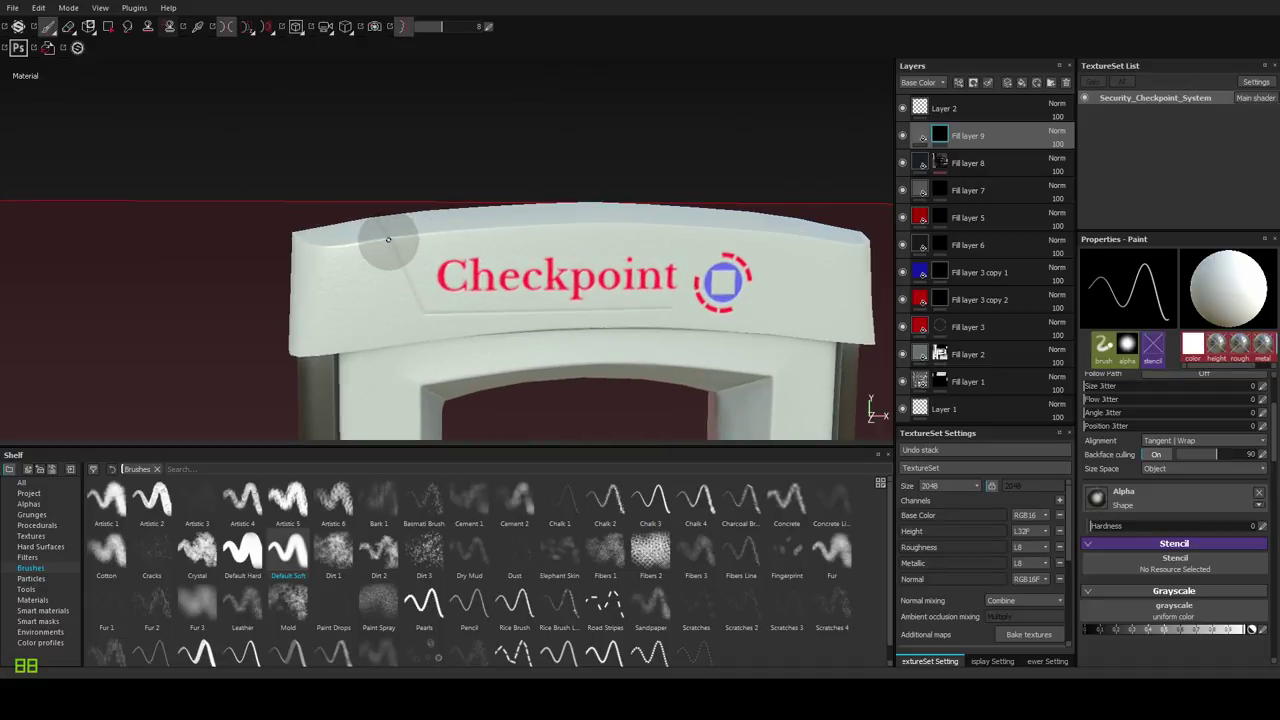
left_click(412, 313, "shift")
Continue the thicker diagonal seam over the header's edge and across its top surface.
left_click_drag(580, 337, 625, 390, "alt")
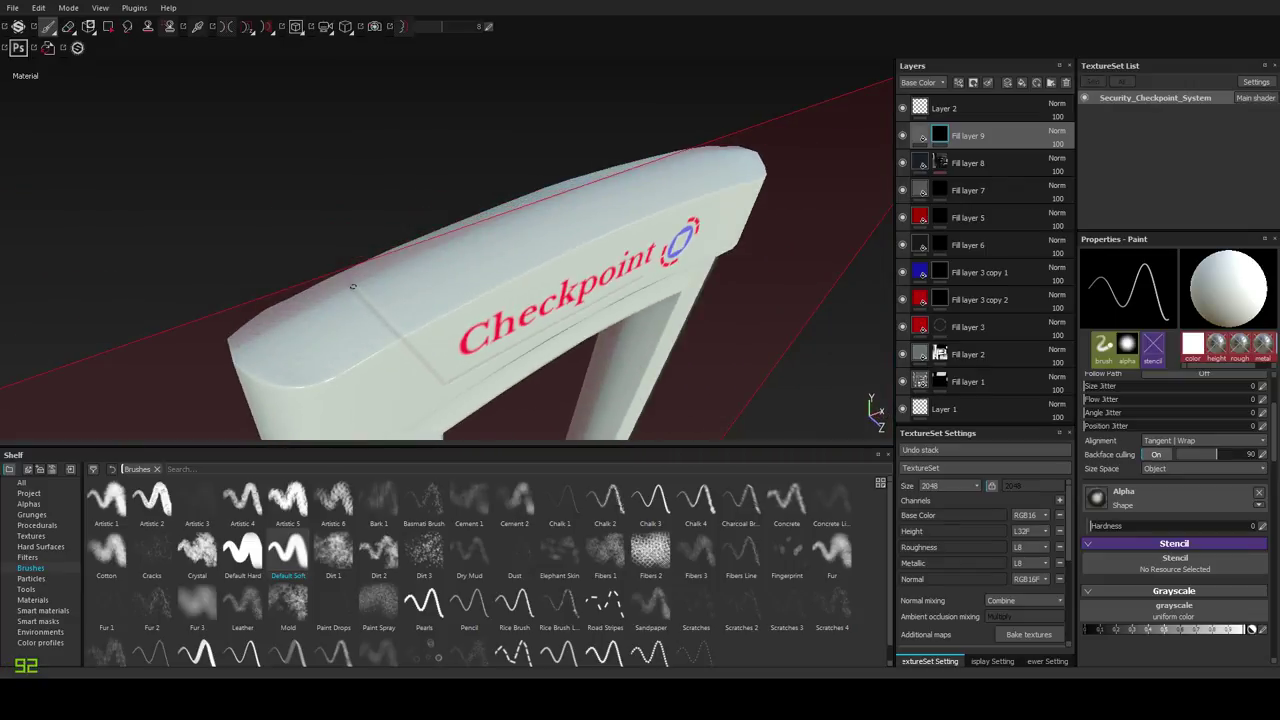
left_click_drag(322, 253, 451, 234, "alt")
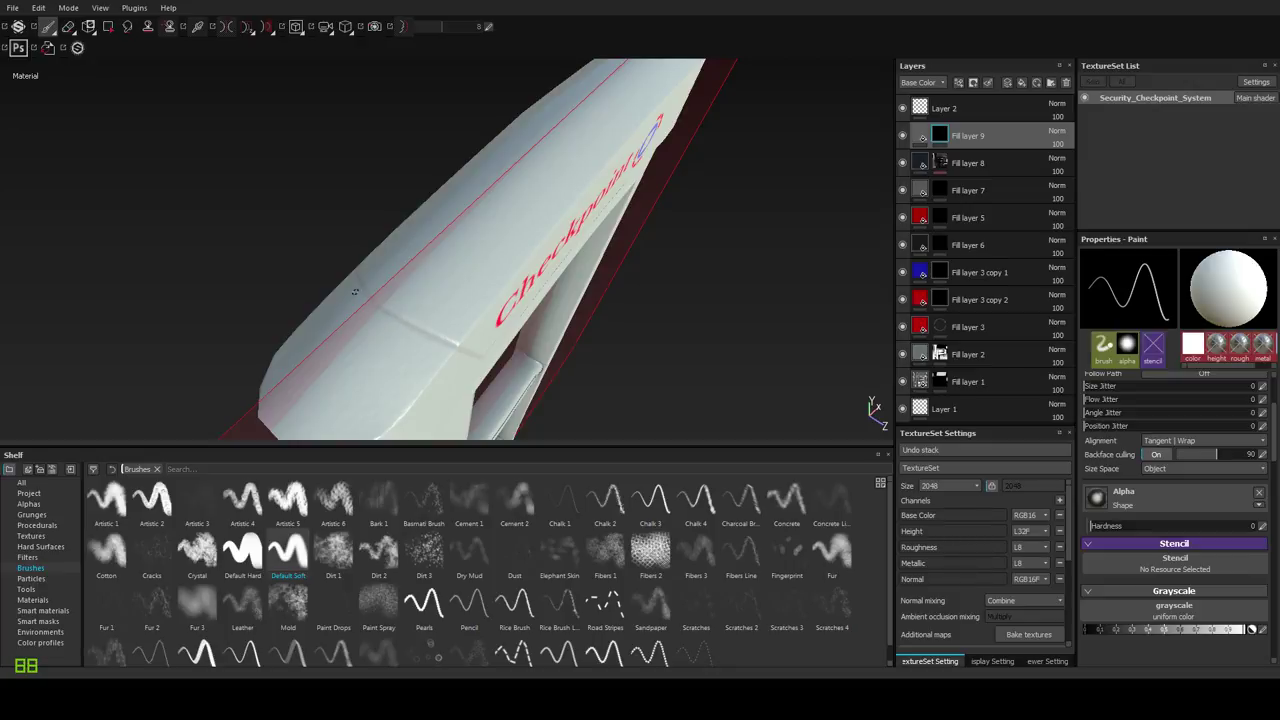
left_click_drag(354, 291, 437, 280, "alt")
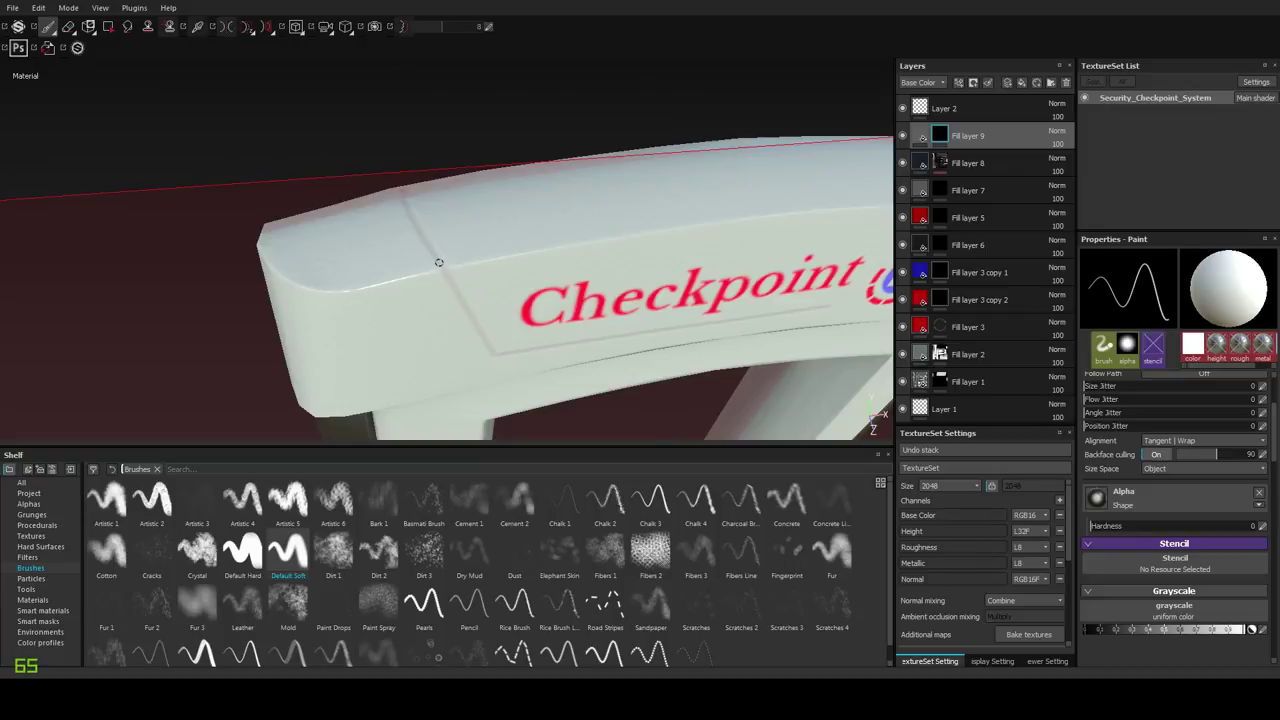
left_click_drag(454, 270, 519, 226, "alt")
right_click_drag(520, 226, 640, 231, "alt")
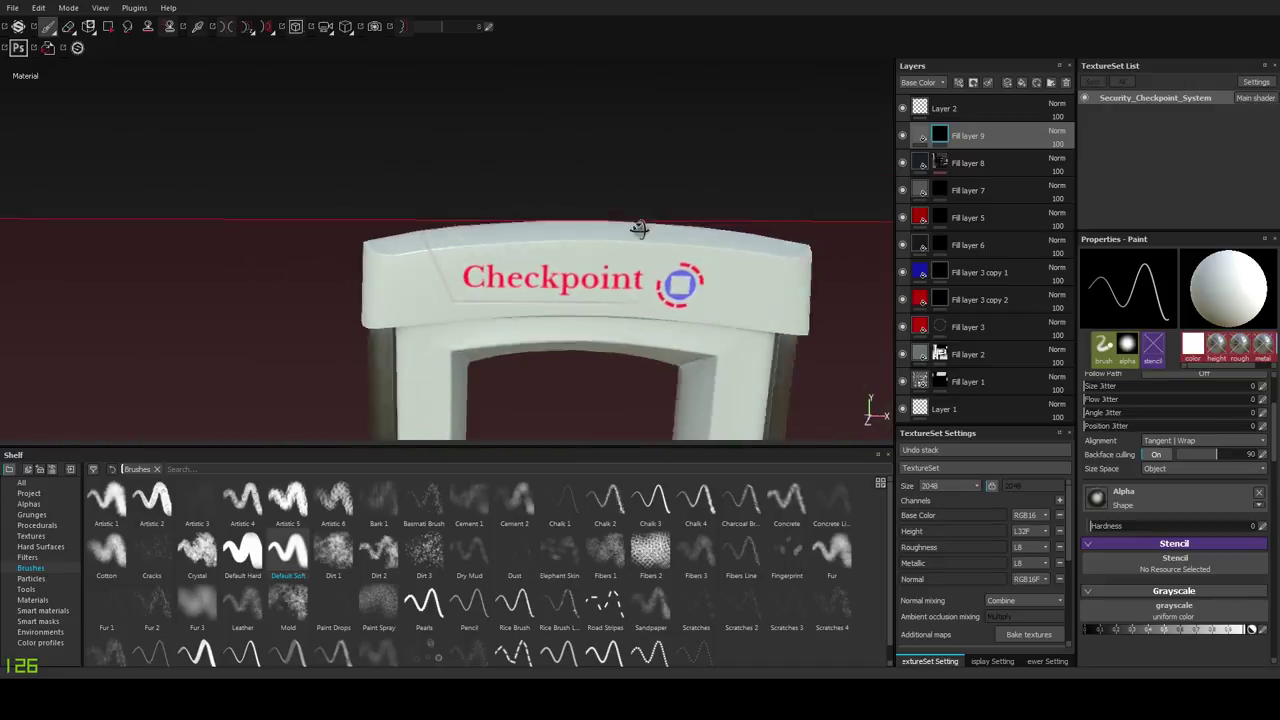
Examine the header seams from farther away, comparing them with the fill layer's base colour channel off and on.
left_click_drag(640, 231, 708, 283, "alt")
right_click_drag(708, 283, 677, 254, "alt")
middle_click_drag(677, 254, 650, 213, "alt")
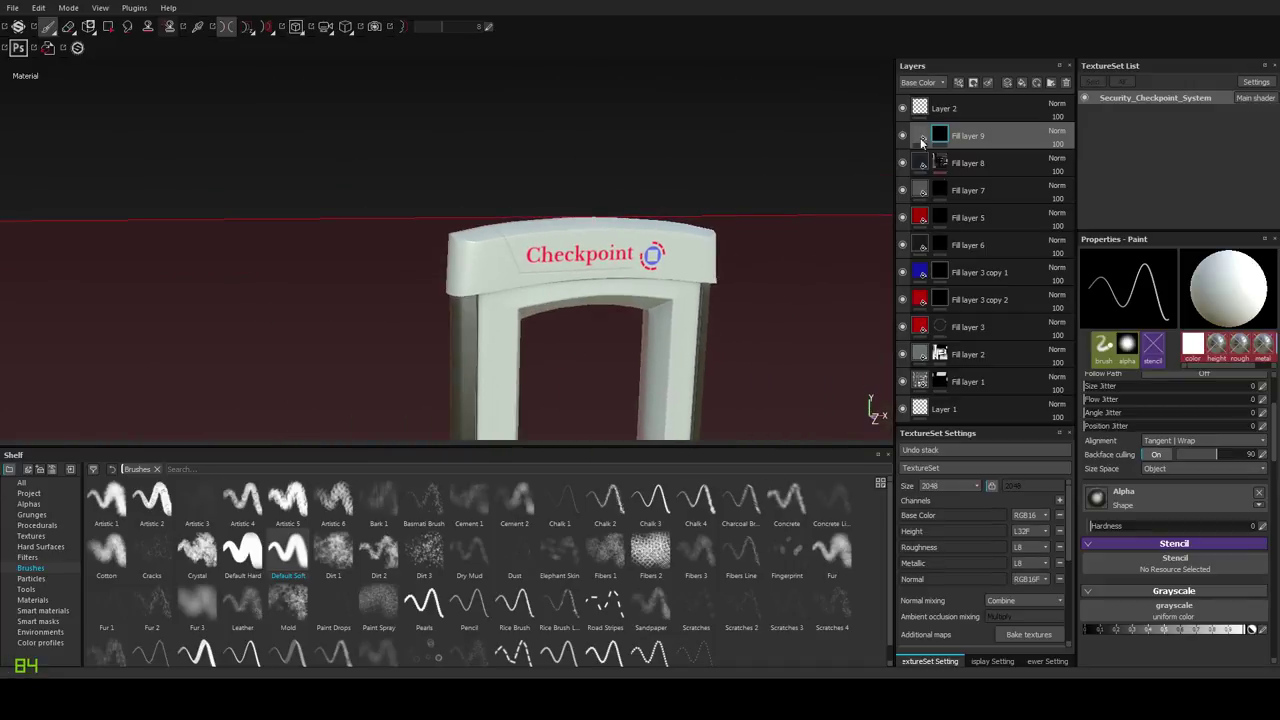
left_click(940, 135)
left_click(1178, 468)
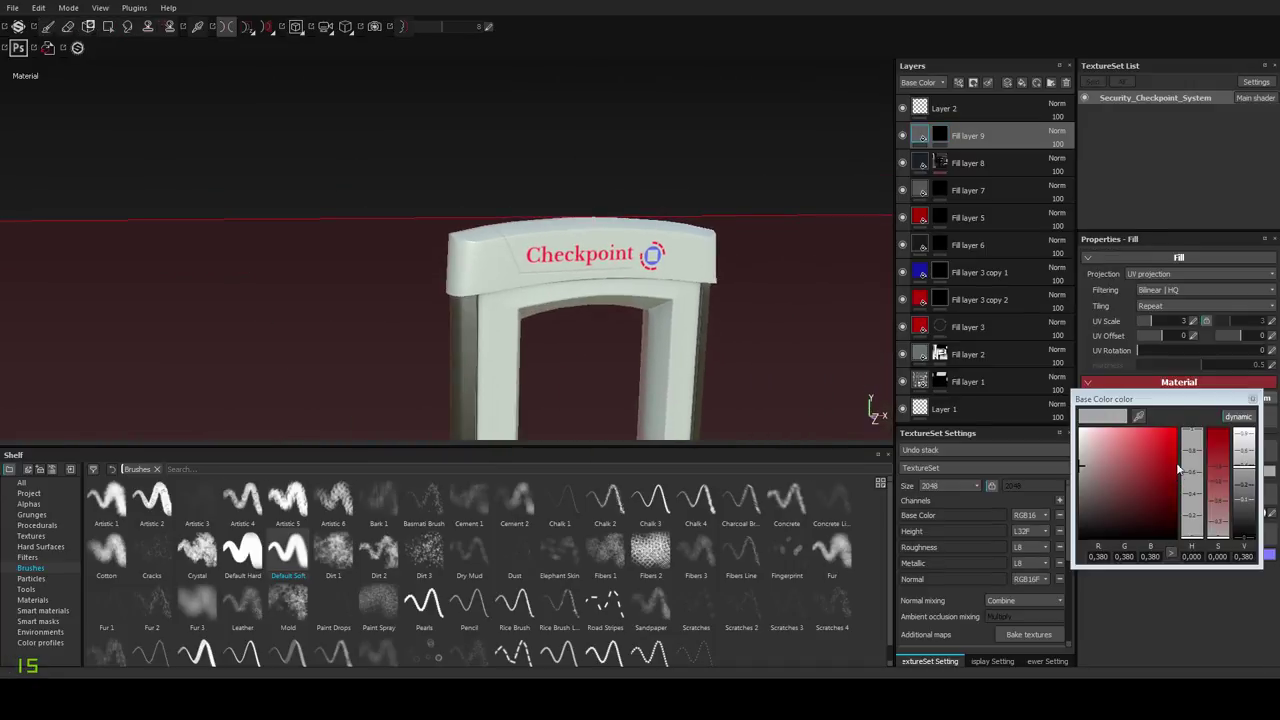
left_click(1252, 399)
left_click(1095, 398)
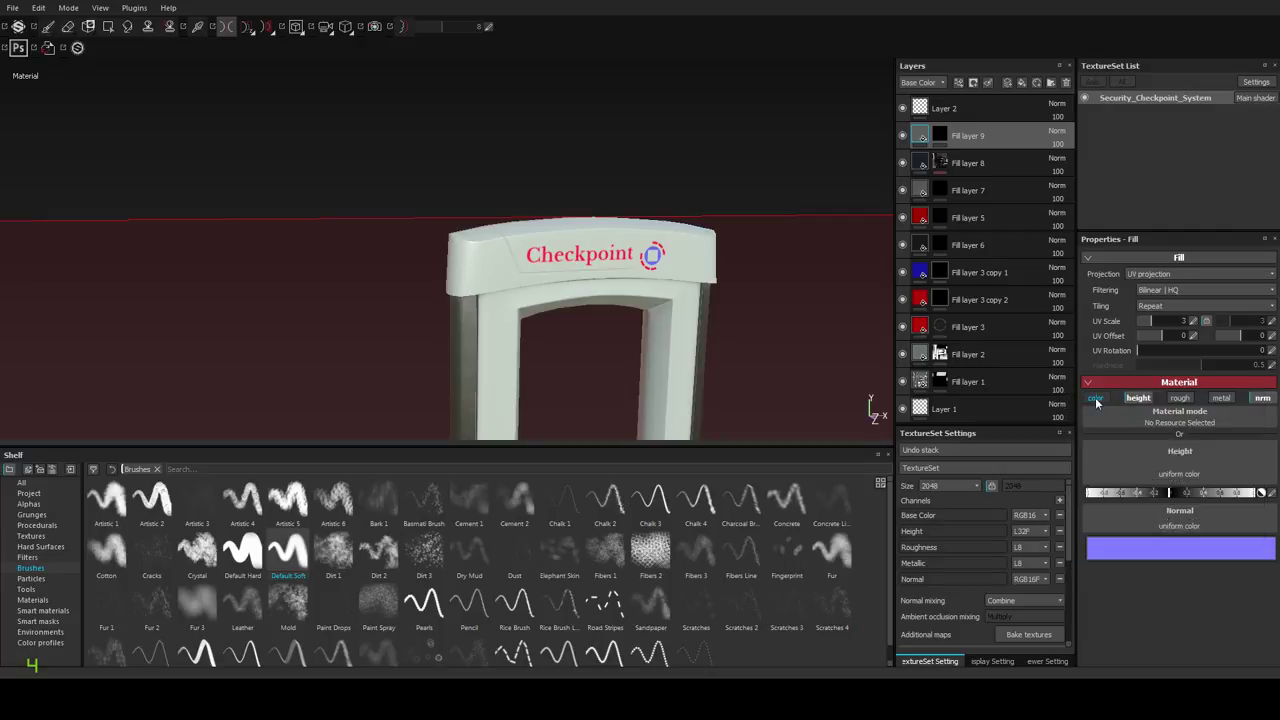
left_click(1096, 398)
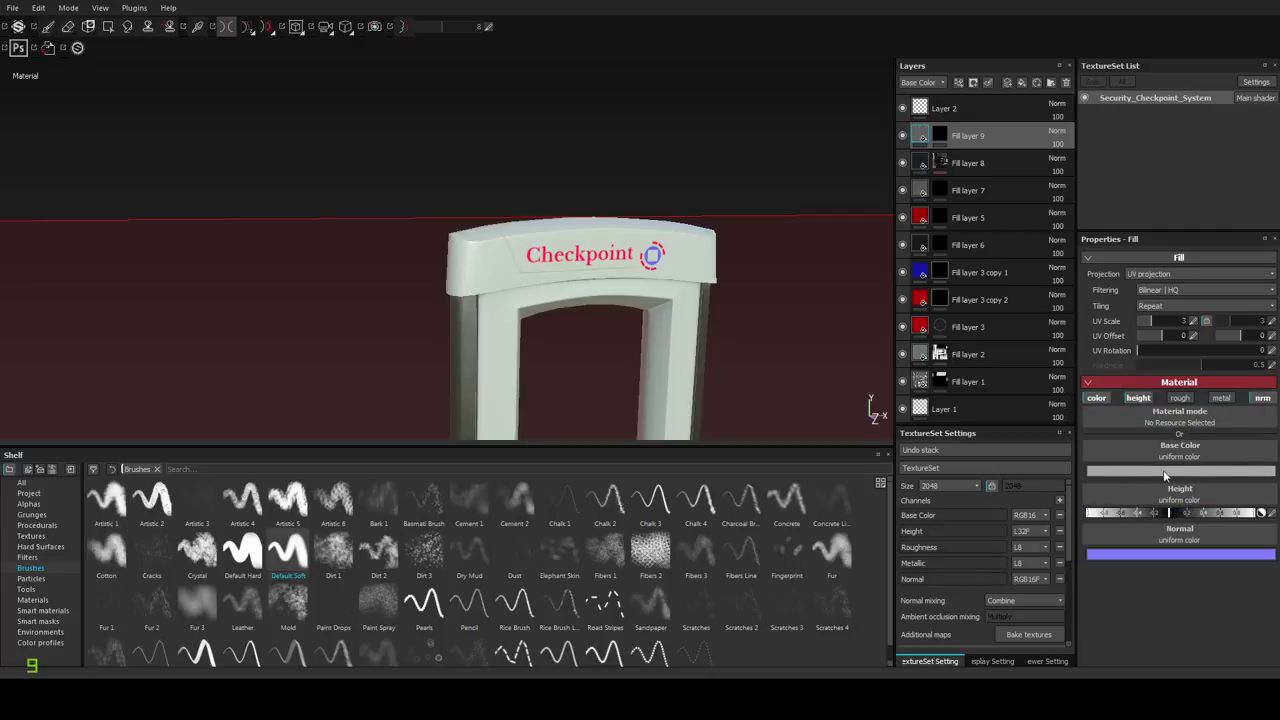
Lighten the base color of Fill layer 9 to a grey with a value of 0.559 and check the panel line beside the Checkpoint logo.
left_click(1163, 471)
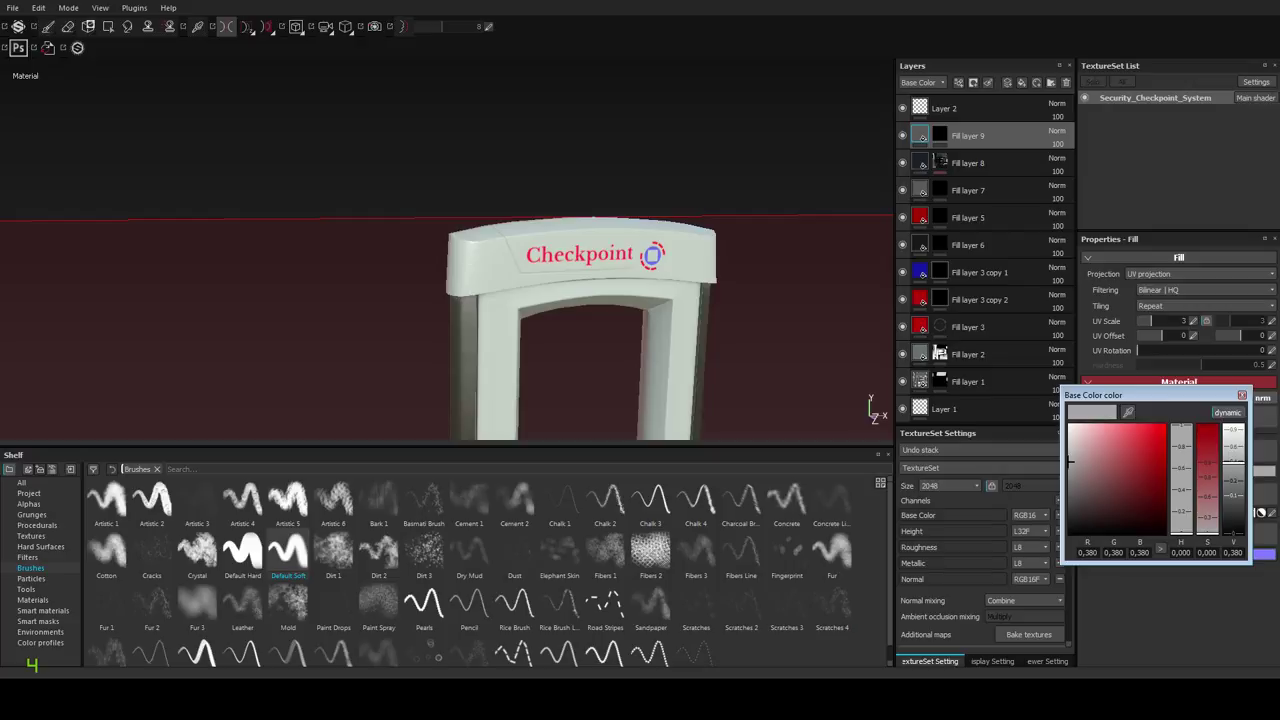
mouse_move(1070, 460)
left_mouse_down()
mouse_move(1071, 427)
mouse_move(1071, 452)
left_mouse_up()
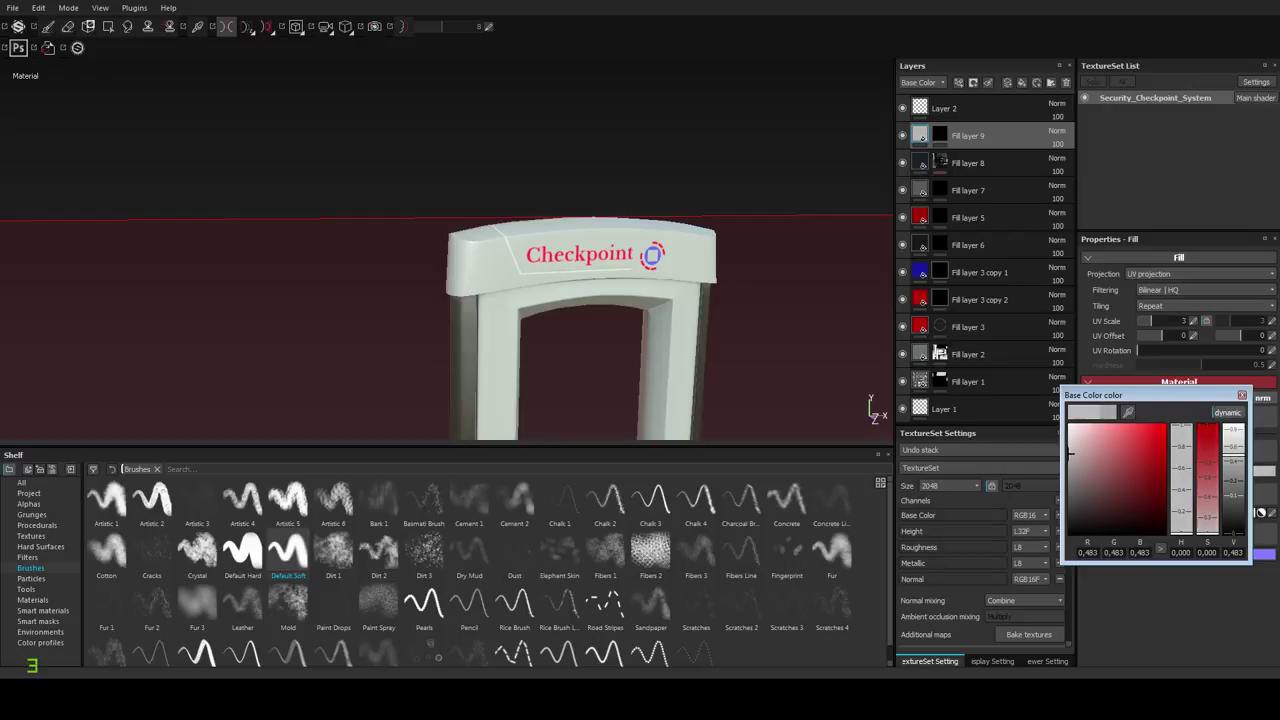
left_click_drag(726, 331, 634, 329, "alt")
middle_click_drag(634, 329, 566, 300, "alt")
left_click_drag(566, 300, 692, 338, "alt")
left_click_drag(1243, 447, 1243, 430)
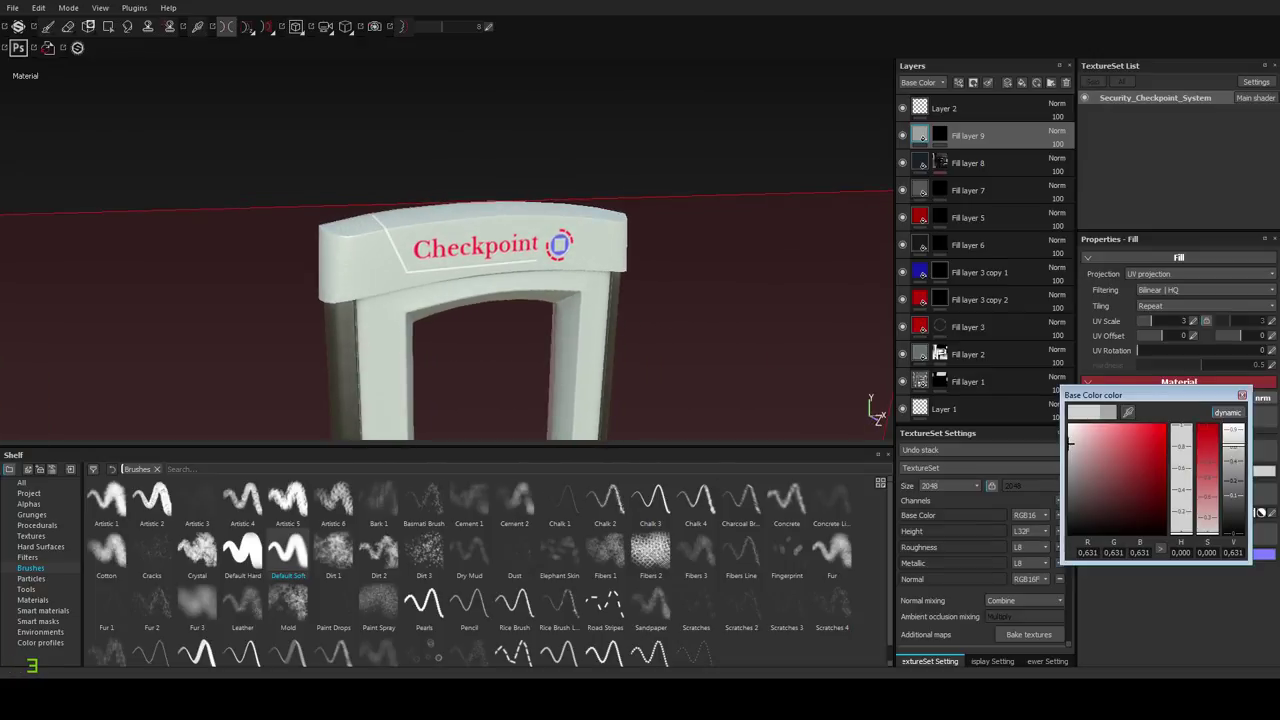
left_click_drag(1071, 443, 1071, 448)
left_click_drag(700, 350, 609, 360, "alt")
middle_click_drag(609, 360, 563, 257, "alt")
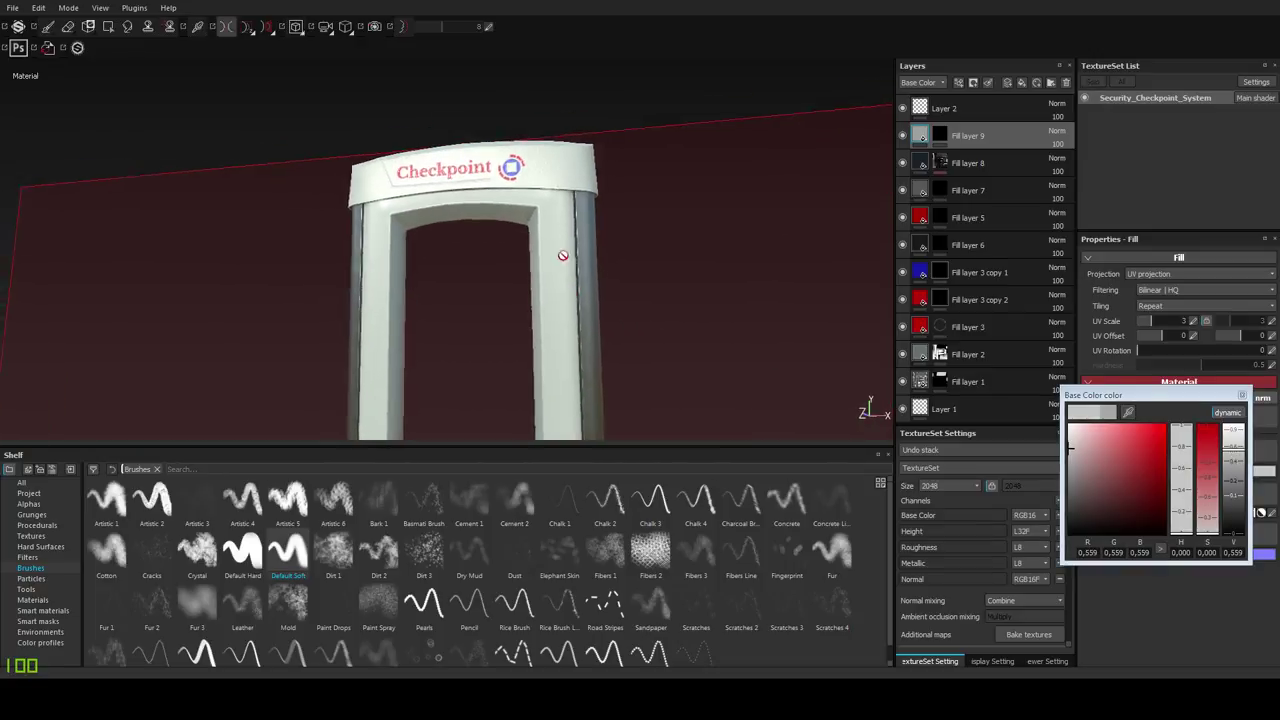
left_click_drag(563, 257, 604, 295, "alt")
right_click_drag(604, 295, 580, 240, "alt")
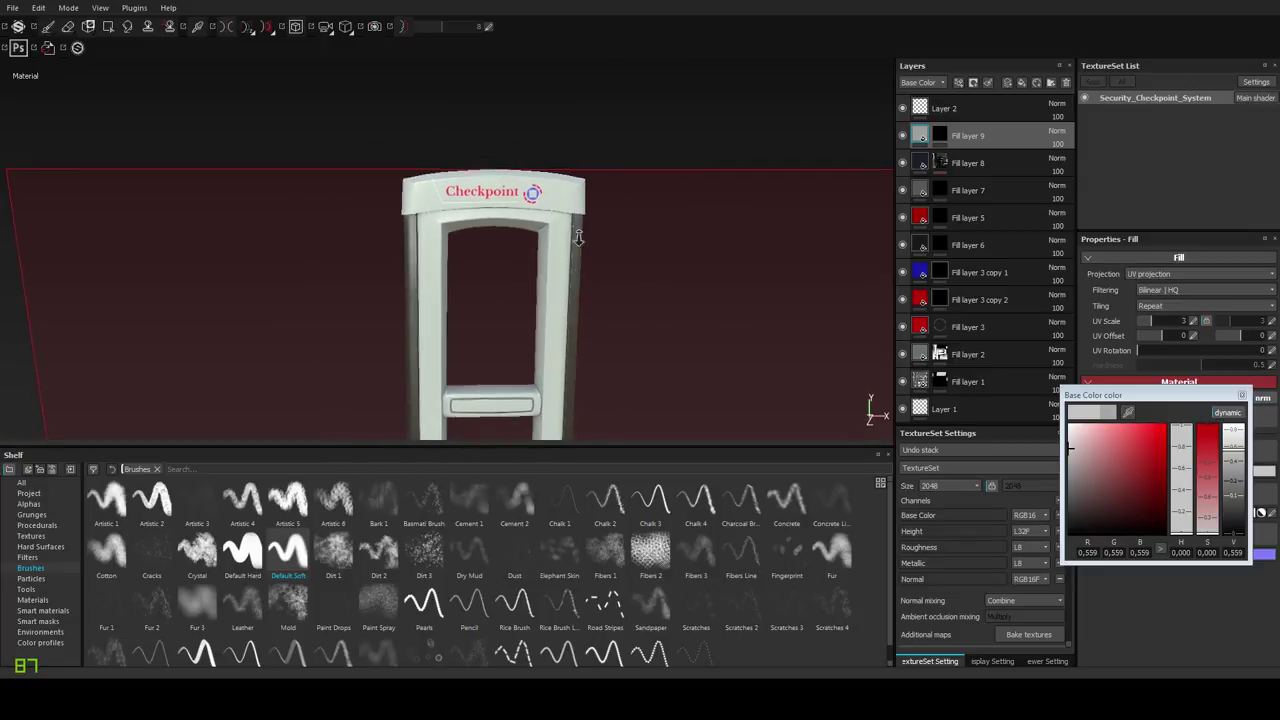
middle_click_drag(580, 240, 580, 262, "alt")
left_click_drag(580, 262, 676, 322, "alt")
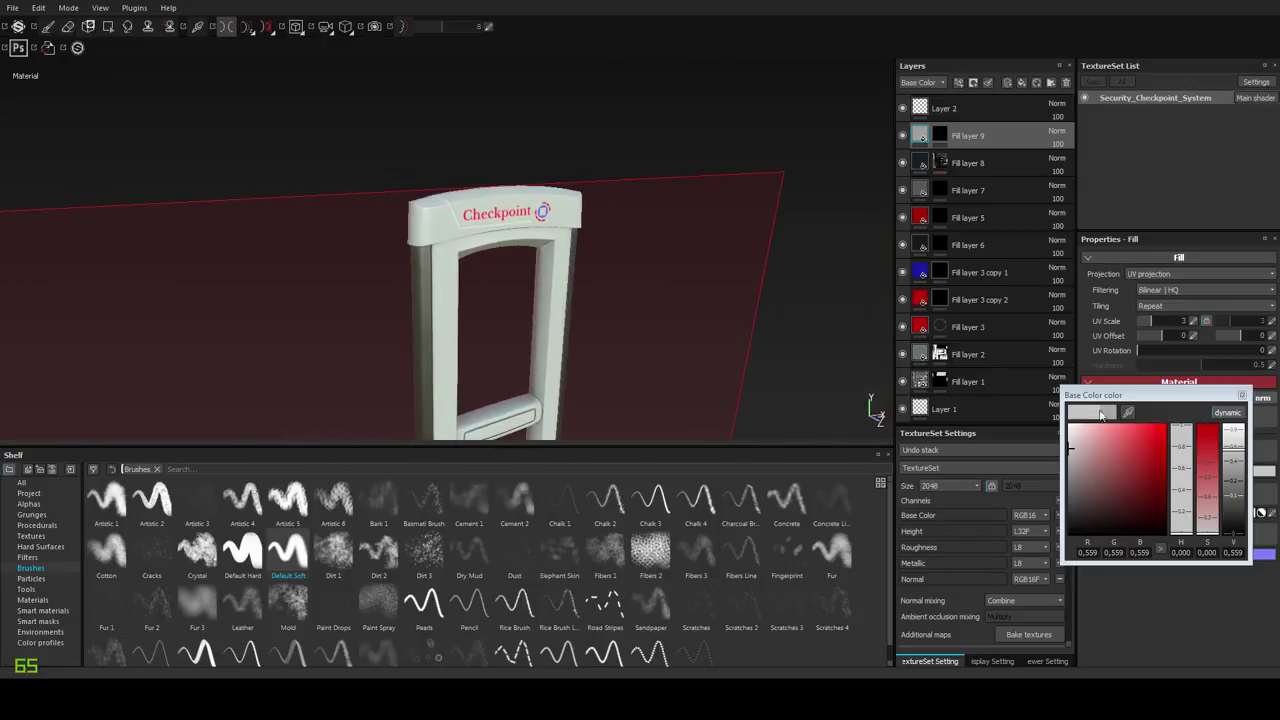
Try a darker grey as the base color of Fill layer 9.
left_click_drag(1240, 484, 1240, 522)
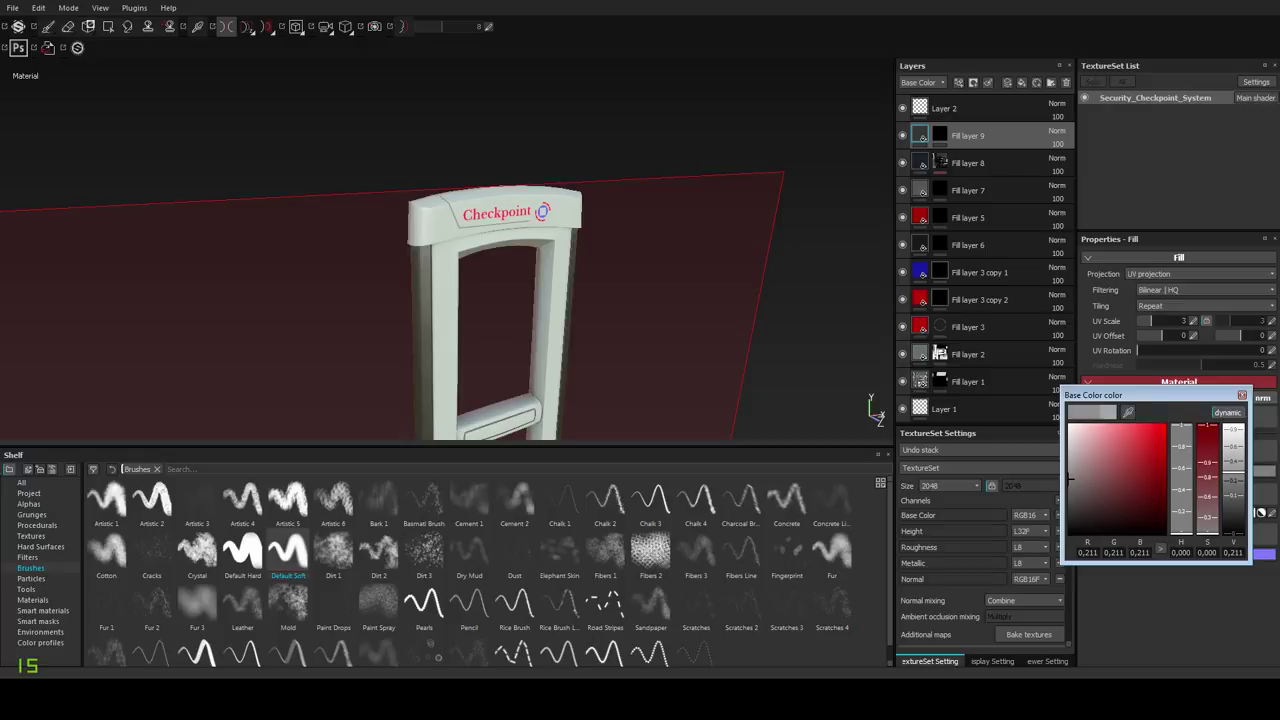
left_click_drag(1070, 478, 1070, 471)
left_click(1242, 395)
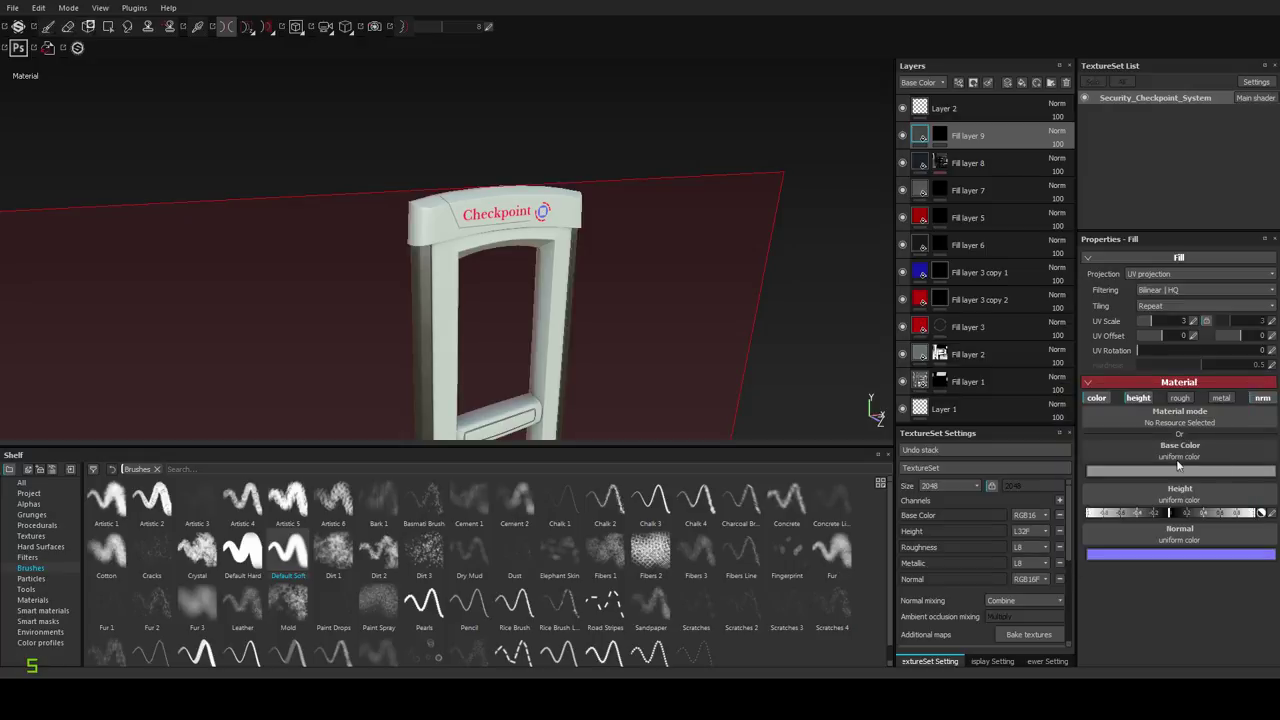
Disable the color channel of Fill layer 9, leaving only its height and normal channels active.
left_click(1096, 398)
left_click_drag(628, 320, 520, 330, "alt")
scroll(560, 366, "up", 5)
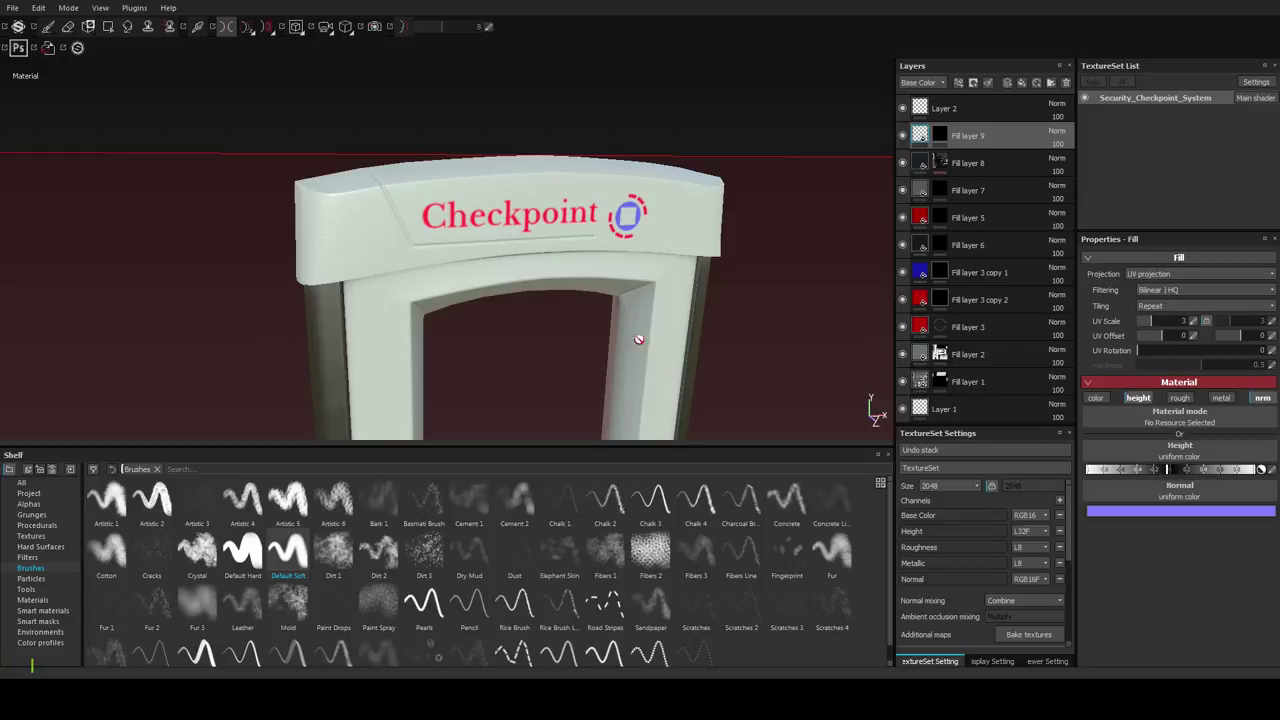
scroll(638, 340, "down", 4)
left_click_drag(652, 362, 604, 268, "alt")
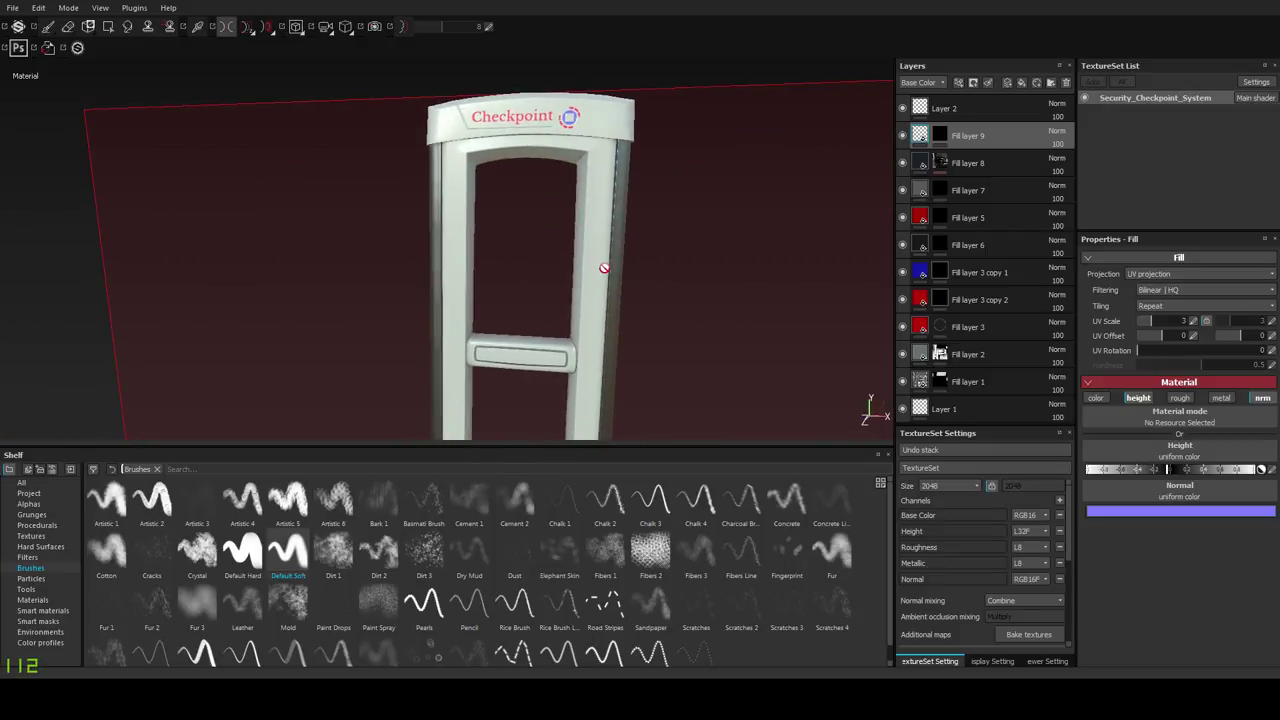
left_click_drag(615, 325, 634, 291, "alt")
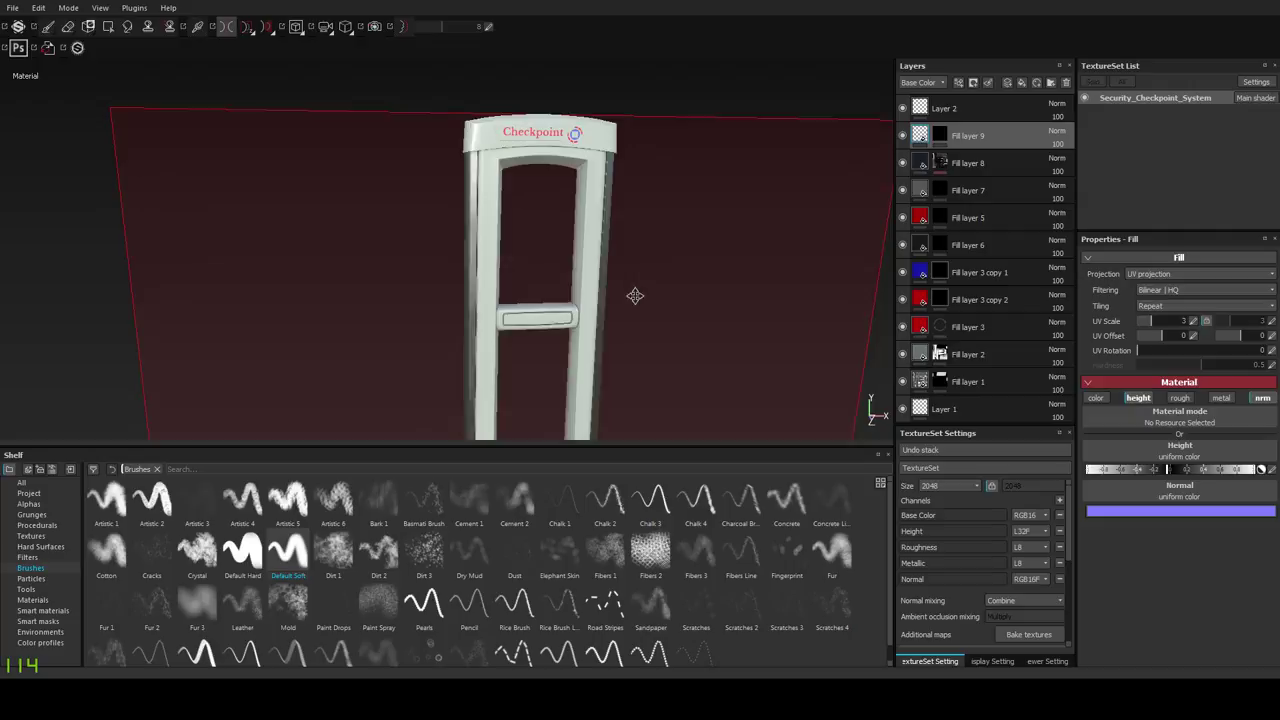
Turn off symmetry for painting on the model.
left_click(223, 33)
left_click_drag(553, 212, 666, 243, "alt")
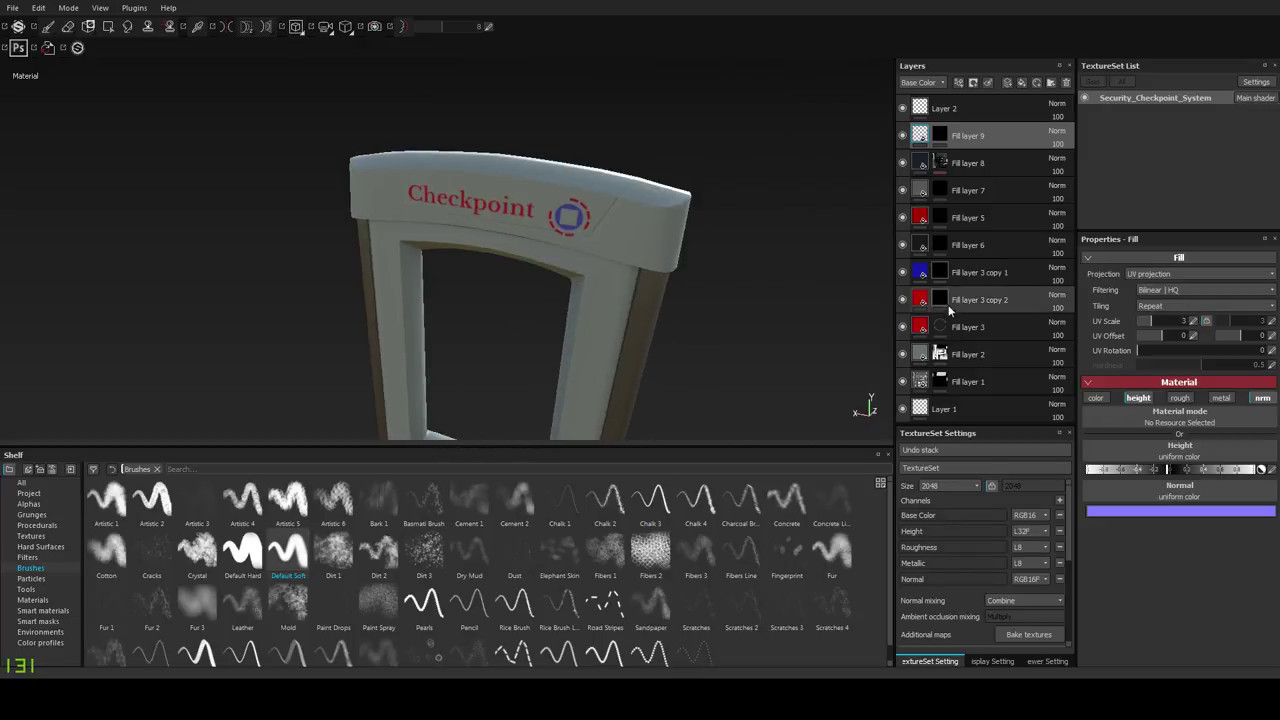
left_click(942, 299)
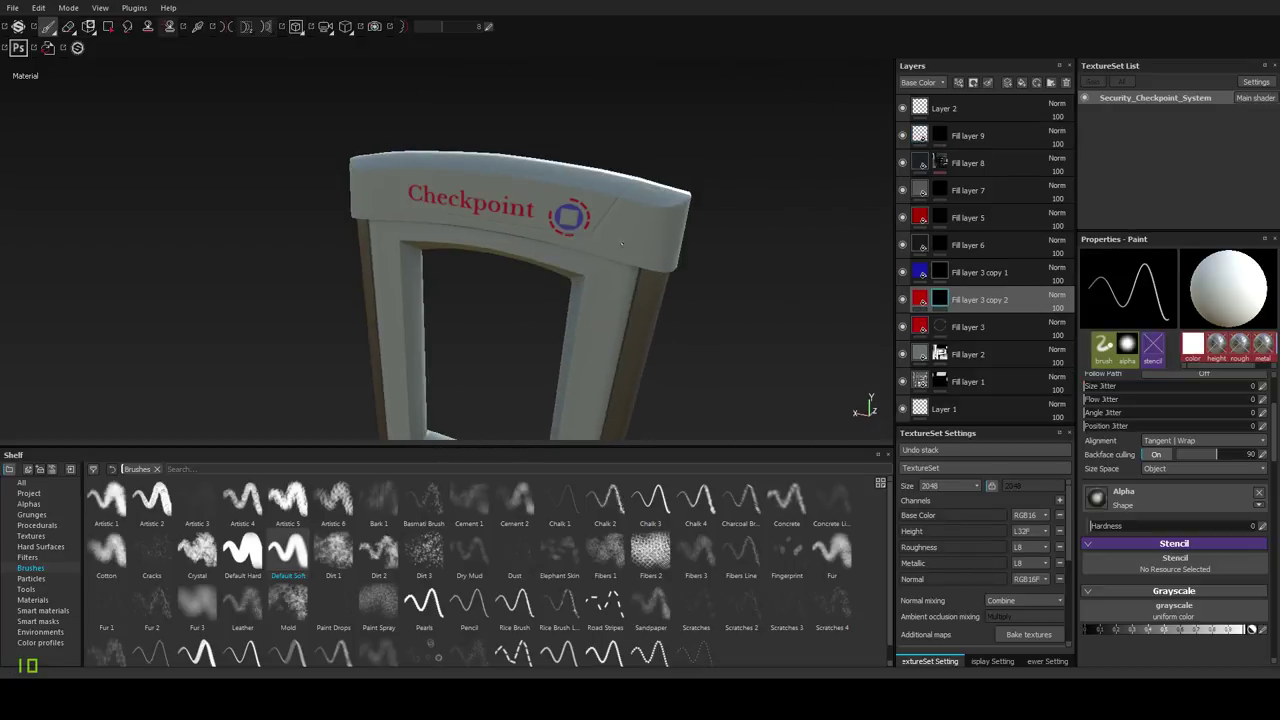
right_click_drag(578, 243, 586, 340, "alt")
mouse_move(586, 340)
left_mouse_down("alt")
mouse_move(532, 208)
mouse_move(603, 234)
mouse_move(577, 230)
left_mouse_up("alt")
left_click(67, 26)
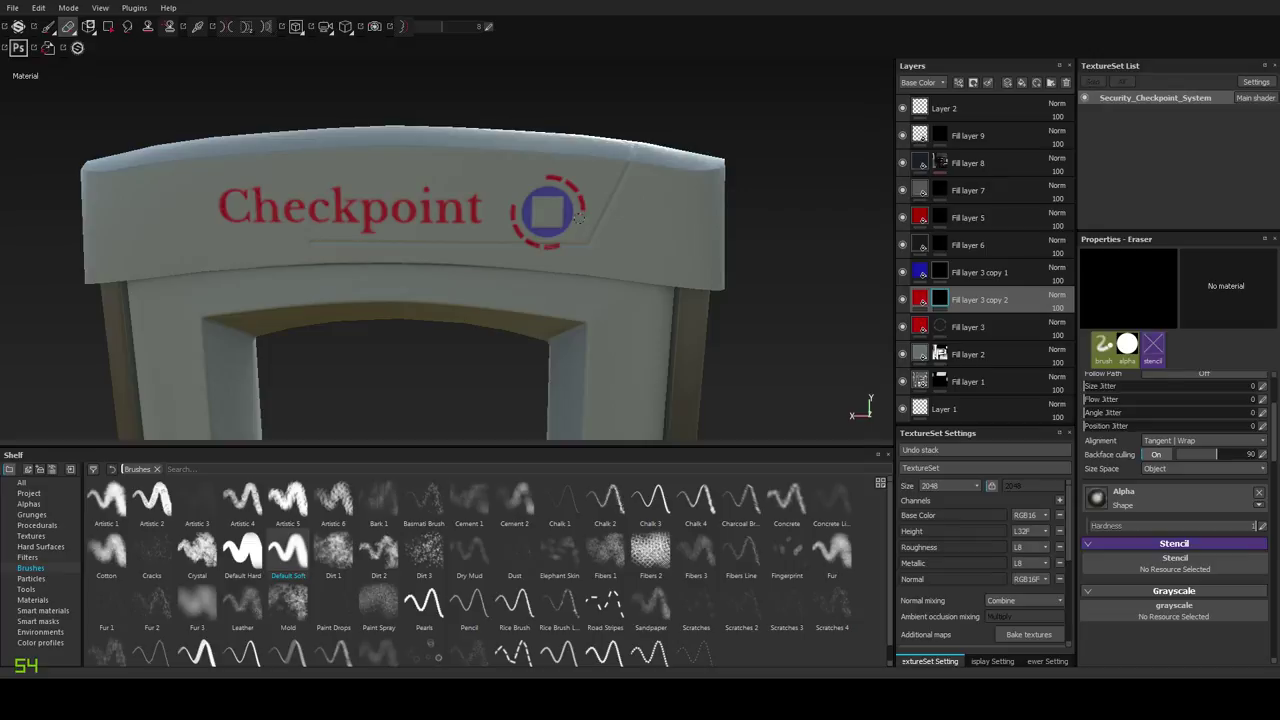
scroll(588, 248, "down", 3)
left_click_drag(588, 248, 340, 235, "alt")
left_click(46, 28)
Examine the crossbar and the side posts of the gate up close.
middle_click_drag(516, 314, 551, 240, "alt")
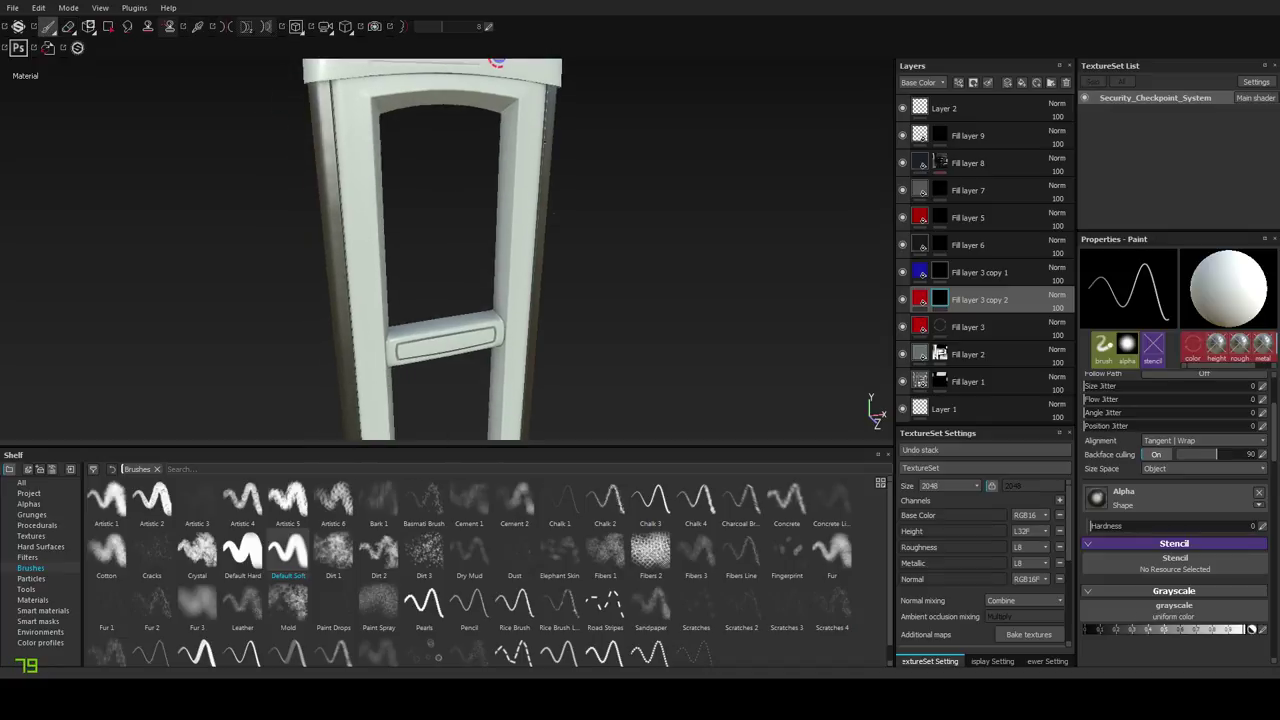
scroll(551, 240, "down", 1)
middle_click_drag(540, 311, 549, 277, "alt")
mouse_move(549, 276)
left_mouse_down("alt")
mouse_move(463, 277)
mouse_move(543, 285)
left_mouse_up("alt")
middle_click_drag(377, 238, 466, 240, "alt")
right_click_drag(466, 240, 480, 318, "alt")
left_click_drag(480, 320, 492, 329, "alt")
mouse_move(492, 328)
right_mouse_down("shift")
mouse_move(471, 323)
mouse_move(478, 337)
right_mouse_up("shift")
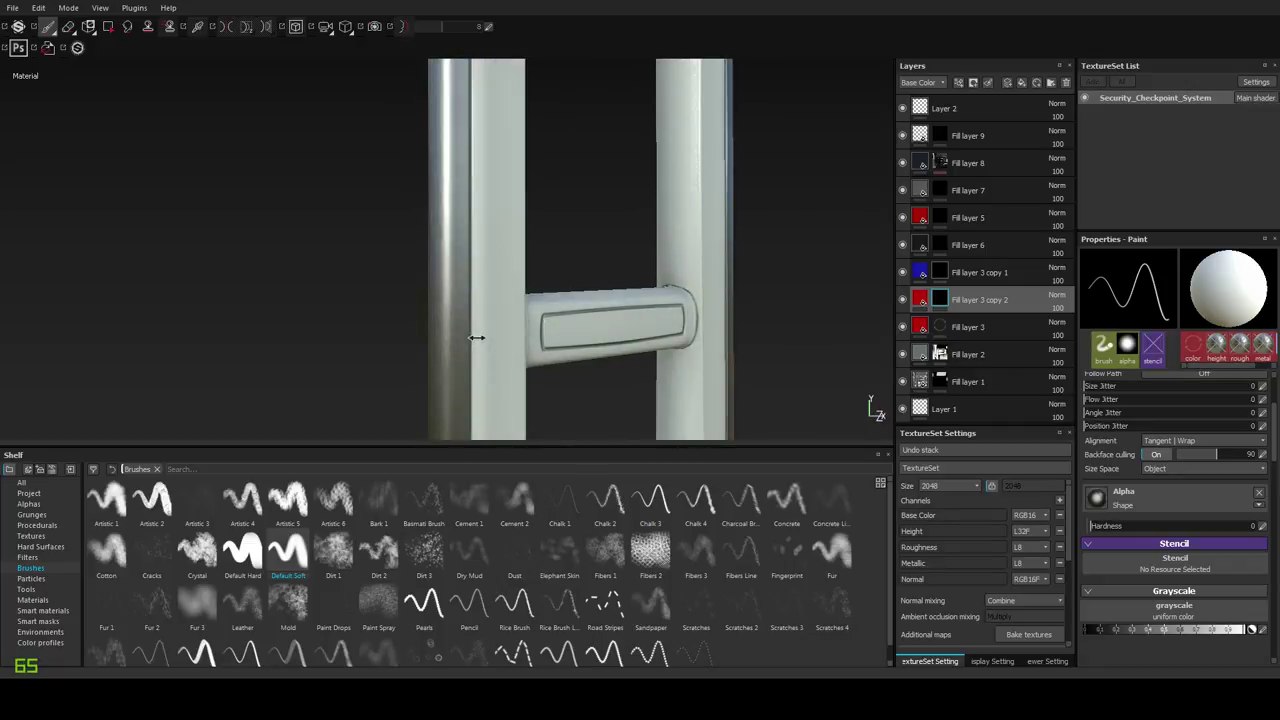
middle_click_drag(482, 244, 488, 194, "alt")
right_click_drag(488, 194, 475, 281, "alt")
left_click_drag(475, 281, 618, 231, "alt")
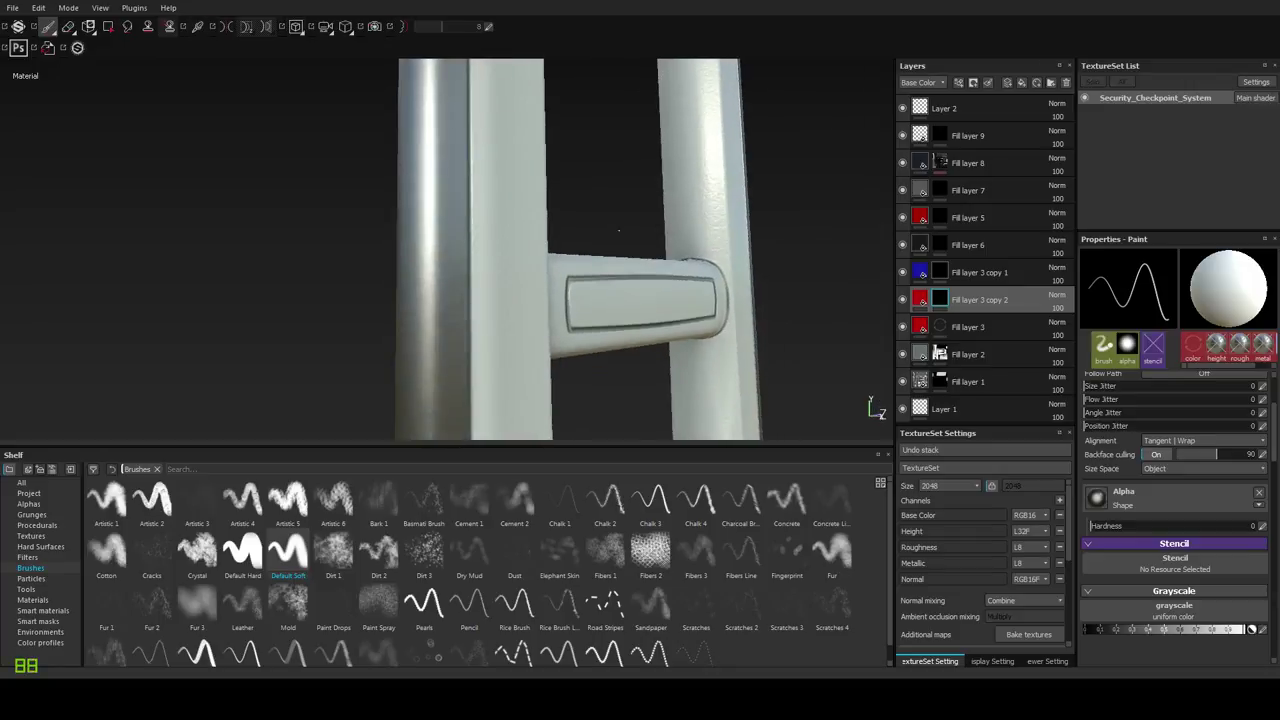
Select Layer 2 and inspect the screw holes, seams and oval indicator panel on the gate's base.
left_click(904, 109)
left_click(974, 108)
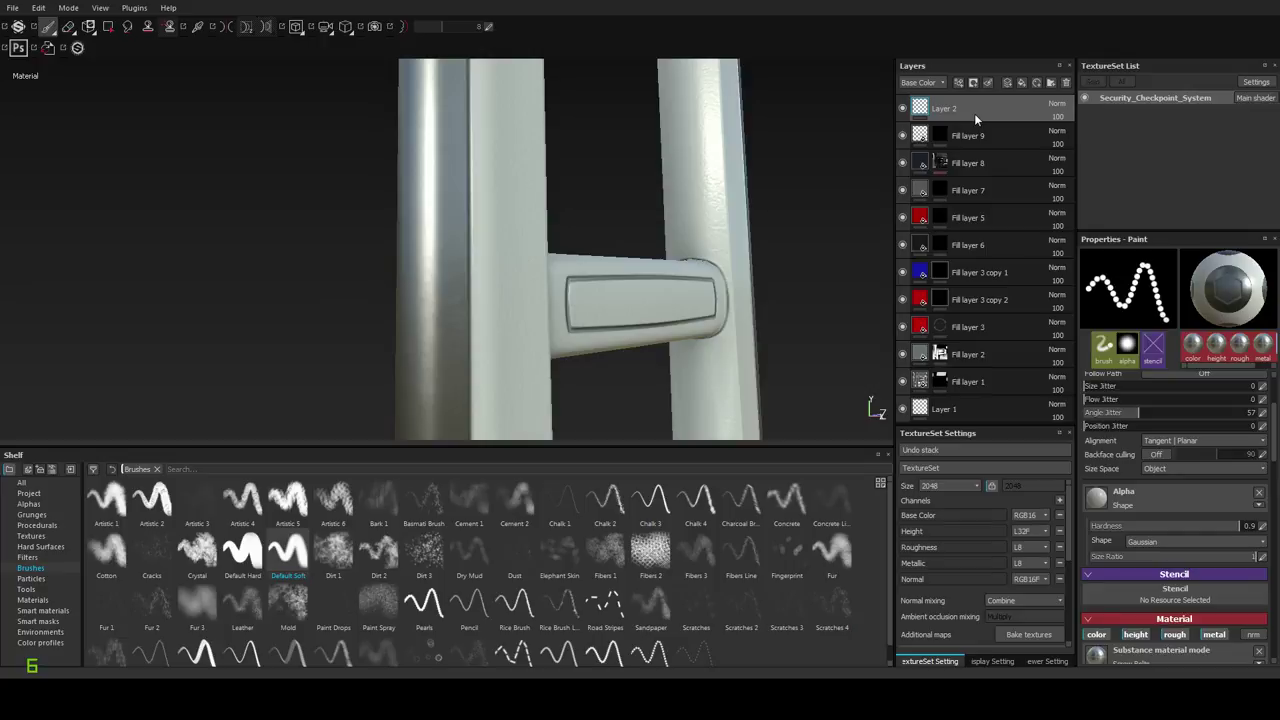
left_click_drag(757, 283, 445, 202, "alt")
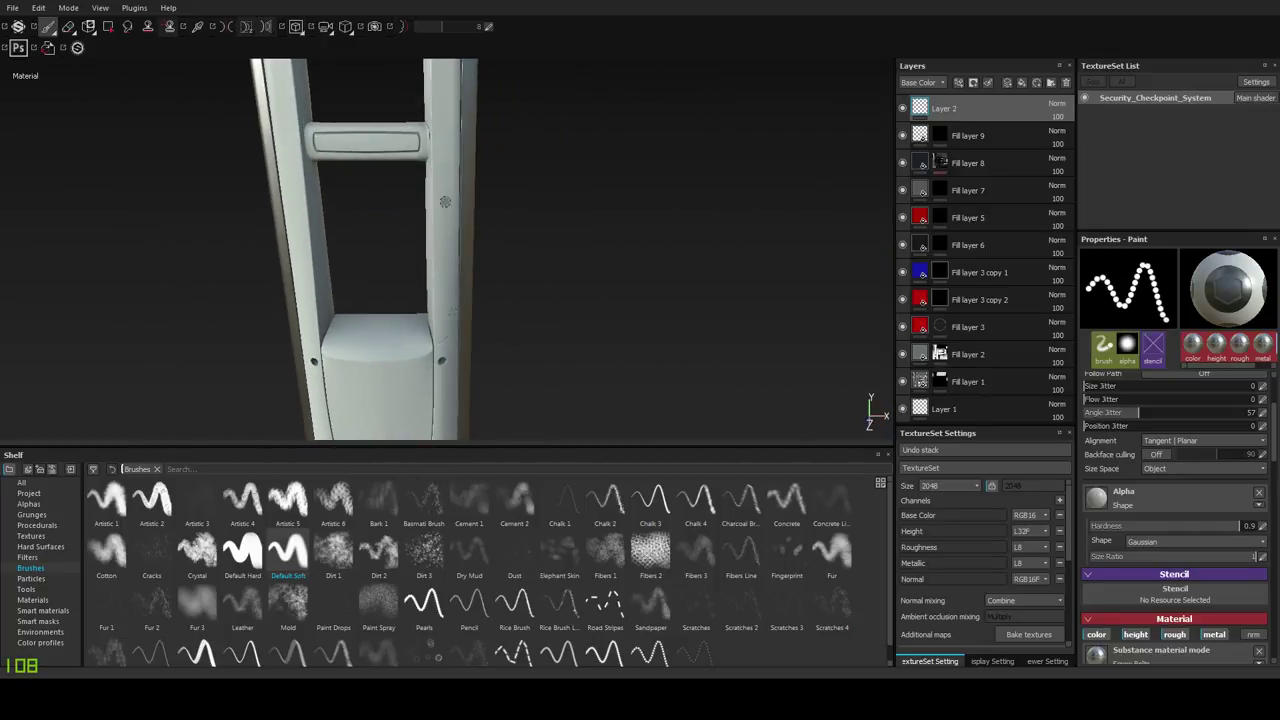
middle_click_drag(446, 306, 441, 63, "alt")
right_click_drag(438, 310, 441, 418, "alt")
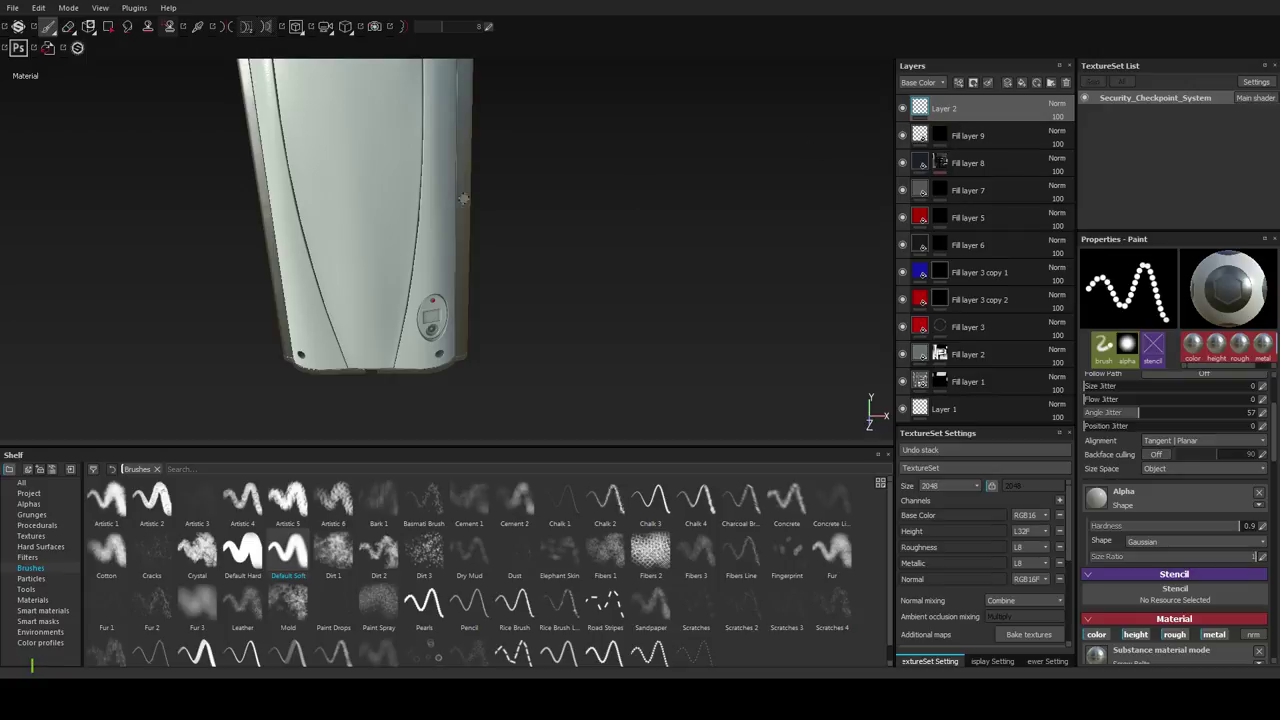
left_click_drag(463, 199, 529, 217, "alt")
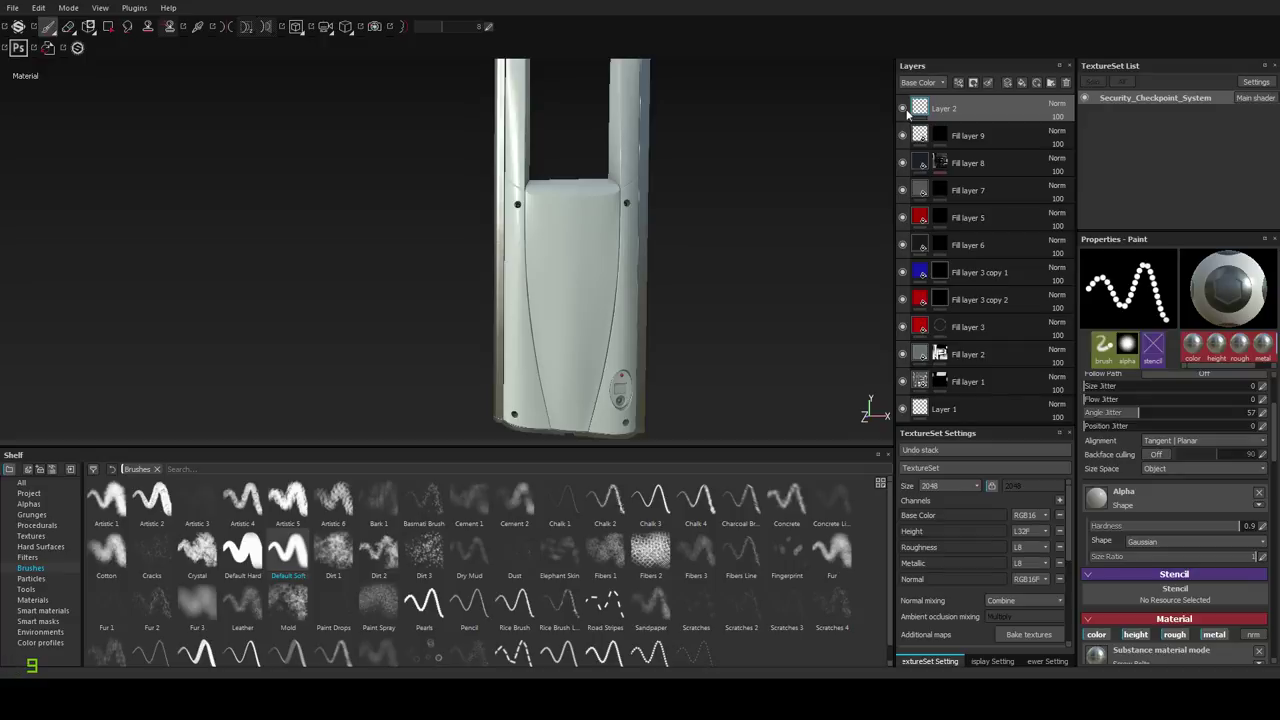
middle_click_drag(648, 329, 564, 195, "alt")
right_click_drag(564, 195, 545, 288, "alt")
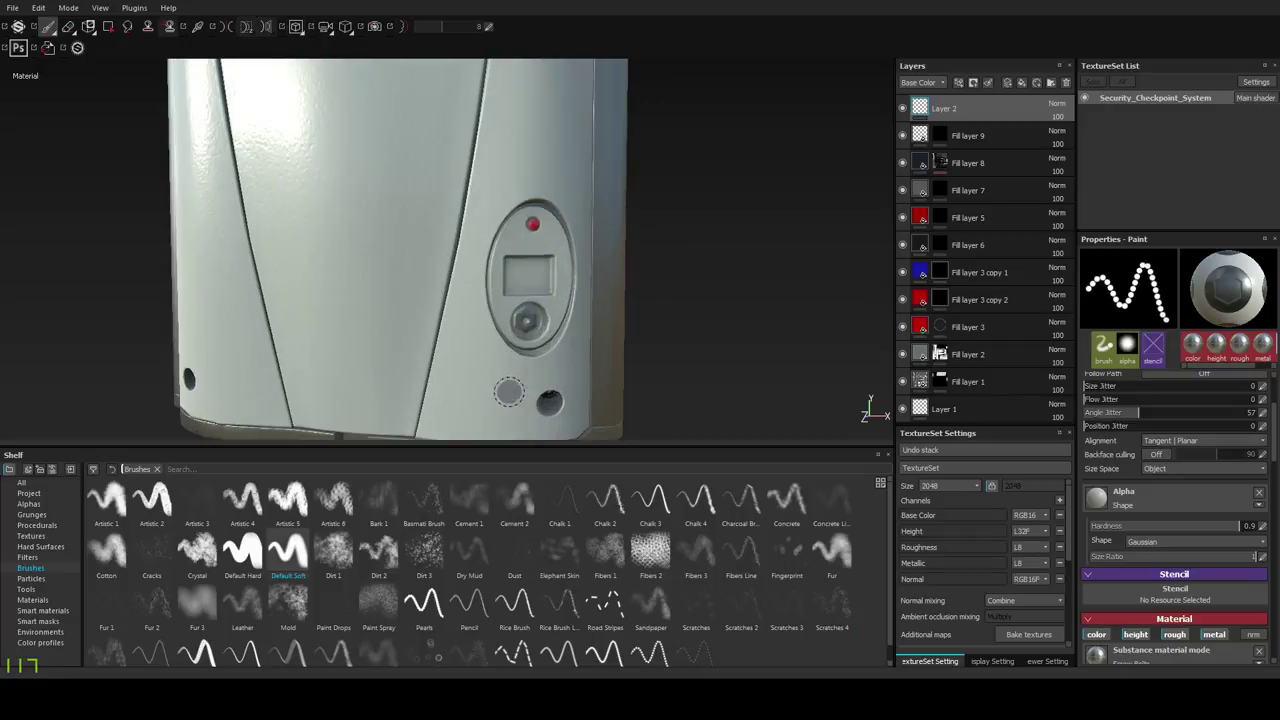
left_click_drag(545, 288, 490, 283, "alt")
scroll(490, 283, "down", 6)
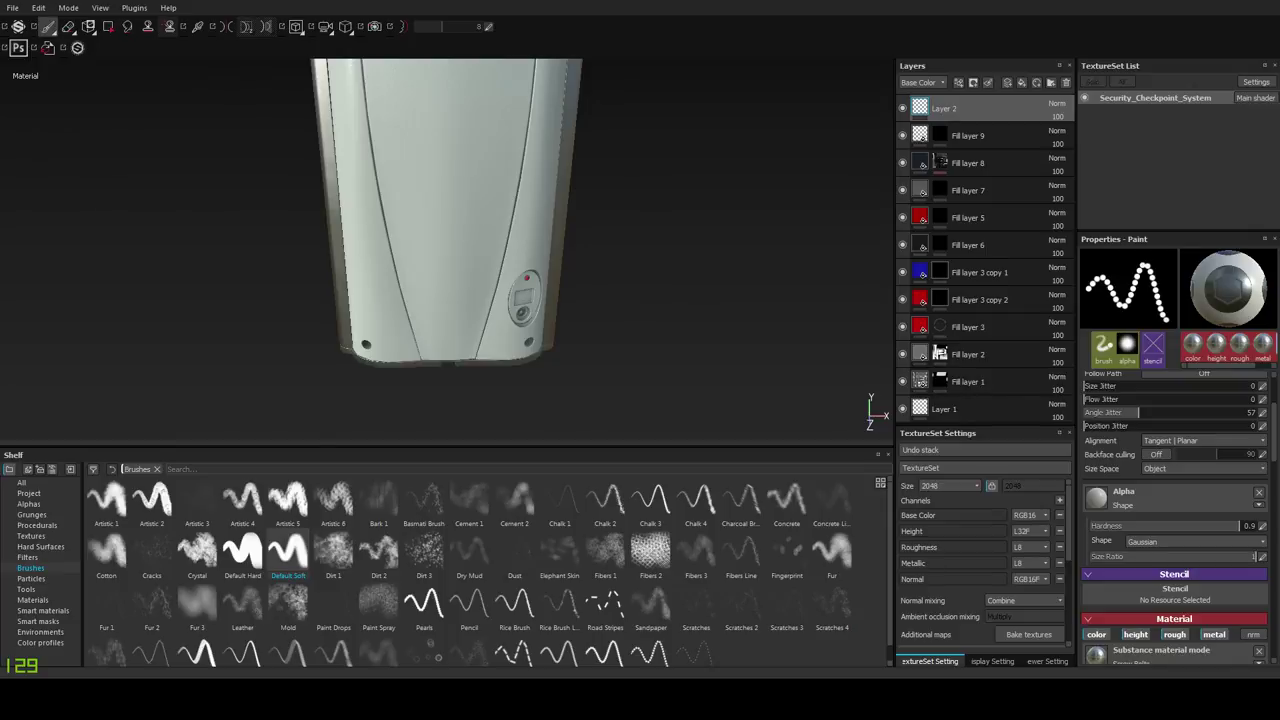
Inspect the top of the gate's base block and the posts up to the Checkpoint header.
left_click_drag(520, 230, 360, 380, "alt")
scroll(558, 394, "up", 6)
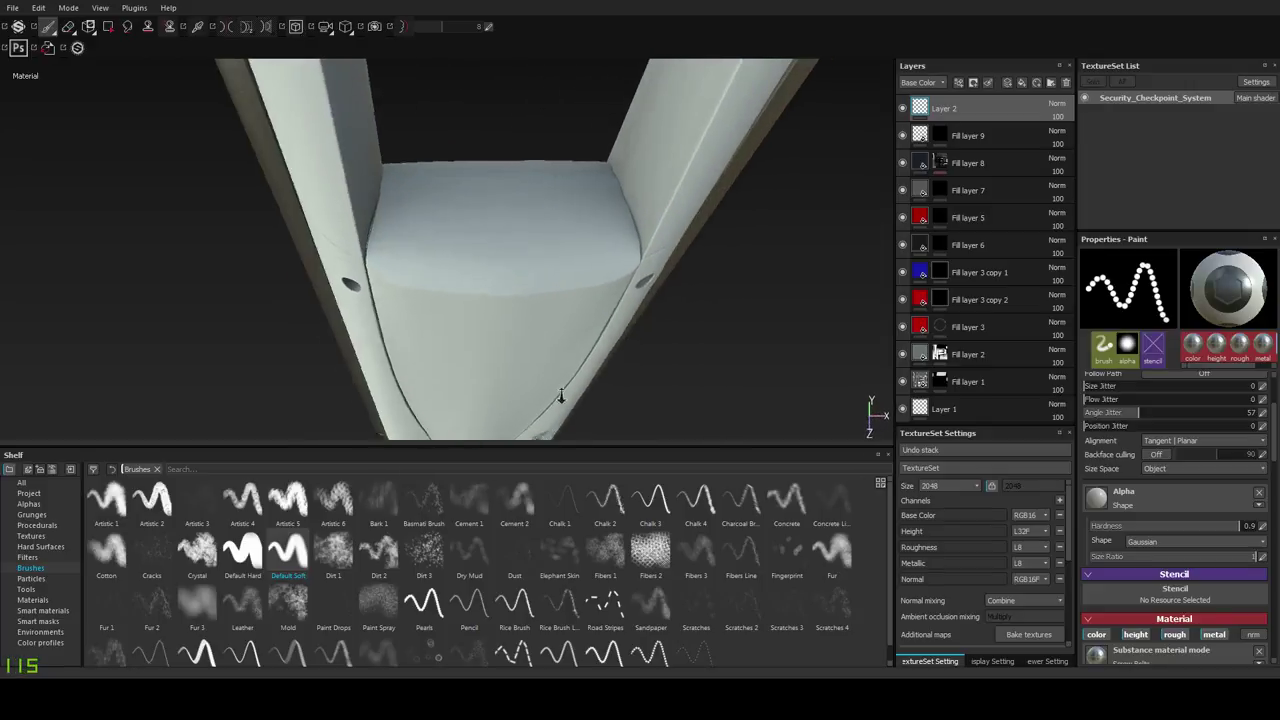
left_click_drag(534, 386, 614, 238, "alt")
scroll(571, 149, "down", 7)
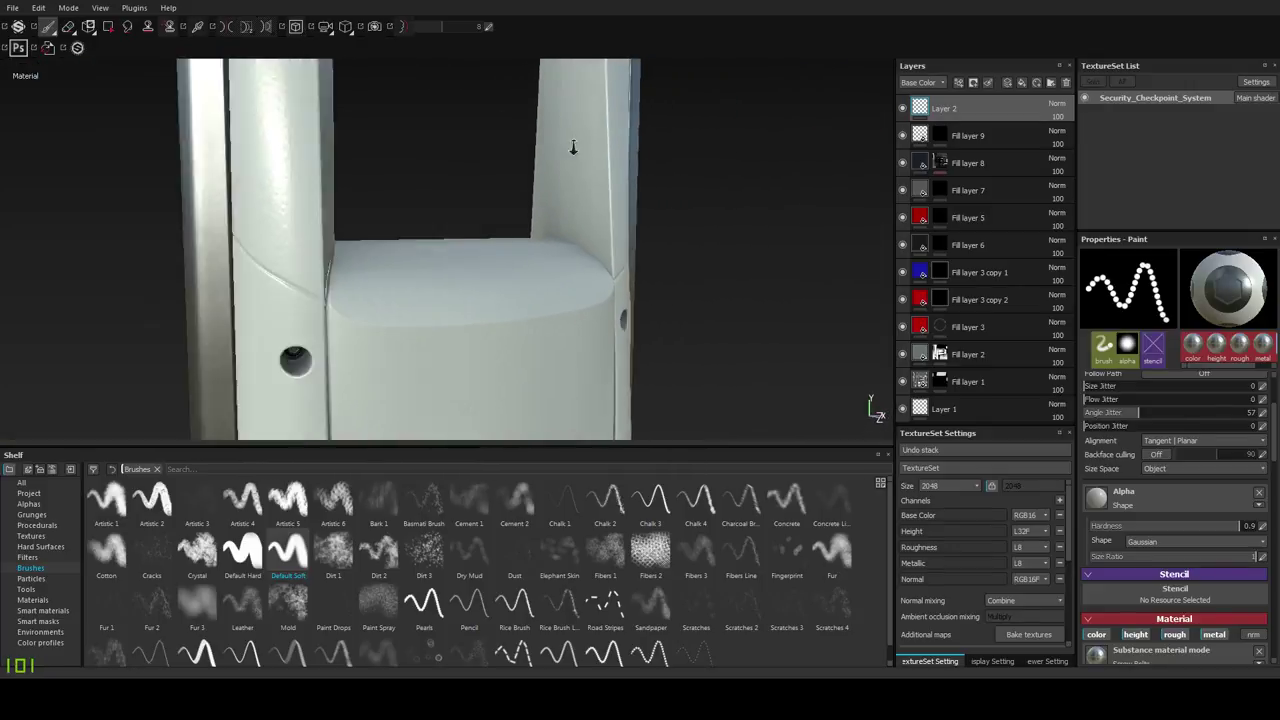
middle_click_drag(549, 200, 535, 350, "alt")
middle_click_drag(540, 105, 520, 410, "alt")
scroll(523, 208, "down", 2)
middle_click_drag(523, 215, 514, 294, "alt")
scroll(511, 249, "down", 2)
left_click_drag(511, 250, 496, 265, "alt")
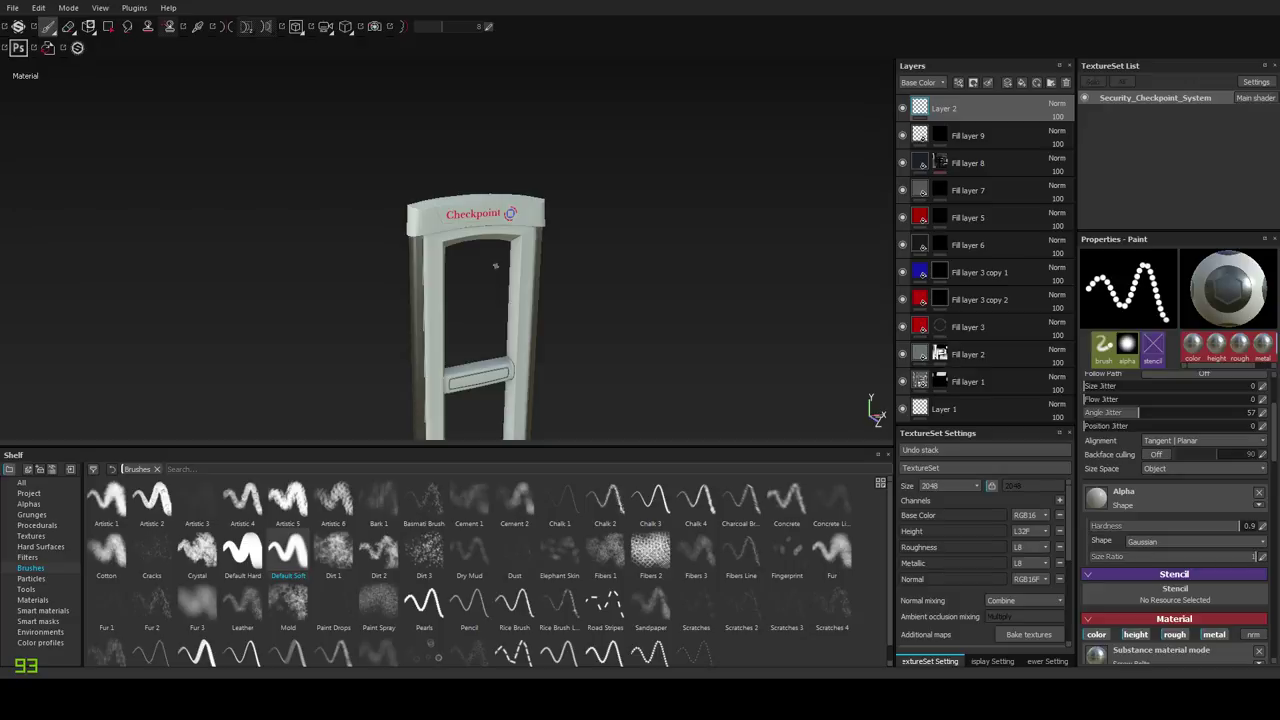
Enlarge the 3D viewport by reducing the height of the shelf.
left_click_drag(486, 244, 444, 358, "alt")
left_click_drag(449, 447, 431, 556)
Toggle the visibility of Fill layer 2 and Fill layer 1 to compare their effect around the crossbar and posts.
middle_click_drag(491, 289, 484, 174, "alt")
left_click_drag(505, 204, 450, 330, "alt")
left_click(903, 355)
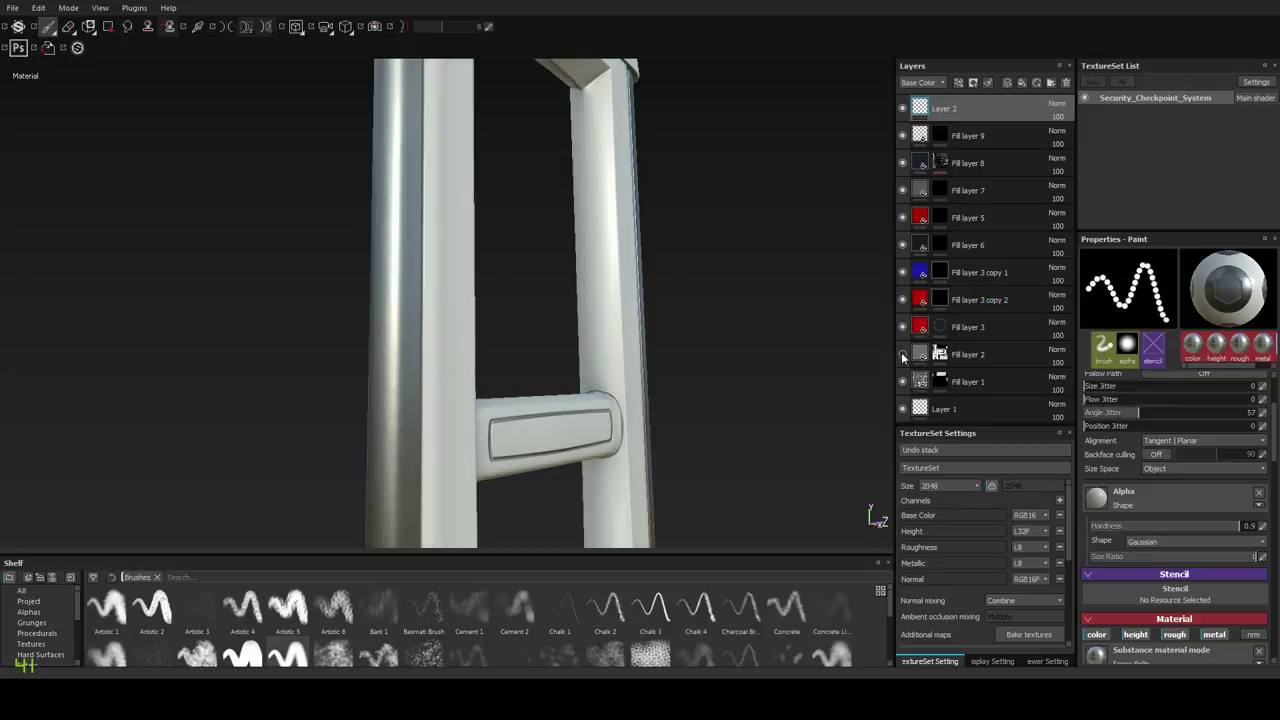
left_click(903, 356)
left_click(903, 356)
left_click(903, 356)
left_click(903, 382)
left_click(903, 382)
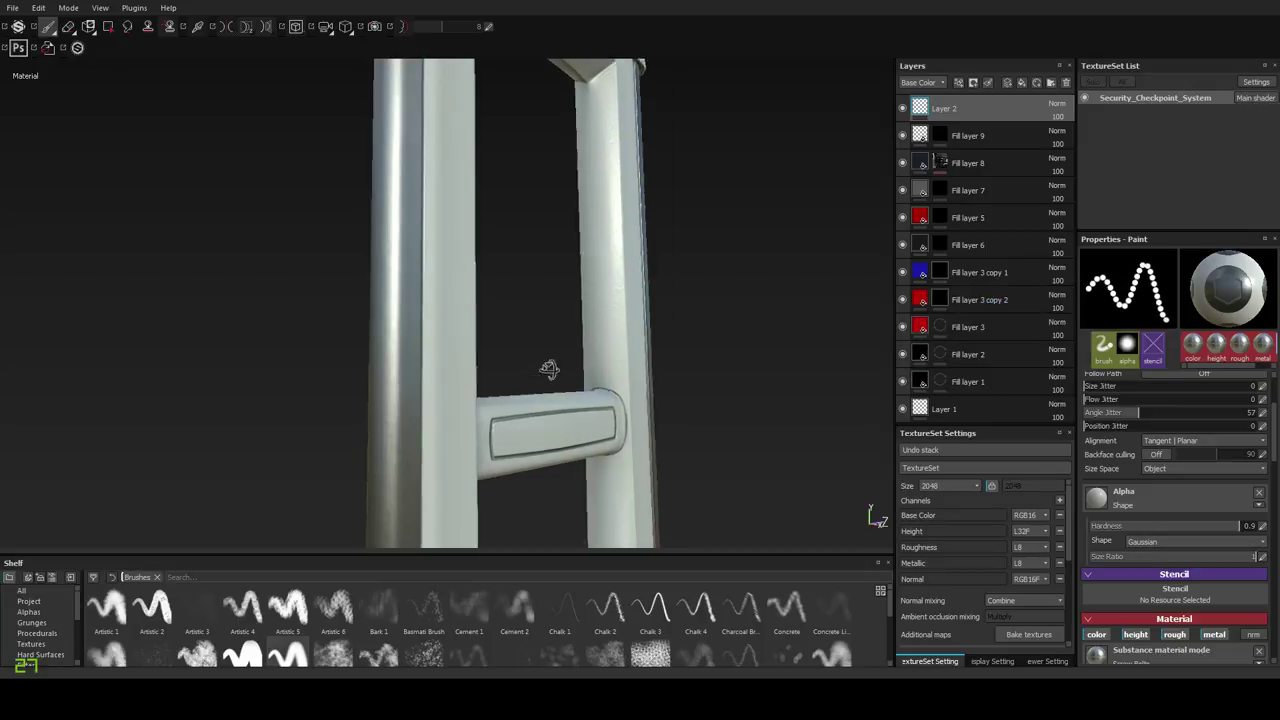
left_click_drag(551, 366, 507, 357, "alt")
right_click_drag(507, 357, 568, 358, "shift")
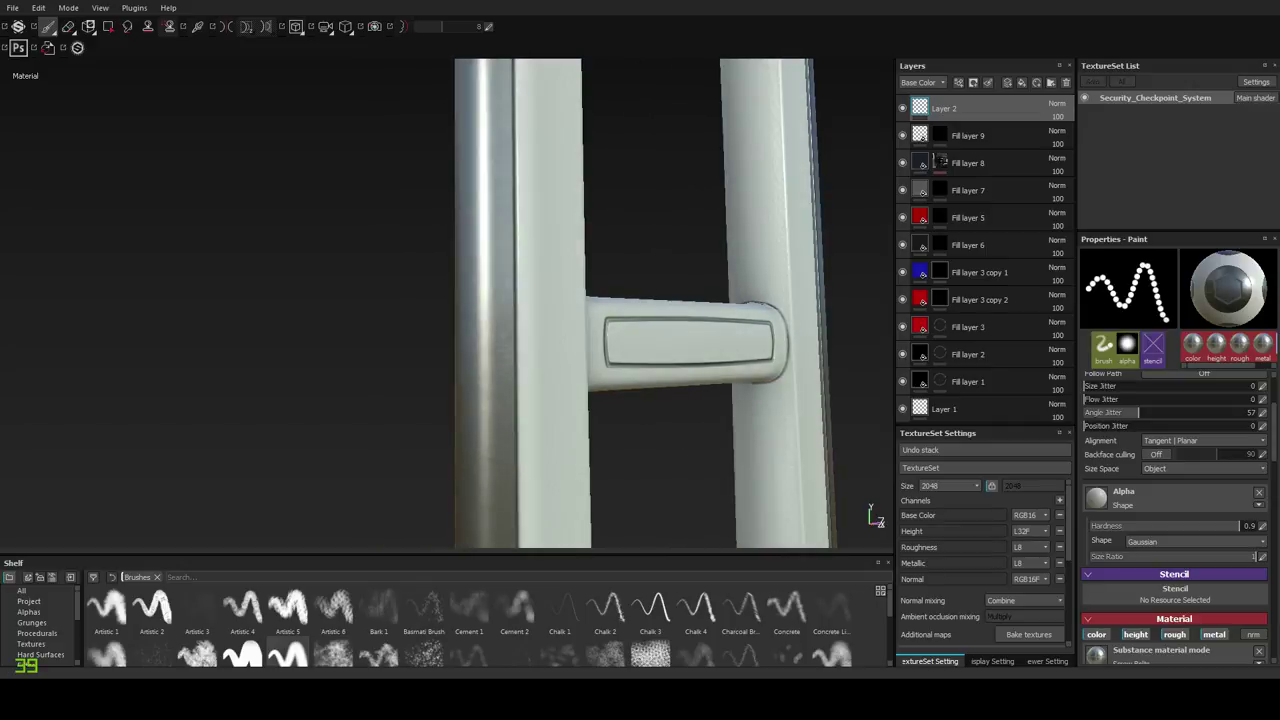
left_click(907, 385)
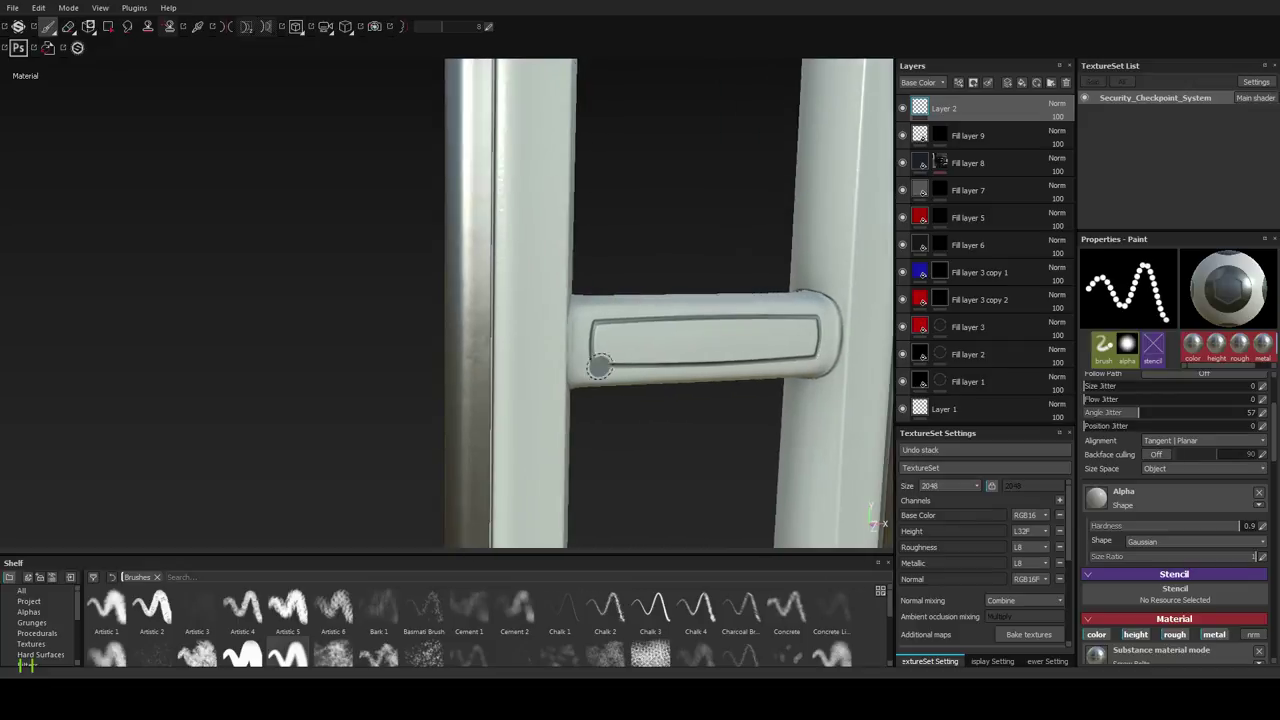
Set the metal color of the Iron Rough material in Fill layer 1 to a light grey with a value of 0.908.
left_click(941, 381)
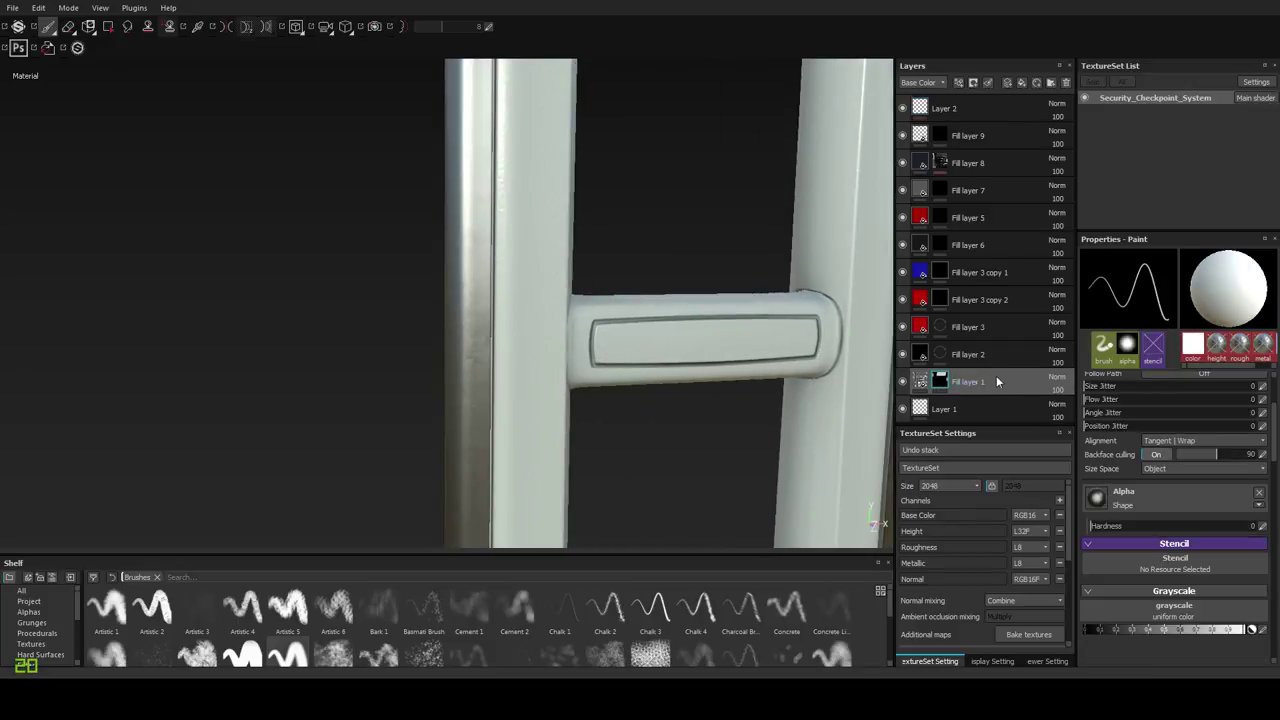
left_click(921, 382)
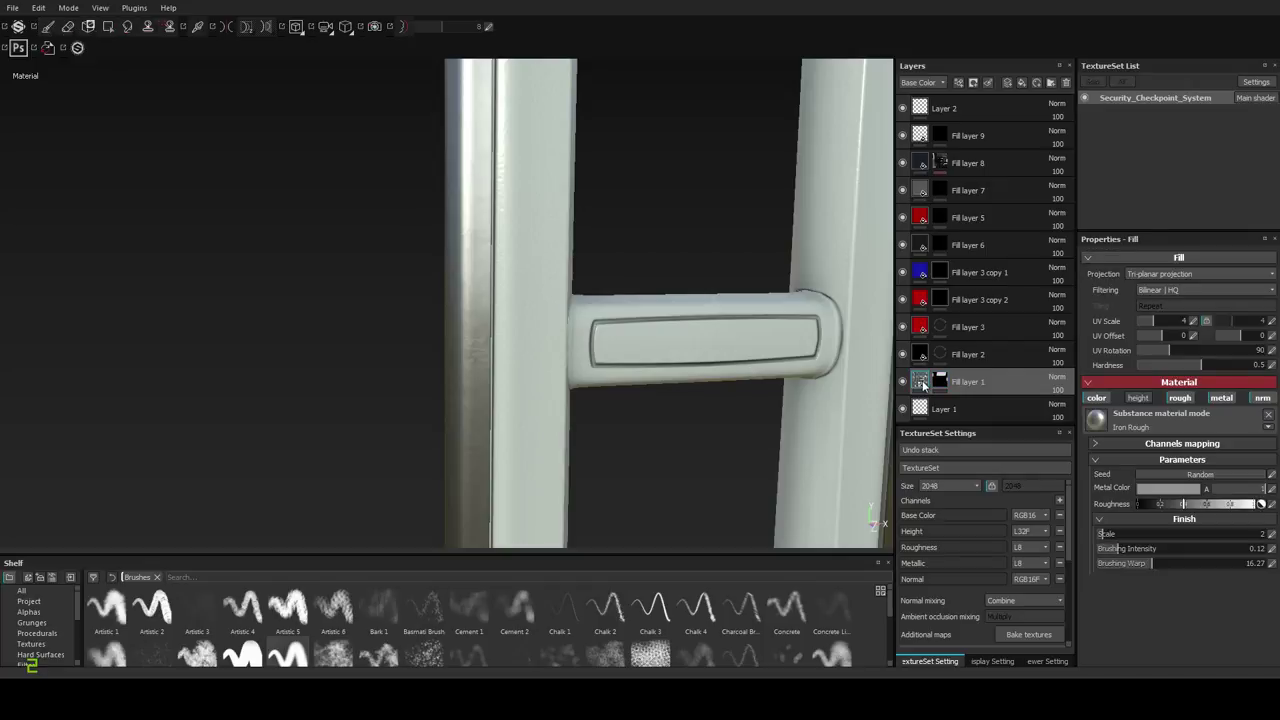
left_click(1157, 489)
left_click_drag(1224, 500, 1224, 506)
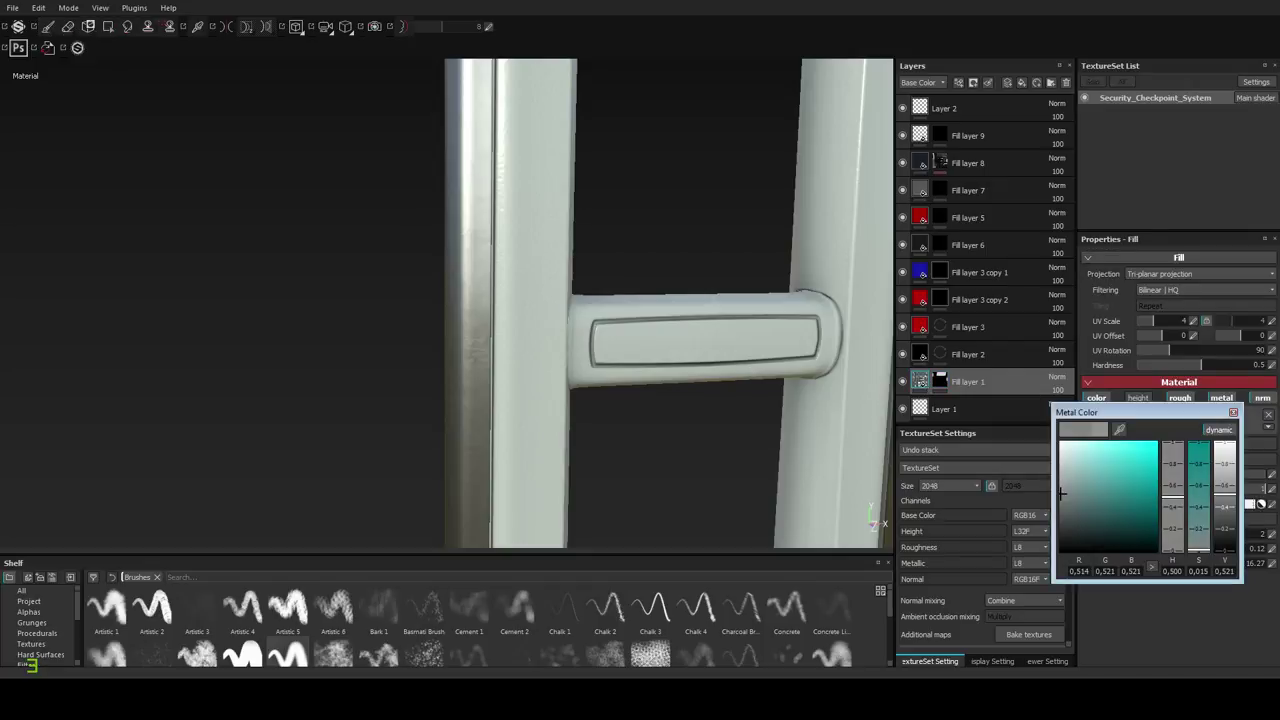
scroll(597, 408, "down", 10)
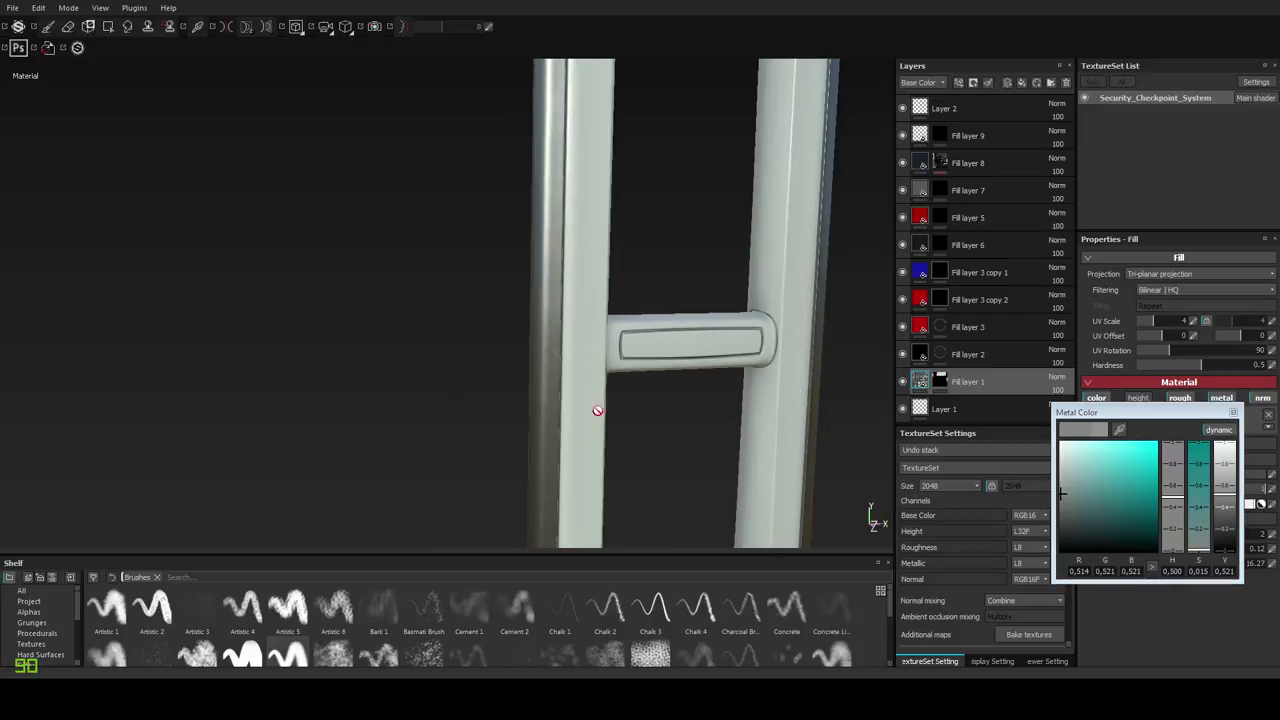
mouse_move(598, 404)
left_mouse_down("alt")
mouse_move(591, 391)
mouse_move(608, 394)
mouse_move(593, 401)
left_mouse_up("alt")
right_click_drag(593, 401, 622, 399, "shift")
left_click(1231, 456)
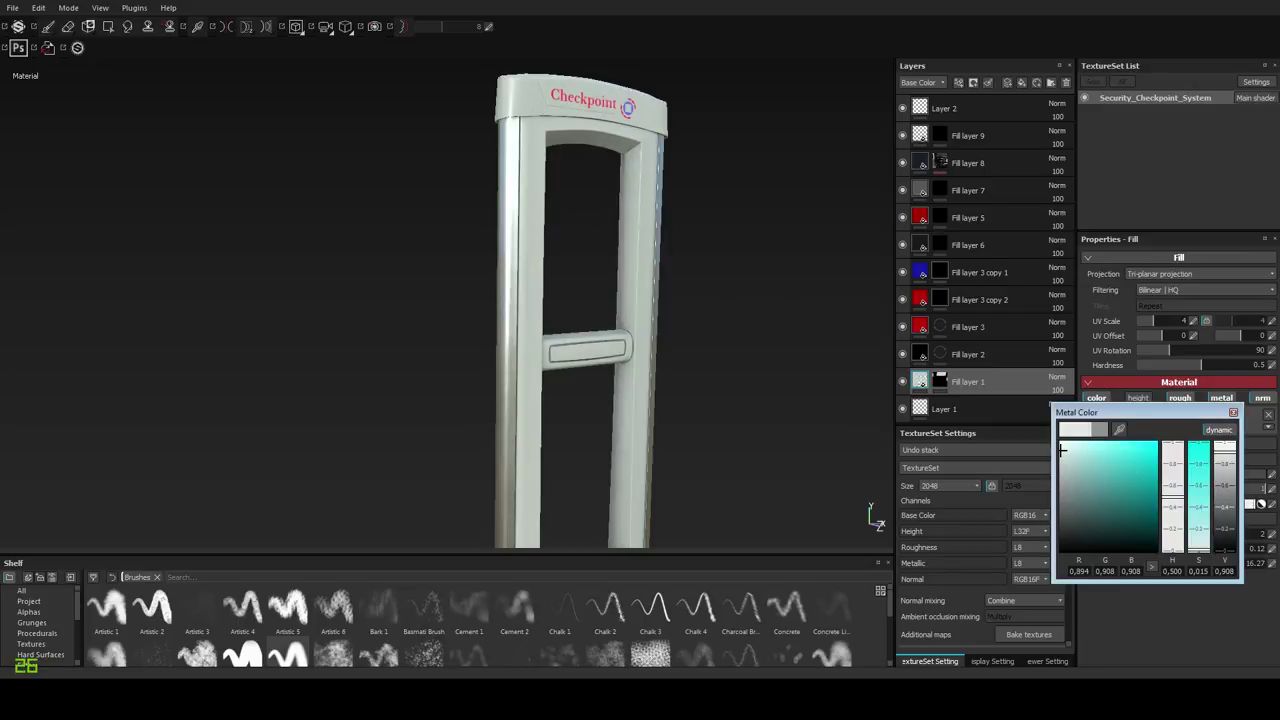
Tint the Fill layer 1 metal color slightly blue-grey with hue 0.564, saturation 0.031 and value 0.736.
left_click_drag(663, 443, 529, 455, "alt")
left_click(1232, 466)
right_click_drag(529, 455, 530, 409, "alt")
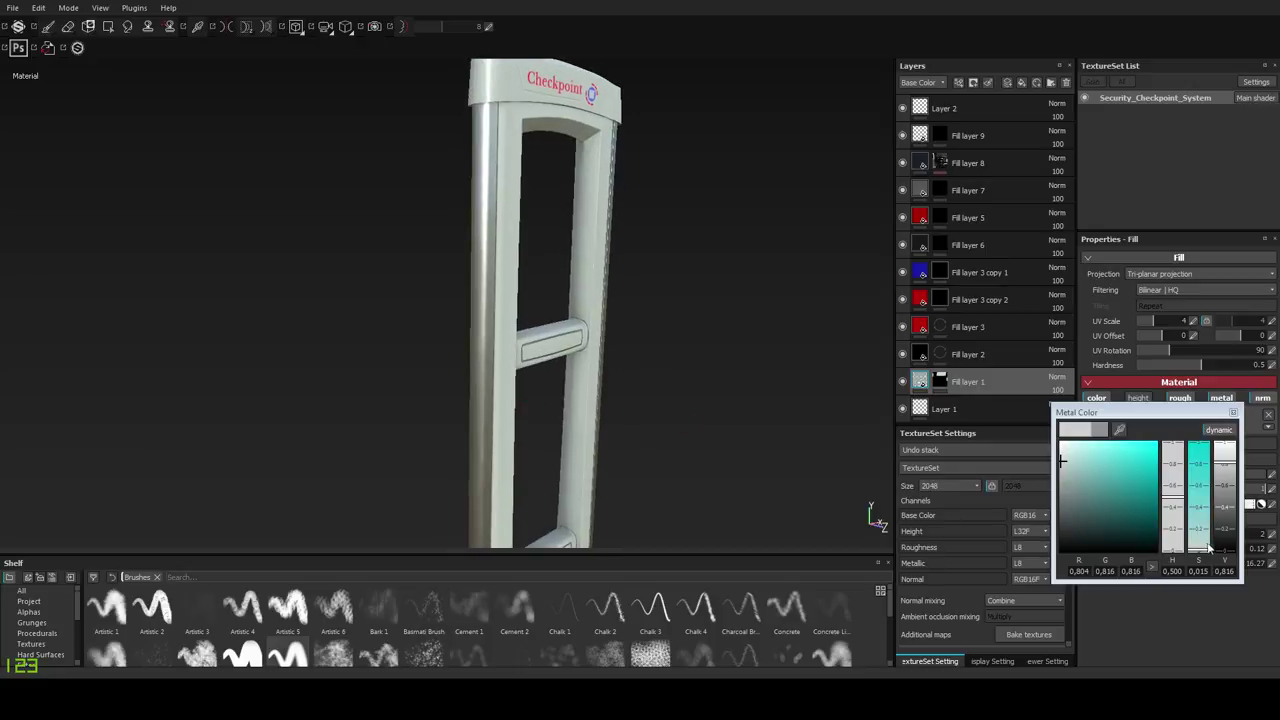
left_click(1065, 460)
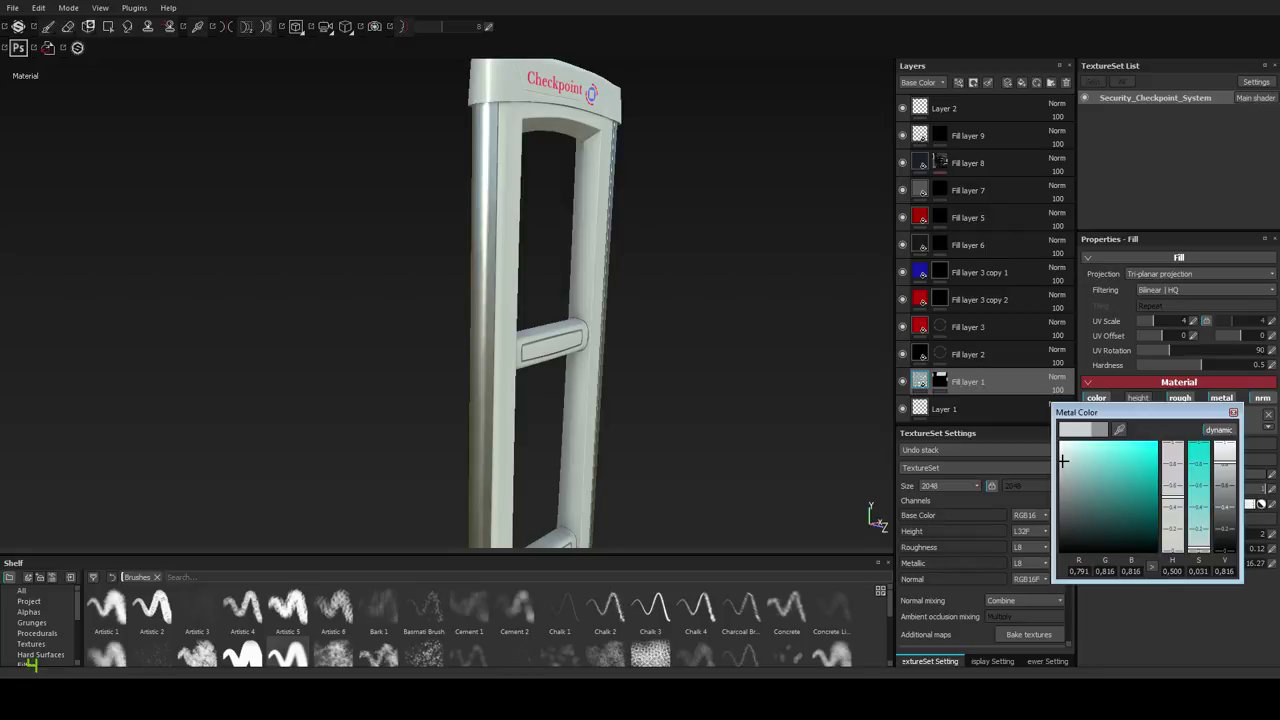
left_click_drag(1173, 497, 1173, 490)
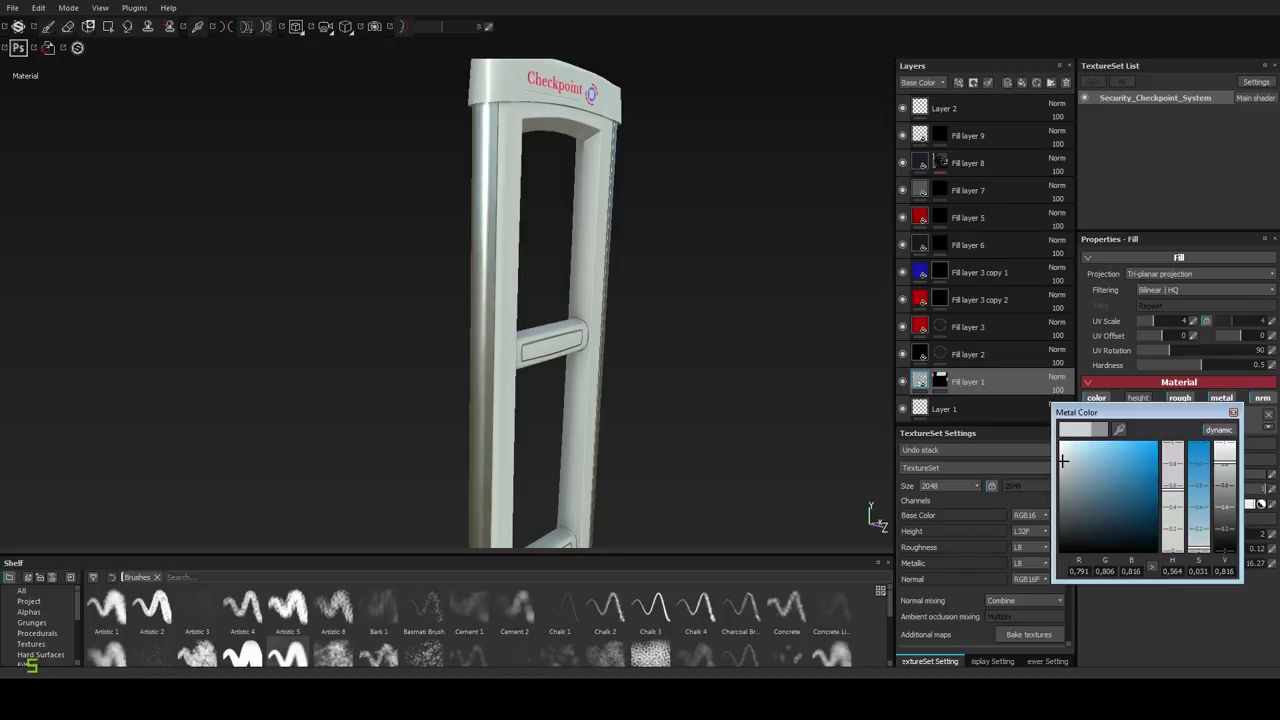
left_click(1063, 470)
mouse_move(705, 423)
left_mouse_down("alt")
mouse_move(525, 420)
mouse_move(664, 420)
left_mouse_up("alt")
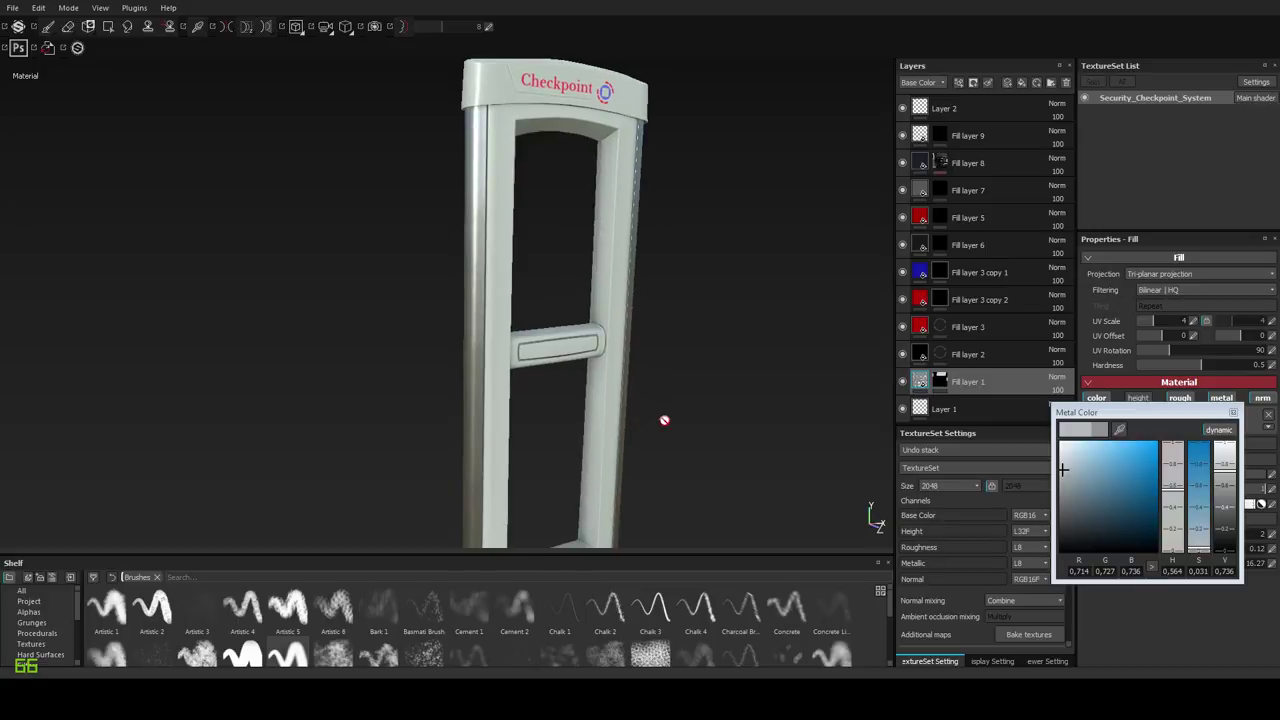
Darken the metal color of Fill layer 1 to a value of 0.693, judging it at the foot of the gate.
middle_click_drag(516, 459, 503, 186, "alt")
mouse_move(507, 438)
middle_mouse_down("alt")
mouse_move(526, 180)
mouse_move(511, 394)
mouse_move(511, 234)
middle_mouse_up("alt")
mouse_move(509, 320)
right_mouse_down("alt")
mouse_move(504, 466)
mouse_move(486, 480)
right_mouse_up("alt")
right_click_drag(500, 400, 508, 478, "alt")
middle_click_drag(523, 411, 526, 335, "alt")
right_click_drag(526, 350, 529, 466, "alt")
left_click_drag(529, 464, 575, 334, "alt")
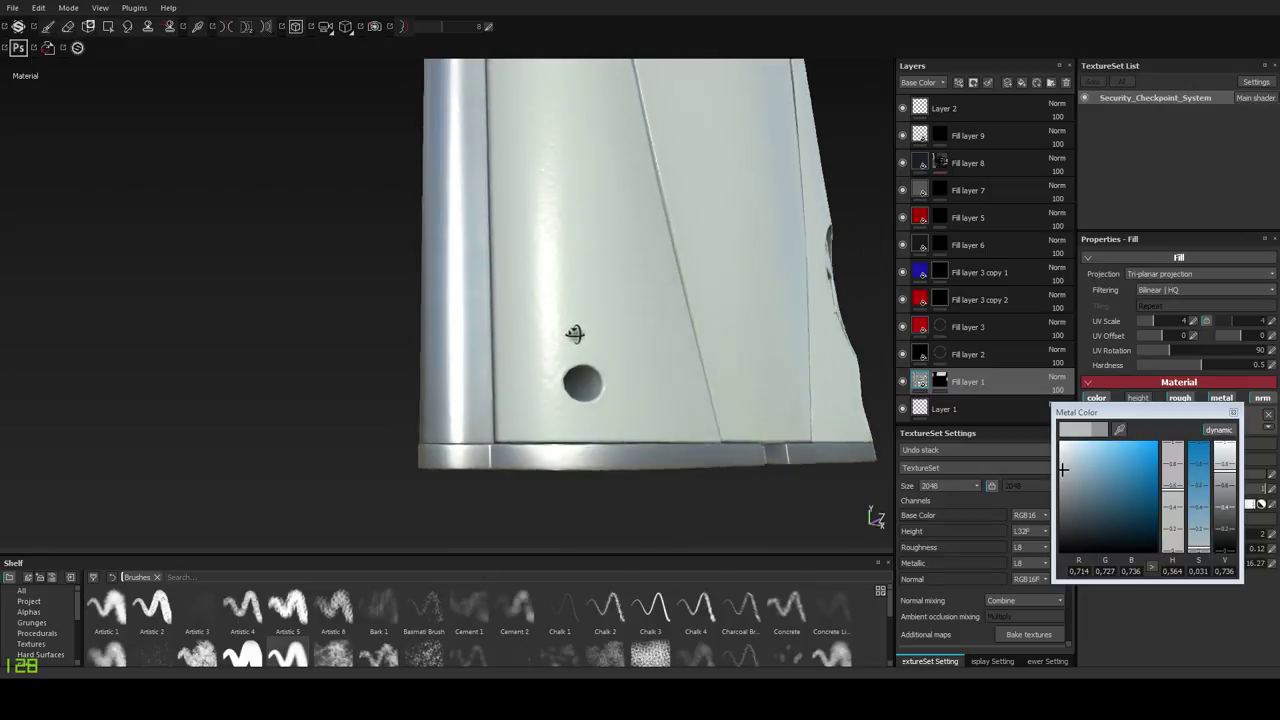
mouse_move(574, 333)
middle_mouse_down()
mouse_move(591, 374)
mouse_move(550, 338)
middle_mouse_up()
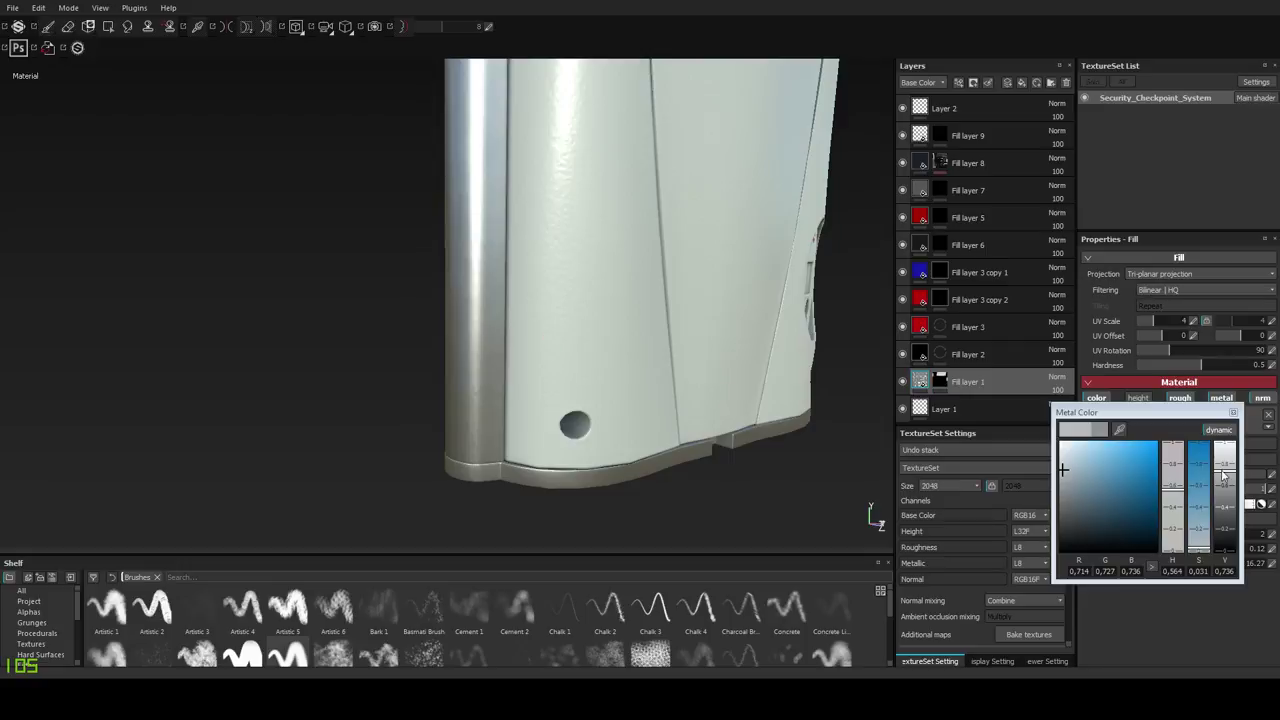
left_click_drag(1223, 481, 1223, 486)
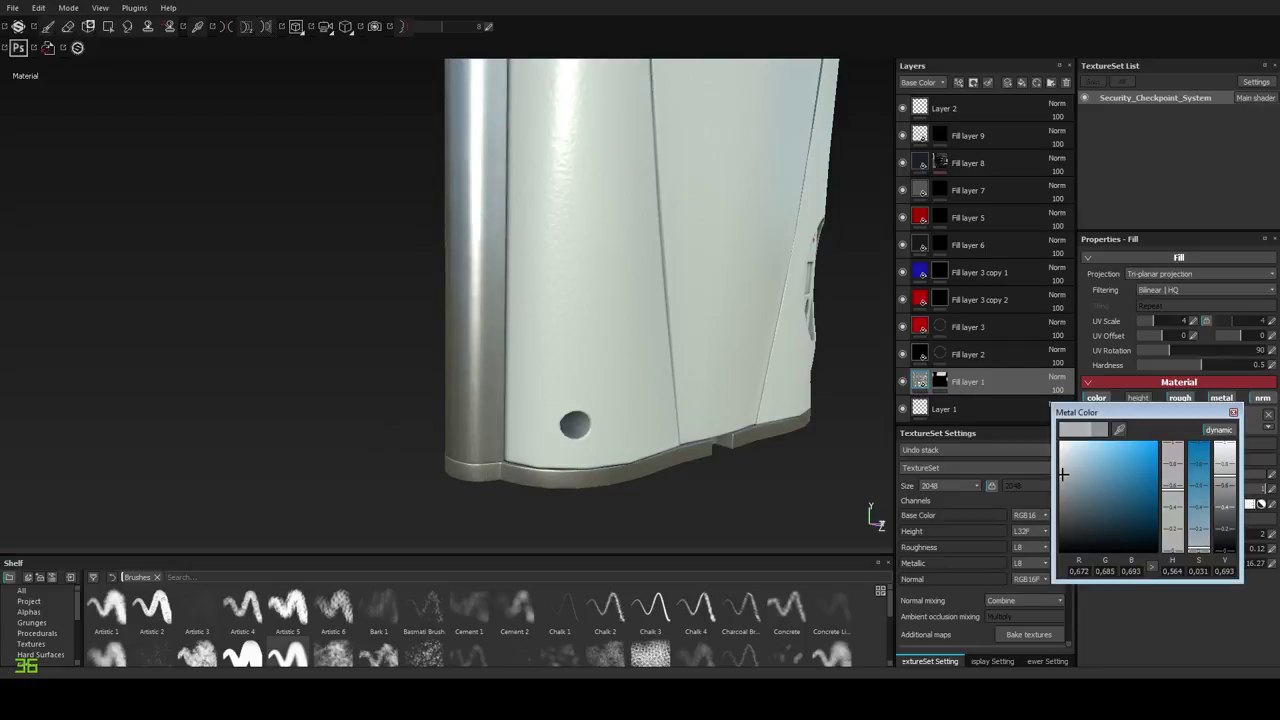
Remove the trim strip along the bottom of the base from the Fill layer 1 mask with a black polygon fill.
left_click(970, 389)
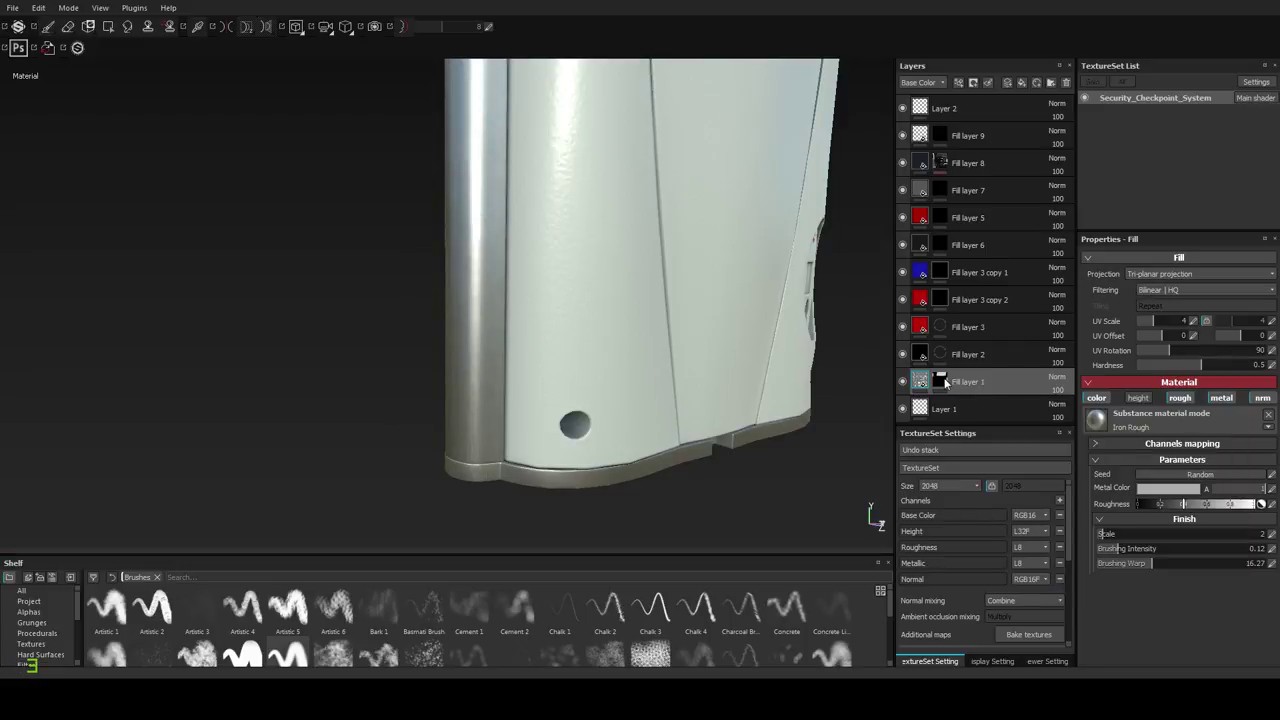
left_click(942, 381)
left_click(108, 26)
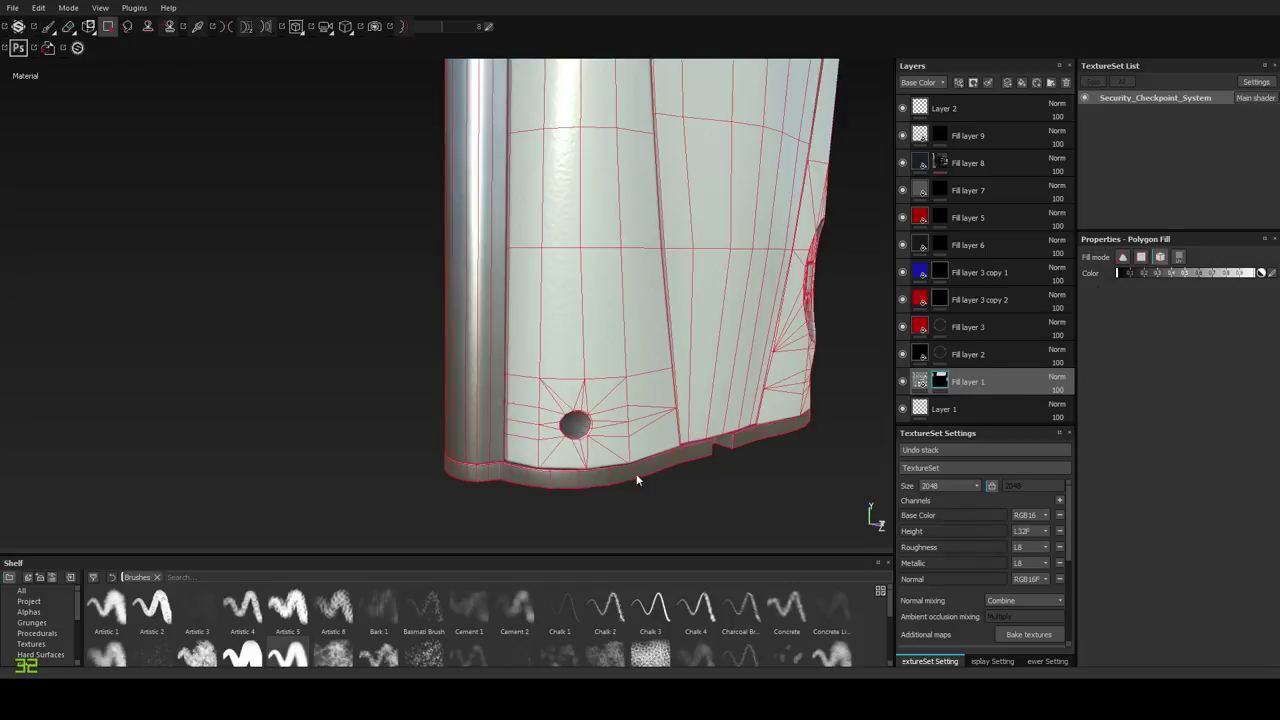
left_click(637, 479)
Duplicate Fill layer 1, give the copy a black mask and polygon-fill only the bottom trim strip of the base in white.
right_click(982, 381)
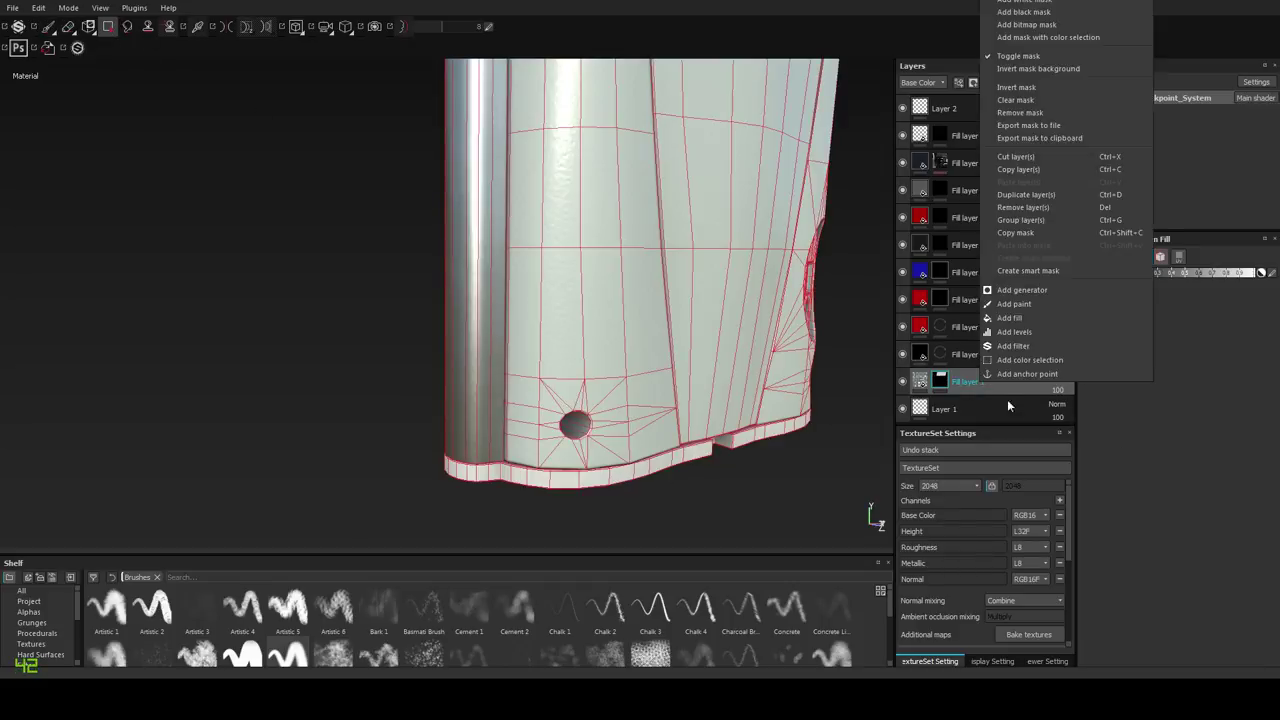
left_click(1041, 203)
right_click(946, 381)
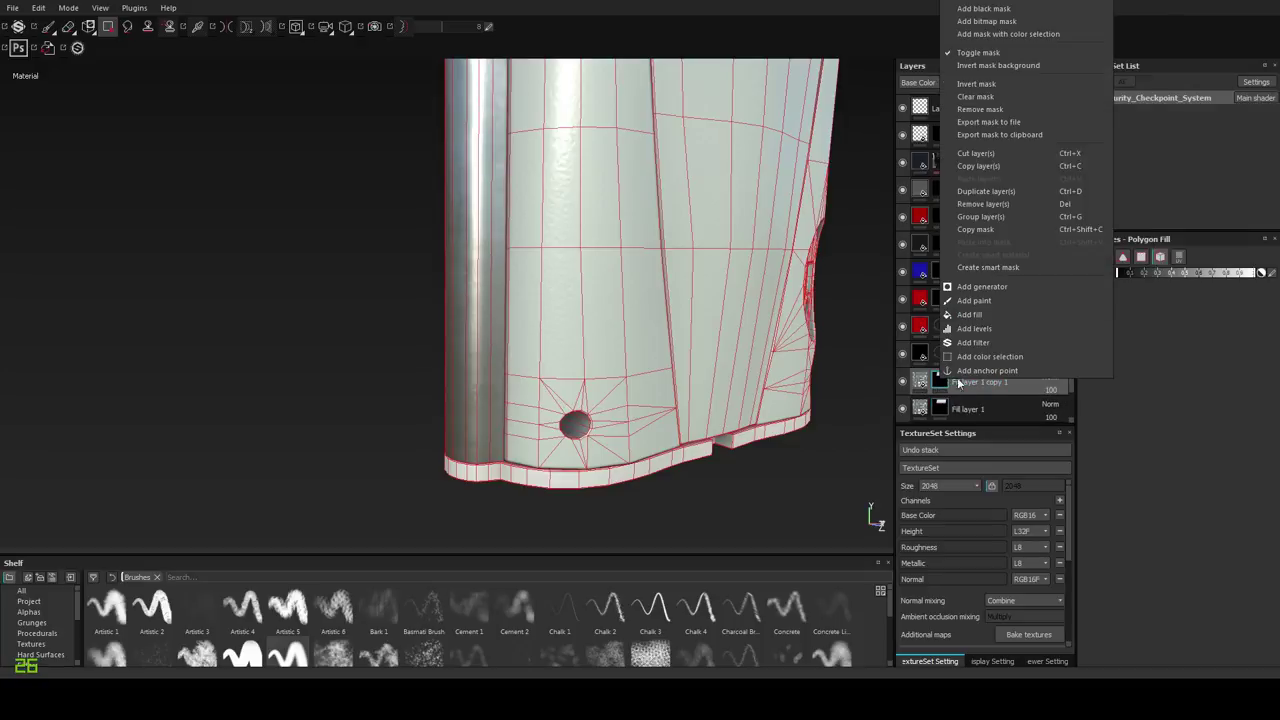
left_click(984, 21)
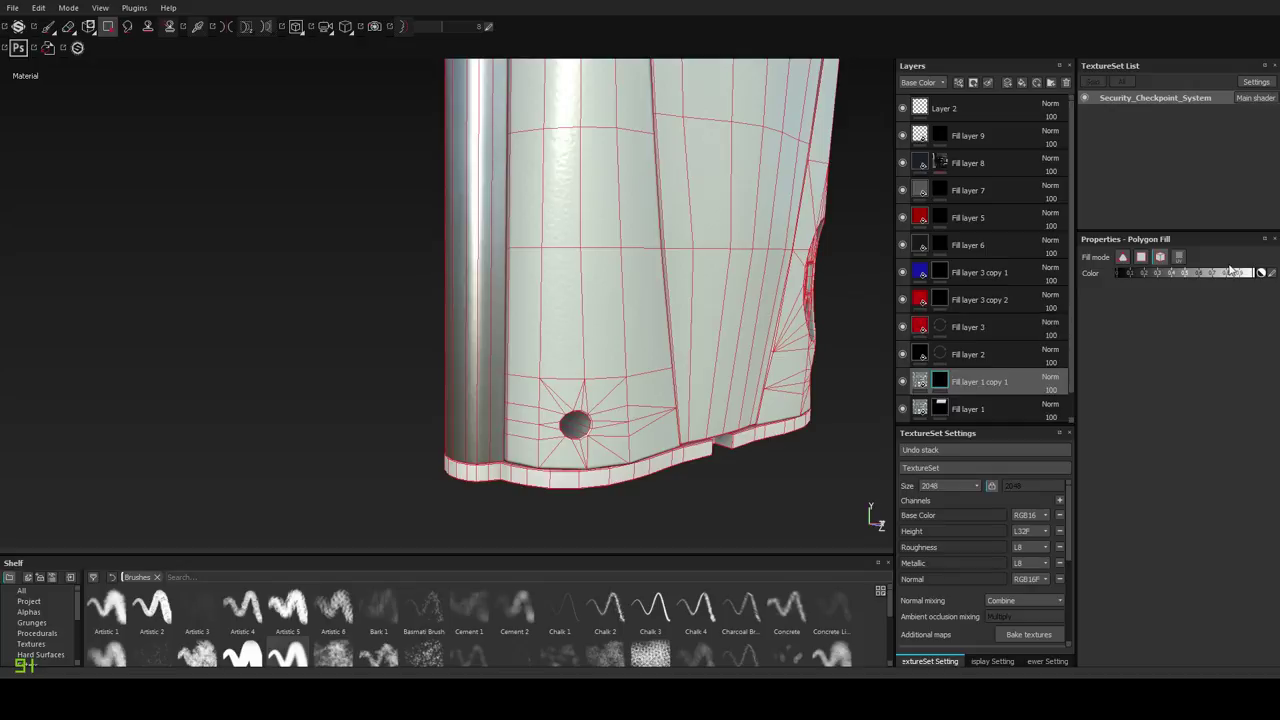
left_click(612, 484)
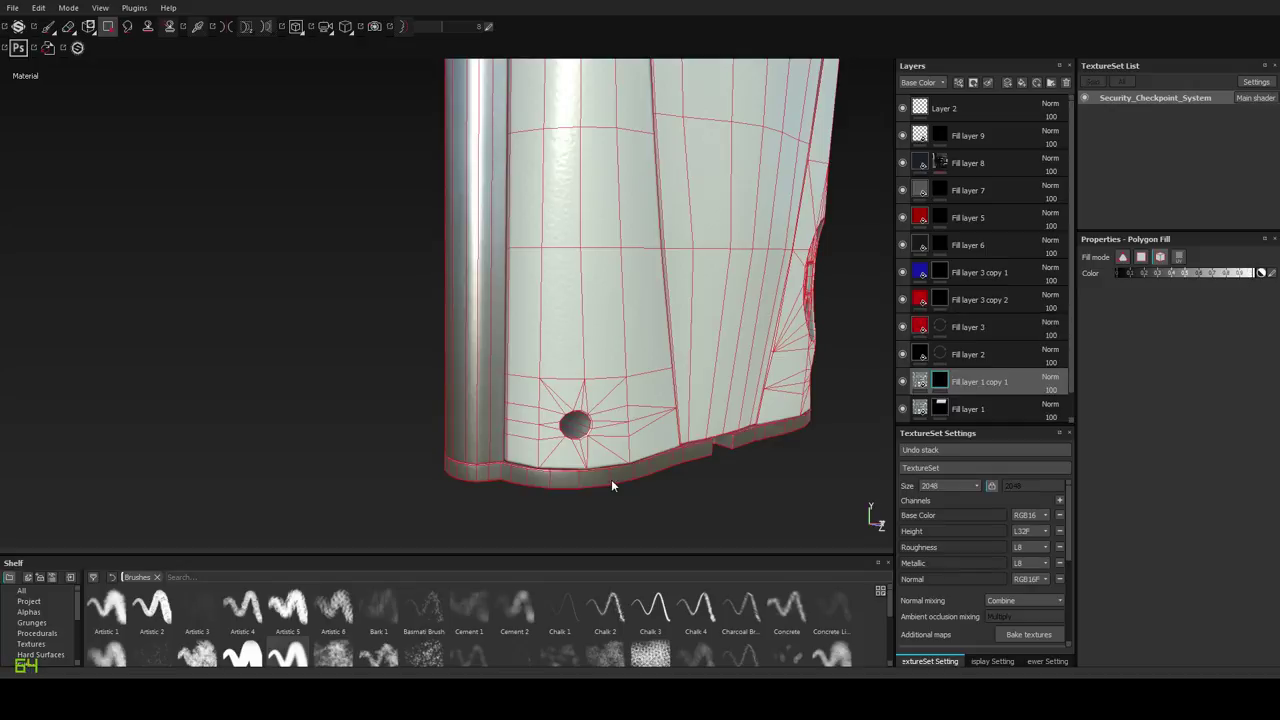
Set the metal color of Fill layer 1 copy 1 to a darker grey for the bottom trim and check it up close.
left_click(922, 381)
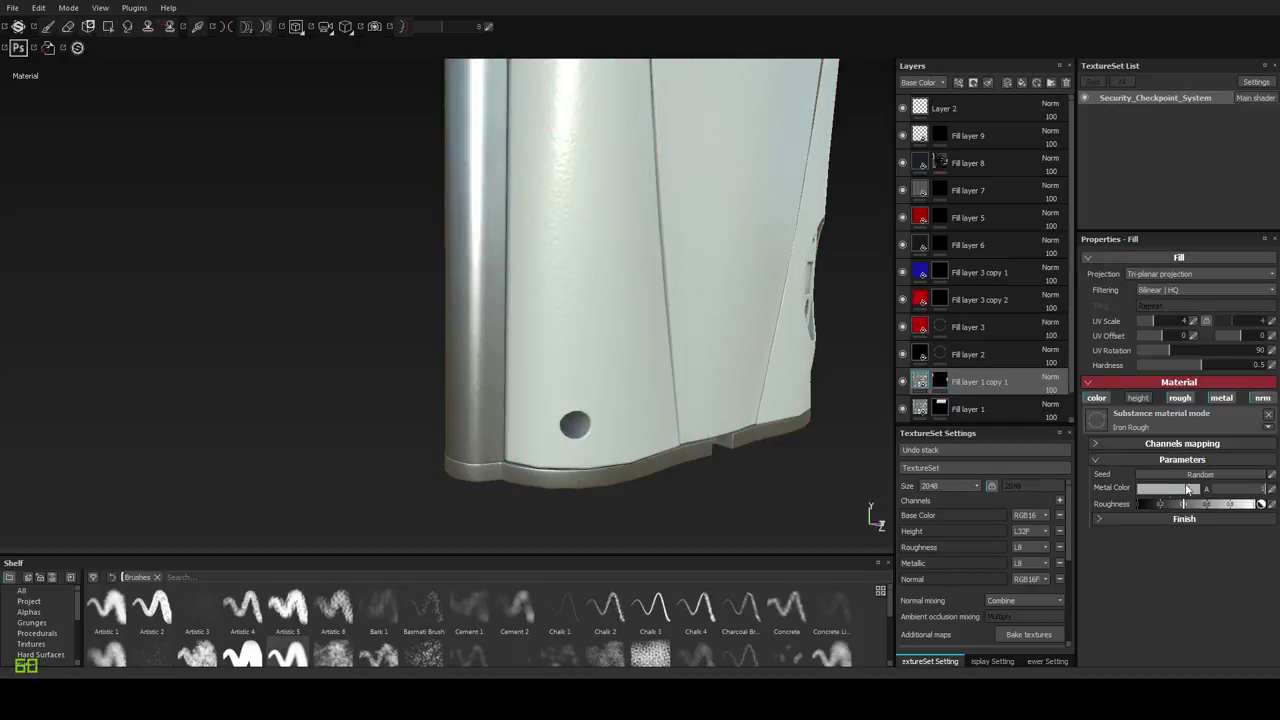
left_click(1184, 489)
left_click_drag(1244, 504, 1244, 524)
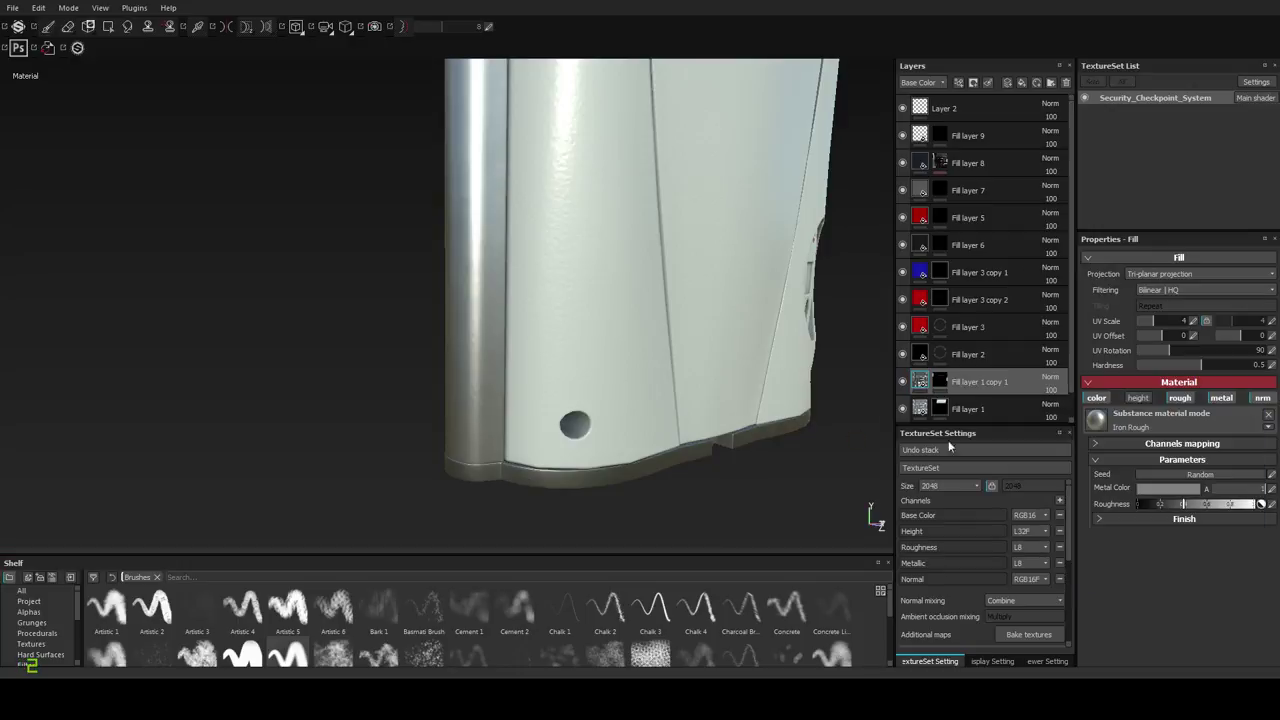
left_click_drag(694, 391, 551, 437, "alt")
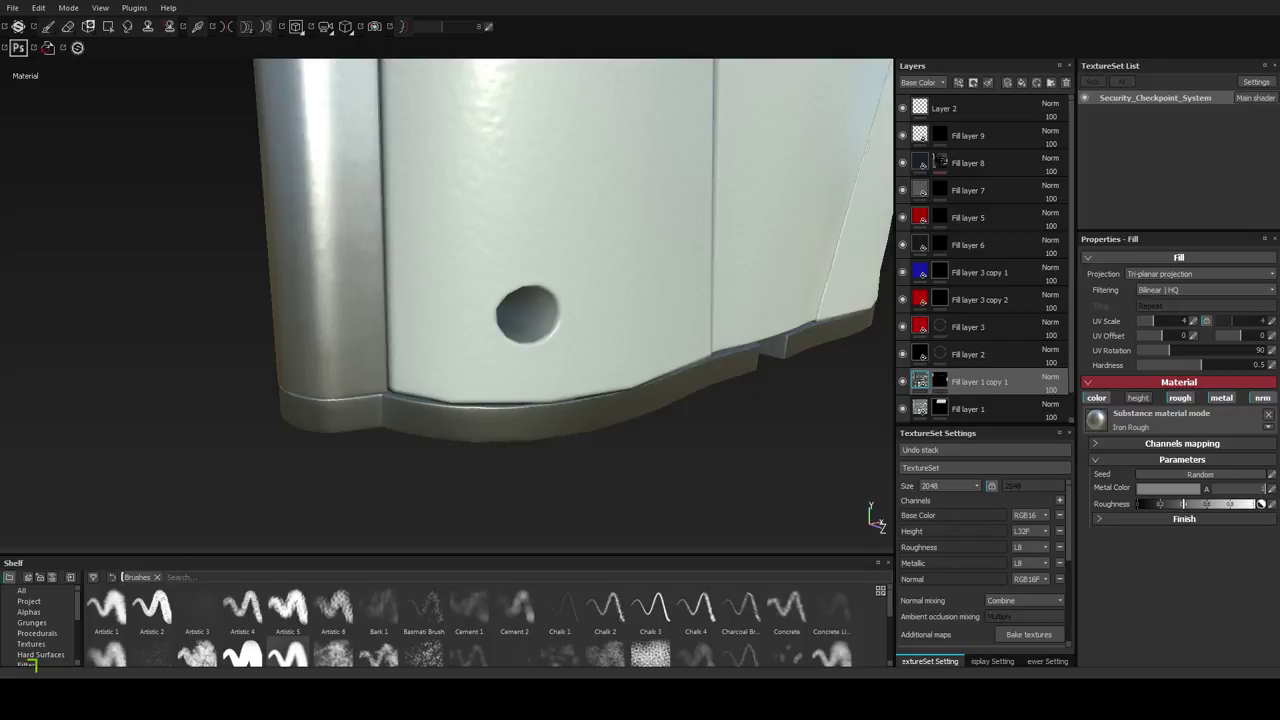
left_click_drag(586, 434, 530, 410, "alt")
Group Fill layer 1 copy 1 into a folder and name the folder Metal.
left_click(939, 383)
key("4")
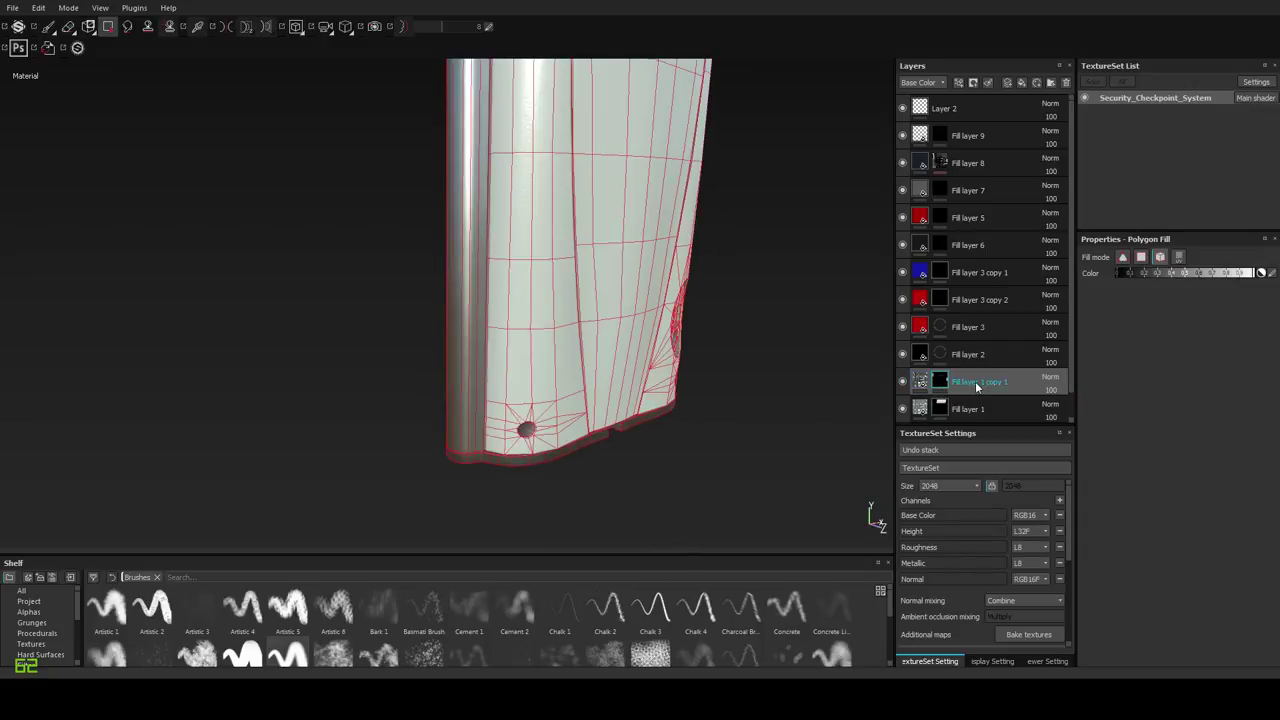
key("ctrl+g")
double_click(957, 381)
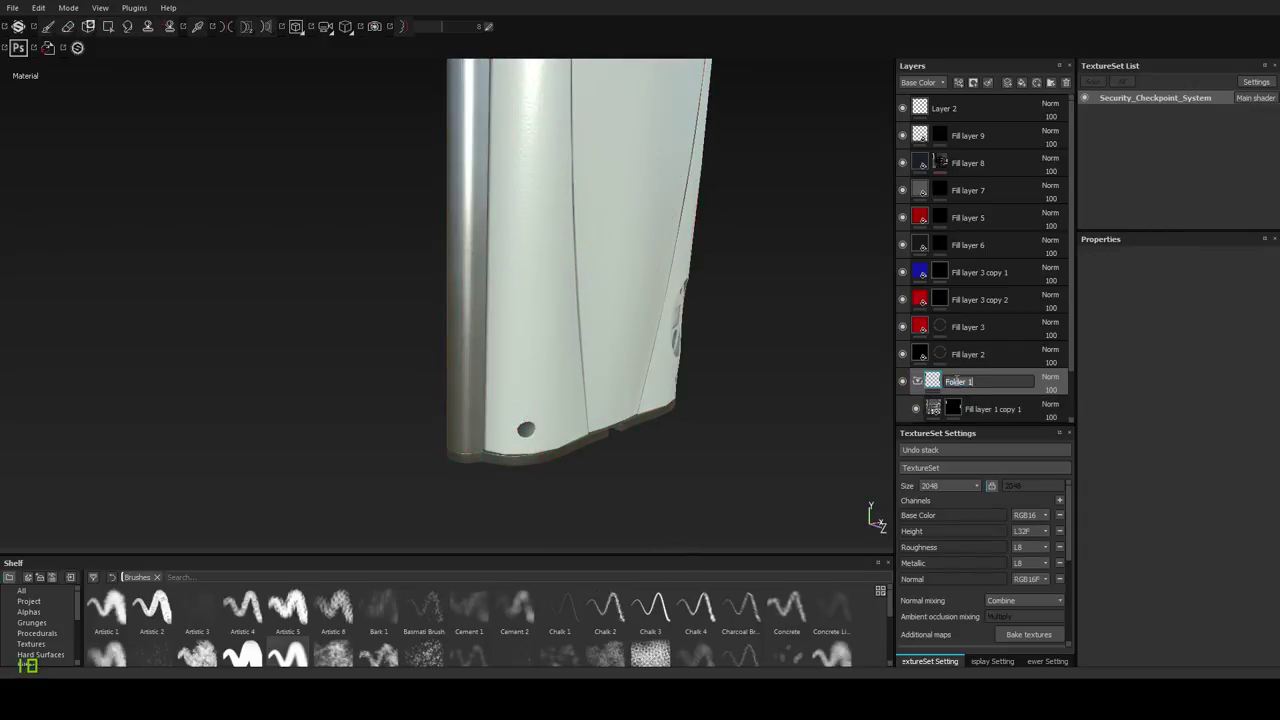
type("B")
Add a new fill layer above Fill layer 1 copy 1 inside the Metal folder.
left_click(974, 403)
key("4")
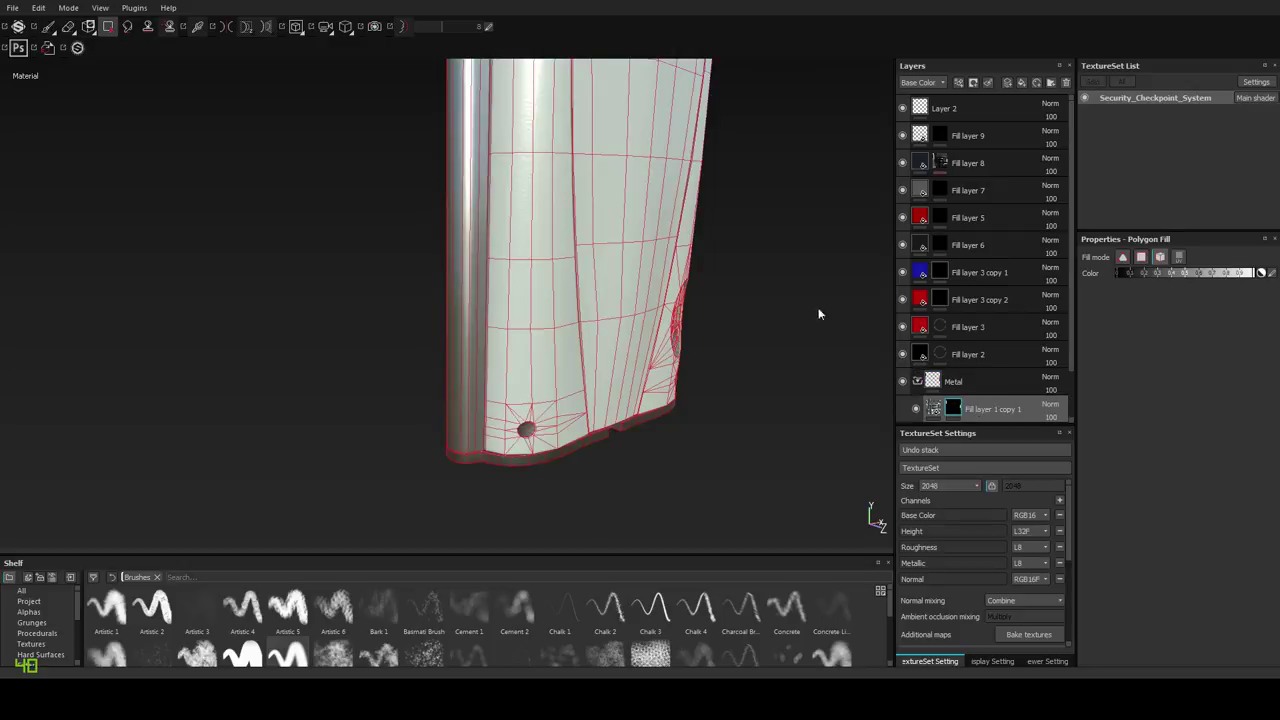
left_click(1022, 83)
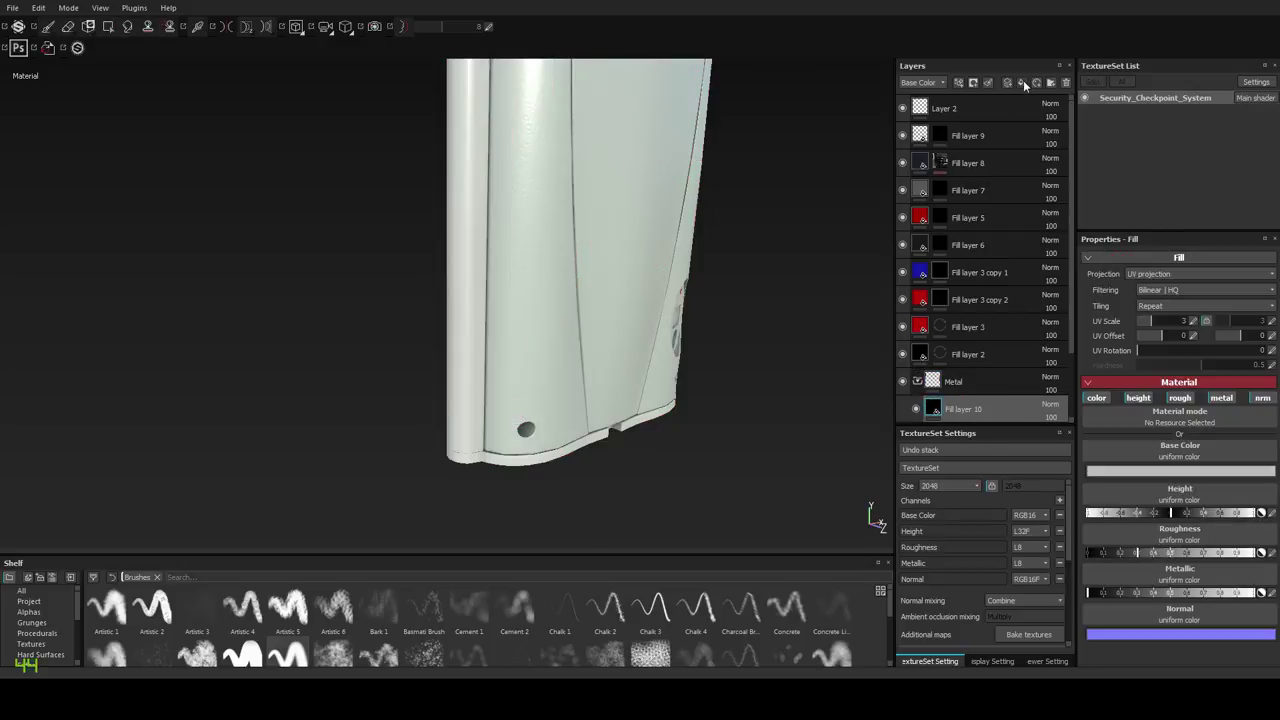
left_click_drag(624, 431, 584, 355, "alt")
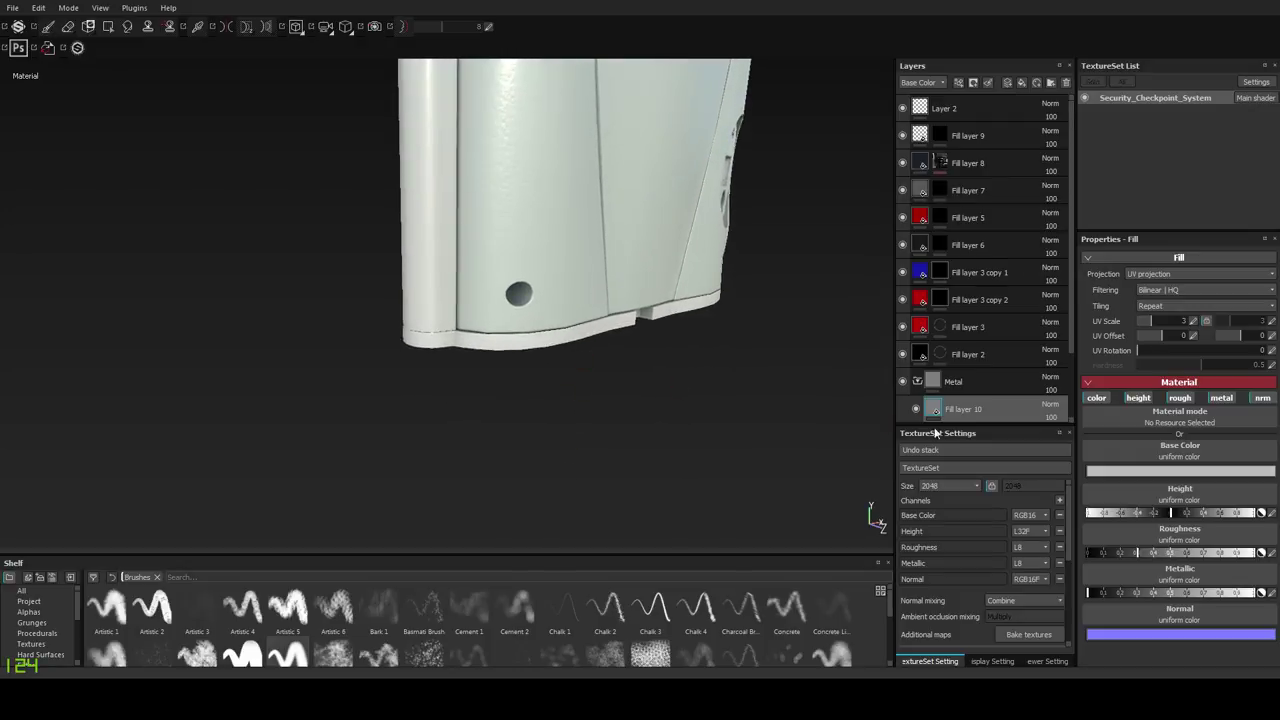
scroll(968, 387, "down", 2)
right_click(954, 330)
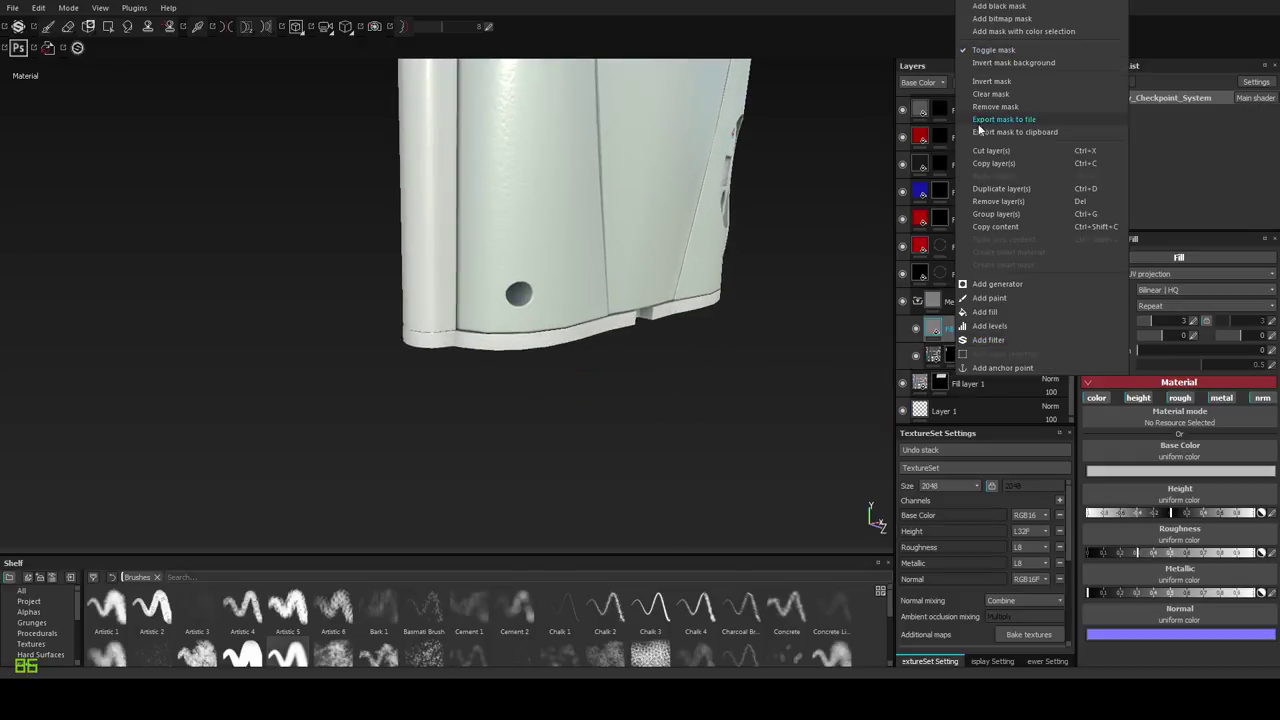
left_click(936, 329)
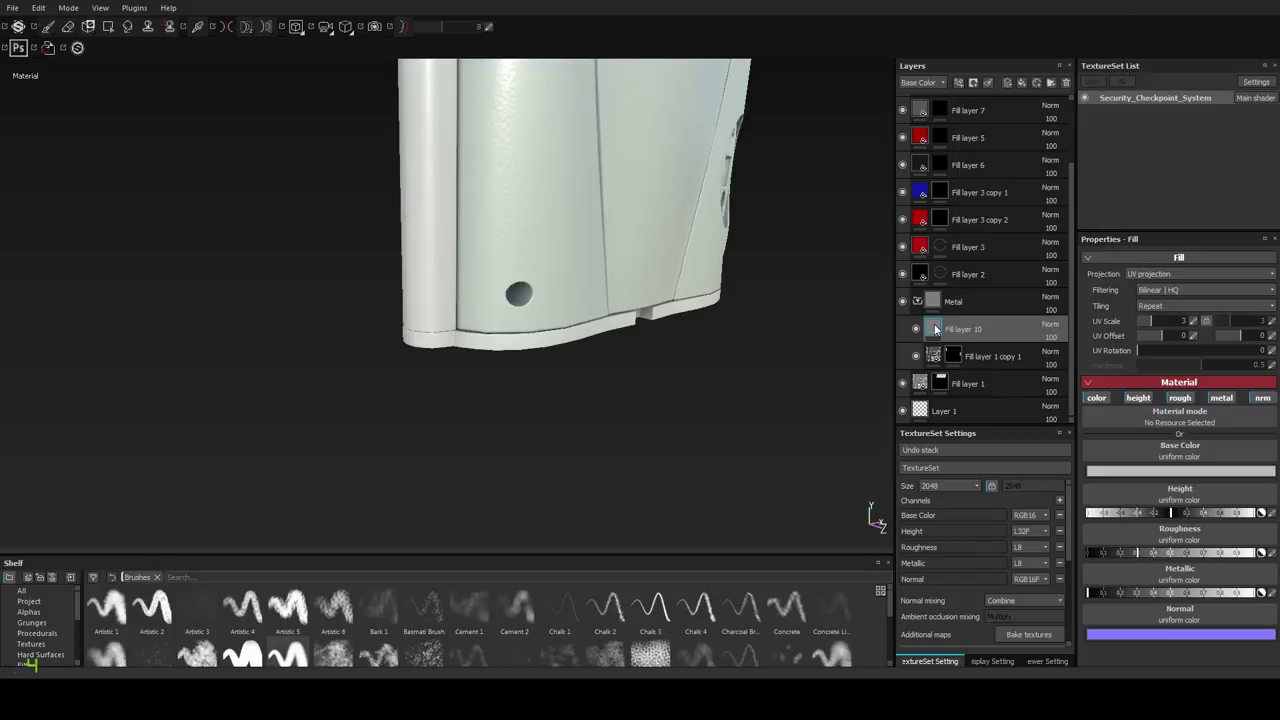
right_click(955, 330)
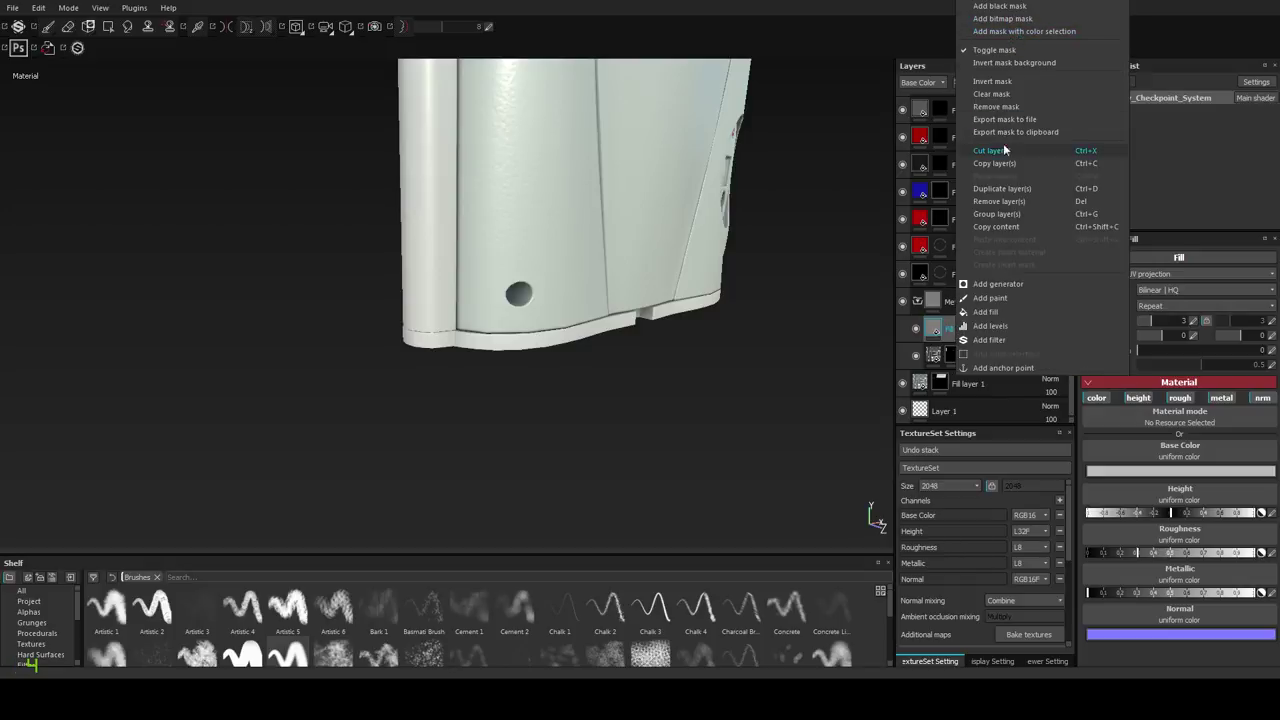
left_click(945, 307)
left_click(948, 307)
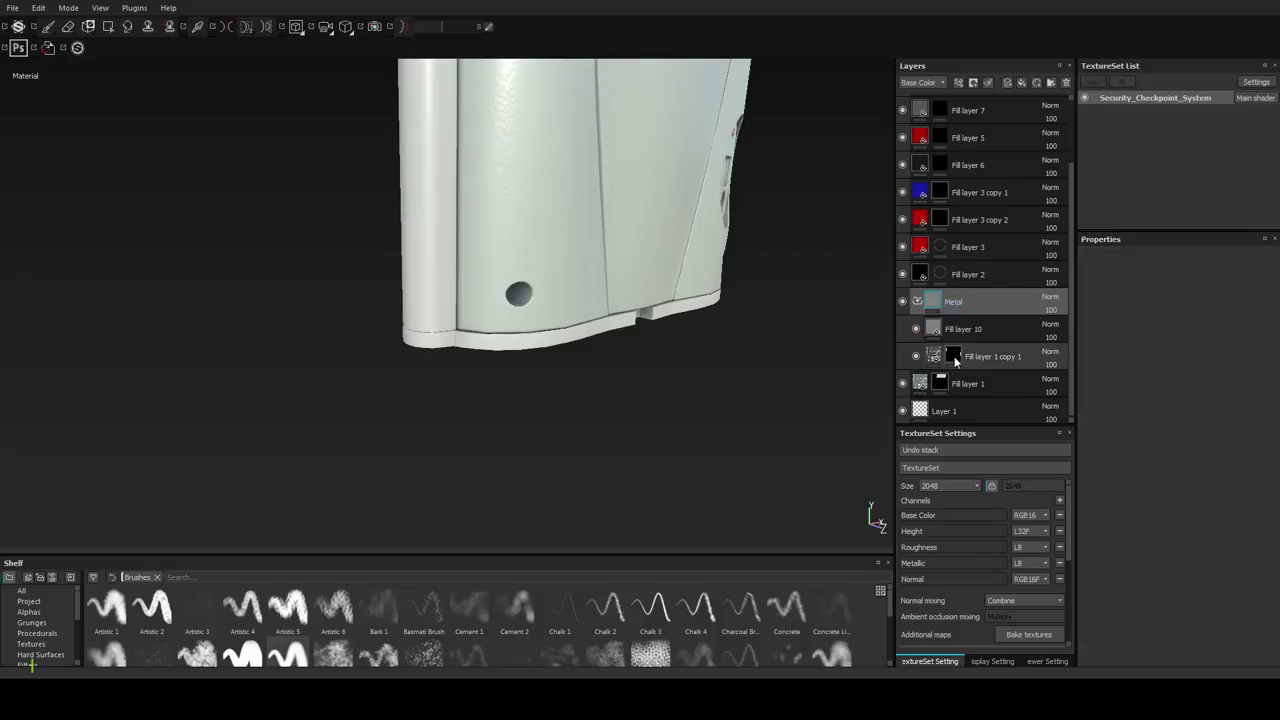
Add a black mask to the Metal folder and paste the mask copied from Fill layer 1 copy 1 into it.
left_click(953, 357)
right_click(954, 357)
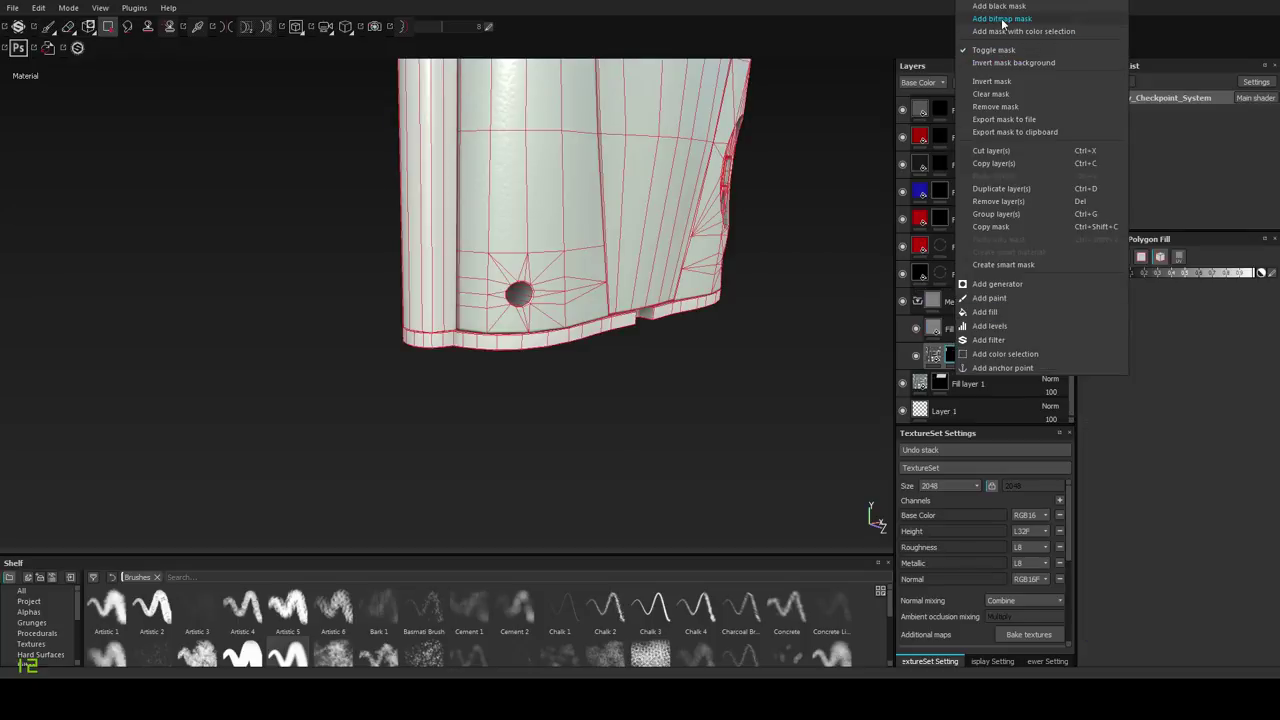
left_click(995, 227)
left_click(955, 300)
right_click(962, 302)
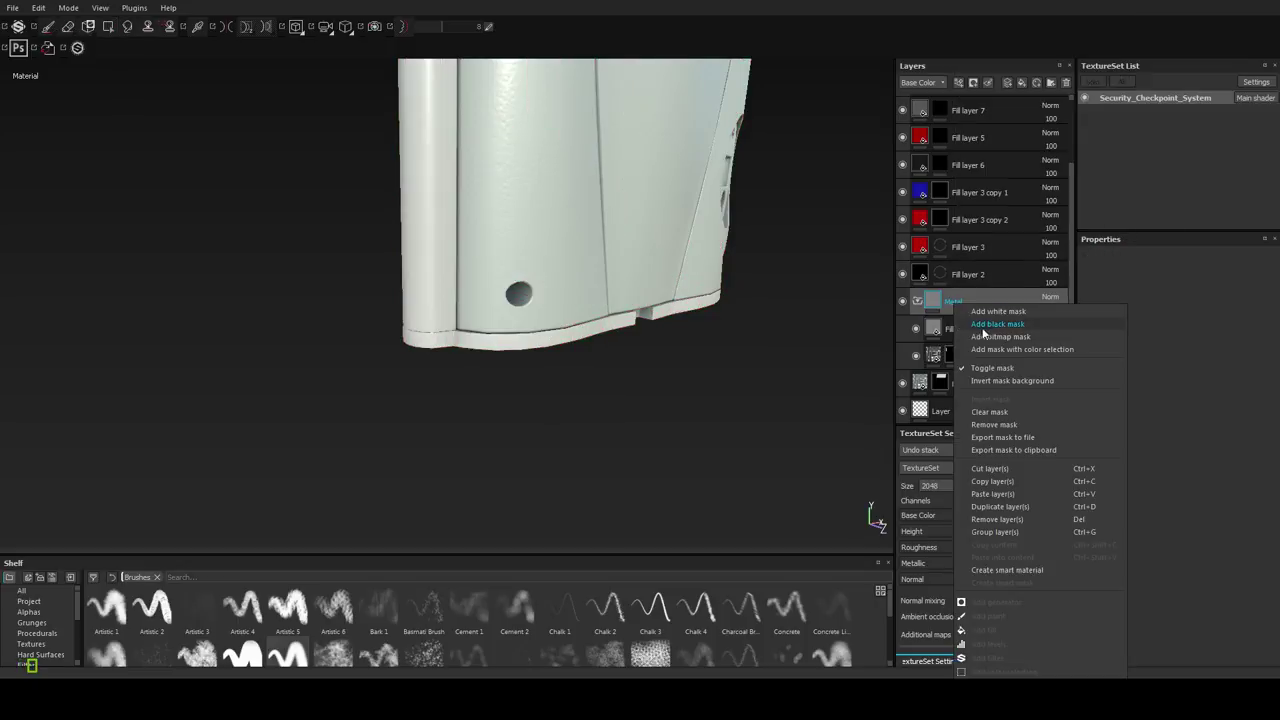
left_click(990, 324)
right_click(955, 300)
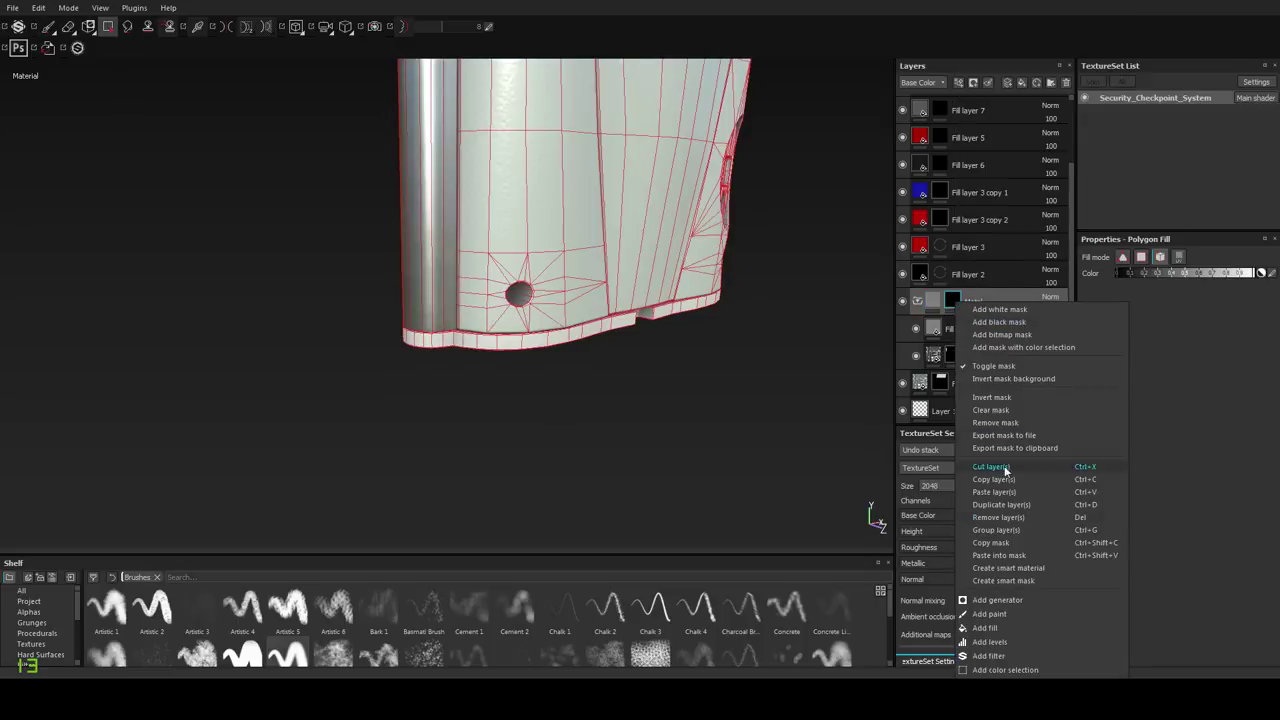
left_click(1000, 555)
Add a black mask to Fill layer 10 in the Metal folder.
left_click(952, 328)
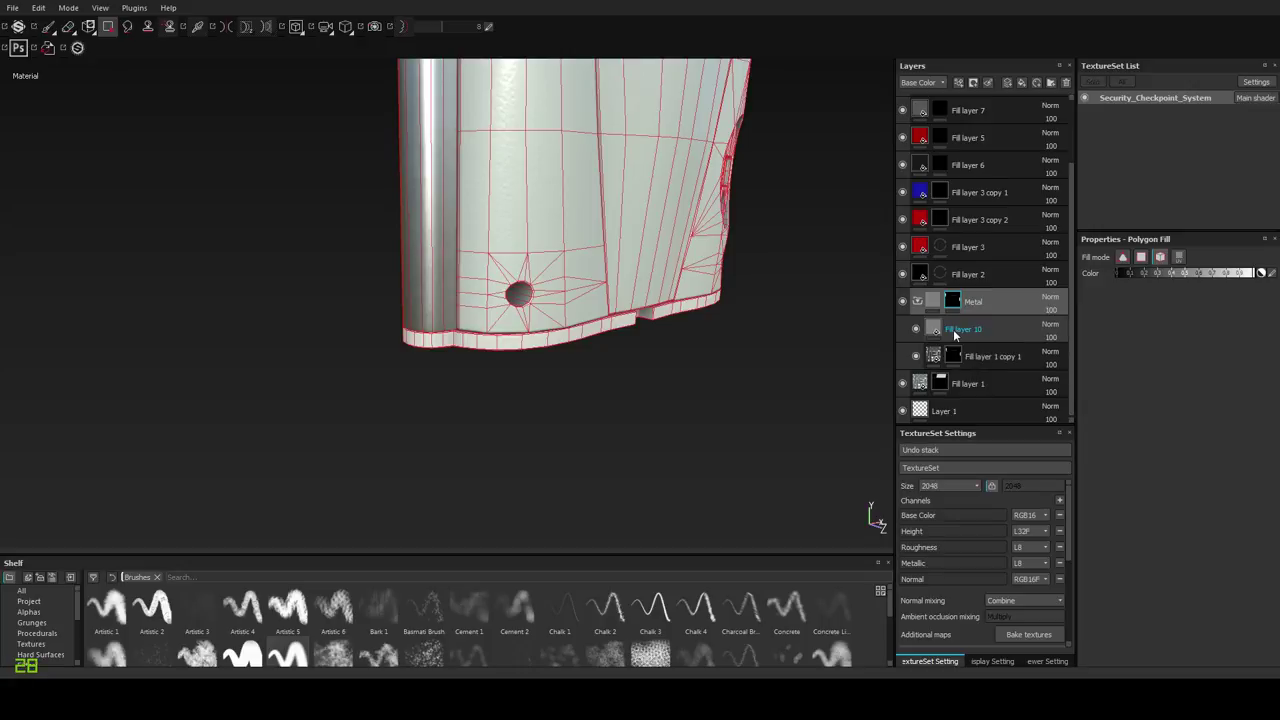
right_click(957, 338)
left_click(998, 7)
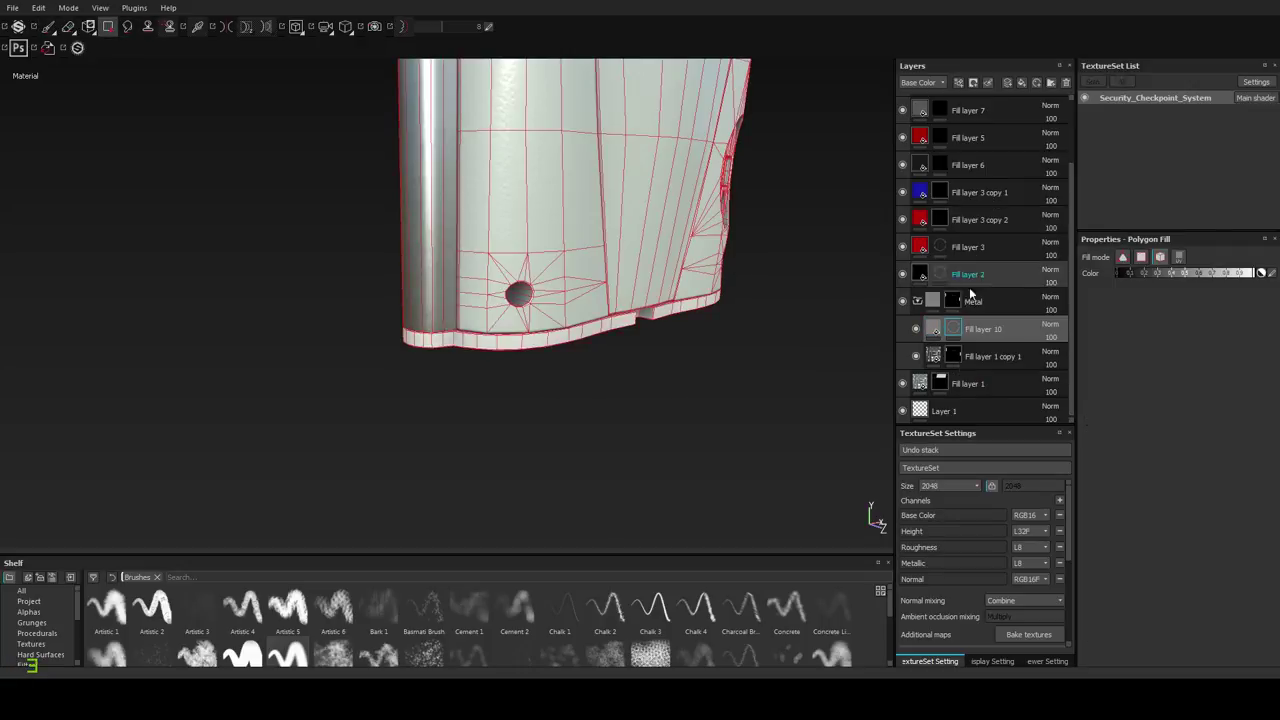
right_click(952, 330)
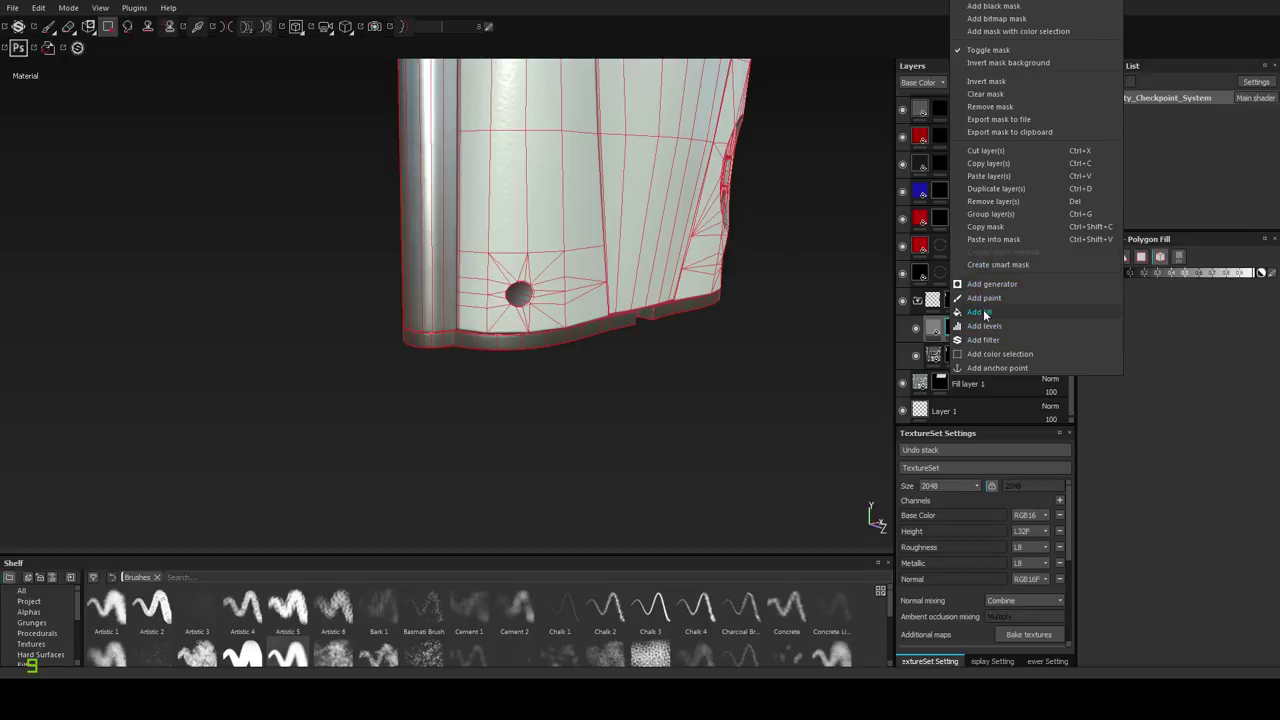
left_click(1202, 359)
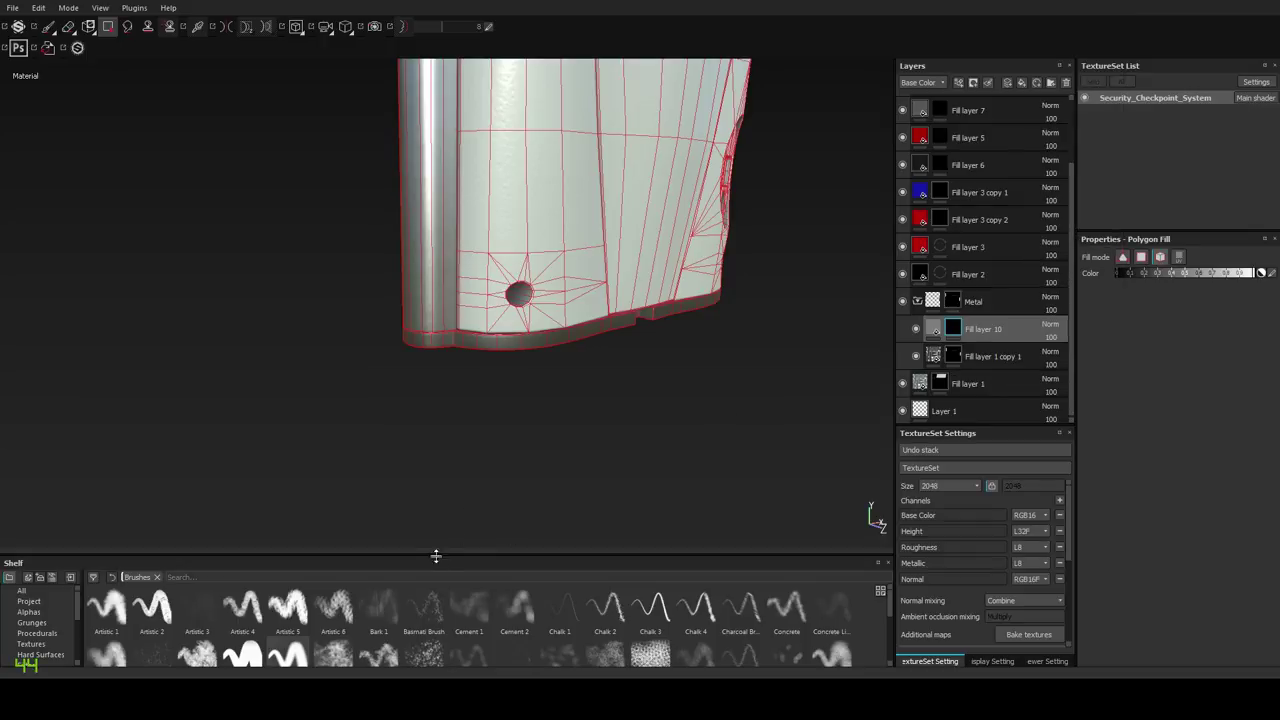
Enlarge the shelf and display its smart masks with large thumbnails.
left_click_drag(257, 558, 262, 412)
left_click(38, 585)
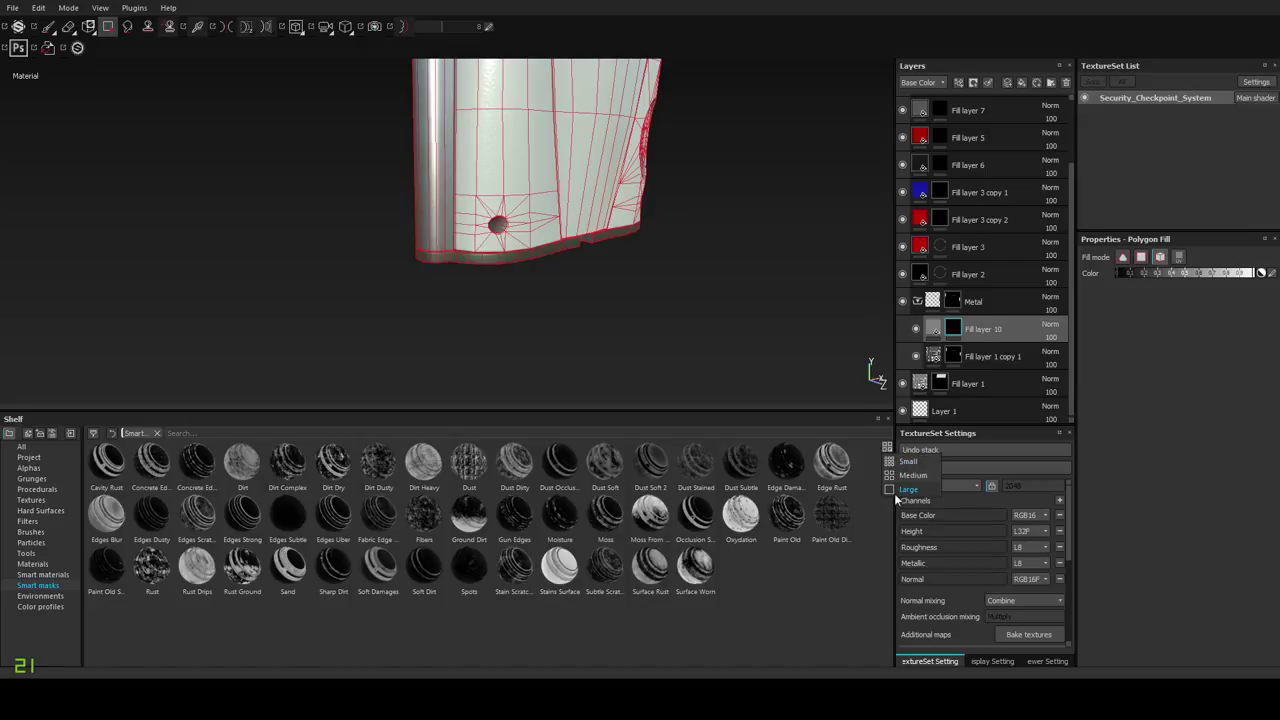
scroll(455, 523, "up", 3, "ctrl")
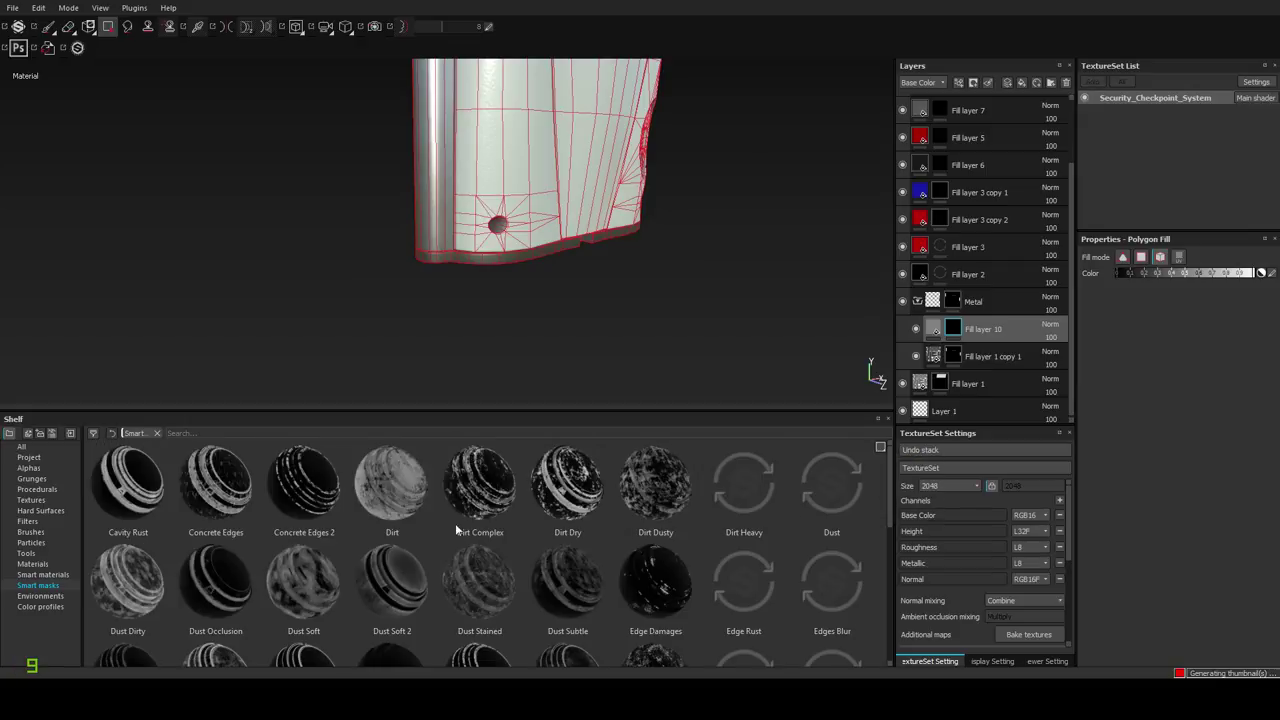
left_click(313, 490)
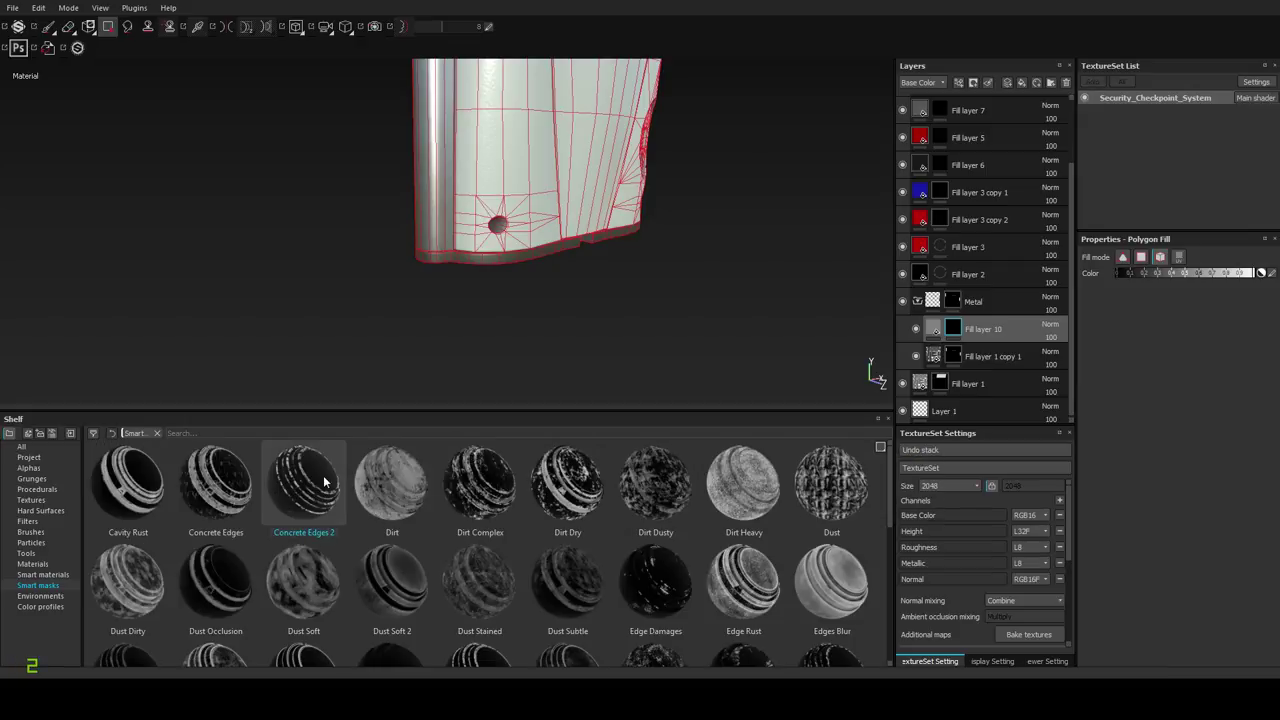
Try the Stain Scratches smart mask on Fill layer 10 in the Metal folder and inspect the base trim.
mouse_move(323, 483)
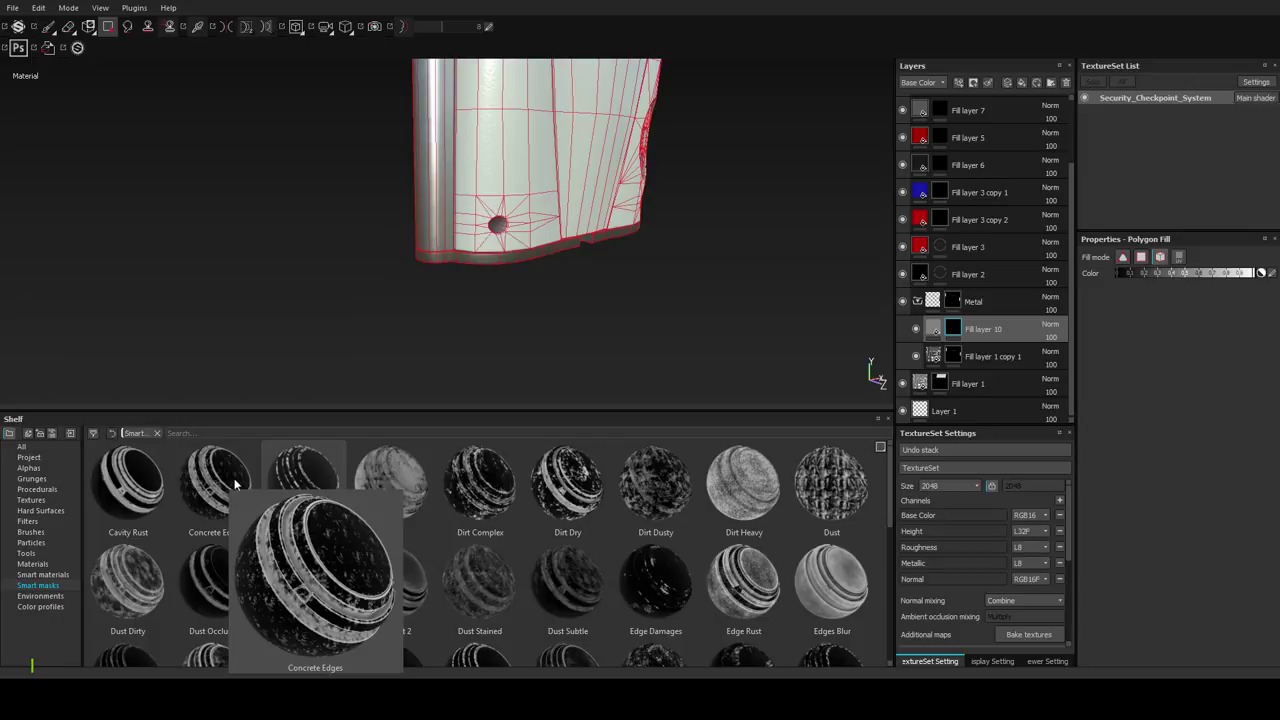
left_click_drag(885, 489, 904, 626)
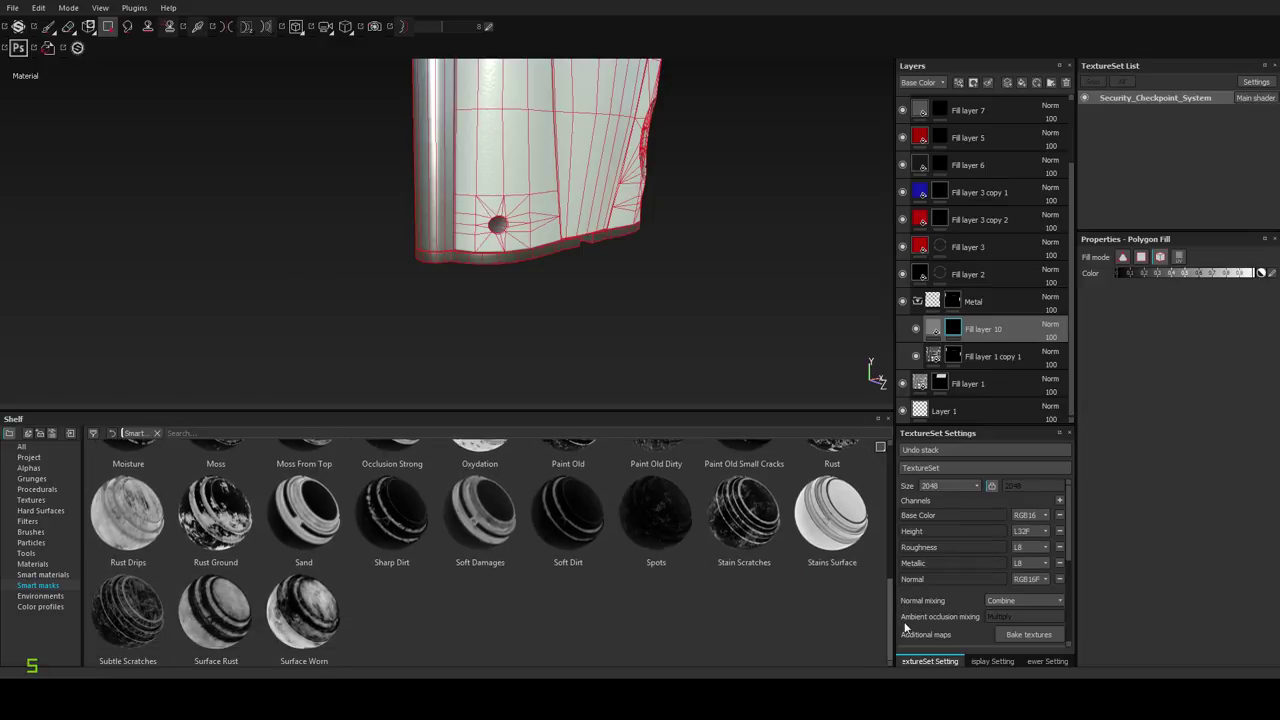
mouse_move(748, 563)
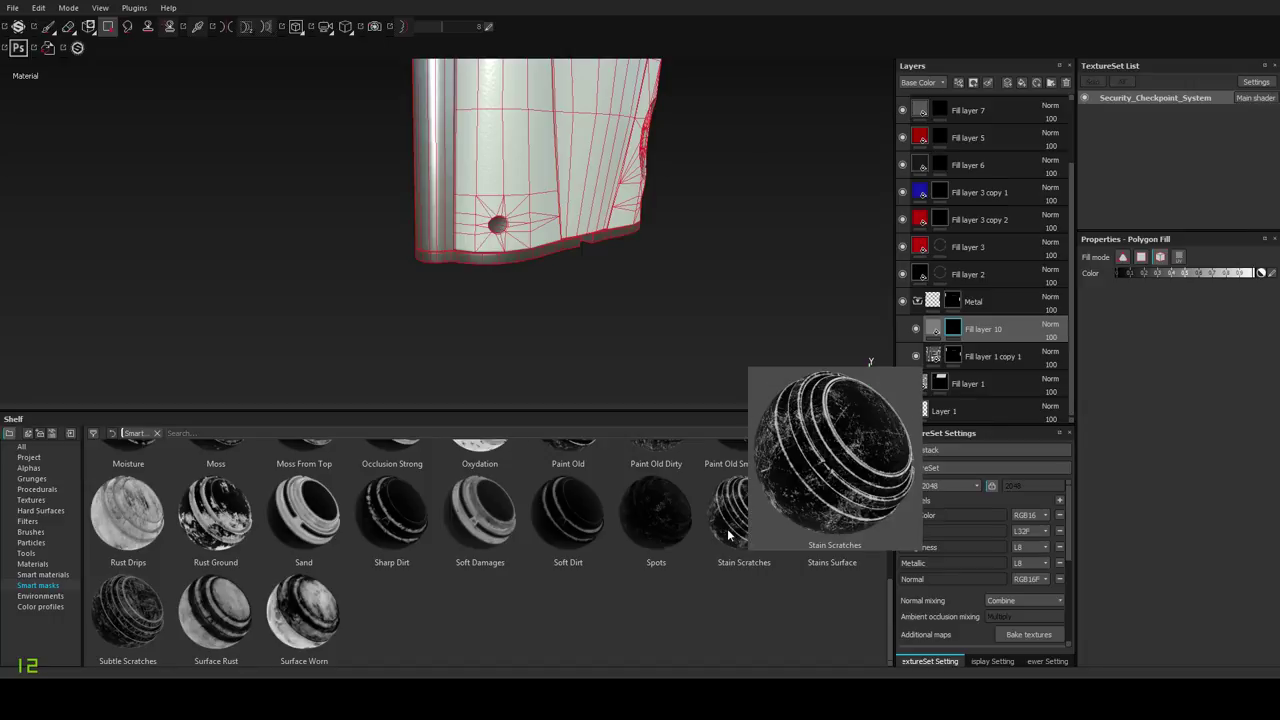
left_click_drag(728, 535, 1000, 330)
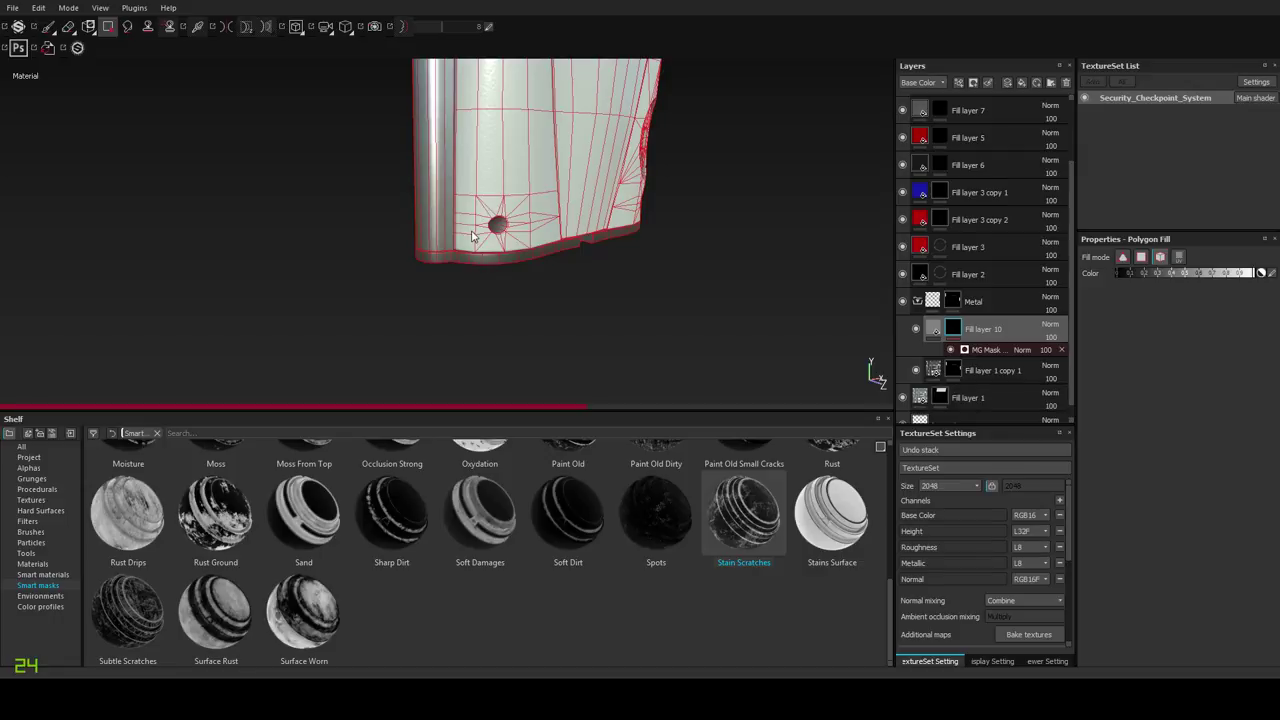
right_click_drag(457, 338, 494, 408, "alt")
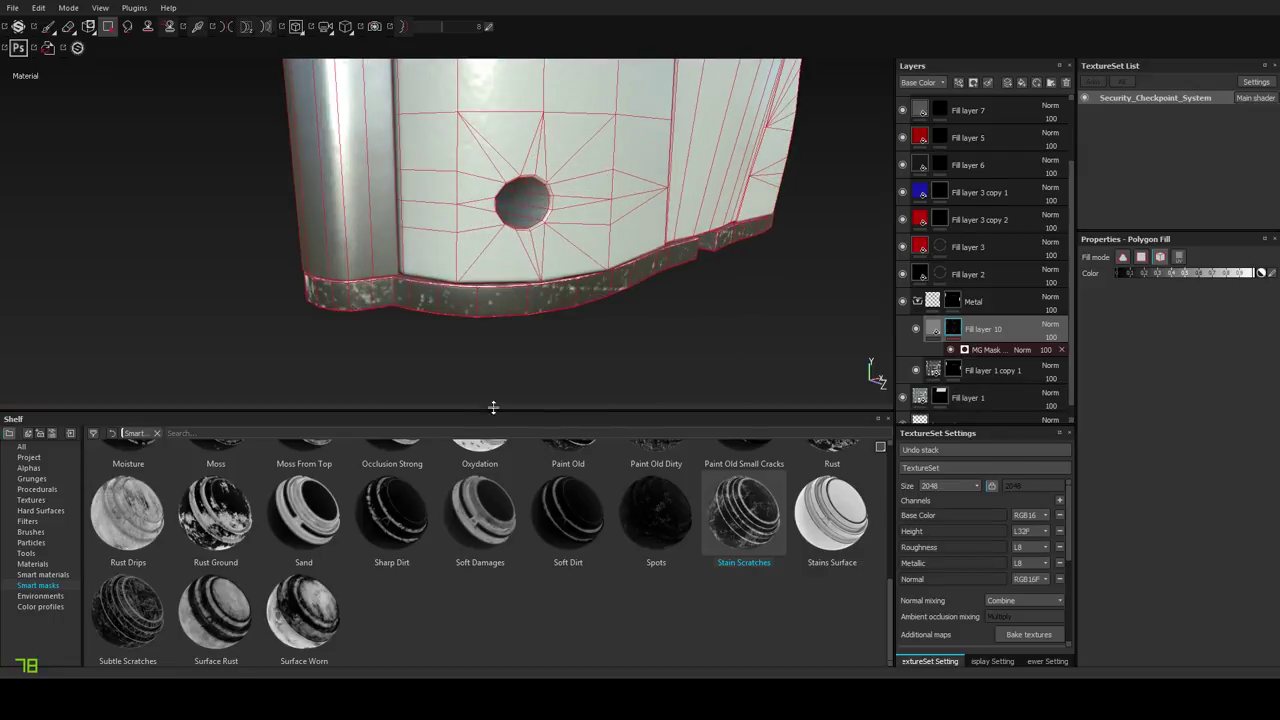
mouse_move(498, 400)
left_mouse_down("alt")
mouse_move(534, 340)
mouse_move(532, 316)
left_mouse_up("alt")
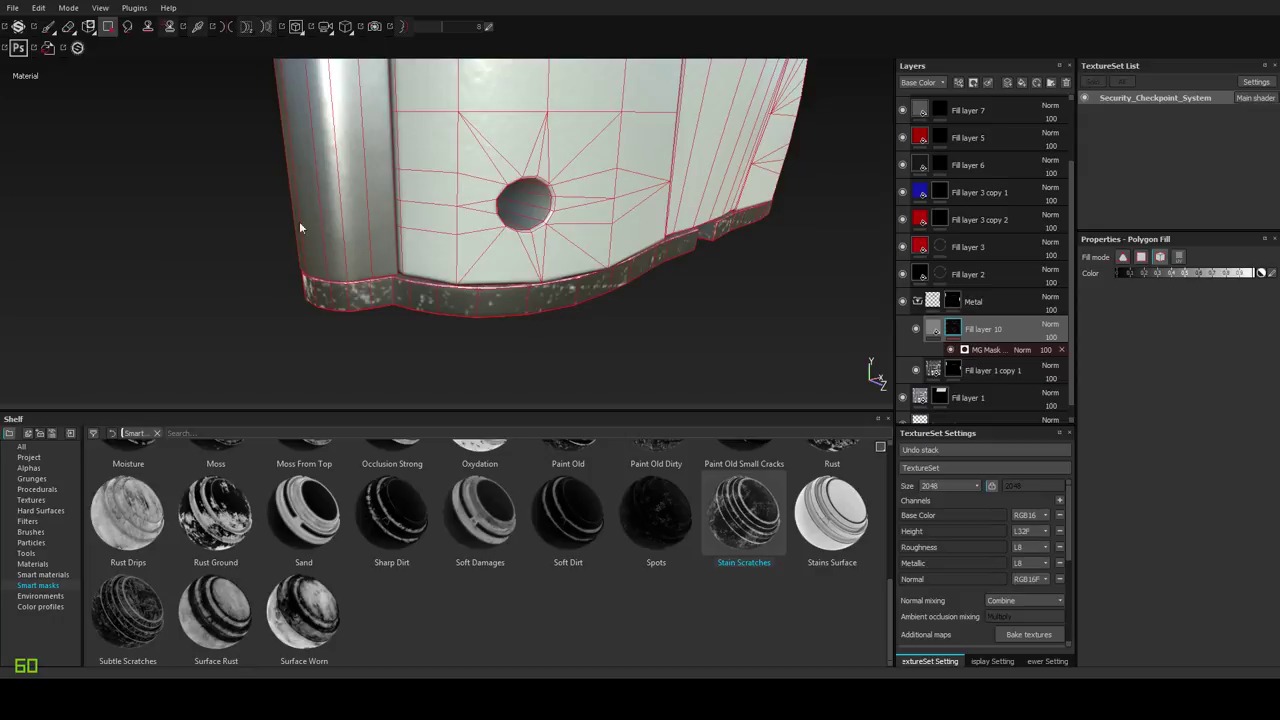
key("1")
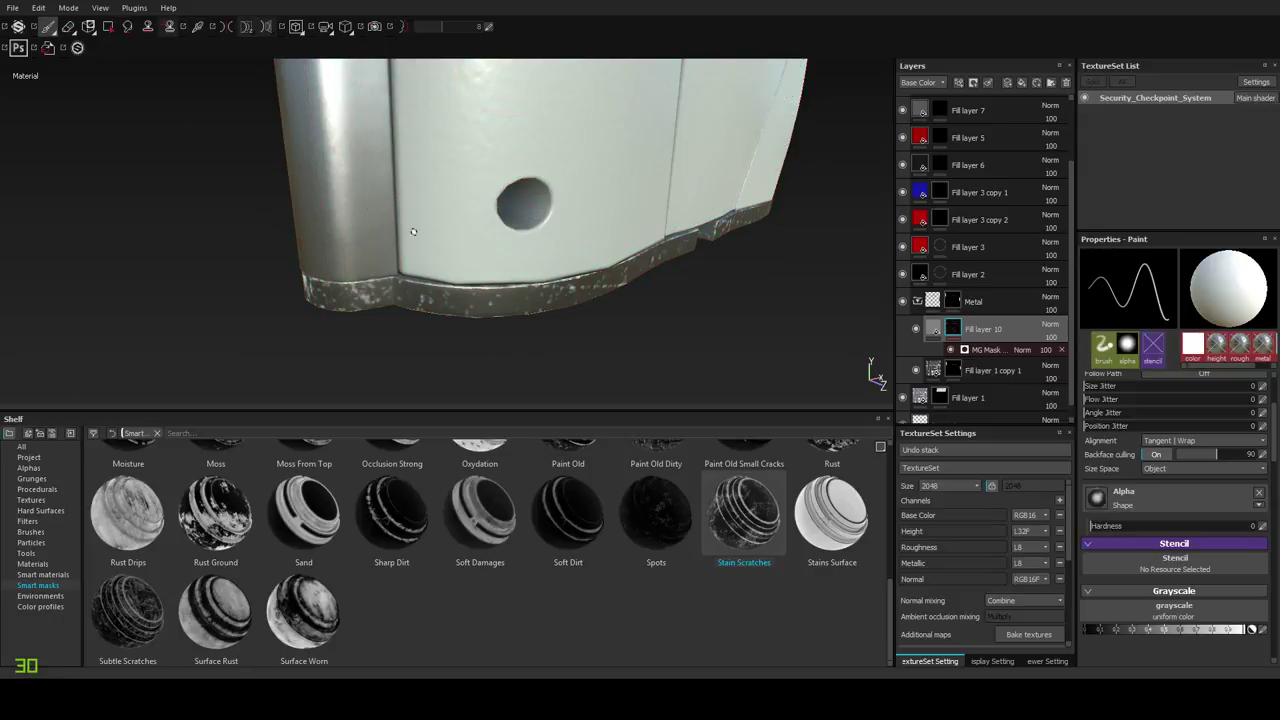
Adjust the roughness of Fill layer 10 and set its base color to a light grey of about 0.501, 0.460, 0.460.
left_click(977, 331)
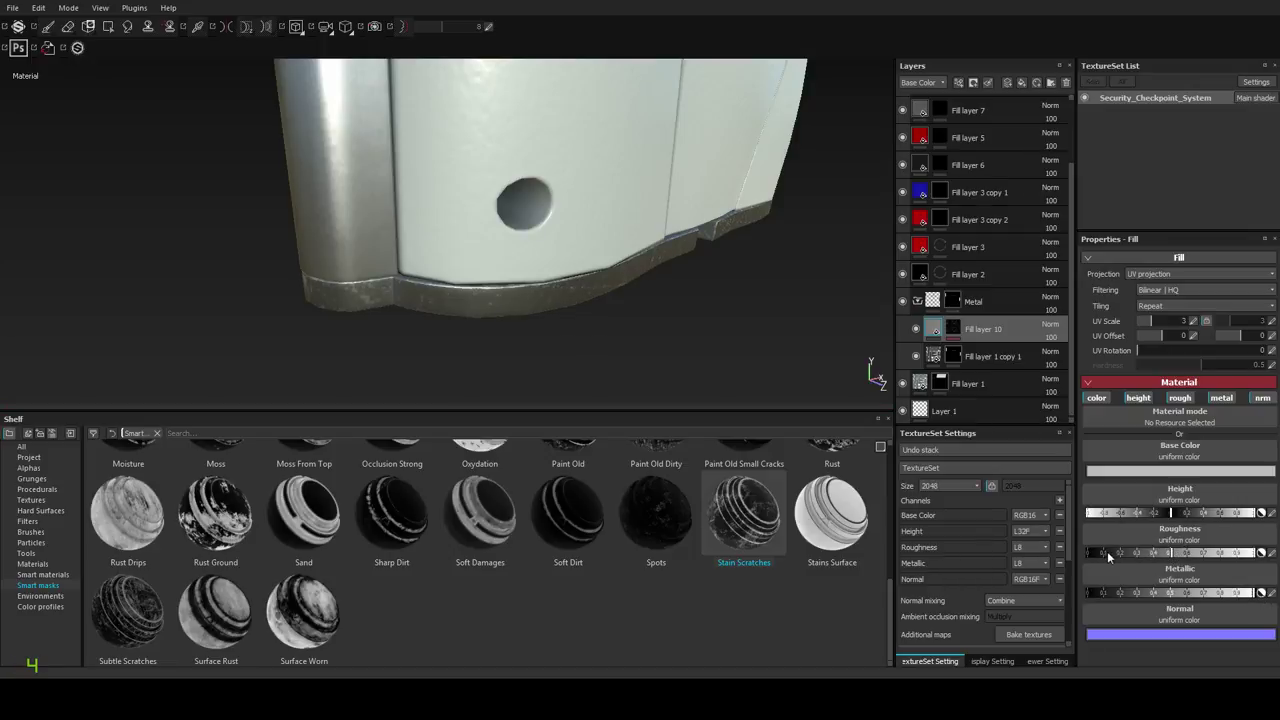
mouse_move(1108, 557)
left_mouse_down()
mouse_move(1176, 557)
mouse_move(1155, 557)
left_mouse_up()
left_click(1180, 471)
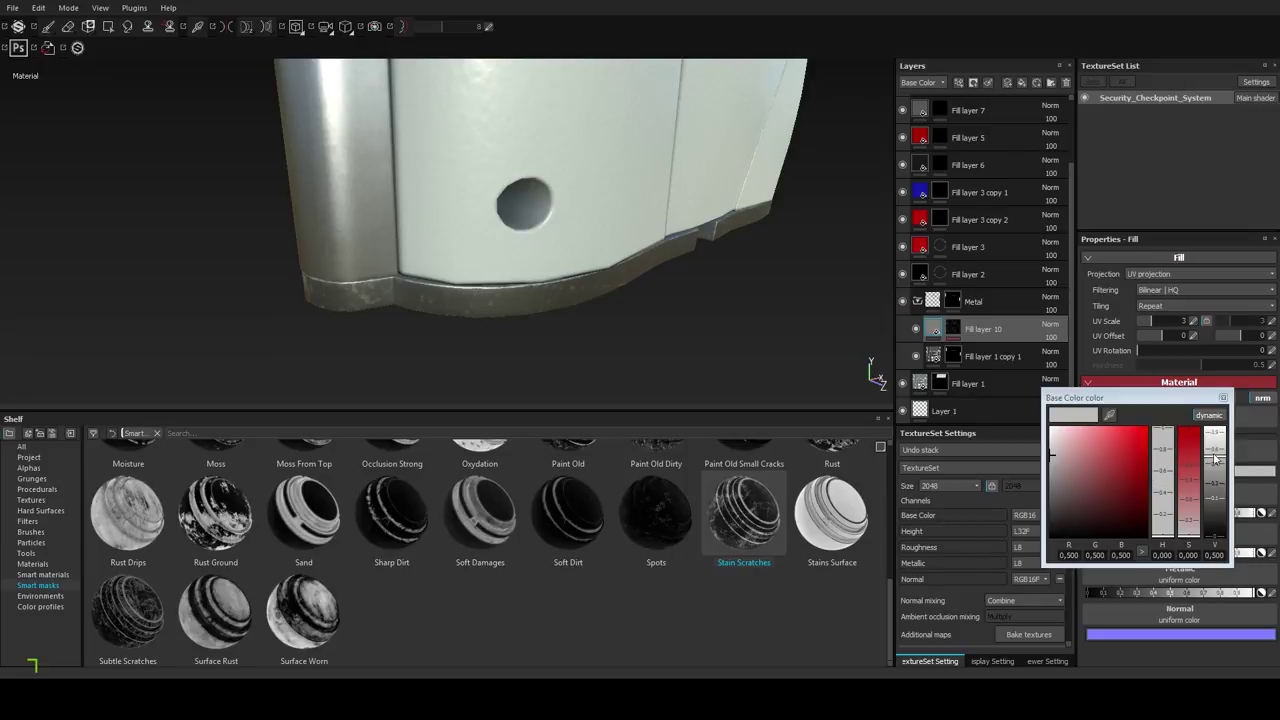
left_click_drag(1052, 435, 1054, 455)
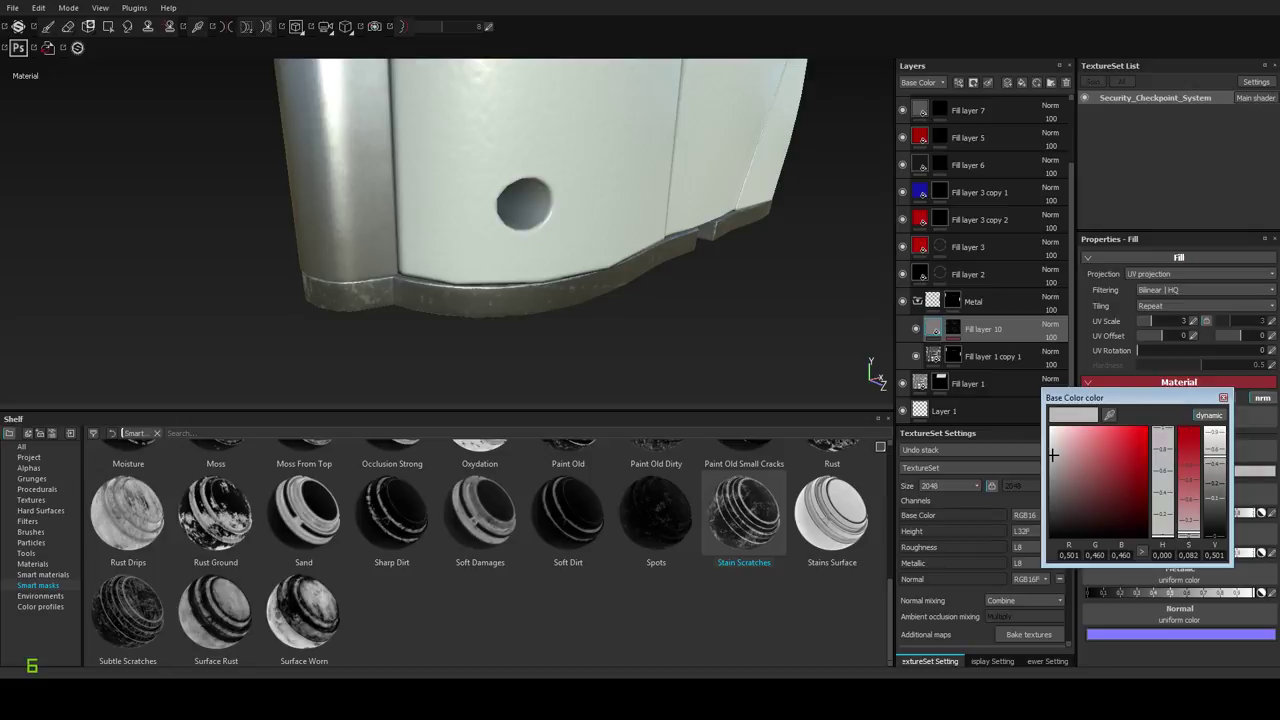
left_click_drag(700, 320, 634, 283, "alt")
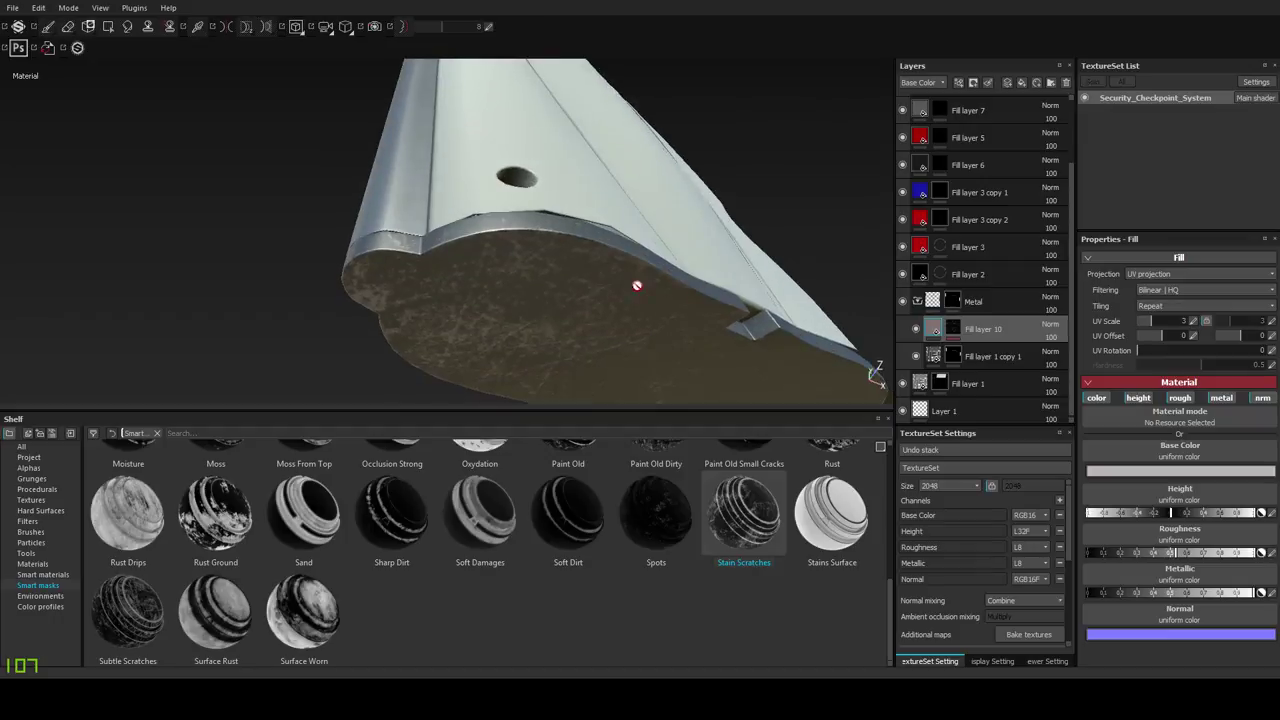
Replace Fill layer 10's scratch mask with the Concrete Edges 2 smart mask and set its Global Balance to 0.44.
left_click(957, 334)
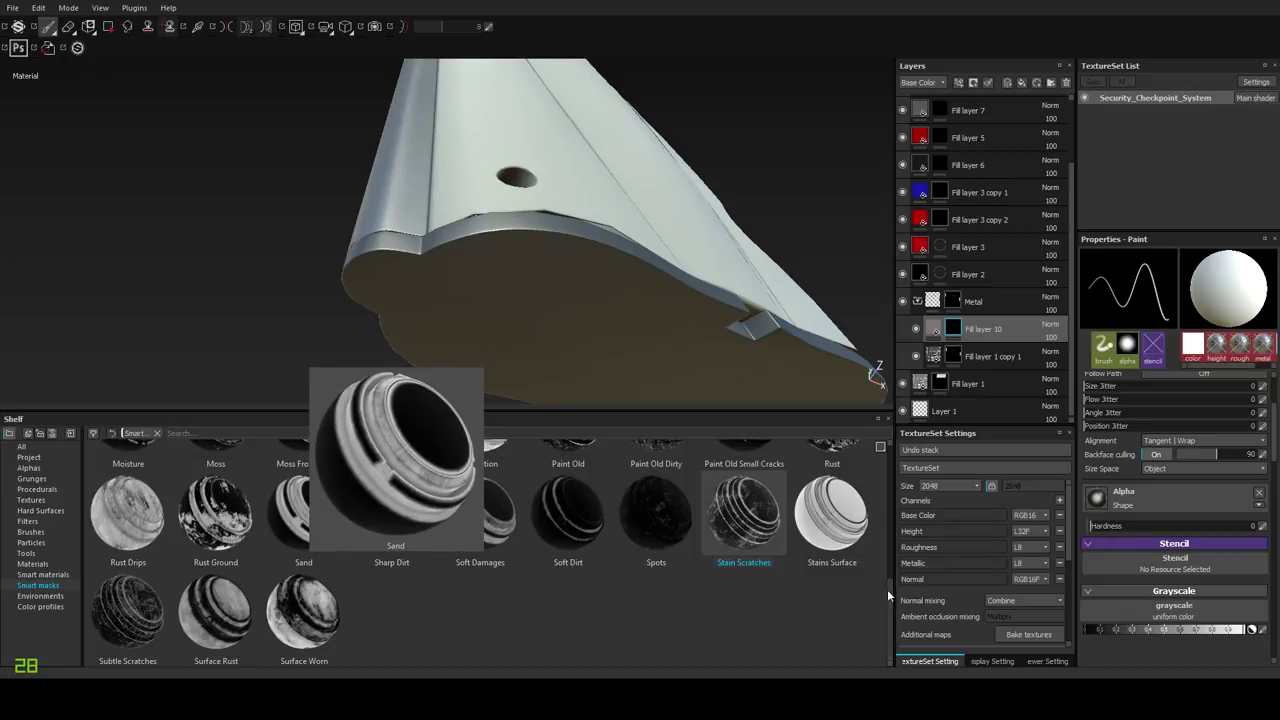
left_click_drag(887, 589, 875, 461)
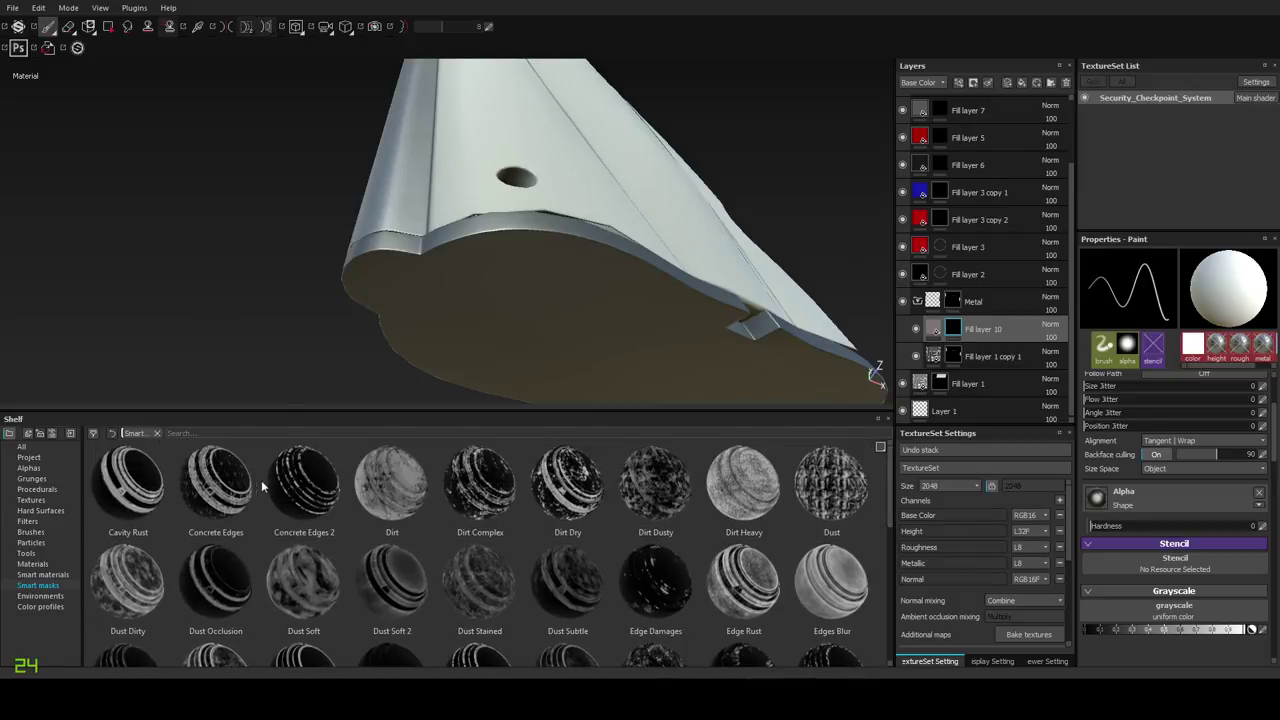
left_click_drag(297, 488, 945, 325)
left_click_drag(606, 280, 520, 255, "alt")
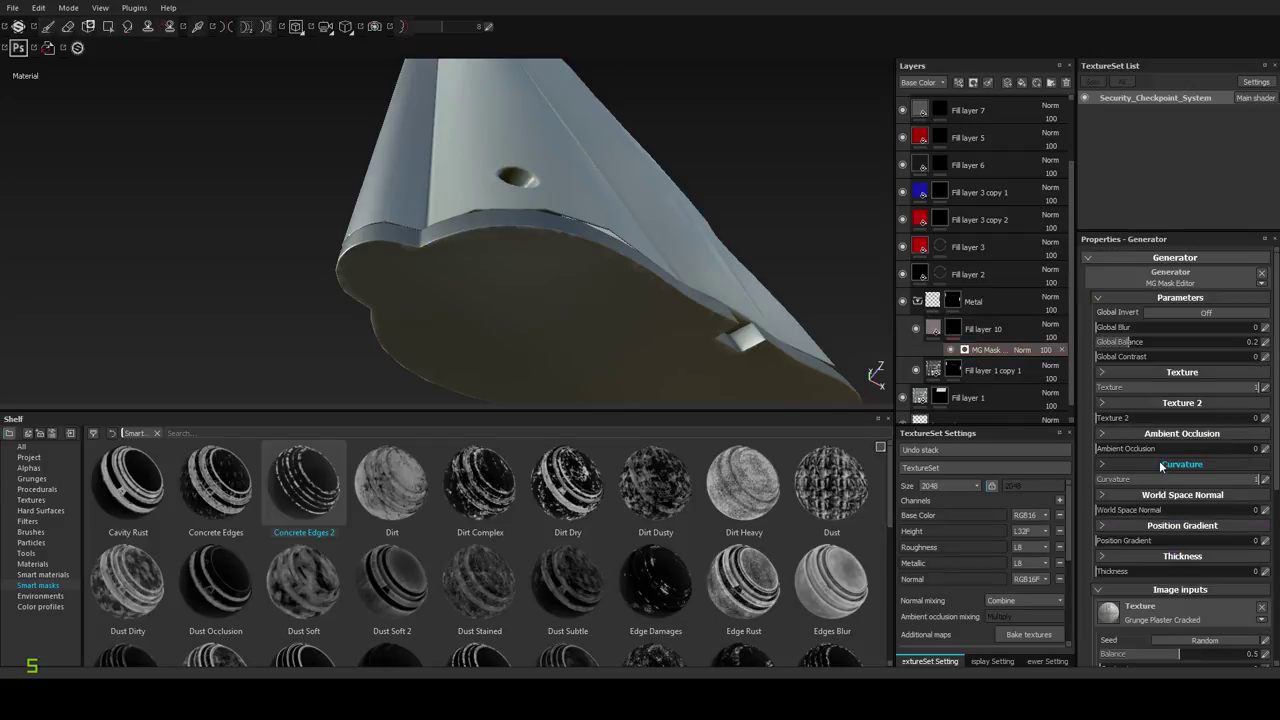
left_click(1155, 342)
left_click_drag(1156, 343, 1166, 343)
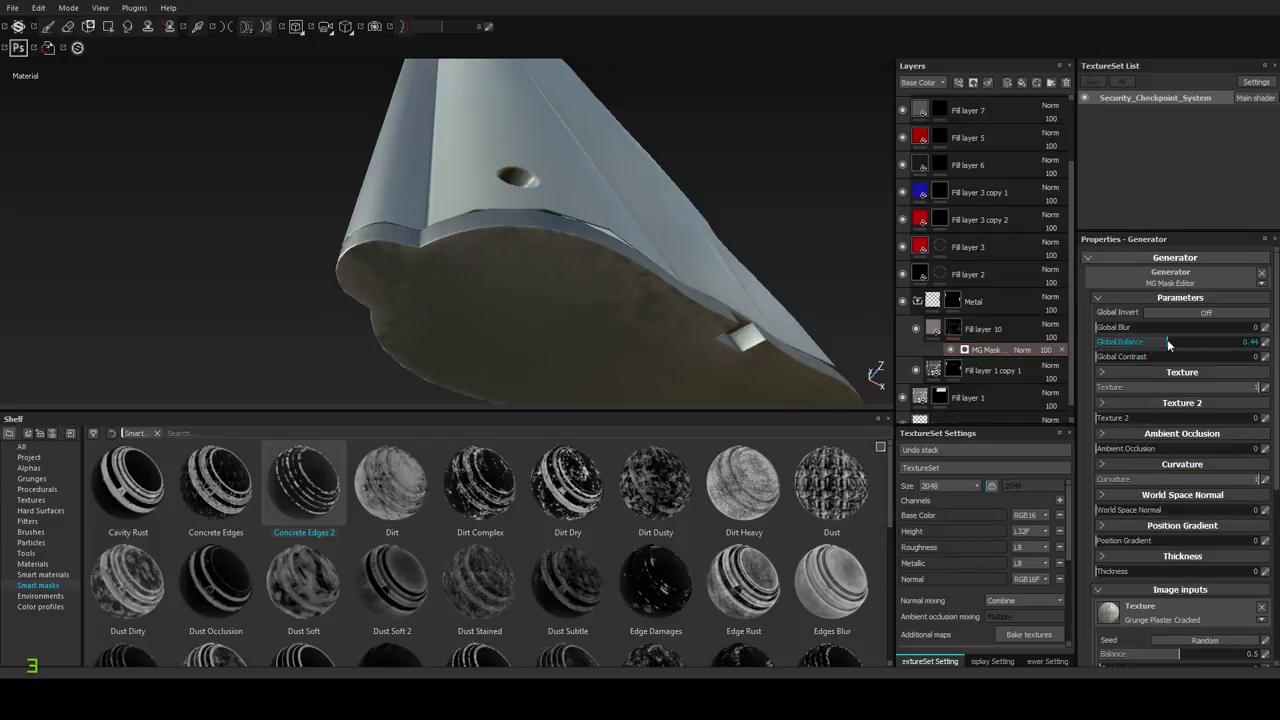
left_click_drag(654, 289, 629, 366, "alt")
mouse_move(629, 366)
right_mouse_down("shift")
mouse_move(614, 354)
mouse_move(625, 352)
right_mouse_up("shift")
Shift Fill layer 10's height slightly and set its base color to bright red to highlight the masked edges.
left_click(938, 330)
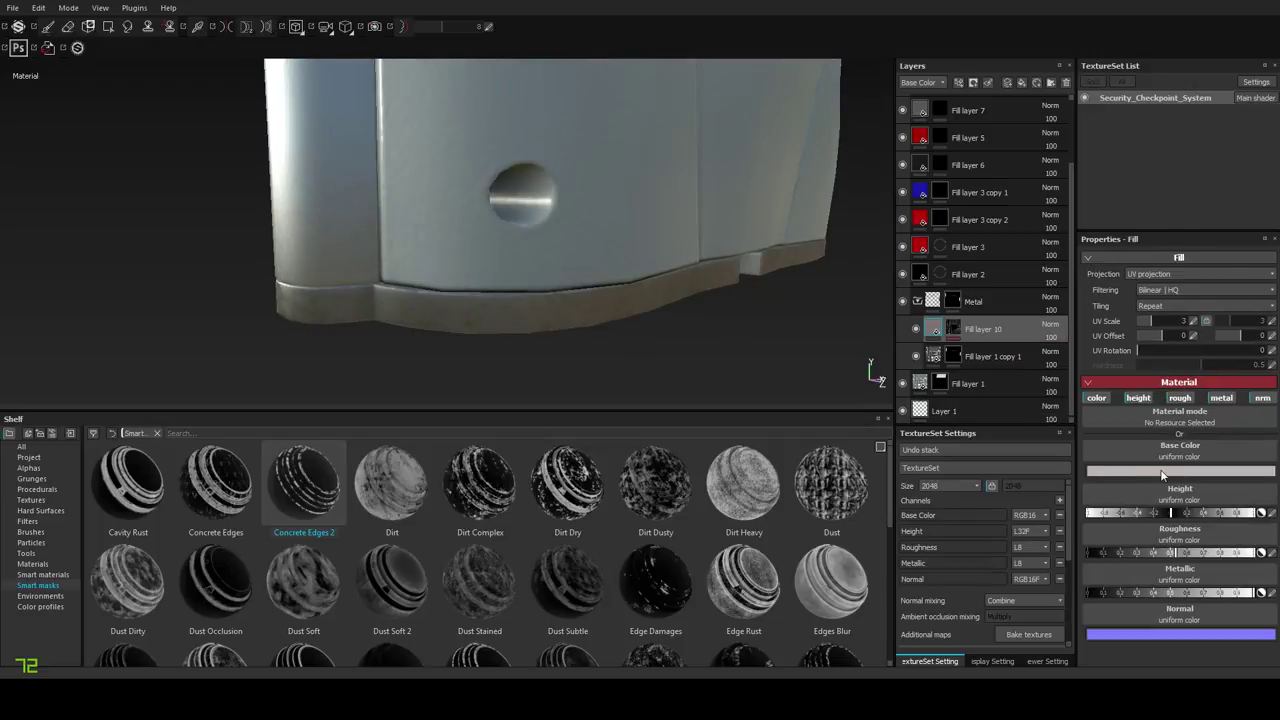
left_click_drag(1169, 513, 1171, 516)
left_click(1154, 472)
left_click_drag(1204, 433, 1220, 414)
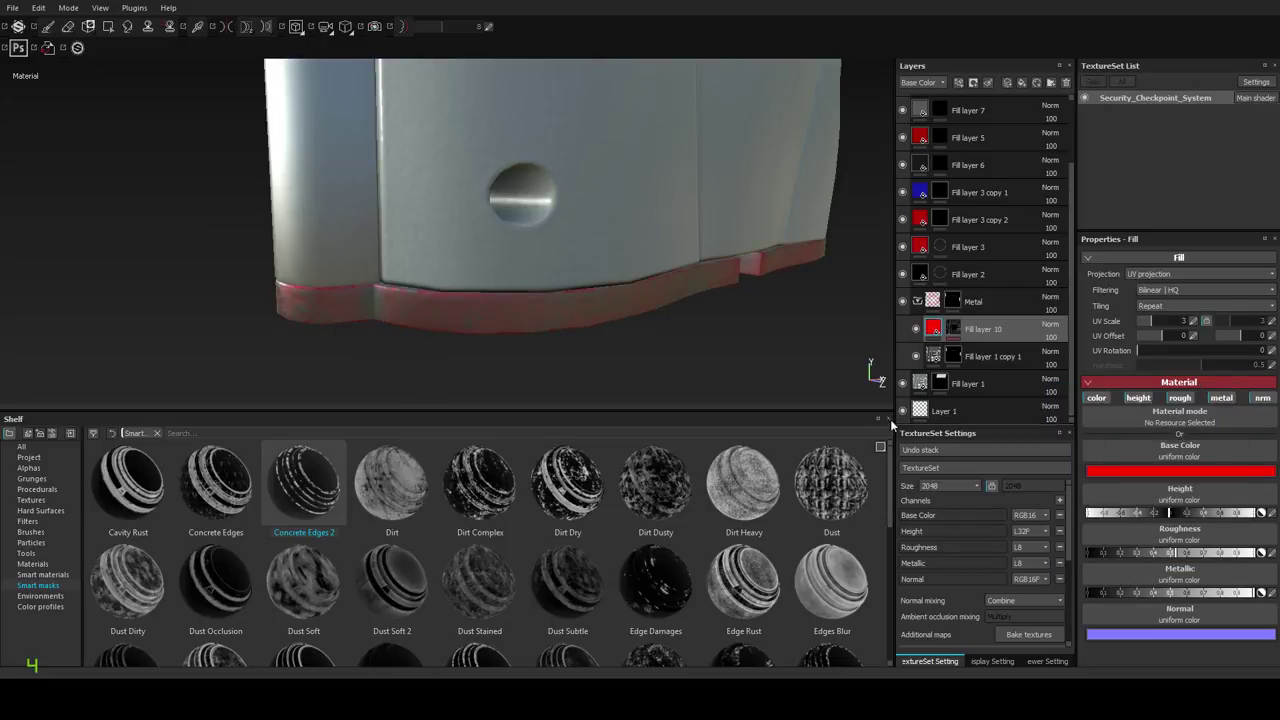
left_click_drag(708, 380, 686, 350, "alt")
Tune Fill layer 10's MG Mask Editor generator to a Global Balance of 0.41 and a Global Contrast of 0.48.
left_click(957, 329)
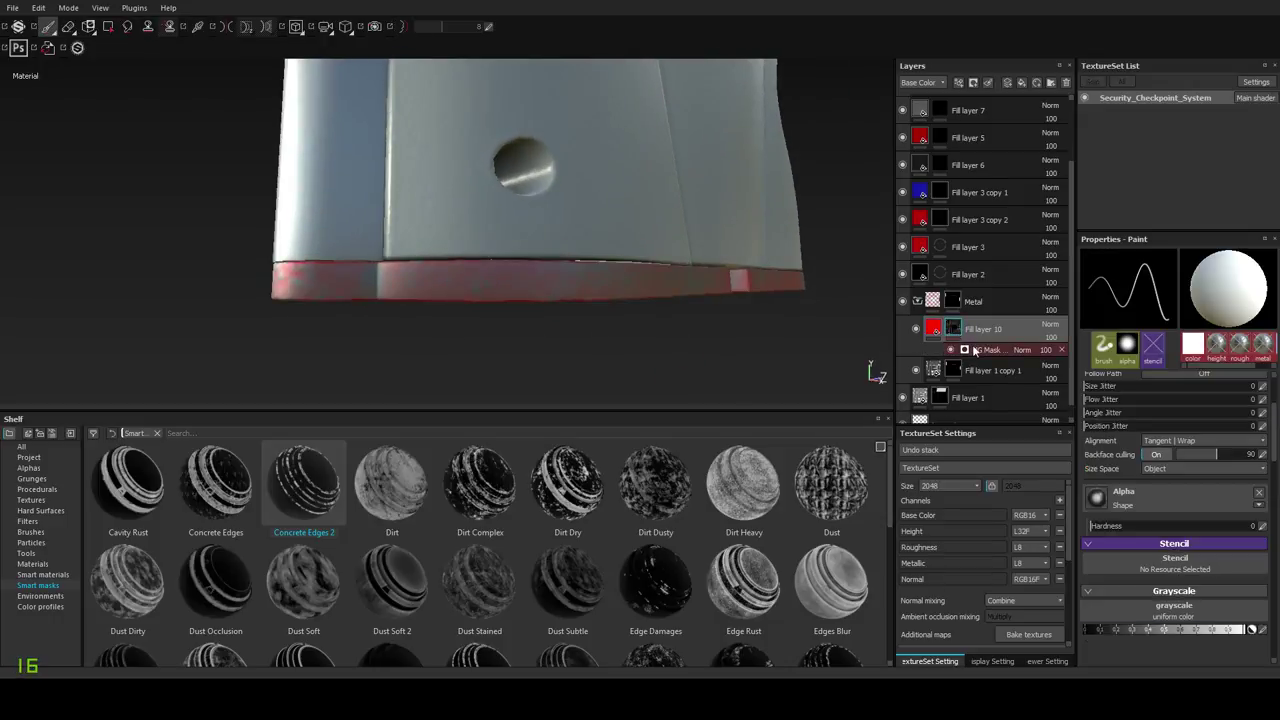
left_click(990, 349)
left_click(1145, 344)
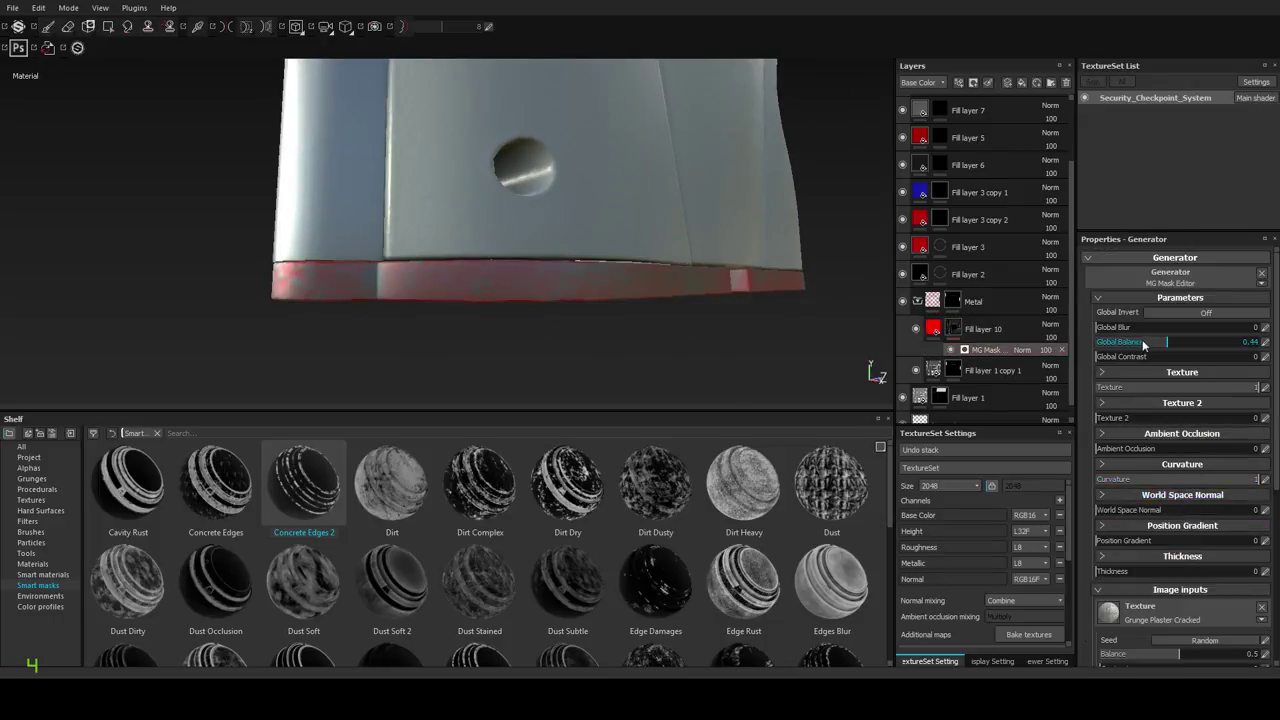
left_click(1135, 344)
left_click(1164, 357)
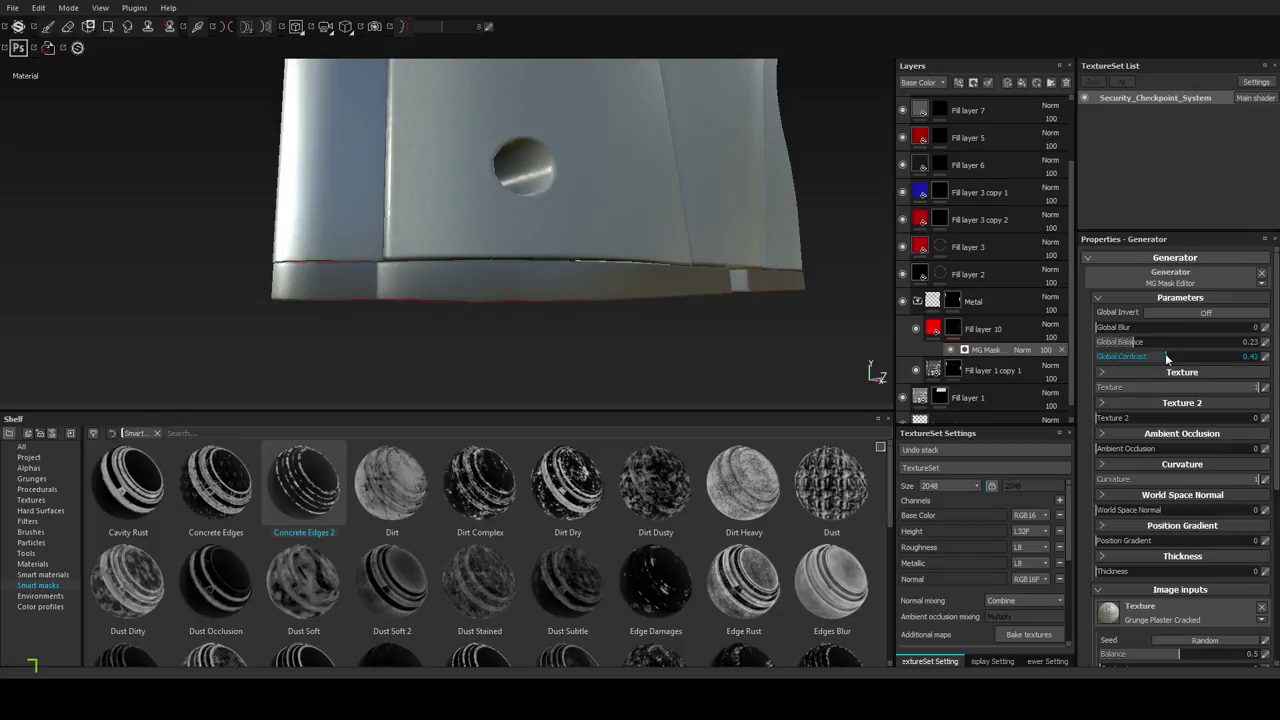
left_click(1159, 342)
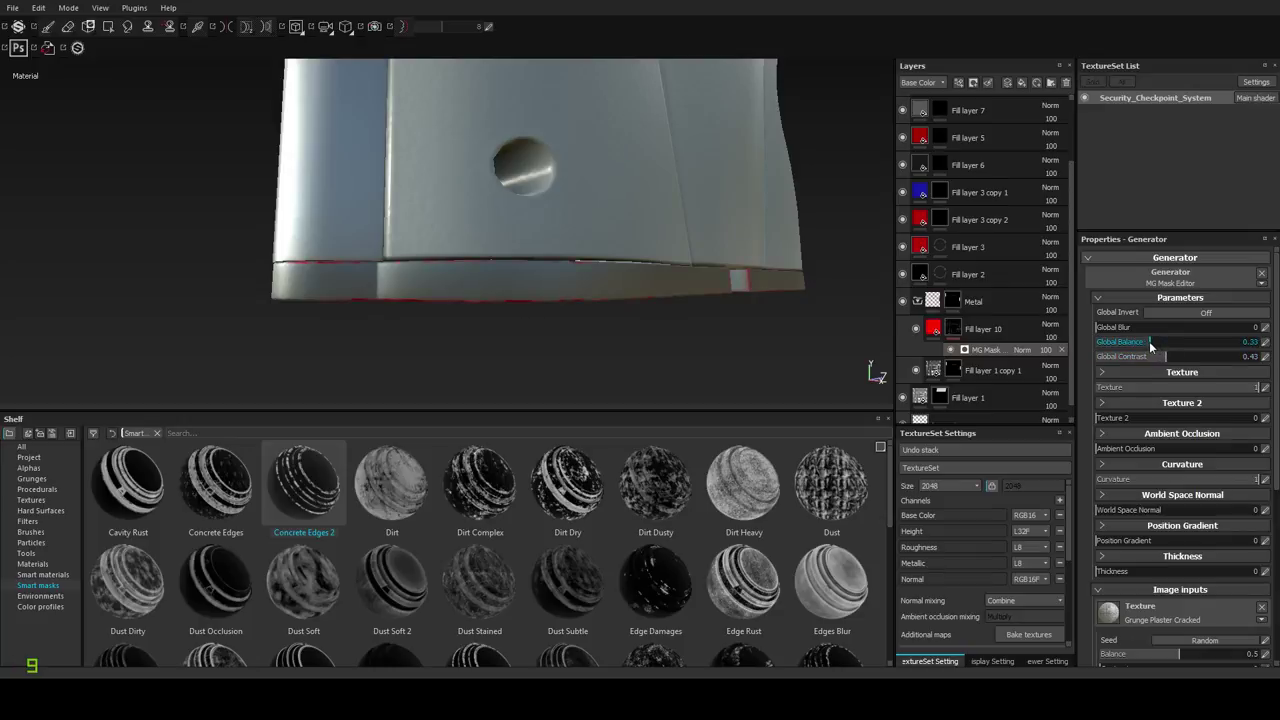
left_click_drag(646, 334, 766, 358, "alt")
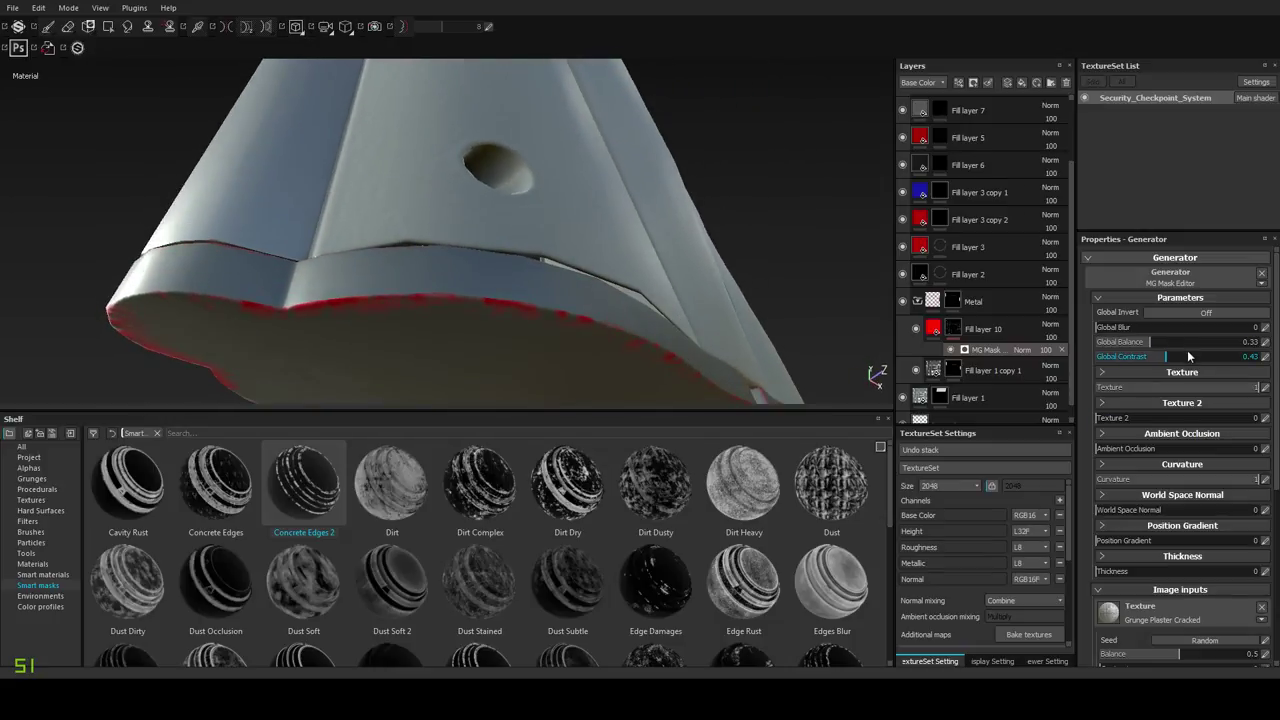
left_click(1174, 357)
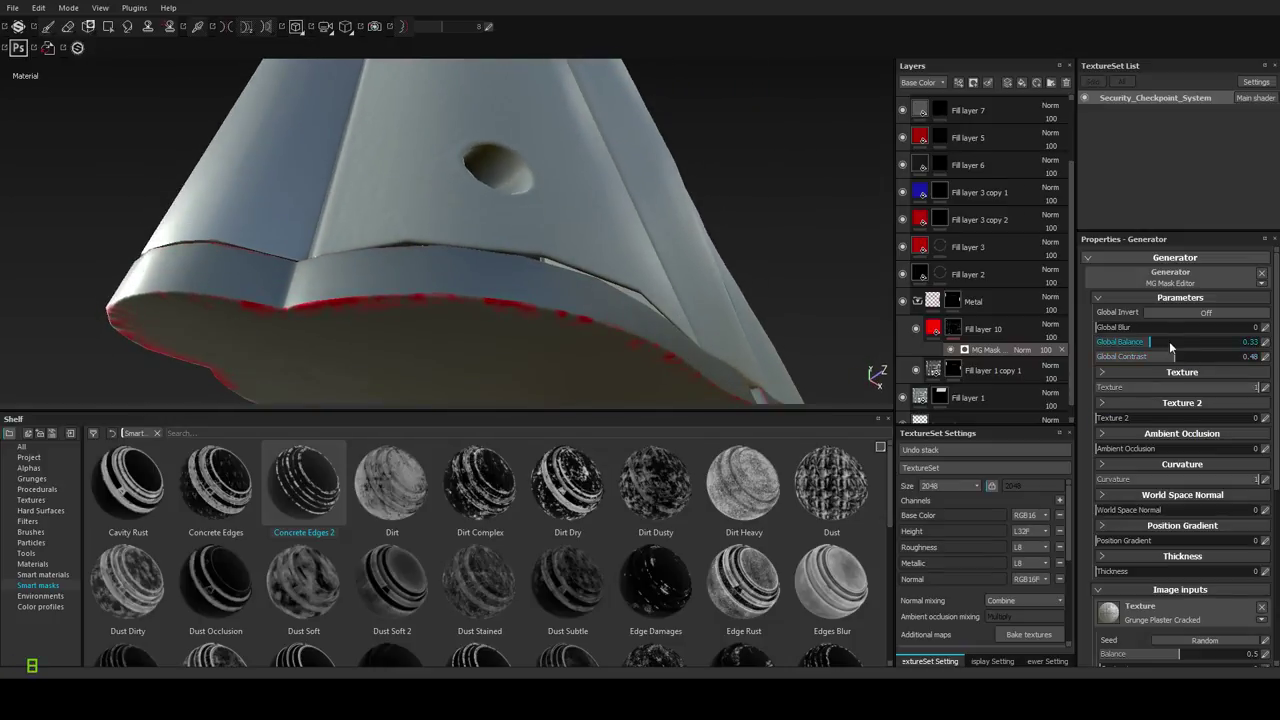
left_click(1170, 343)
left_click_drag(1189, 344, 1163, 344)
Set the Balance of the generator's Grunge Plaster Cracked texture input to 0.55 and check the trim edges.
scroll(1165, 523, "down", 1)
scroll(1165, 524, "down", 2)
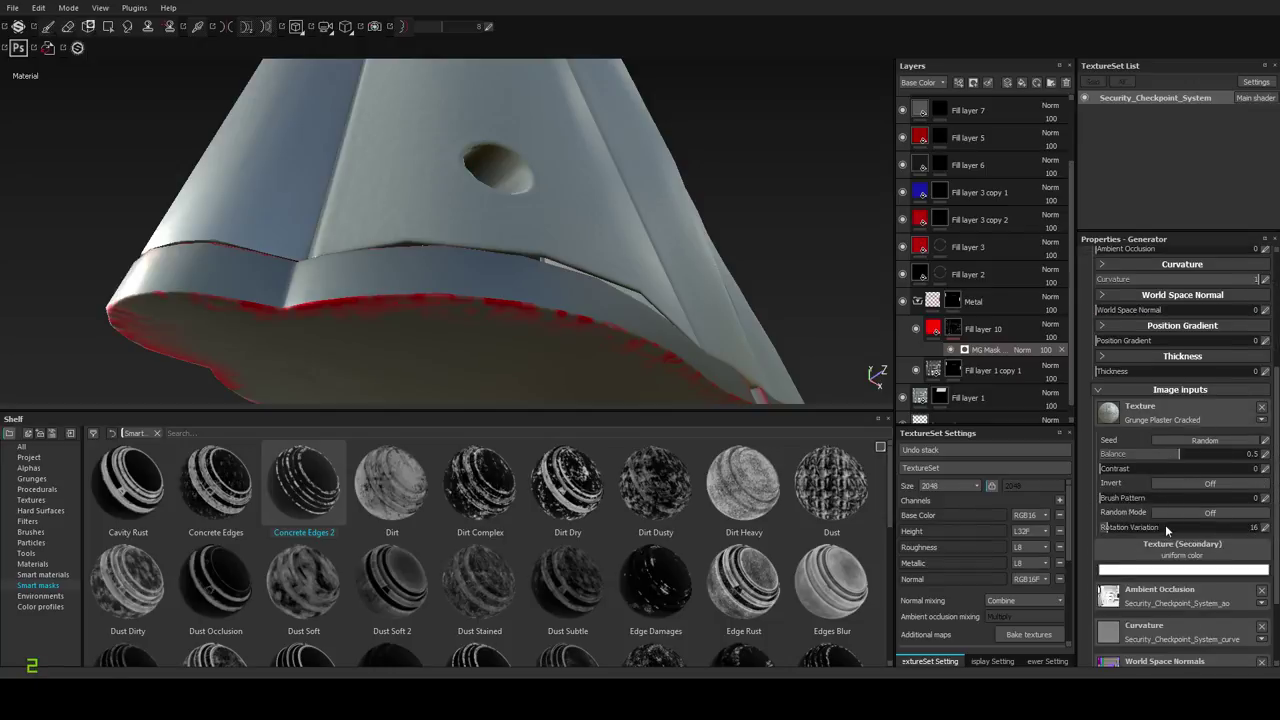
scroll(1190, 490, "down", 3)
scroll(1190, 488, "up", 2)
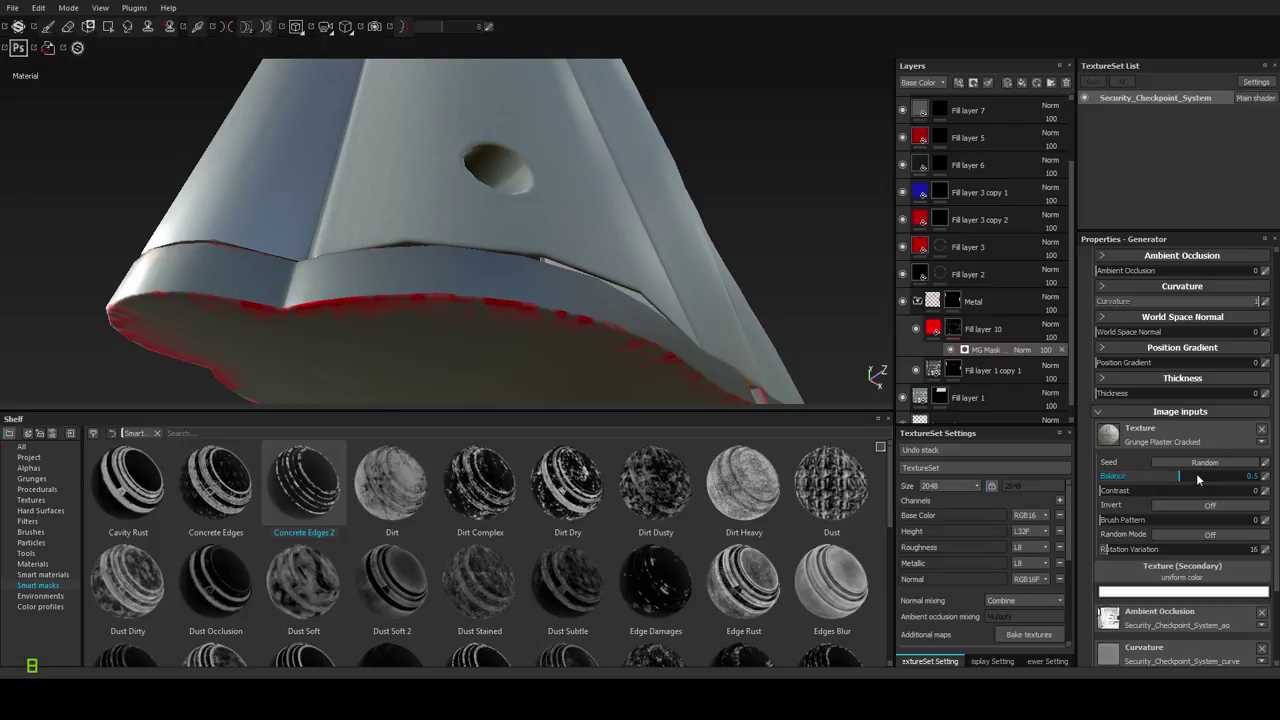
left_click_drag(1188, 481, 1176, 483)
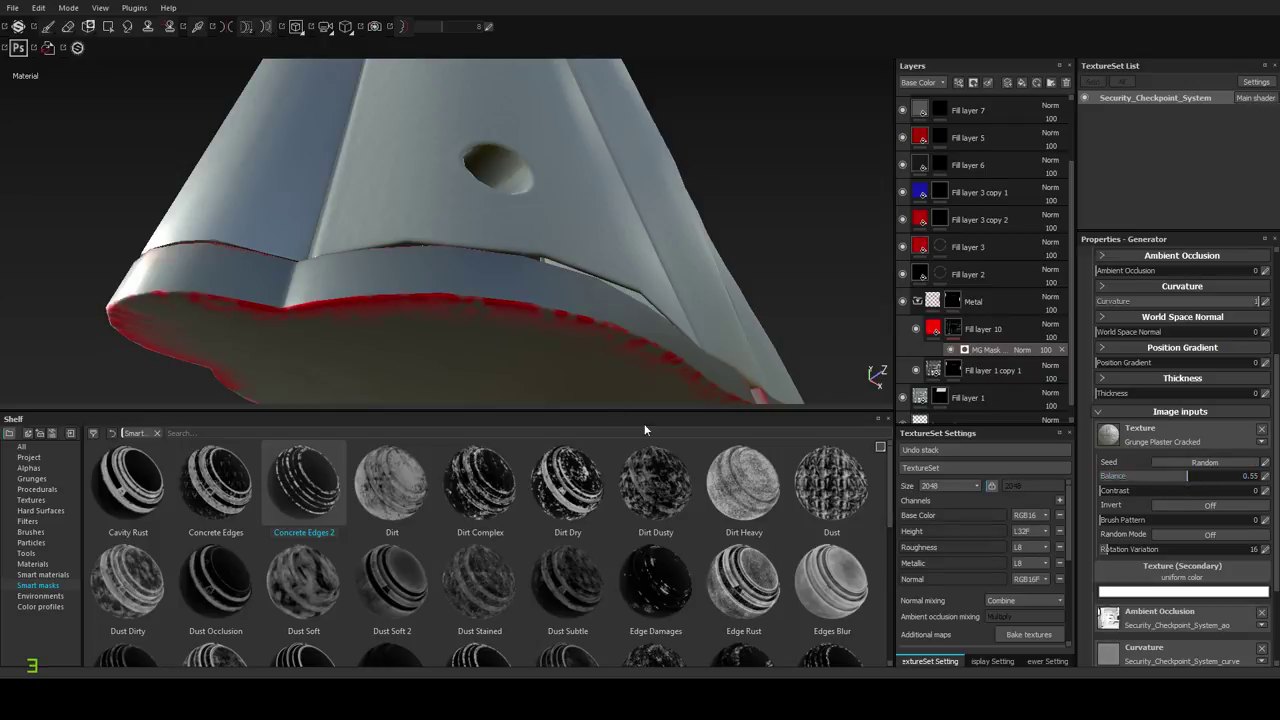
left_click_drag(595, 311, 629, 363, "alt")
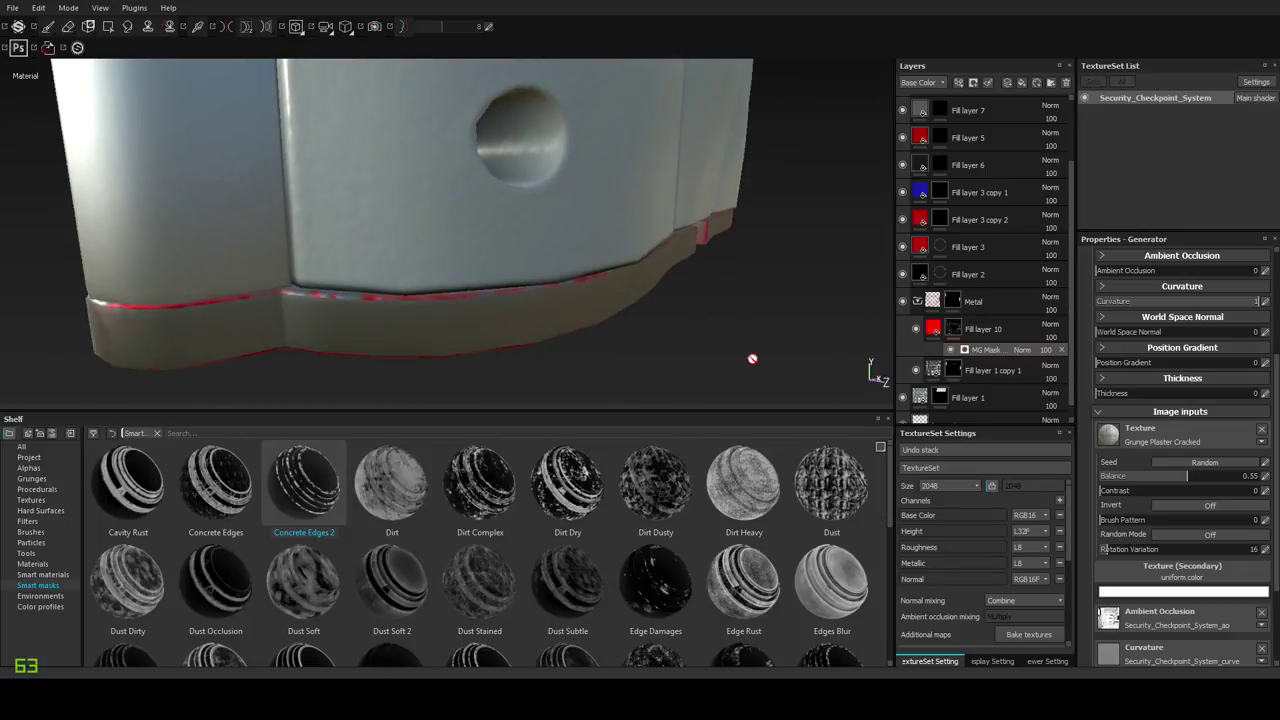
left_click_drag(751, 360, 840, 360, "alt")
Try the generator's Ambient Occlusion, World Space Normal and Position Gradient influences, returning each to 0.
scroll(1187, 465, "up", 1)
scroll(1187, 465, "up", 3)
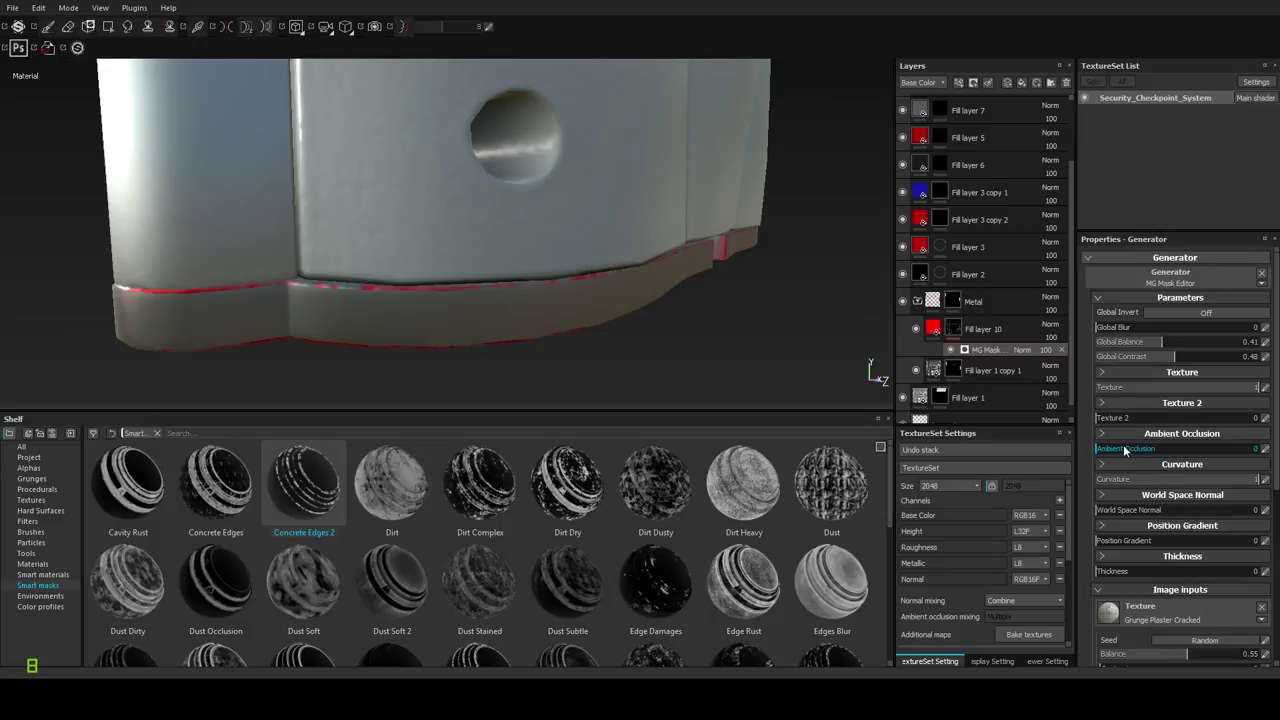
left_click_drag(1124, 450, 1095, 452)
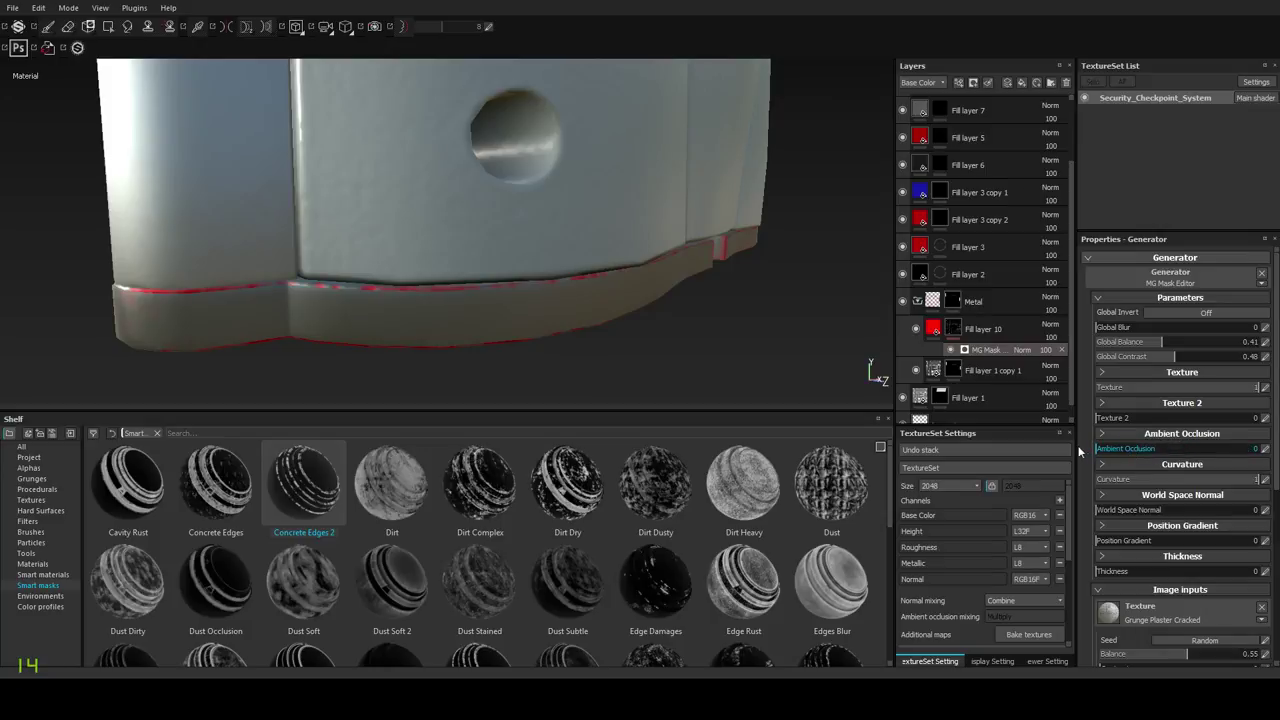
left_click(1177, 511)
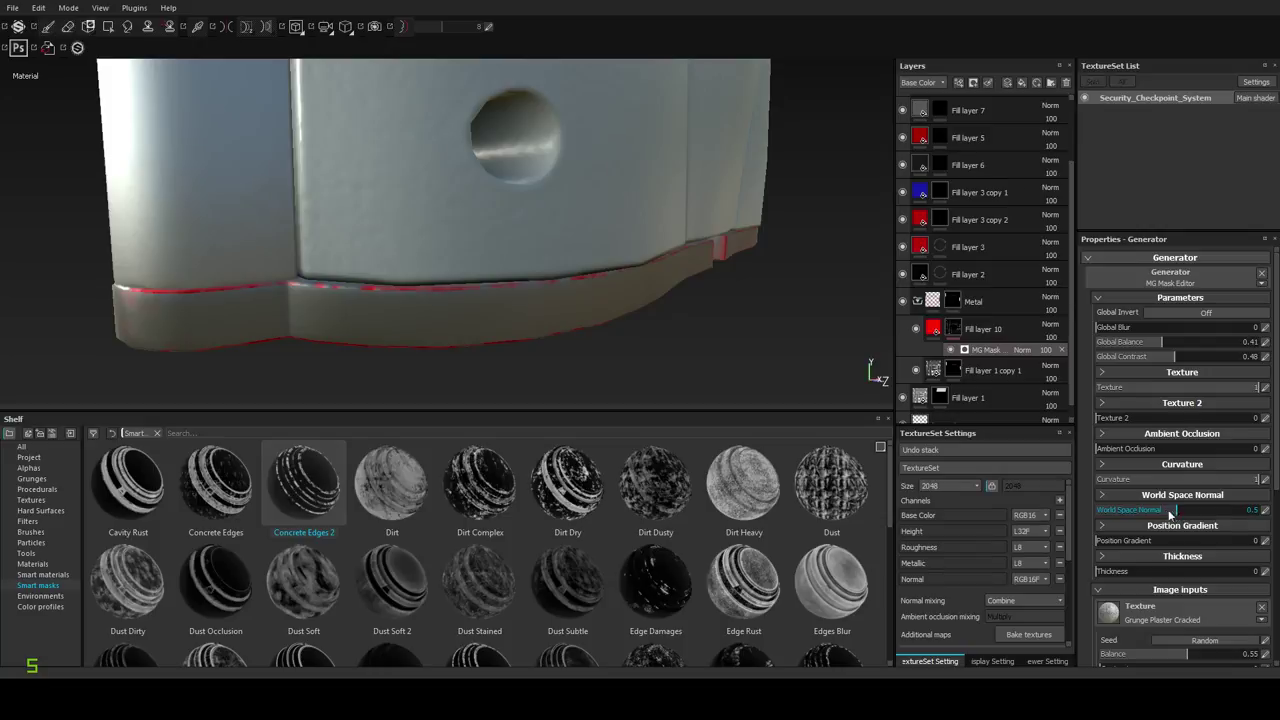
left_click_drag(1170, 512, 1095, 511)
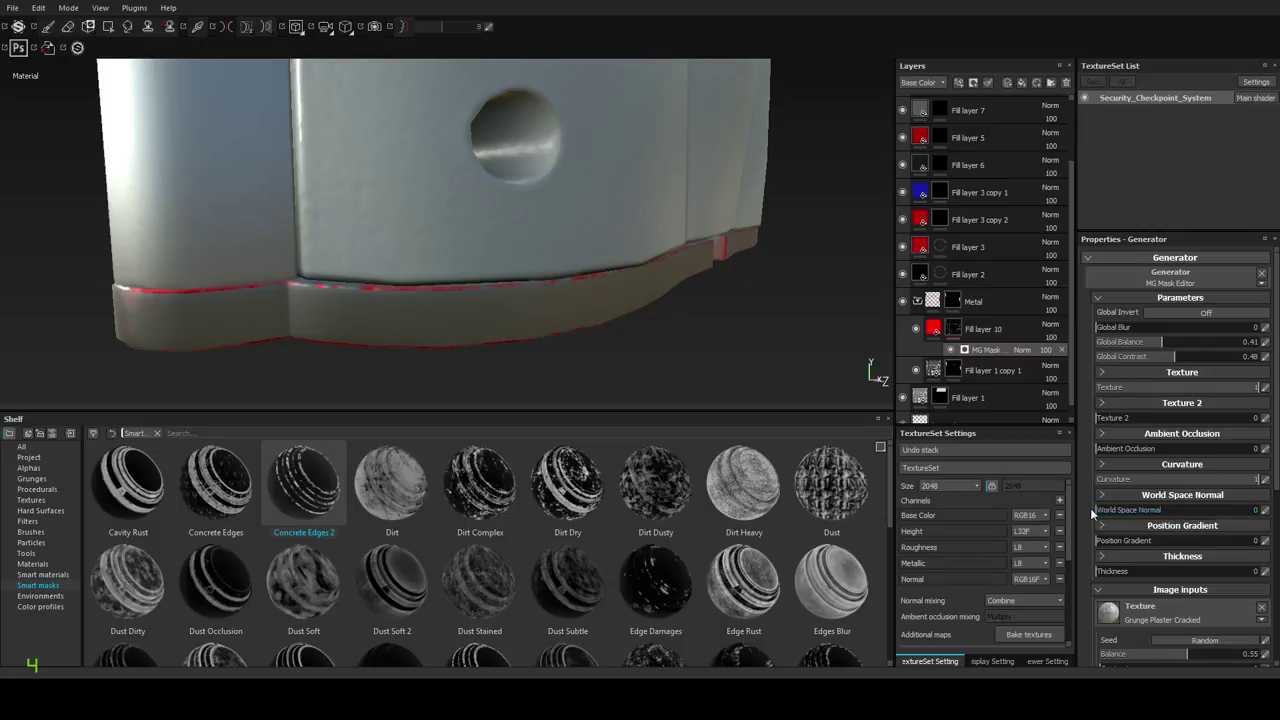
left_click(1230, 542)
left_click_drag(1228, 542, 1095, 541)
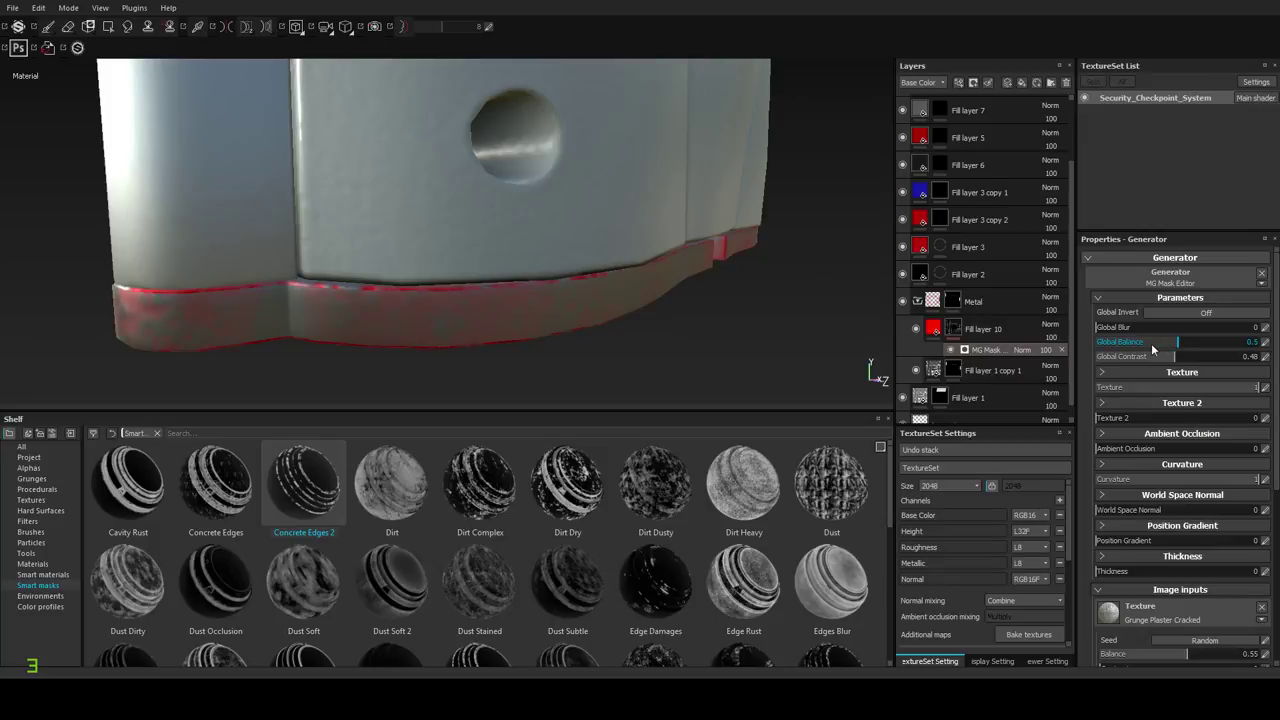
Lower the edge mask's Global Balance and set Fill layer 10's base color to a dark reddish grey of 0.327, 0.255, 0.255.
left_click_drag(1152, 348, 1140, 348)
left_click_drag(628, 334, 620, 260, "alt")
left_click(934, 330)
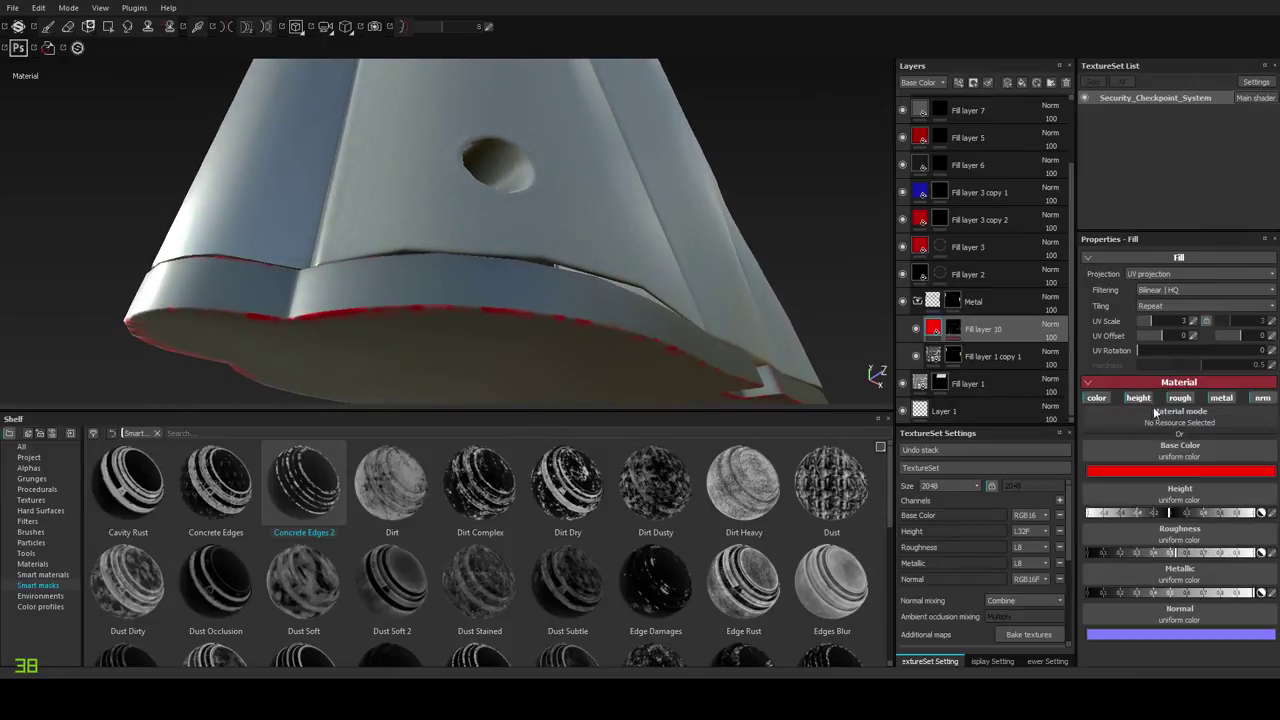
left_click(1168, 471)
left_click(1208, 524)
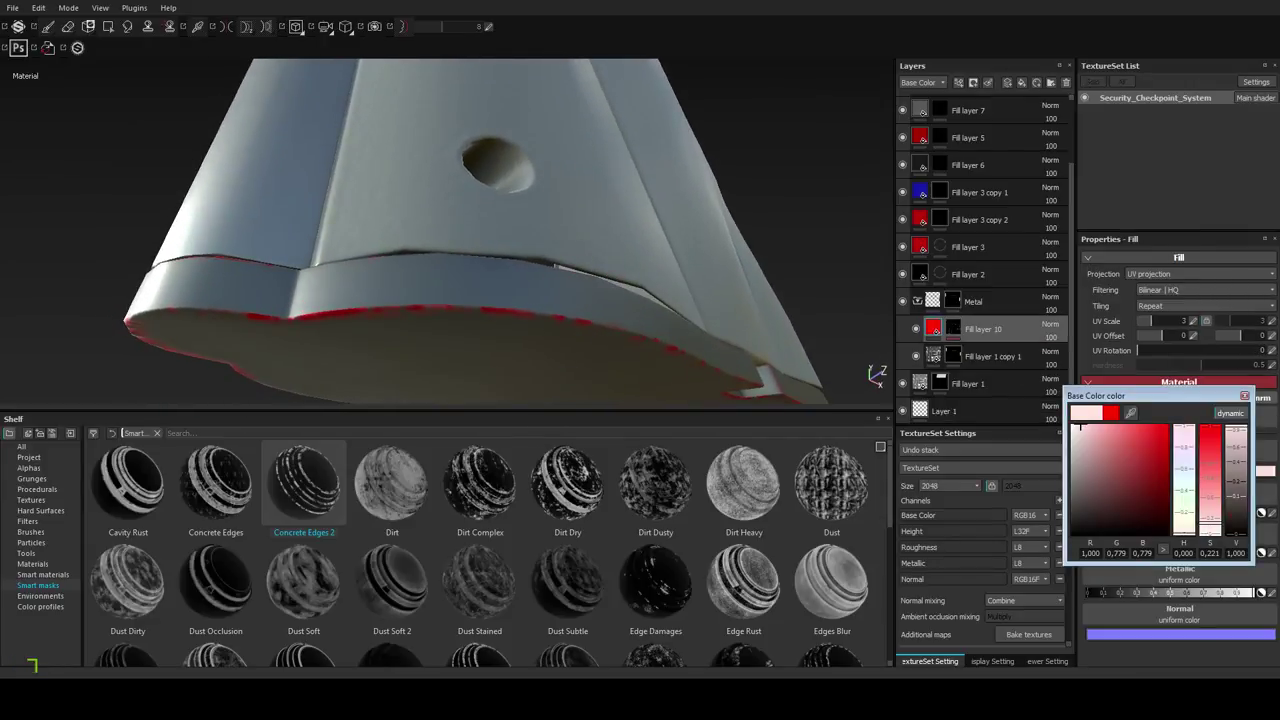
left_click_drag(1078, 426, 1080, 467)
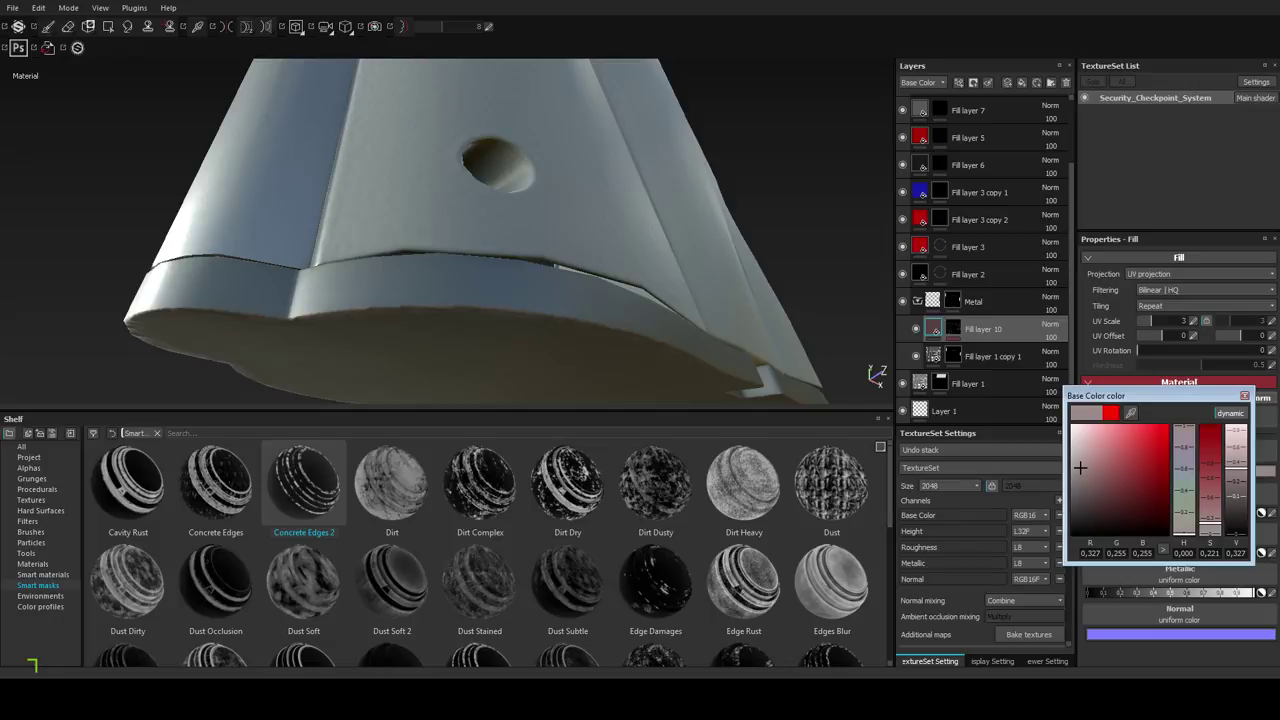
Finish the base color edit and examine the gate's side post and lower panel from farther out.
left_click(1245, 396)
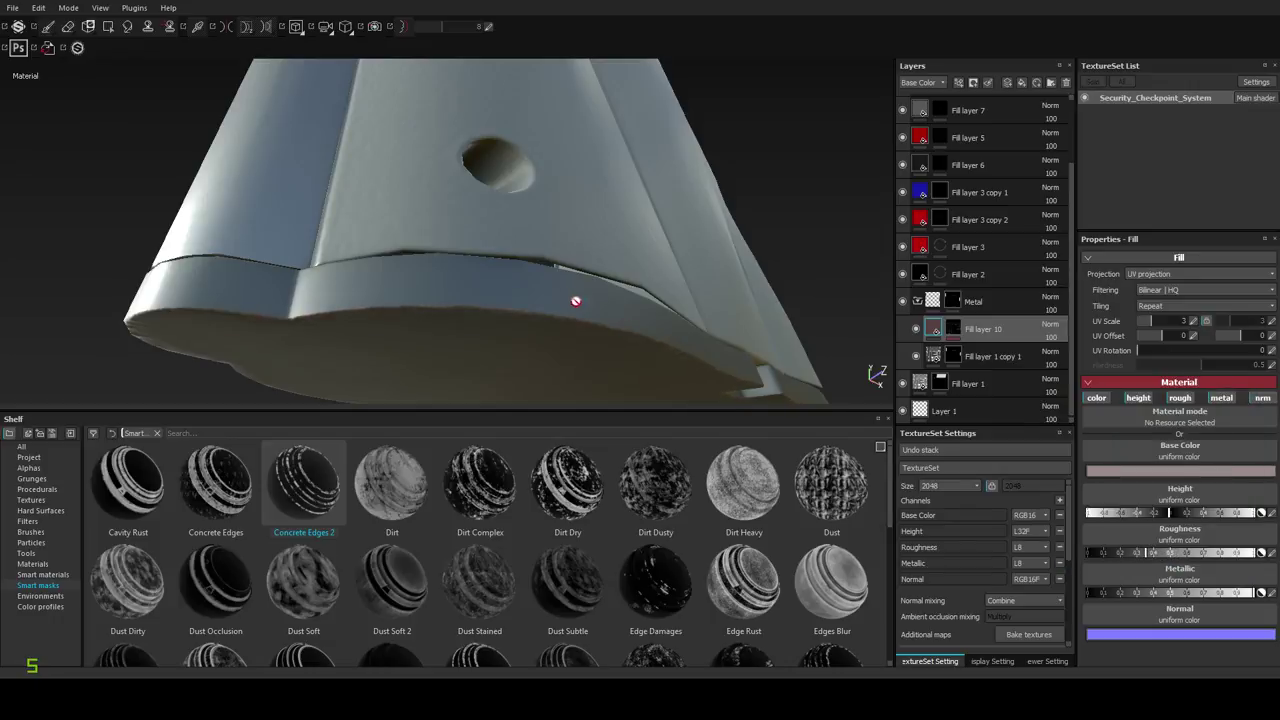
left_click_drag(576, 302, 534, 150, "alt")
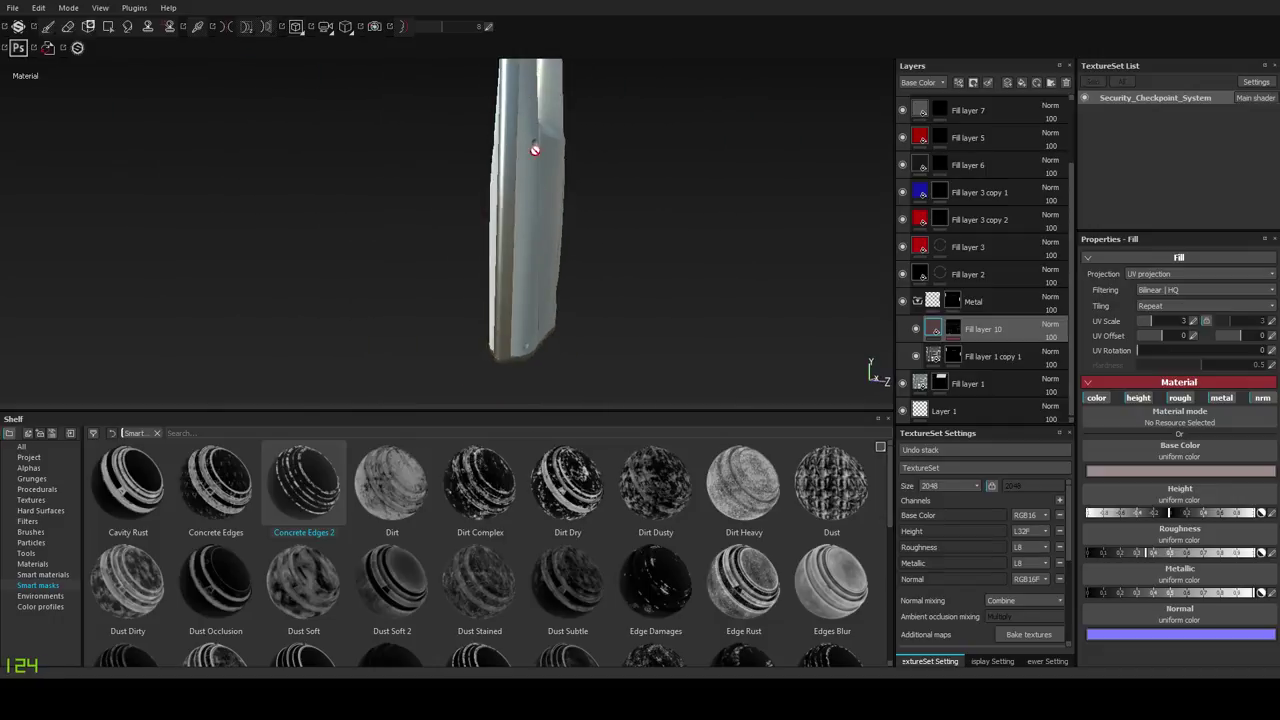
left_click_drag(532, 411, 527, 540)
left_click_drag(556, 375, 421, 372, "alt")
mouse_move(462, 373)
right_mouse_down("shift")
mouse_move(354, 369)
mouse_move(379, 365)
right_mouse_up("shift")
middle_click_drag(448, 265, 509, 297, "alt")
right_click_drag(509, 297, 514, 371, "alt")
left_click_drag(514, 371, 483, 401, "alt")
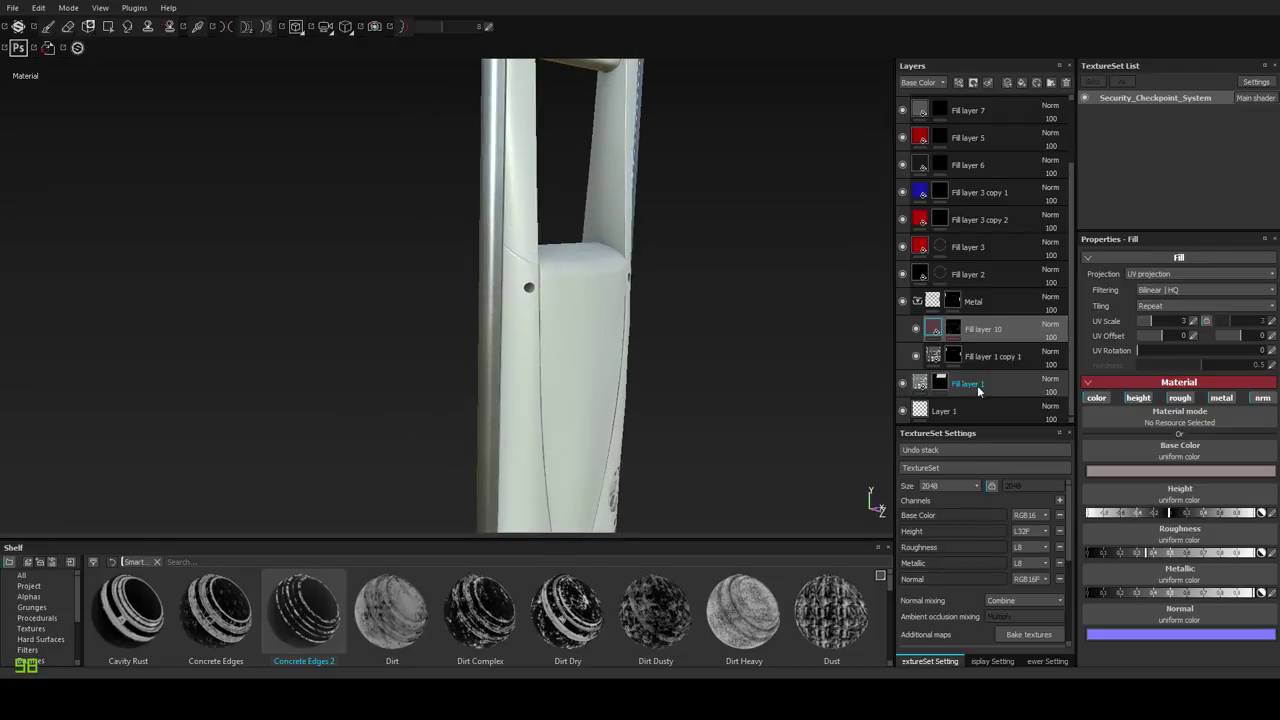
Group Fill layer 1 into a new folder and name the folder Vertical.
left_click(987, 384)
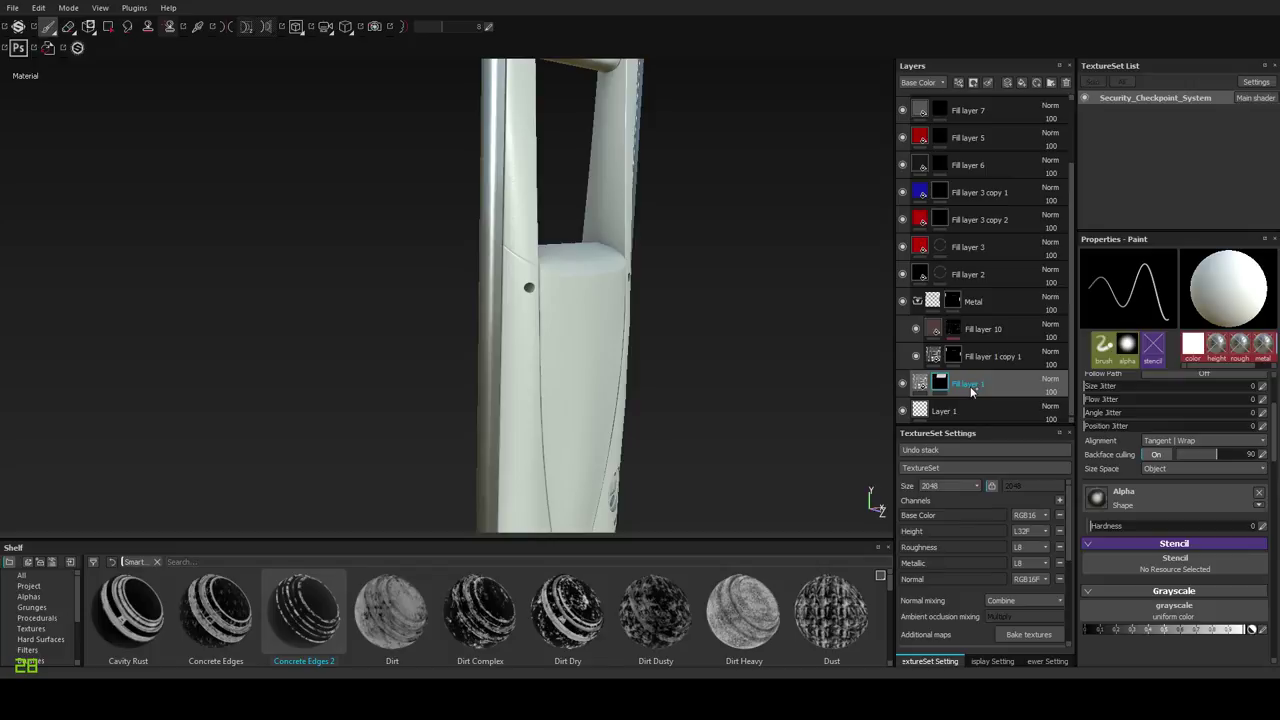
key("ctrl+g")
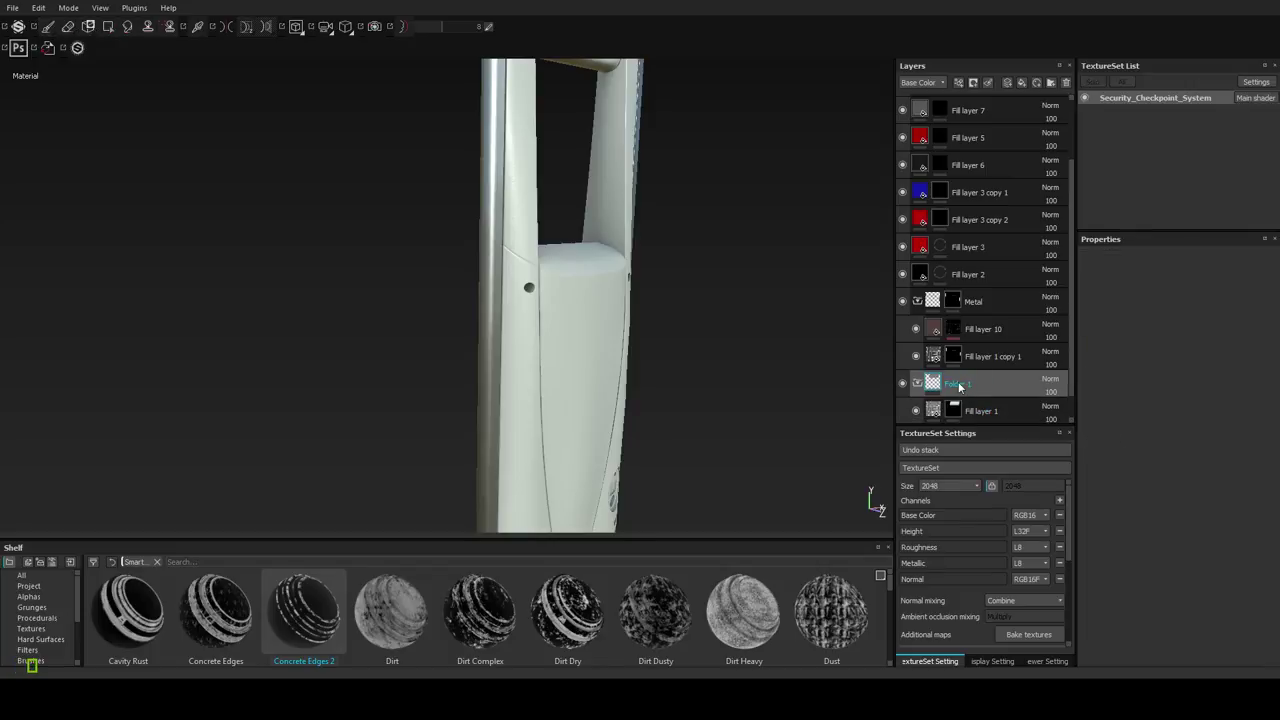
right_click(958, 388)
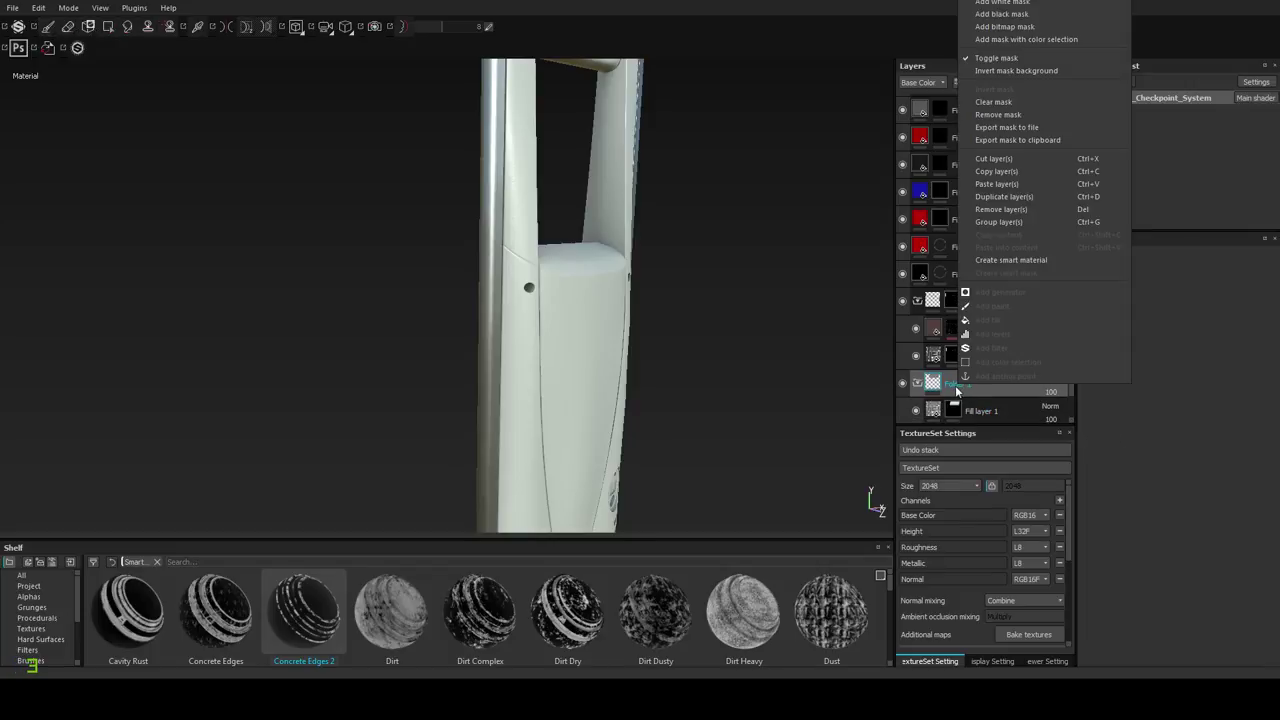
left_click(949, 394)
double_click(958, 388)
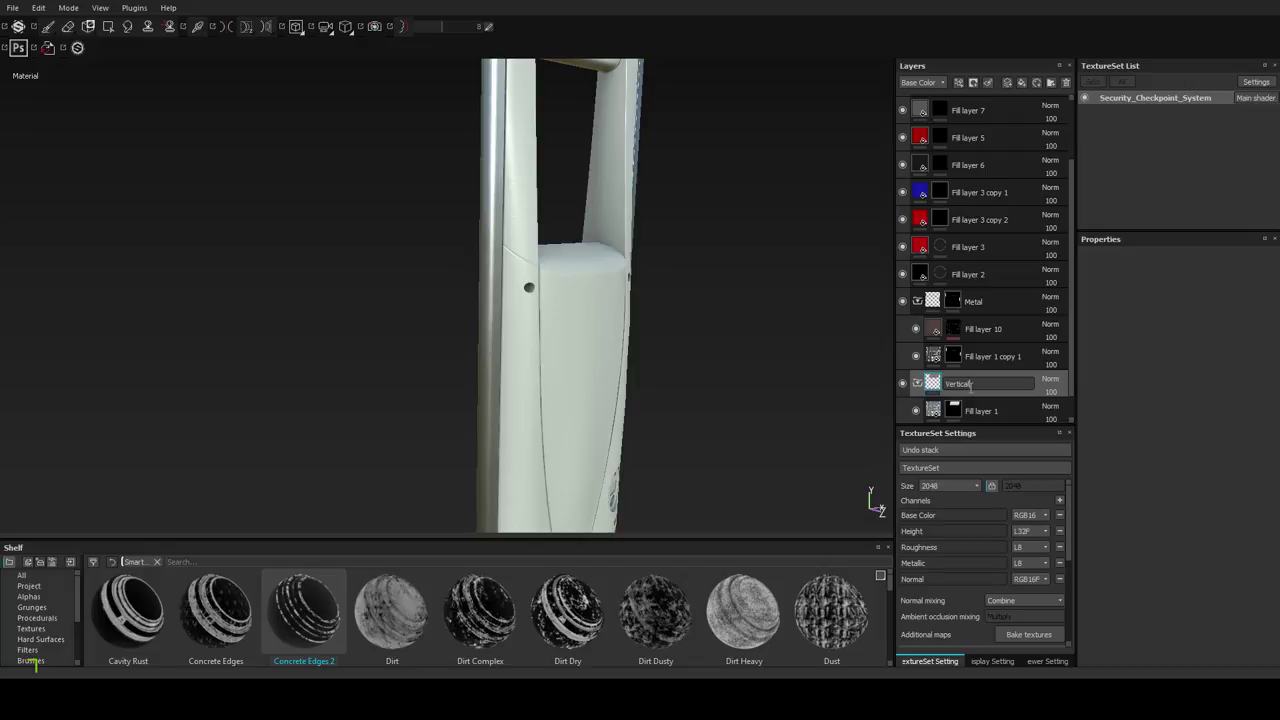
key("Return")
Add a fill layer above Fill layer 1 in the Vertical folder and give it a bright red base color.
scroll(968, 385, "down", 1)
left_click(968, 385)
key("1")
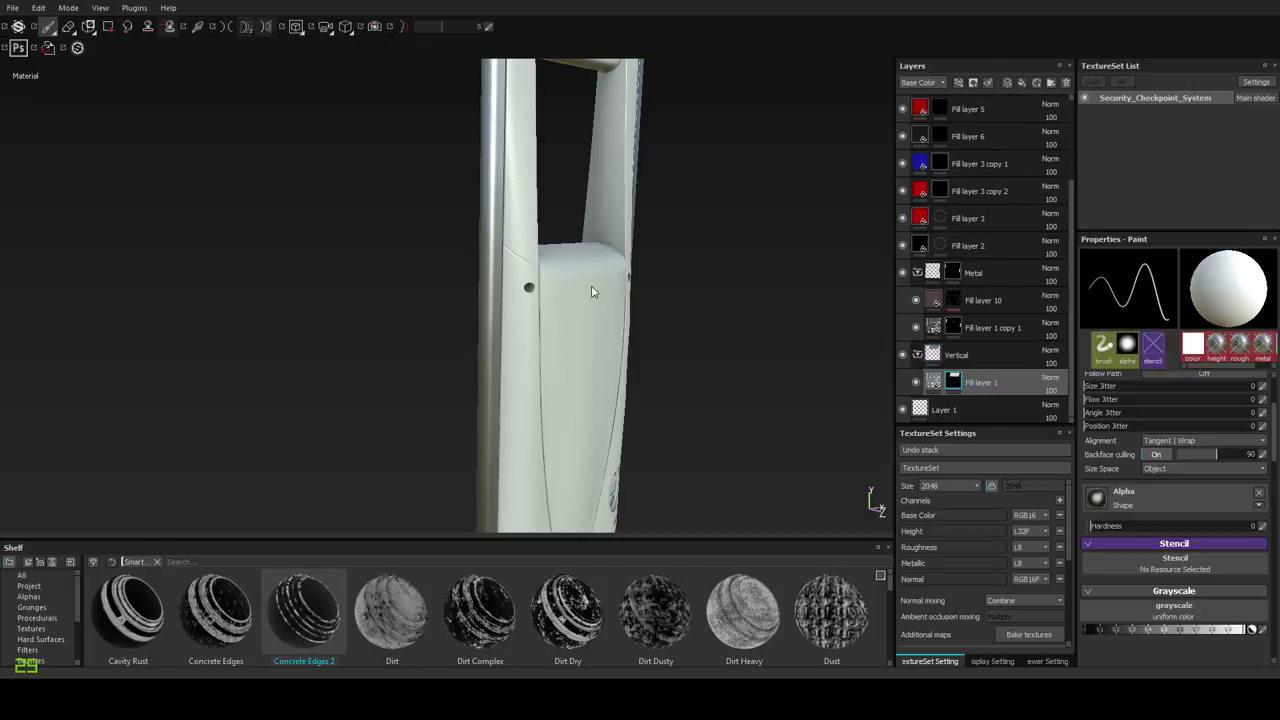
key("ctrl+shift+f")
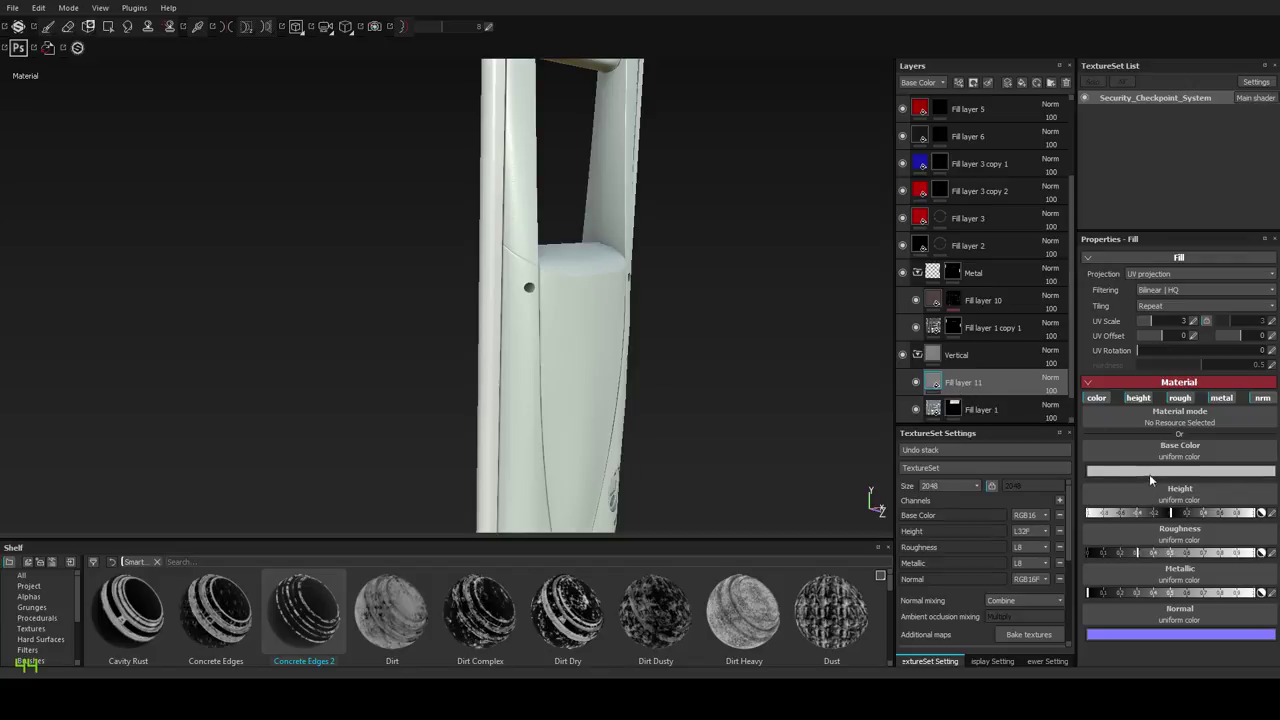
left_click(1150, 474)
left_click_drag(1197, 439, 1224, 424)
left_click(1237, 390)
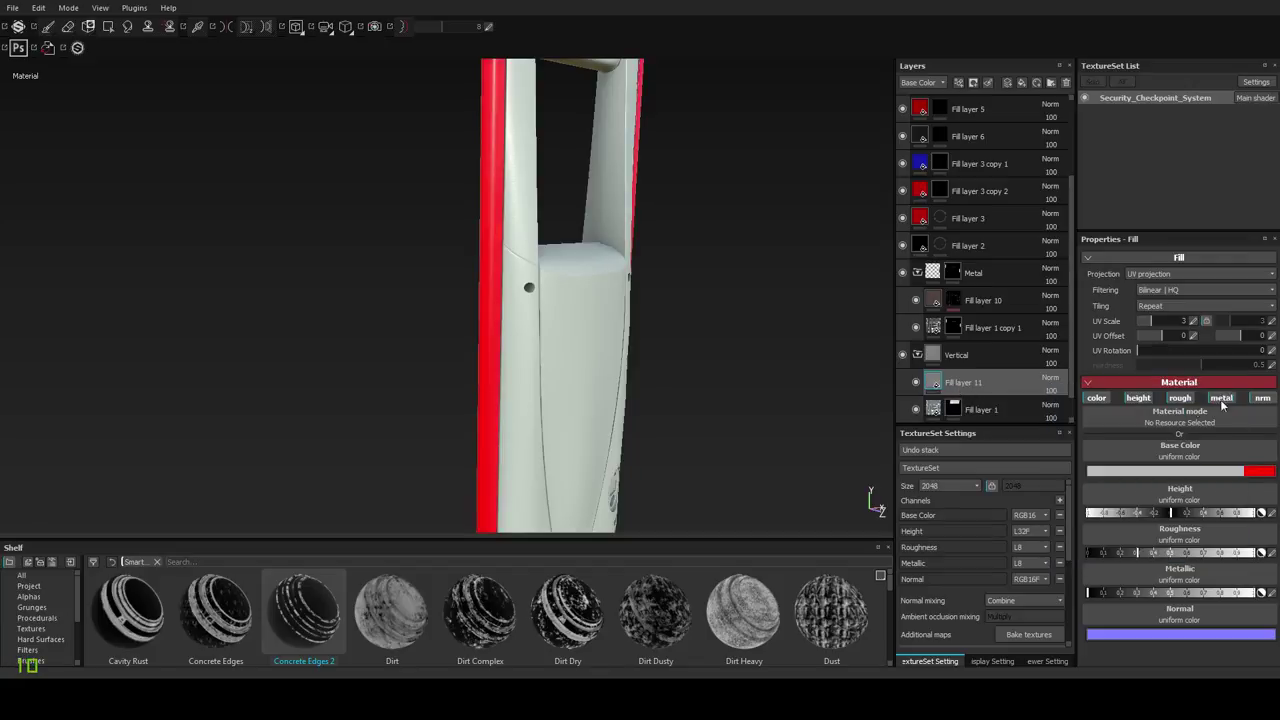
Add a black mask to the red fill layer, apply the Dirt smart mask to it, and check the side post.
right_click(938, 381)
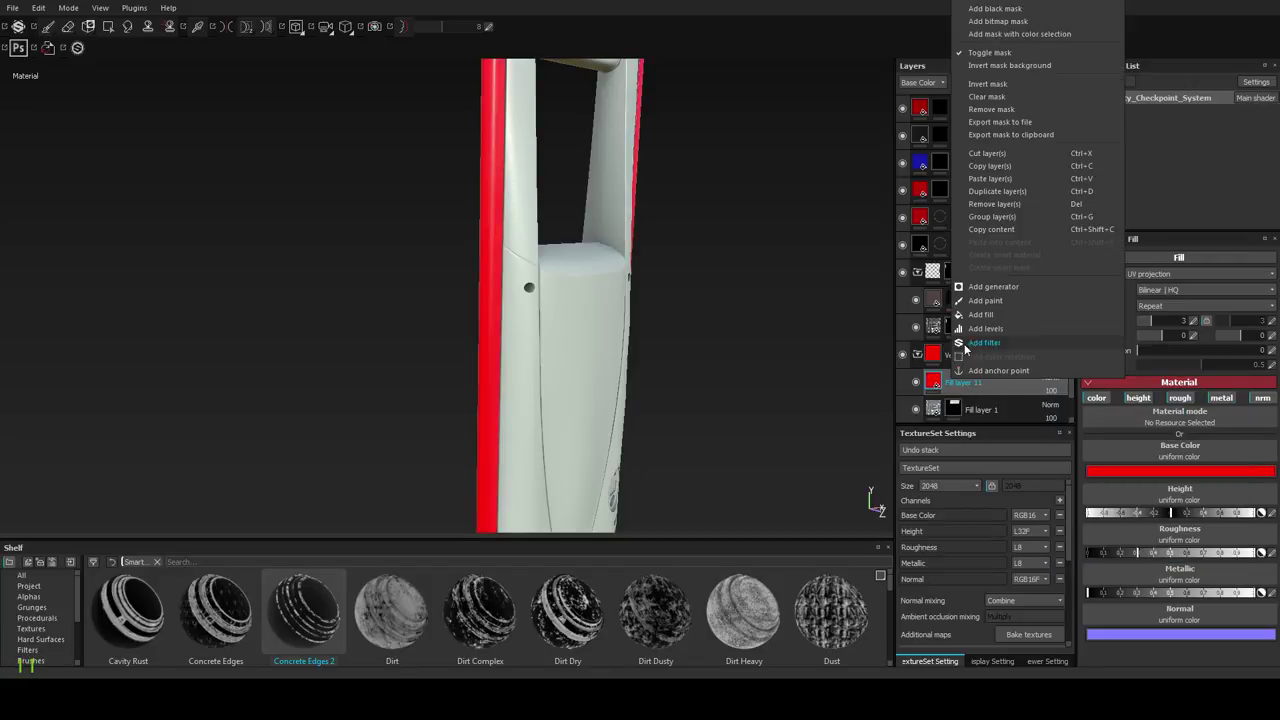
left_click(994, 9)
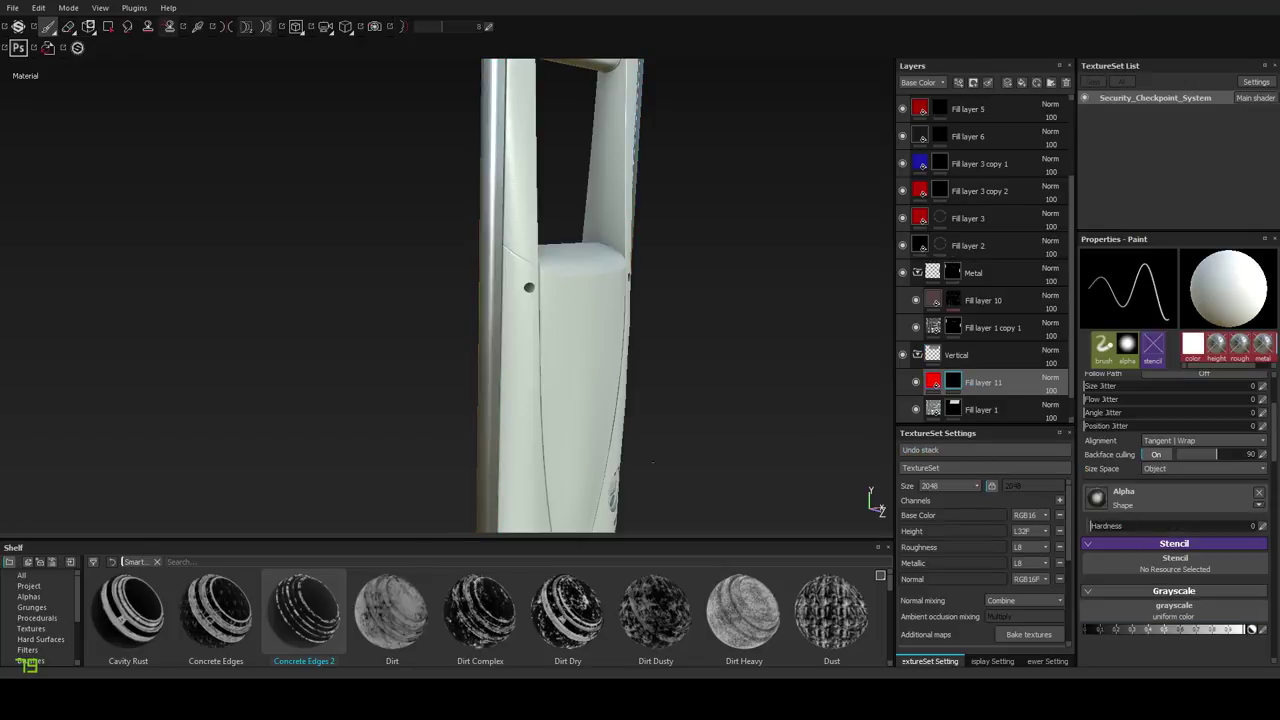
left_click_drag(400, 539, 400, 460)
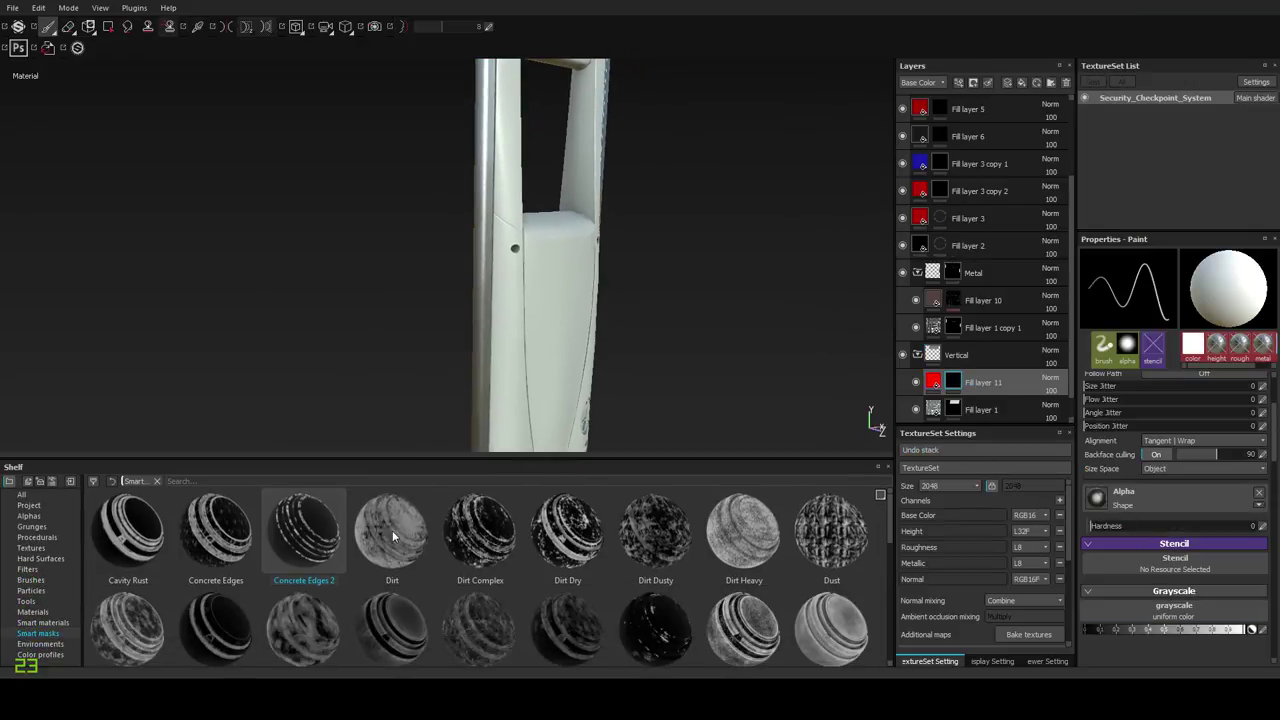
left_click_drag(393, 537, 957, 381)
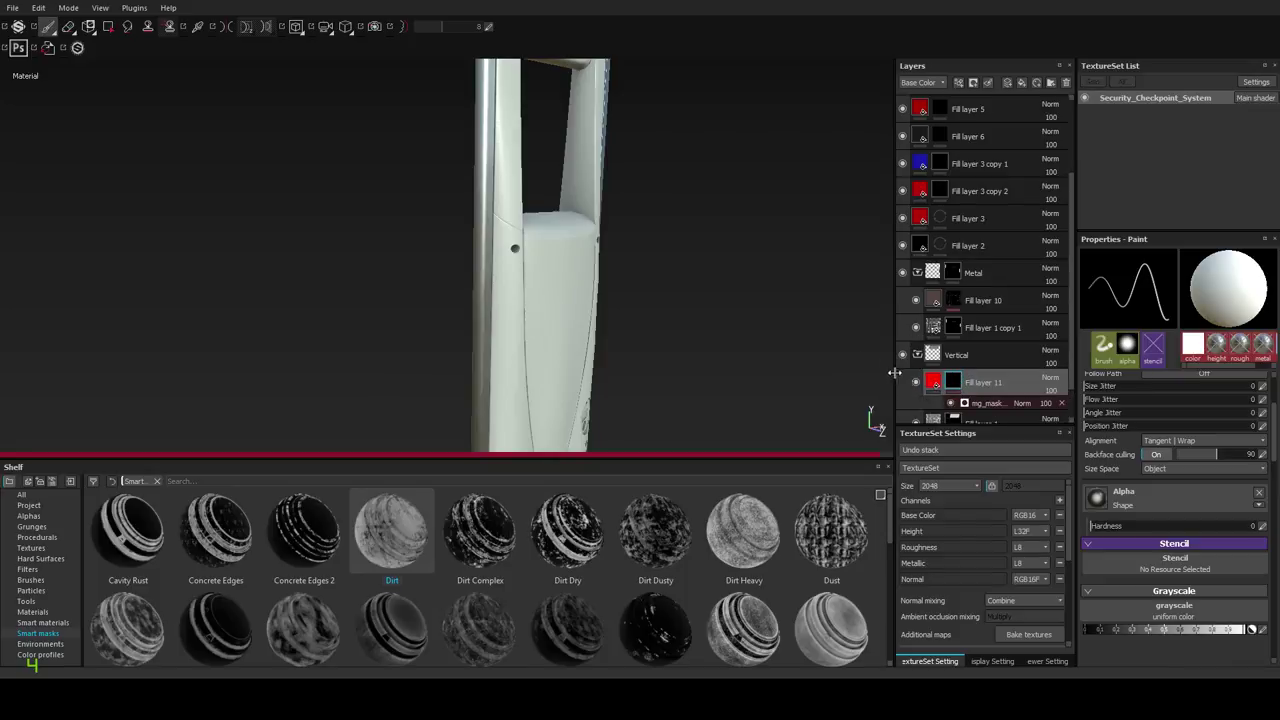
middle_click_drag(459, 180, 470, 410, "alt")
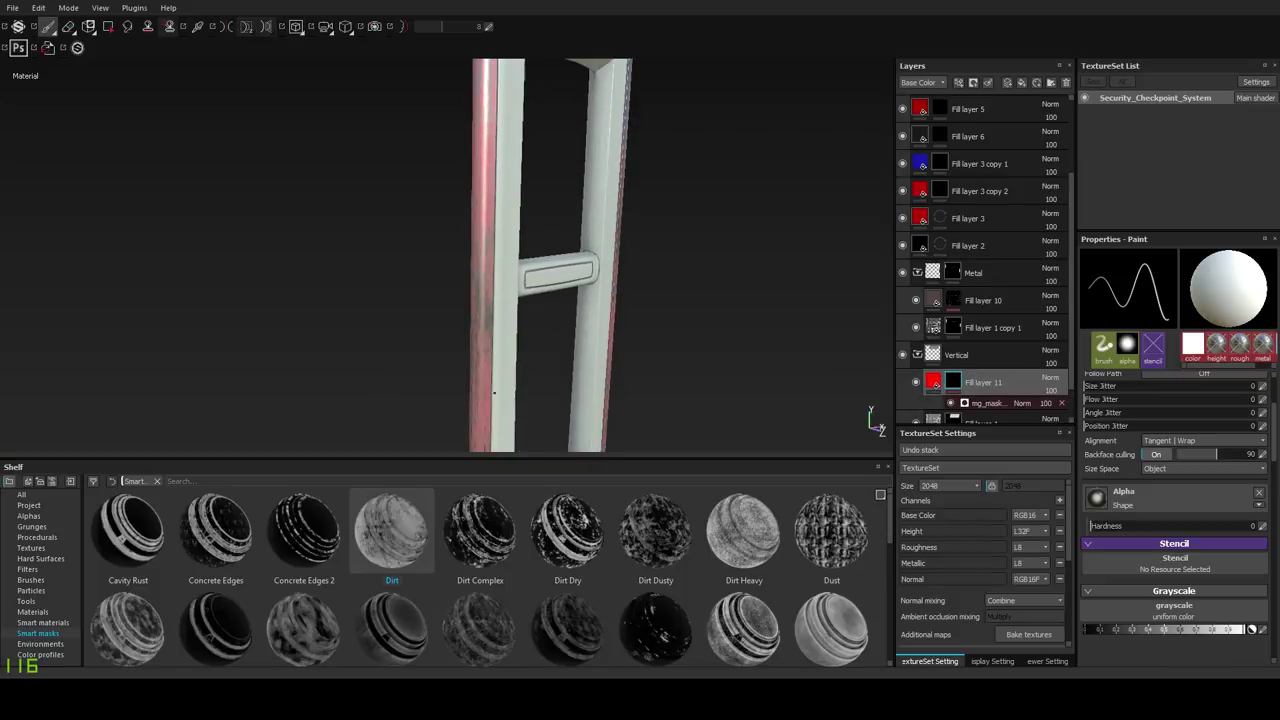
middle_click_drag(480, 220, 493, 160, "alt")
scroll(486, 369, "up", 3)
scroll(486, 345, "up", 2)
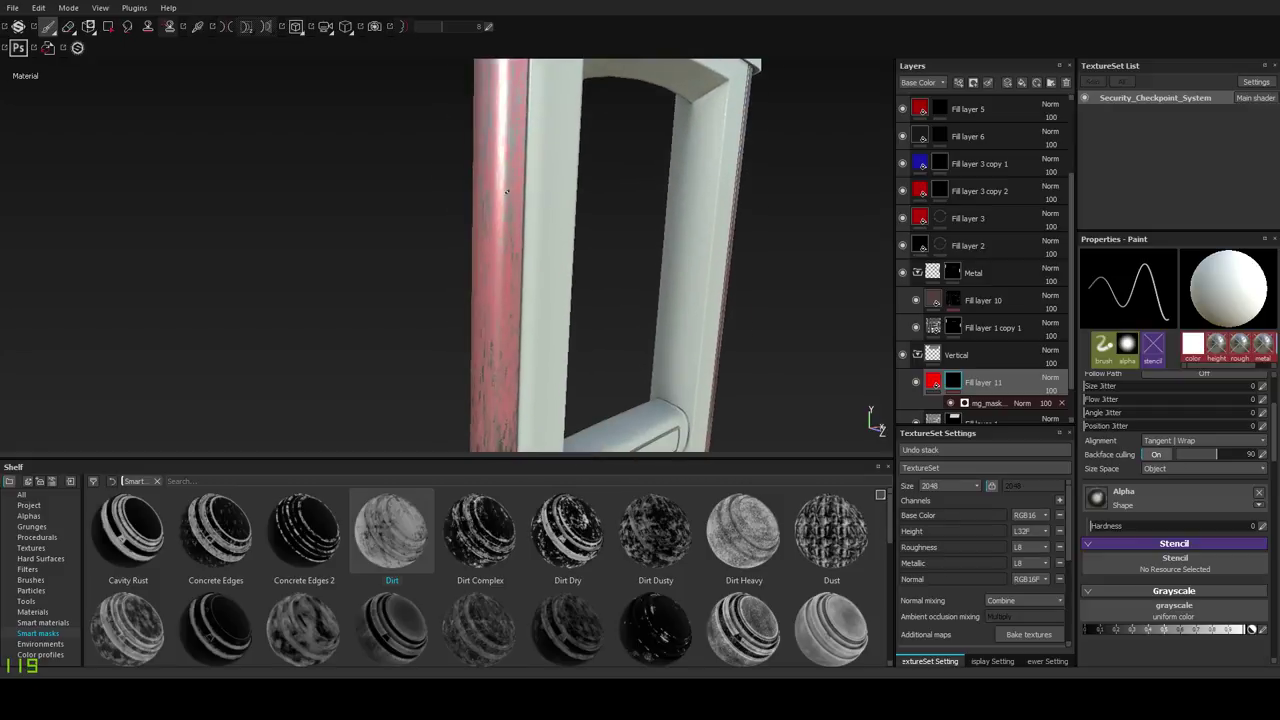
left_click_drag(497, 295, 510, 335, "alt")
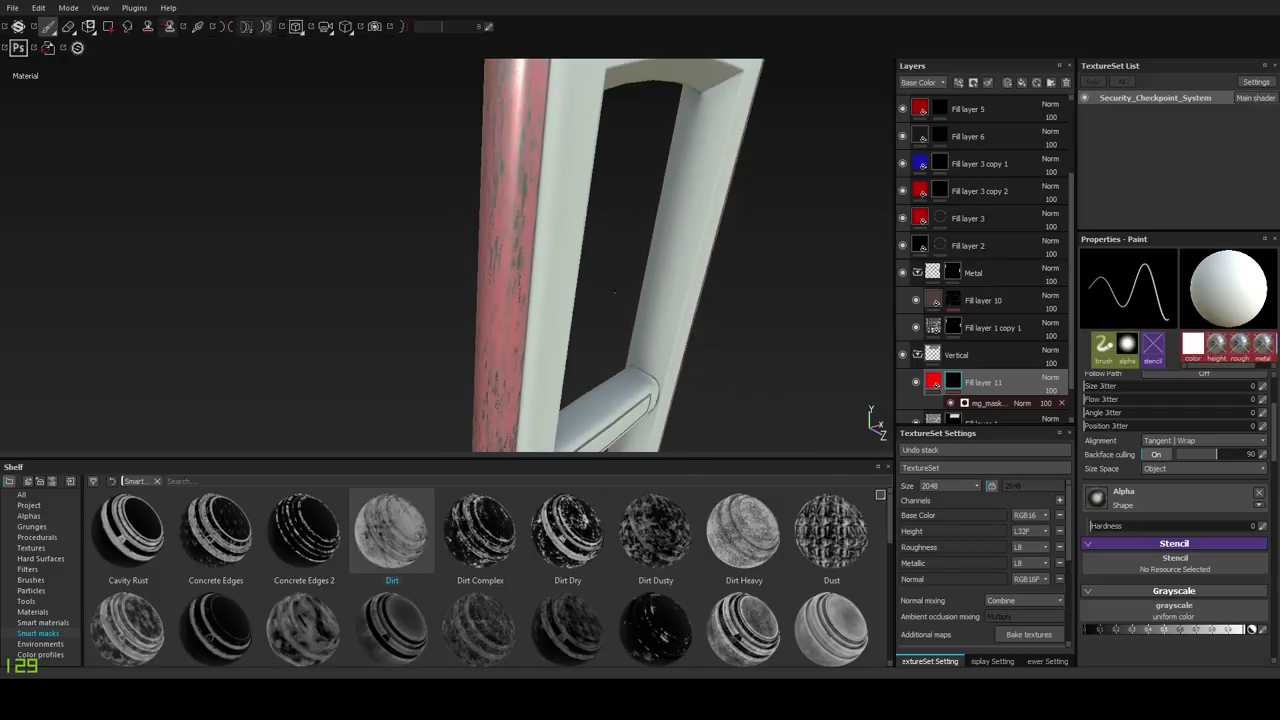
Review the red layer's MG Mask Editor generator settings and turn off Triplanar for Texture 2.
left_click(1001, 395)
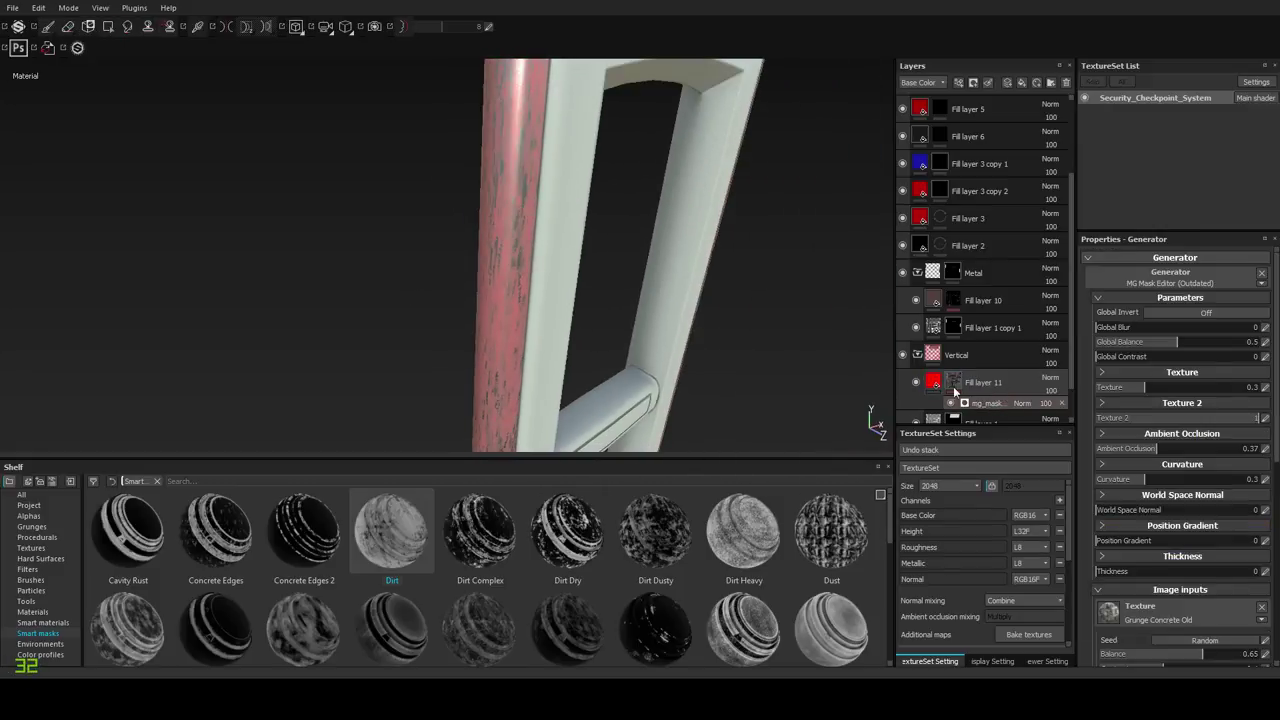
scroll(1190, 440, "down", 5)
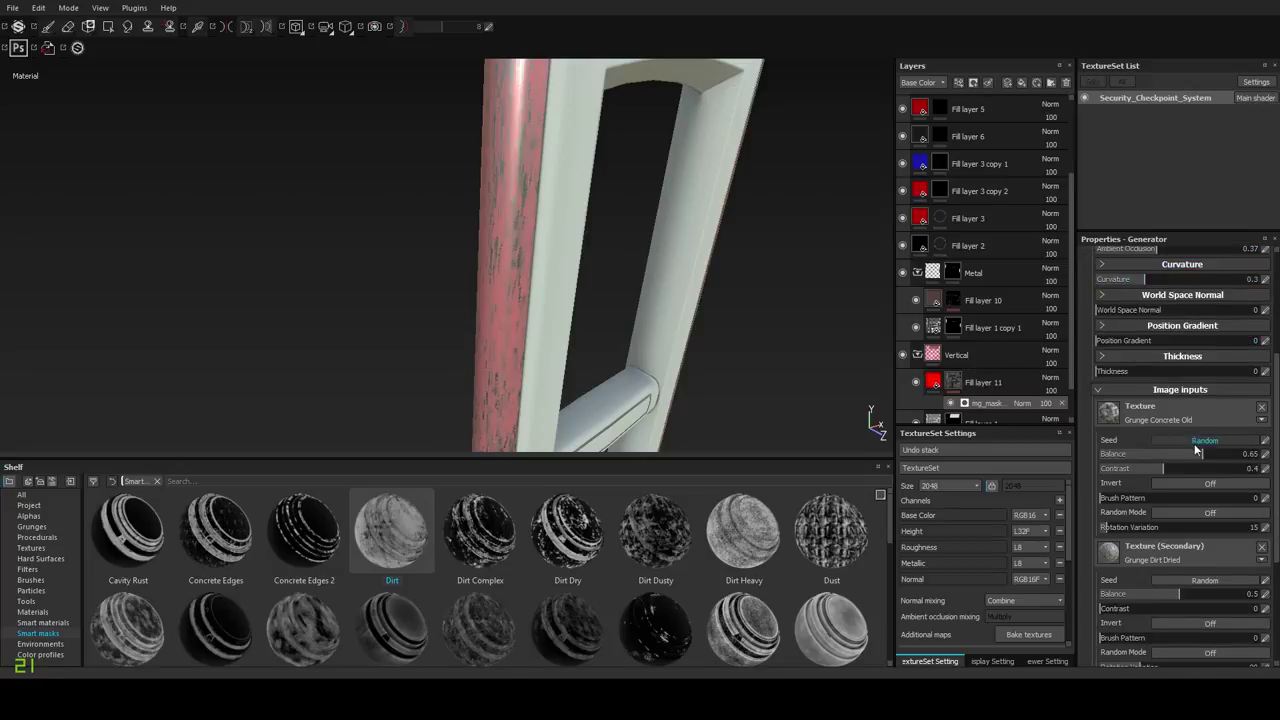
scroll(1197, 470, "down", 5)
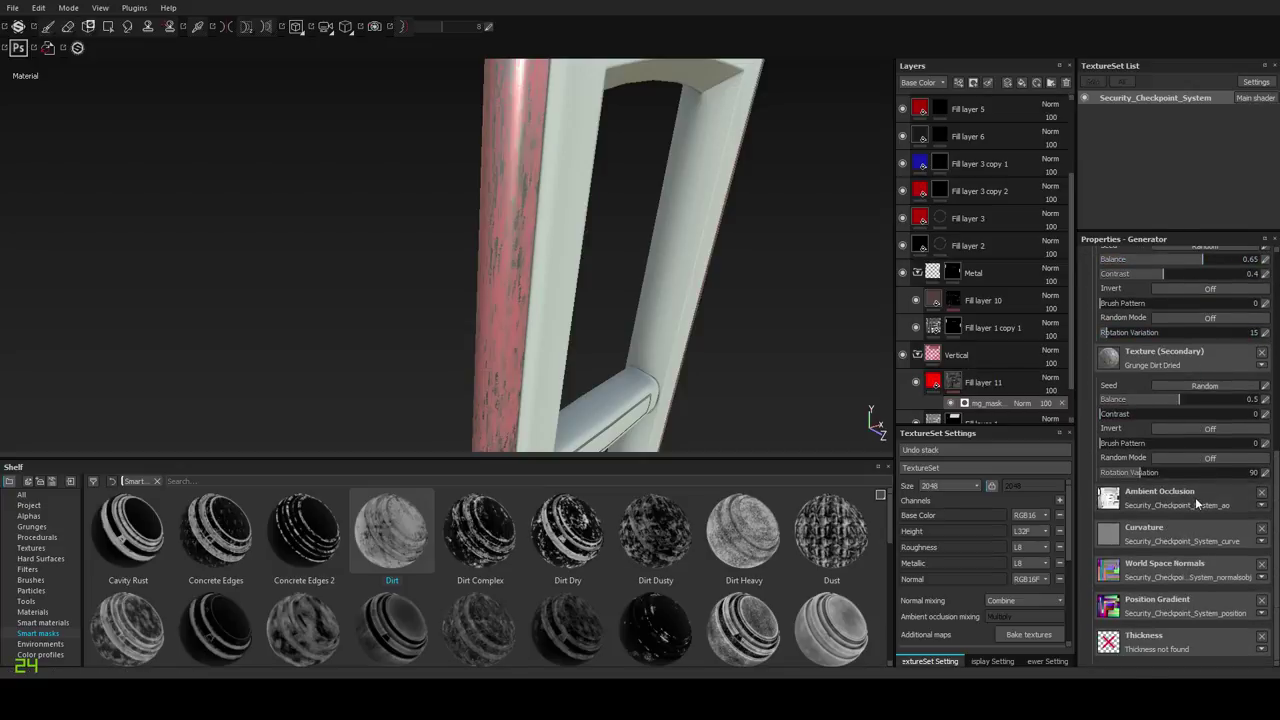
scroll(1197, 505, "up", 2)
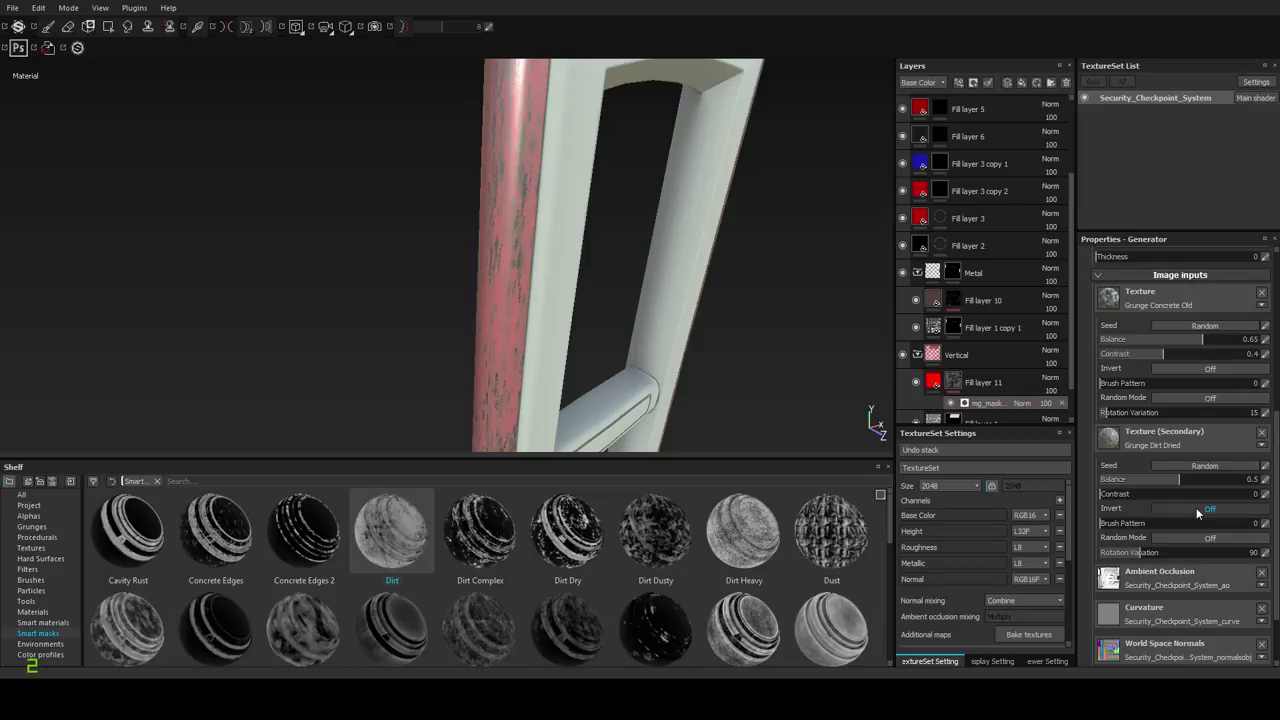
scroll(1200, 500, "up", 2)
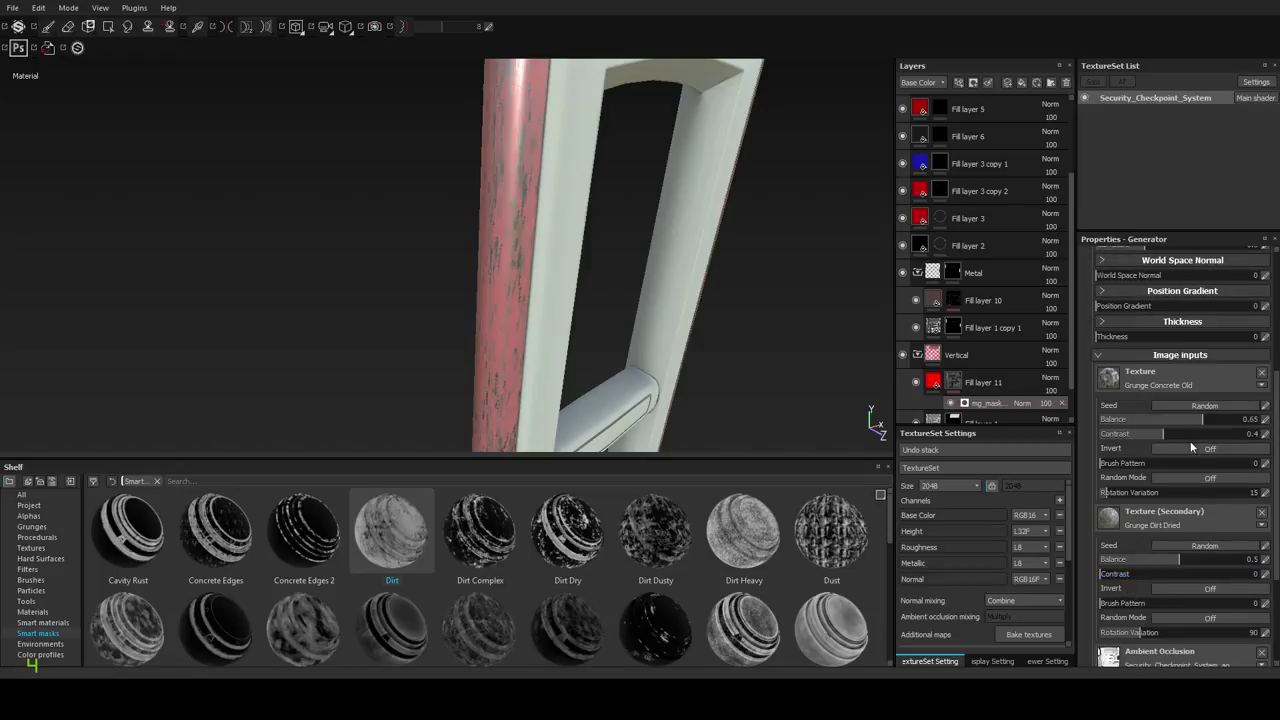
scroll(1192, 445, "up", 4)
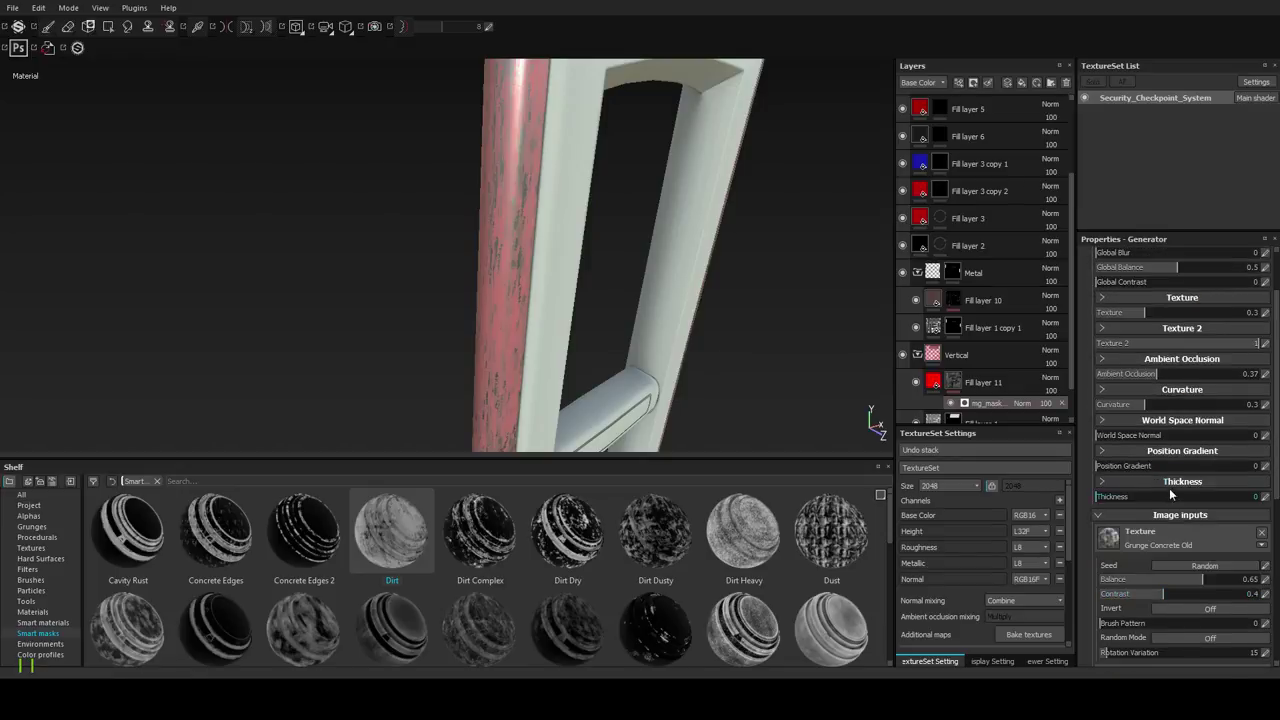
scroll(1155, 436, "up", 2)
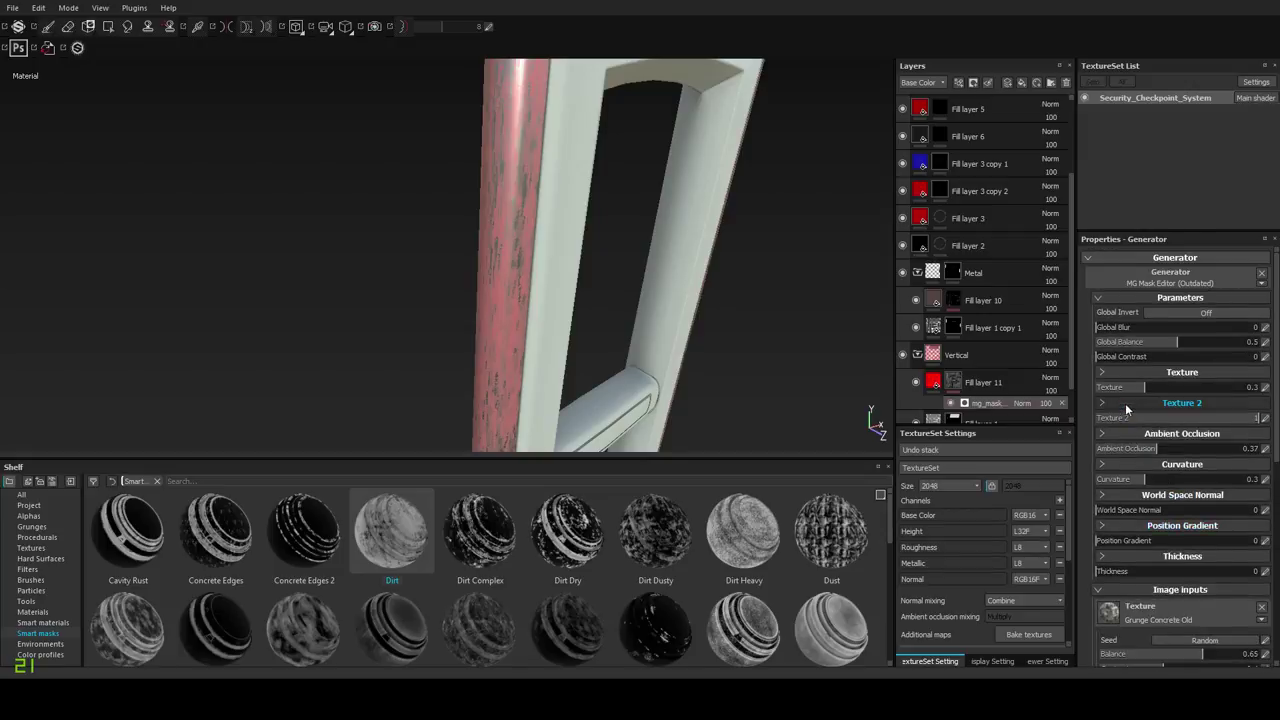
left_click(1126, 404)
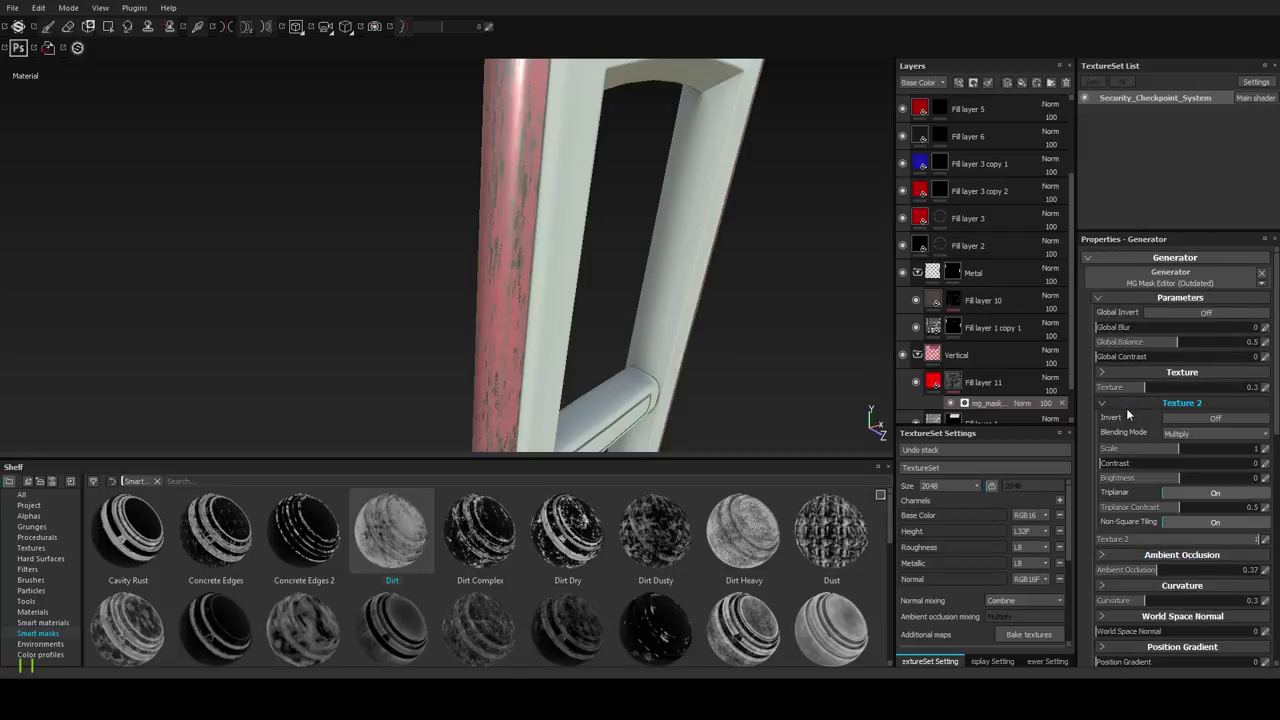
left_click(1196, 496)
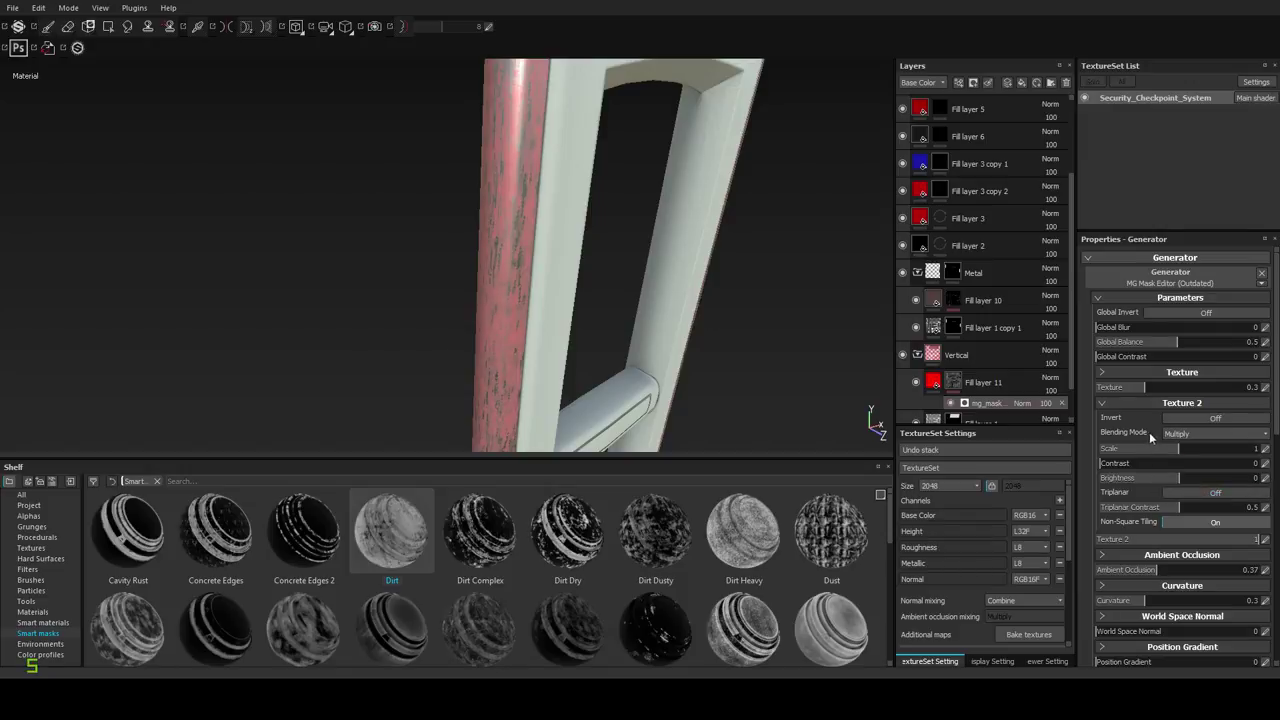
left_click(1128, 404)
Compare the generator's Texture with Triplanar on and off along the side posts, leaving Triplanar off.
left_click(1133, 370)
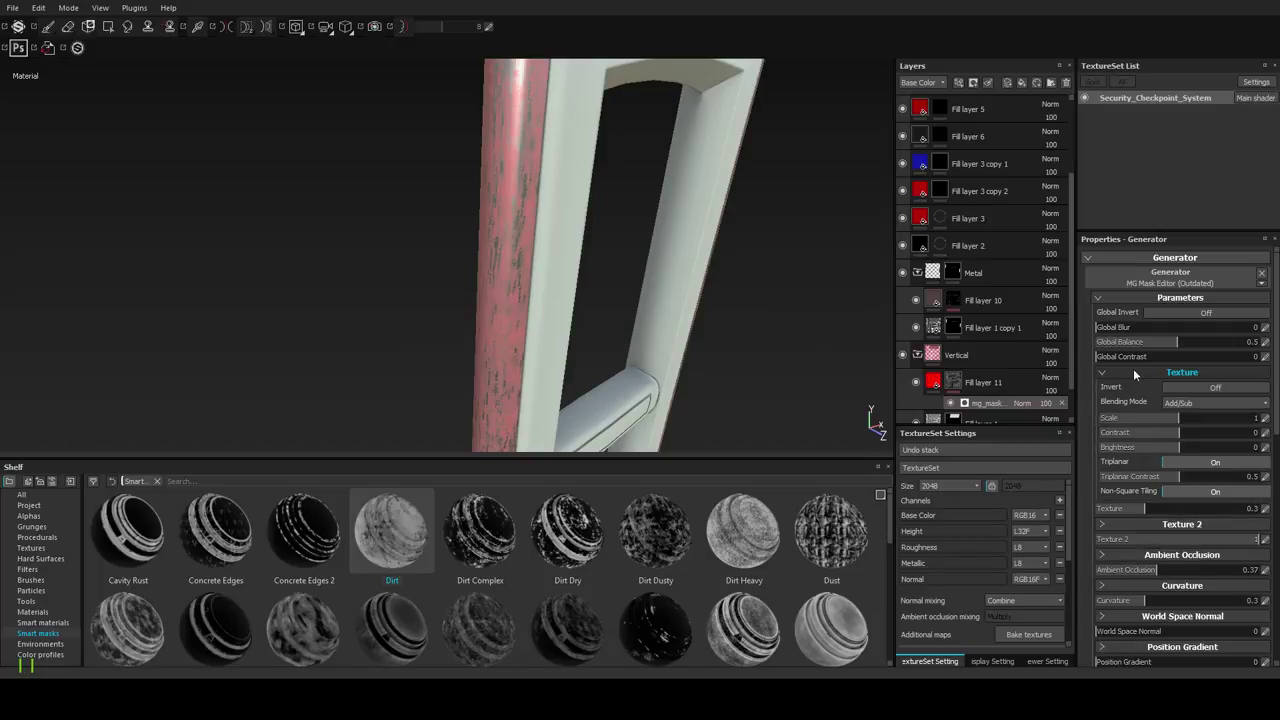
left_click(1192, 462)
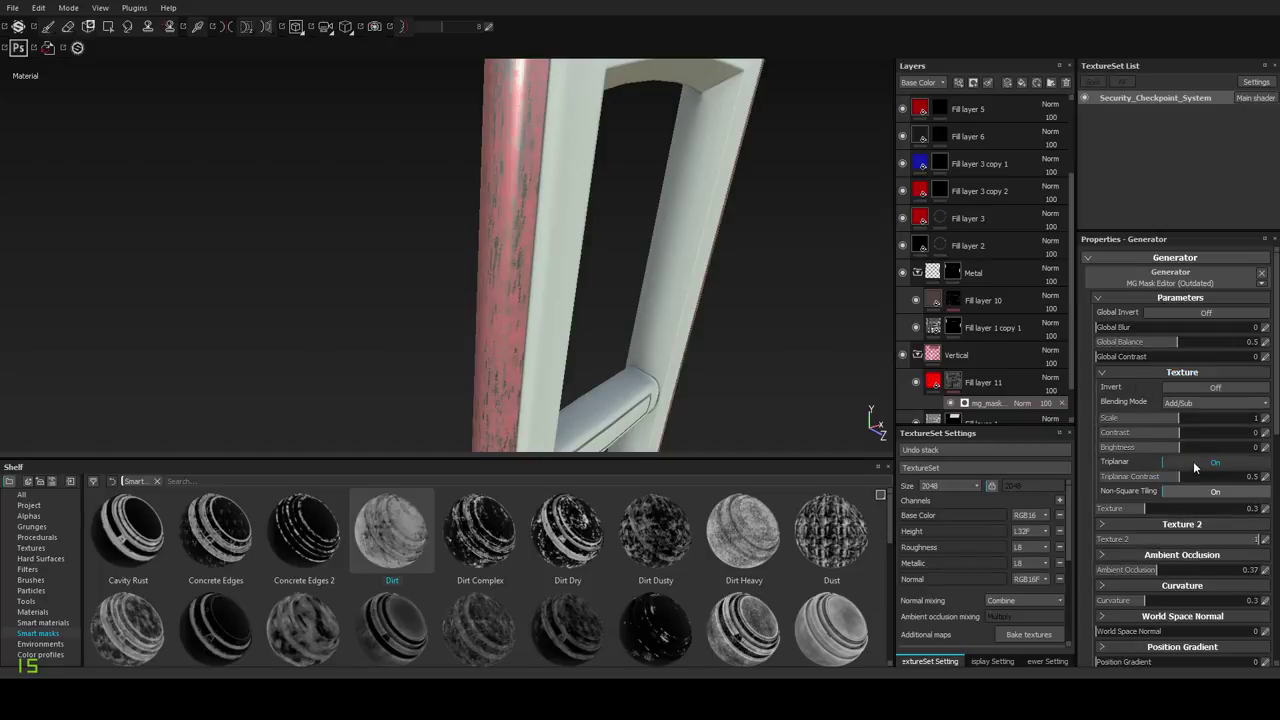
left_click(1193, 461)
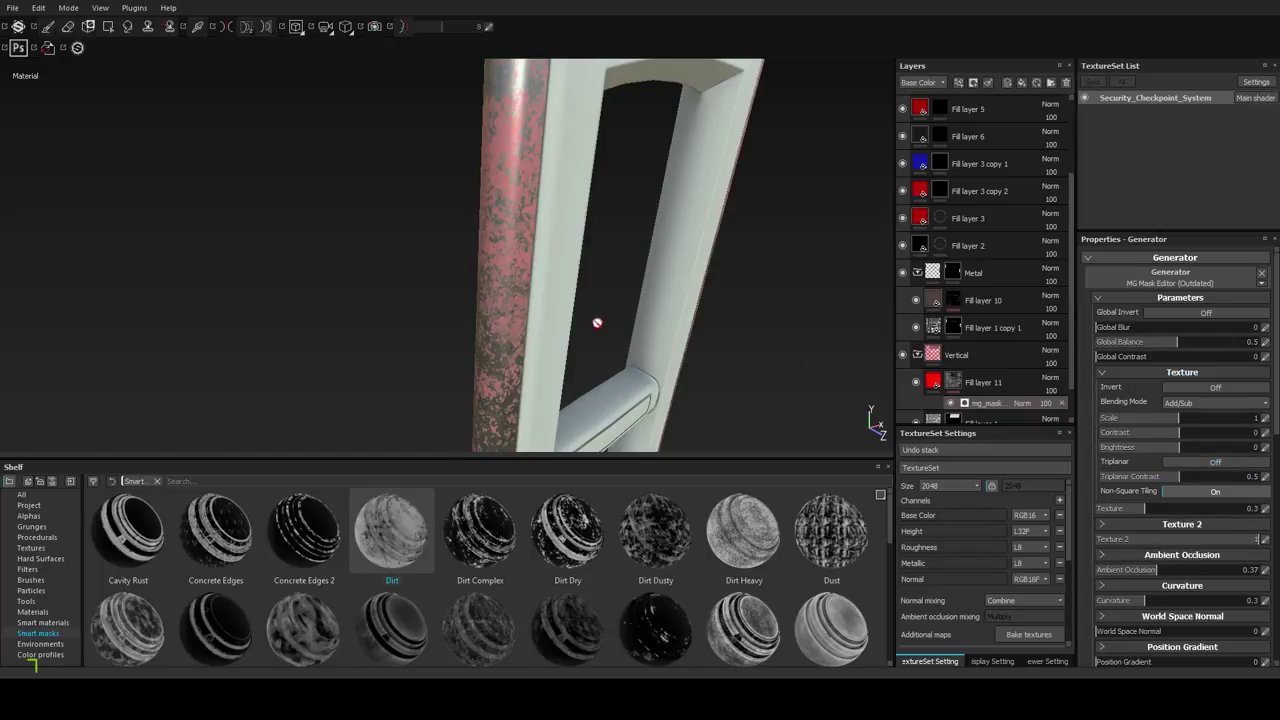
left_click_drag(597, 323, 554, 307, "alt")
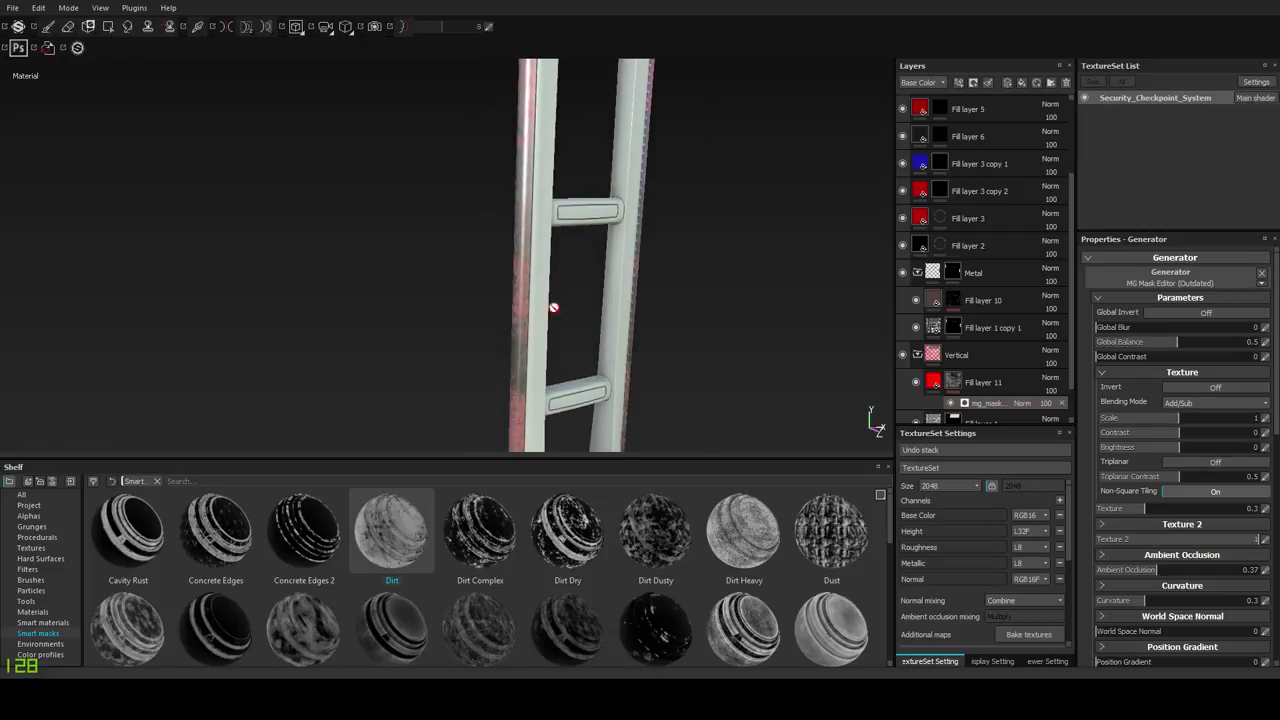
scroll(550, 325, "down", 5)
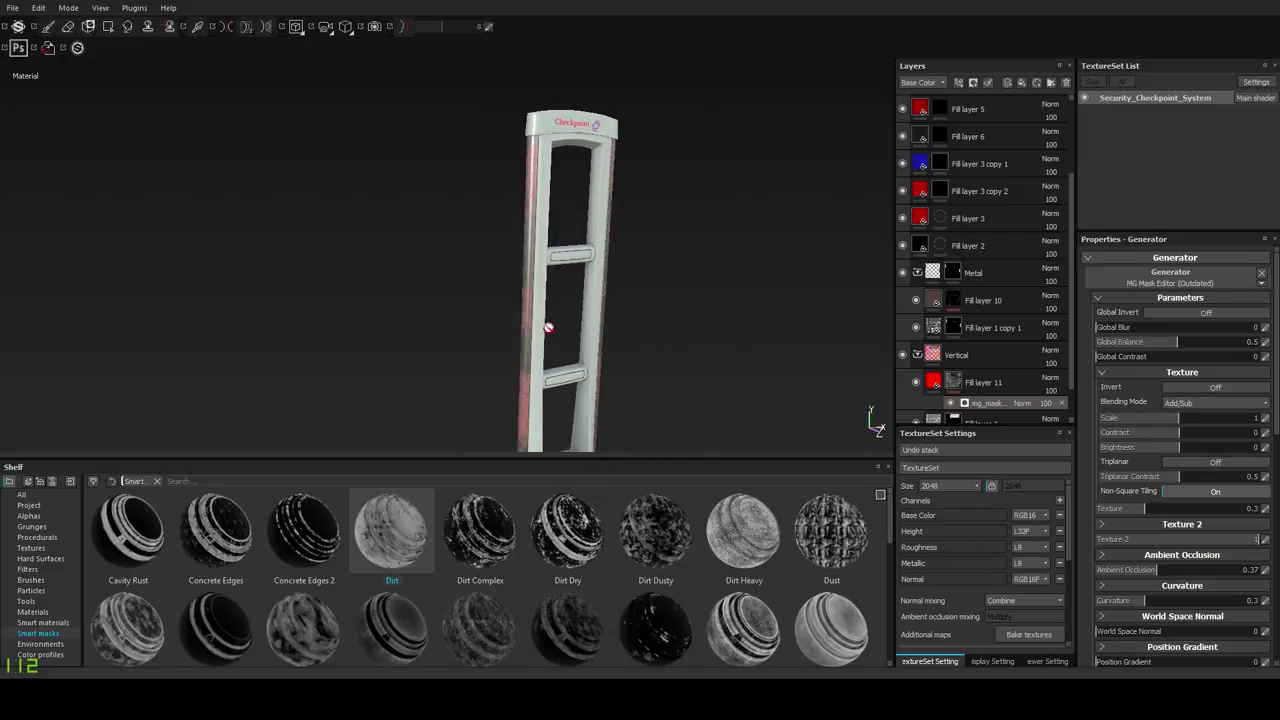
left_click(1200, 467)
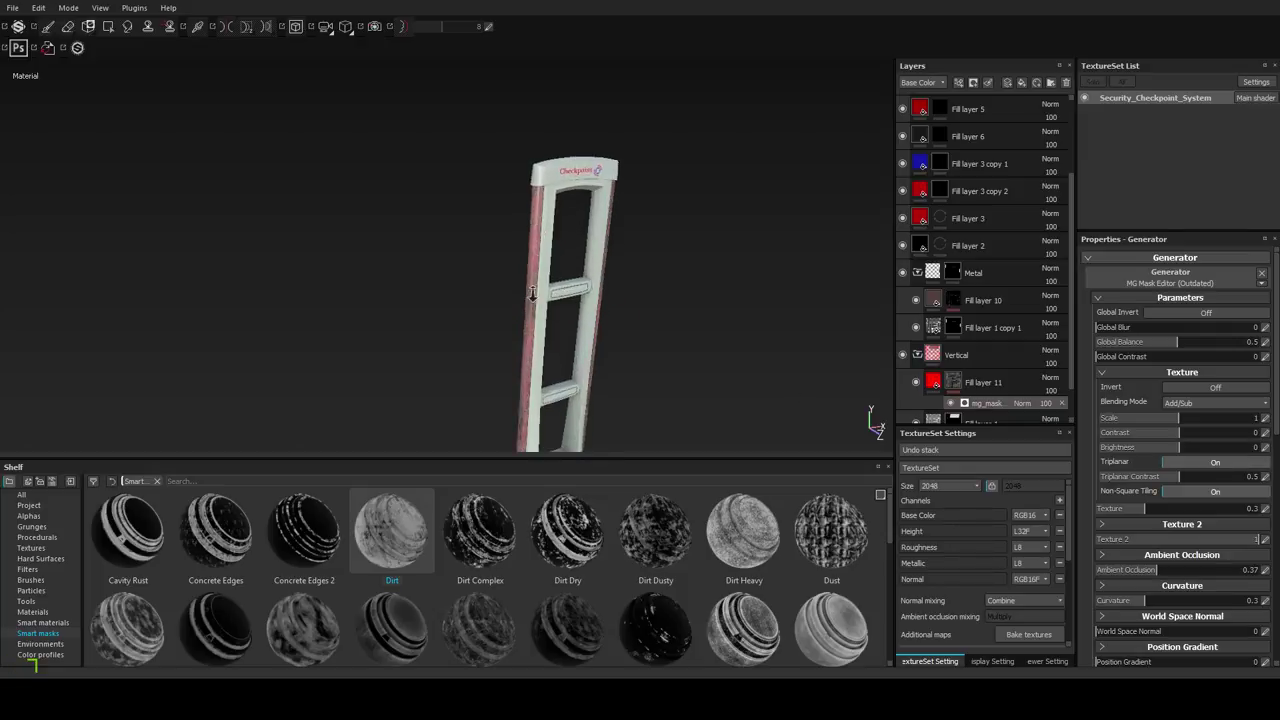
right_click_drag(533, 293, 534, 386, "alt")
left_click_drag(534, 386, 517, 364, "alt")
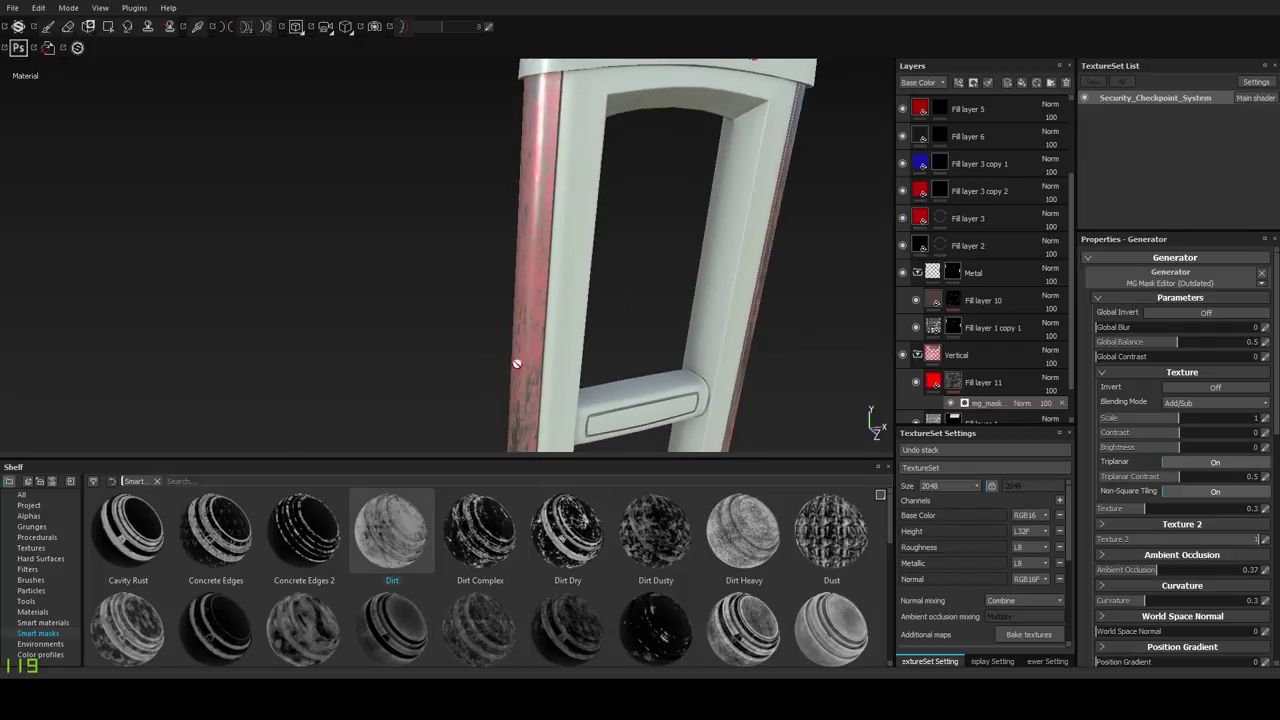
left_click(1210, 465)
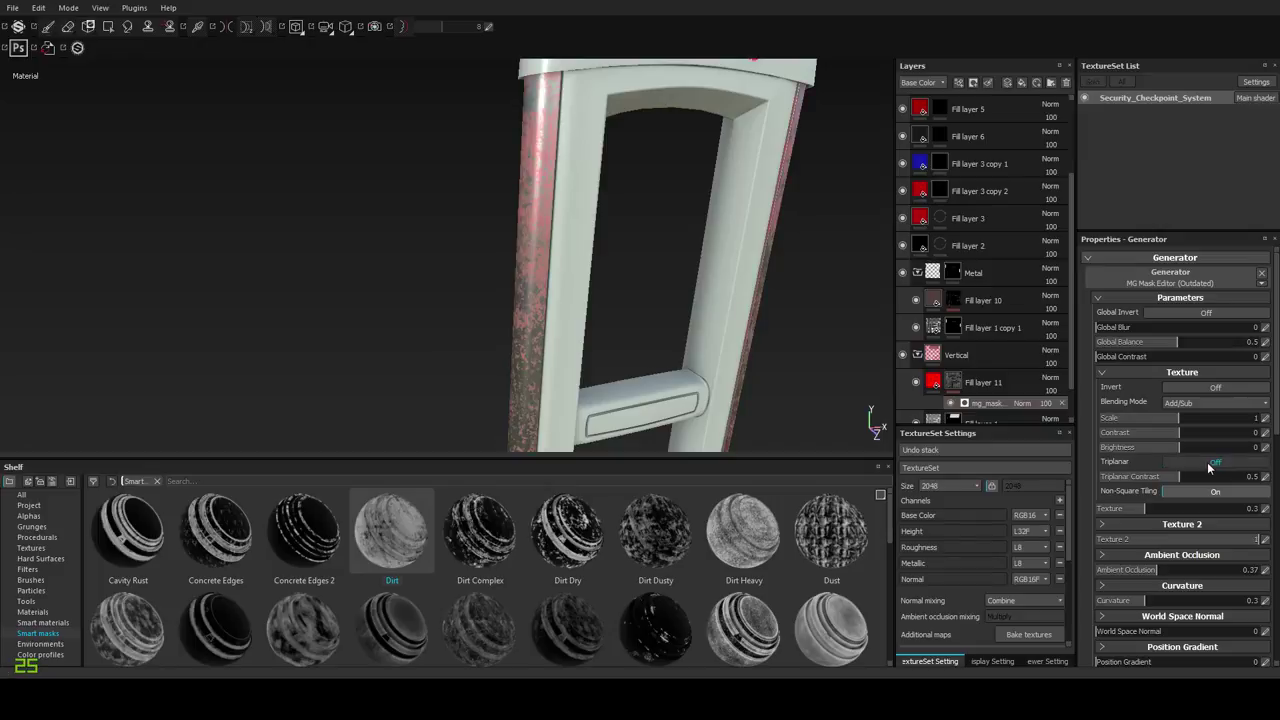
left_click(1141, 372)
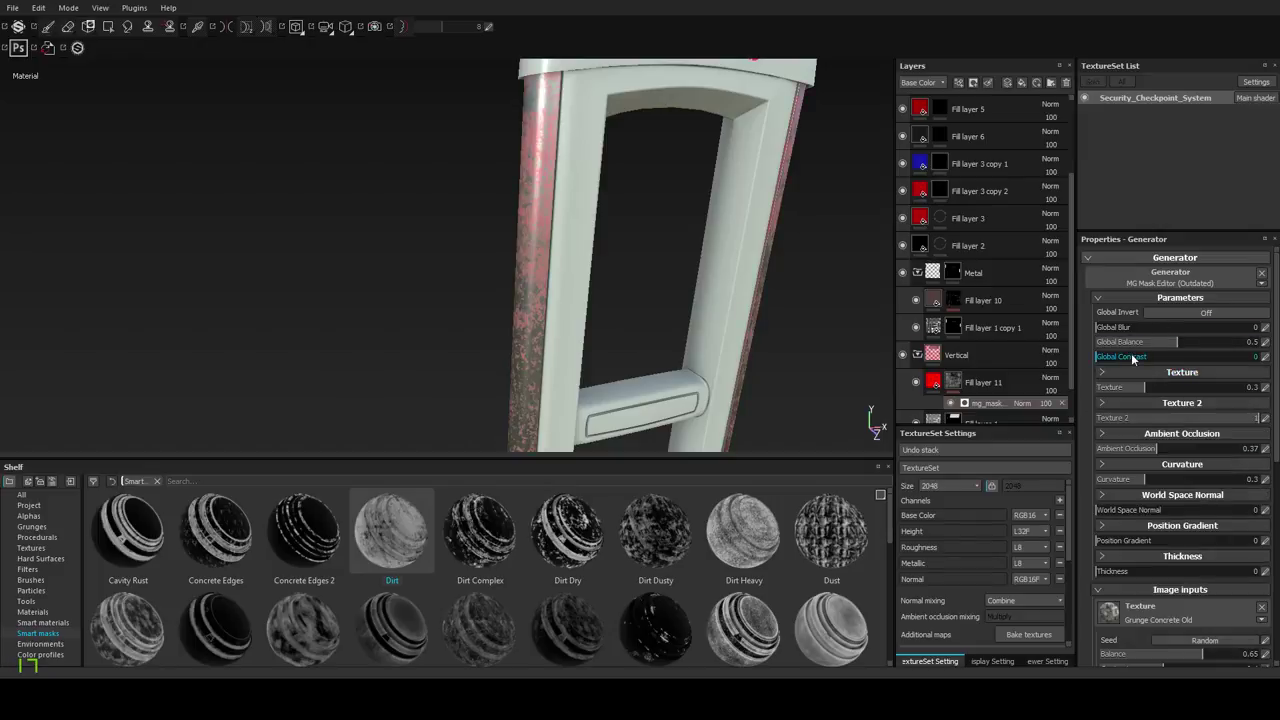
Set the dirt generator's Global Contrast to 0.22, Global Balance to 0.39 and Ambient Occlusion to 1.
left_click(1133, 357)
left_click_drag(1196, 343, 1138, 345)
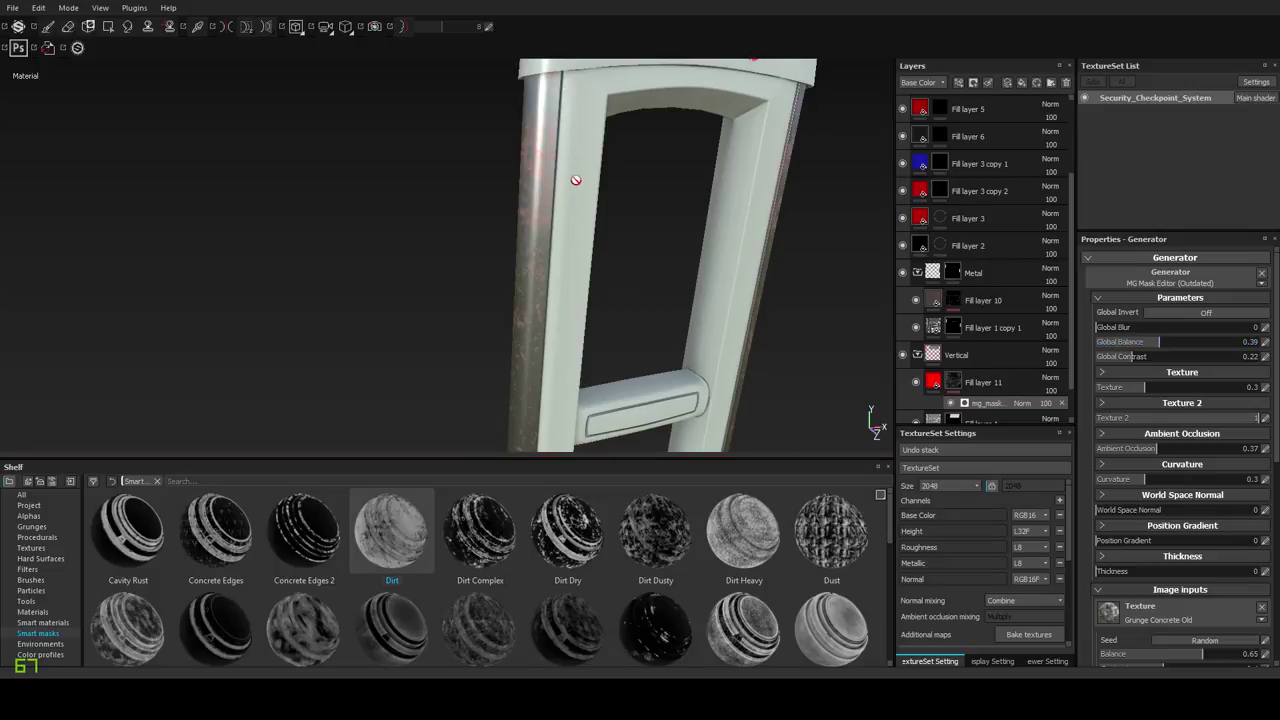
right_click_drag(576, 181, 580, 289, "alt")
left_click_drag(580, 289, 602, 314, "alt")
left_click_drag(1173, 454, 1277, 456)
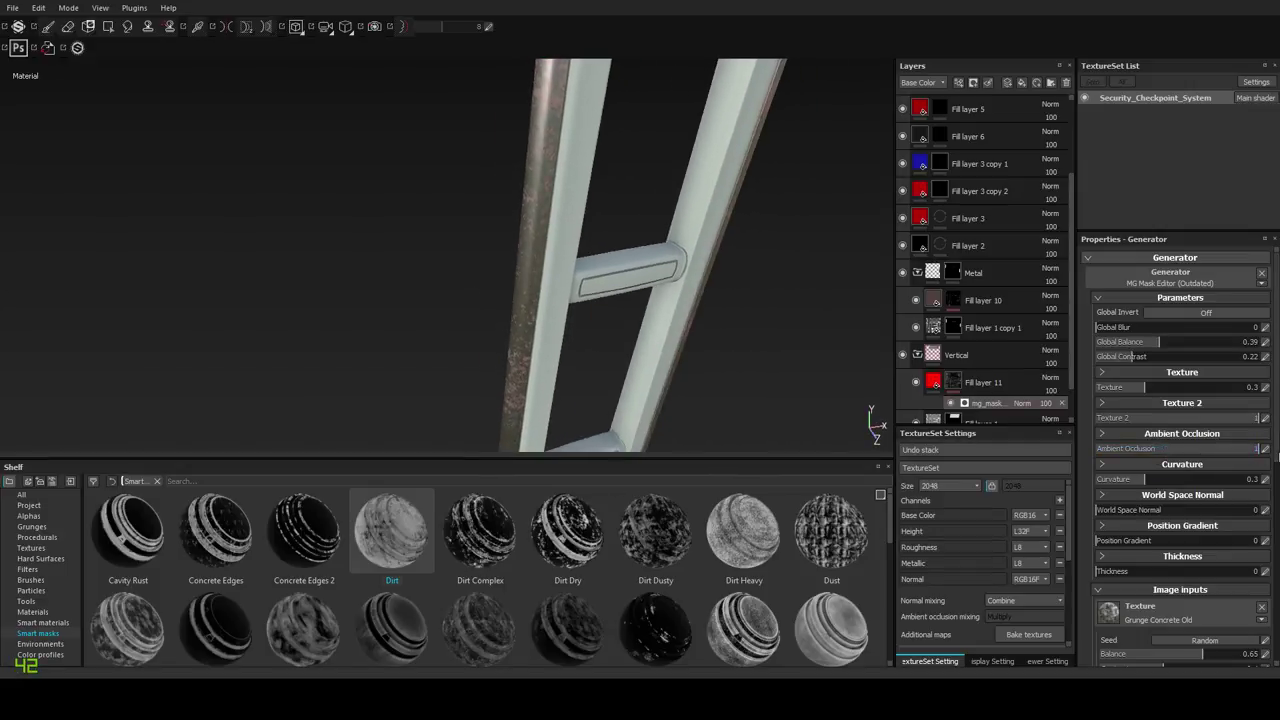
left_click_drag(806, 409, 609, 337, "alt")
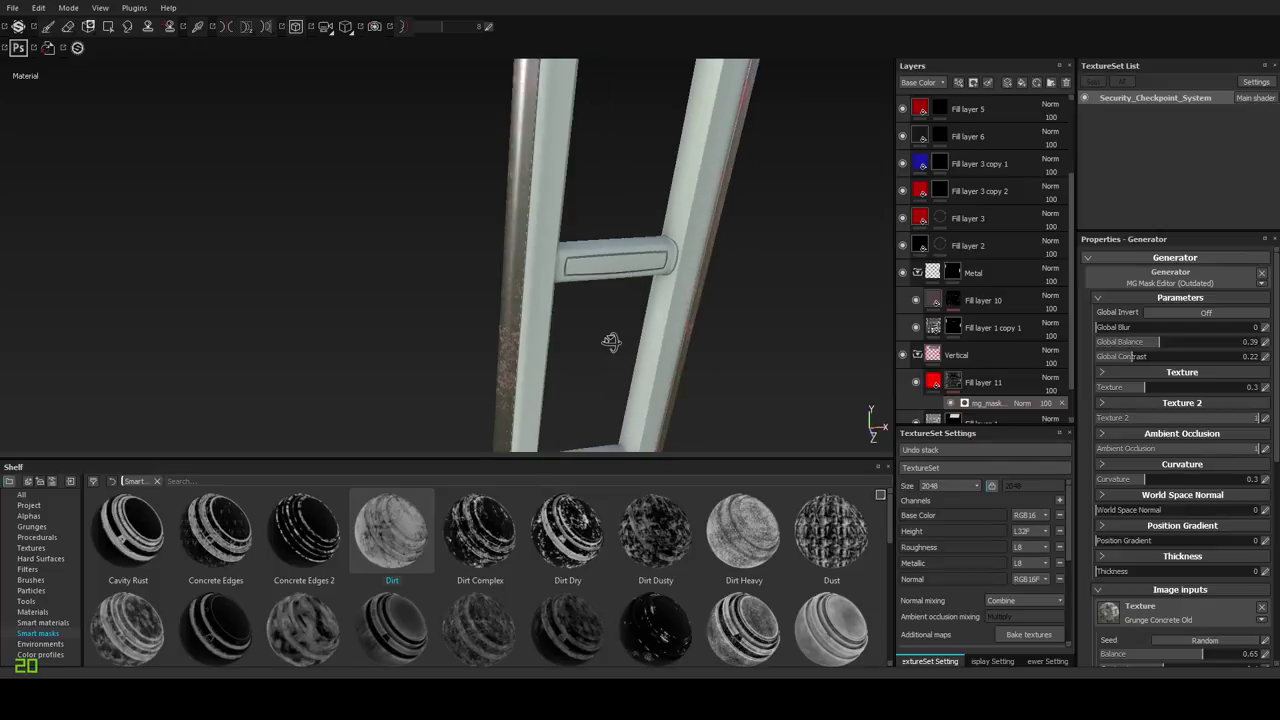
Review the texture set's baked maps and the display settings, and inspect the dirt pattern on the side post.
left_click(991, 661)
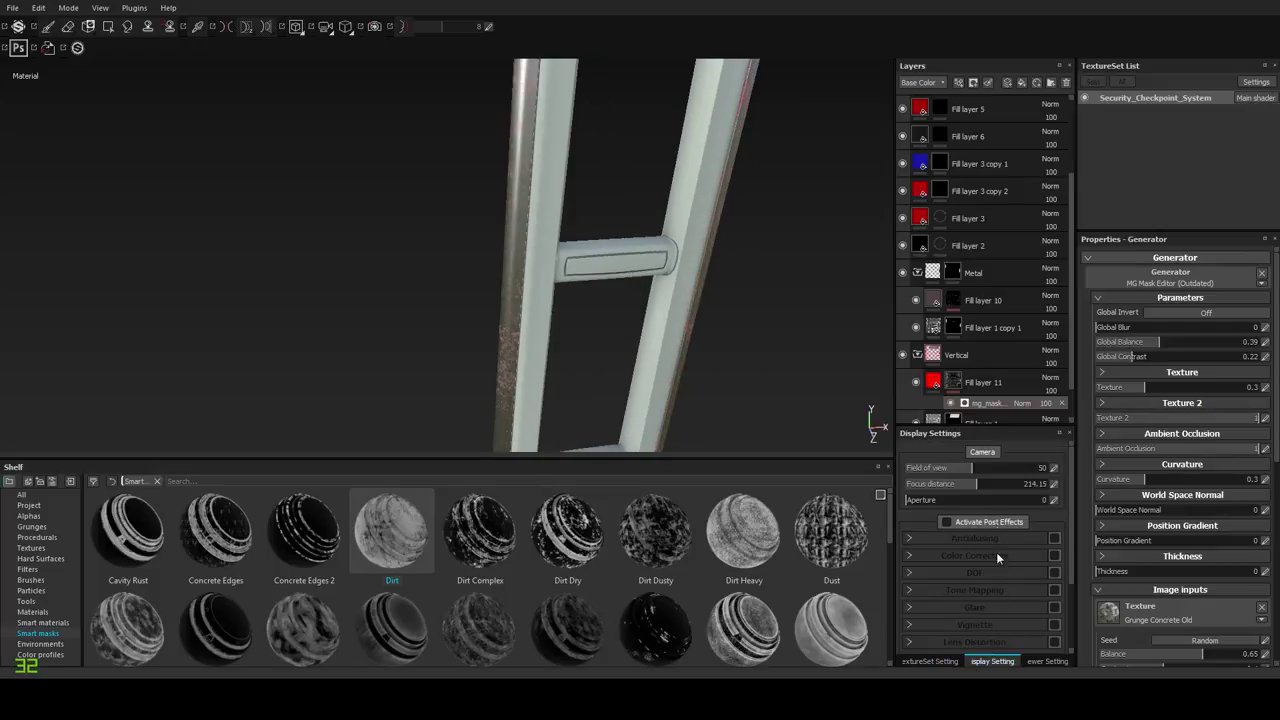
left_click(947, 662)
scroll(950, 580, "down", 5)
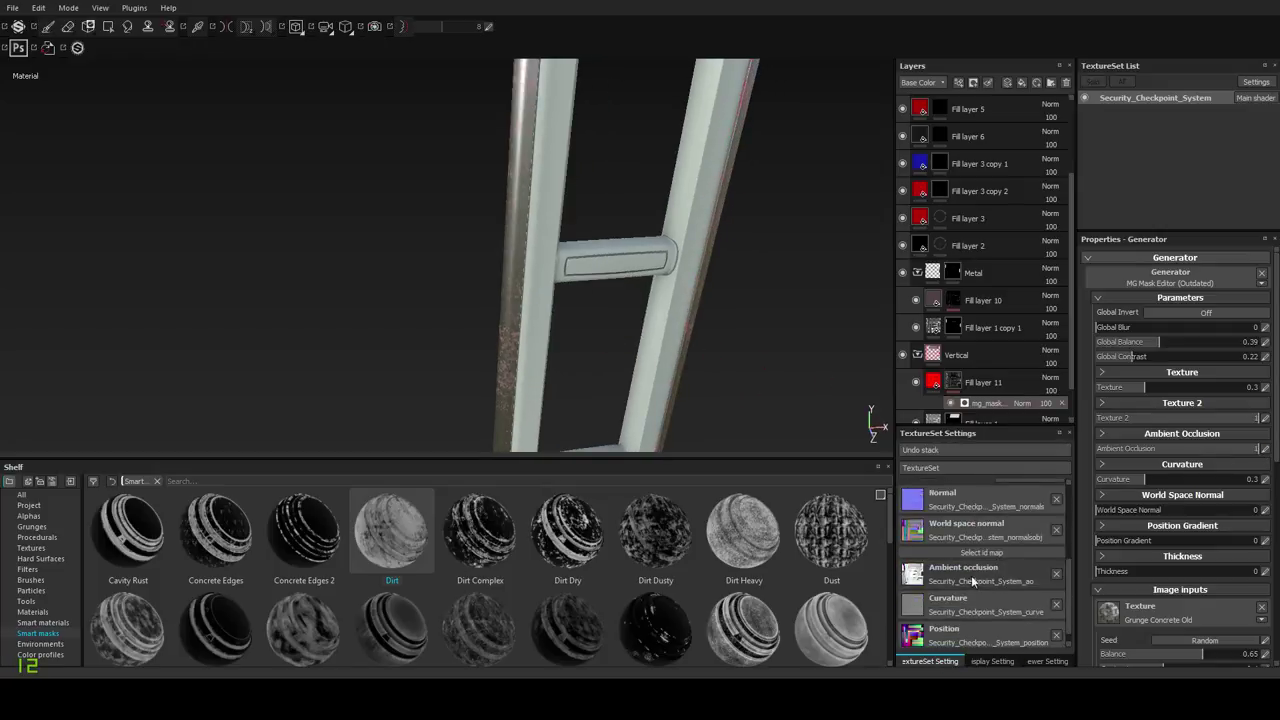
left_click(992, 661)
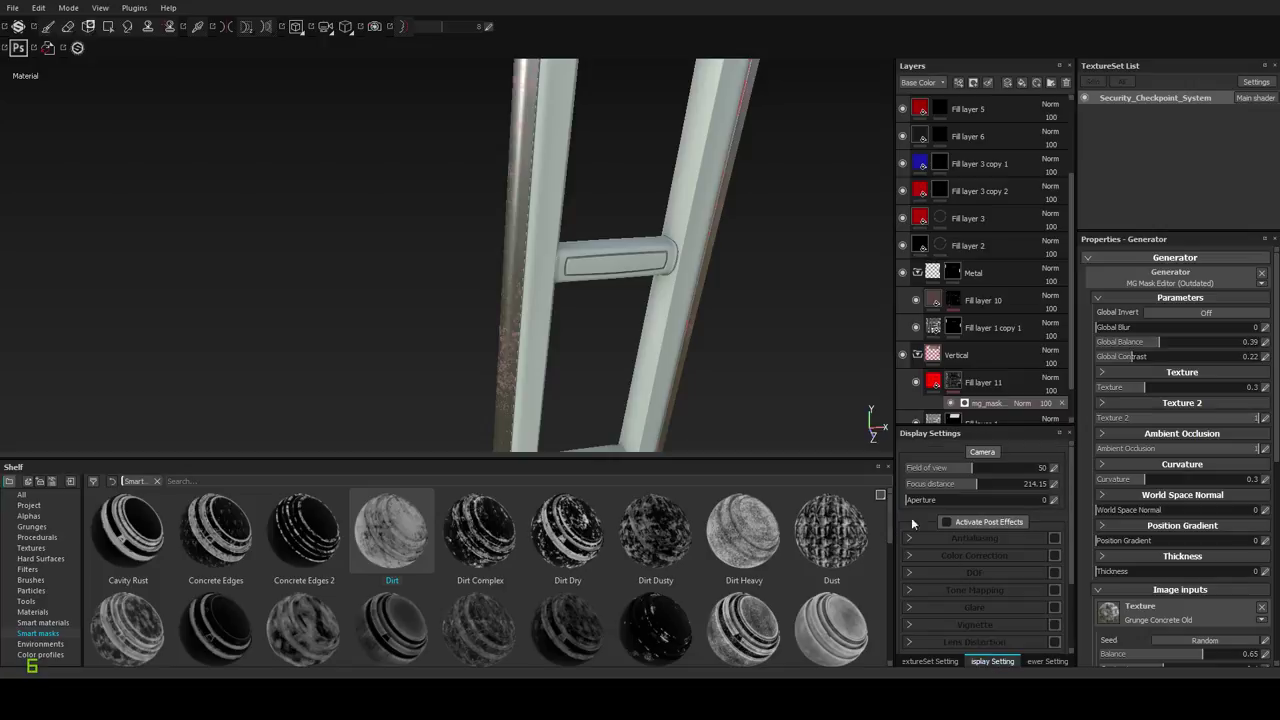
mouse_move(600, 290)
middle_mouse_down("alt")
mouse_move(583, 206)
mouse_move(584, 276)
middle_mouse_up("alt")
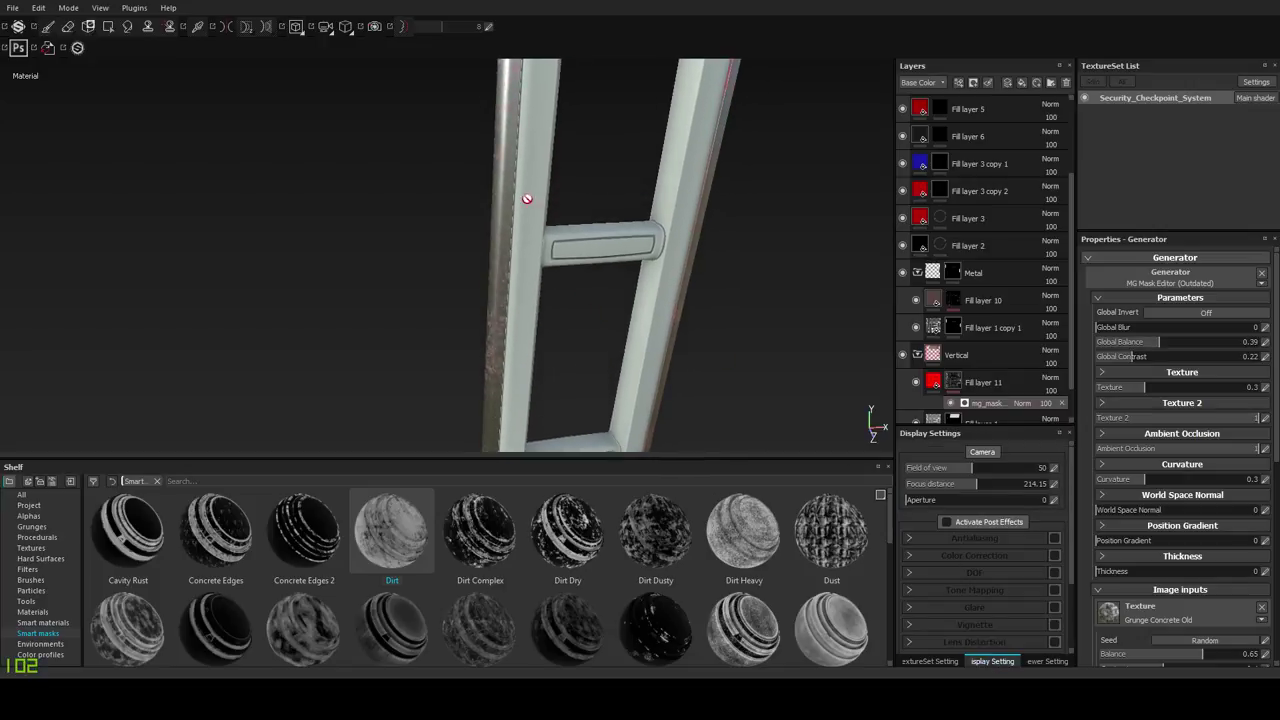
right_click_drag(526, 197, 498, 353, "alt")
left_click_drag(497, 353, 506, 297, "alt")
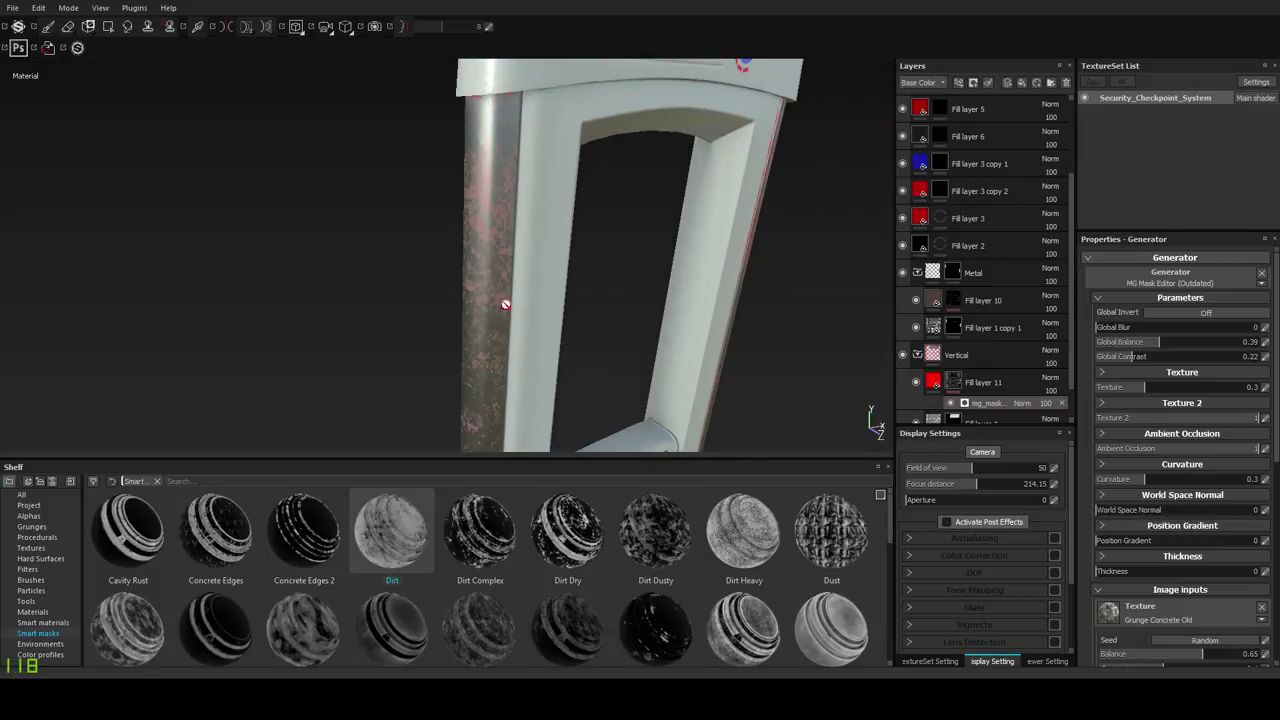
left_click_drag(508, 249, 560, 314, "alt")
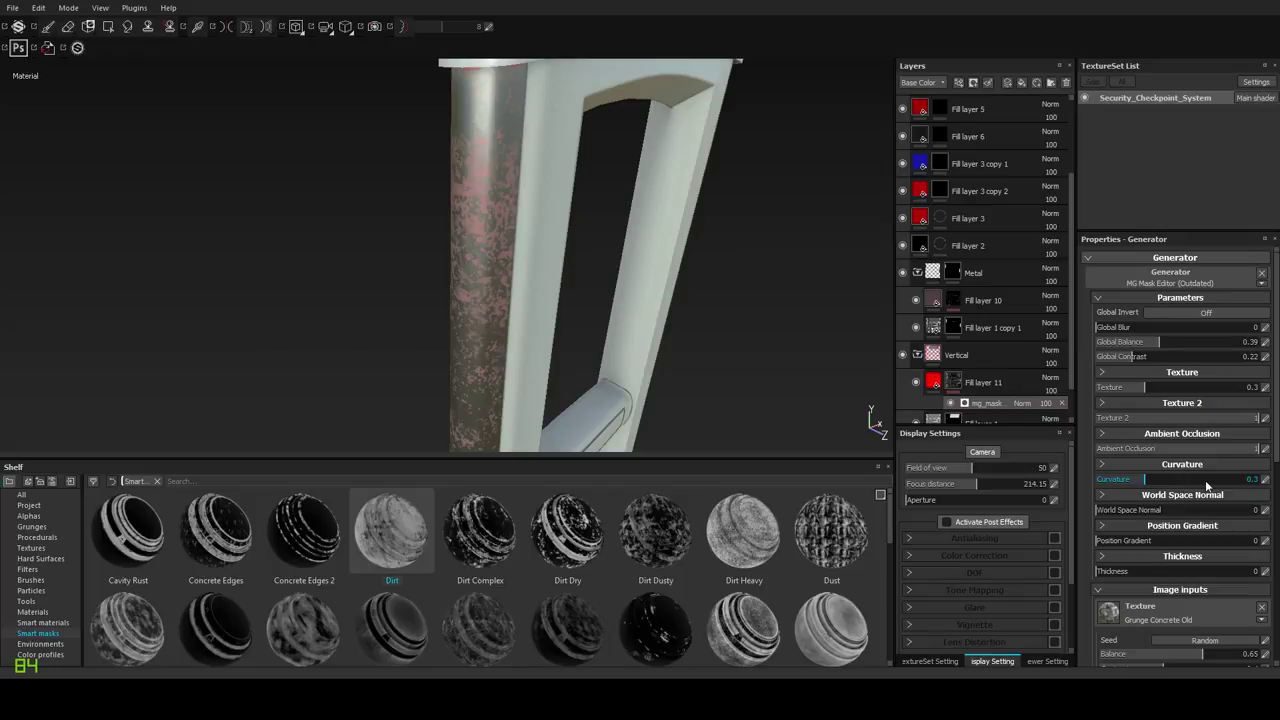
Try changing the Brush Pattern of the generator's secondary texture, Grunge Dirt Dried, and undo the change.
scroll(1186, 523, "down", 2)
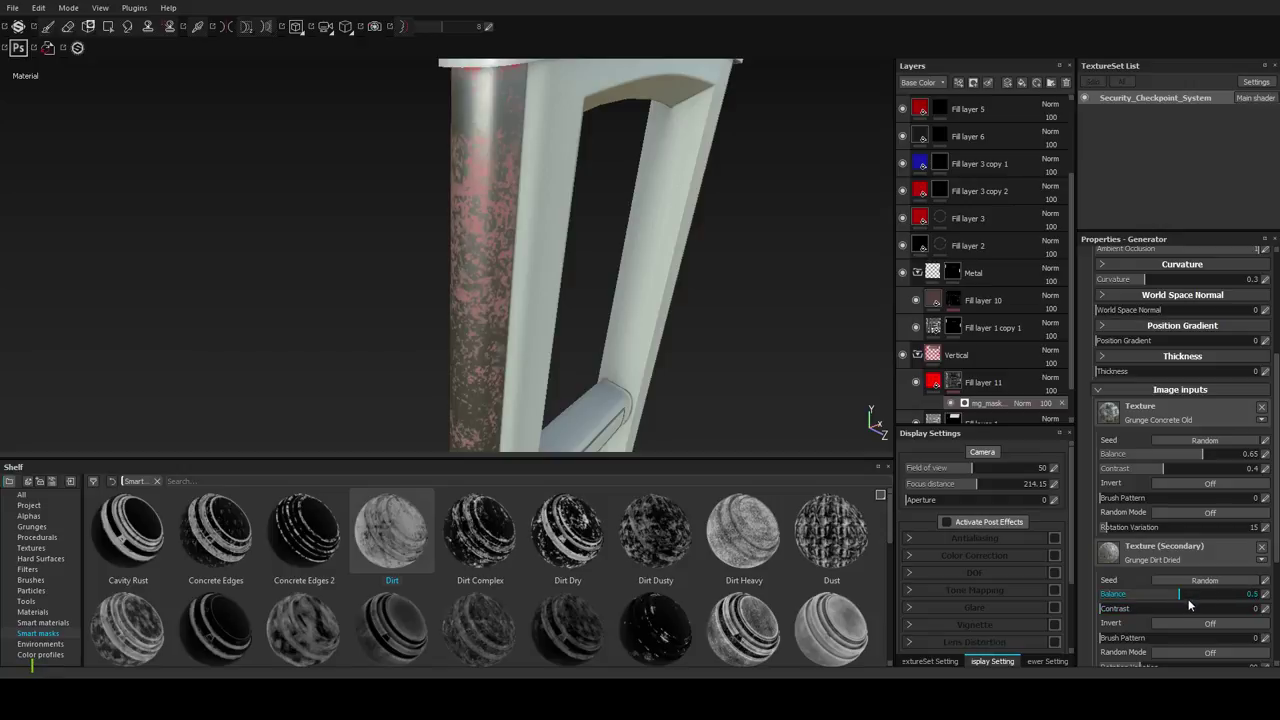
scroll(1189, 600, "down", 3)
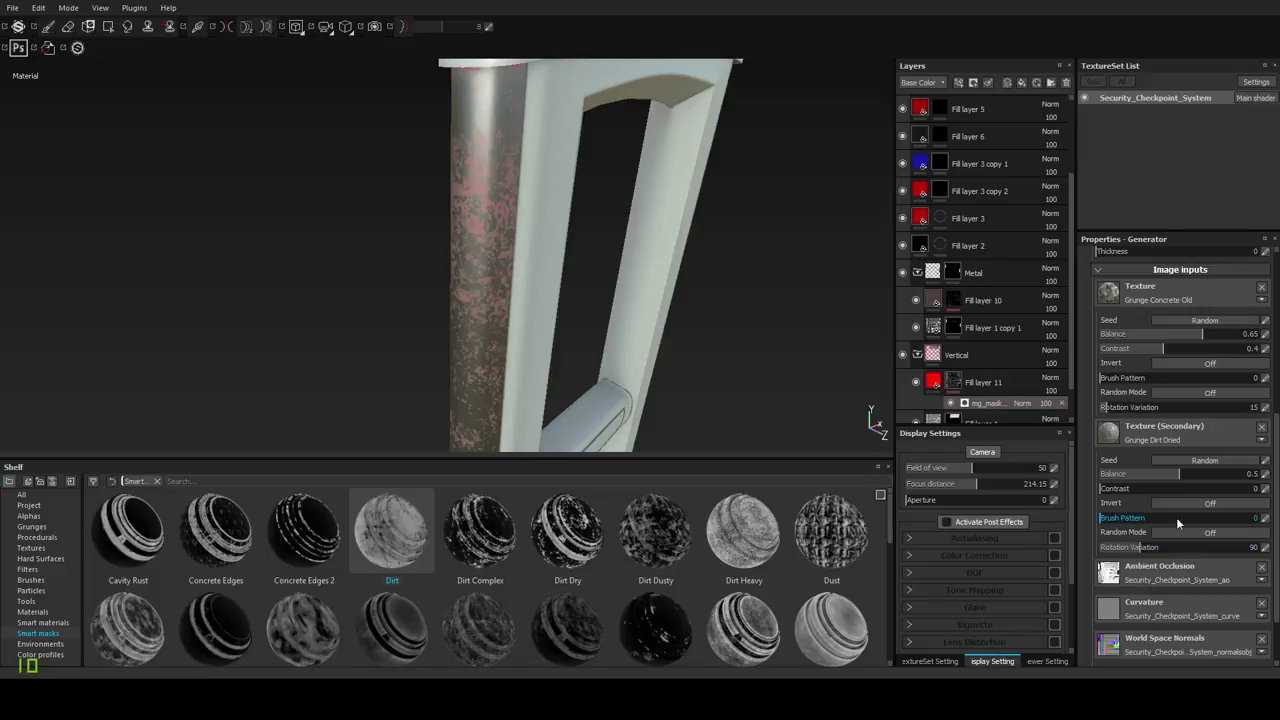
left_click(1176, 517)
key("ctrl+z")
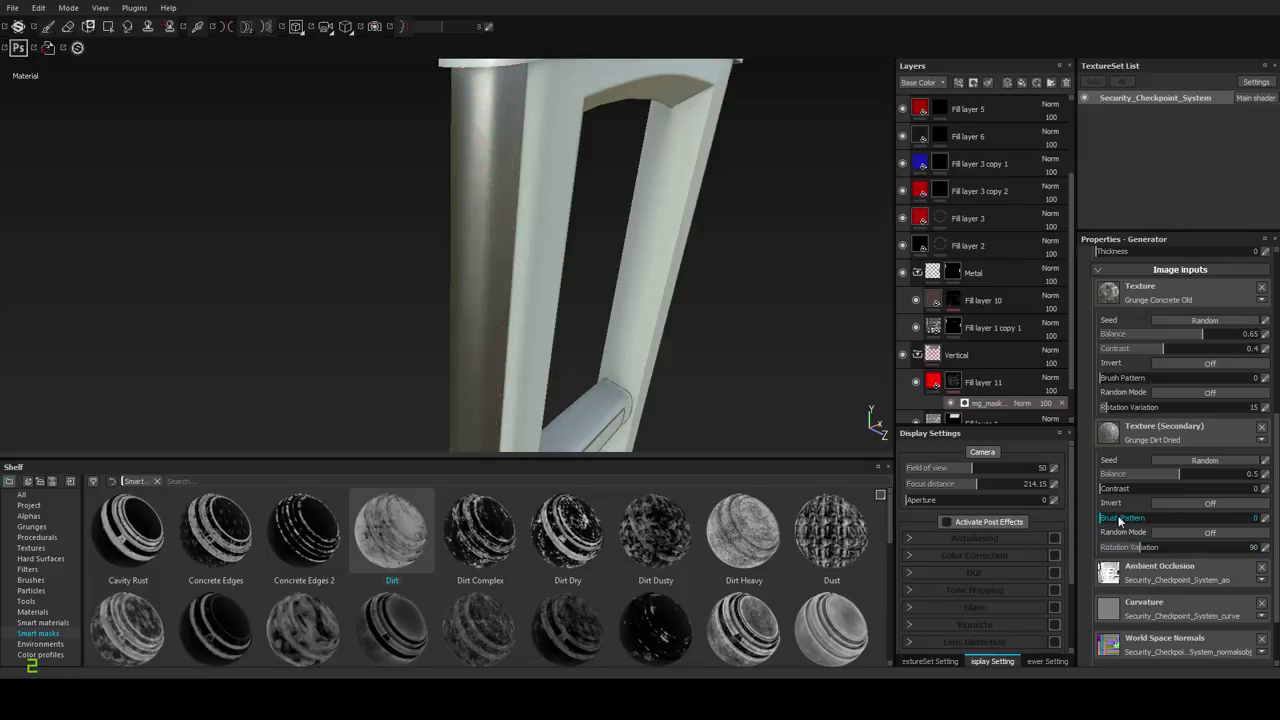
scroll(1148, 484, "up", 4)
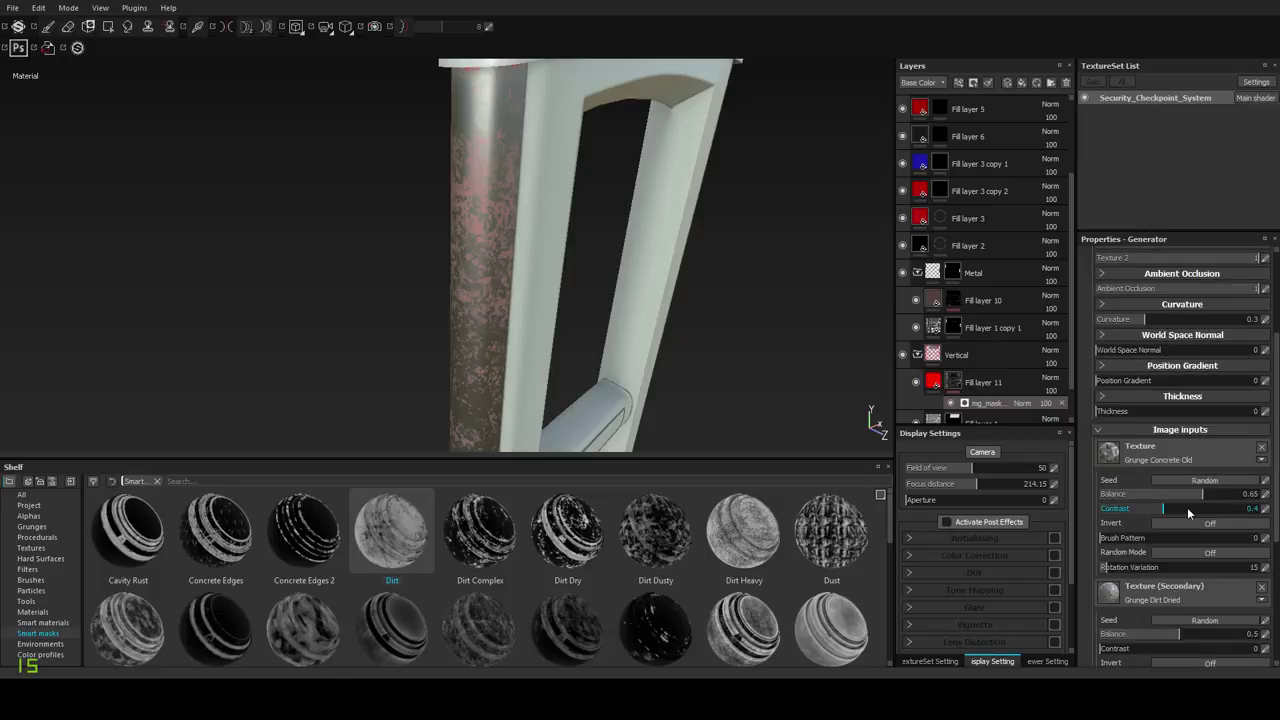
Examine the red dirt coverage along the side posts from the Checkpoint header down to the base.
left_click_drag(874, 417, 545, 351, "alt")
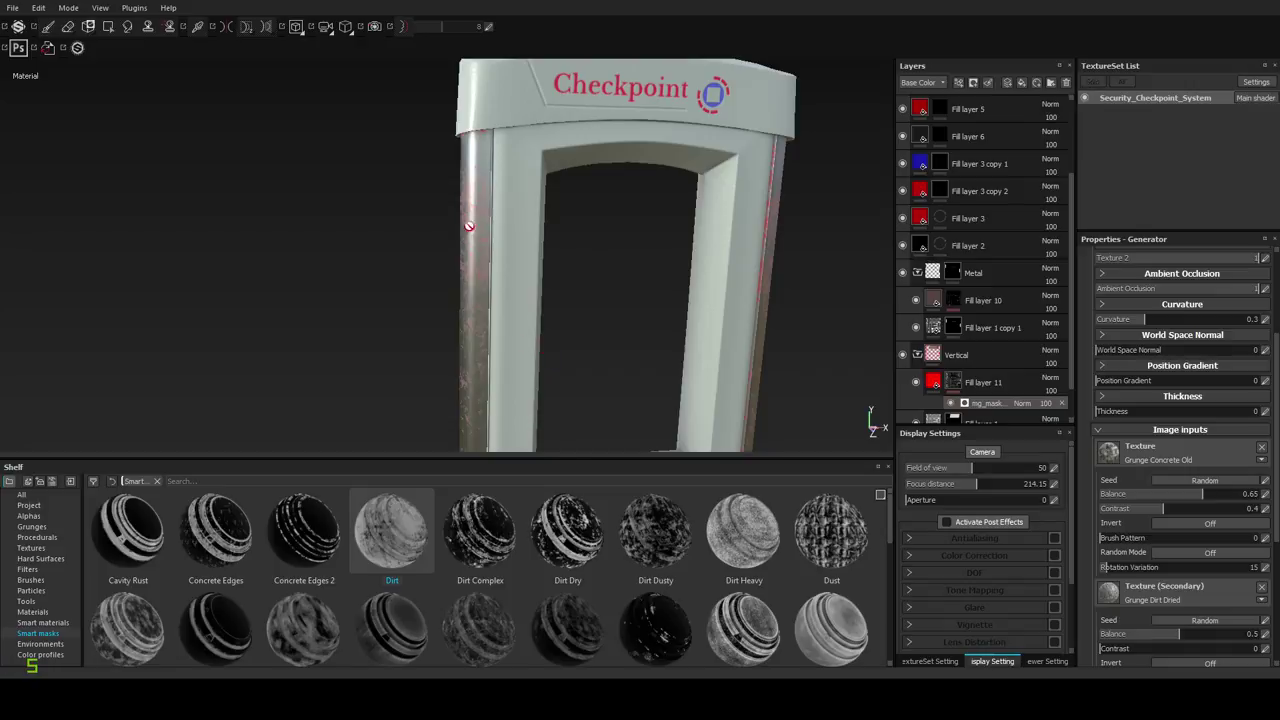
left_click_drag(469, 226, 531, 432, "alt")
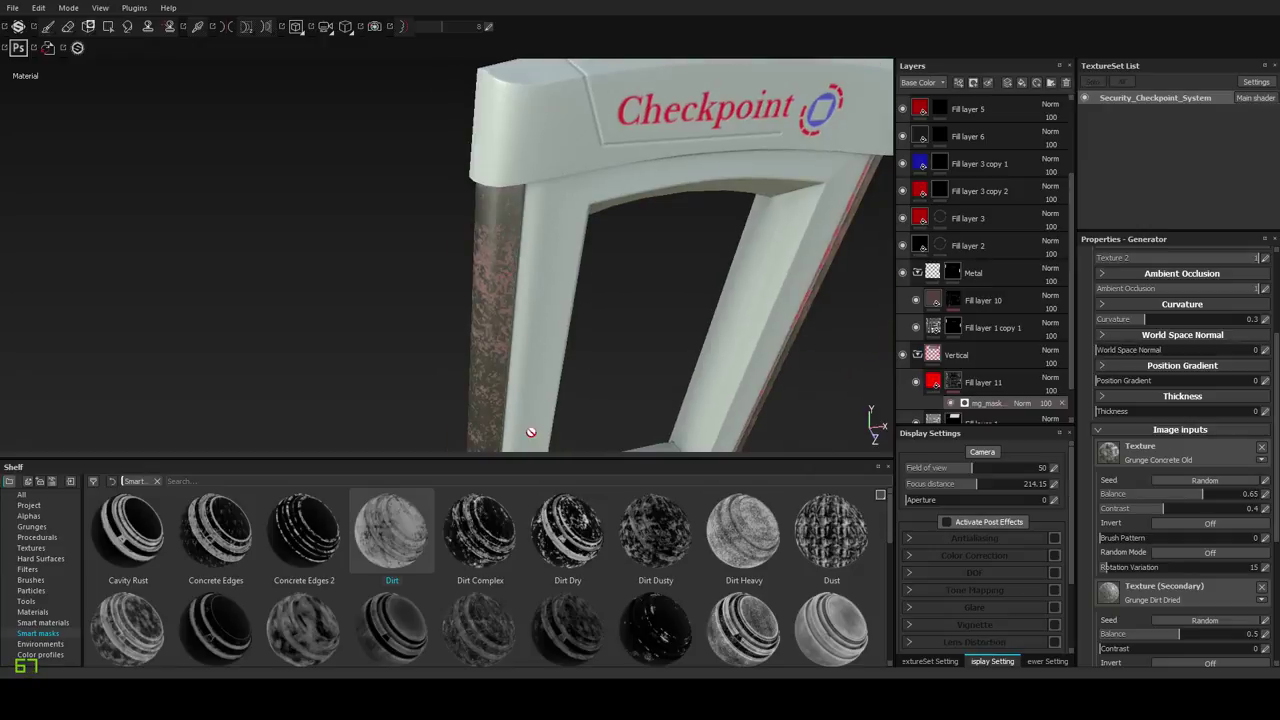
middle_click_drag(531, 432, 522, 300, "alt")
left_click_drag(677, 317, 503, 314, "alt")
middle_click_drag(503, 314, 508, 351, "alt")
left_click_drag(506, 351, 426, 226, "alt")
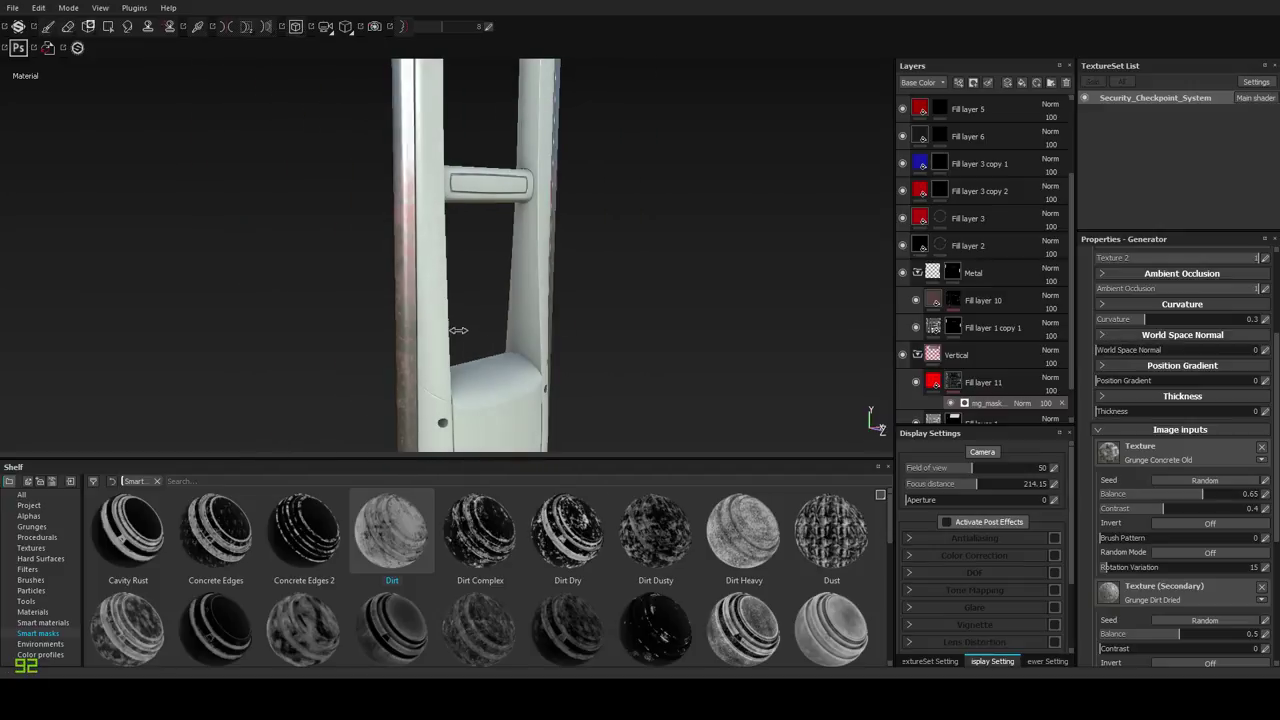
right_click_drag(426, 226, 409, 360, "alt")
left_click_drag(409, 360, 461, 162, "alt")
left_click_drag(451, 257, 505, 322, "alt")
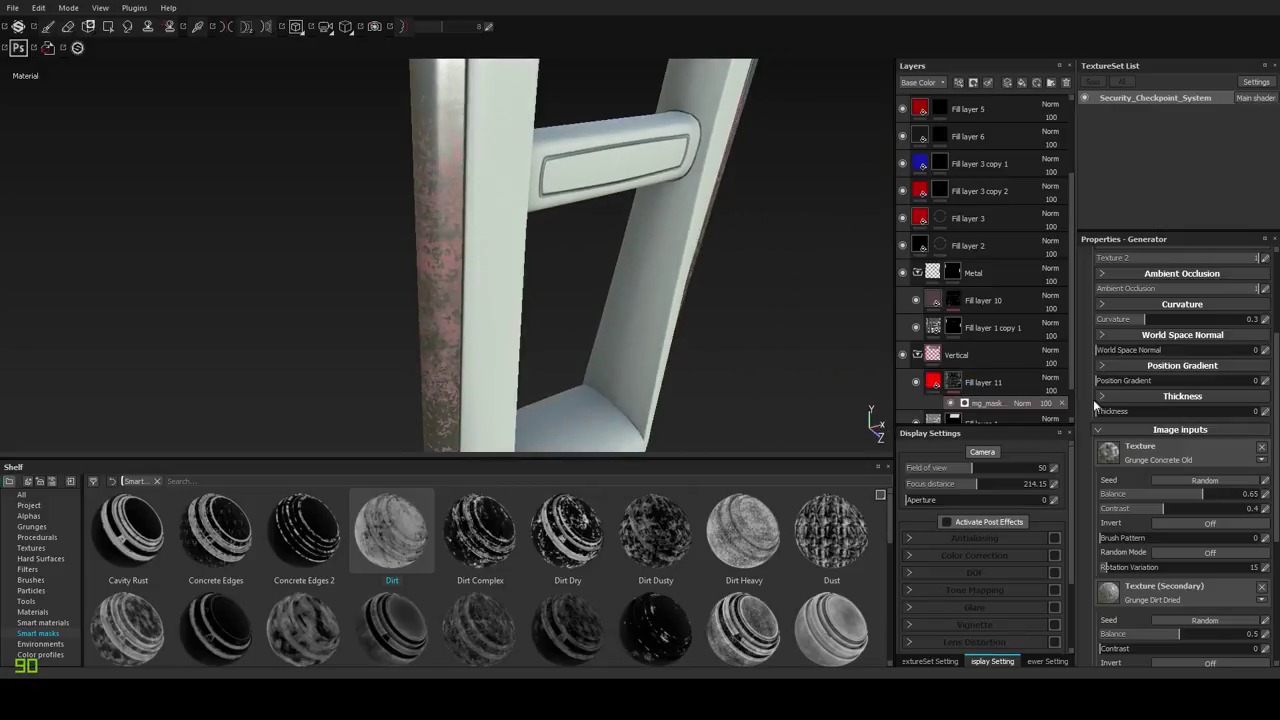
Give Fill layer 11 a muted olive base color (R 0.240, G 0.221, B 0.114), a higher roughness and a slightly raised height.
left_click(933, 381)
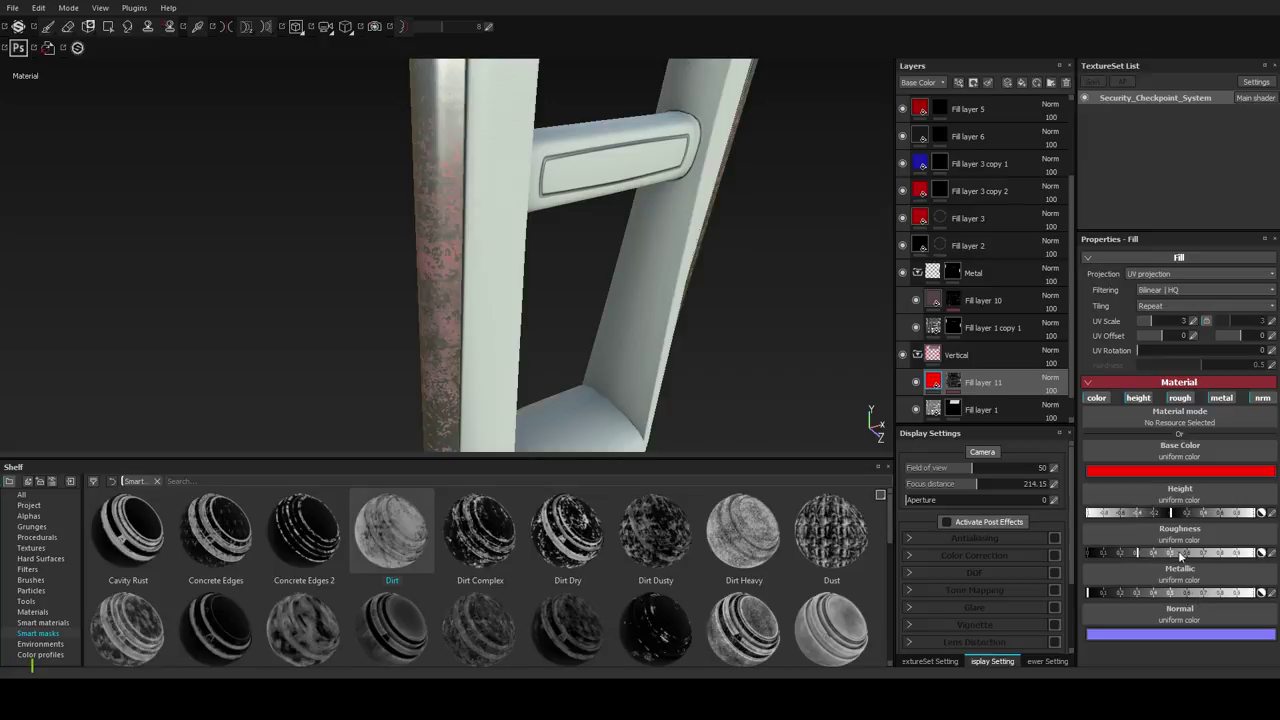
left_click(1162, 472)
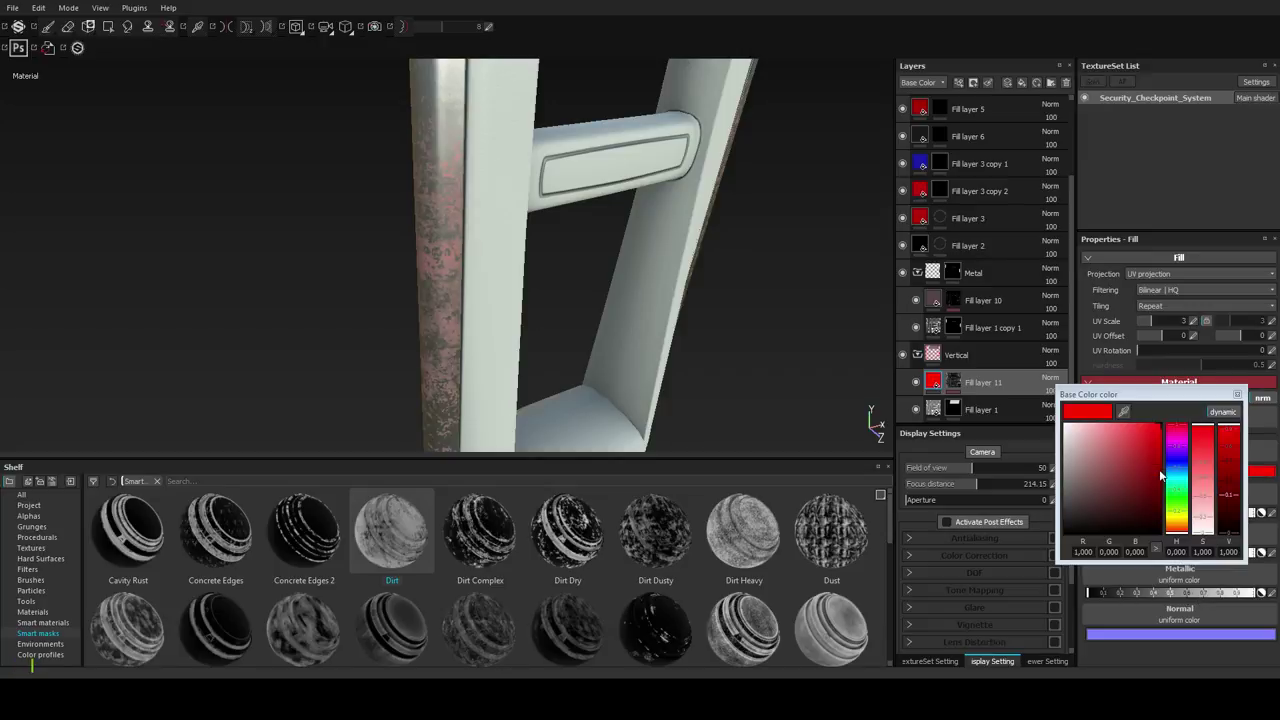
left_click(1175, 517)
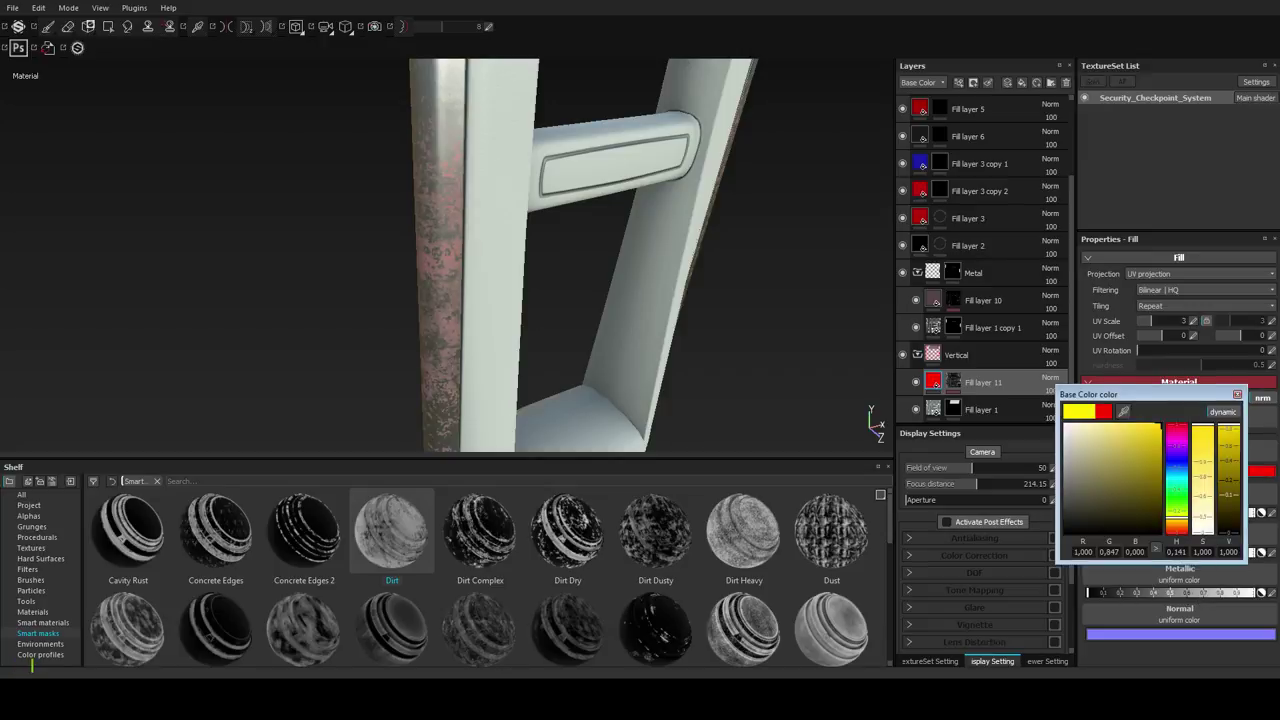
left_click(1093, 425)
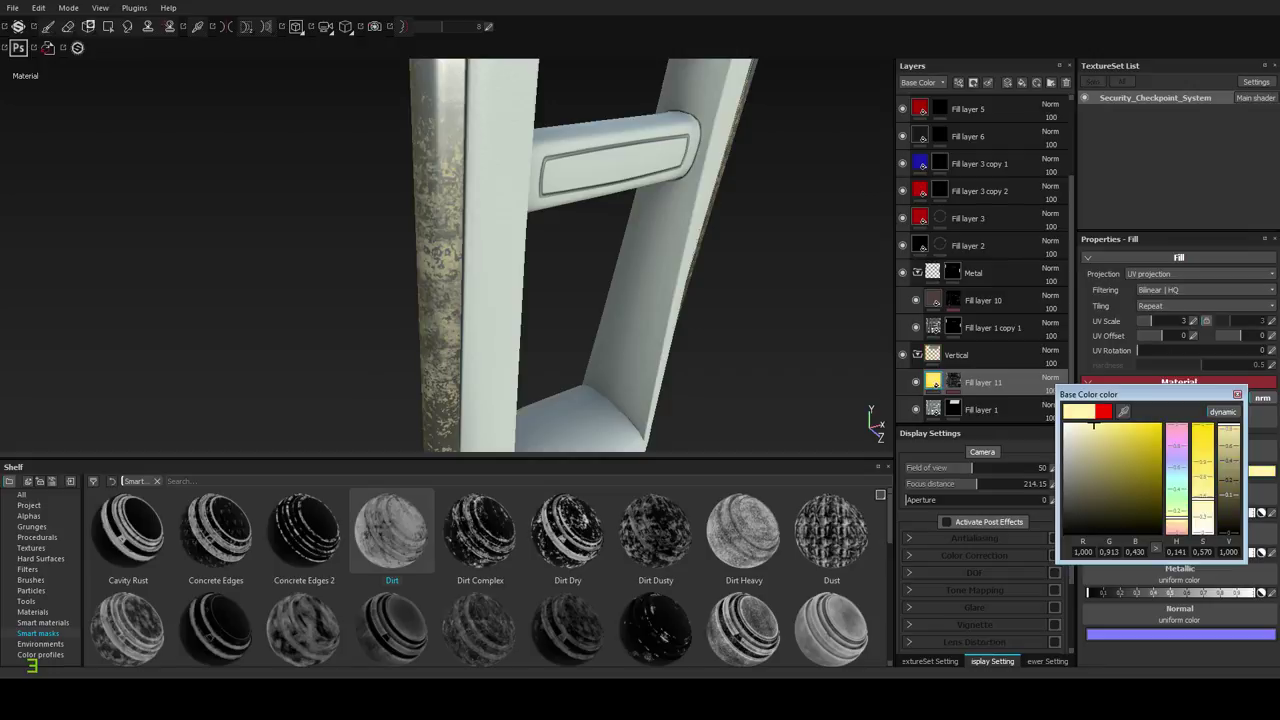
mouse_move(1093, 425)
left_mouse_down()
mouse_move(1076, 433)
mouse_move(1090, 434)
mouse_move(1090, 476)
left_mouse_up()
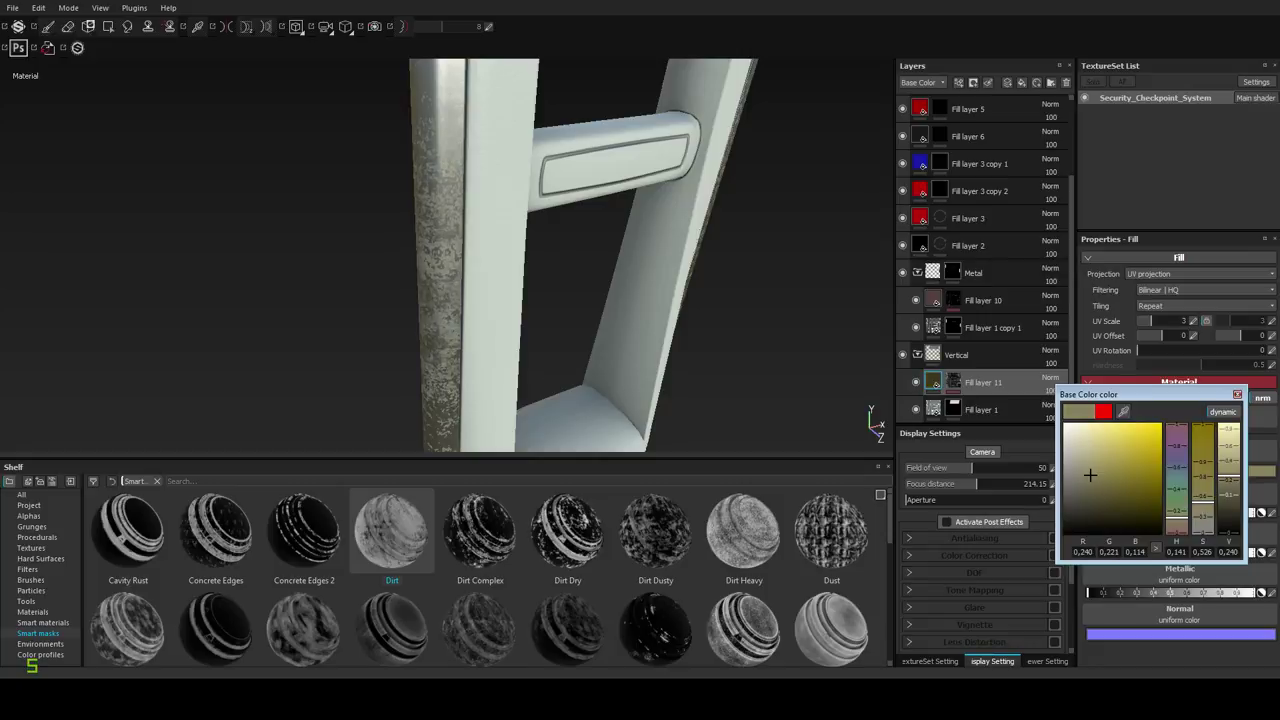
mouse_move(534, 342)
left_mouse_down("alt")
mouse_move(452, 281)
mouse_move(420, 300)
mouse_move(513, 314)
mouse_move(474, 360)
mouse_move(524, 338)
left_mouse_up("alt")
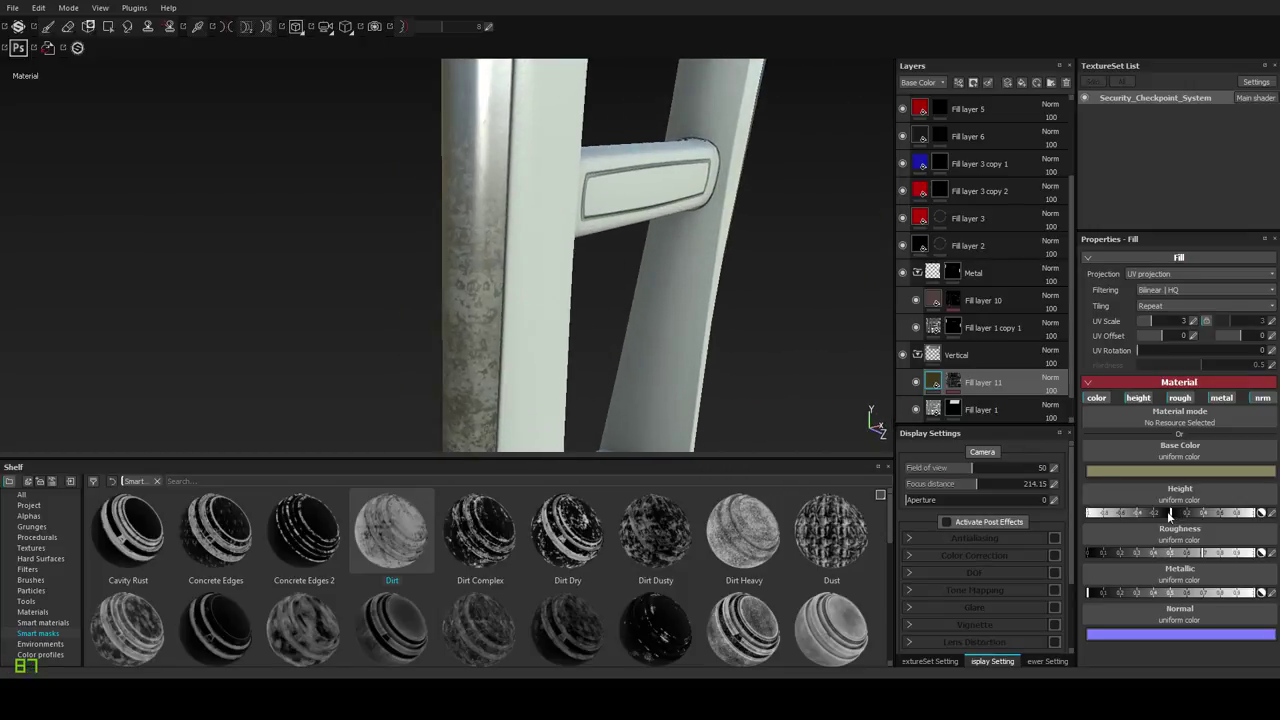
left_click_drag(1167, 511, 1176, 515)
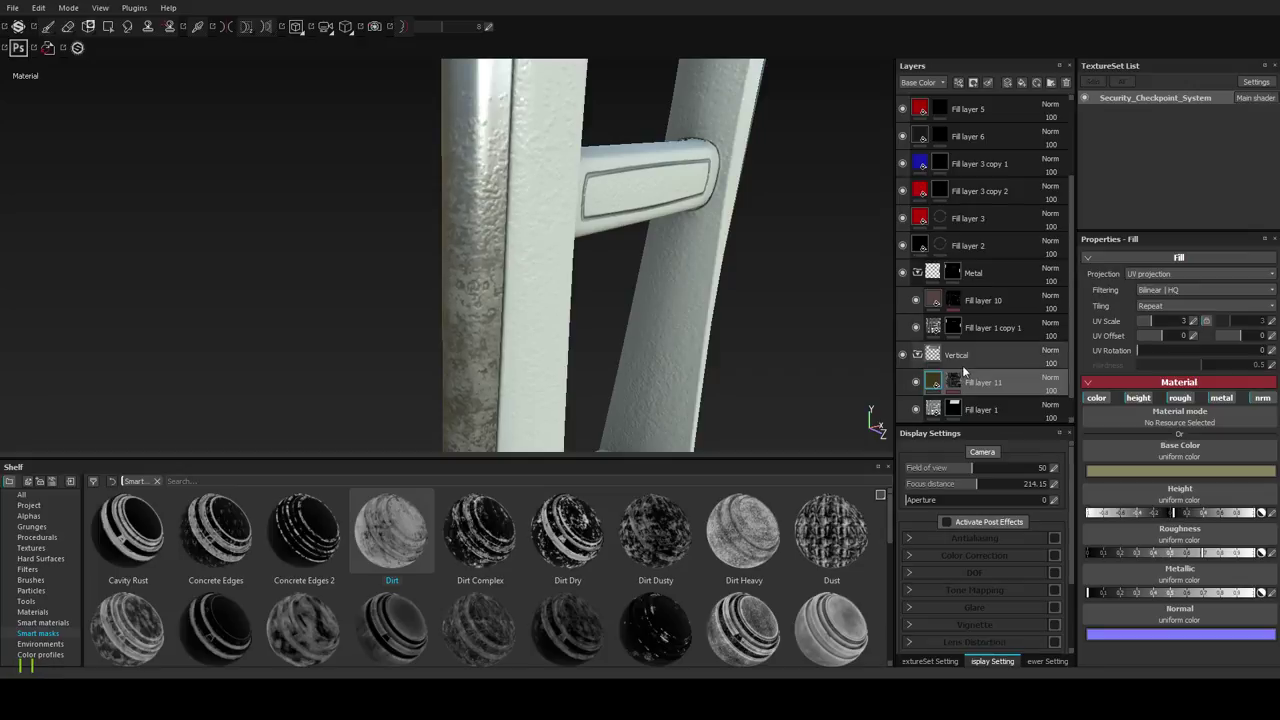
Copy Fill layer 1's mask, add a black mask to the Vertical folder and paste the copied mask into it.
left_click(955, 409)
right_click(955, 409)
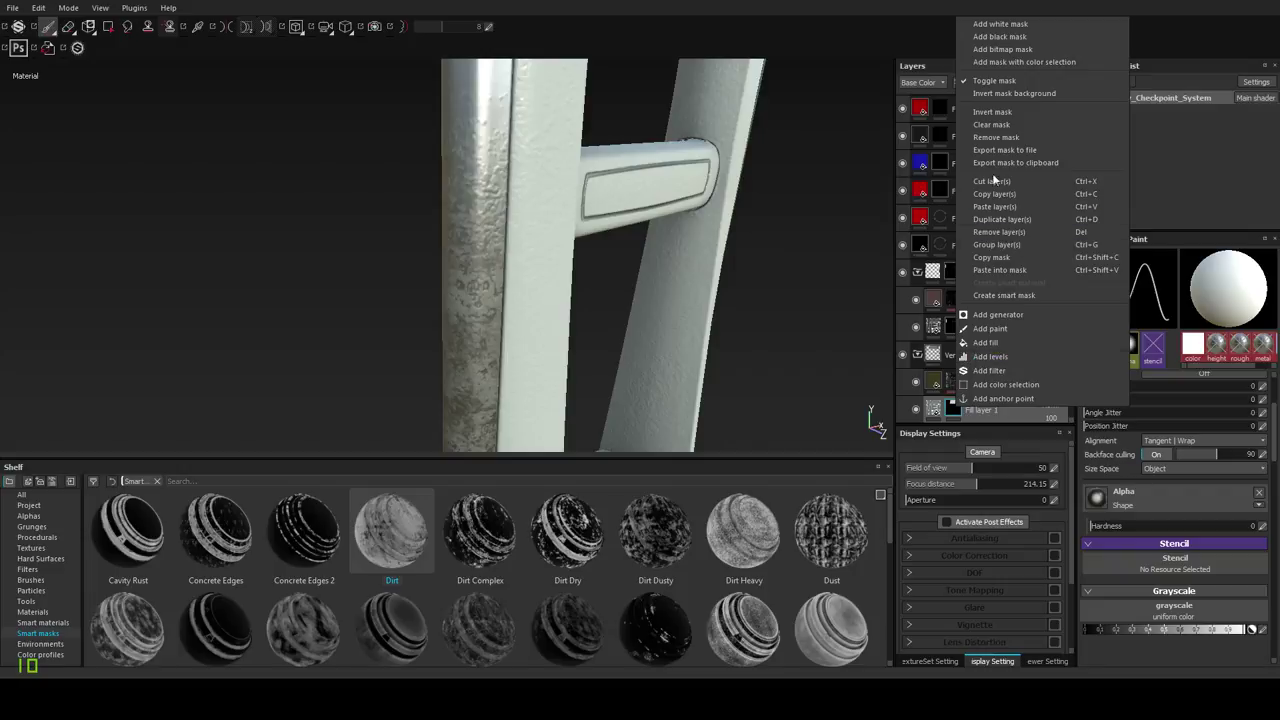
left_click(1005, 267)
left_click(956, 353)
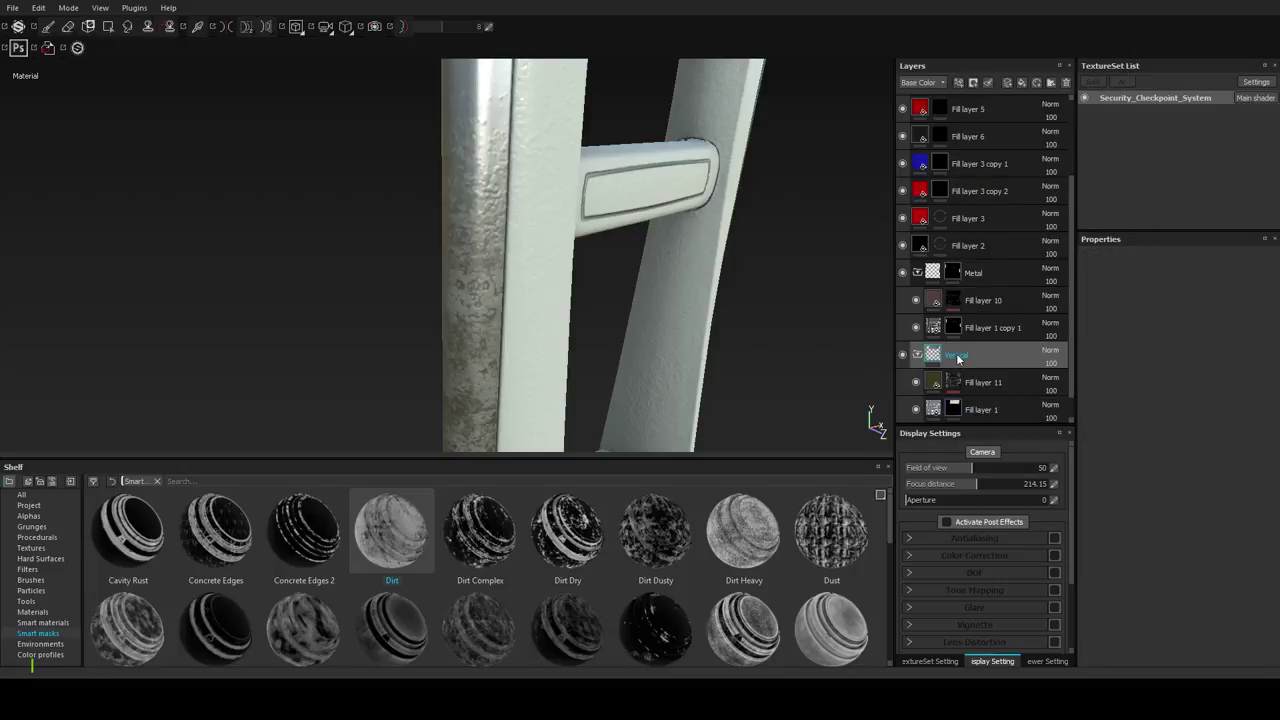
right_click(956, 353)
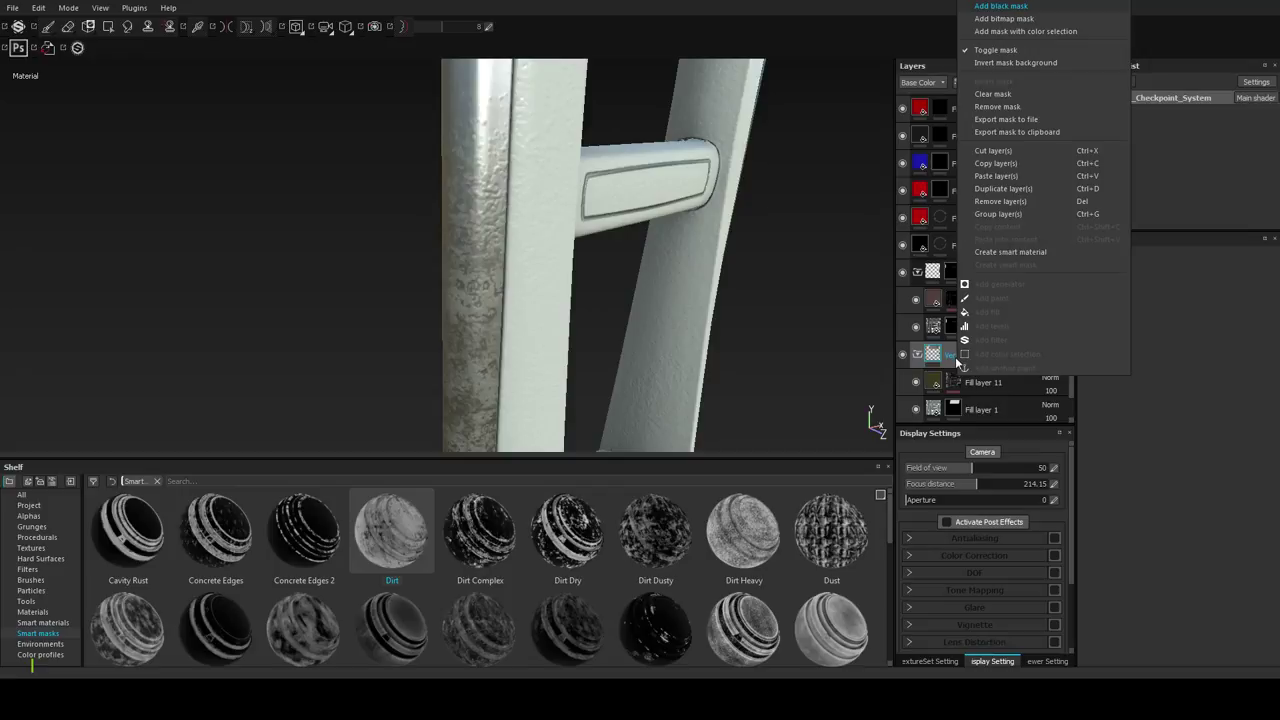
left_click(1000, 6)
right_click(946, 353)
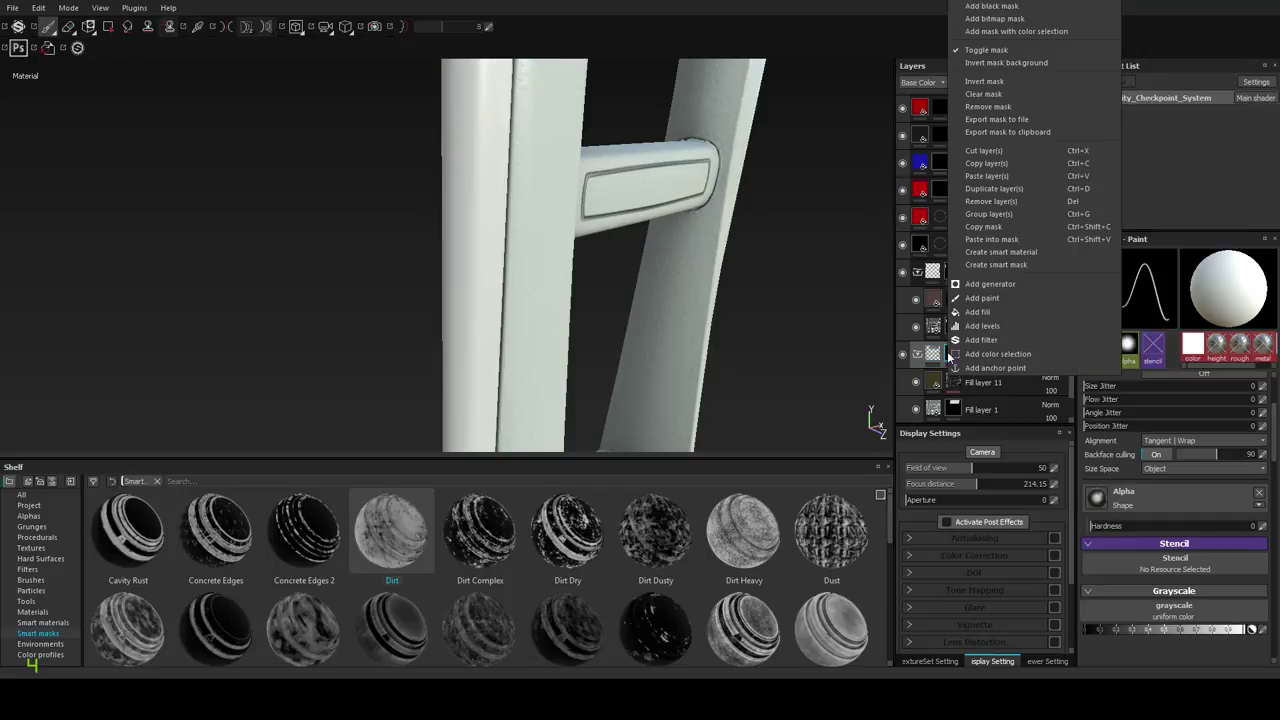
left_click(991, 239)
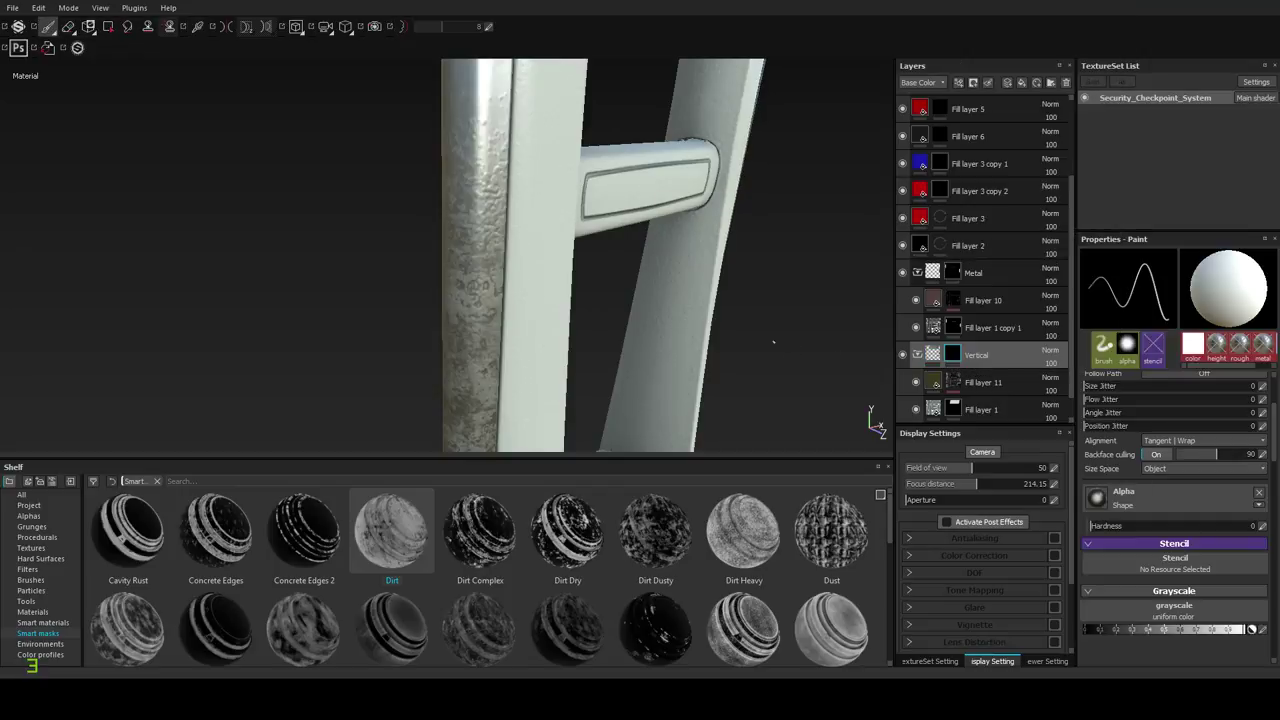
Reduce Fill layer 11's height to nearly zero, increase its roughness further and check the side post.
left_click(934, 384)
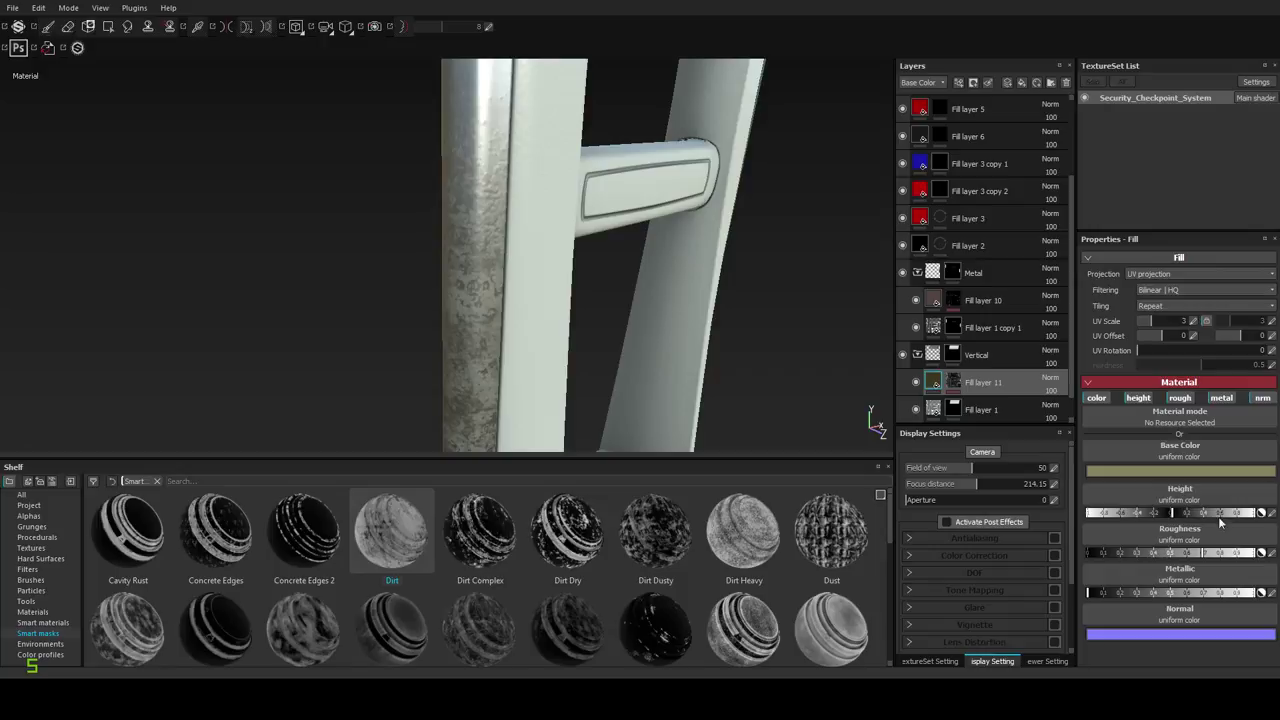
left_click(1272, 513)
left_click(1273, 515)
left_click_drag(520, 264, 662, 304, "alt")
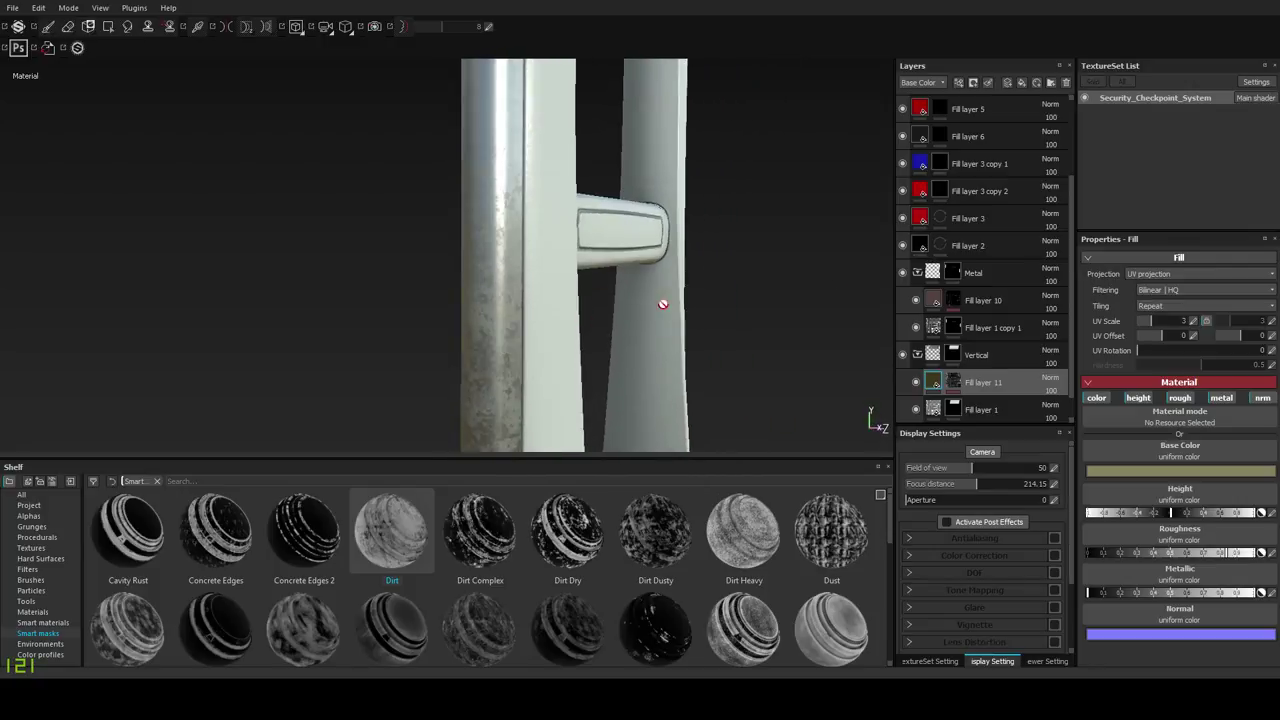
Lower Fill layer 11's opacity to 70 in the Base Color channel and to 52 in the Roughness channel.
left_click(1051, 391)
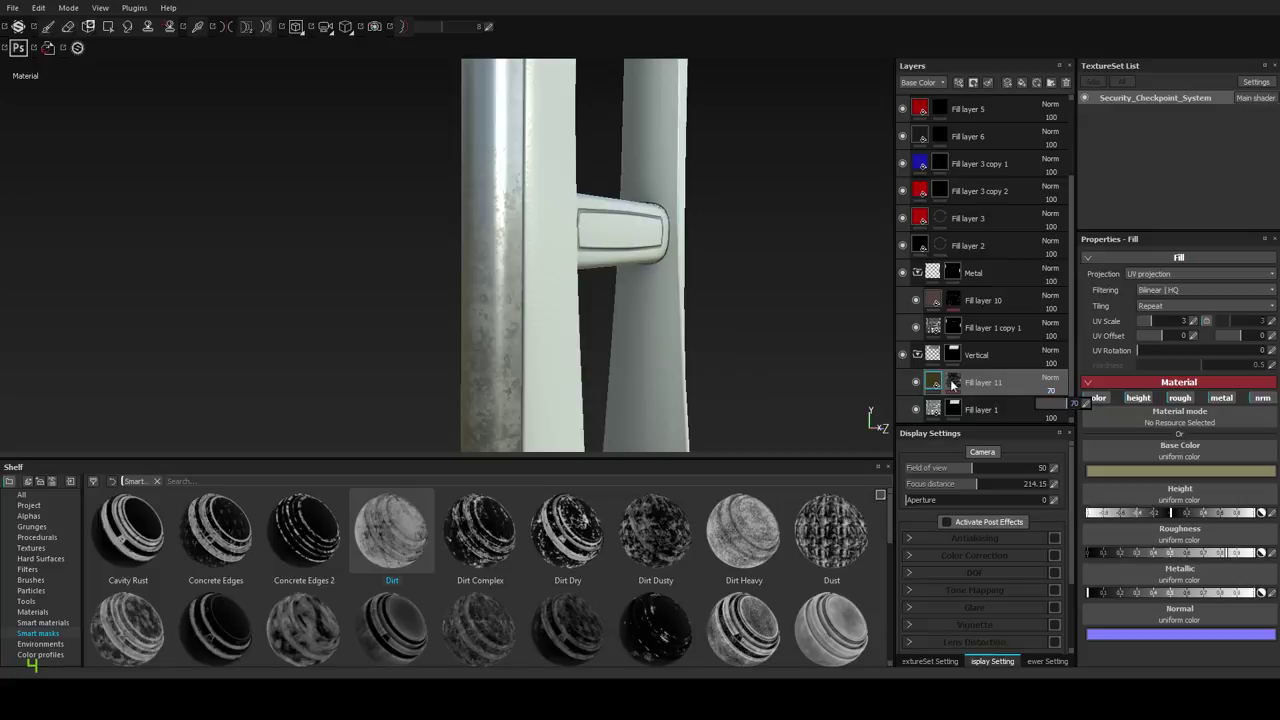
left_click(933, 84)
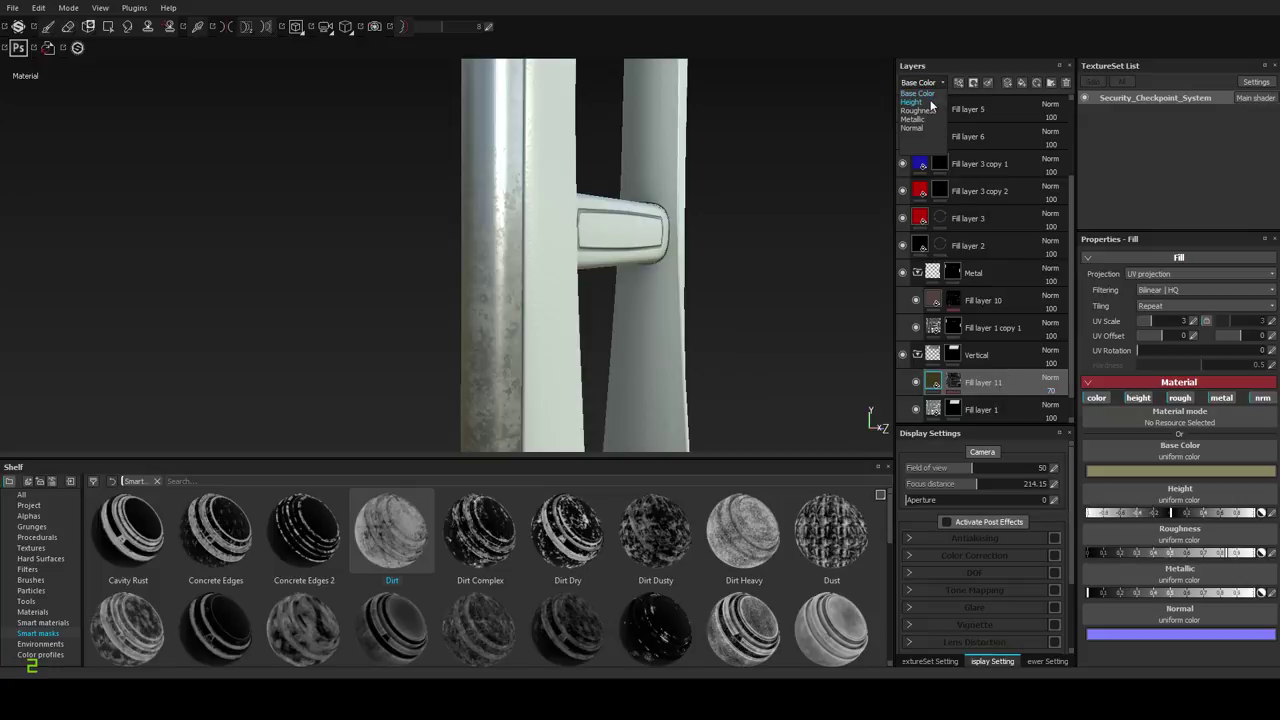
left_click(930, 111)
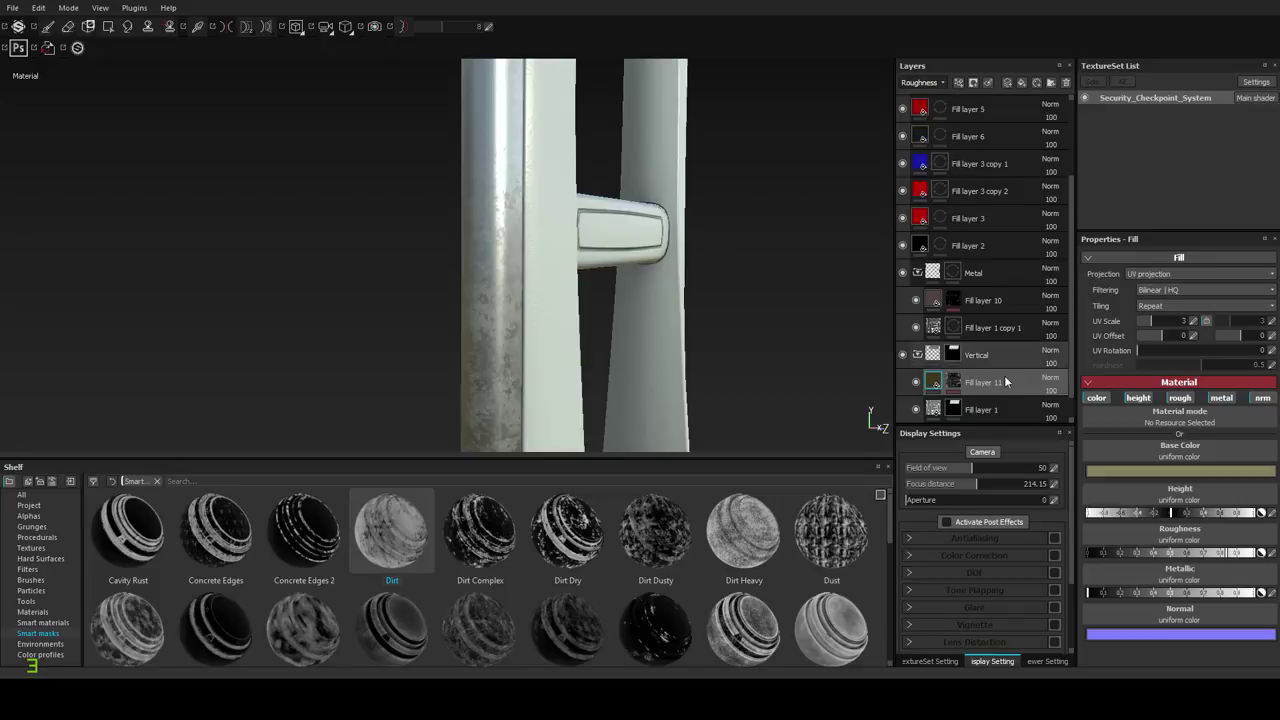
left_click(1050, 391)
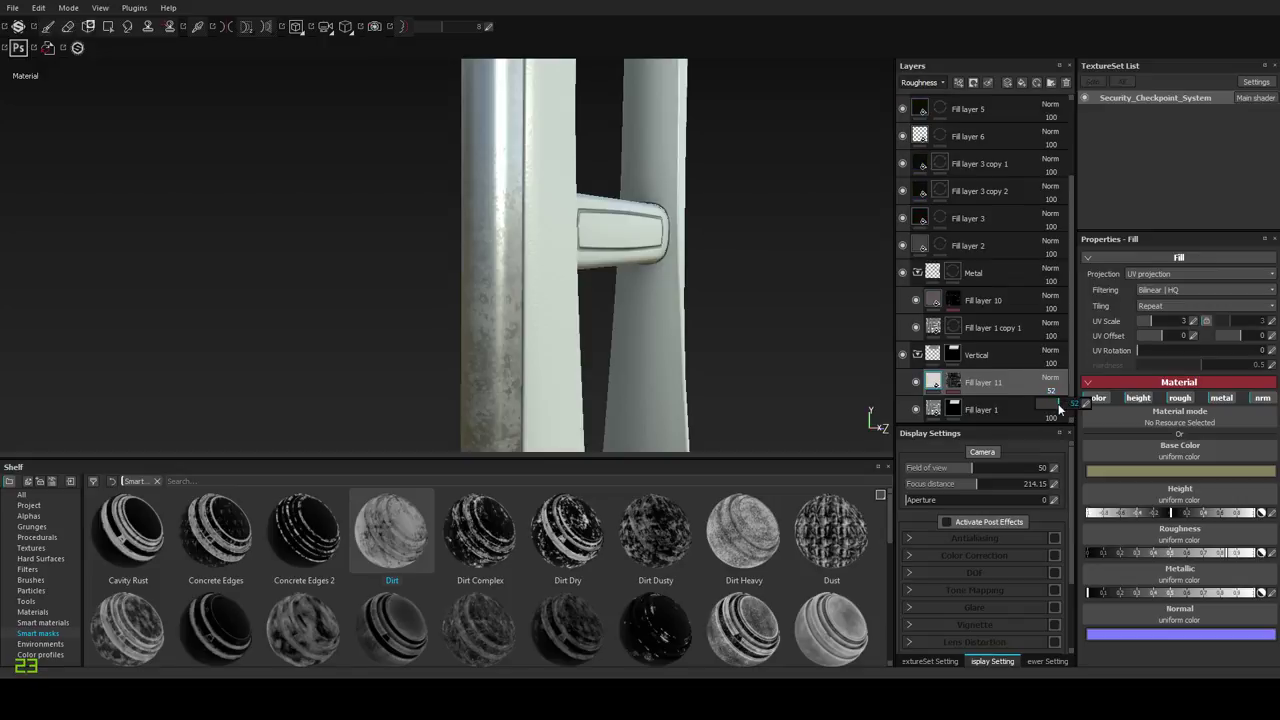
Lower Fill layer 11's opacity to 34 in the Metallic channel and check the metal side post.
left_click(918, 84)
left_click(916, 119)
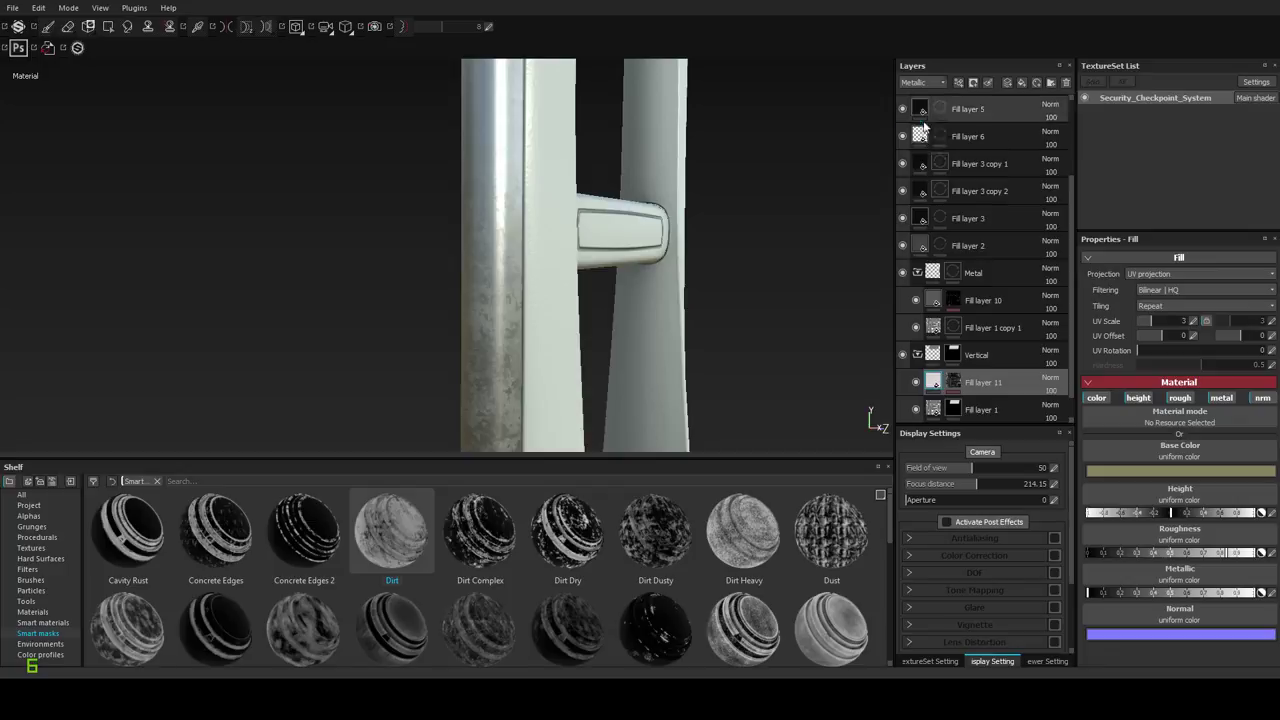
left_click(1052, 391)
left_click(1061, 404)
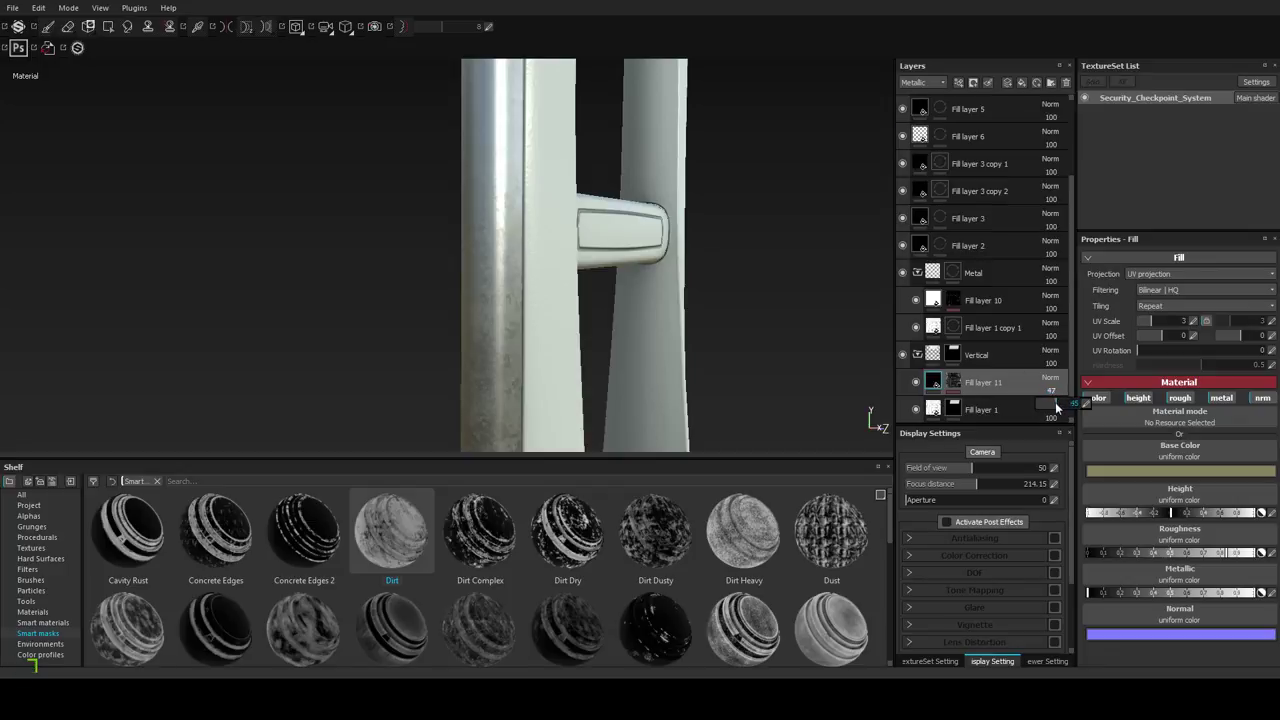
left_click_drag(1046, 406, 1058, 406)
left_click_drag(686, 294, 560, 354, "alt")
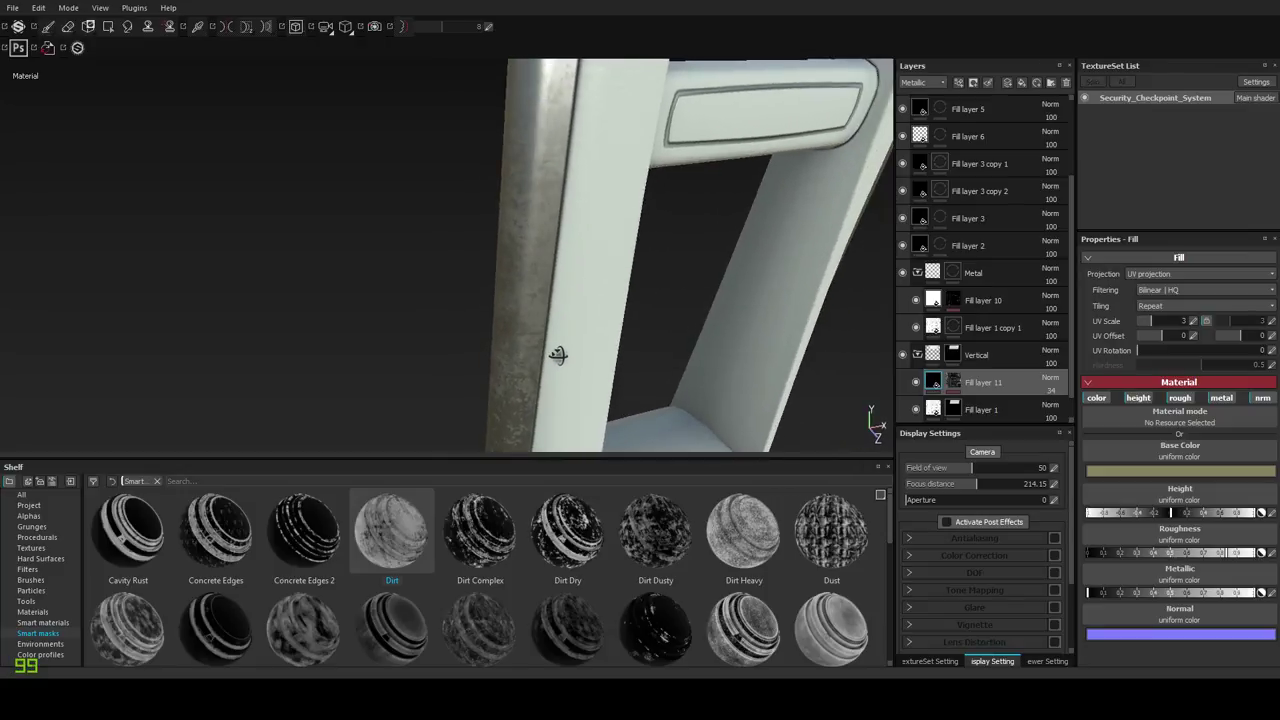
Darken Fill layer 11's olive base color, lower its roughness slightly and check the dirt on the side post.
left_click(1153, 471)
left_click_drag(1084, 491, 1084, 497)
left_click(1231, 397)
right_click_drag(546, 313, 566, 244, "alt")
middle_click_drag(566, 244, 568, 220, "alt")
left_click_drag(567, 220, 620, 311, "alt")
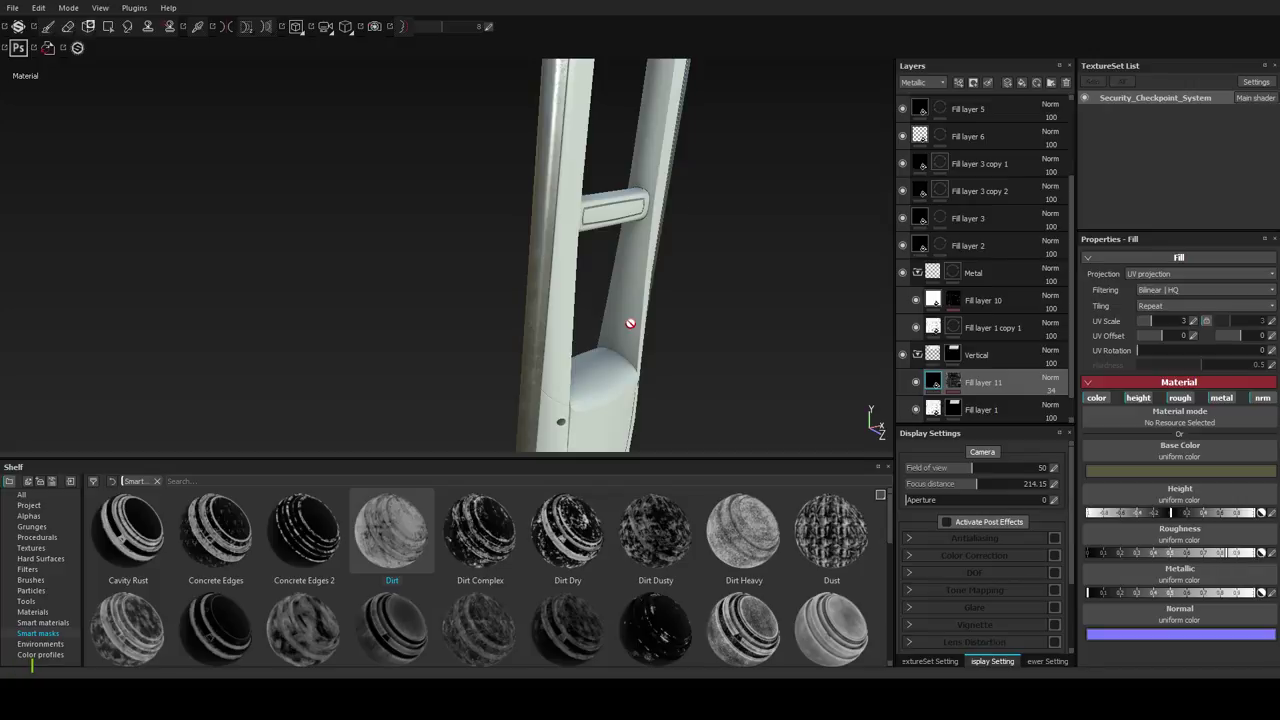
right_click_drag(543, 220, 509, 367, "alt")
left_click_drag(509, 367, 844, 396, "alt")
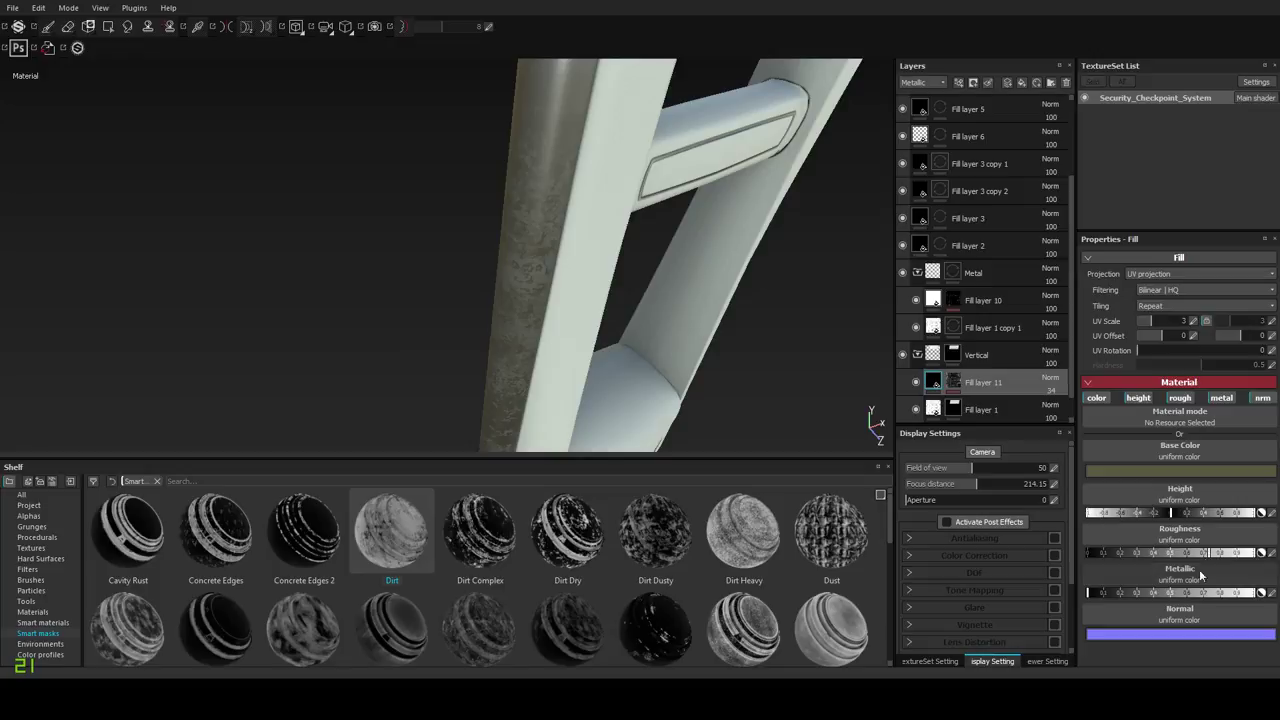
mouse_move(650, 390)
left_mouse_down("alt")
mouse_move(614, 371)
mouse_move(660, 368)
left_mouse_up("alt")
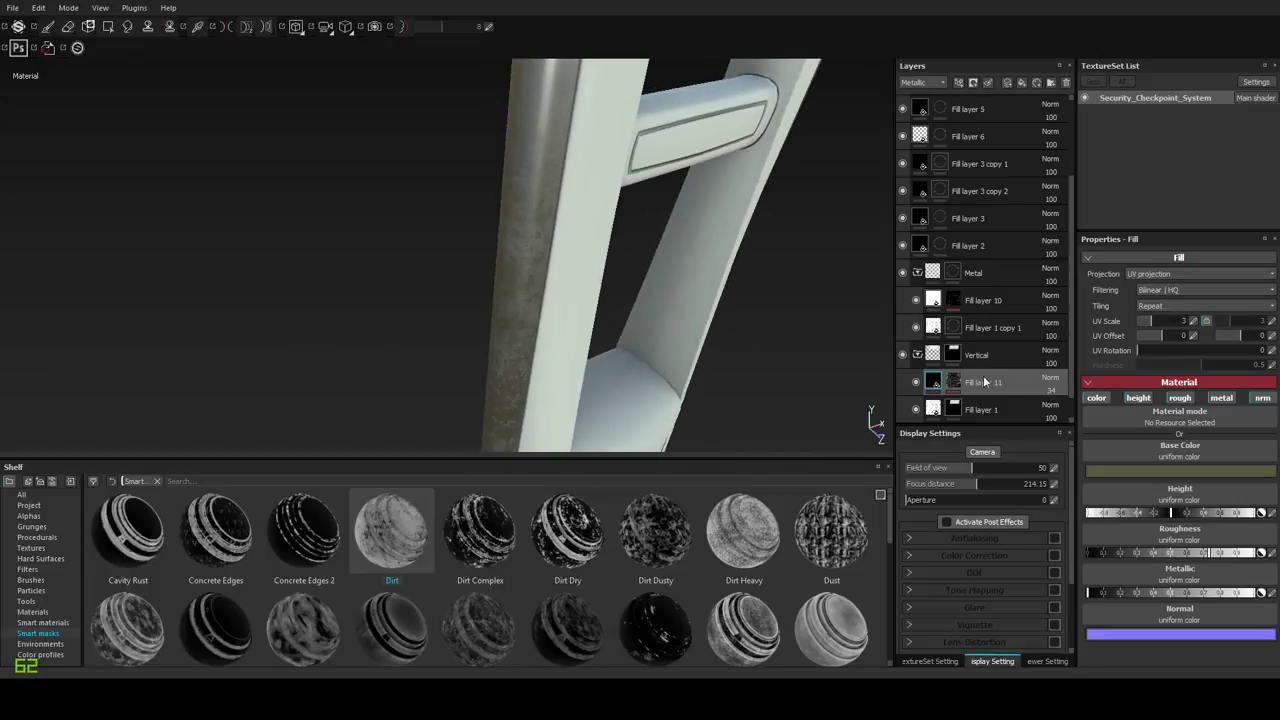
Fine-tune Fill layer 11's base color to R 0.086, G 0.079, B 0.041 and check it on the whole gate.
left_click(1137, 471)
left_click_drag(1084, 507, 1084, 499)
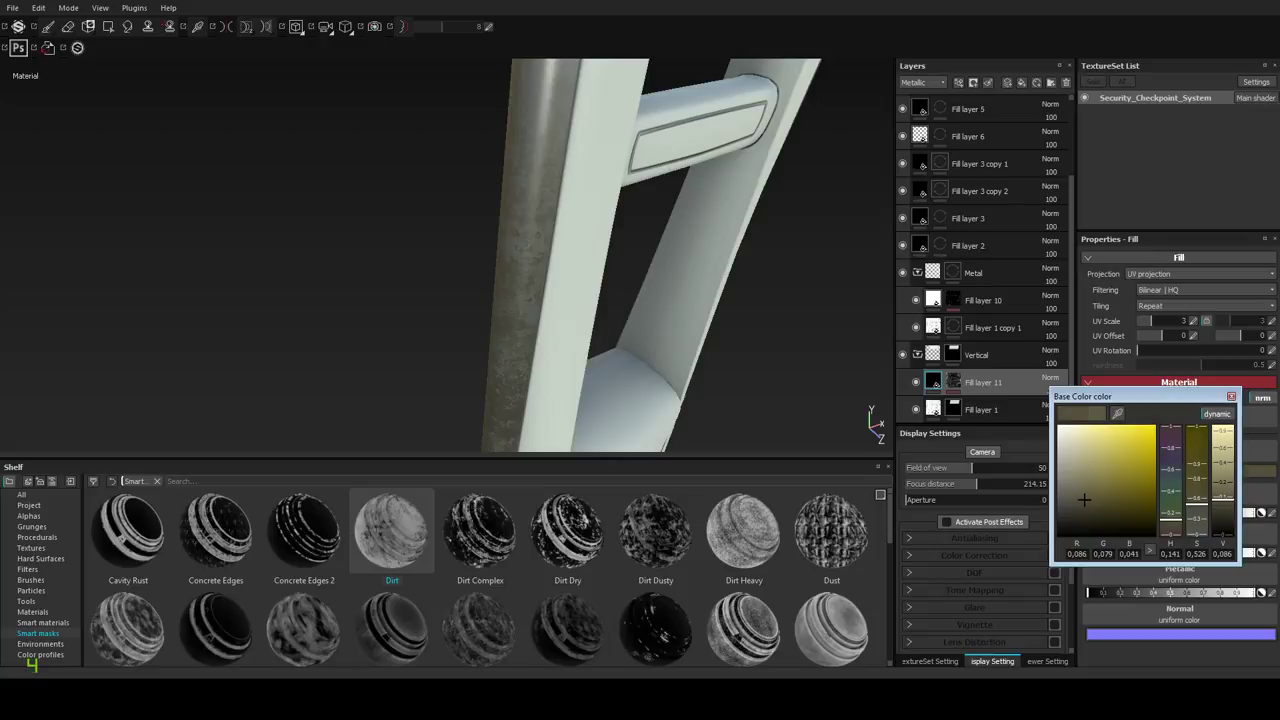
left_click_drag(726, 346, 517, 346, "alt")
scroll(521, 307, "down", 5)
middle_click_drag(517, 346, 543, 186, "alt")
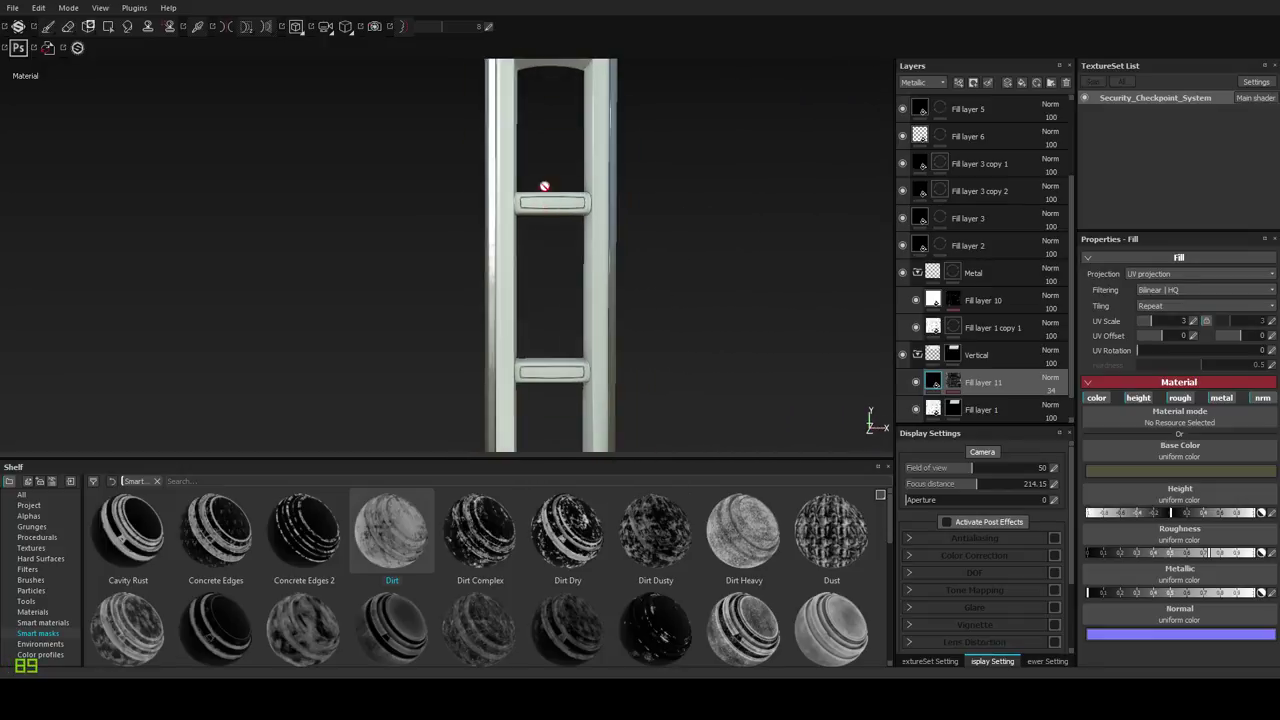
scroll(594, 302, "down", 3)
left_click_drag(593, 301, 557, 323, "alt")
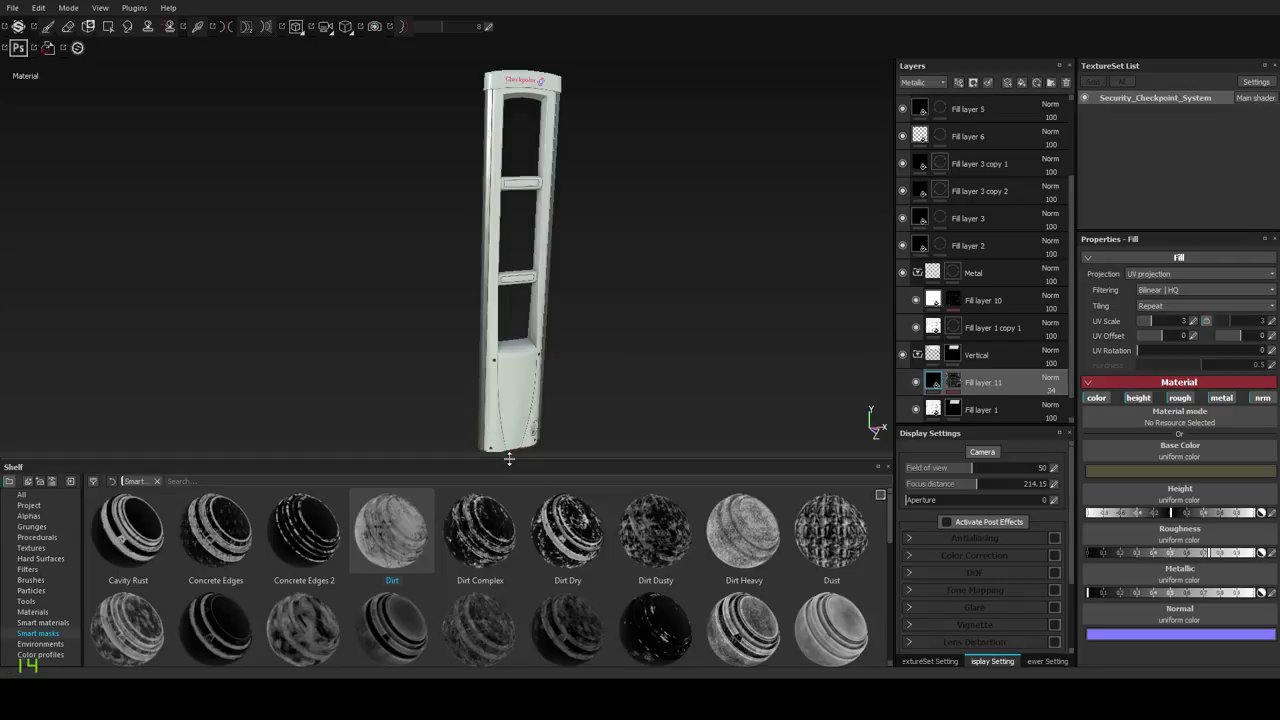
Look through the available smart masks and examine the dirt along the metal side post.
left_click_drag(509, 458, 520, 330)
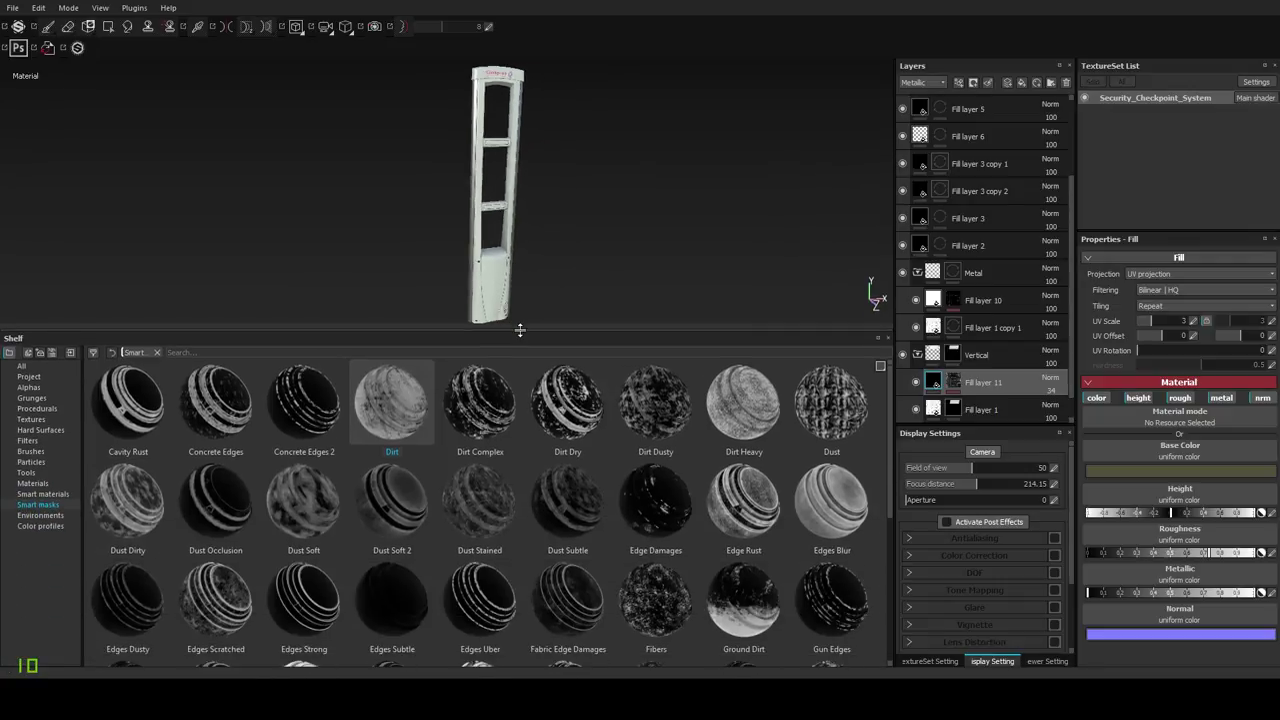
scroll(601, 461, "down", 3)
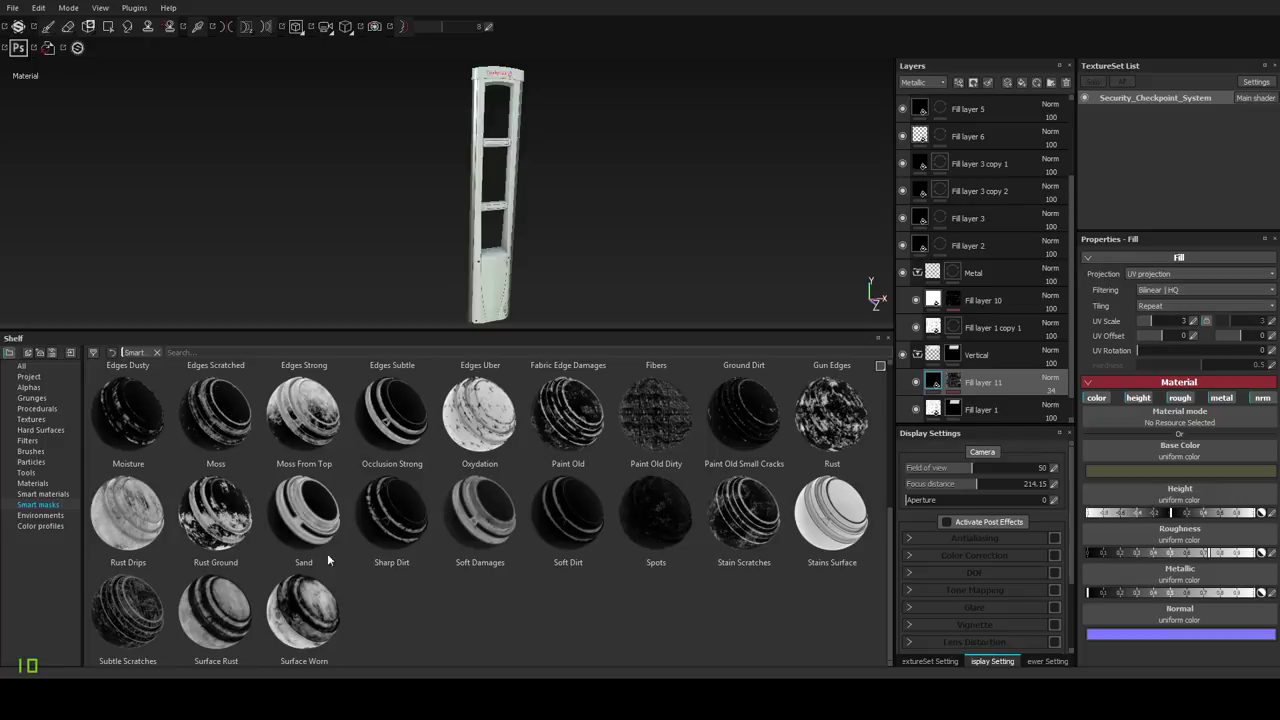
left_click_drag(423, 333, 420, 540)
left_click_drag(563, 374, 466, 211, "alt")
right_click_drag(466, 211, 484, 393, "alt")
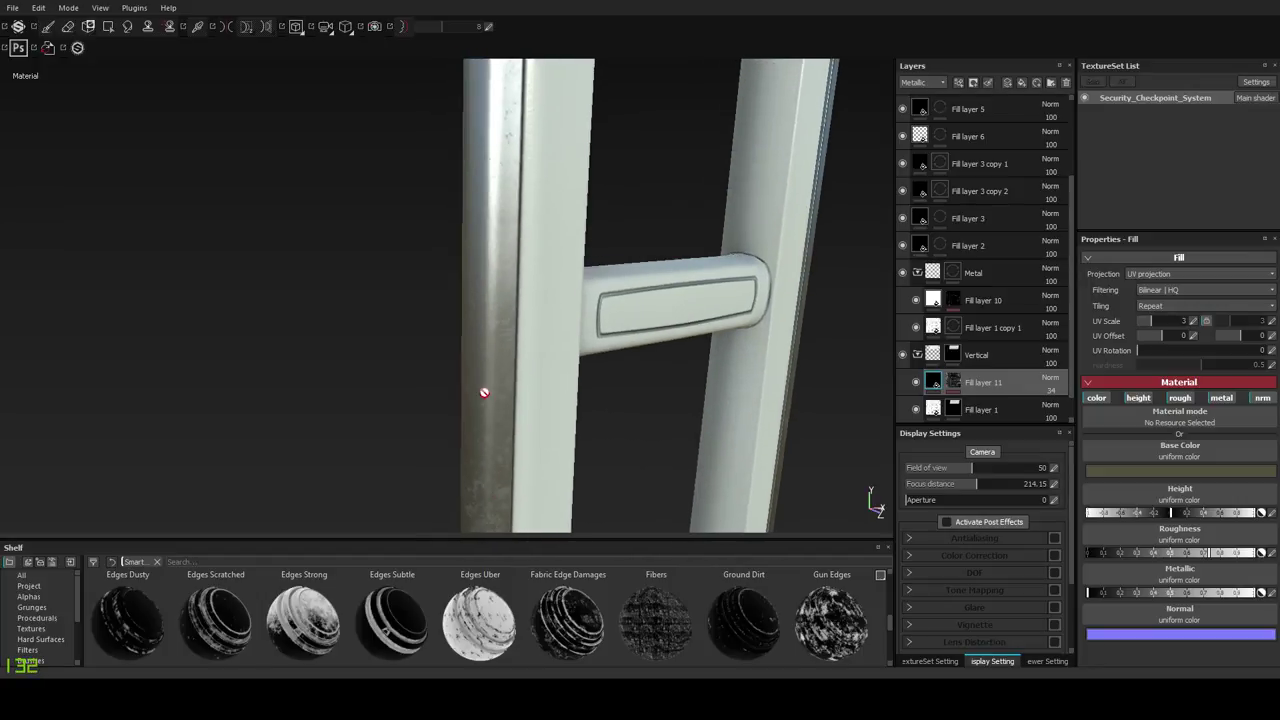
mouse_move(484, 393)
left_mouse_down("alt")
mouse_move(490, 371)
mouse_move(488, 397)
left_mouse_up("alt")
middle_click_drag(488, 397, 491, 431, "alt")
left_click_drag(491, 431, 481, 391, "alt")
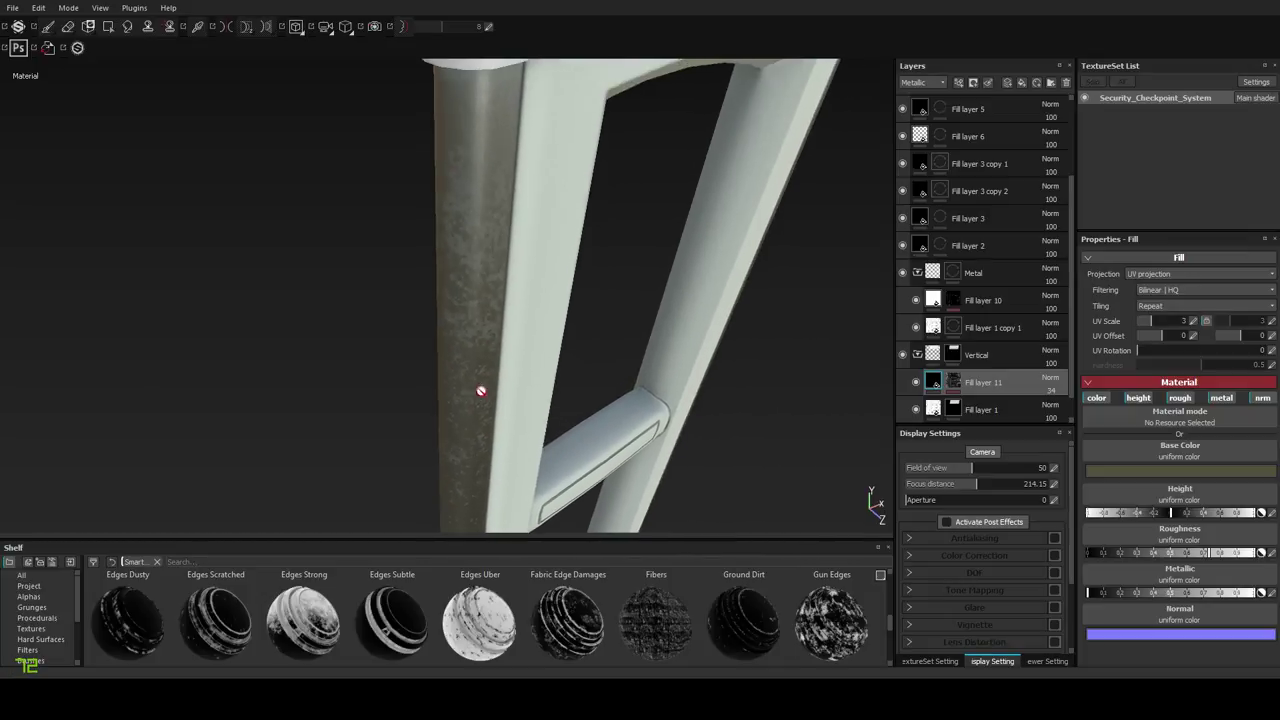
Lower Fill layer 11's opacity to 25 in the Metallic channel and to 39 in the Roughness channel.
left_click(1046, 404)
left_click(928, 83)
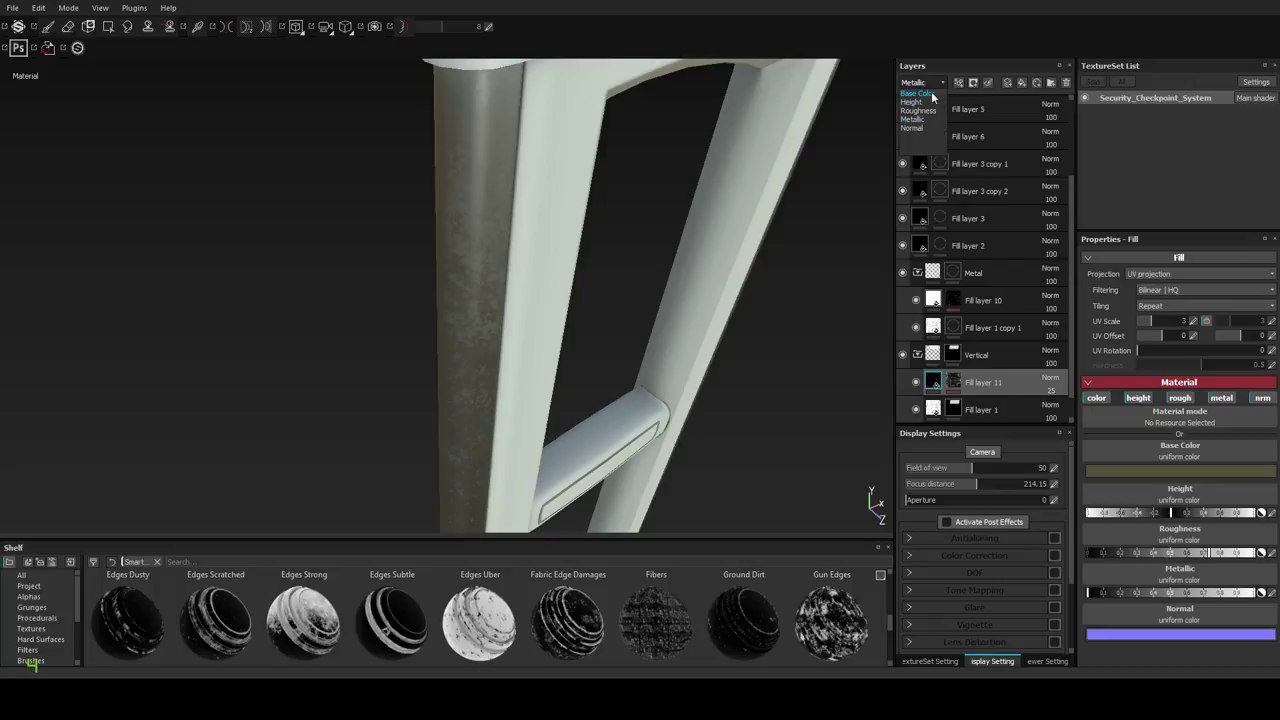
left_click(928, 113)
left_click(1051, 392)
left_click(1047, 405)
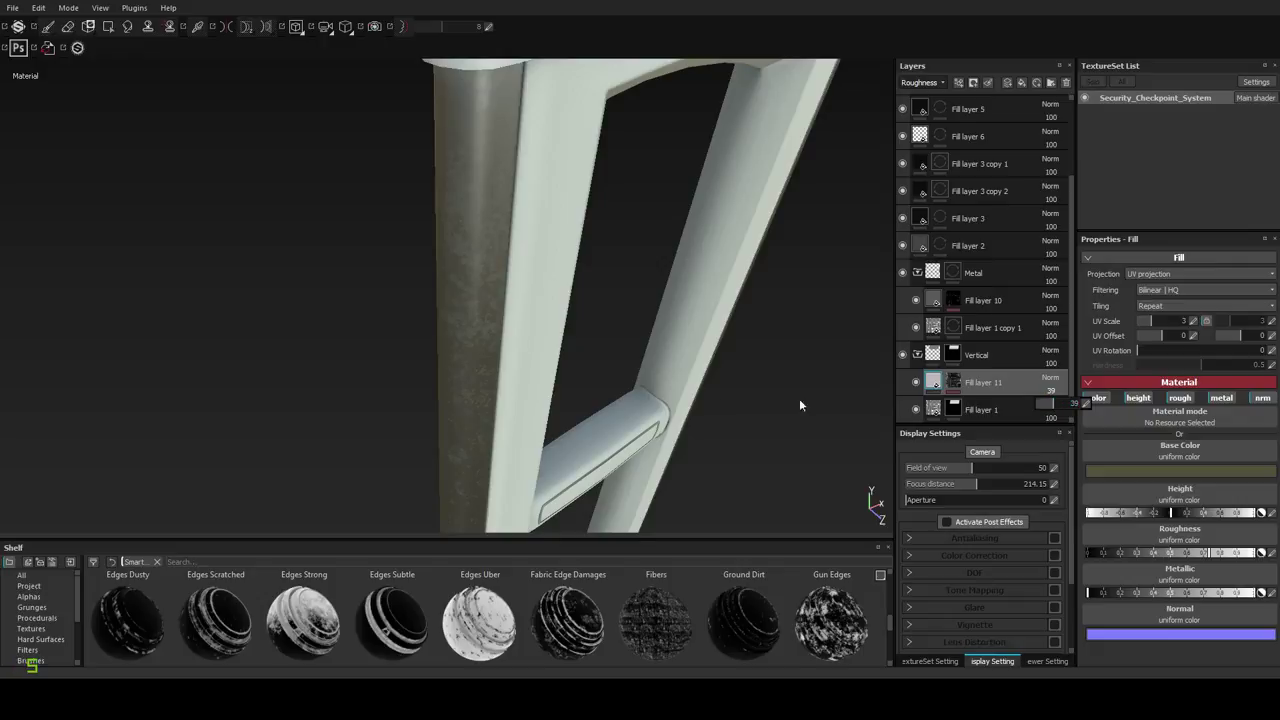
Examine the metal posts and the whole gate from several angles to judge the toned-down dirt.
left_click_drag(800, 403, 543, 340, "alt")
middle_click_drag(543, 340, 560, 243, "alt")
left_click_drag(523, 437, 549, 420, "alt")
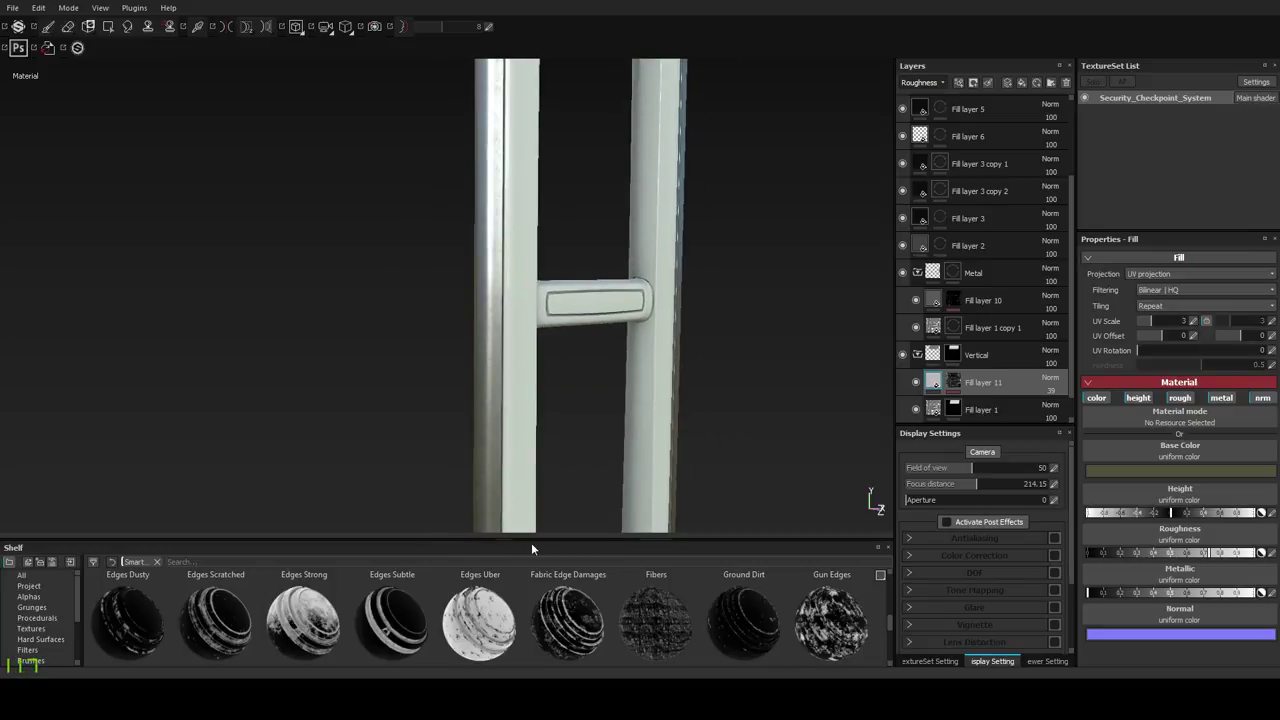
left_click_drag(531, 537, 527, 511)
right_click_drag(582, 433, 563, 354, "alt")
middle_click_drag(563, 354, 571, 280, "alt")
left_click_drag(570, 280, 526, 363, "alt")
mouse_move(523, 410)
left_mouse_down("alt")
mouse_move(403, 409)
mouse_move(522, 408)
left_mouse_up("alt")
scroll(948, 244, "up", 4)
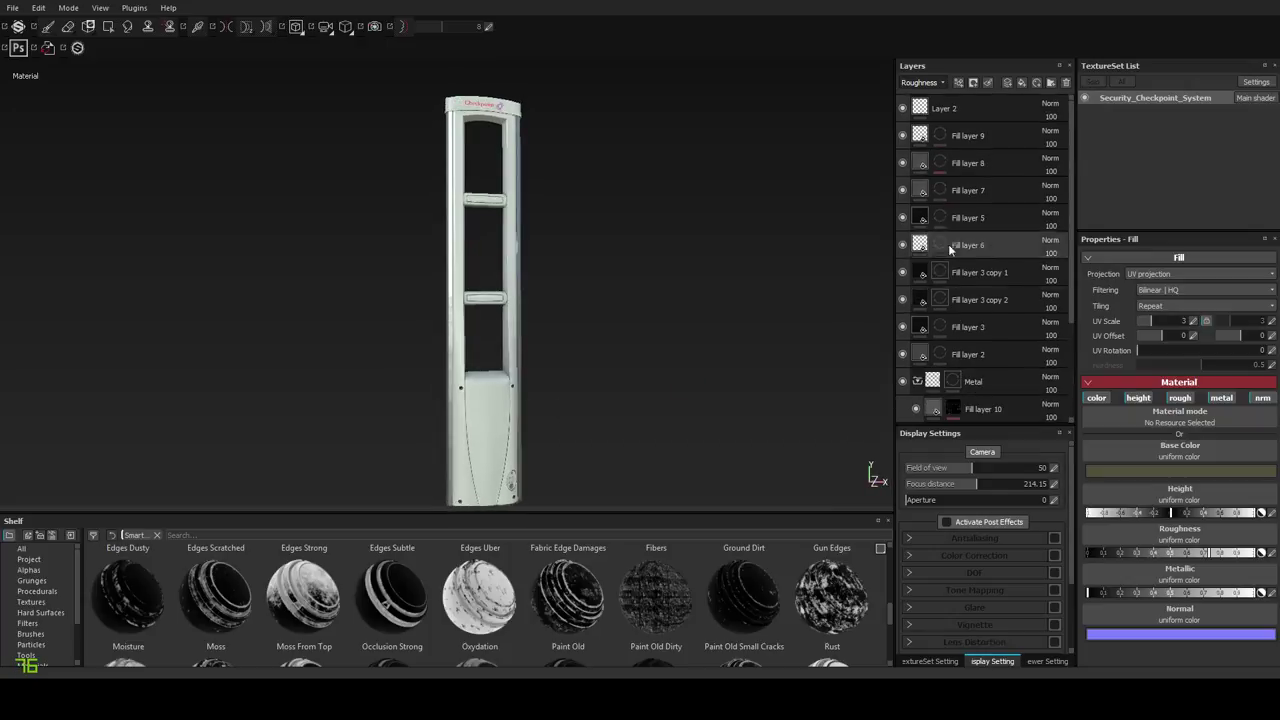
Show the layer stack's Base Color channel and locate the layer of the red indicator light on the lower panel.
key("1")
left_click(920, 82)
left_click(924, 88)
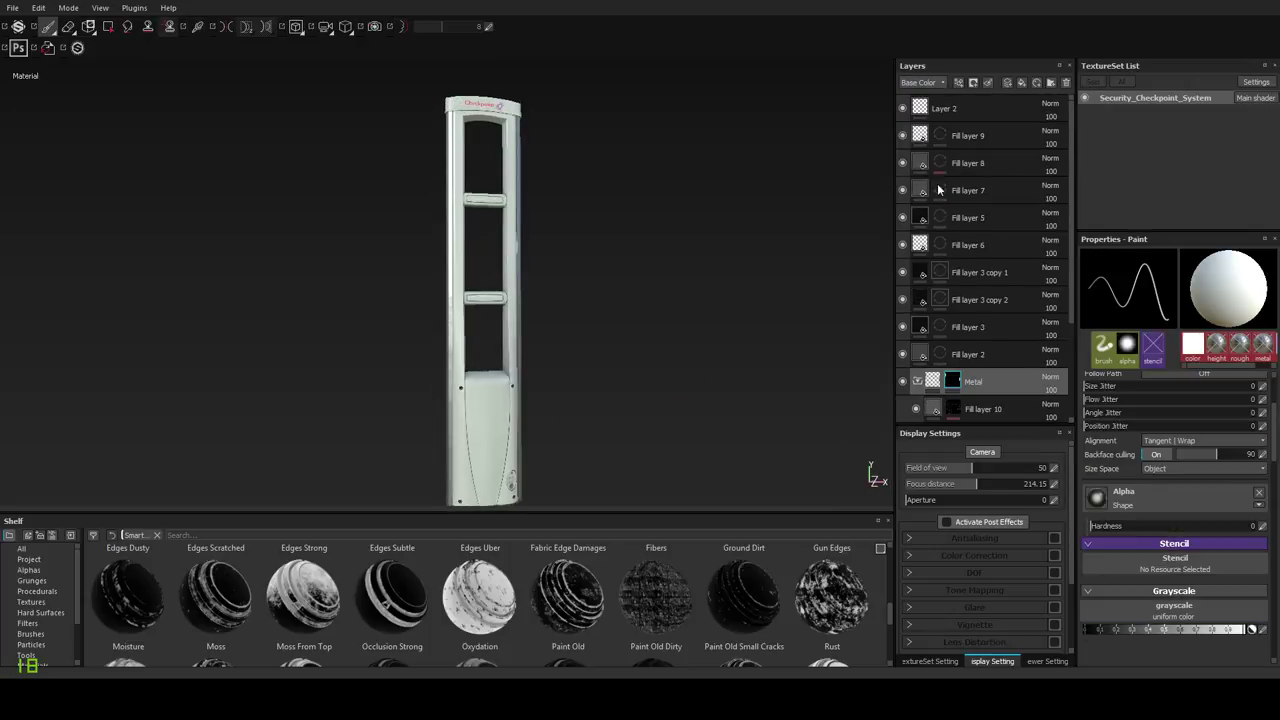
left_click(902, 221)
middle_click_drag(620, 412, 612, 245, "alt")
right_click_drag(520, 330, 481, 508, "alt")
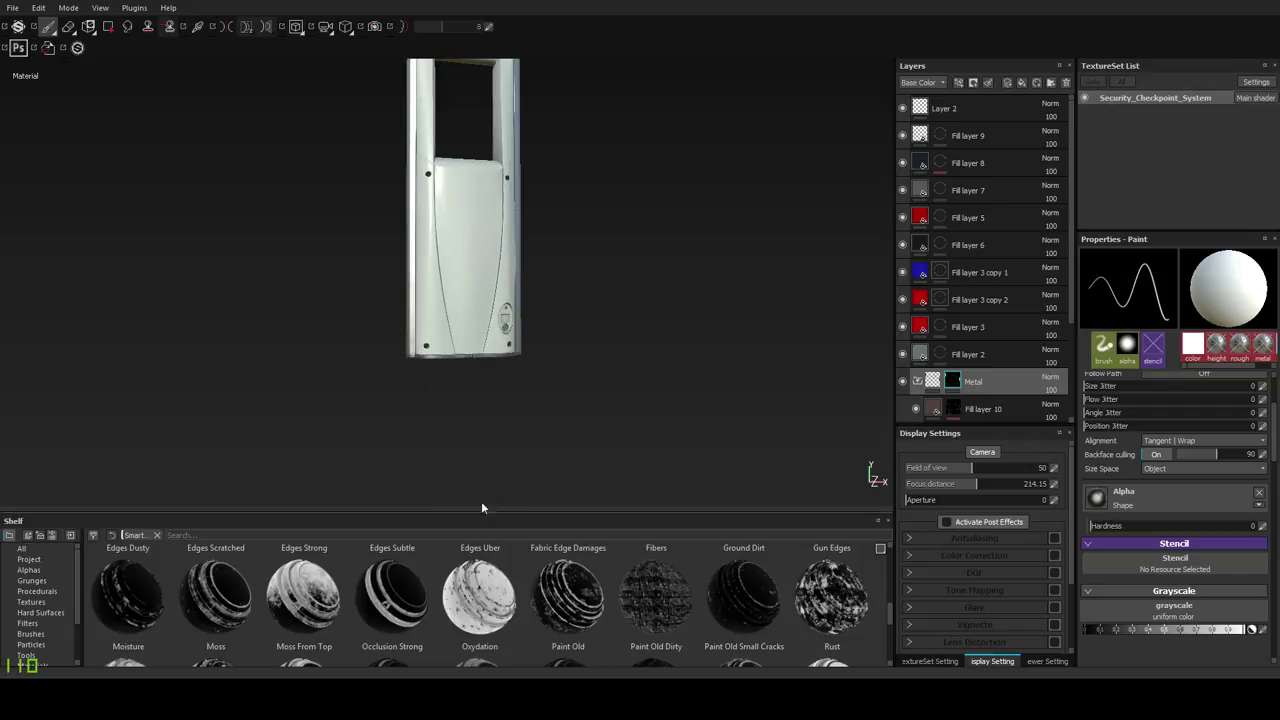
scroll(486, 471, "up", 8)
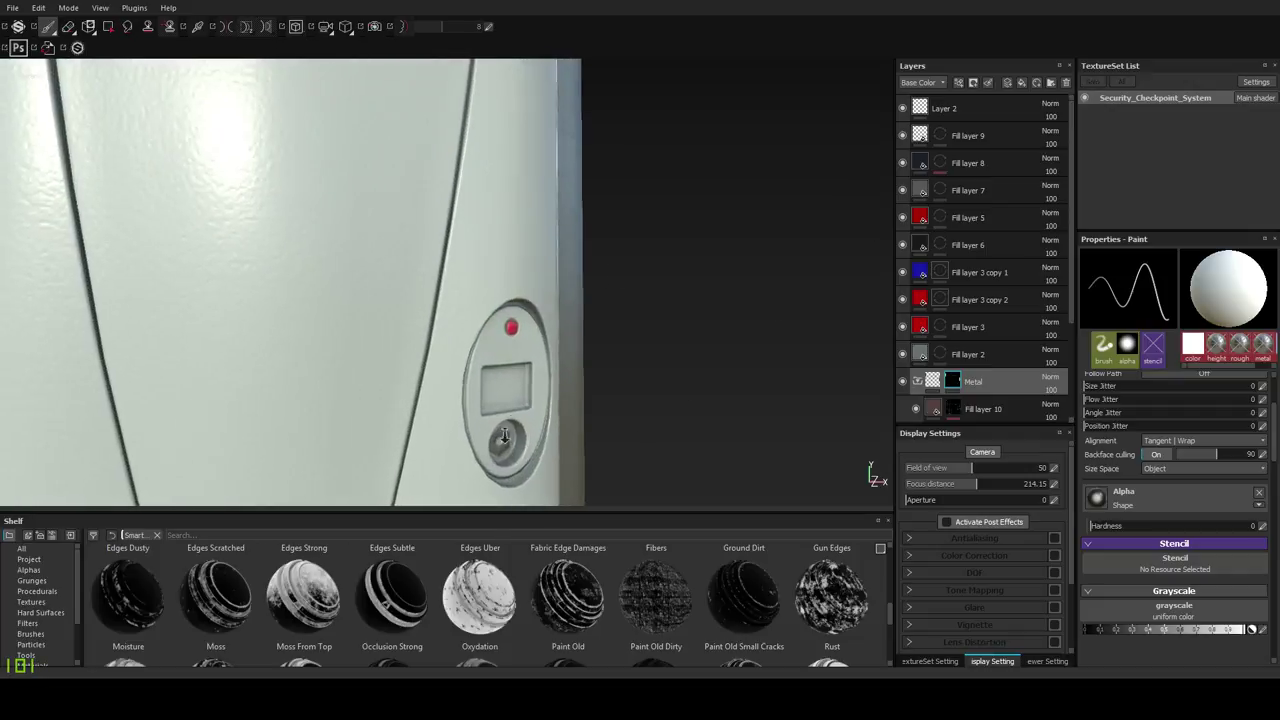
mouse_move(504, 436)
left_mouse_down("alt")
mouse_move(403, 403)
mouse_move(463, 360)
mouse_move(379, 378)
mouse_move(537, 329)
mouse_move(563, 380)
mouse_move(545, 360)
left_mouse_up("alt")
Lower the roughness of Fill layer 5 so the red indicator light is glossier.
left_click(950, 219)
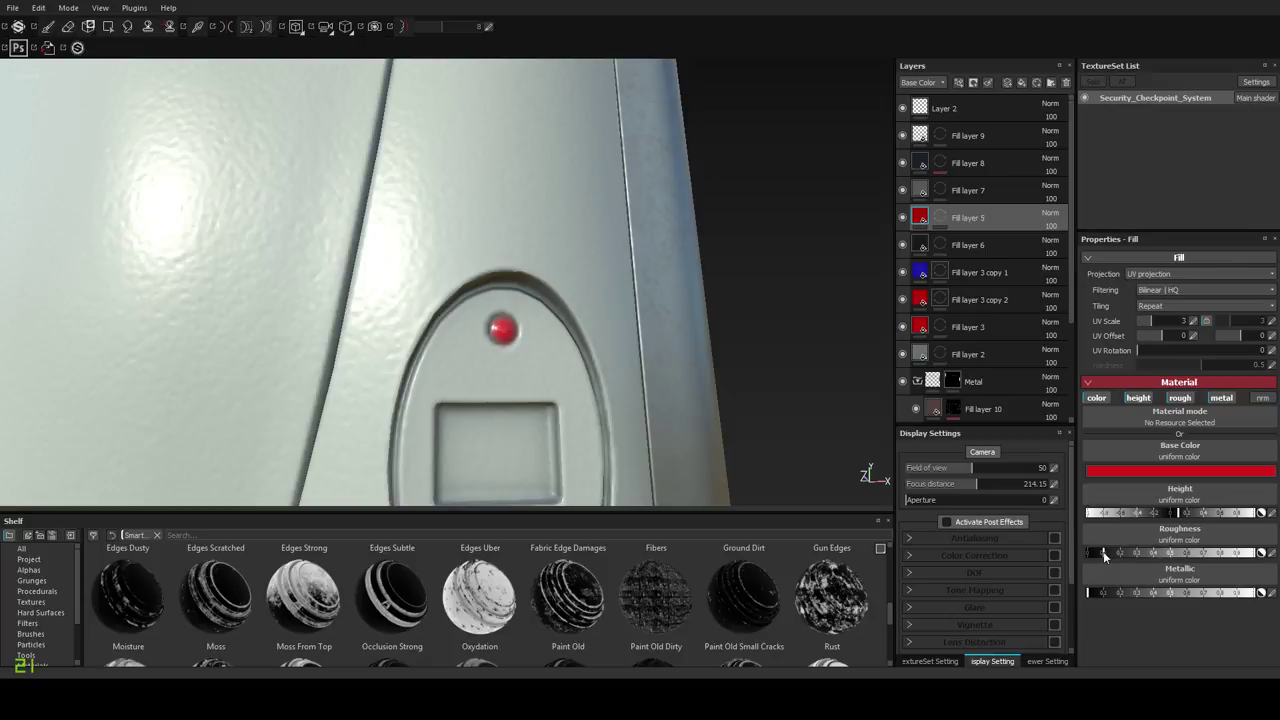
left_click_drag(1103, 551, 1208, 556)
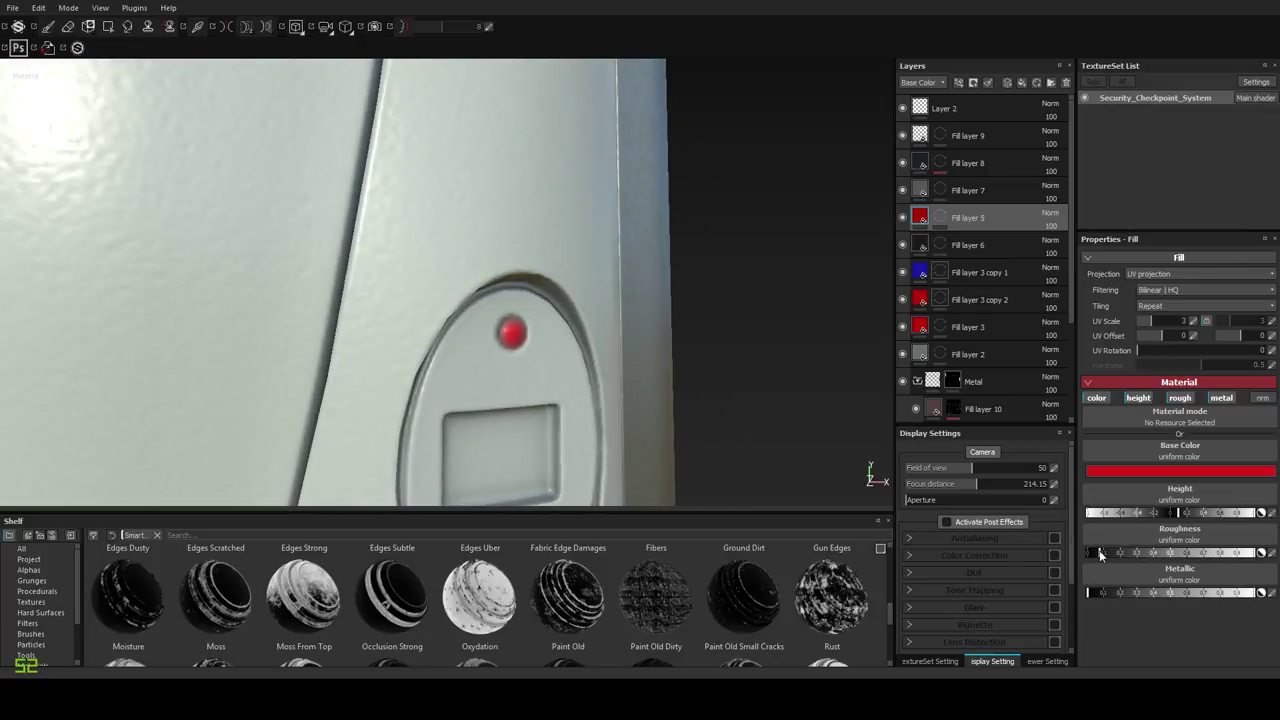
left_click_drag(666, 396, 590, 440, "alt")
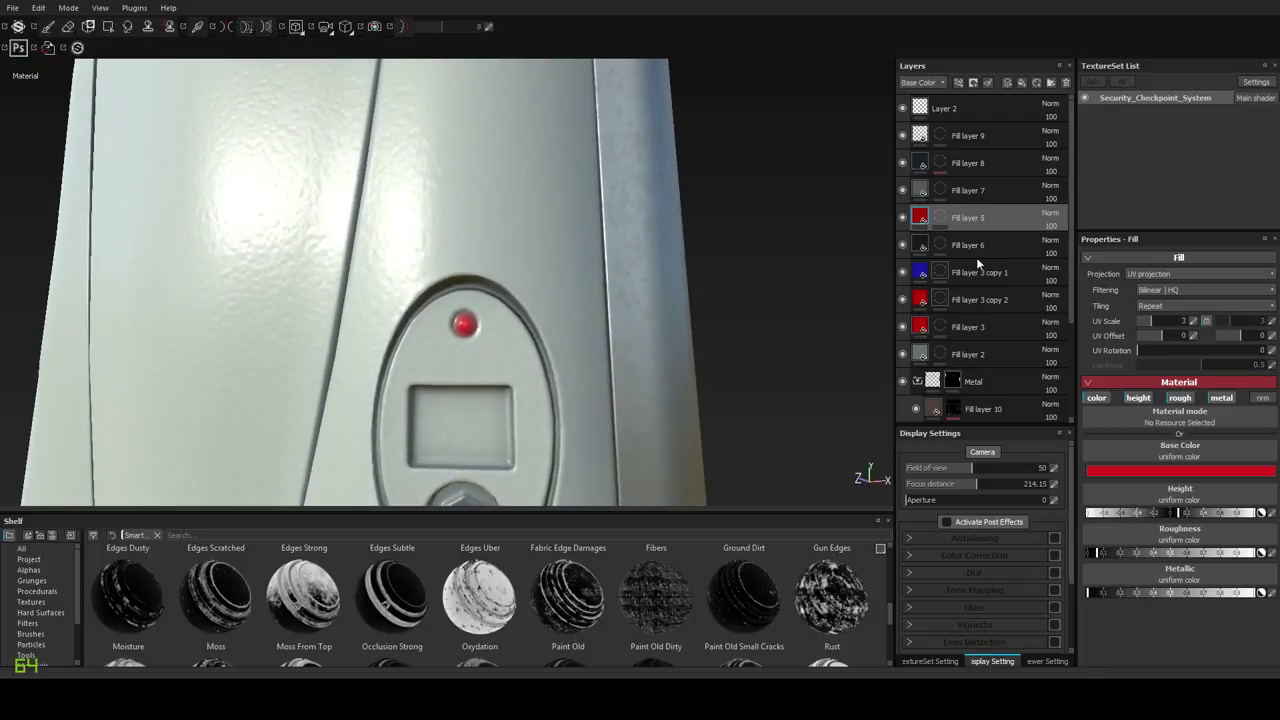
Try a slightly greater height on Fill layer 5 and check the red indicator light.
left_click(1184, 515)
left_click_drag(828, 444, 580, 423, "alt")
right_click_drag(578, 421, 576, 316, "alt")
left_click_drag(575, 315, 607, 326, "alt")
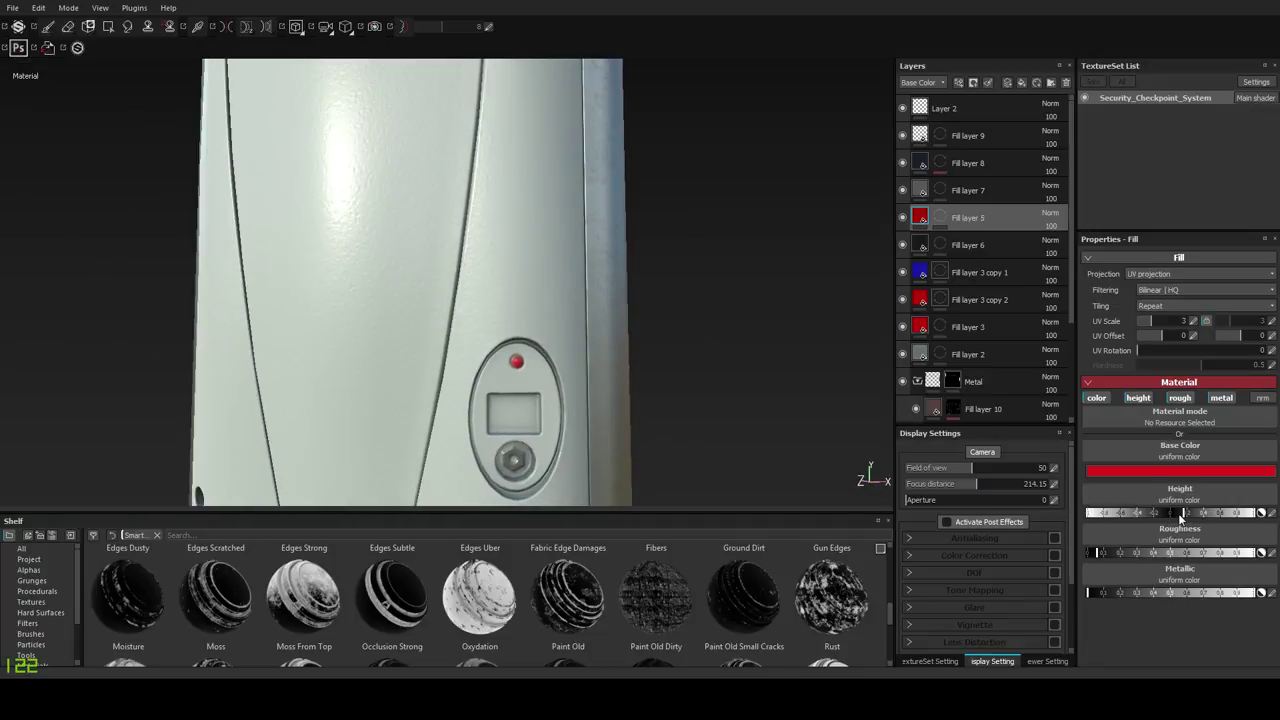
left_click_drag(546, 388, 565, 420, "alt")
right_click_drag(565, 420, 596, 316, "alt")
middle_click_drag(596, 316, 588, 277, "alt")
left_click_drag(587, 276, 436, 357, "alt")
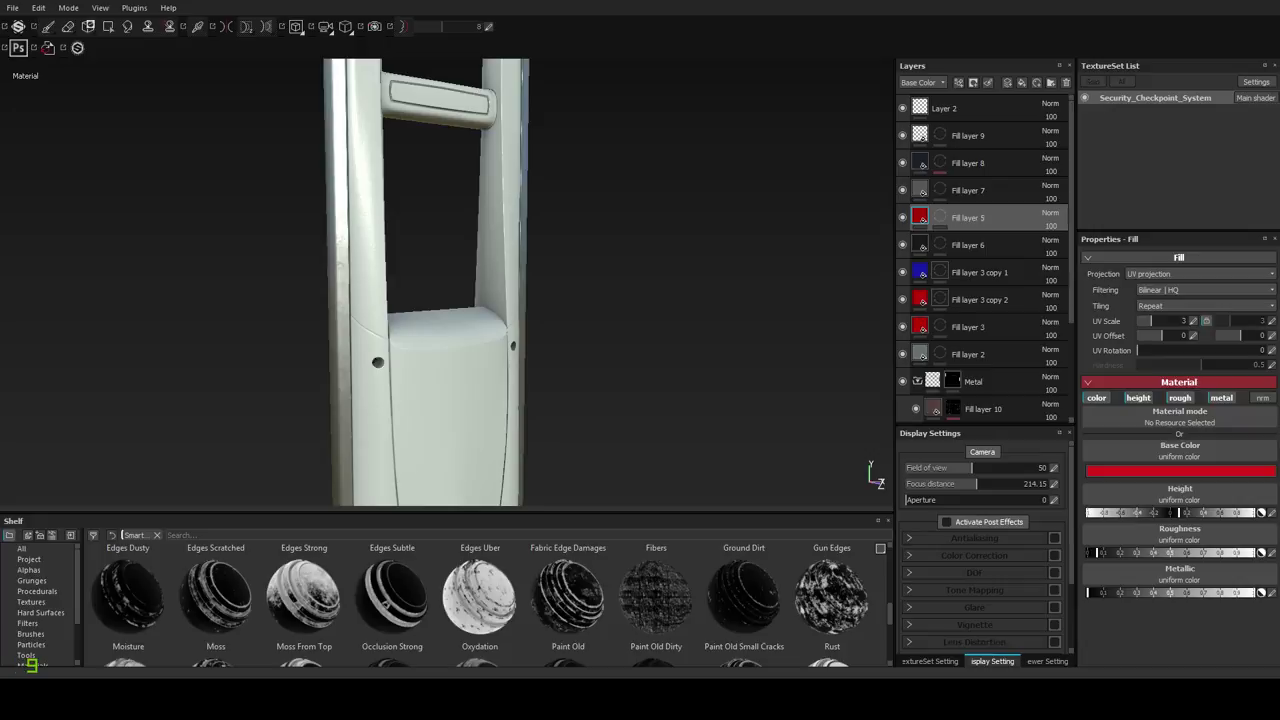
Raise the texture set's size to 4096.
left_click(932, 661)
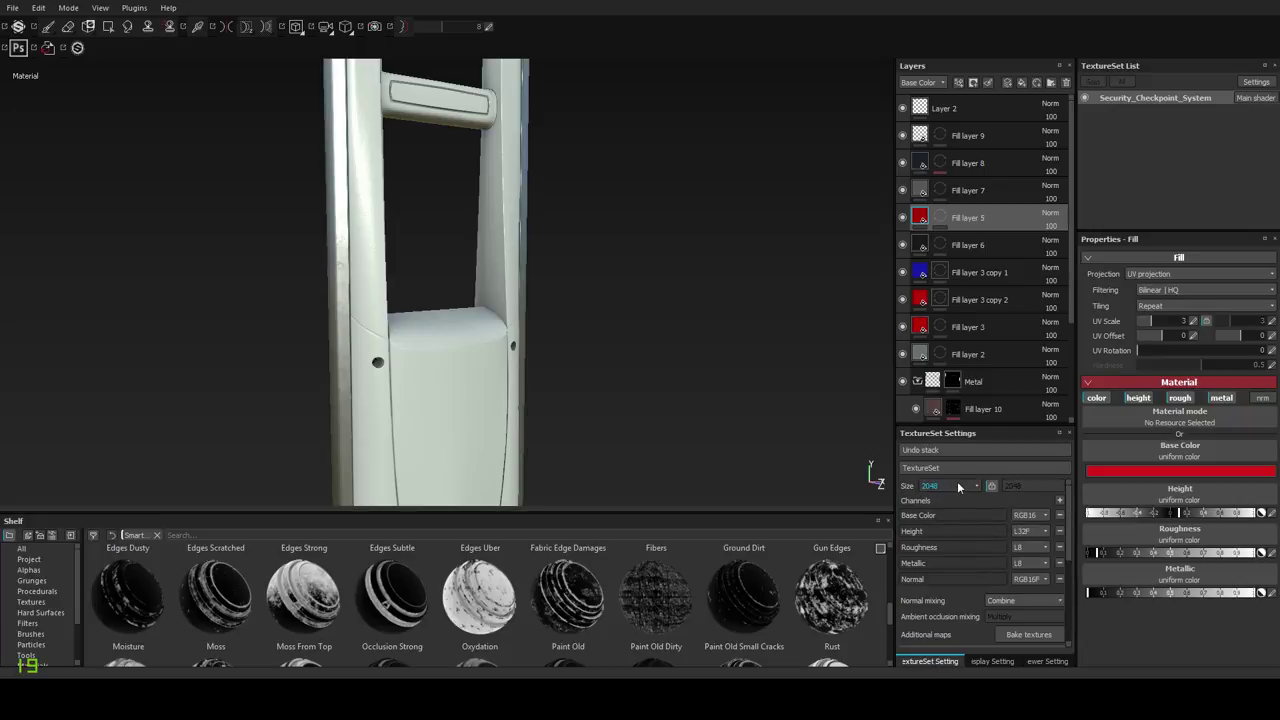
left_click(958, 486)
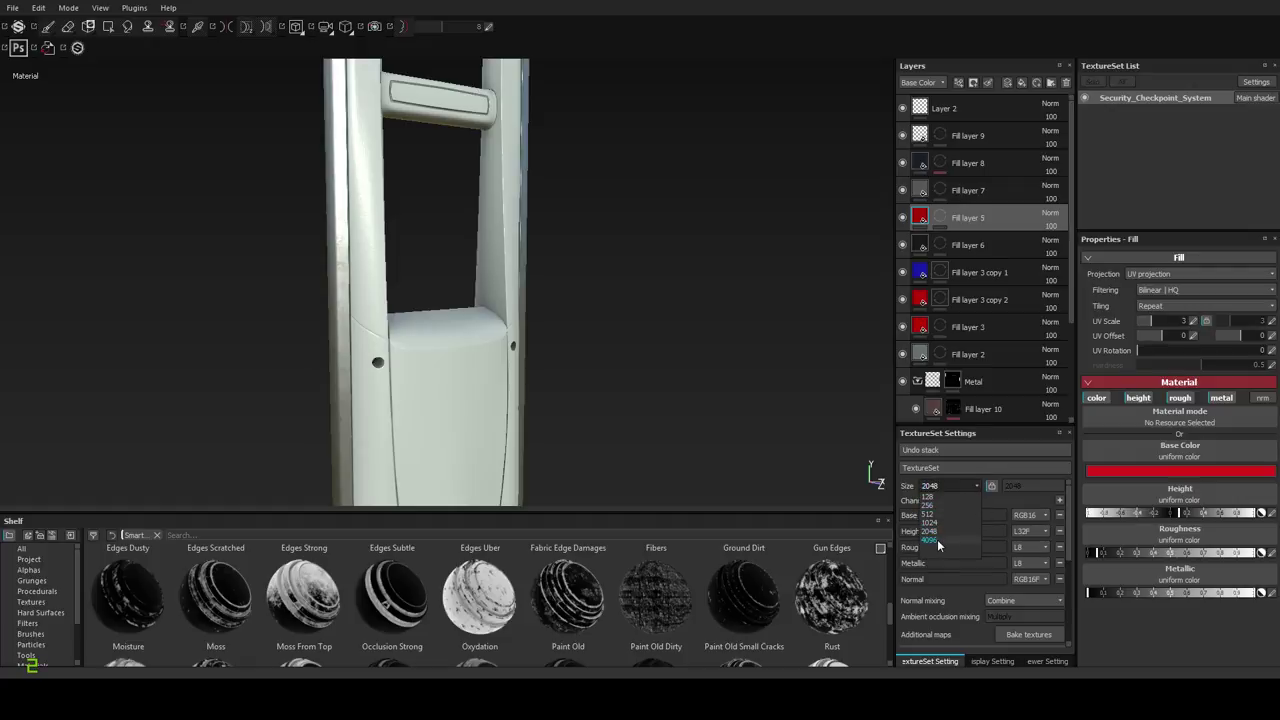
left_click(934, 540)
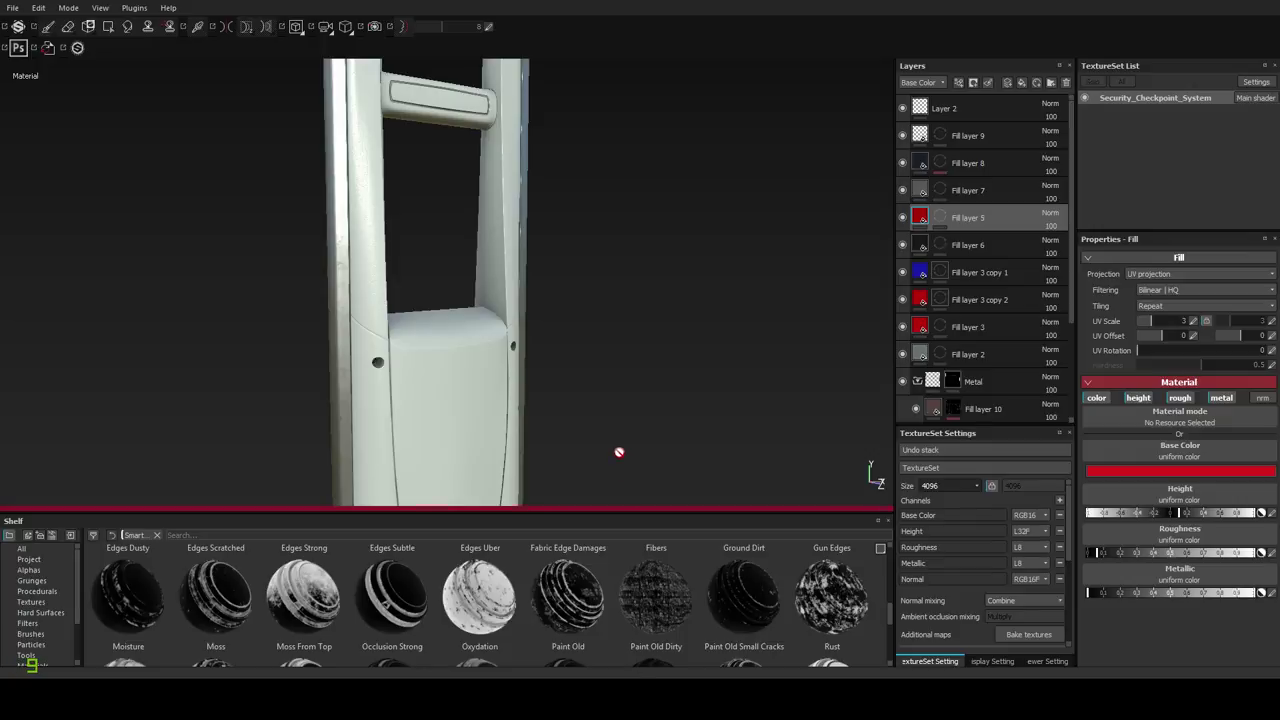
Examine the higher-resolution surface along the side post, crossbars and Checkpoint header.
left_click_drag(374, 231, 480, 209, "alt")
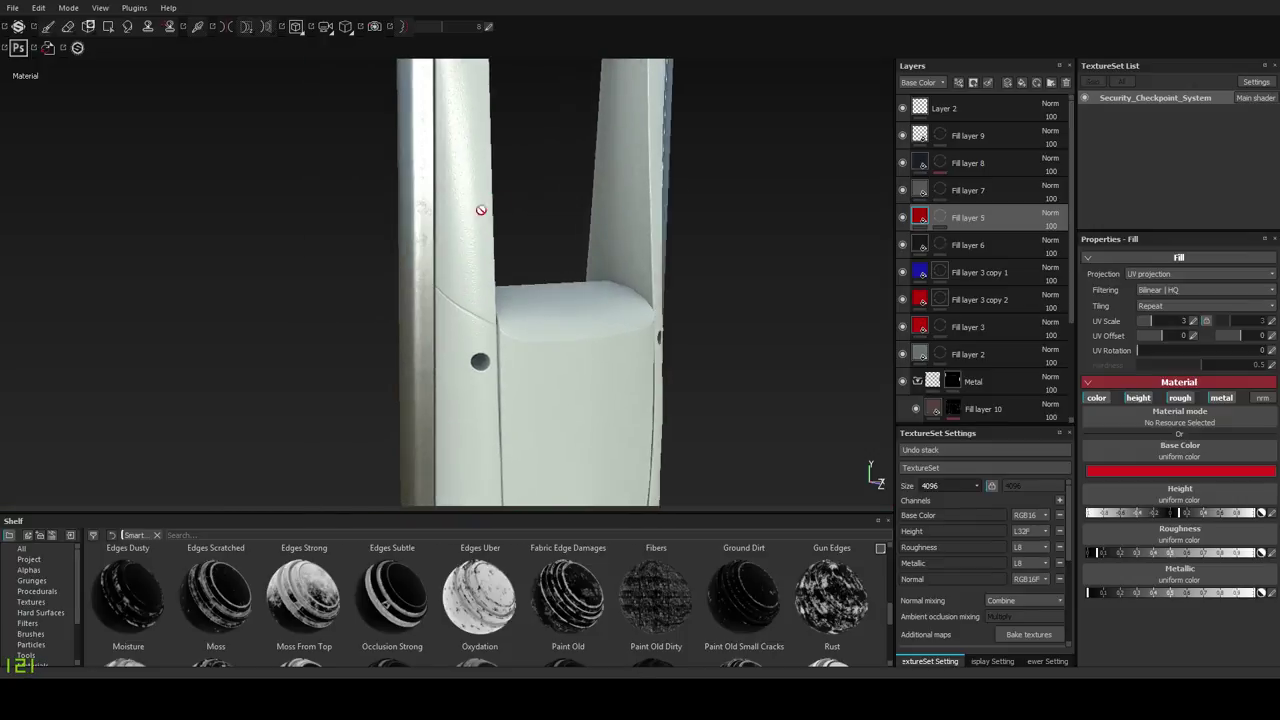
right_click_drag(480, 209, 477, 383, "alt")
left_click_drag(477, 383, 462, 345, "alt")
right_click_drag(462, 345, 482, 75, "alt")
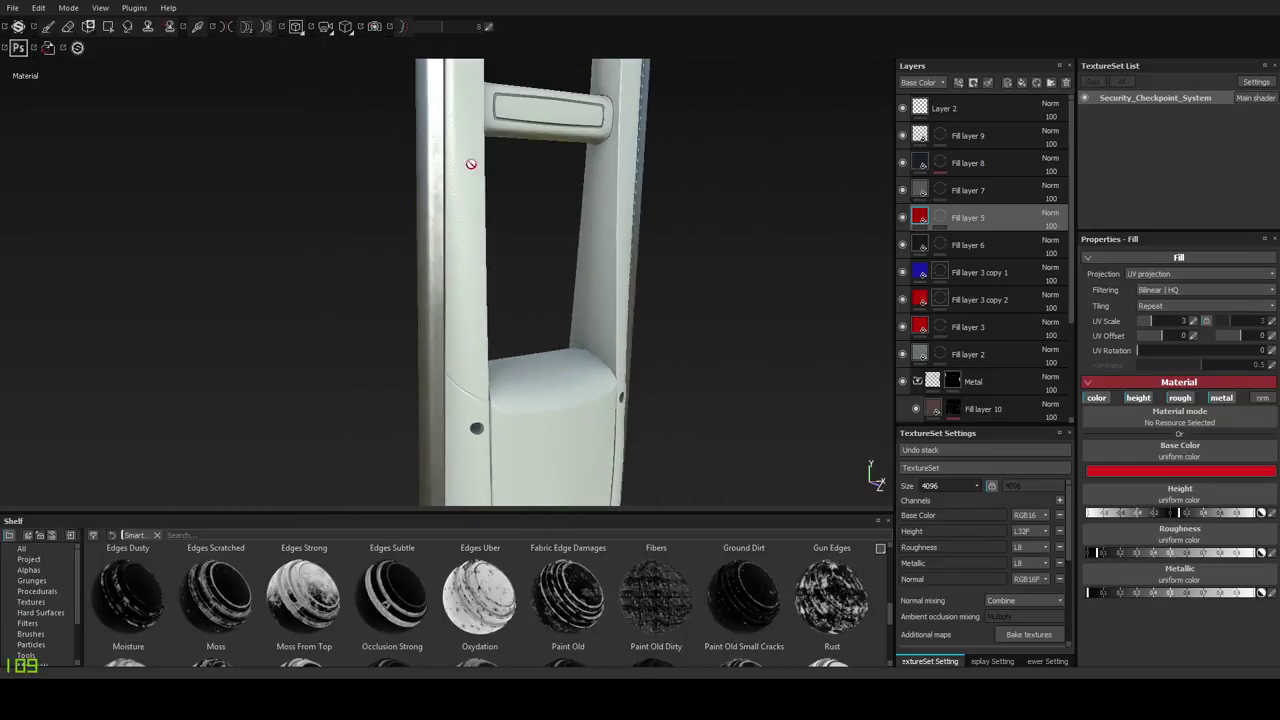
middle_click_drag(471, 163, 462, 400, "alt")
middle_click_drag(458, 110, 464, 347, "alt")
left_click_drag(463, 347, 368, 245, "alt")
right_click_drag(467, 176, 438, 392, "alt")
left_click_drag(438, 392, 460, 341, "alt")
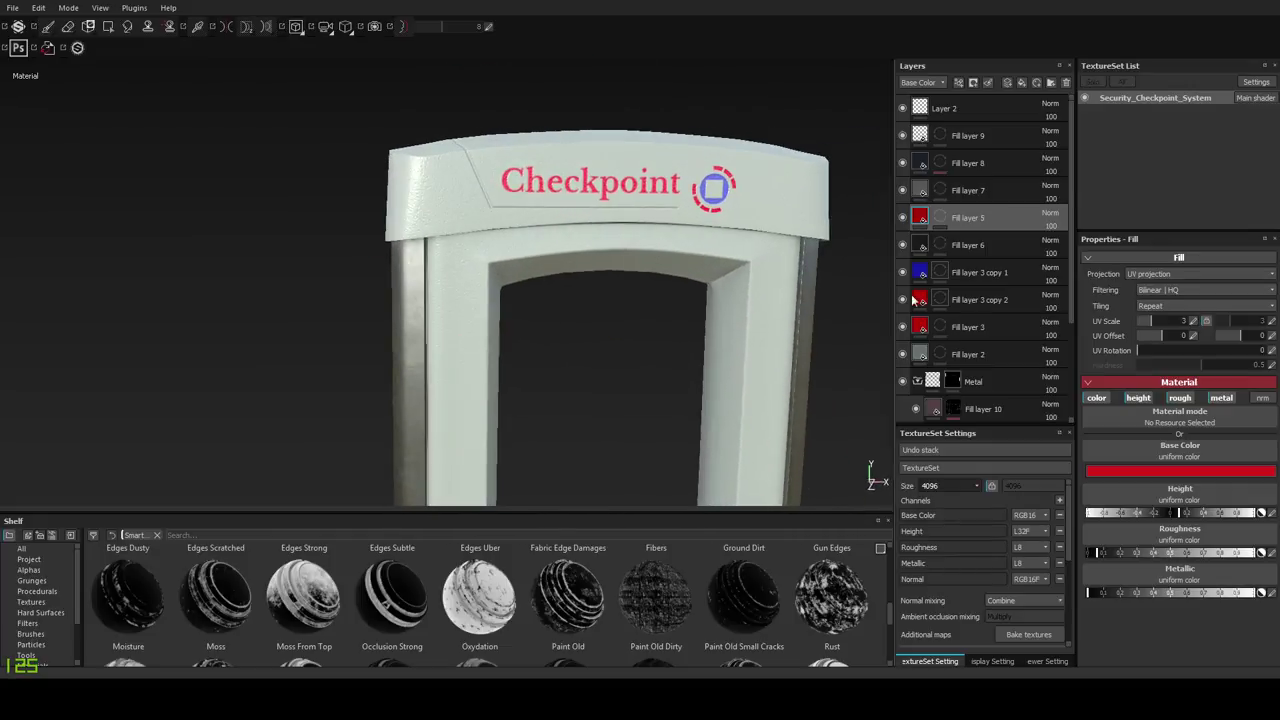
Collapse the Metal folder, set Fill layer 2's Height Range to 0.02 and check the plastic grain near the header.
scroll(925, 273, "down", 3)
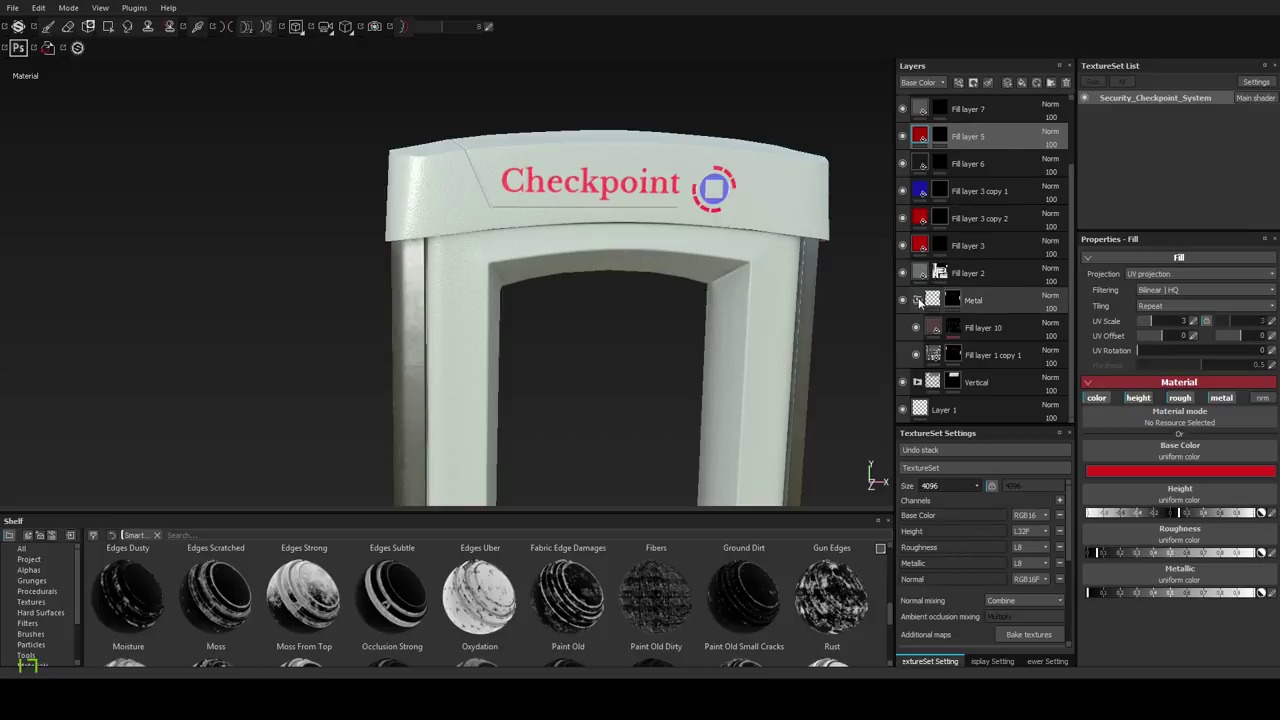
left_click(918, 298)
left_click(925, 328)
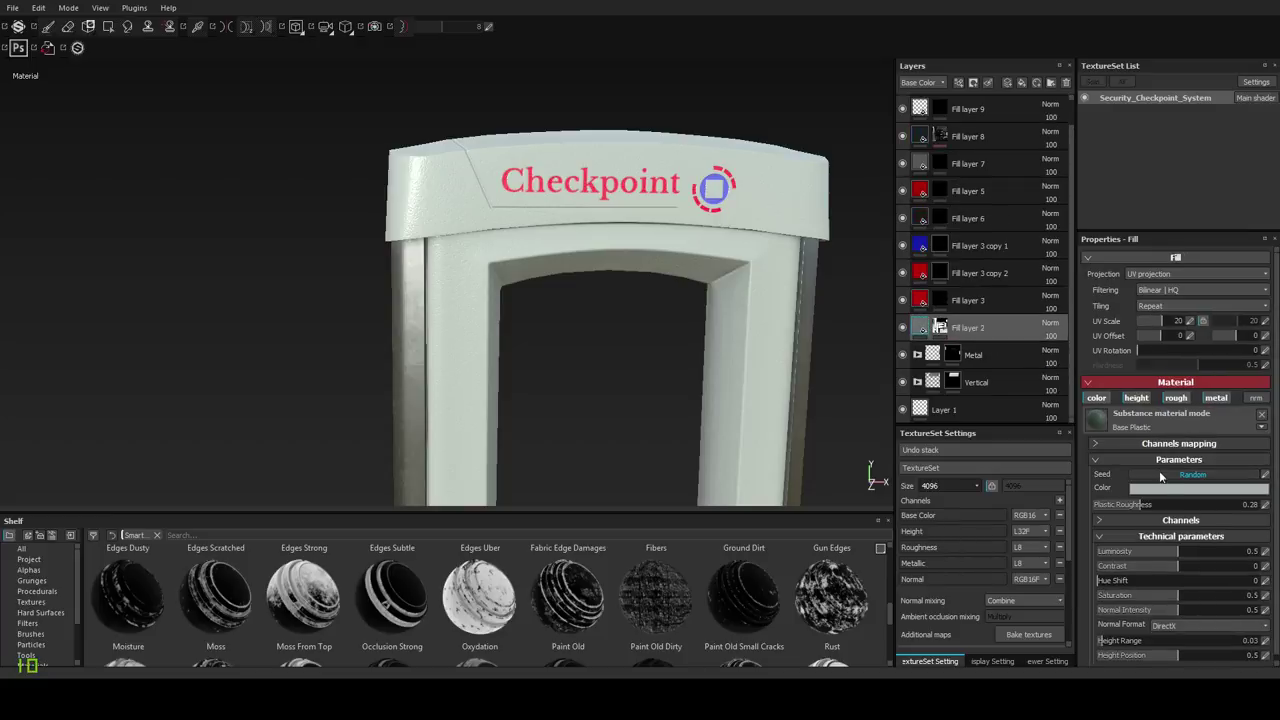
scroll(1140, 600, "down", 1)
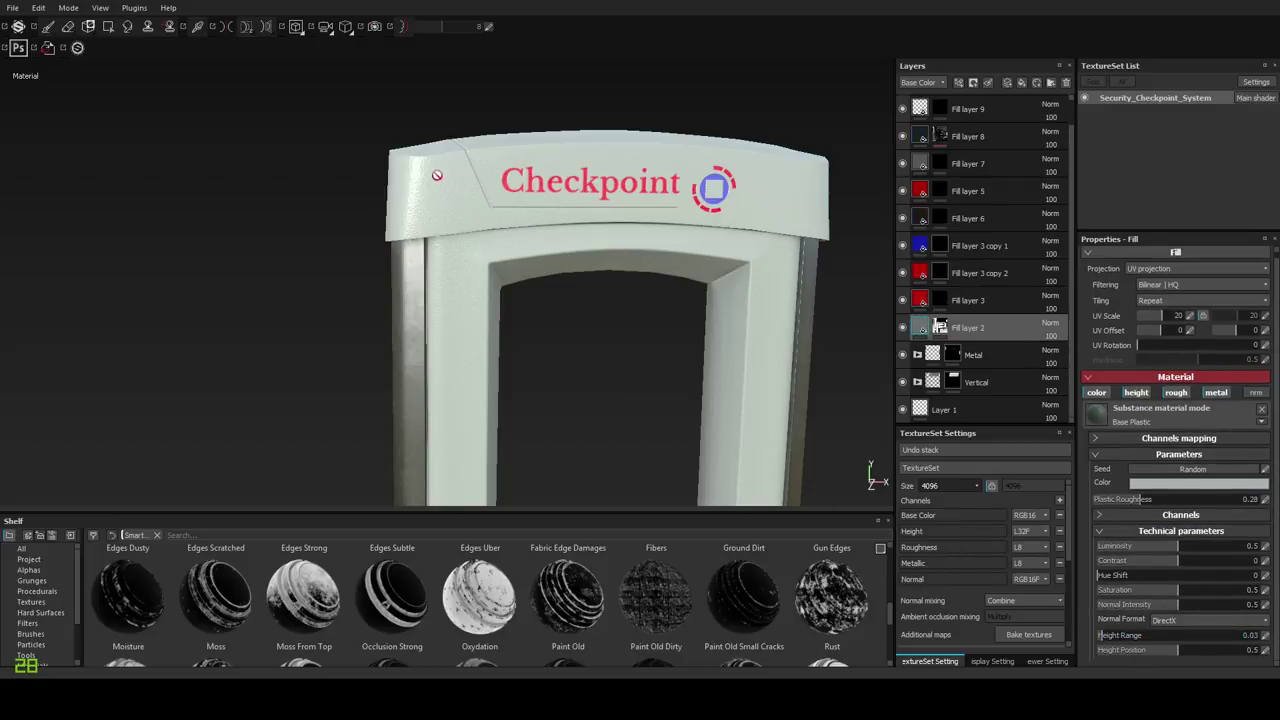
right_click_drag(437, 175, 480, 294, "alt")
left_click_drag(480, 294, 543, 314, "alt")
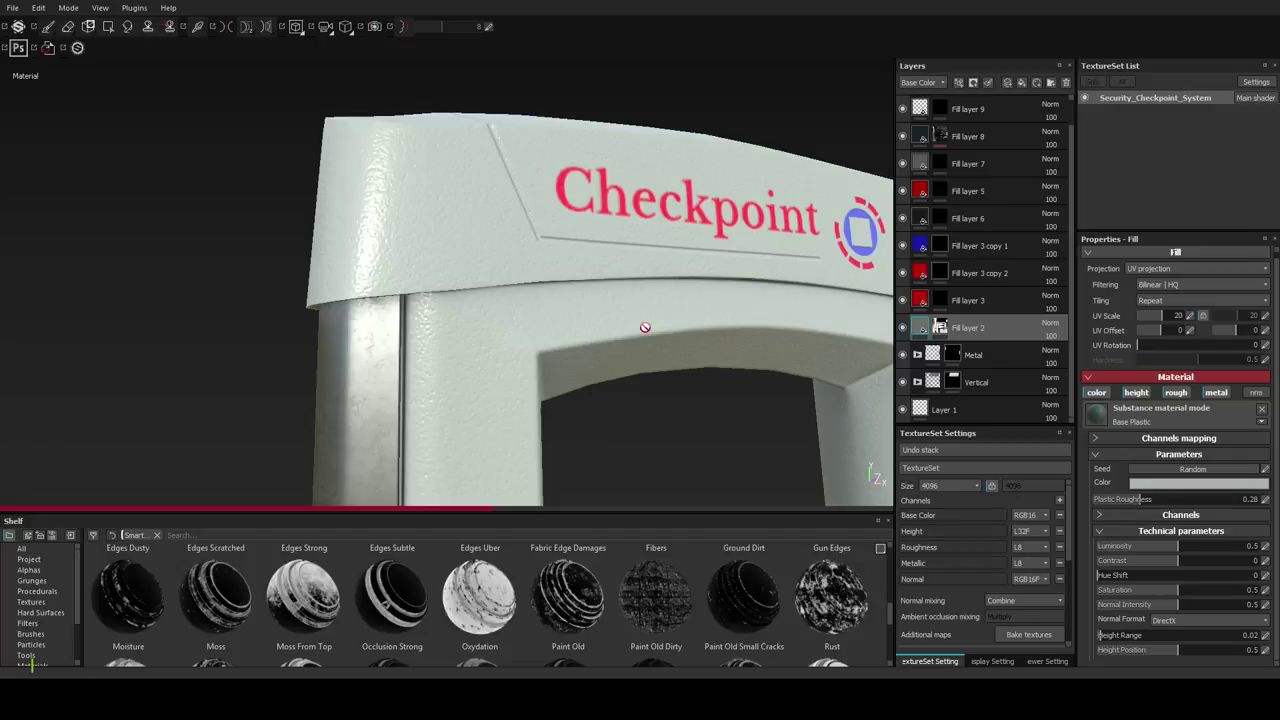
Examine the plastic grain around the Checkpoint header and the neighbouring post from several angles.
left_click(32, 665)
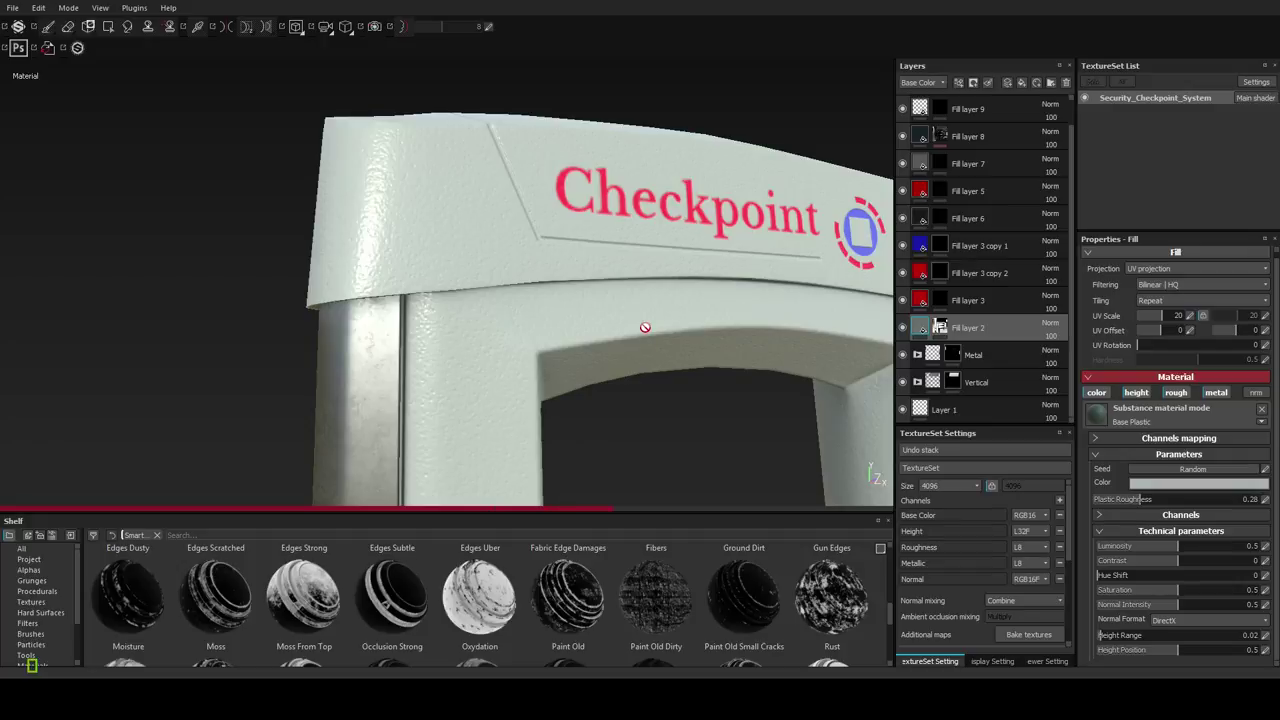
left_click(32, 662)
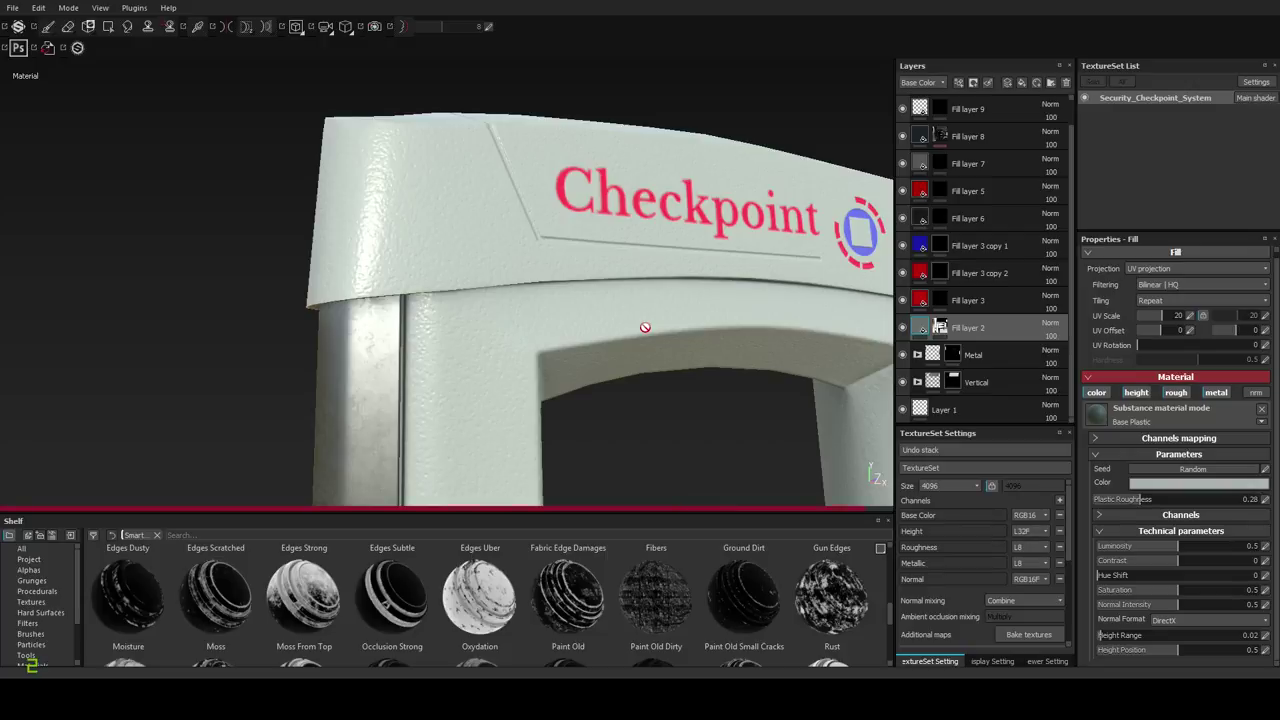
right_click_drag(588, 328, 606, 328, "alt")
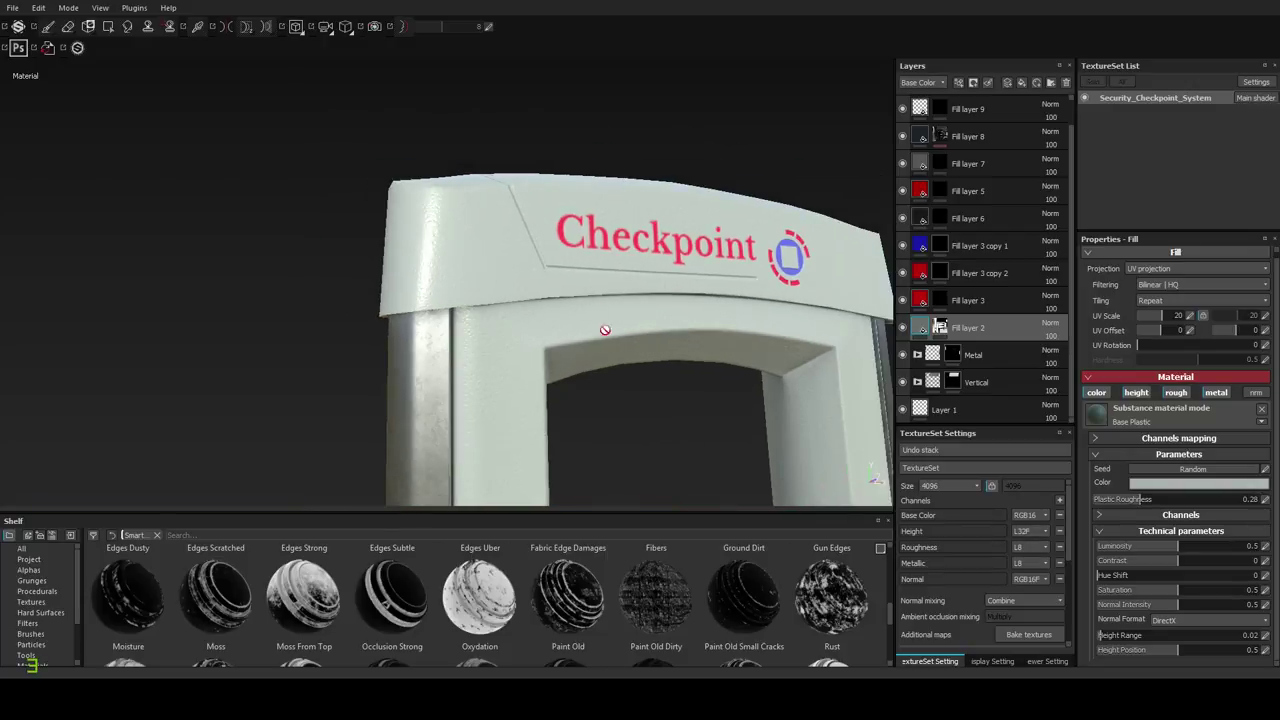
left_click_drag(606, 328, 523, 397, "alt")
right_click_drag(523, 397, 489, 211, "alt")
left_click_drag(489, 211, 518, 238, "alt")
right_click_drag(518, 238, 482, 142, "alt")
left_click_drag(482, 142, 474, 260, "alt")
right_click_drag(474, 260, 397, 343, "alt")
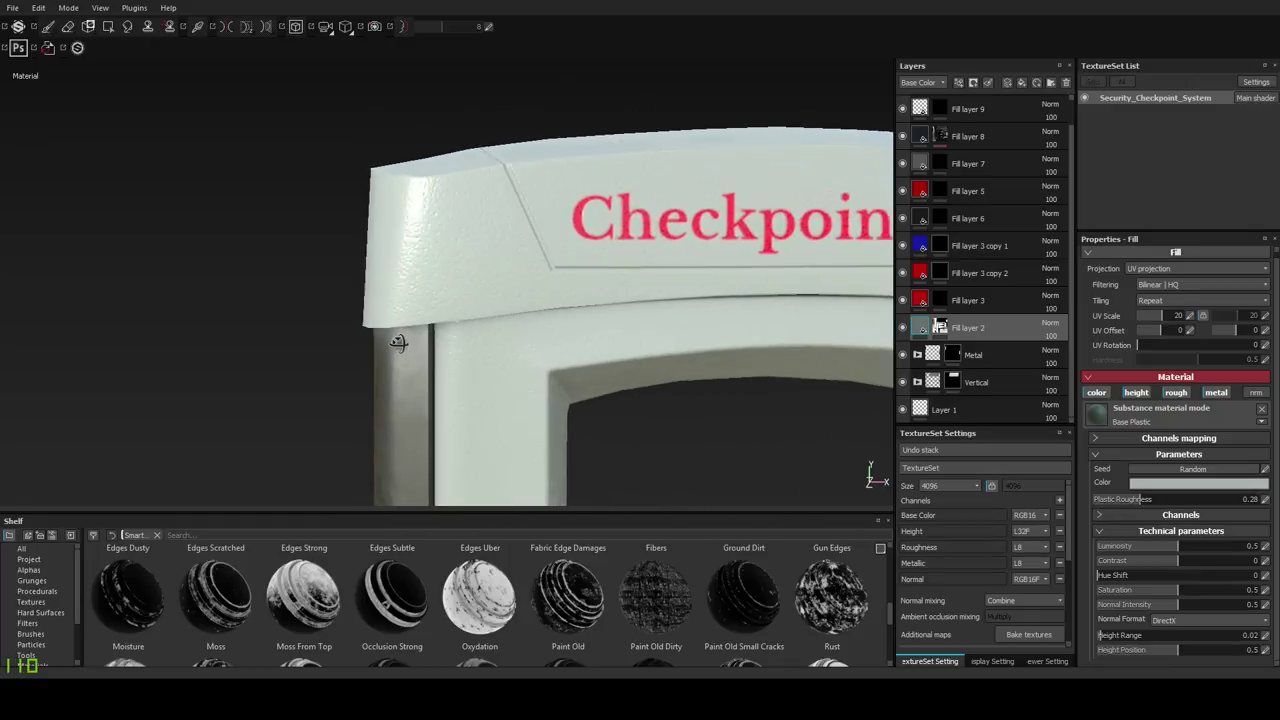
left_click_drag(397, 343, 436, 340, "alt")
Set Fill layer 2's UV Scale to 25 and Height Range to 0.01, and check the grain around the header.
left_click_drag(1186, 315, 1192, 318)
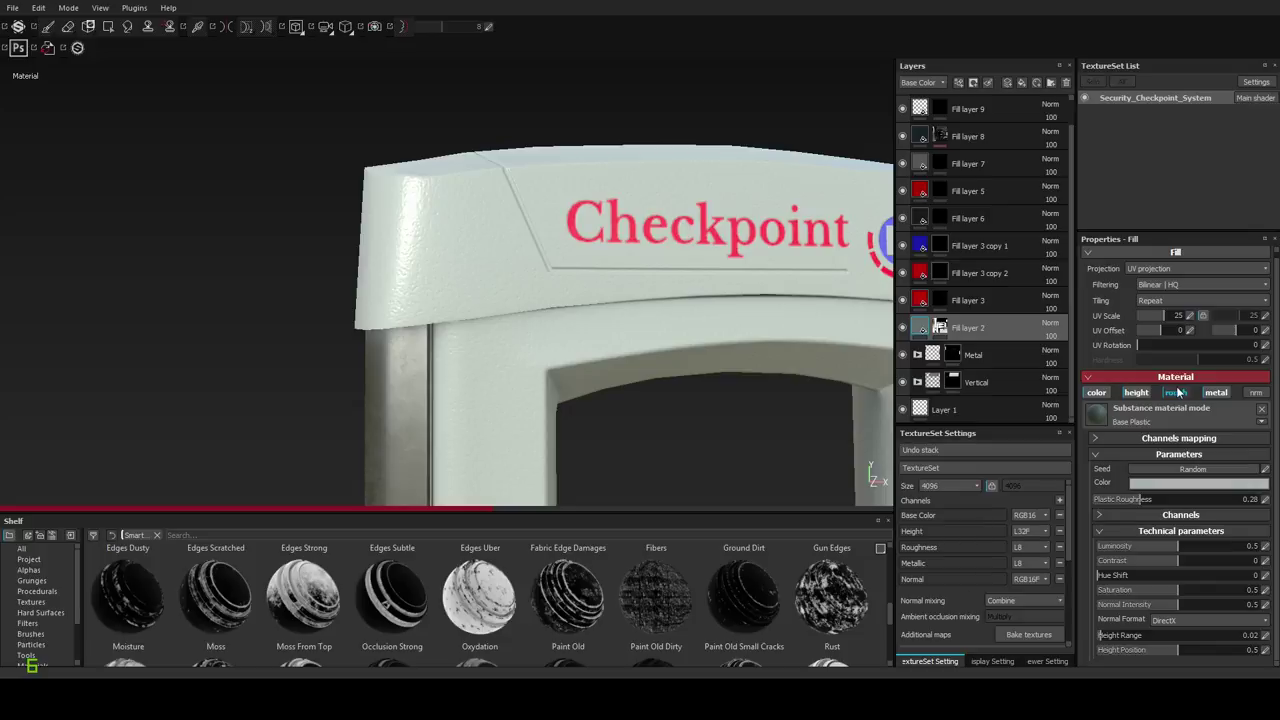
left_click(1266, 639)
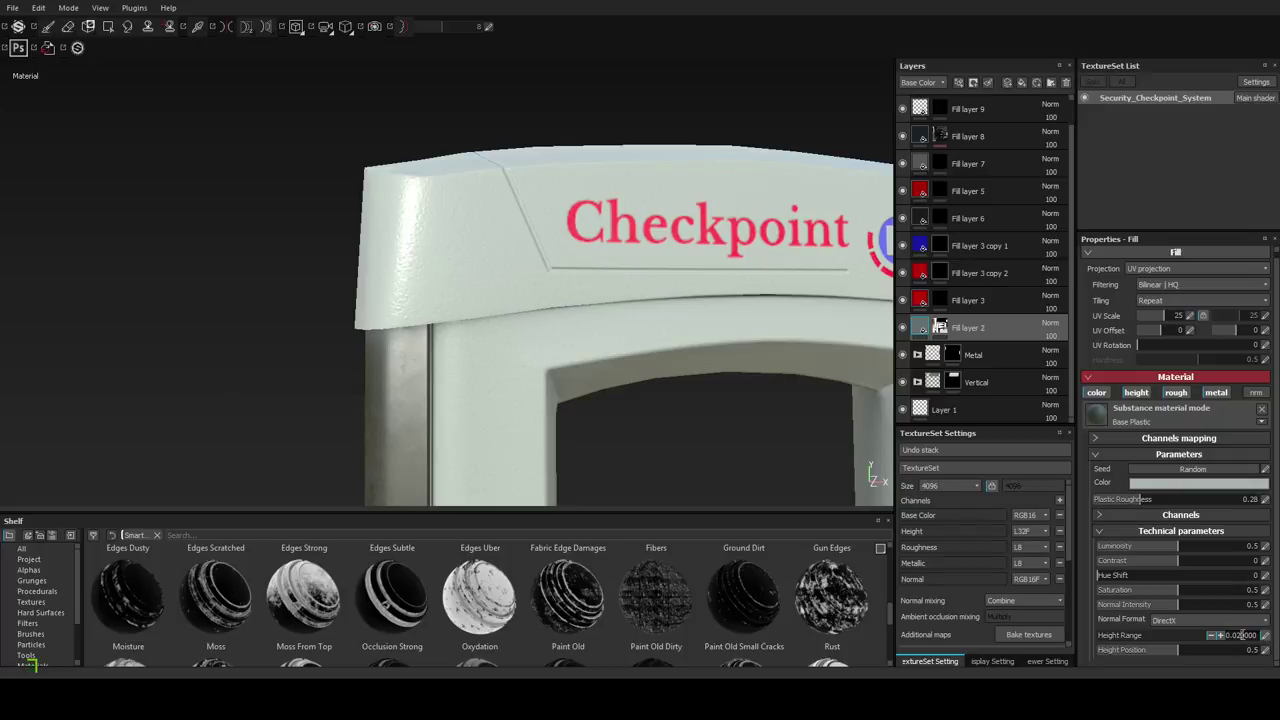
key("Return")
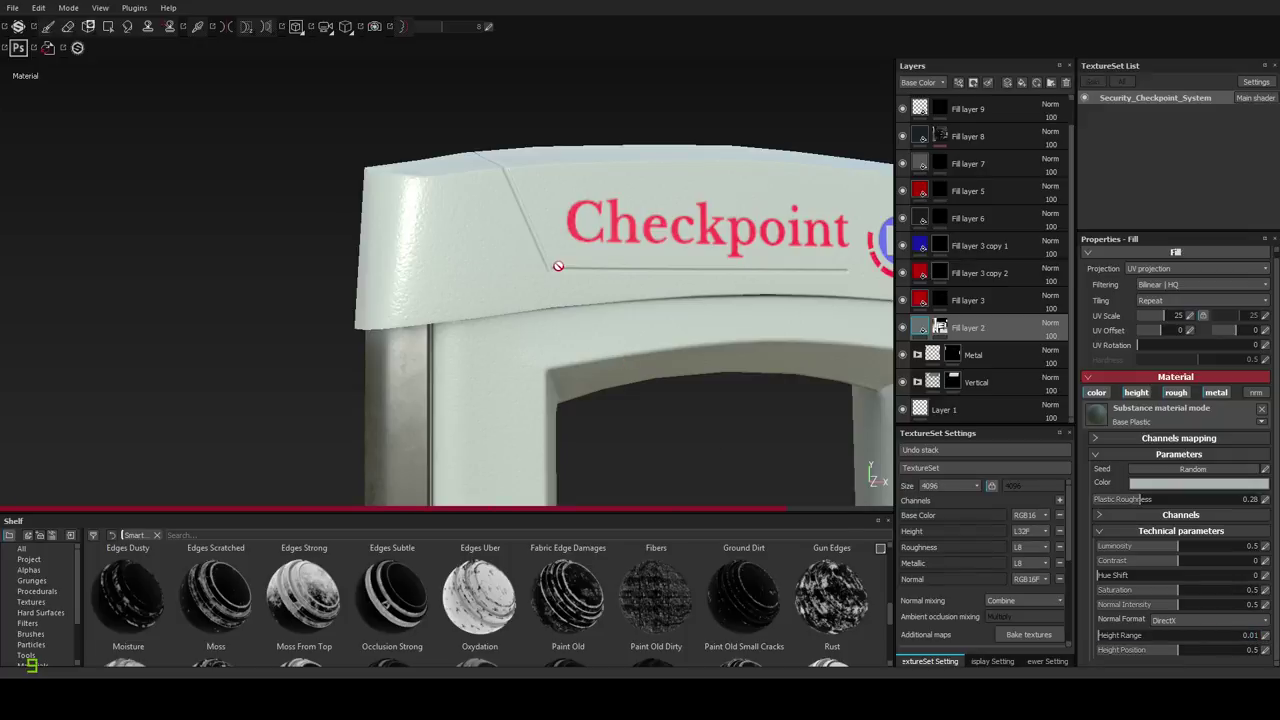
left_click_drag(500, 251, 376, 370, "alt")
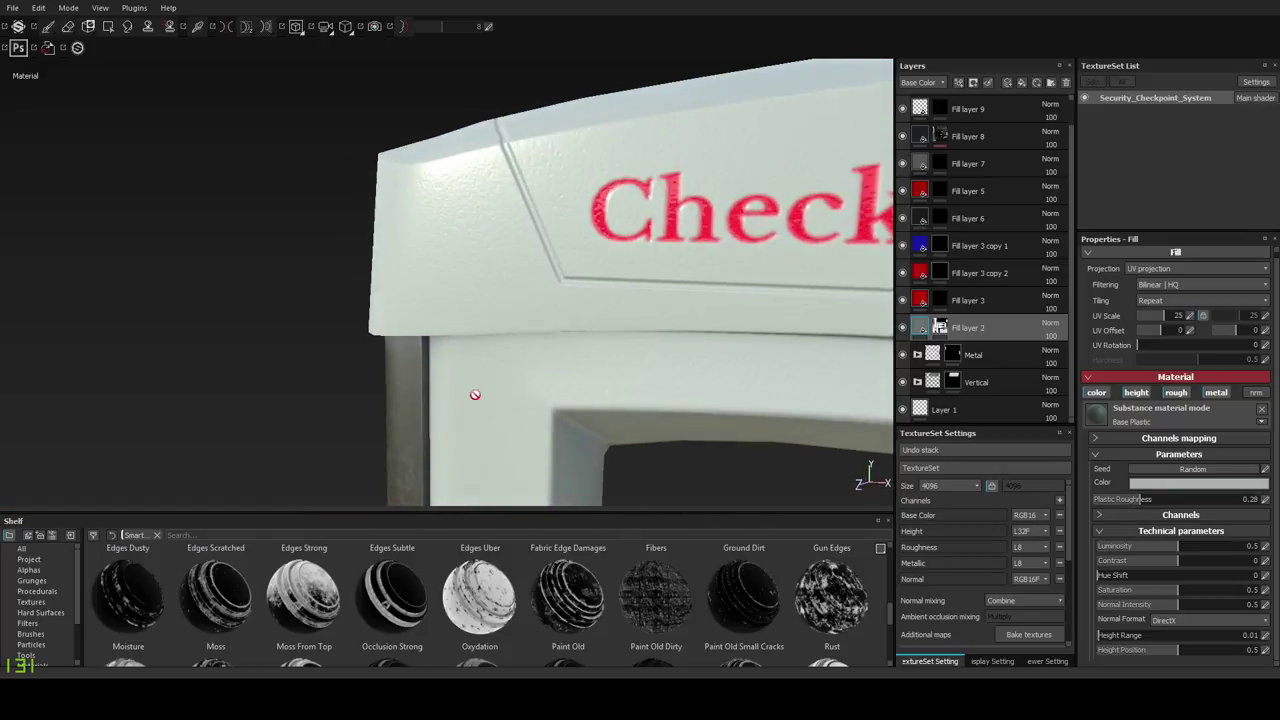
right_click_drag(474, 394, 525, 203, "alt")
middle_click_drag(545, 358, 551, 153, "alt")
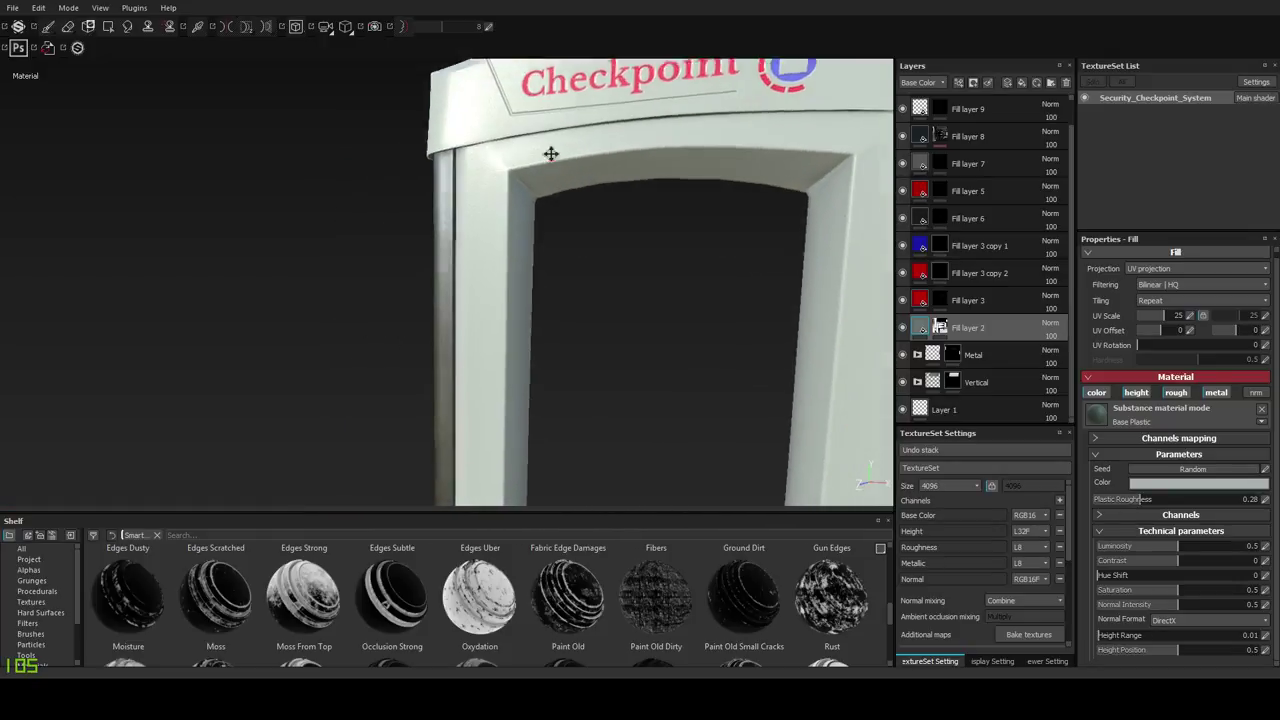
right_click_drag(492, 365, 515, 220, "alt")
left_click_drag(545, 266, 620, 310, "alt")
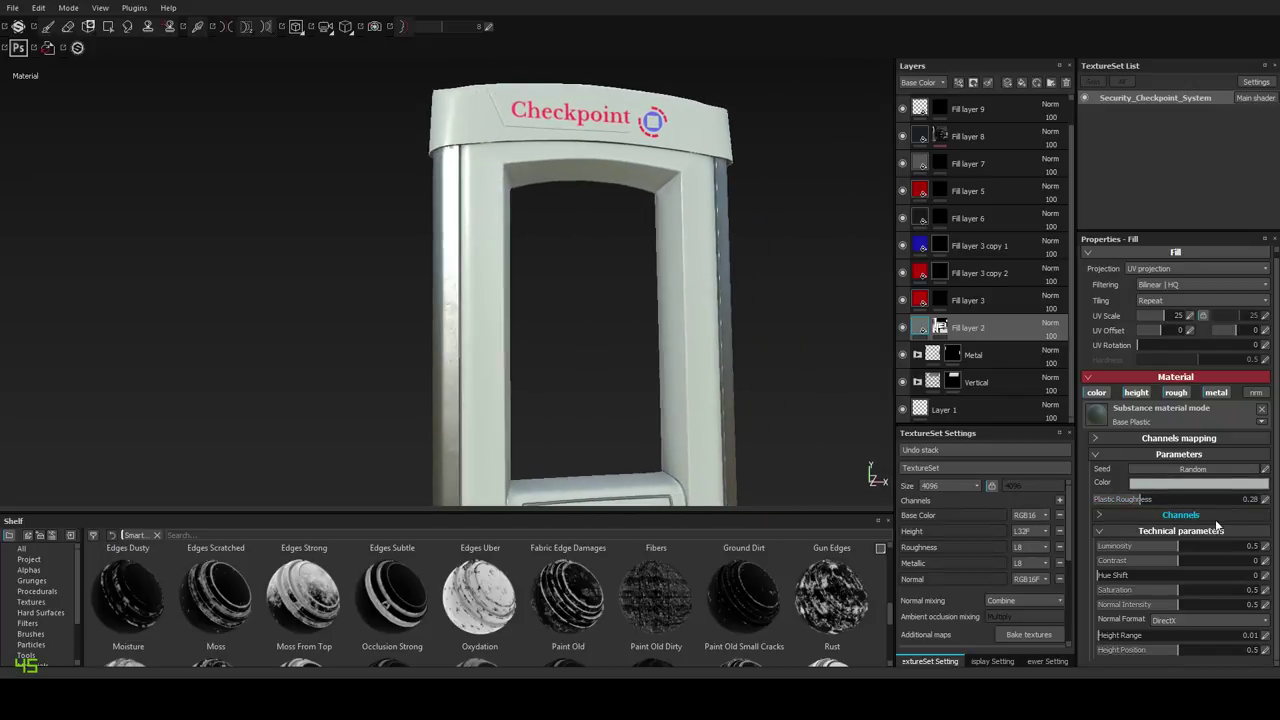
Try a Contrast of 0.12 on Fill layer 2, check it around the header and undo the change.
left_click(1138, 534)
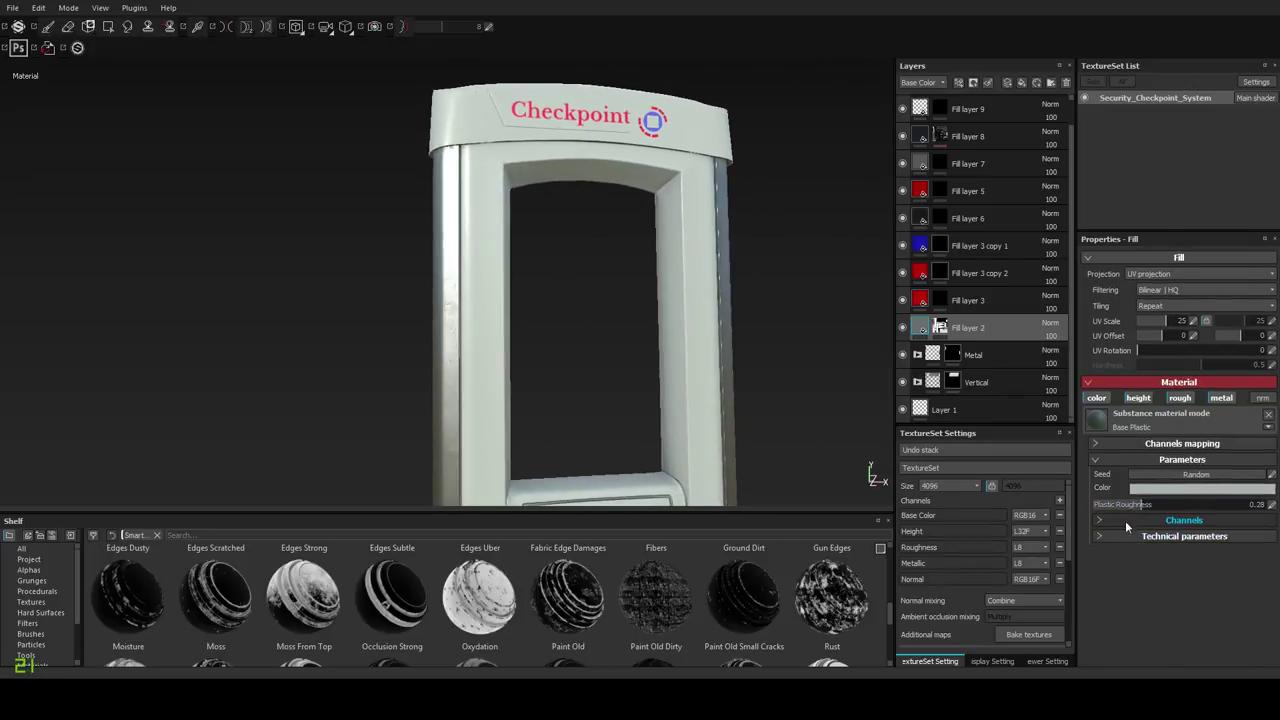
left_click(1134, 536)
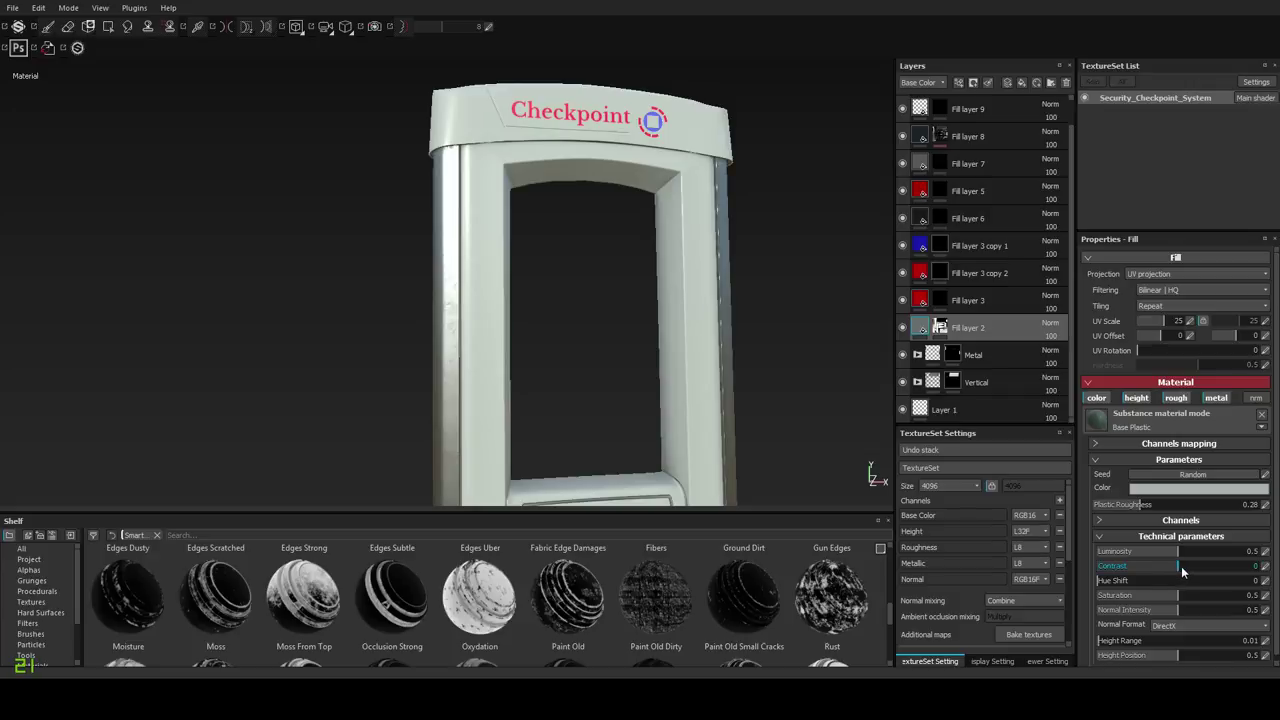
left_click_drag(1181, 566, 1187, 566)
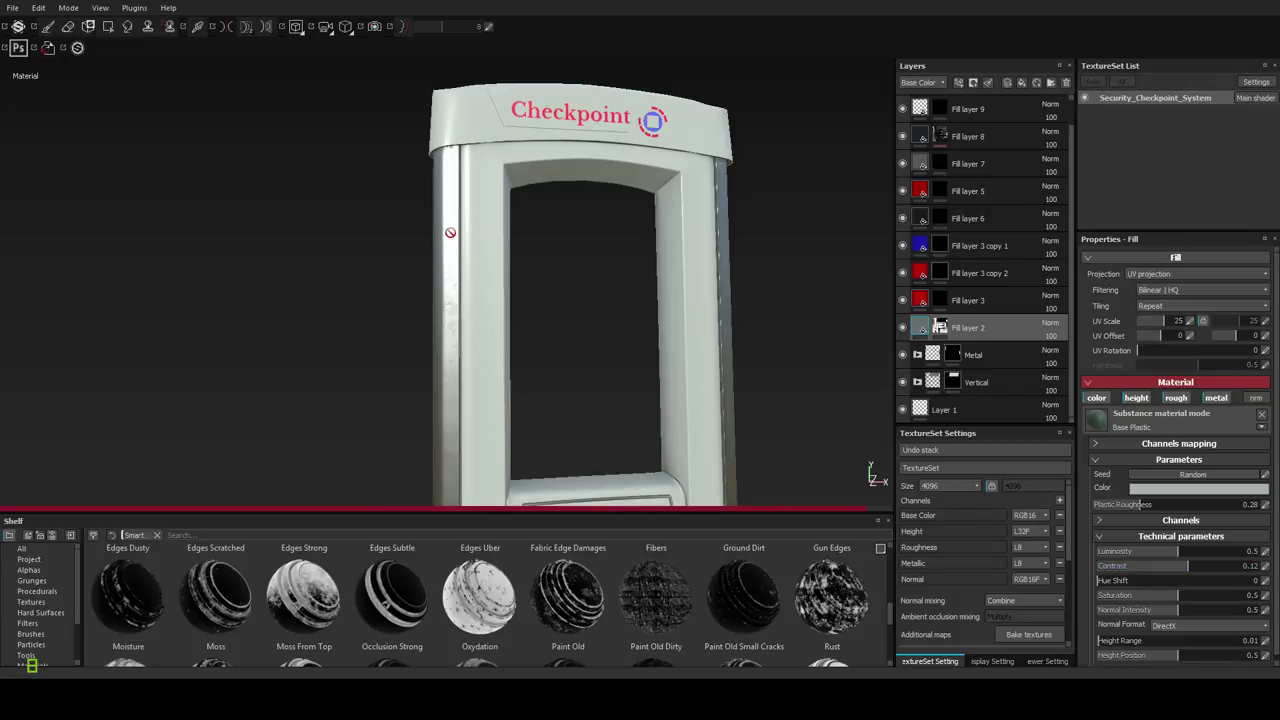
middle_click_drag(476, 177, 494, 286, "alt")
right_click_drag(494, 286, 503, 303, "alt")
left_click_drag(503, 303, 491, 323, "alt")
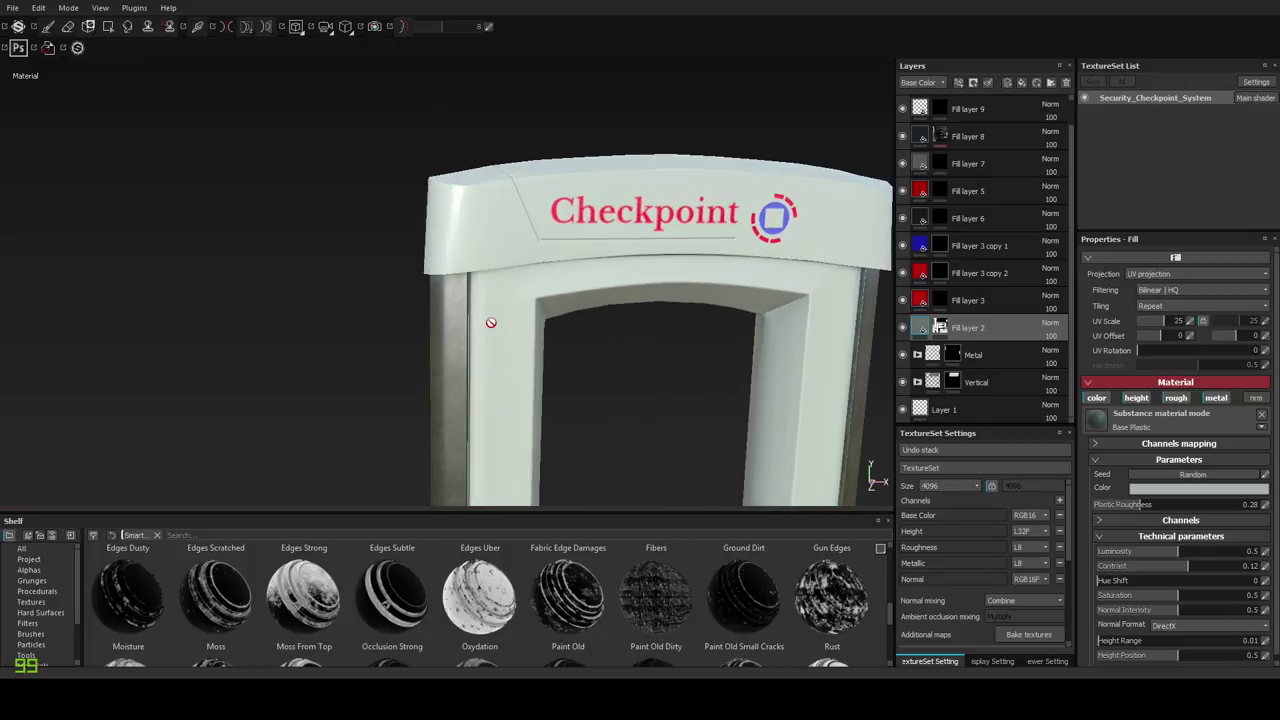
key("ctrl+z")
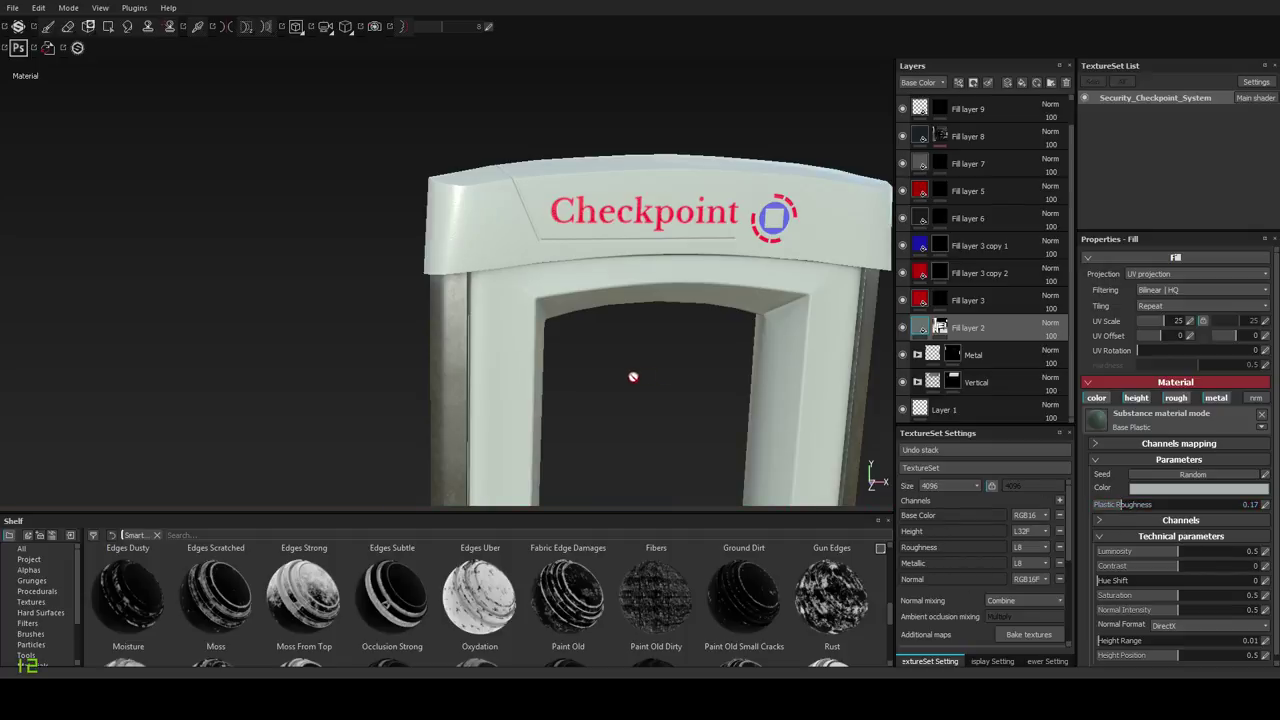
Check the plastic's gloss from the header down to the gate's lower panel.
left_click_drag(610, 432, 654, 395, "alt")
middle_click_drag(654, 395, 579, 212, "alt")
left_click_drag(579, 212, 577, 426, "alt")
middle_click_drag(619, 270, 660, 58, "alt")
middle_click_drag(604, 440, 629, 173, "alt")
left_click_drag(628, 172, 582, 389, "alt")
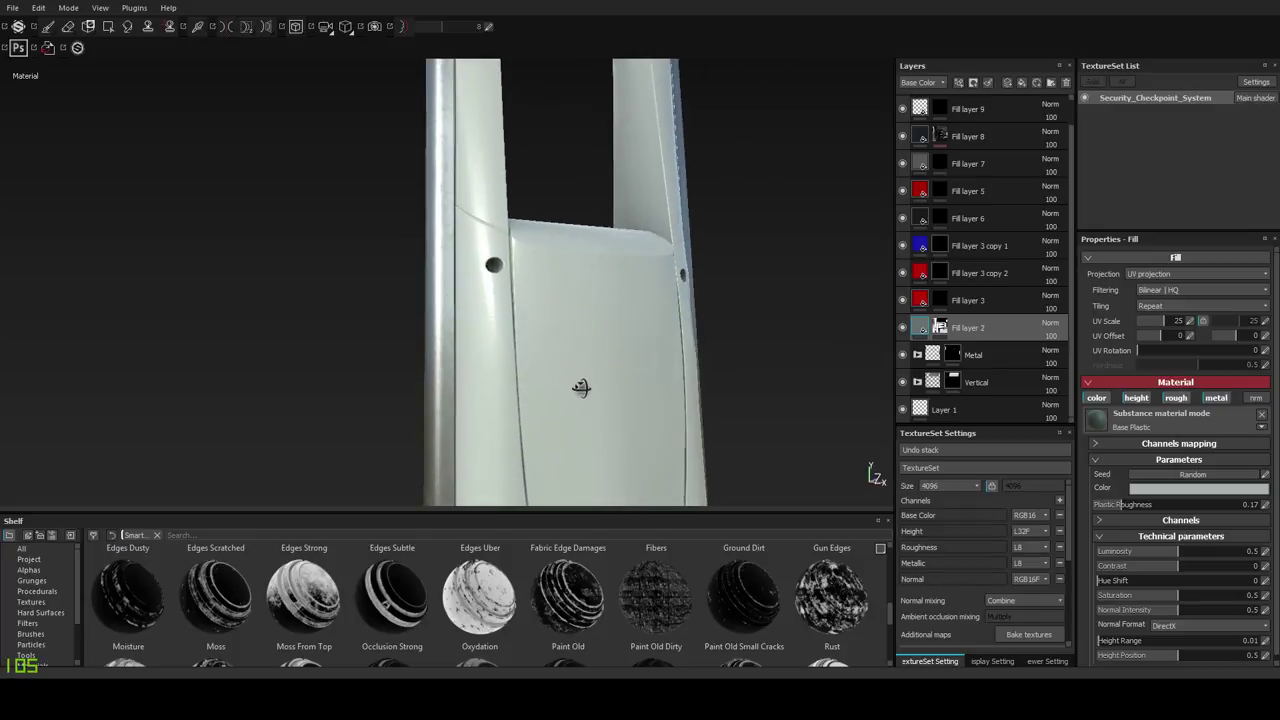
Try a Plastic Roughness of 0.45 on Fill layer 2 and check the lower panel and header under rotated lighting.
left_click(1165, 504)
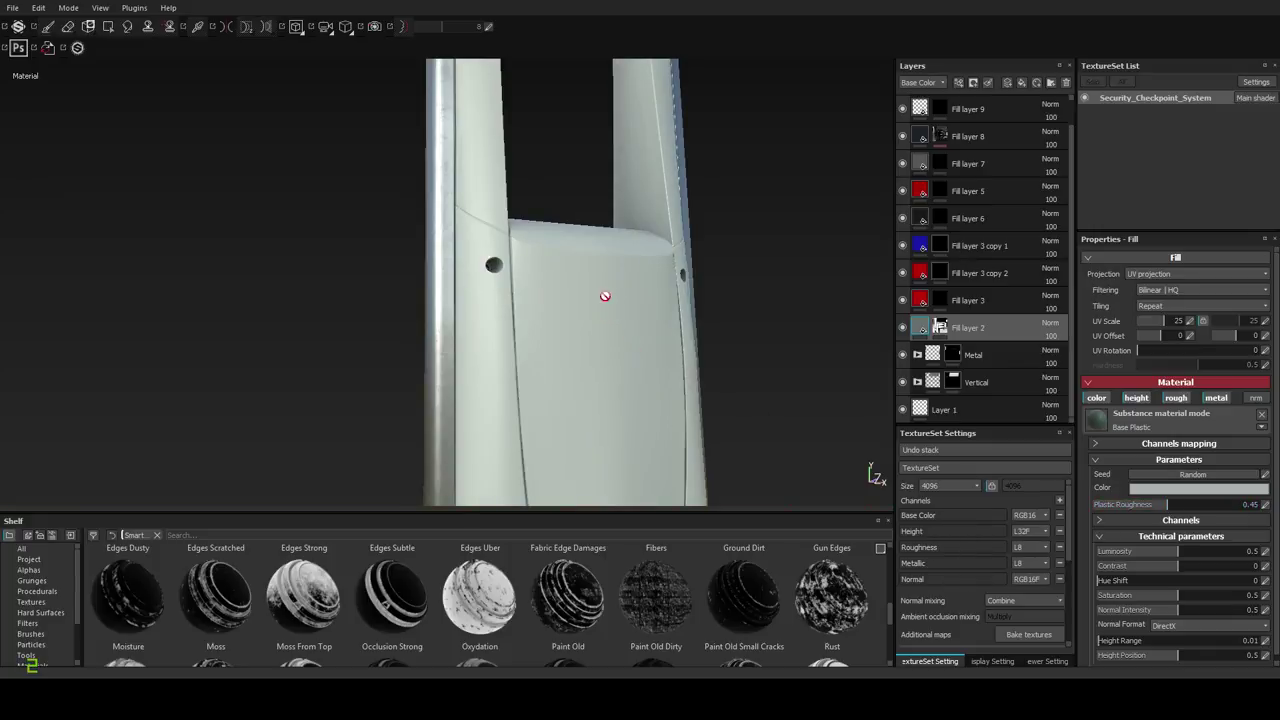
left_click_drag(606, 294, 613, 325, "alt")
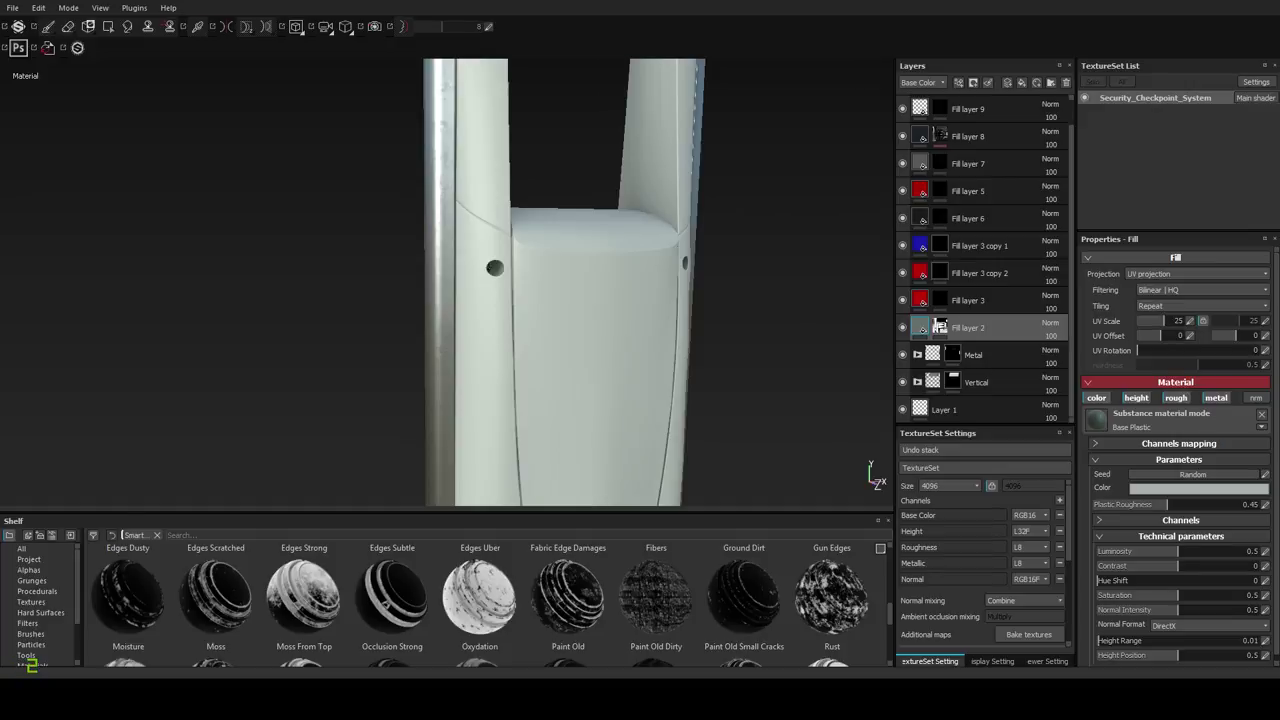
left_click_drag(749, 389, 672, 362, "alt")
right_click_drag(591, 294, 531, 449, "alt")
left_click_drag(531, 449, 614, 409, "alt")
right_click_drag(614, 409, 580, 406, "alt")
left_click_drag(580, 406, 497, 217, "alt")
right_click_drag(497, 217, 491, 366, "alt")
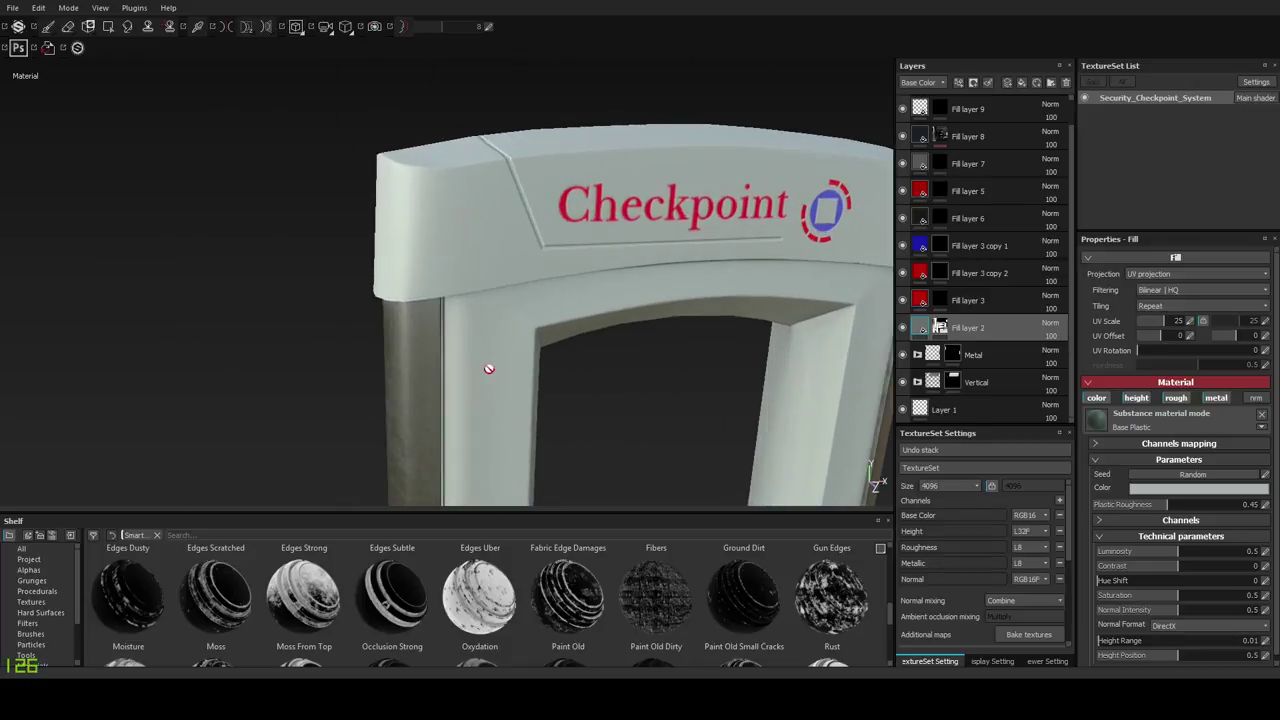
left_click_drag(491, 366, 595, 297, "alt")
right_click_drag(595, 297, 524, 277, "shift")
middle_click_drag(524, 277, 509, 225, "alt")
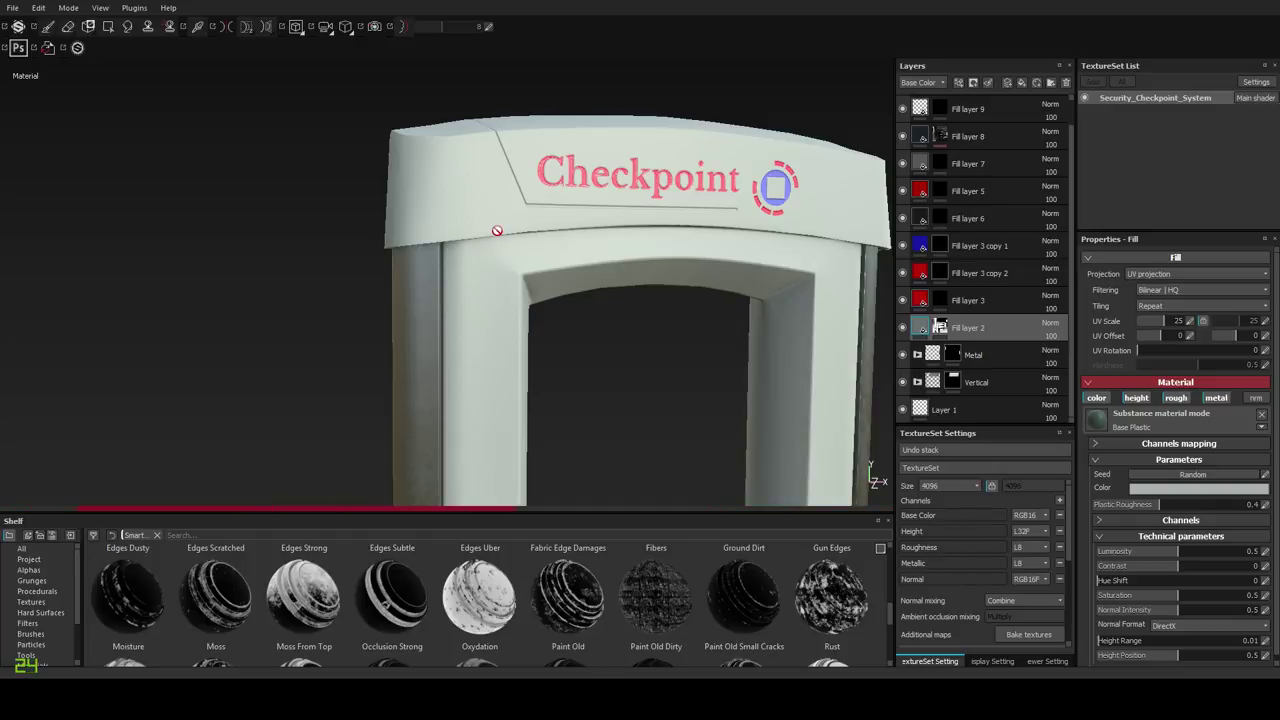
Examine the plastic and metal finish along the header and upper side post under different lighting.
mouse_move(560, 236)
left_mouse_down("alt")
mouse_move(428, 237)
mouse_move(436, 263)
mouse_move(583, 236)
mouse_move(576, 244)
left_mouse_up("alt")
middle_click_drag(480, 330, 522, 158, "alt")
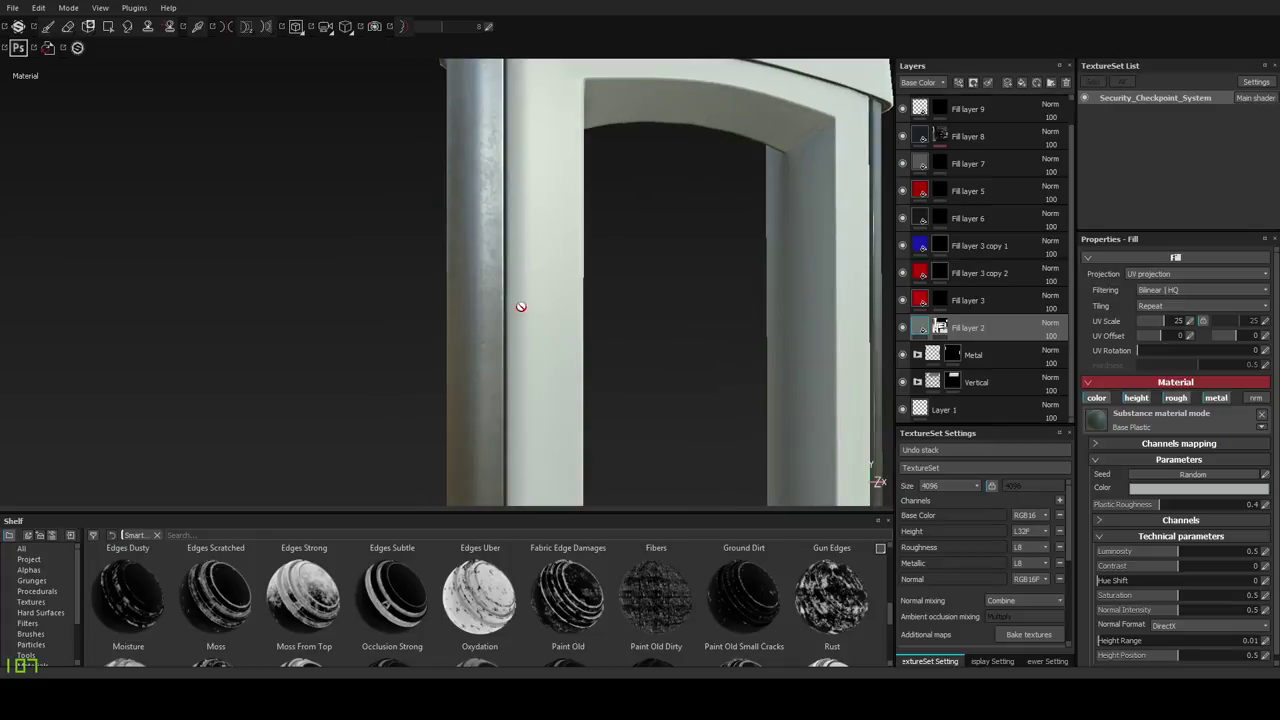
middle_click_drag(521, 306, 551, 171, "alt")
mouse_move(551, 171)
left_mouse_down("alt")
mouse_move(423, 297)
mouse_move(580, 286)
mouse_move(471, 394)
mouse_move(511, 318)
mouse_move(563, 354)
mouse_move(491, 380)
mouse_move(448, 280)
left_mouse_up("alt")
right_click_drag(478, 304, 516, 307, "shift")
middle_click_drag(567, 380, 555, 360, "alt")
right_click_drag(555, 360, 566, 203, "alt")
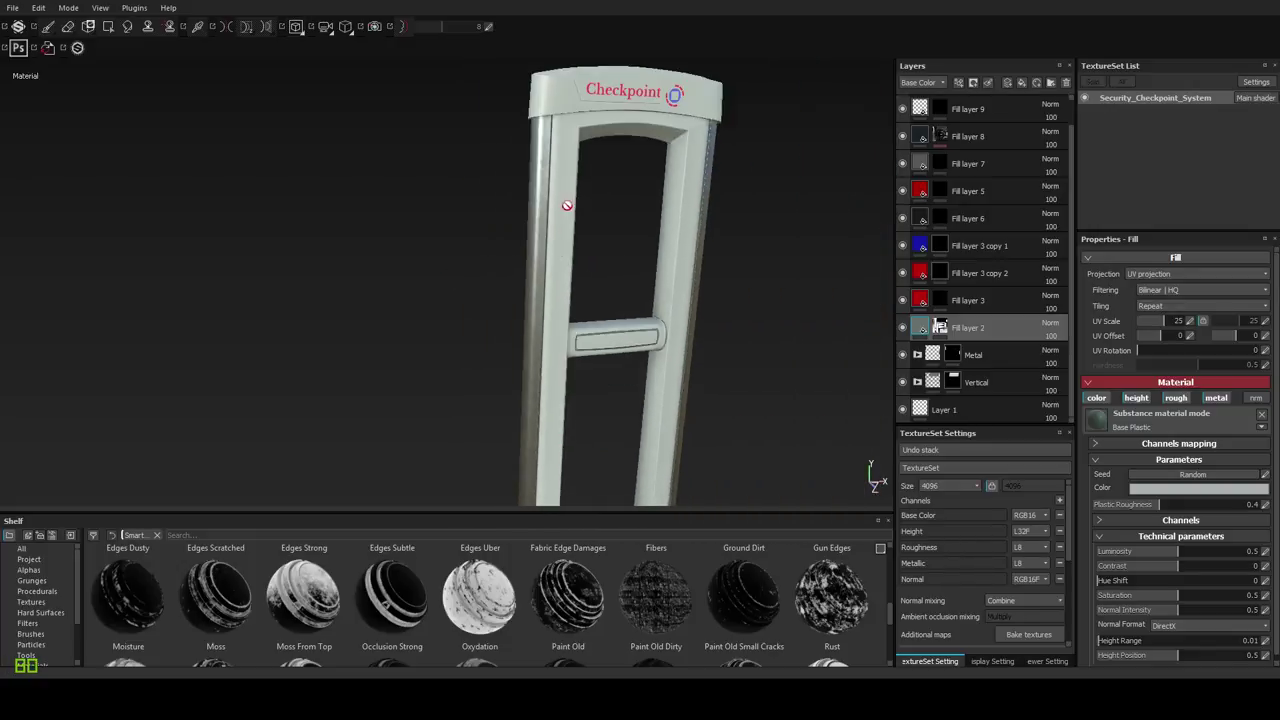
Look over the crossbars, lower panel and overall gate to judge the plastic finish from a distance.
left_click_drag(566, 203, 601, 390, "alt")
middle_click_drag(601, 390, 577, 291, "alt")
right_click_drag(577, 291, 588, 252, "alt")
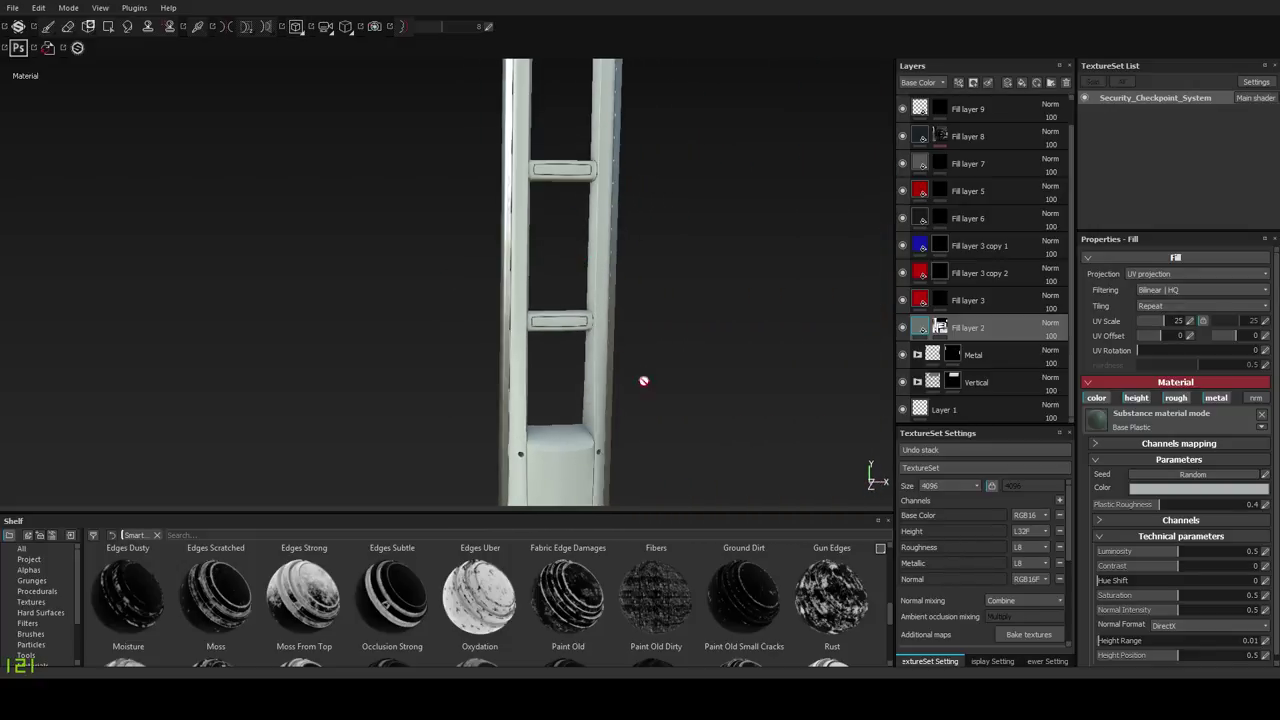
left_click_drag(643, 380, 623, 394, "alt")
middle_click_drag(623, 394, 594, 344, "alt")
right_click_drag(594, 344, 586, 326, "alt")
left_click_drag(586, 326, 594, 360, "alt")
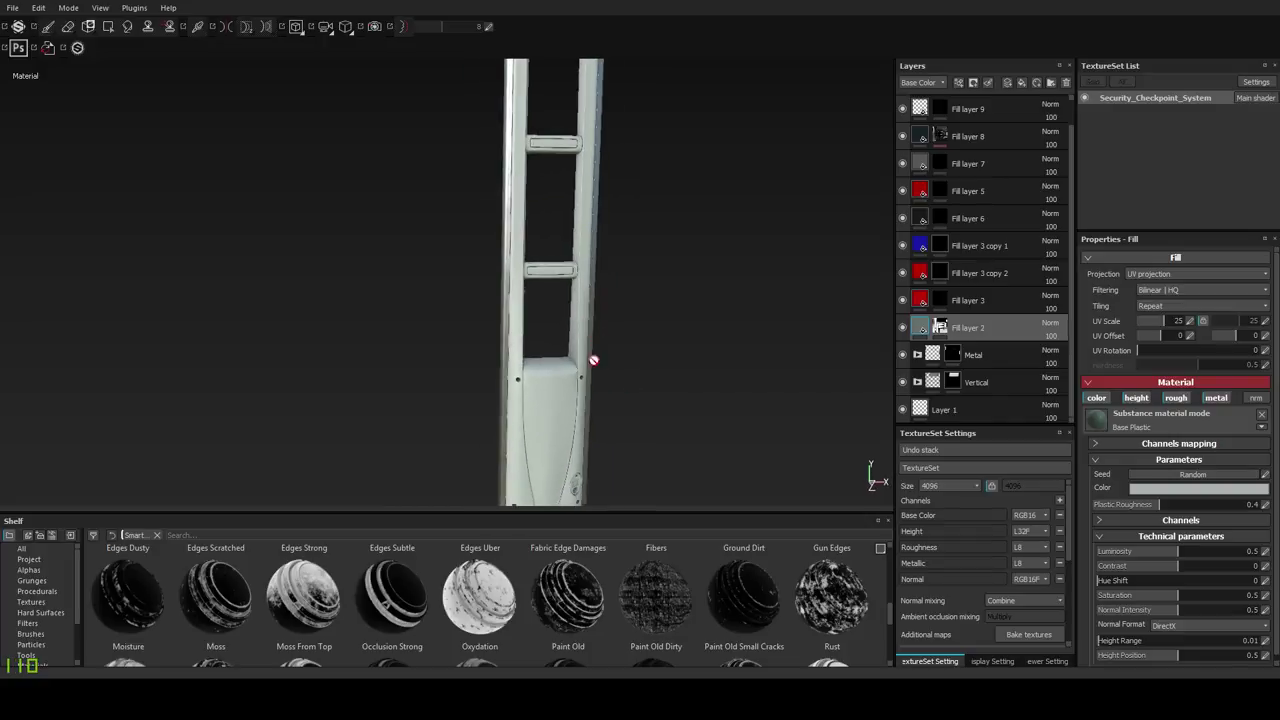
right_click_drag(594, 360, 580, 329, "alt")
middle_click_drag(580, 329, 574, 344, "alt")
Darken Fill layer 2's plastic color to a V of 0.632 and check the gate's new shade.
left_click(1200, 488)
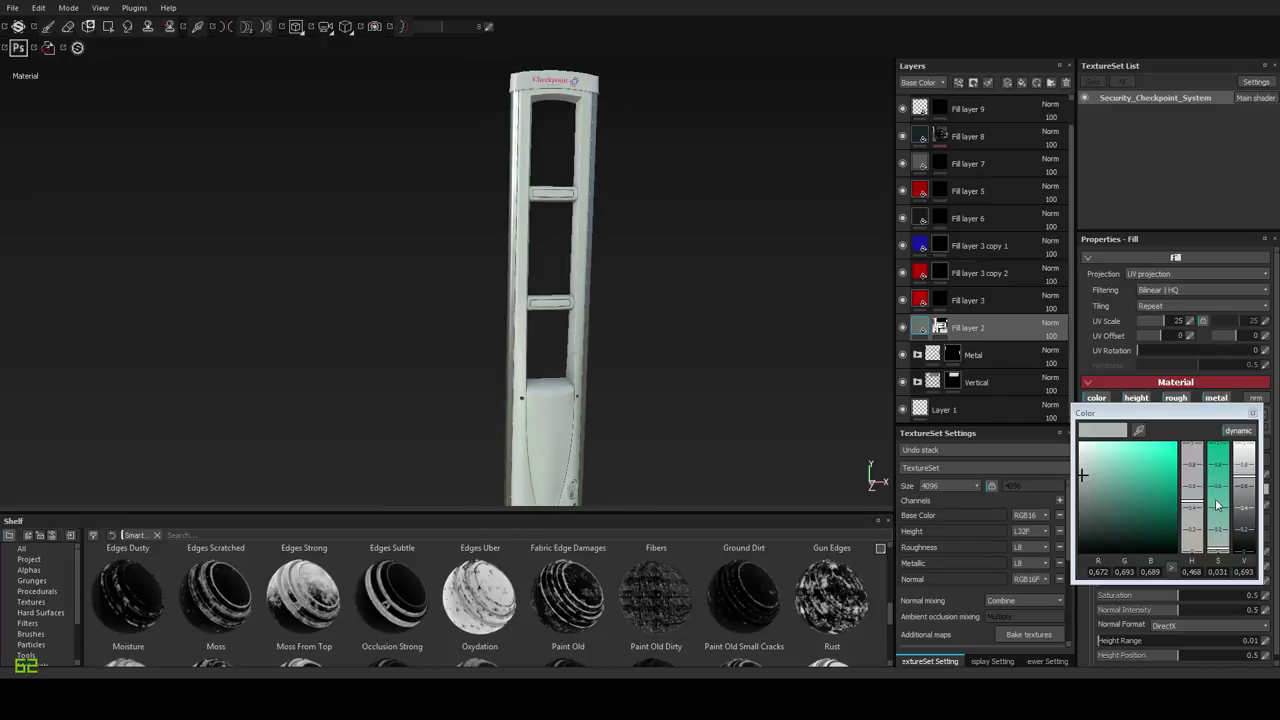
left_click_drag(1244, 486, 1244, 491)
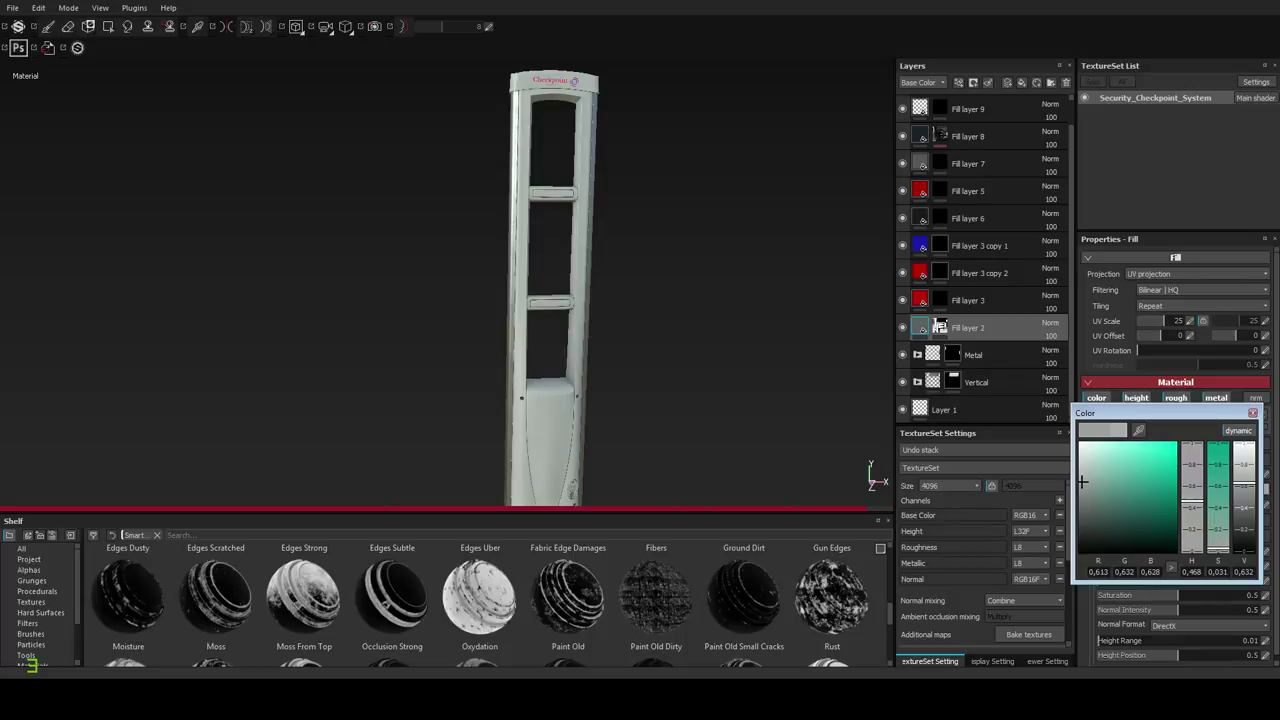
left_click(1253, 413)
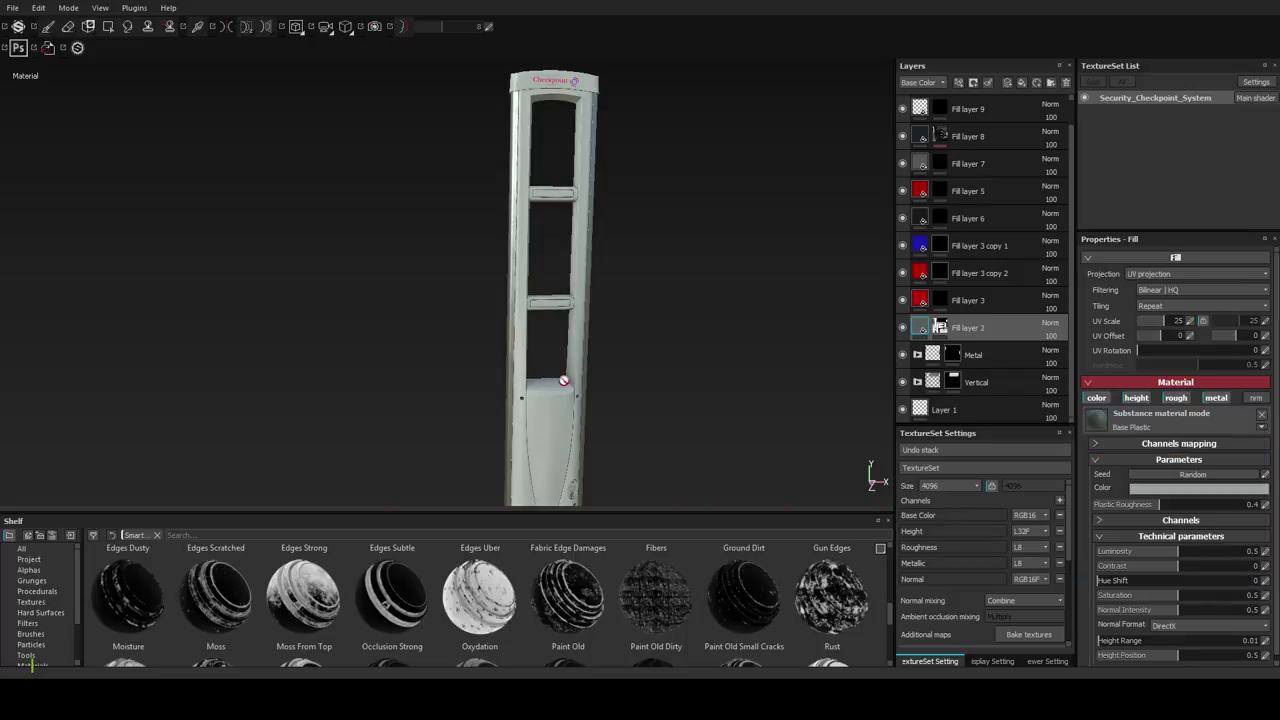
left_click_drag(563, 380, 534, 283, "alt")
middle_click_drag(534, 283, 506, 392, "alt")
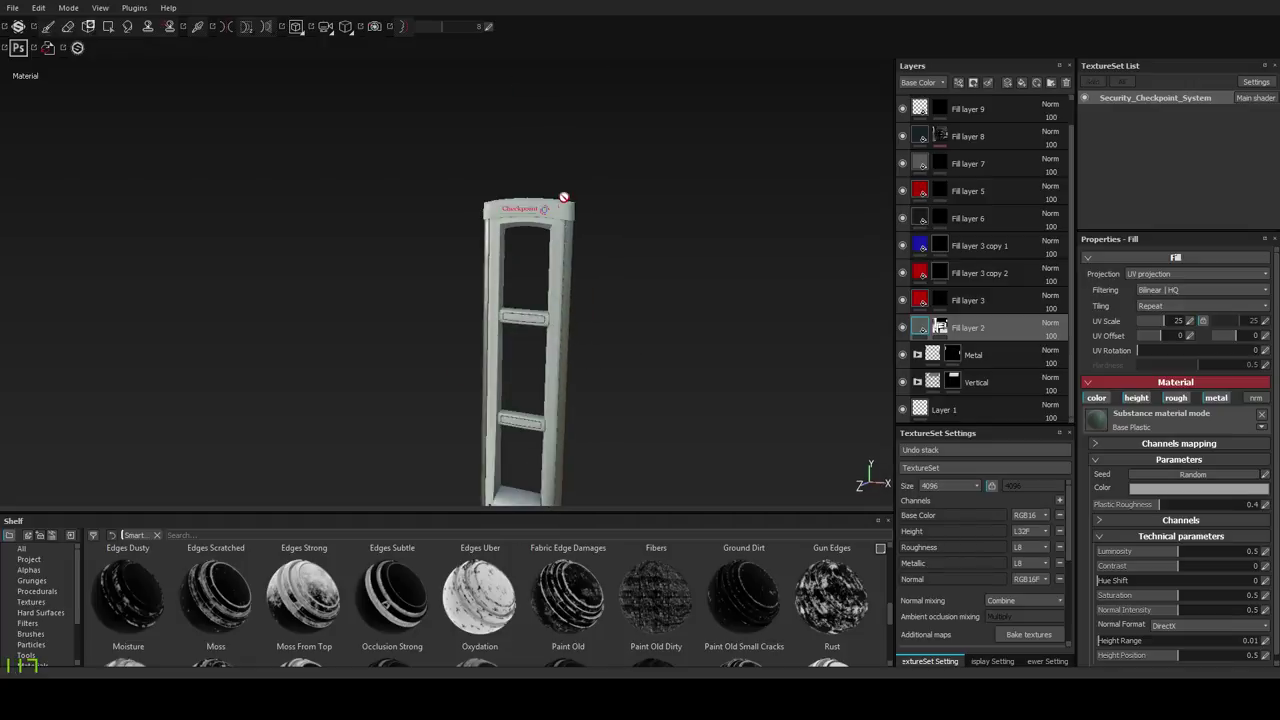
right_click_drag(564, 198, 543, 245, "alt")
left_click_drag(563, 201, 603, 338, "alt")
left_click_drag(425, 248, 511, 366, "alt")
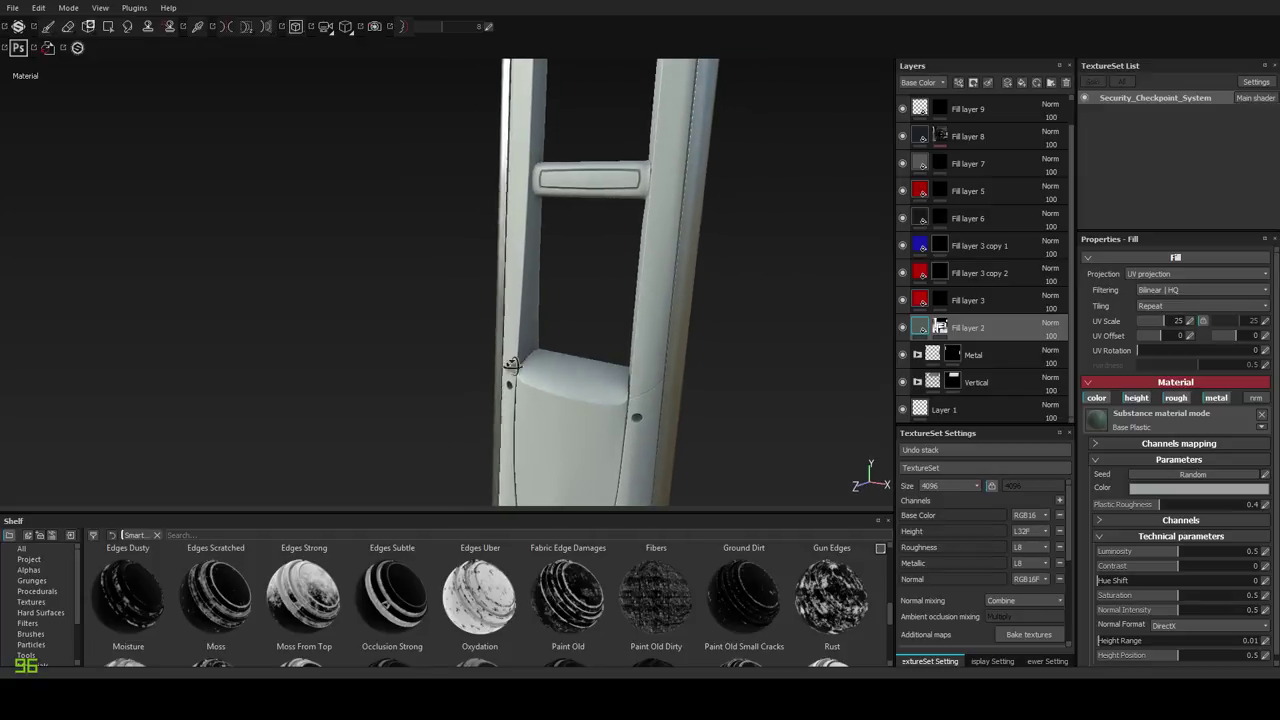
Compare the surface with Fill layer 8 hidden and shown, leave it visible and inspect the lower panel.
scroll(941, 169, "up", 1)
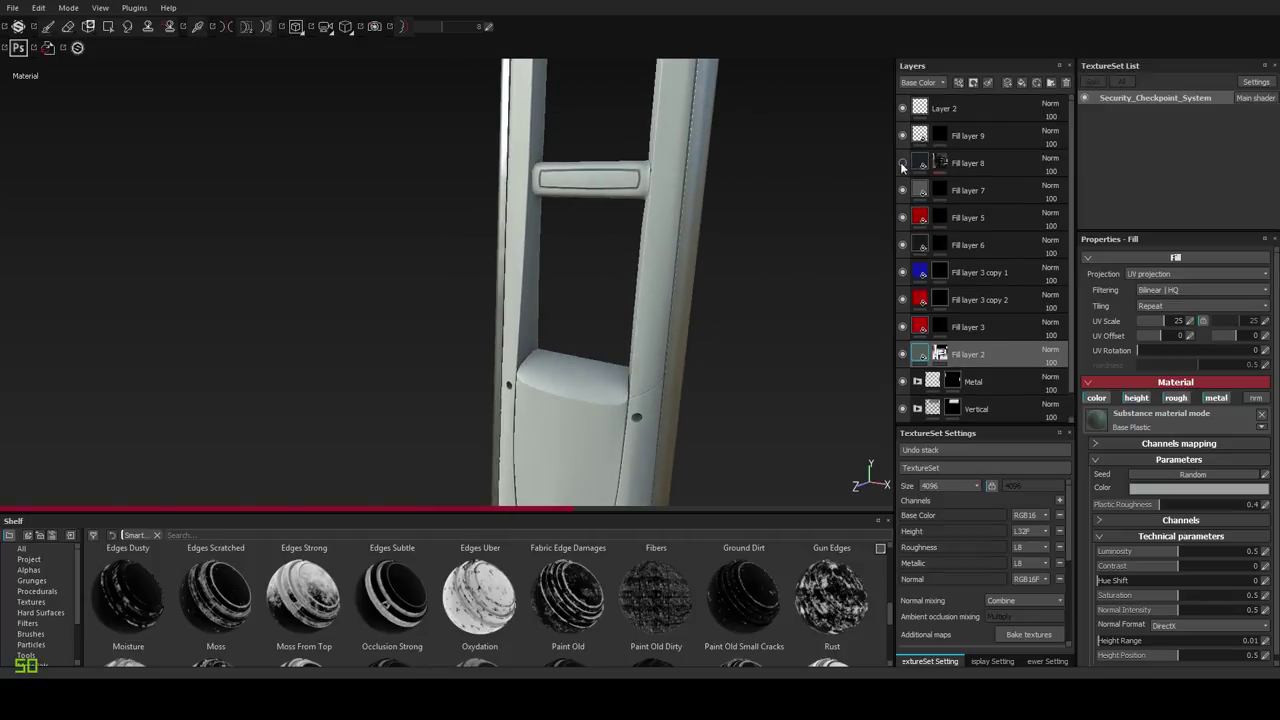
left_click(903, 165)
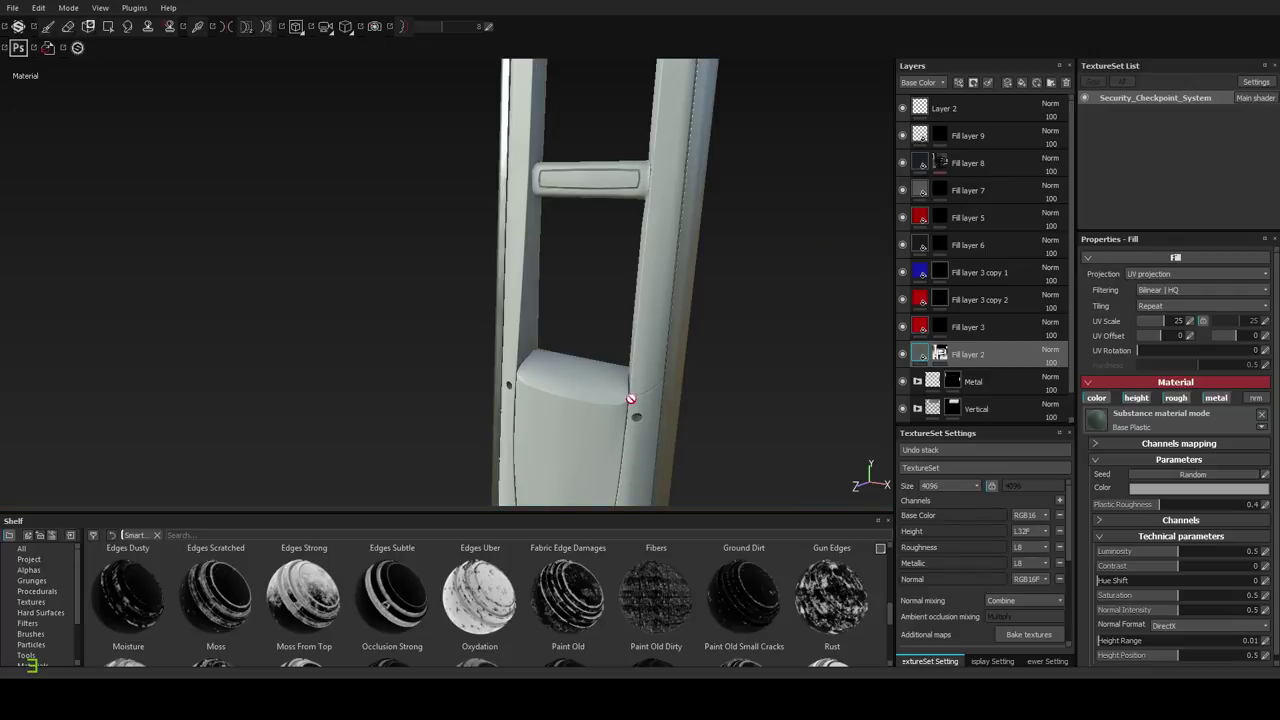
left_click_drag(568, 381, 578, 244, "alt")
right_click_drag(579, 245, 534, 334, "alt")
left_click_drag(534, 334, 517, 349, "alt")
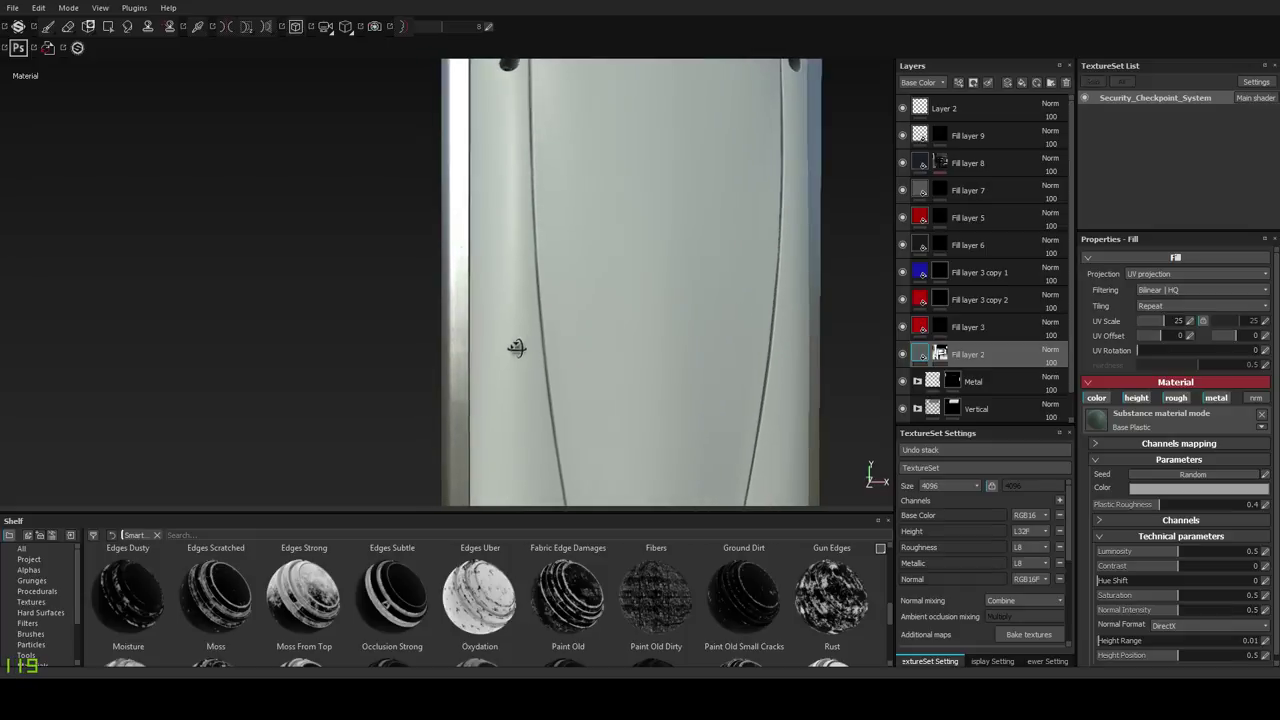
Examine the plastic surface up close on the lower panel, its screw holes and the crossbar above.
right_click_drag(517, 349, 503, 463, "alt")
left_click_drag(530, 385, 570, 389, "alt")
right_click_drag(570, 389, 571, 280, "alt")
middle_click_drag(571, 280, 512, 365, "alt")
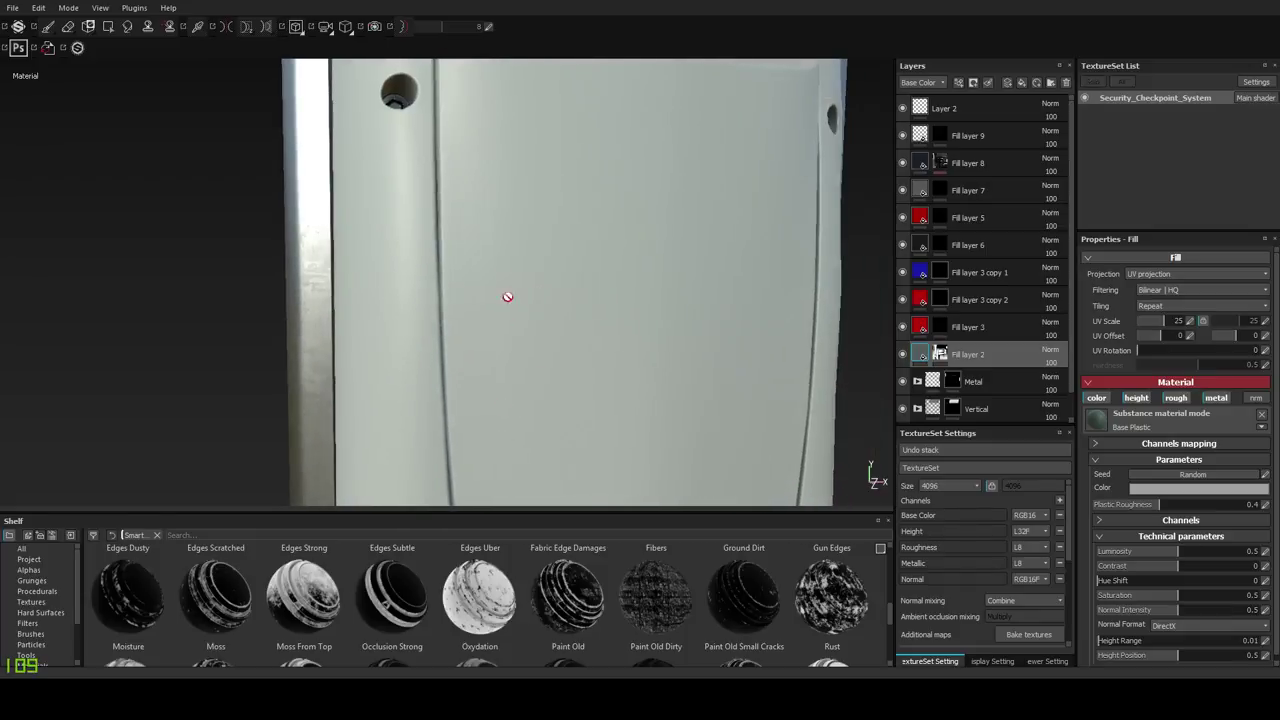
middle_click_drag(498, 226, 505, 455, "alt")
middle_click_drag(508, 320, 507, 357, "alt")
left_click_drag(507, 357, 611, 323, "alt")
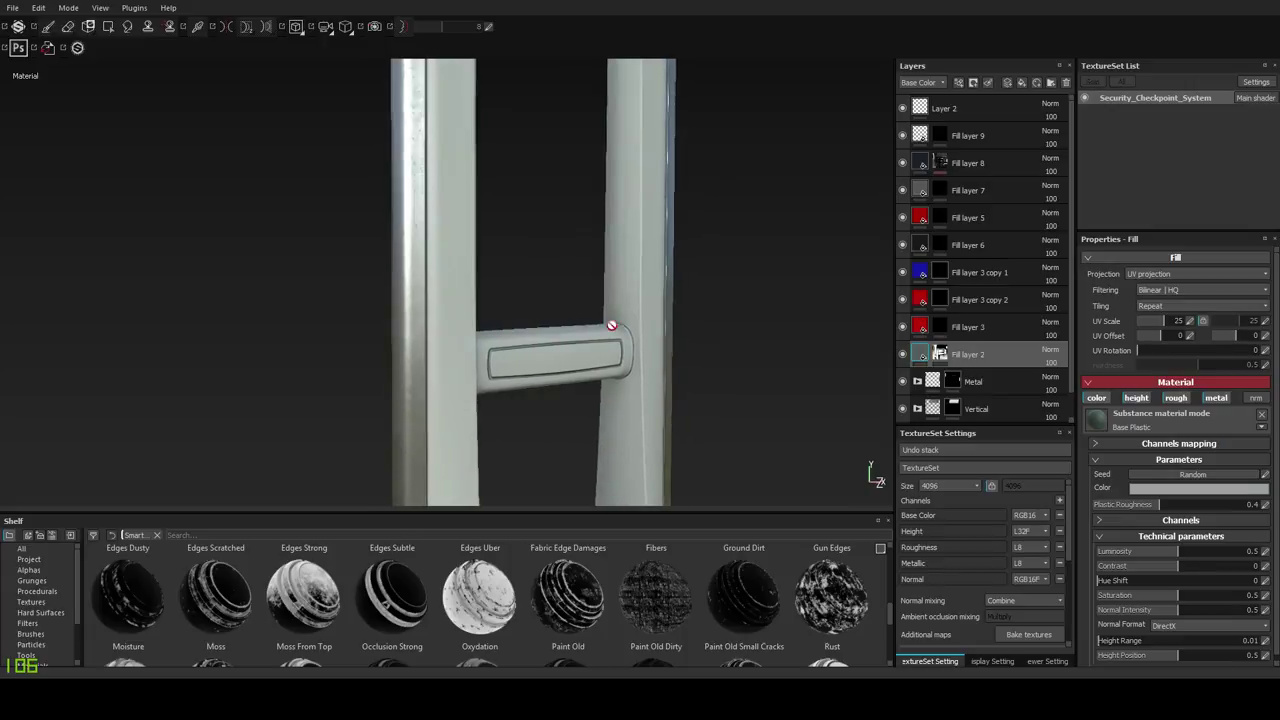
right_click_drag(611, 323, 602, 435, "alt")
left_click_drag(602, 435, 568, 313, "alt")
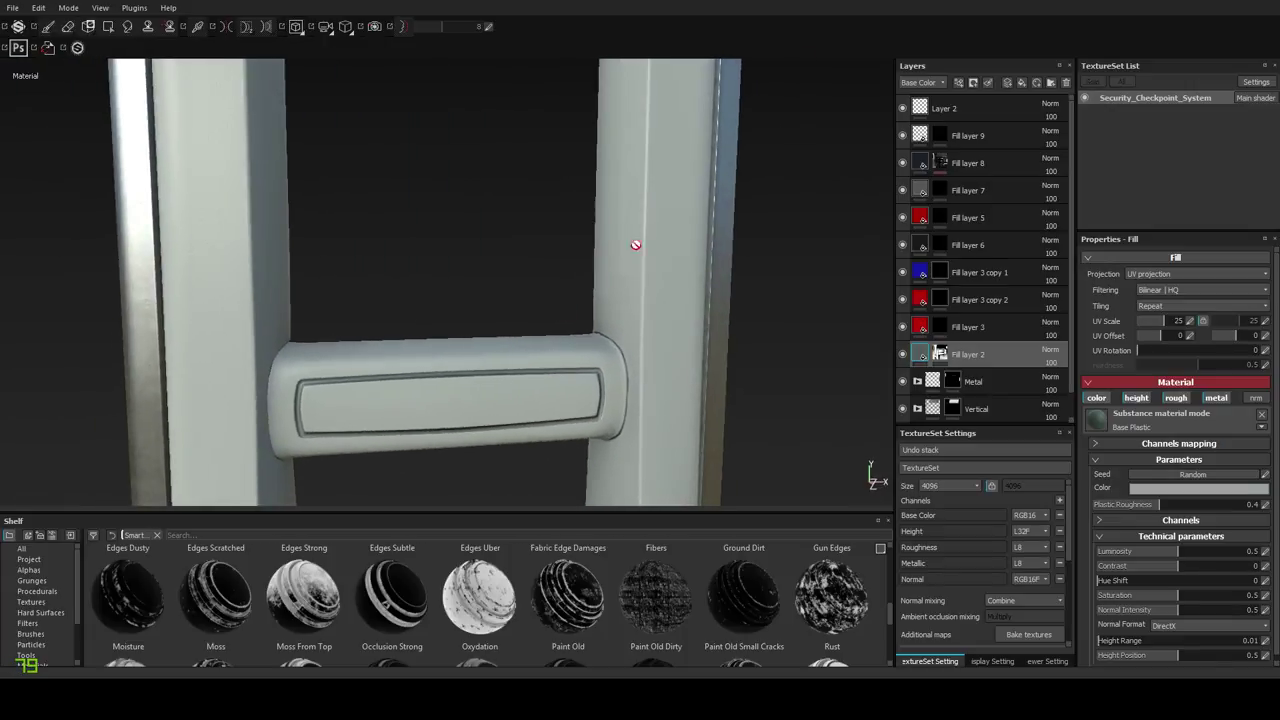
Try tri-planar projection on Fill layer 2's plastic, inspect the posts and crossbar, and return the layer to UV projection.
right_click_drag(636, 245, 629, 406, "alt")
left_click_drag(629, 406, 540, 378, "alt")
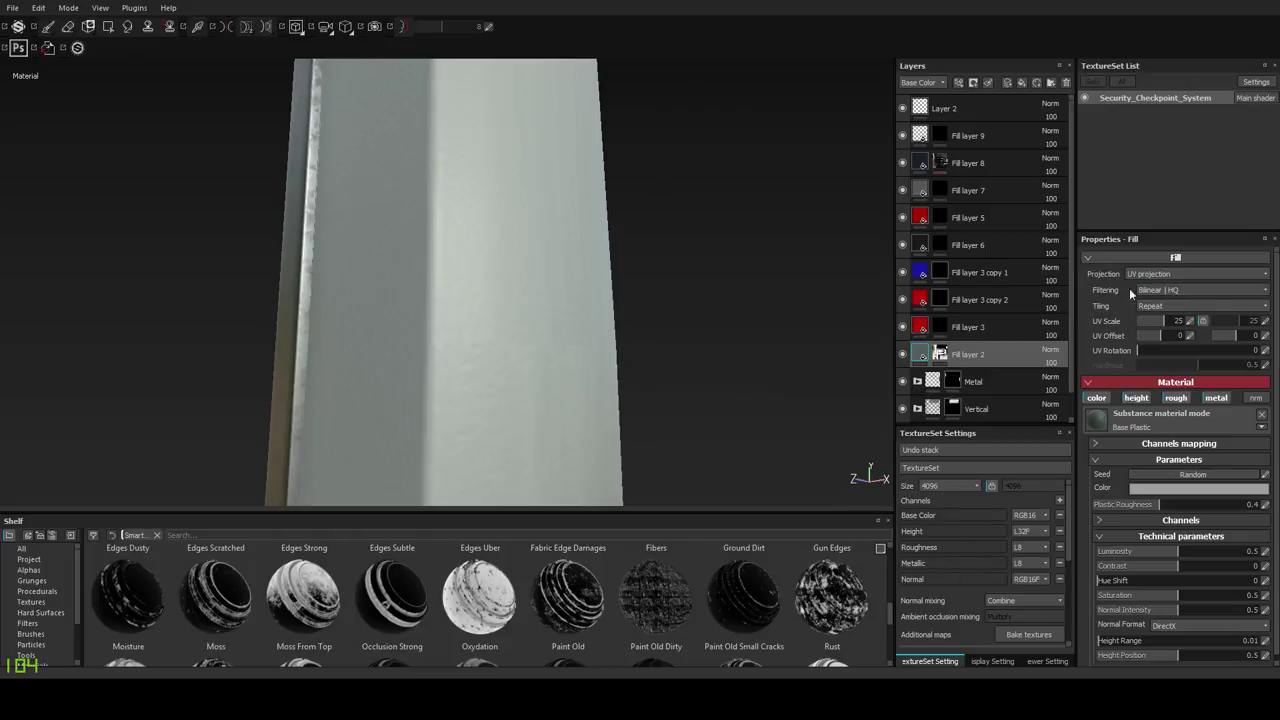
left_click(1160, 274)
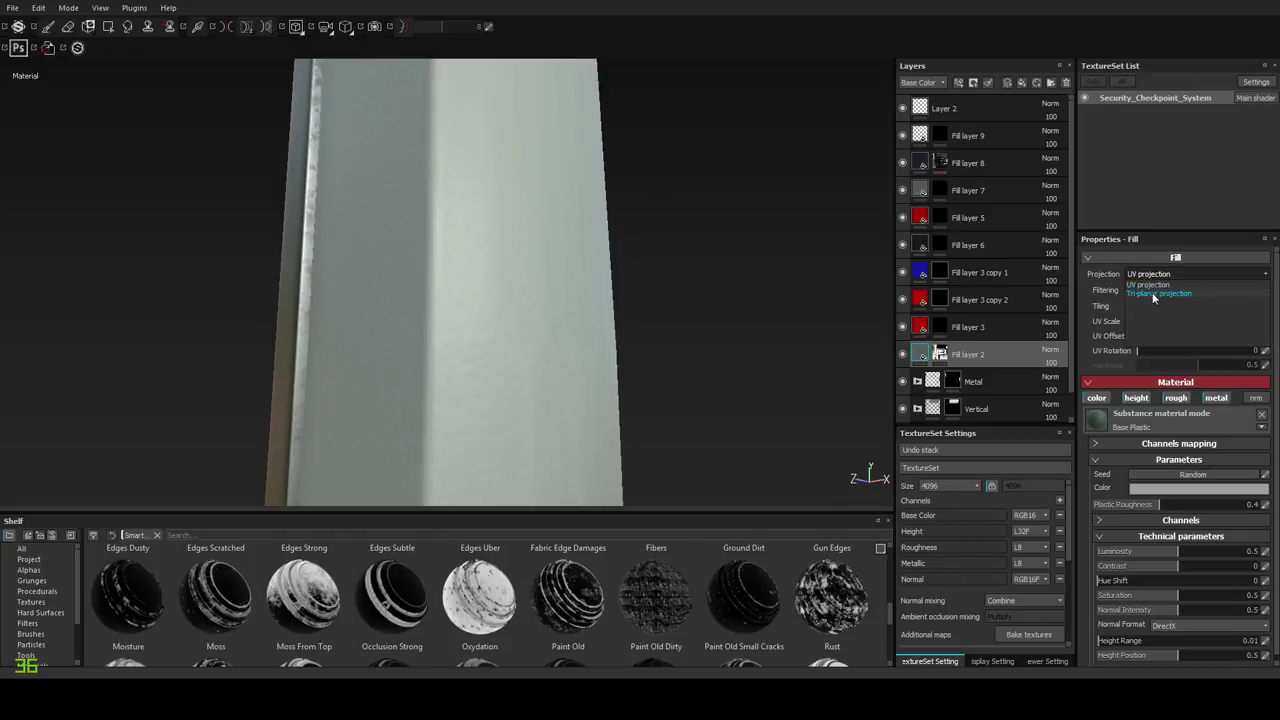
left_click(1133, 294)
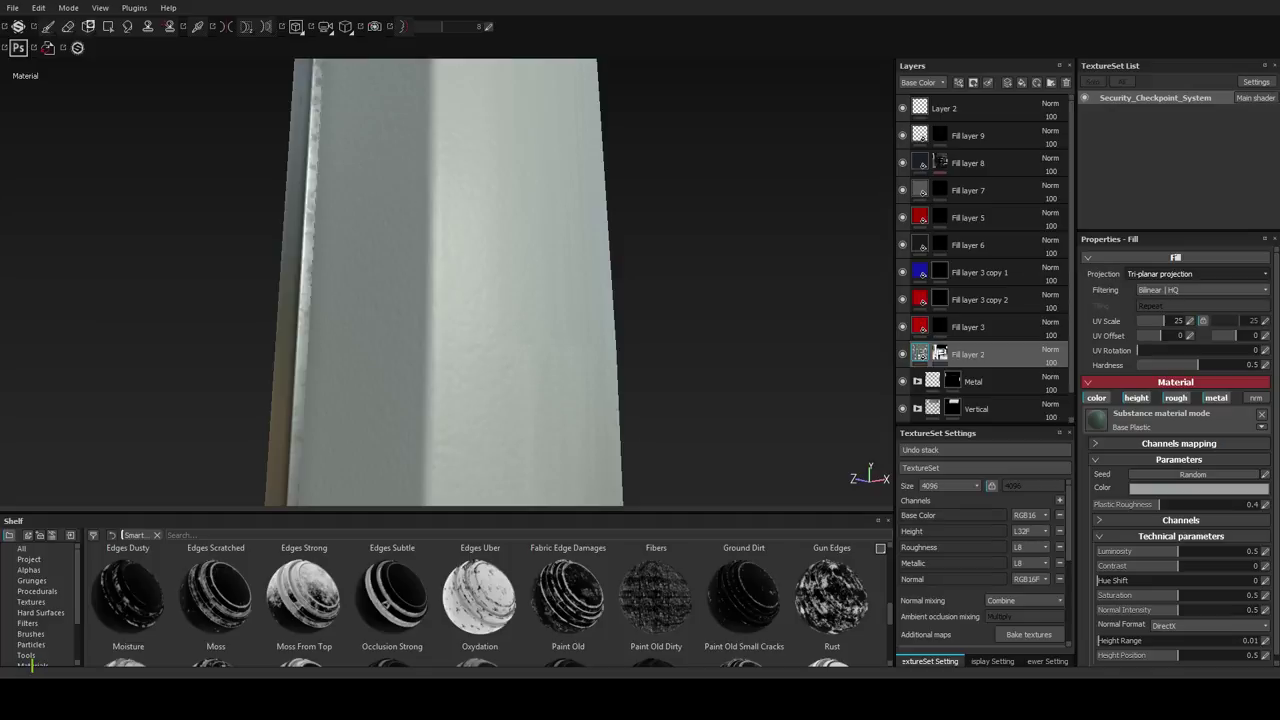
left_click_drag(597, 360, 512, 266, "alt")
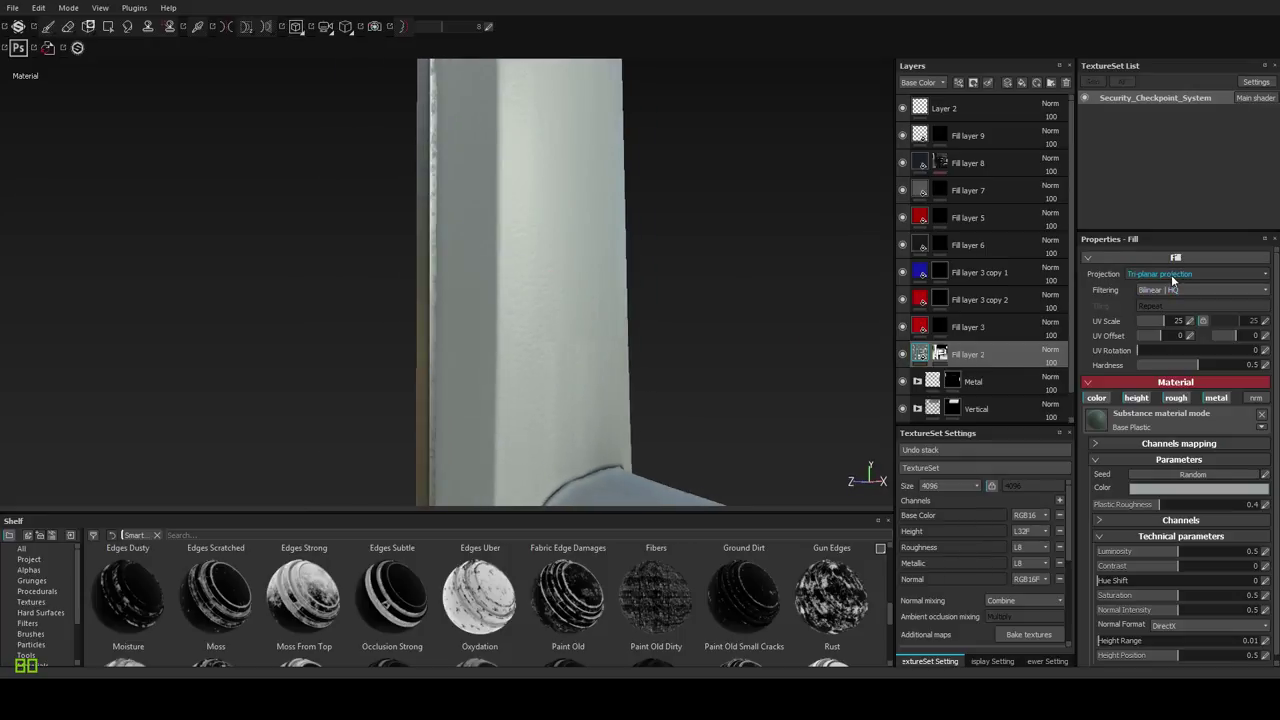
right_click_drag(590, 332, 591, 263, "alt")
left_click_drag(591, 263, 807, 302, "alt")
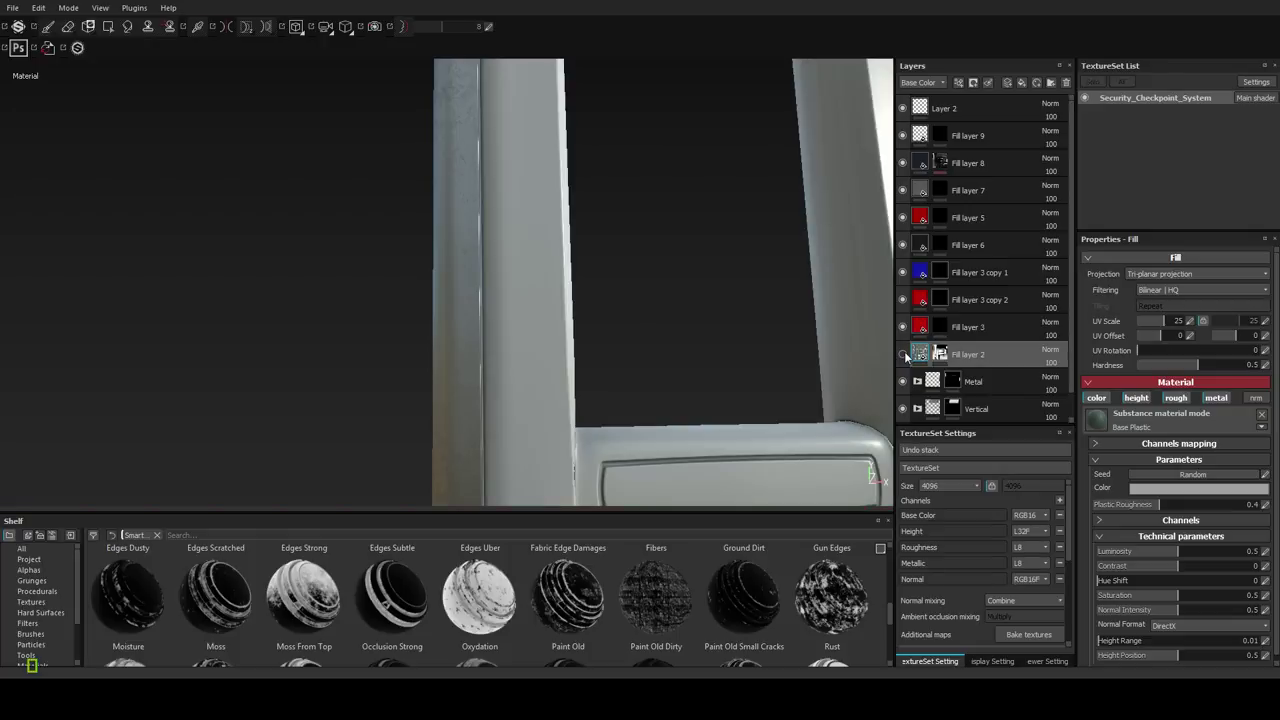
left_click_drag(861, 360, 831, 334, "alt")
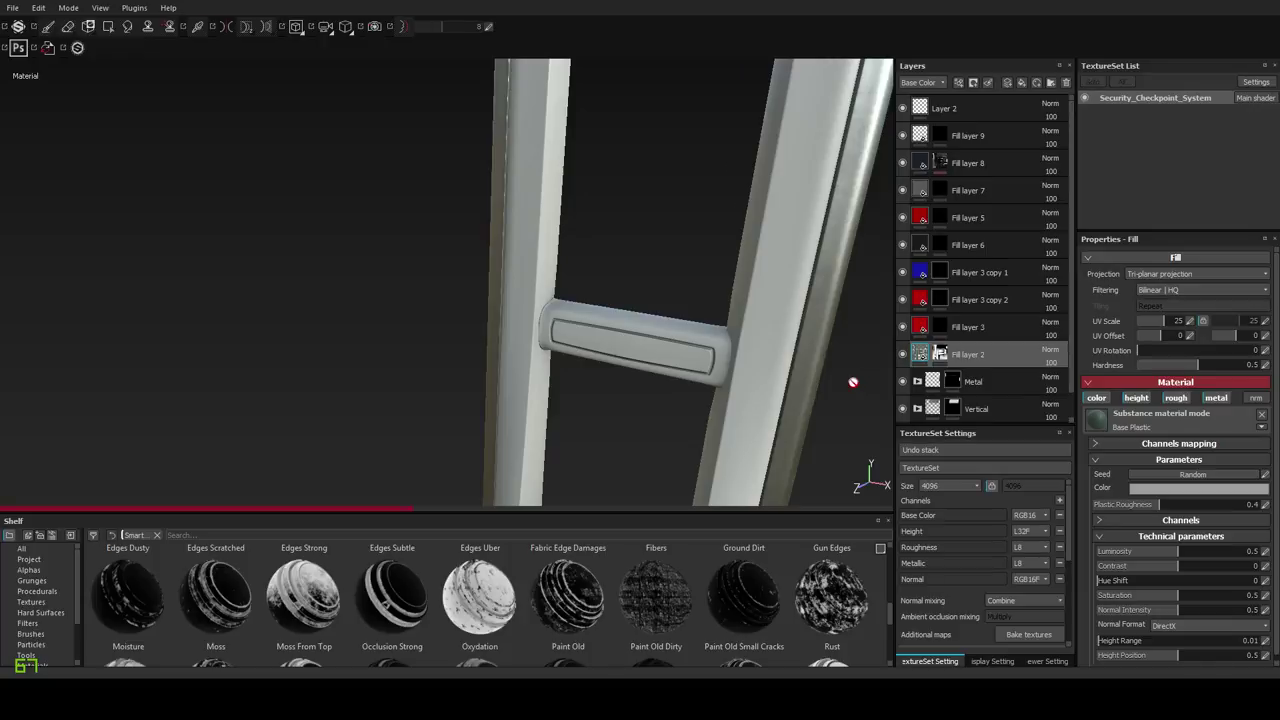
left_click(1159, 276)
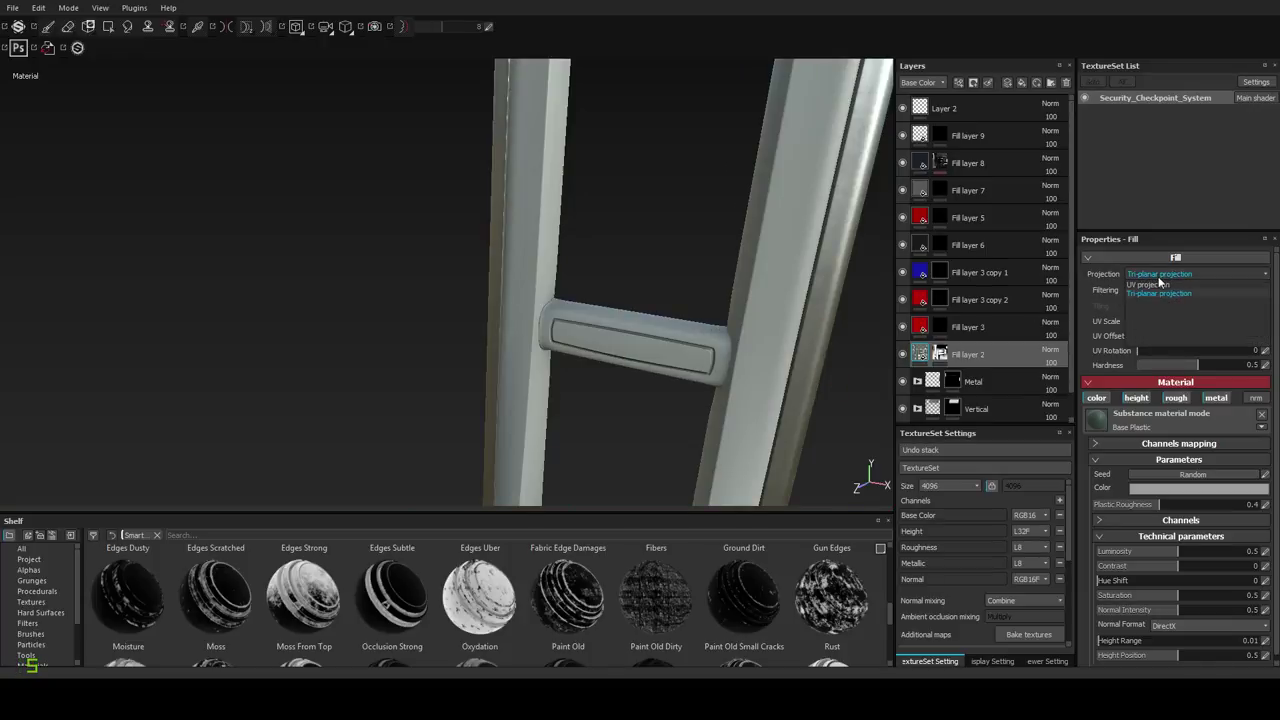
left_click(1158, 290)
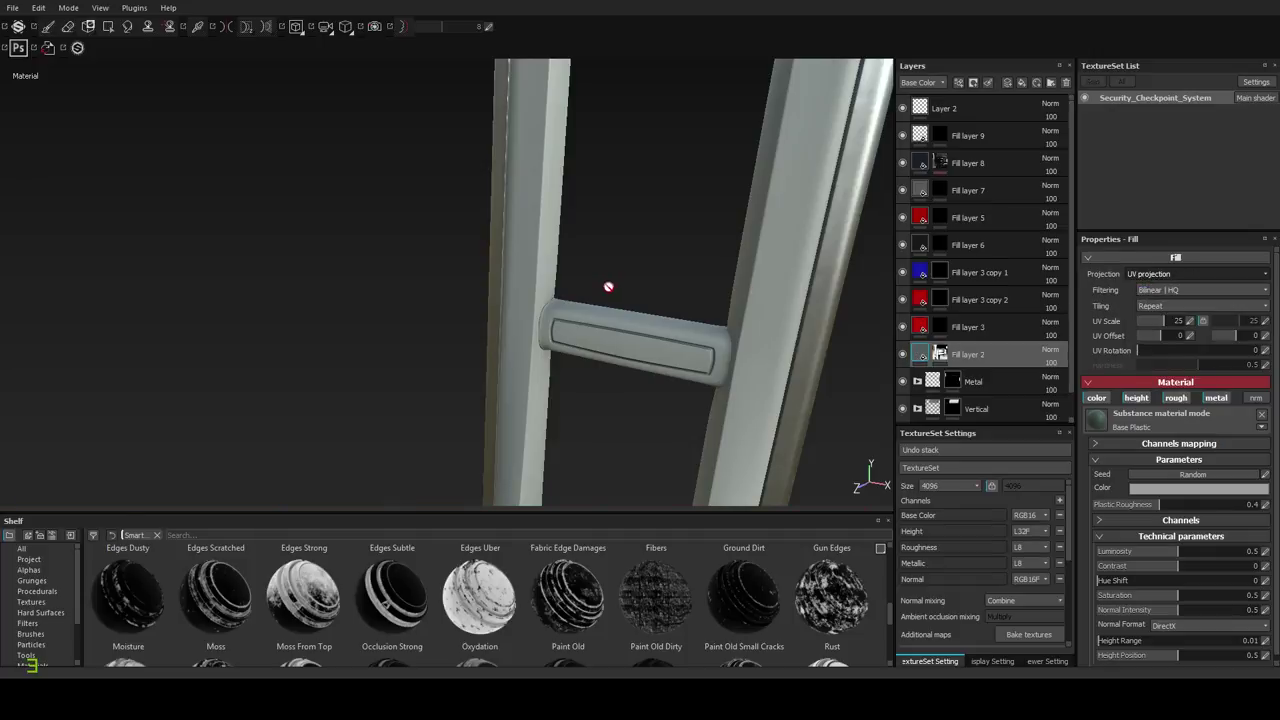
Judge the whole gate from a distance and lighten Fill layer 2's plastic color to a V of 0.669.
left_click_drag(592, 296, 376, 291, "alt")
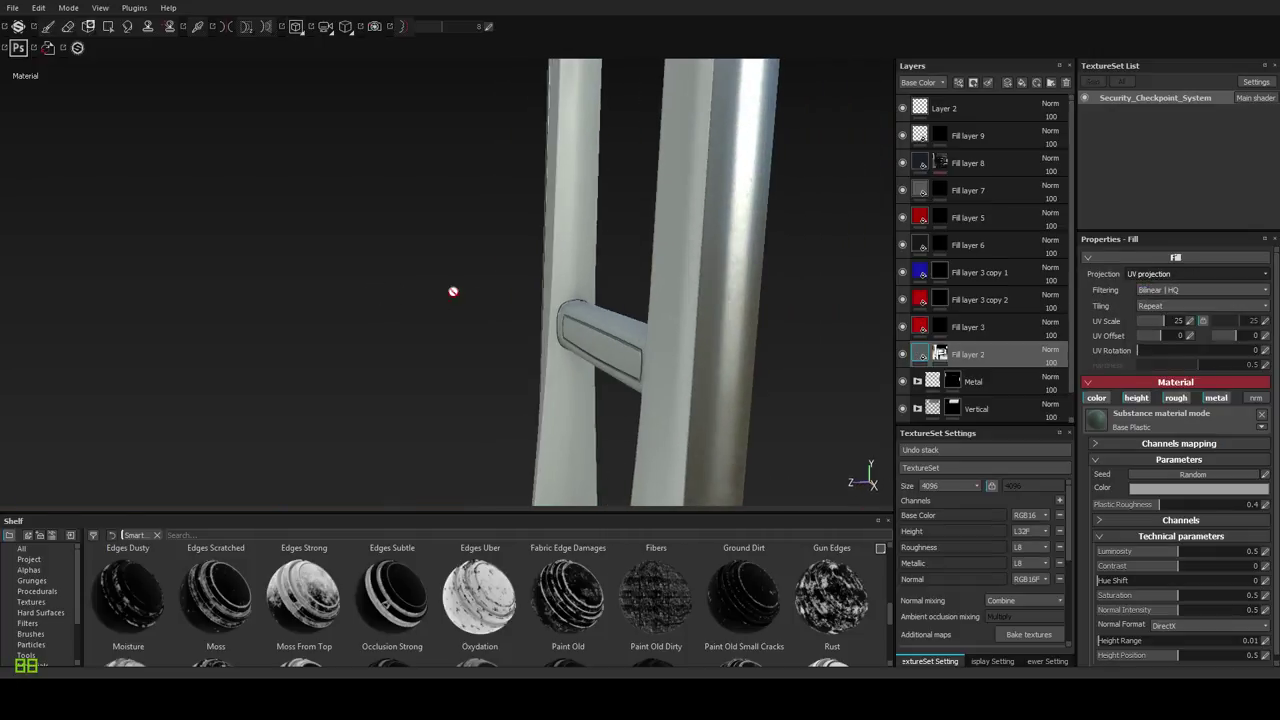
right_click_drag(576, 239, 575, 441, "alt")
left_click_drag(575, 442, 586, 366, "alt")
right_click_drag(586, 366, 574, 366, "shift")
middle_click_drag(560, 283, 522, 429, "alt")
right_click_drag(522, 429, 531, 283, "alt")
left_click_drag(531, 283, 602, 322, "alt")
left_click_drag(572, 241, 559, 321, "alt")
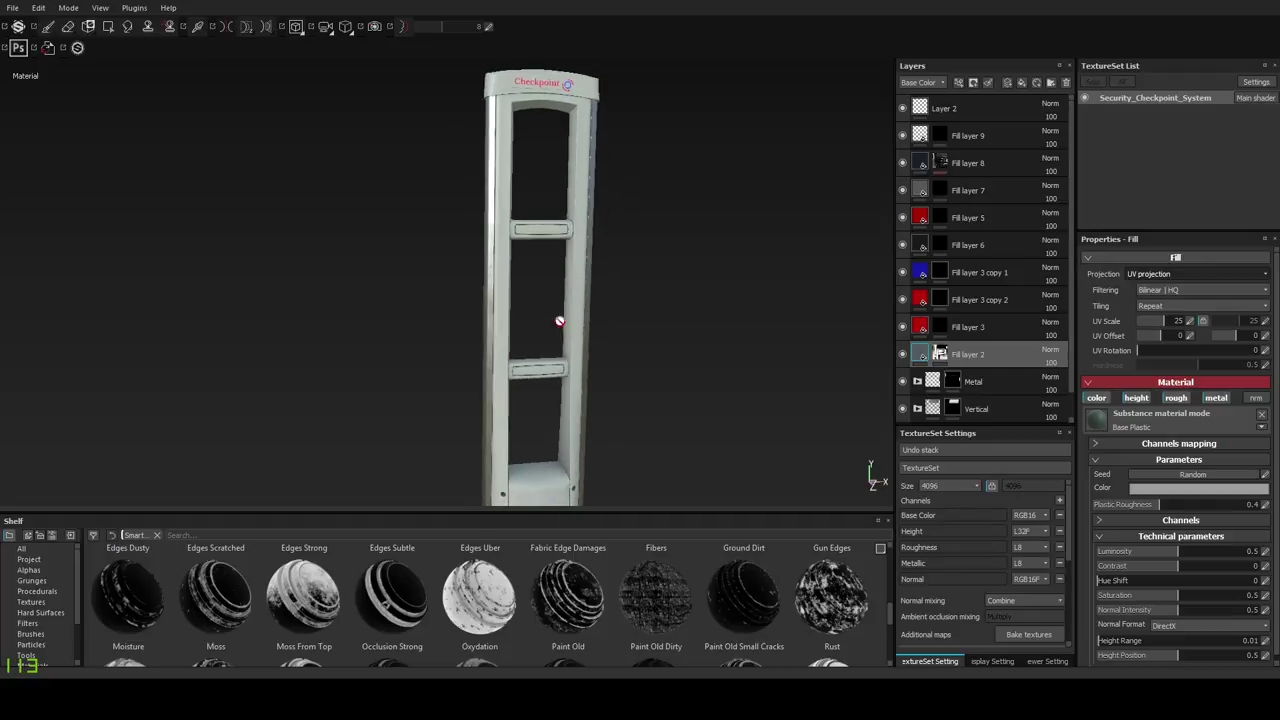
left_click(1211, 489)
left_click_drag(1244, 484, 1244, 480)
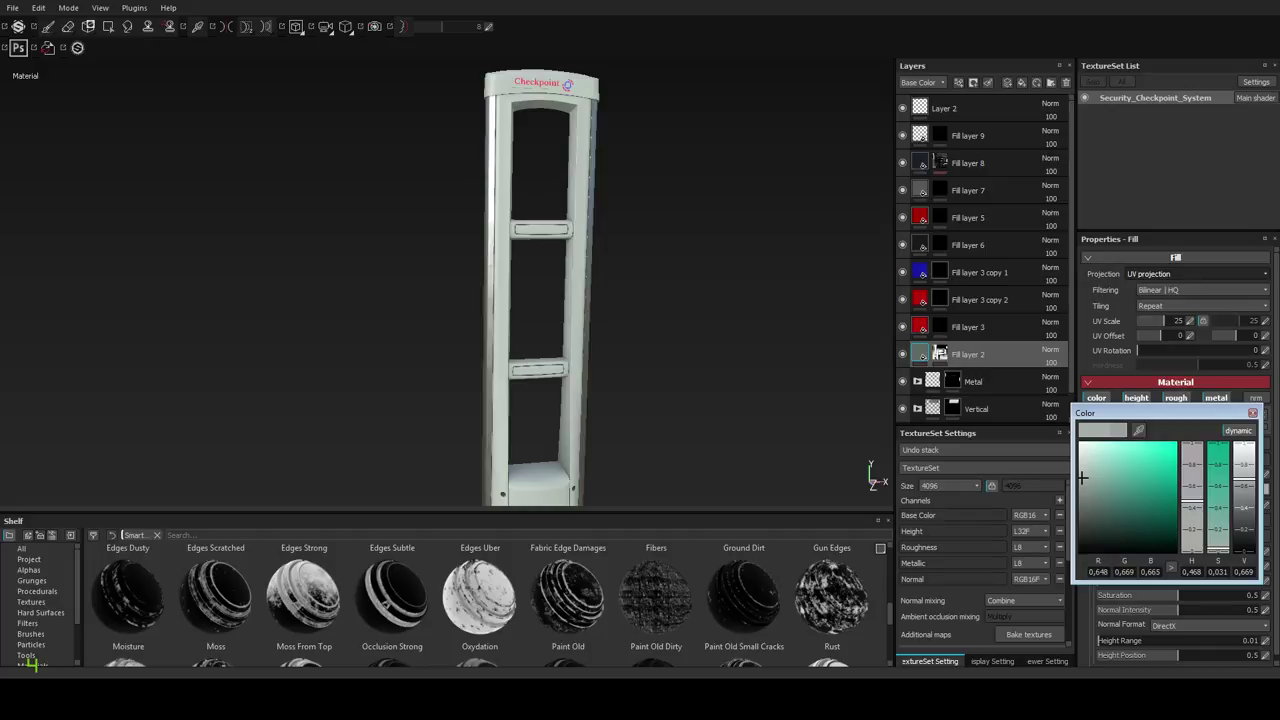
left_click(1252, 413)
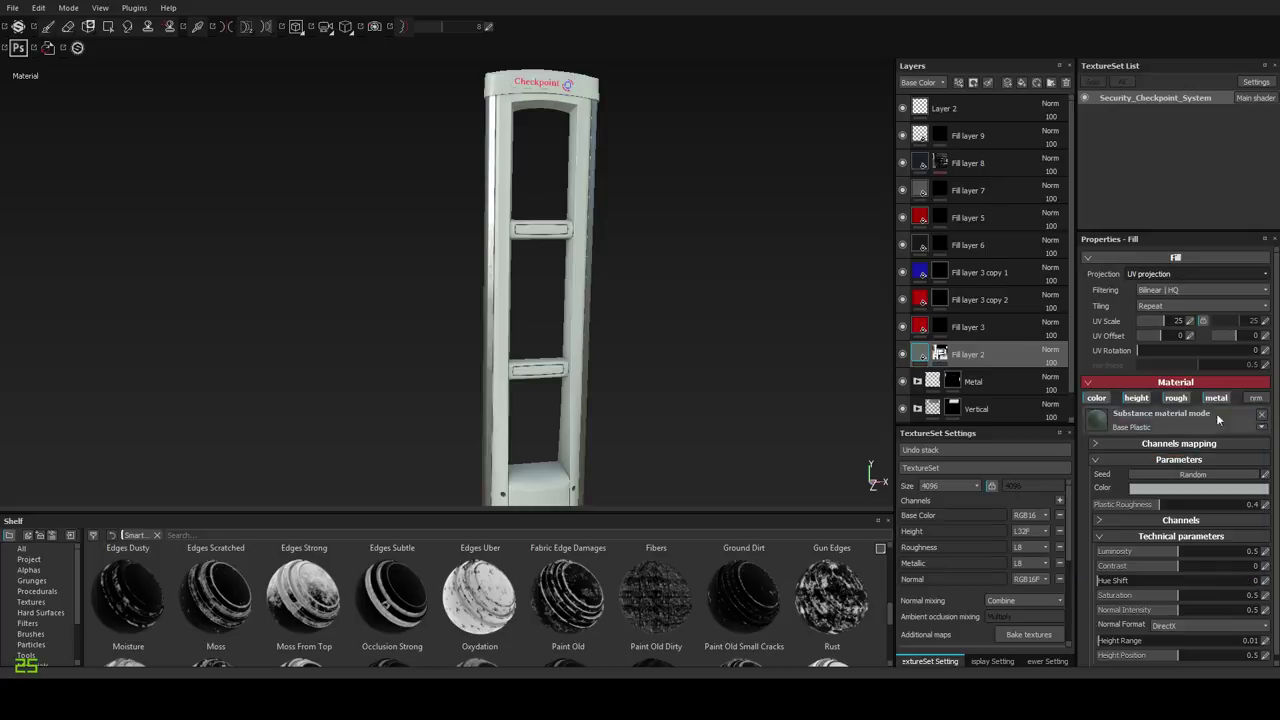
Compare the Checkpoint header with Fill layer 3 hidden and shown, leaving the layer visible.
left_click_drag(547, 254, 617, 262, "alt")
middle_click_drag(548, 220, 531, 411, "alt")
scroll(531, 411, "up", 5)
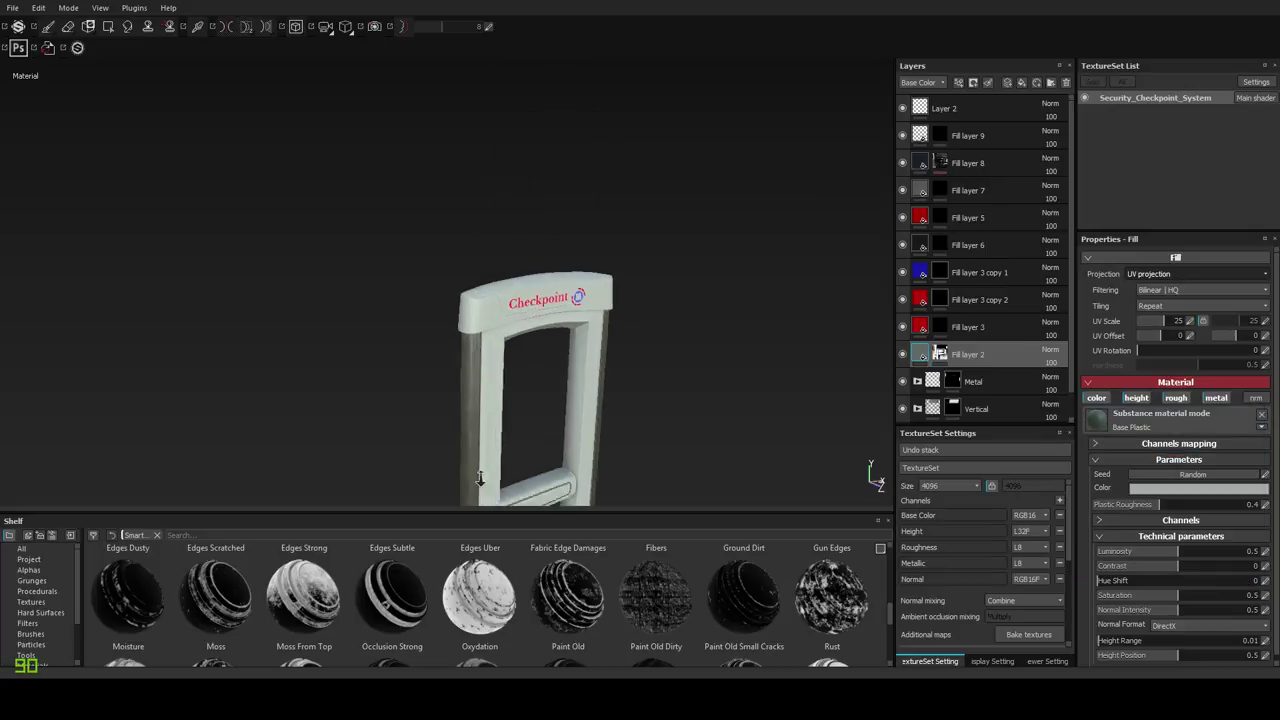
left_click_drag(608, 292, 551, 282, "alt")
scroll(600, 310, "up", 3)
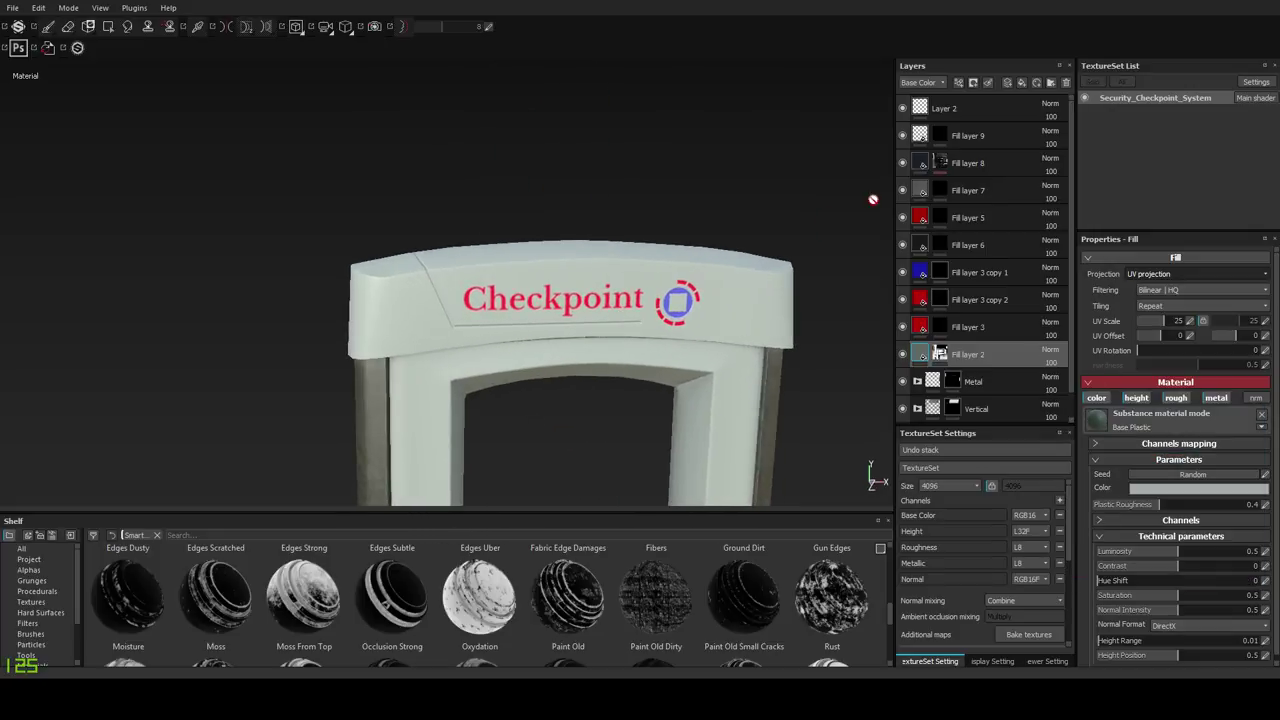
left_click(922, 328)
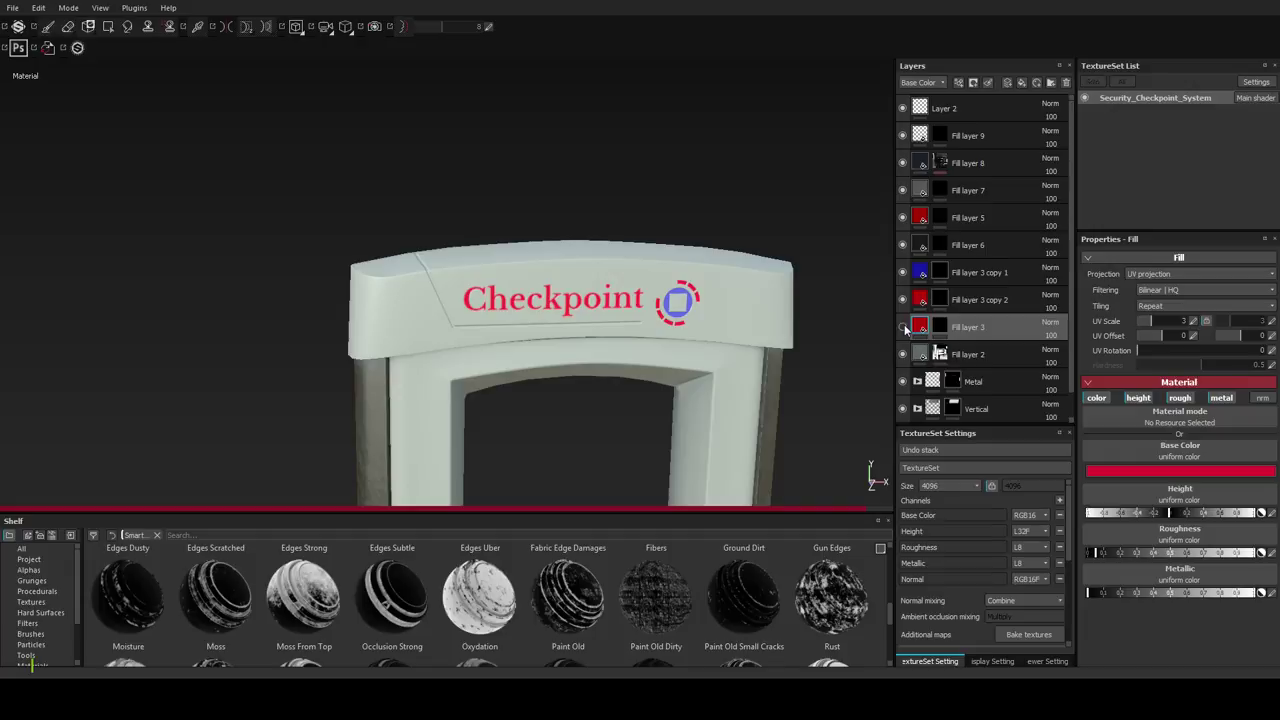
left_click(903, 328)
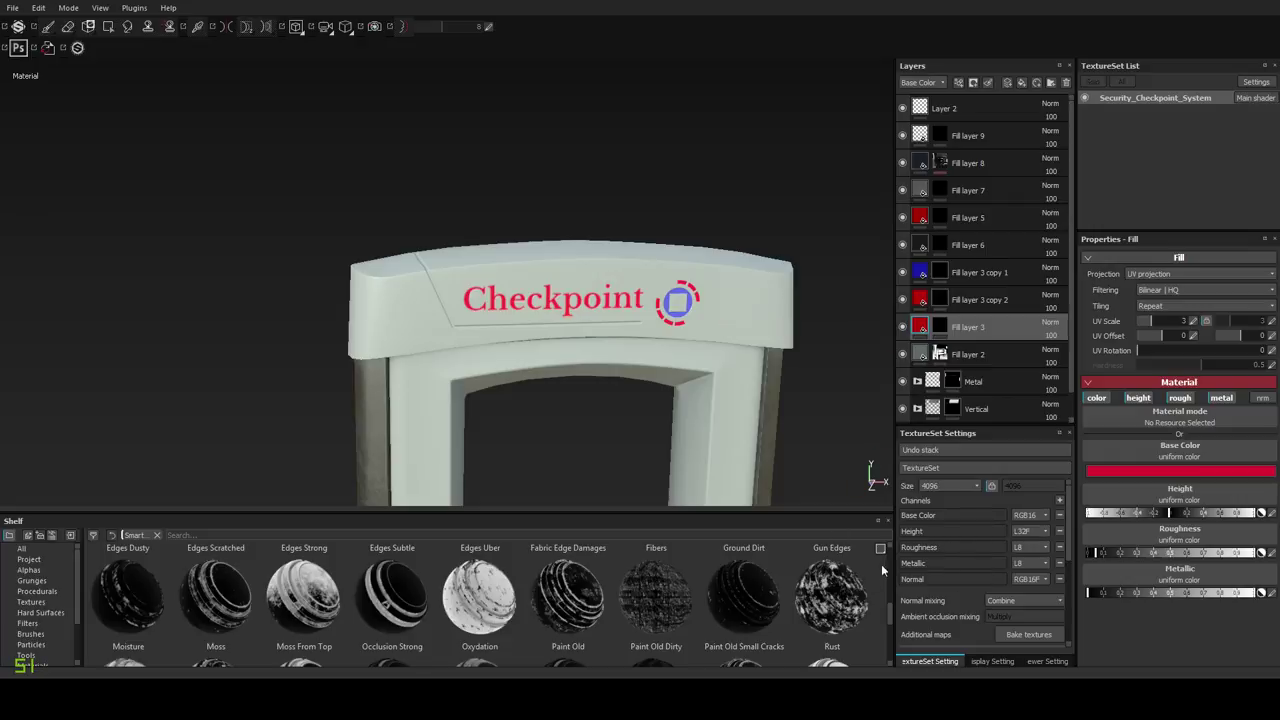
Darken Fill layer 3's red base color to R 0.569, G 0.009, B 0.029.
scroll(888, 600, "up", 3)
left_click(955, 486)
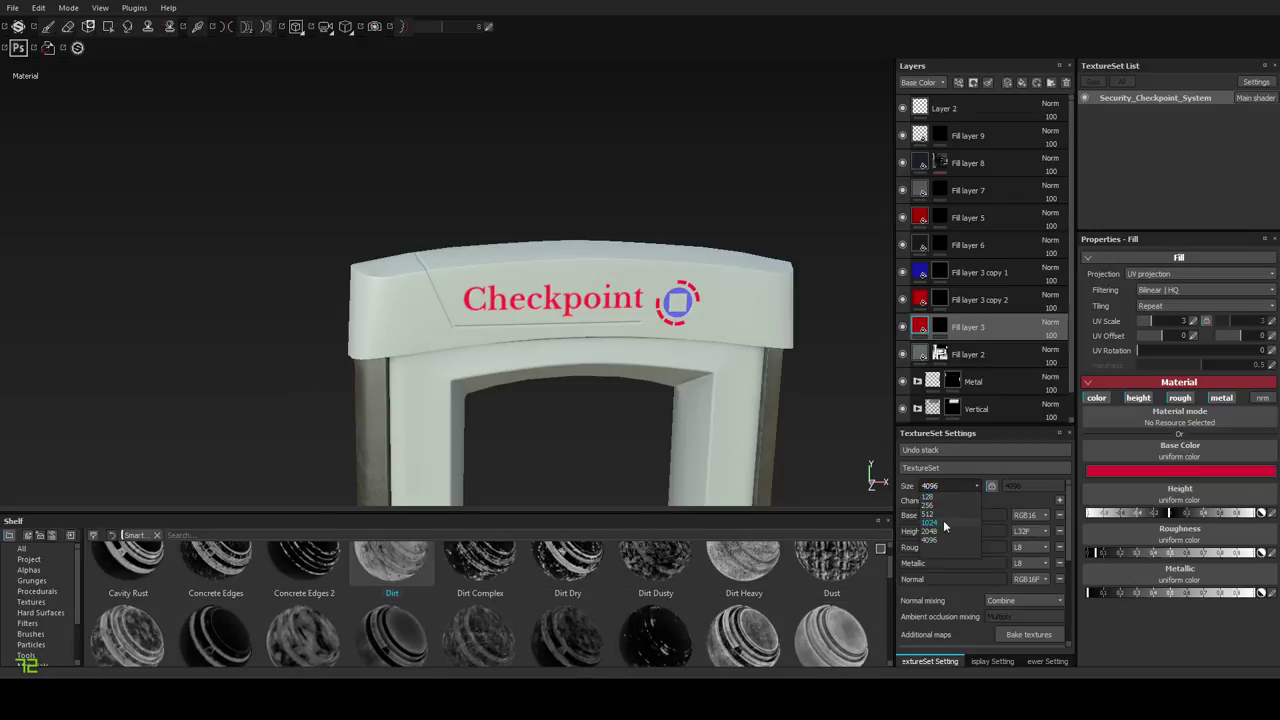
left_click(1147, 470)
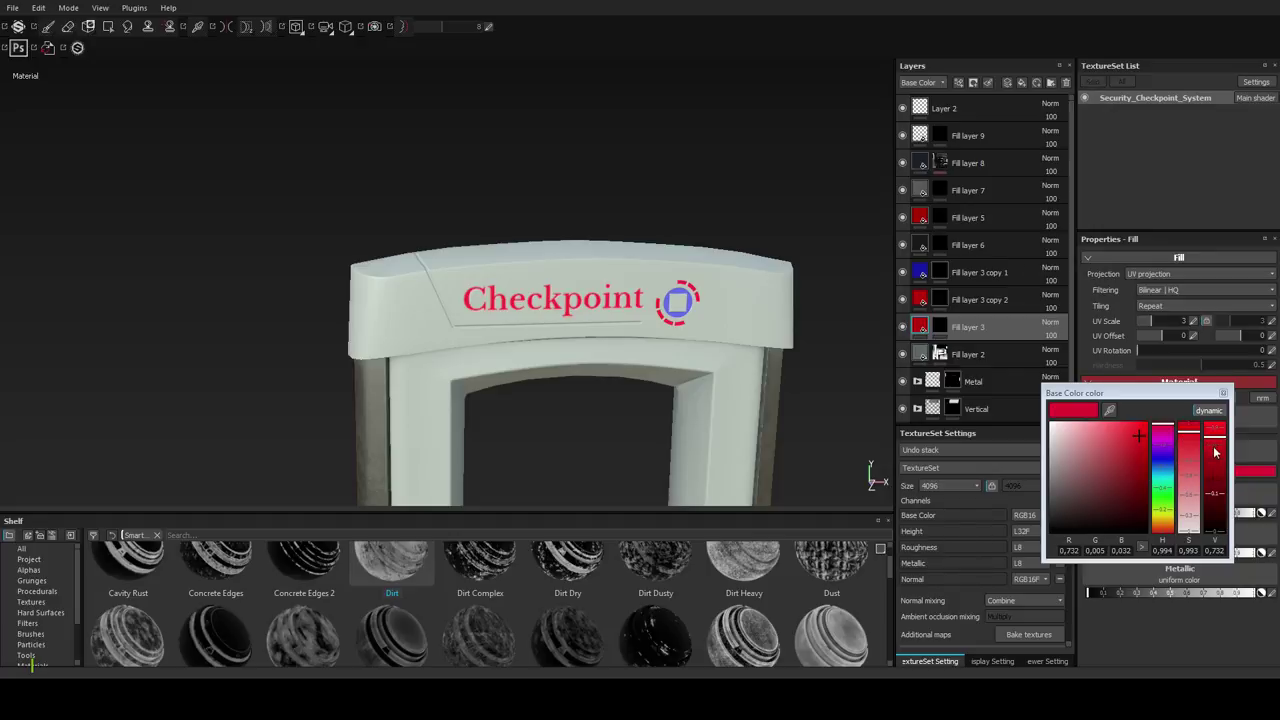
left_click_drag(1139, 436, 1139, 447)
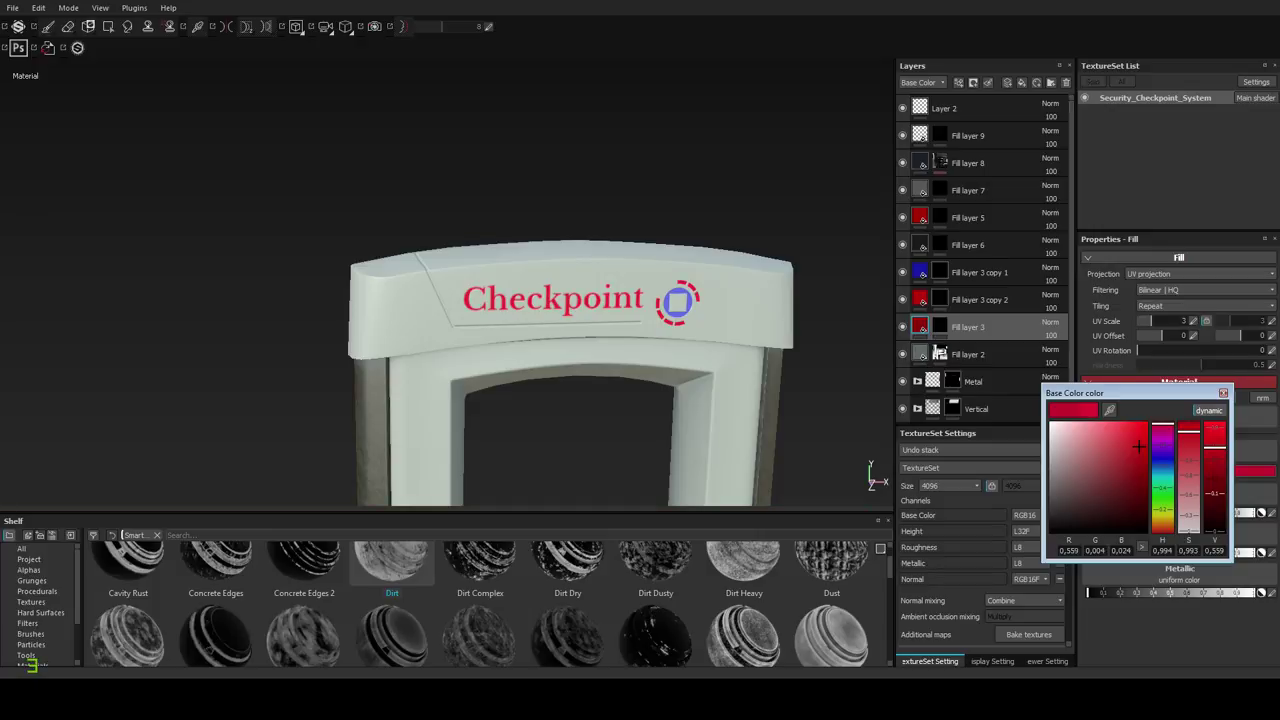
mouse_move(1139, 447)
left_mouse_down()
mouse_move(1106, 447)
mouse_move(1134, 446)
left_mouse_up()
left_click(1223, 393)
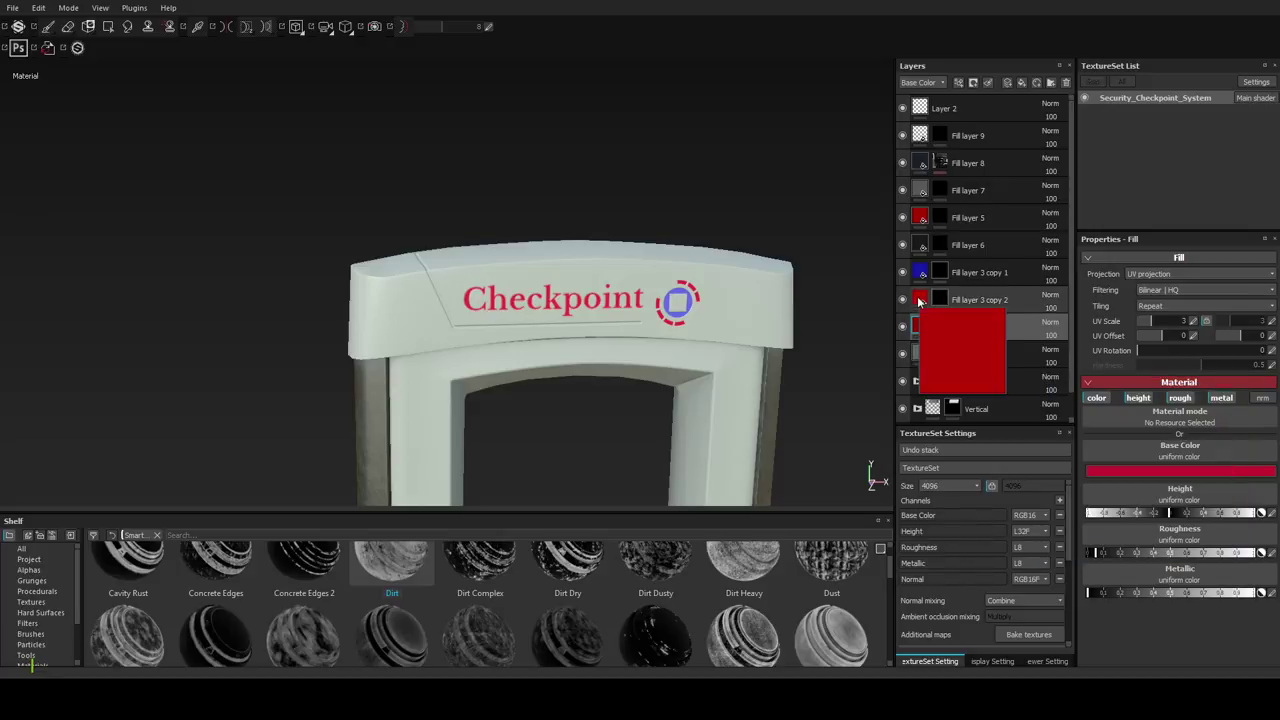
Try a dark red with a V of 0.283 as Fill layer 3 copy 2's base color.
left_click(920, 301)
left_click(1105, 470)
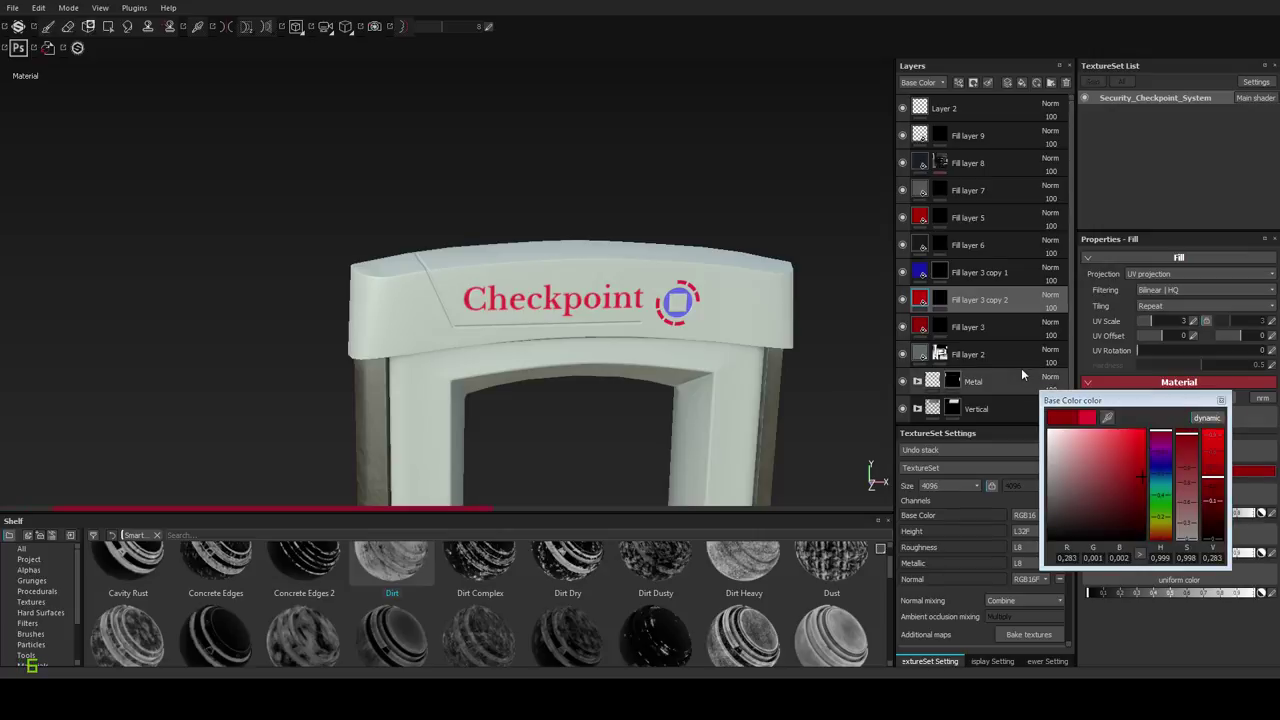
left_click(1221, 401)
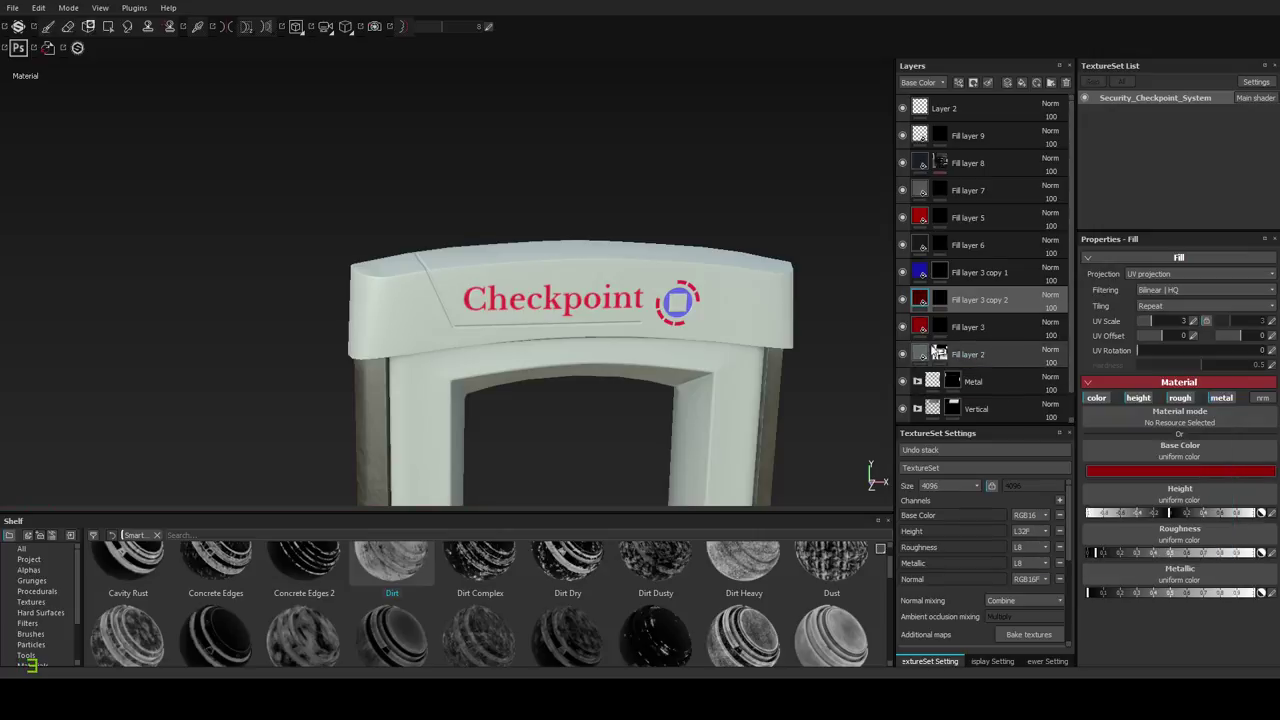
Check Fill layer 3's base color values and recolor Fill layer 3 copy 2 to a similar, brighter red.
left_click(923, 328)
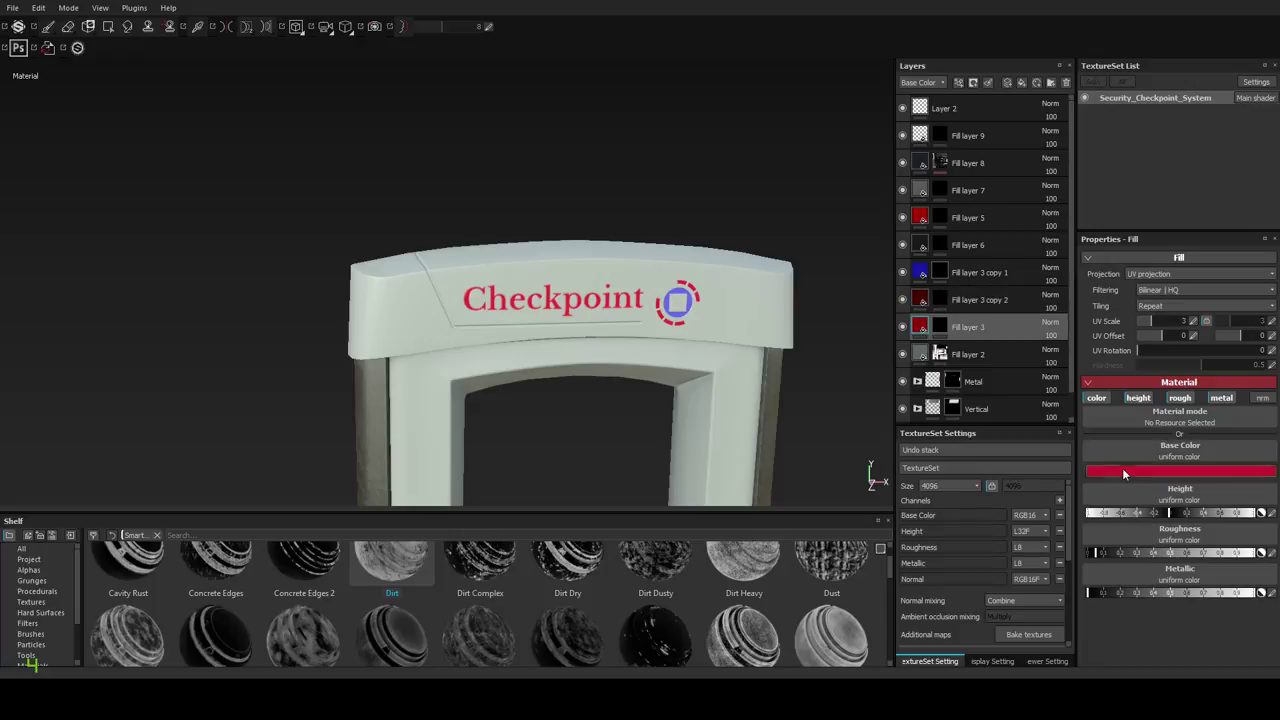
left_click(1125, 471)
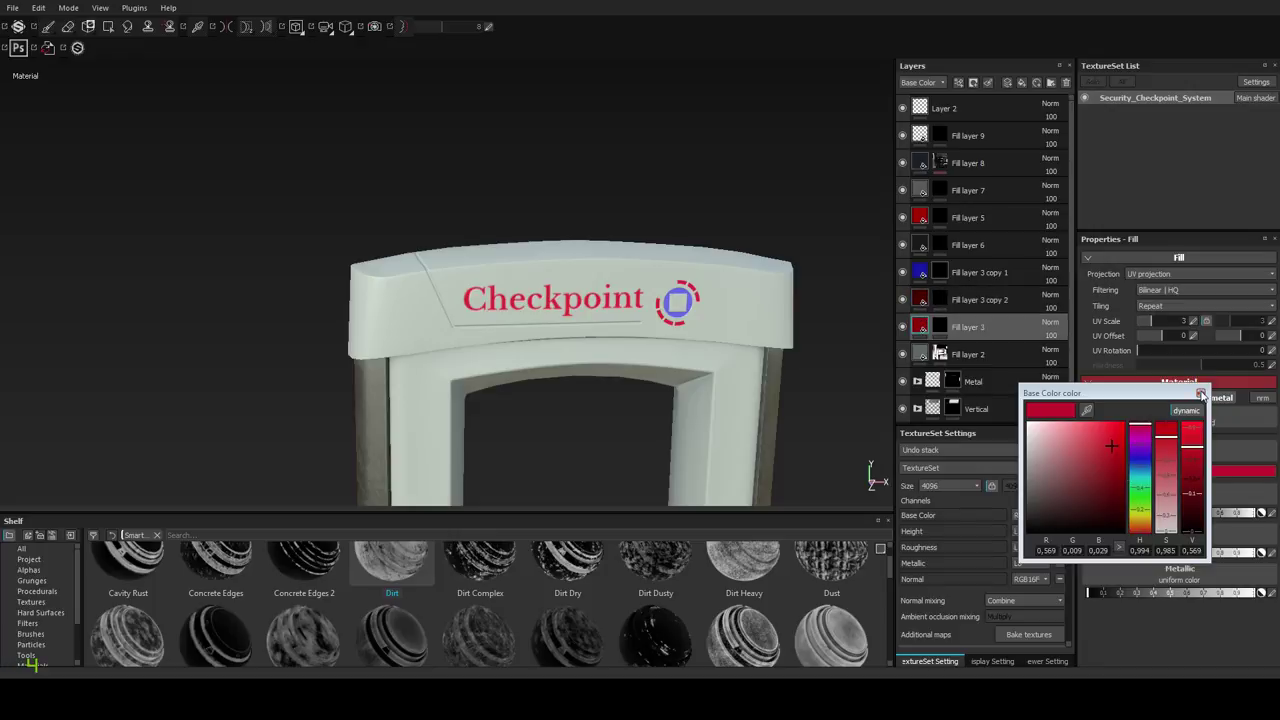
left_click(1201, 394)
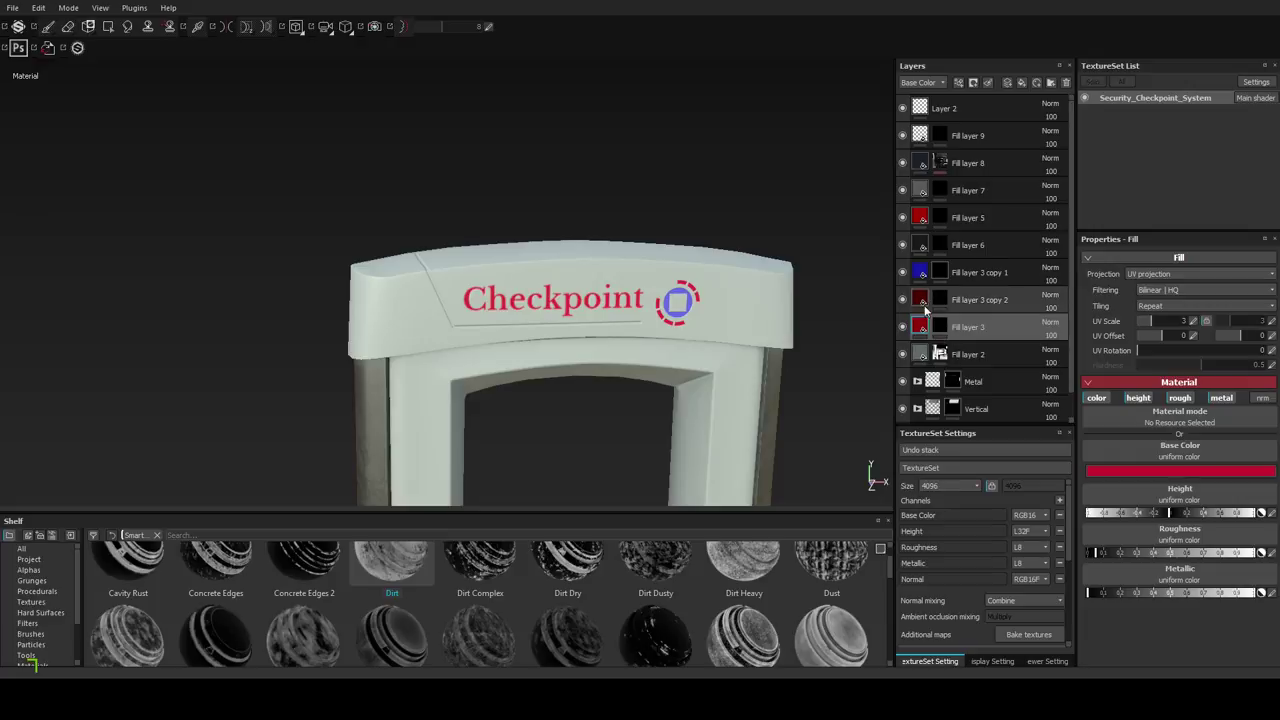
left_click(926, 306)
left_click(1150, 471)
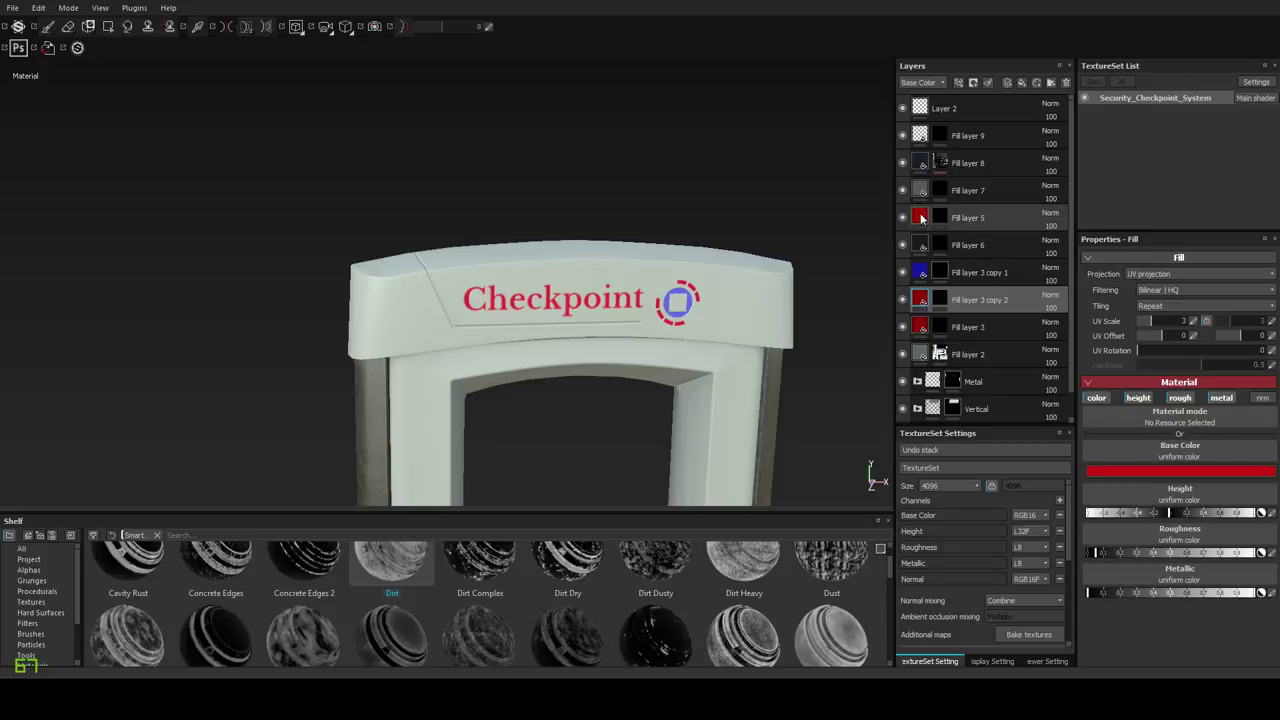
Compare the gate with Fill layer 5 hidden and shown, leave it visible and look over the upper frame.
left_click(910, 218)
left_click(903, 219)
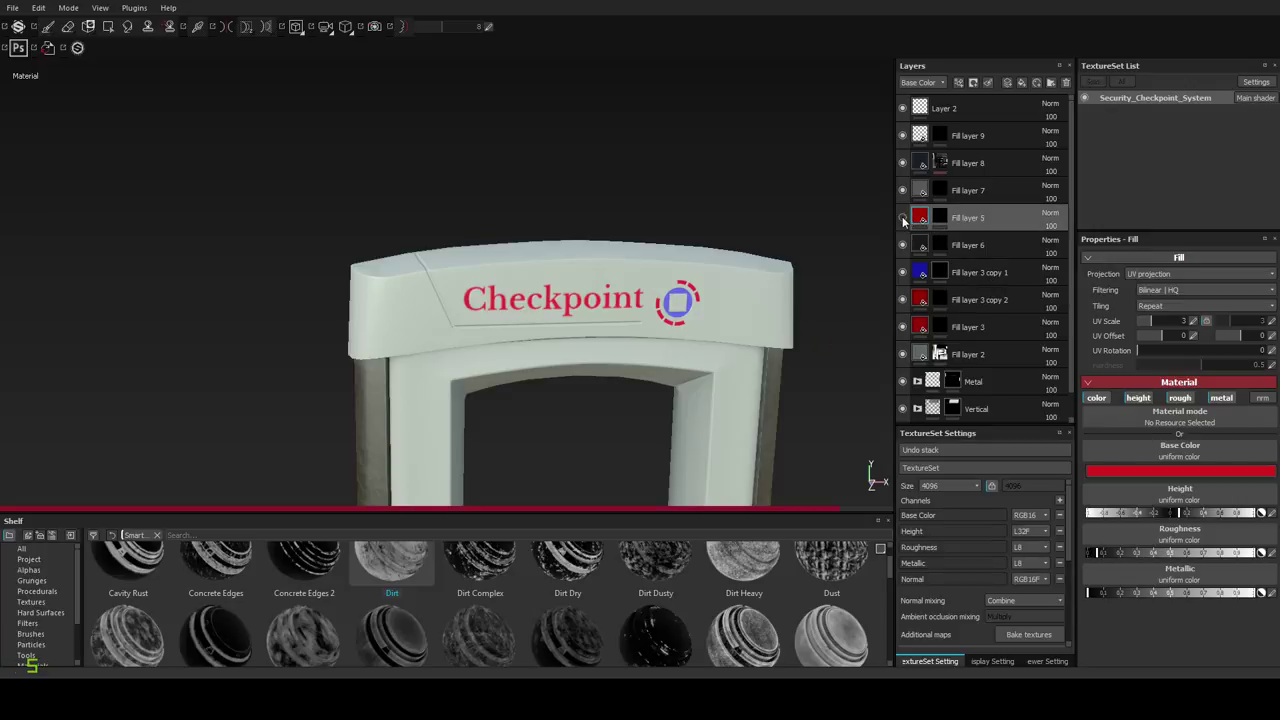
left_click(903, 220)
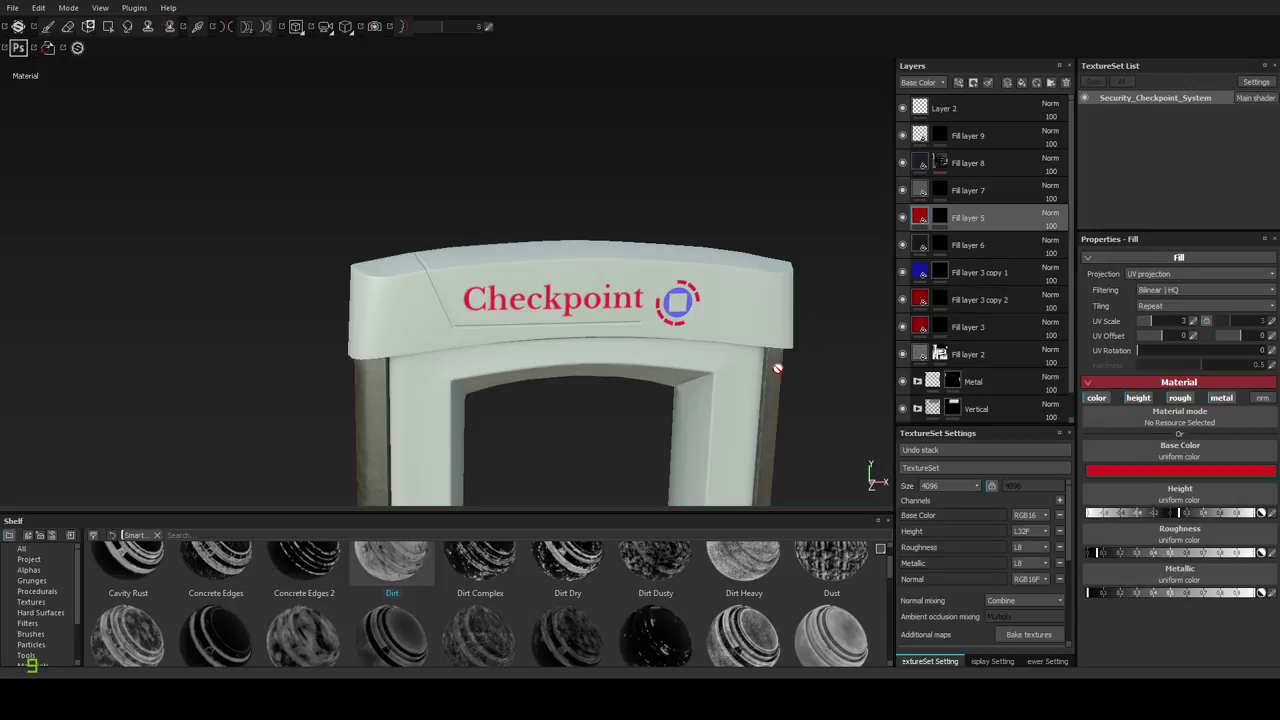
left_click_drag(739, 424, 749, 430, "alt")
right_click_drag(749, 430, 672, 362, "alt")
middle_click_drag(672, 362, 631, 190, "alt")
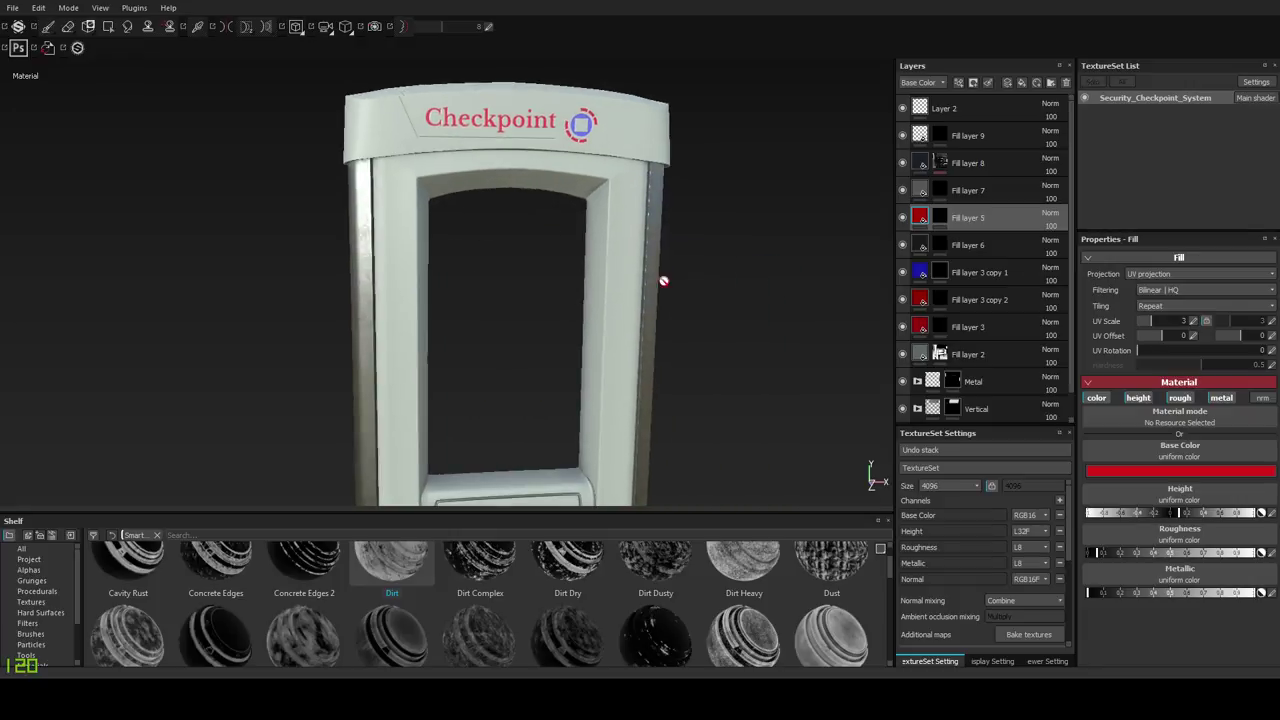
left_click_drag(663, 281, 686, 311, "alt")
Try a green for the logo's circle, undo it, and set Fill layer 3 copy 1's base color to R 0.023, G 0.050, B 0.456.
left_click(916, 279)
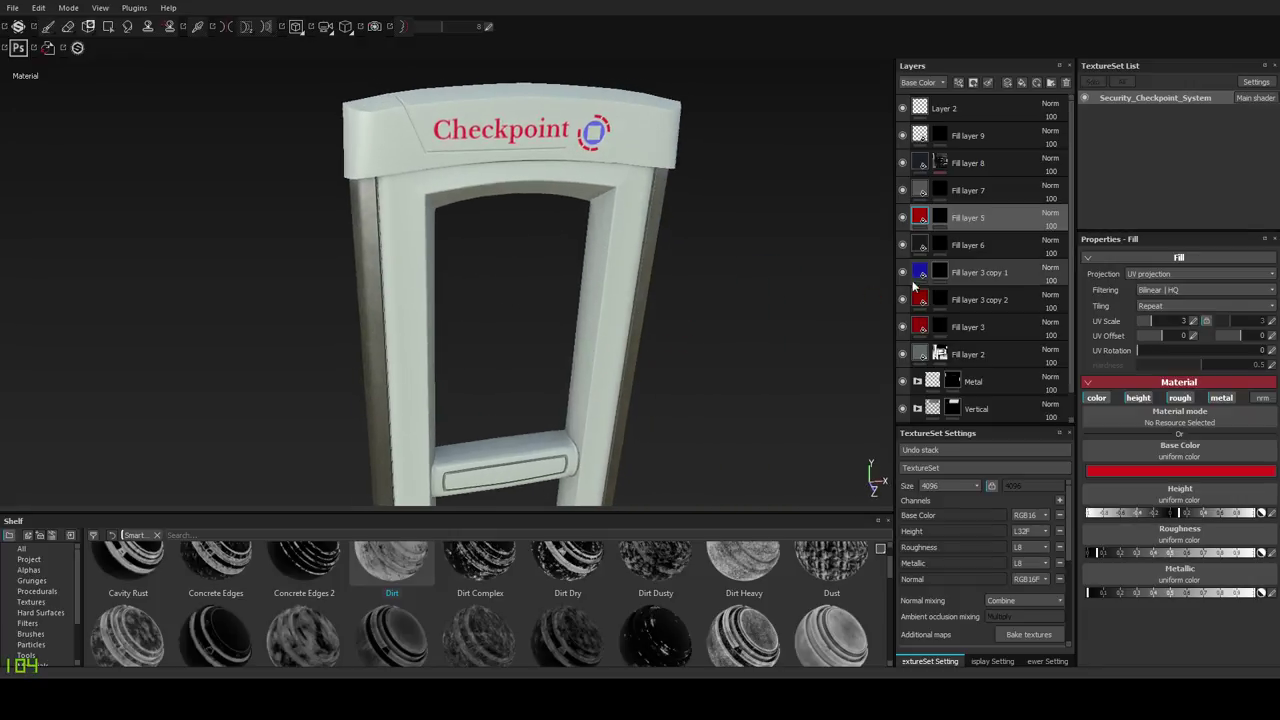
right_click_drag(626, 131, 630, 220, "alt")
middle_click_drag(630, 220, 630, 355, "alt")
left_click_drag(629, 355, 674, 360, "alt")
left_click(1167, 470)
left_click_drag(1167, 480, 1170, 460)
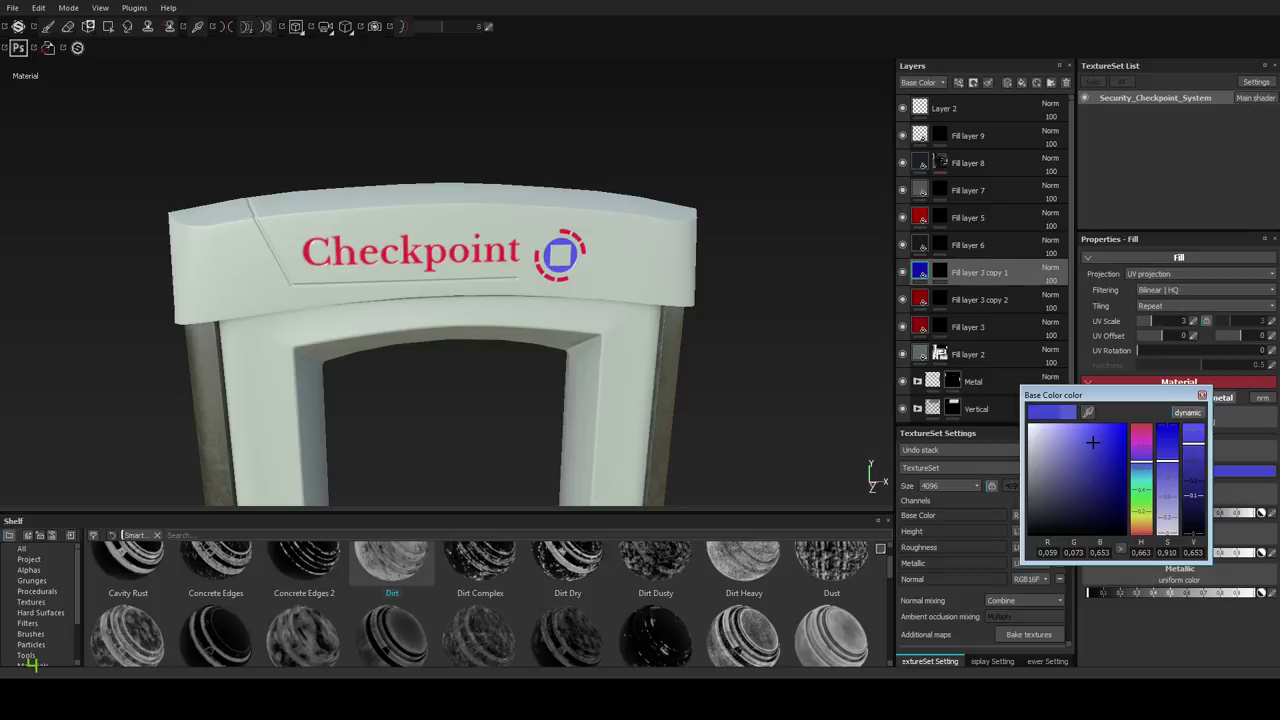
mouse_move(1193, 442)
left_mouse_down()
mouse_move(1193, 457)
mouse_move(1141, 456)
mouse_move(1141, 500)
left_mouse_up()
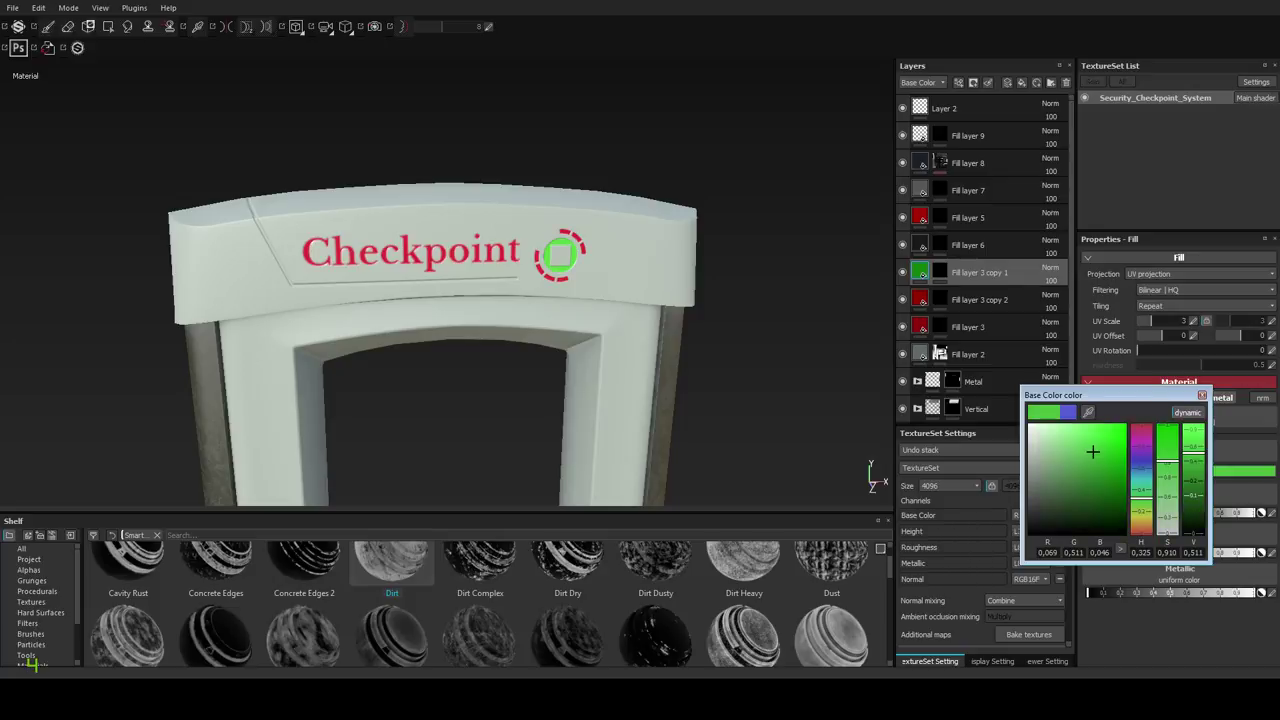
key("ctrl+z")
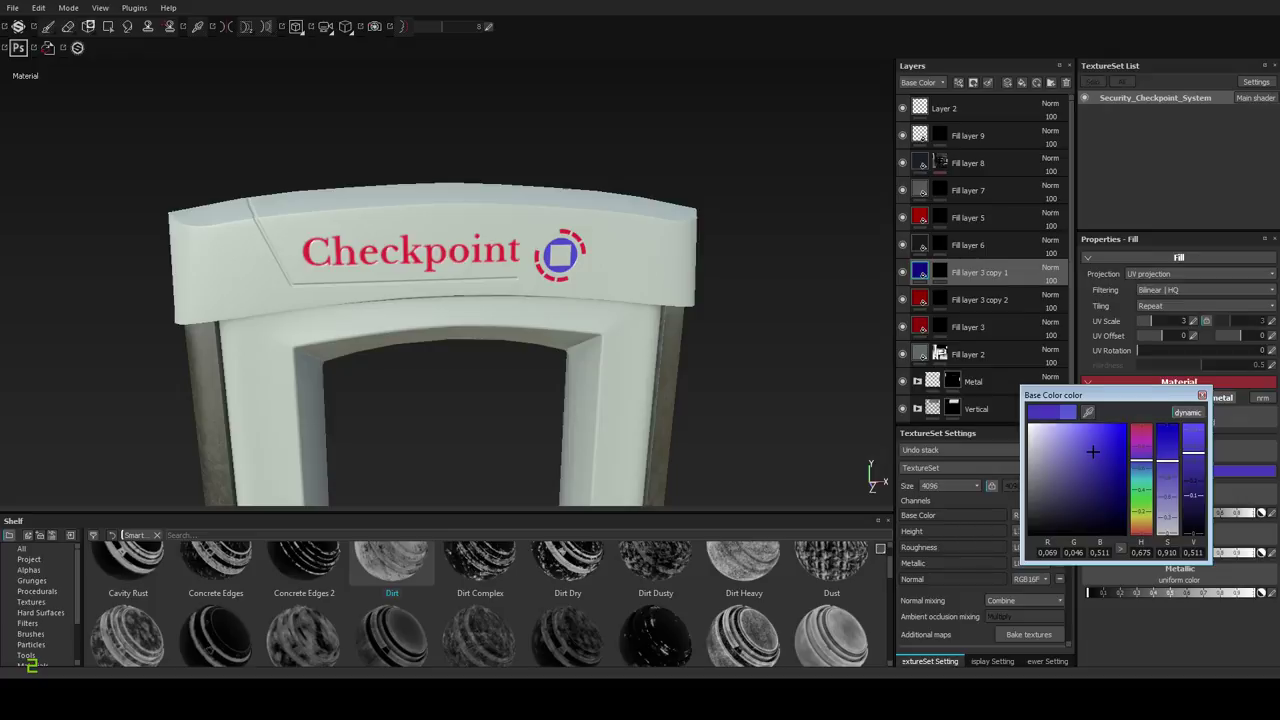
mouse_move(1141, 460)
left_mouse_down()
mouse_move(1100, 452)
mouse_move(1100, 464)
mouse_move(1100, 433)
mouse_move(1100, 455)
left_mouse_up()
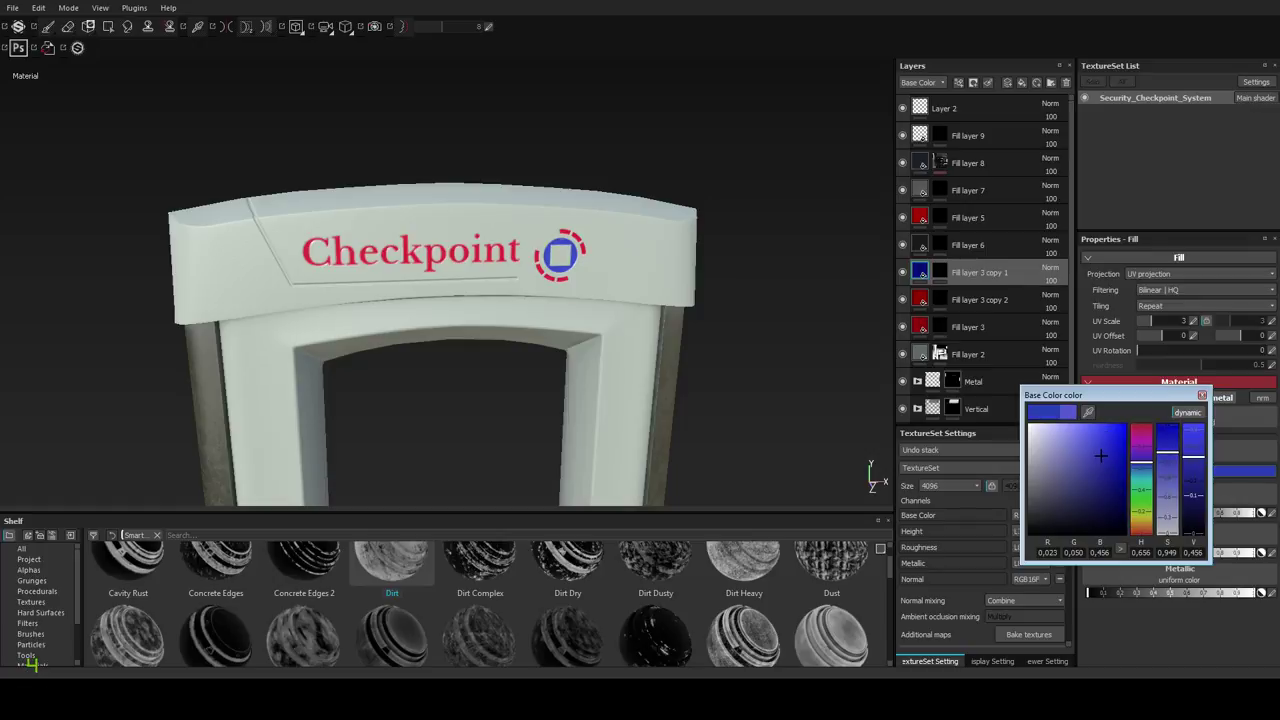
Examine the recolored Checkpoint lettering and circular logo up close on the header.
right_click_drag(616, 254, 594, 446, "alt")
left_click_drag(594, 446, 513, 352, "alt")
right_click_drag(577, 276, 580, 345, "alt")
mouse_move(580, 345)
left_mouse_down("alt")
mouse_move(654, 340)
mouse_move(606, 363)
mouse_move(580, 338)
left_mouse_up("alt")
right_click_drag(510, 320, 500, 394, "alt")
left_click_drag(500, 394, 472, 356, "alt")
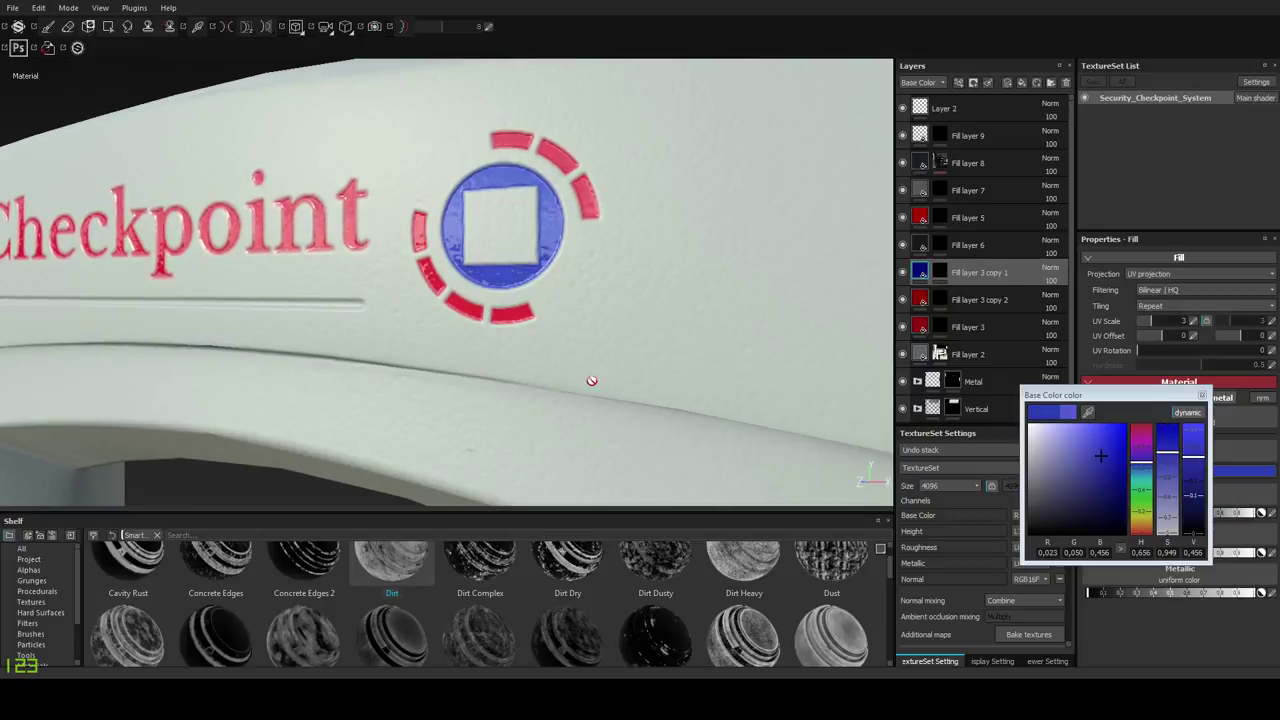
Set Fill layer 3 copy 1's base color to a darker blue, R 0.029, G 0.052, B 0.405, and close the color picker.
left_click_drag(1193, 456, 1193, 453)
left_click_drag(1100, 453, 1096, 453)
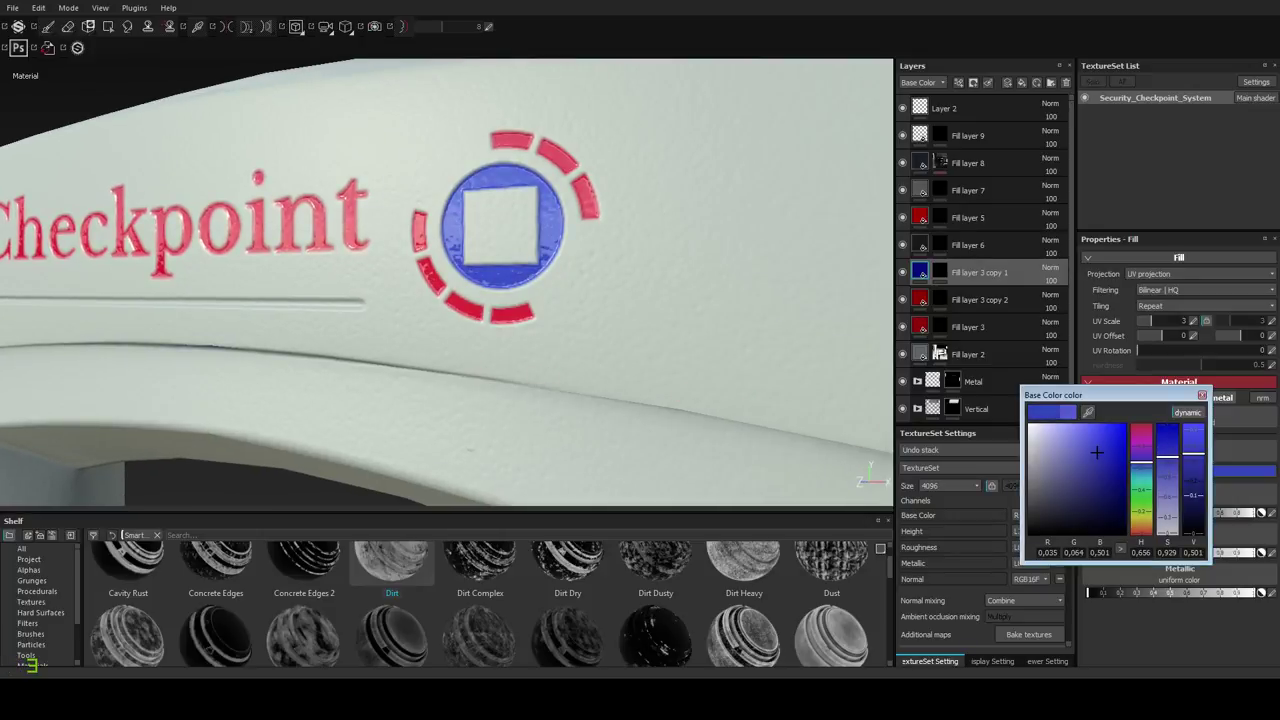
right_click_drag(700, 289, 626, 337, "alt")
left_click_drag(626, 337, 837, 420, "alt")
left_click(1192, 461)
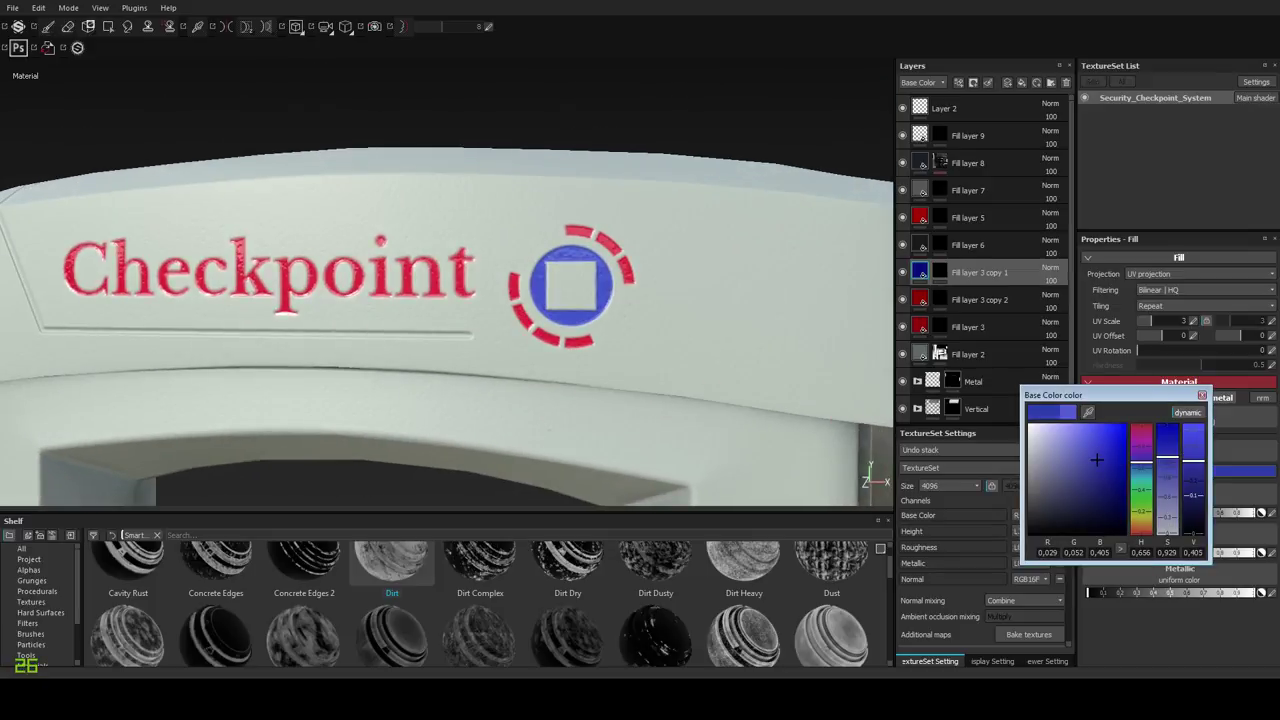
left_click_drag(737, 397, 766, 420, "alt")
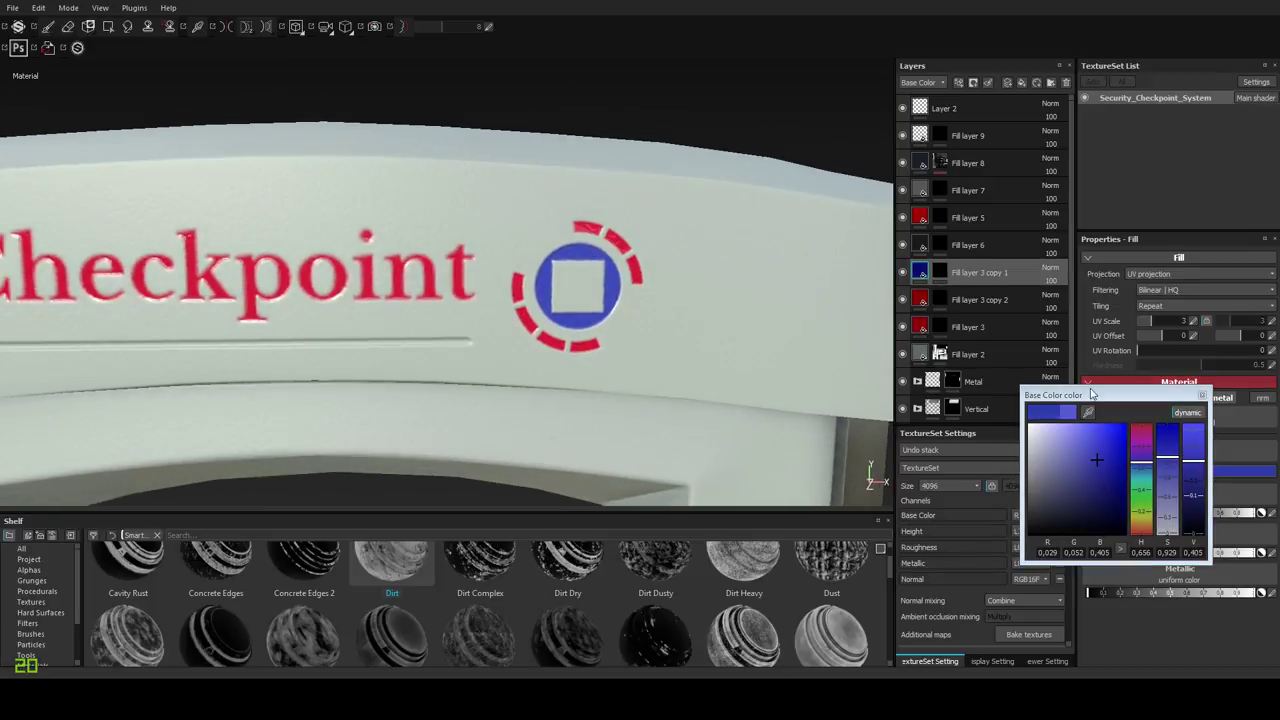
left_click(1203, 398)
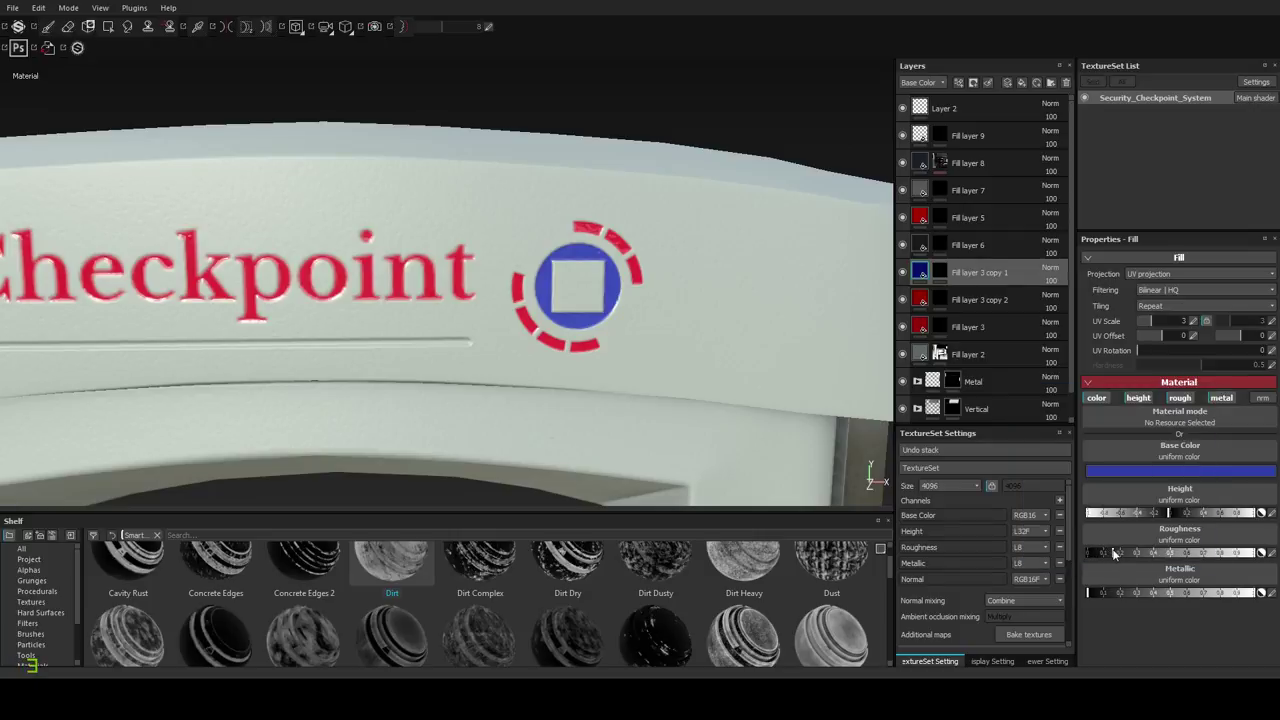
Raise the roughness of the logo's red fill layers, Fill layer 3 copy 2 and Fill layer 3, setting Fill layer 3 to about 0.2.
left_click_drag(666, 363, 569, 349, "alt")
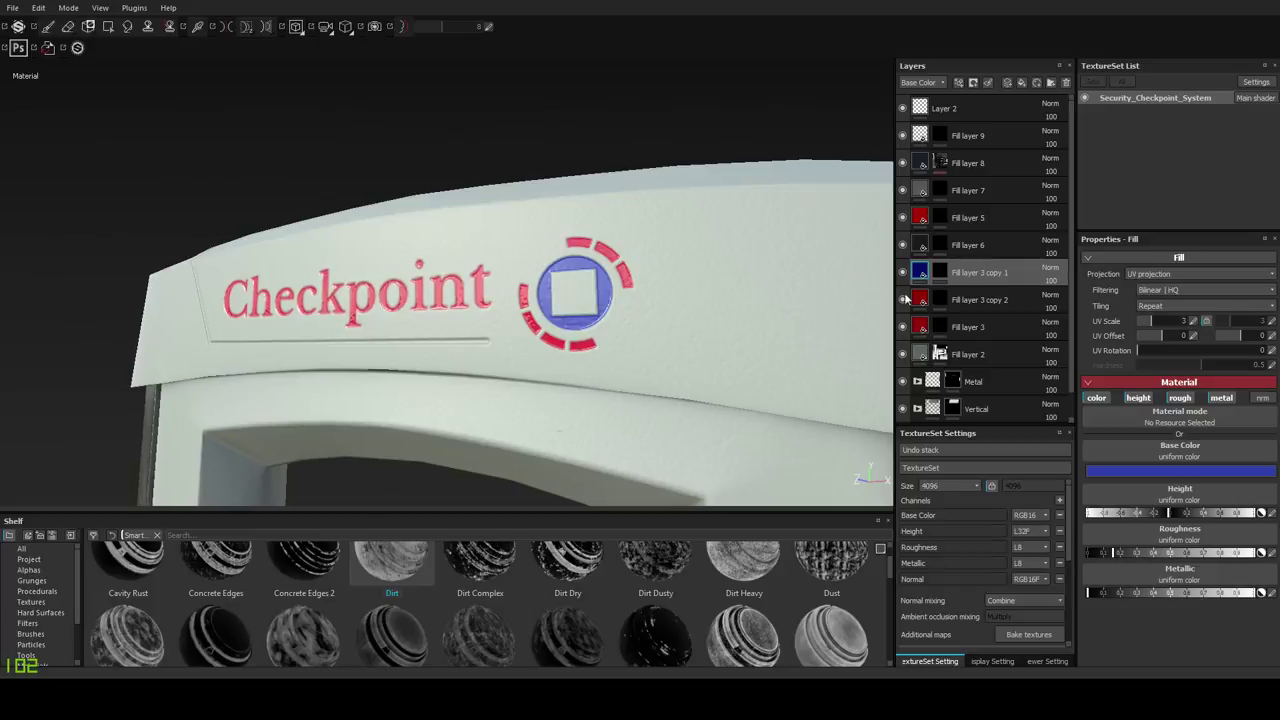
left_click(950, 299)
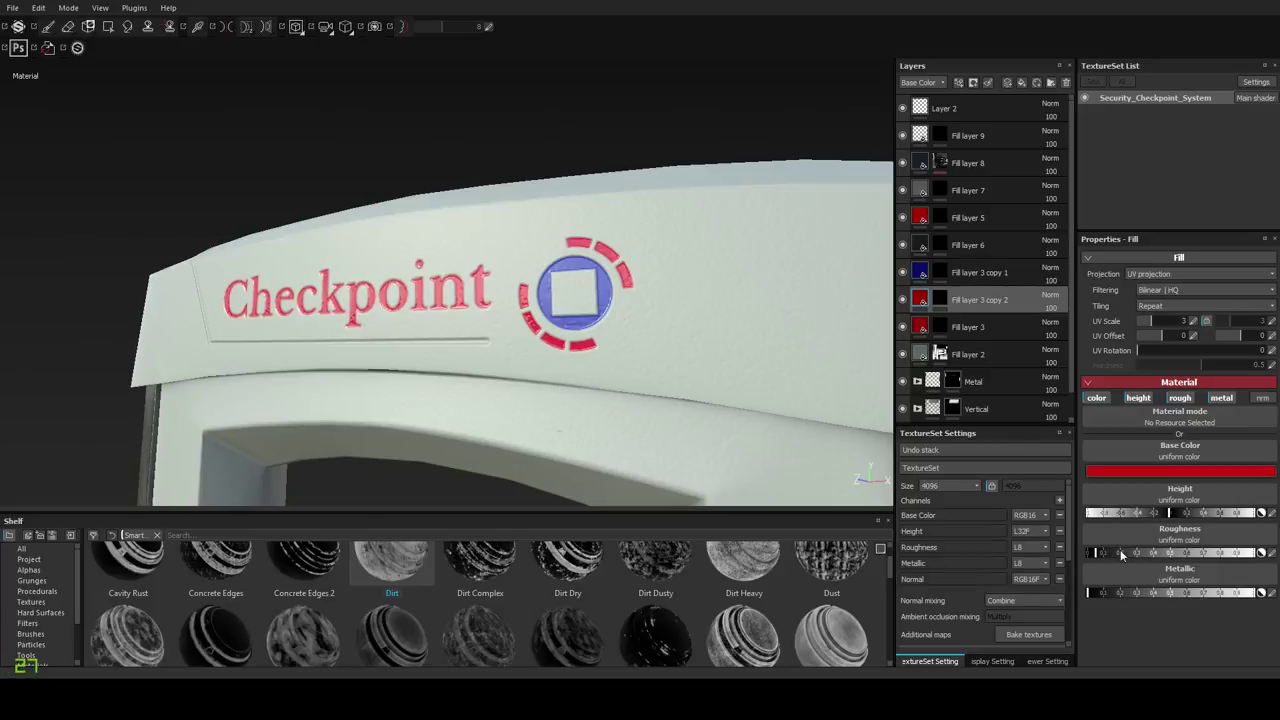
left_click(926, 326)
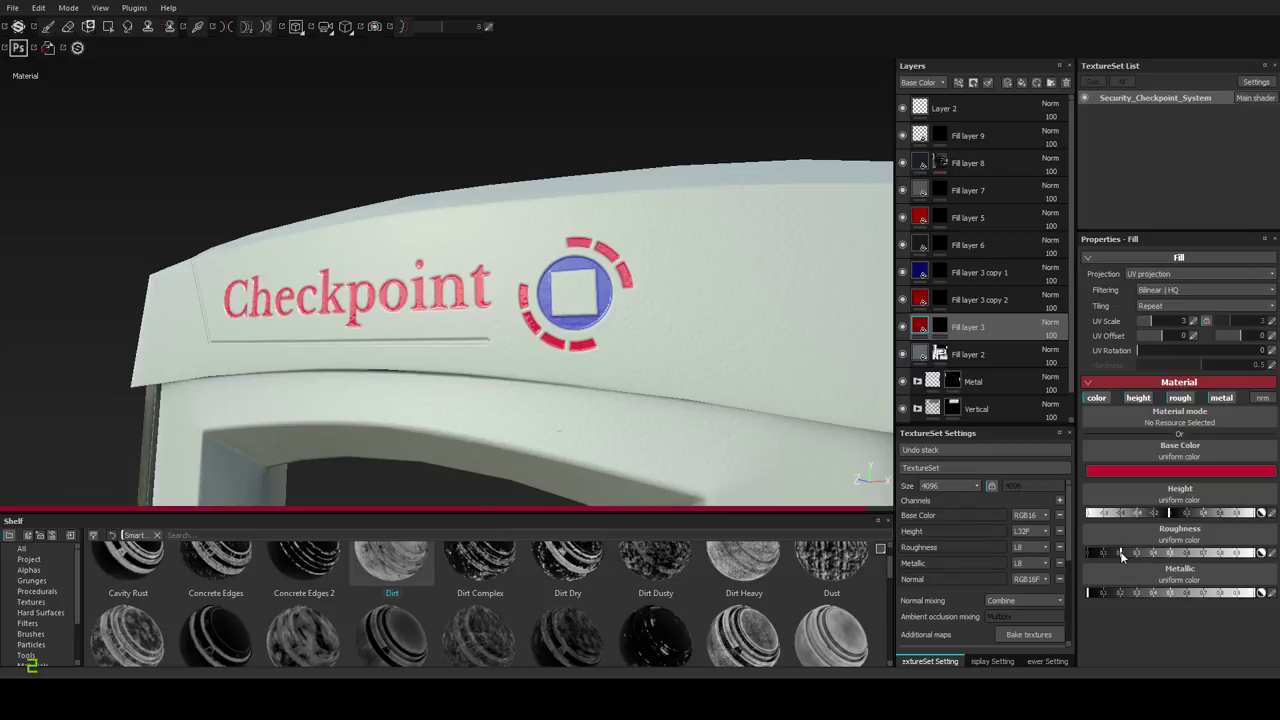
left_click_drag(386, 337, 580, 403, "alt")
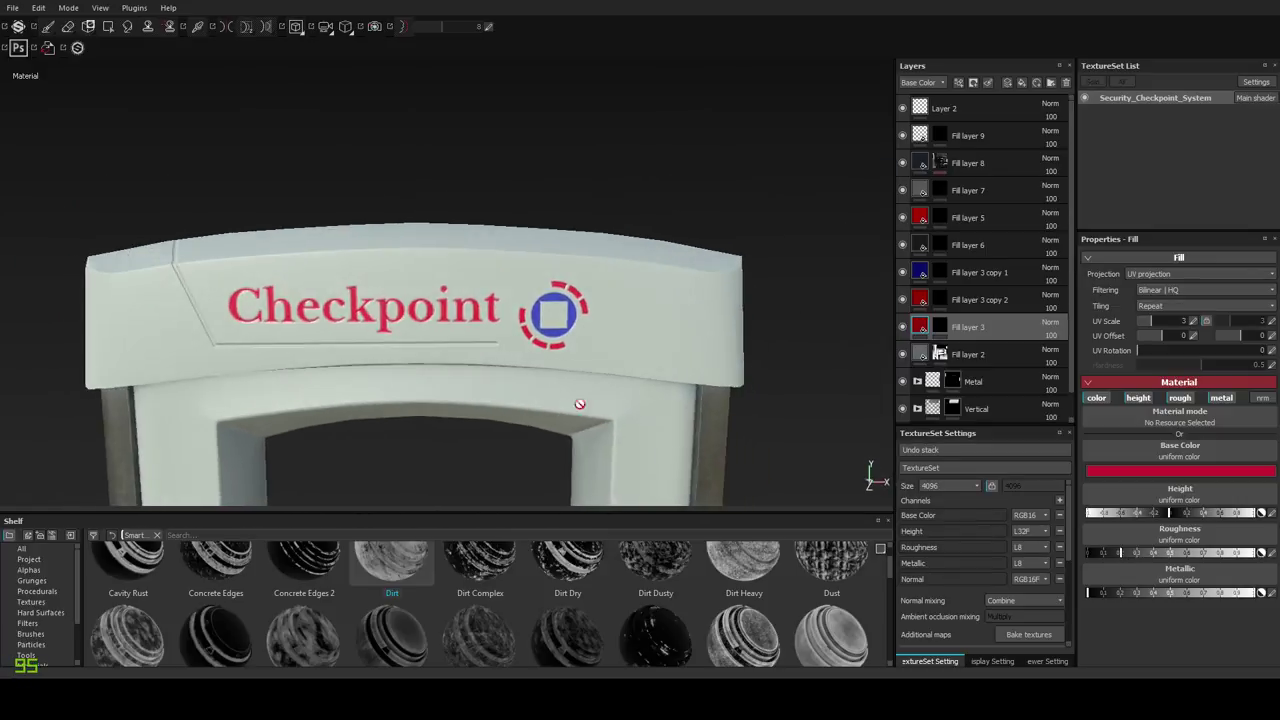
Inspect the gate's header, frame and crossbars from close up and from a distance.
middle_click_drag(580, 403, 680, 445, "alt")
right_click_drag(680, 445, 585, 330, "alt")
middle_click_drag(585, 330, 560, 264, "alt")
right_click_drag(560, 264, 605, 398, "alt")
left_click_drag(605, 398, 671, 343, "alt")
right_click_drag(671, 343, 617, 294, "alt")
left_click_drag(617, 294, 548, 356, "alt")
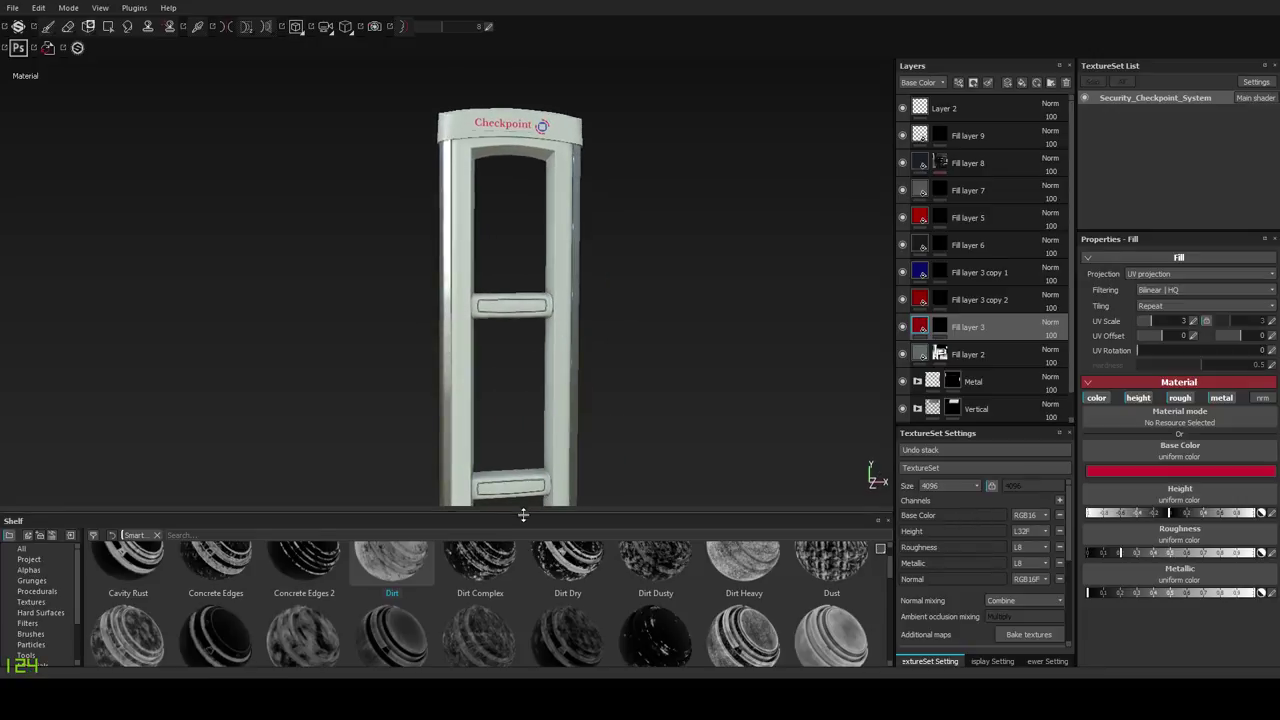
Shrink the shelf to enlarge the 3D view and show its items as small thumbnails.
left_click_drag(525, 512, 526, 604)
middle_click_drag(552, 392, 533, 278, "alt")
right_click_drag(550, 397, 535, 309, "alt")
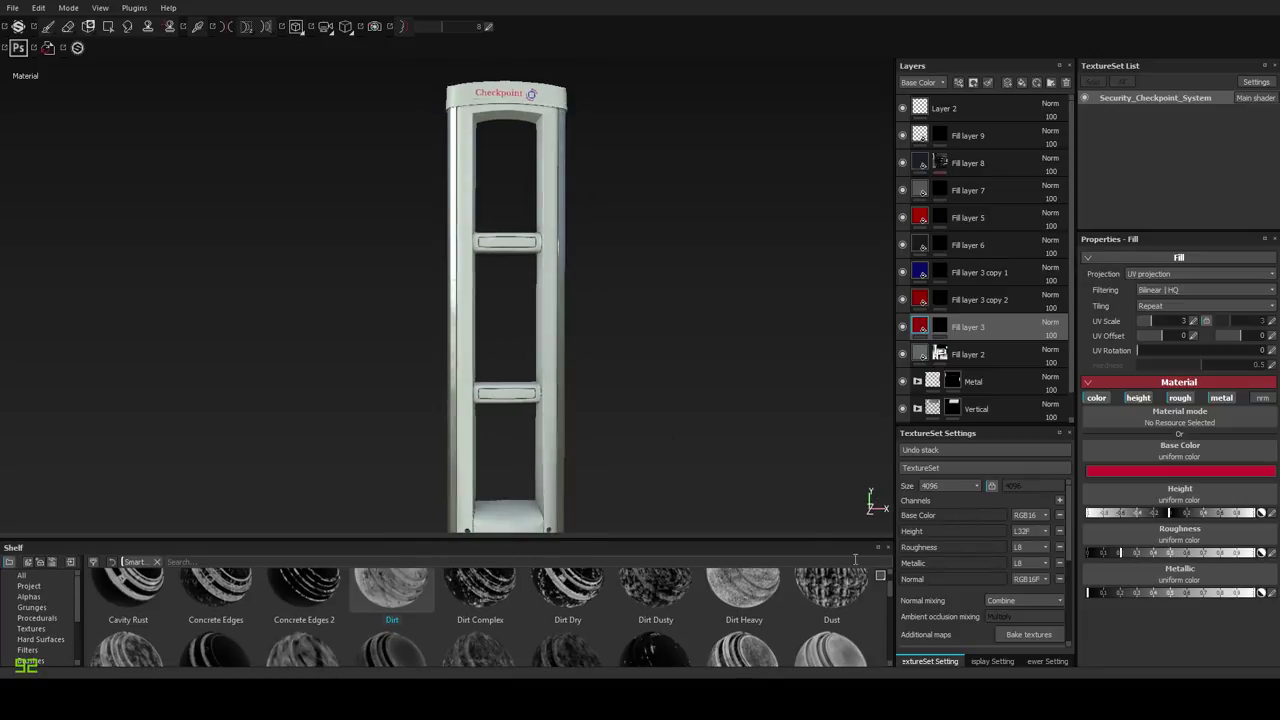
left_click(880, 576)
Examine the Checkpoint header, logo colors and metal side rails from several angles and distances.
left_click_drag(600, 380, 563, 363, "alt")
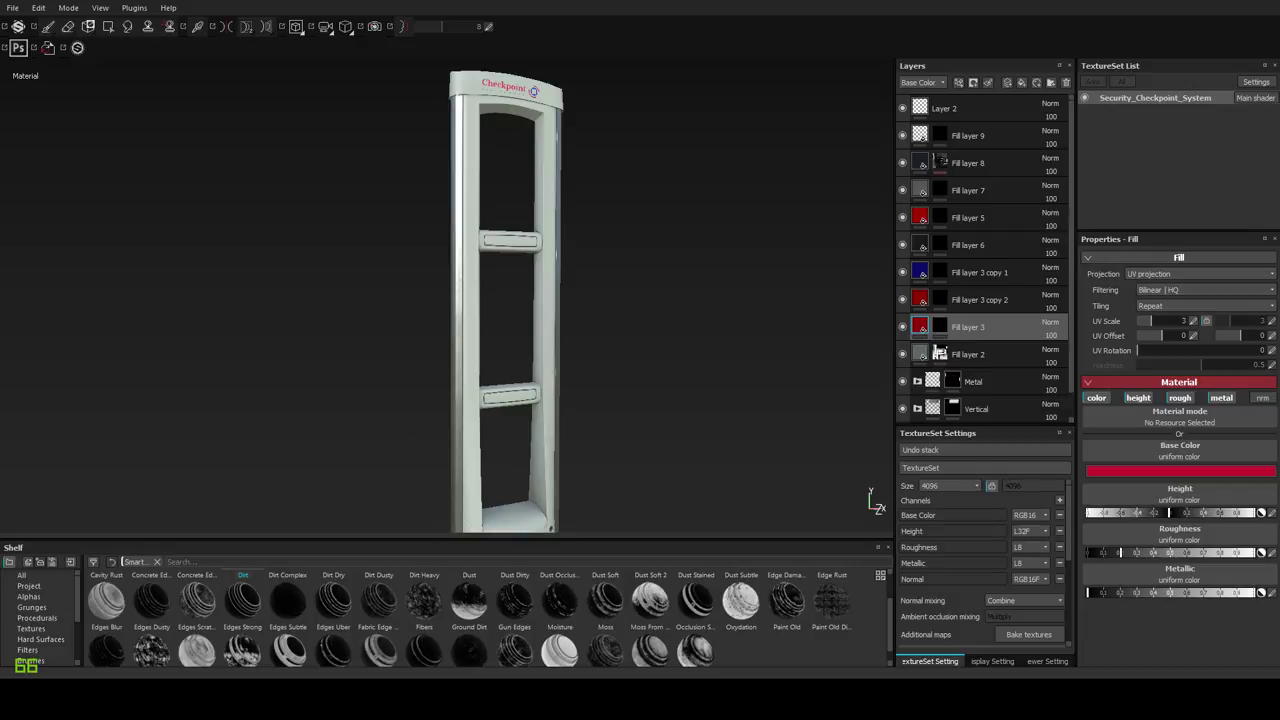
right_click_drag(617, 288, 592, 307, "alt")
middle_click_drag(592, 307, 608, 402, "alt")
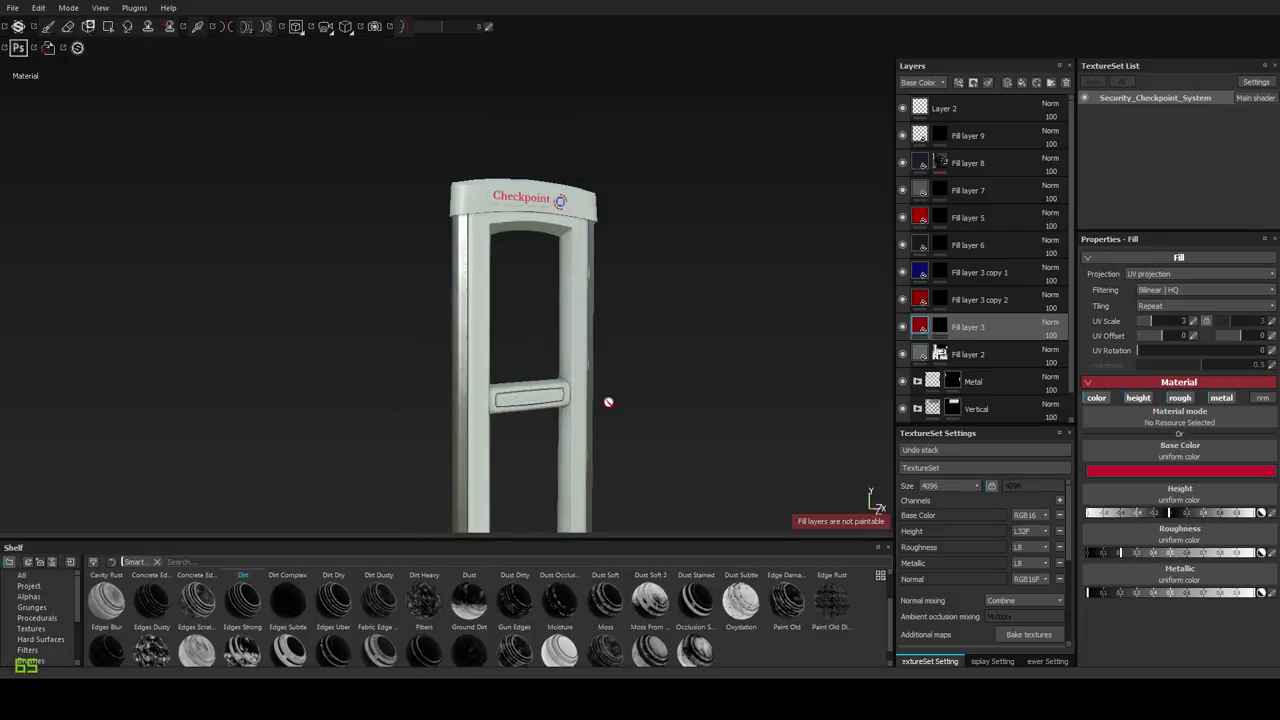
mouse_move(608, 402)
left_mouse_down("alt")
mouse_move(586, 286)
mouse_move(500, 277)
left_mouse_up("alt")
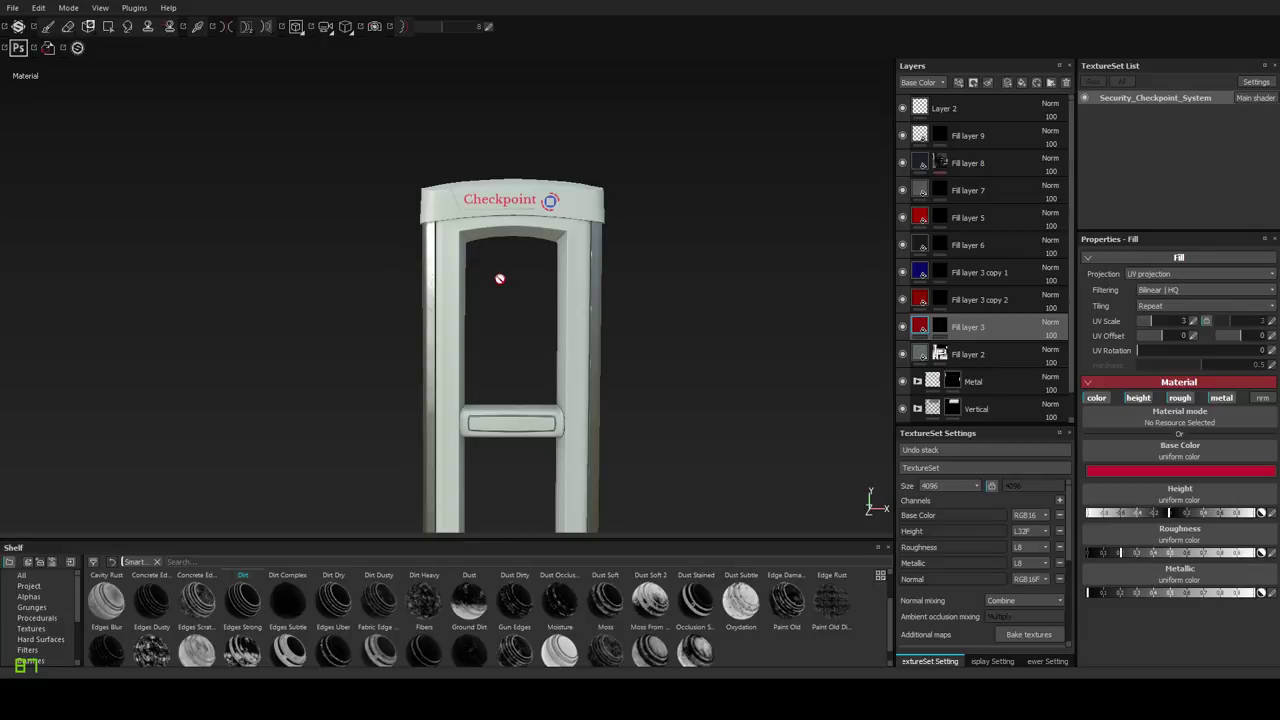
right_click_drag(568, 218, 562, 520, "alt")
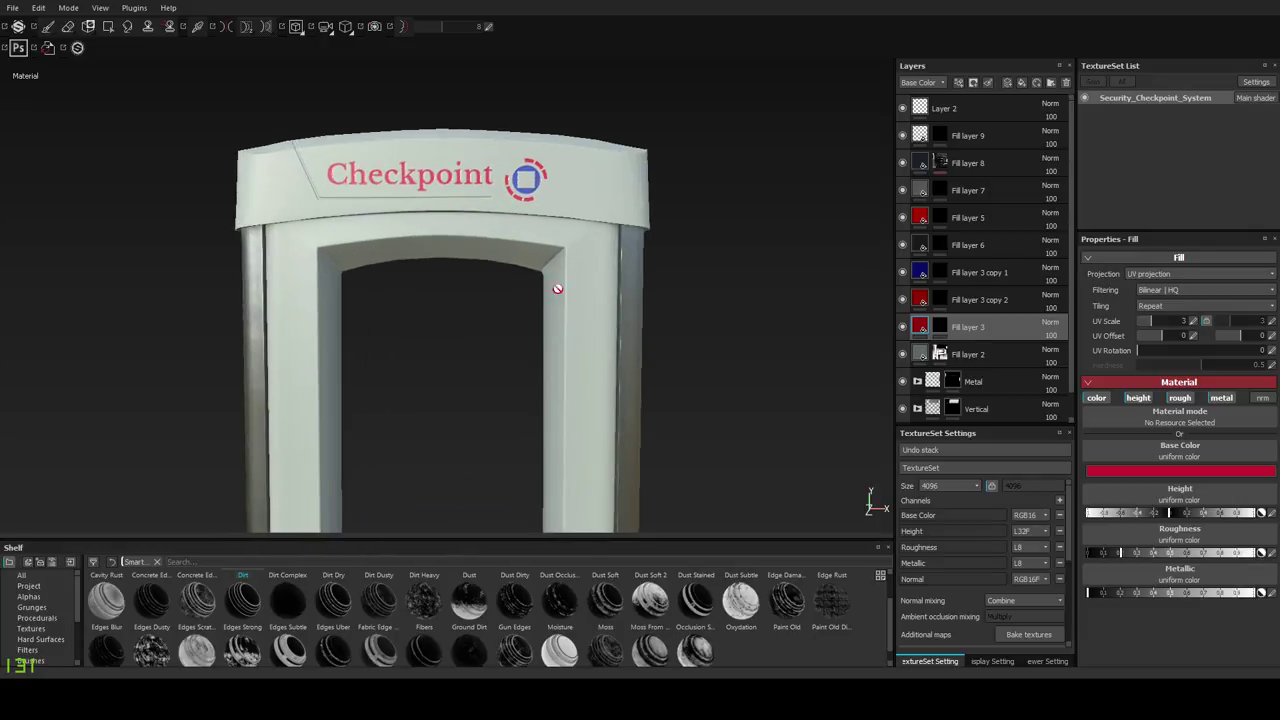
middle_click_drag(553, 203, 558, 270, "alt")
left_click_drag(557, 270, 606, 311, "alt")
scroll(604, 311, "down", 4)
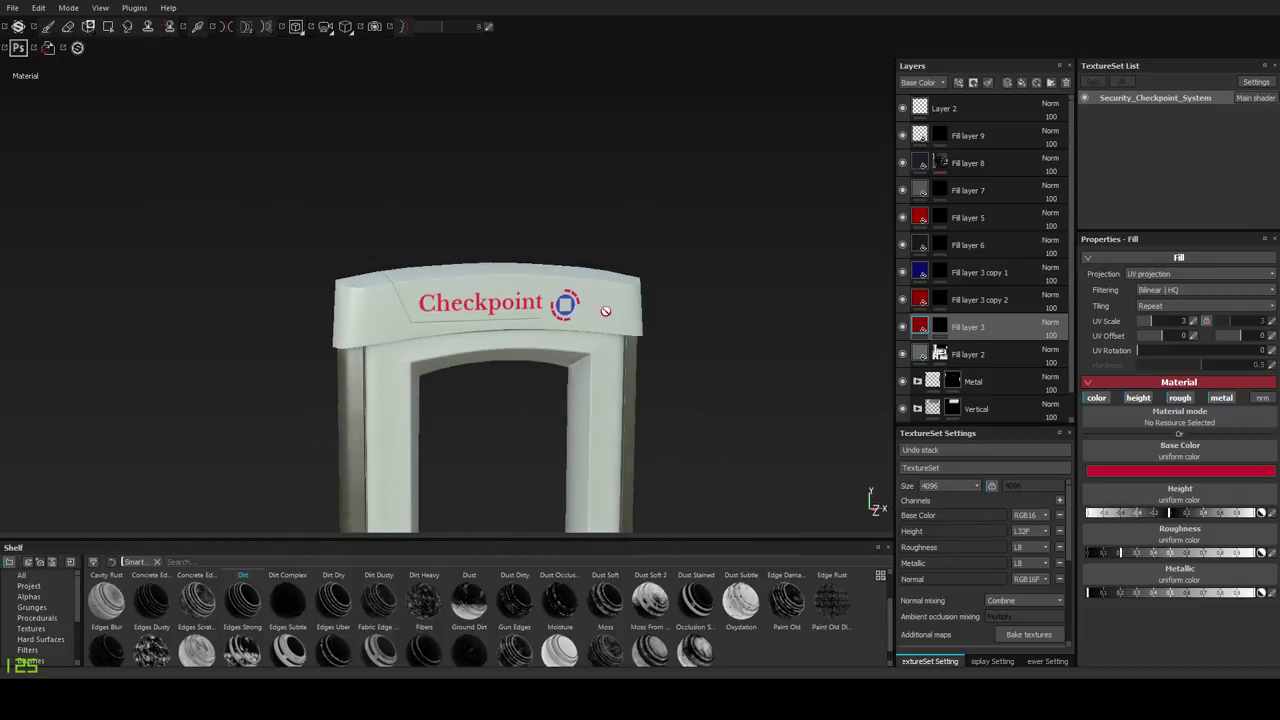
middle_click_drag(603, 386, 600, 190, "alt")
right_click_drag(637, 397, 620, 190, "alt")
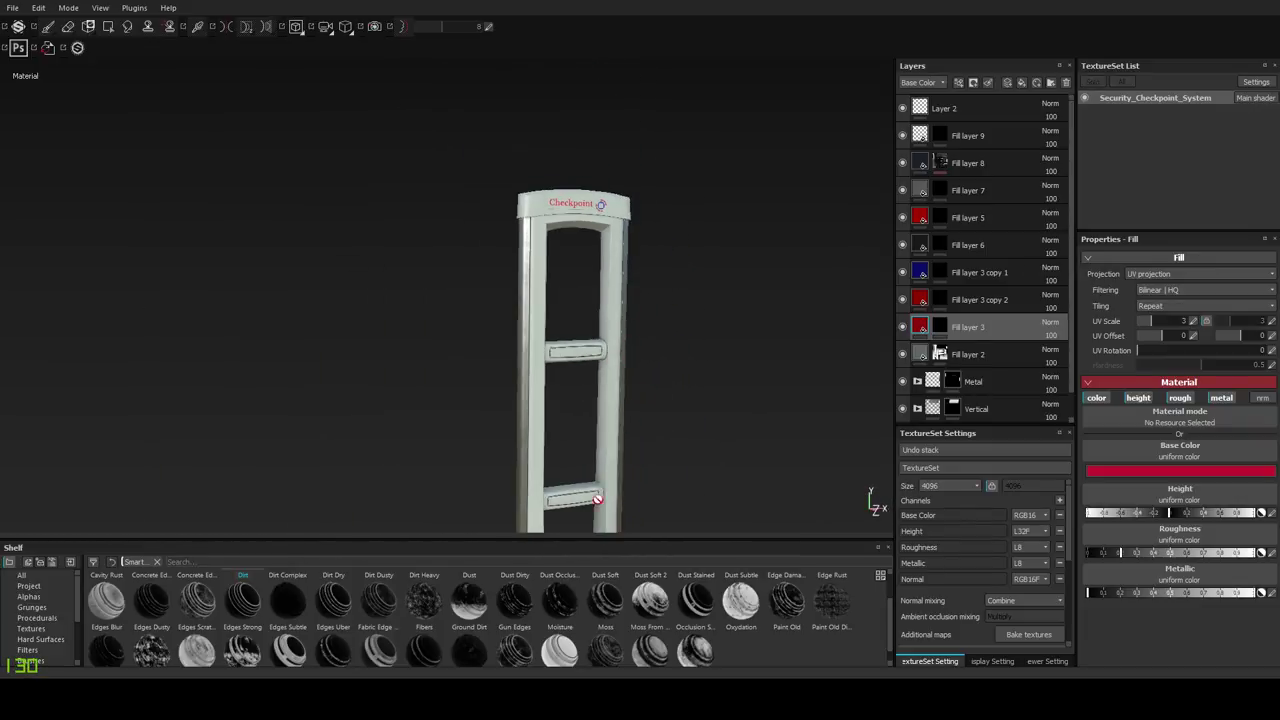
Reduce the shelf to a single row of thumbnails so the whole gate fits in the 3D view.
left_click_drag(572, 539, 575, 586)
middle_click_drag(628, 500, 603, 449, "alt")
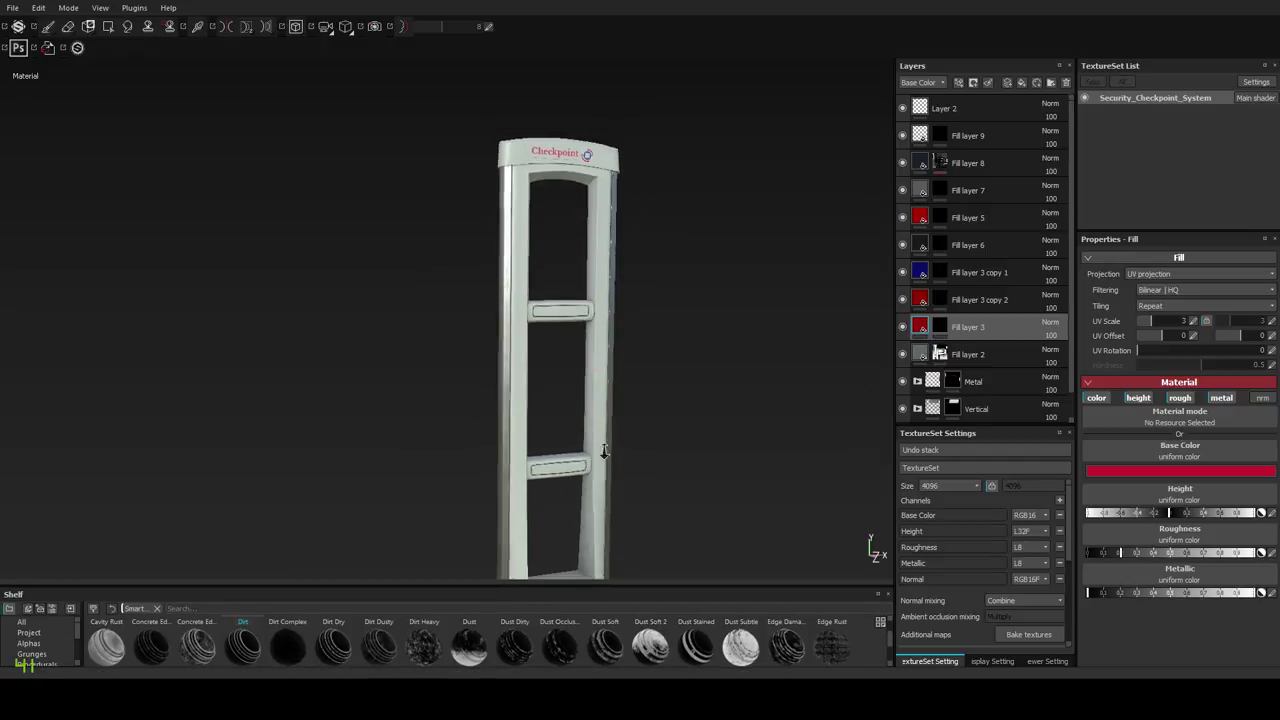
right_click_drag(603, 449, 561, 357, "alt")
middle_click_drag(561, 357, 534, 244, "alt")
right_click_drag(534, 244, 533, 314, "alt")
left_click_drag(533, 314, 559, 367, "alt")
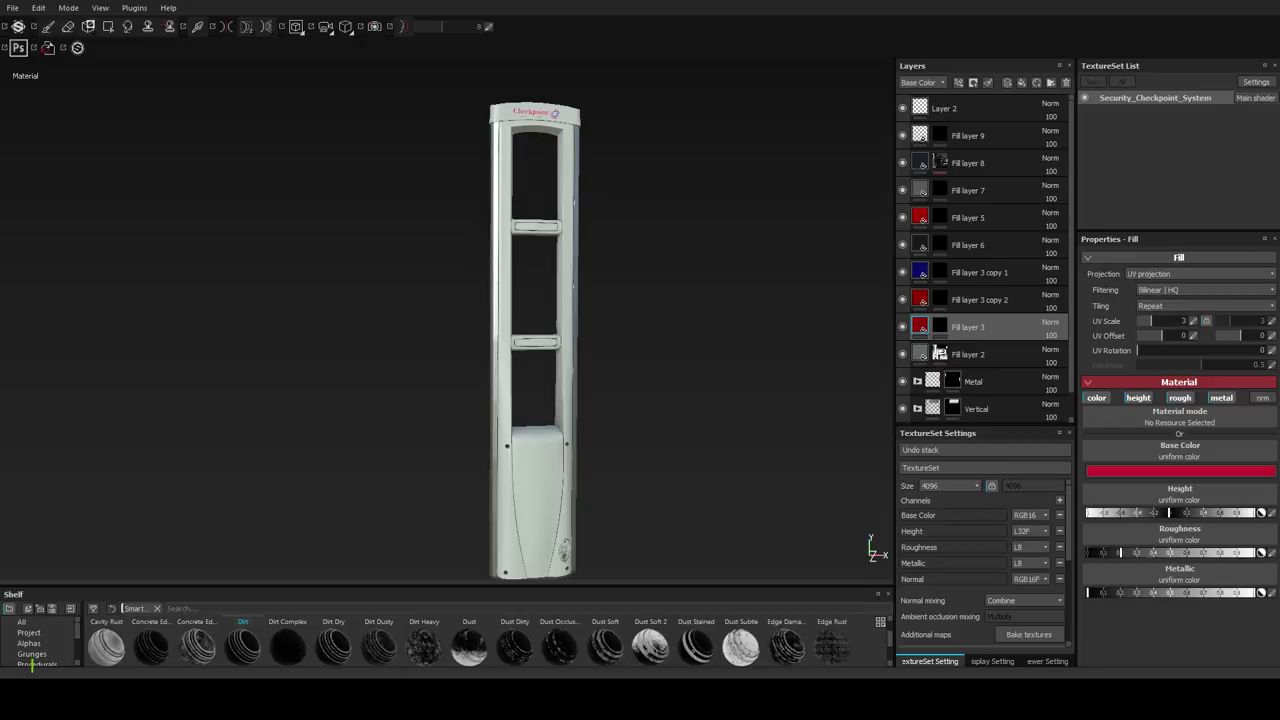
Check the full gate from slightly different angles and save the project.
left_click_drag(637, 210, 595, 225, "alt")
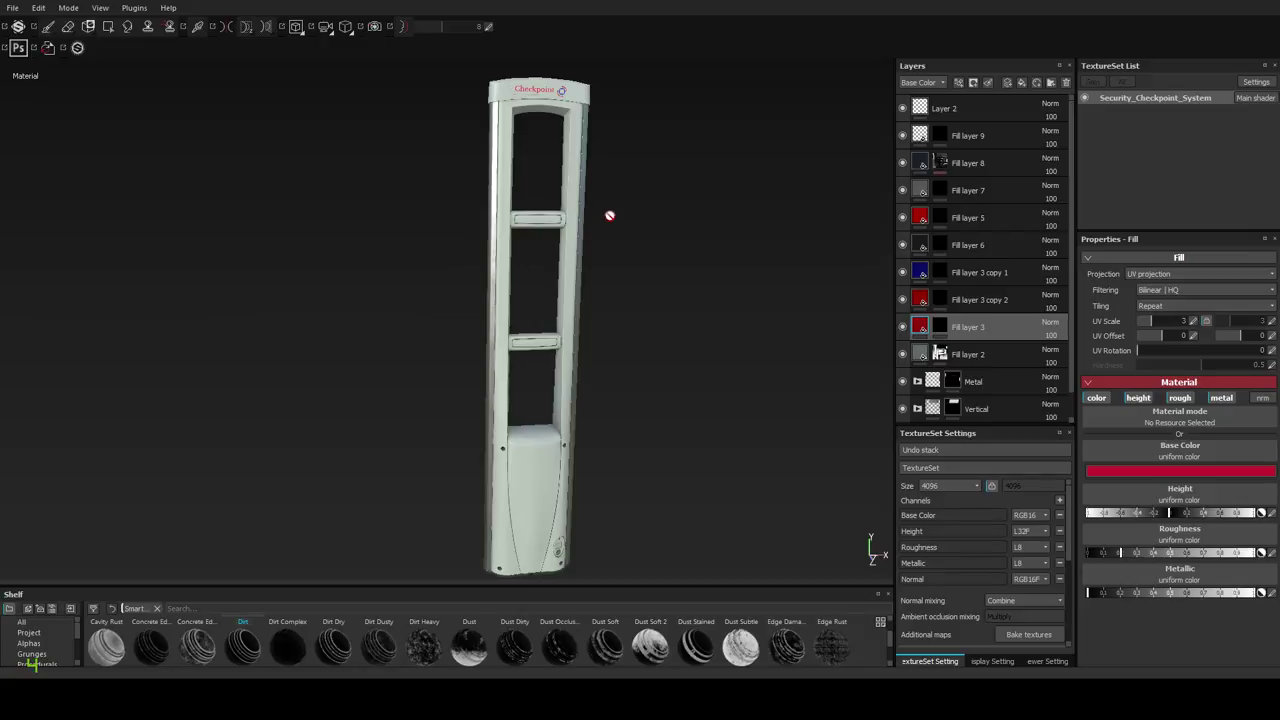
left_click_drag(614, 254, 556, 262, "alt")
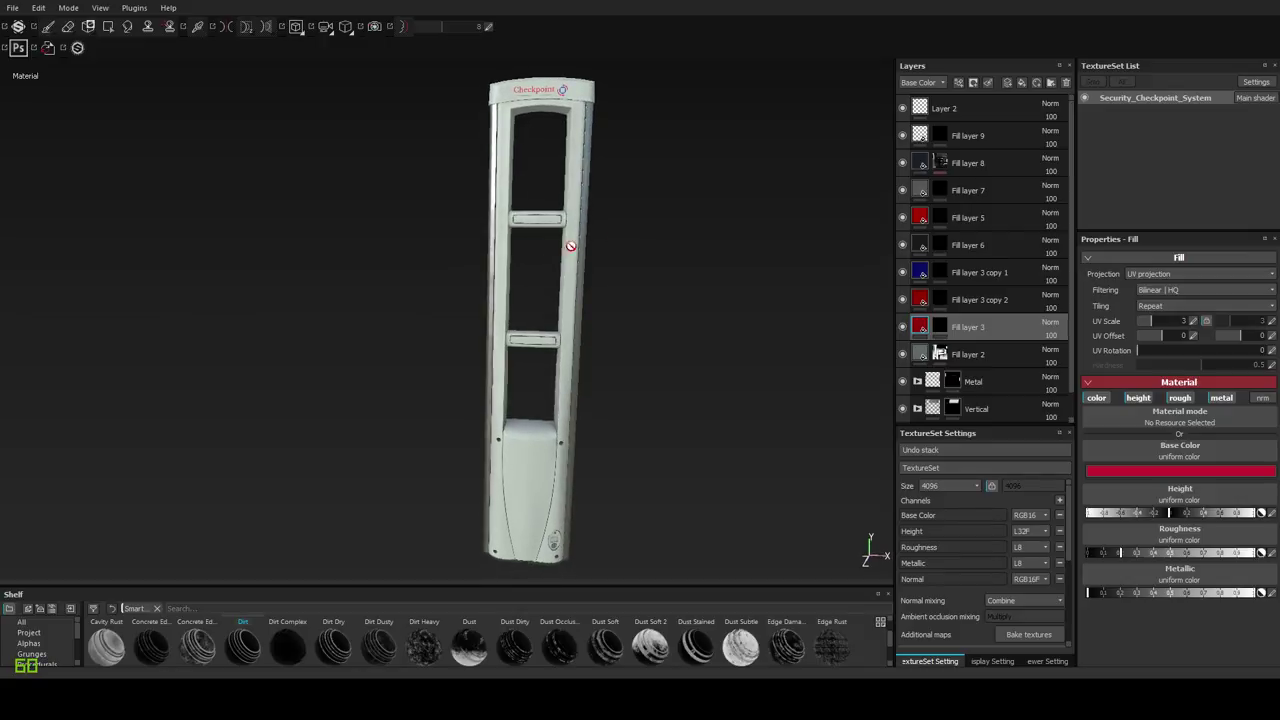
middle_click_drag(571, 190, 554, 237, "alt")
right_click_drag(554, 237, 537, 306, "alt")
mouse_move(537, 306)
left_mouse_down("alt")
mouse_move(624, 308)
mouse_move(629, 268)
left_mouse_up("alt")
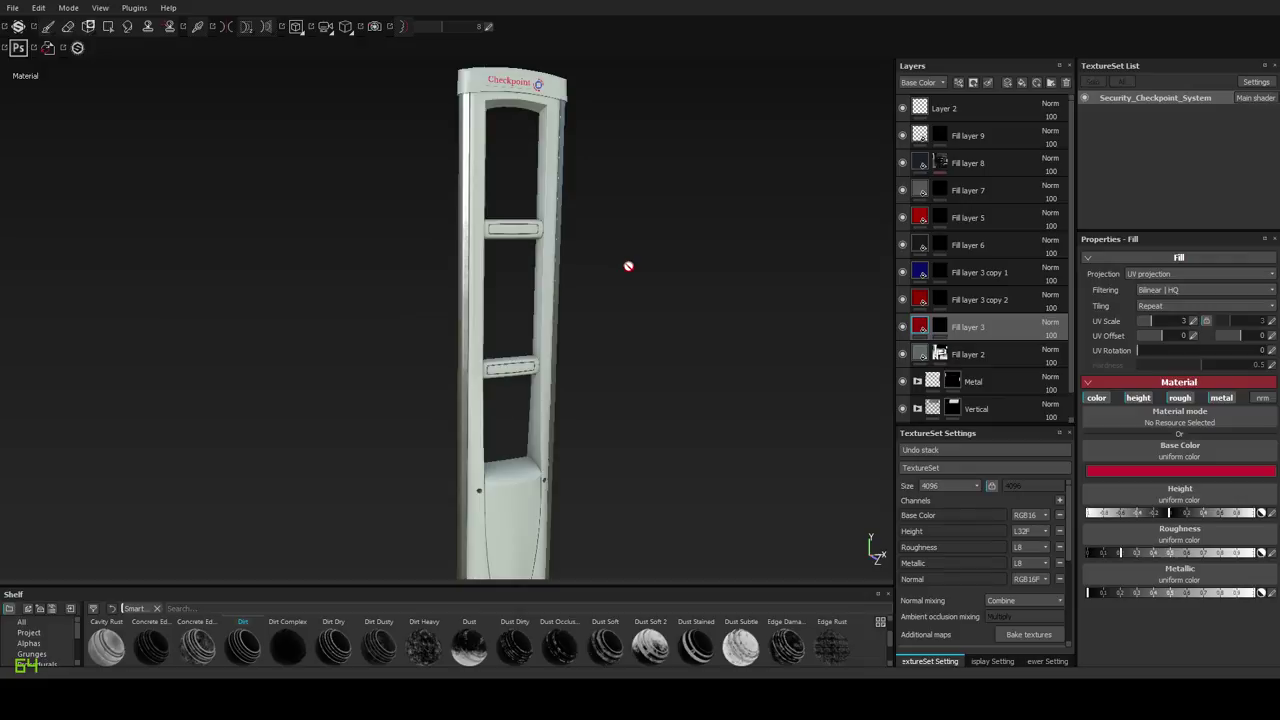
key("ctrl+s")
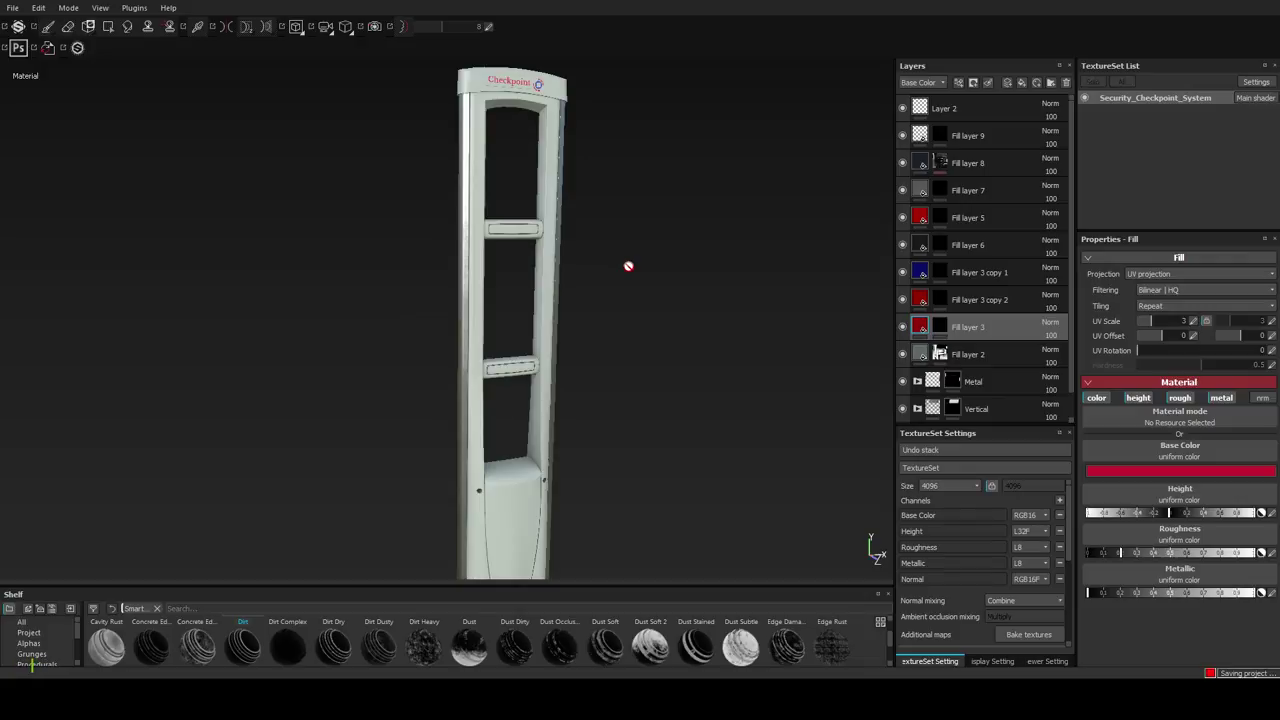